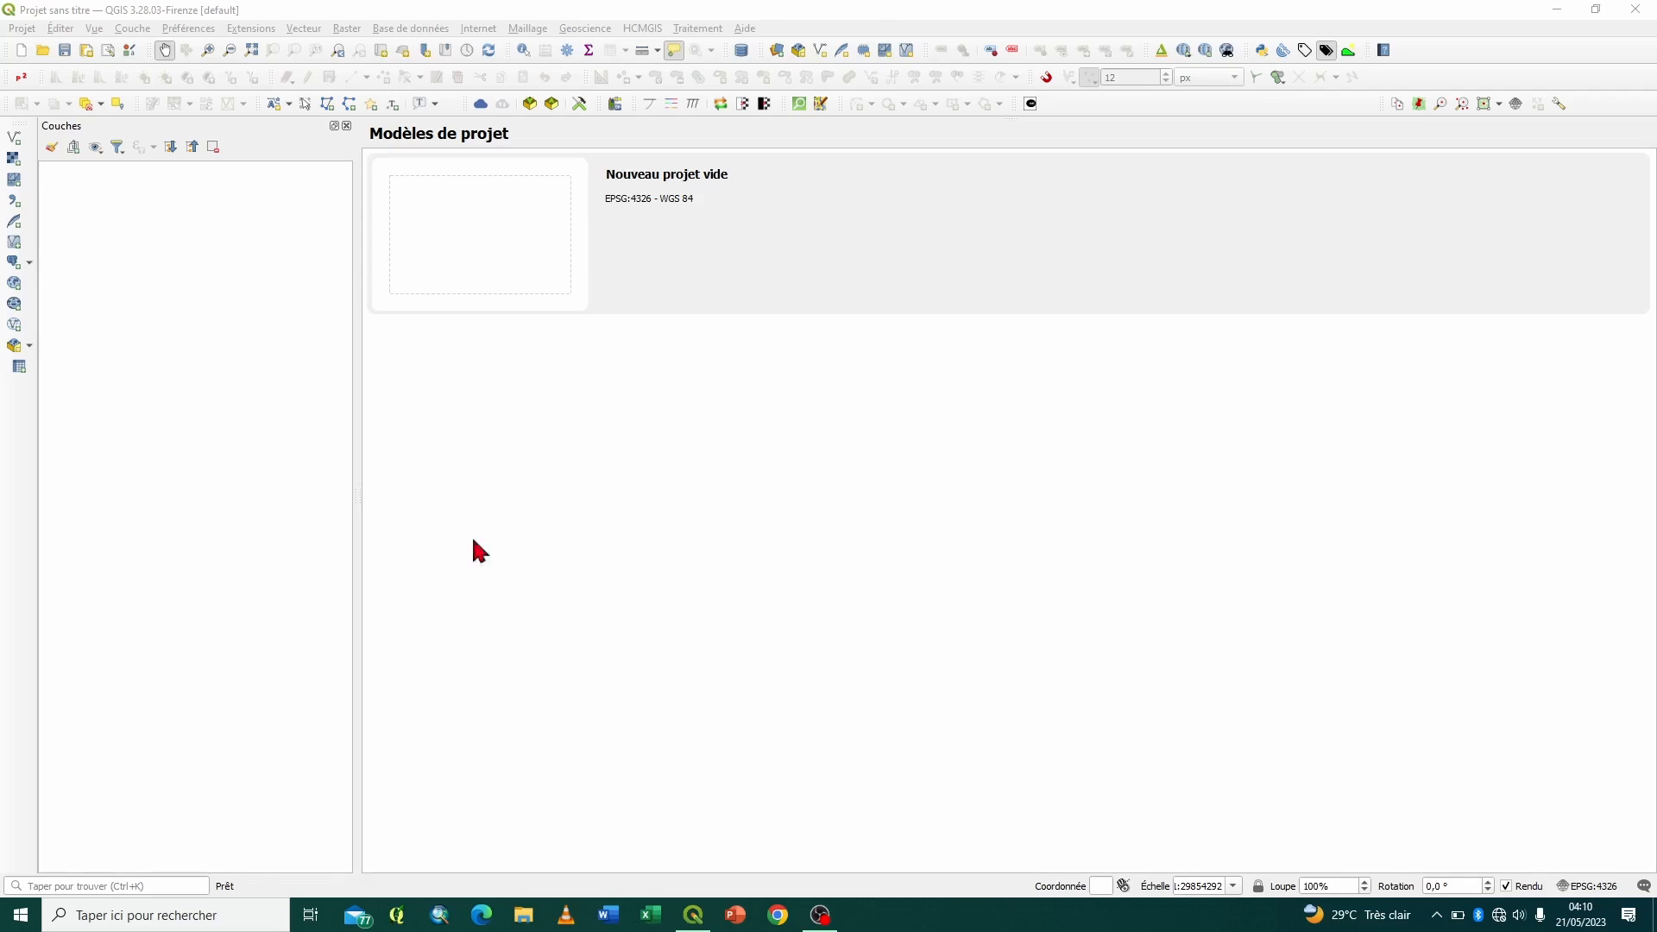
- Open the recent project Projet_01
click(24, 30)
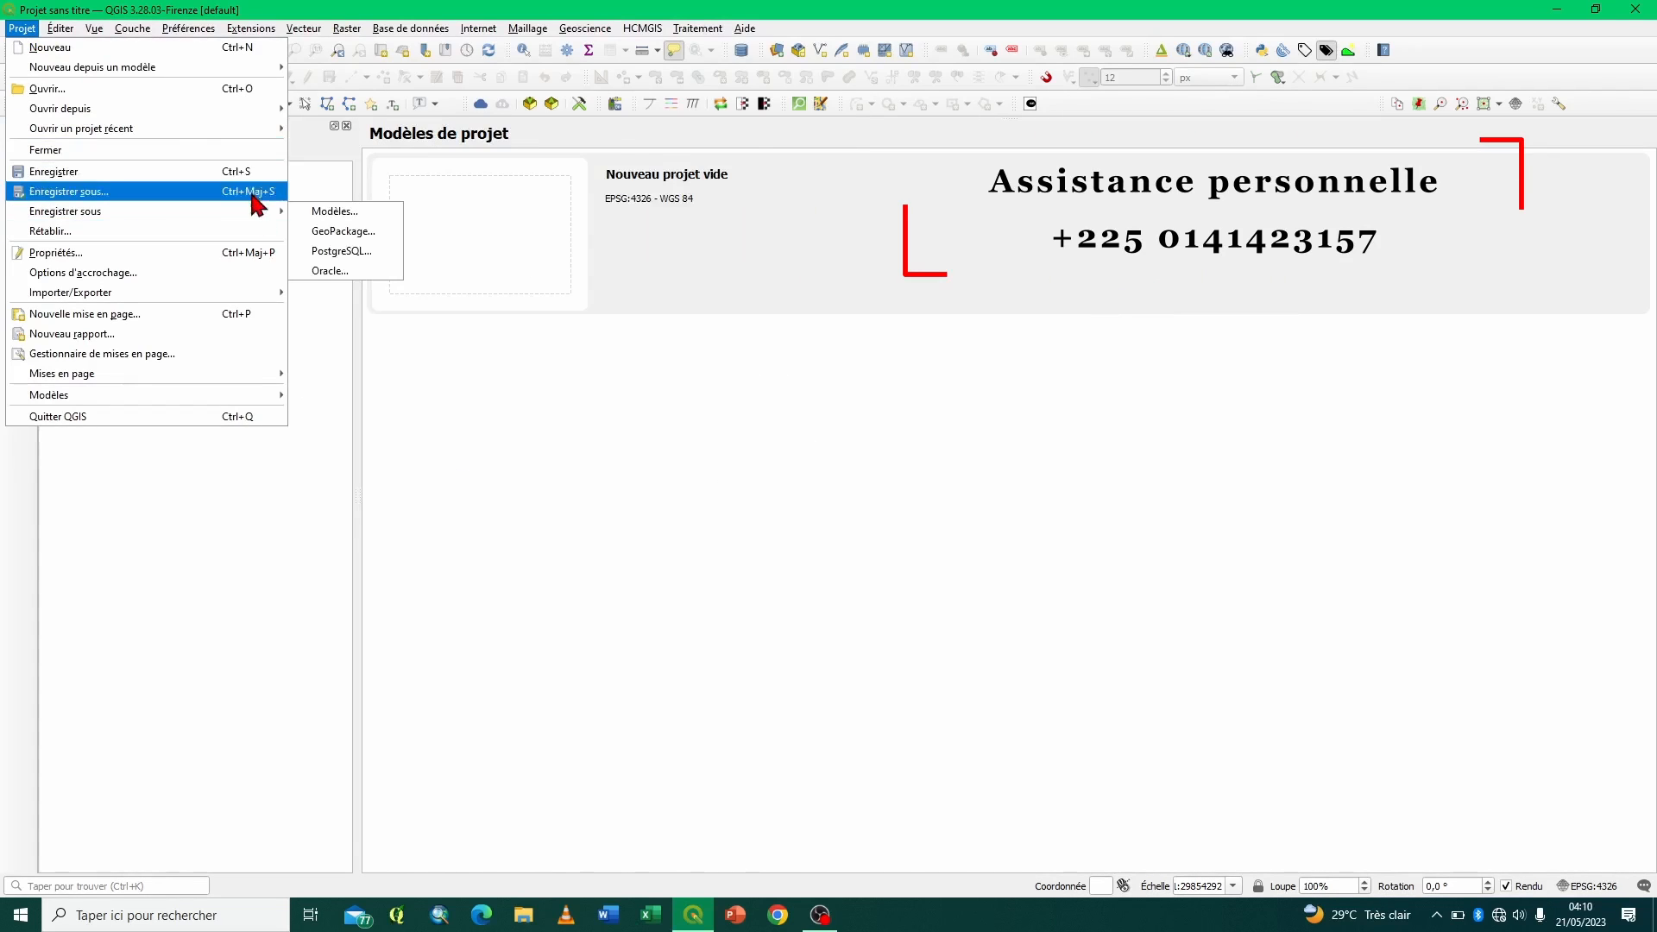
mouse_move(233, 134)
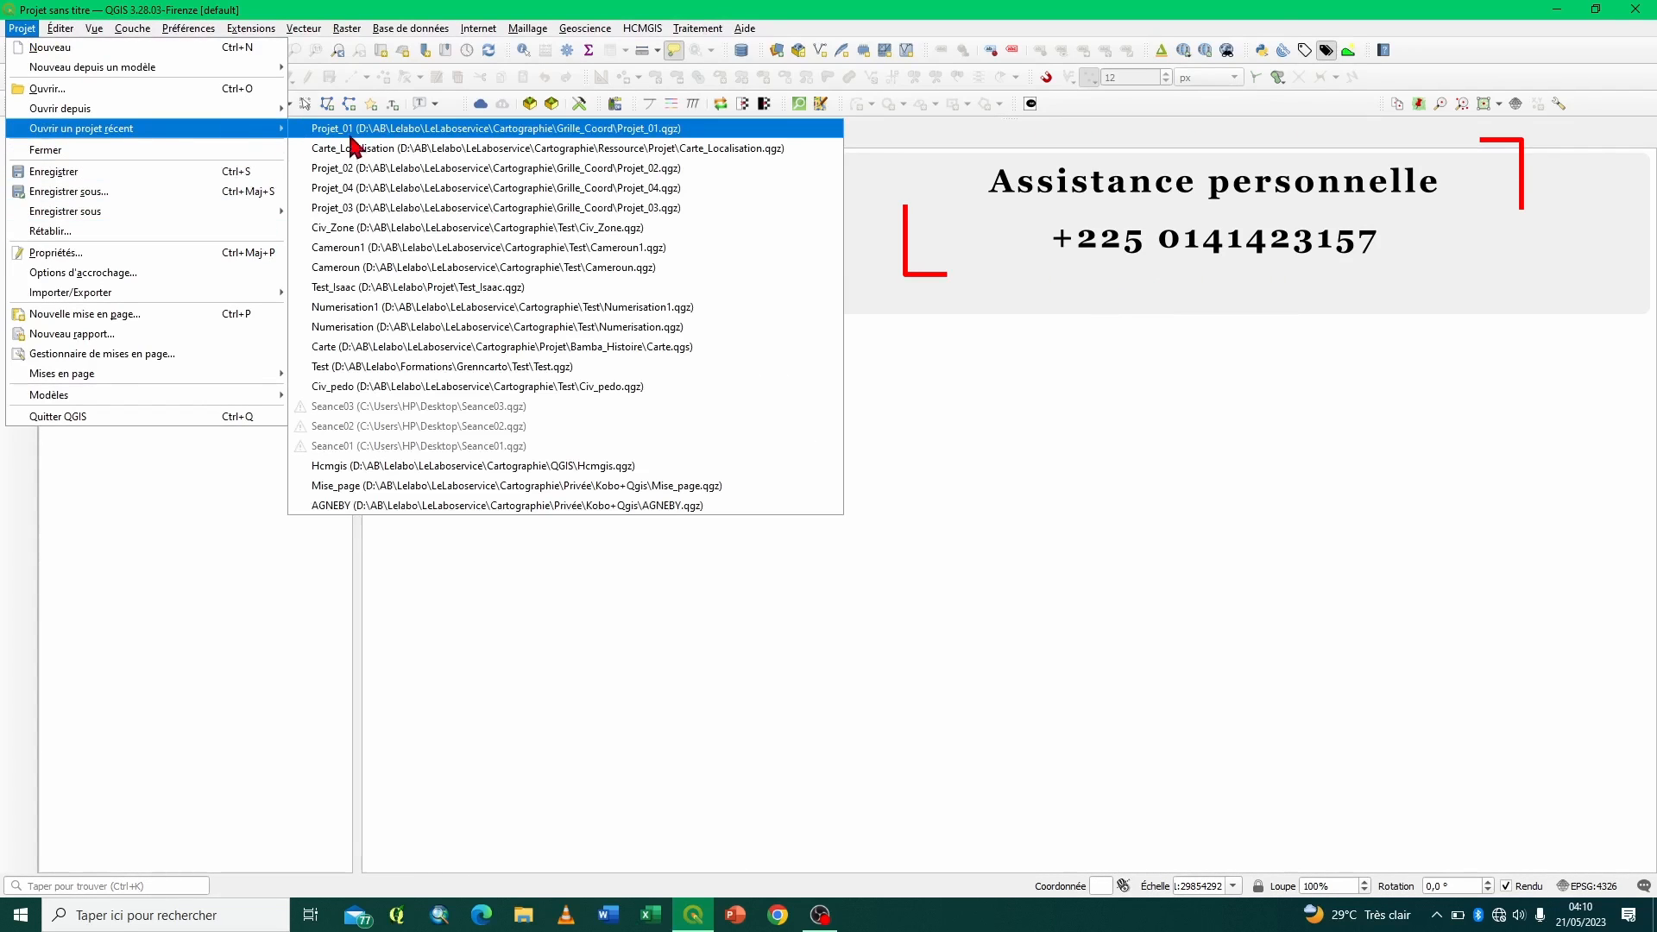
click(385, 131)
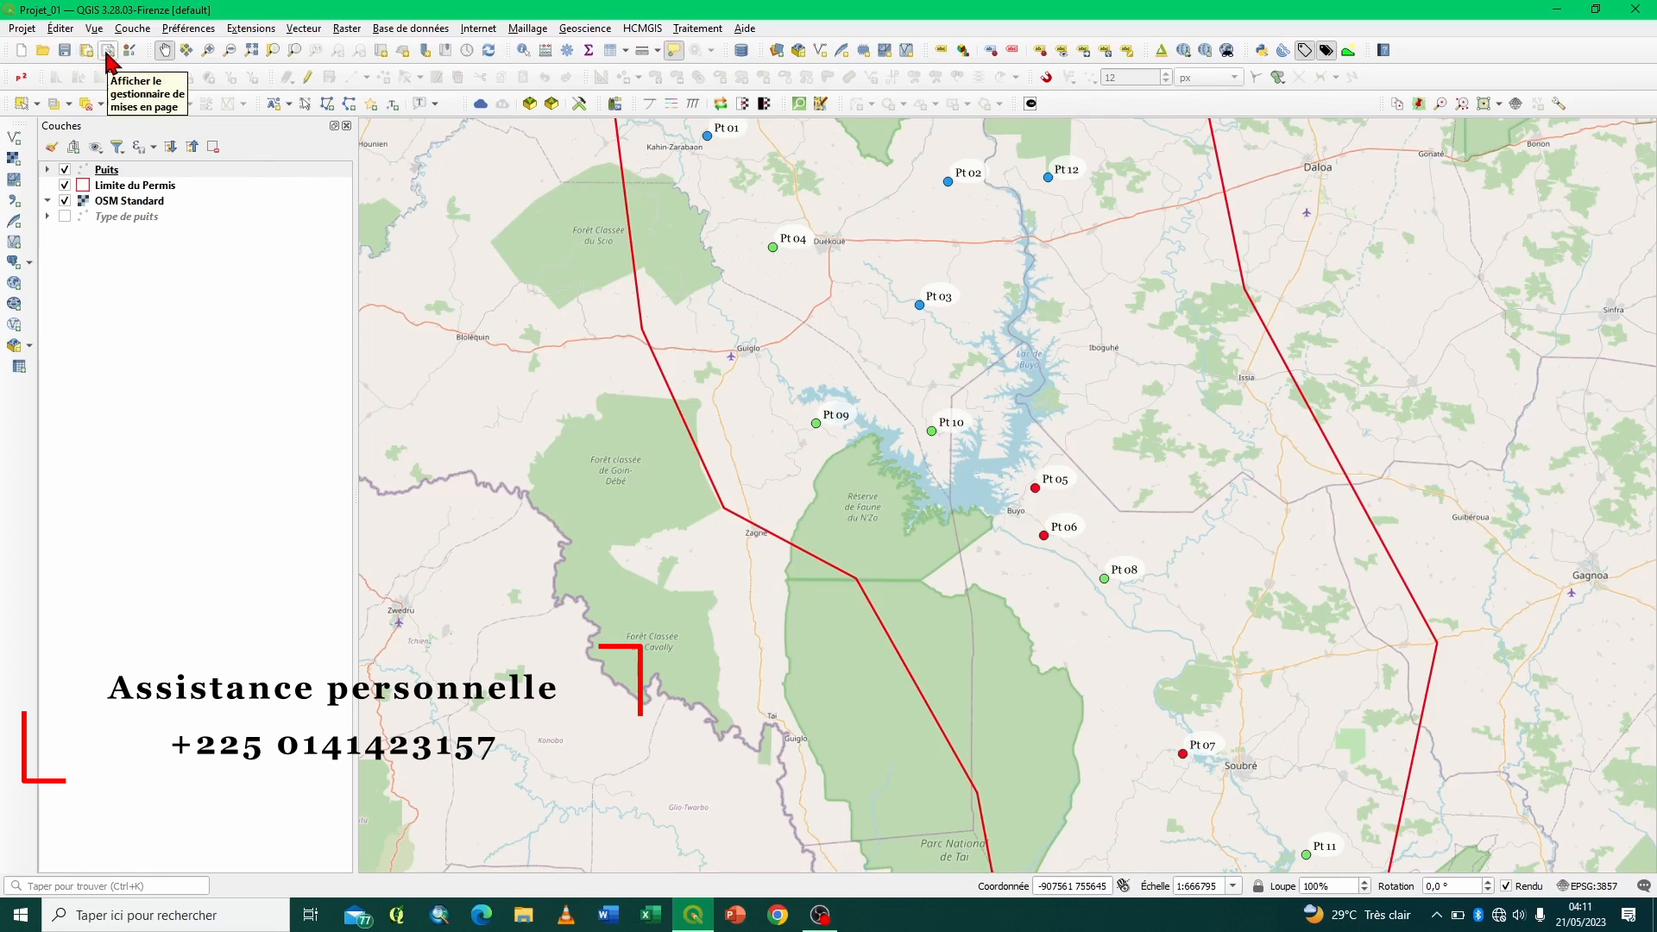
- Open the existing print layout 01 from the layout manager and fit its full page in view
click(21, 30)
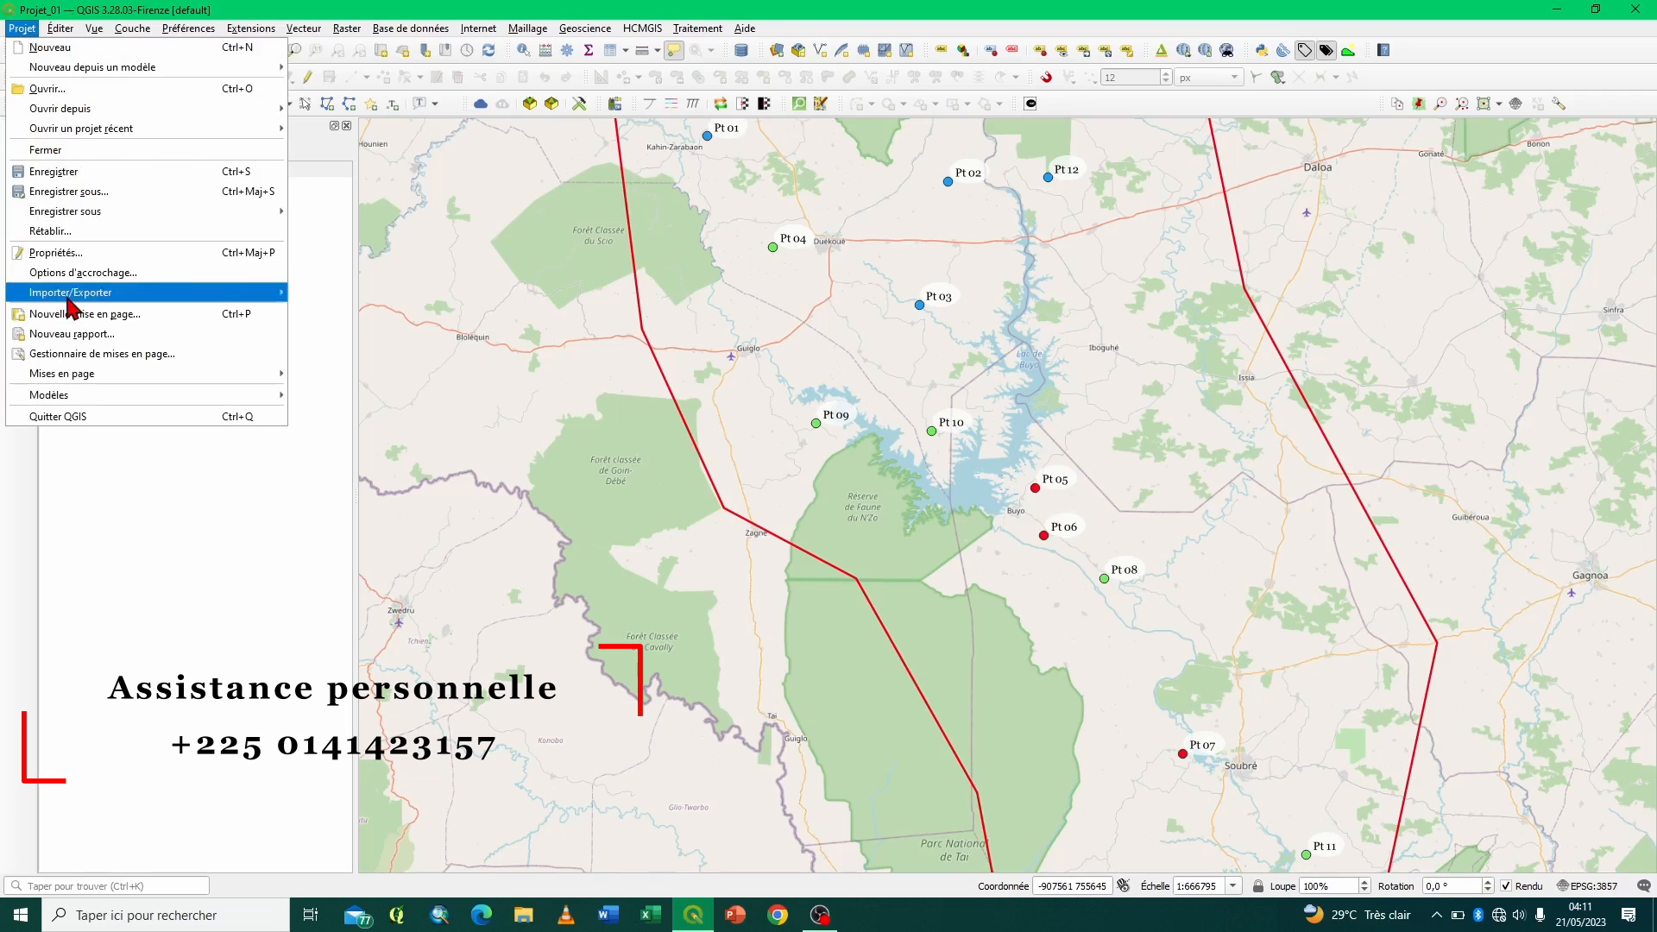
click(65, 354)
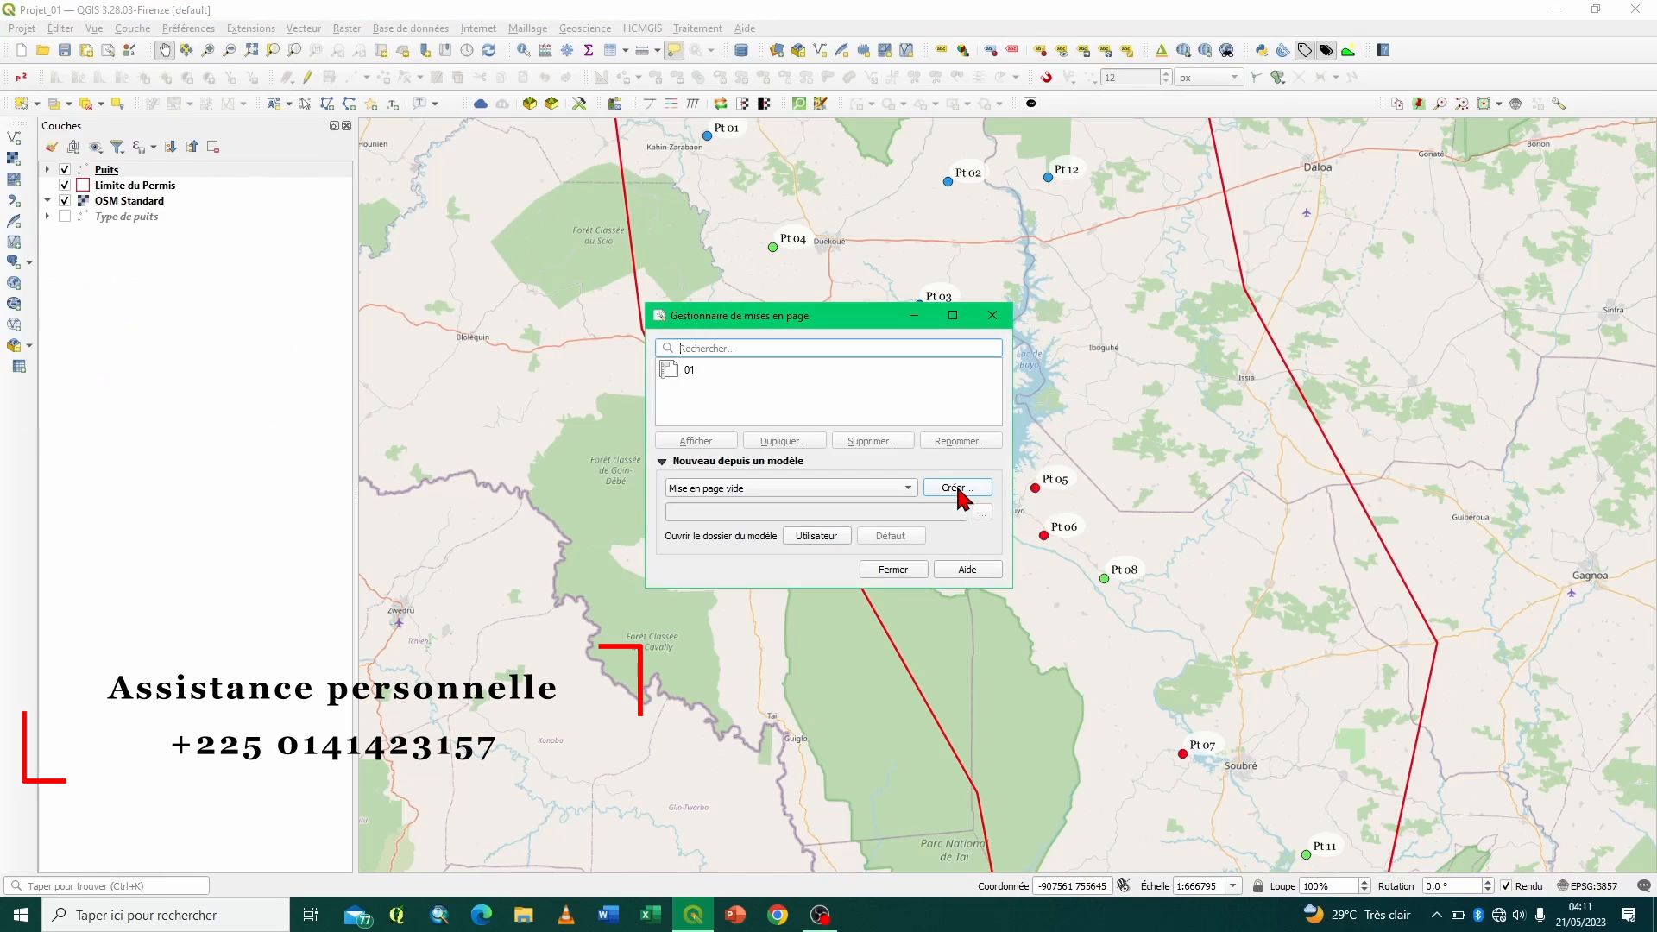
click(686, 375)
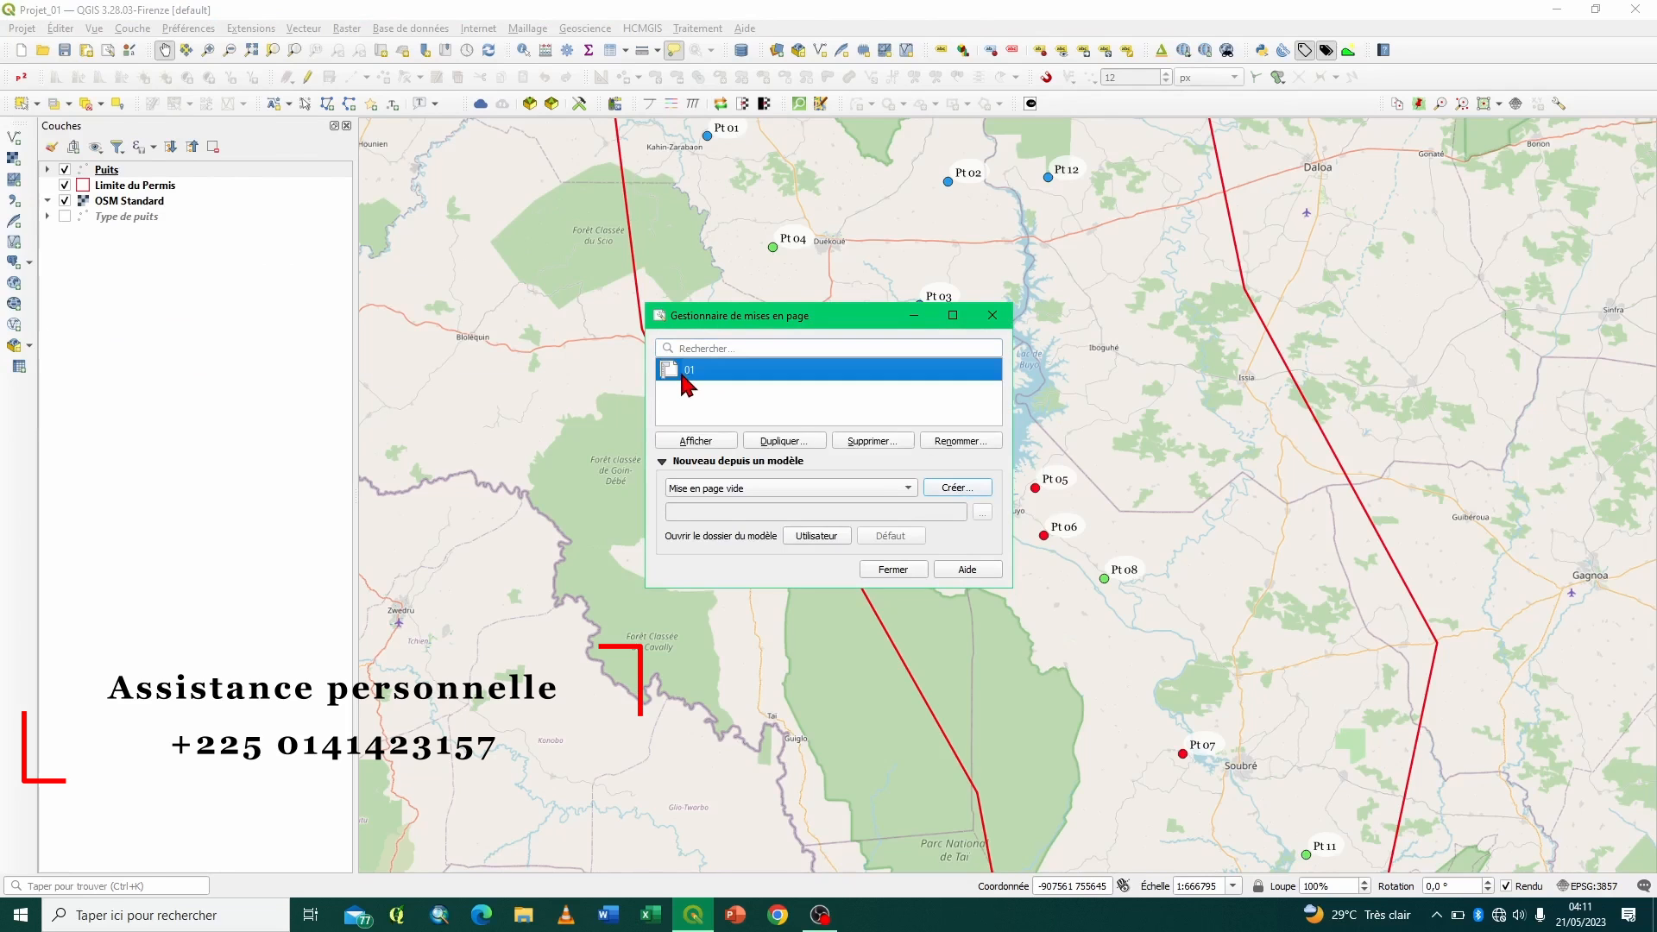
click(701, 442)
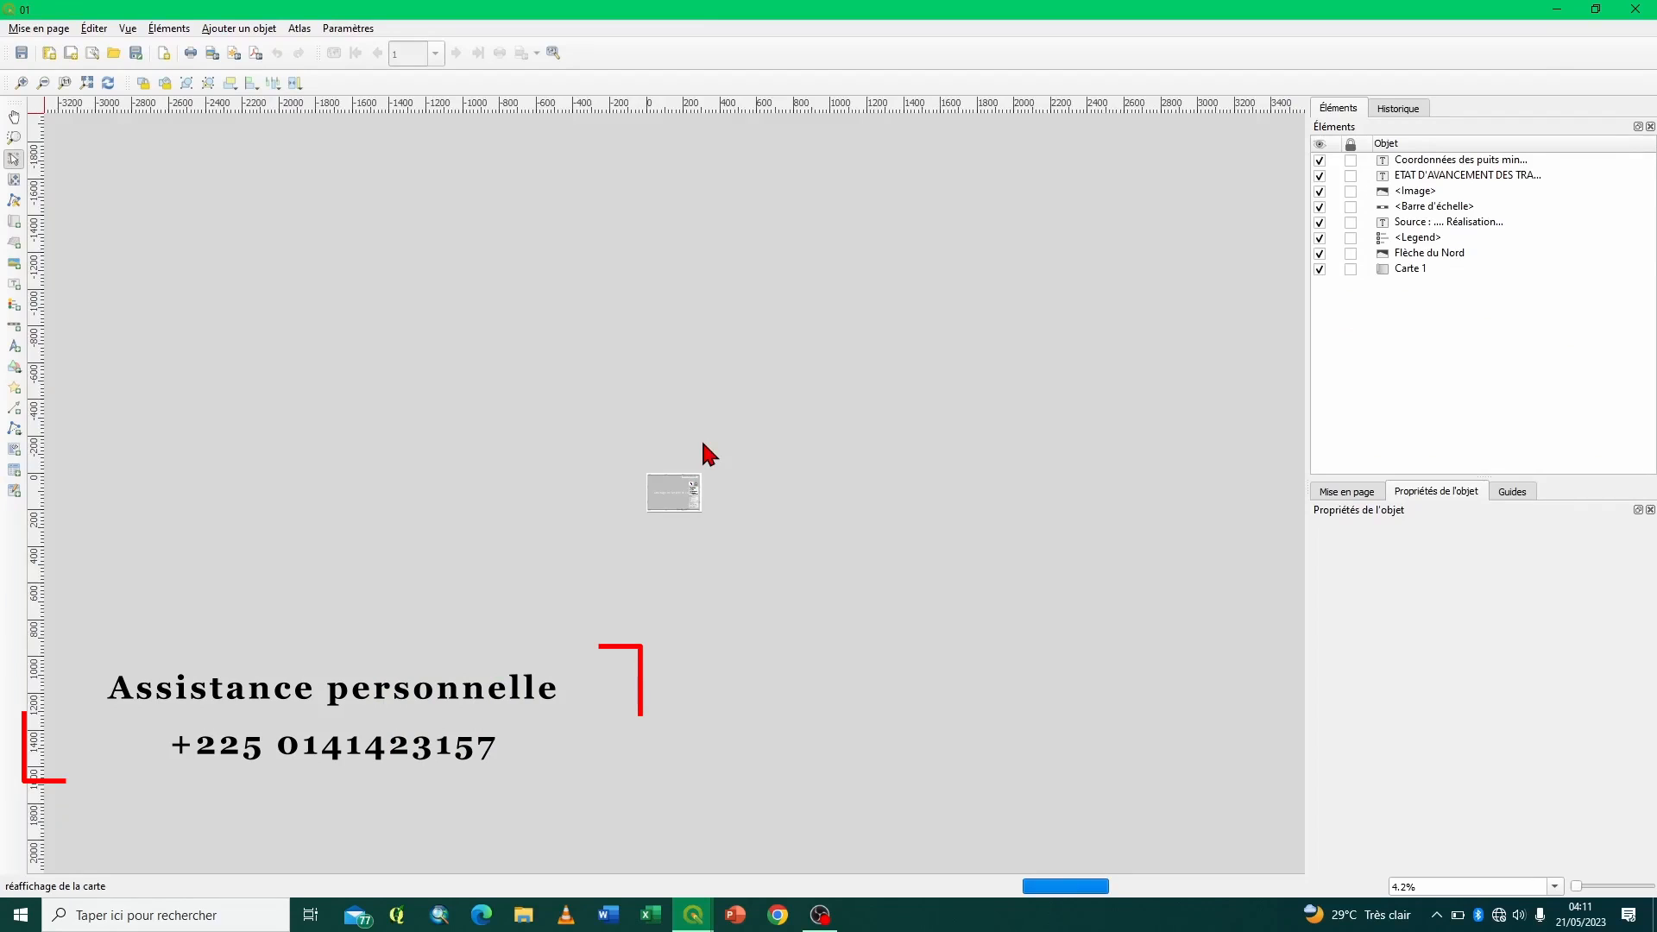
click(87, 82)
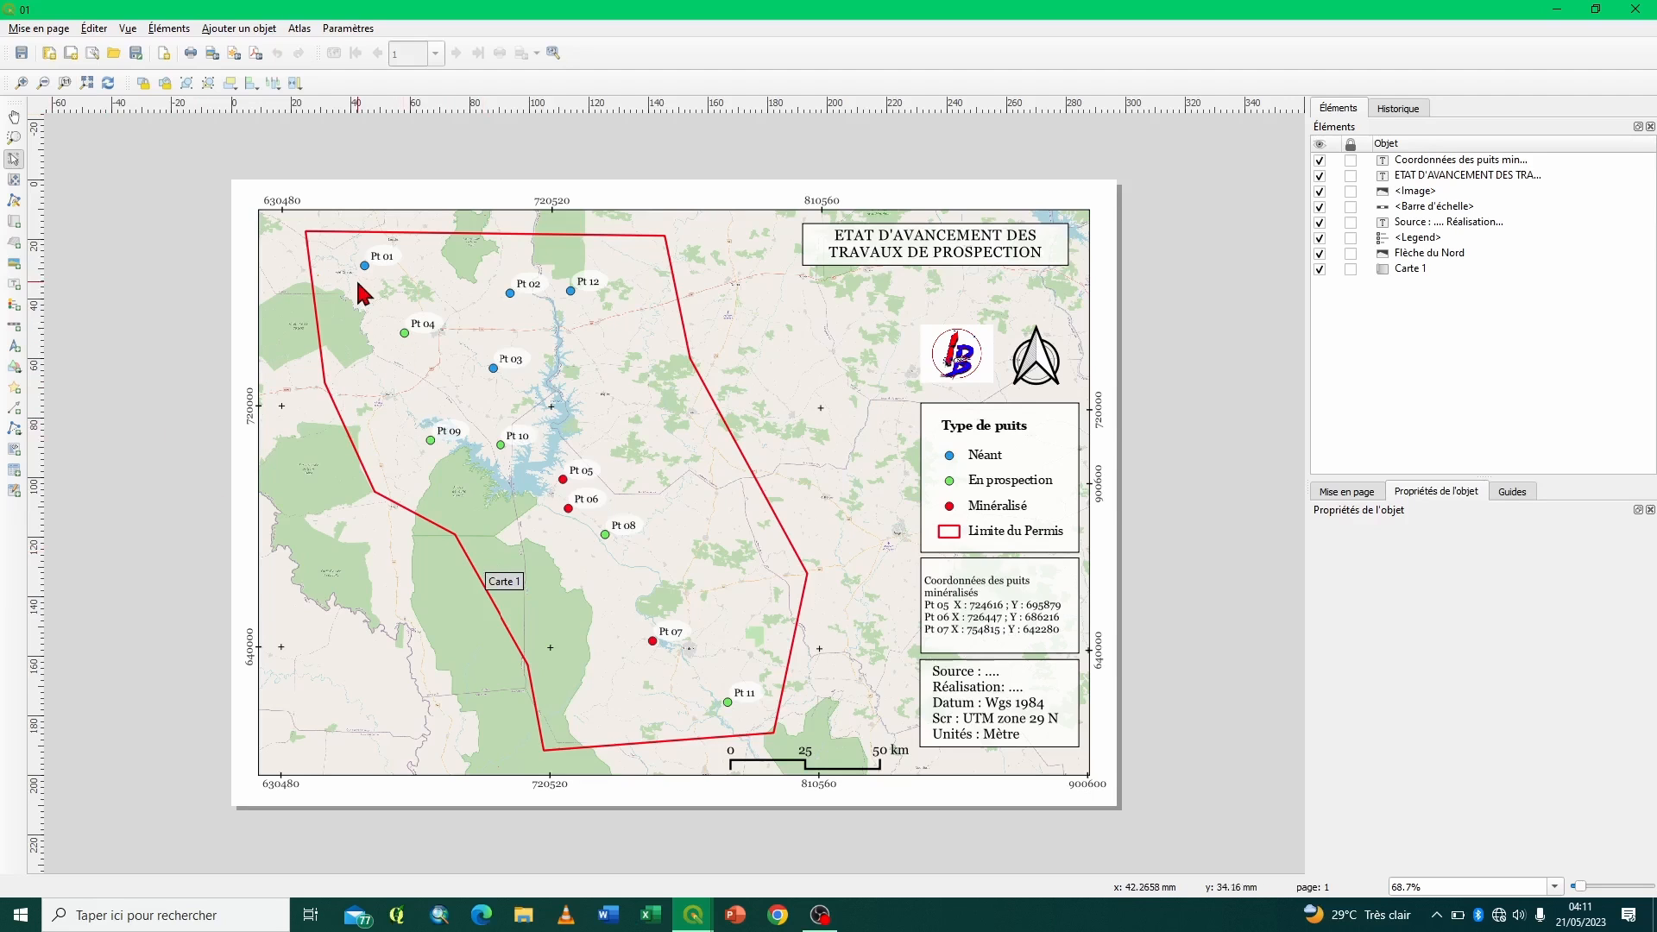
- Select the main map item in the layout and enlarge the area showing its item properties
click(22, 83)
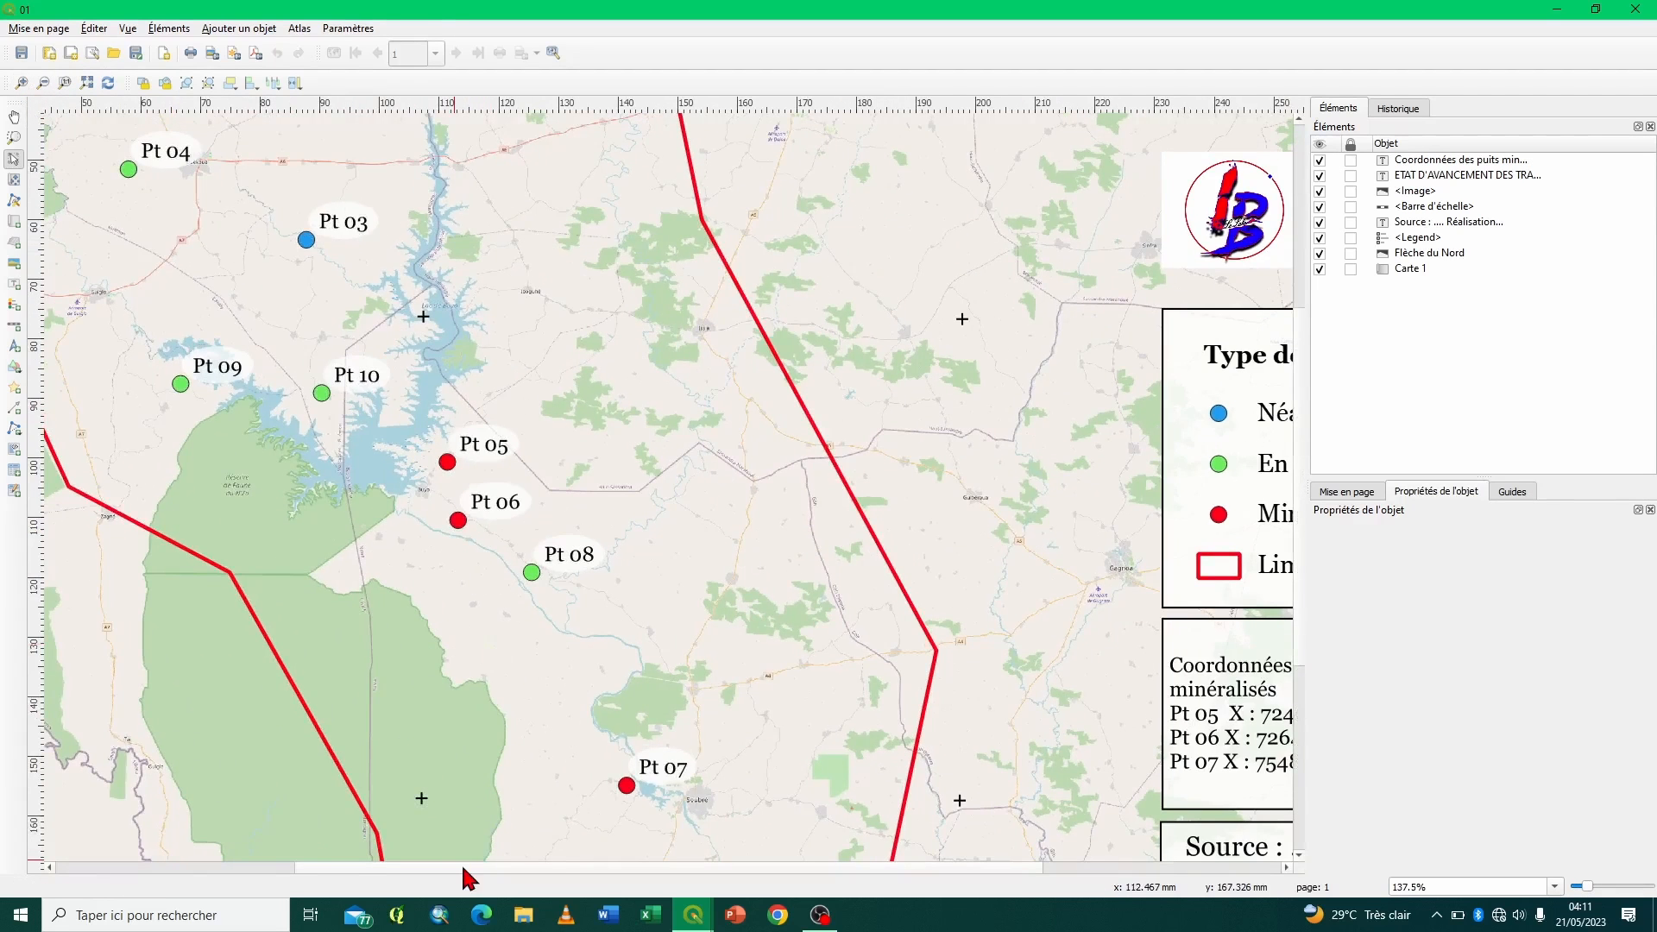
drag(464, 870, 241, 868)
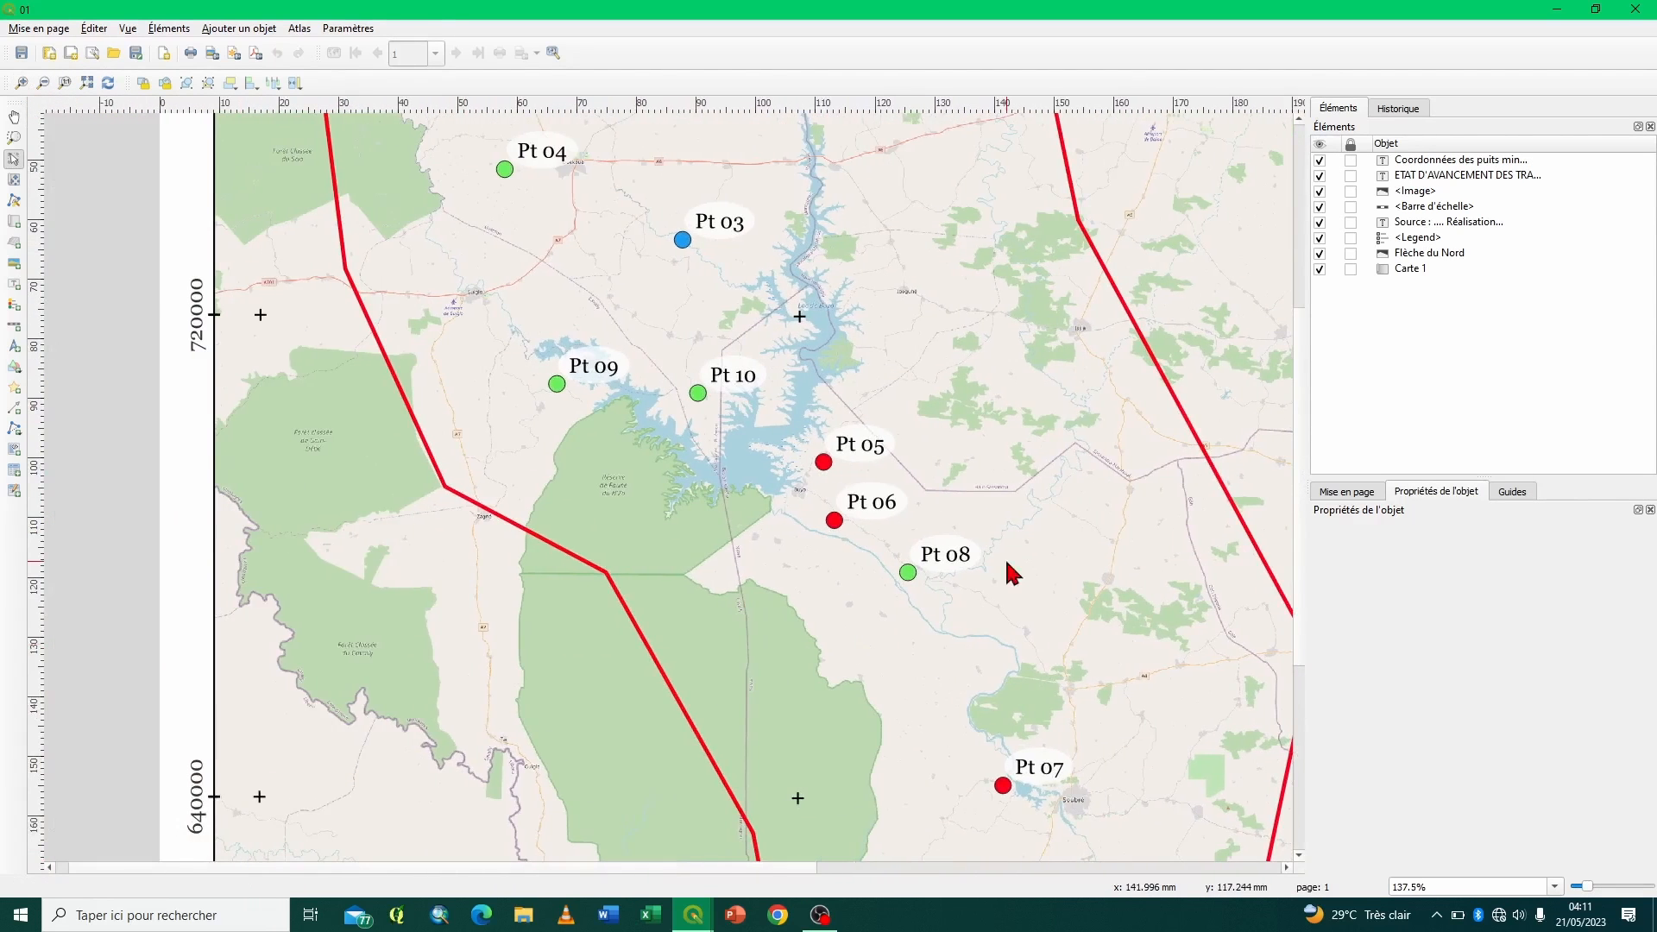
drag(1300, 367, 1305, 233)
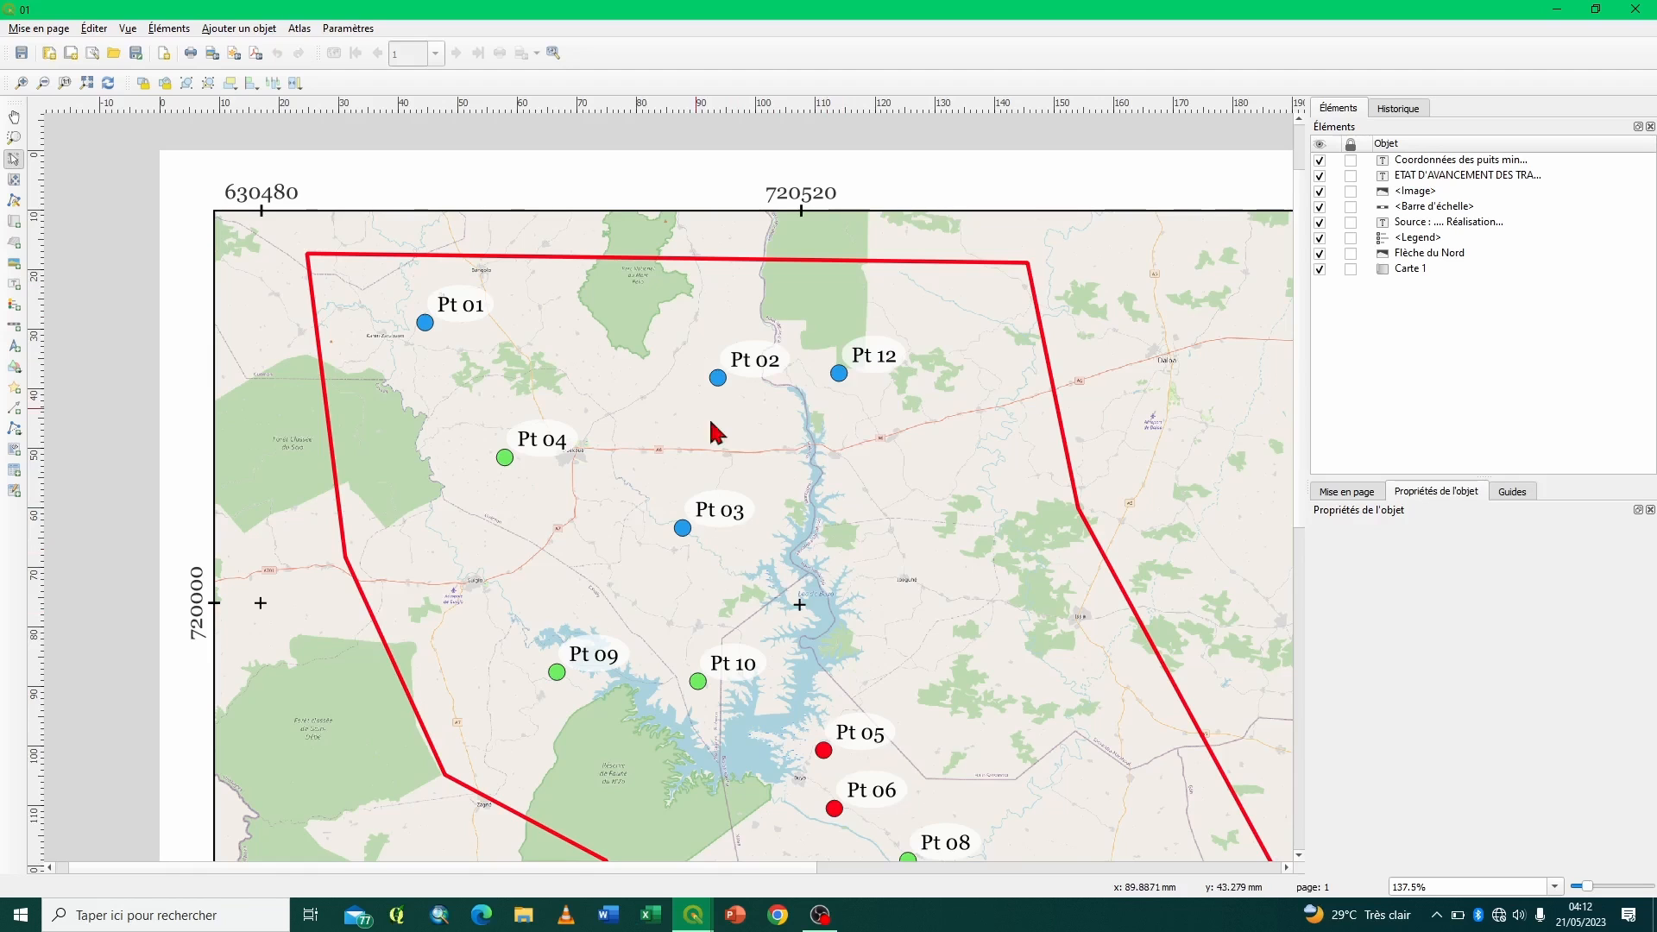
click(793, 253)
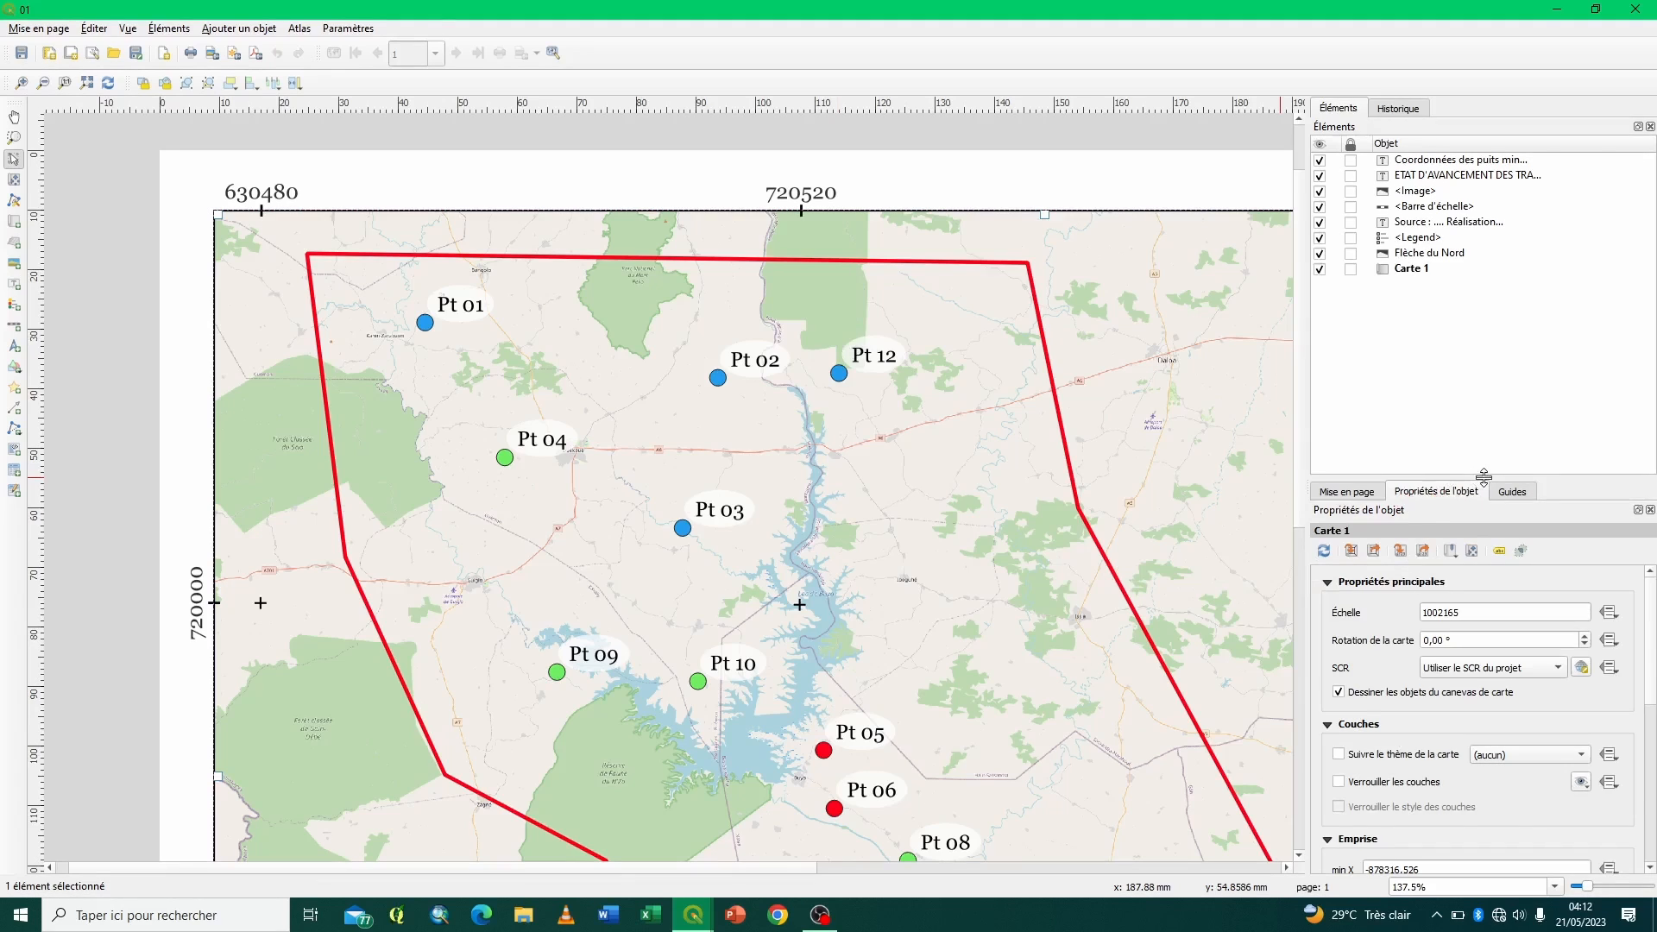
drag(1459, 480, 1457, 186)
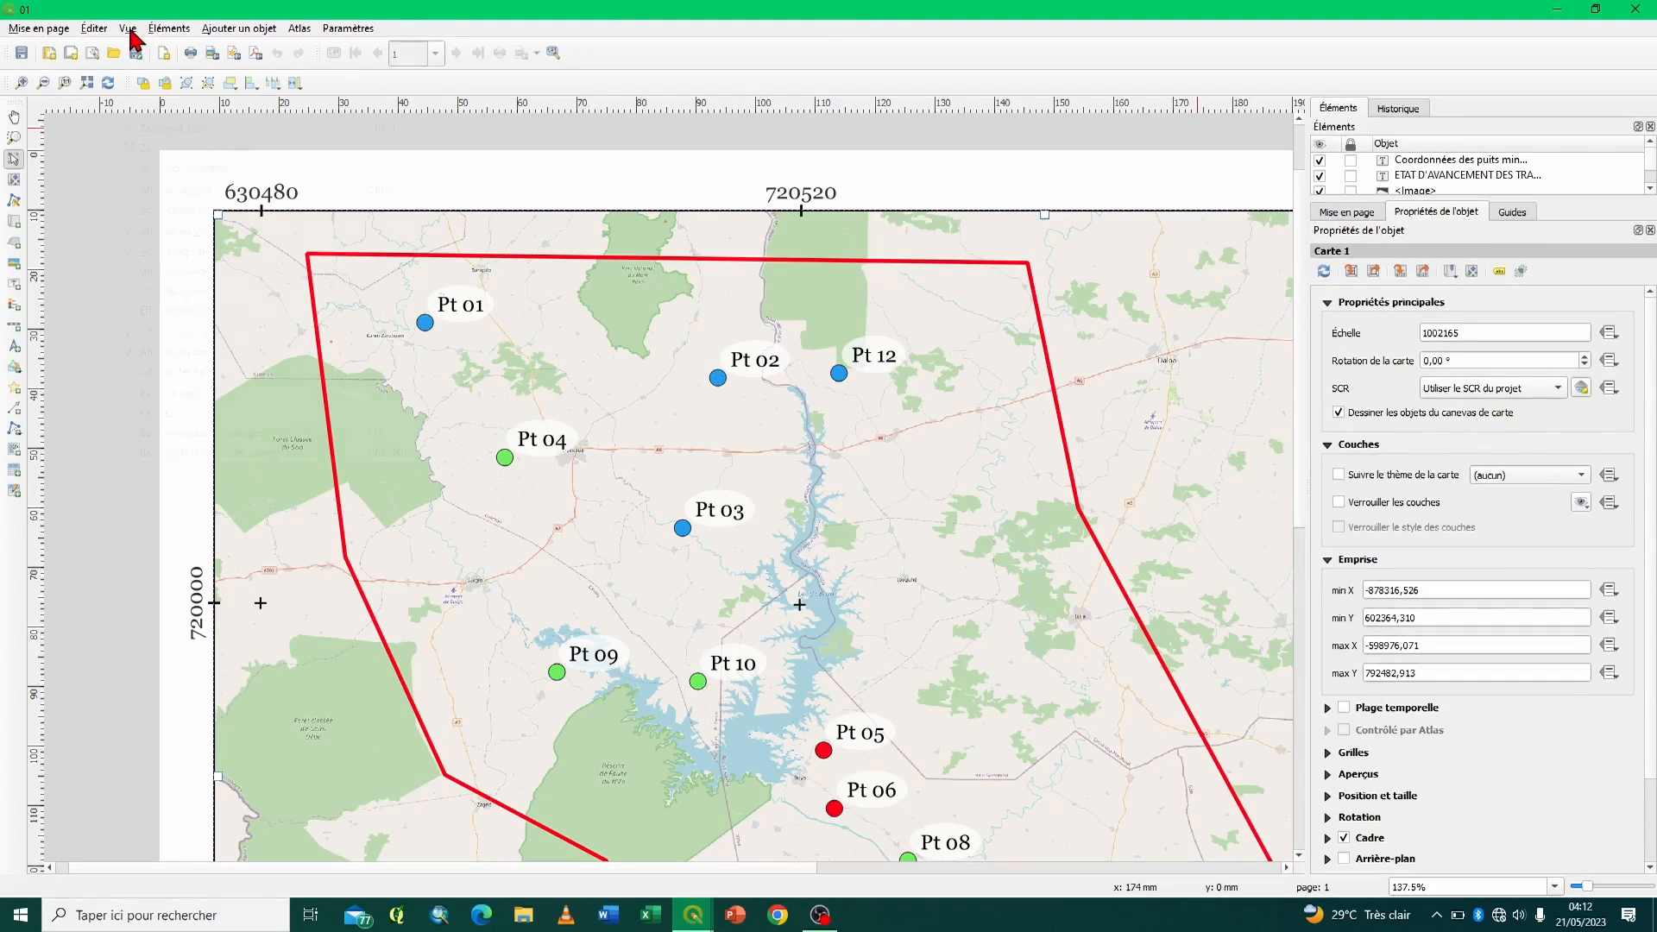
click(129, 31)
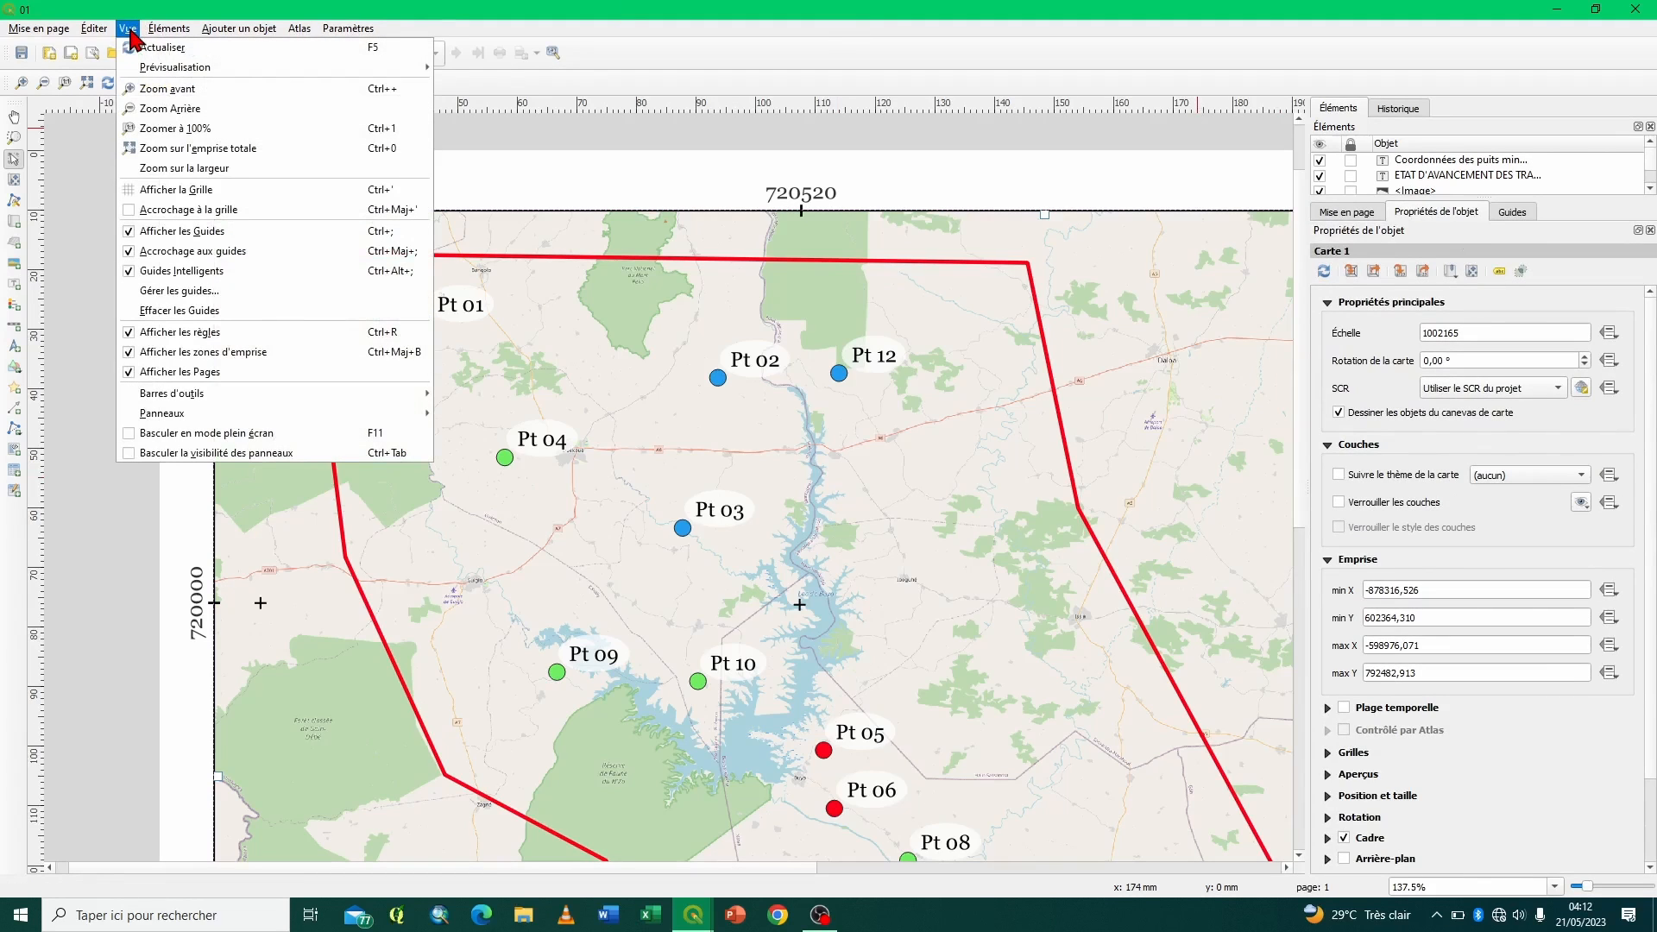
mouse_move(333, 400)
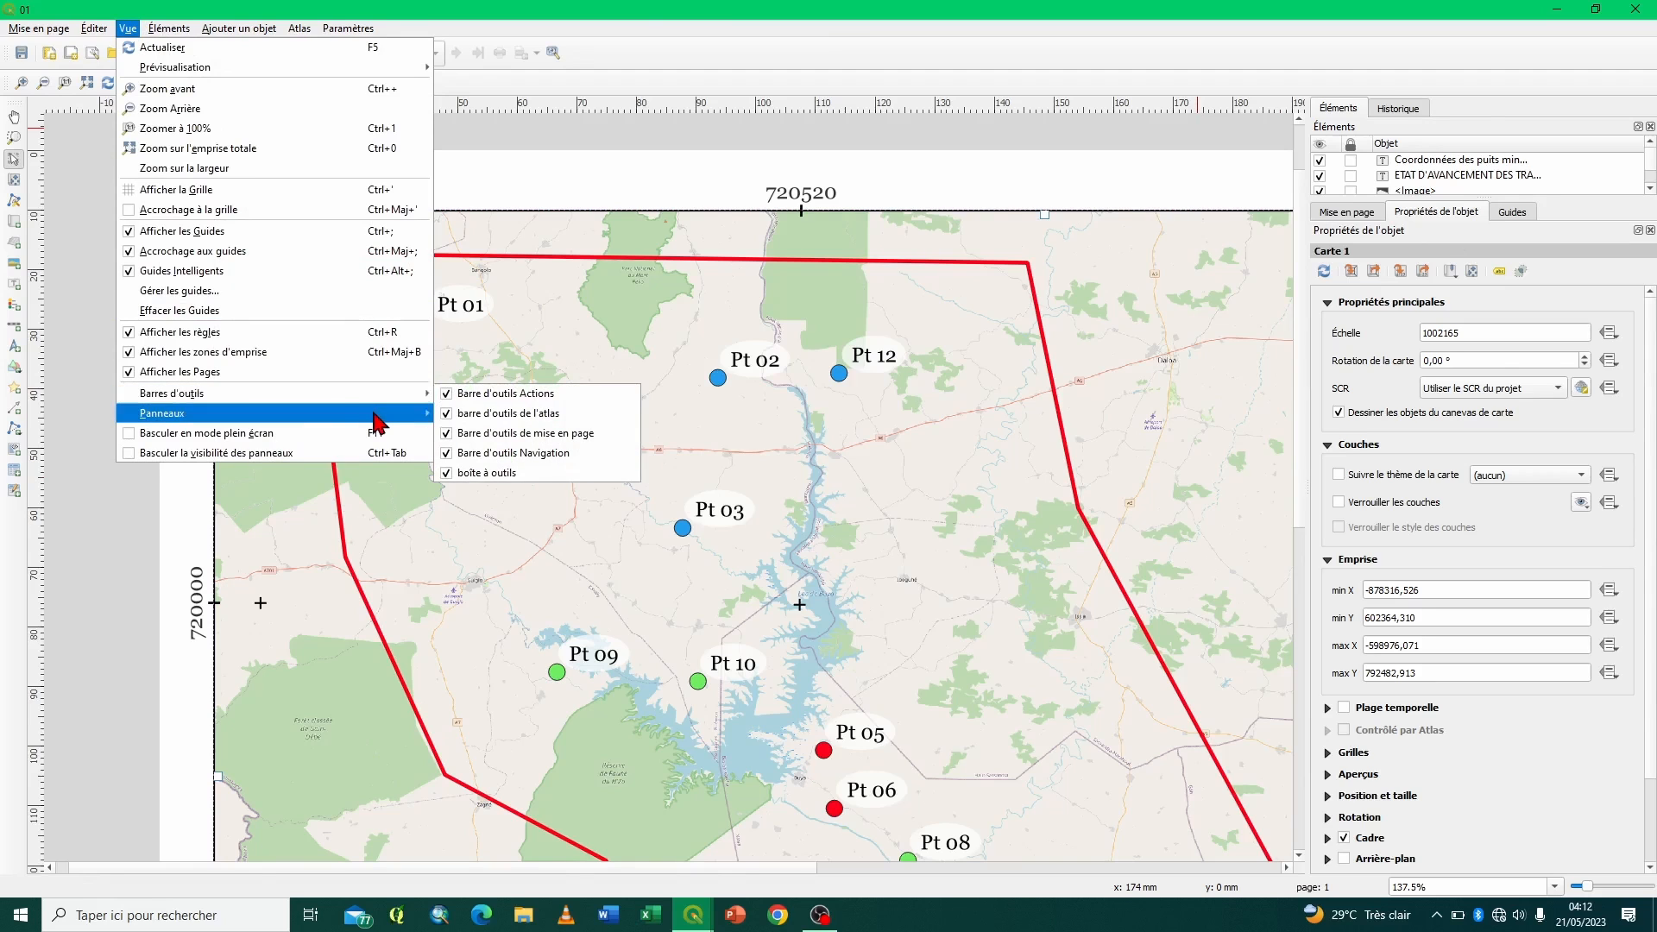
mouse_move(378, 422)
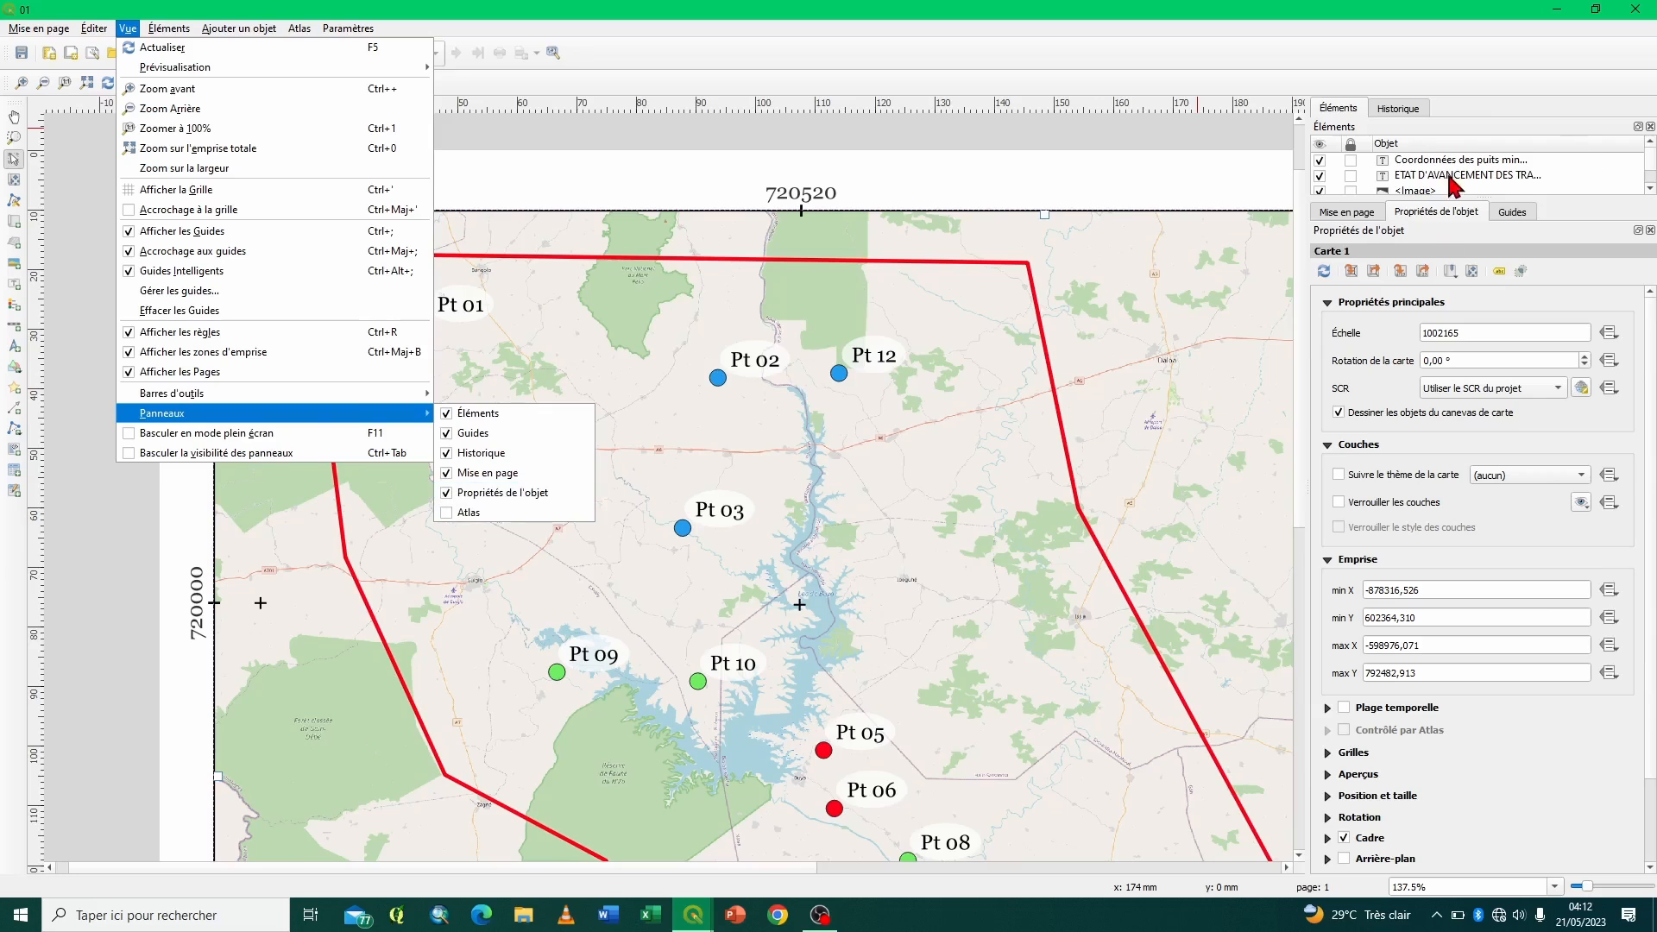
click(1485, 206)
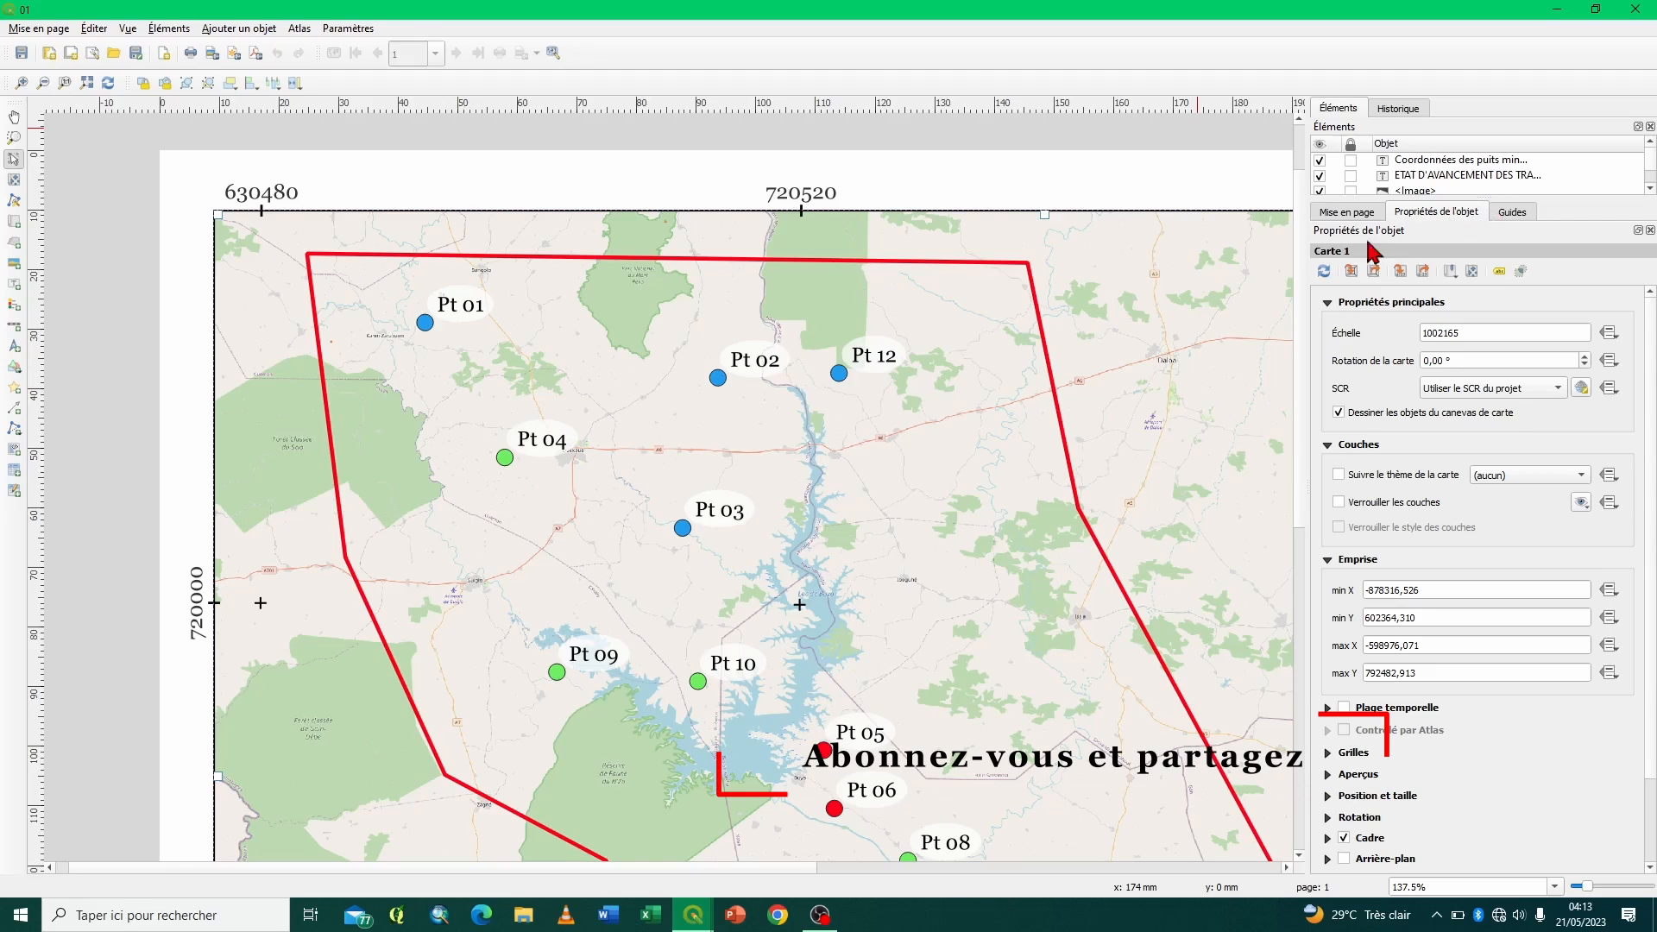
- Collapse the map's main properties, layers and extent settings, expand its grid settings, and add a second grid
click(1328, 304)
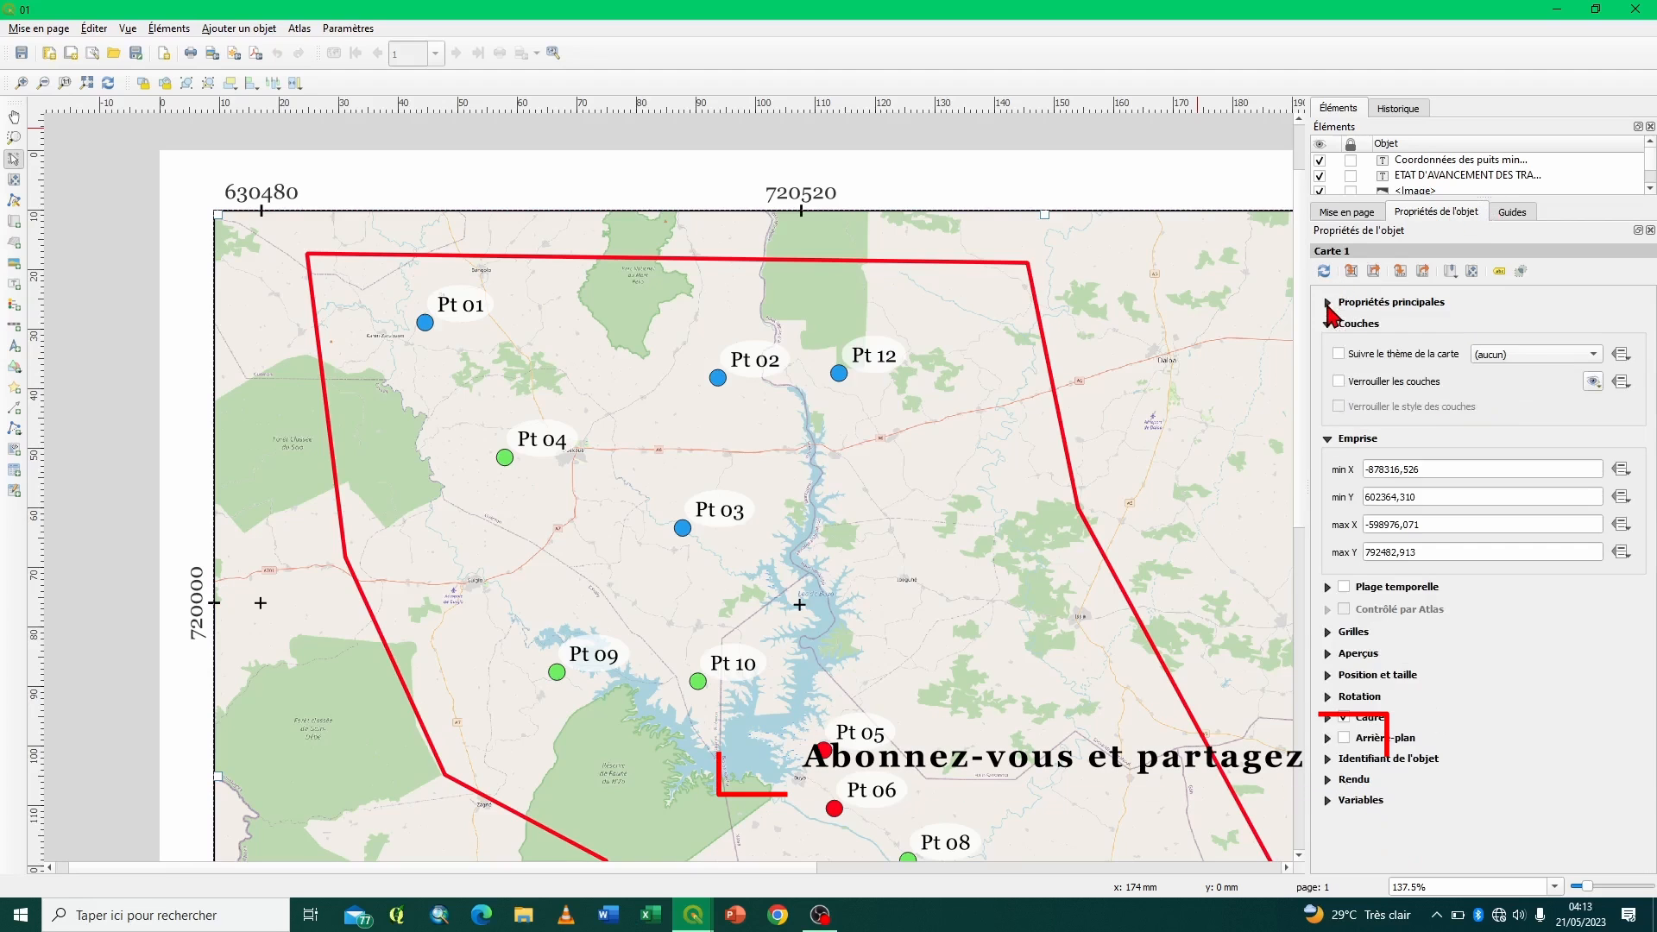
click(1328, 326)
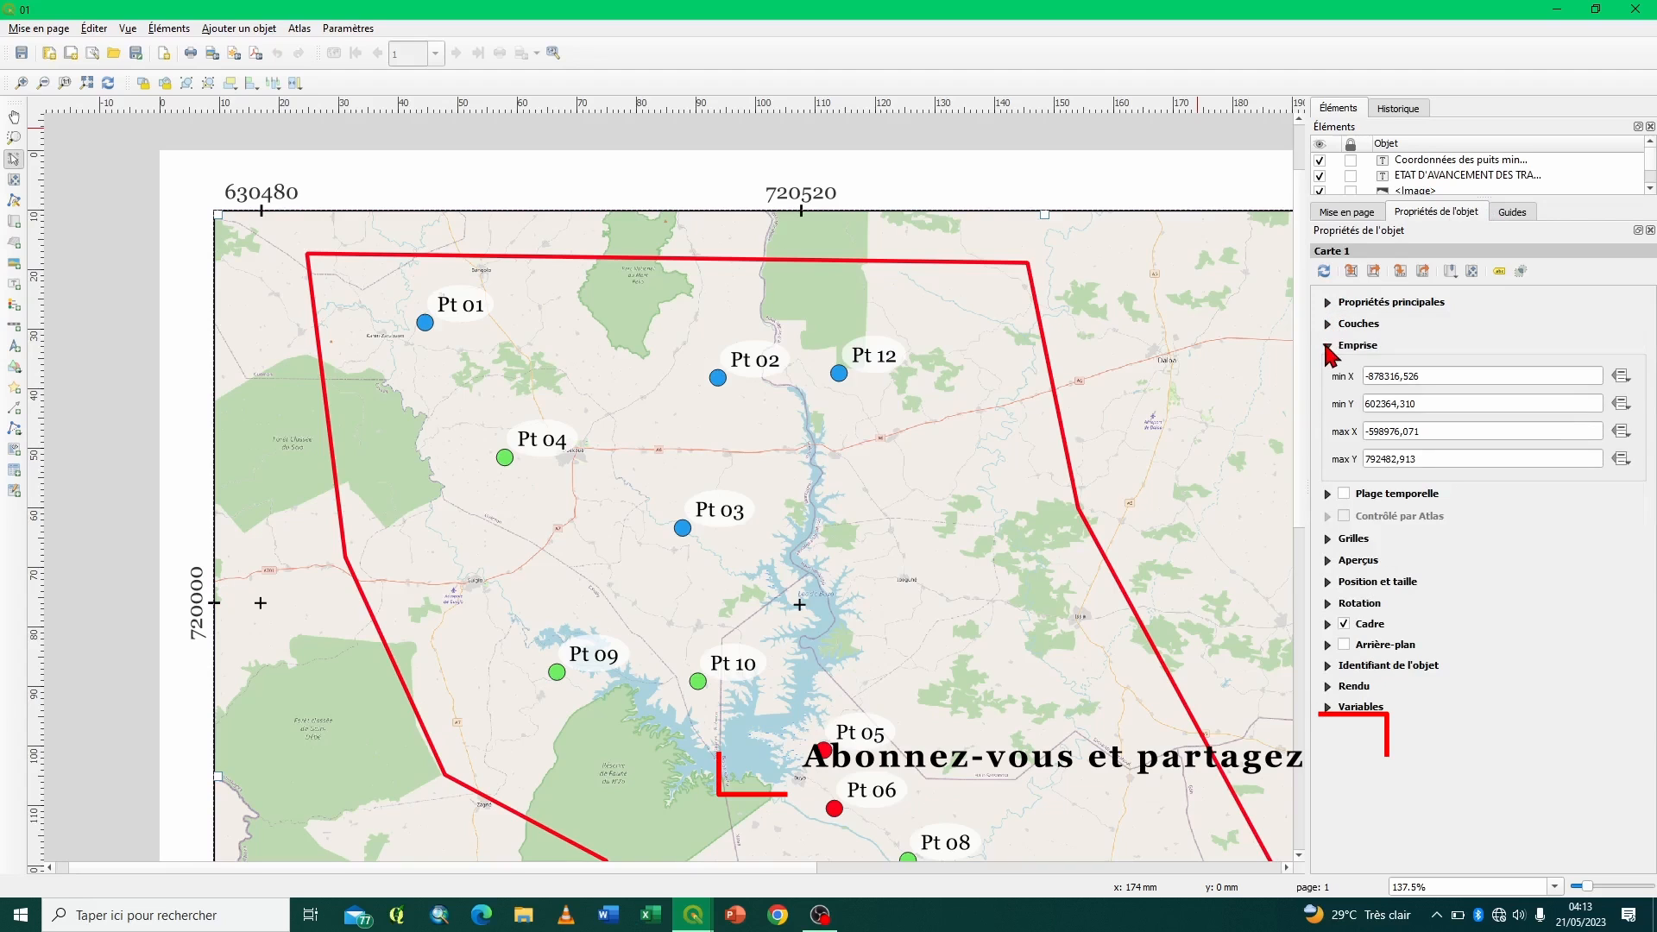
click(1328, 346)
click(1351, 414)
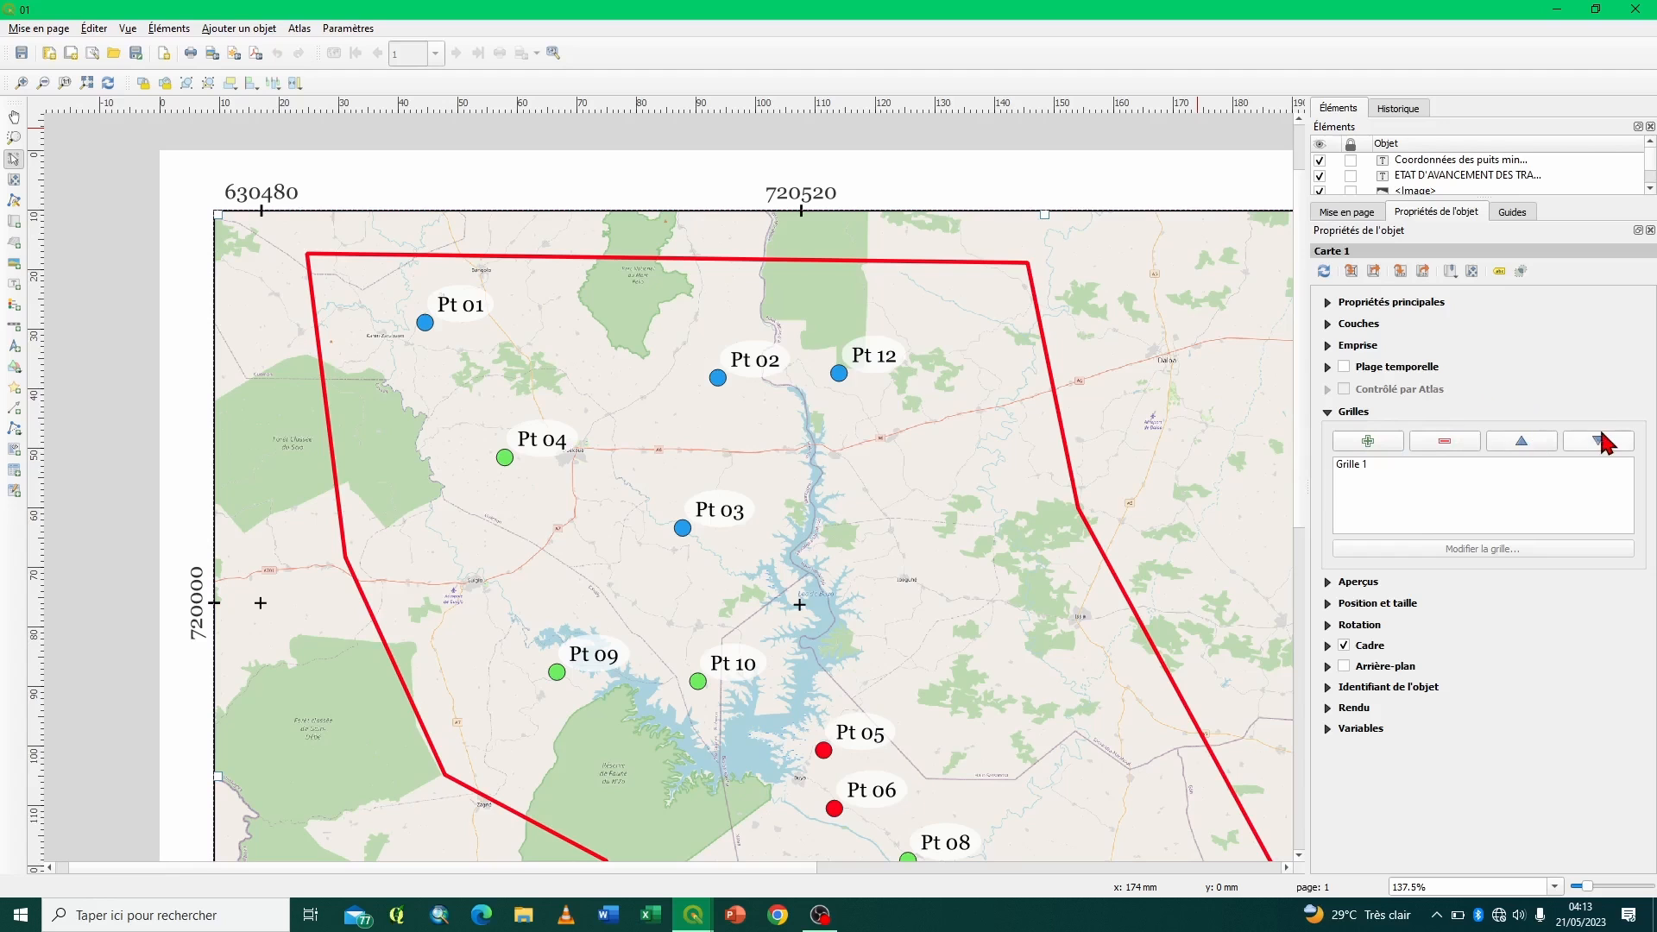
click(1375, 443)
click(1377, 443)
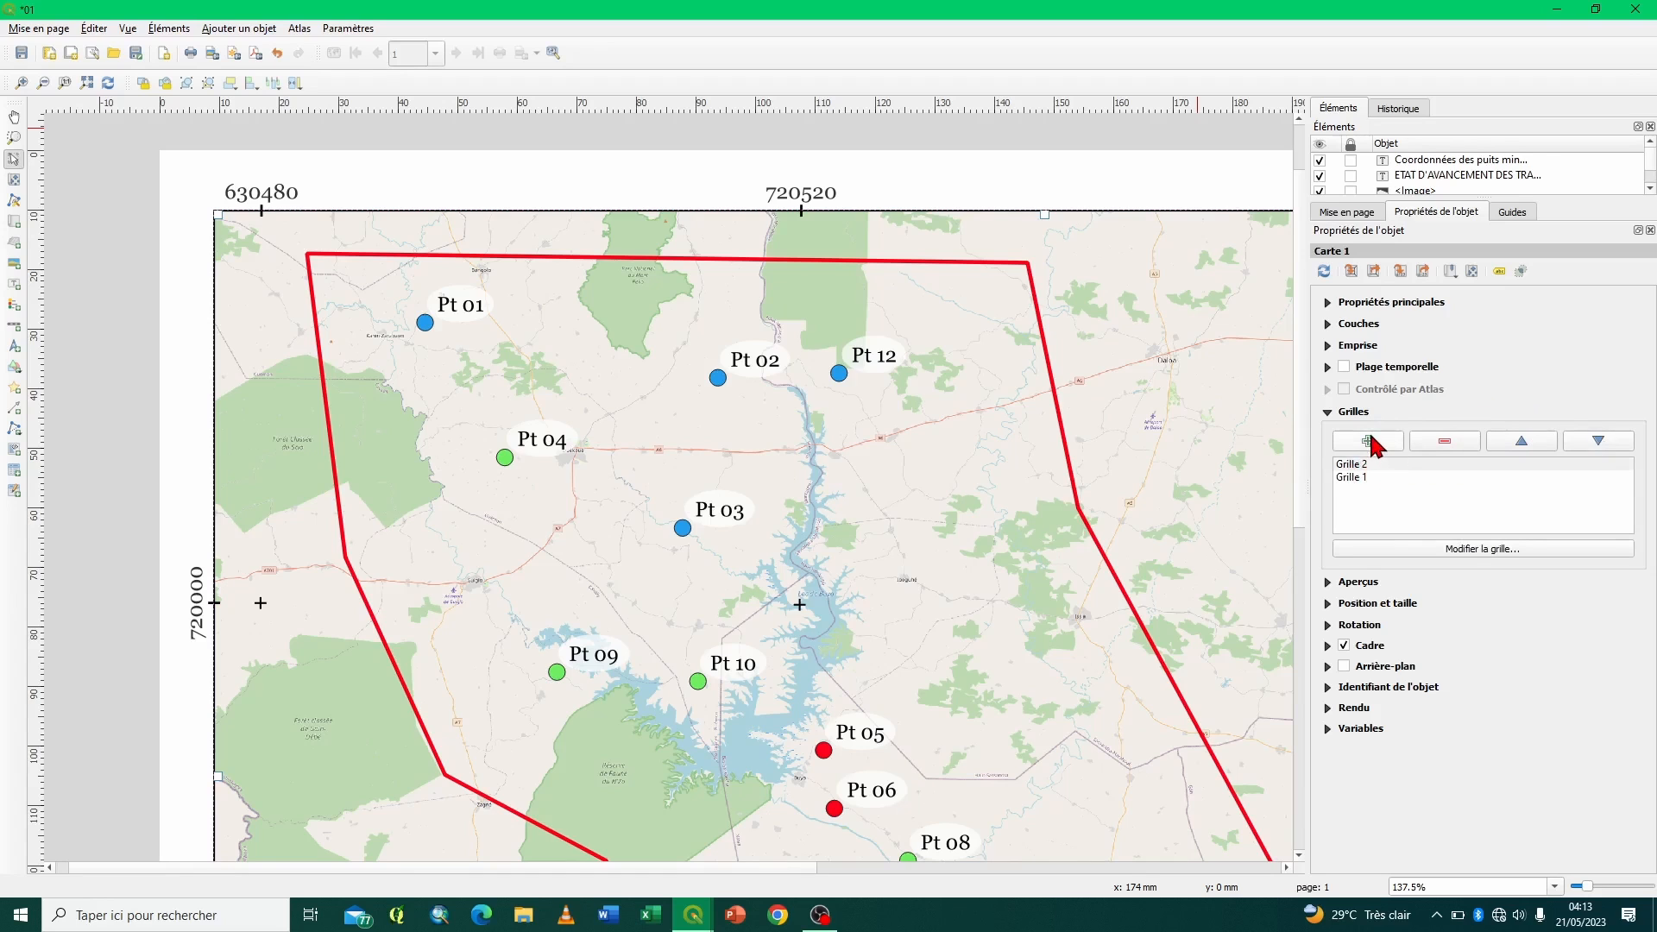
- Add a third grid to the map and remove it from the grid list
click(1371, 441)
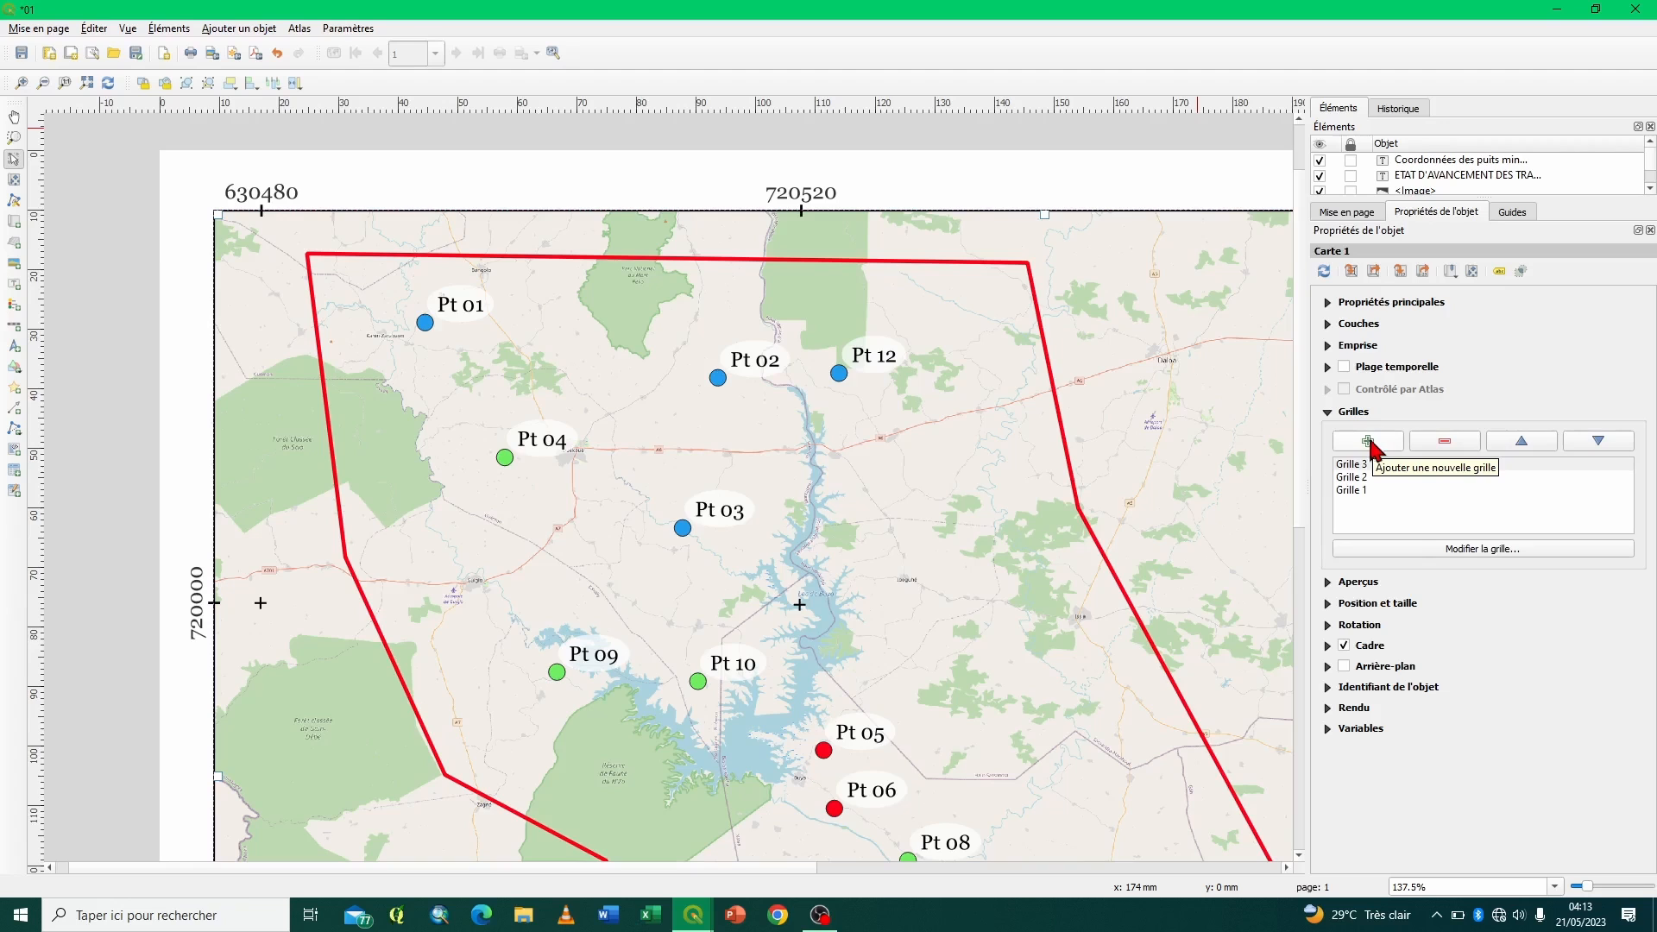
click(1354, 466)
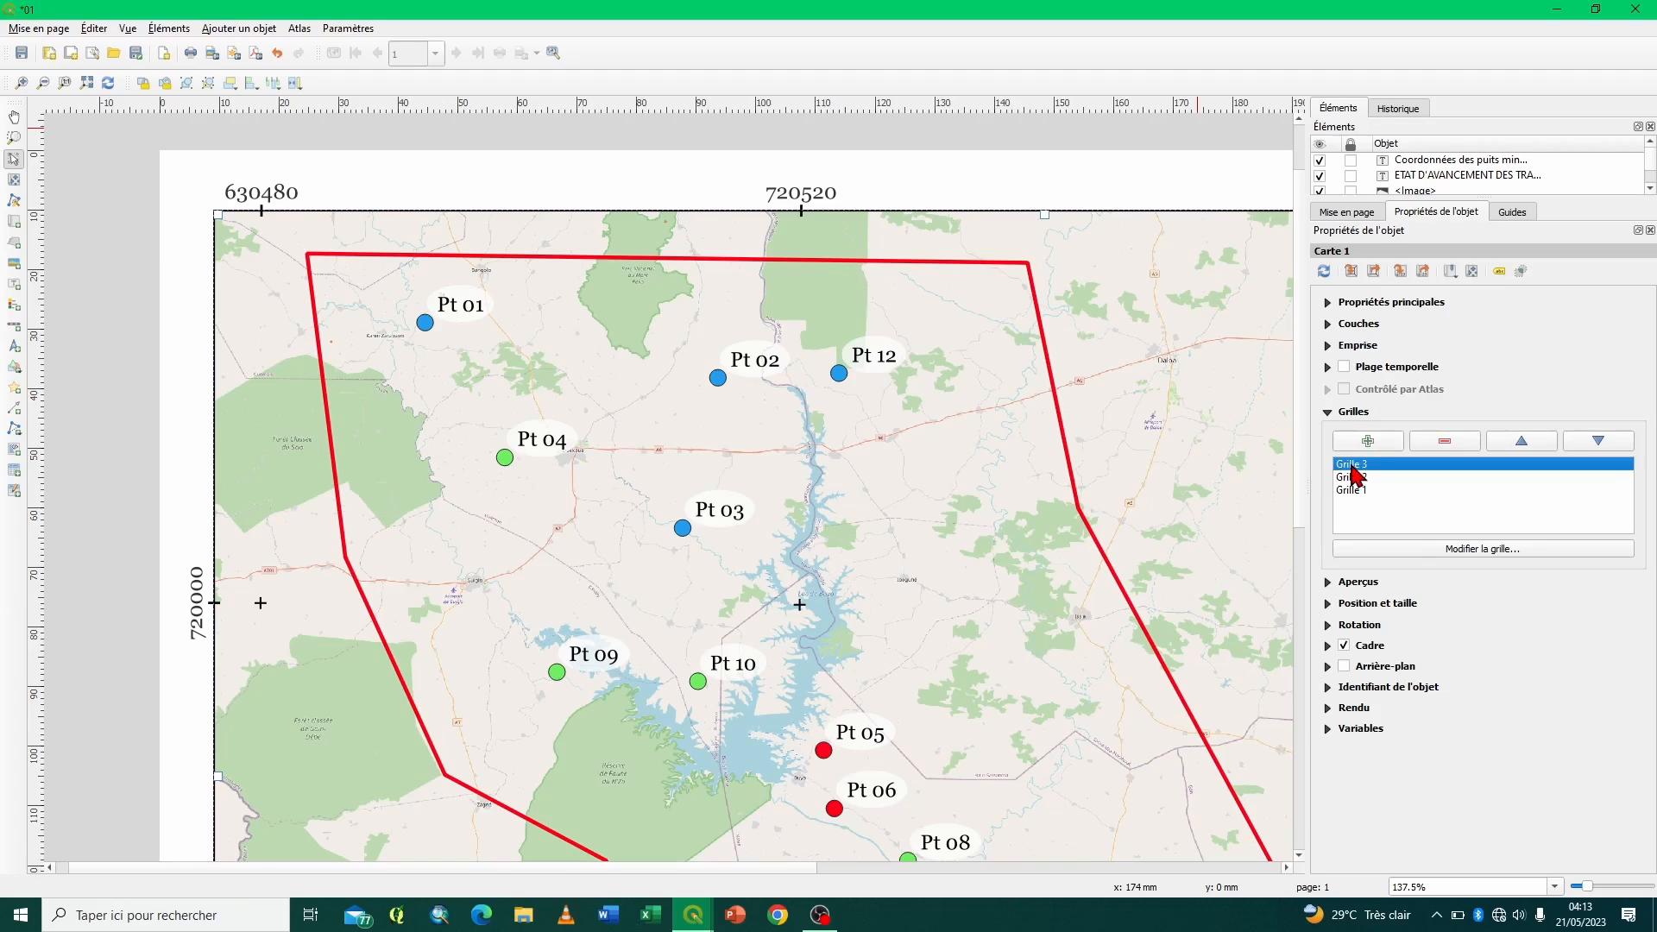
click(1457, 449)
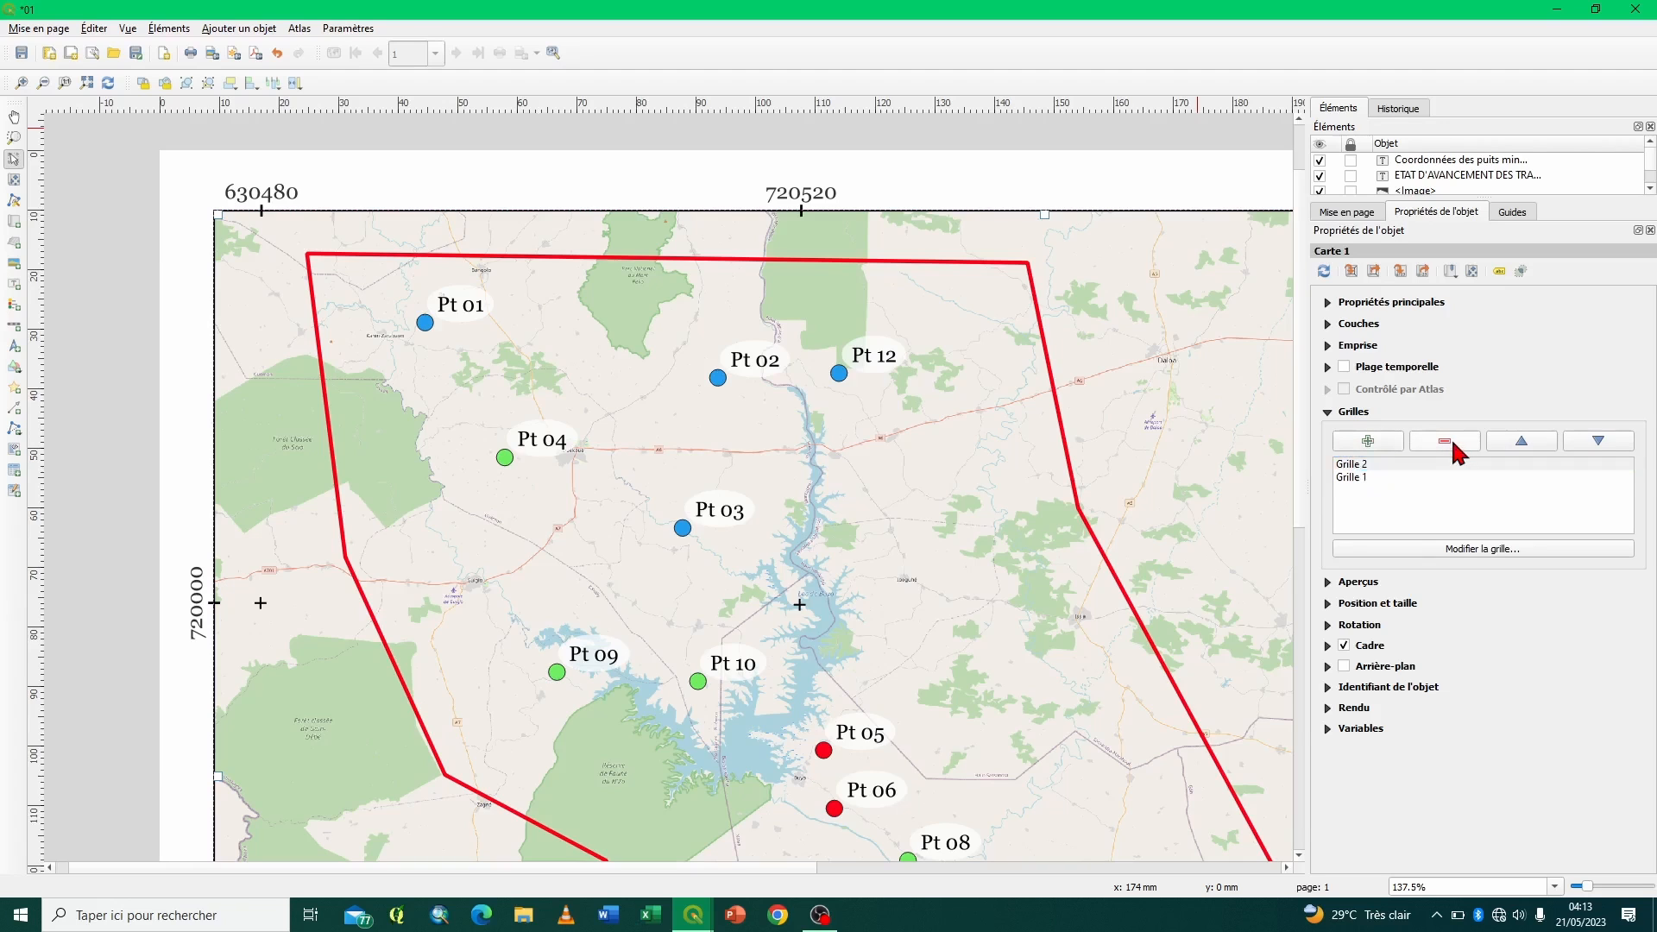
- Move Grille 2 below Grille 1 in the grid list and back above it
click(1396, 466)
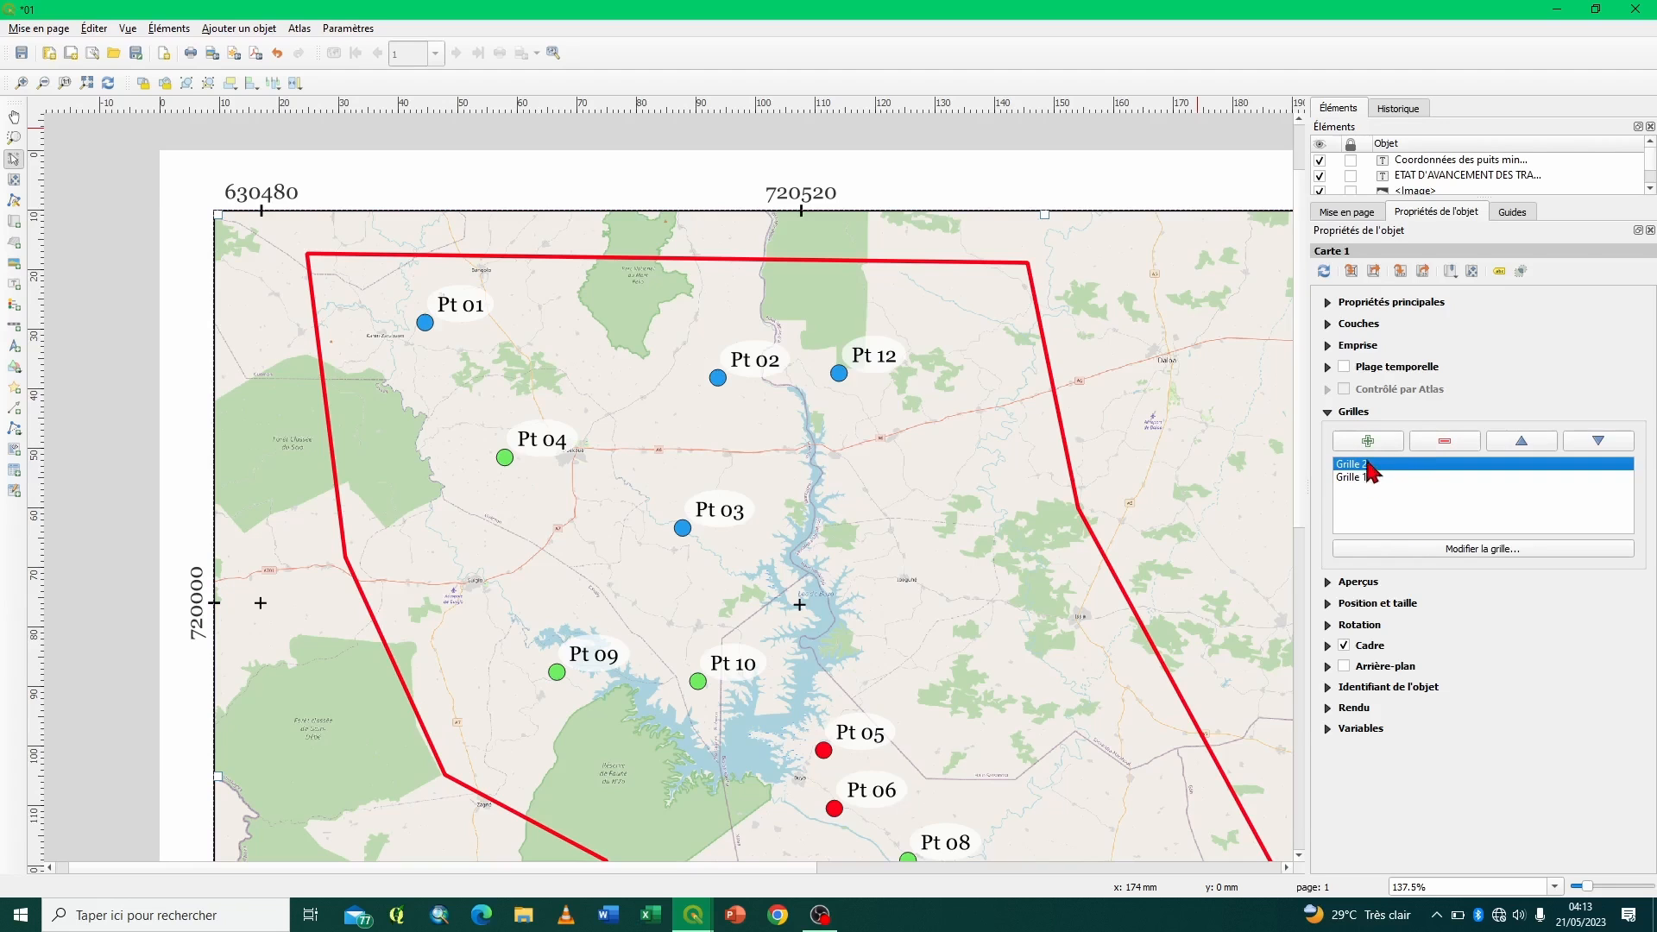
click(1597, 442)
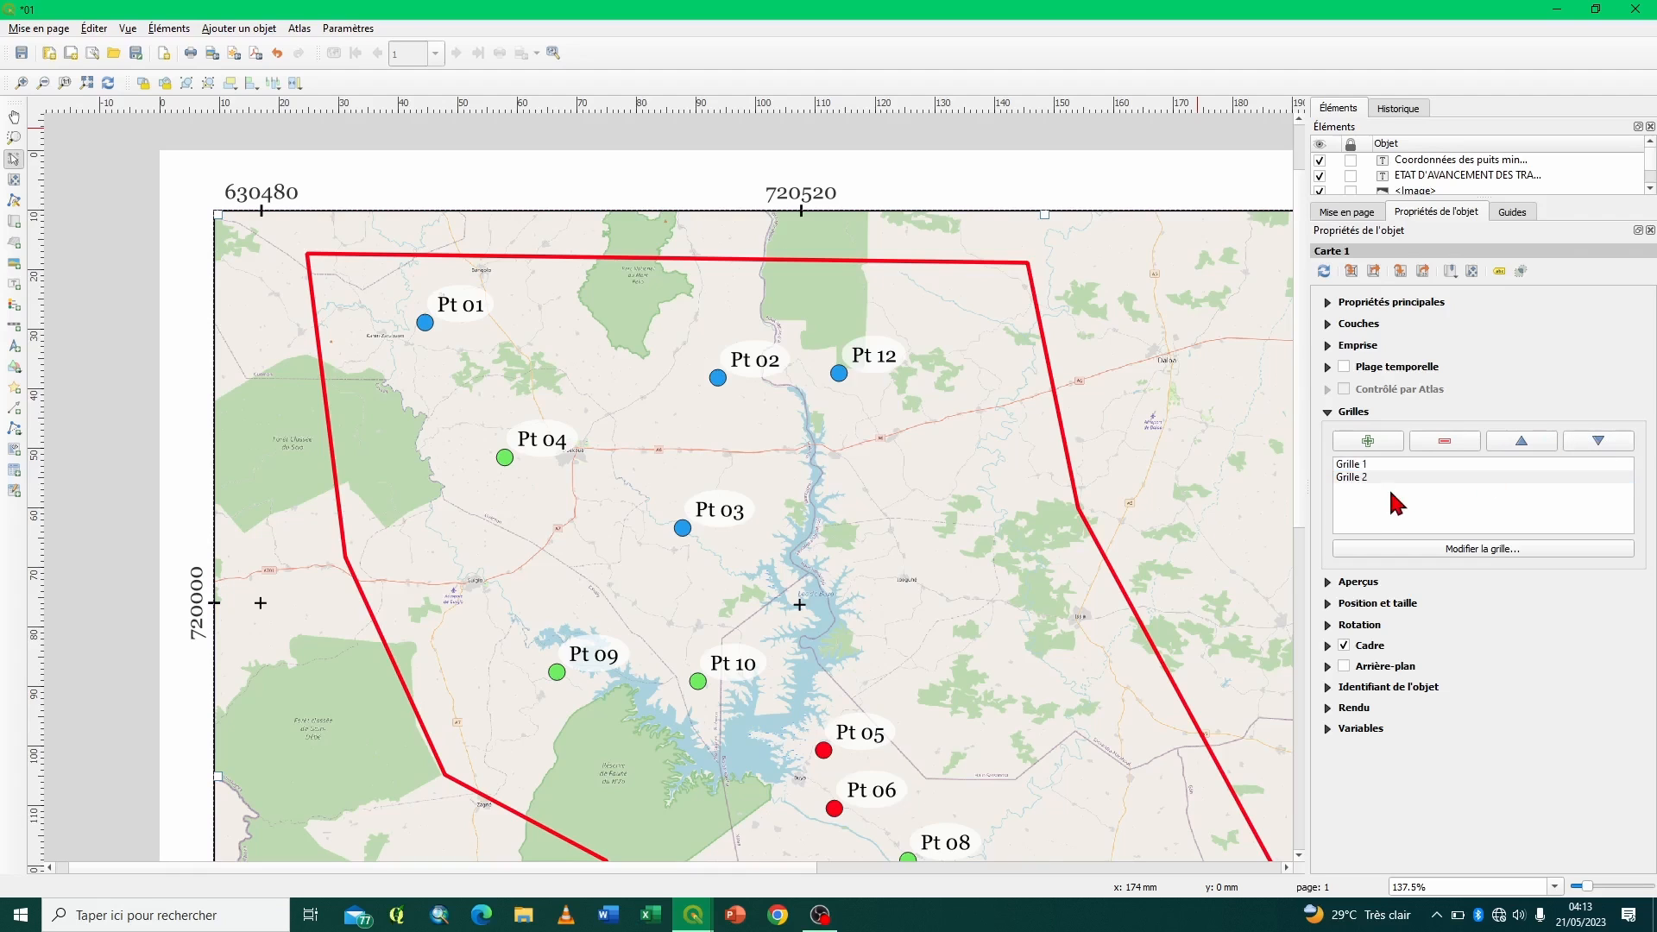
click(1377, 479)
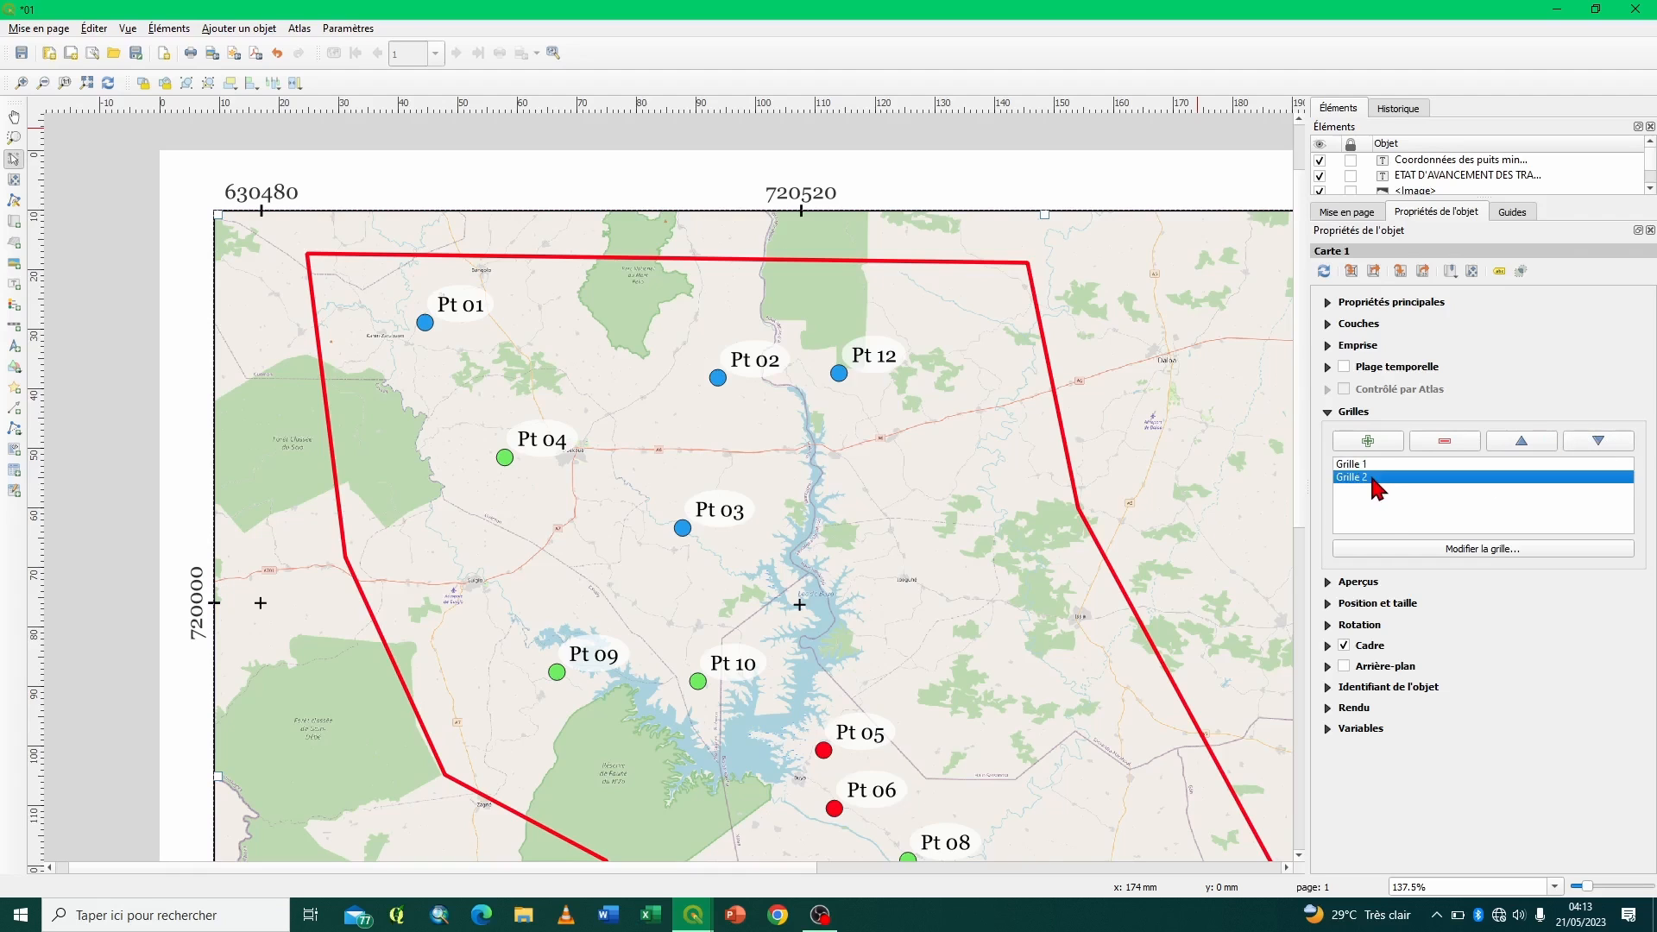
click(1374, 466)
click(1363, 478)
click(1533, 450)
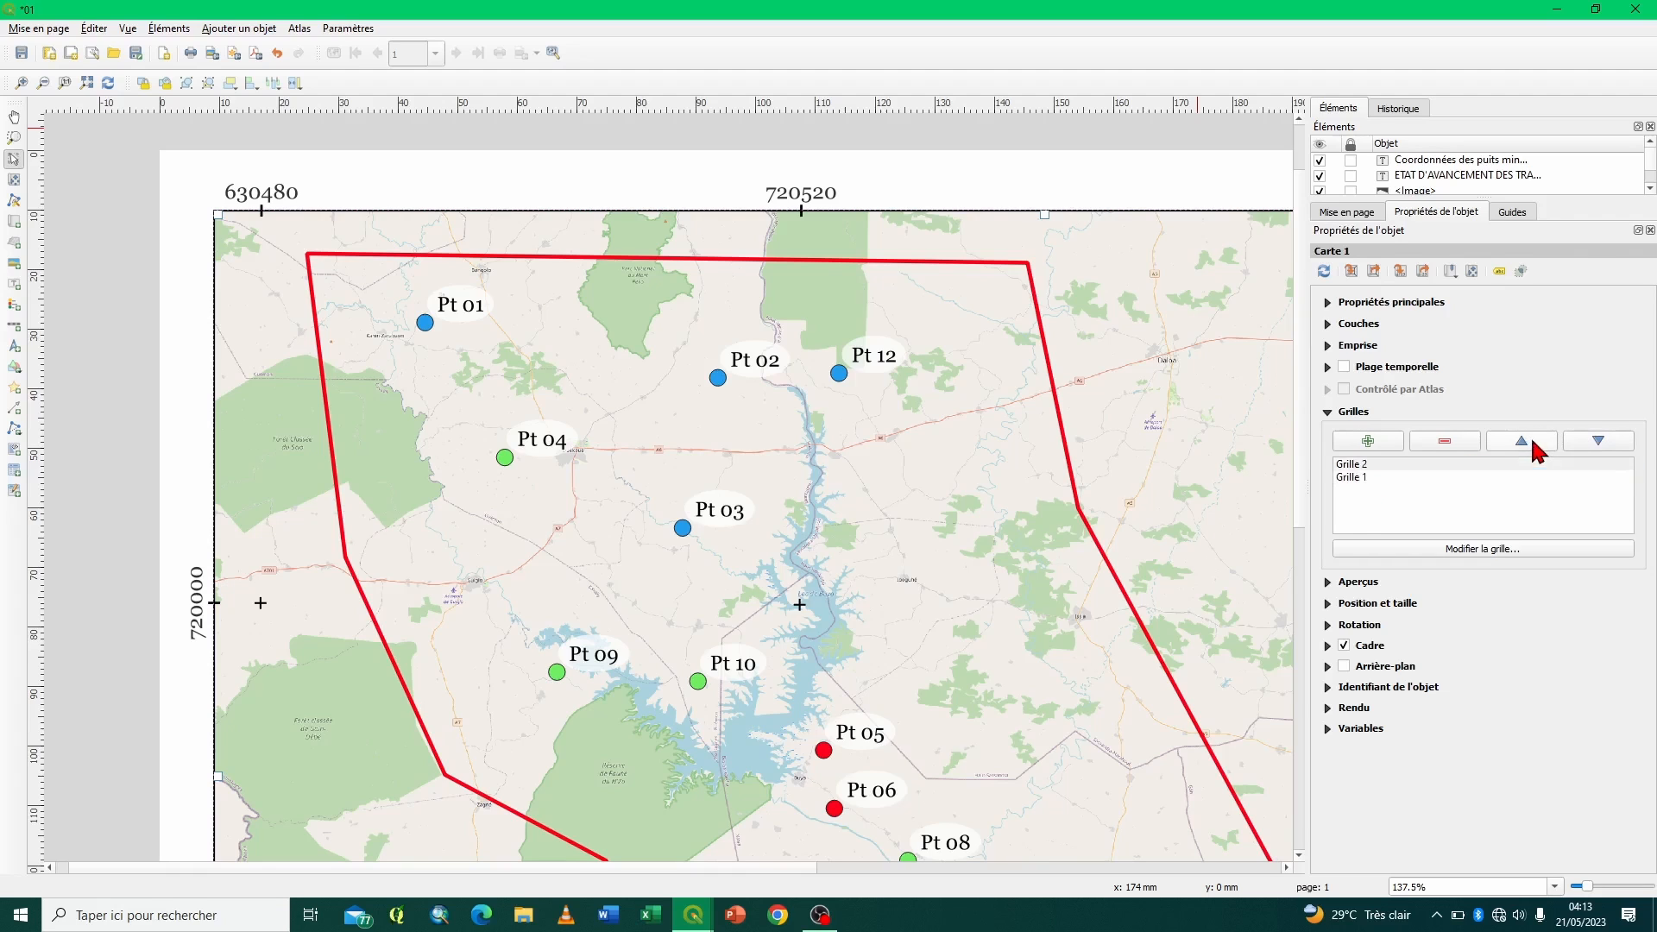
- Place Grille 2 below Grille 1 in the grid list and rename it Test
click(1598, 447)
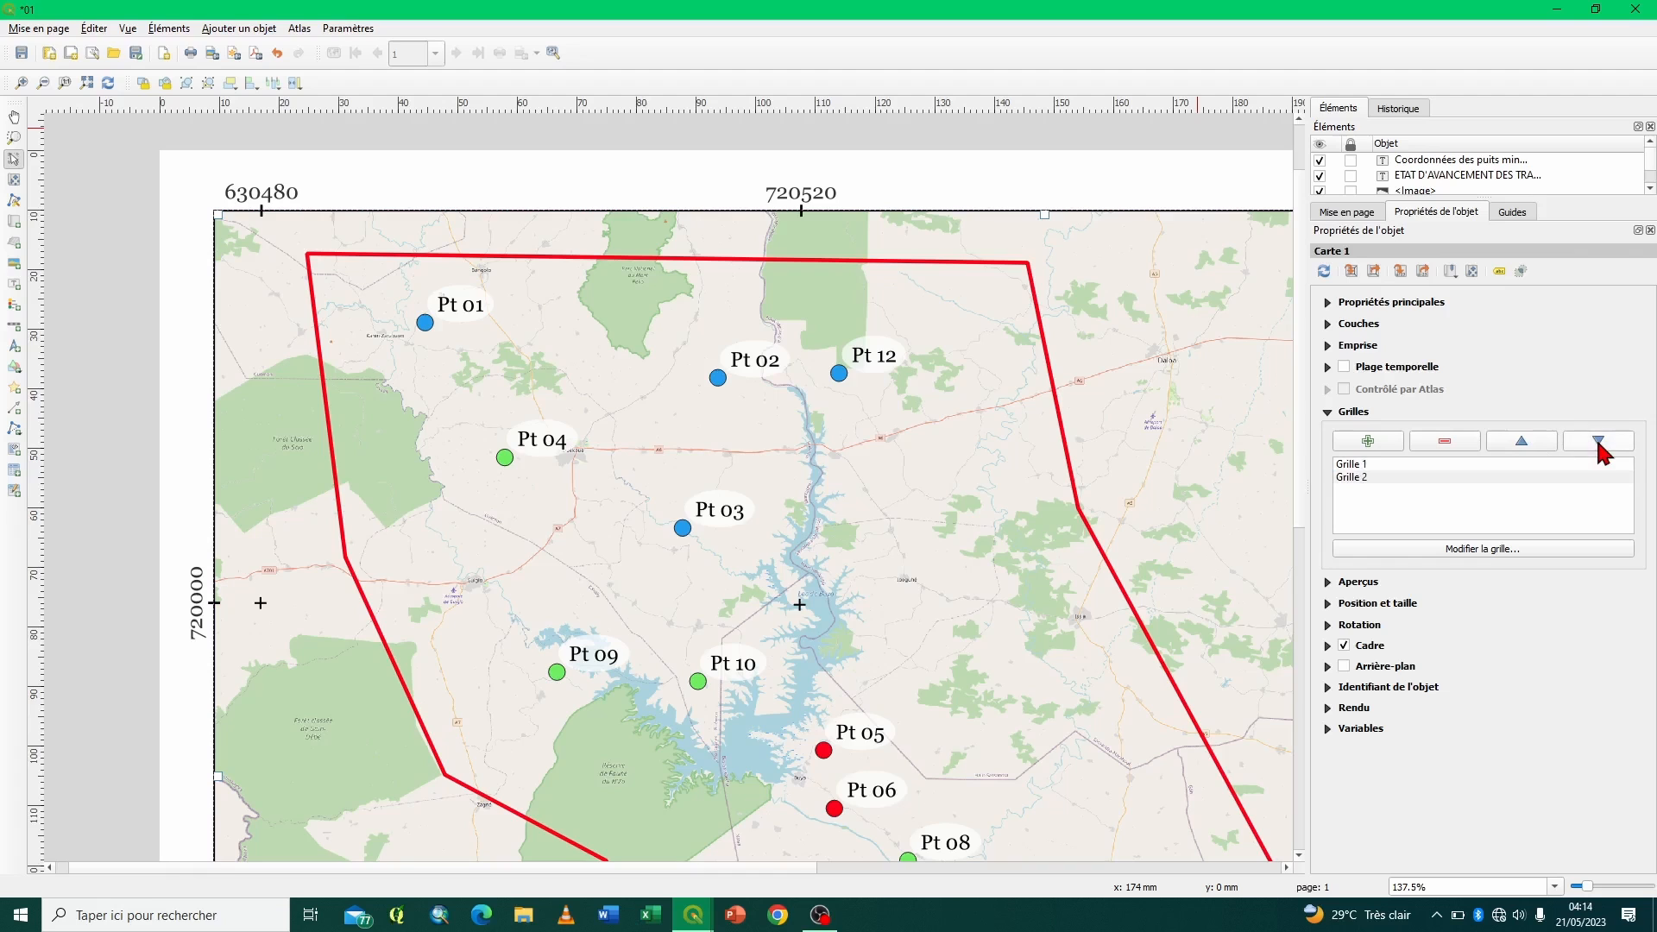
click(1357, 480)
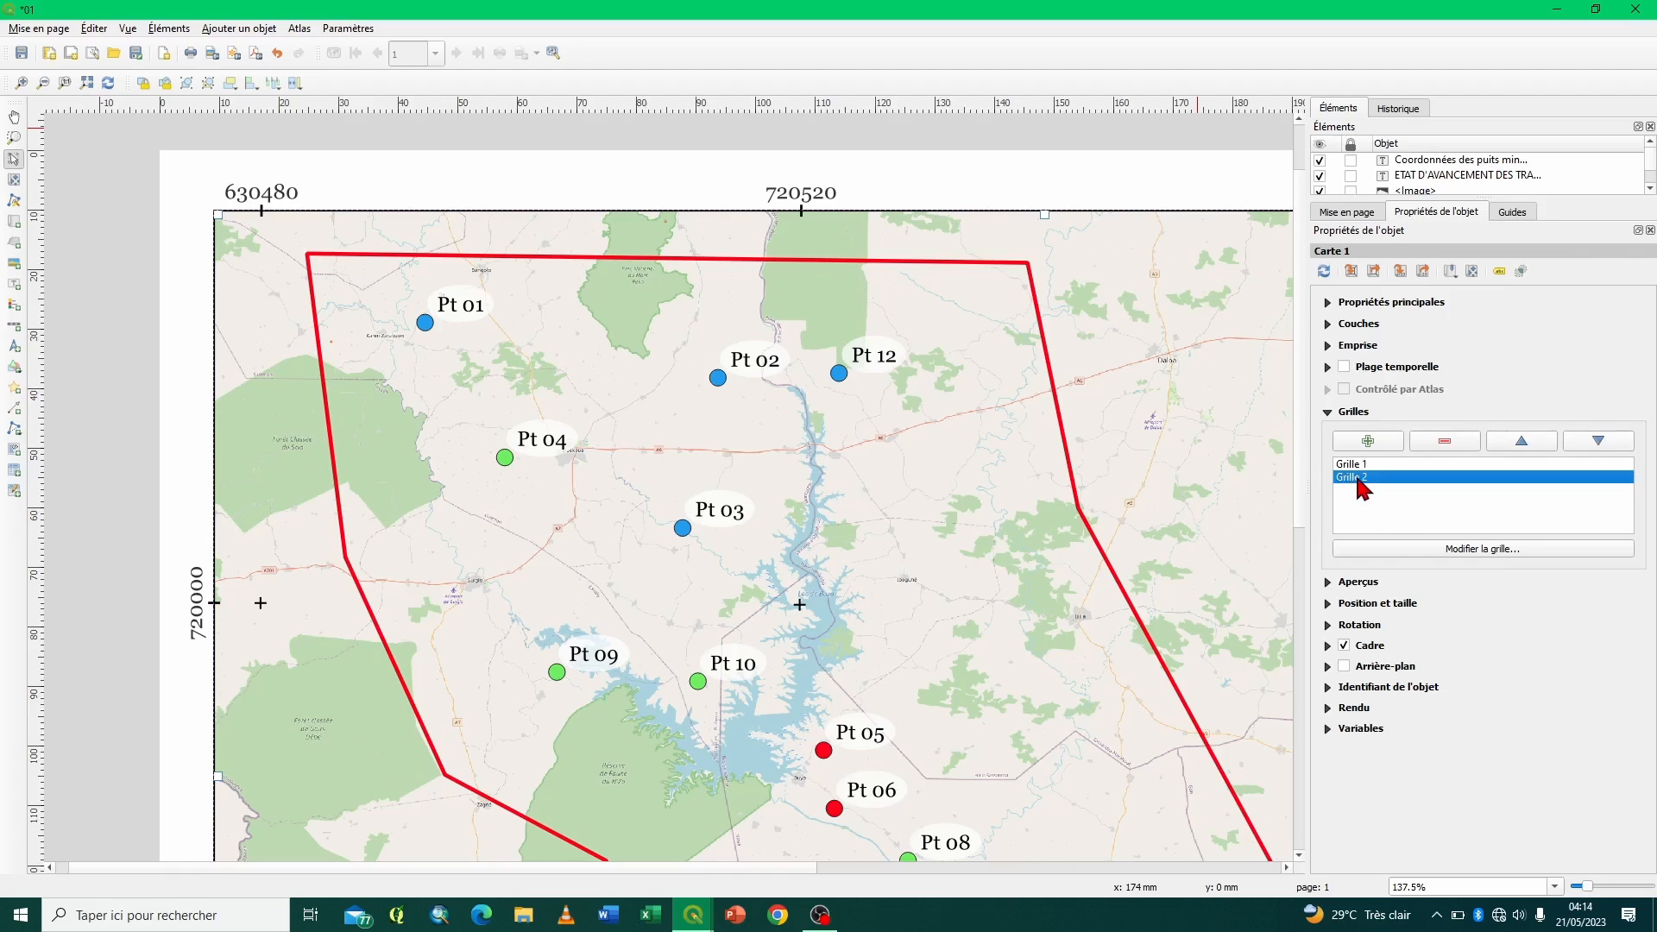
double_click(1358, 479)
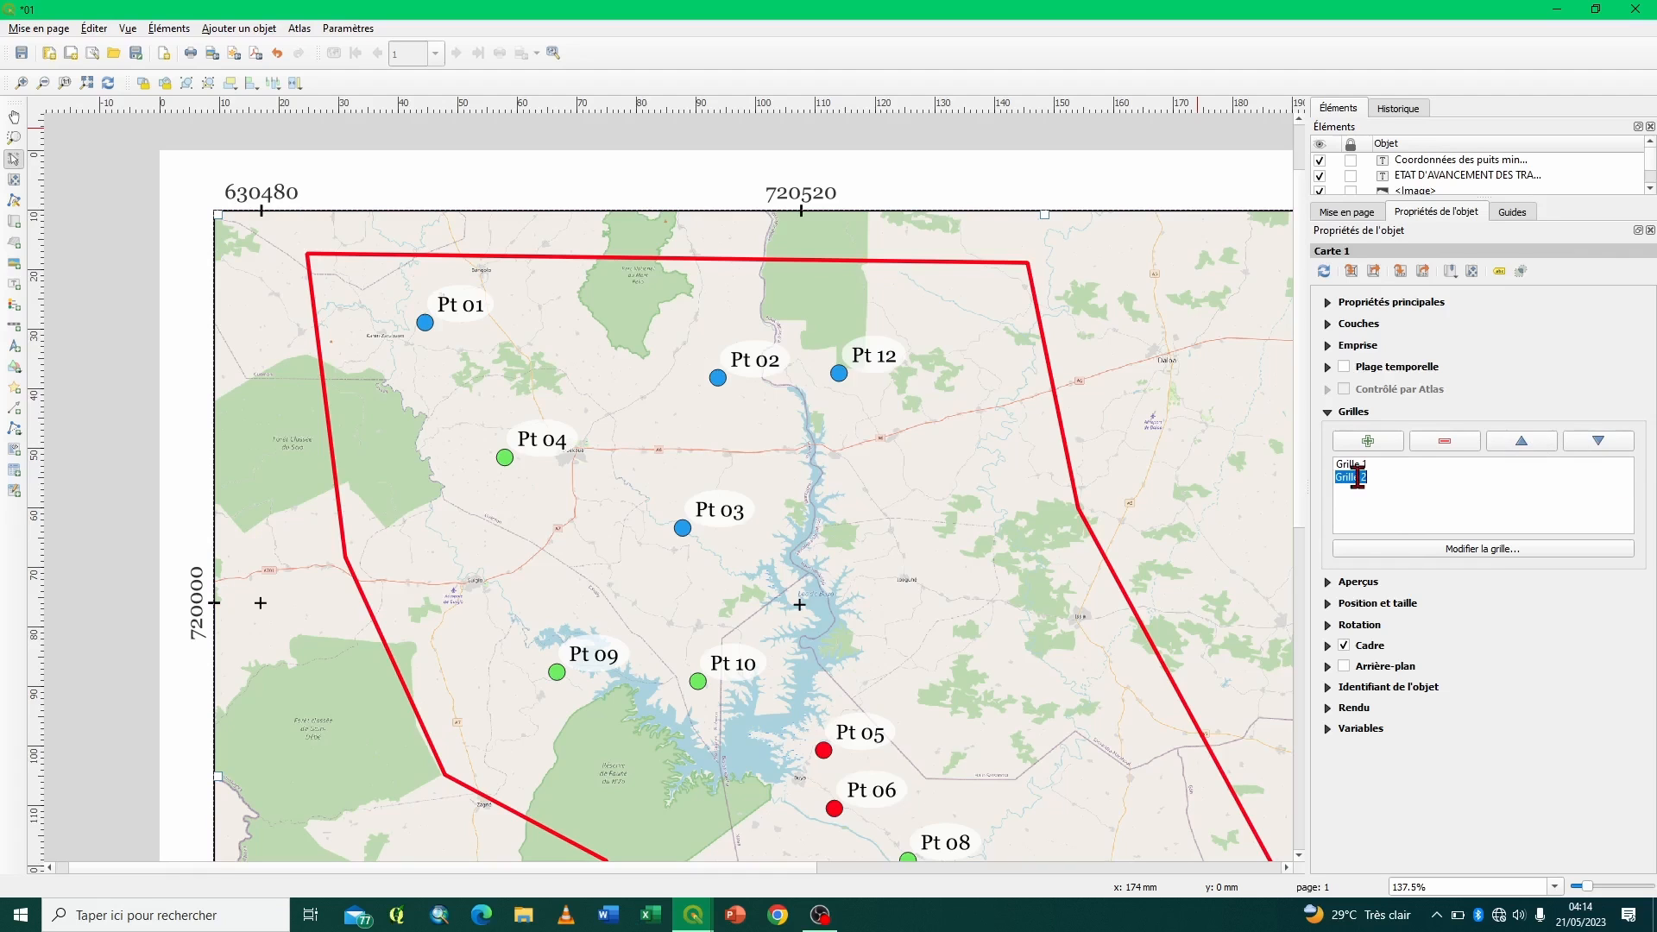
text(Test)
key(Return)
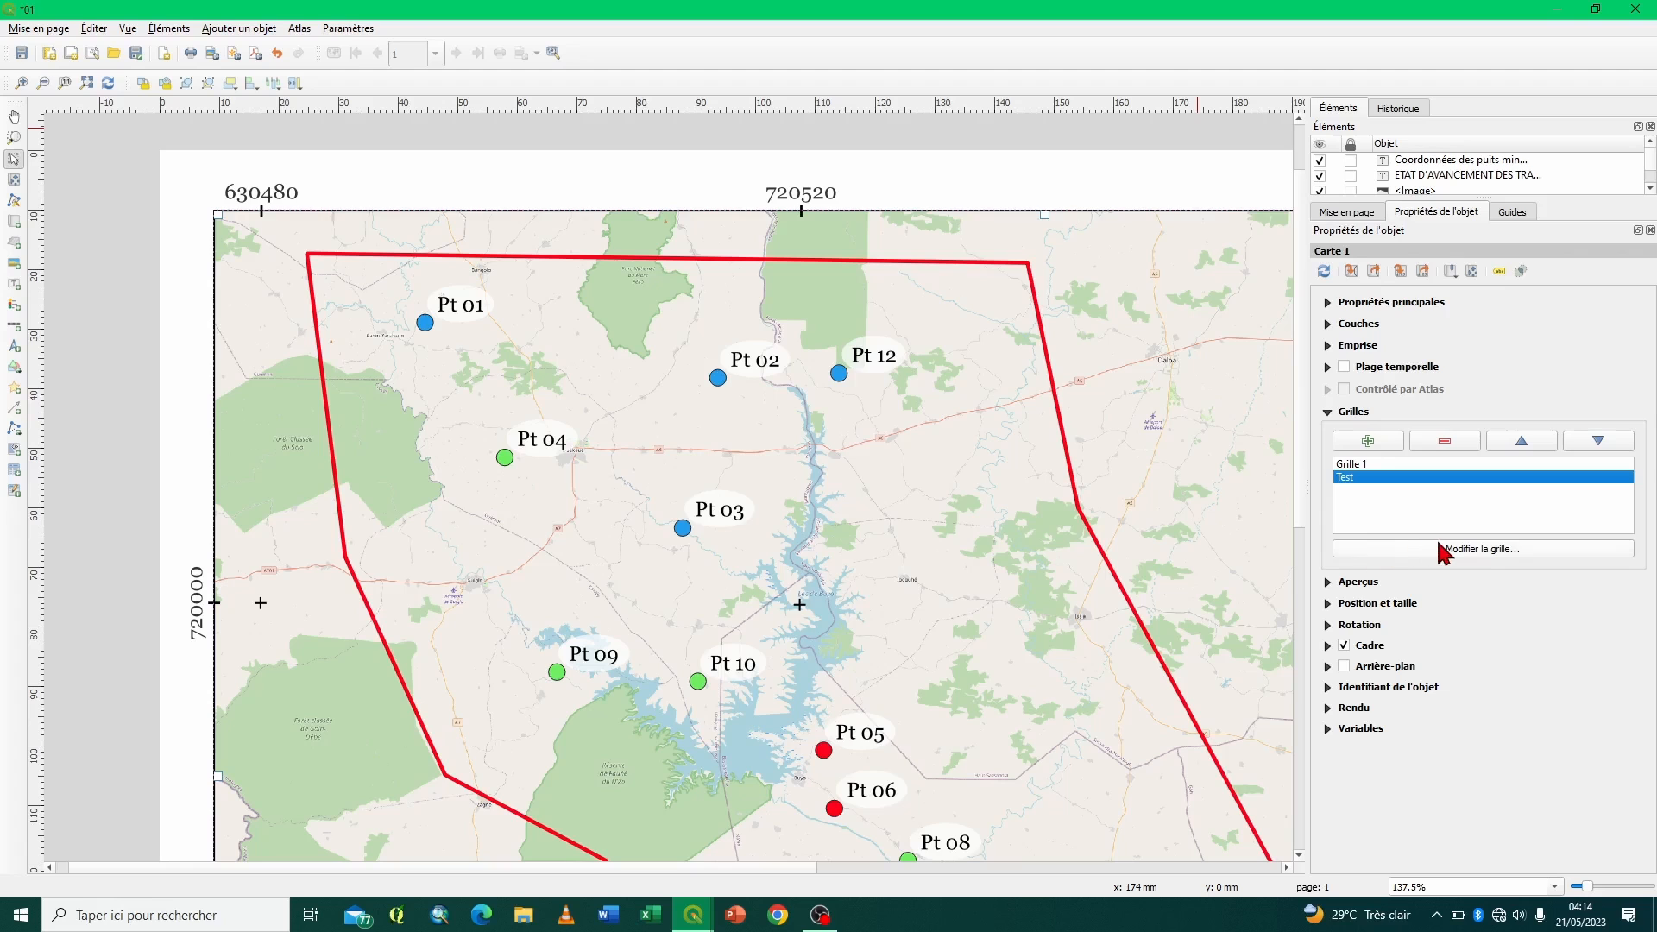
- Open the properties of the Test grid for editing
click(1377, 464)
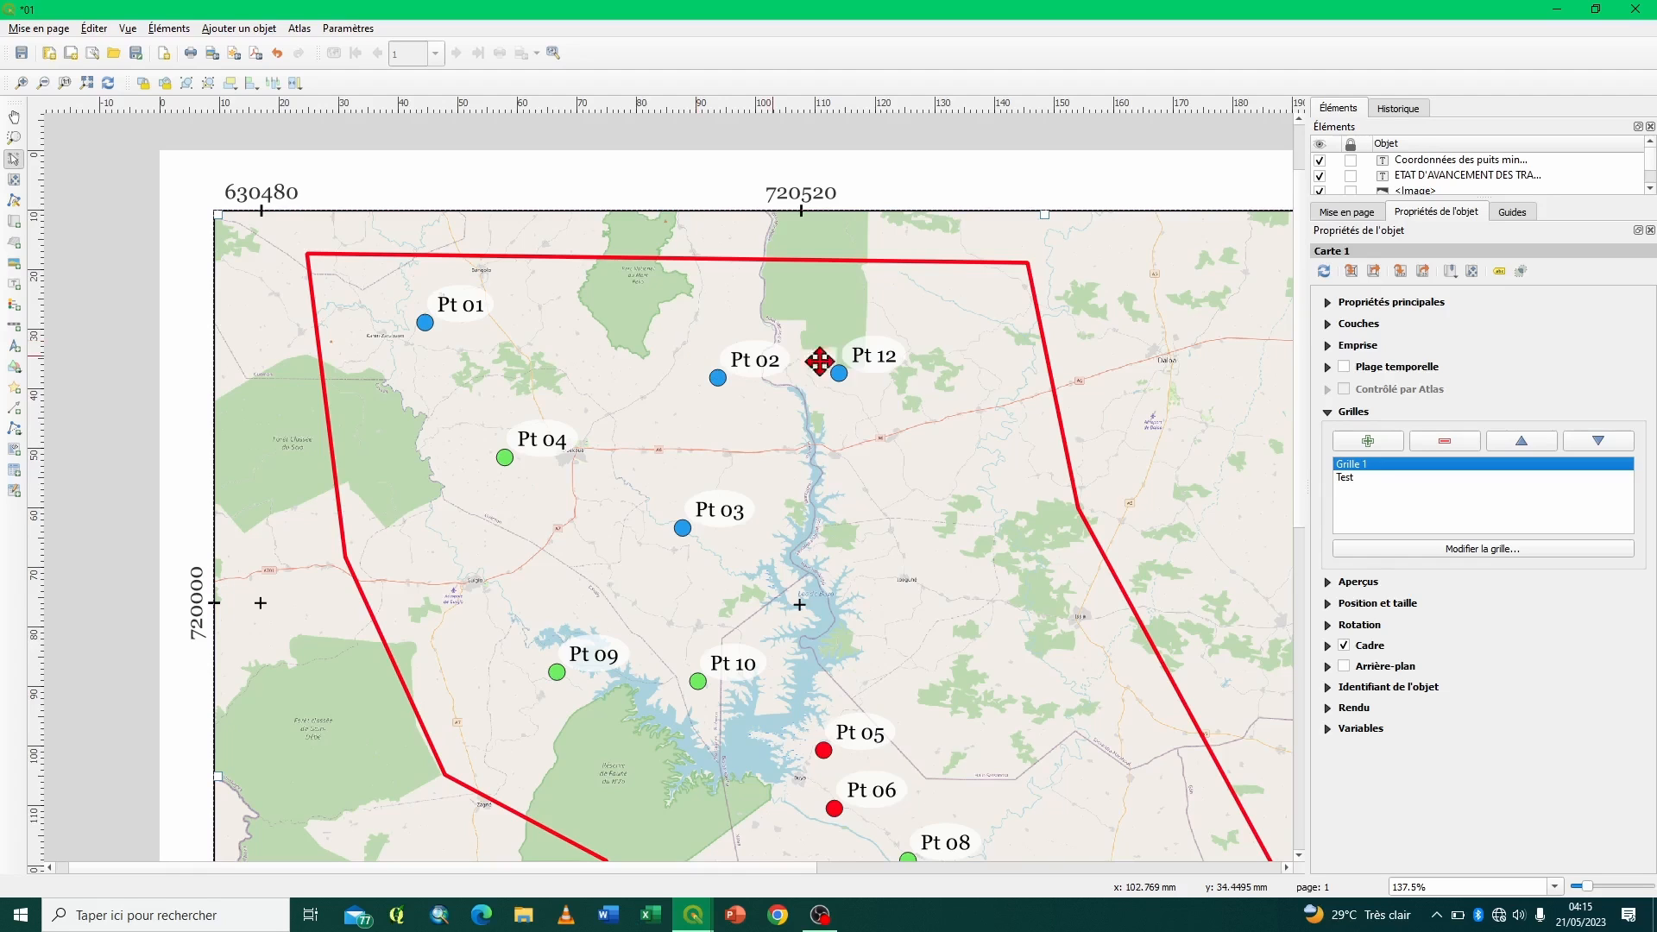
click(1348, 478)
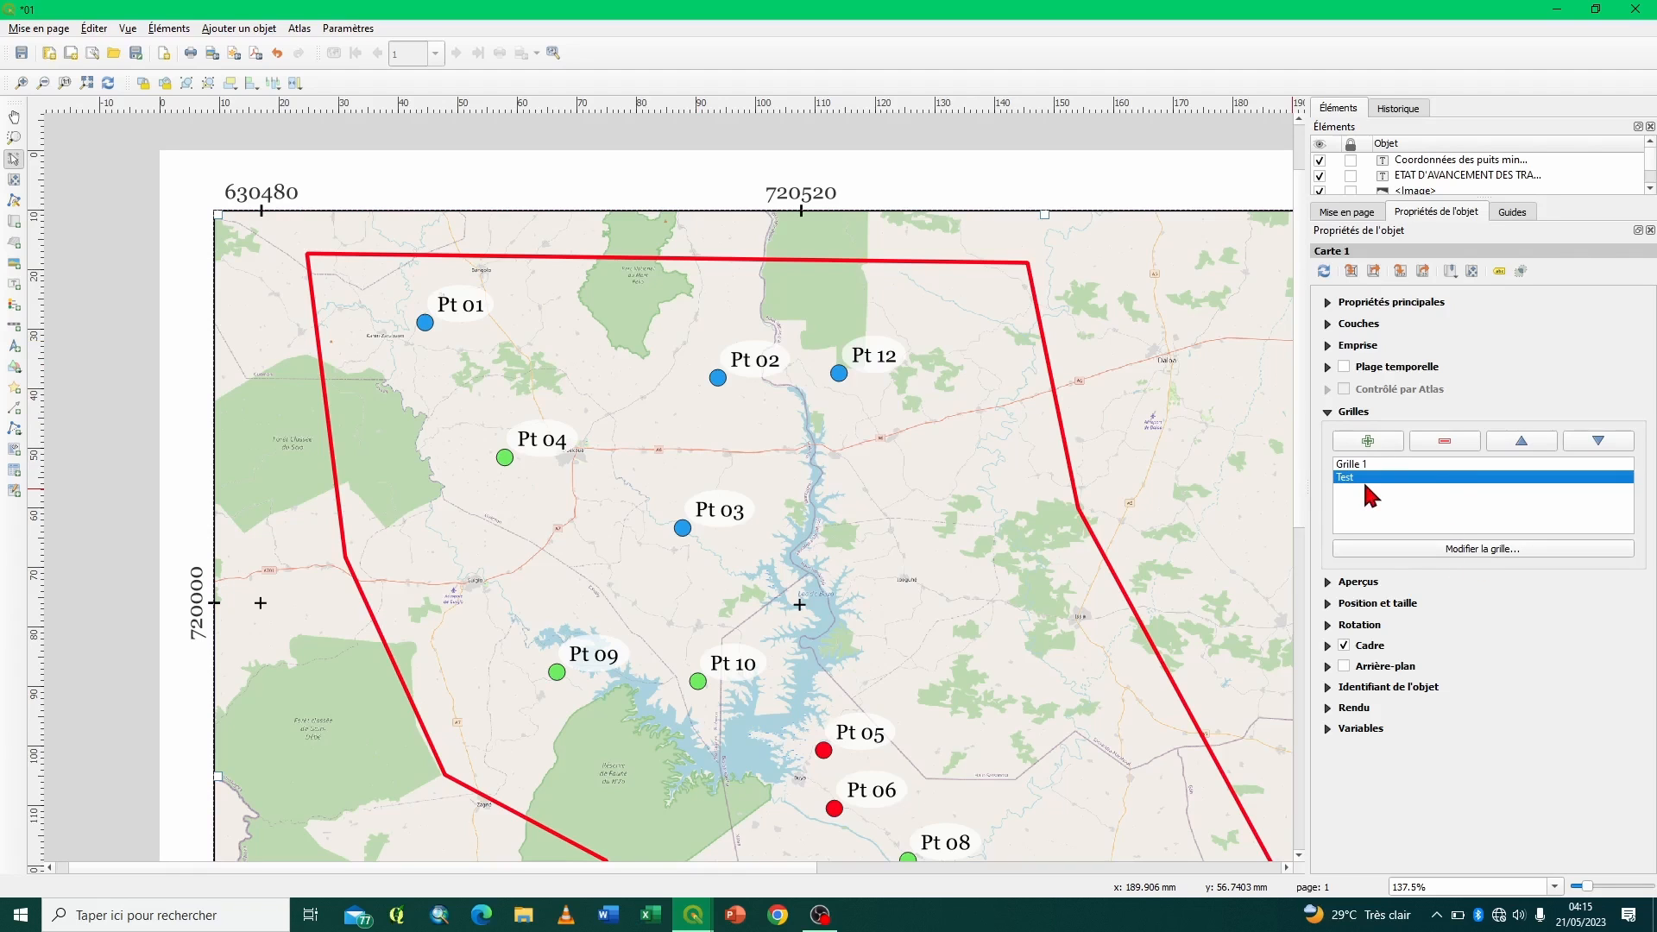
click(1455, 550)
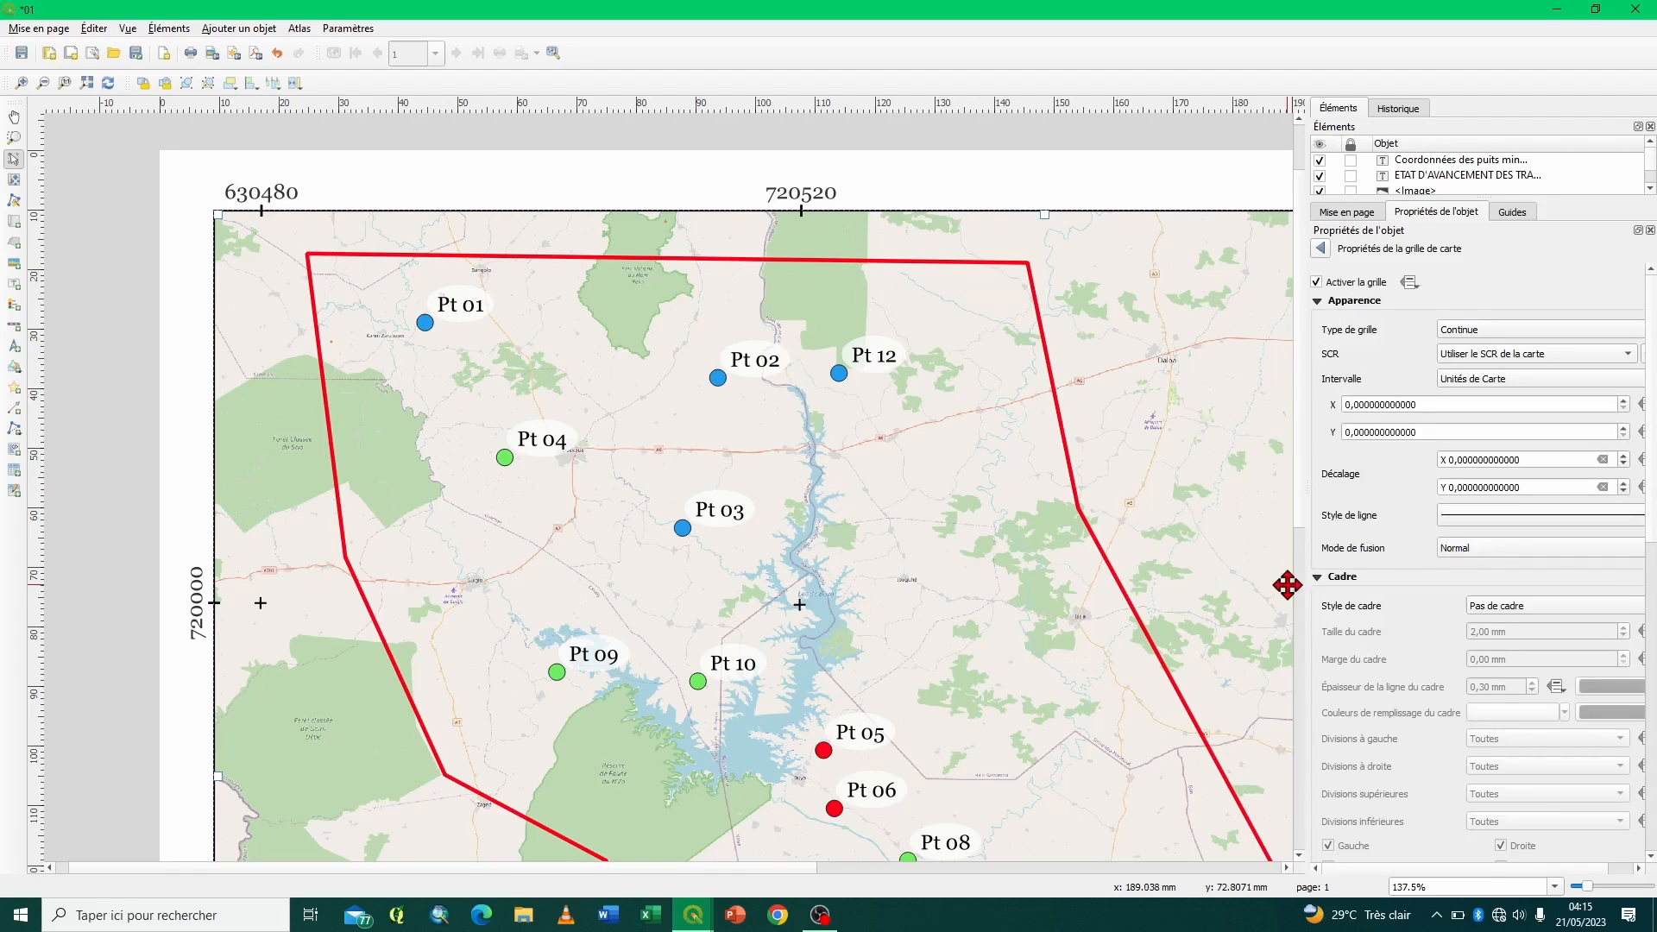
- Widen the grid properties area and collapse the Apparence, Cadre and Afficher les coordonnées sections
drag(1183, 479, 1124, 480)
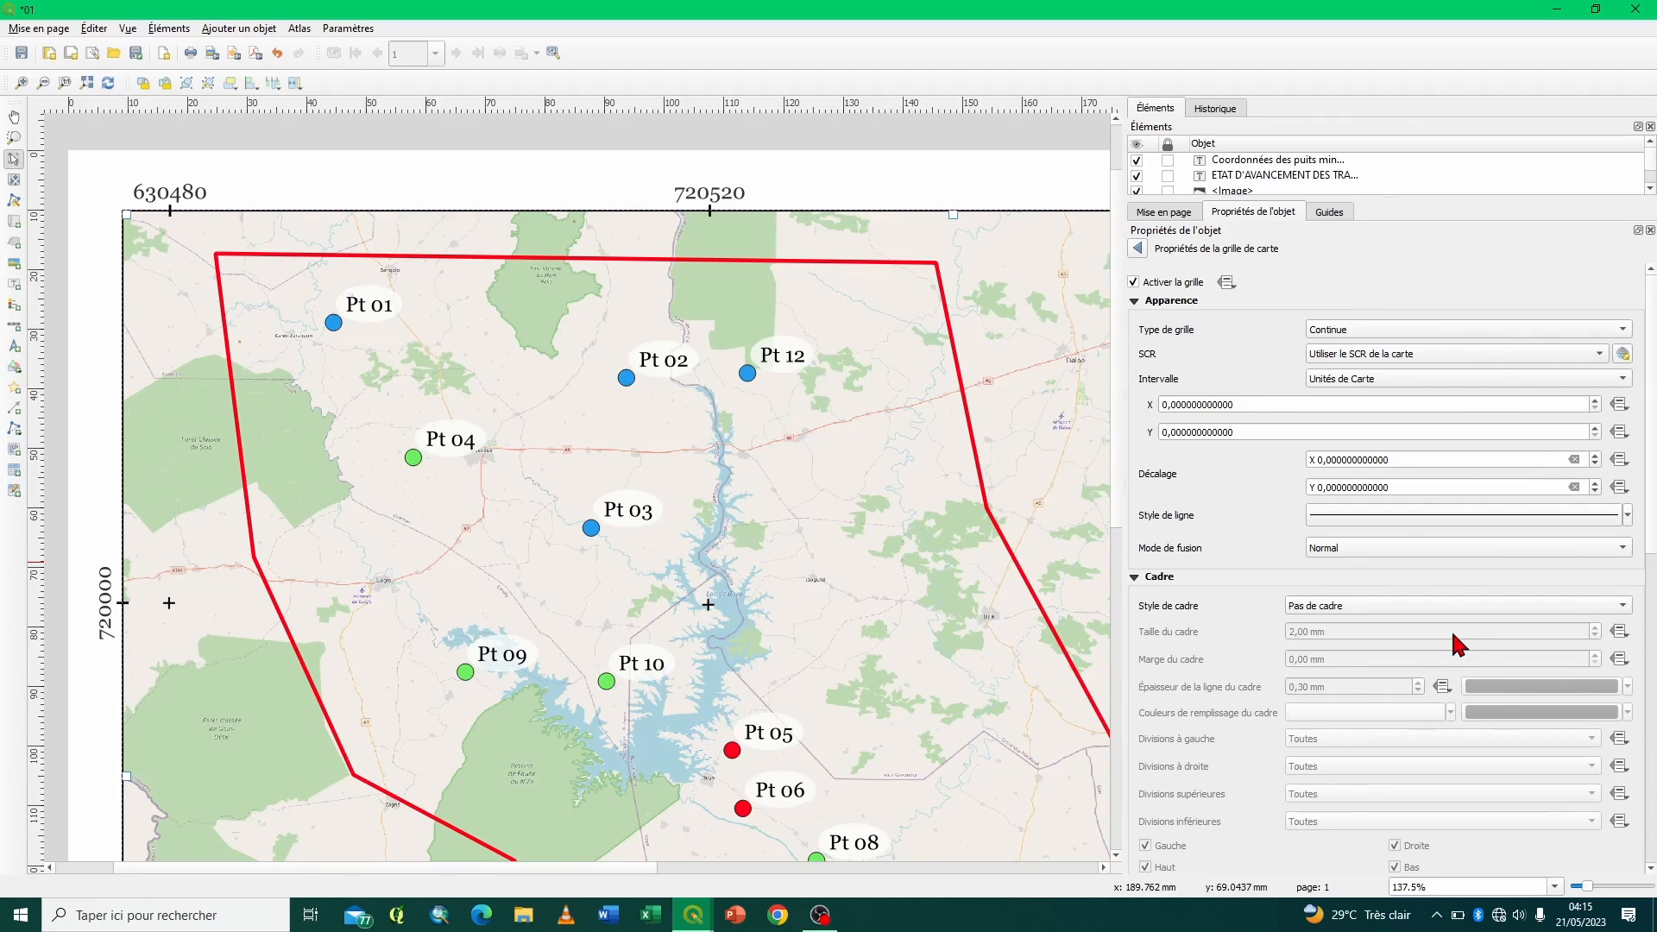
click(1135, 301)
click(1135, 318)
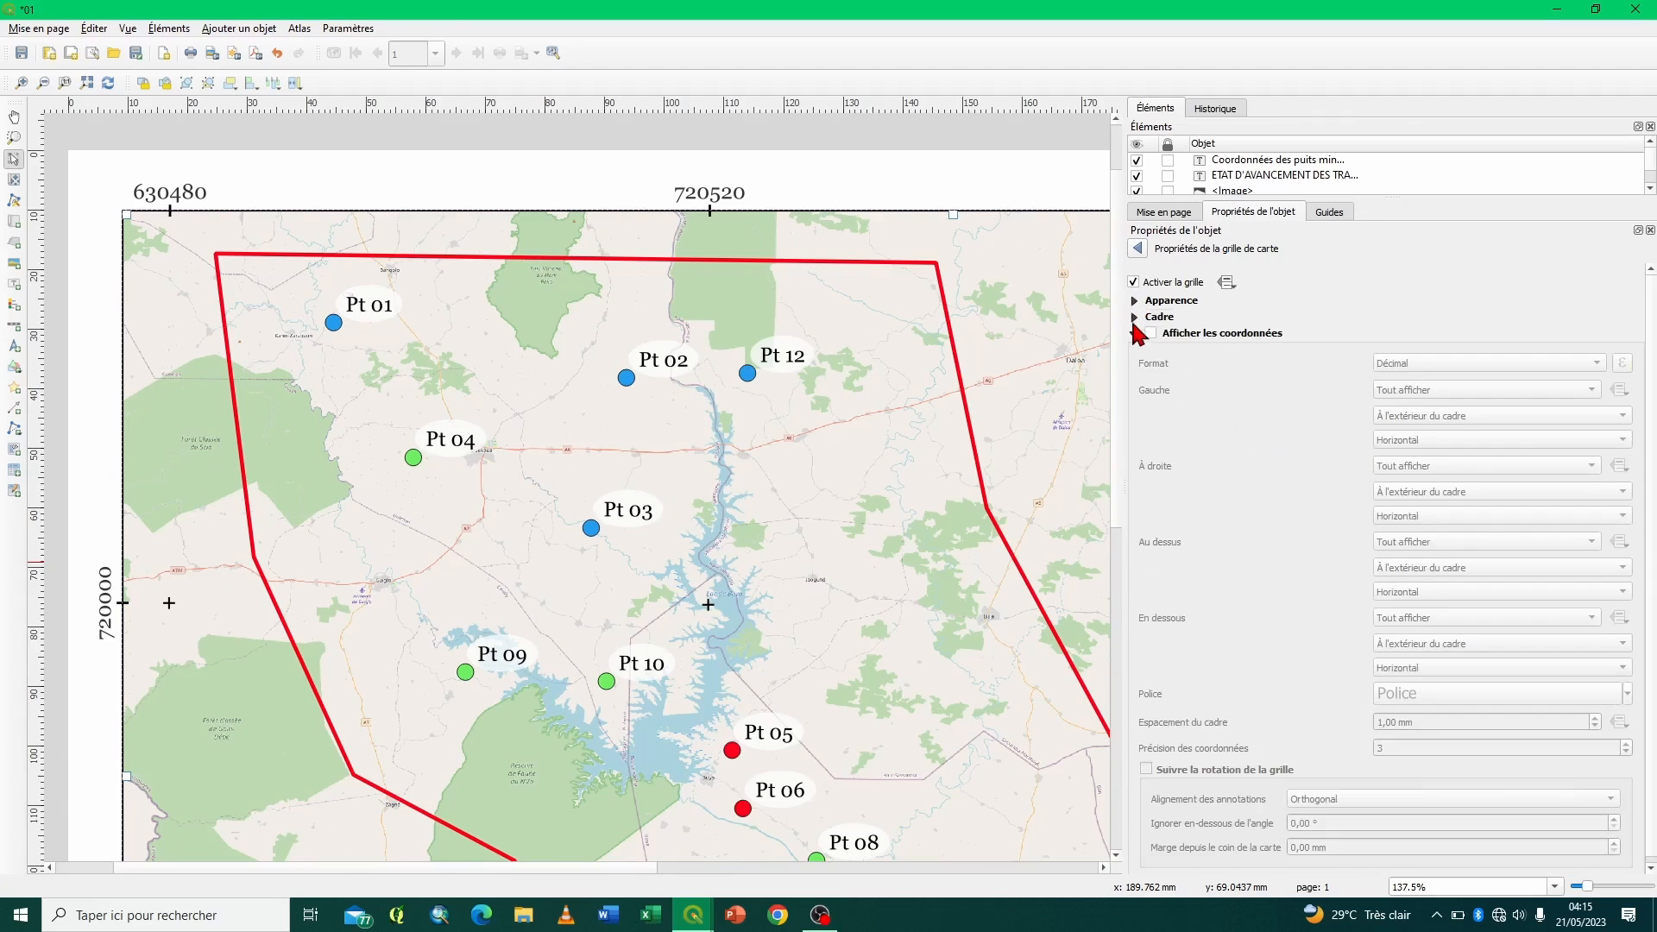
click(1135, 333)
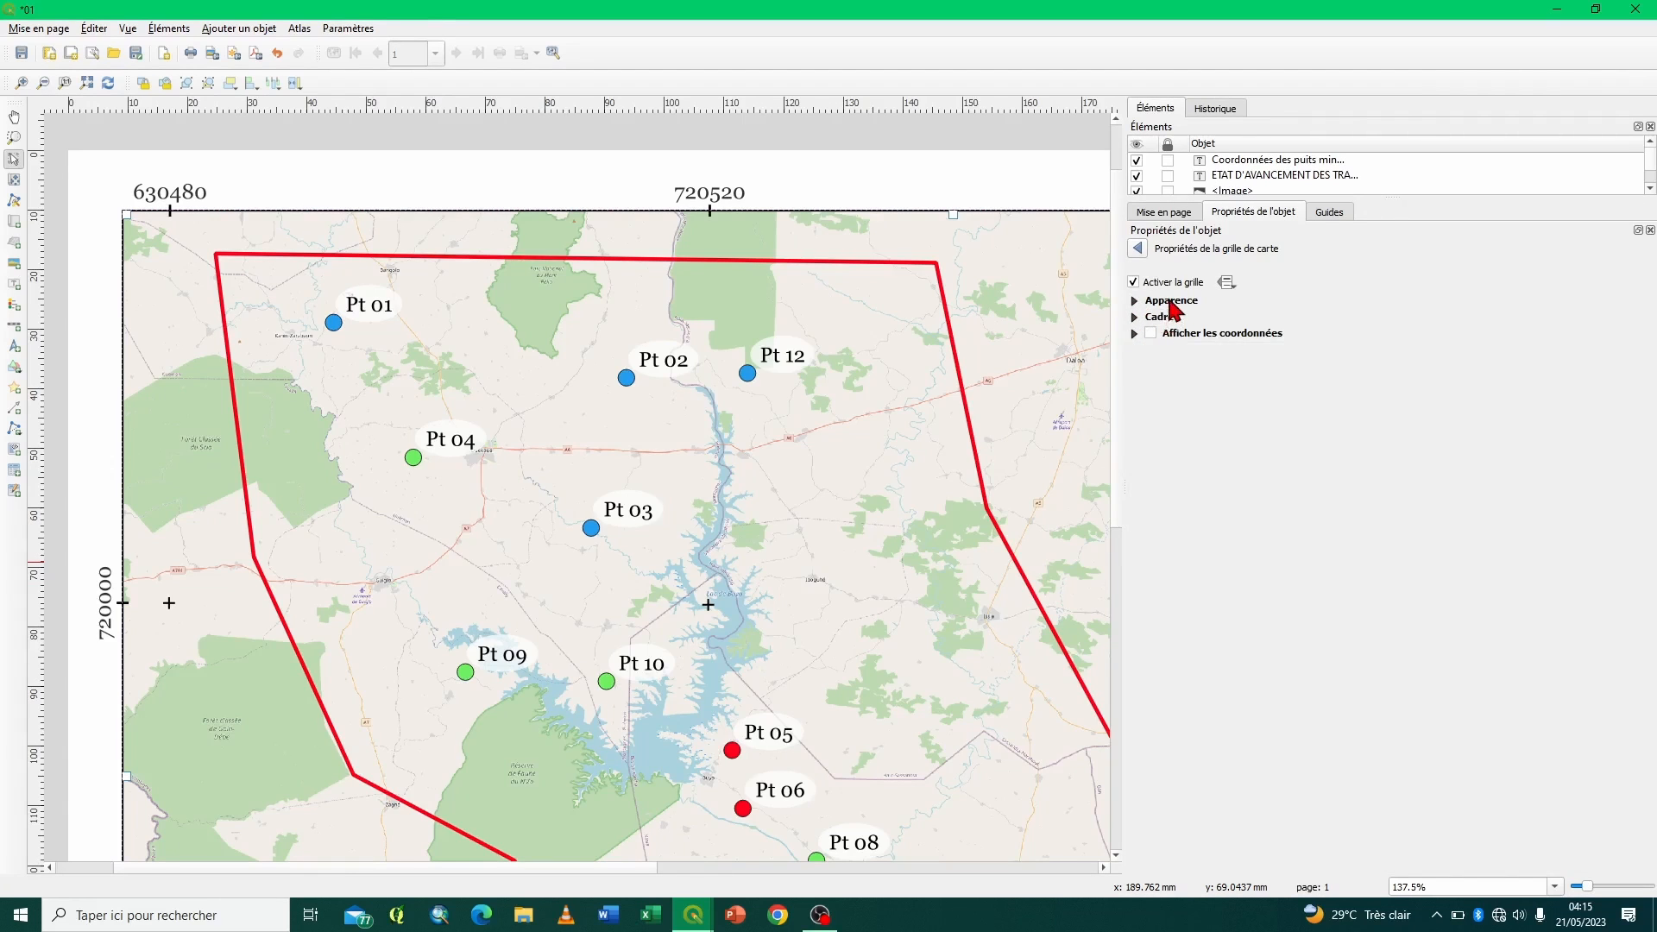
click(1171, 302)
click(1171, 302)
click(1162, 321)
click(1165, 322)
click(1185, 335)
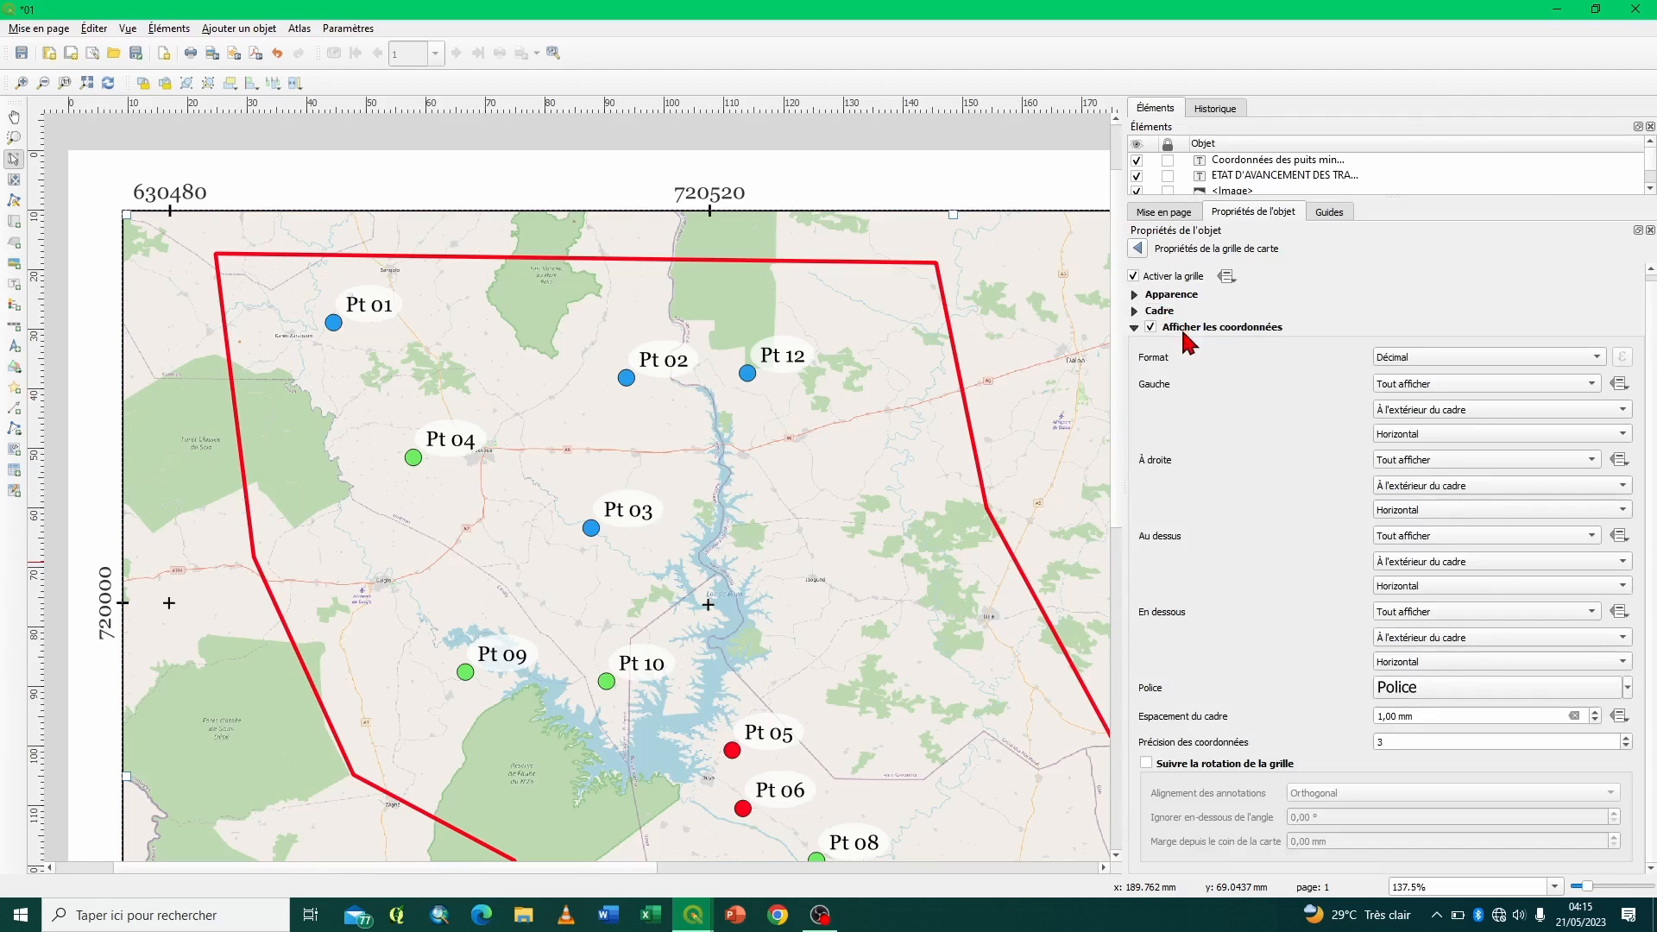
click(1182, 335)
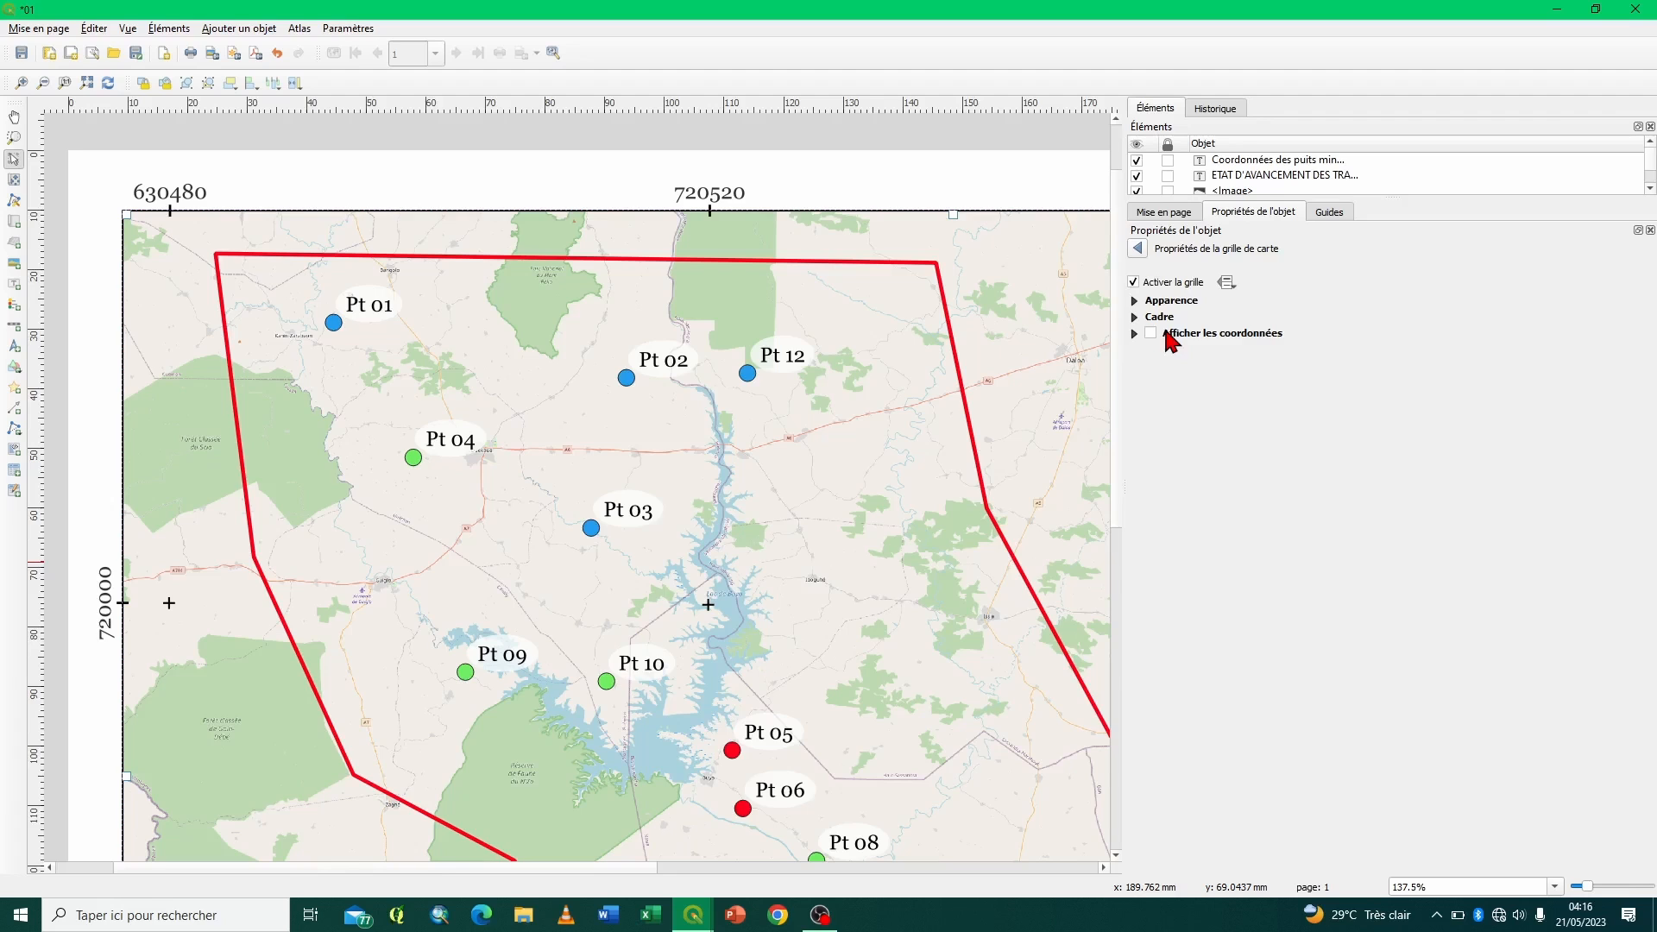
- Set the Test grid's type to Croix and its interval units to Unités de Carte
click(1134, 301)
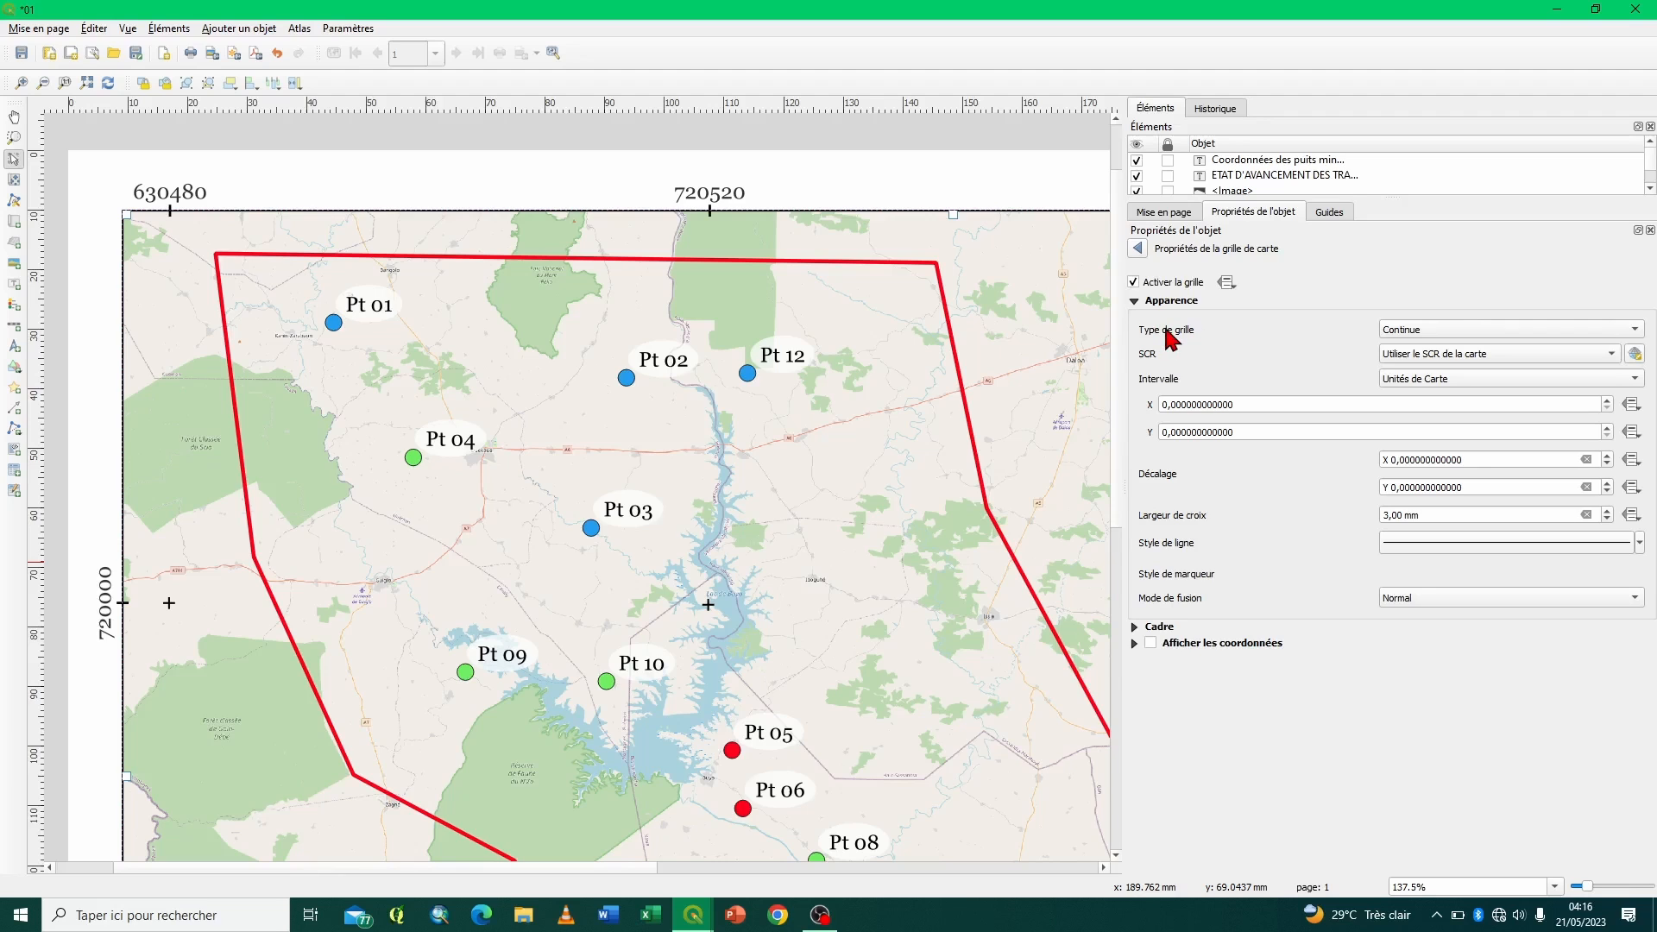
click(1485, 328)
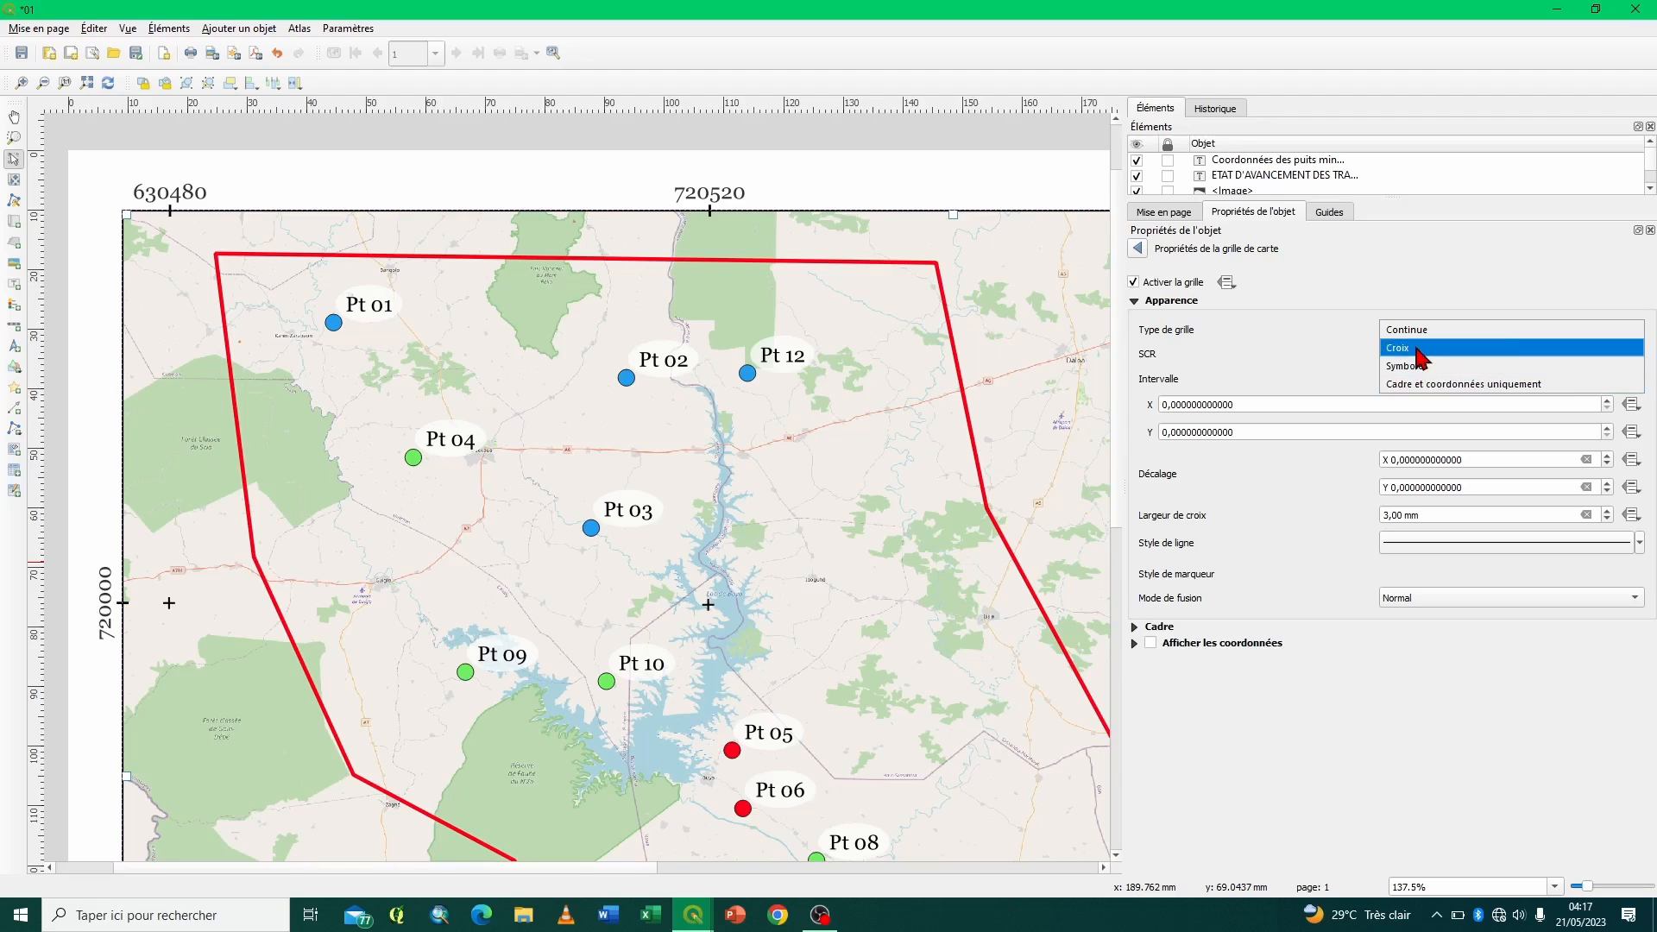
click(1418, 349)
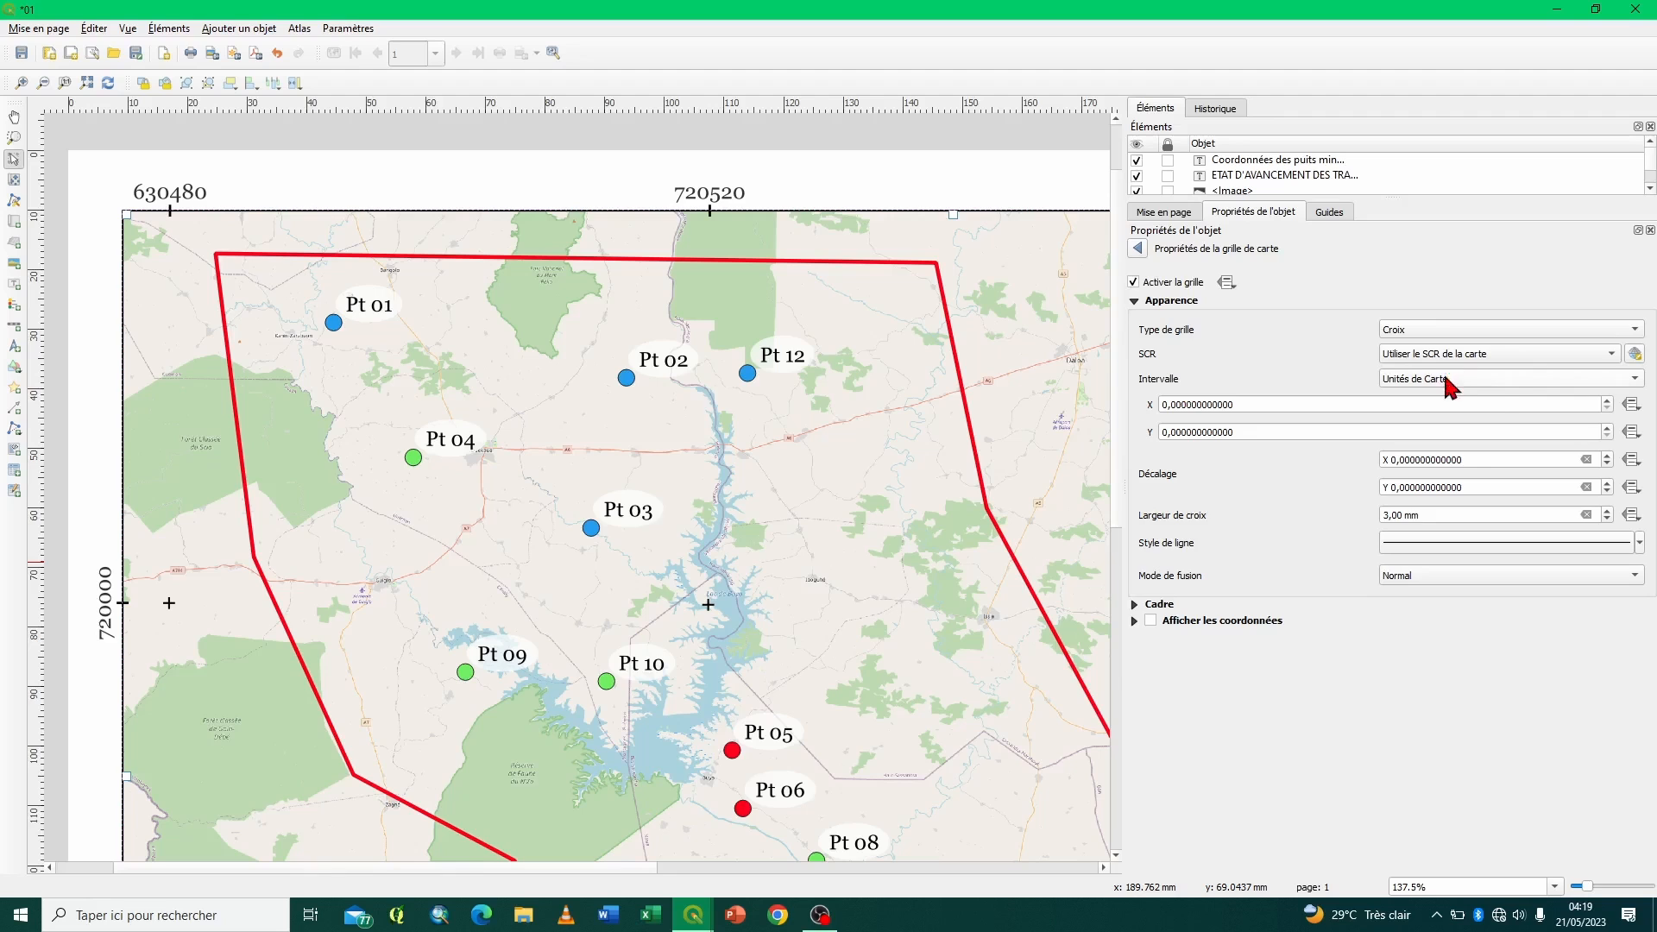
click(1494, 381)
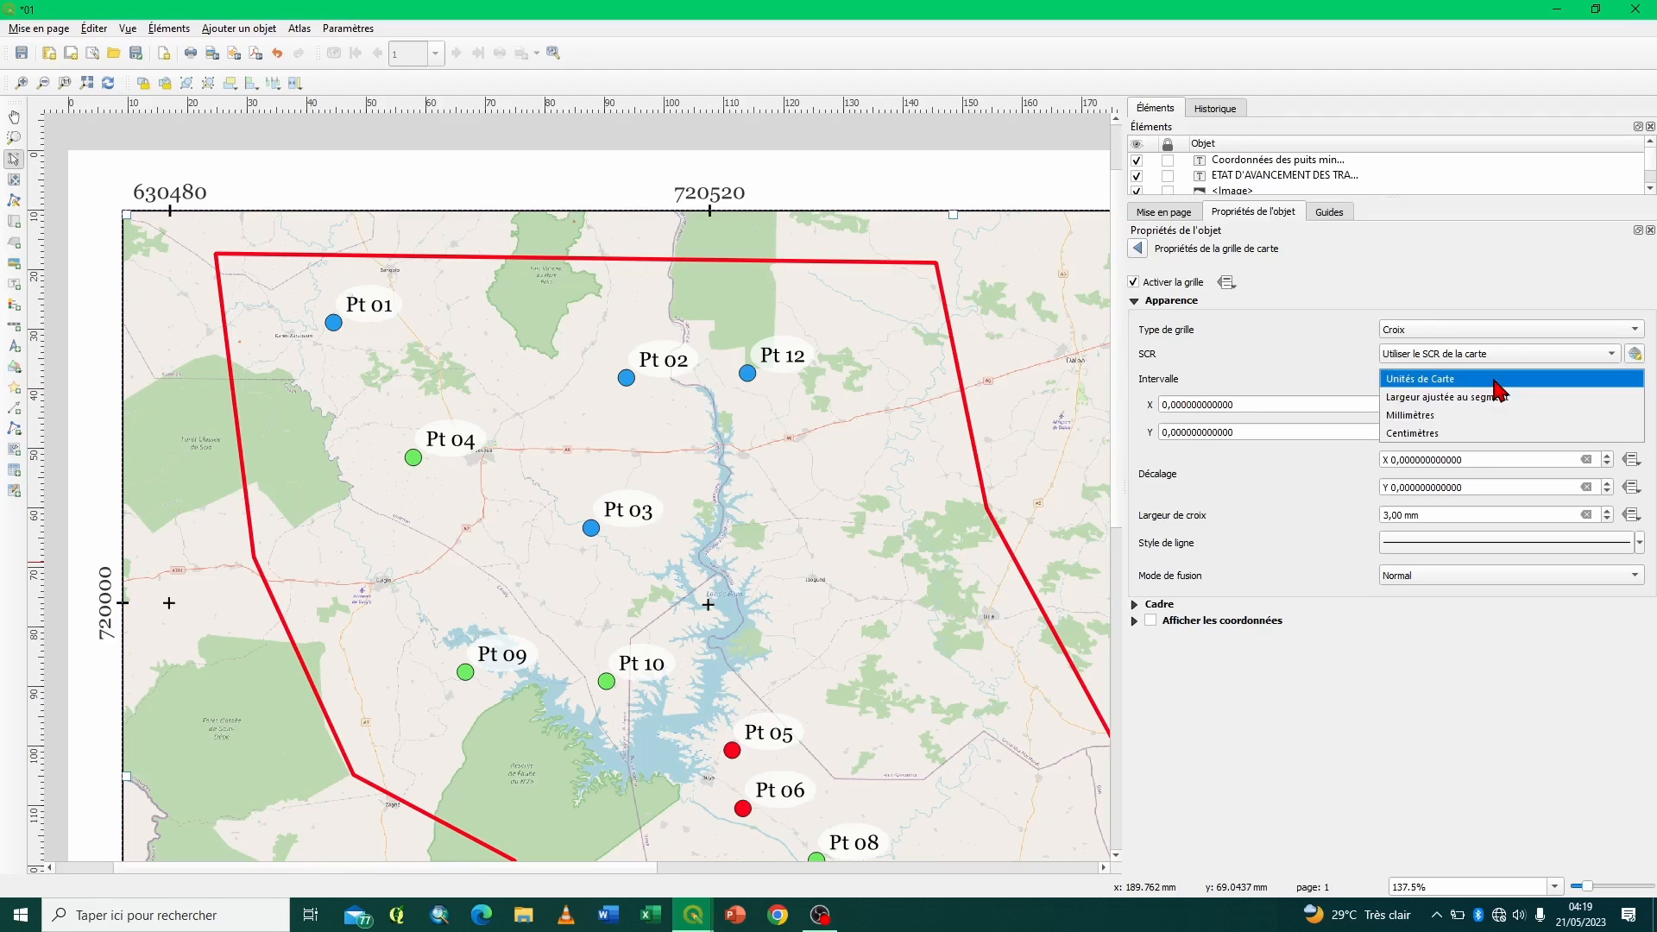
click(1497, 384)
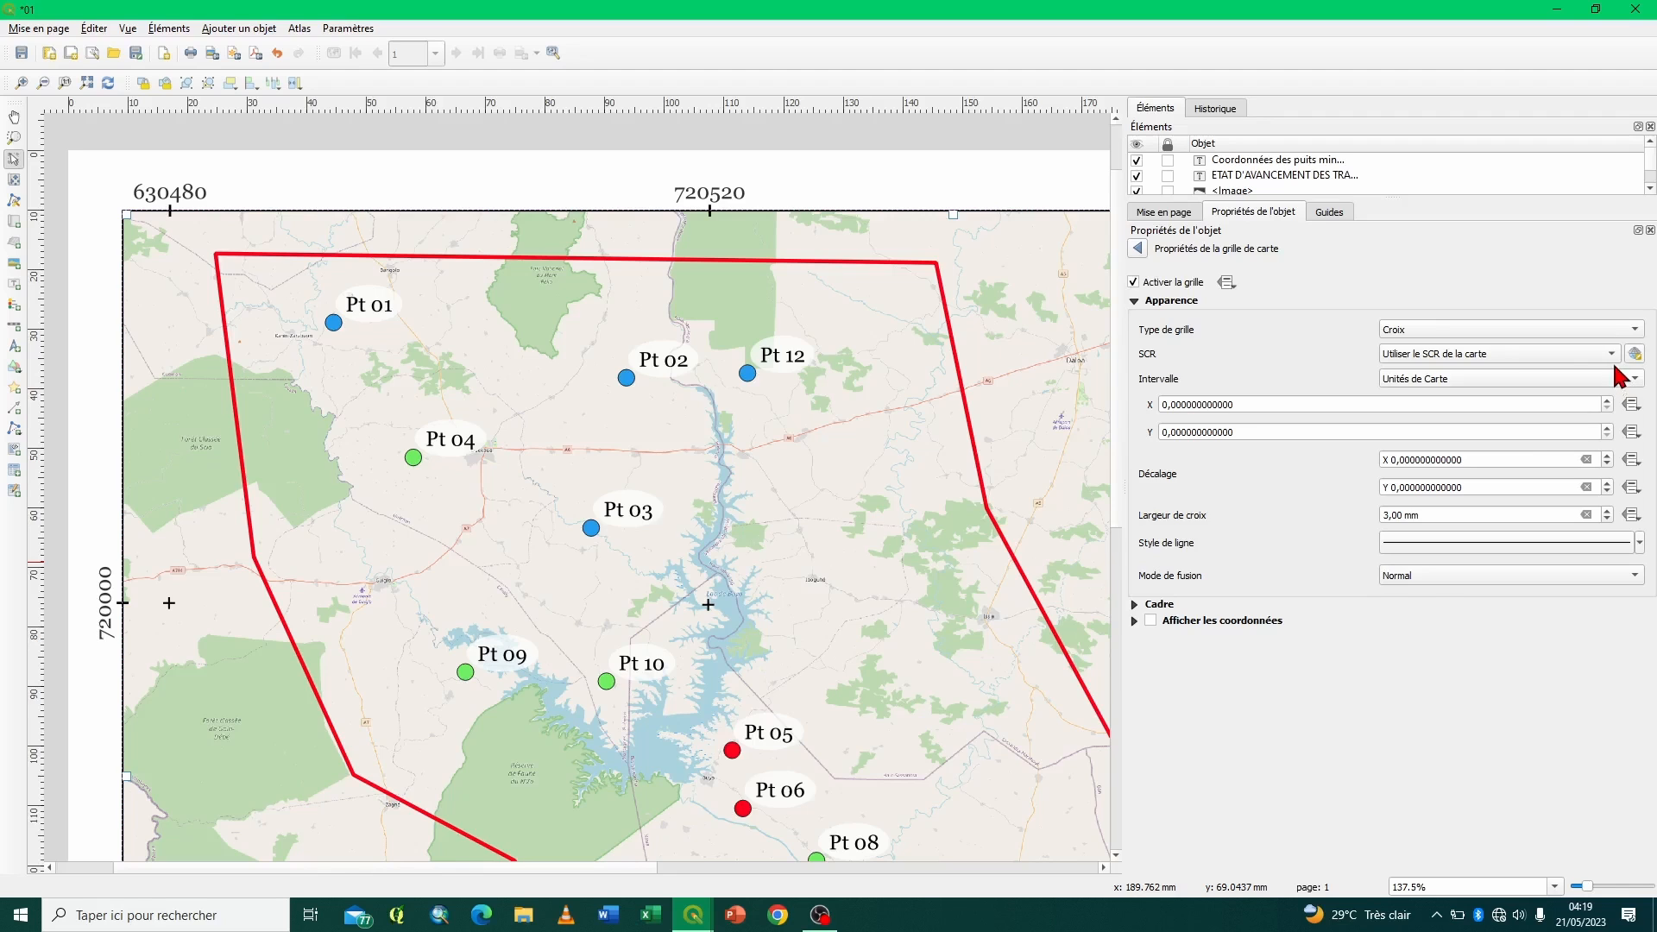
click(1612, 355)
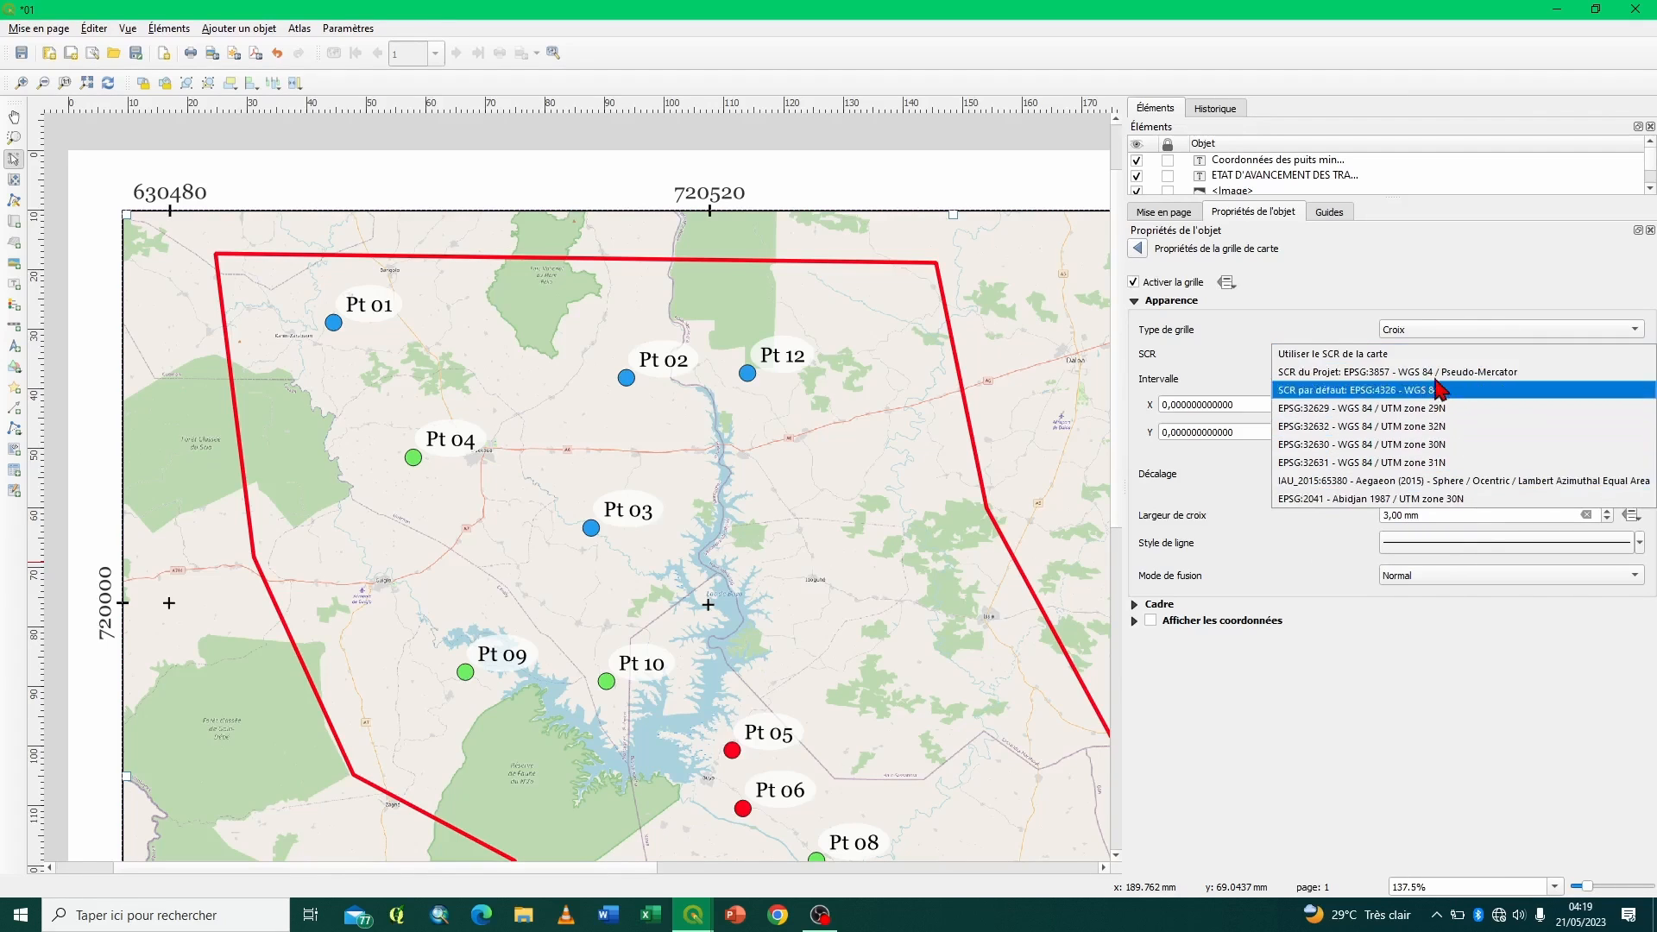
click(1334, 354)
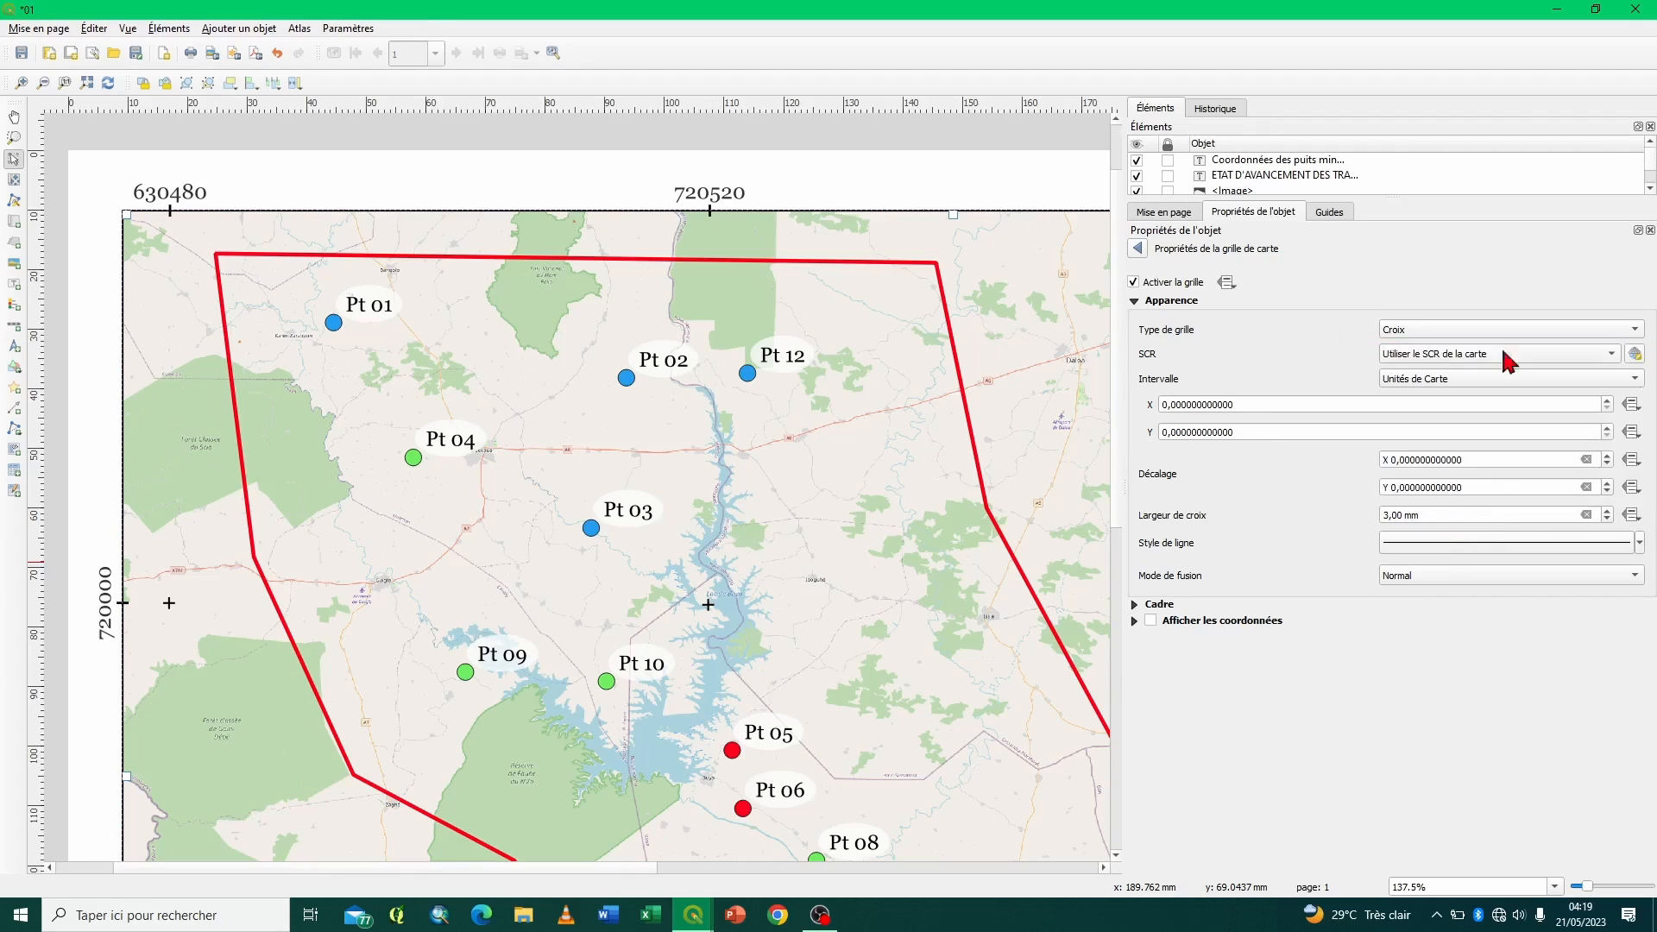
click(1633, 355)
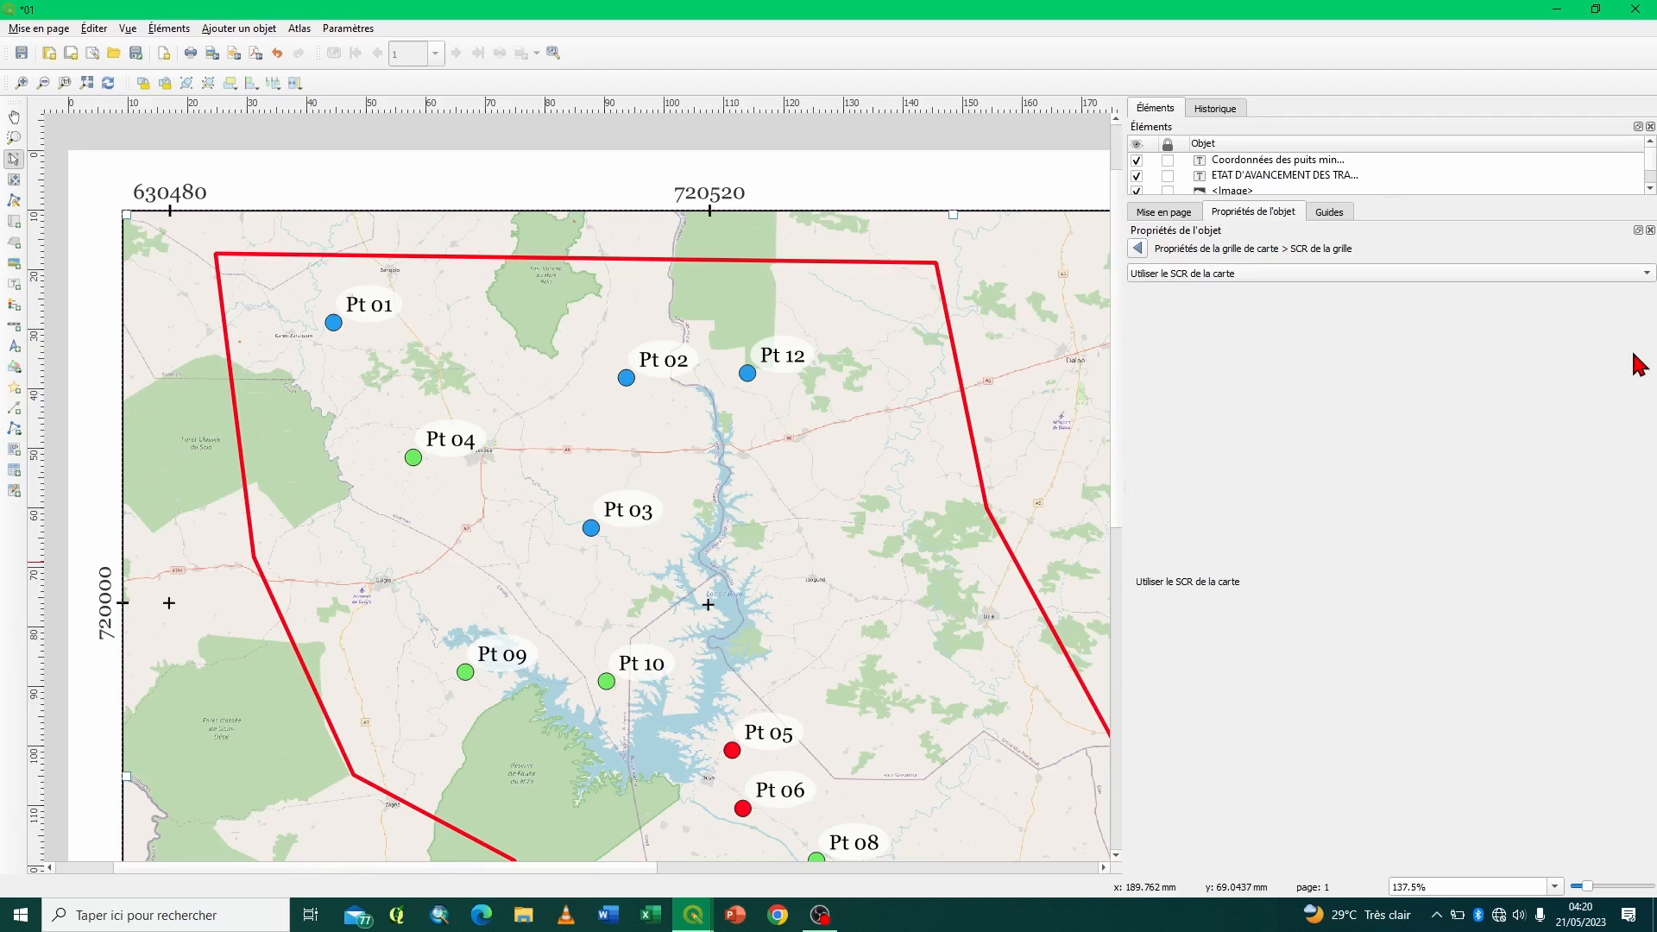
click(1138, 248)
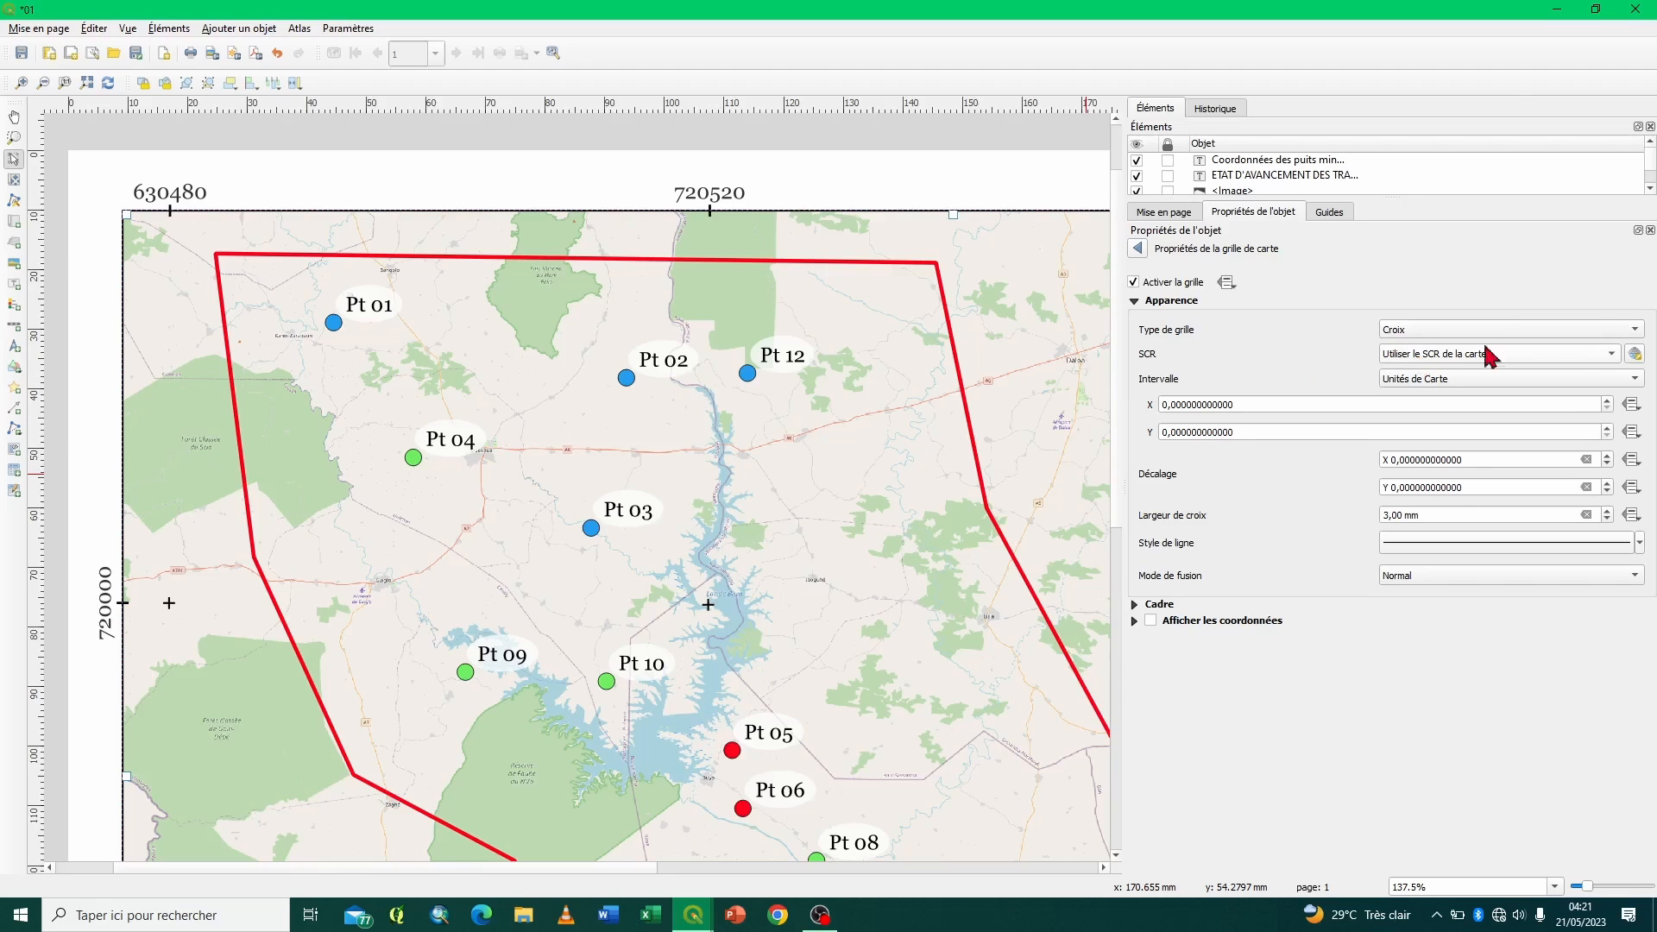
- Set the Test grid's coordinate system to EPSG:32629 - WGS 84 / UTM zone 29N and collapse the Apparence section
click(1610, 360)
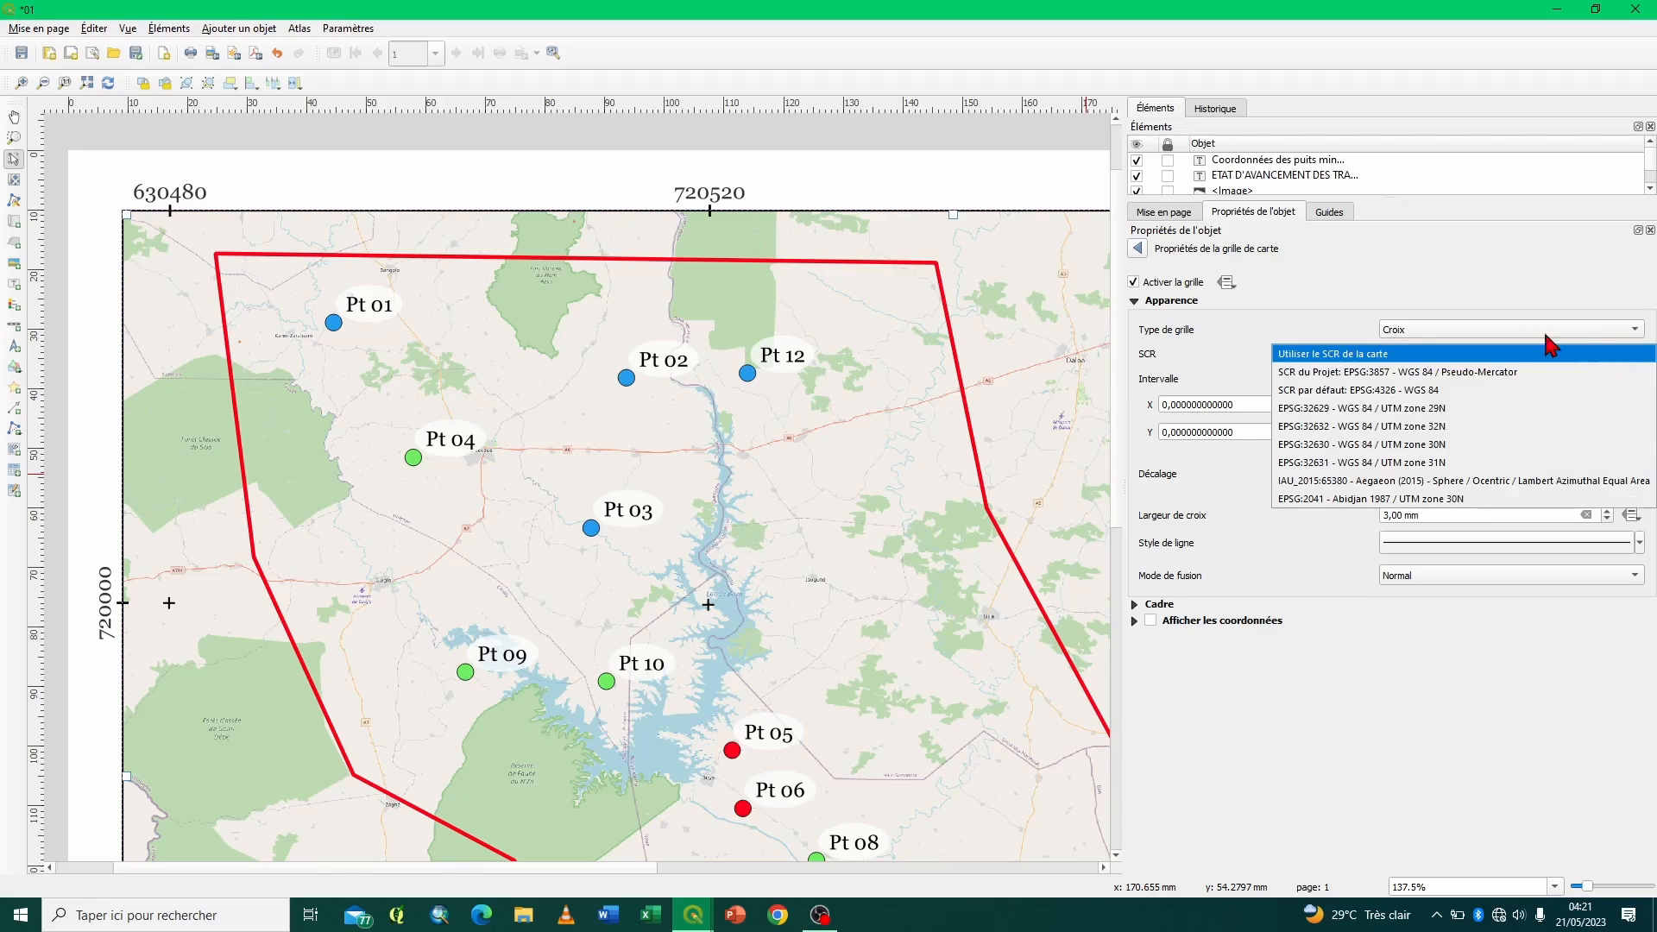
click(1446, 413)
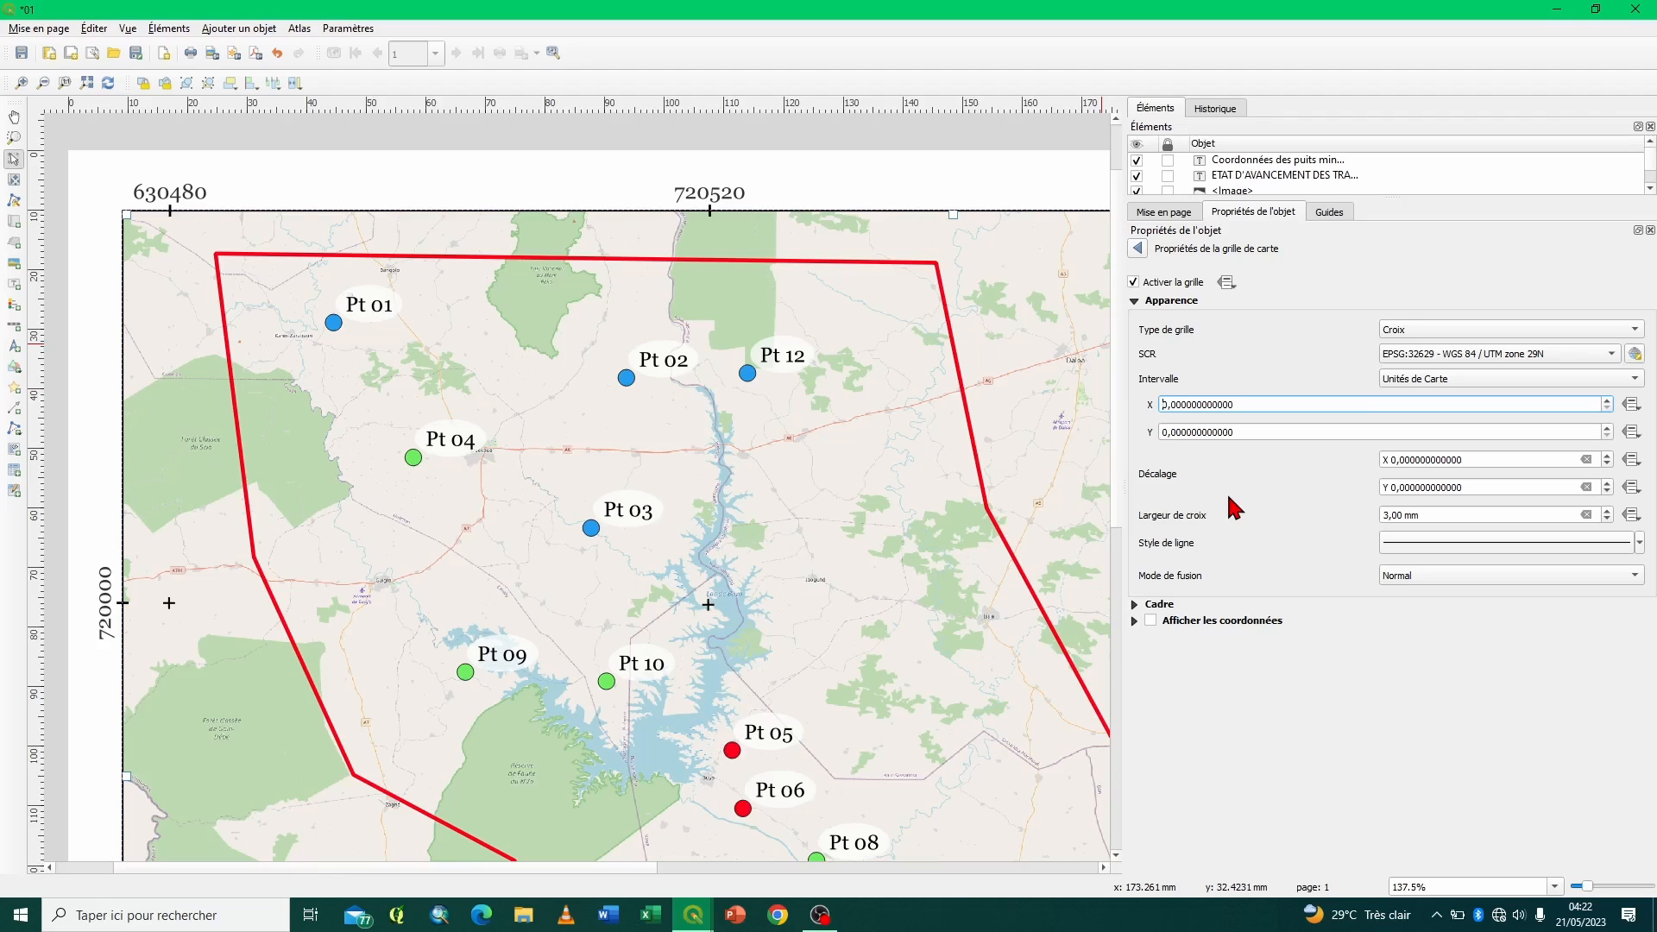
click(1134, 300)
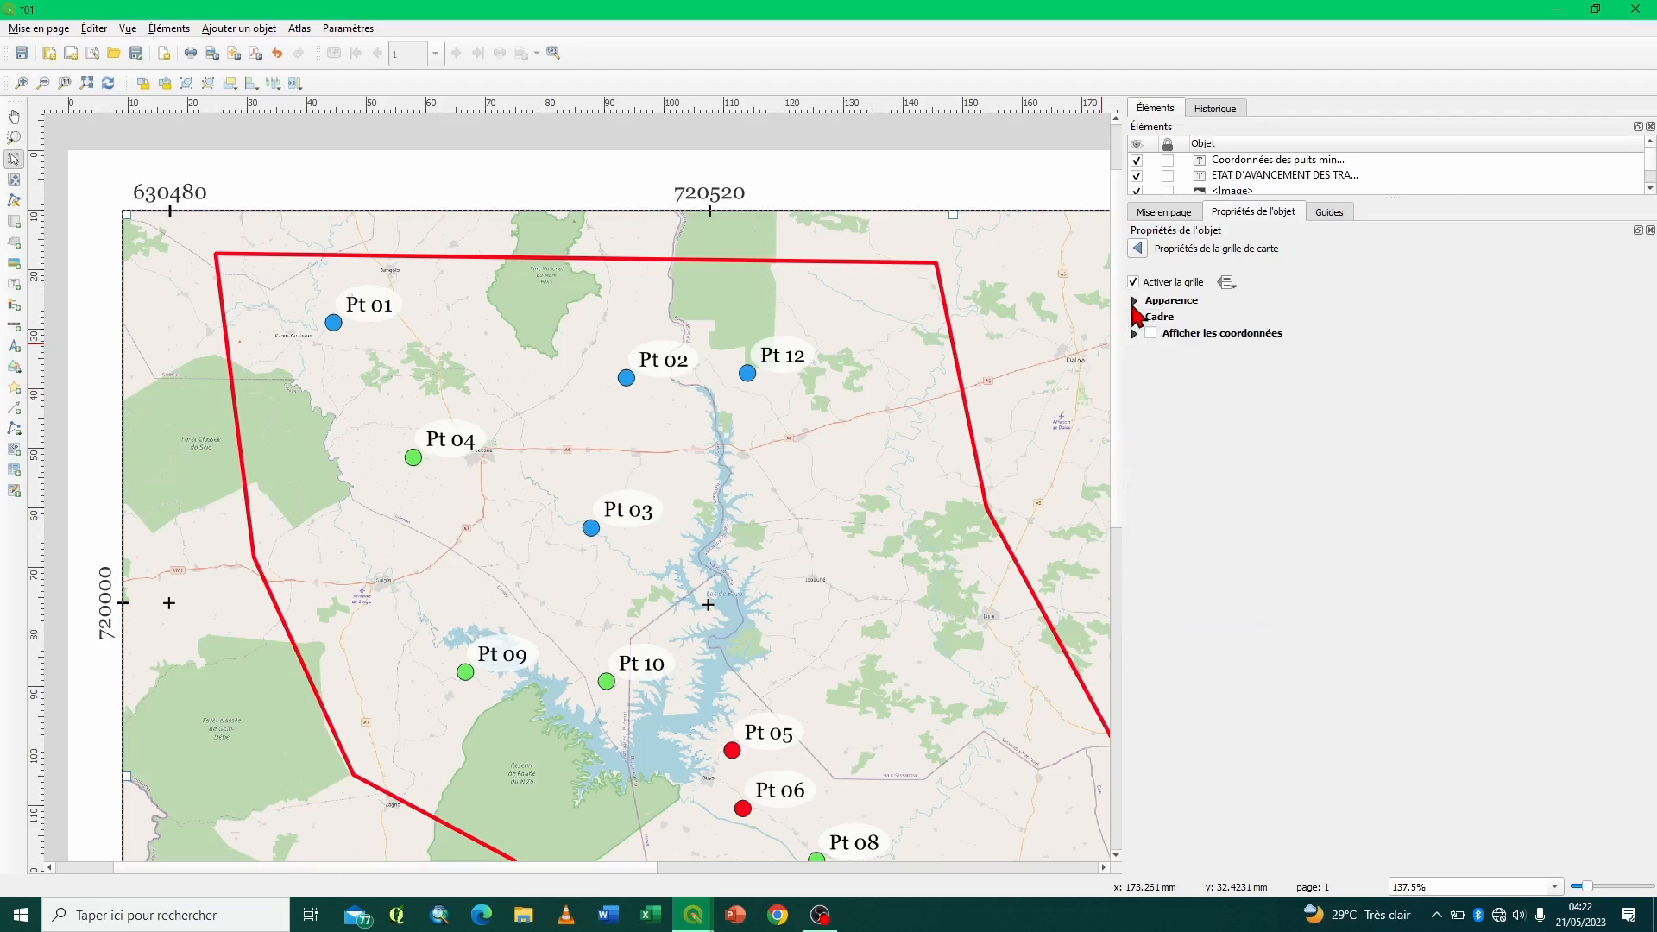
- Try the Zébré frame style on the Test grid, restore Pas de cadre and collapse the Cadre section
click(1134, 317)
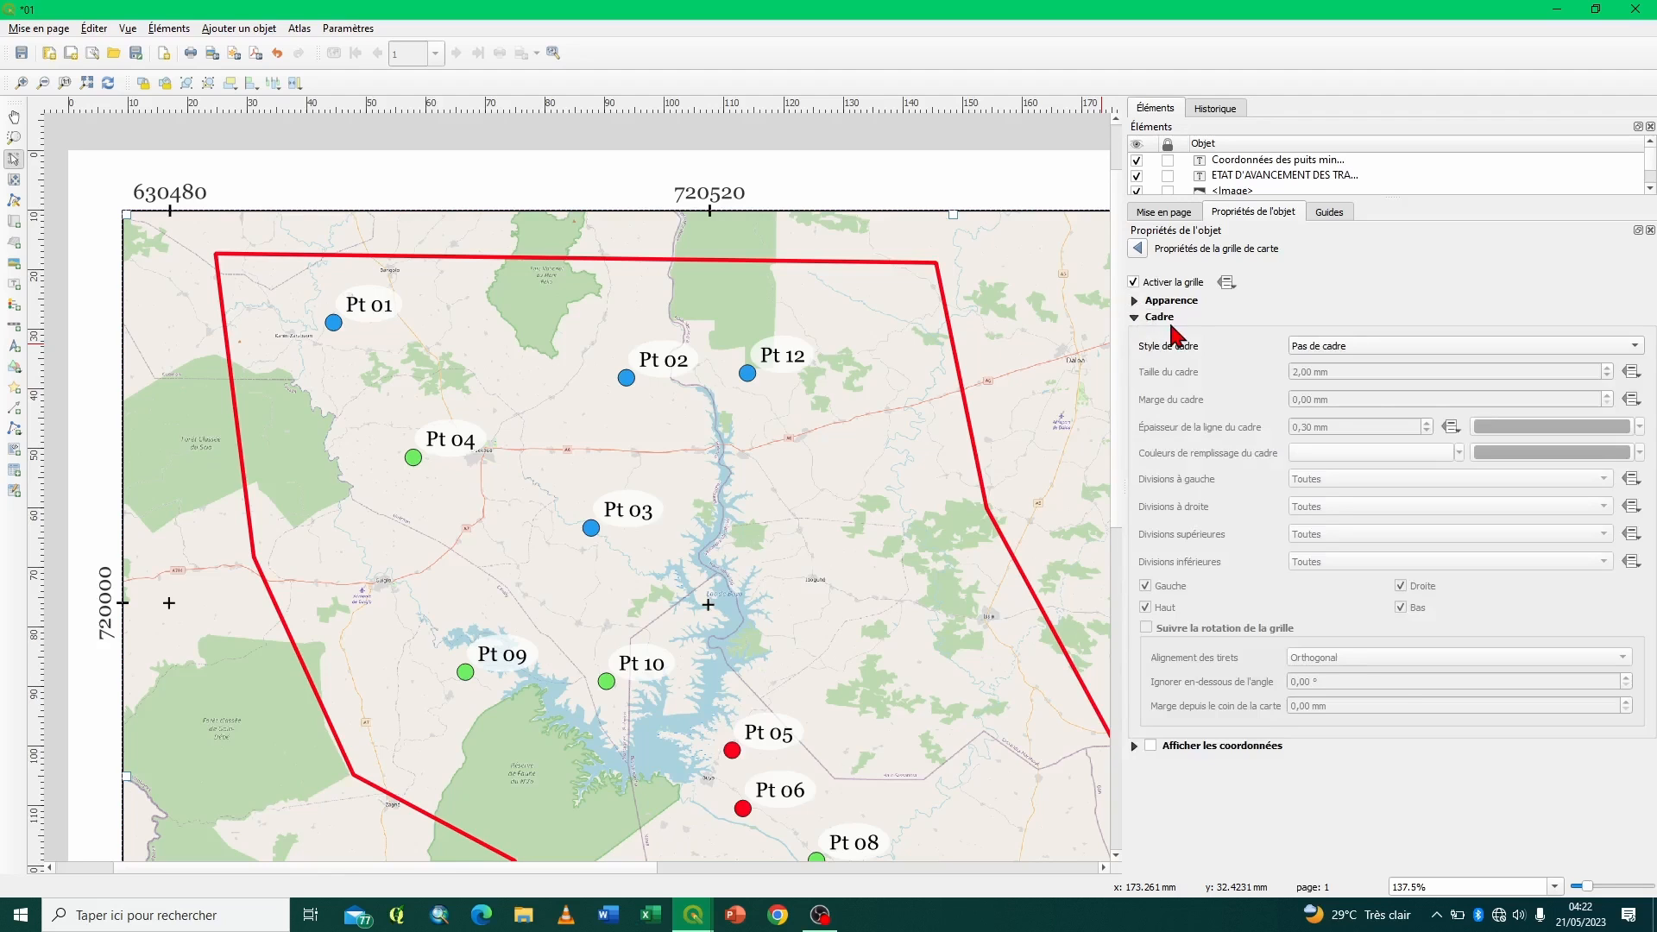
click(1390, 354)
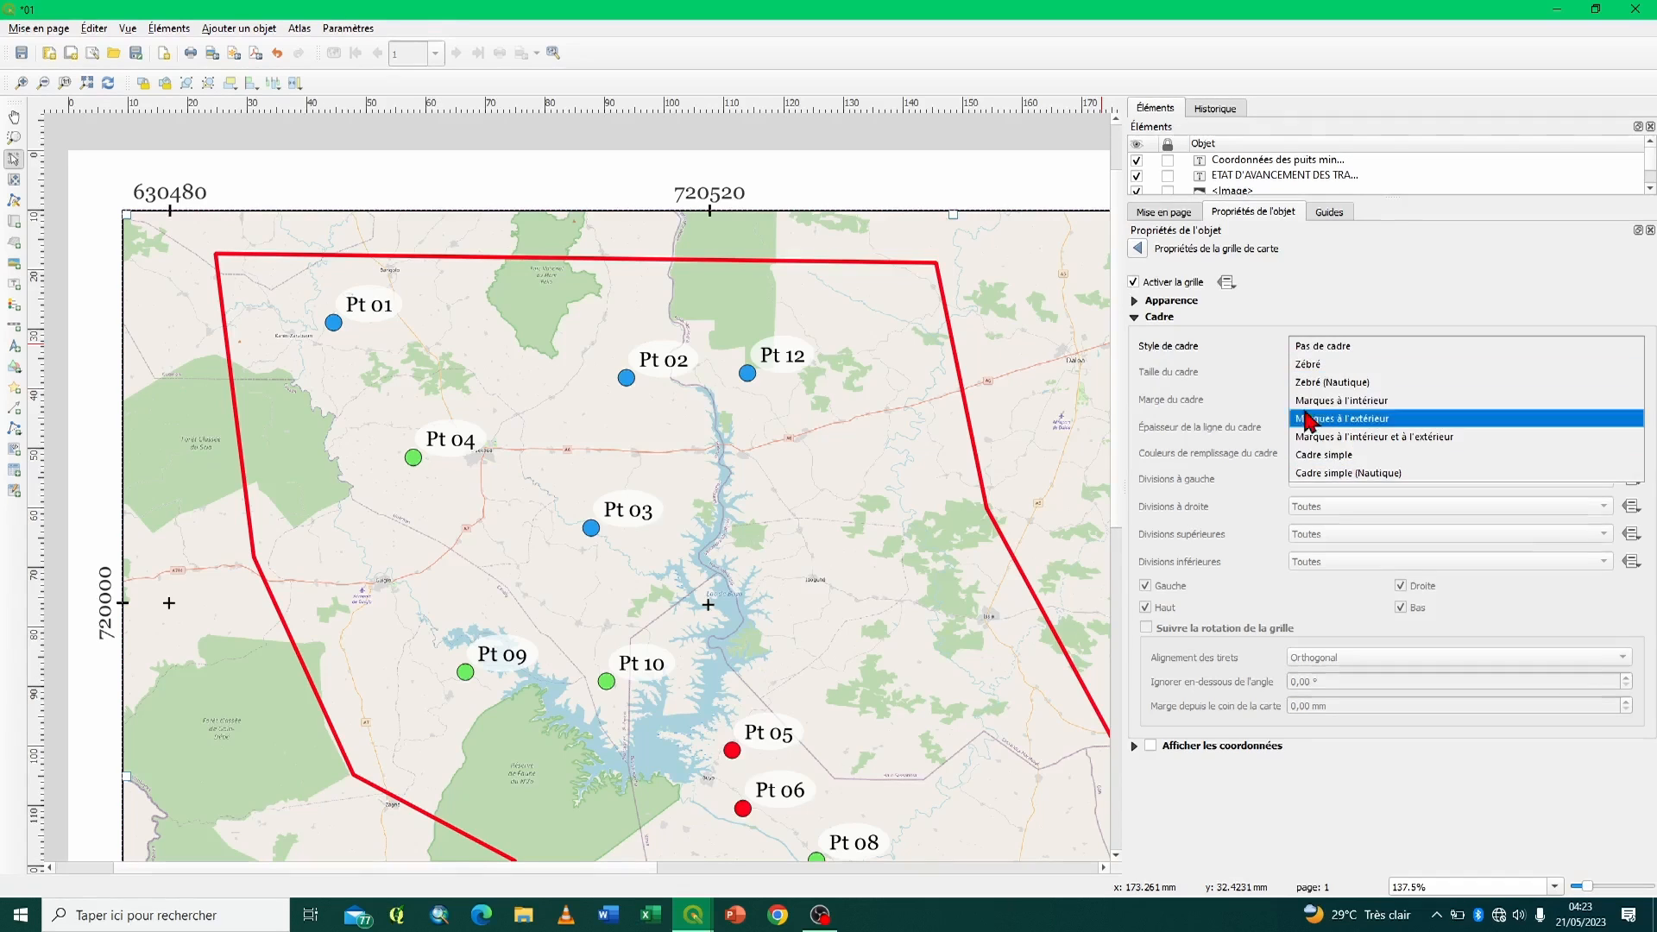
click(1216, 372)
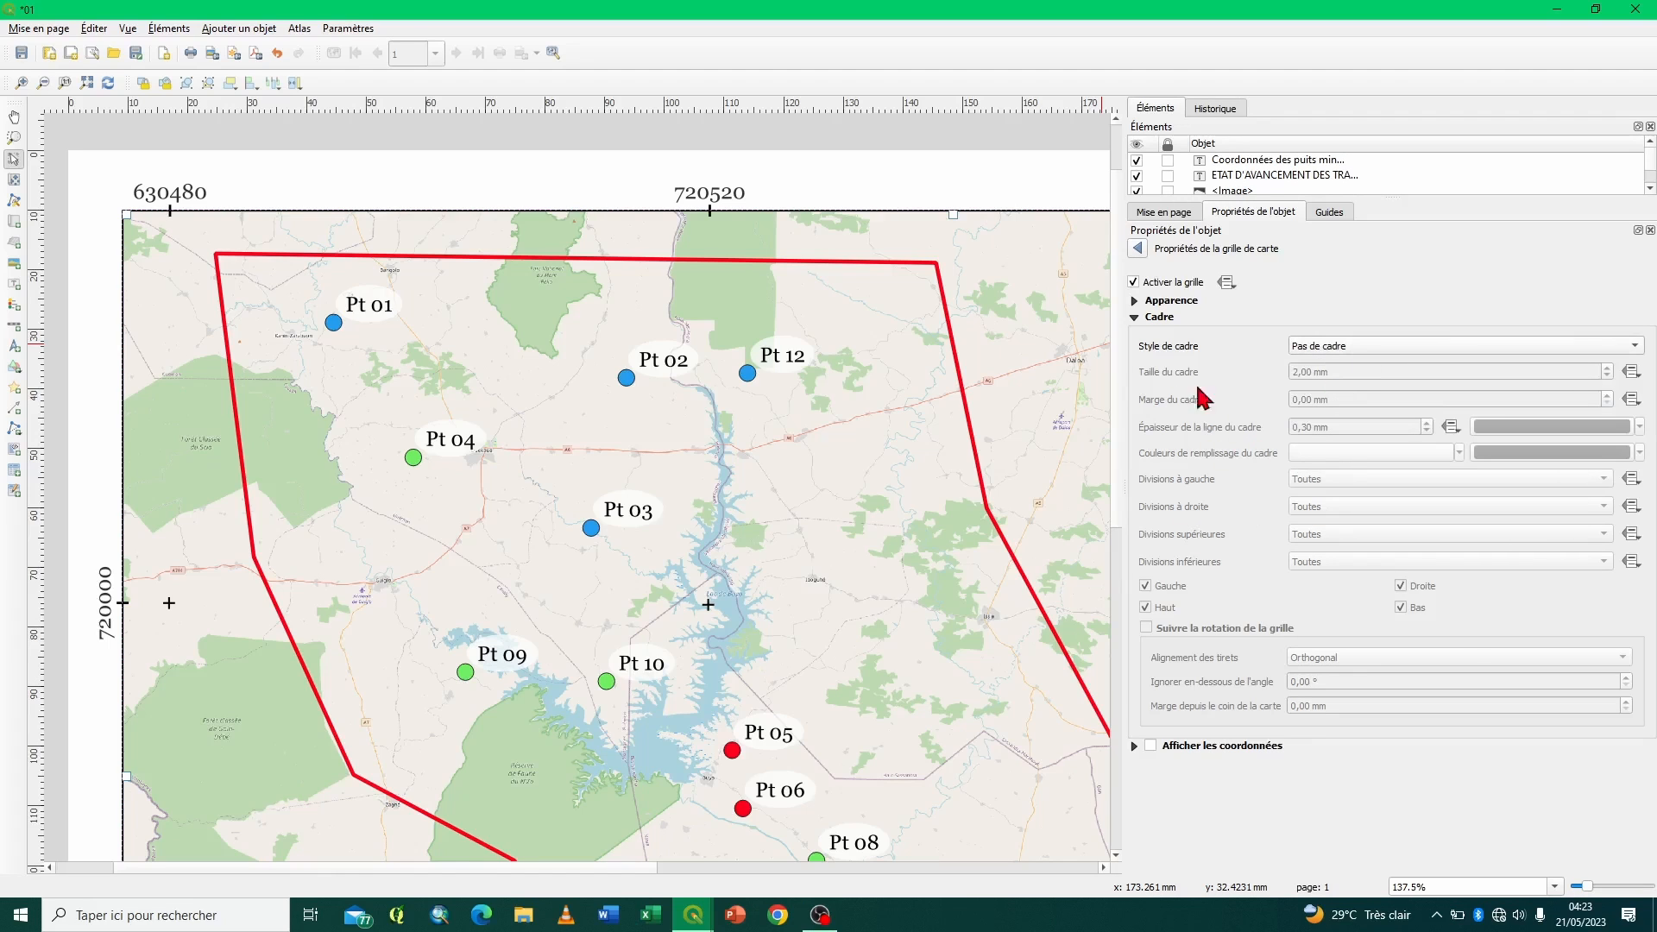
click(1370, 342)
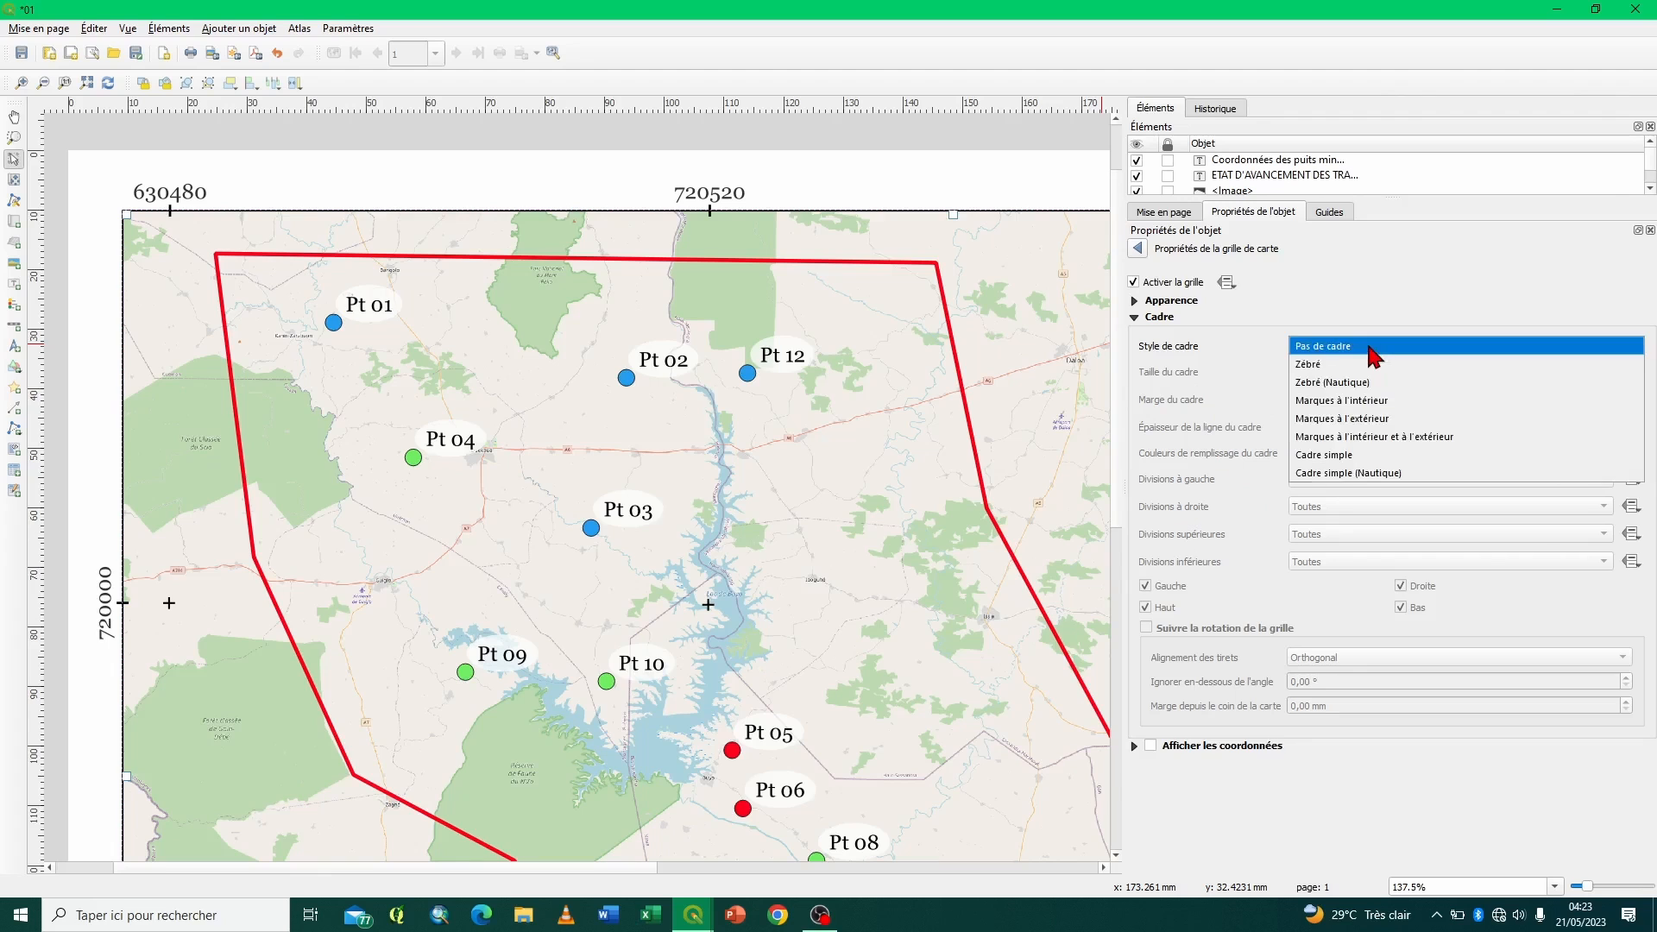
click(1313, 363)
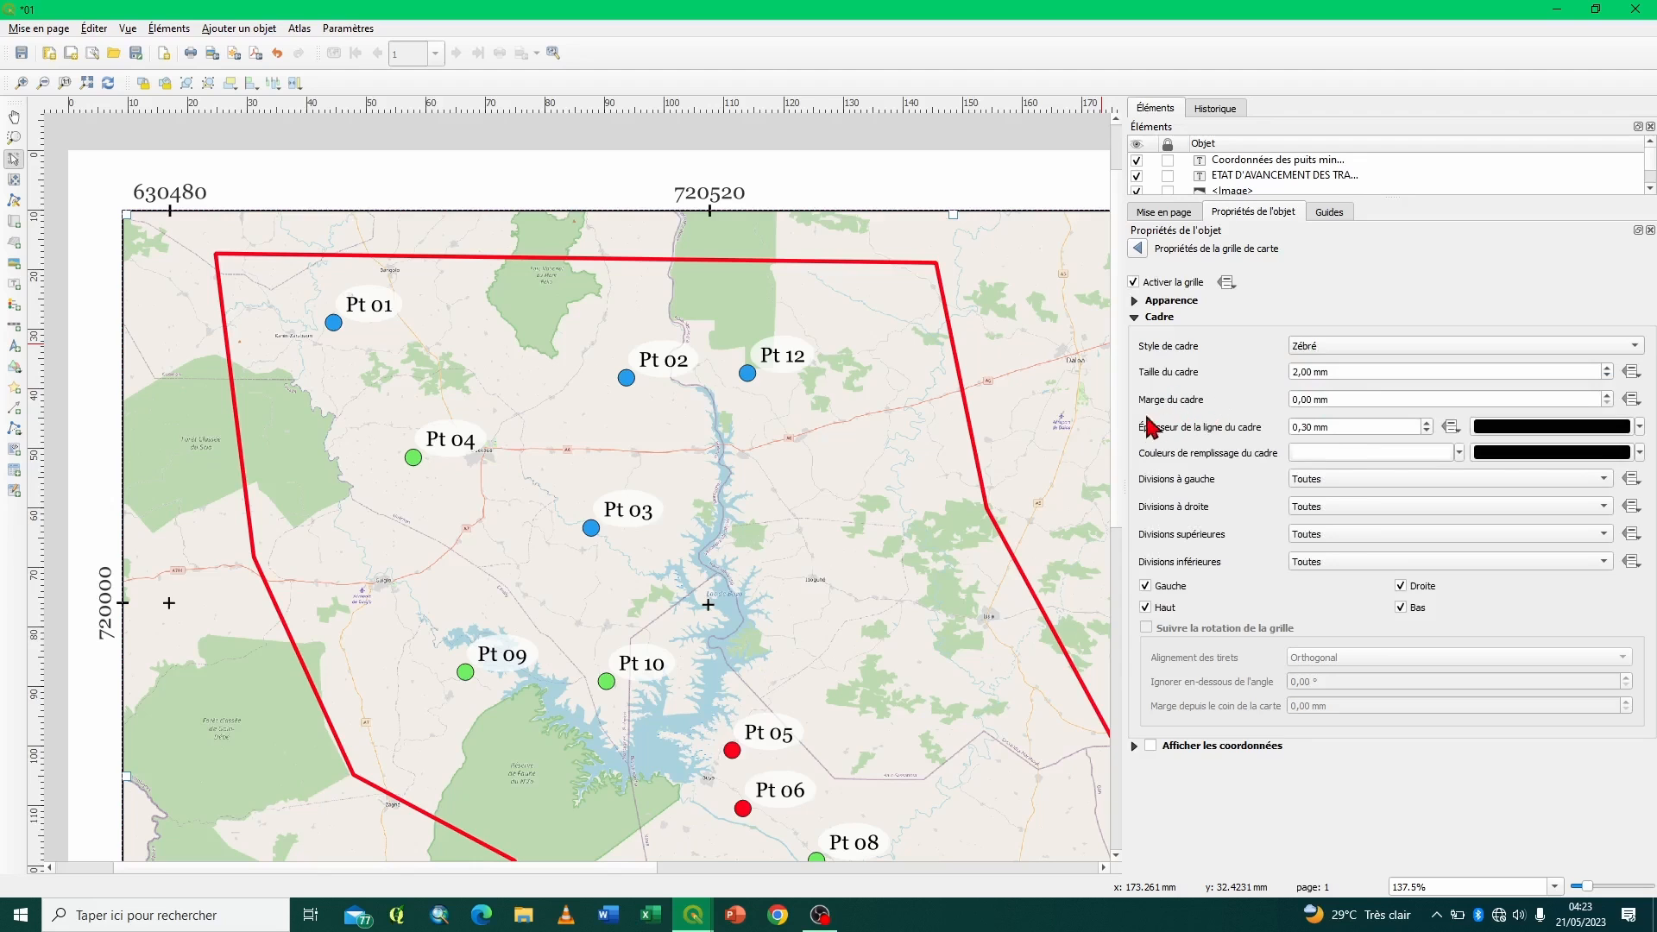
click(1505, 346)
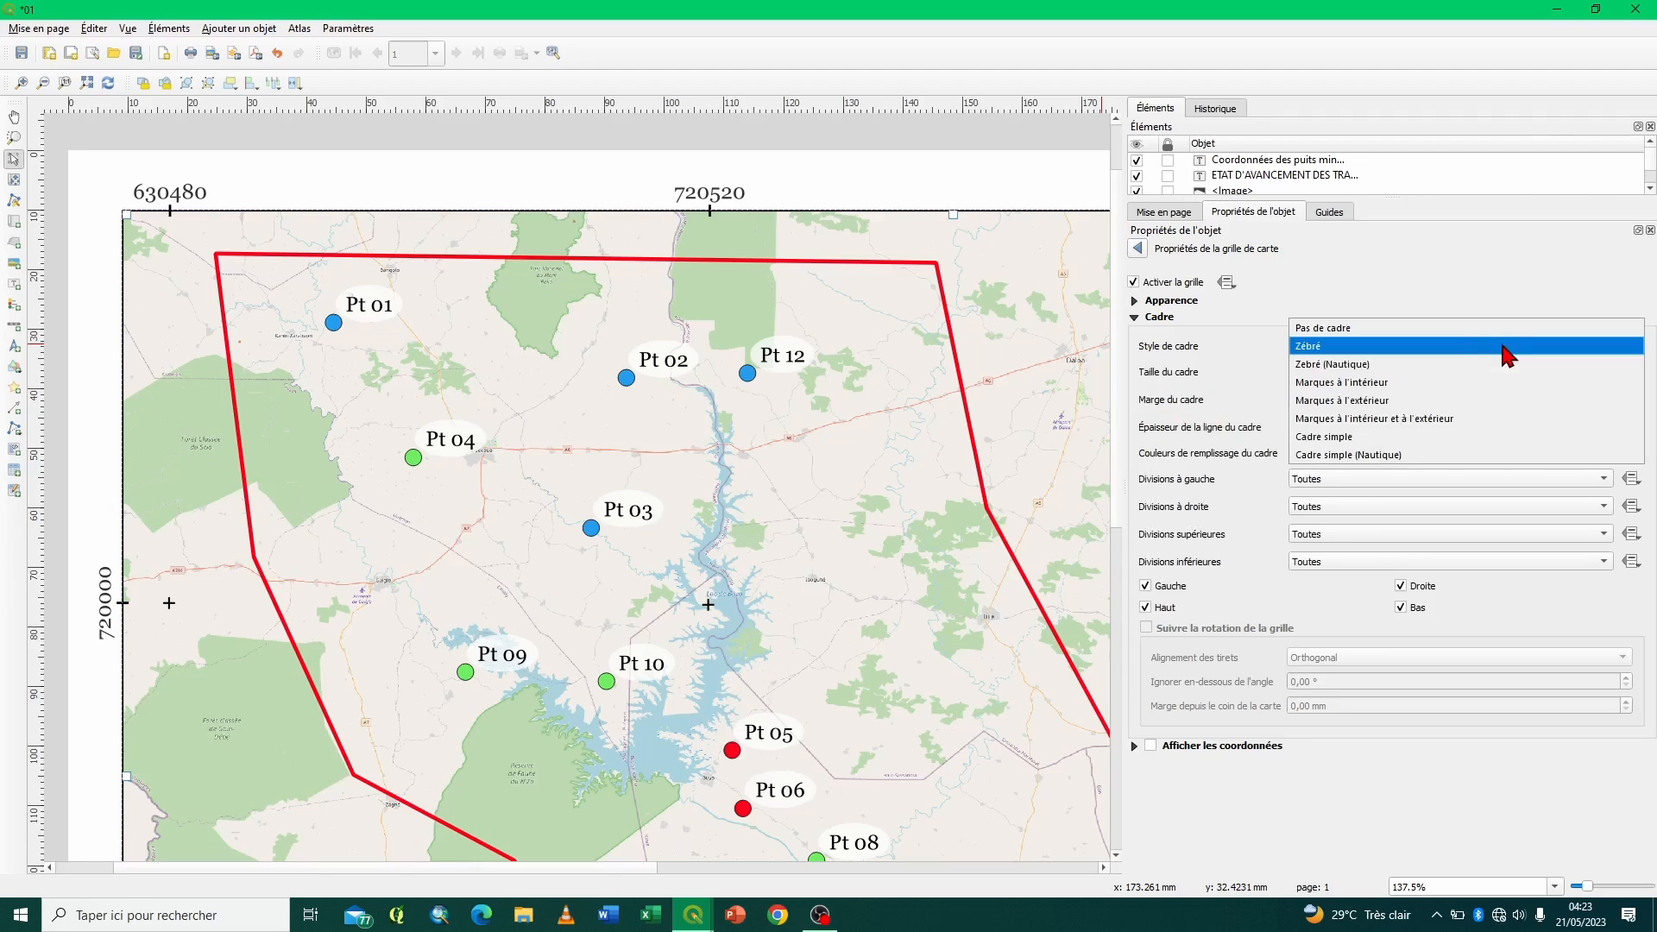
click(1461, 329)
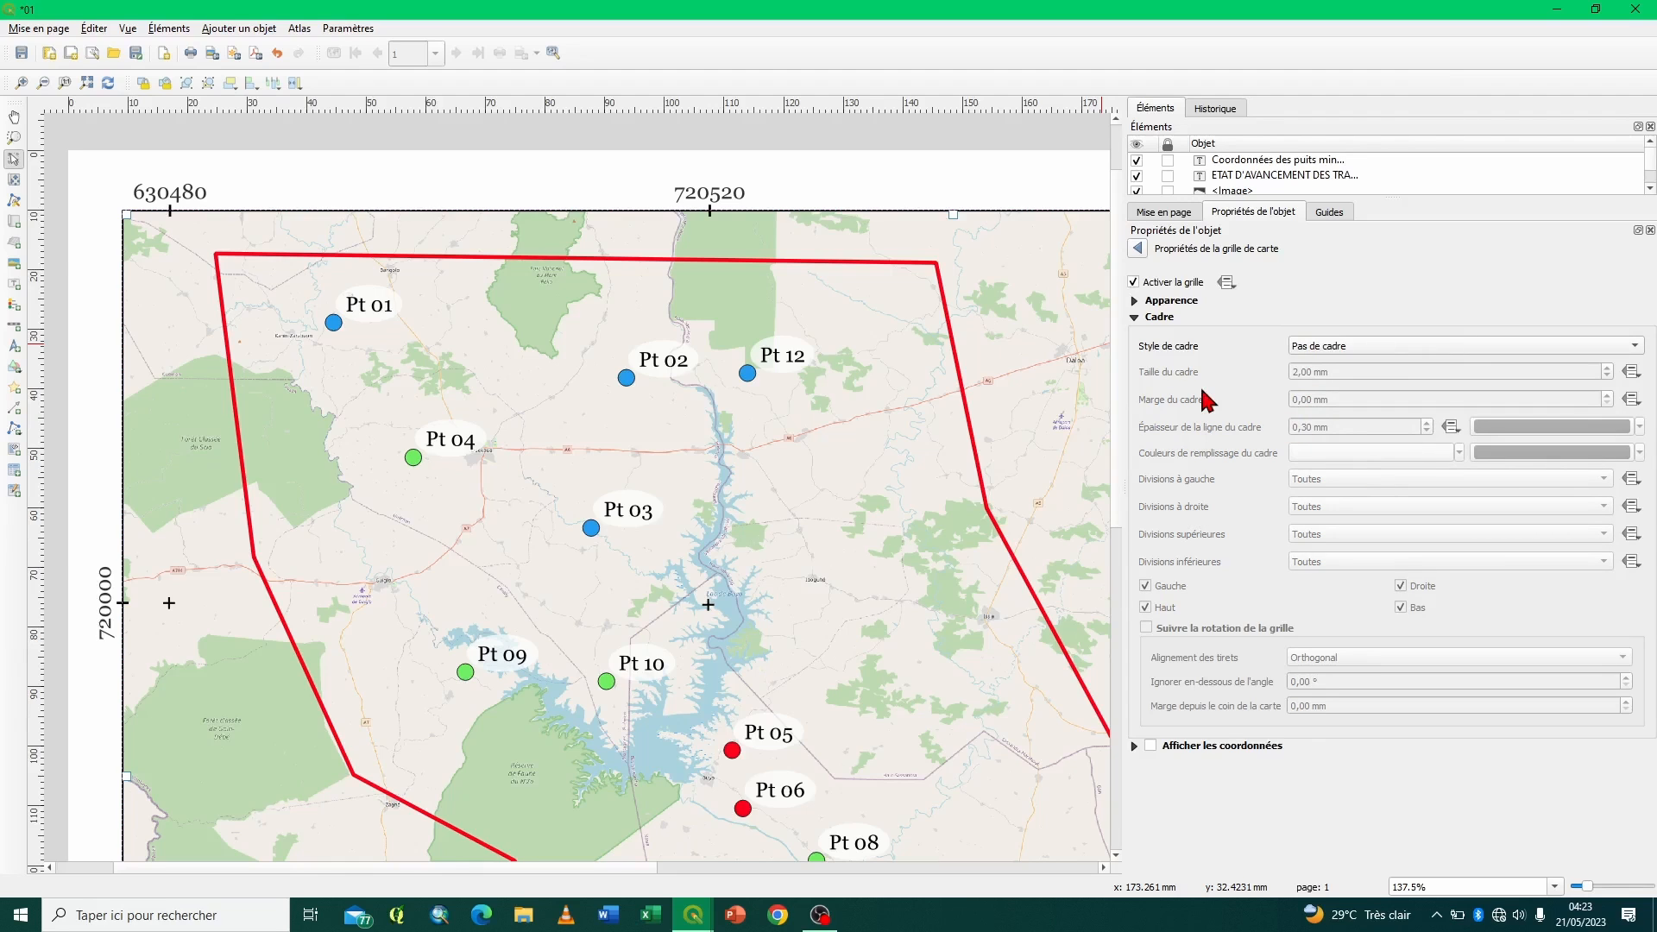
click(1343, 349)
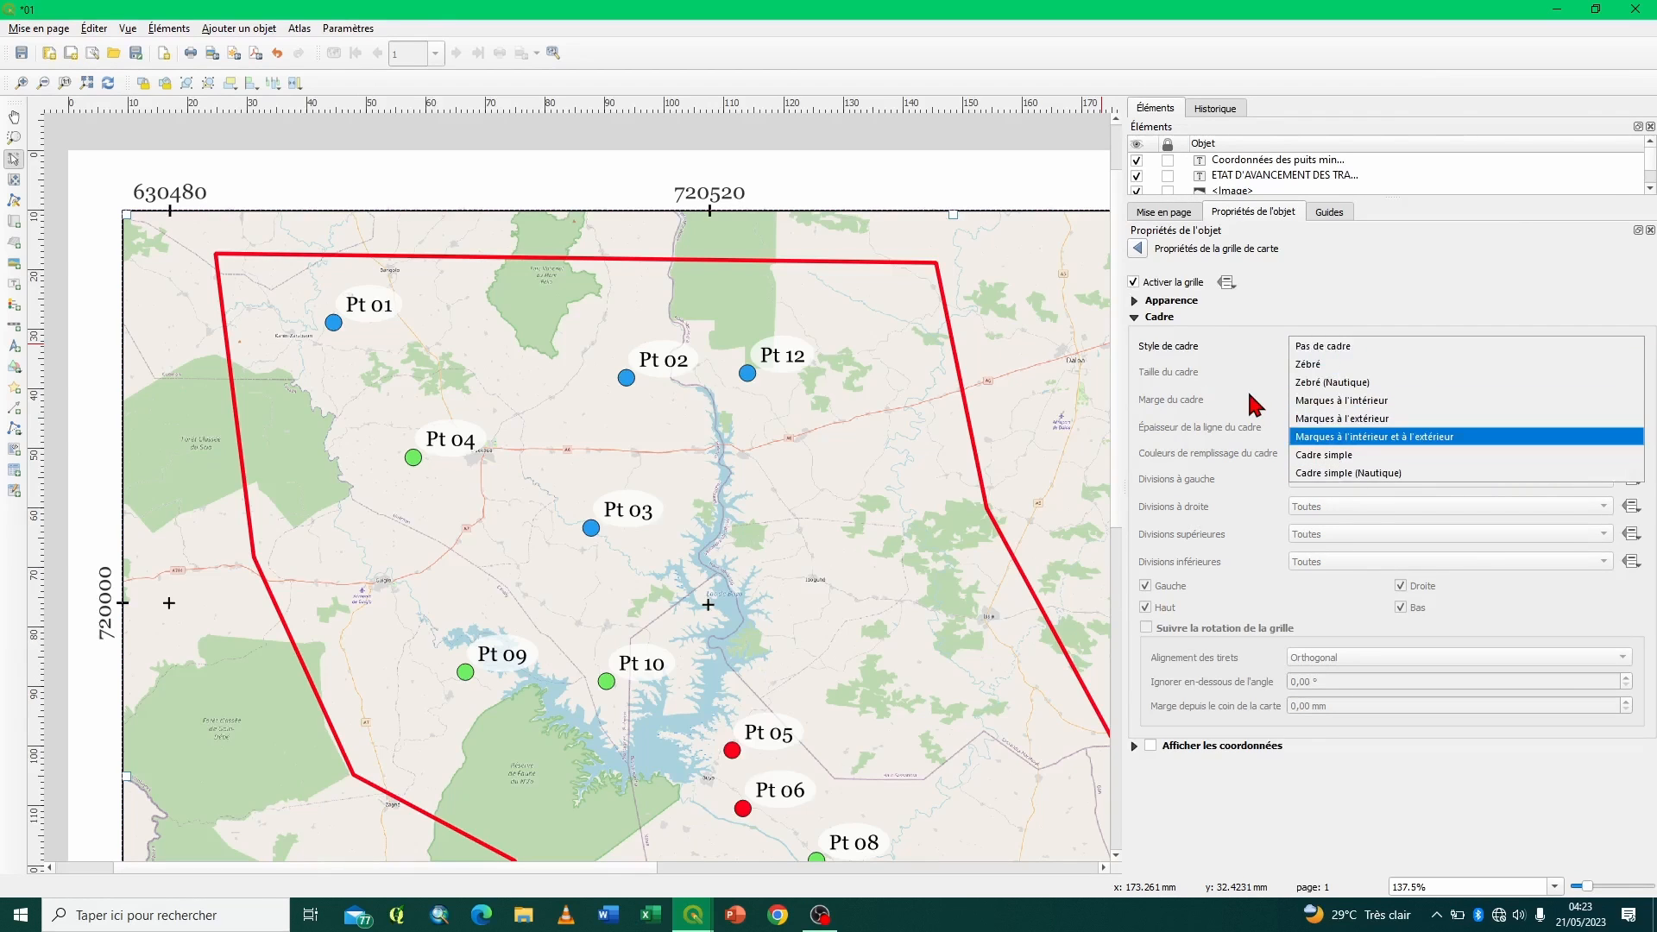
click(1143, 329)
click(1138, 319)
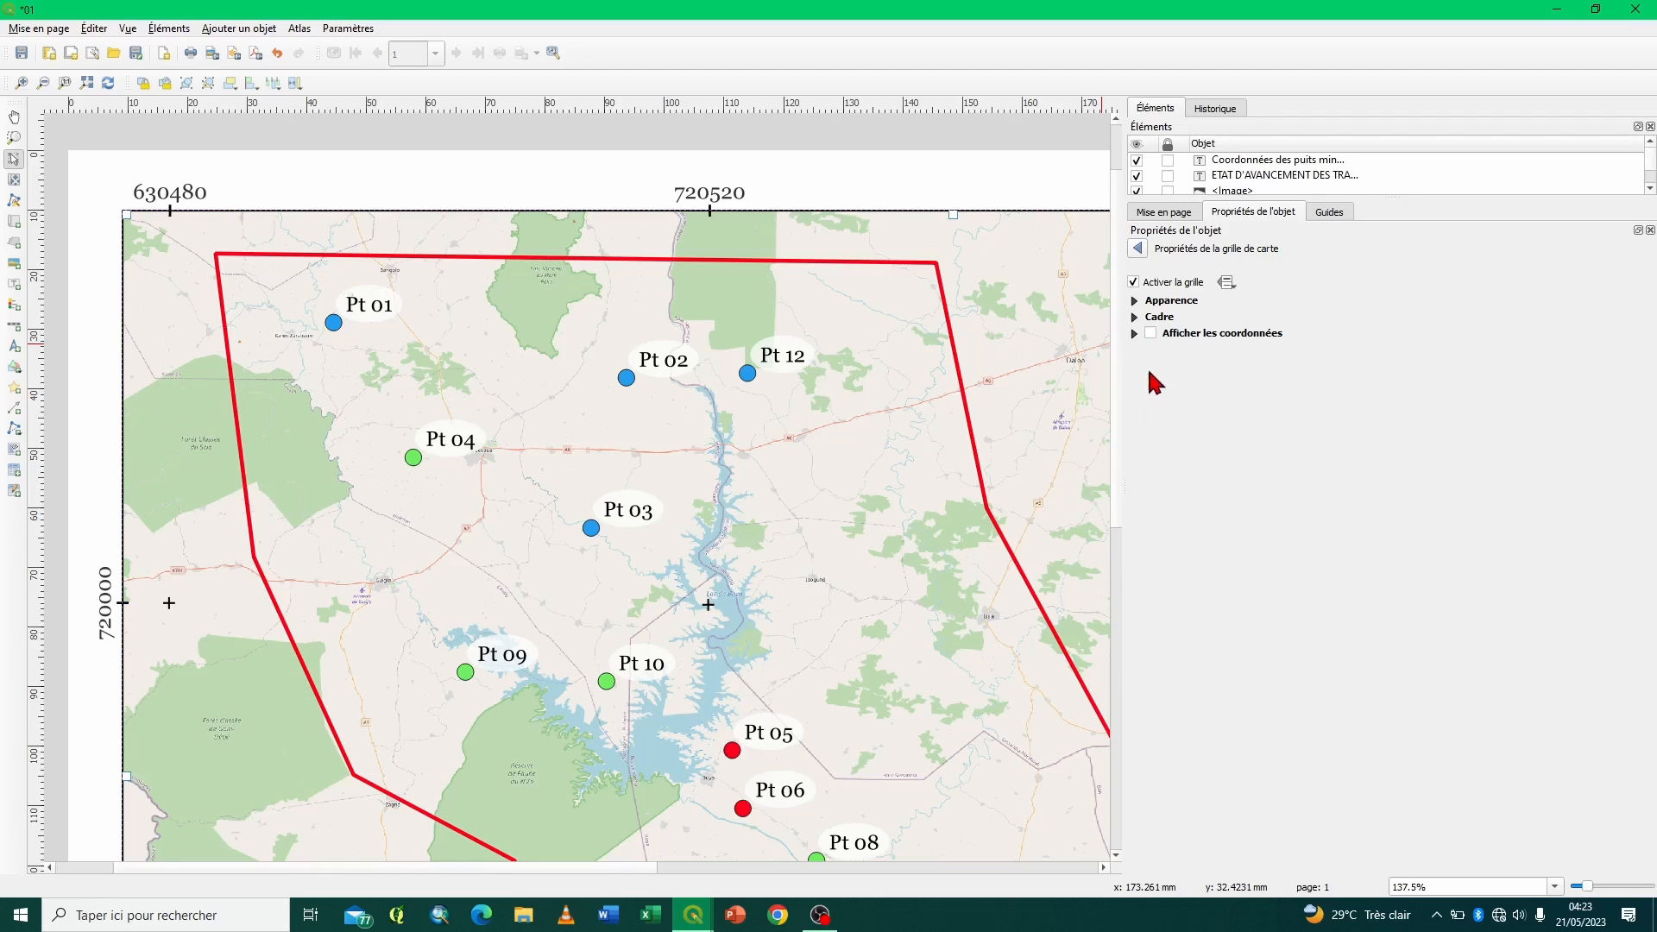
- Enable coordinate display for the Test grid with the Décimal format and Horizontal orientation for the left-side coordinates
click(1134, 334)
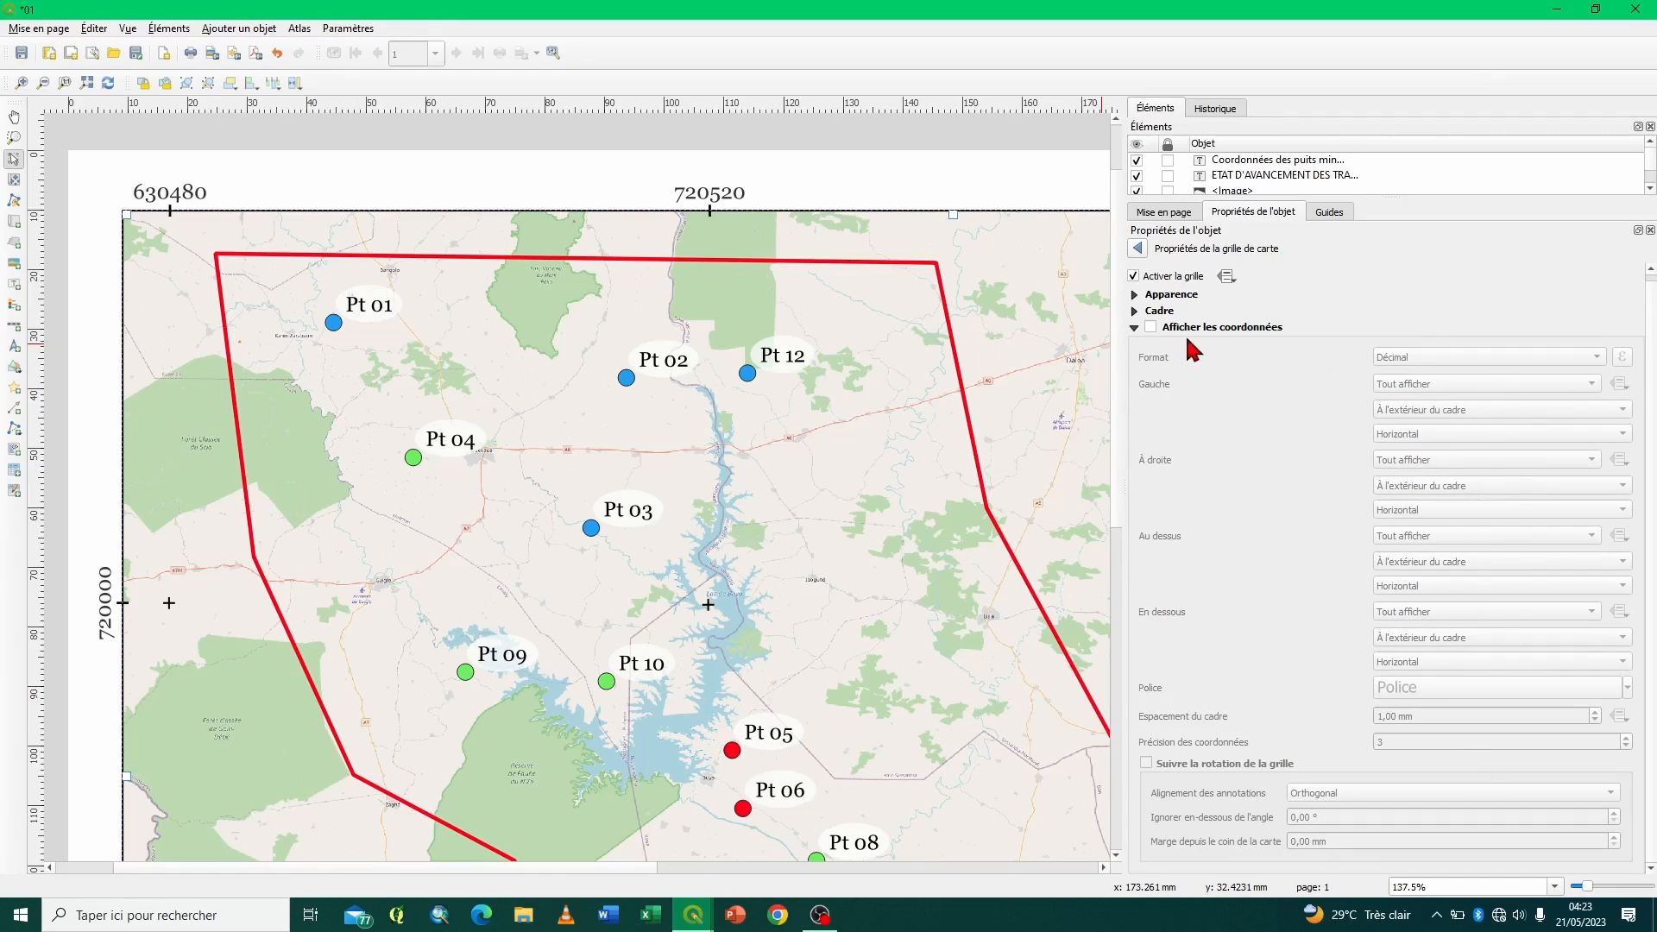
click(1152, 328)
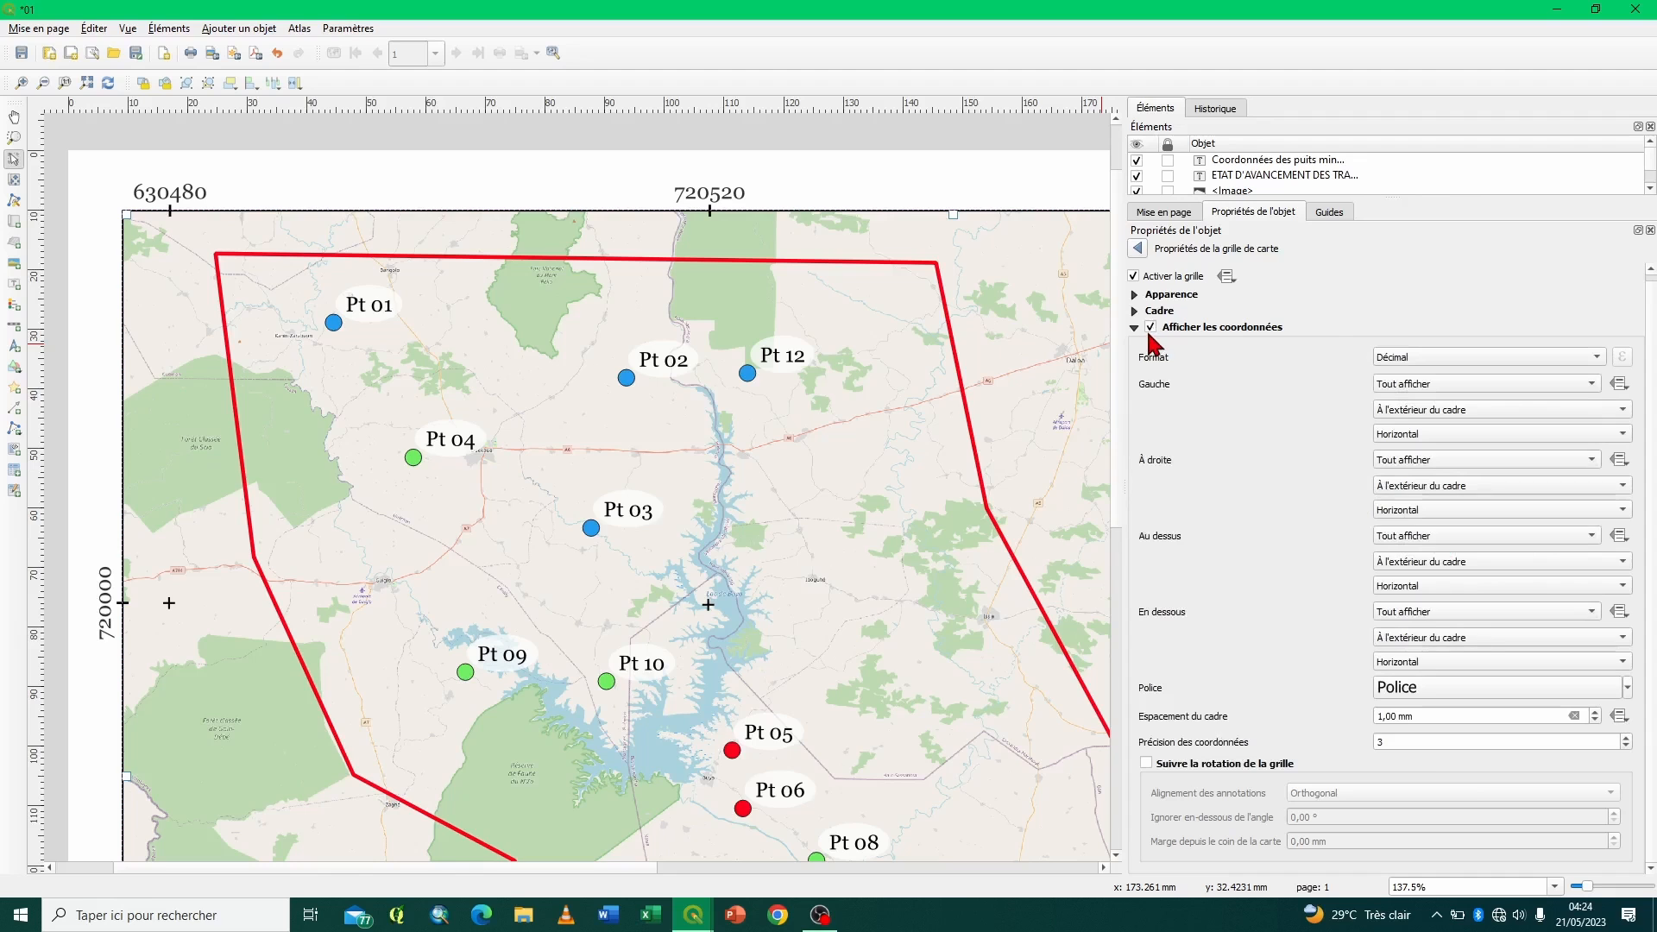
click(1475, 360)
click(1476, 361)
click(1434, 435)
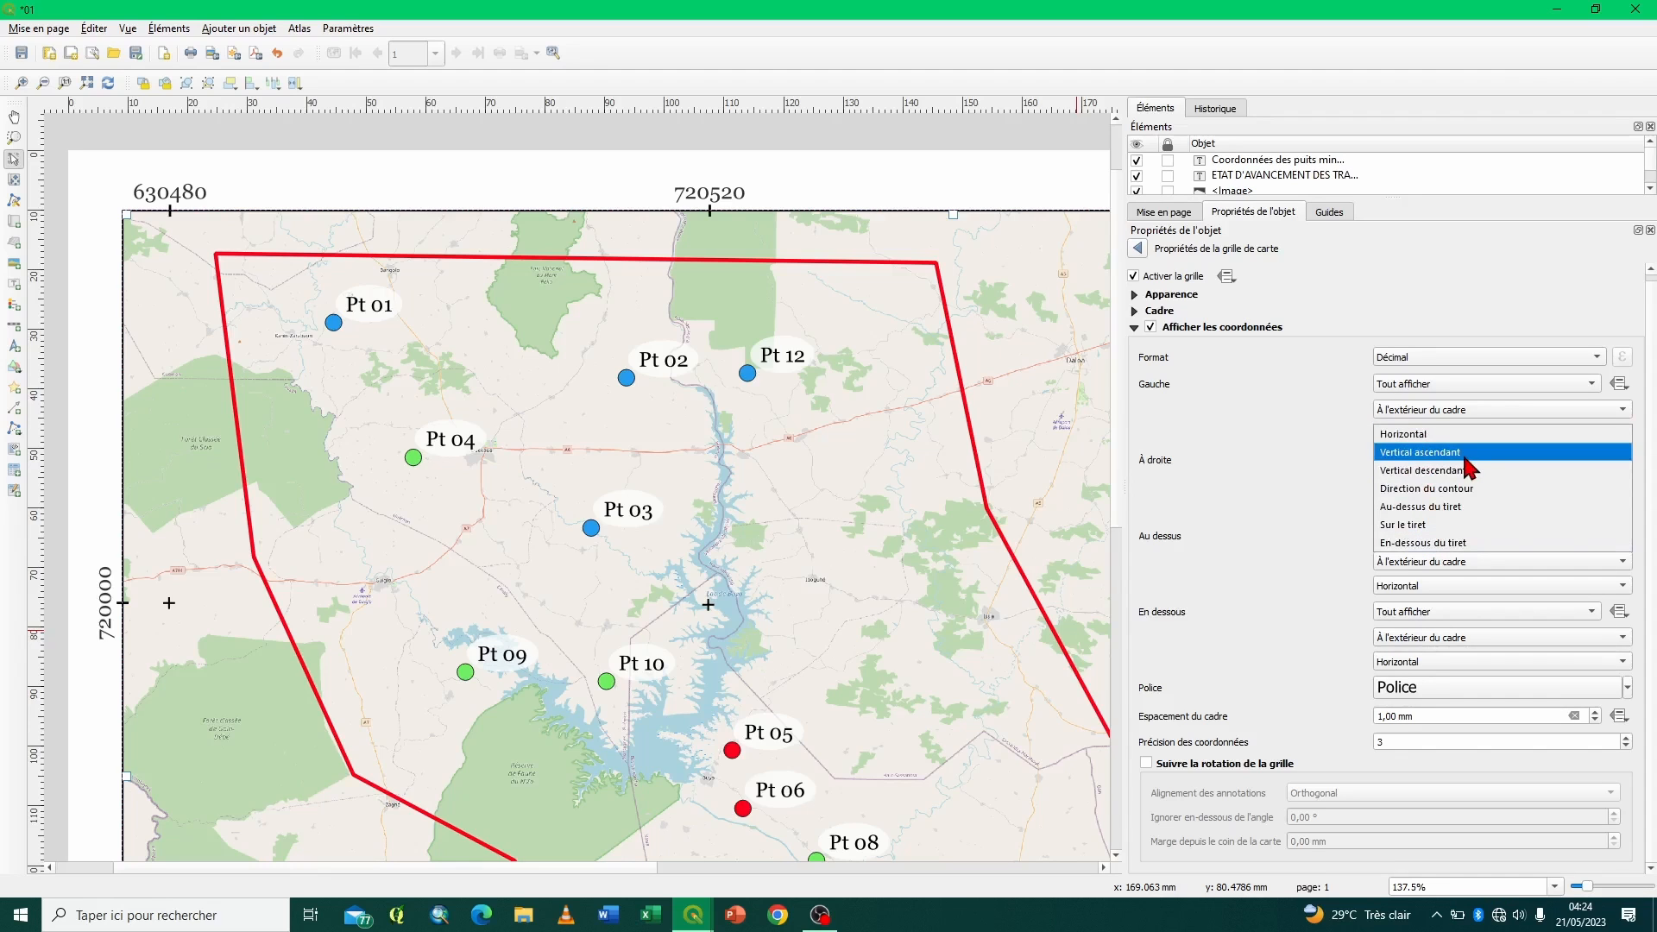
click(1415, 434)
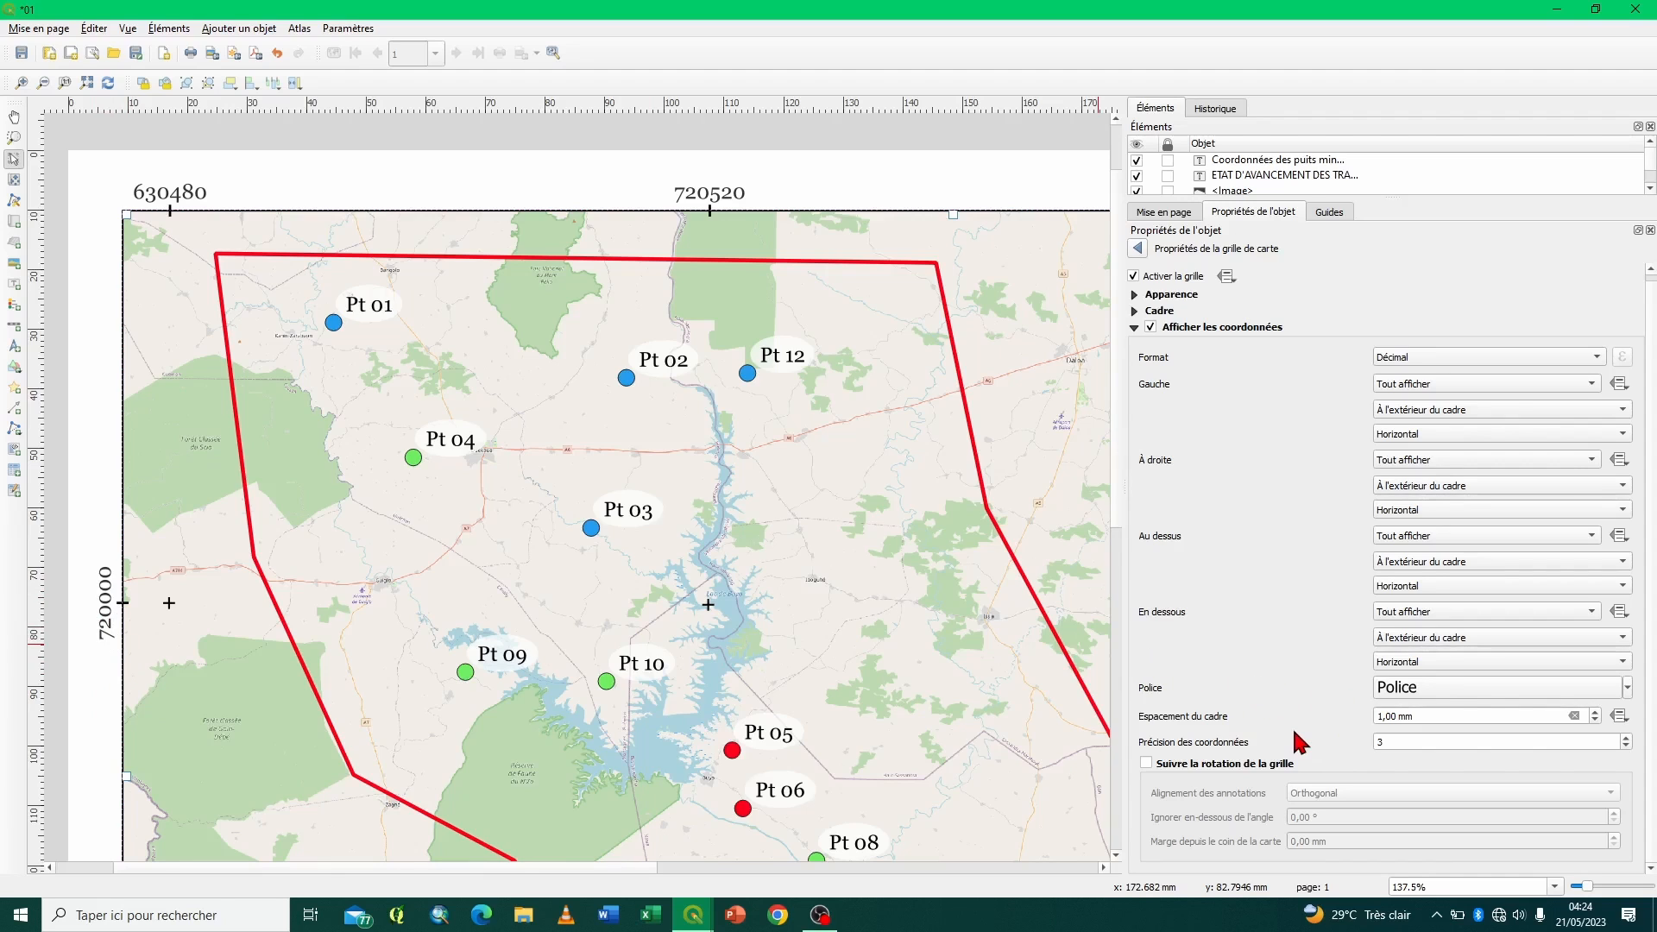
- Return to the map's grid list, remove Grille 1 and select the Test grid
click(1134, 295)
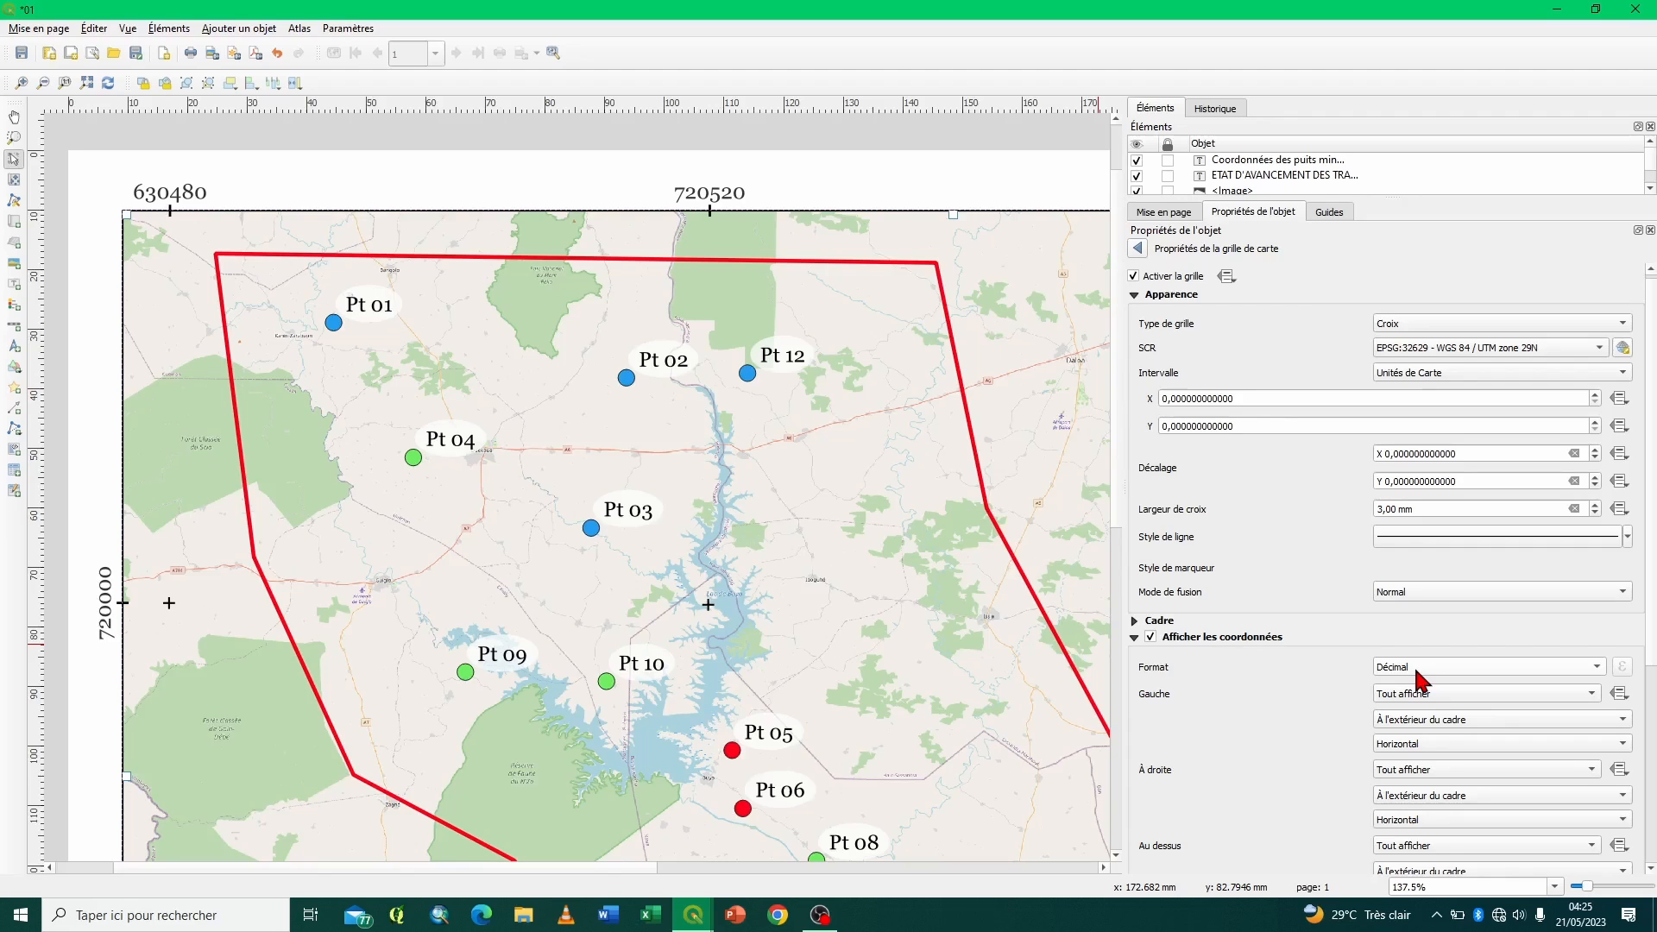
click(1139, 249)
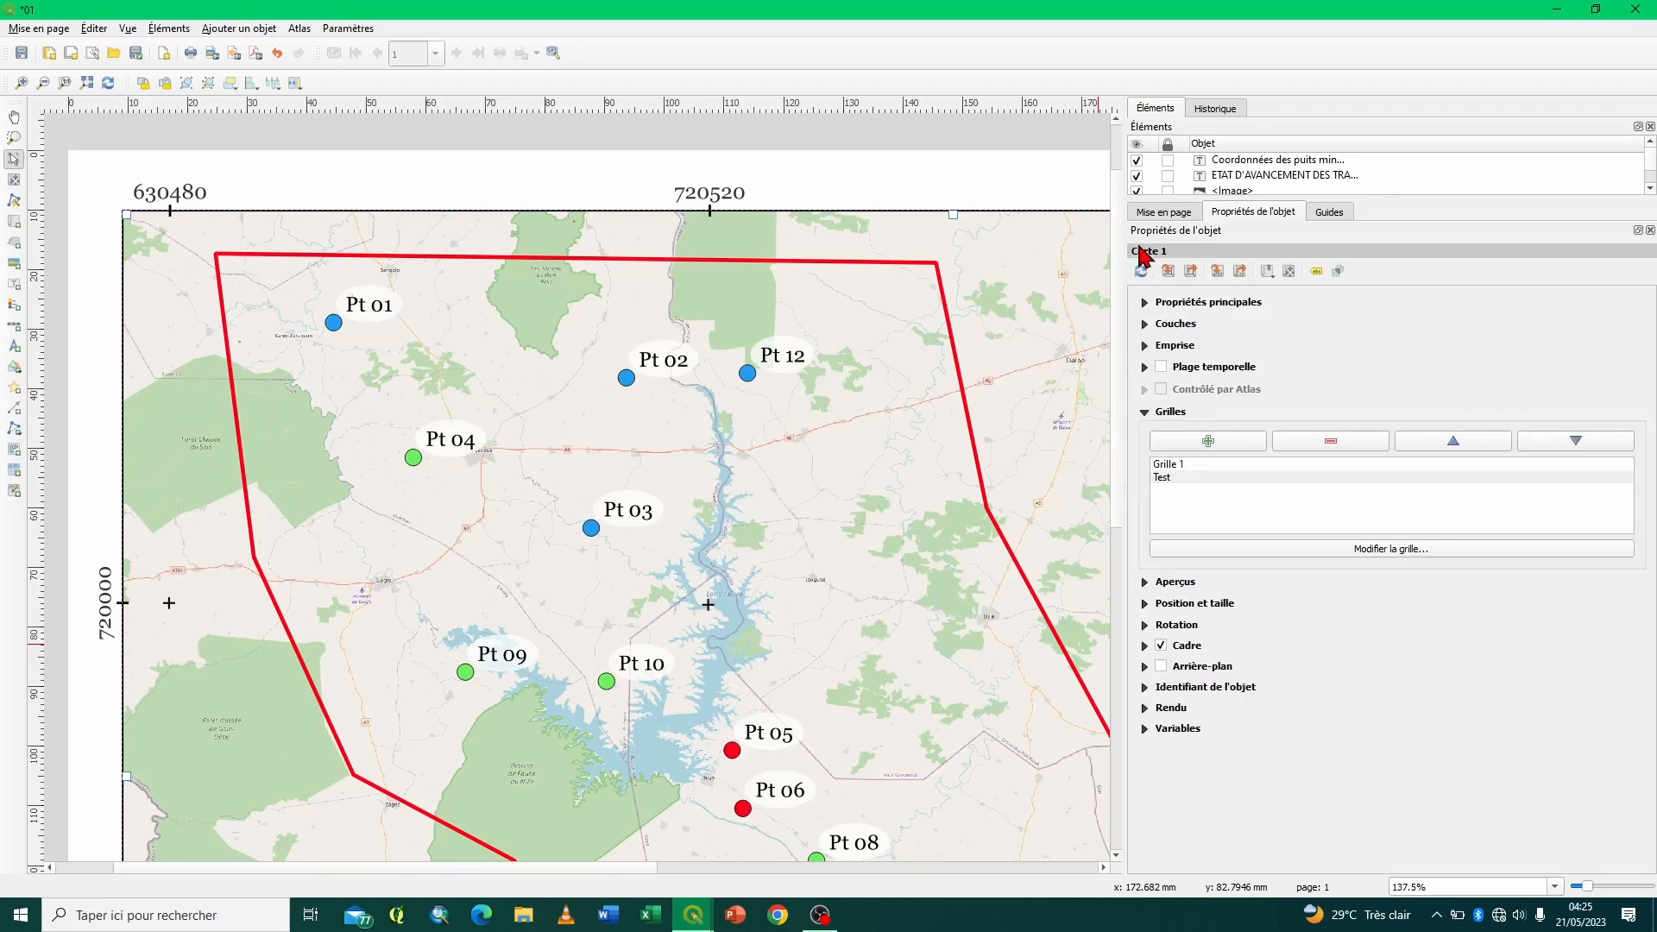
click(1189, 467)
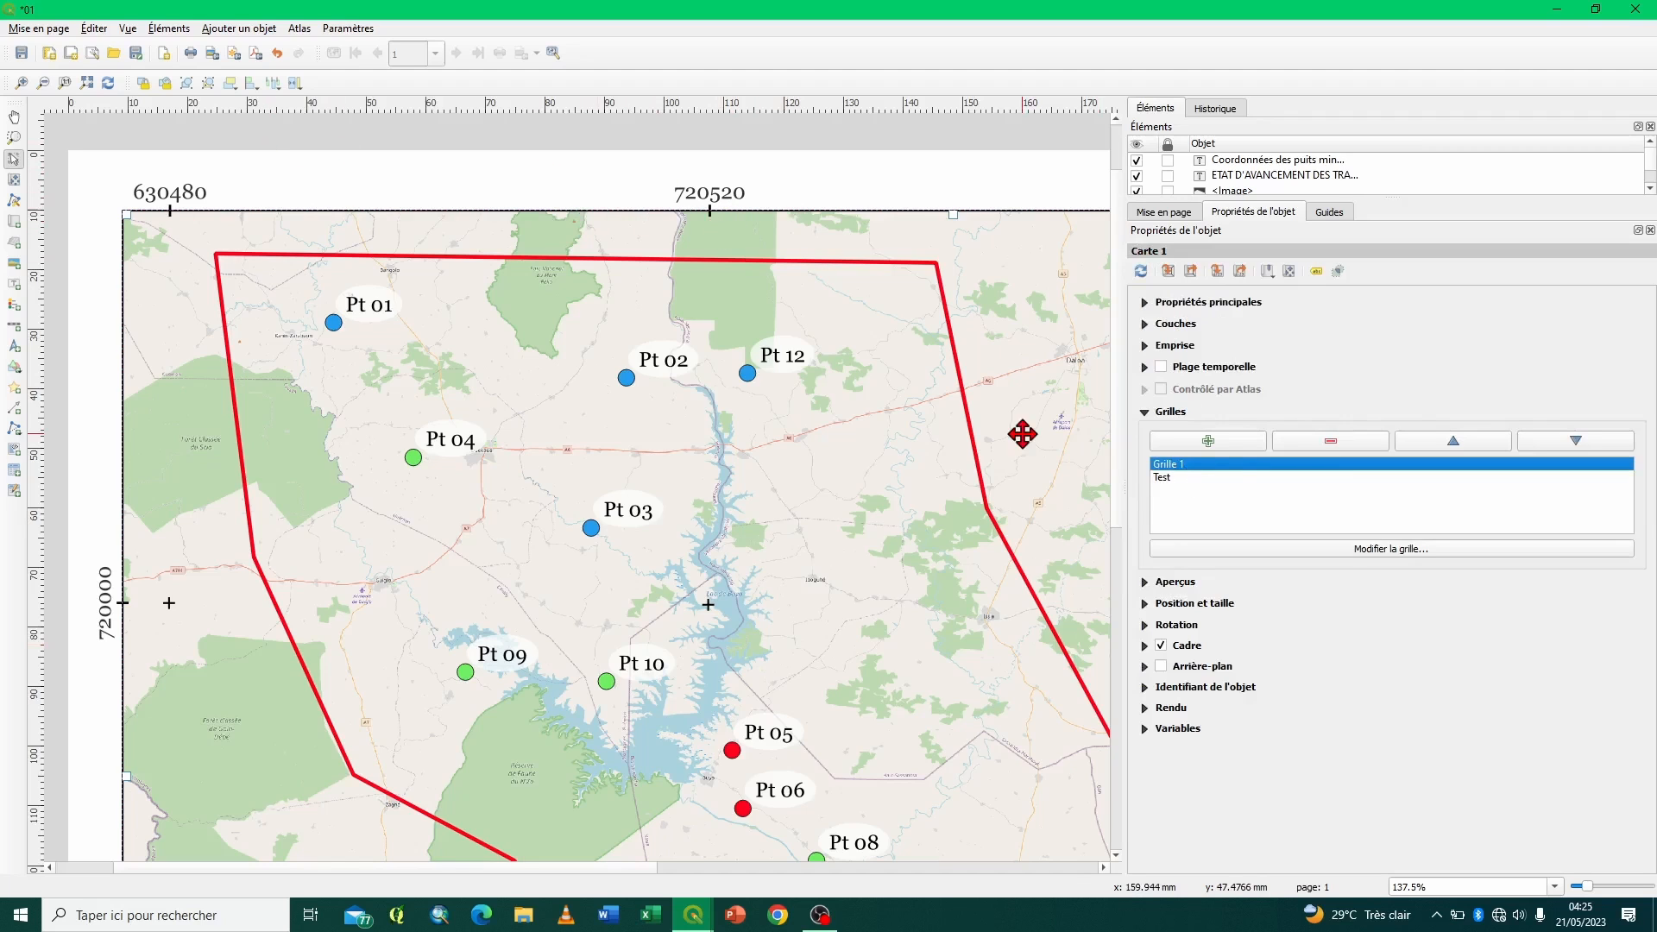
click(1315, 442)
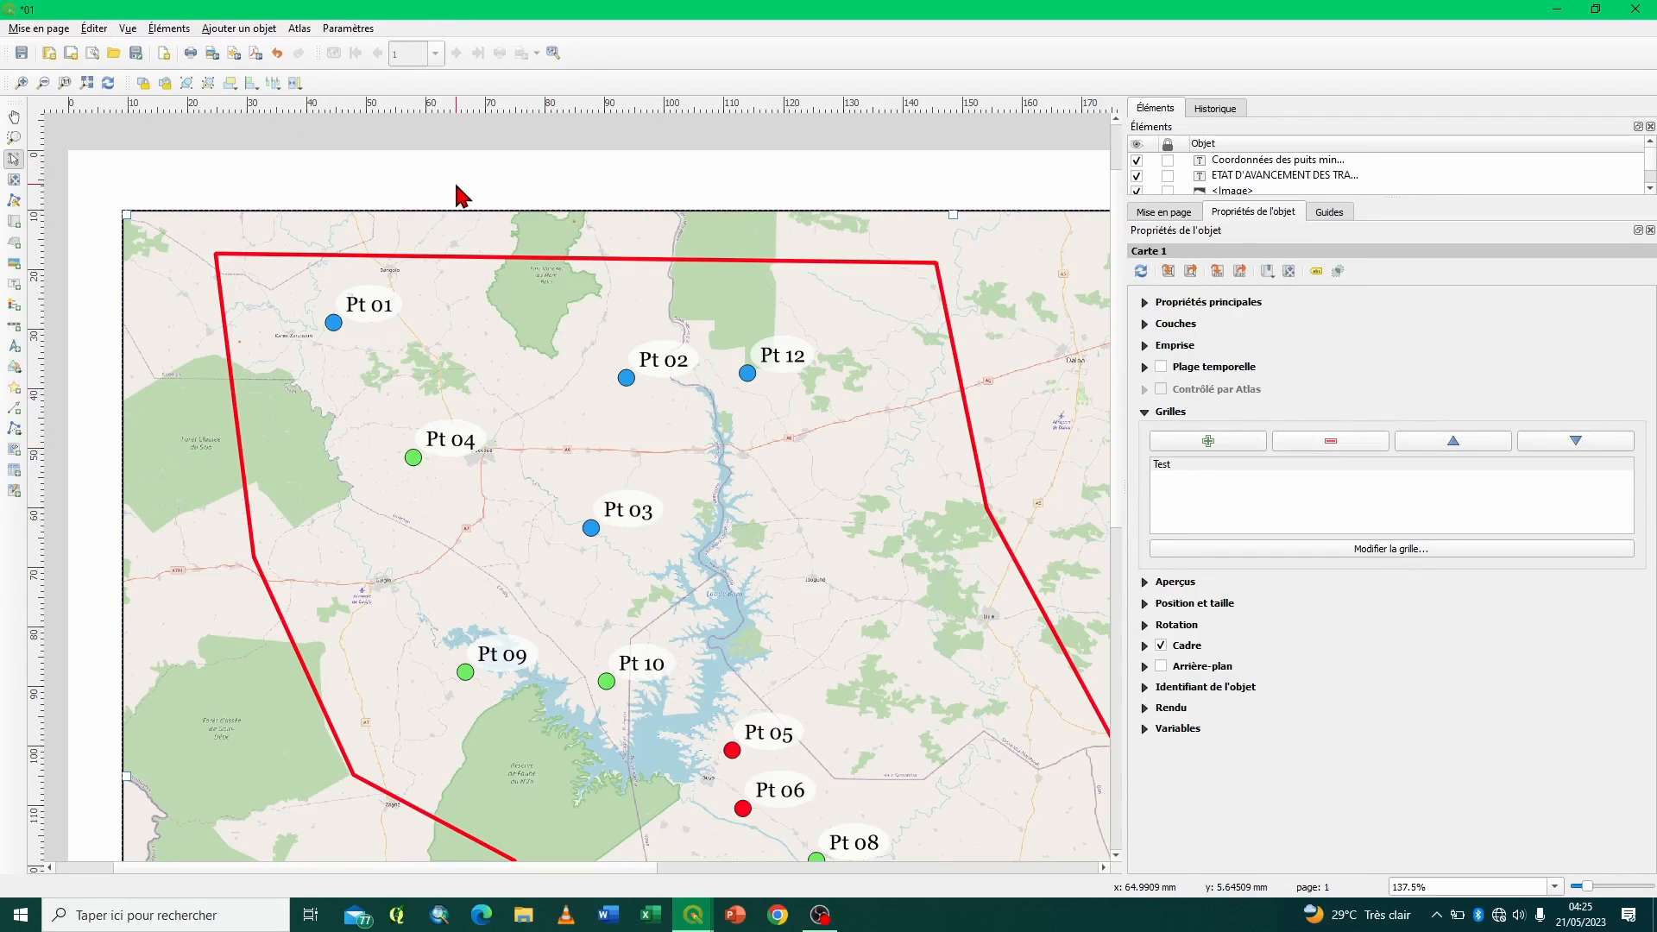
click(1183, 467)
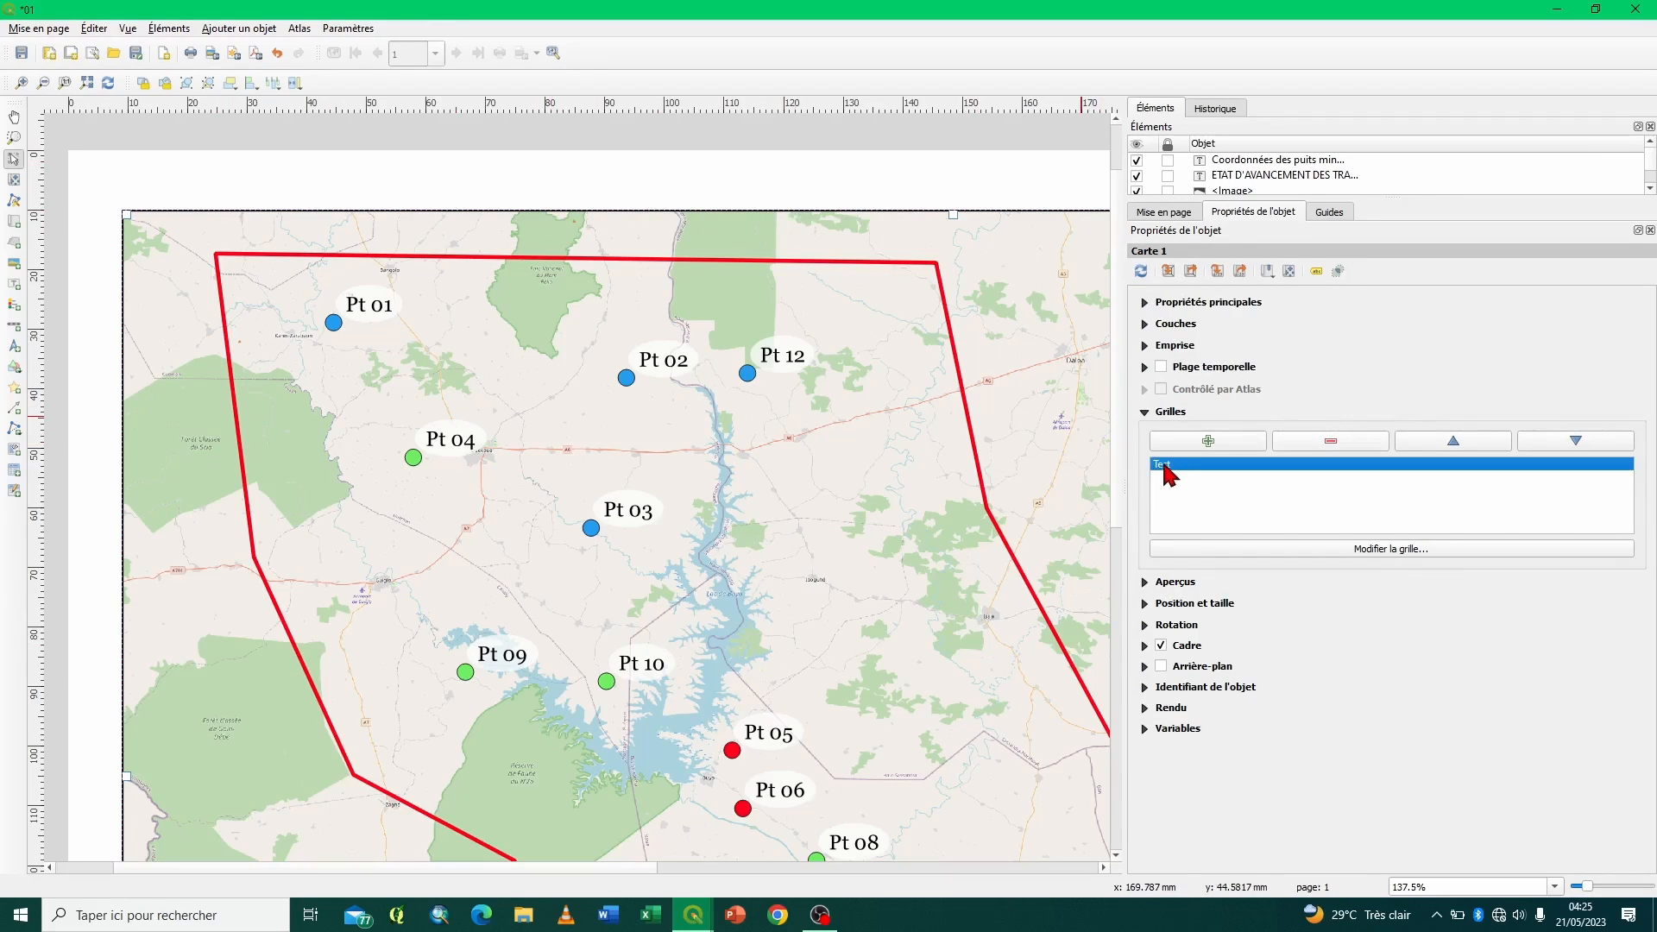
- Open the Test grid's properties and set its grid type to Continue
click(1351, 550)
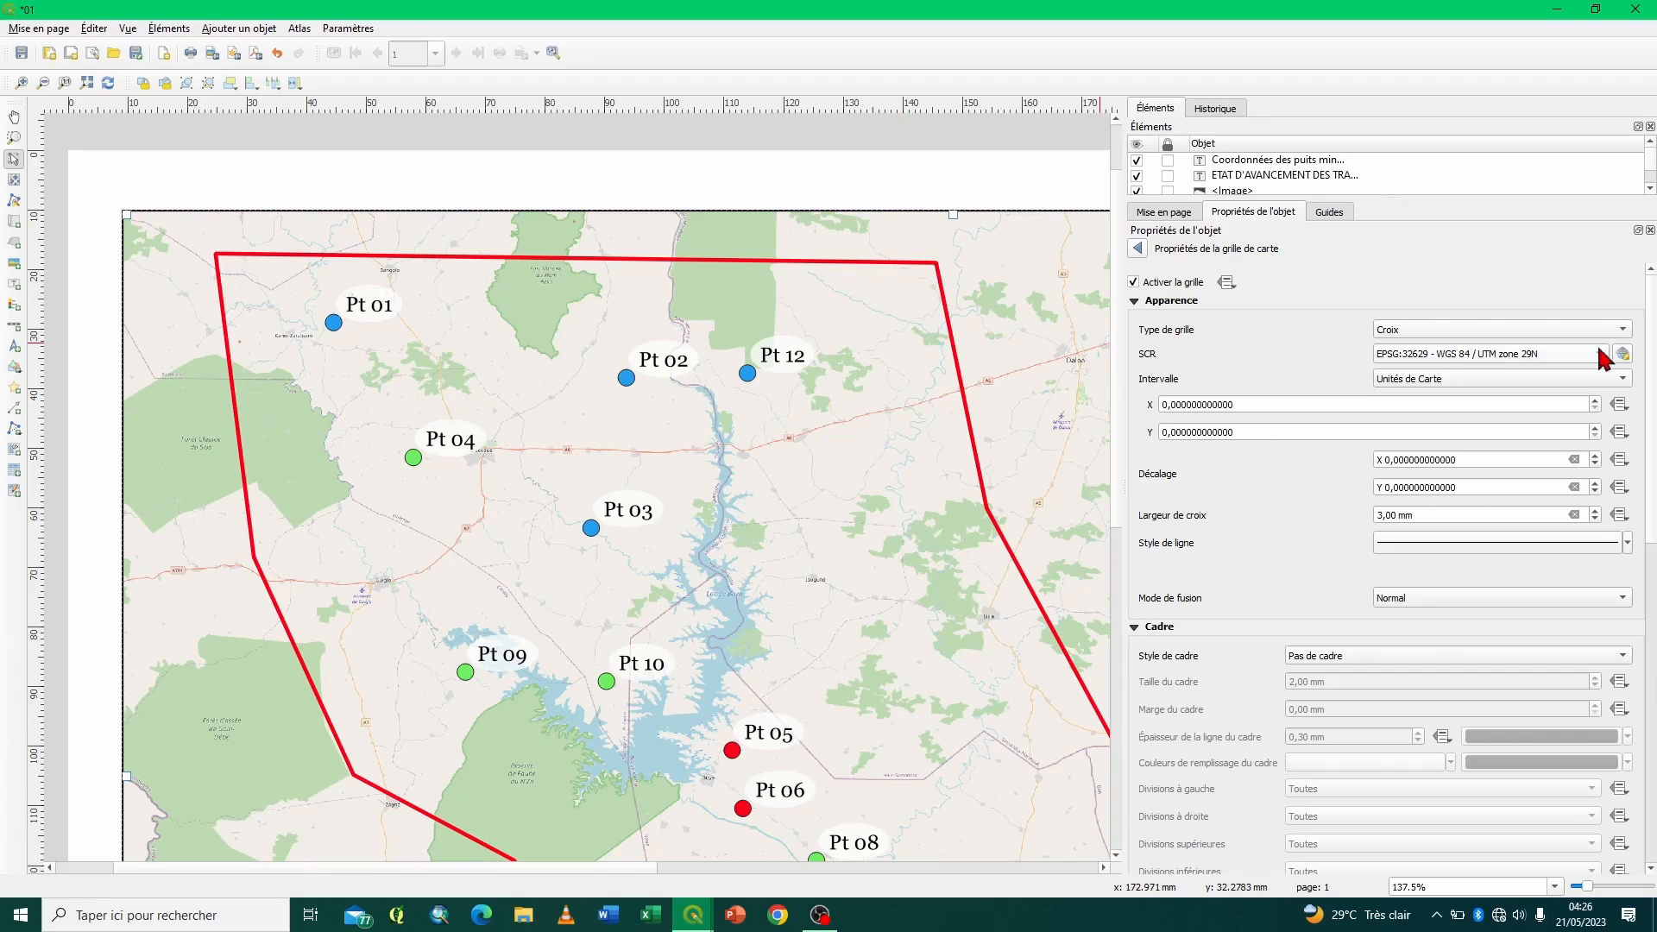
click(1622, 333)
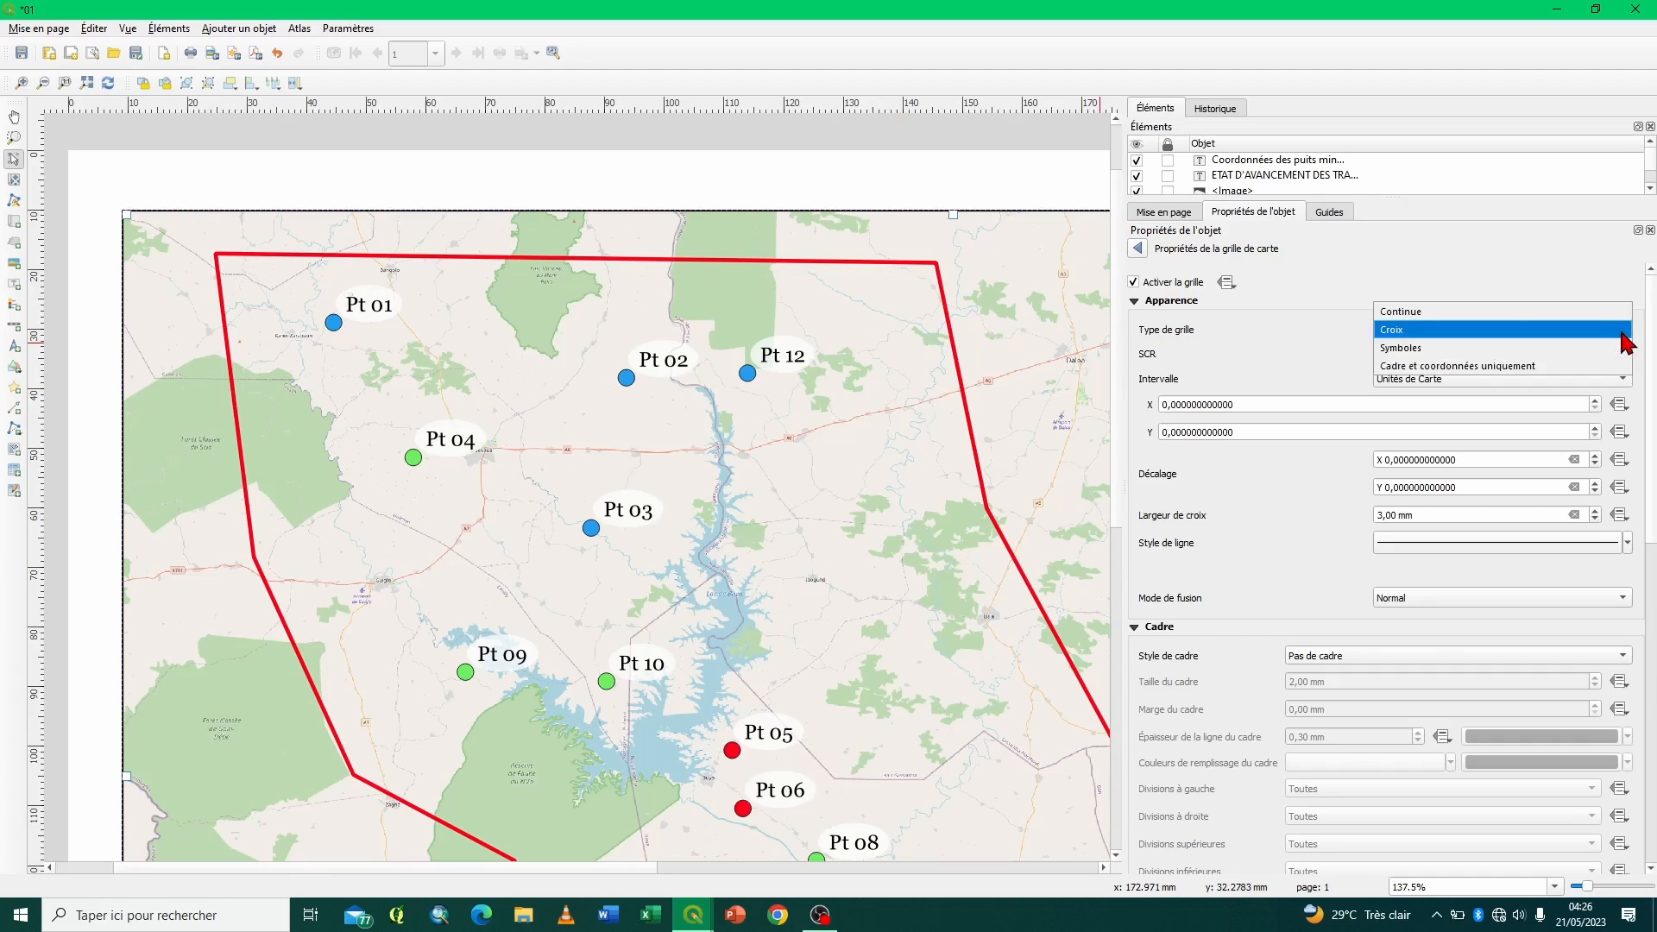
click(1415, 312)
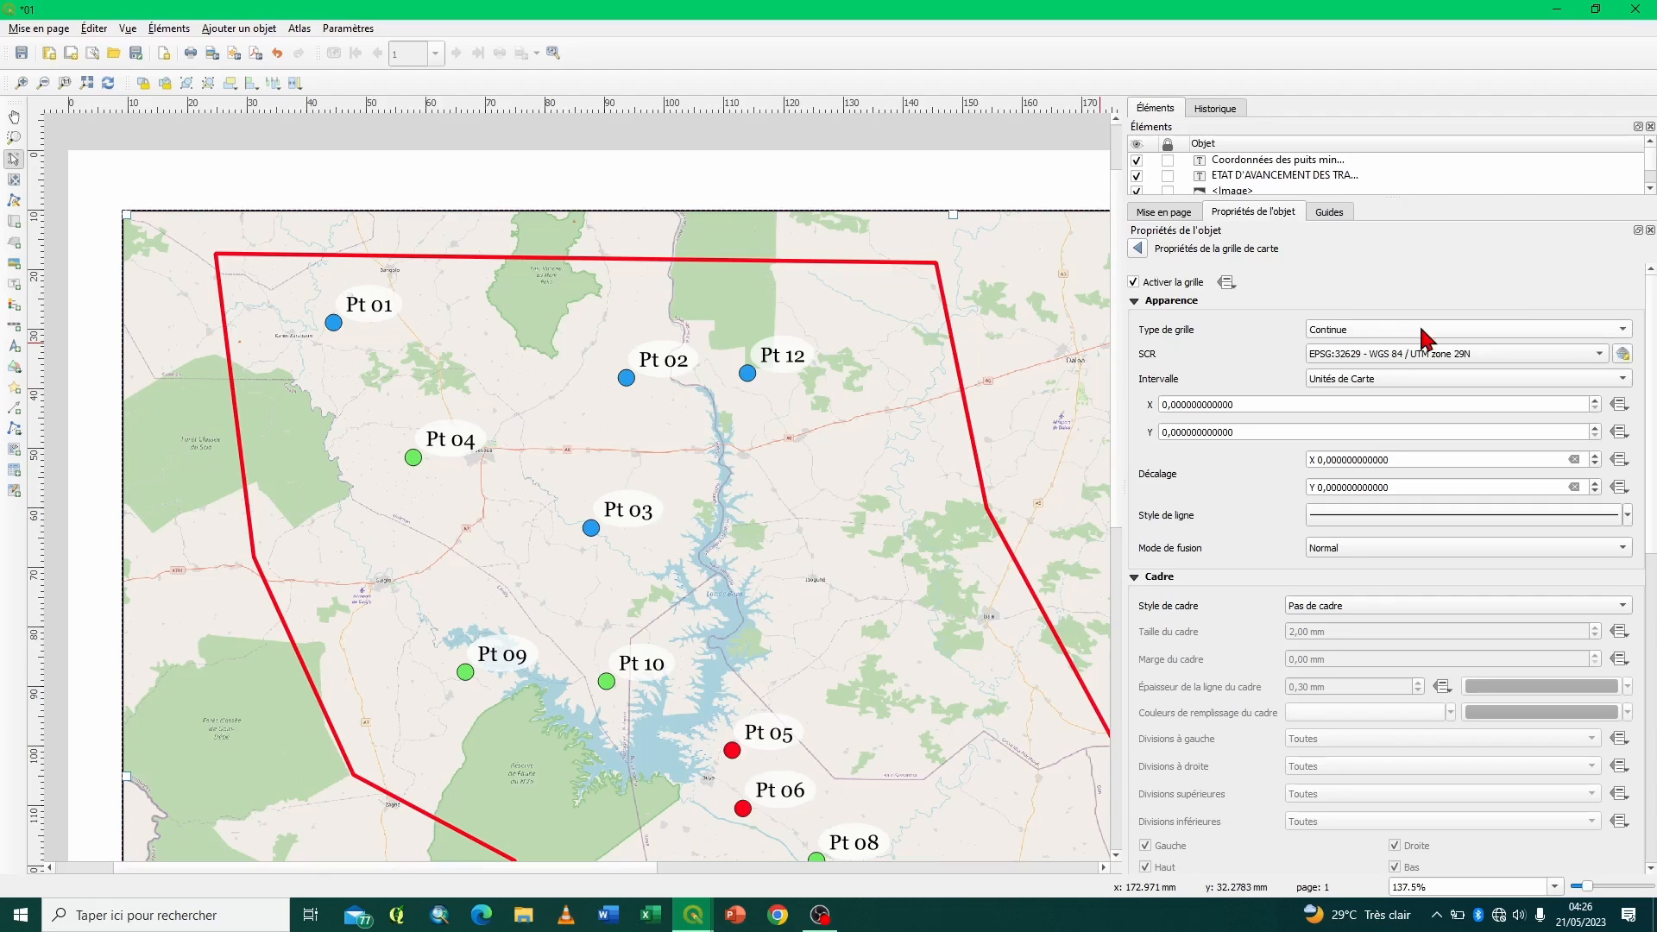
- Confirm EPSG:32629 - WGS 84 / UTM zone 29N as the grid's coordinate system and Unités de Carte as its interval unit
click(1600, 354)
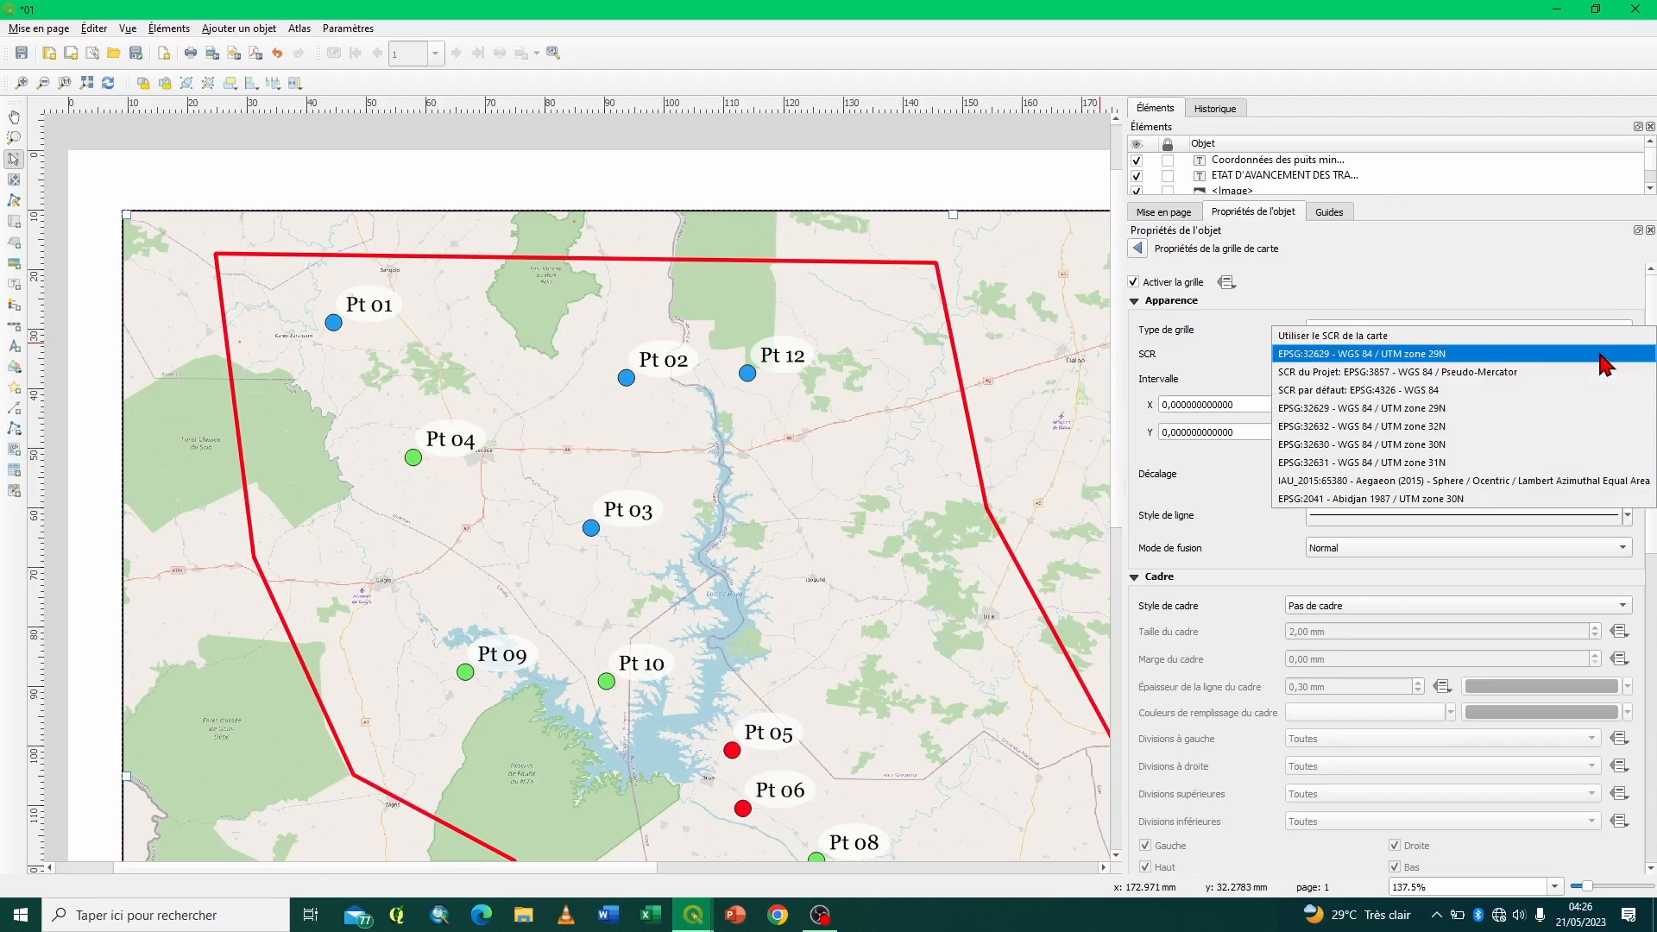
click(1407, 356)
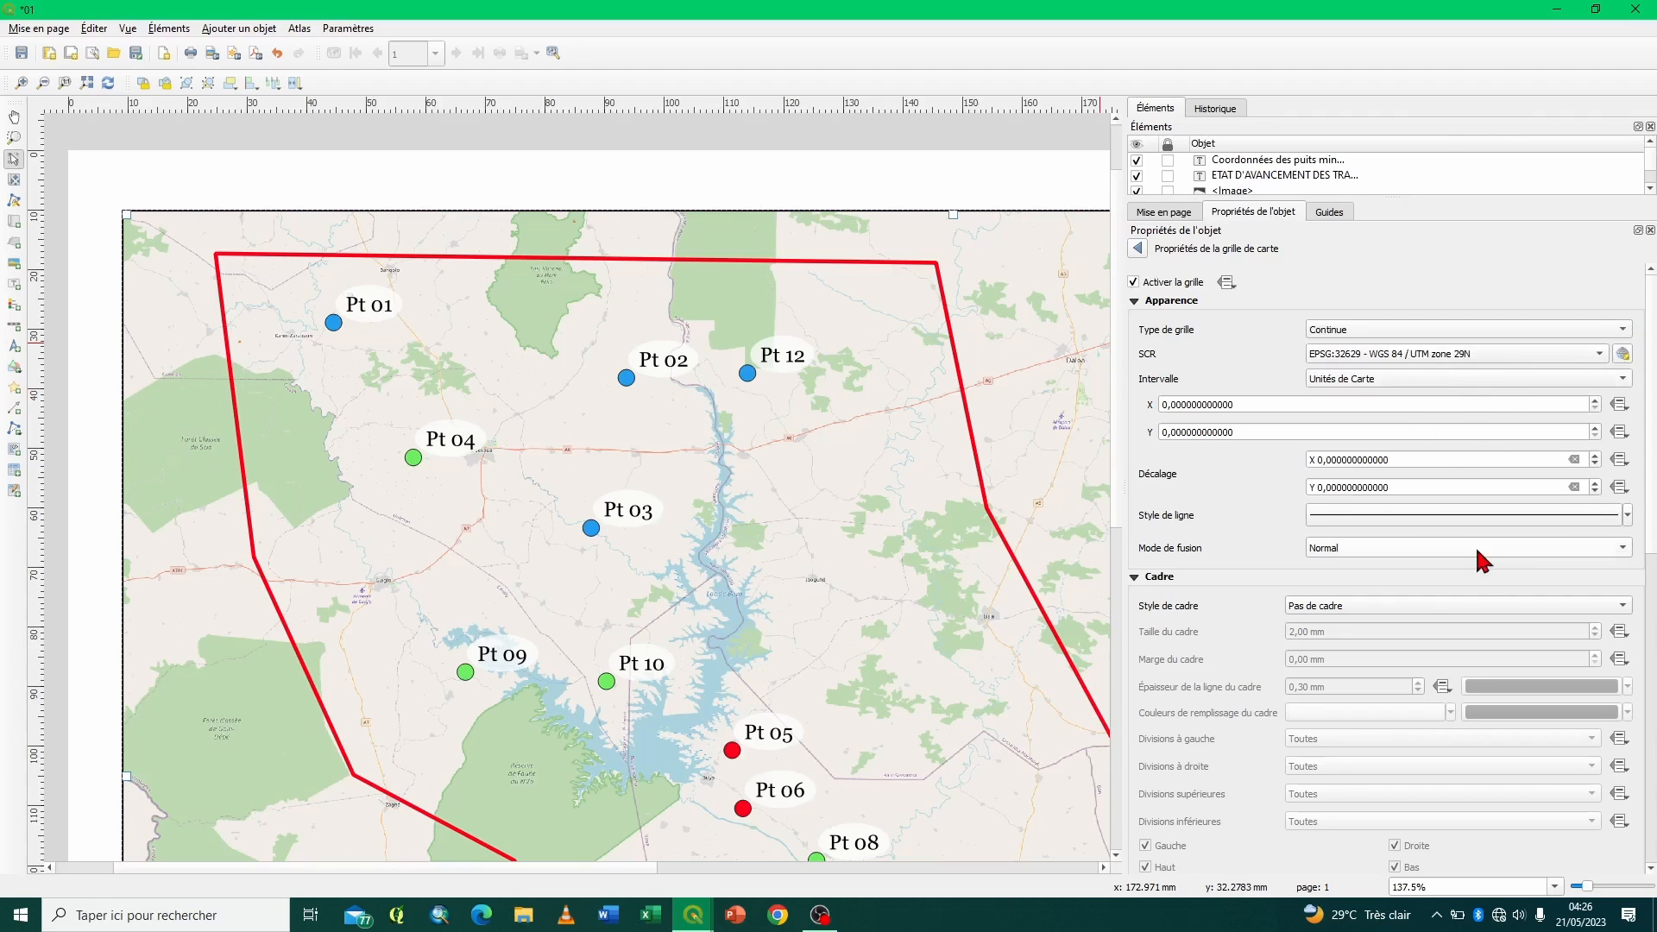
click(1622, 355)
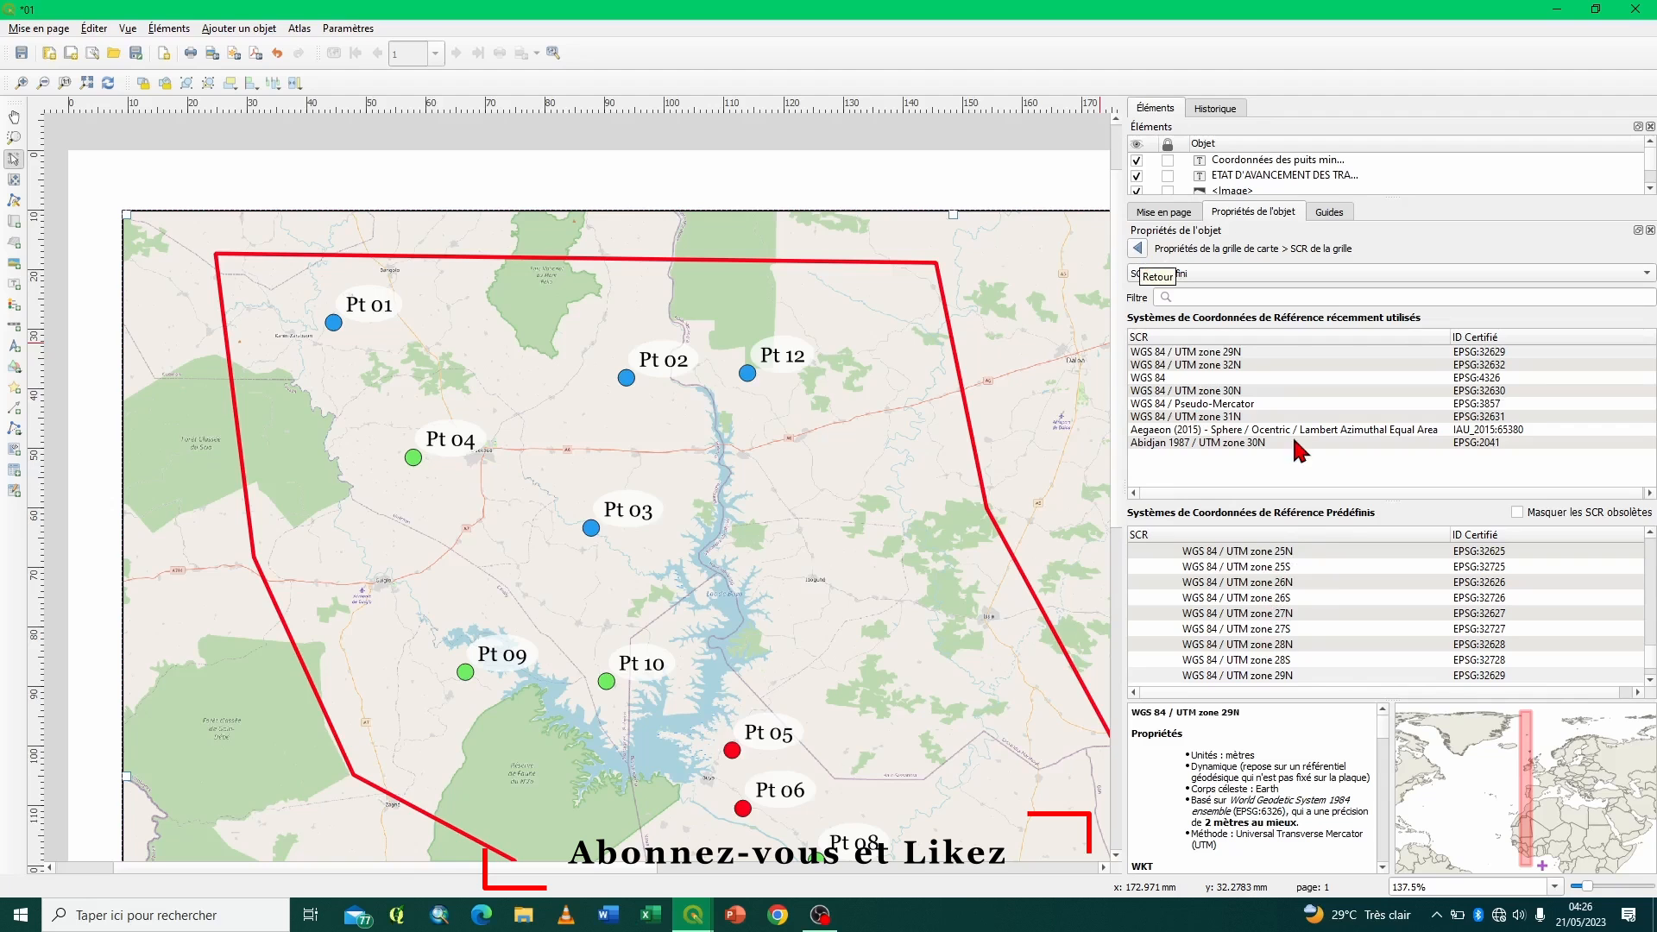
click(1139, 250)
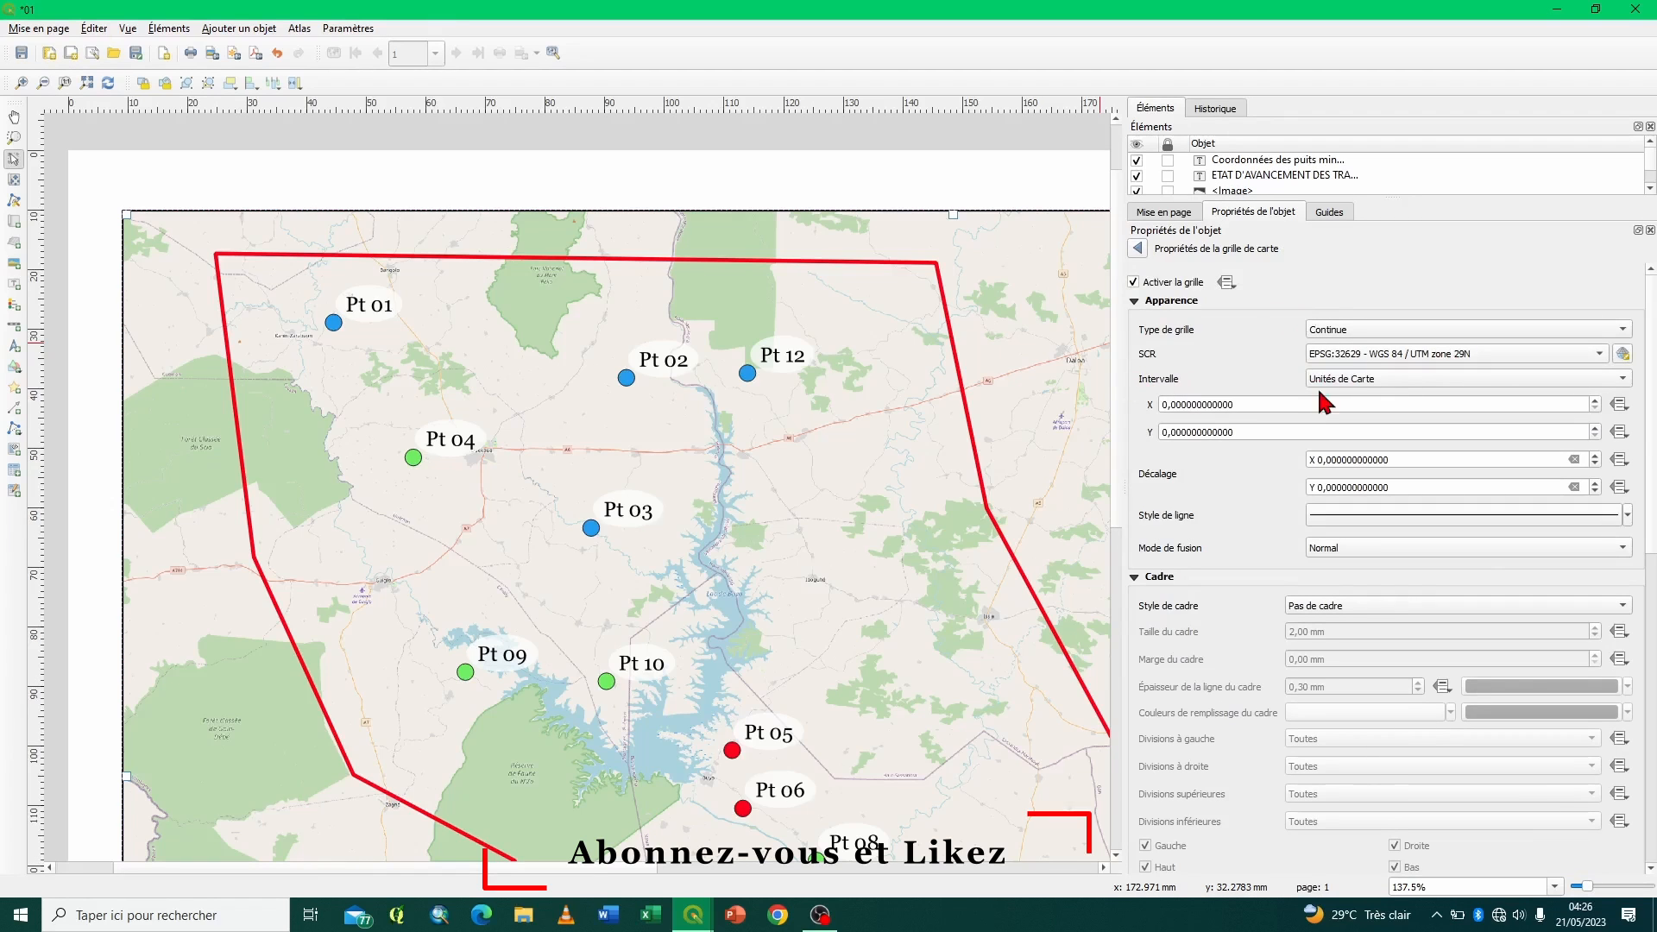
click(1422, 378)
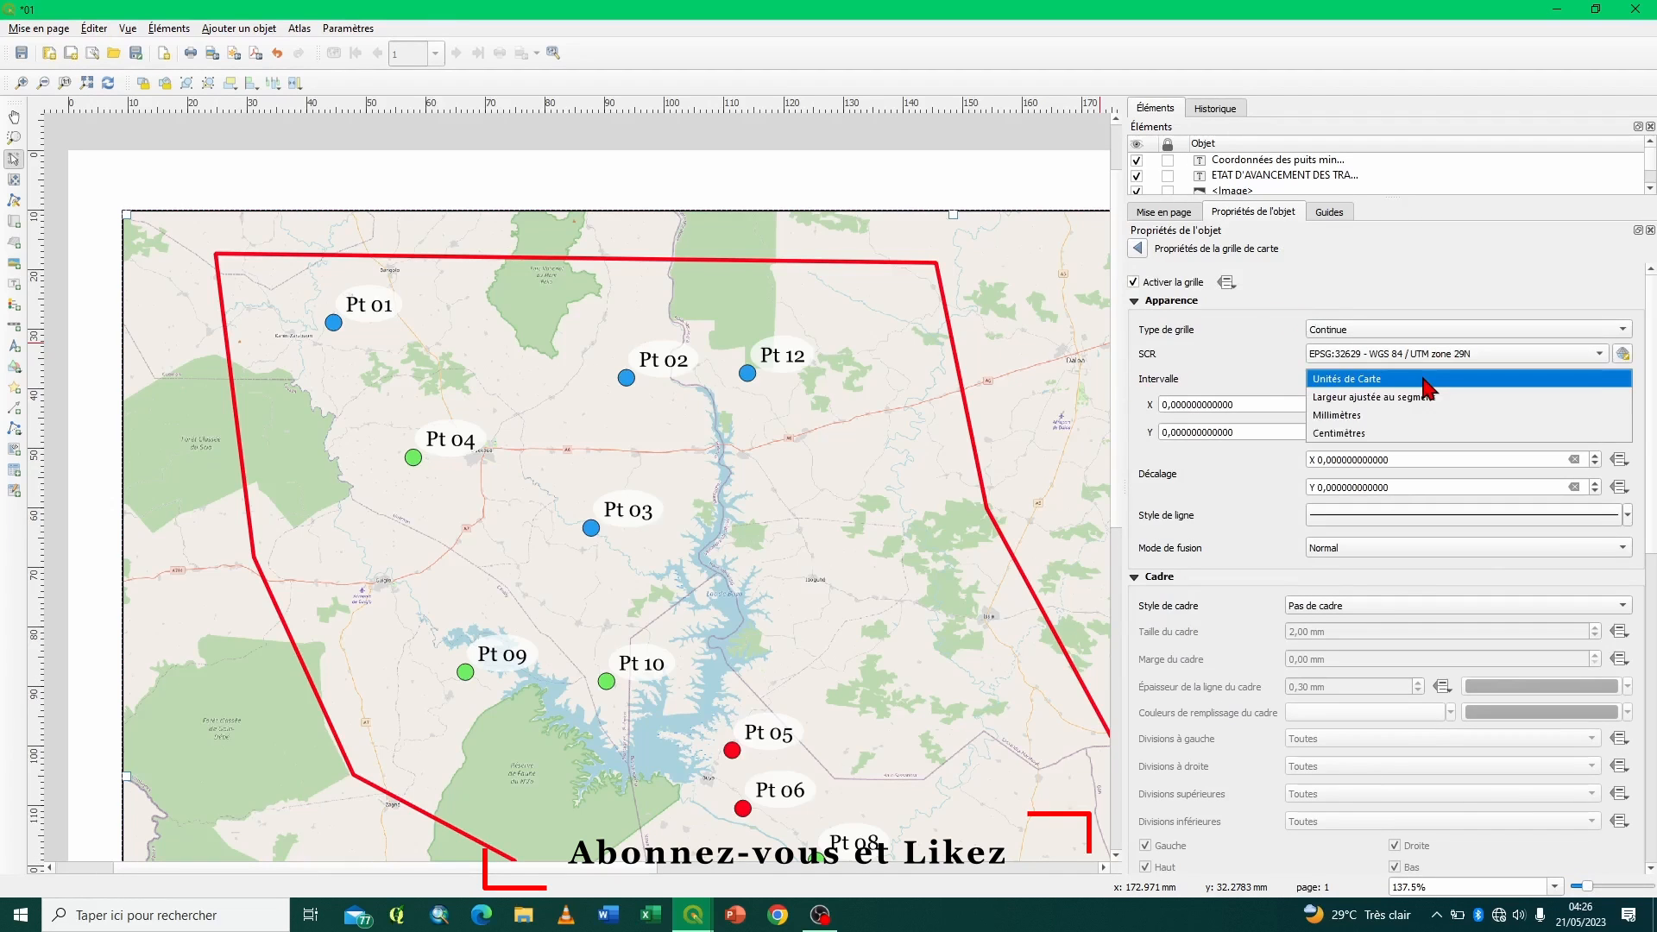
click(1428, 382)
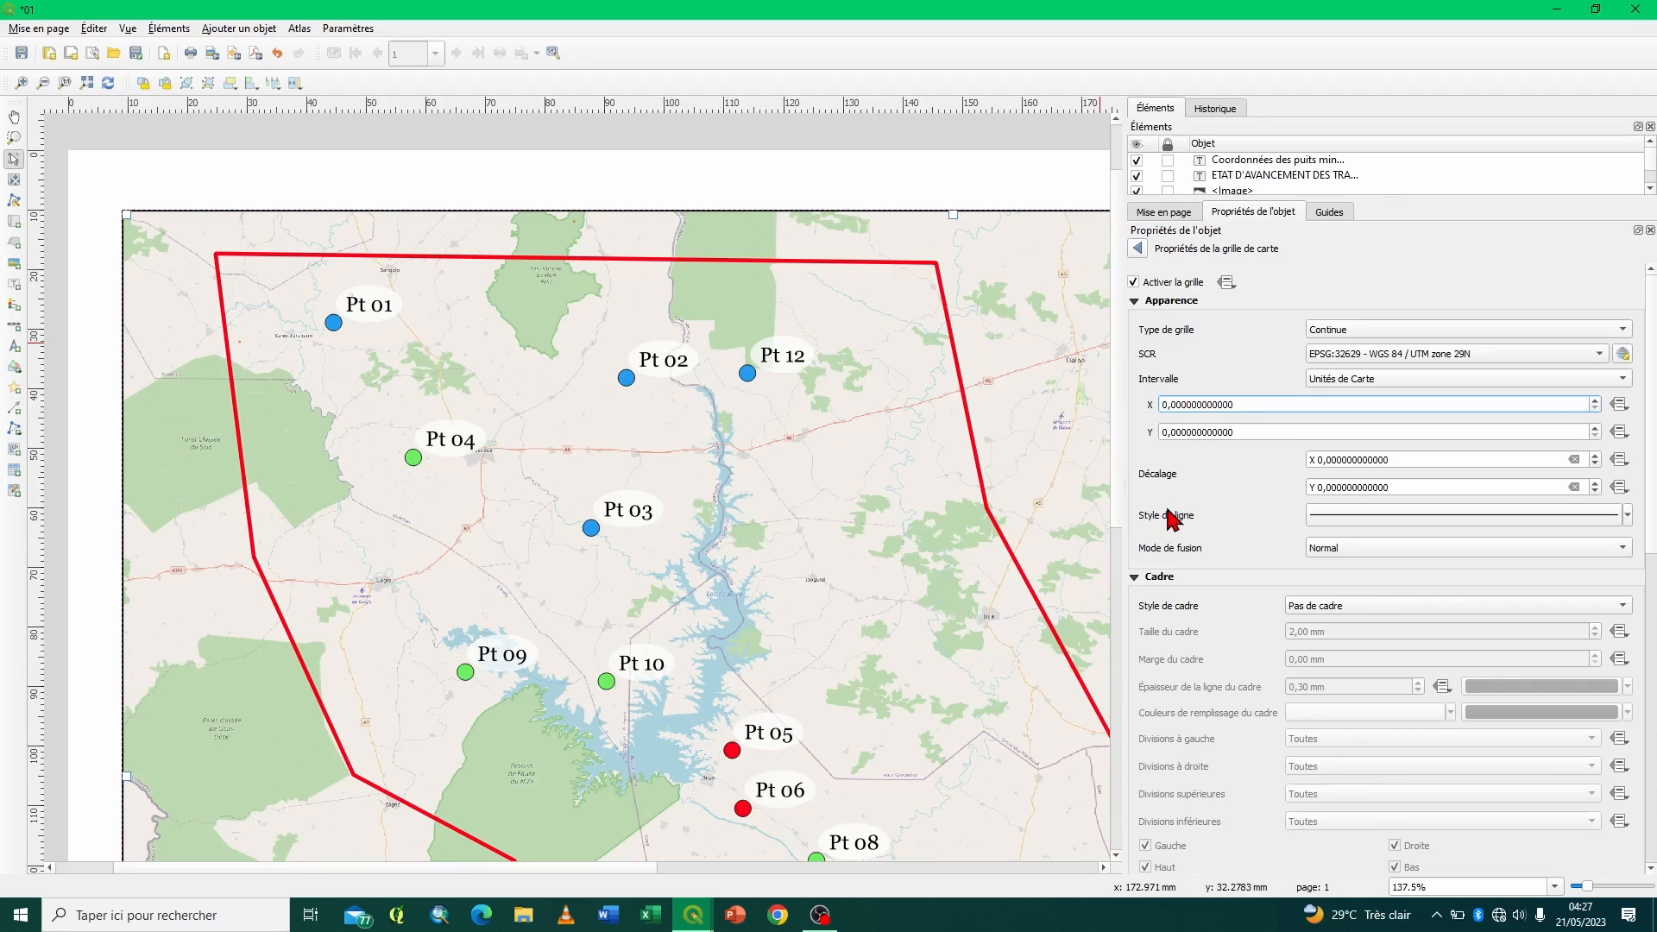
- Set the Test grid's interval to 90000 in X and 80000 in Y
text(5)
key(ctrl+a)
click(1164, 432)
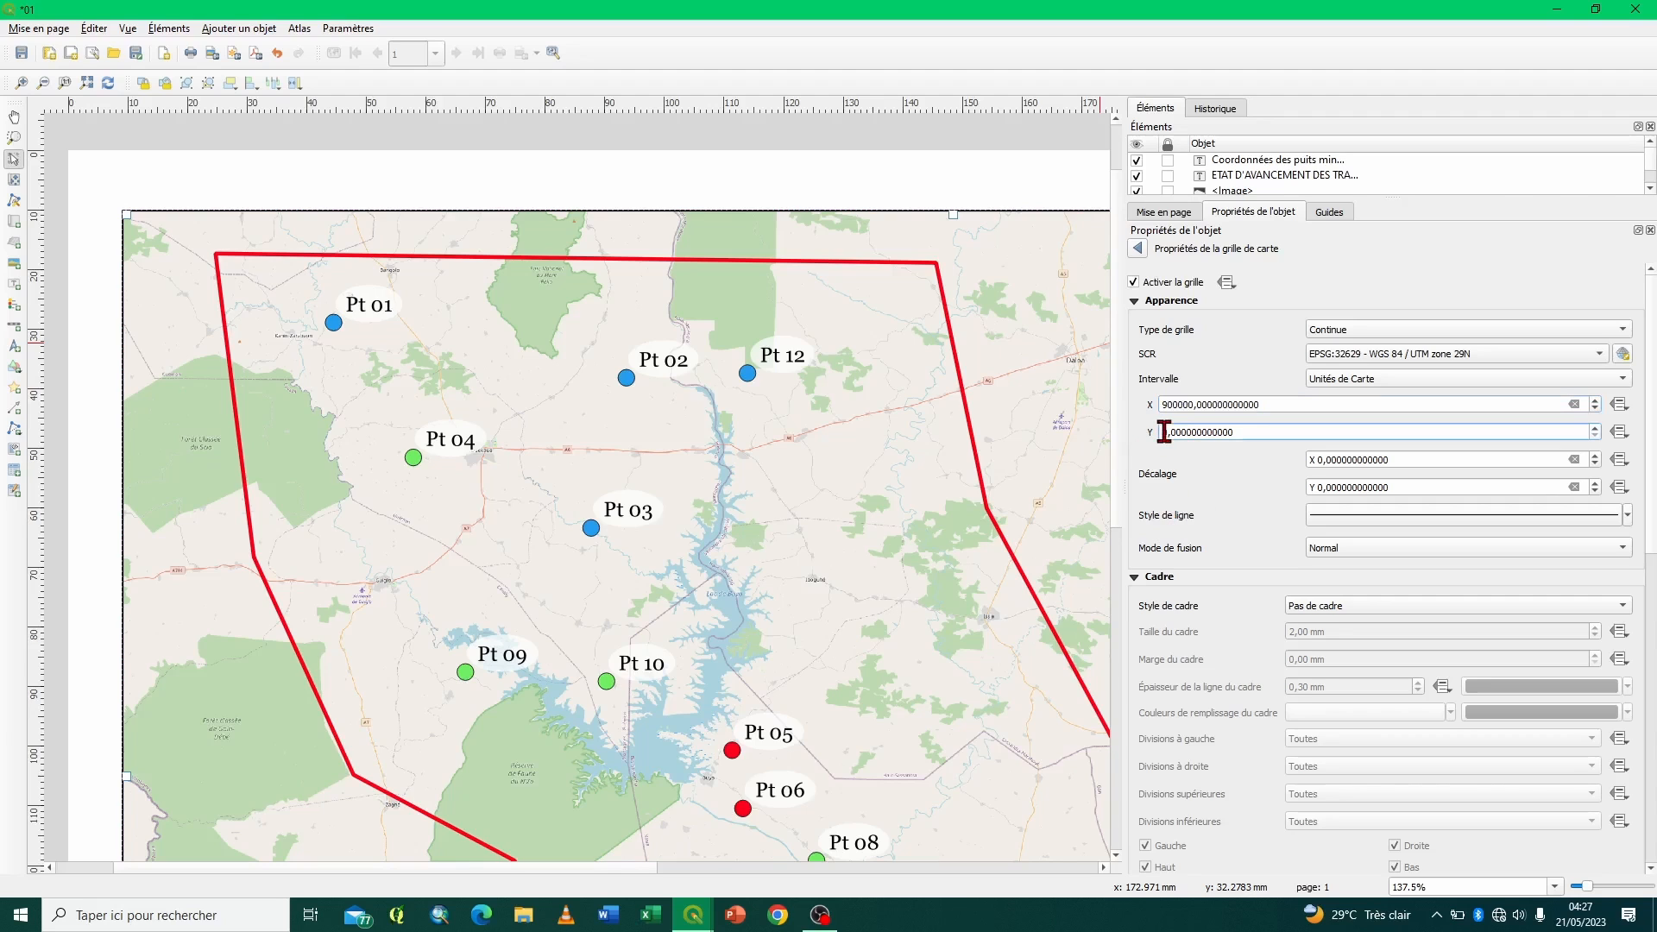
text(9)
text(00)
key(Return)
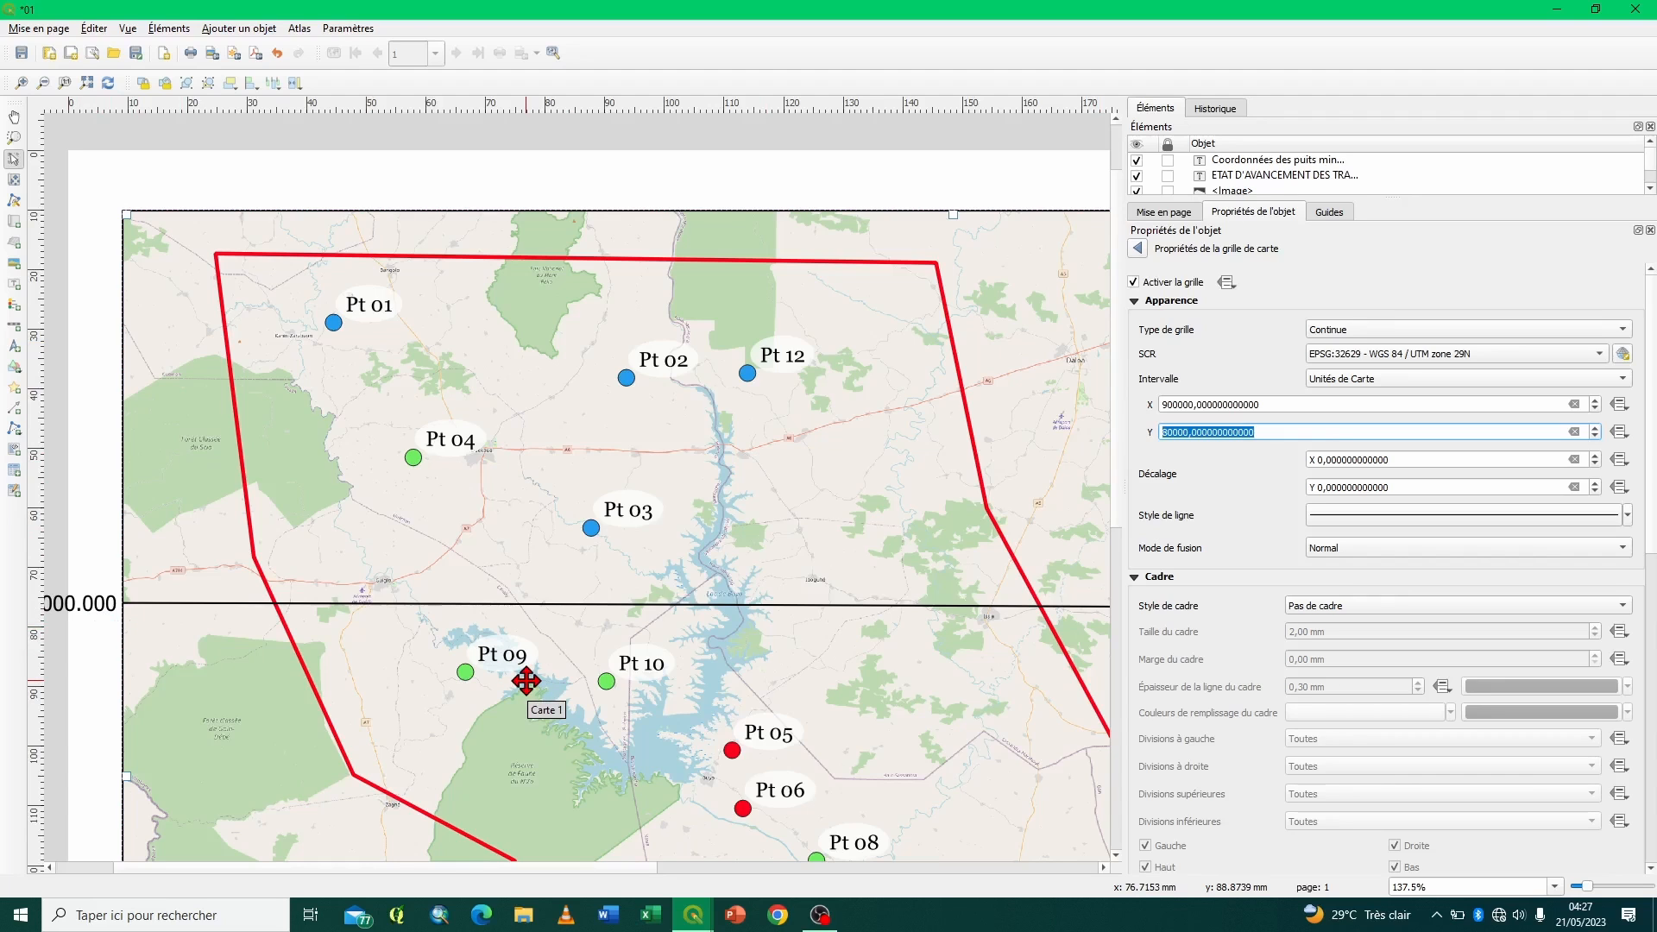
click(1188, 401)
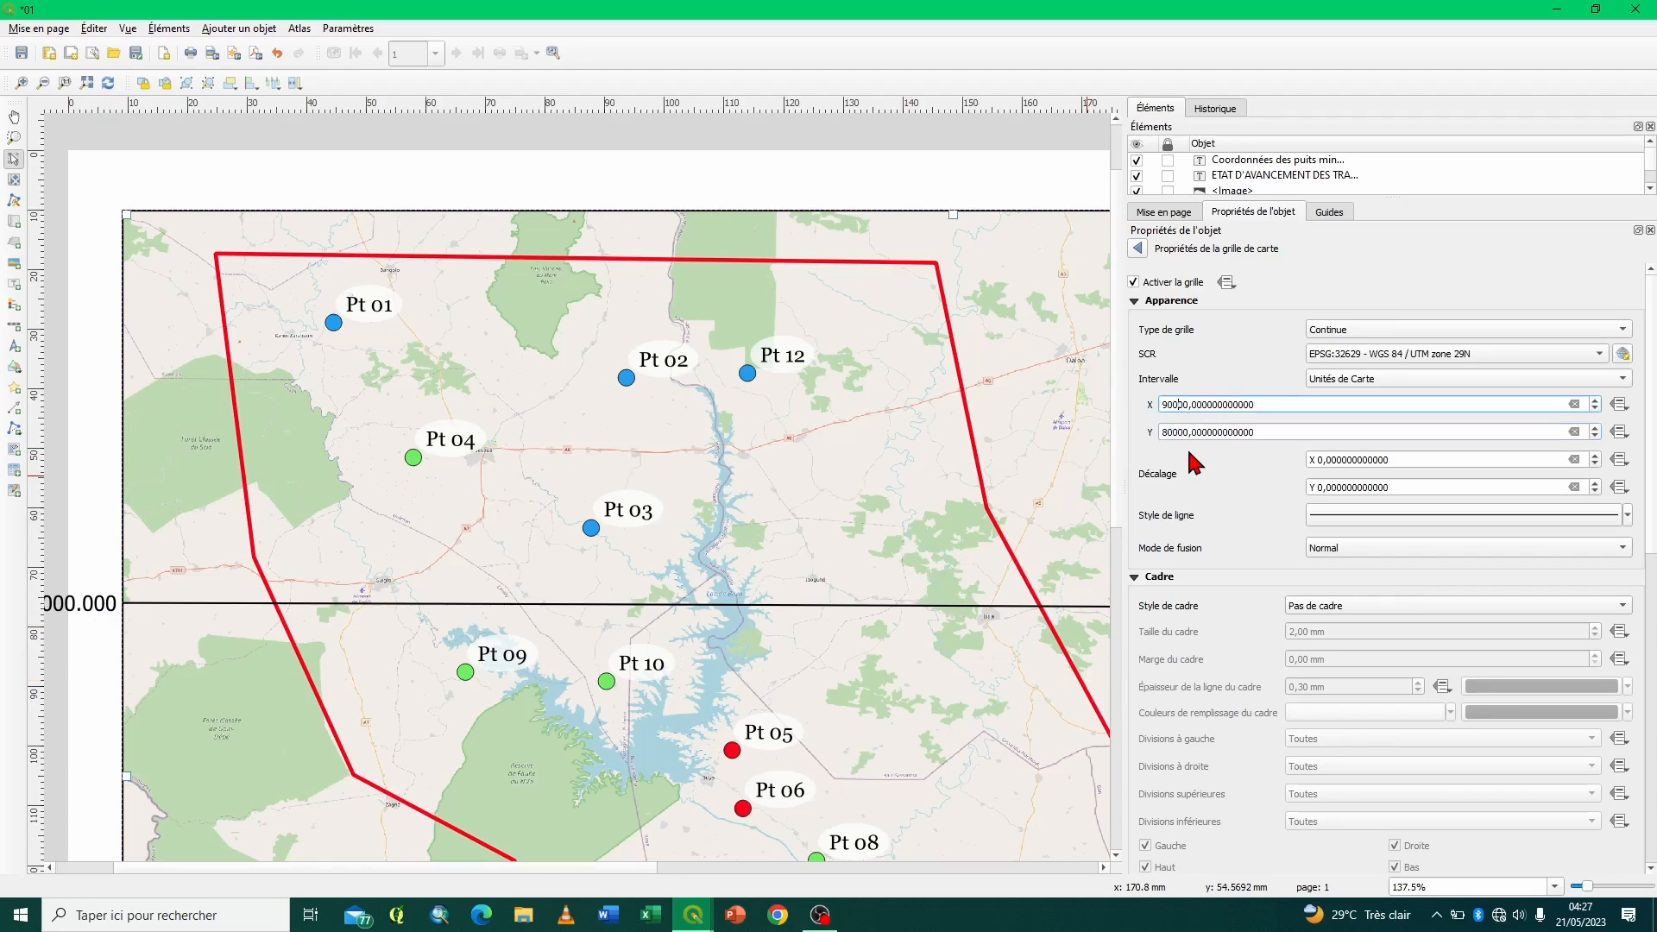
key(Return)
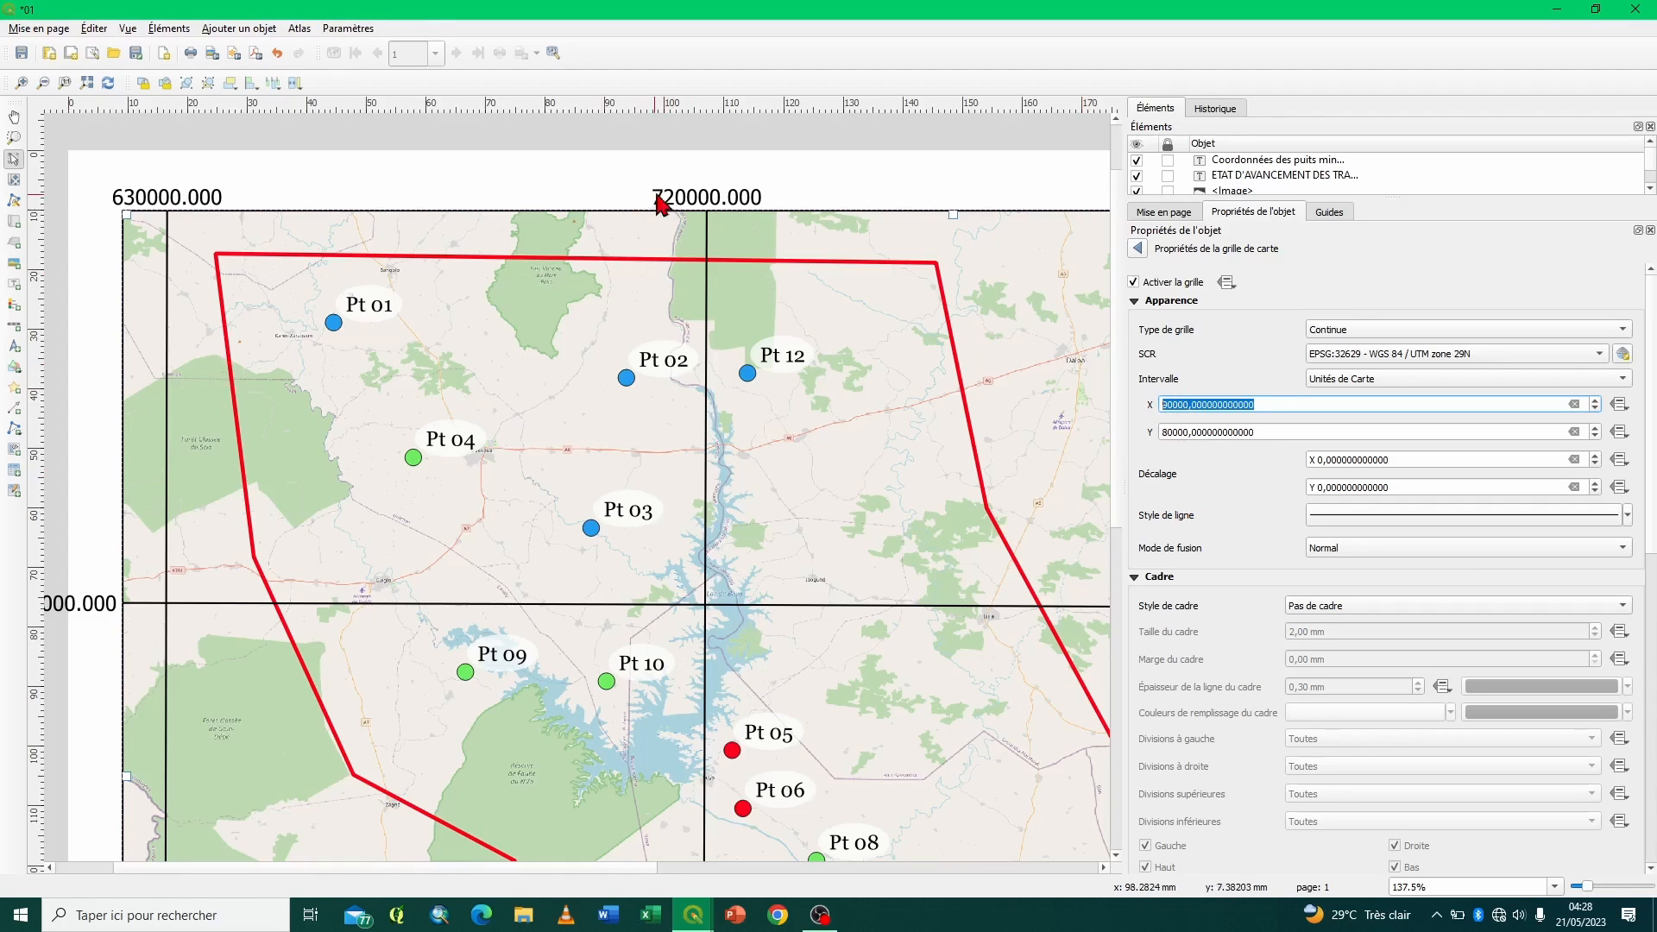
- Turn the Test grid's coordinate display off and back on
scroll(1203, 641, down, 8)
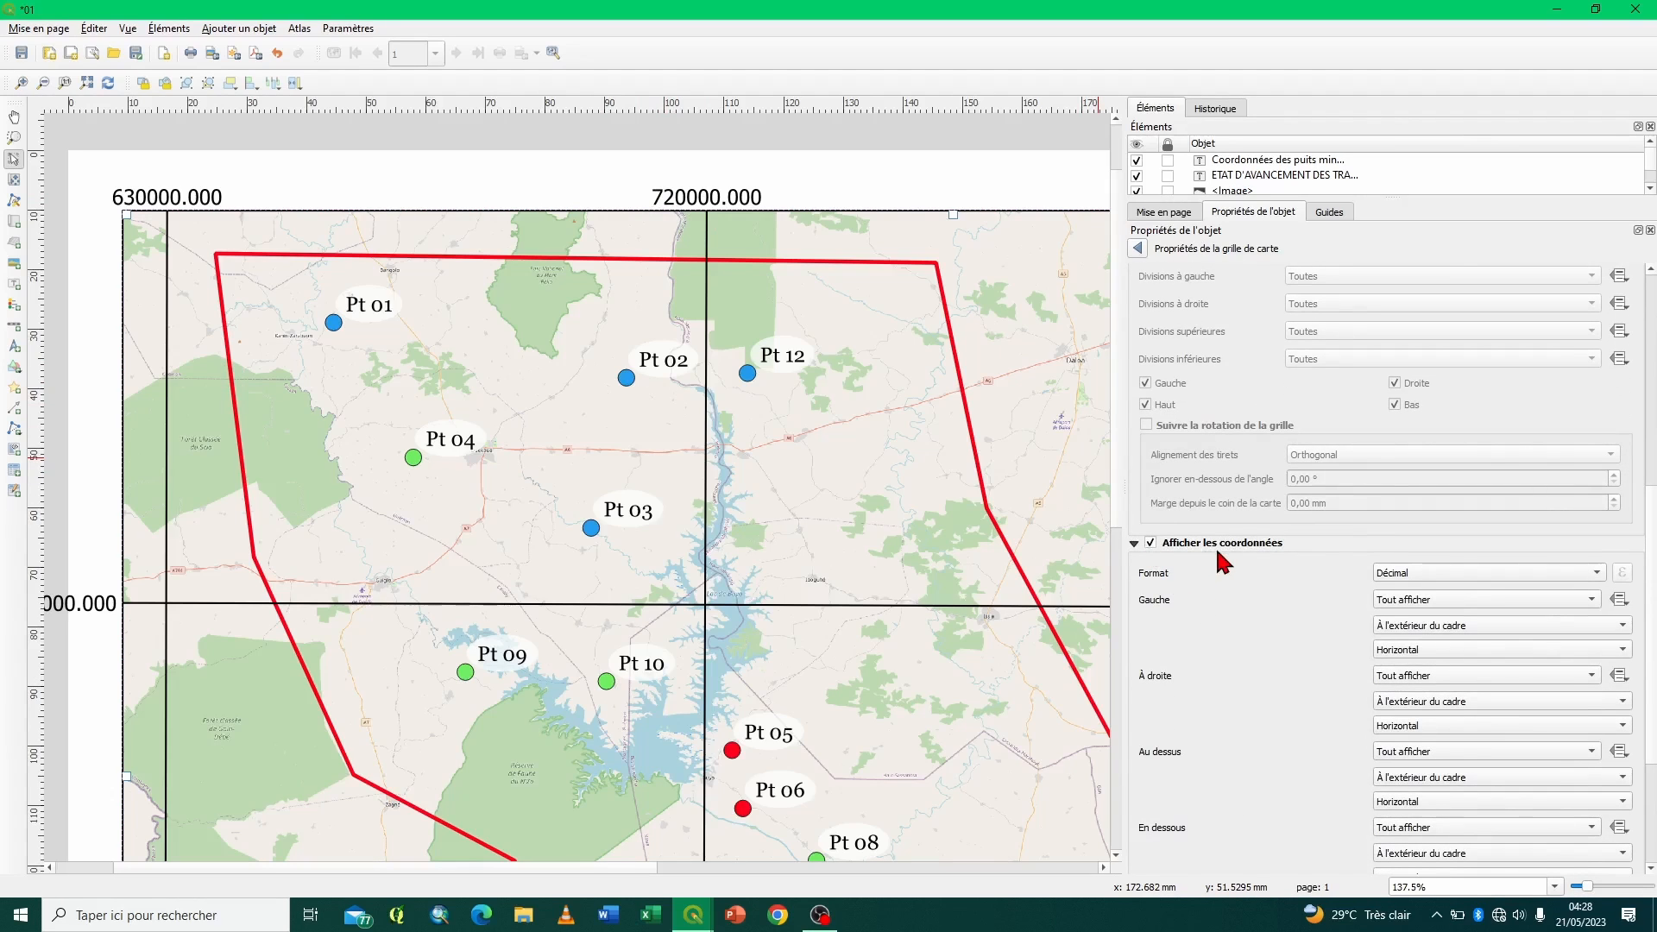
click(1151, 543)
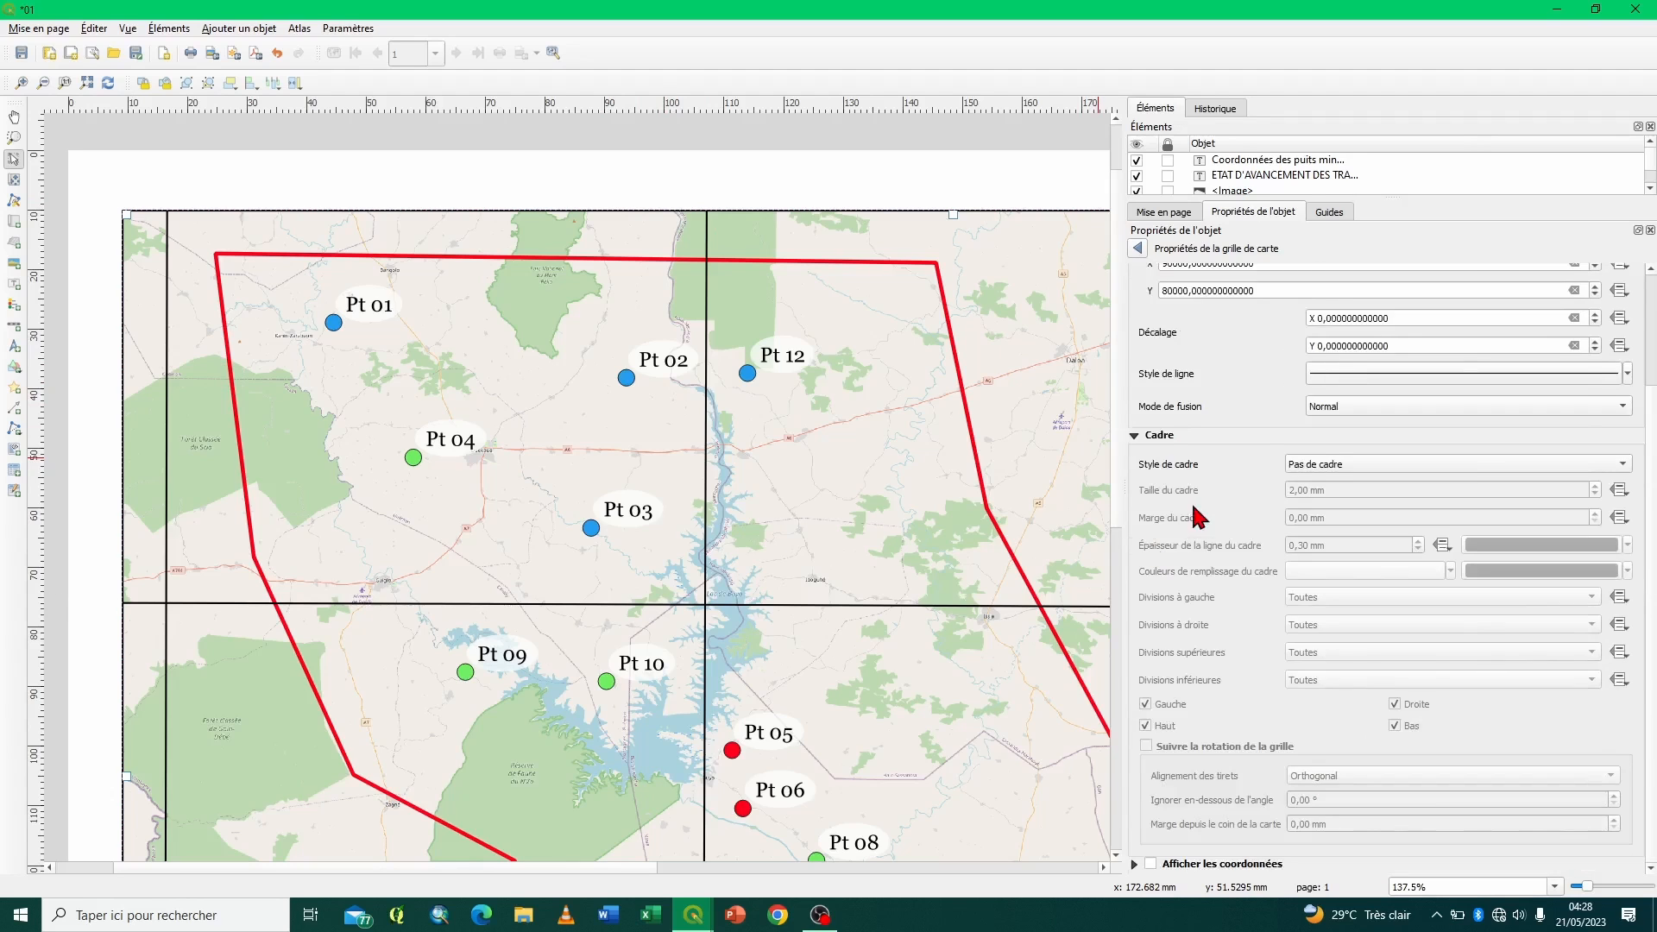
scroll(1156, 549, up, 3)
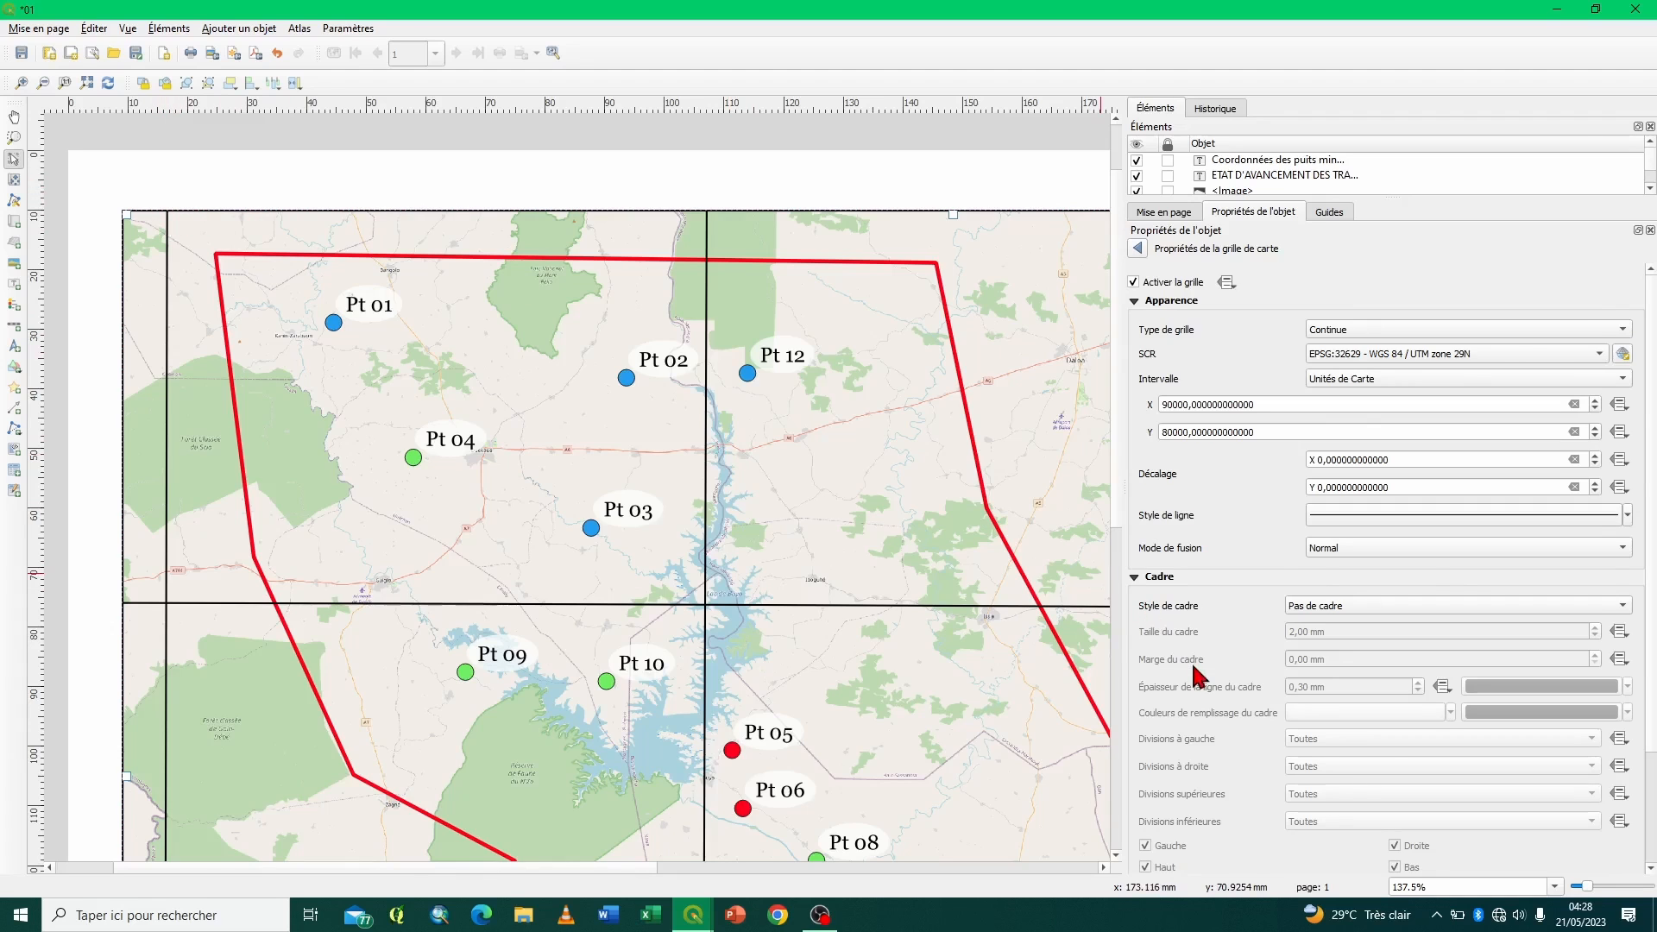
scroll(1190, 667, down, 3)
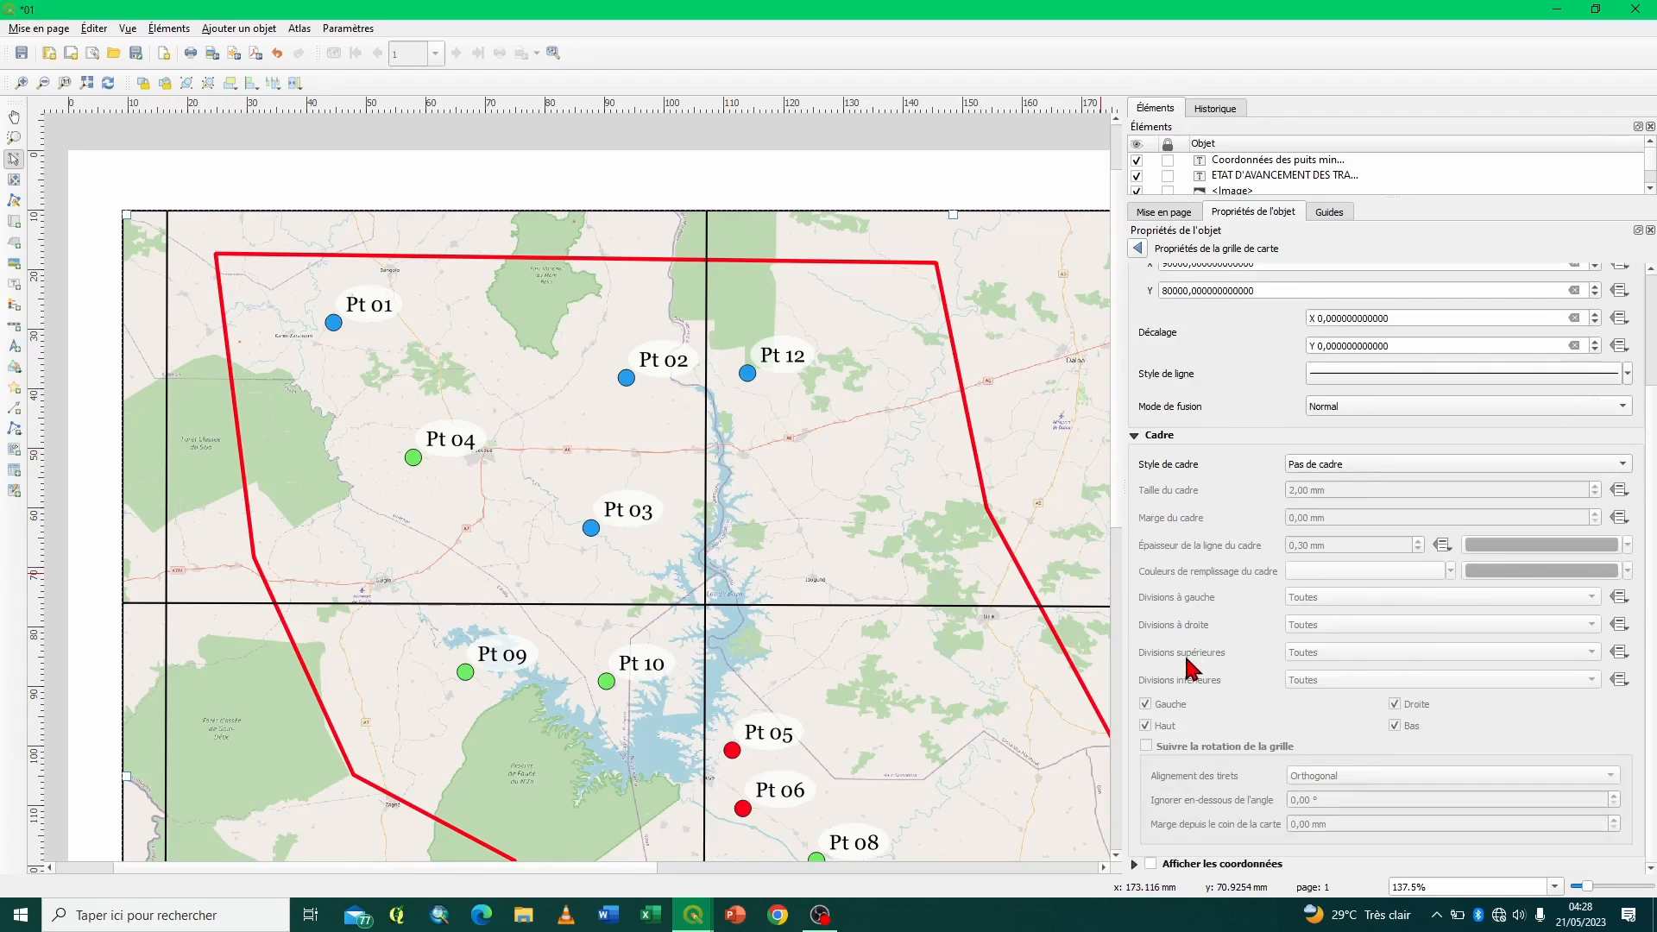
click(1151, 865)
scroll(1211, 436, up, 10)
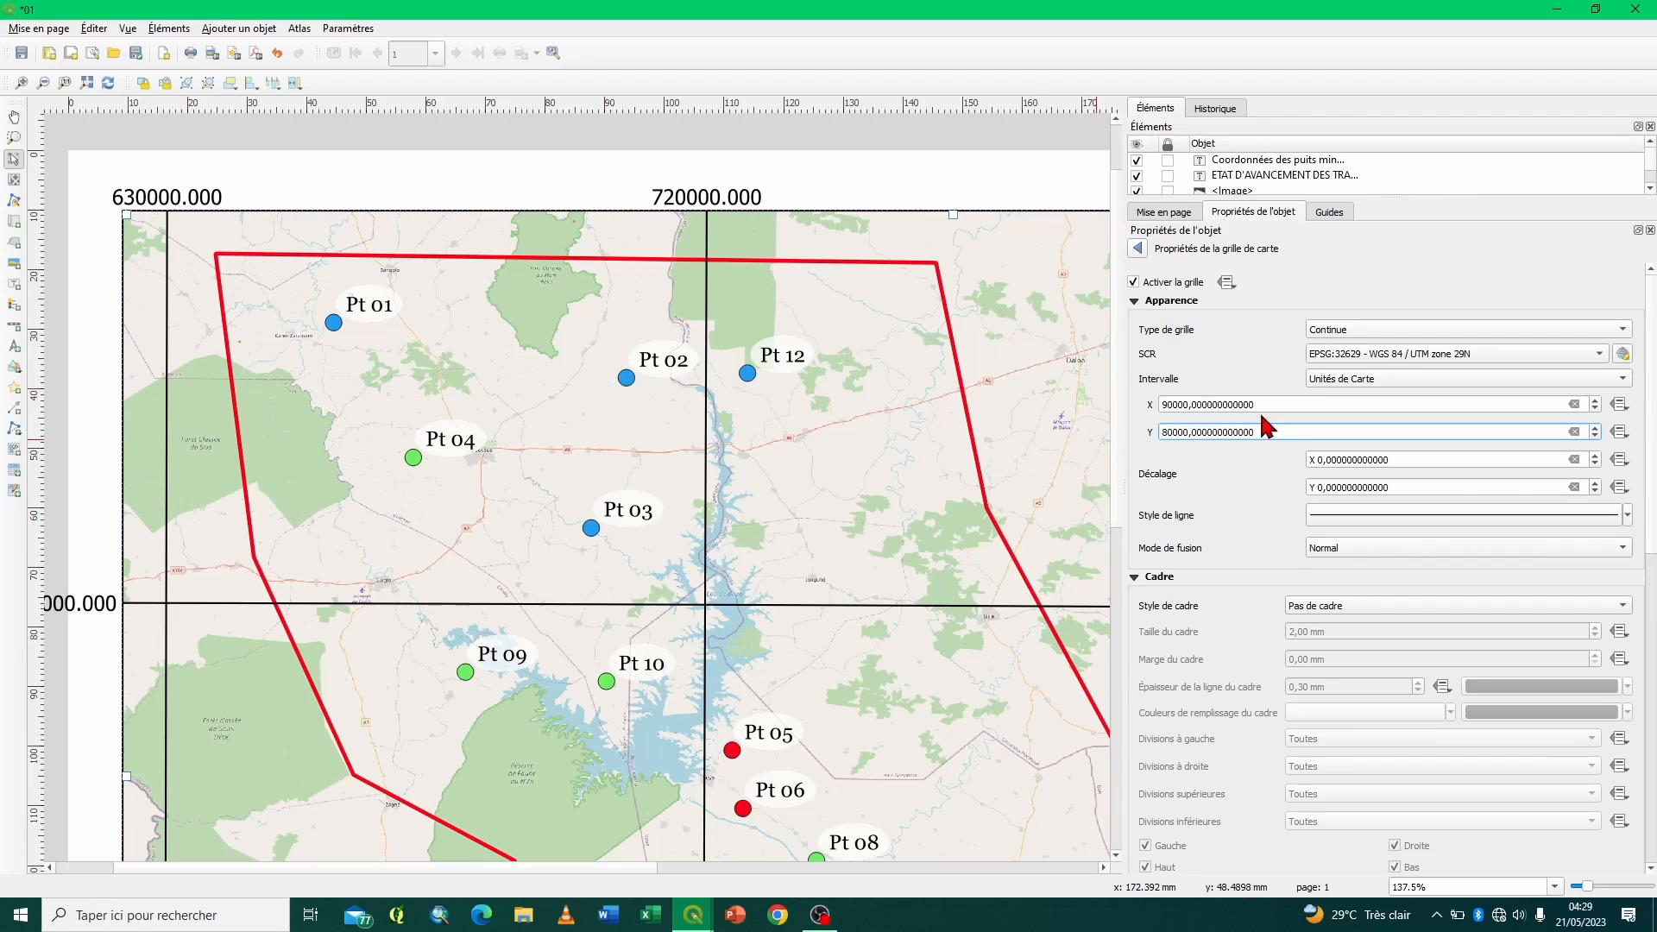
- Try X intervals of 90000,5 and 90000,1 for the Test grid, settling on 90000,3
click(1193, 403)
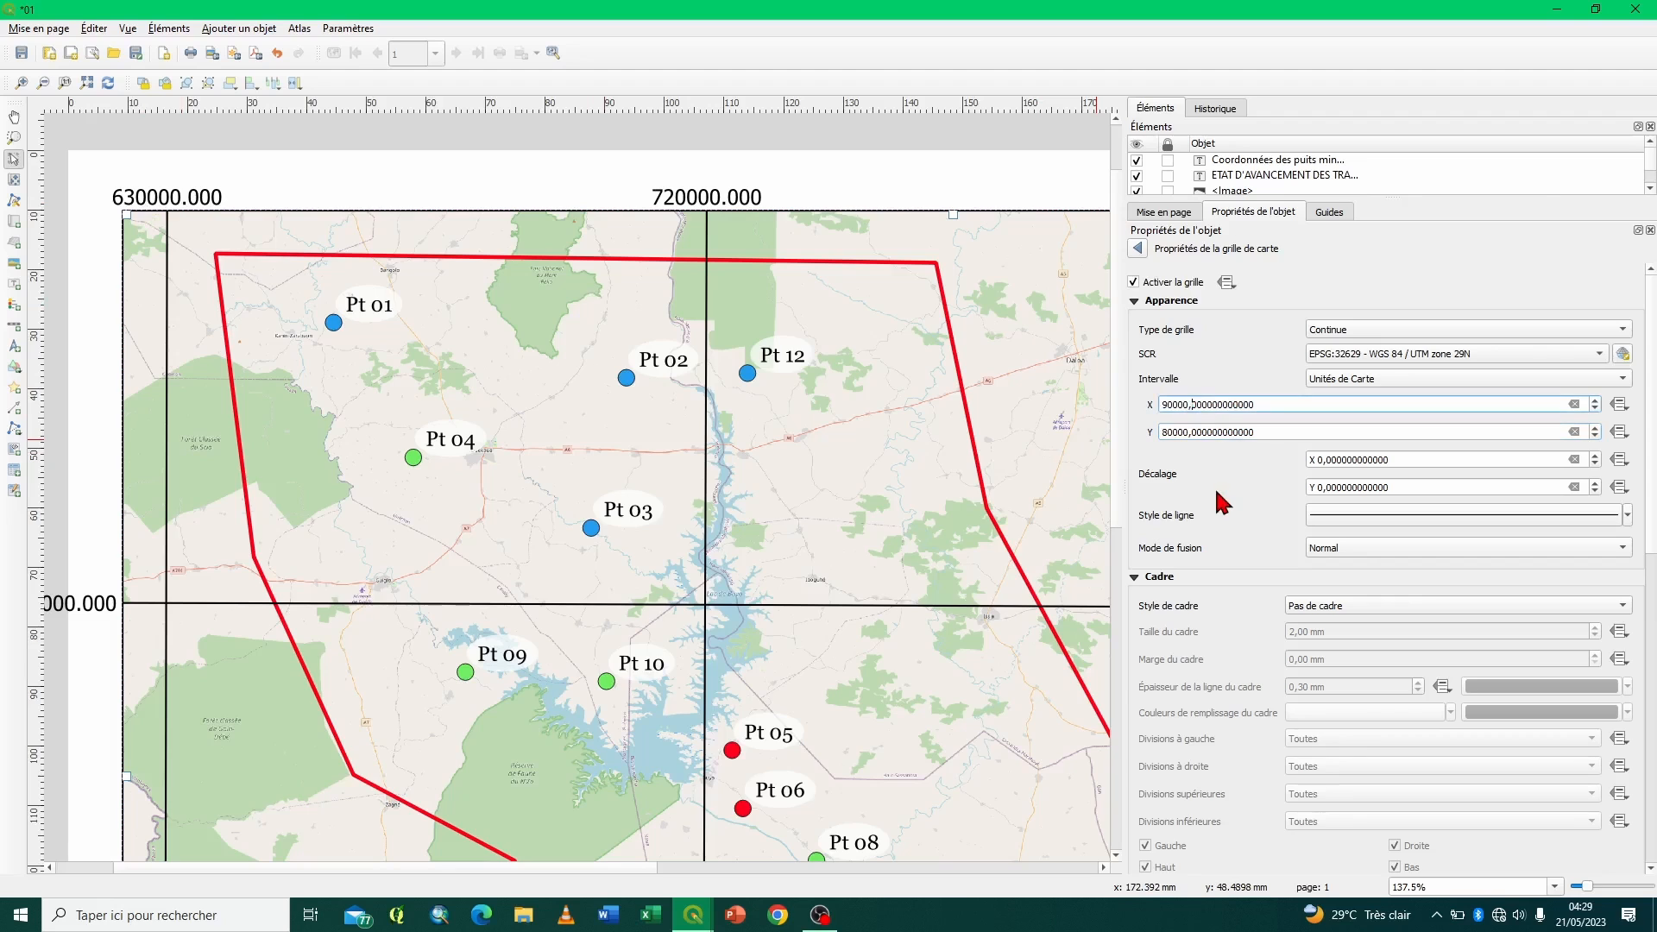
text(3)
key(Return)
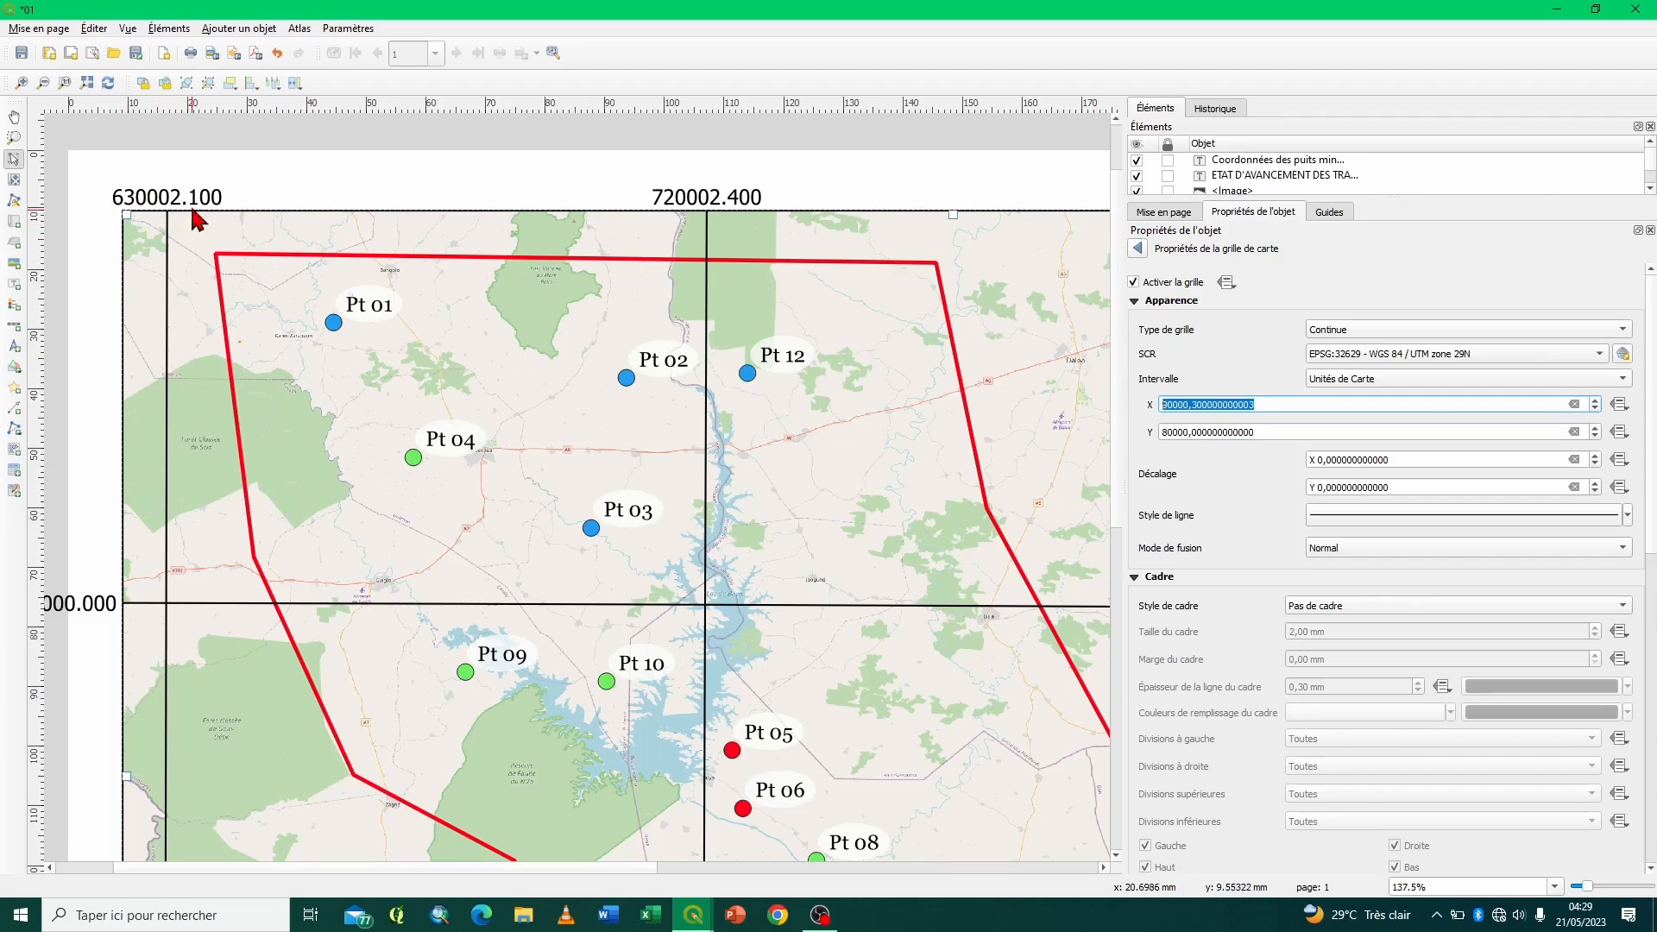
click(1197, 405)
key(Return)
click(1194, 405)
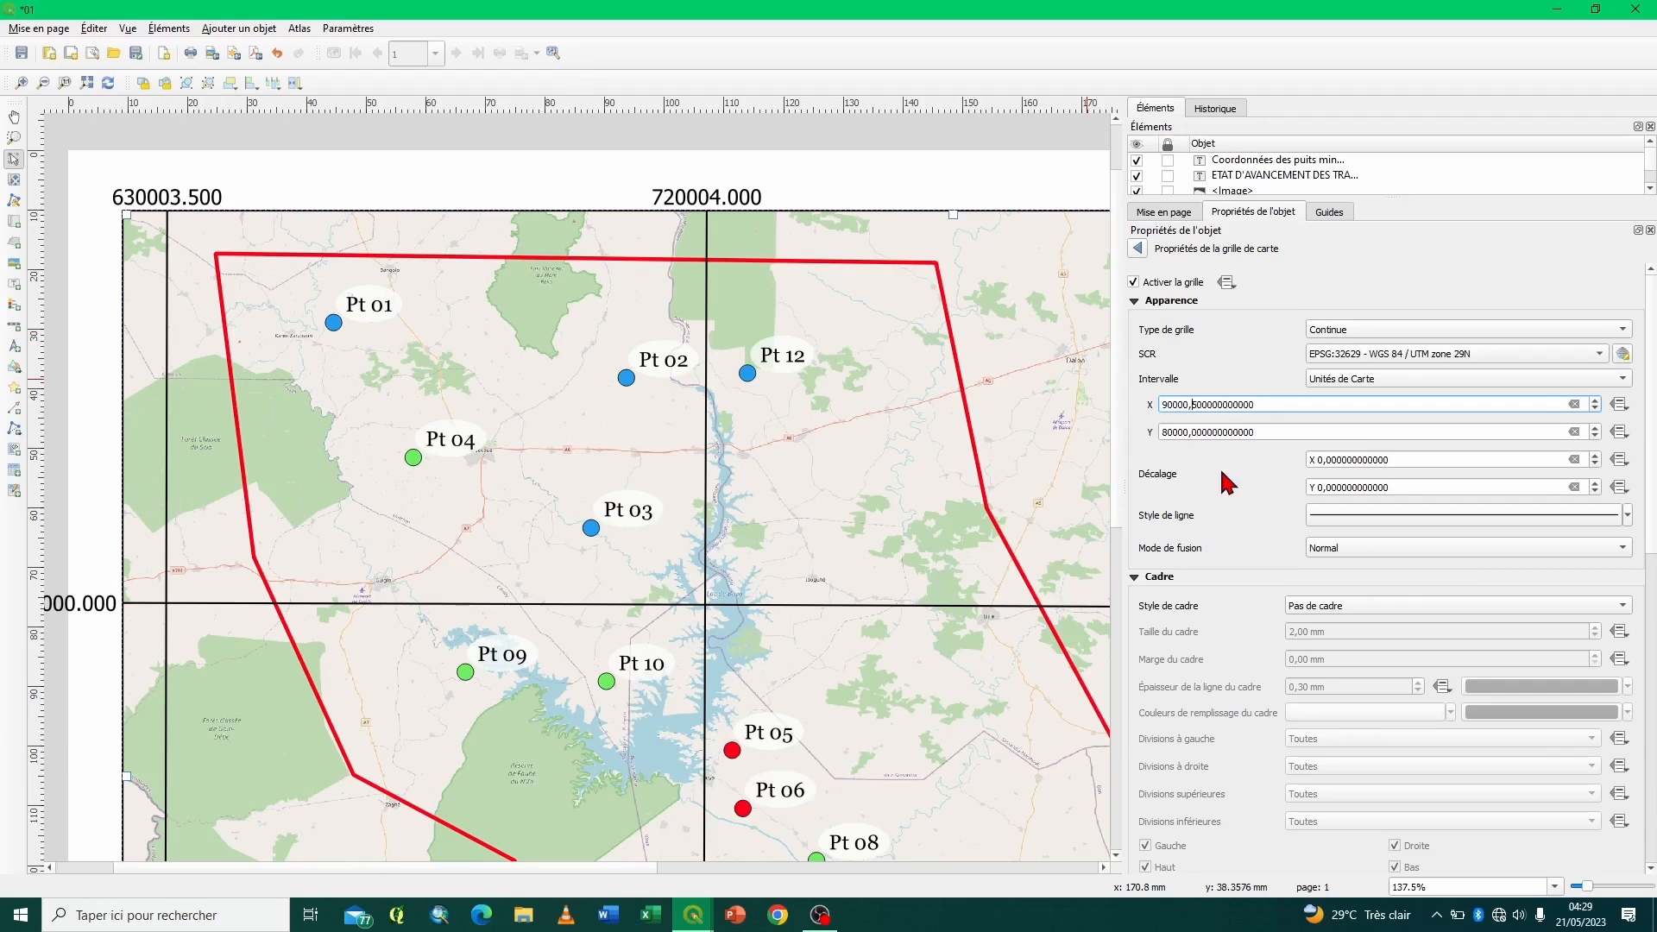
key(Return)
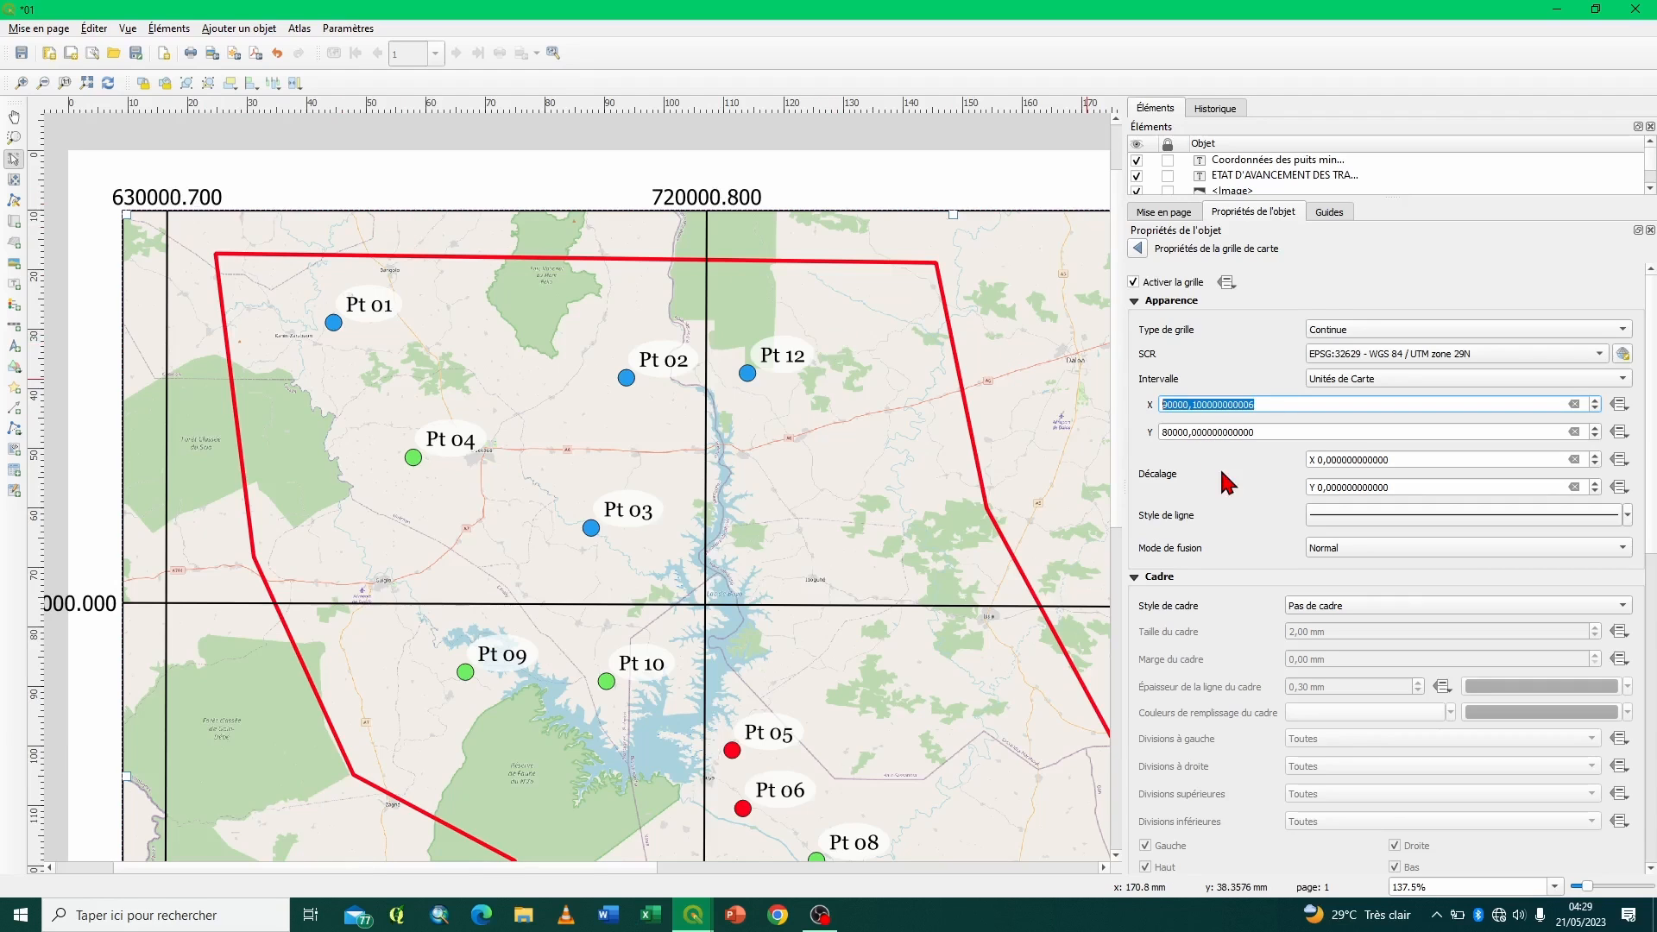
click(1195, 405)
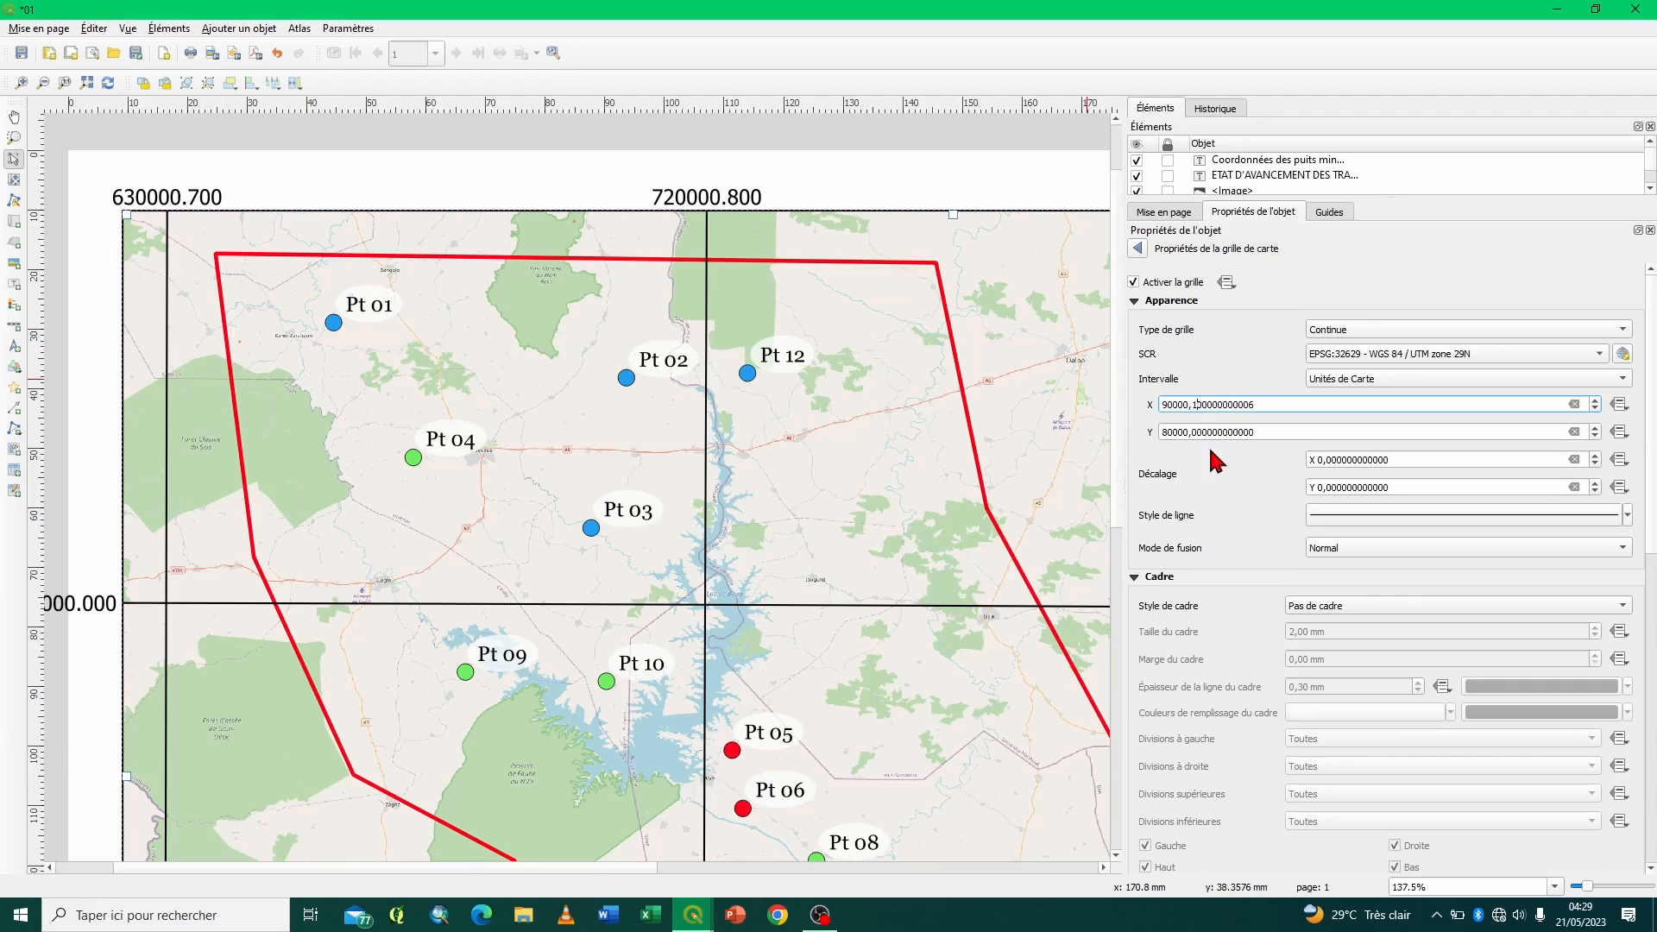
key(Return)
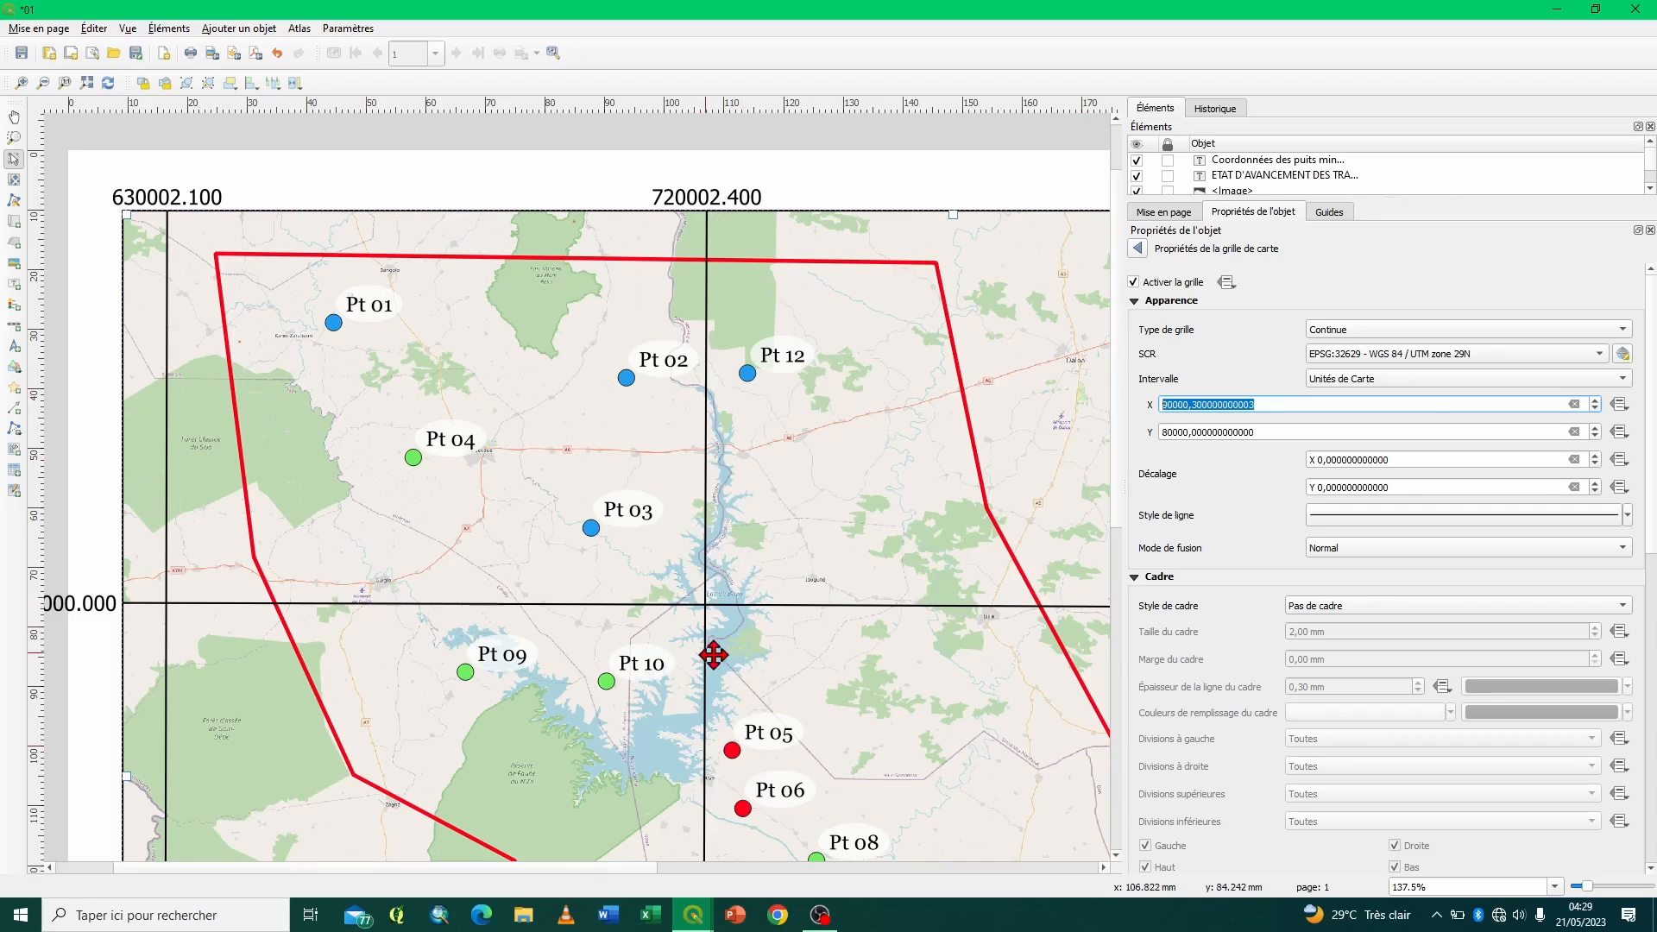
- Change the colour of the grid's simple line to medium grey after trying a very light grey
scroll(1222, 545, down, 1)
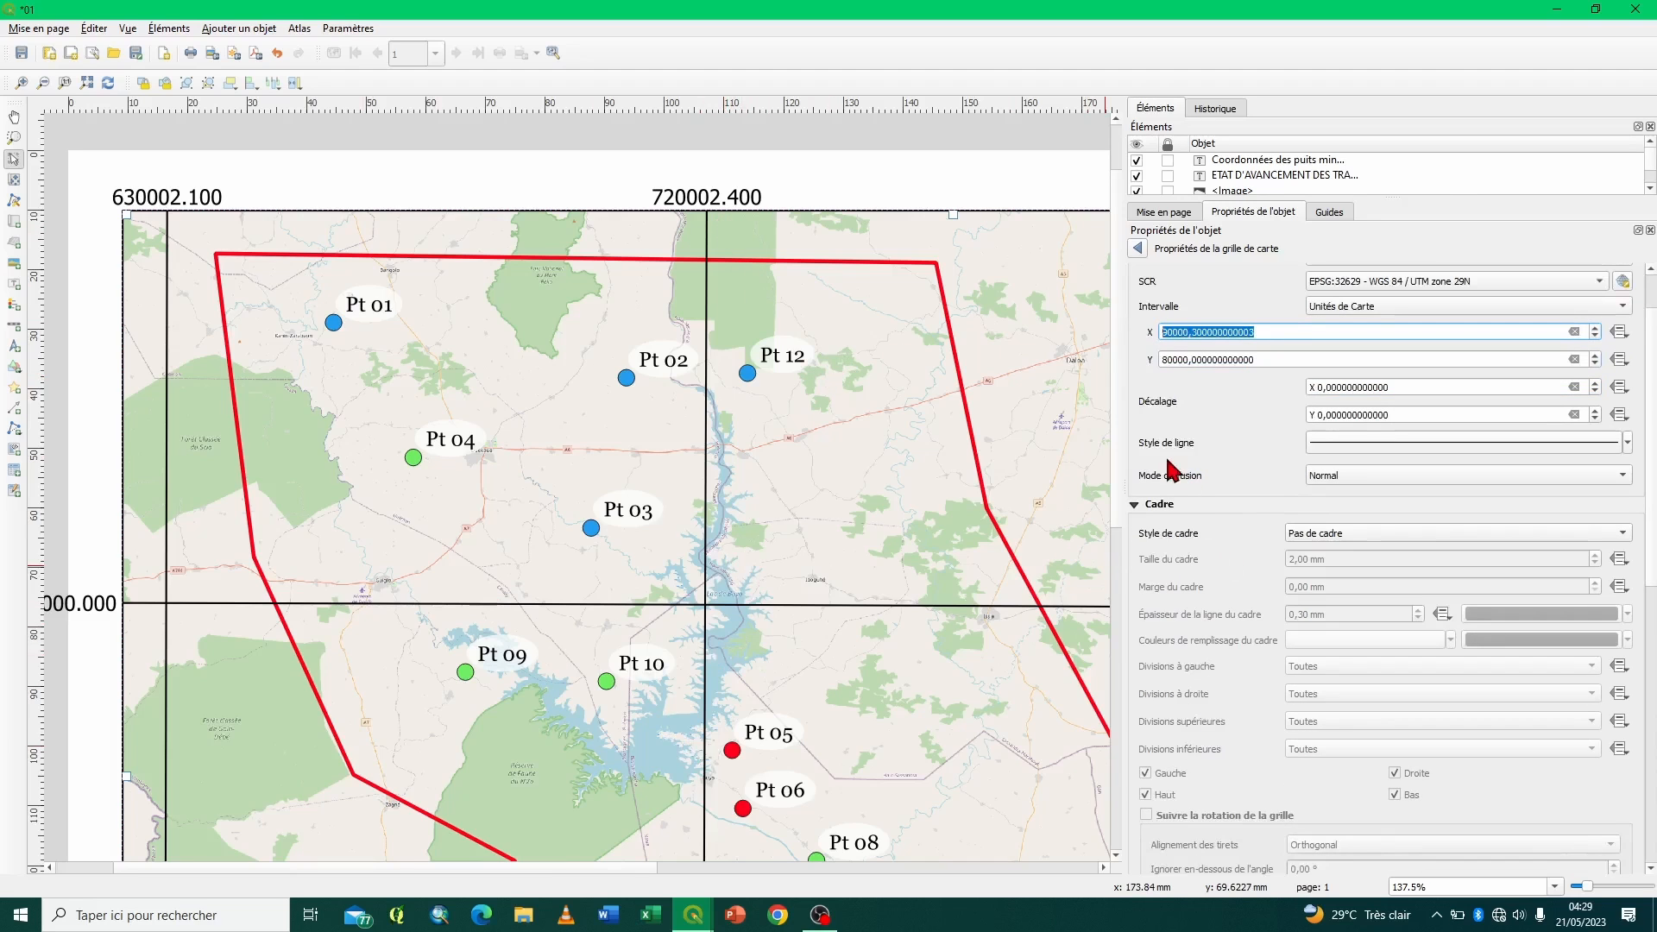
click(1332, 447)
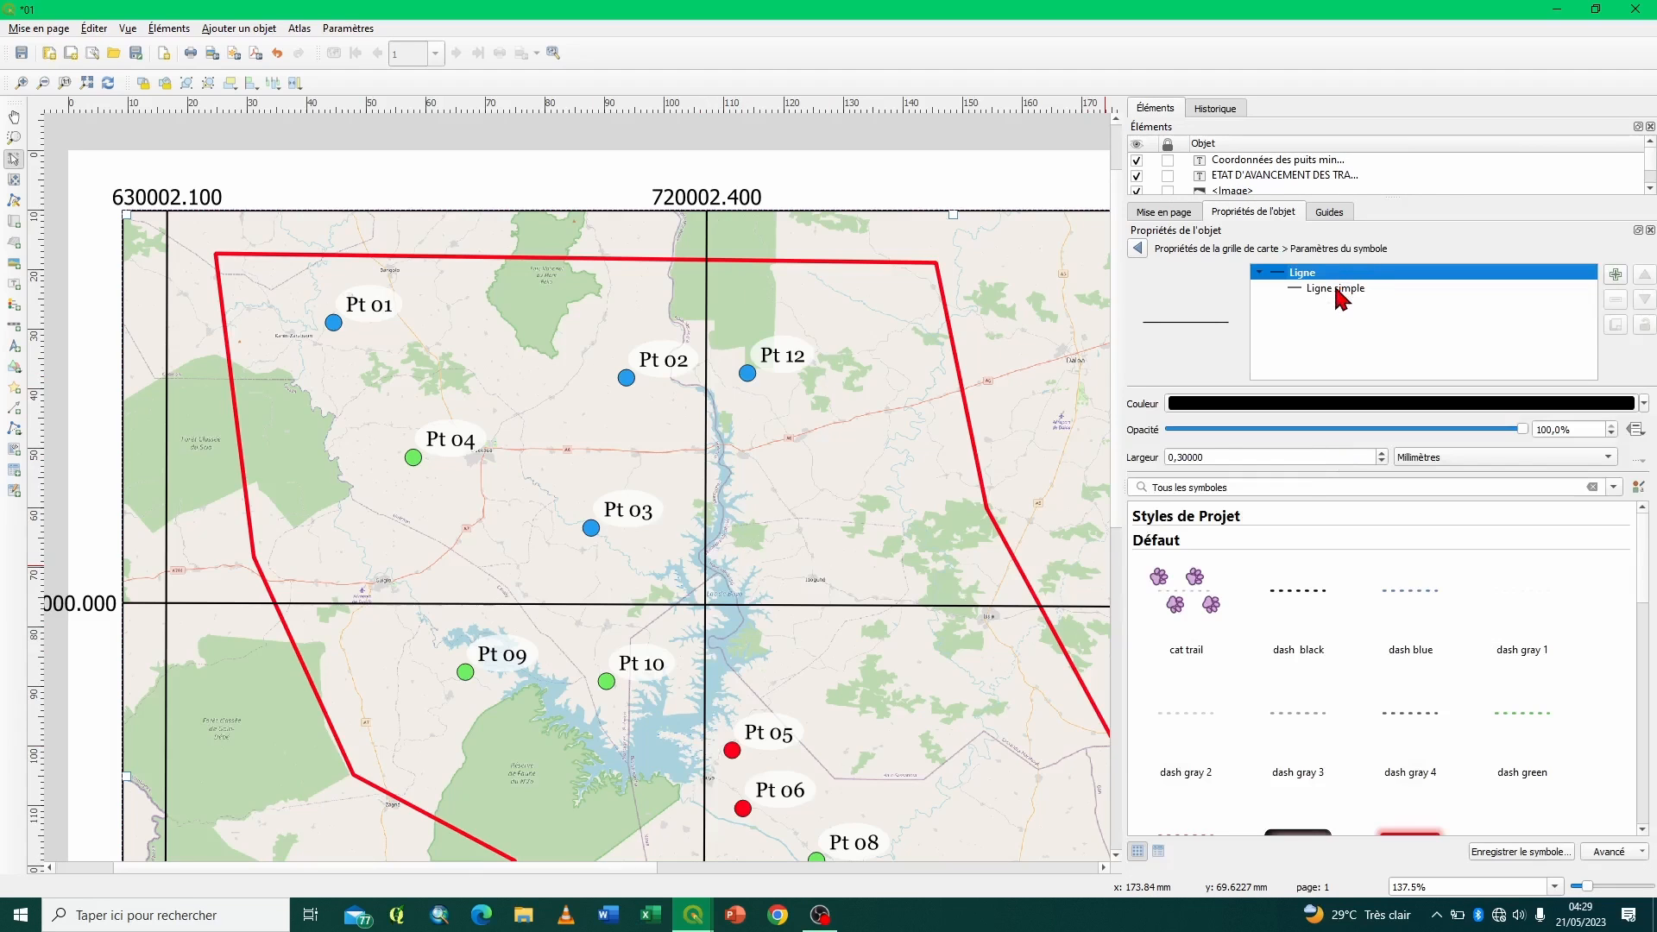
click(1339, 289)
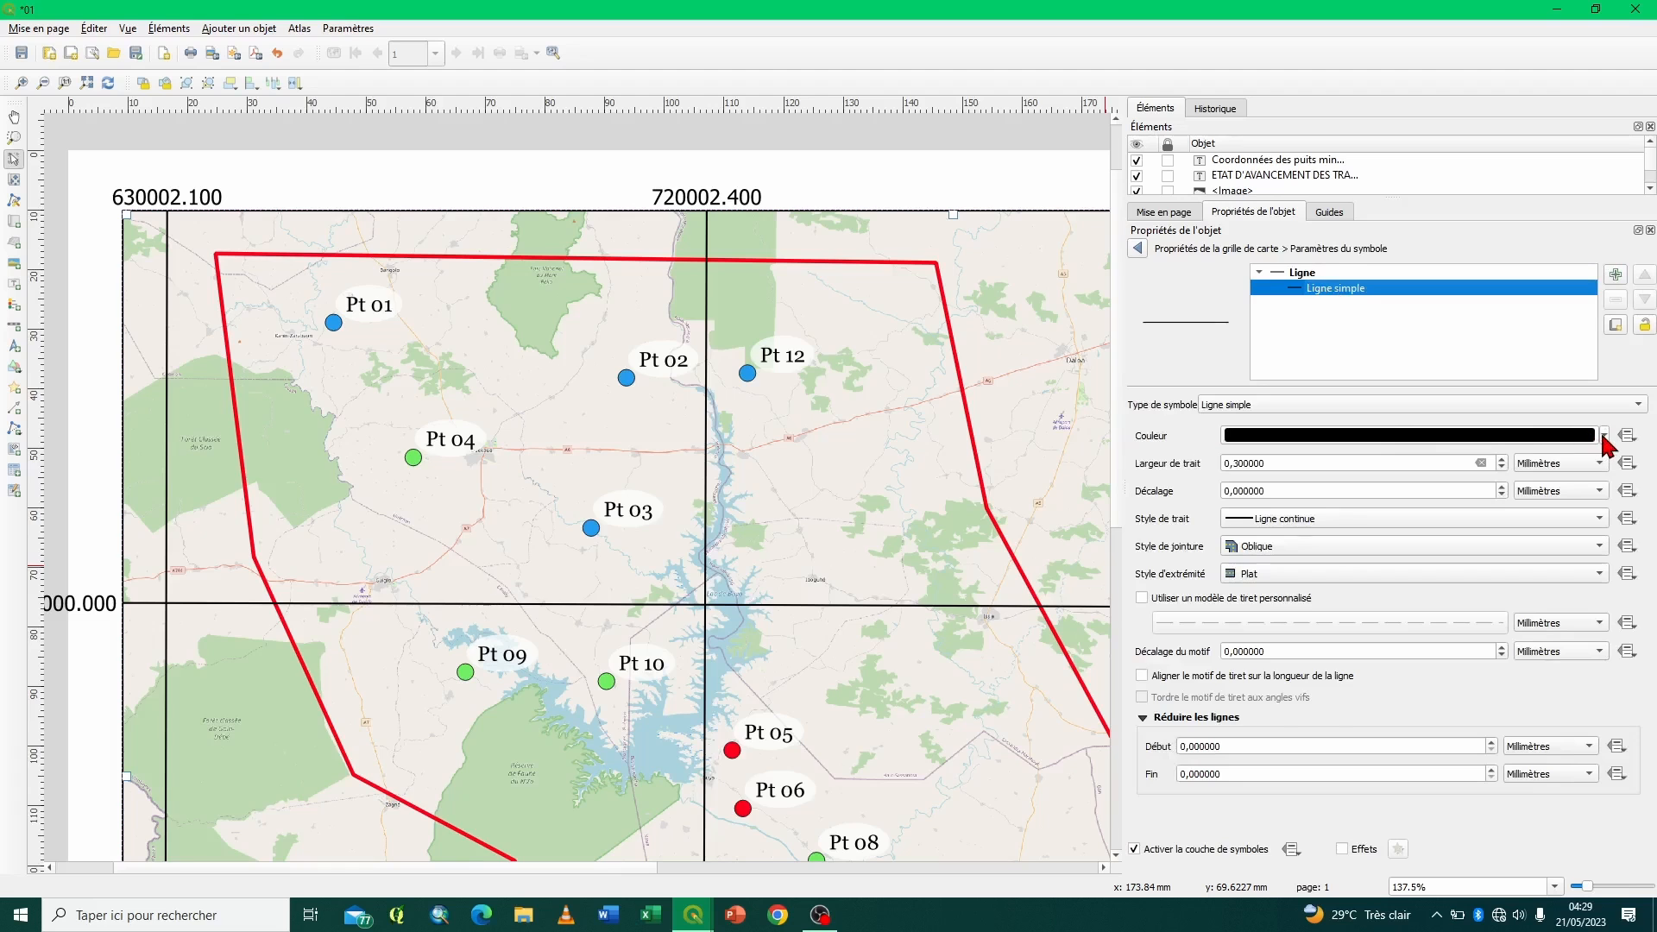
click(1602, 436)
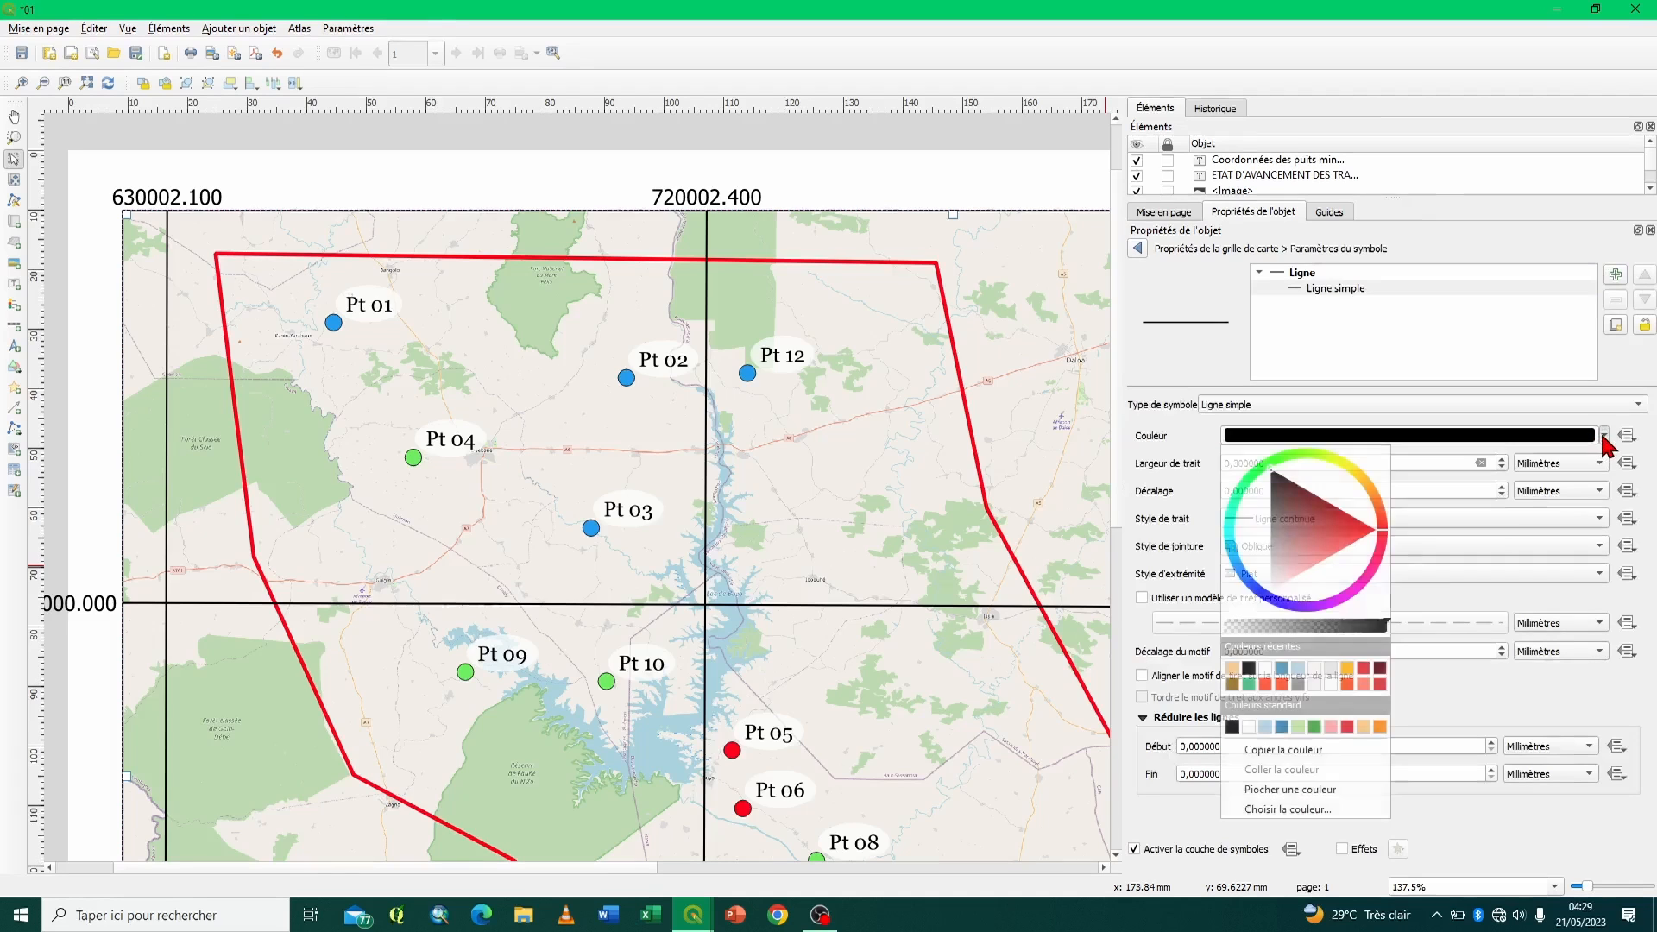
click(1332, 668)
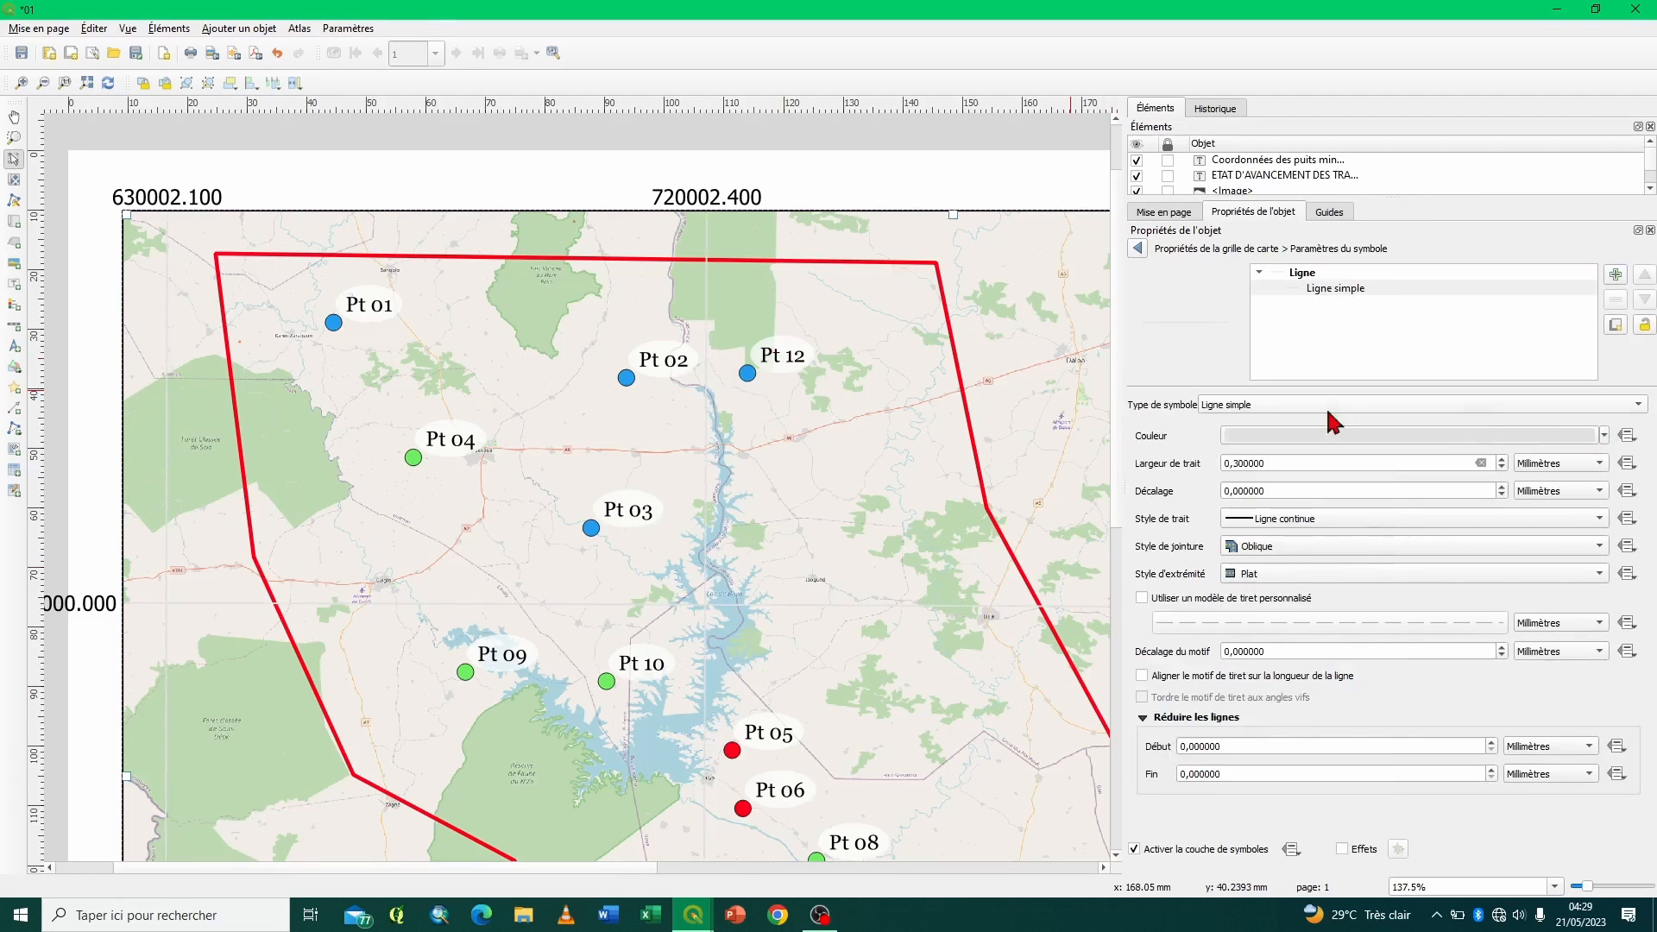
click(1604, 436)
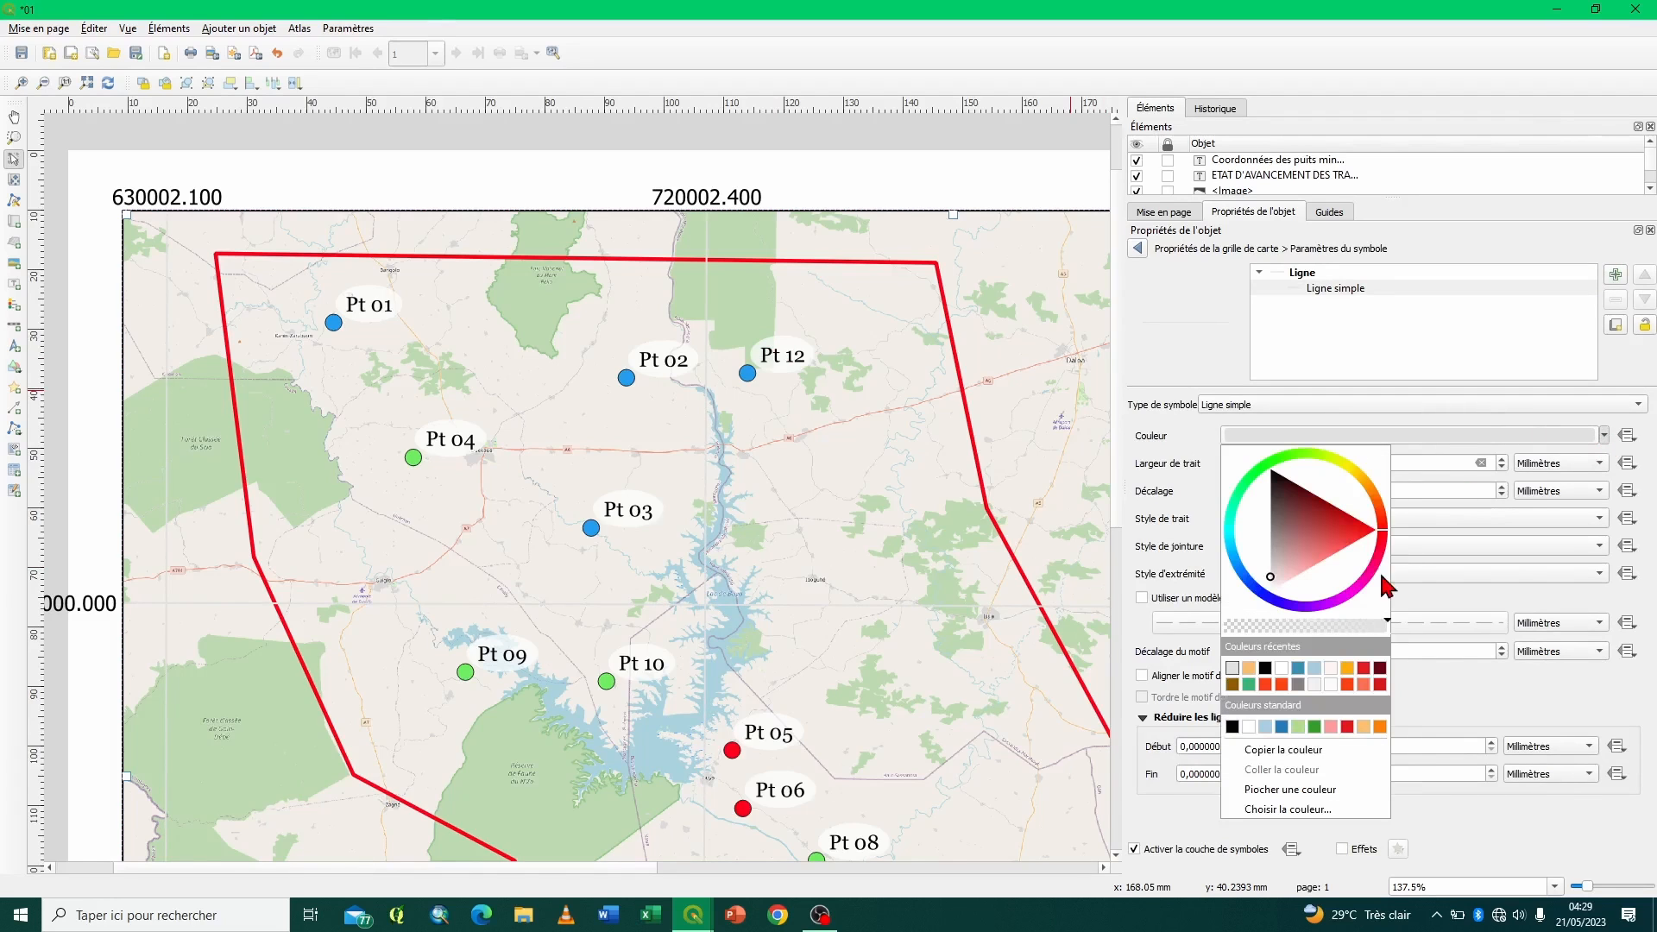
click(1298, 684)
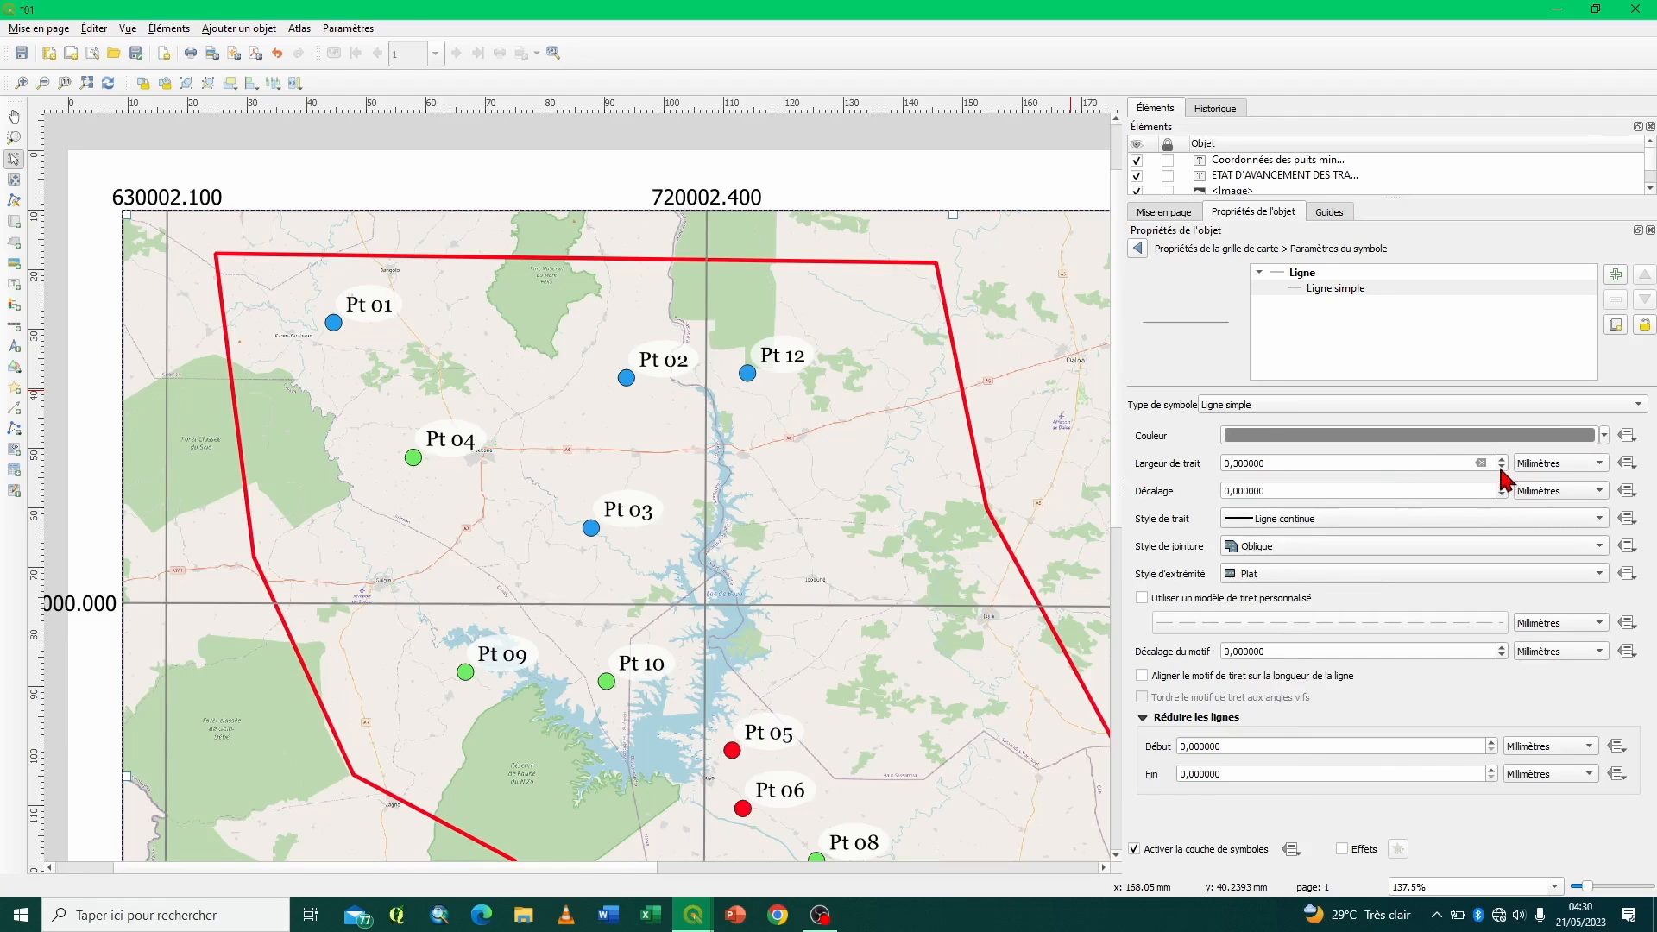
- Set the grid line's width to Minimale and its stroke style to Ligne en pointillé, and return to the grid properties
click(1502, 471)
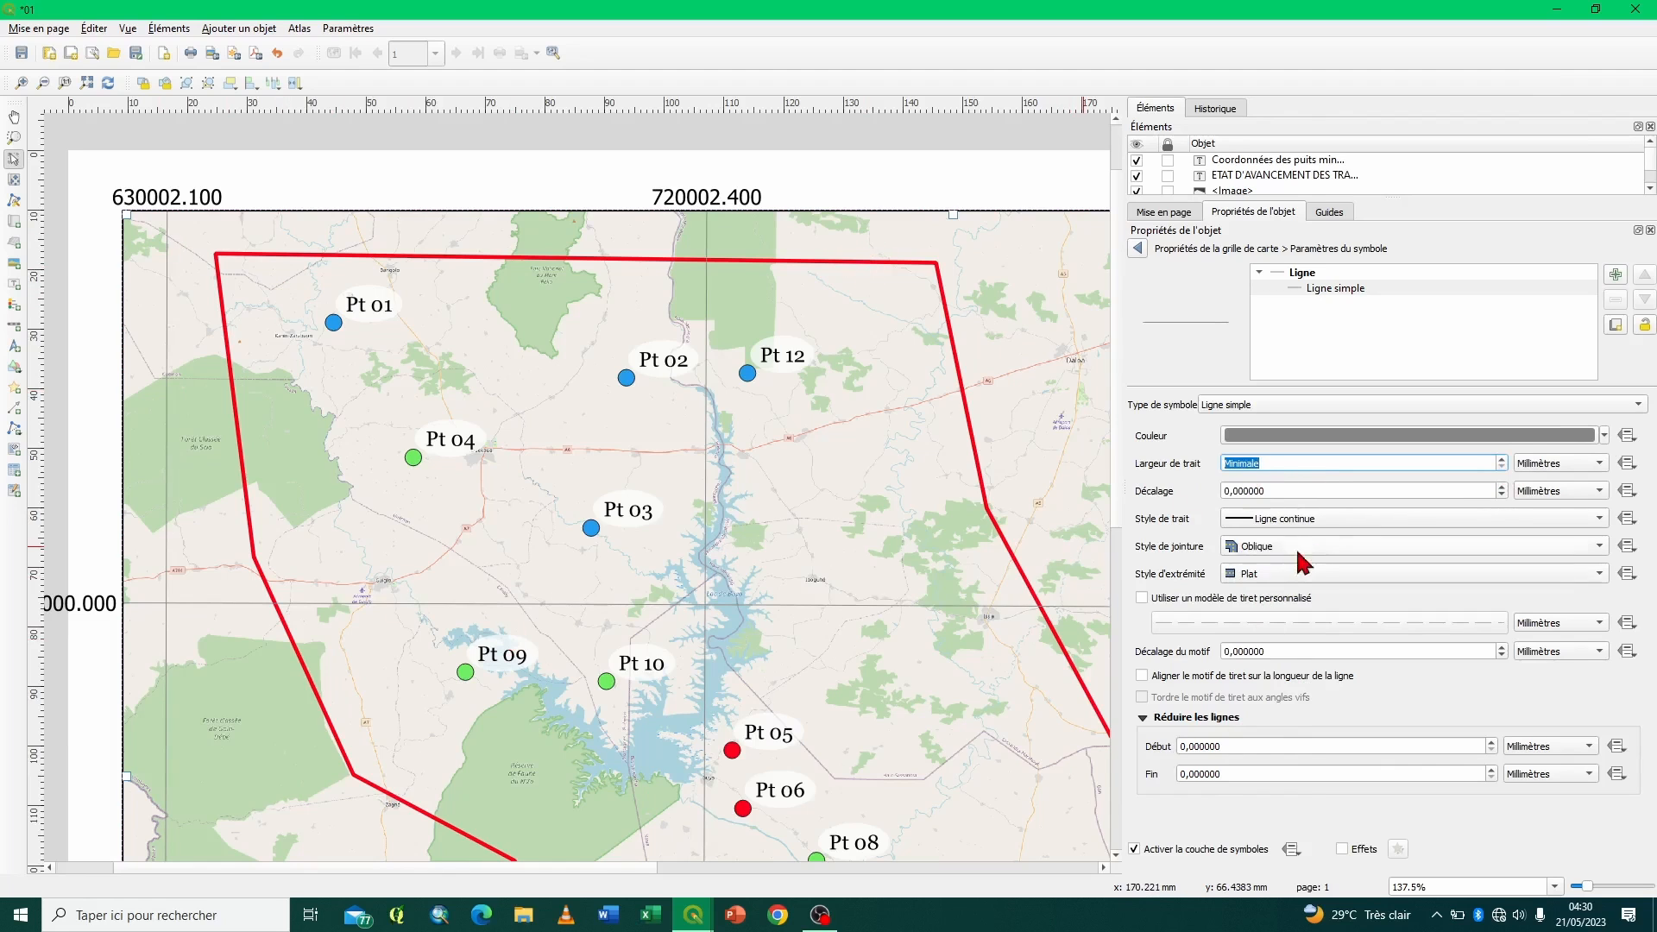
click(1308, 520)
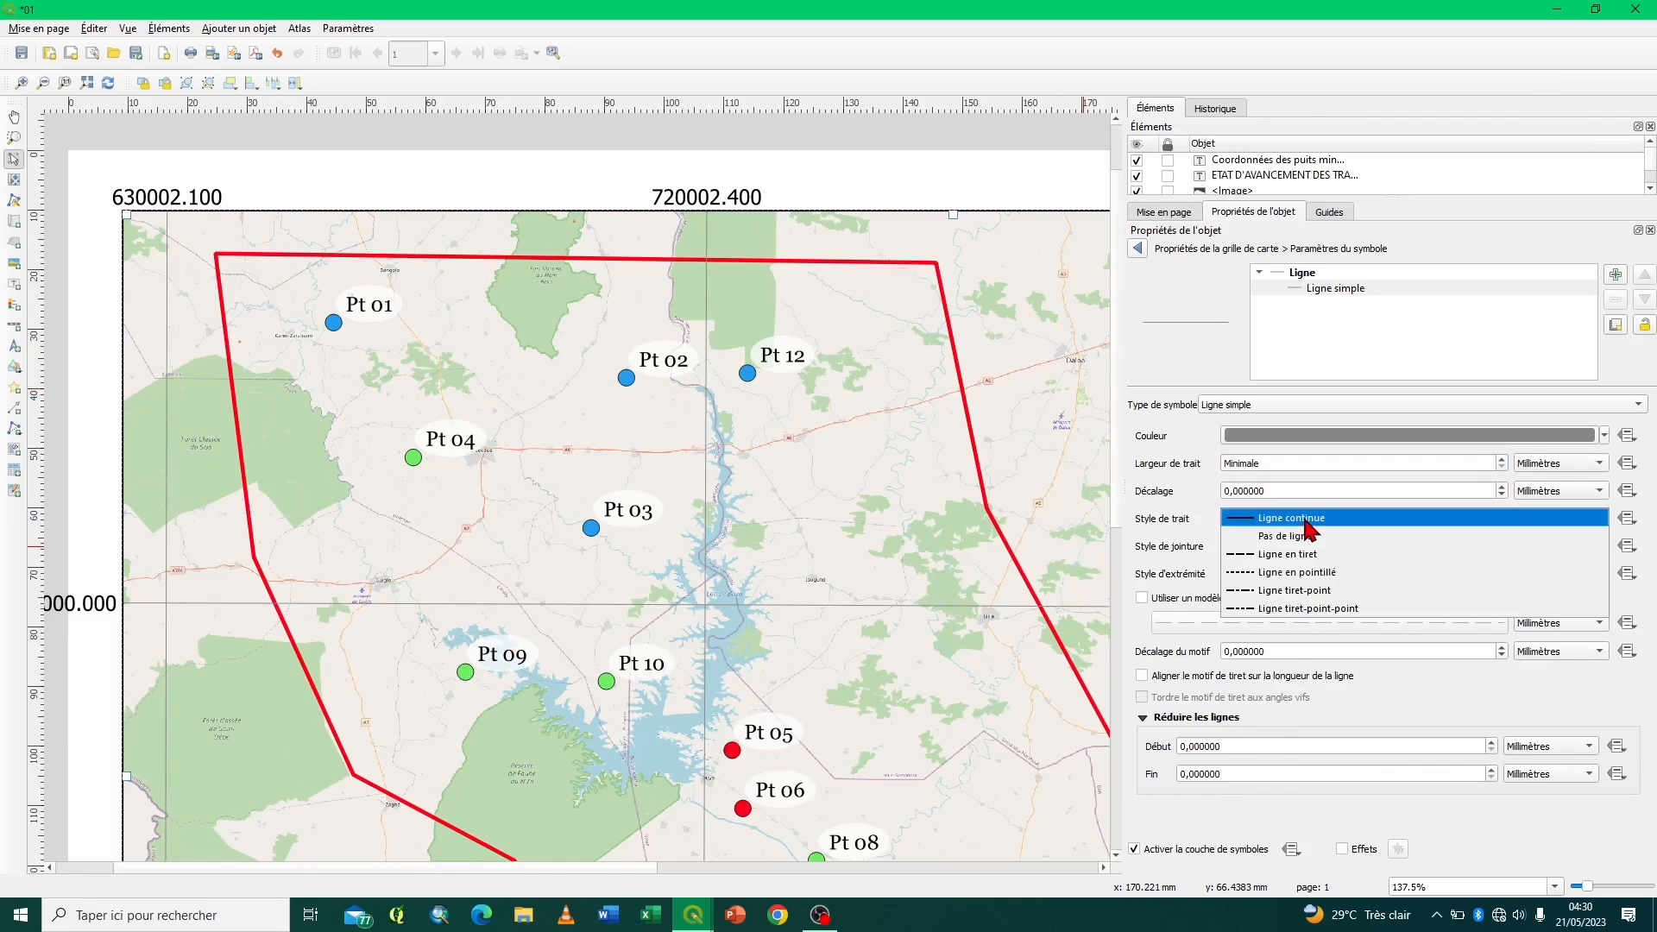
click(1269, 574)
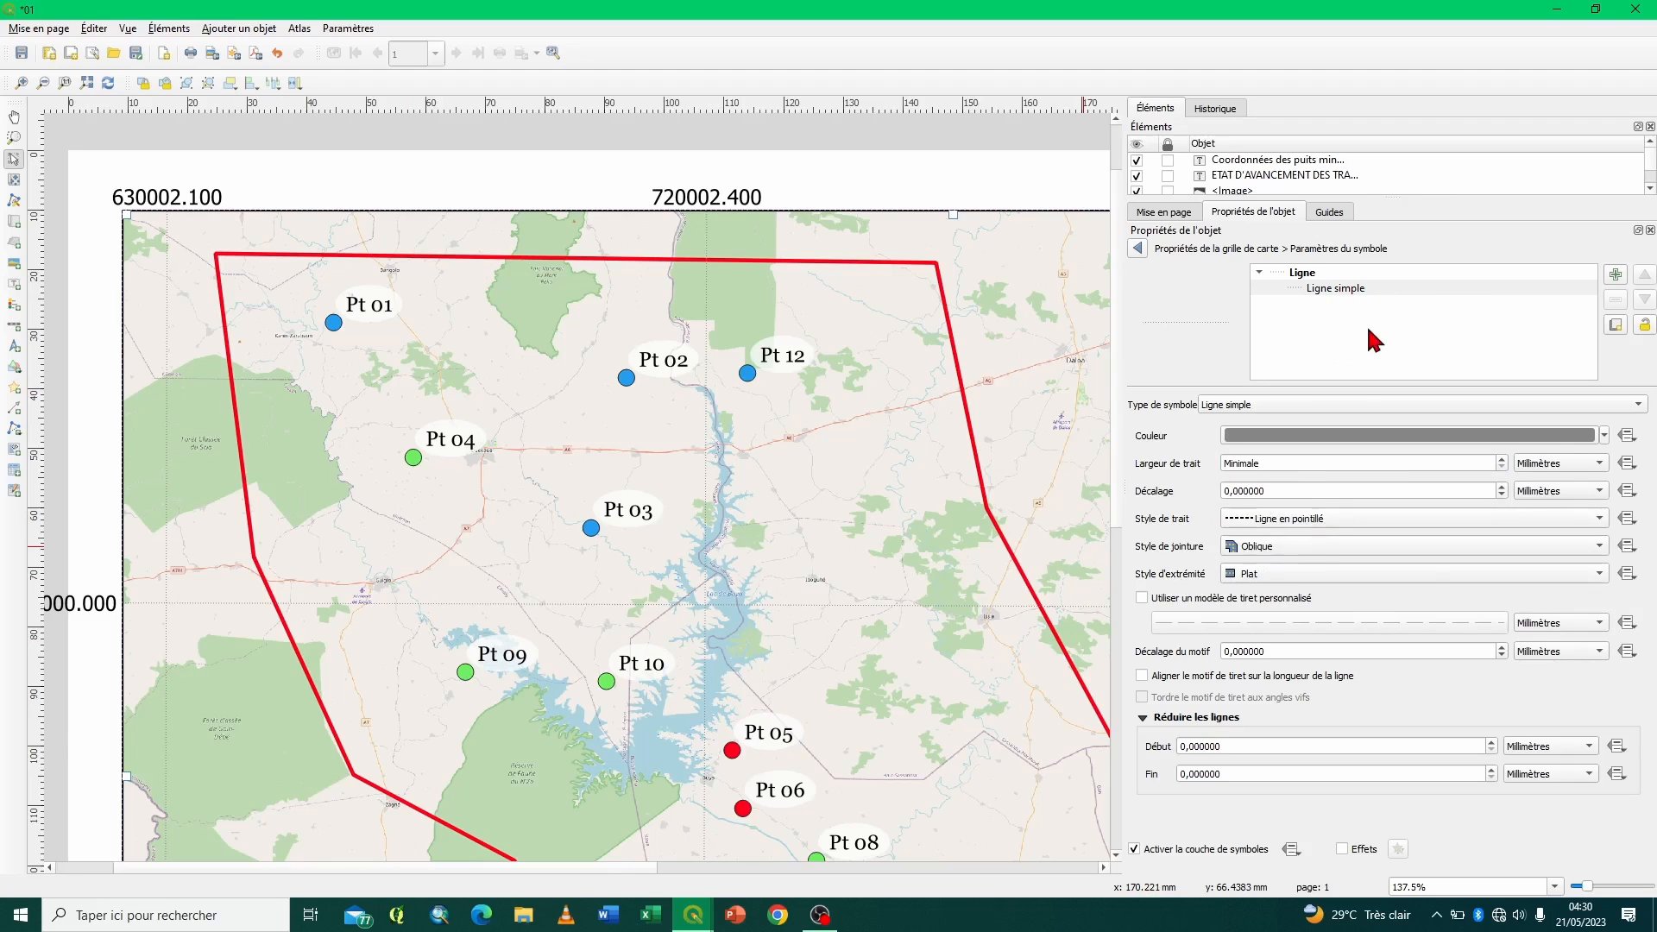
click(1139, 249)
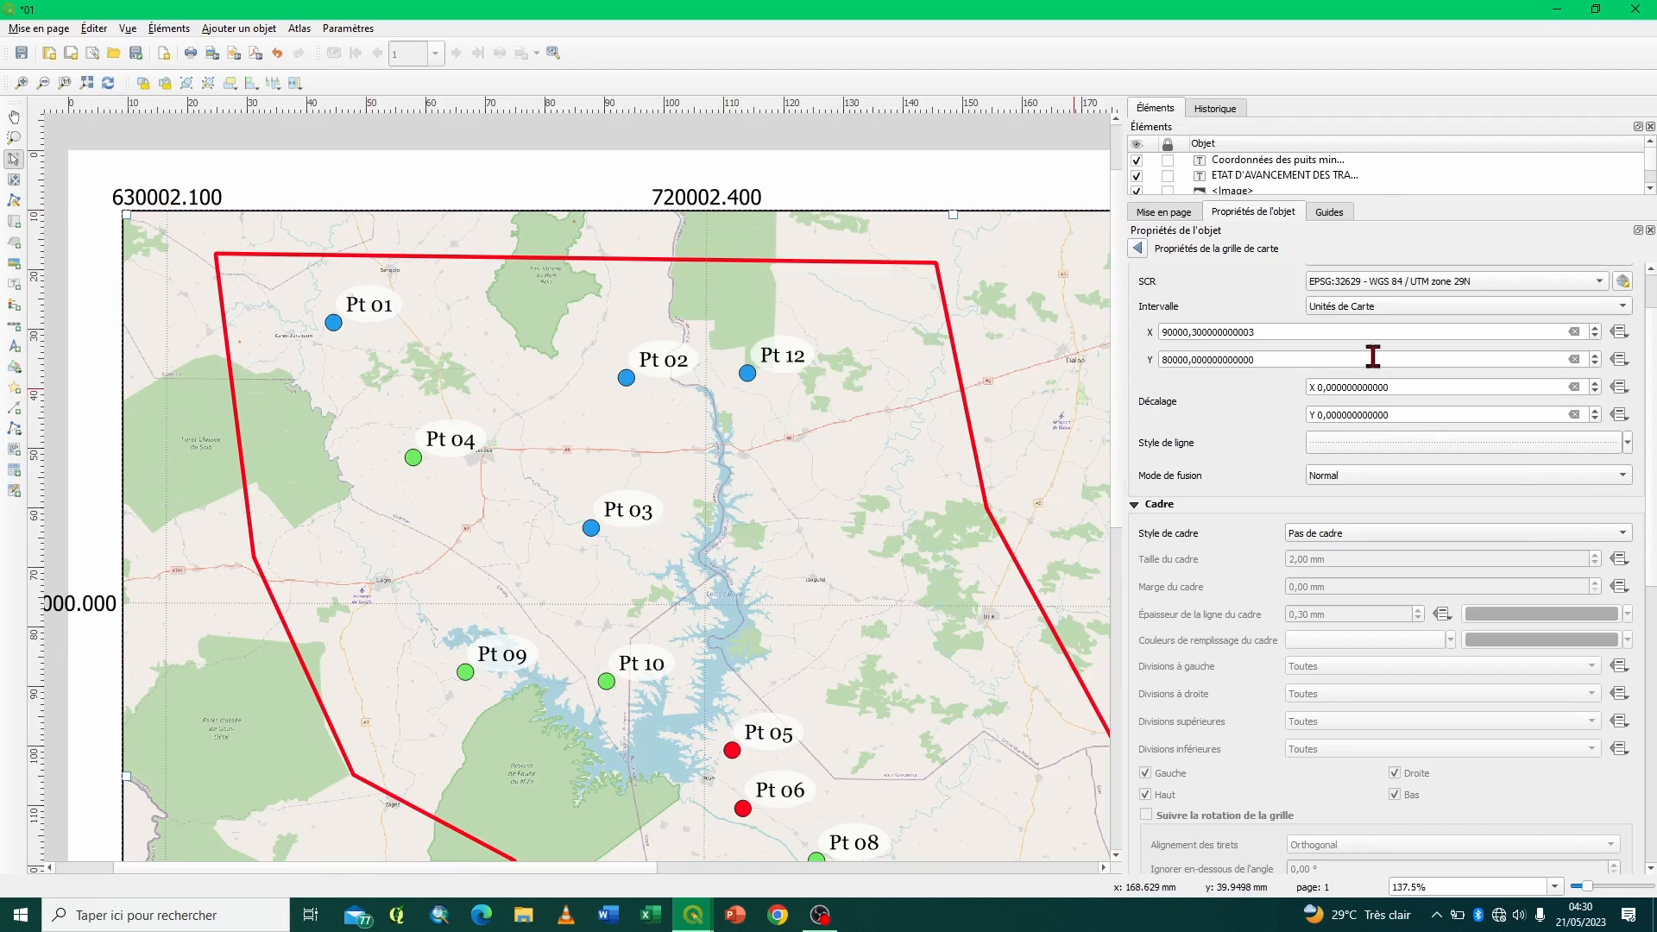
- Try X offsets of 20, 200 and 2000 for the Test grid, and reset the offset to 0
click(1318, 387)
text(2)
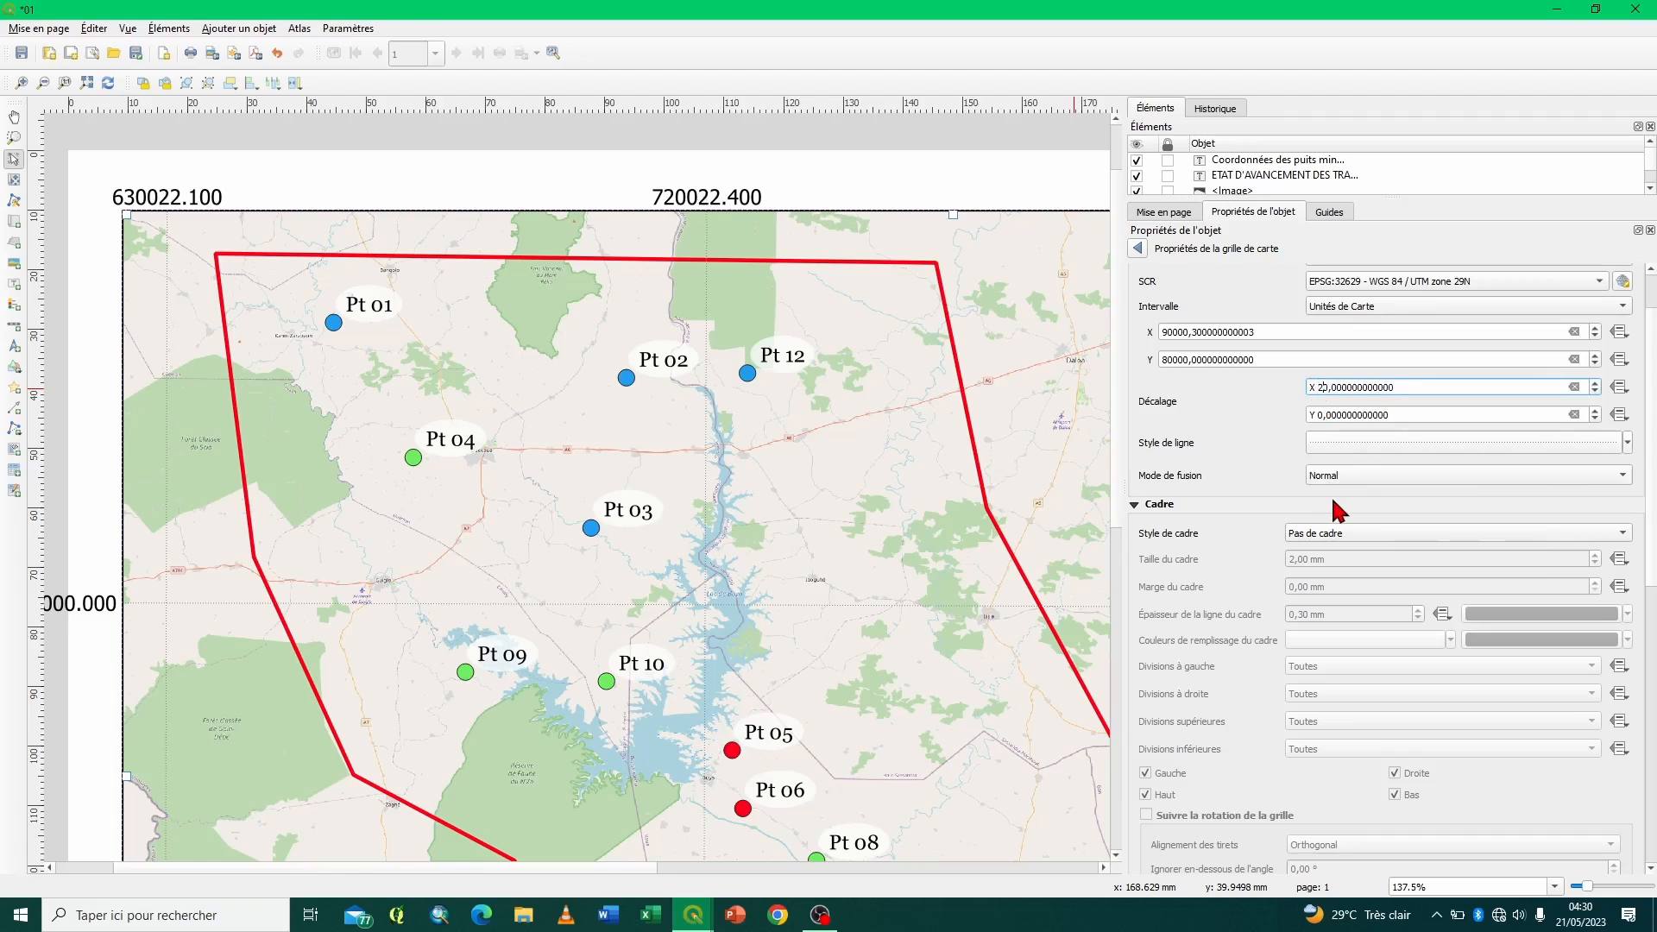
text(0)
key(Return)
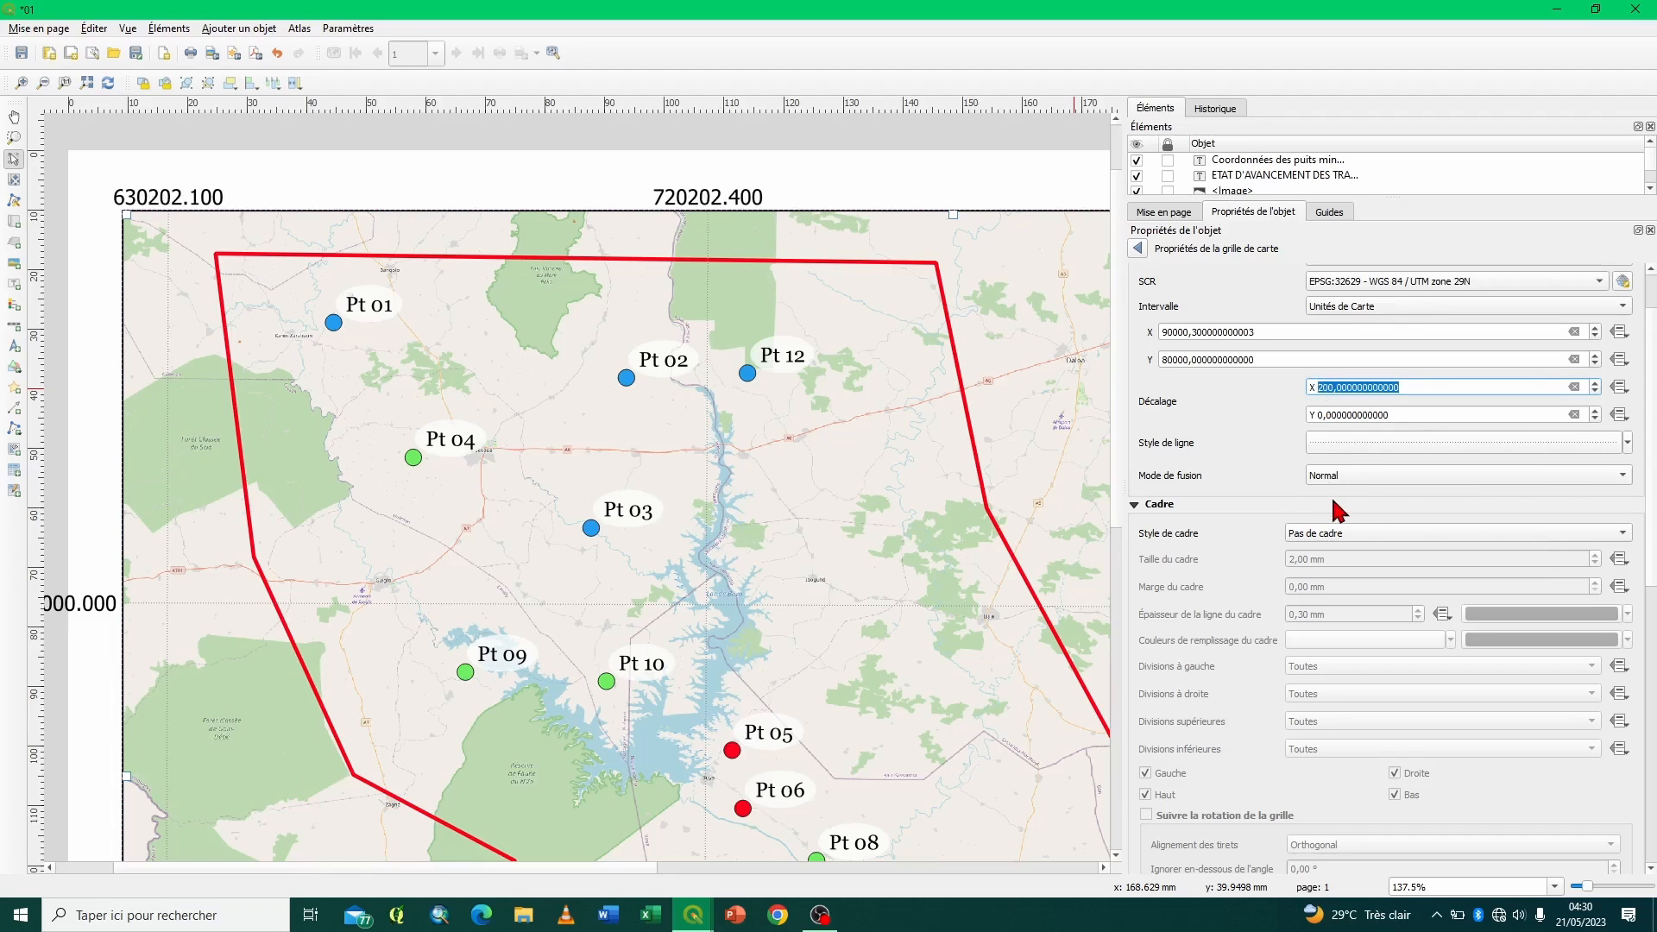
click(1325, 387)
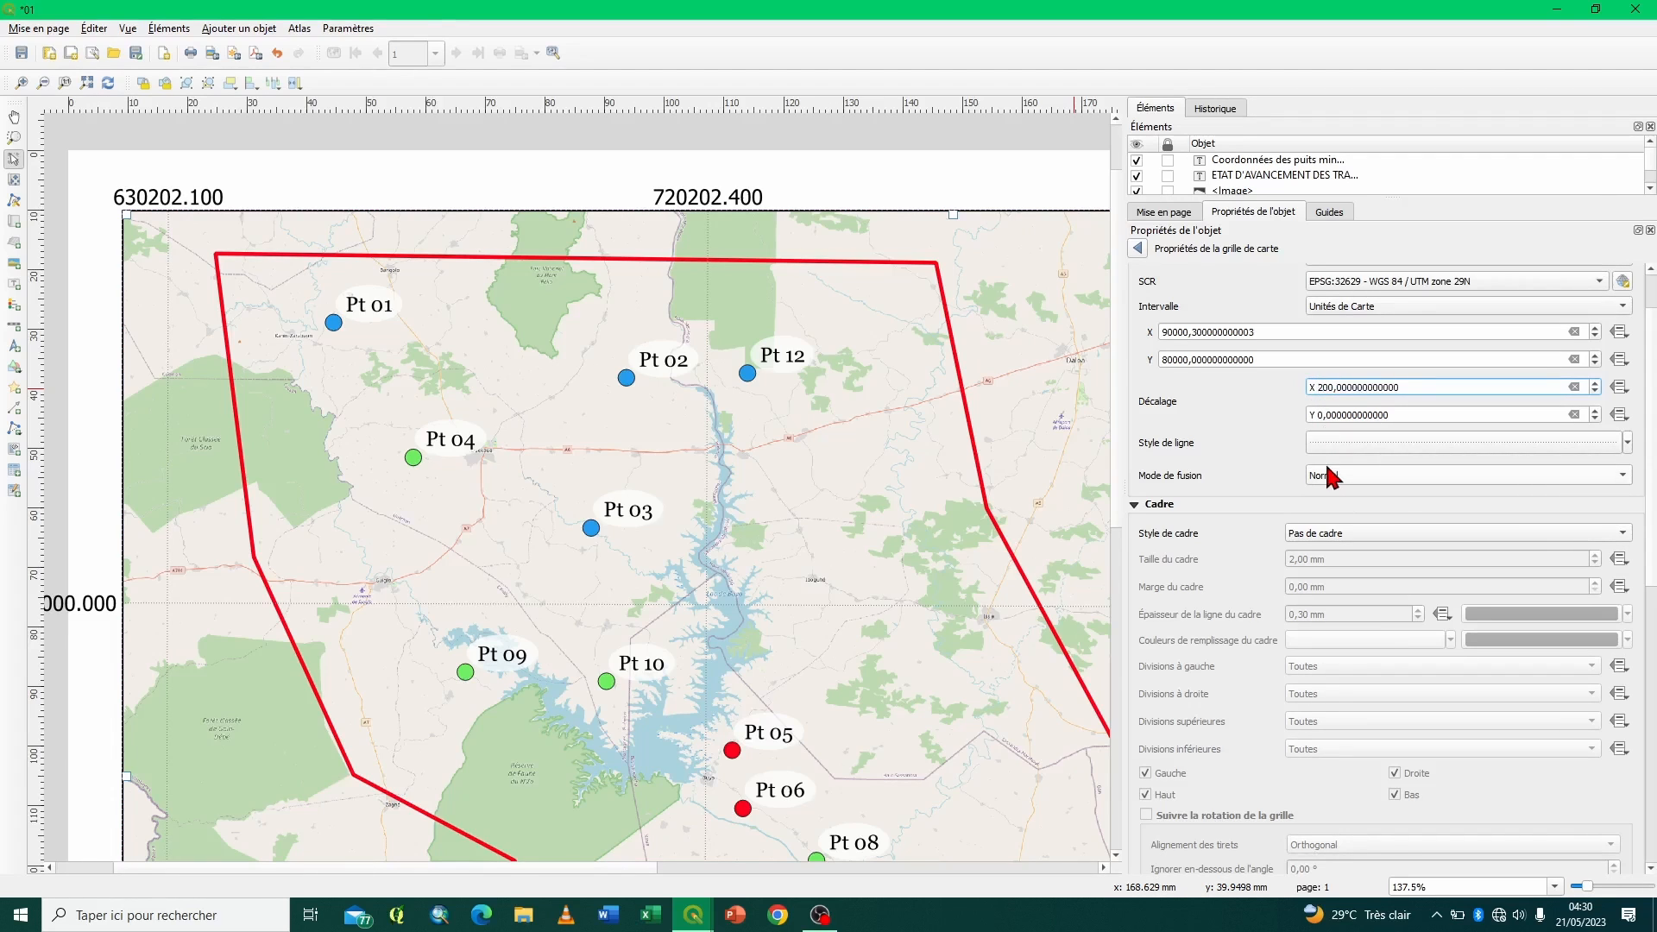
text(0)
key(Return)
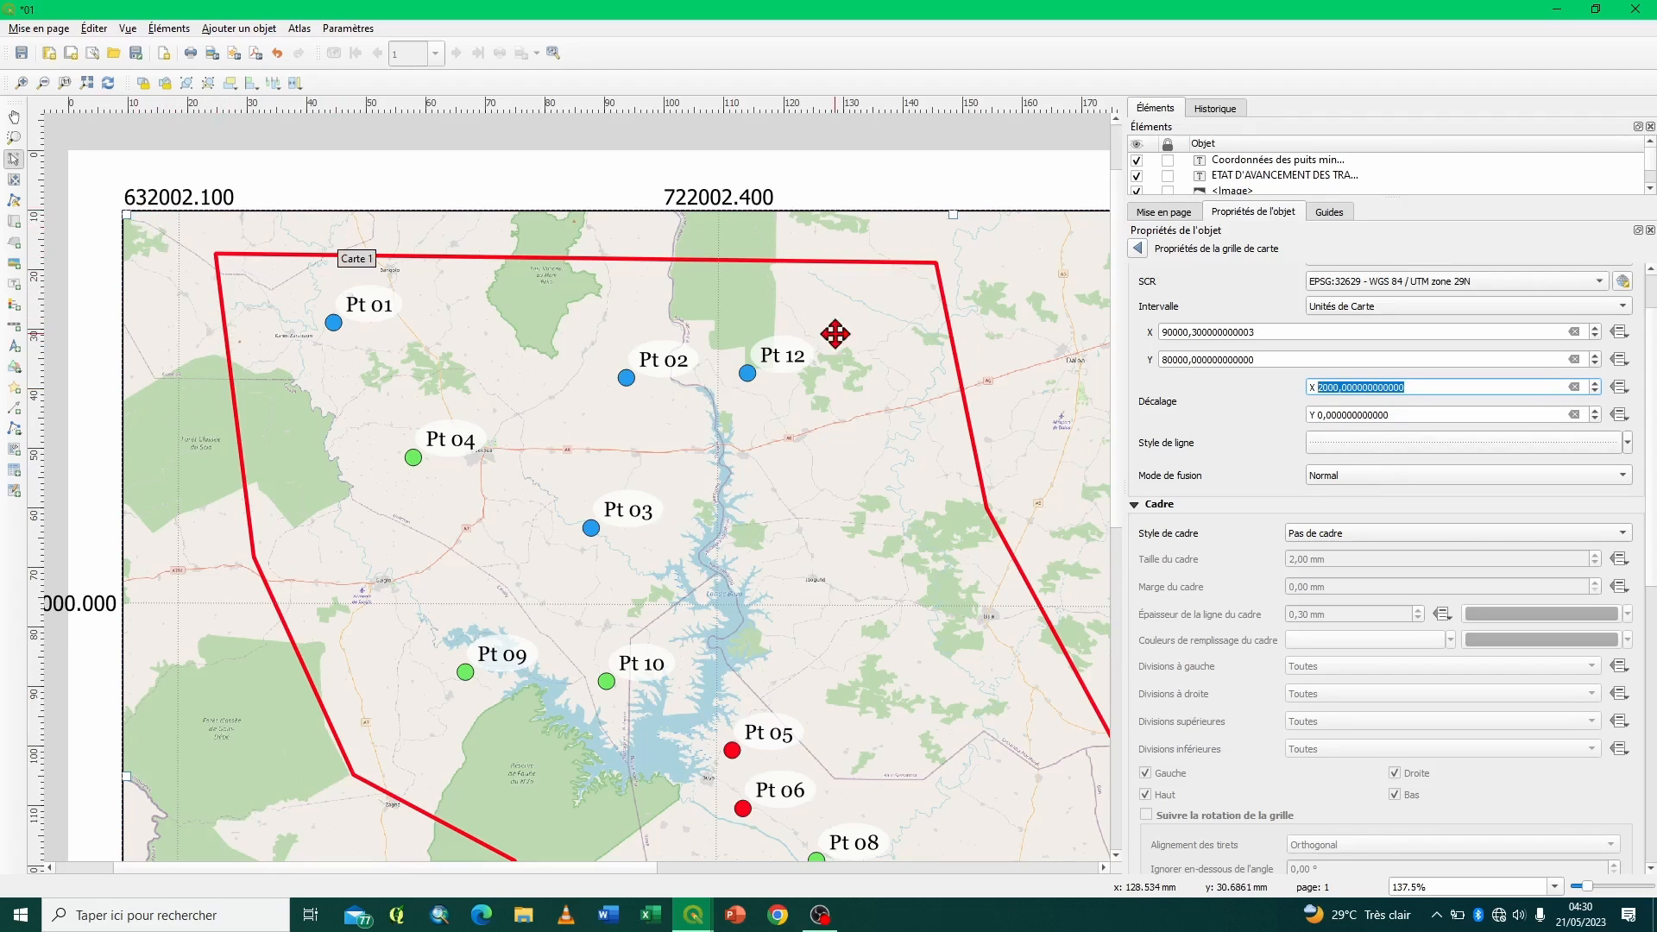
click(1324, 387)
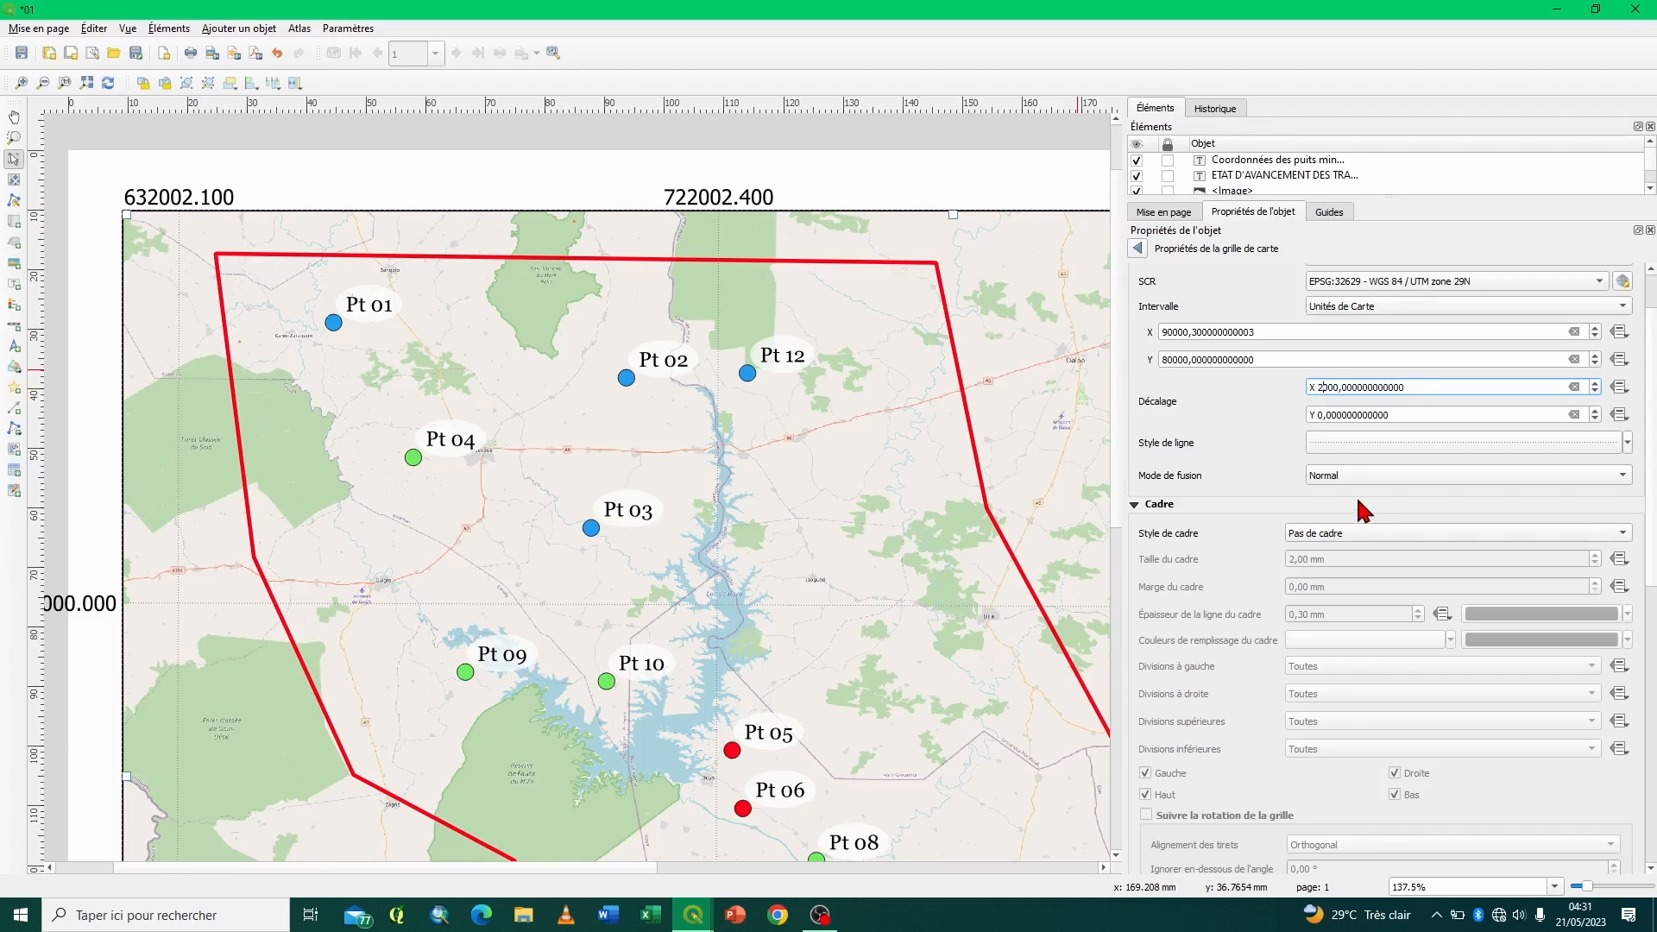
key(BackSpace)
key(ctrl+a)
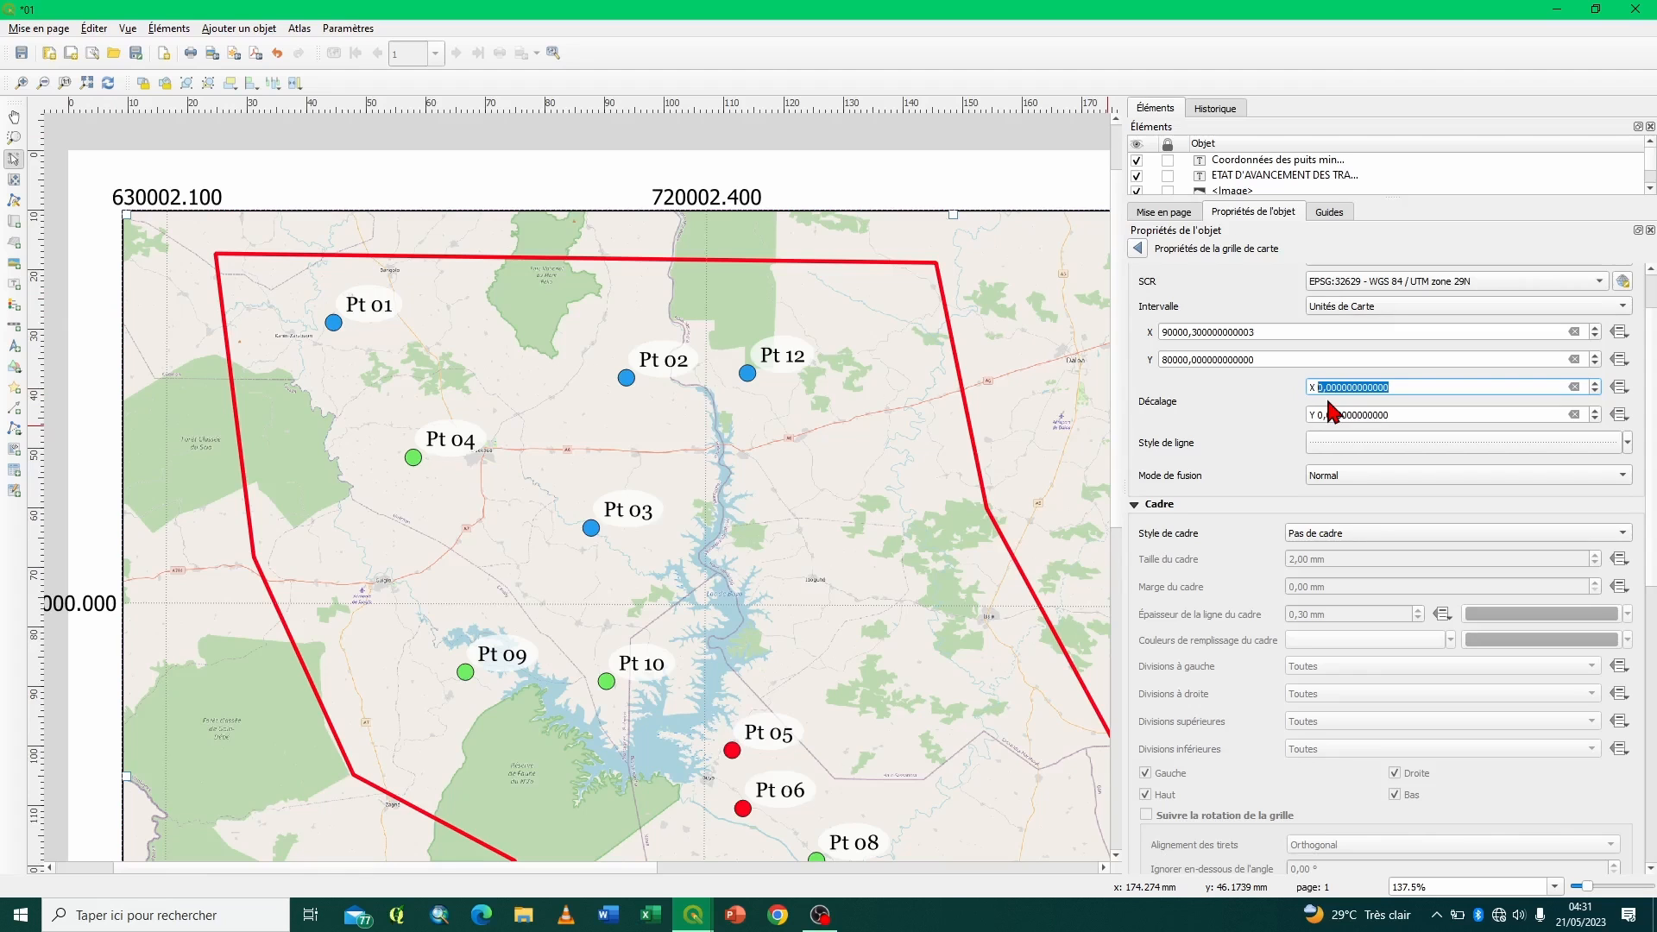
- Apply the Zébré frame style to the Test grid
scroll(1254, 423, up, 2)
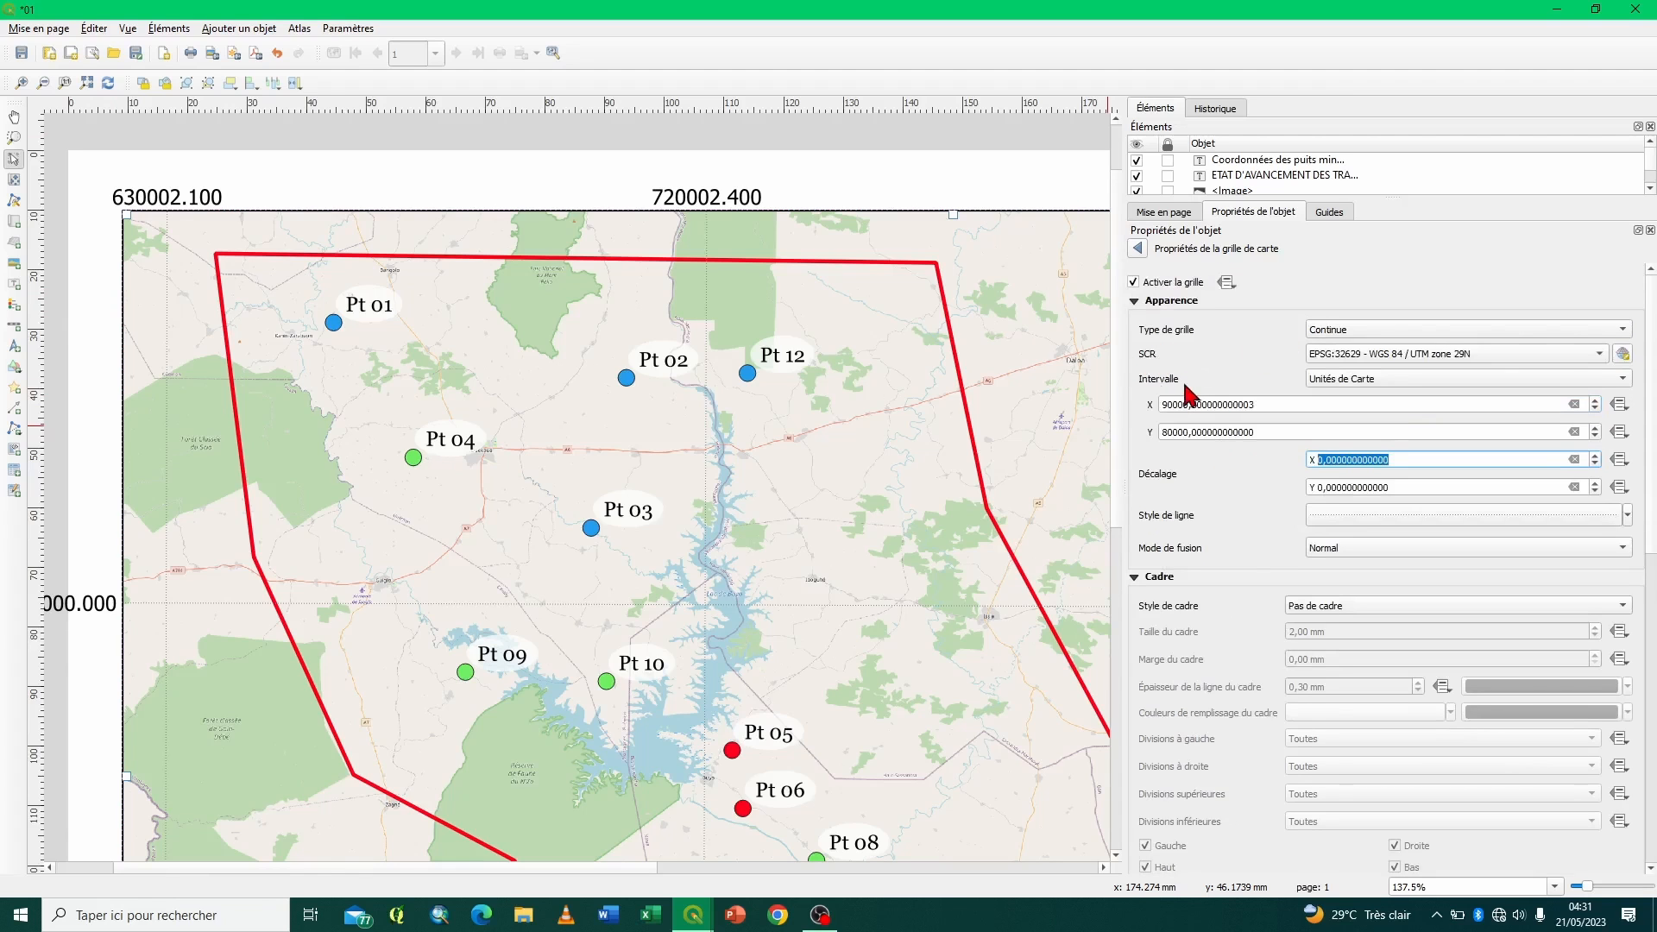
scroll(1241, 466, down, 5)
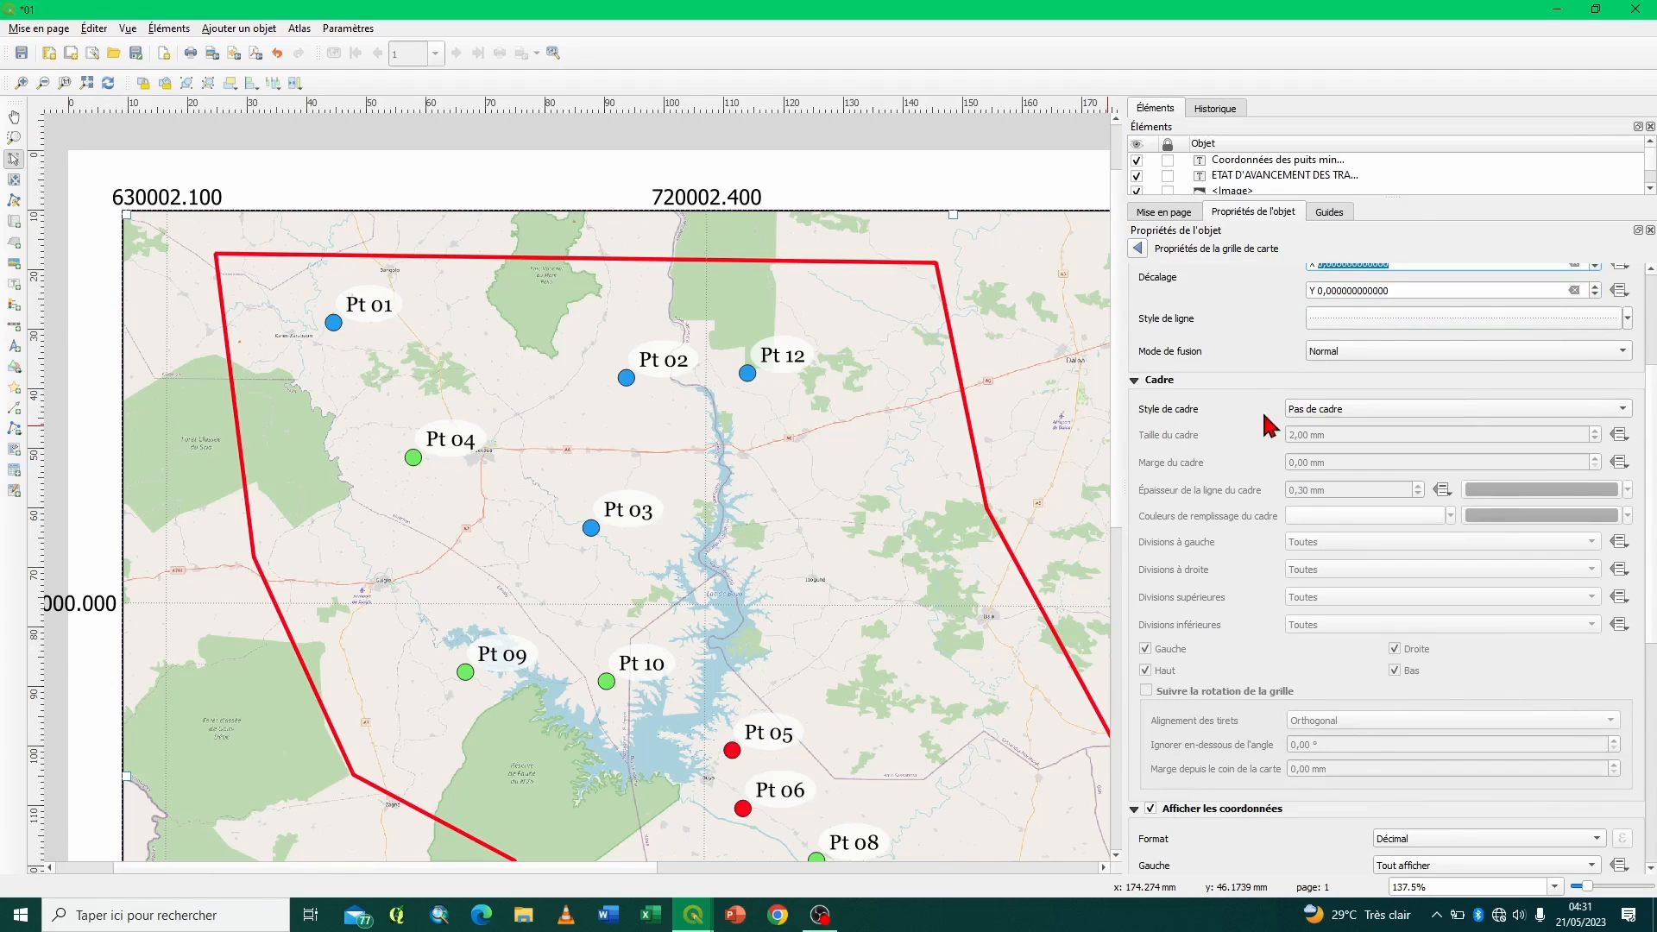
click(1420, 415)
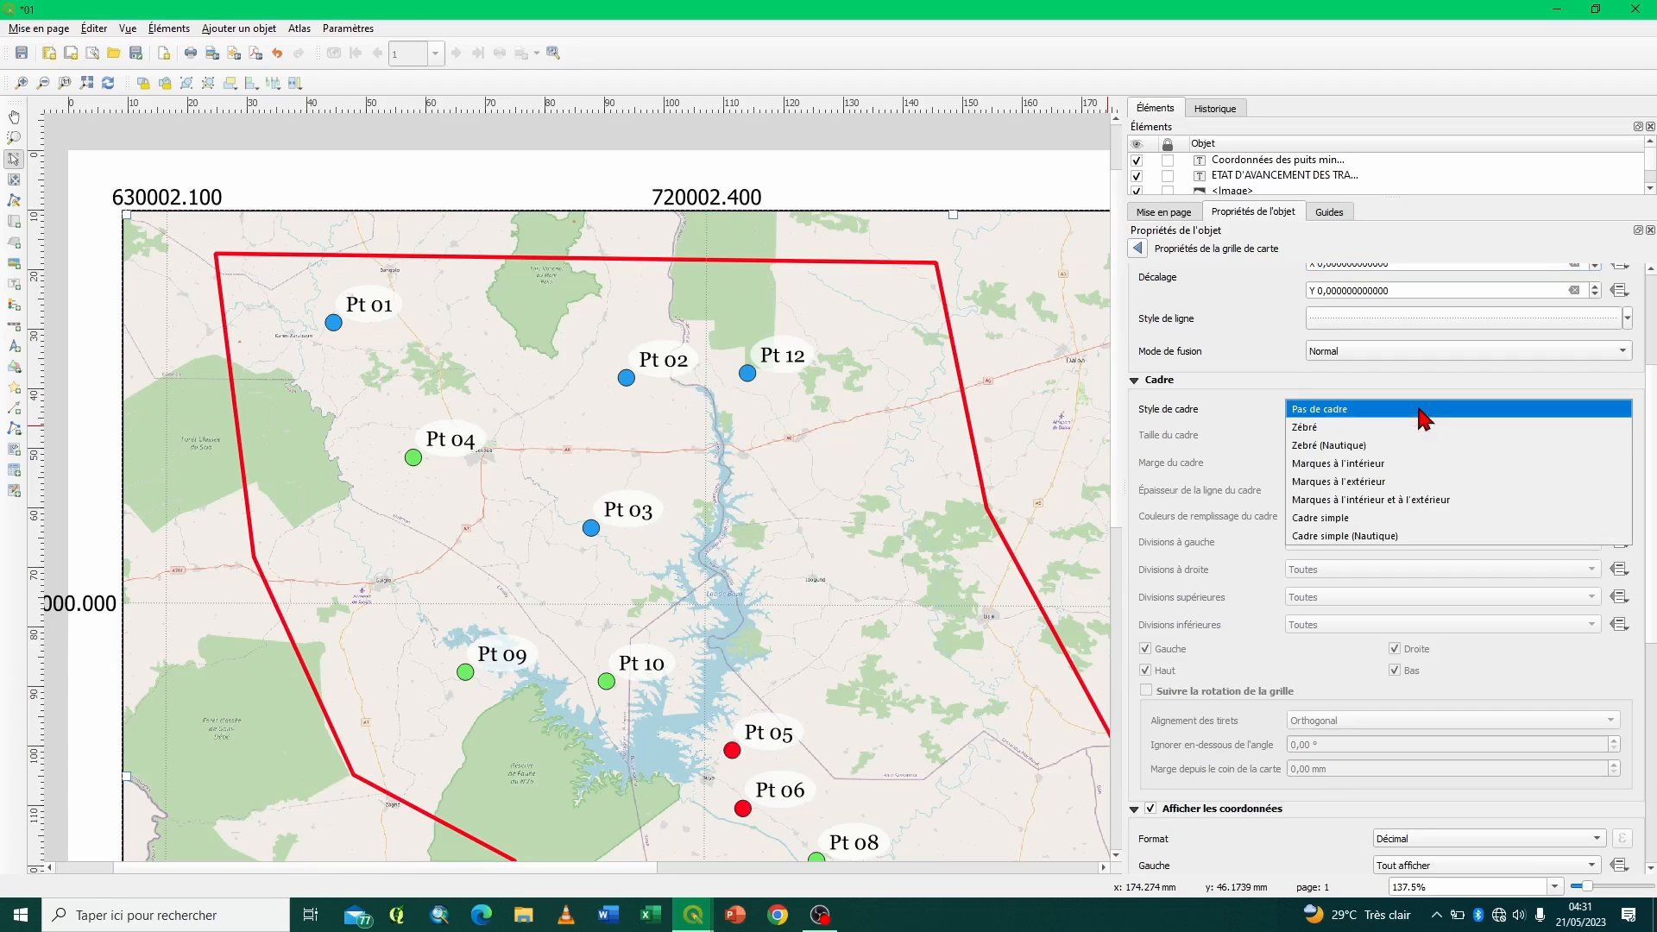
click(1310, 427)
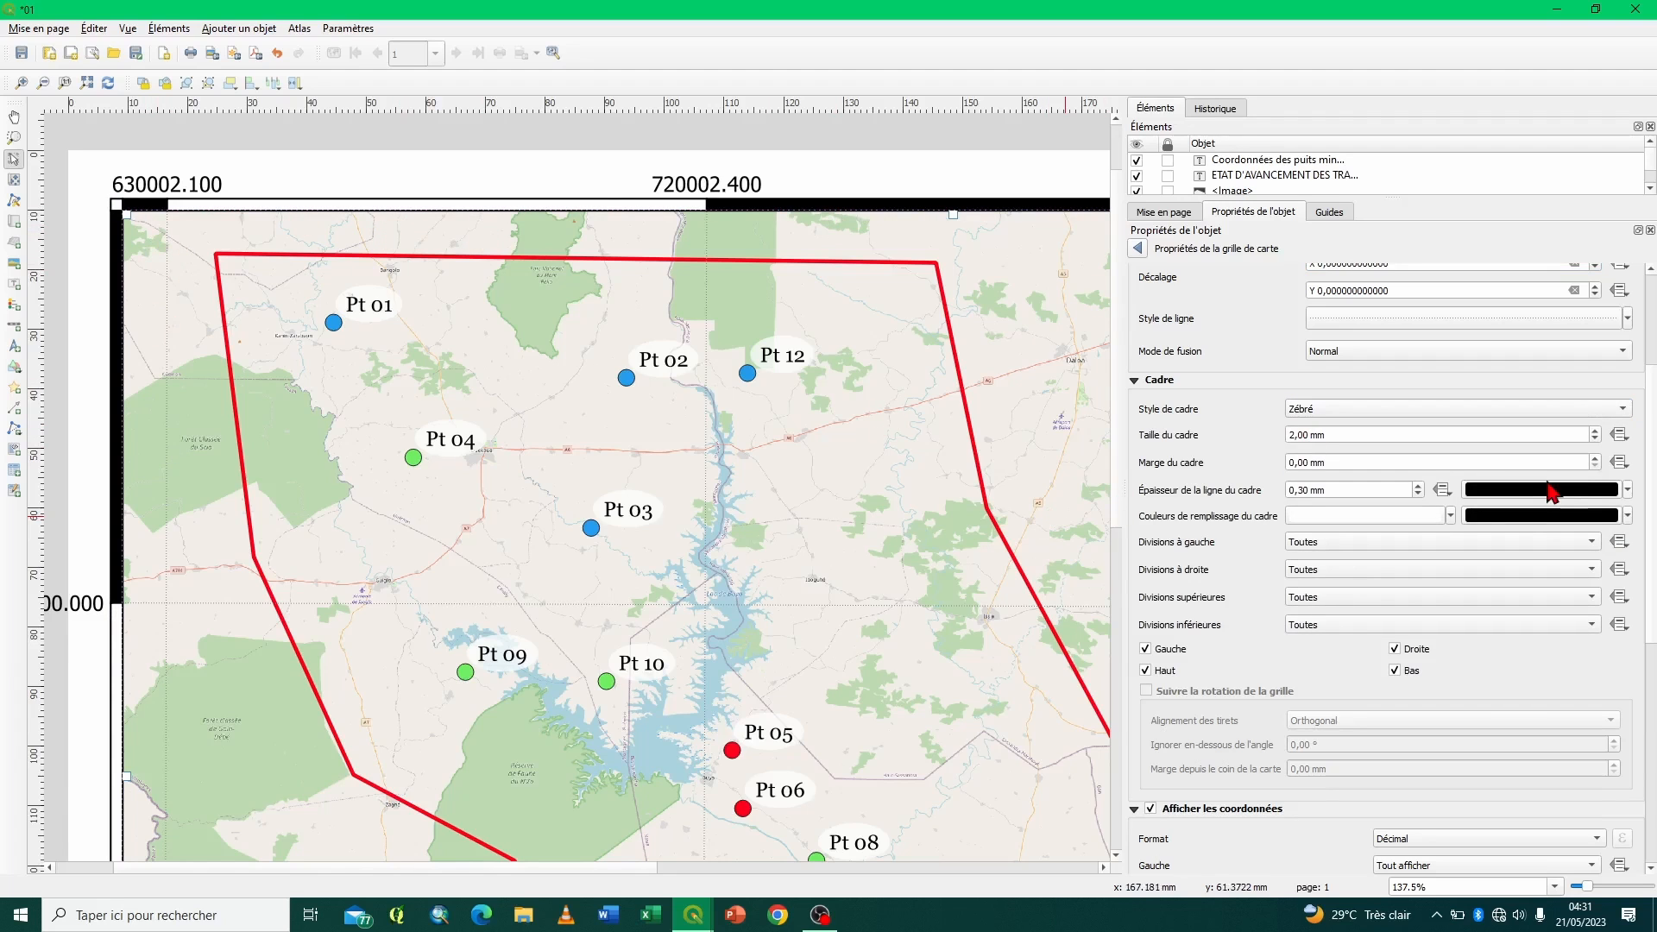
- Try different sizes and a 3,00 mm margin for the zebra frame, settling on a 1,00 mm size and 0,00 mm margin
click(1596, 440)
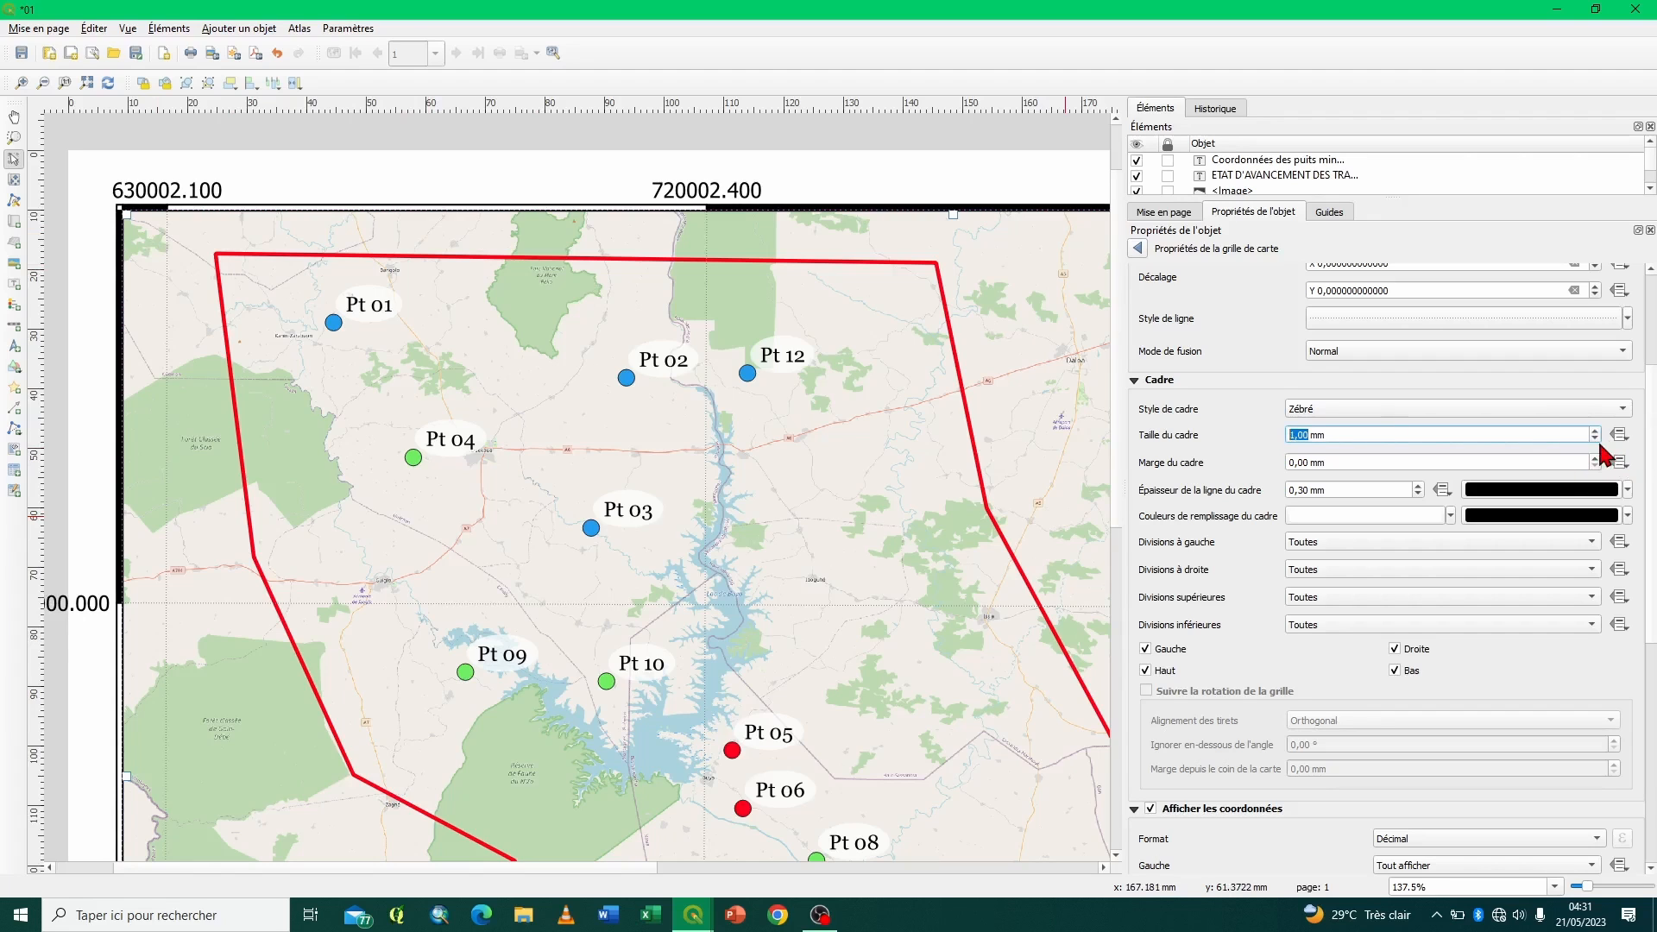
click(1596, 458)
click(1596, 458)
click(1595, 459)
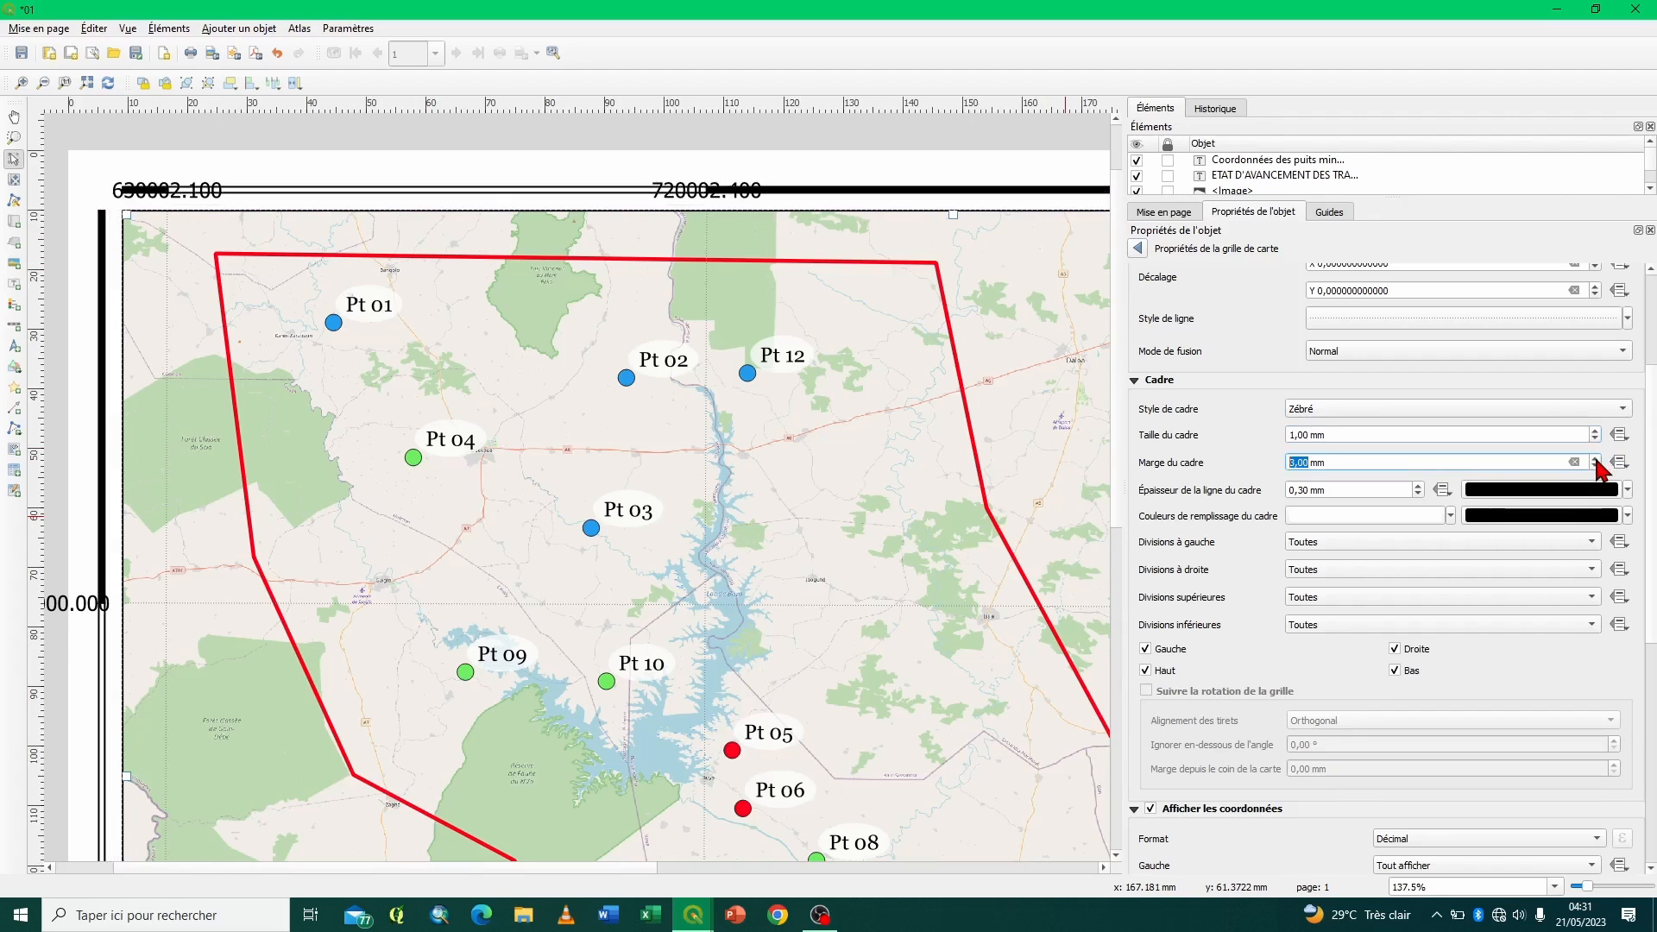
click(1595, 439)
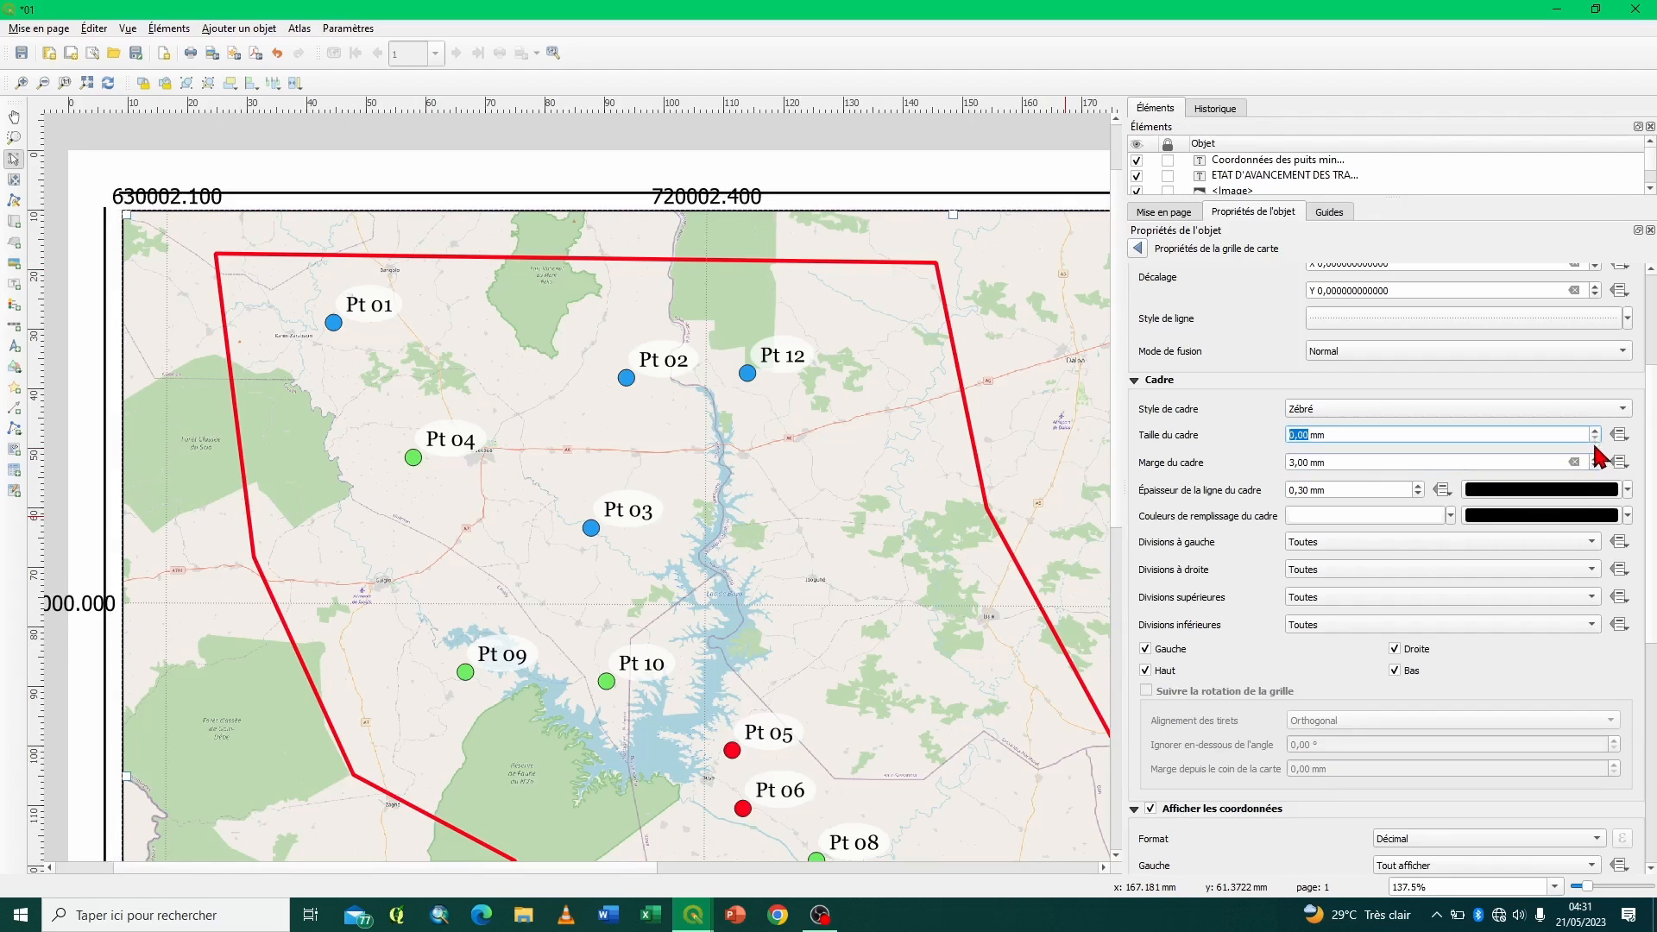
click(1595, 466)
click(1595, 466)
click(1596, 466)
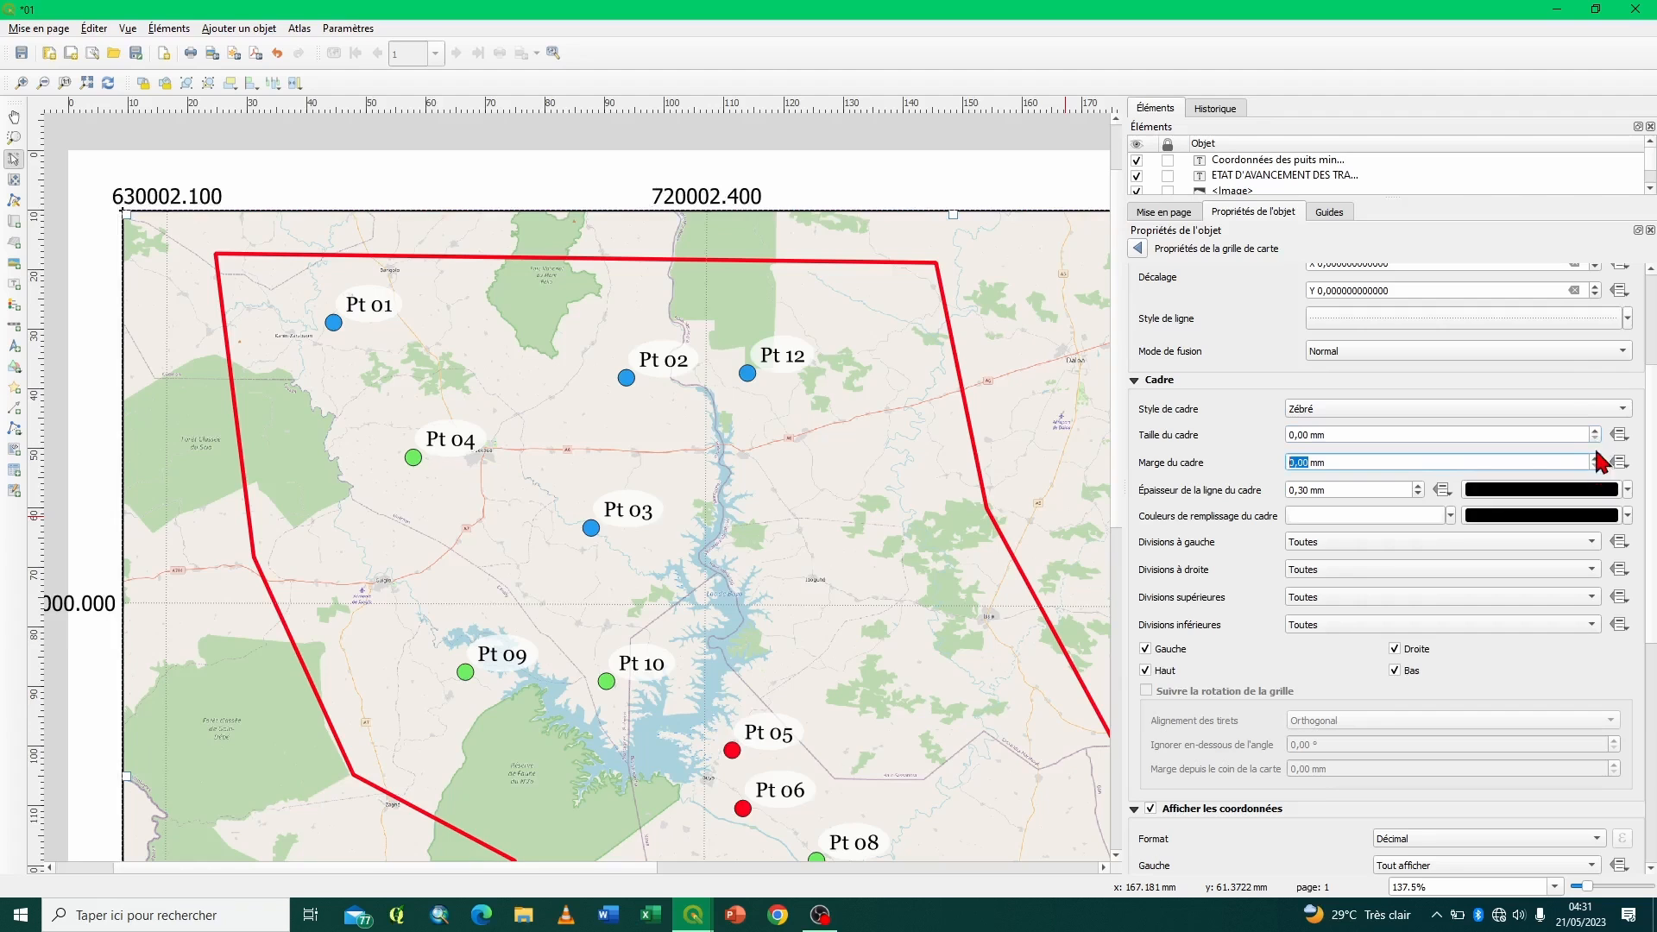
click(1595, 431)
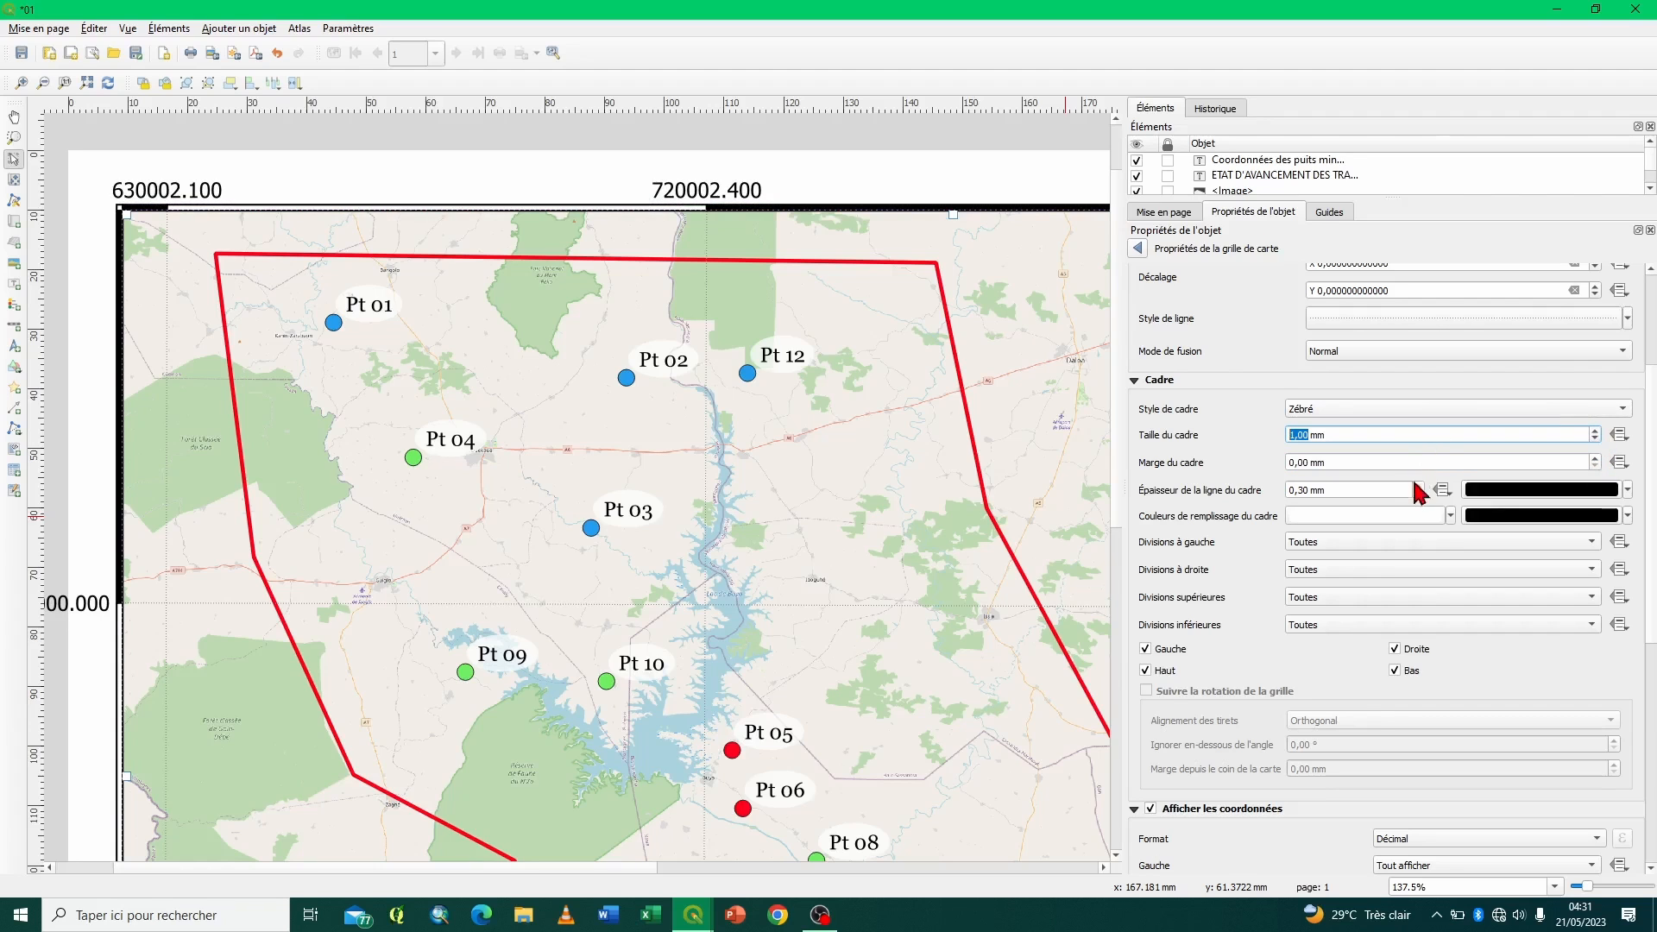
- Try a frame line thickness of 1,30 mm and reduce it to 0,00 mm
click(1417, 486)
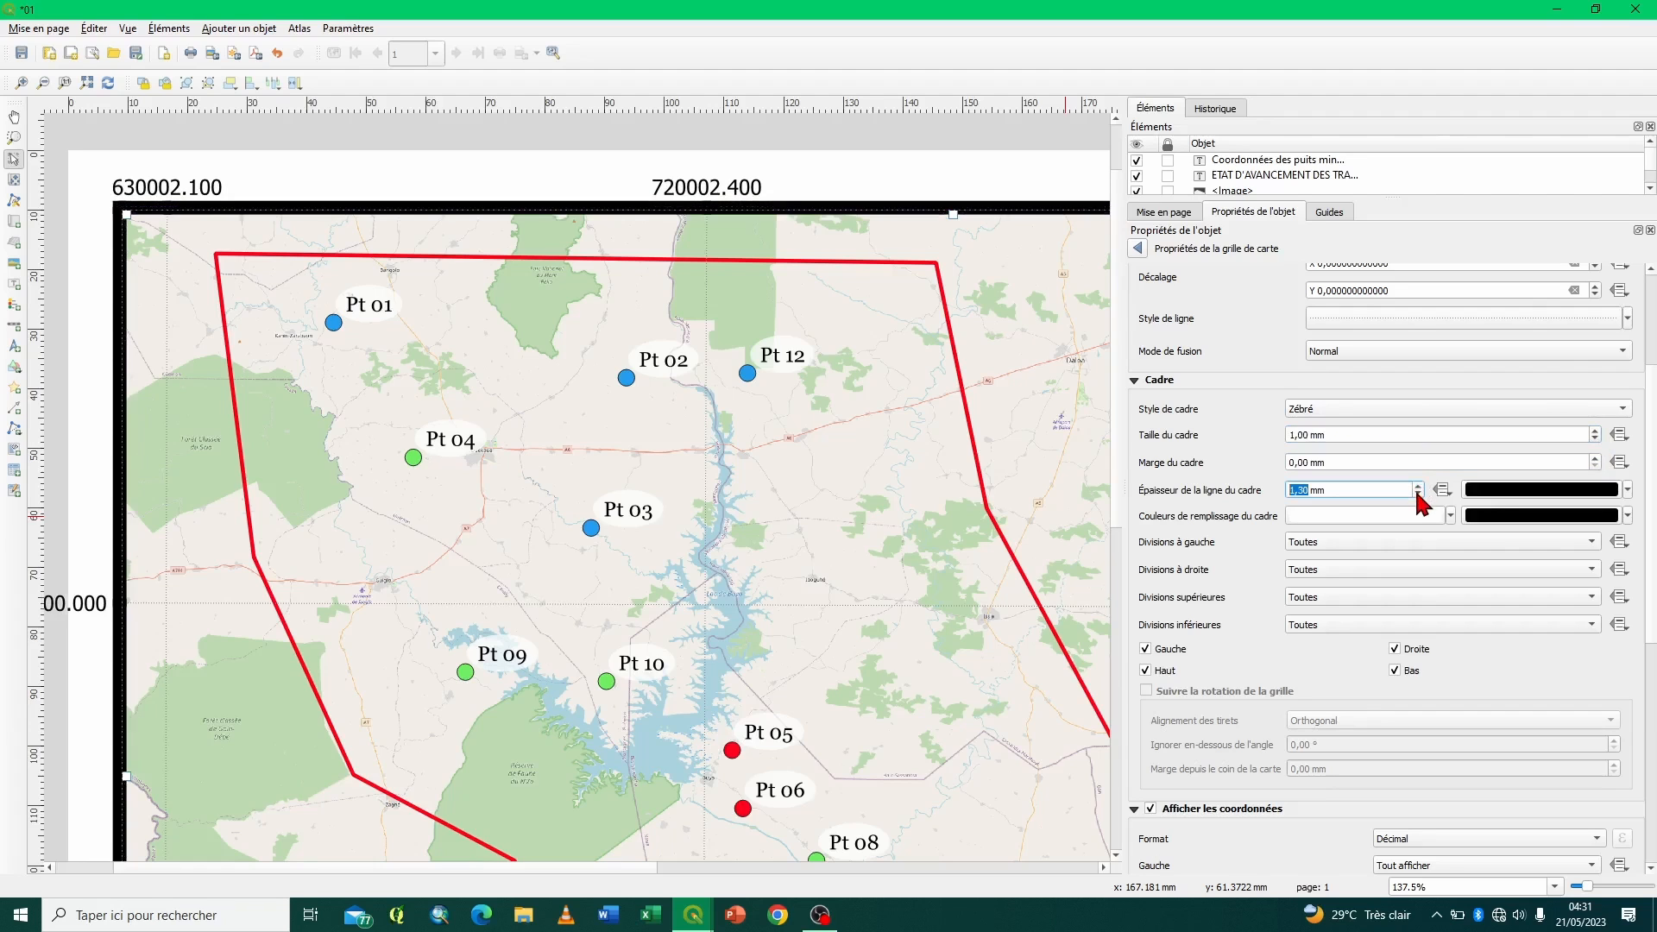
click(1417, 491)
click(1416, 491)
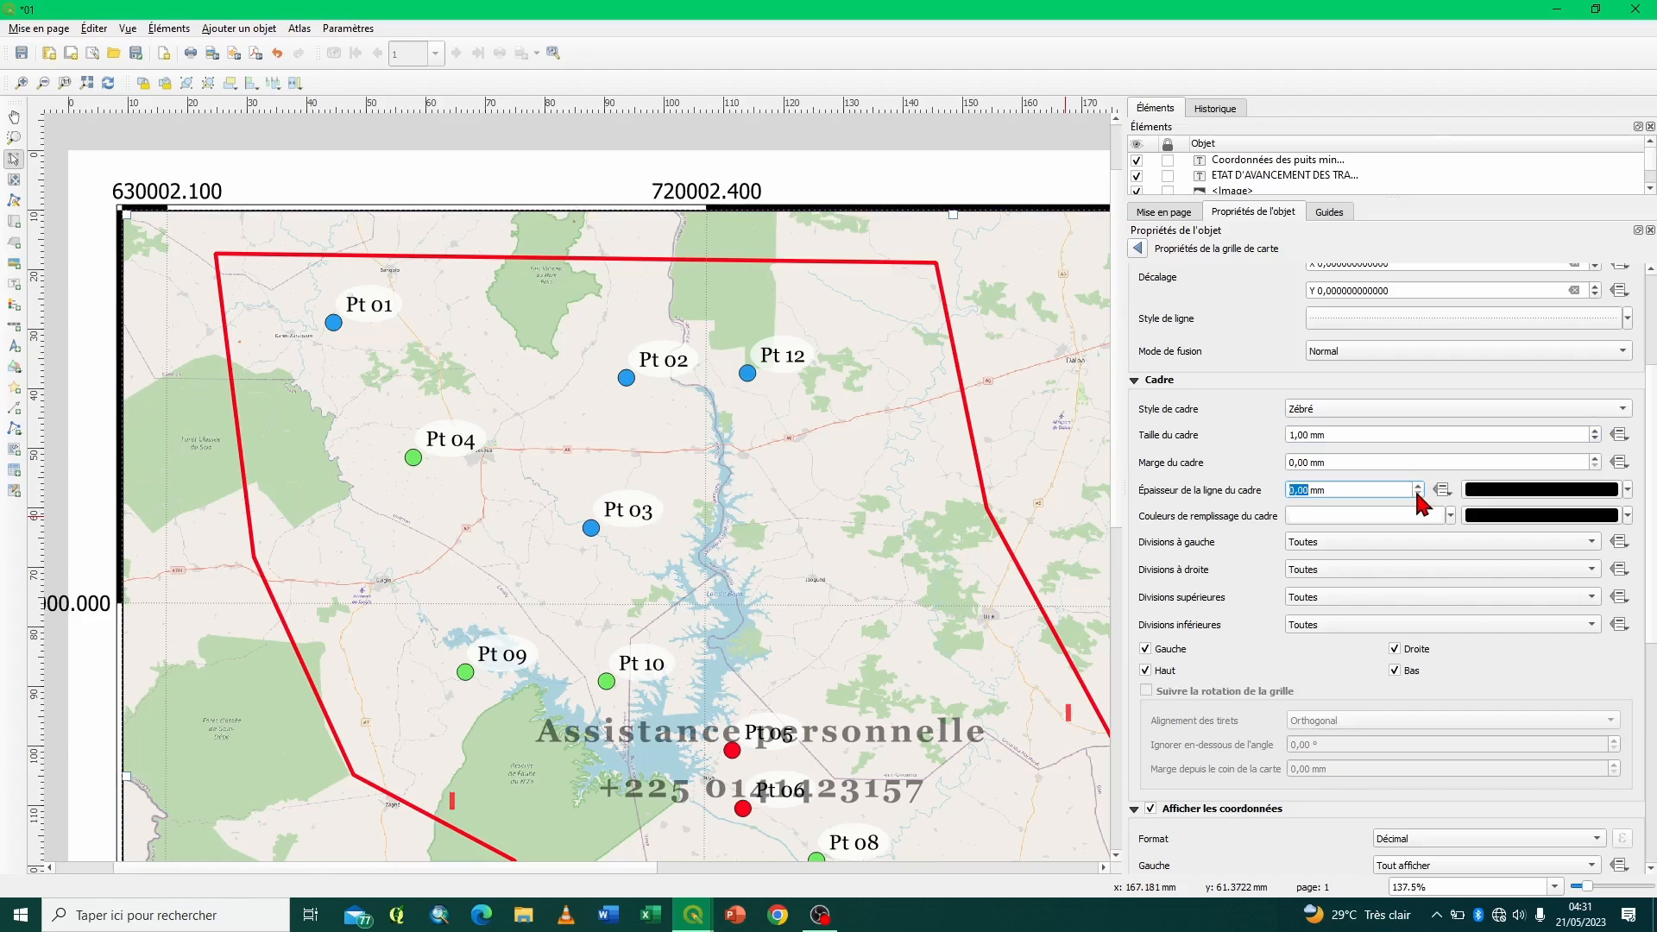
- Change the grid's frame style to Marques à l'intérieur after trying Zebré (Nautique)
click(1412, 409)
click(1378, 428)
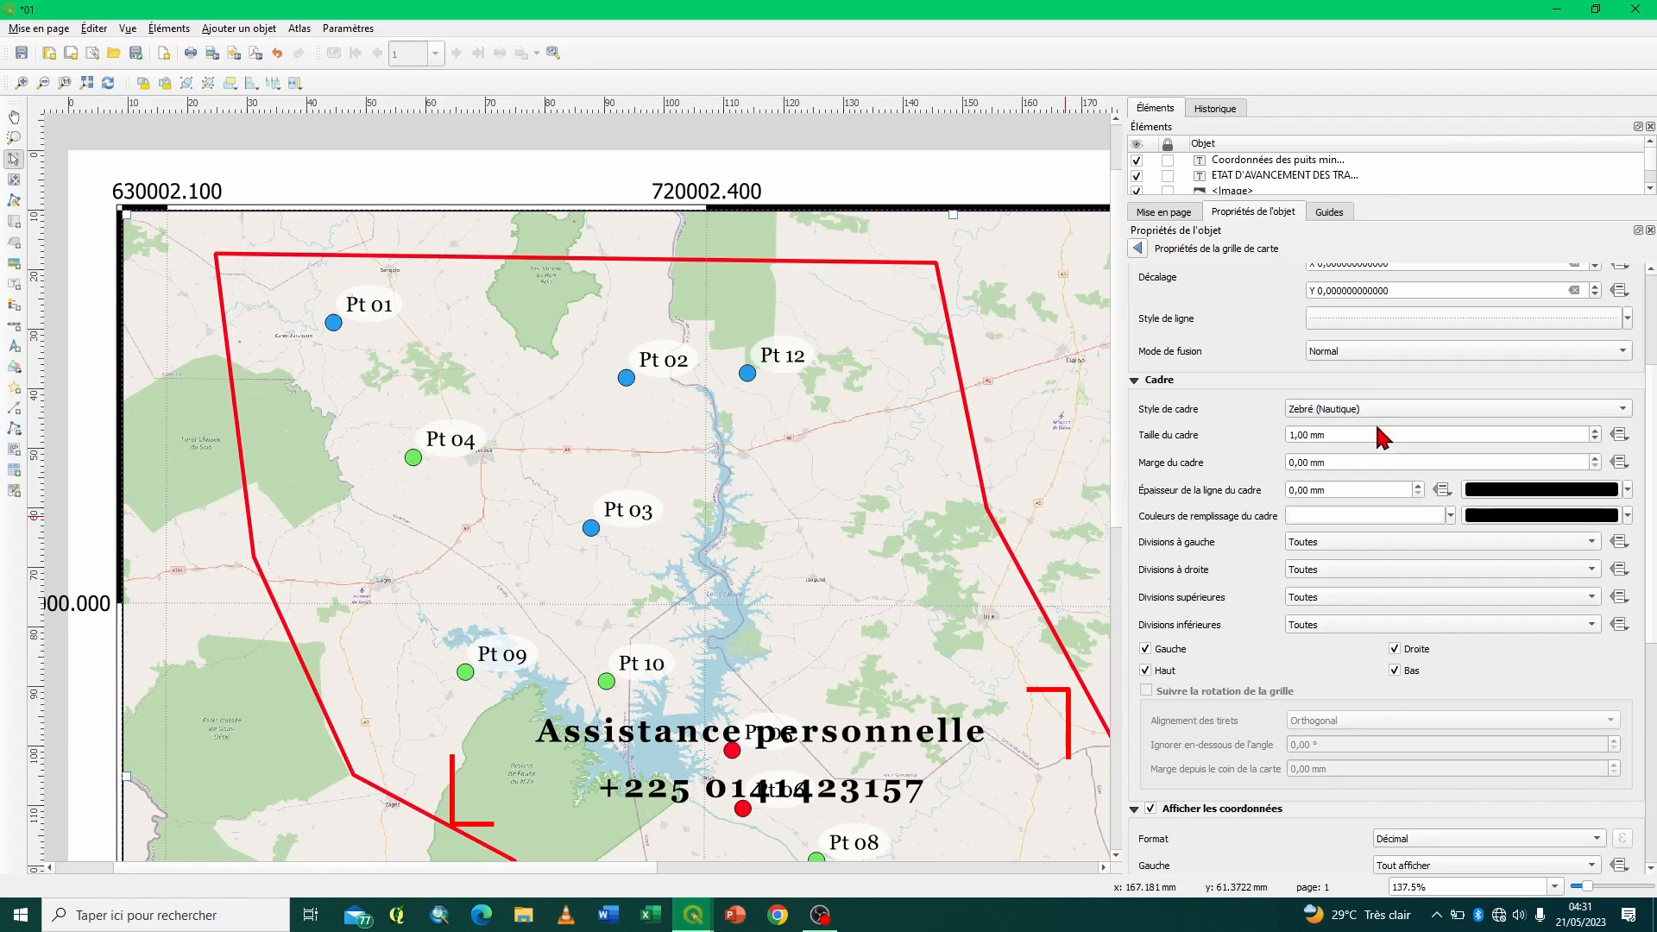
click(1375, 408)
click(1378, 428)
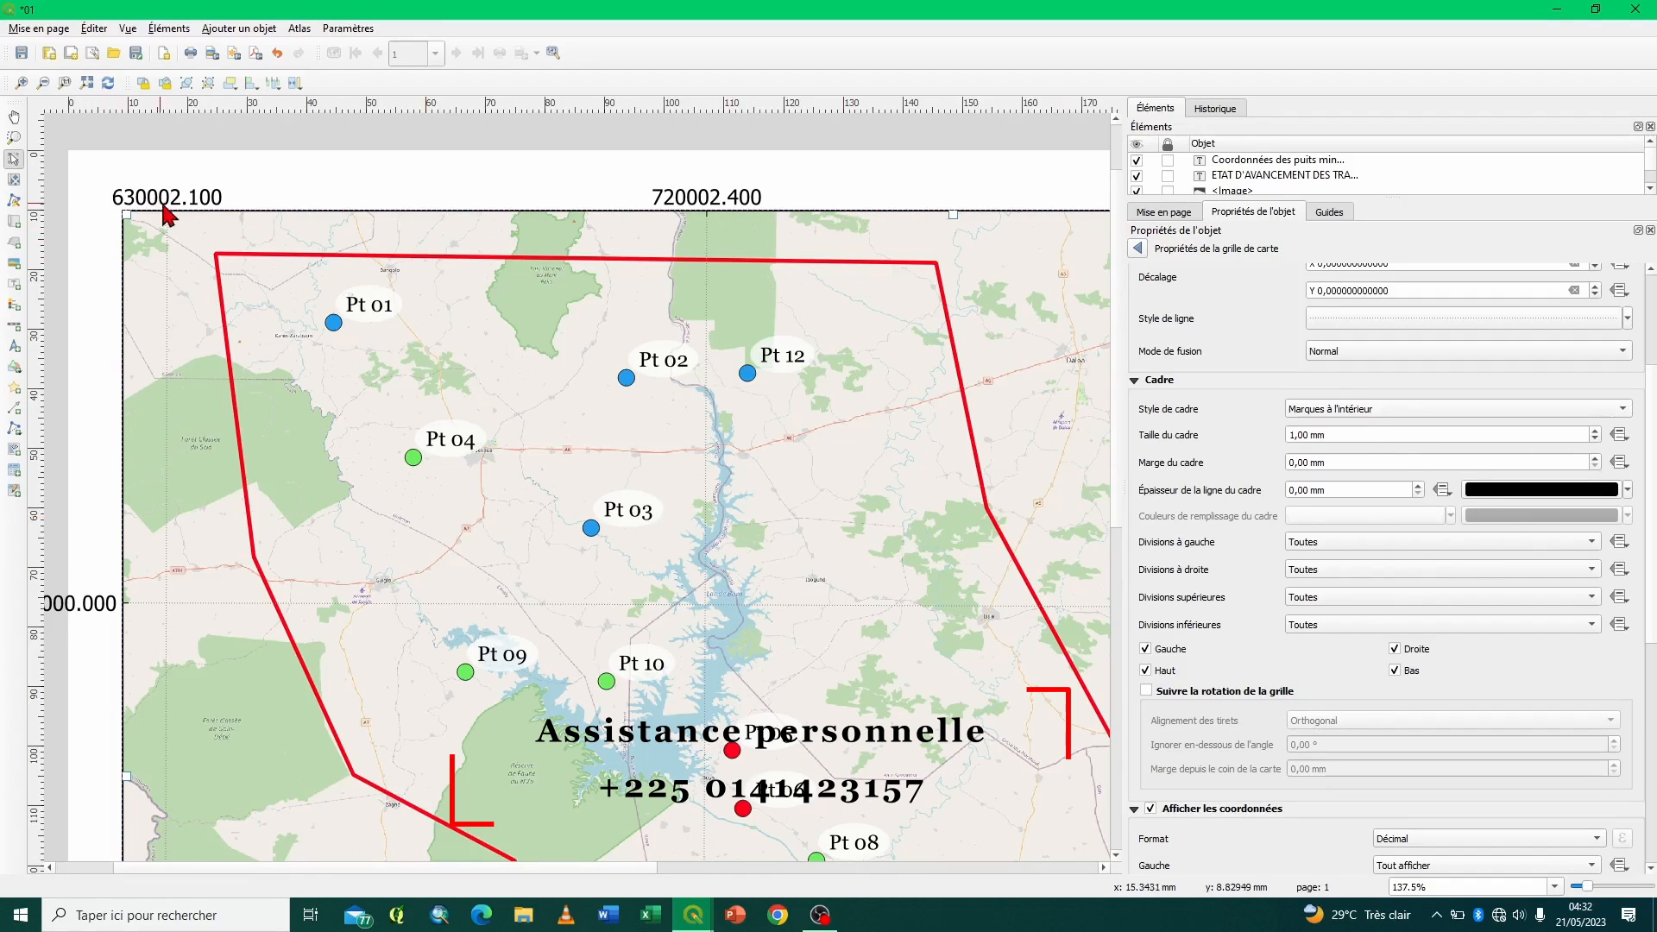
- Set the interior marks' frame size to 2,00 mm, the margin to 1,00 mm and the line thickness to 1,00 mm
click(1595, 430)
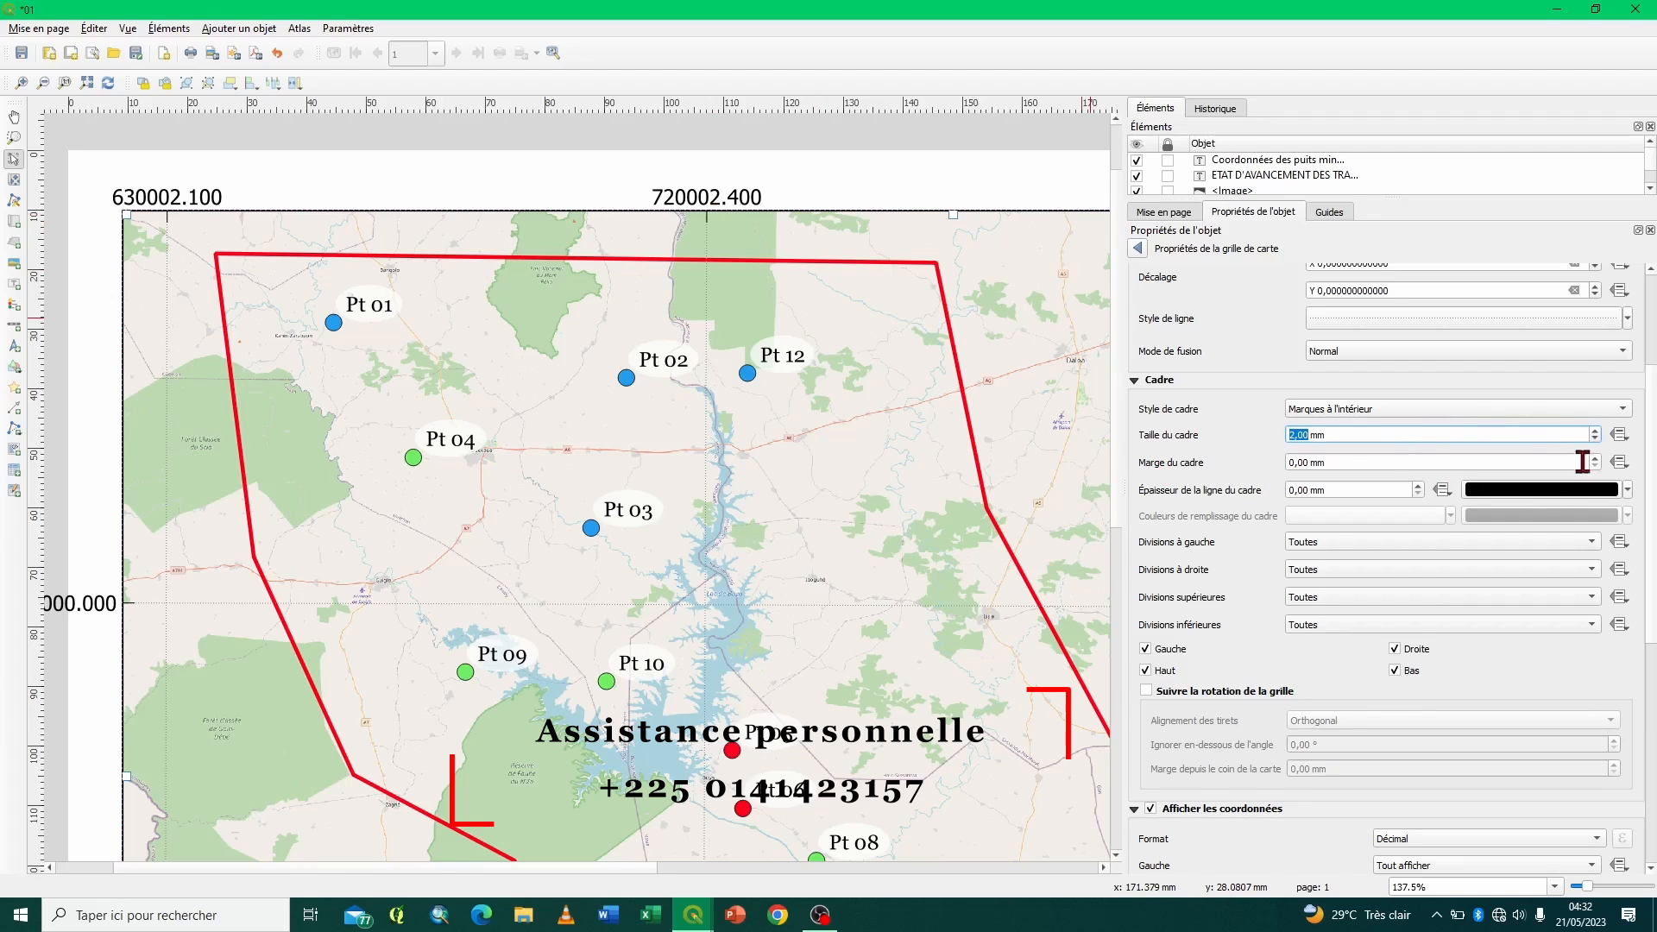
click(1594, 458)
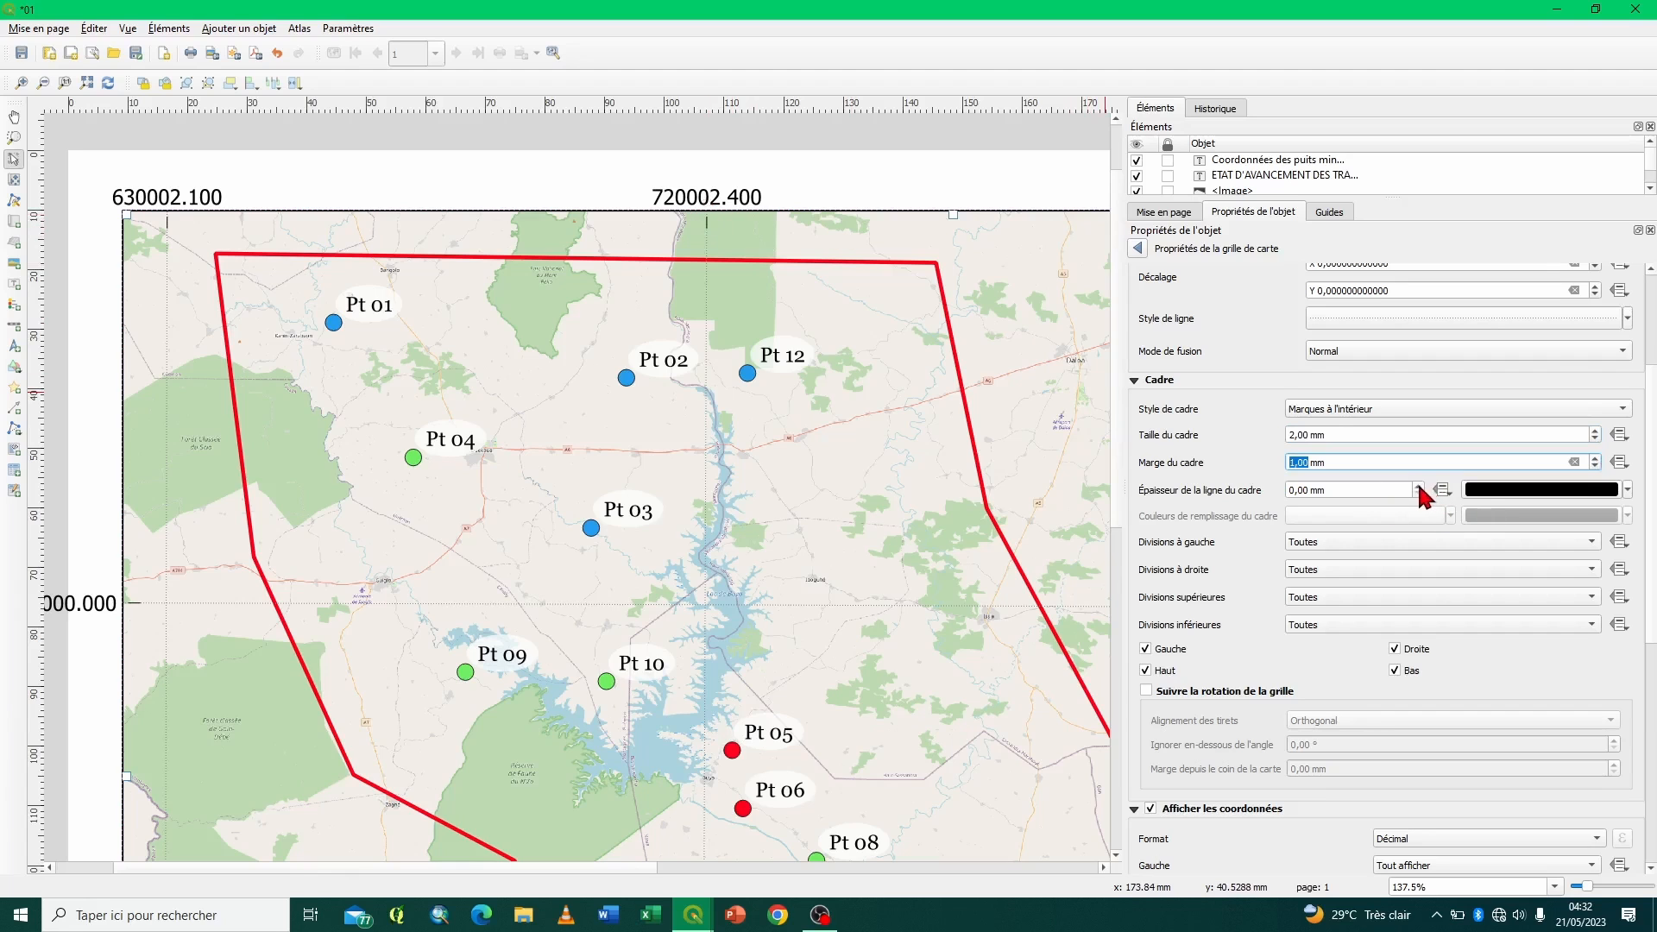
click(1417, 486)
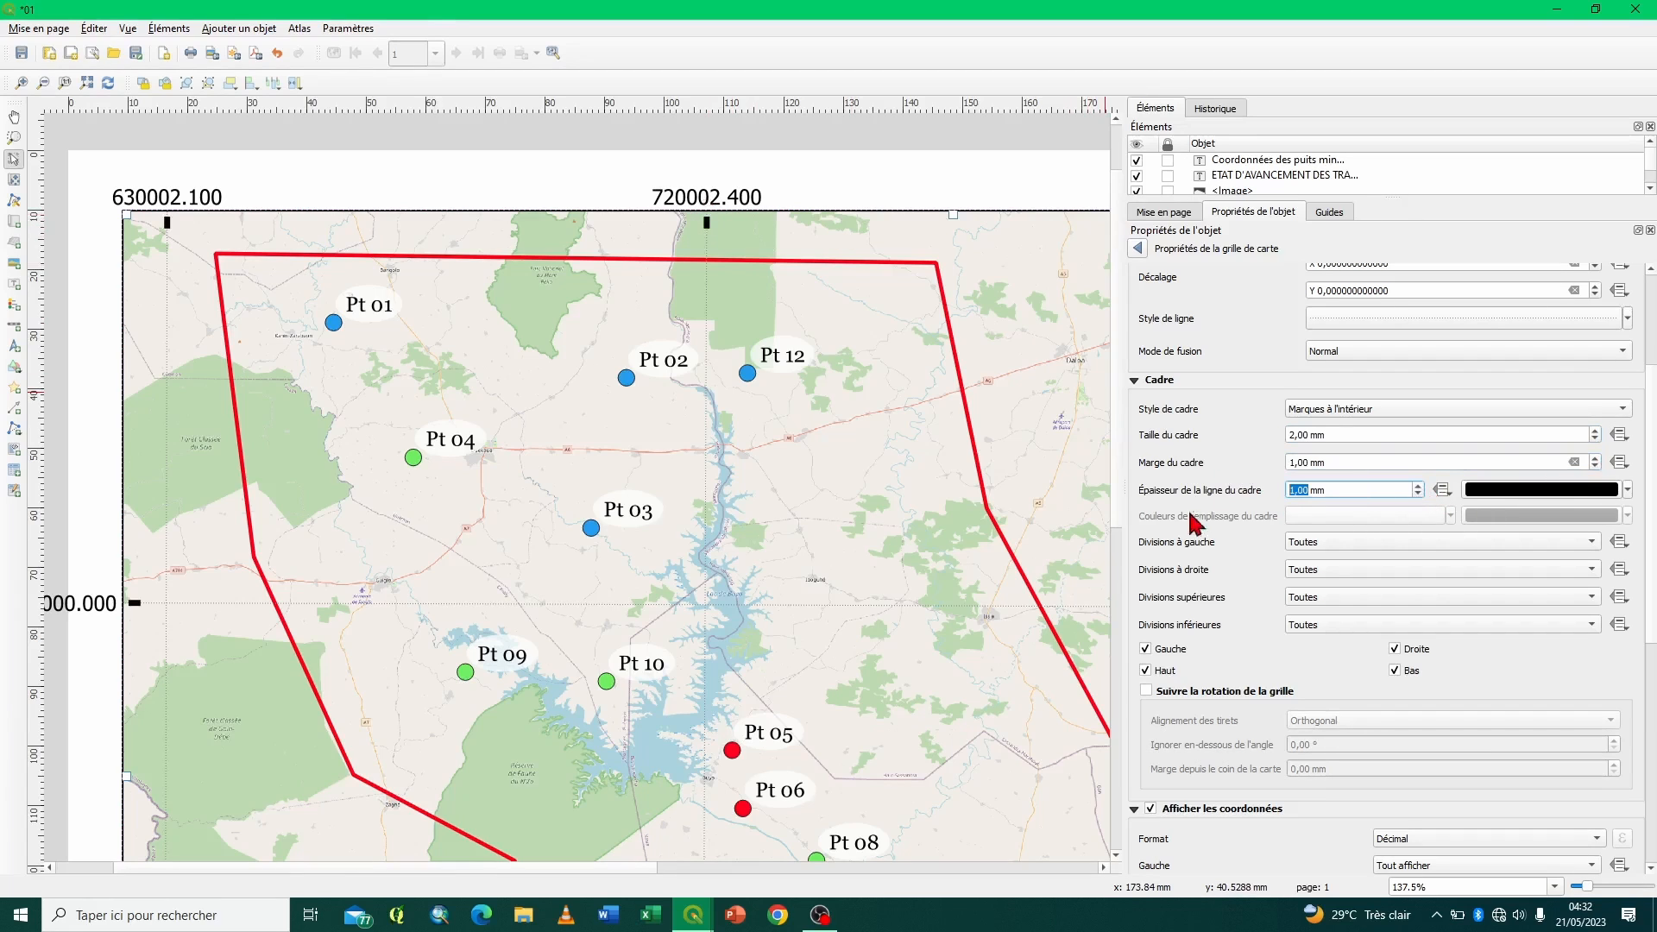
- Try Seulement Latitude/Y and Seulement Longitude/X for the frame's left divisions, and restore them to Toutes
scroll(1202, 542, down, 2)
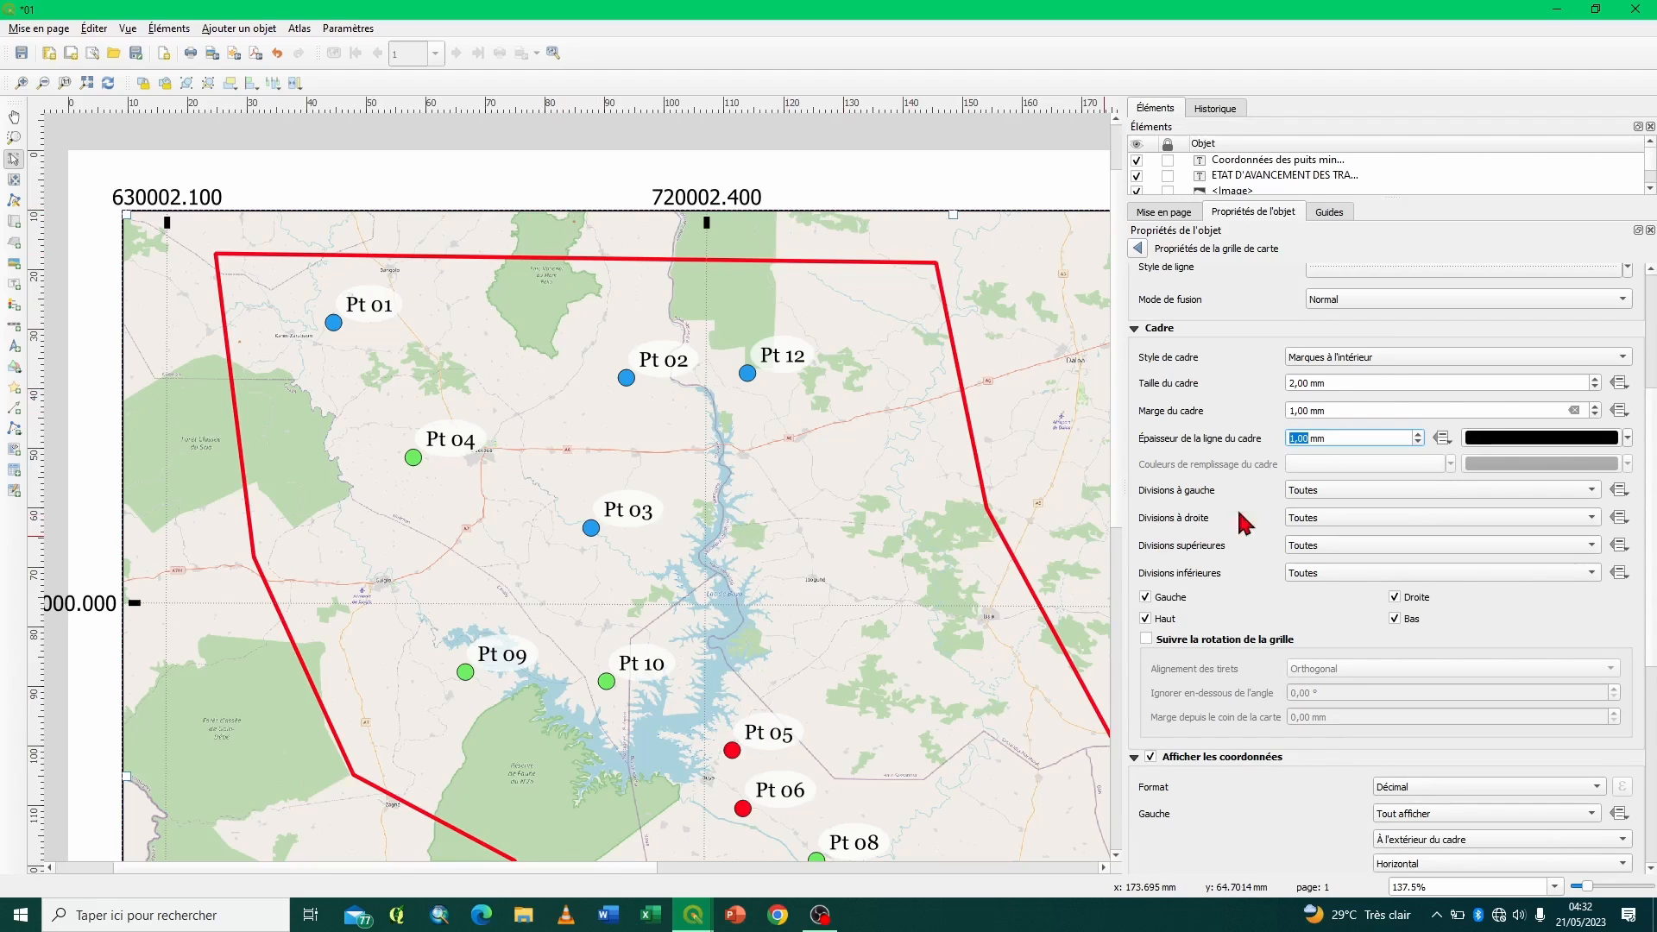
click(1401, 489)
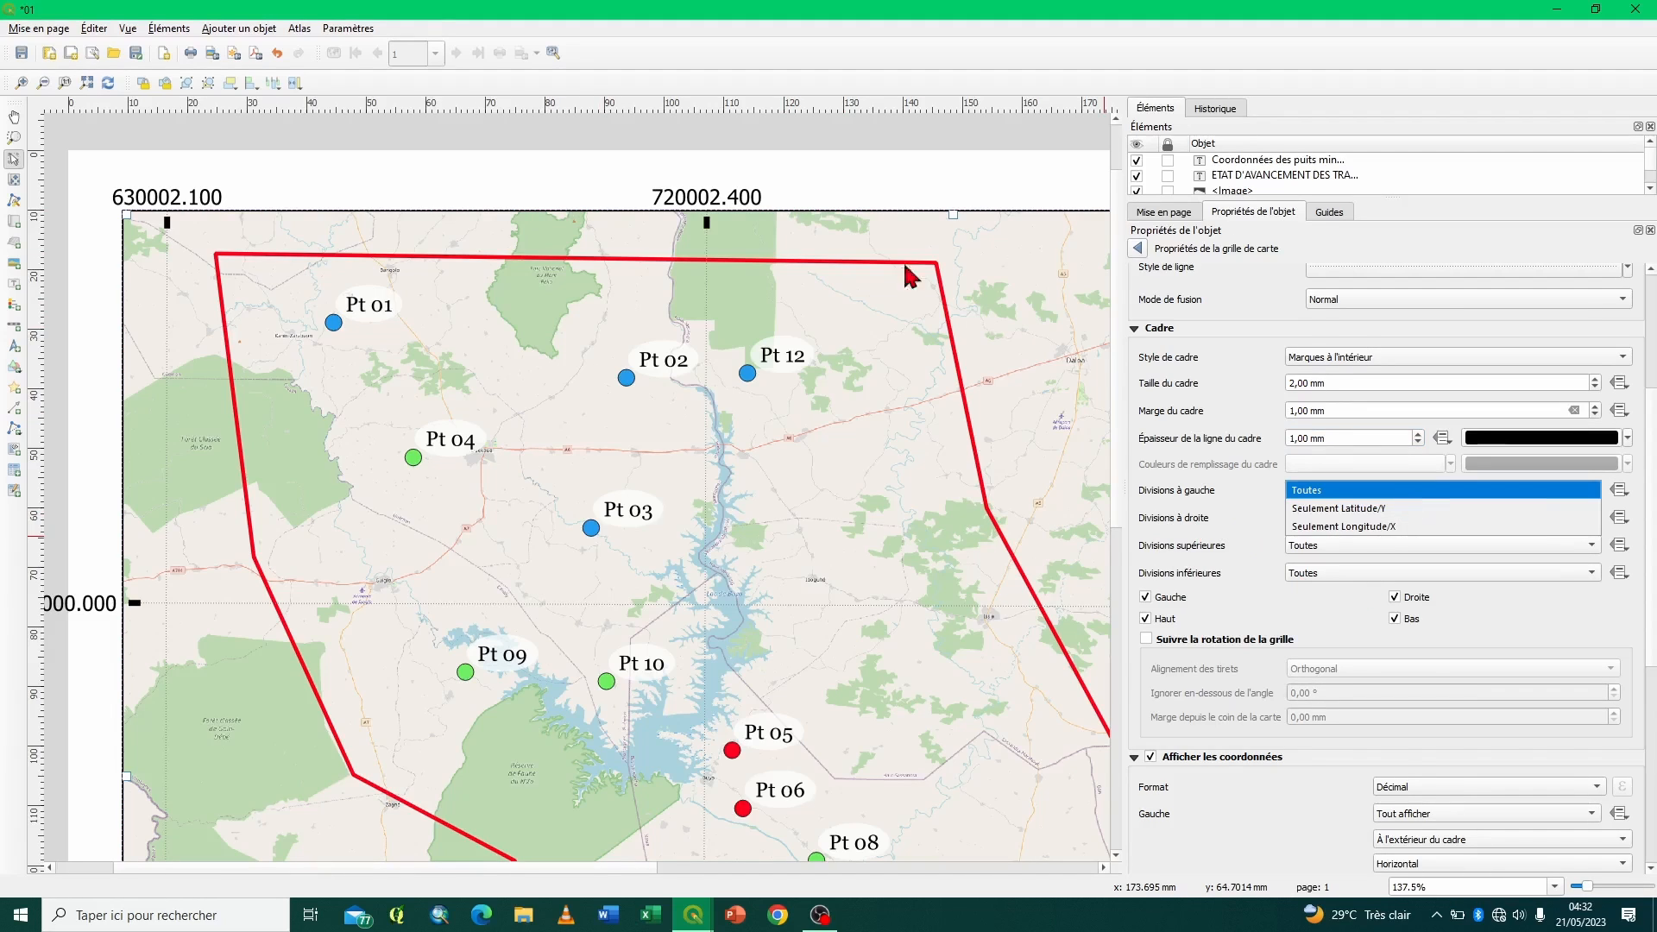
click(1318, 511)
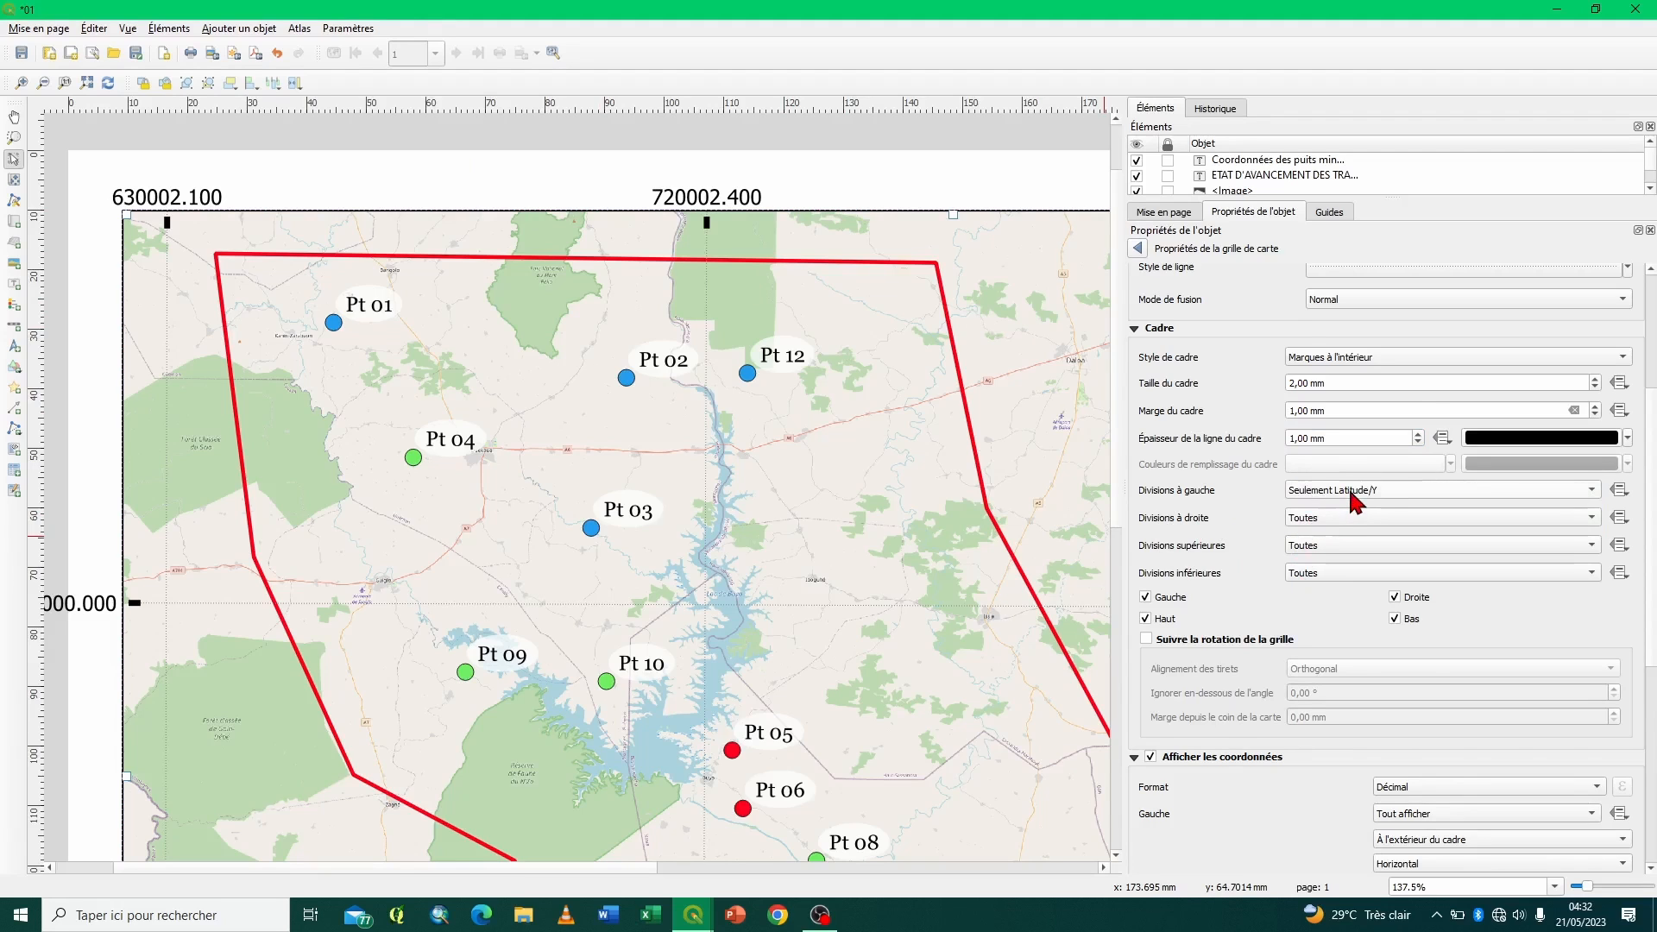
click(1350, 491)
click(1344, 509)
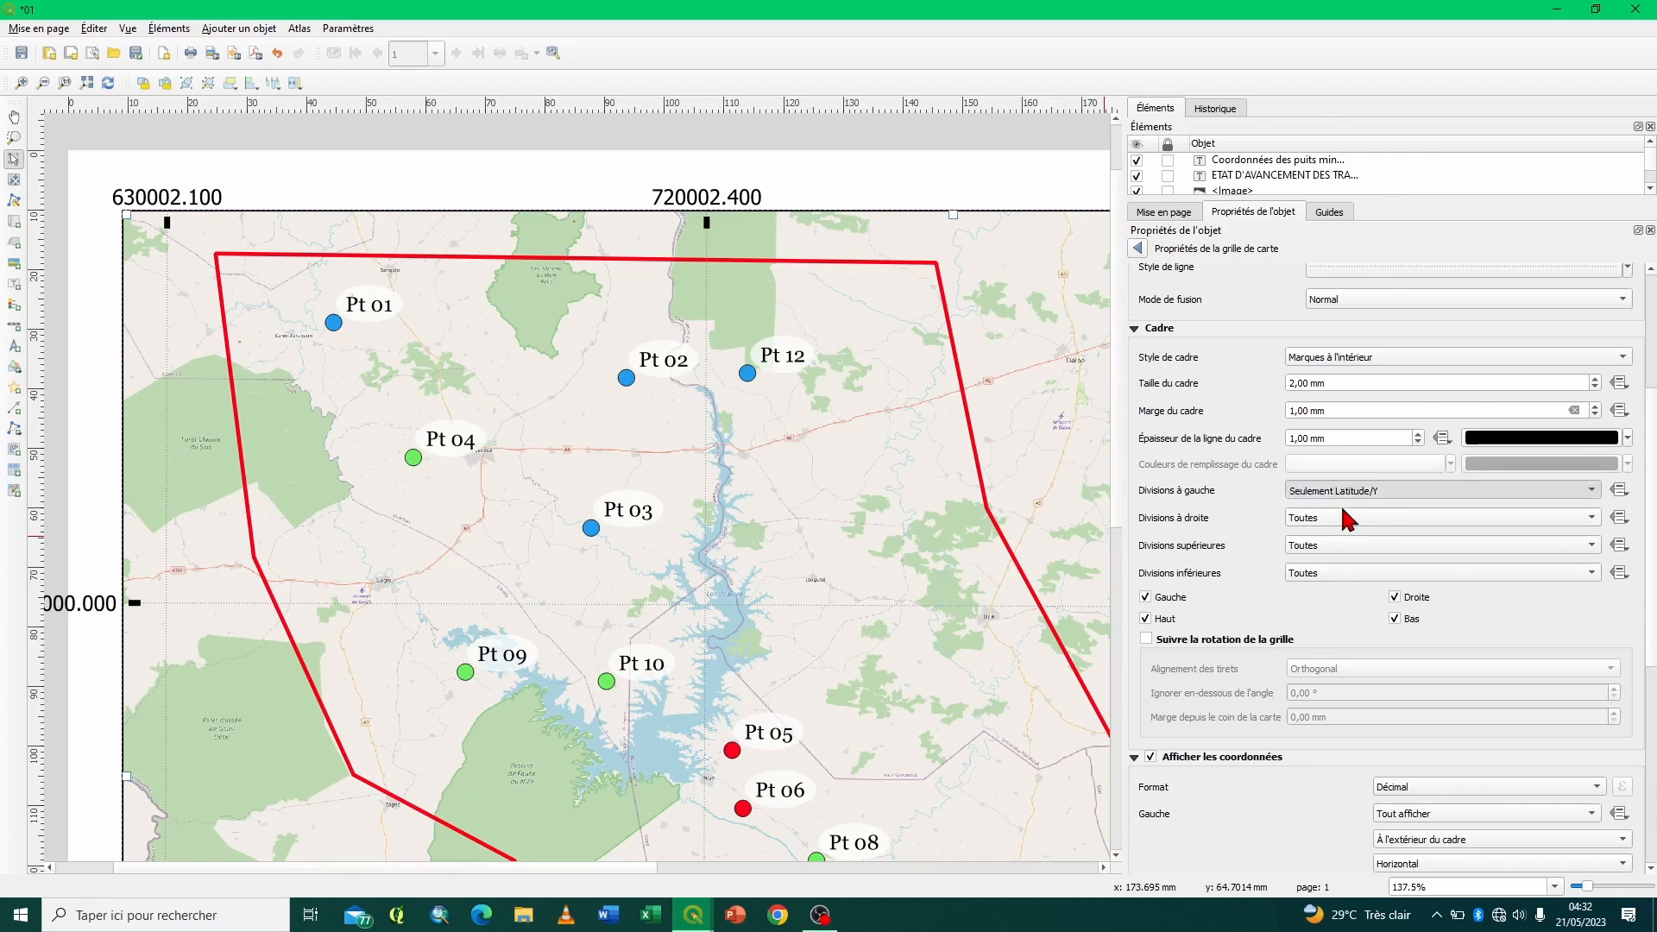
click(1343, 516)
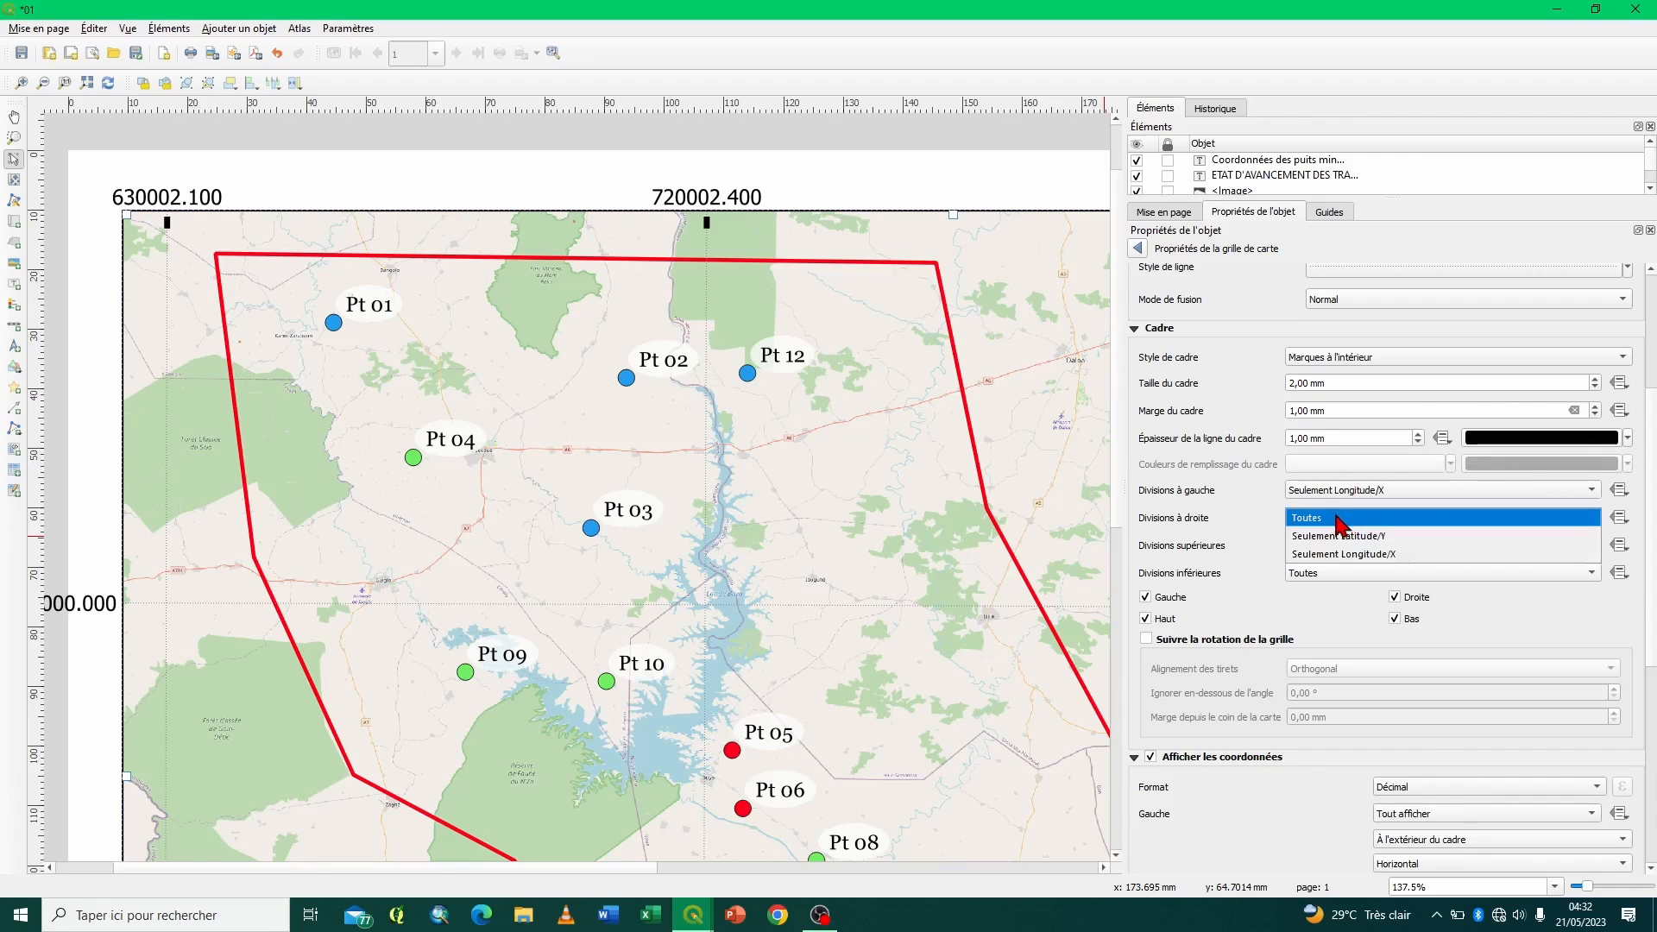
click(1341, 518)
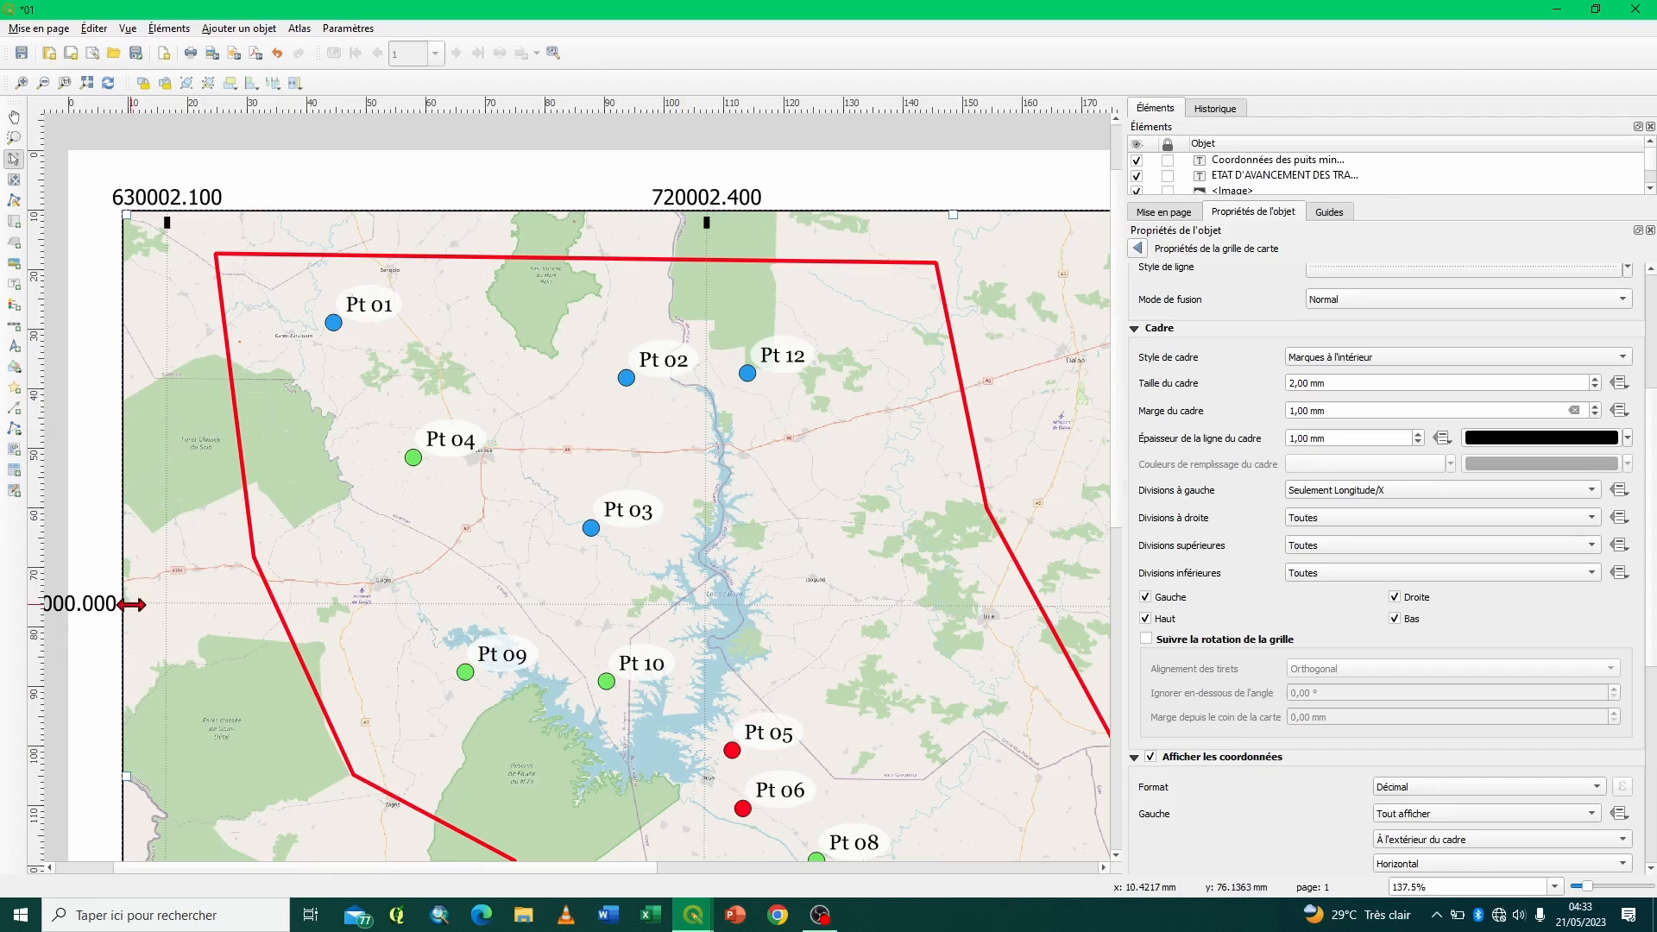
click(1323, 496)
click(1303, 461)
- Turn the frame marks on the Gauche and Haut sides off and back on
click(1146, 598)
click(1147, 620)
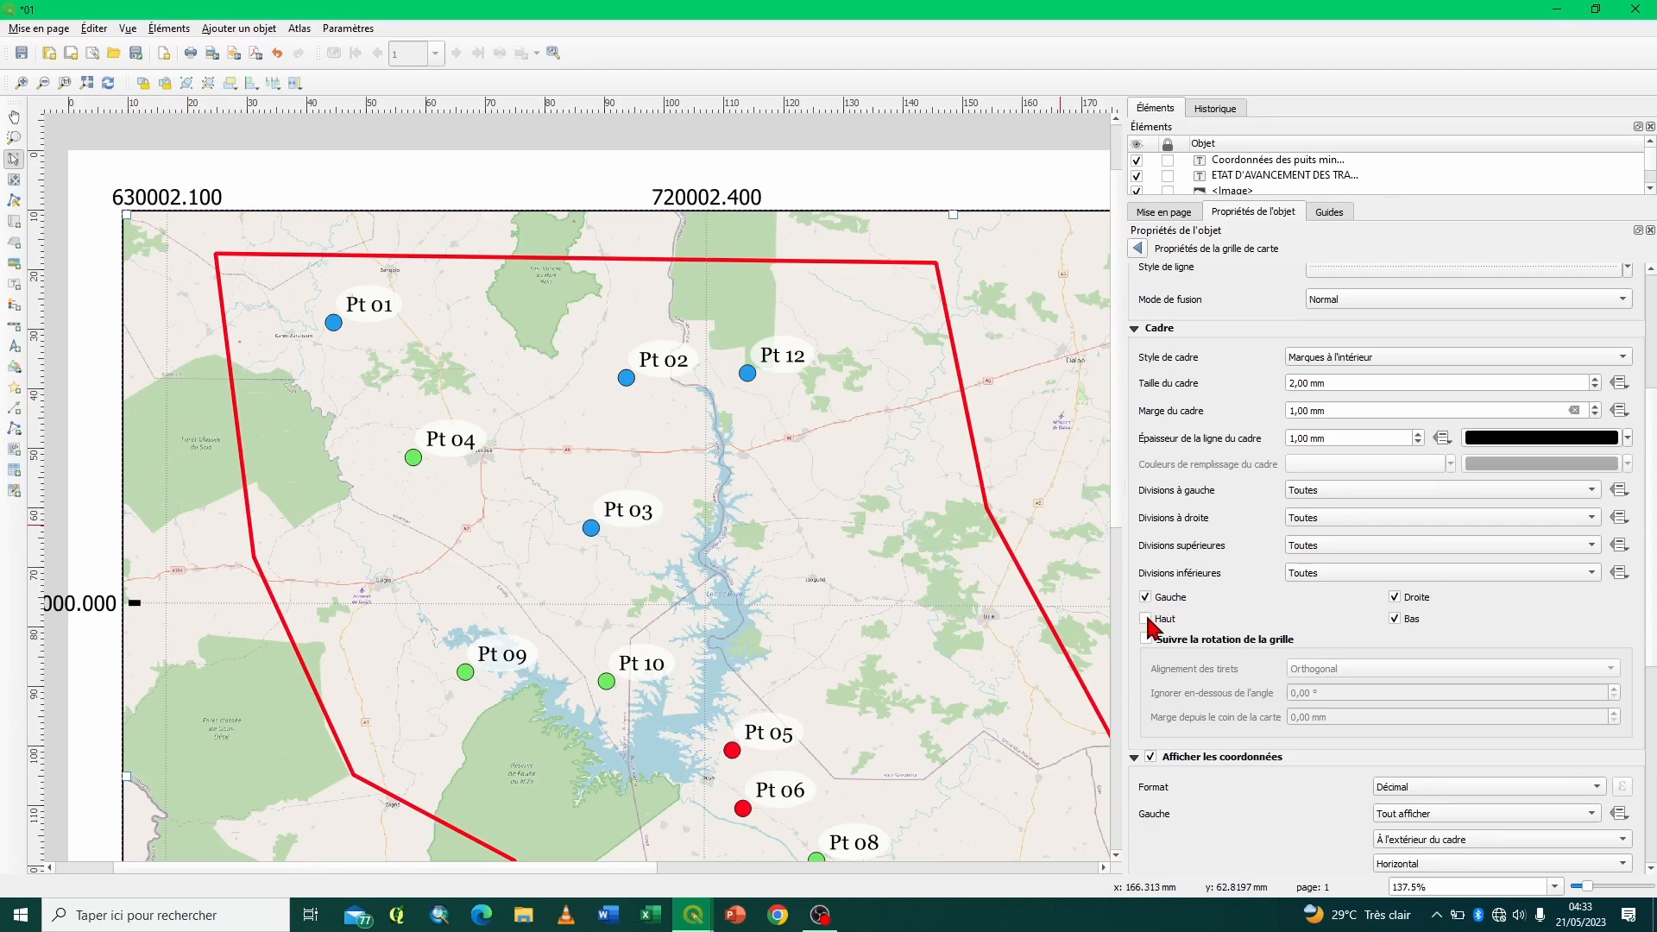
click(1147, 619)
- Collapse the frame settings and examine the format choices and display settings for the Test grid's coordinates
click(1135, 330)
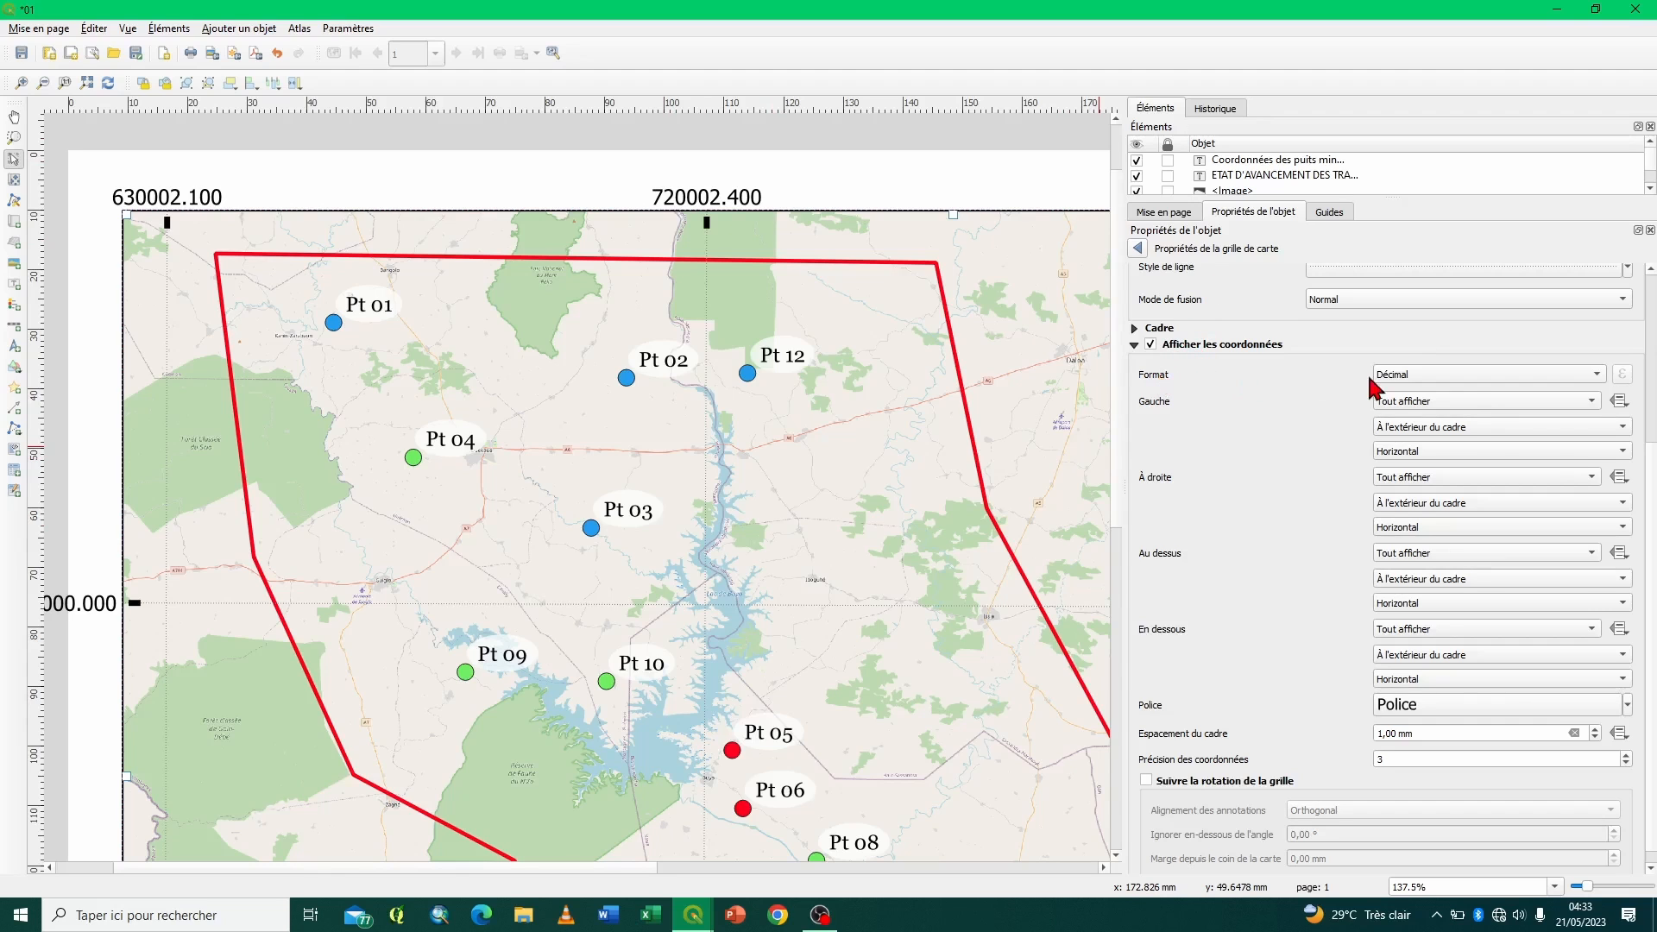
click(1478, 378)
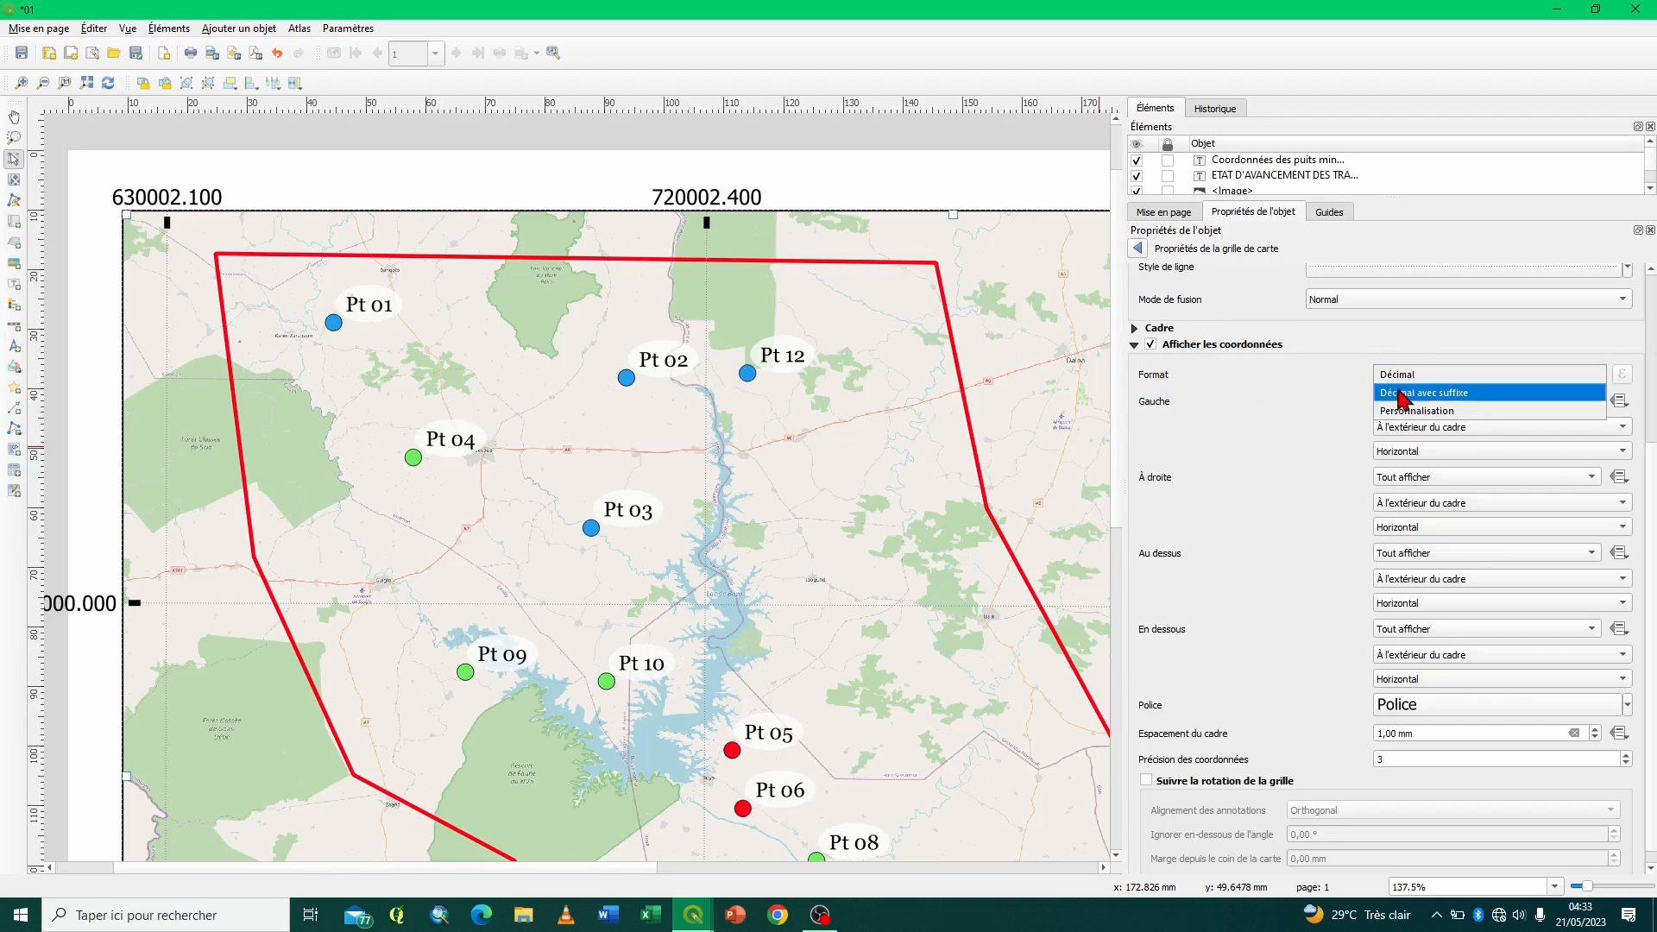
click(1298, 431)
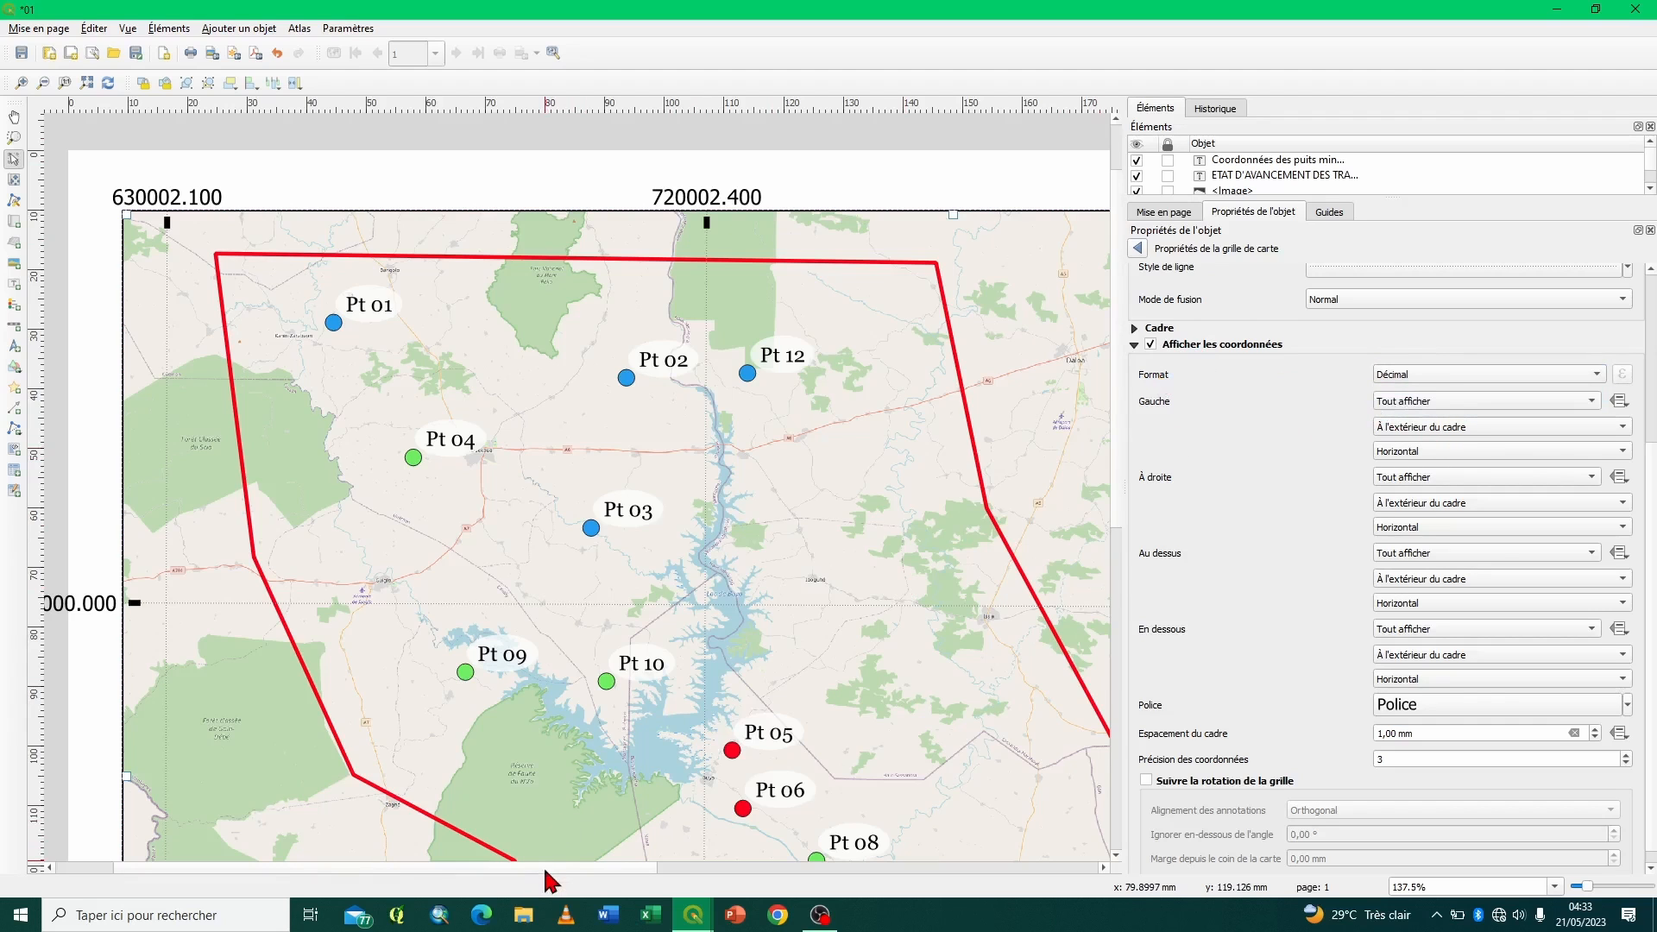
drag(545, 868, 493, 867)
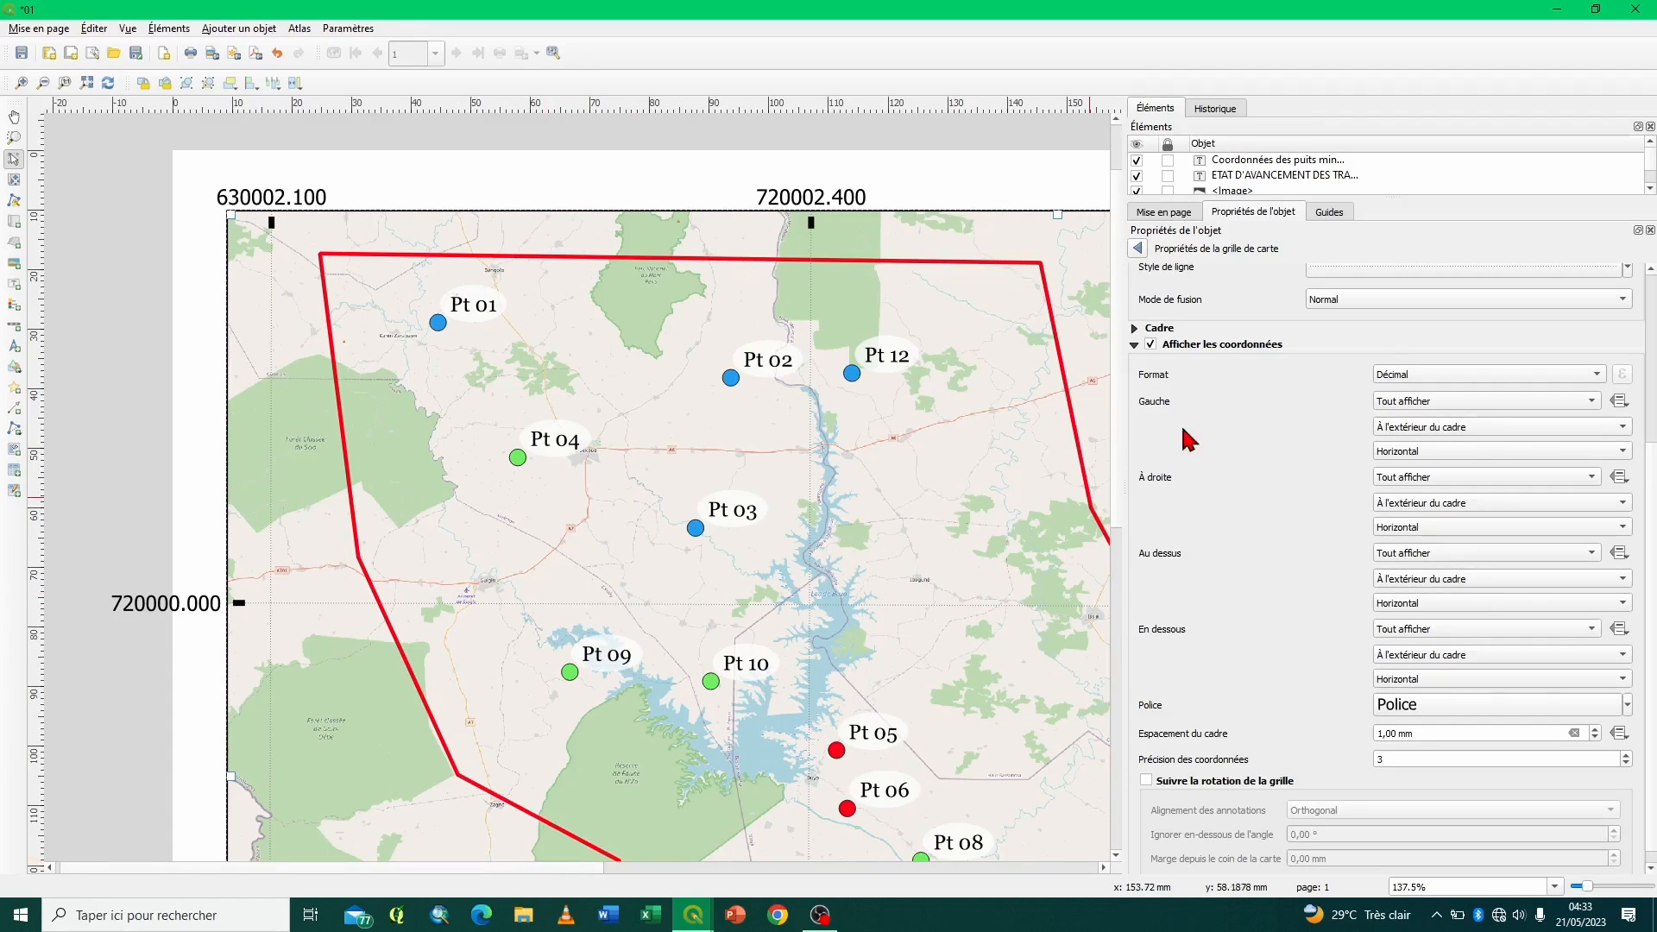
click(1134, 345)
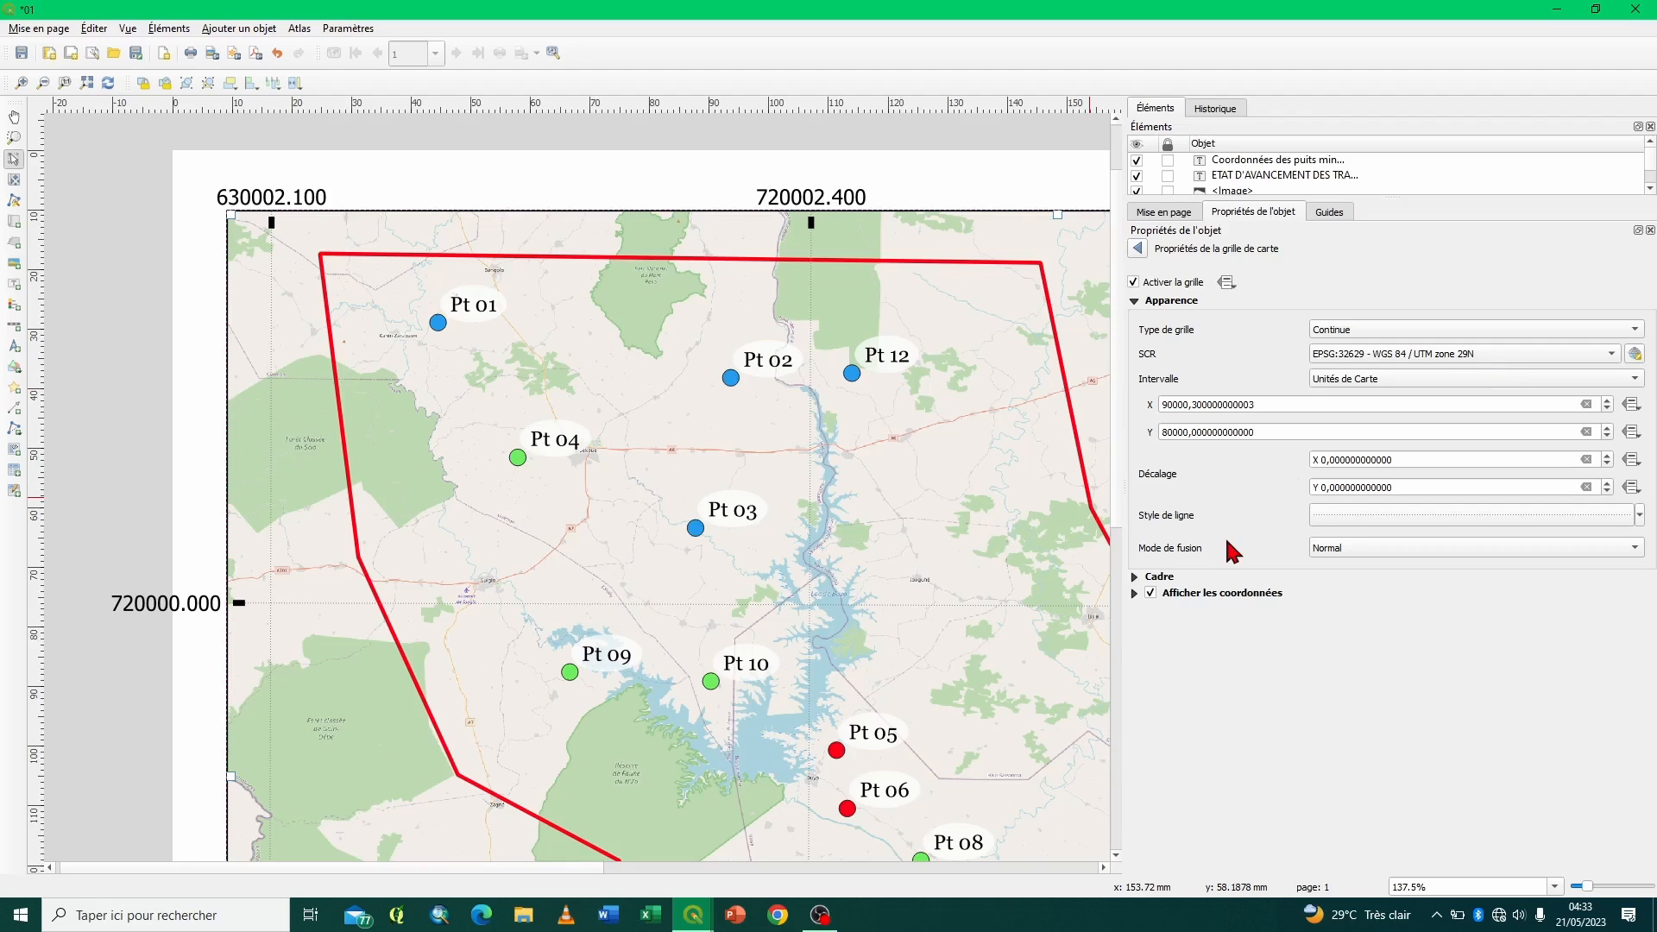
click(1135, 594)
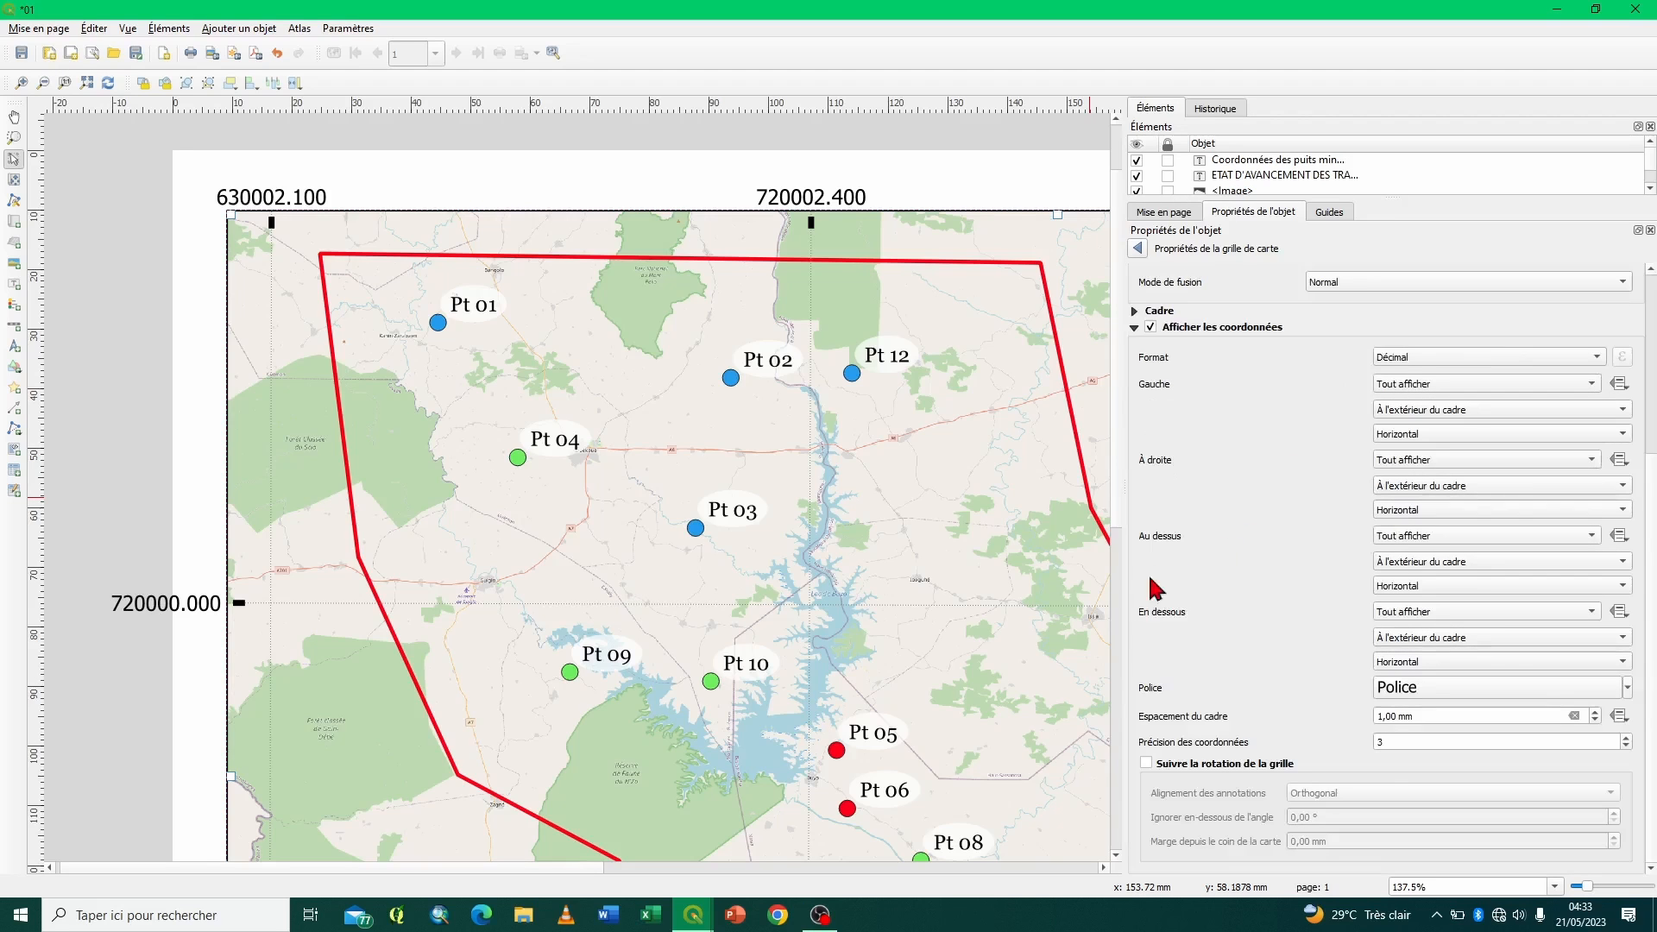
- Try the Décimal avec suffixe format for the Test grid's coordinates, and restore the Décimal format
click(1464, 362)
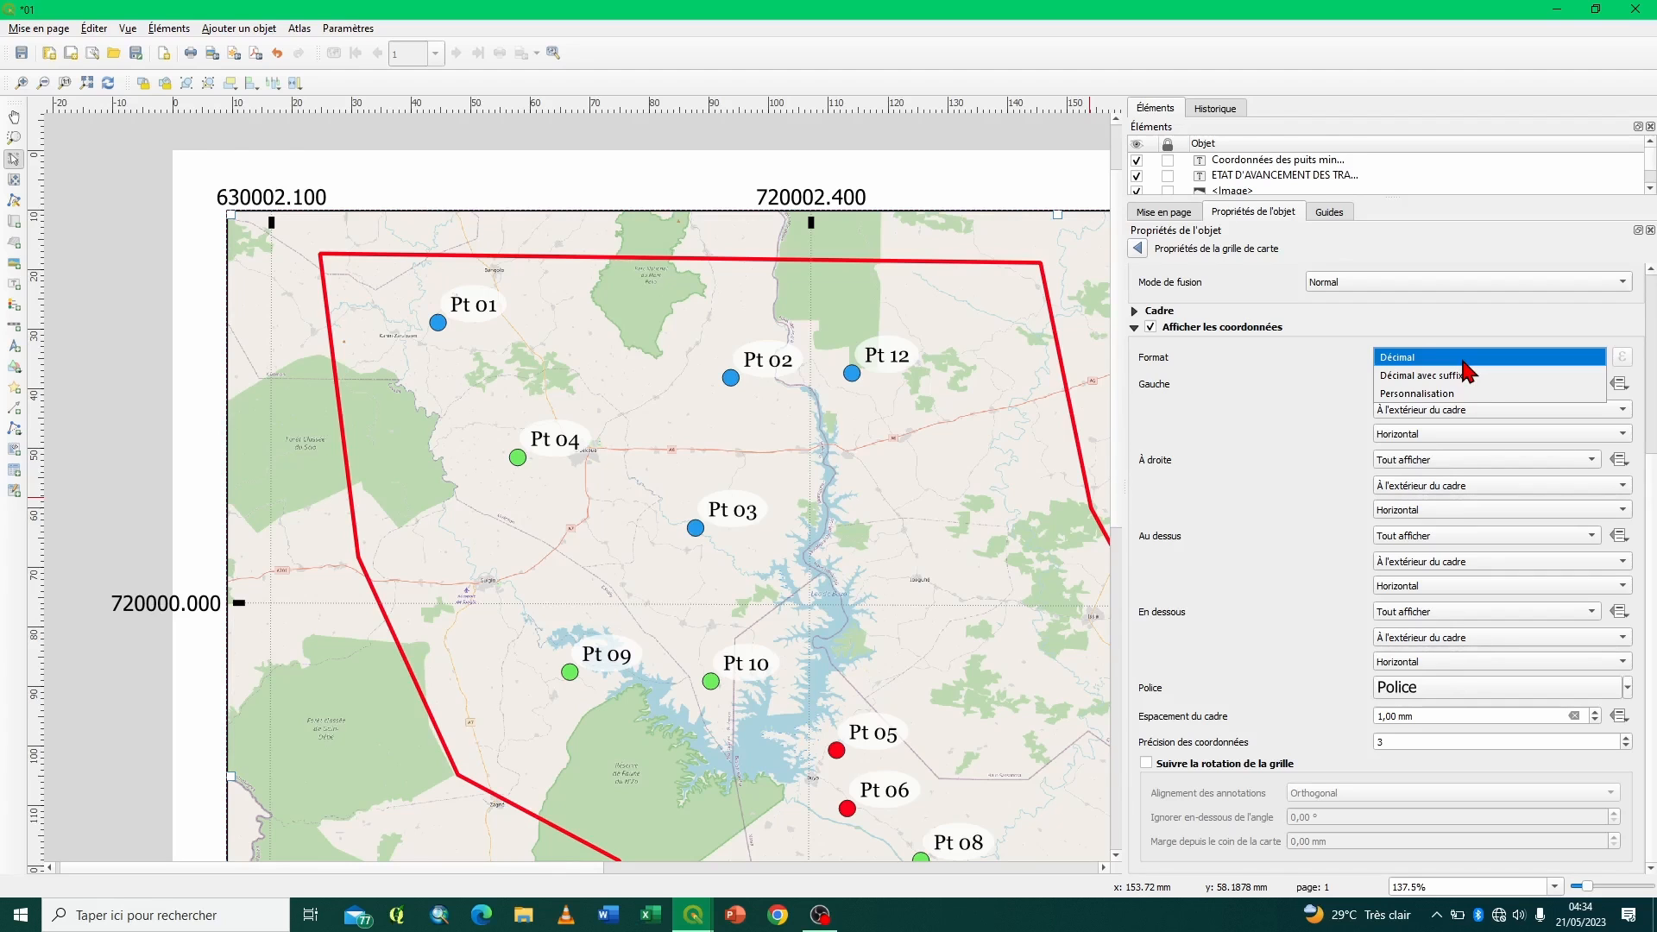
click(1269, 349)
scroll(1269, 349, up, 5)
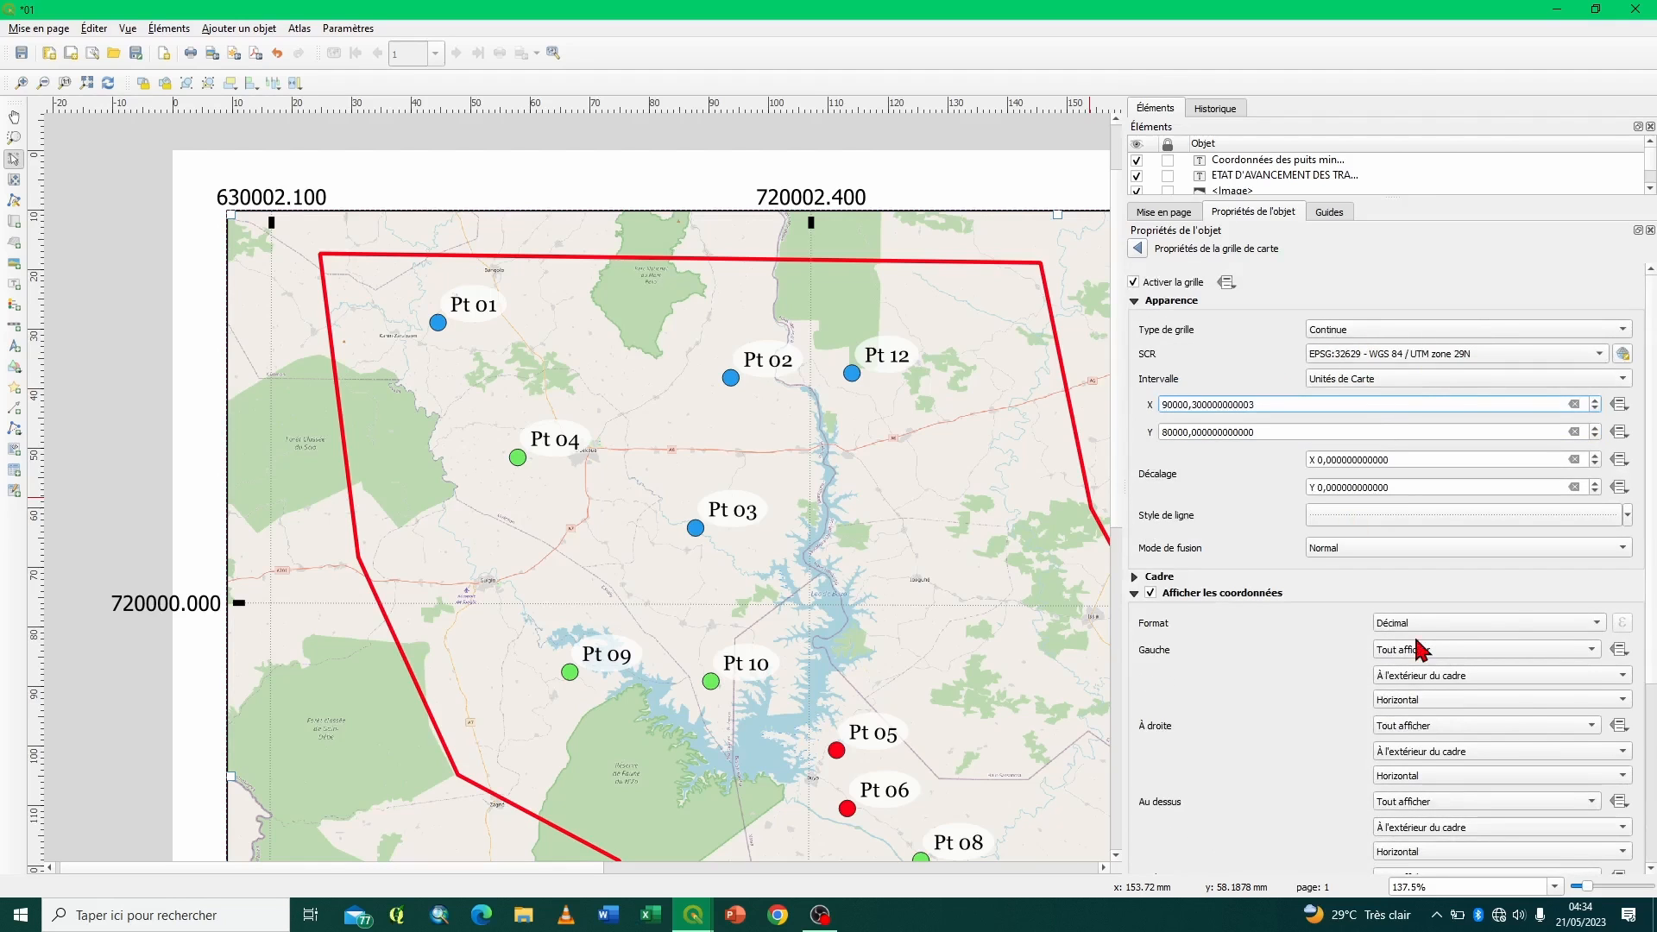
click(1533, 628)
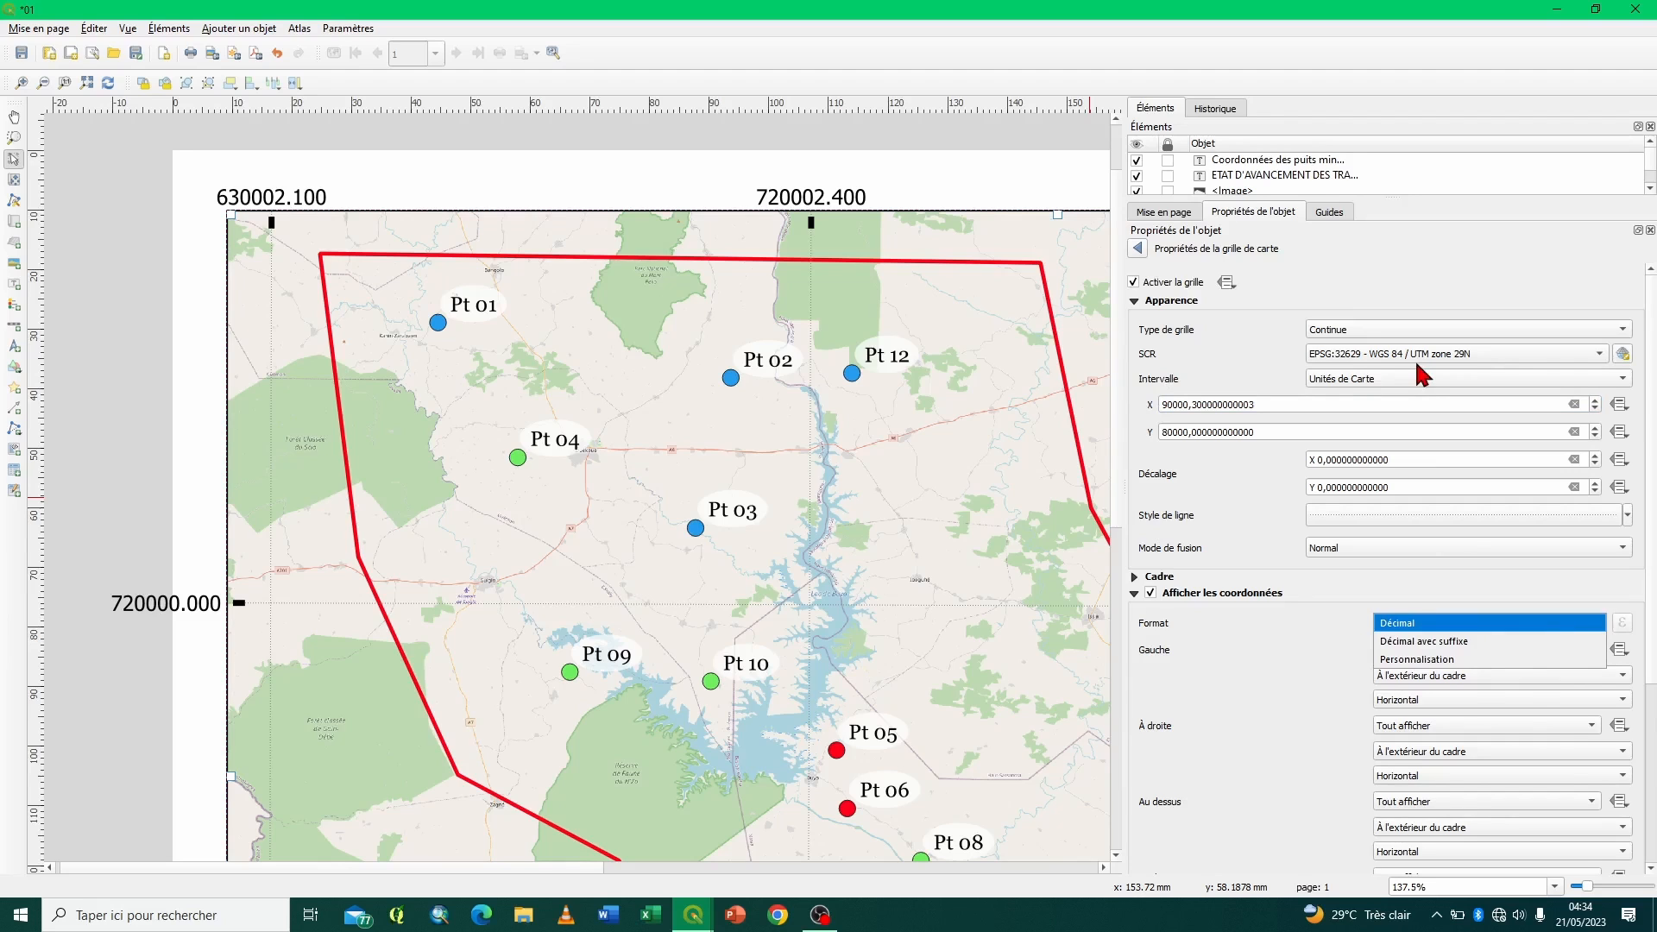
click(1404, 642)
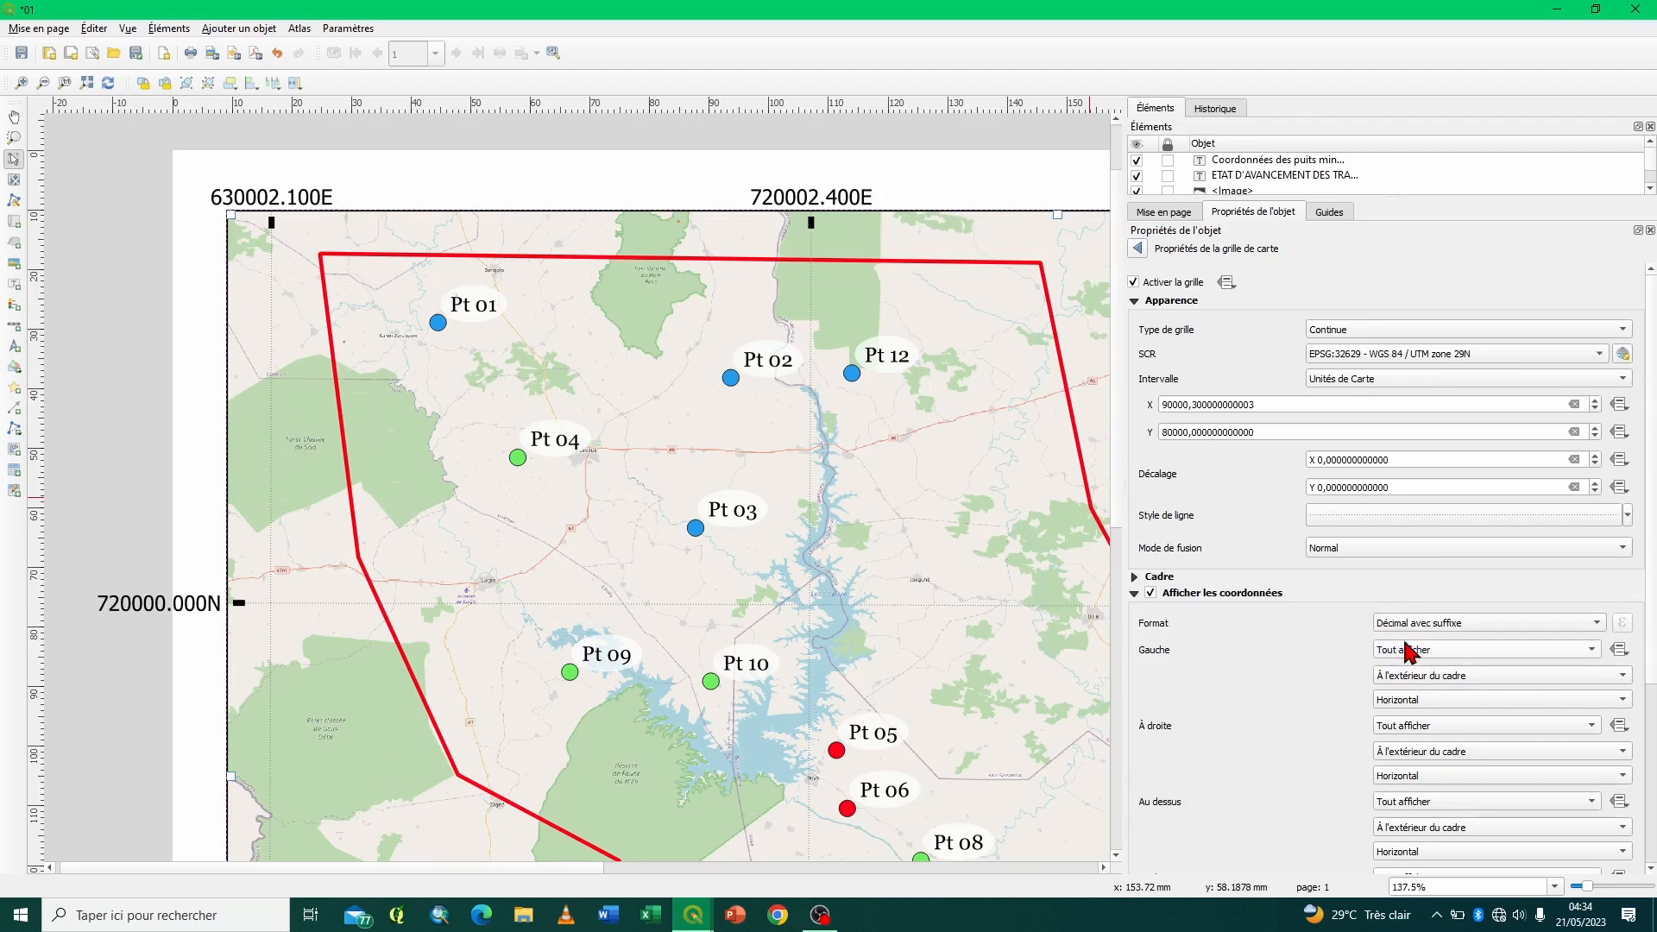
click(1422, 627)
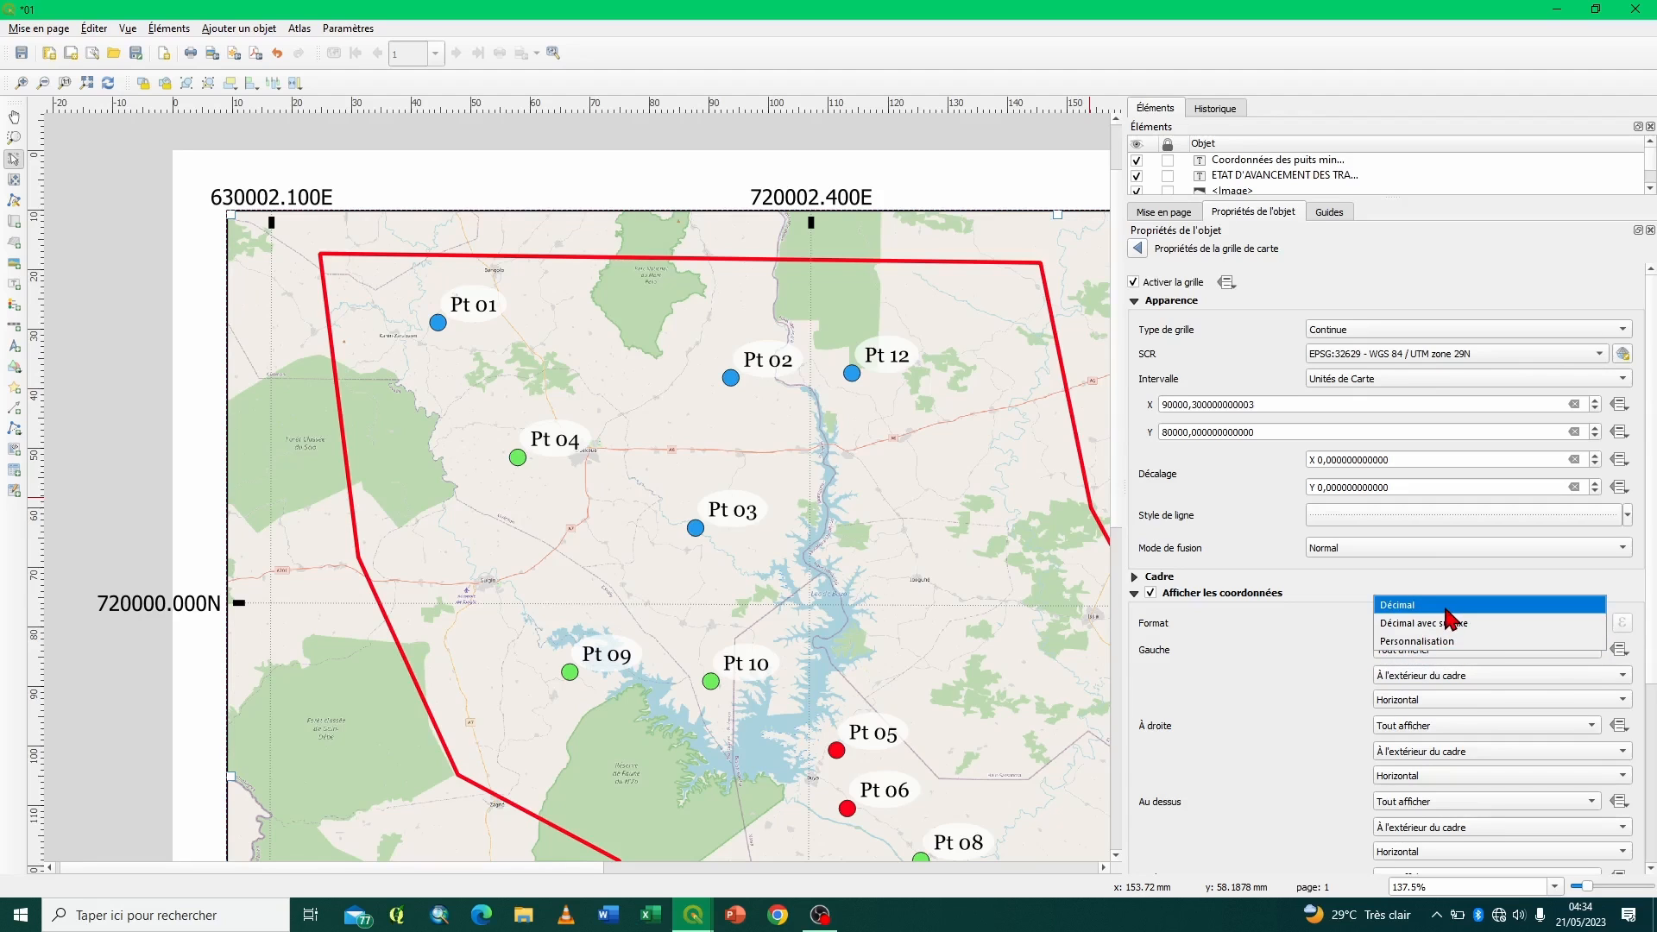
click(1446, 607)
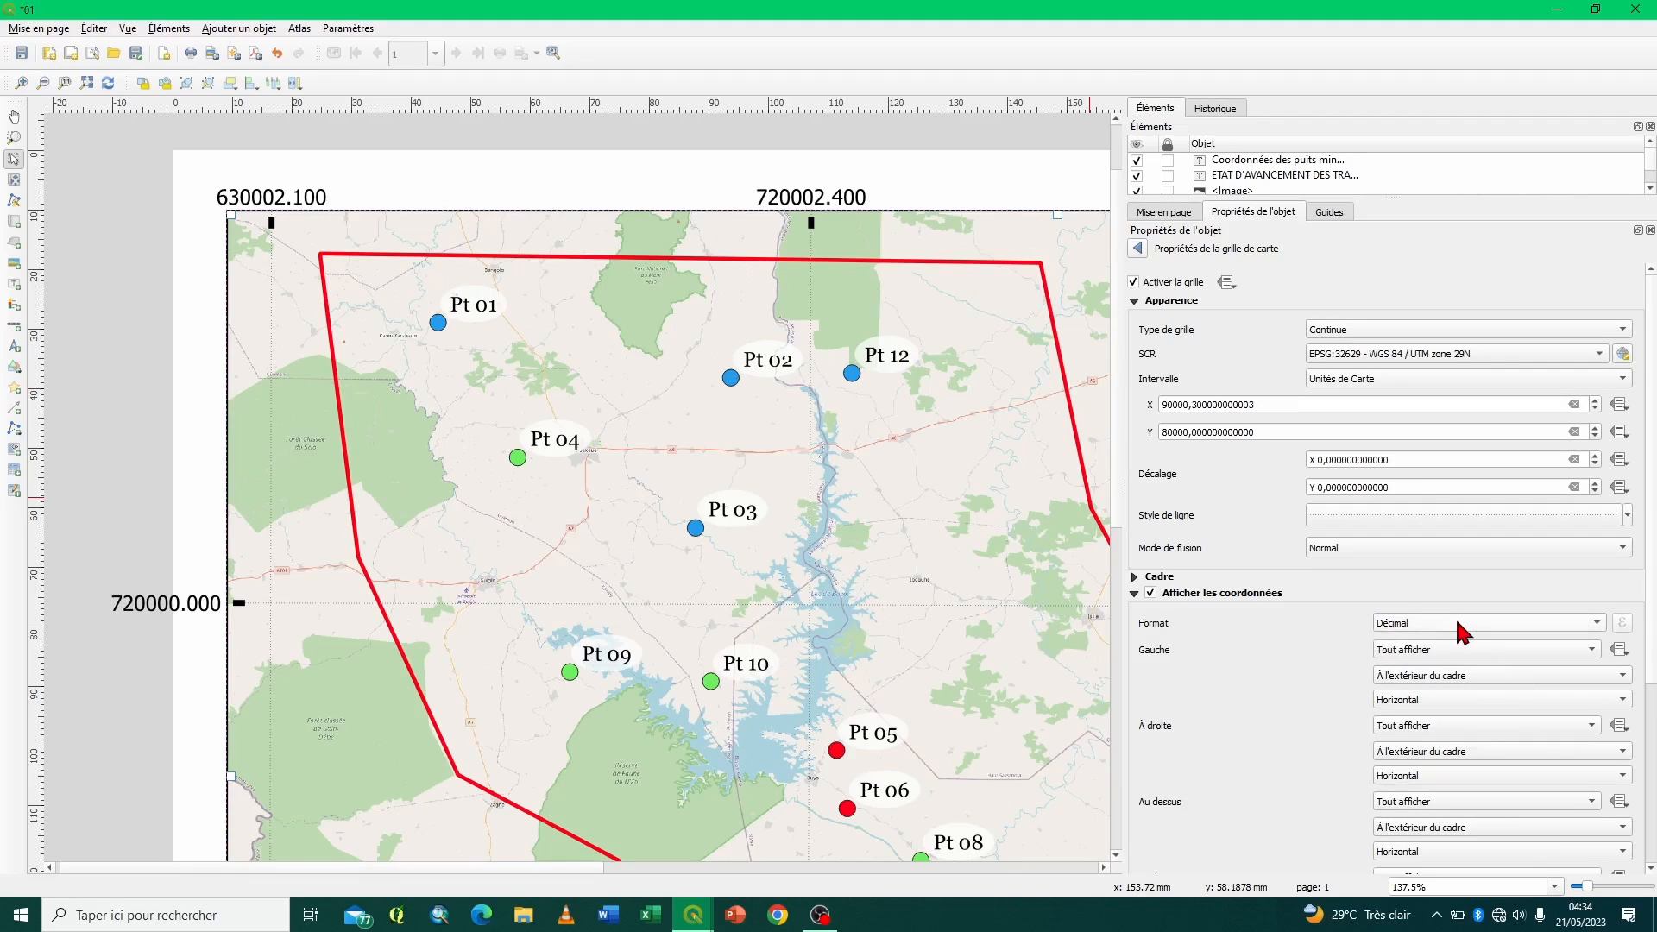
- Set the orientation of the grid coordinates on the Gauche side to Vertical ascendant
scroll(1346, 643, down, 5)
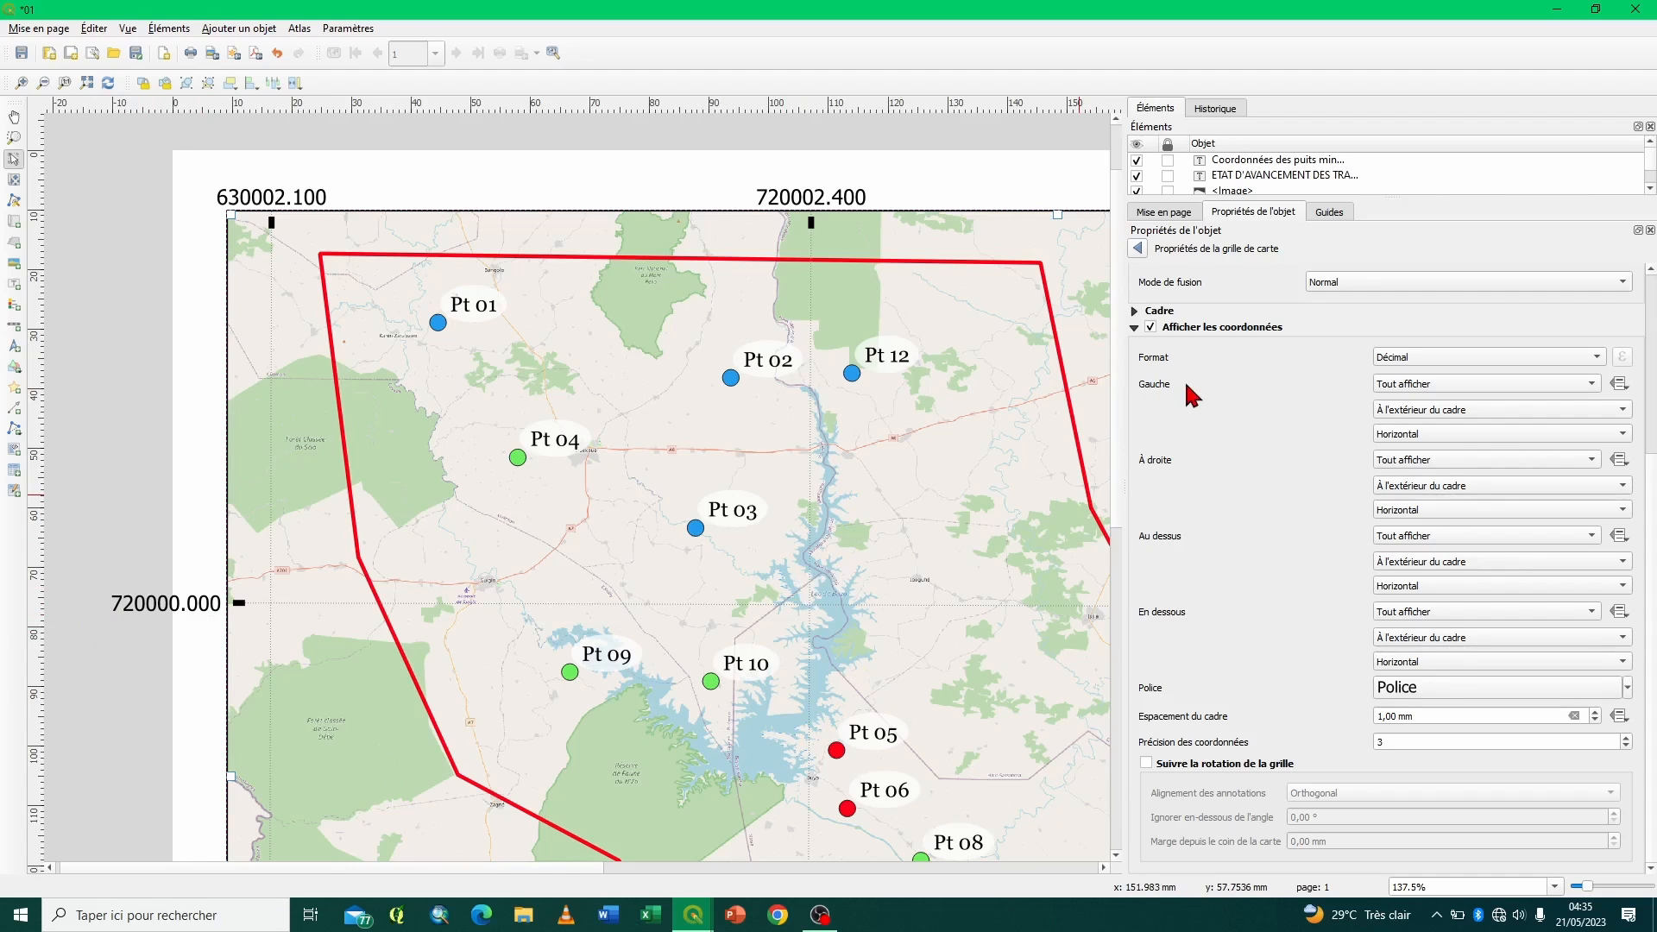
click(1433, 434)
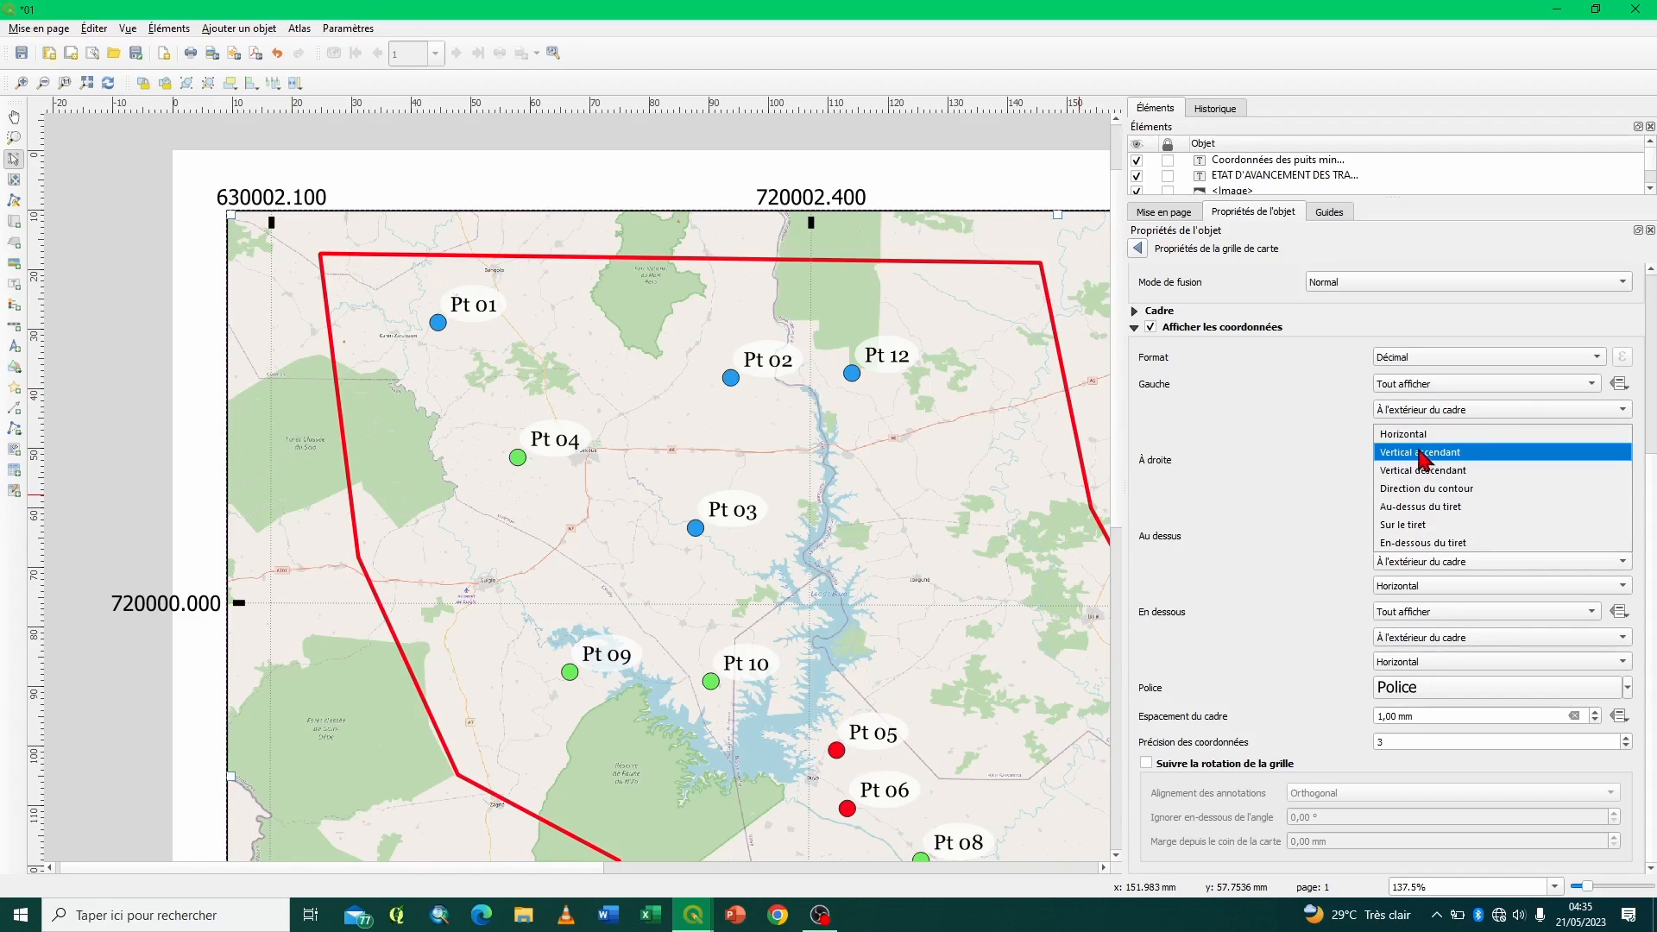
click(1437, 466)
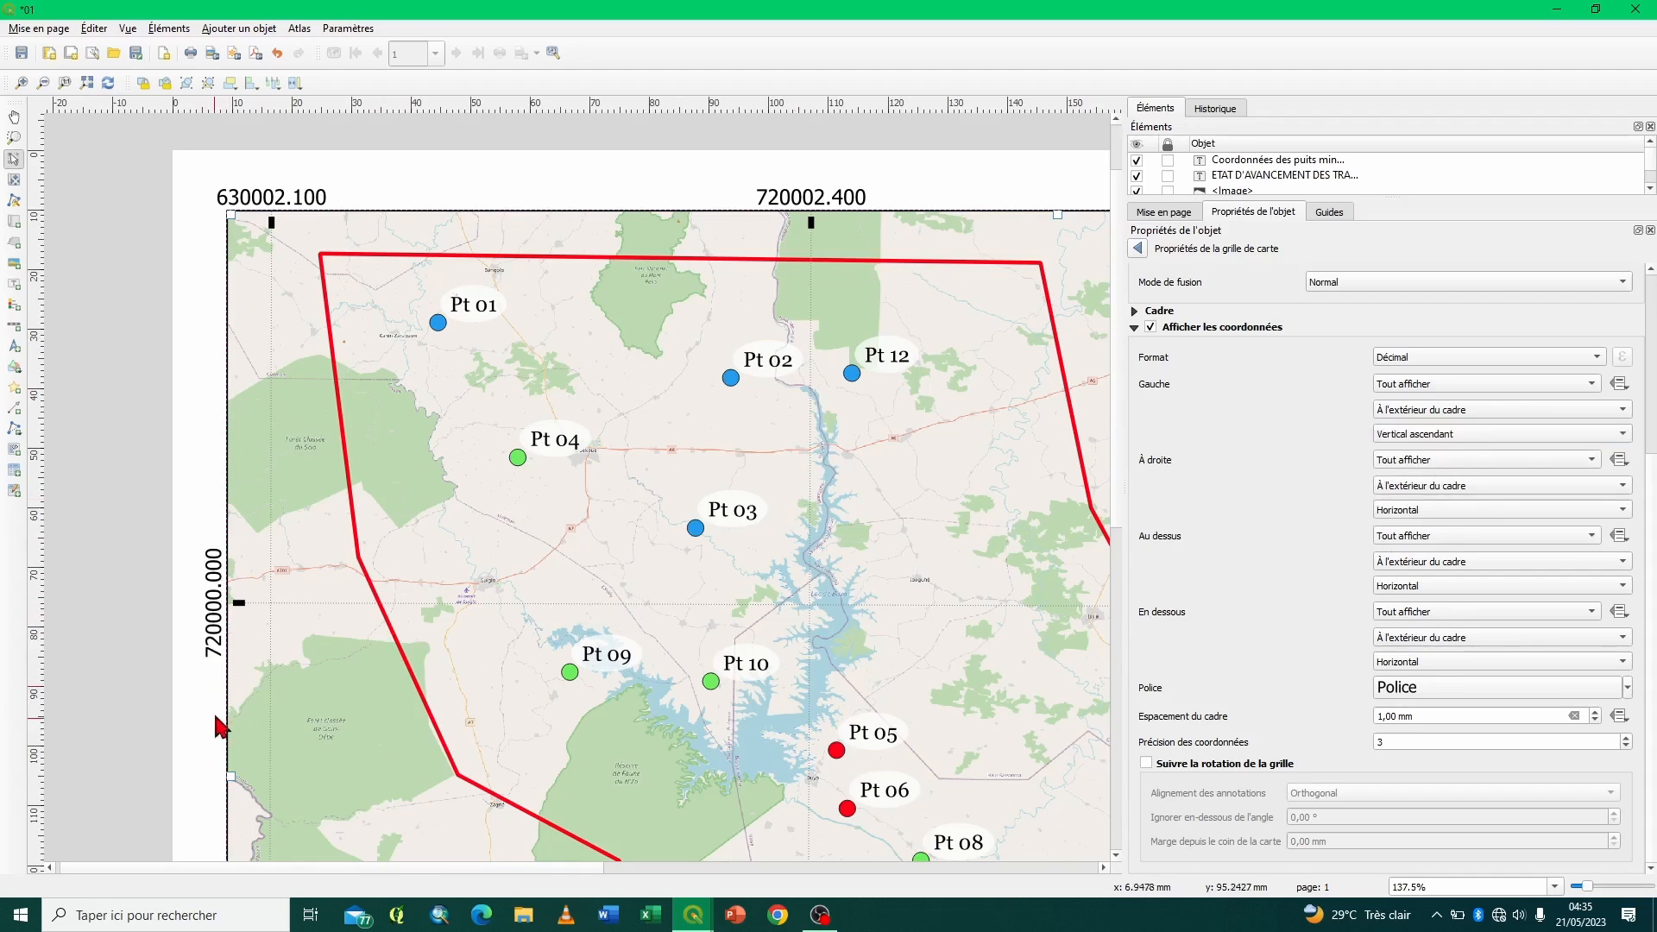
- Try Vertical descendant for the Gauche coordinates' orientation, and restore Vertical ascendant
click(1423, 436)
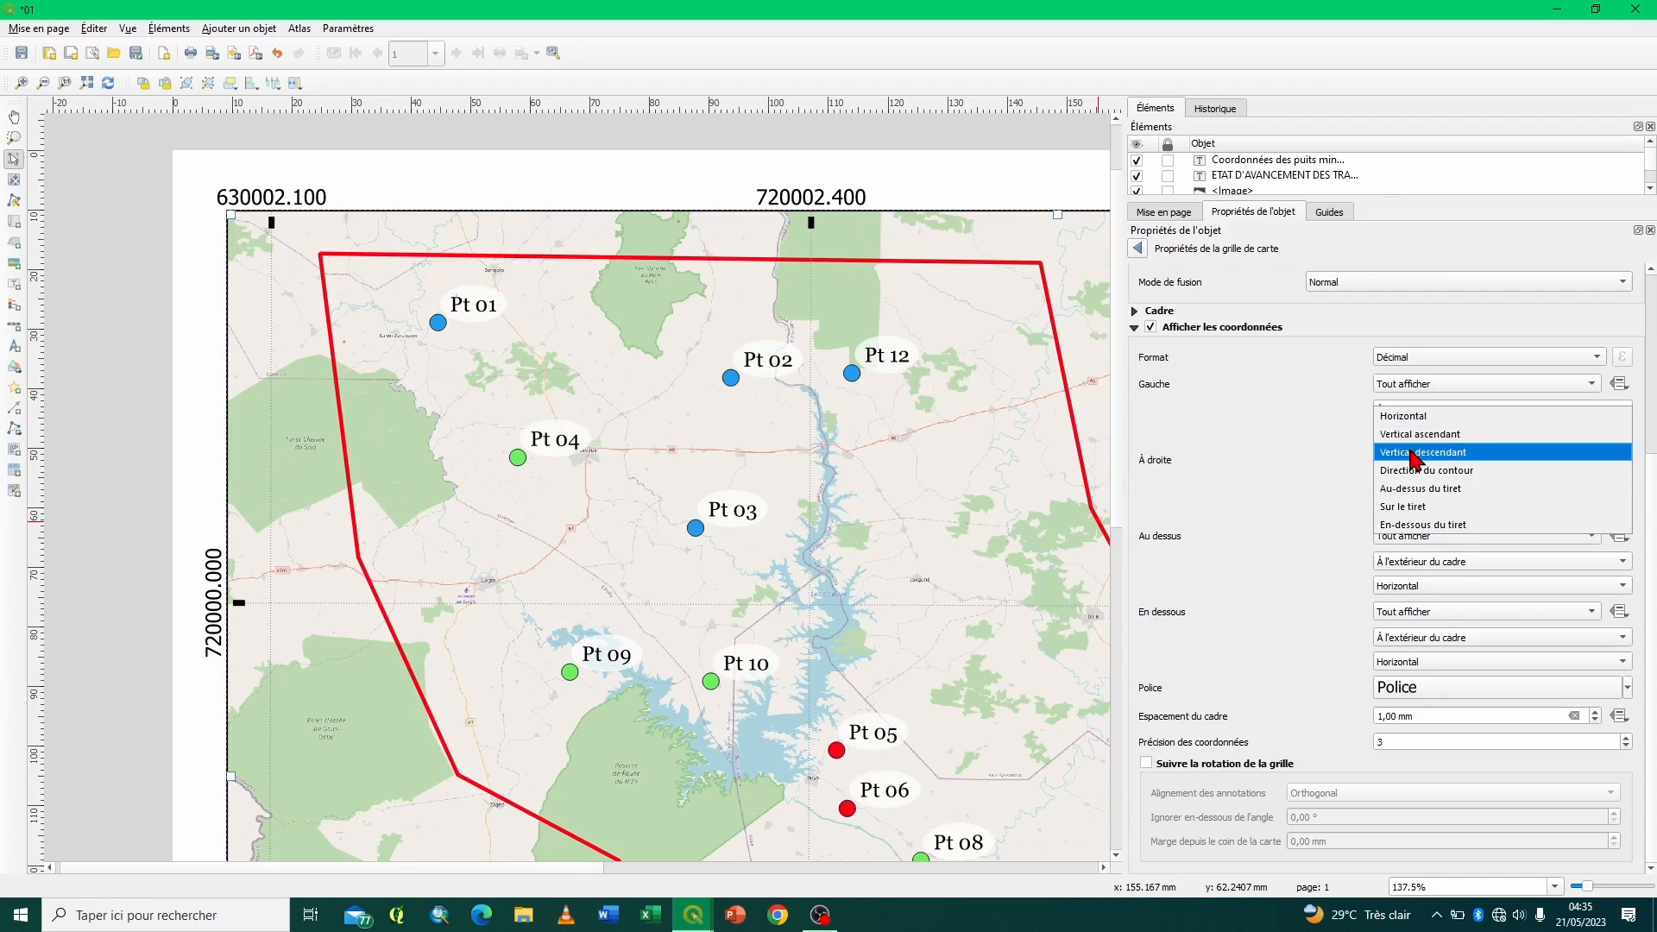
click(1420, 452)
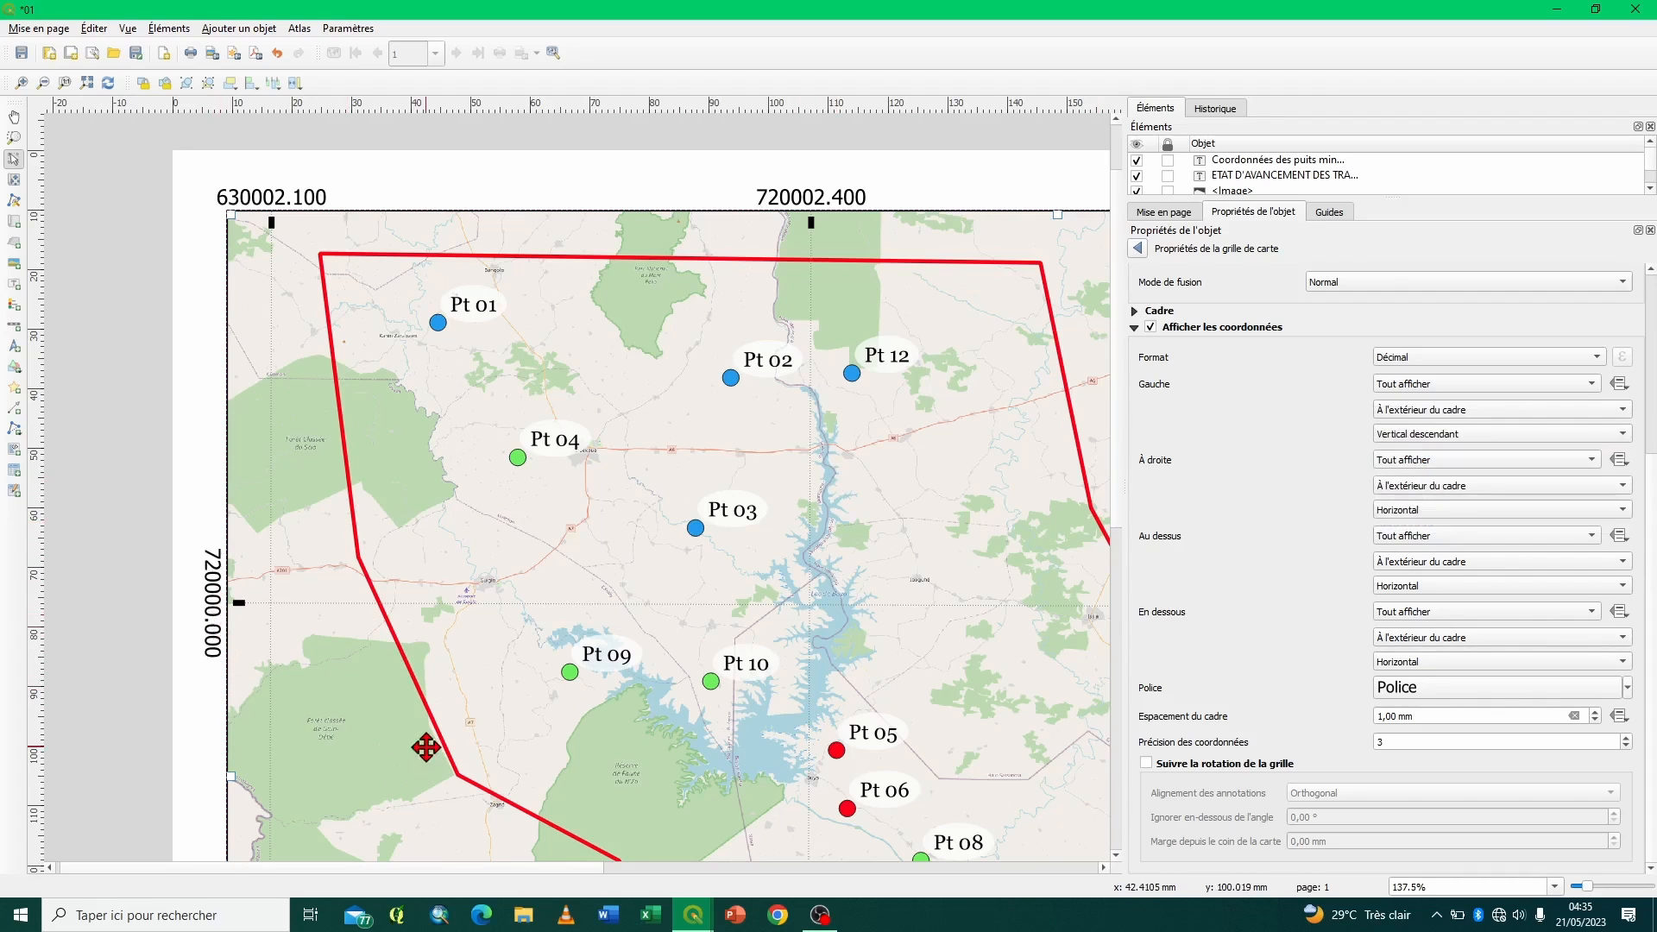
click(1430, 436)
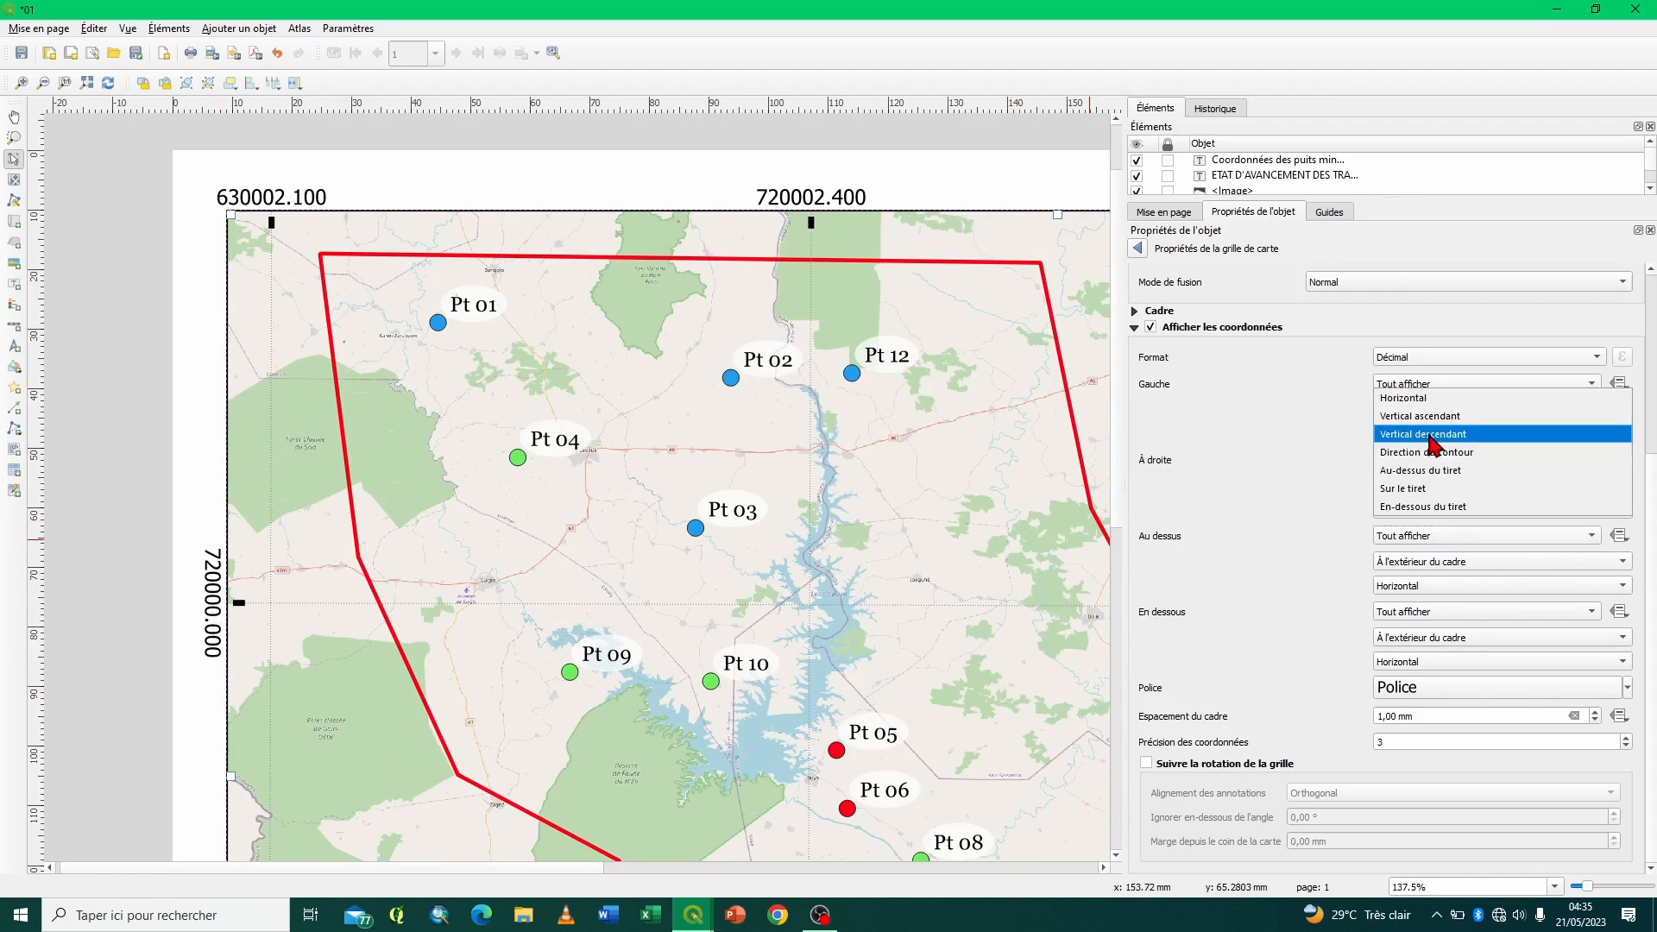
click(1429, 417)
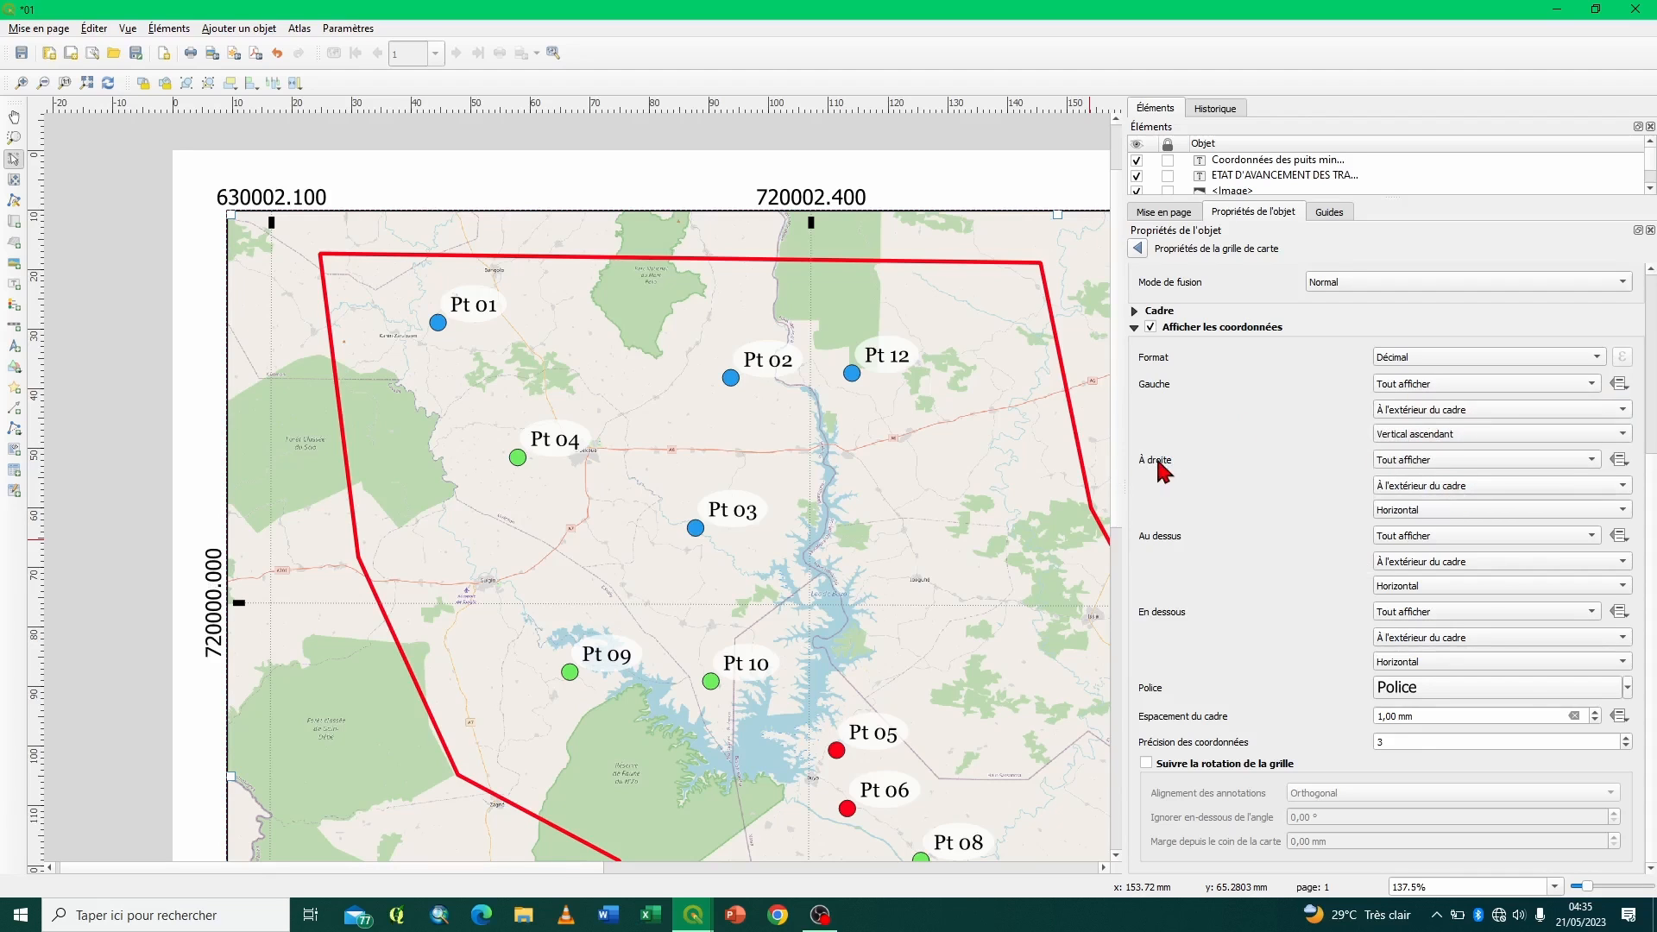
- Set the orientation of the grid coordinates on the À droite side to Vertical ascendant
click(1441, 521)
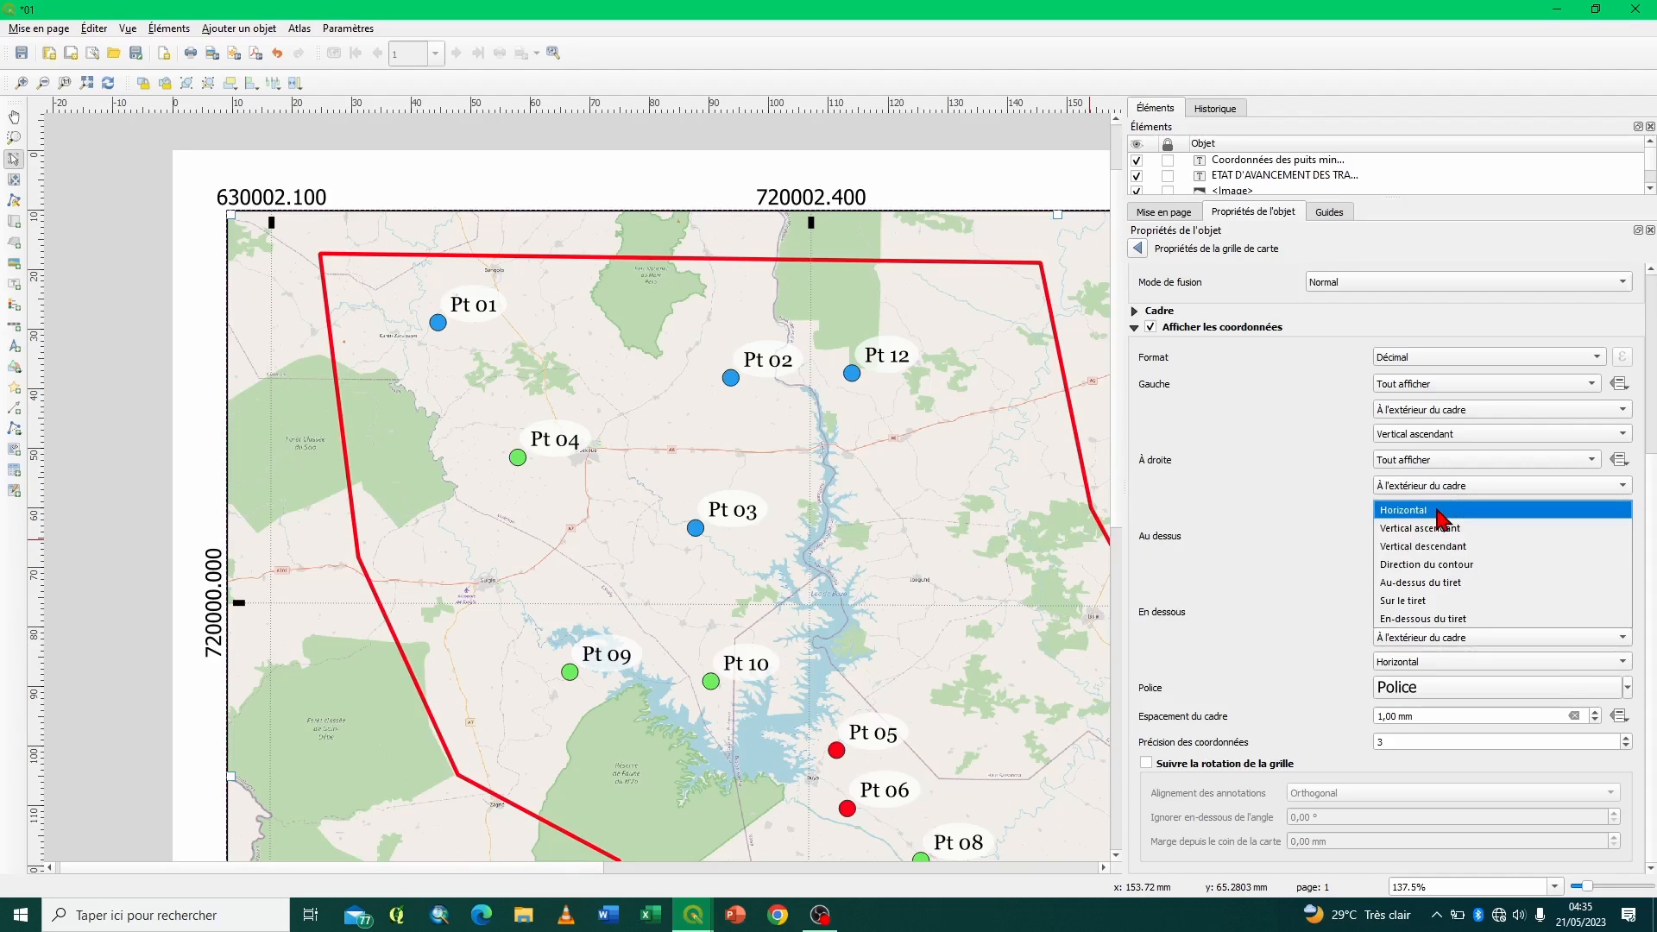
click(1441, 534)
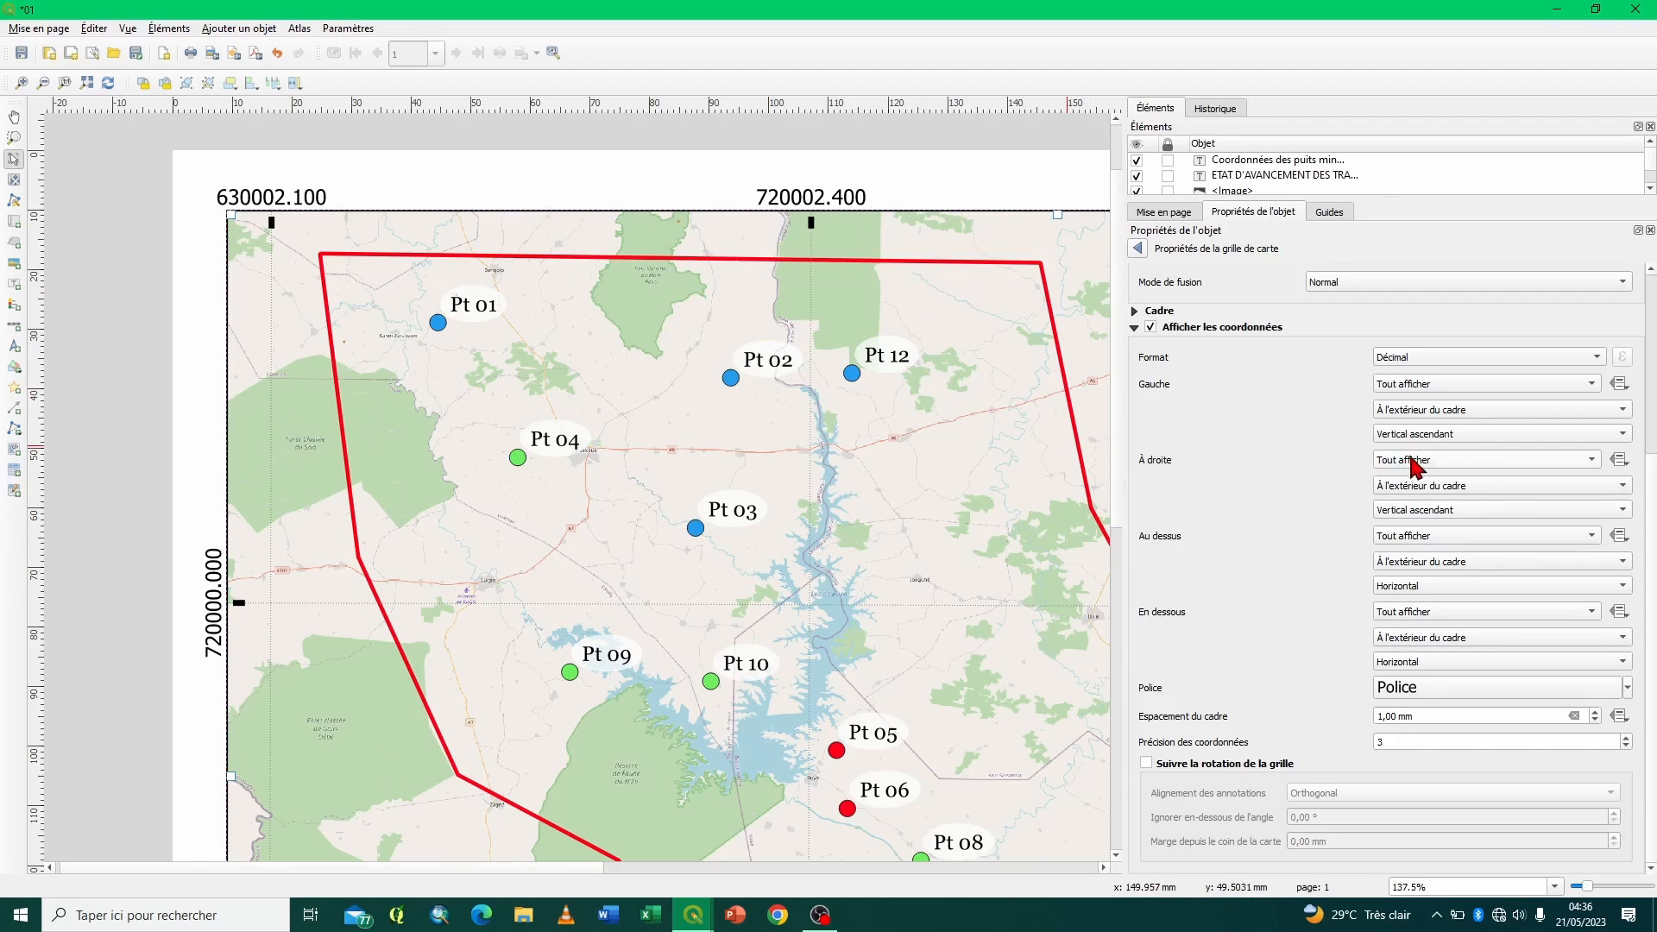
- Try Désactivé and Afficher uniquement Latitude/Y for the À droite coordinates, and restore Tout afficher
click(1443, 464)
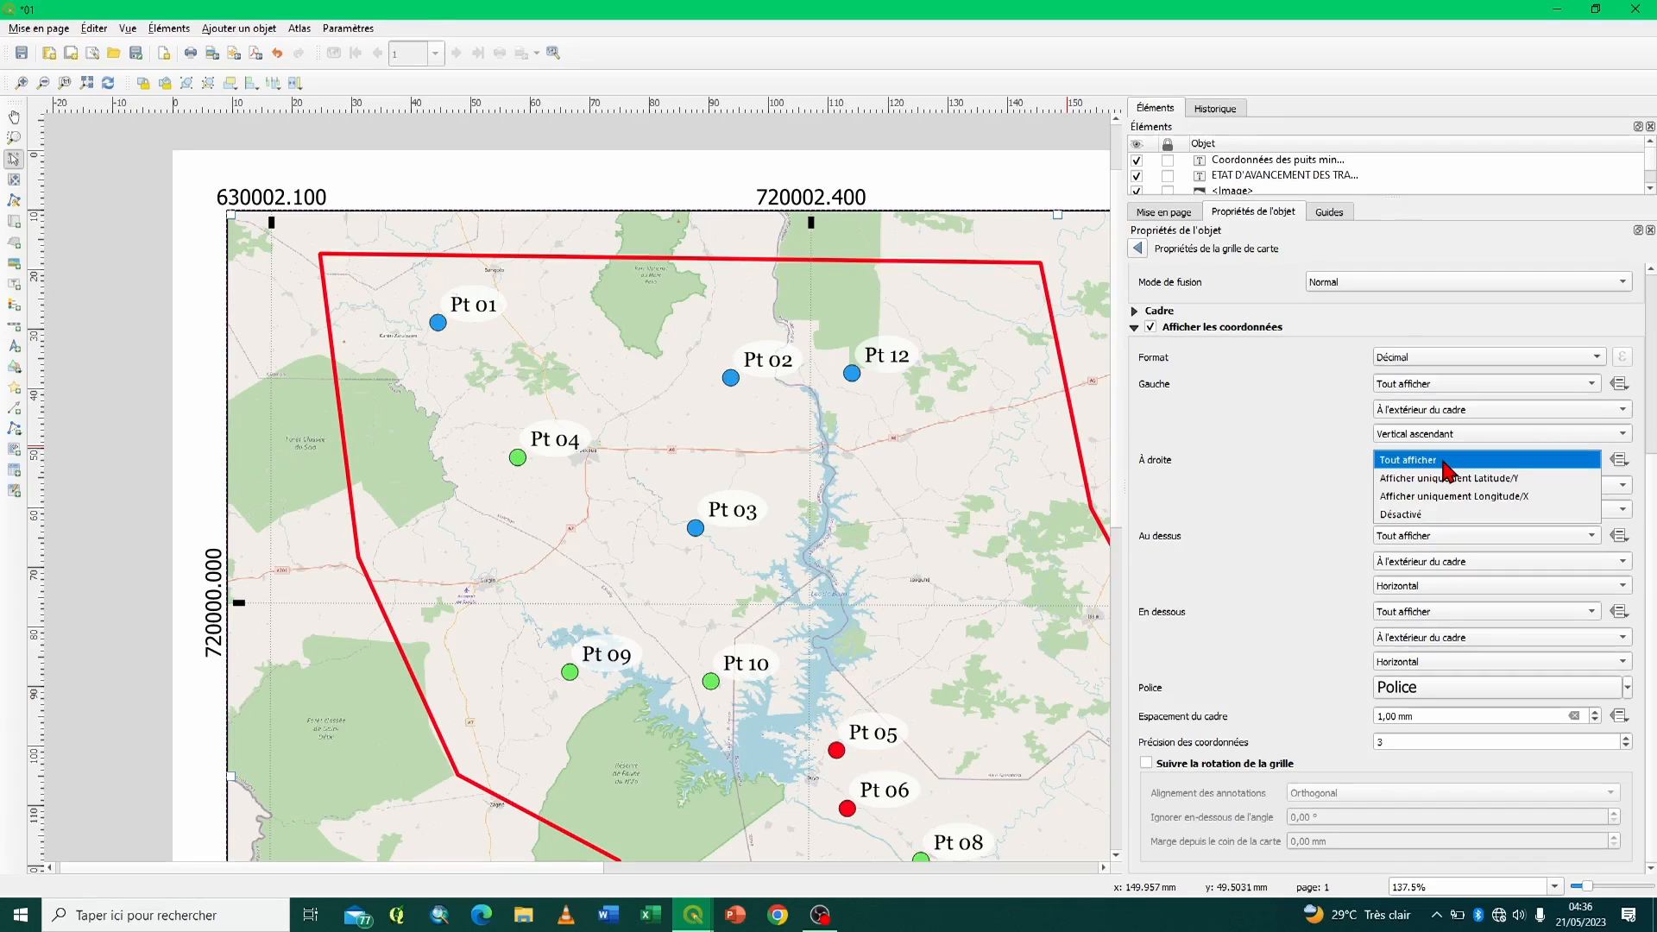
click(1400, 515)
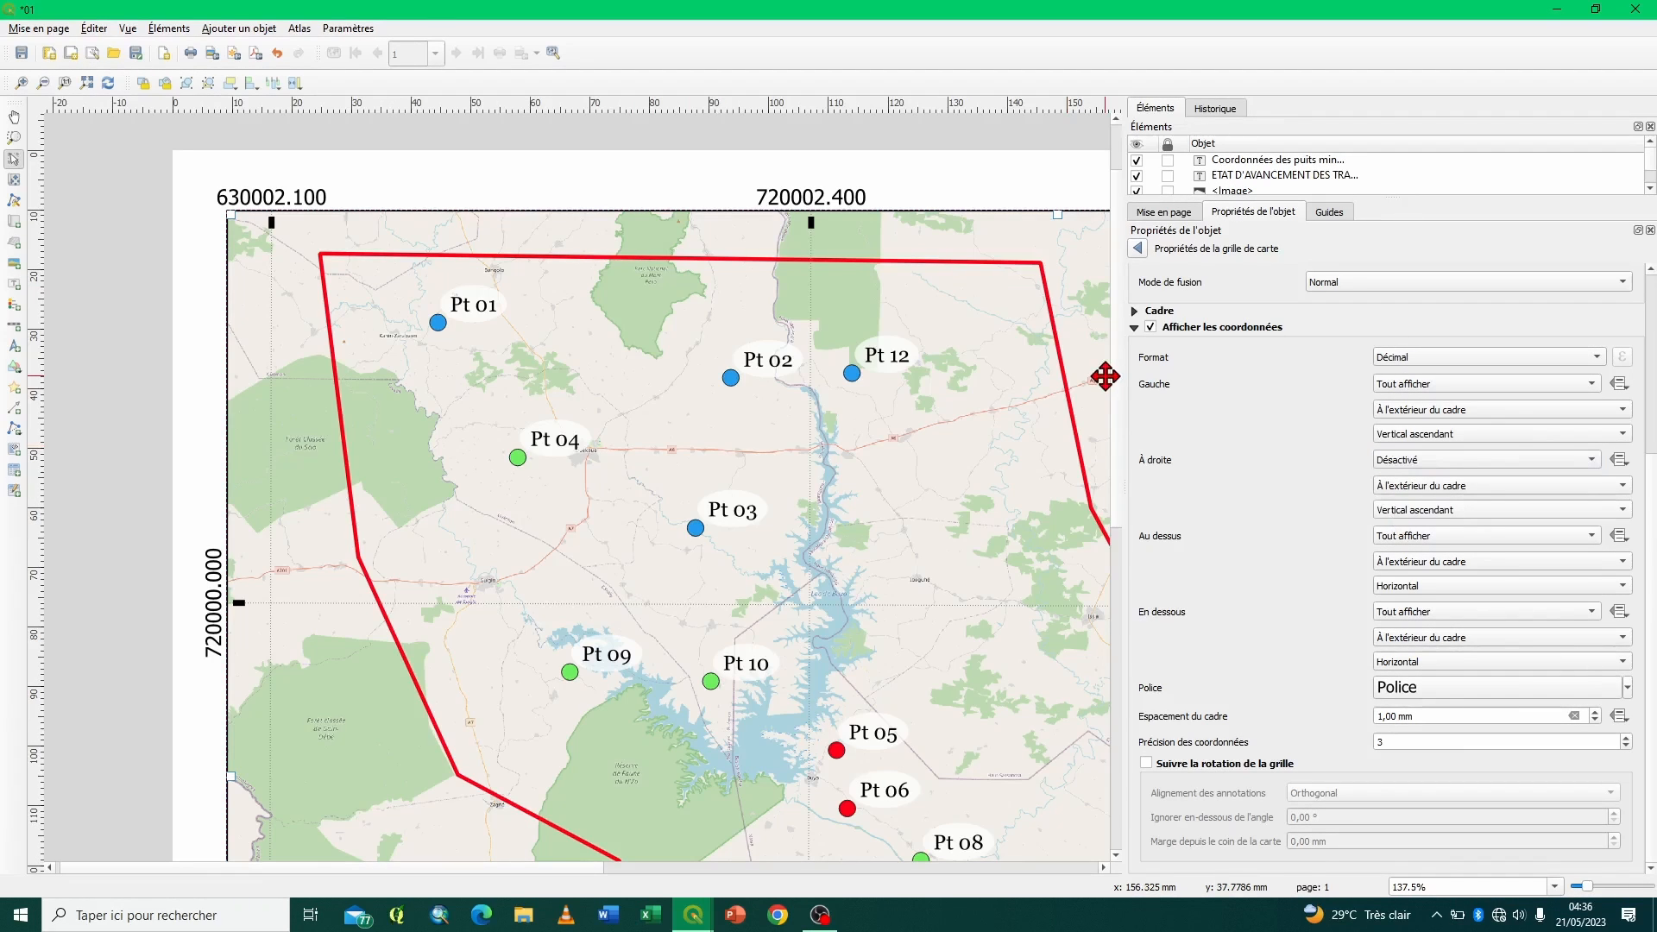
click(1433, 469)
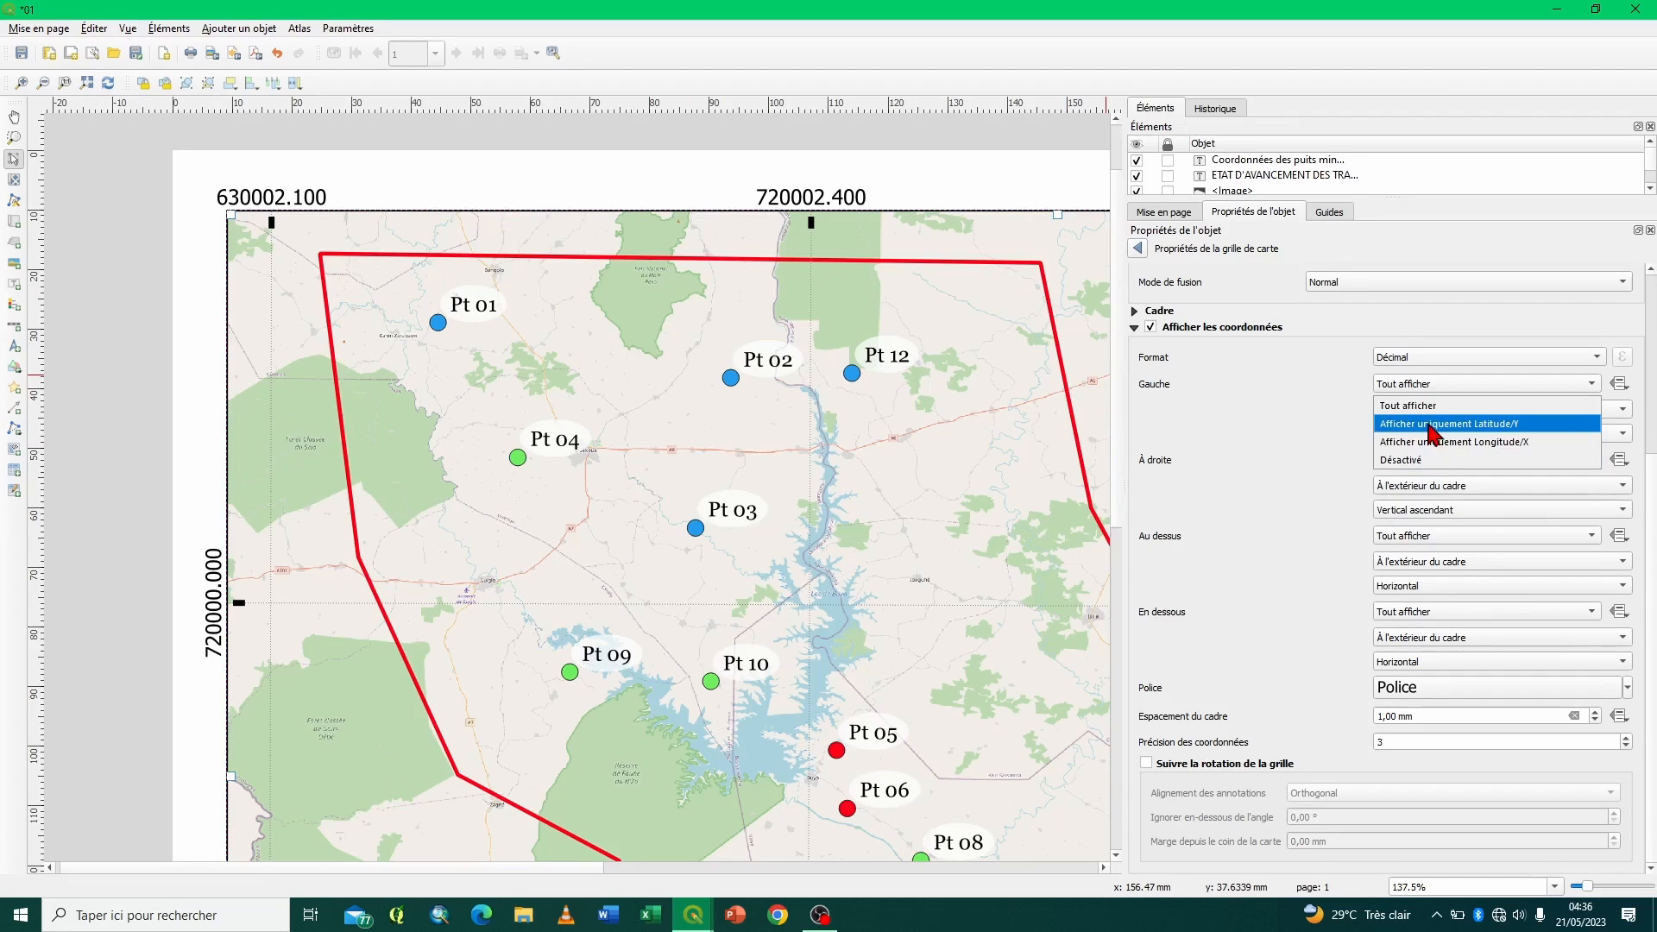
click(1433, 424)
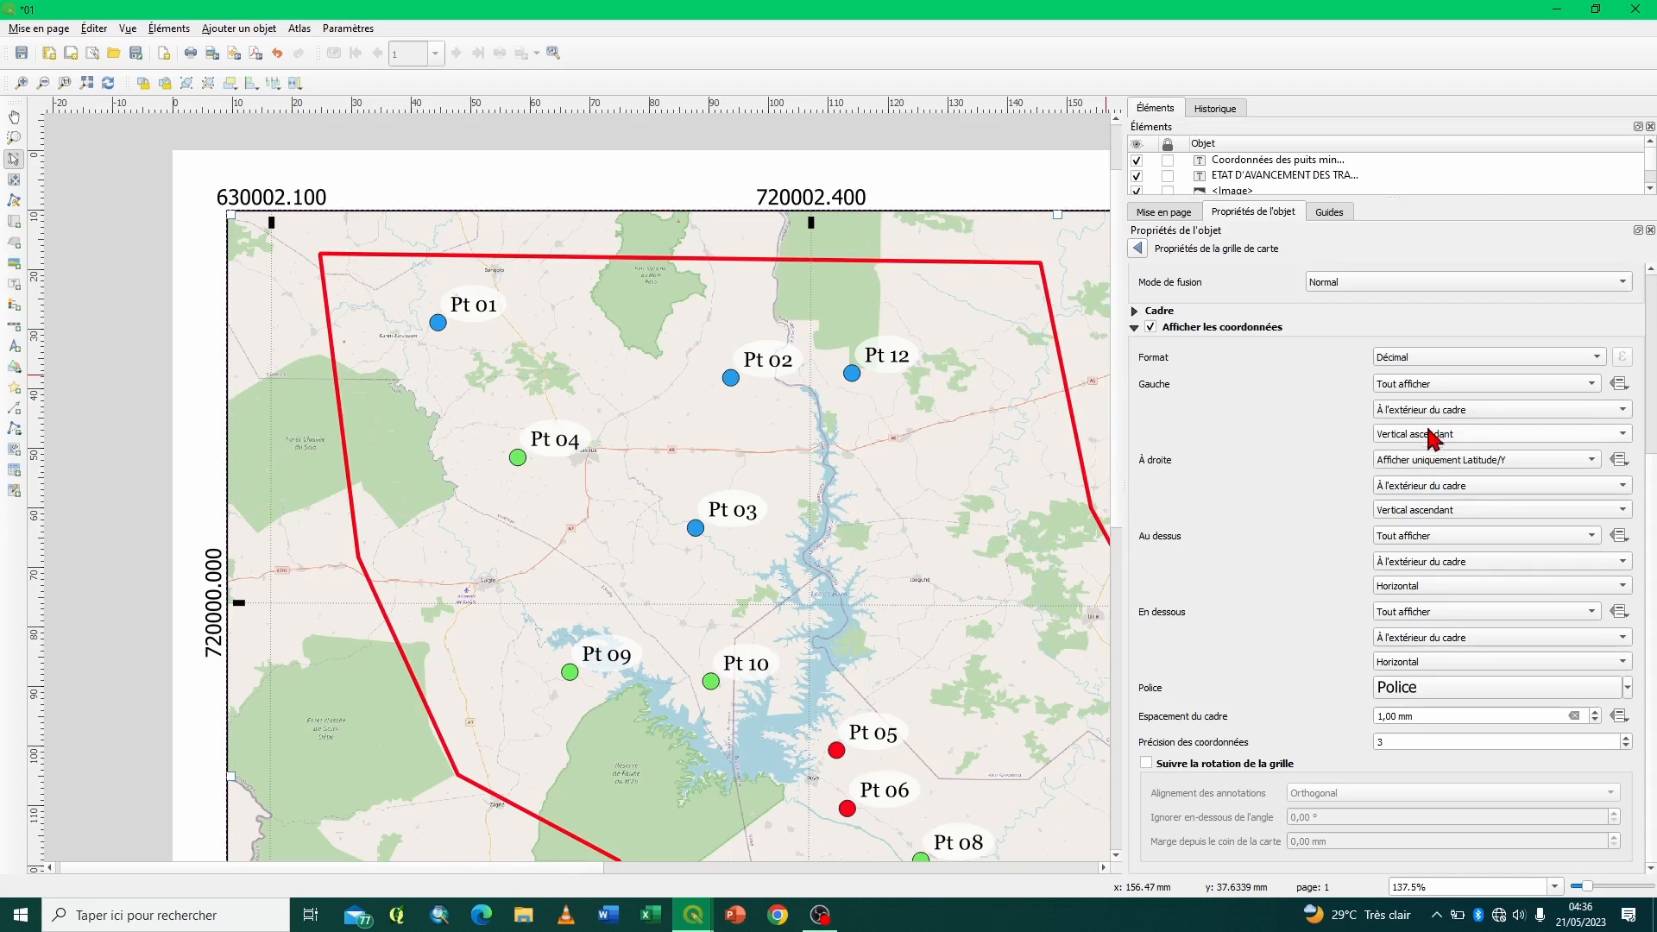
click(1438, 462)
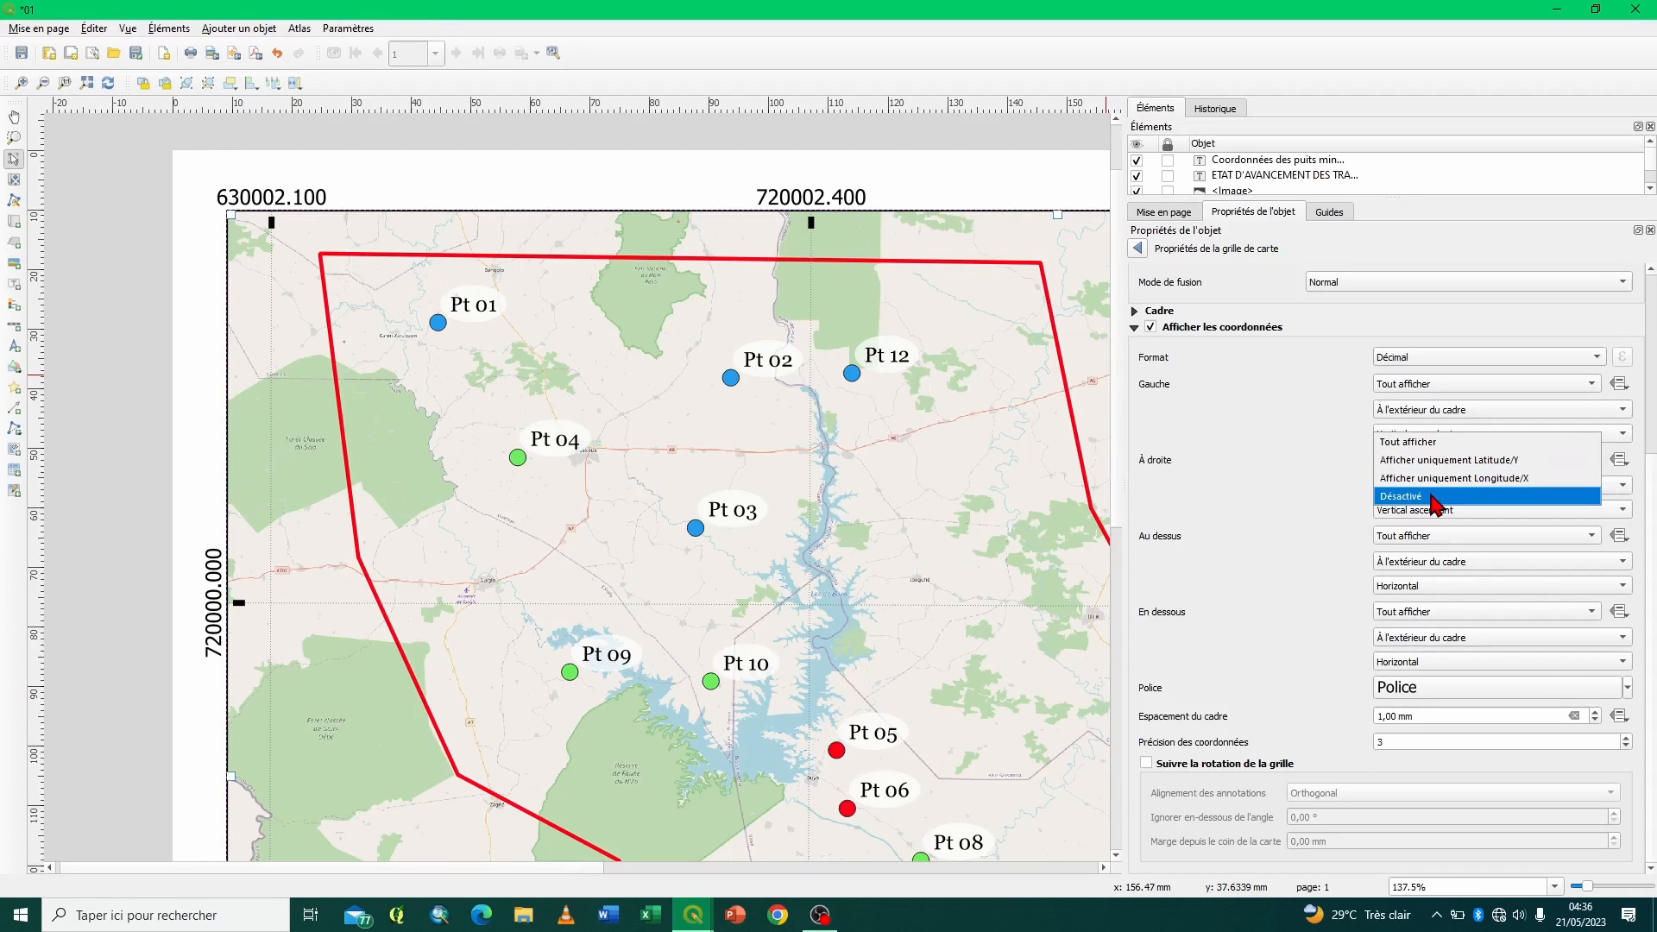
click(1418, 444)
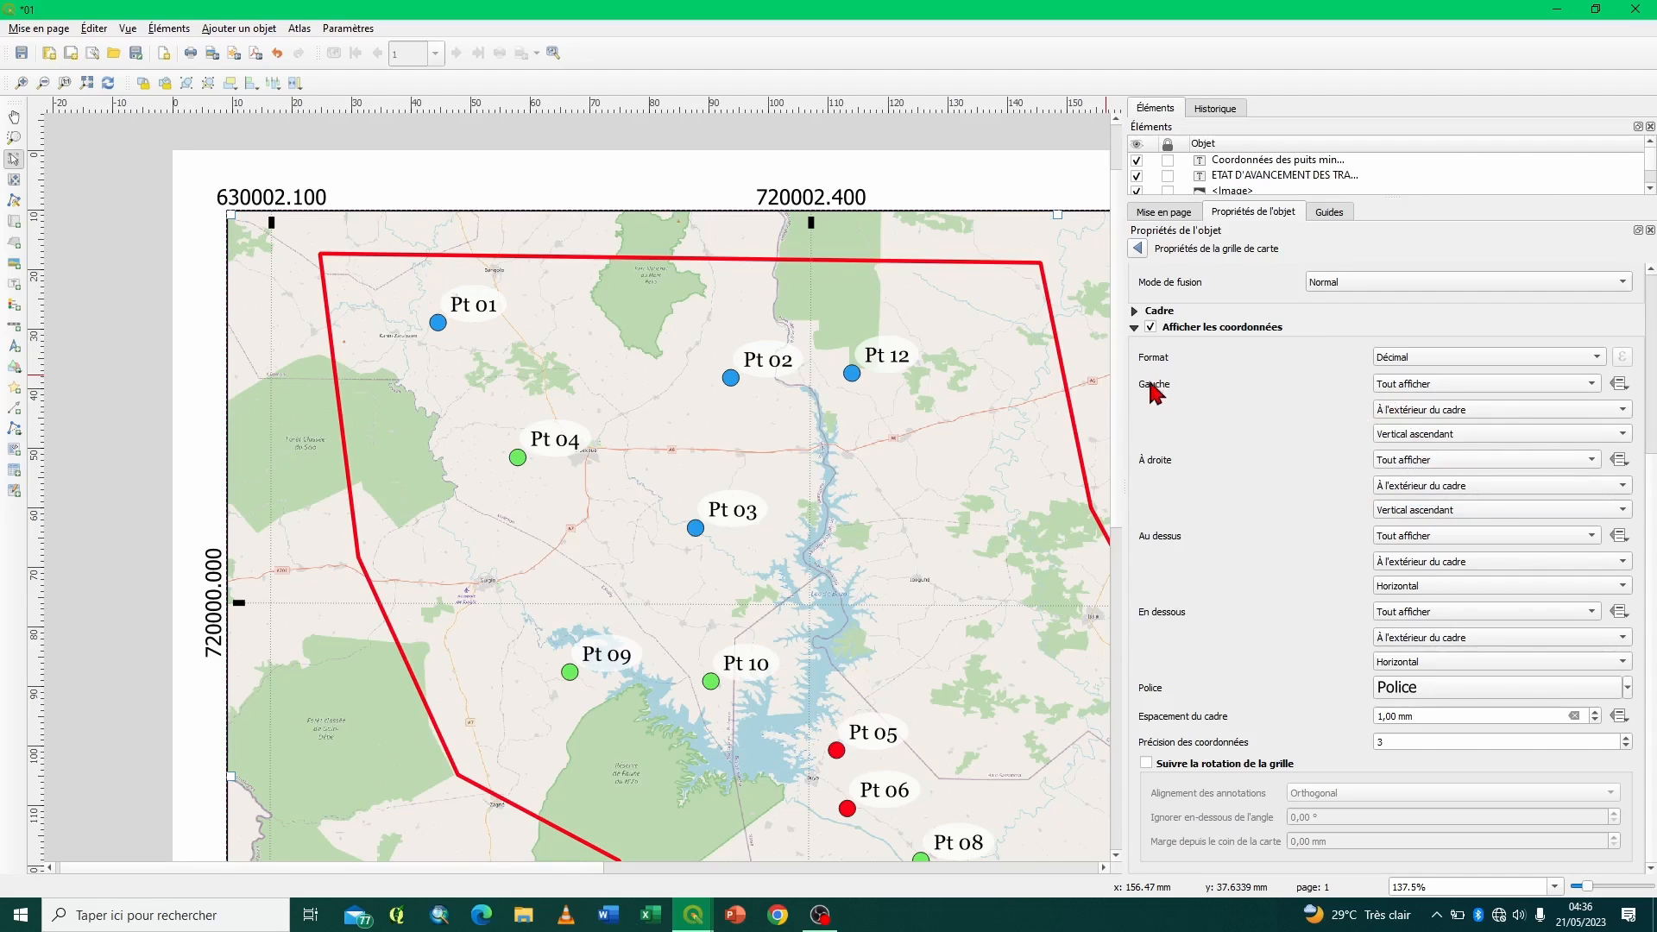
- Try Désactivé, Afficher uniquement Latitude/Y and Afficher uniquement Longitude/X for the Gauche coordinates, and restore Tout afficher
click(1406, 385)
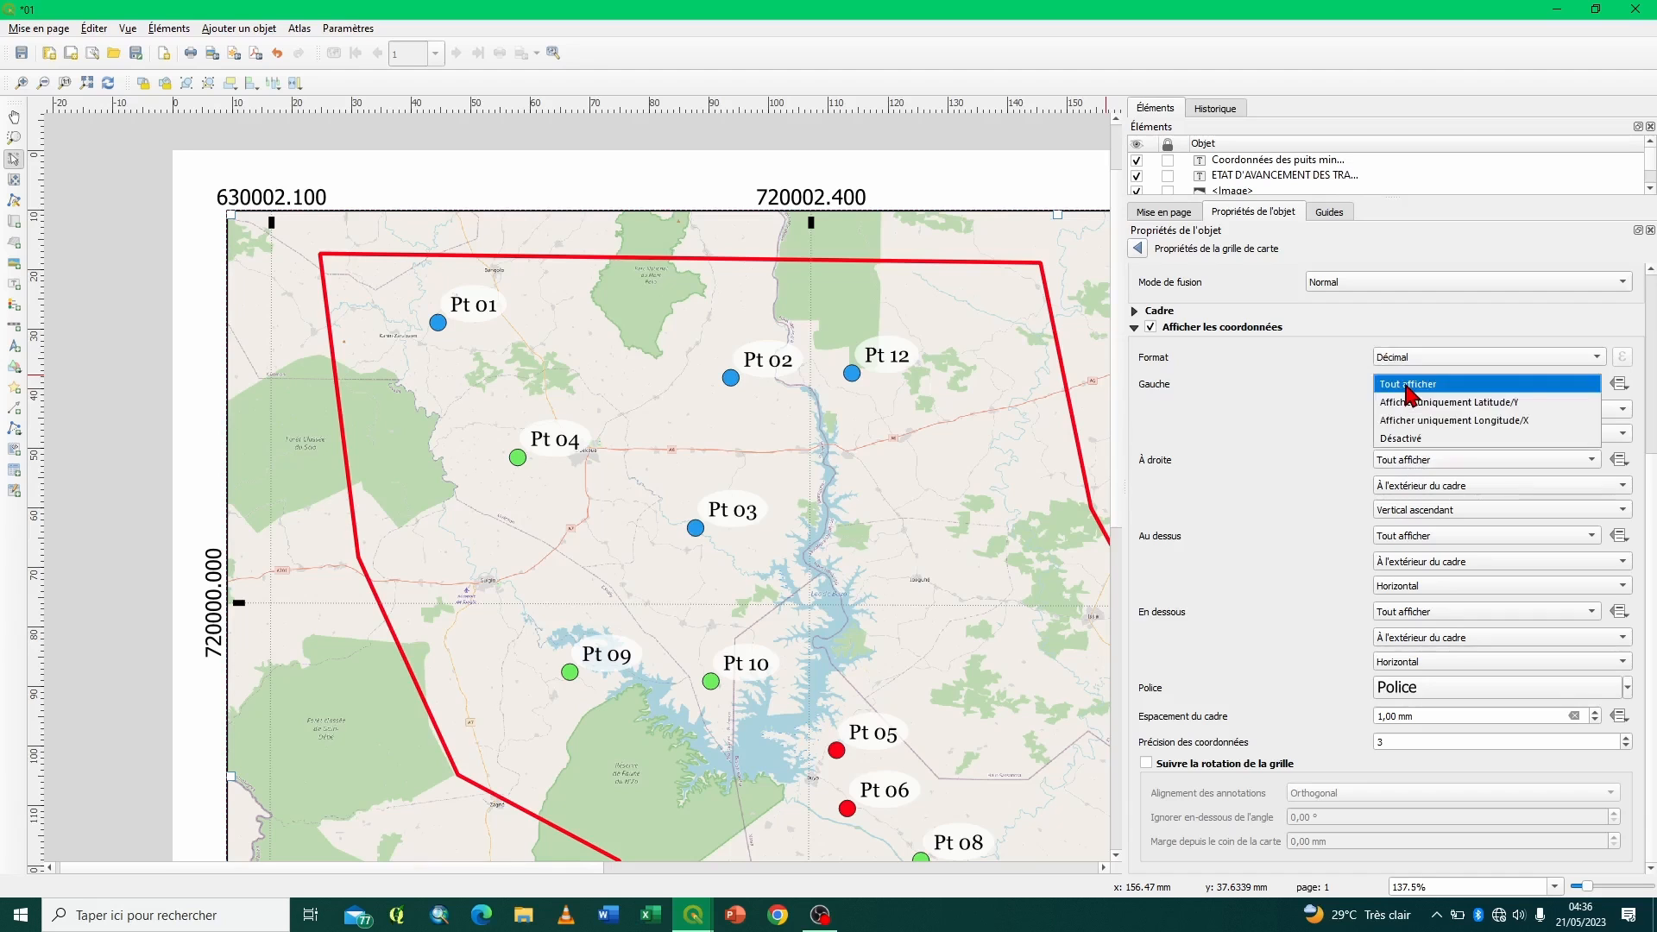
click(1400, 439)
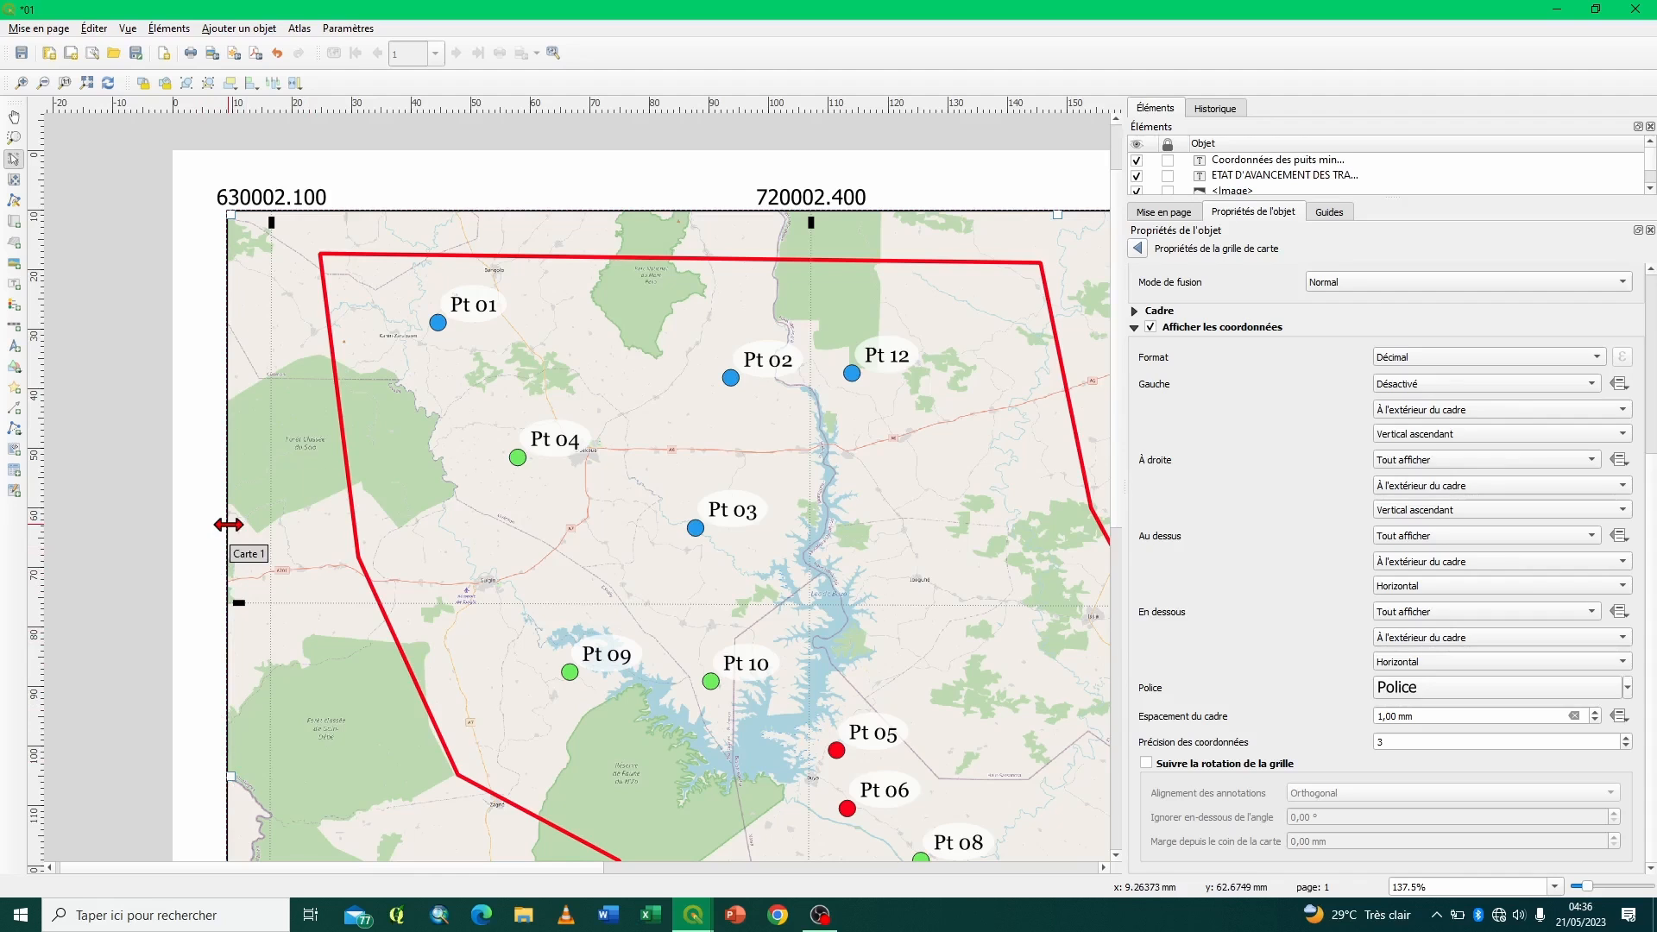
click(1402, 384)
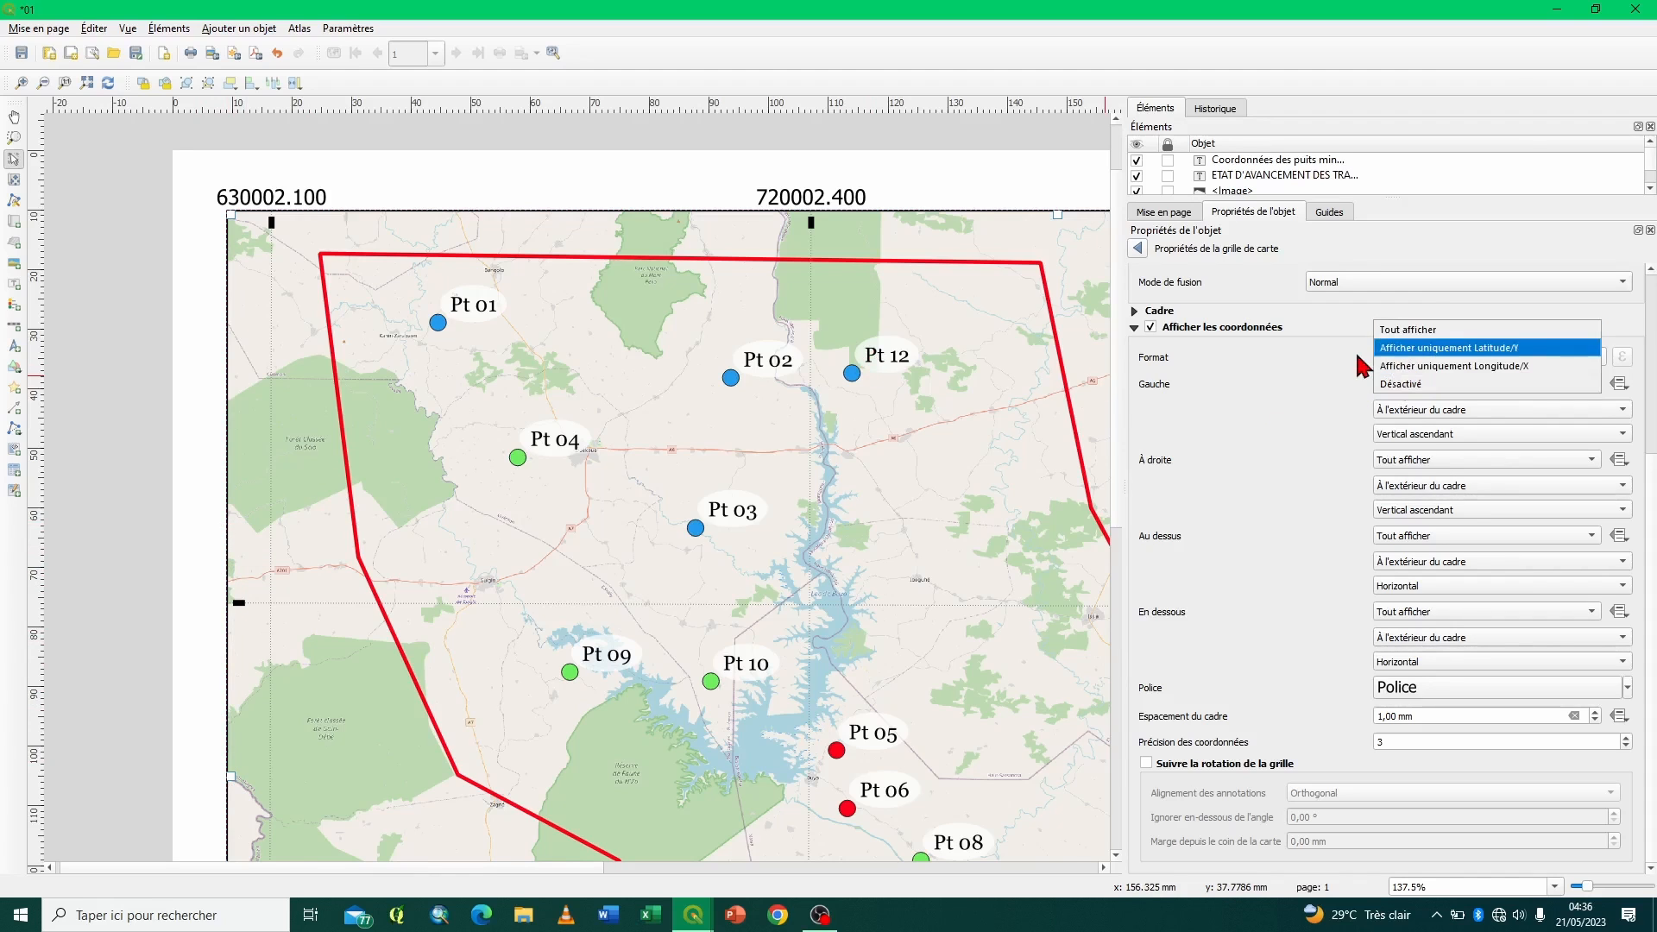
click(1441, 348)
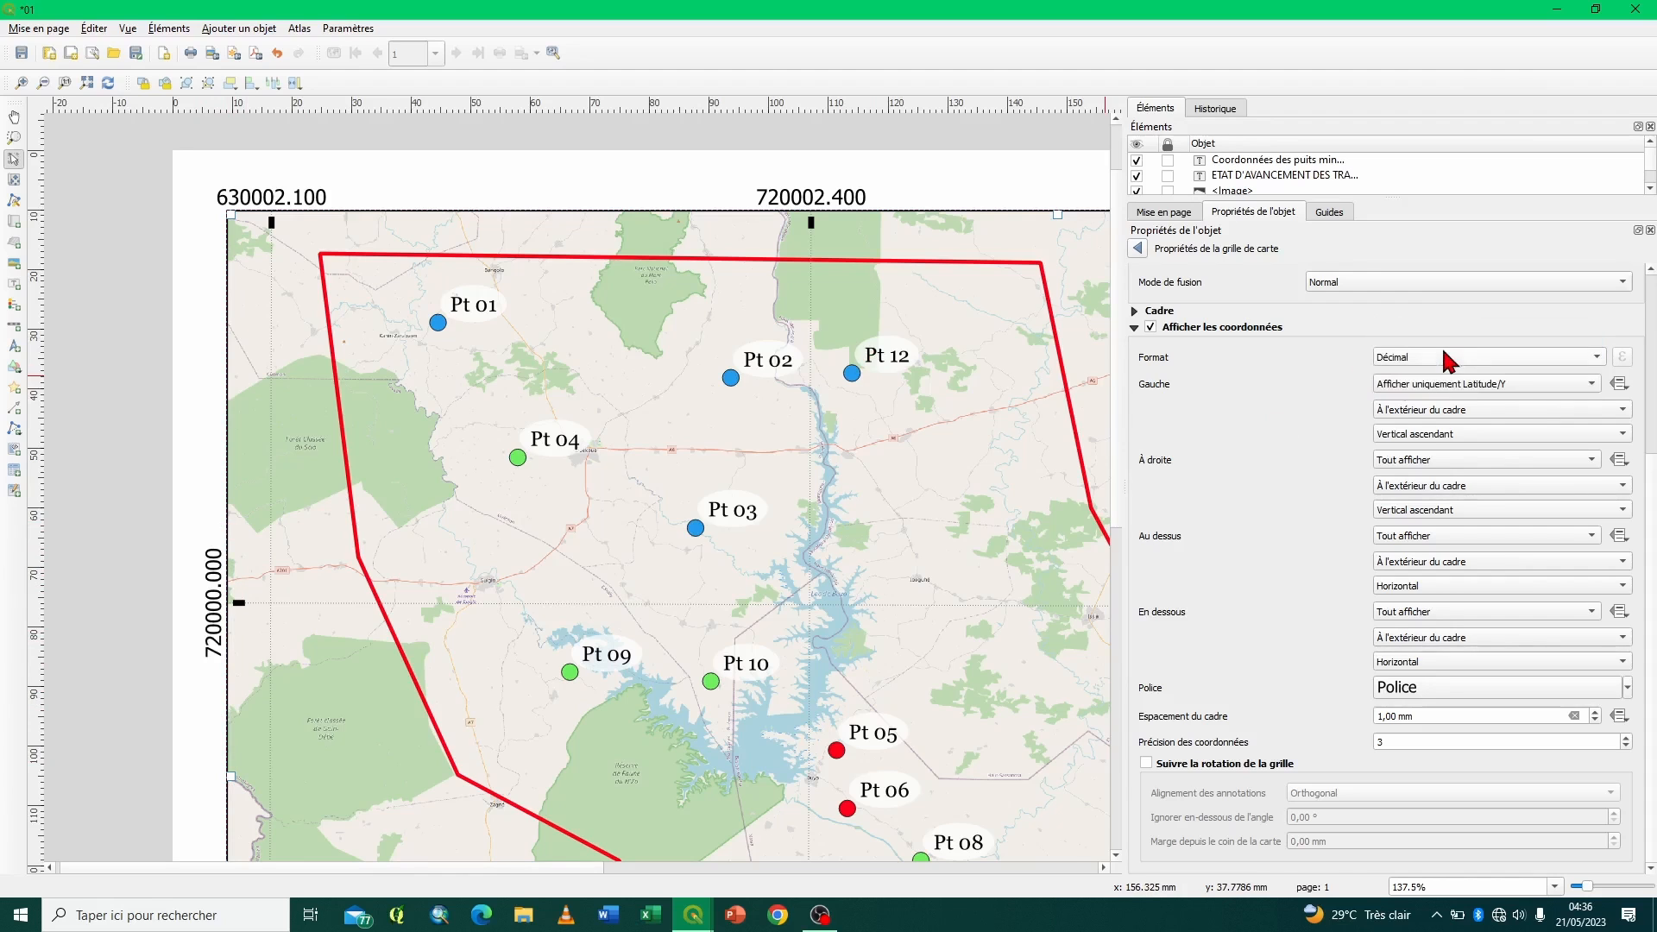
click(1432, 384)
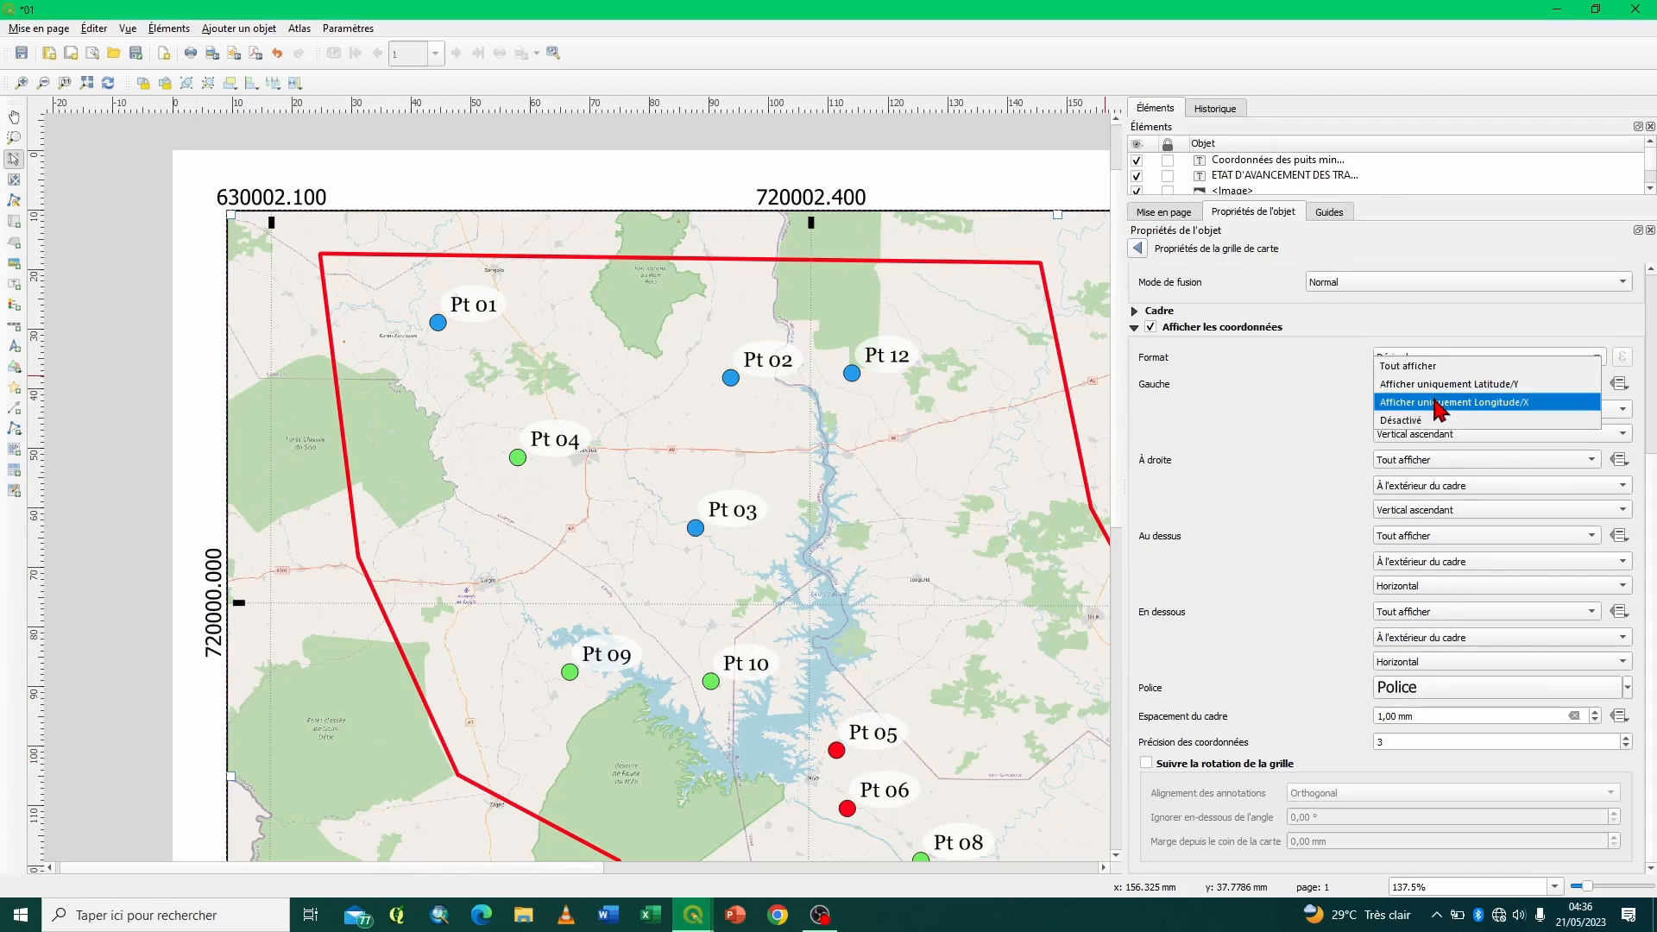
click(1437, 402)
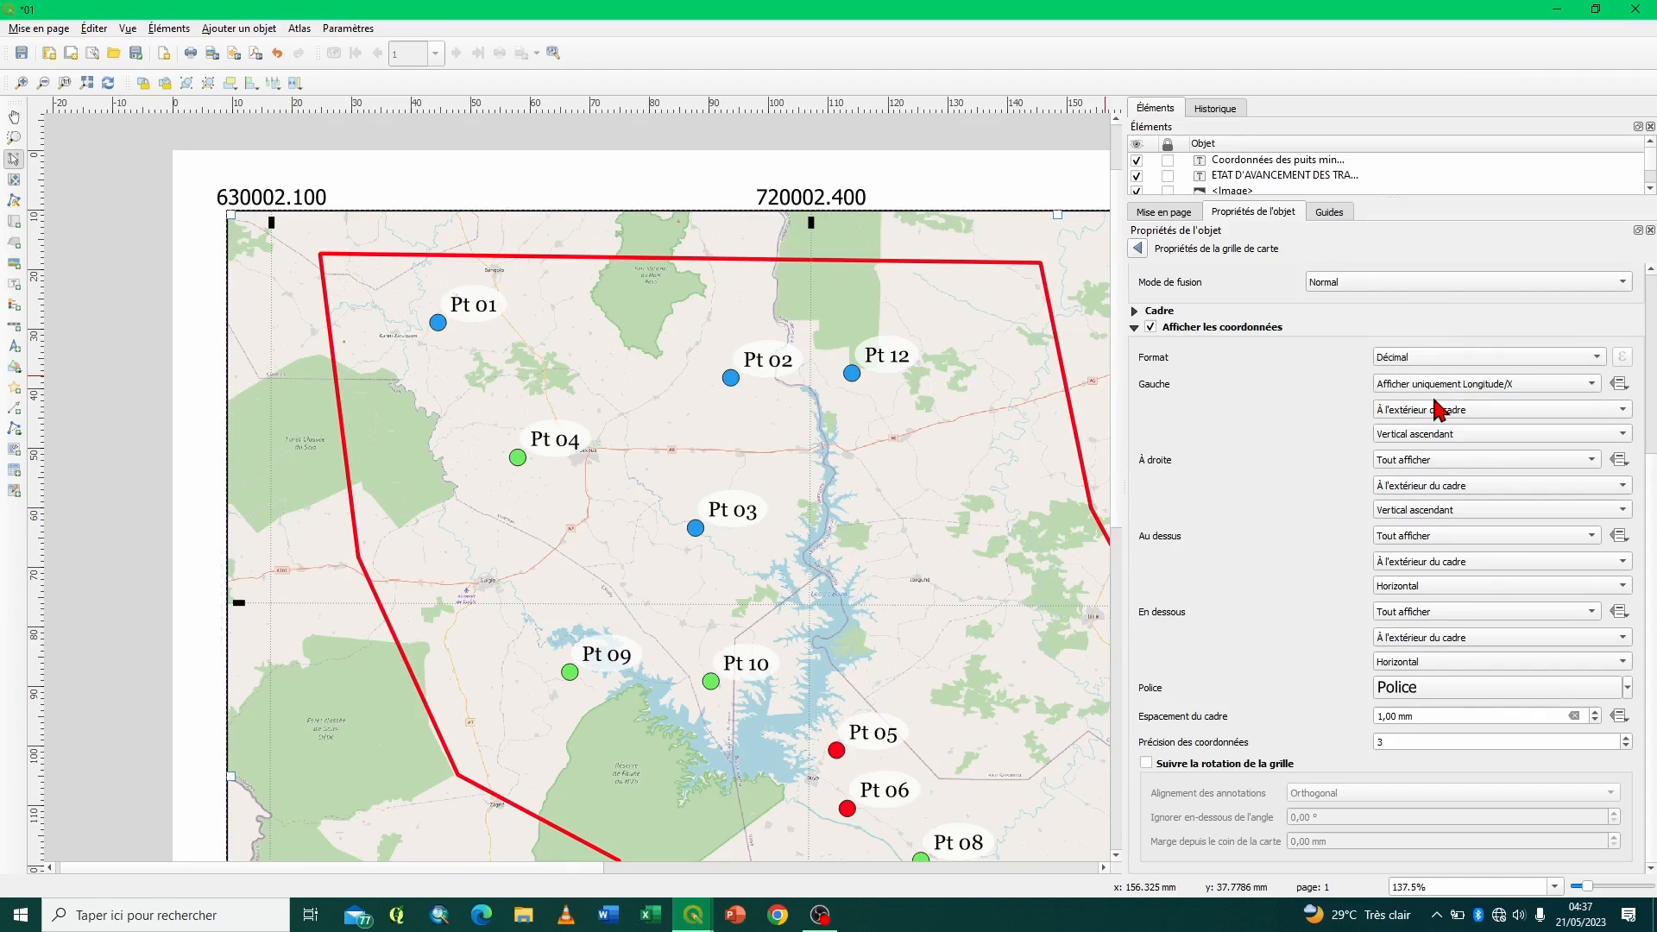
click(1432, 384)
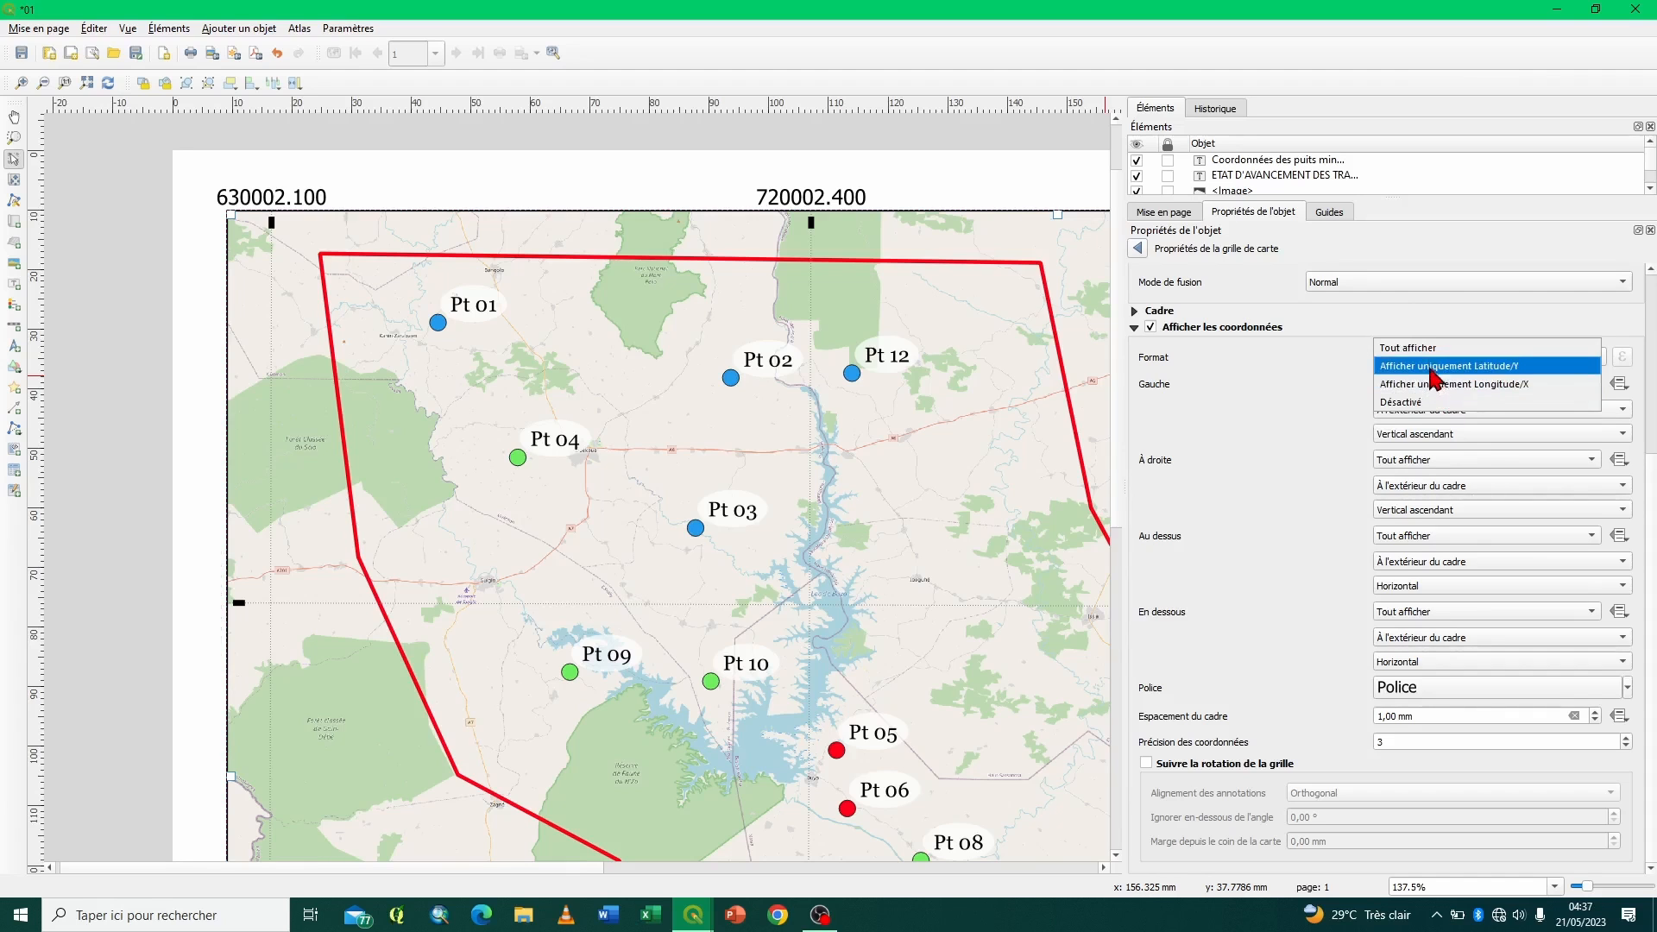
click(1432, 348)
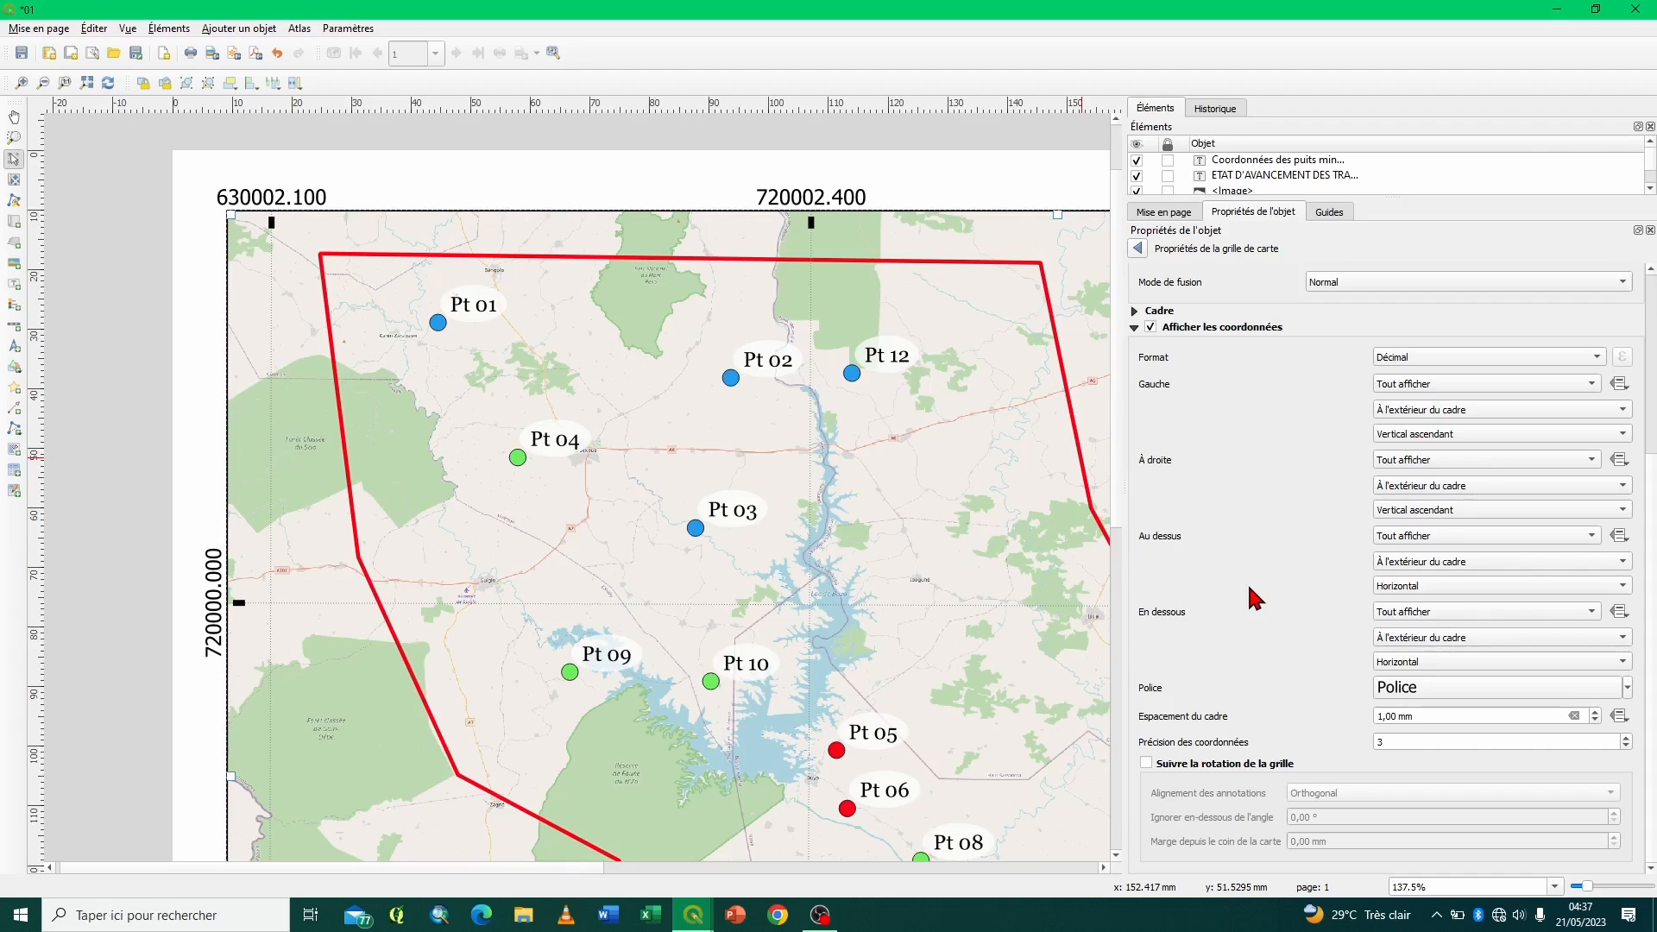
- Set the grid coordinates' font style to Bold and its colour to the default black
click(1440, 694)
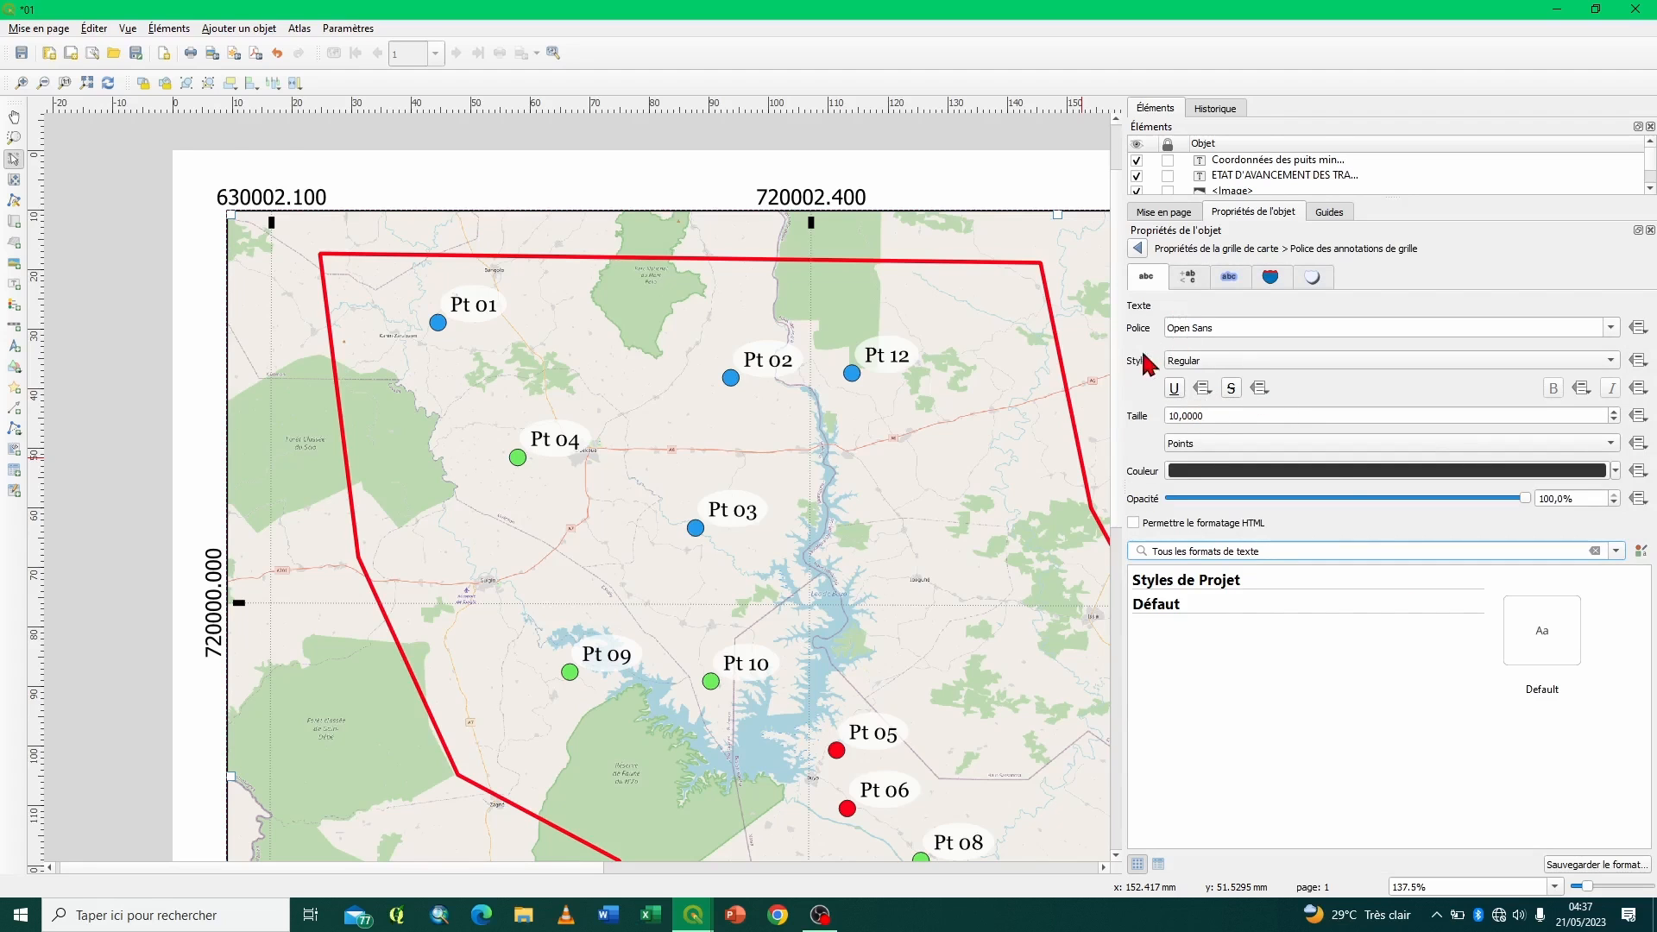
click(1186, 363)
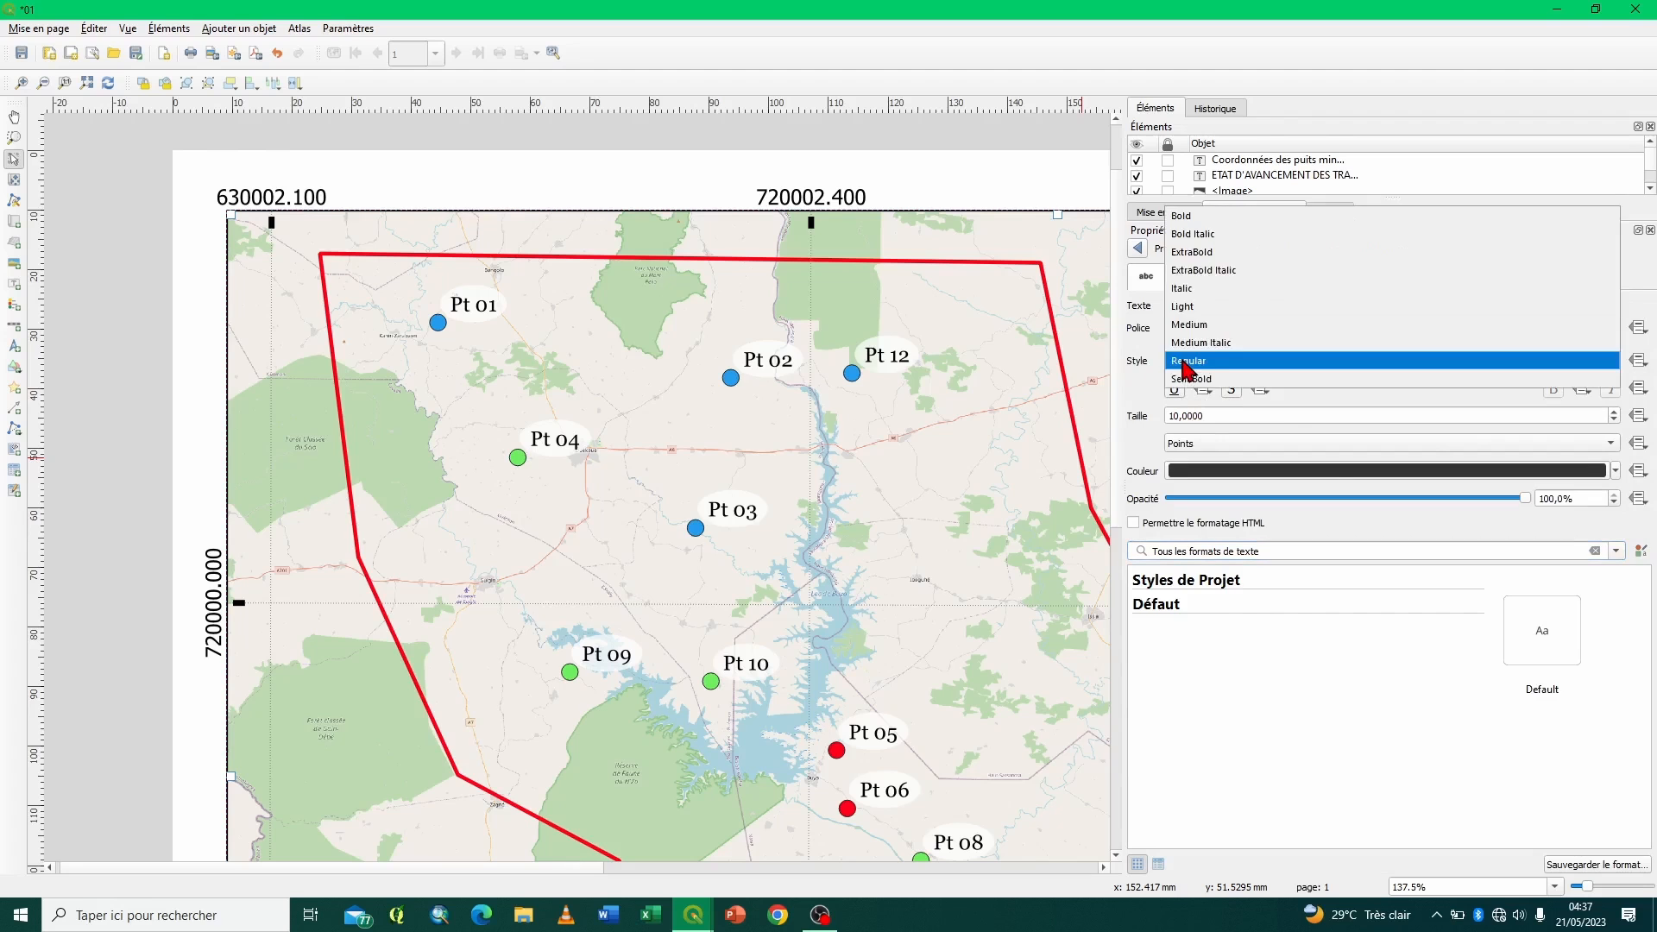
click(1191, 226)
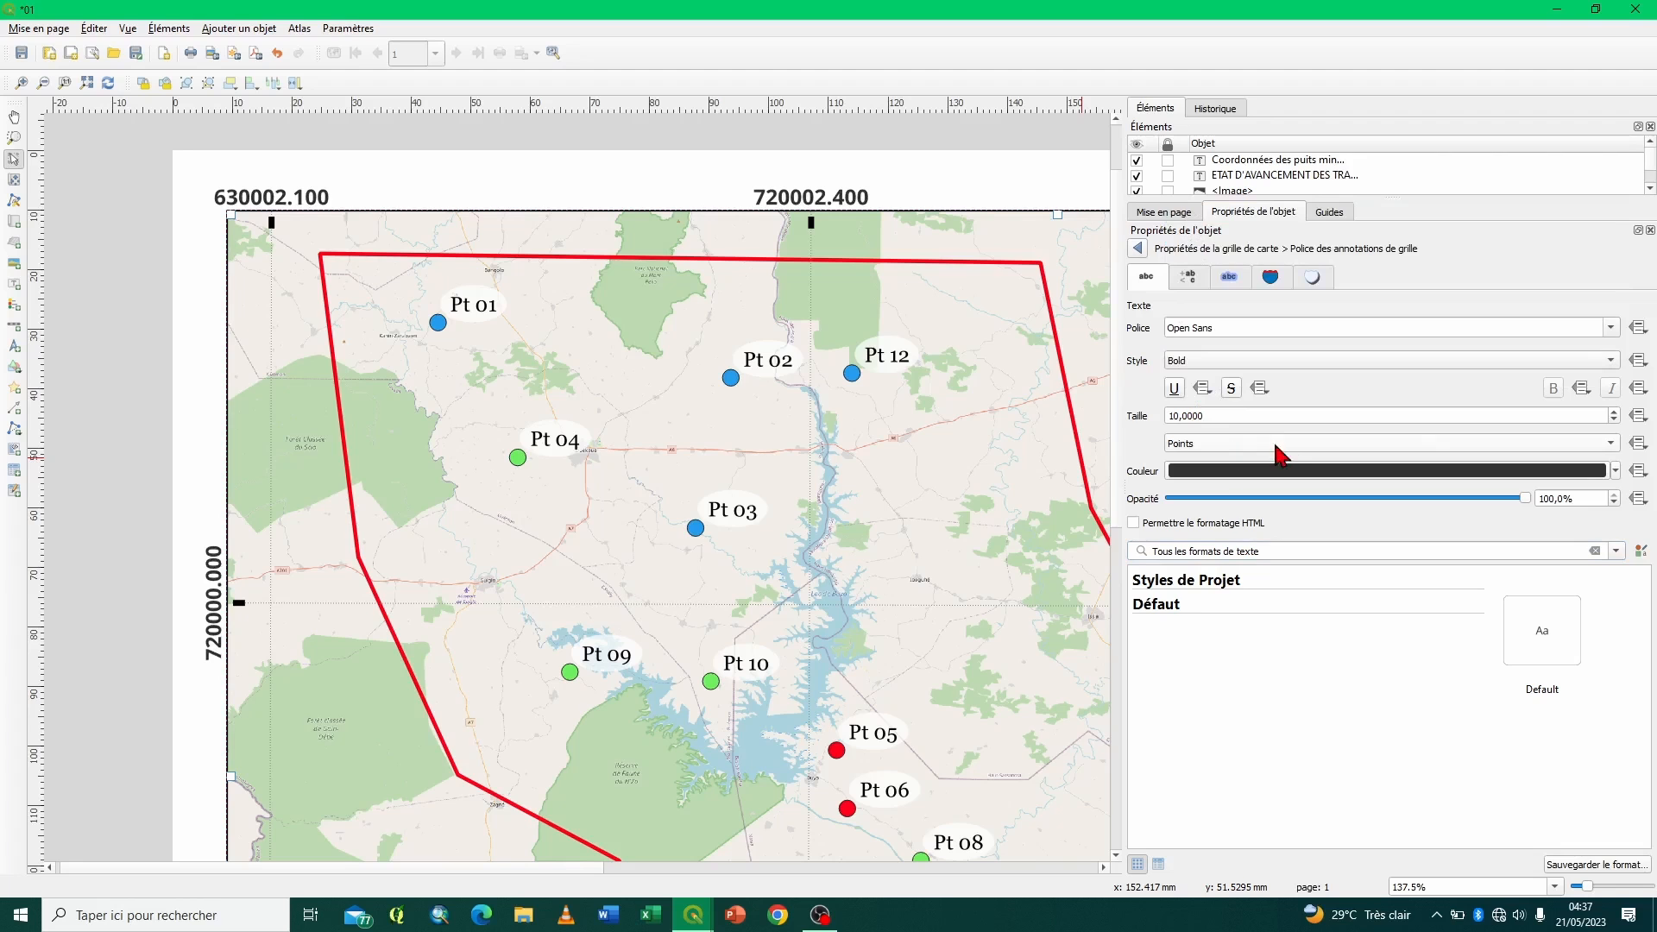
click(1614, 472)
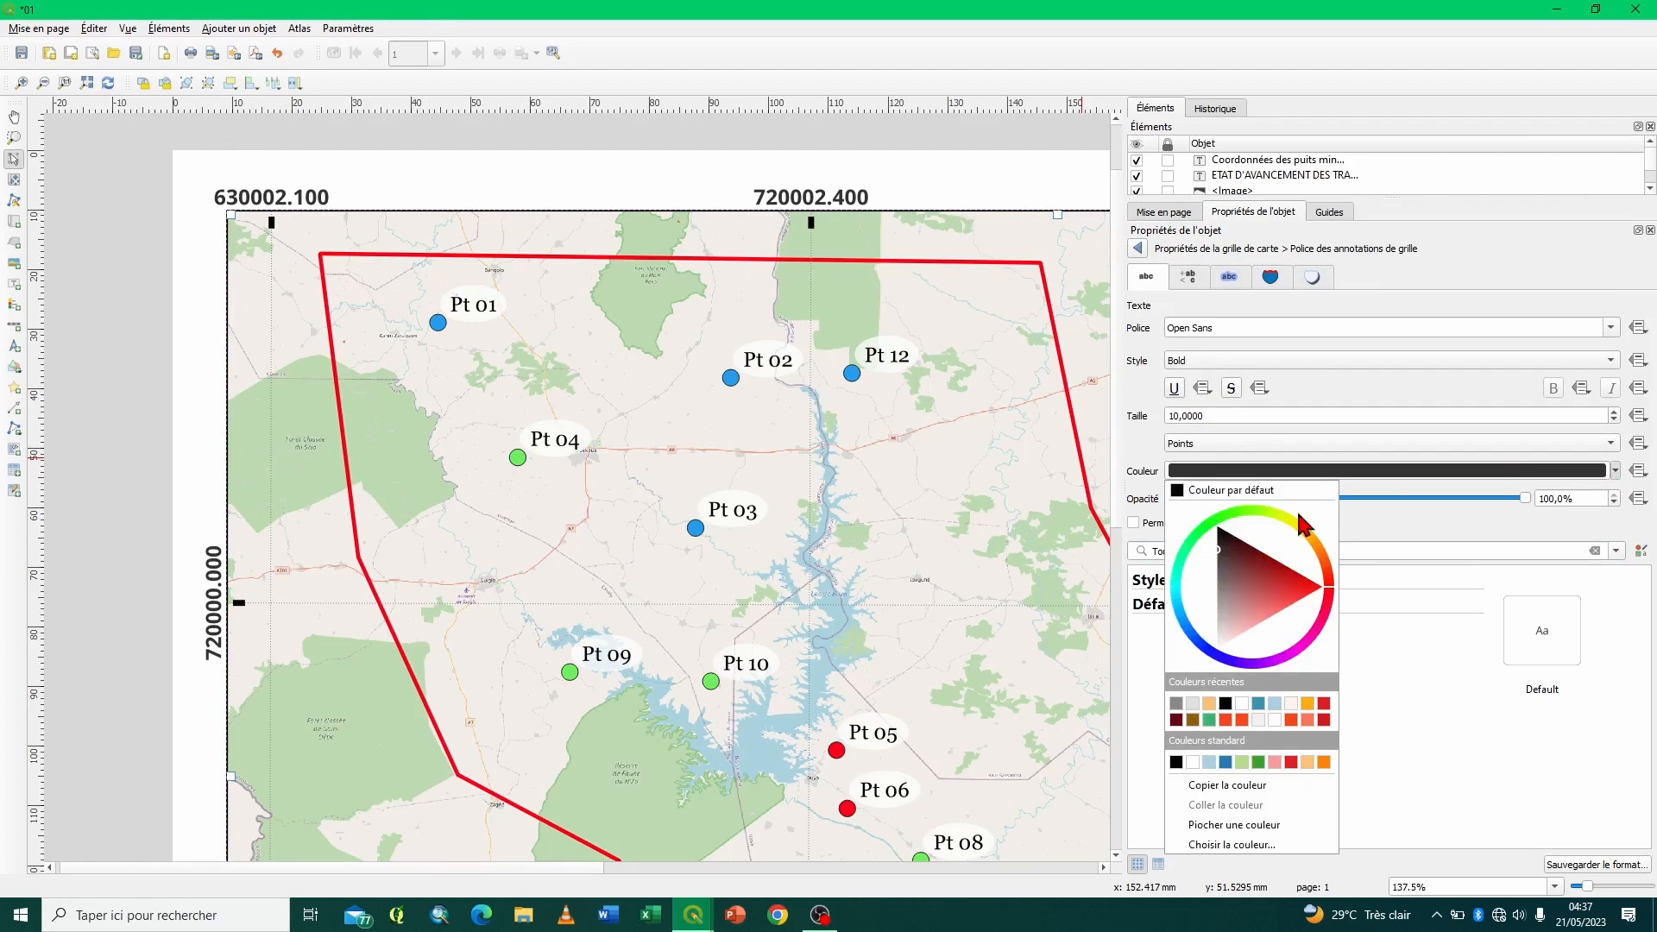
click(1272, 499)
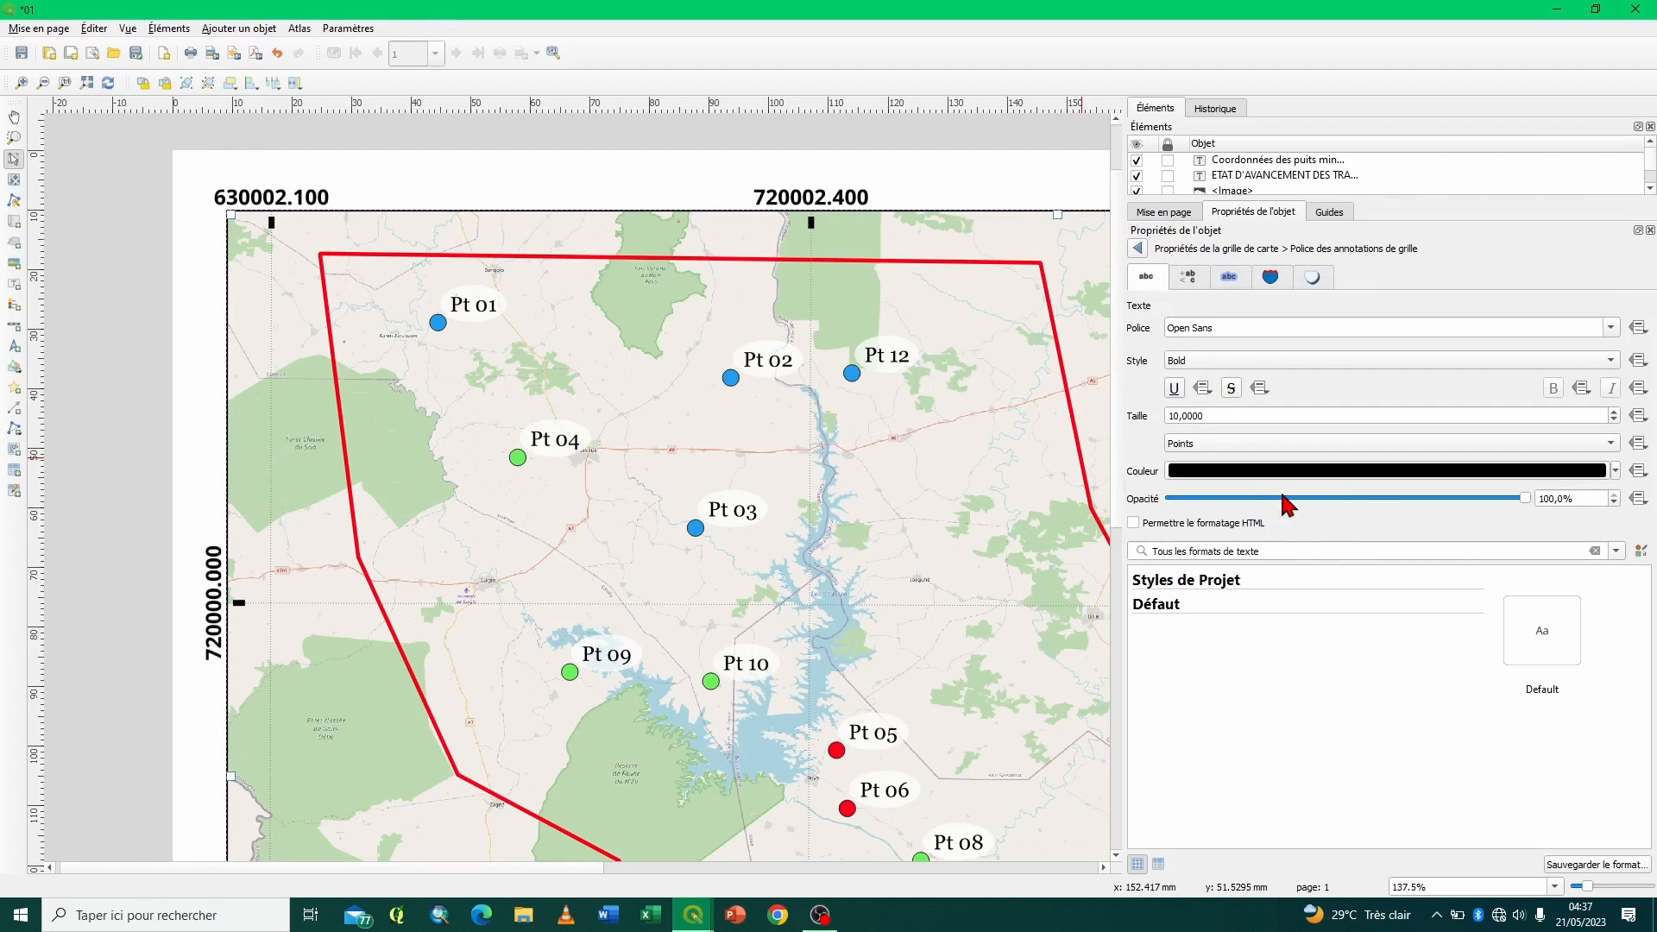
- Try an opacity of 5,1% for the grid coordinates' font, restore 100%, and return to the grid properties
click(1190, 499)
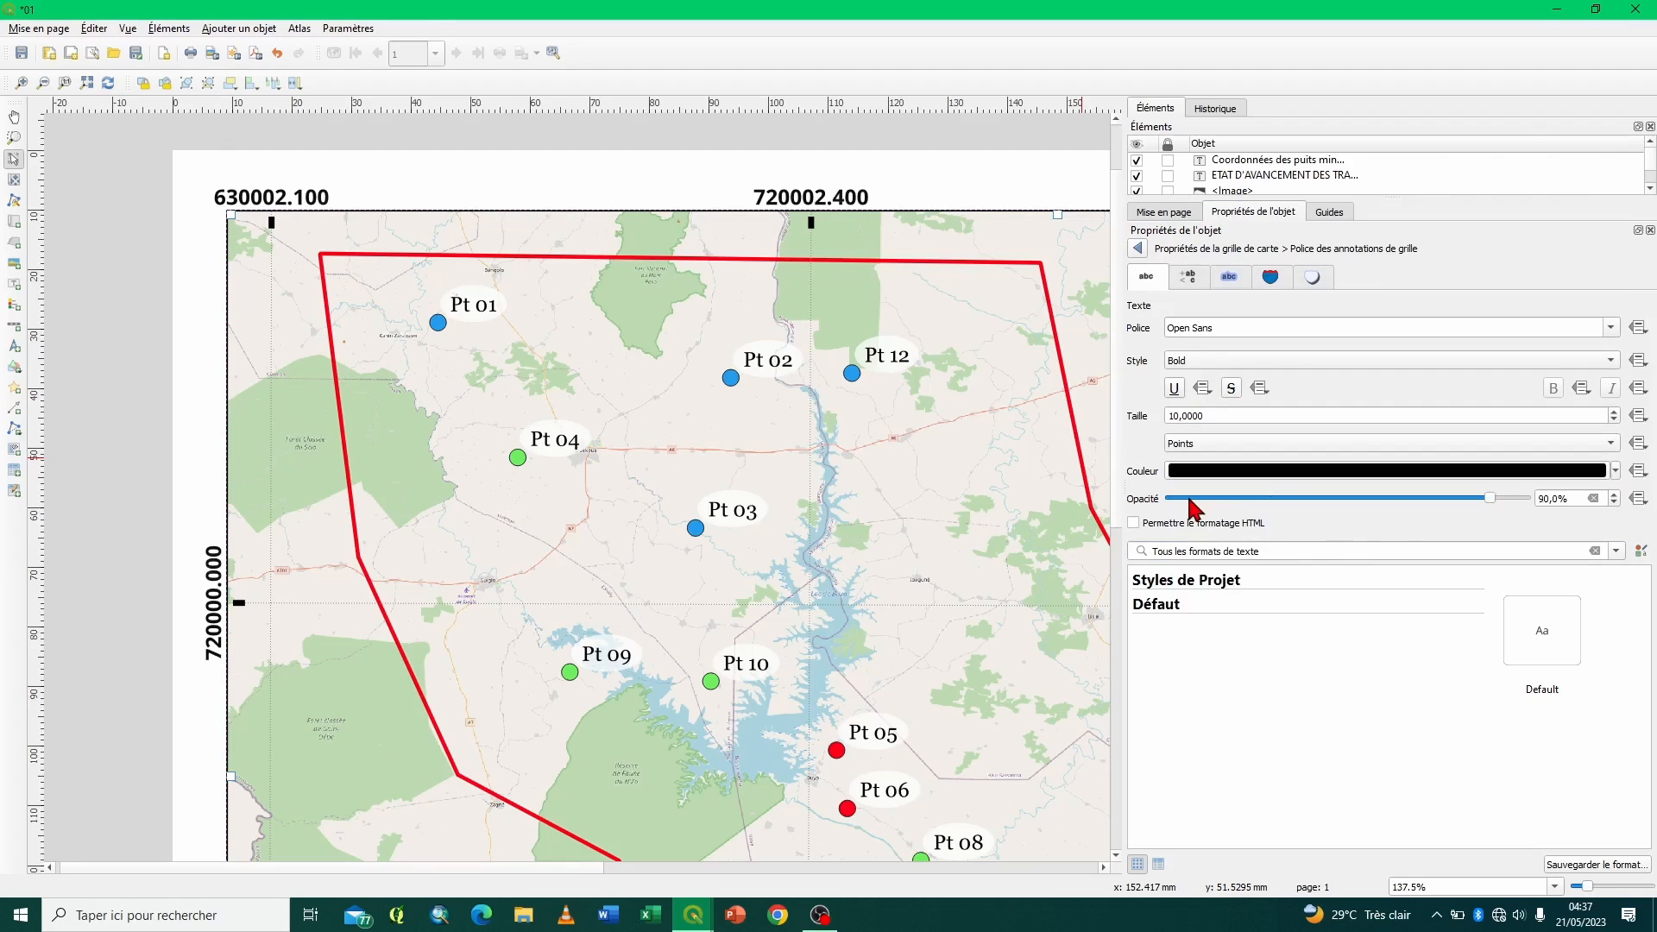
click(1526, 499)
click(1526, 499)
click(1526, 499)
click(1527, 499)
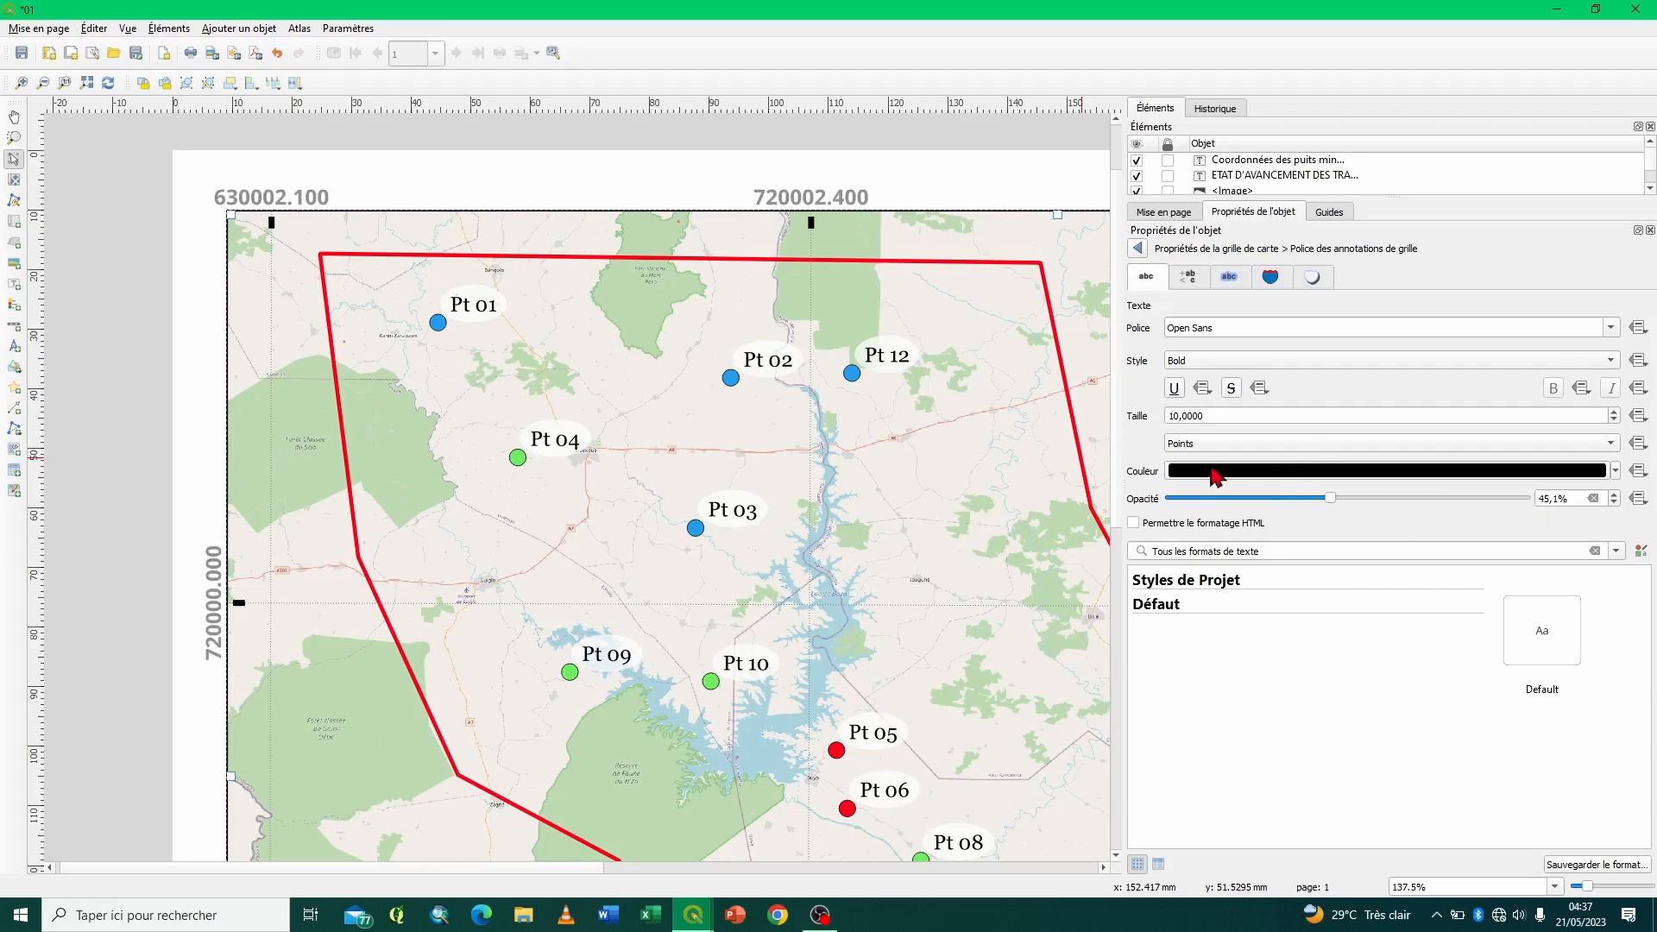
drag(1331, 499, 1527, 501)
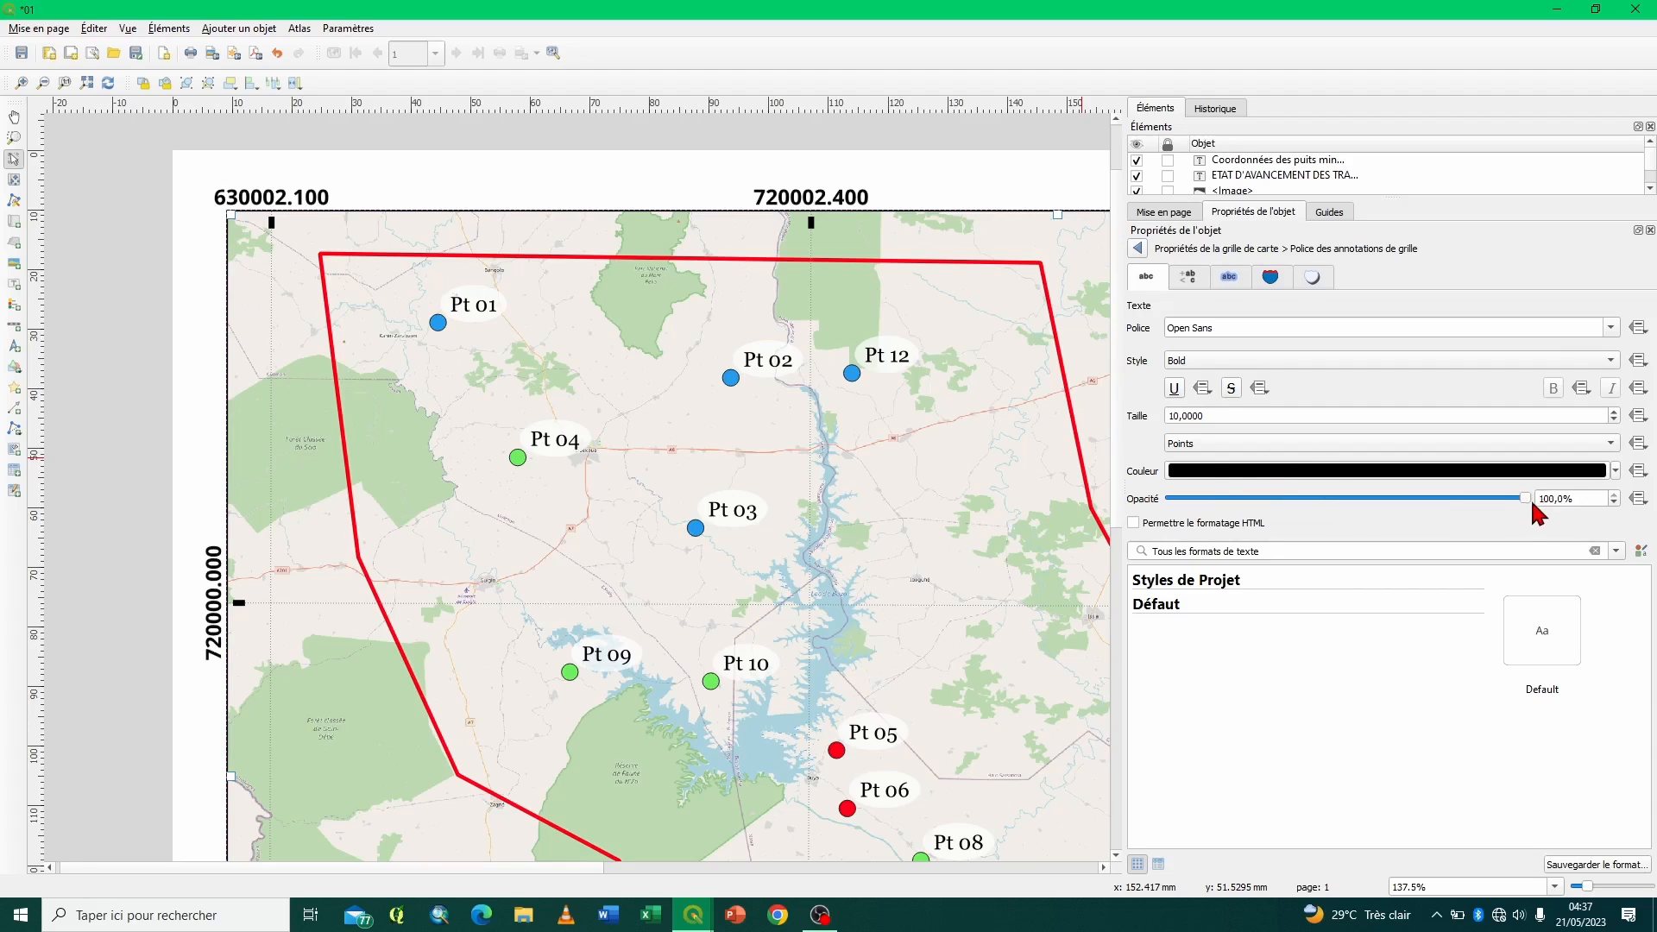
click(1138, 249)
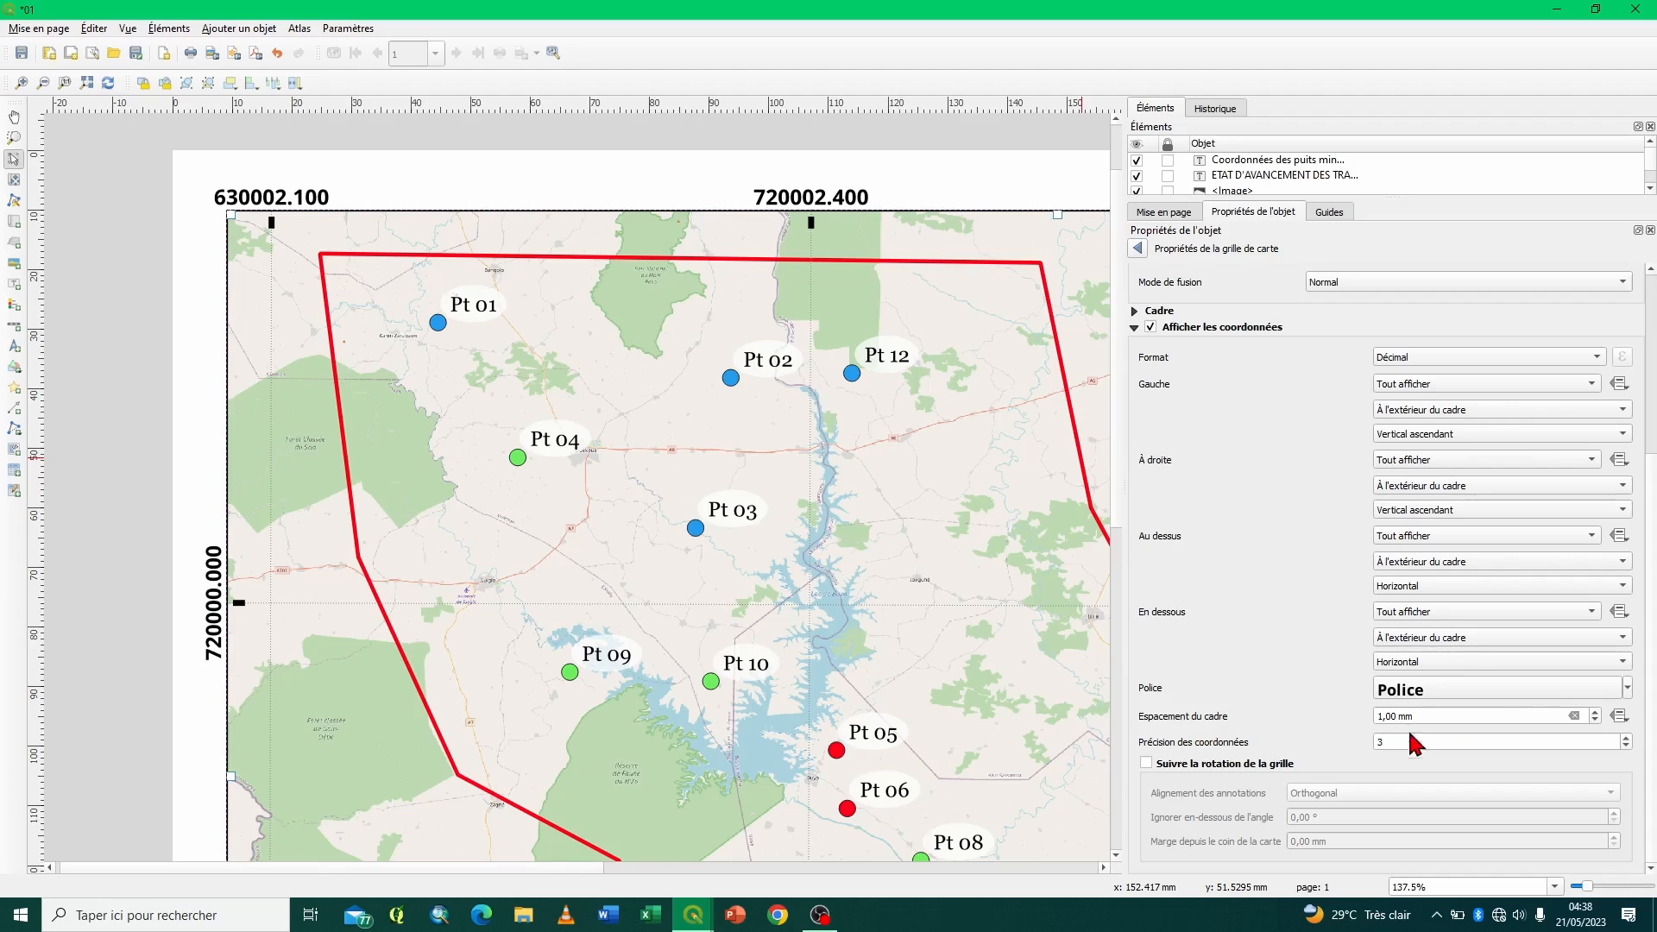
- Try coordinate-to-frame spacings of 4,00 mm, -7,00 mm and 0,00 mm, and restore 1,00 mm
click(1593, 712)
click(1593, 712)
click(1594, 712)
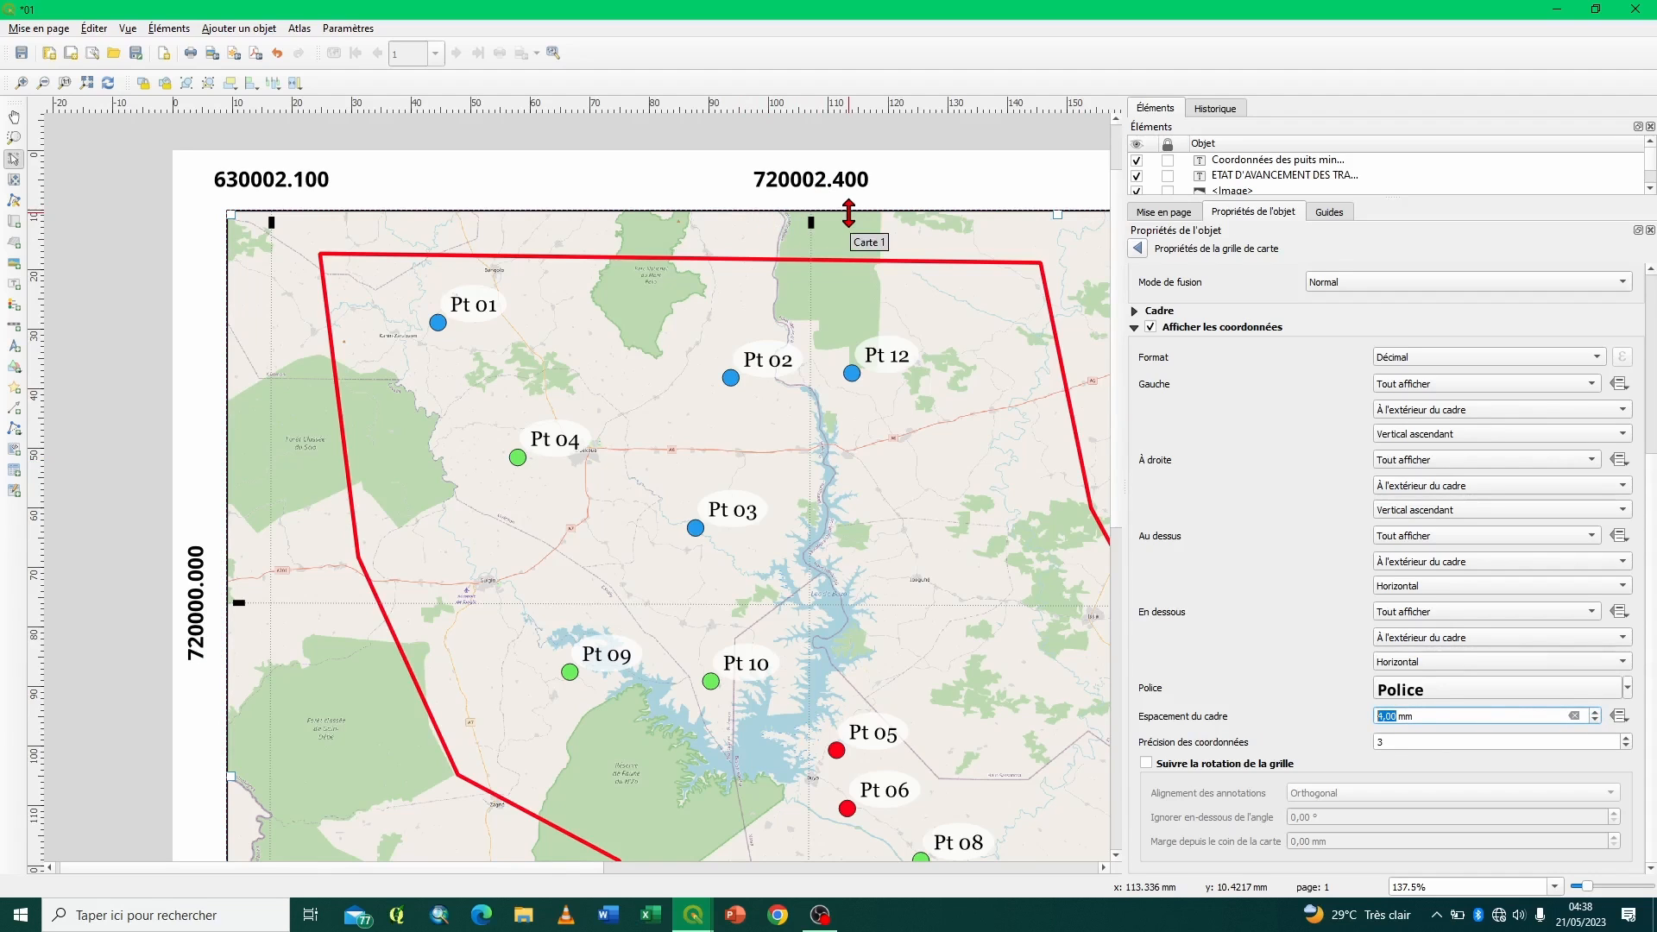
click(1594, 720)
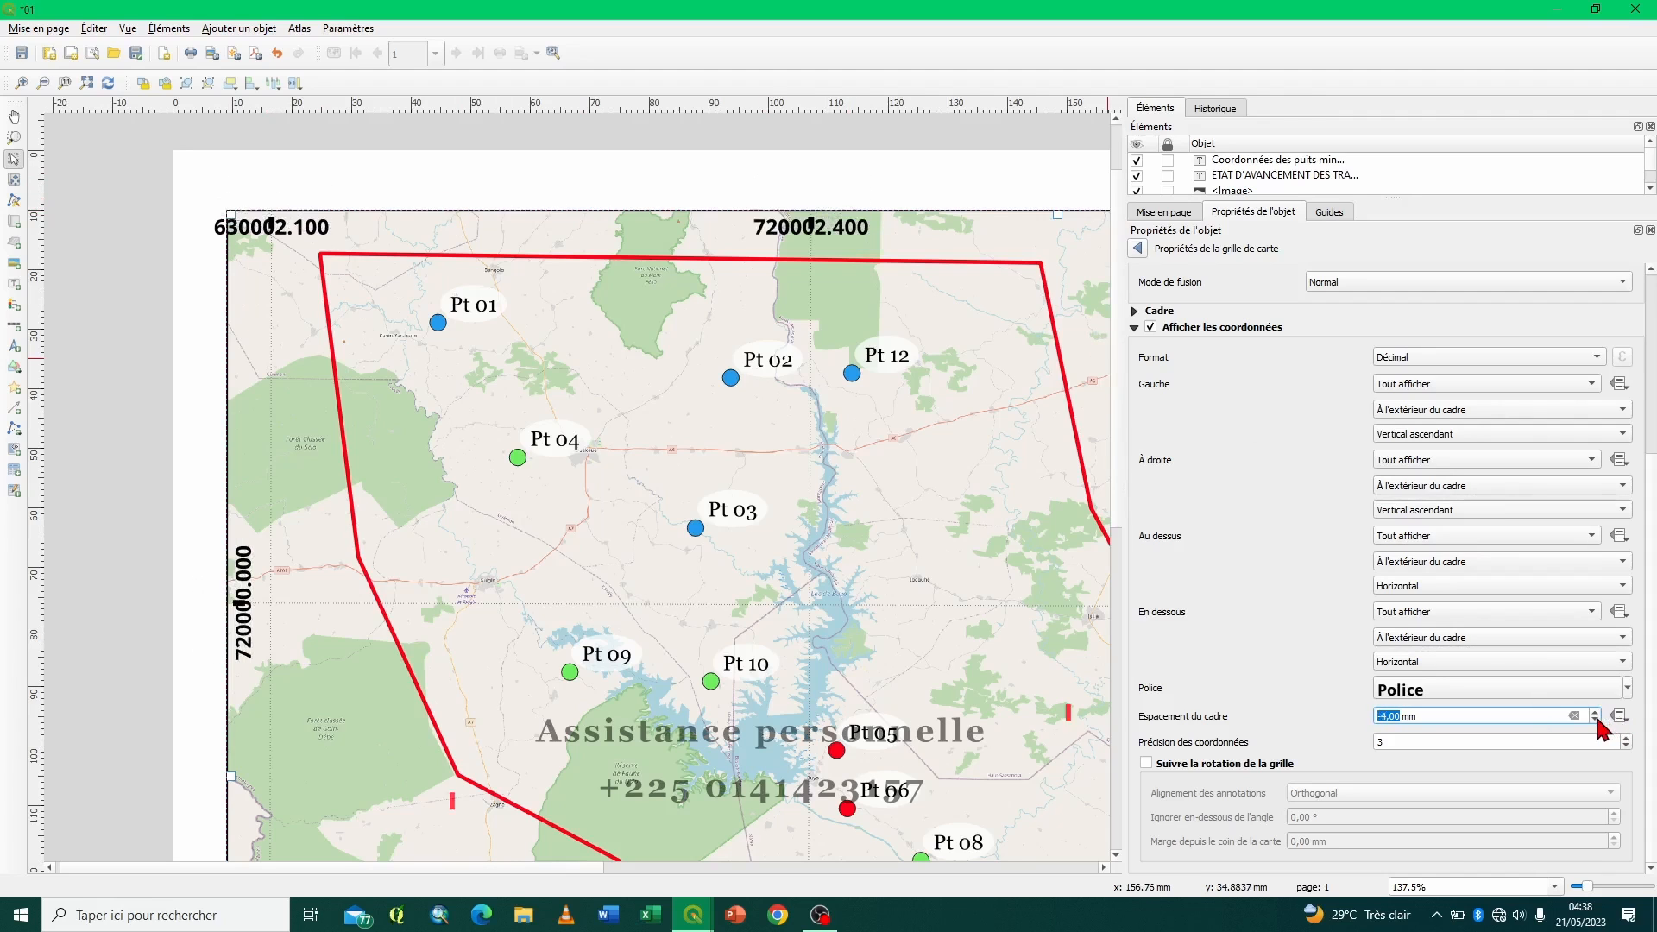
click(1595, 720)
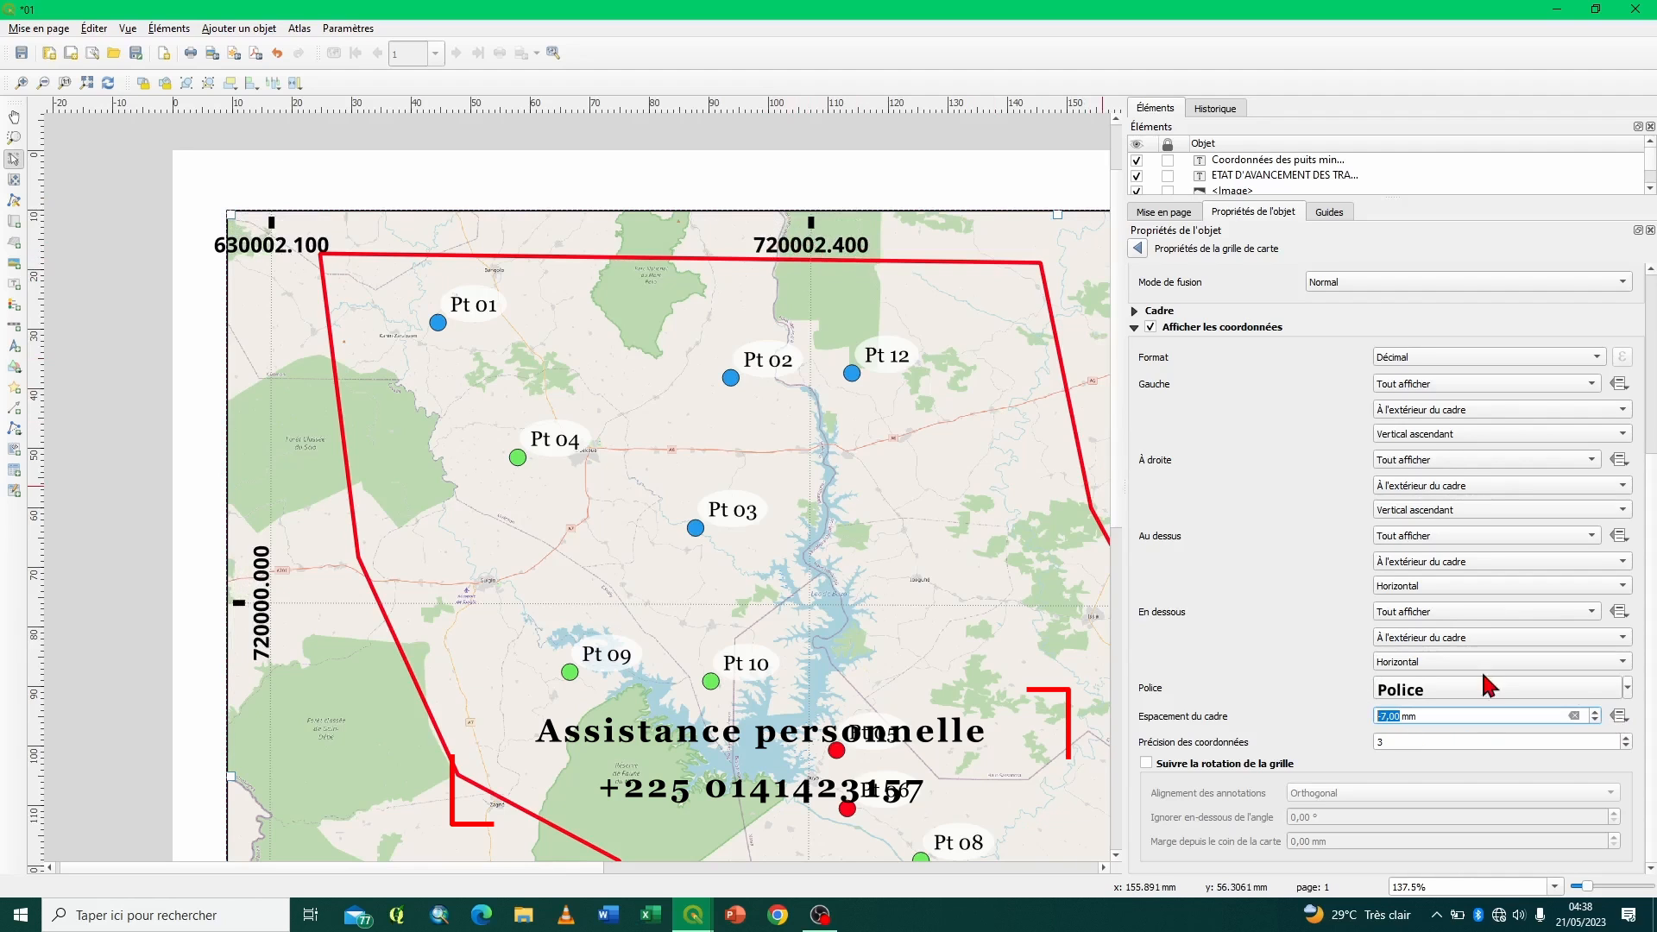
click(1596, 712)
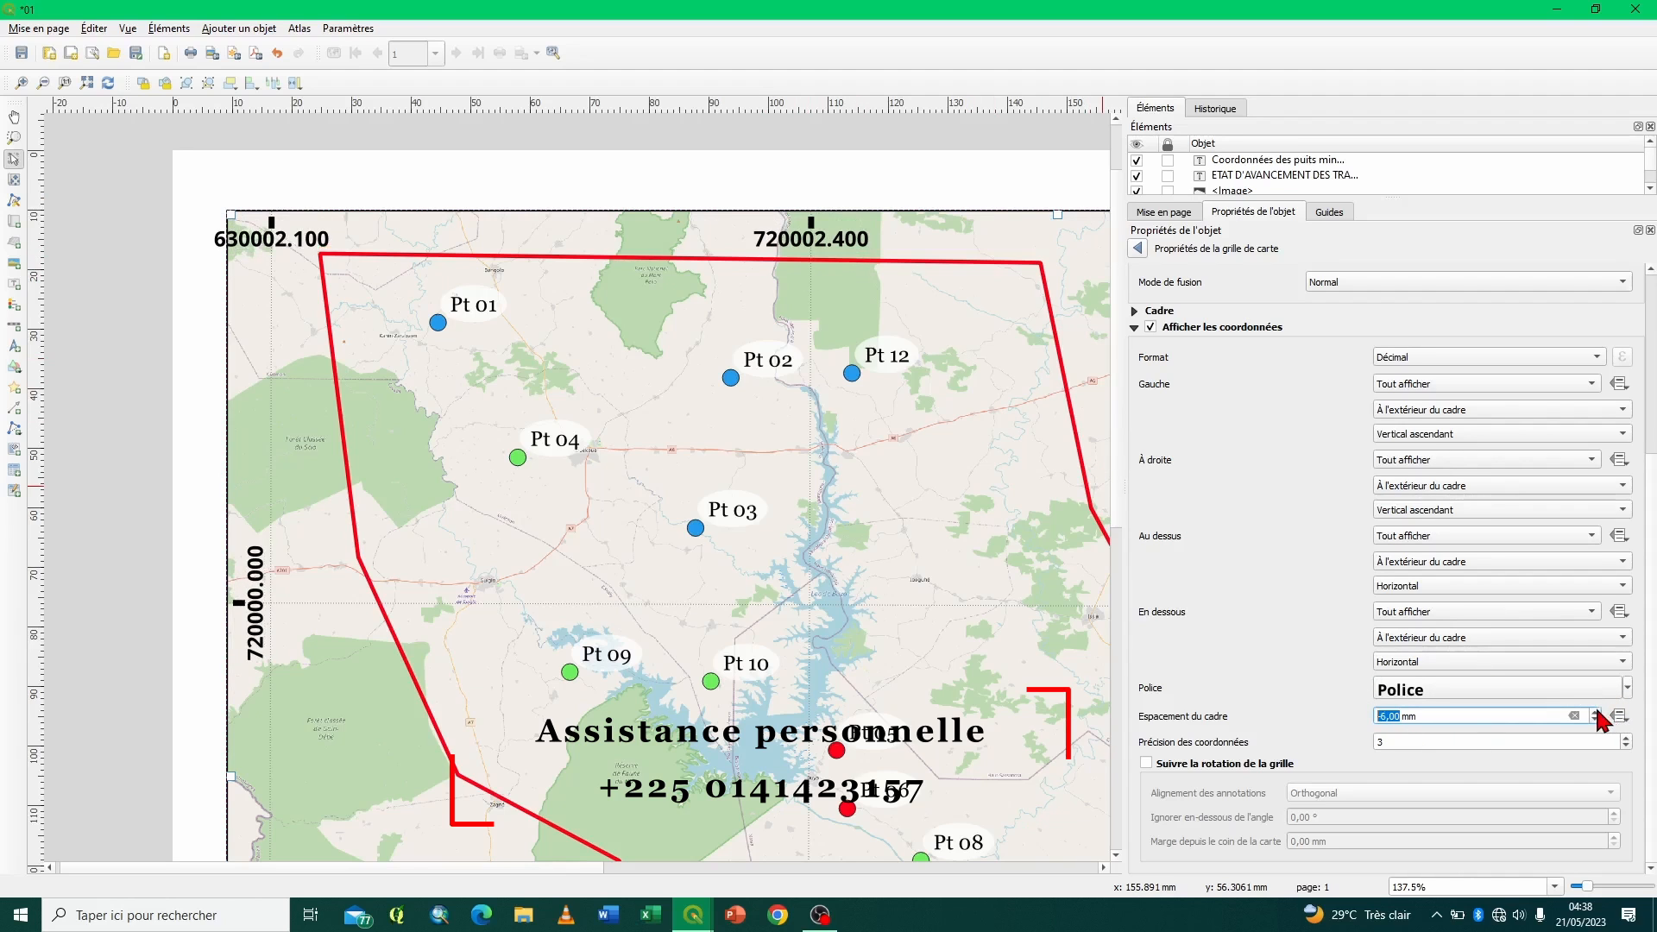
click(1596, 711)
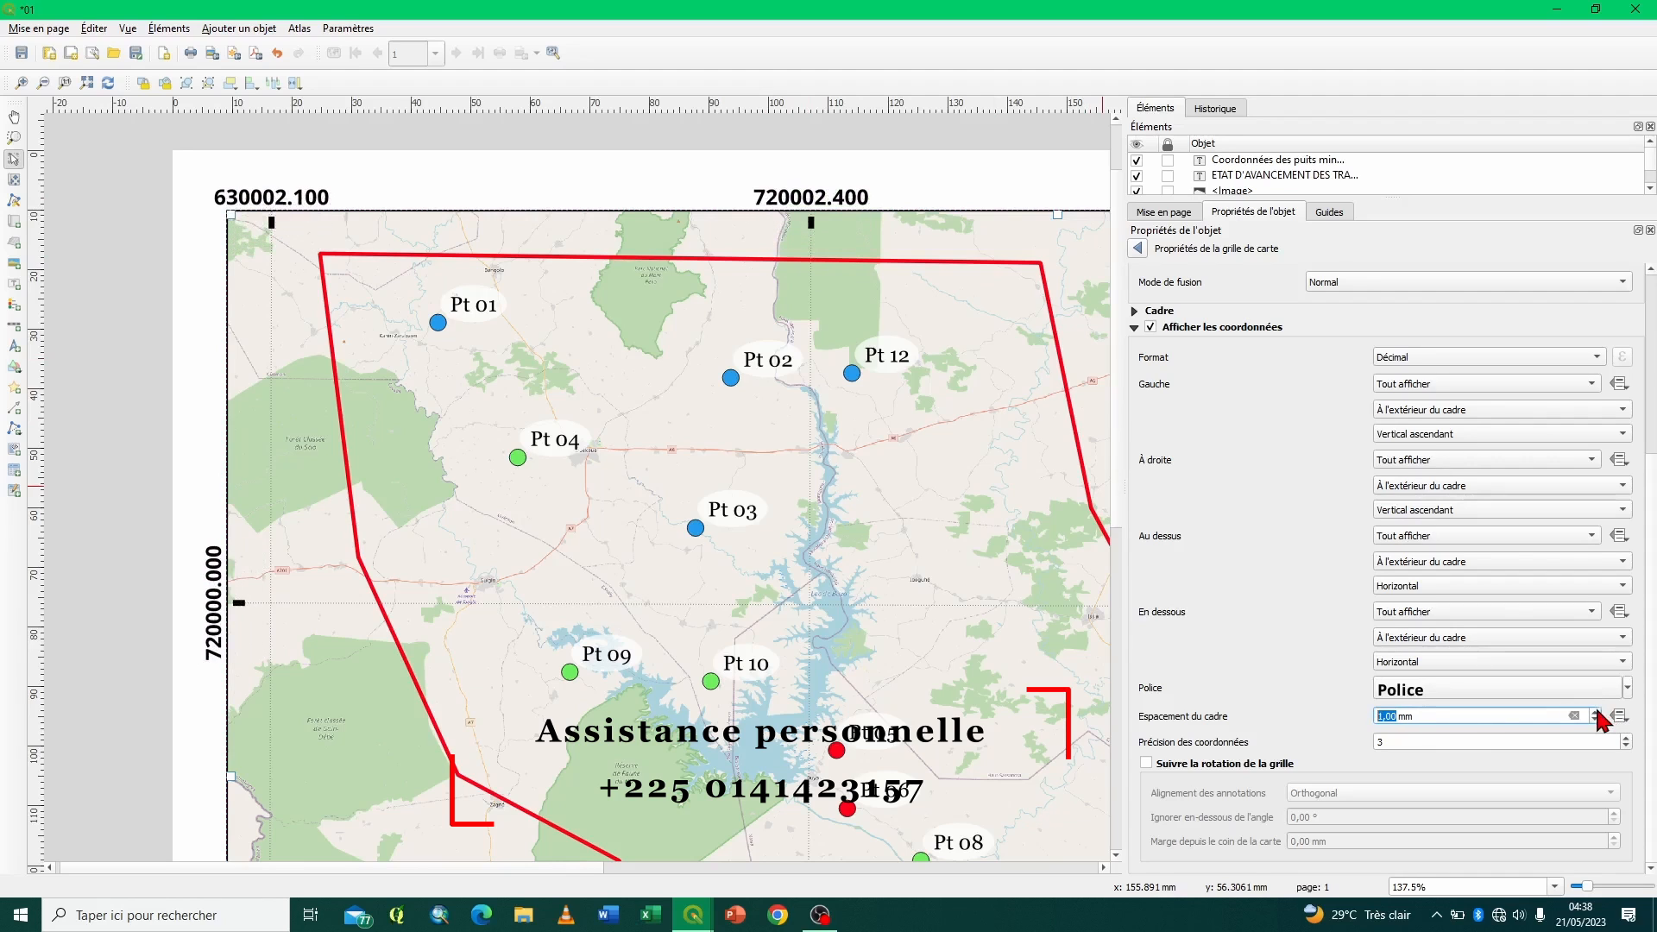
click(1595, 712)
click(1596, 720)
click(1596, 720)
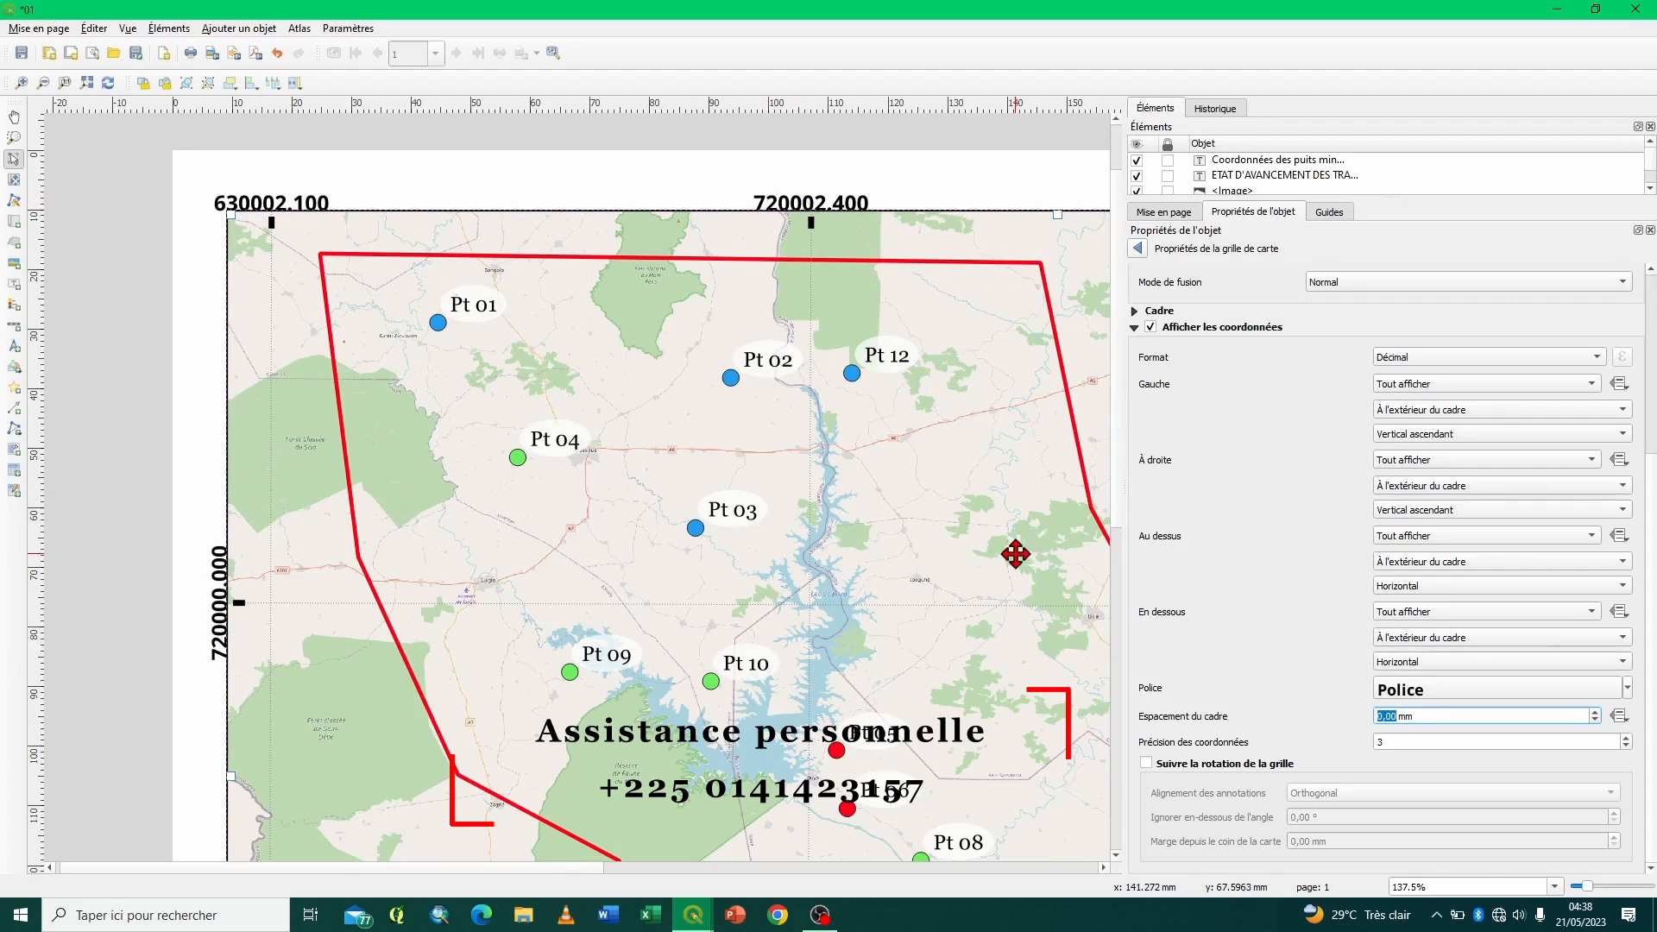
click(1596, 713)
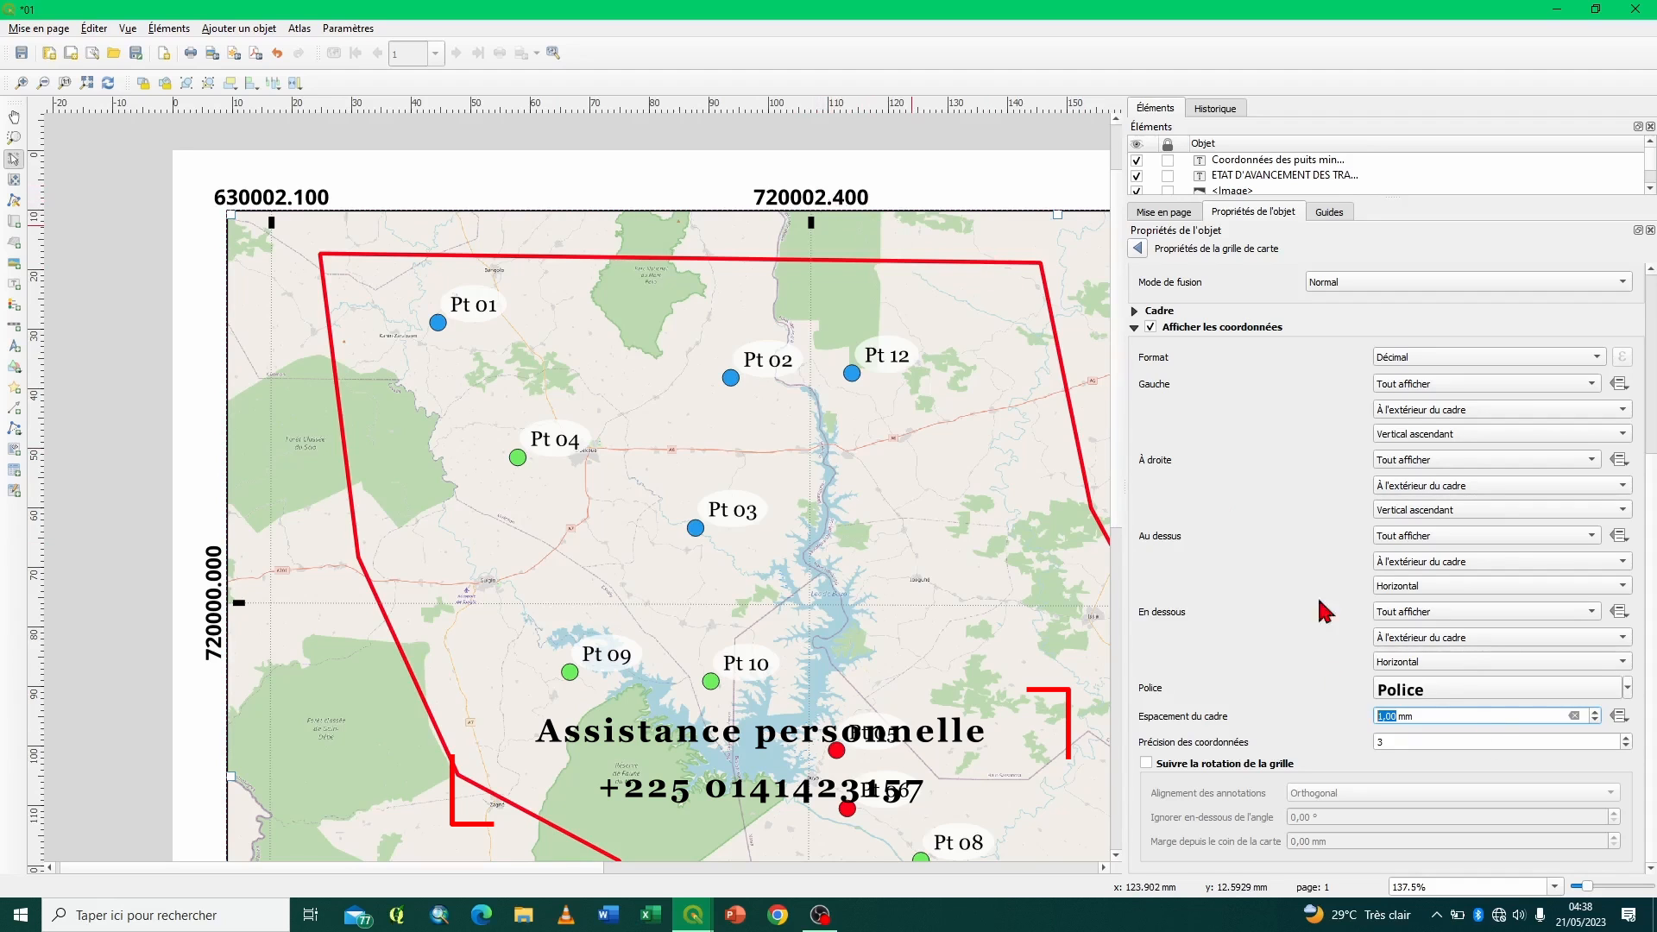
- Try a precision of 5 decimals for the grid coordinates, and set the precision to 0
click(1627, 738)
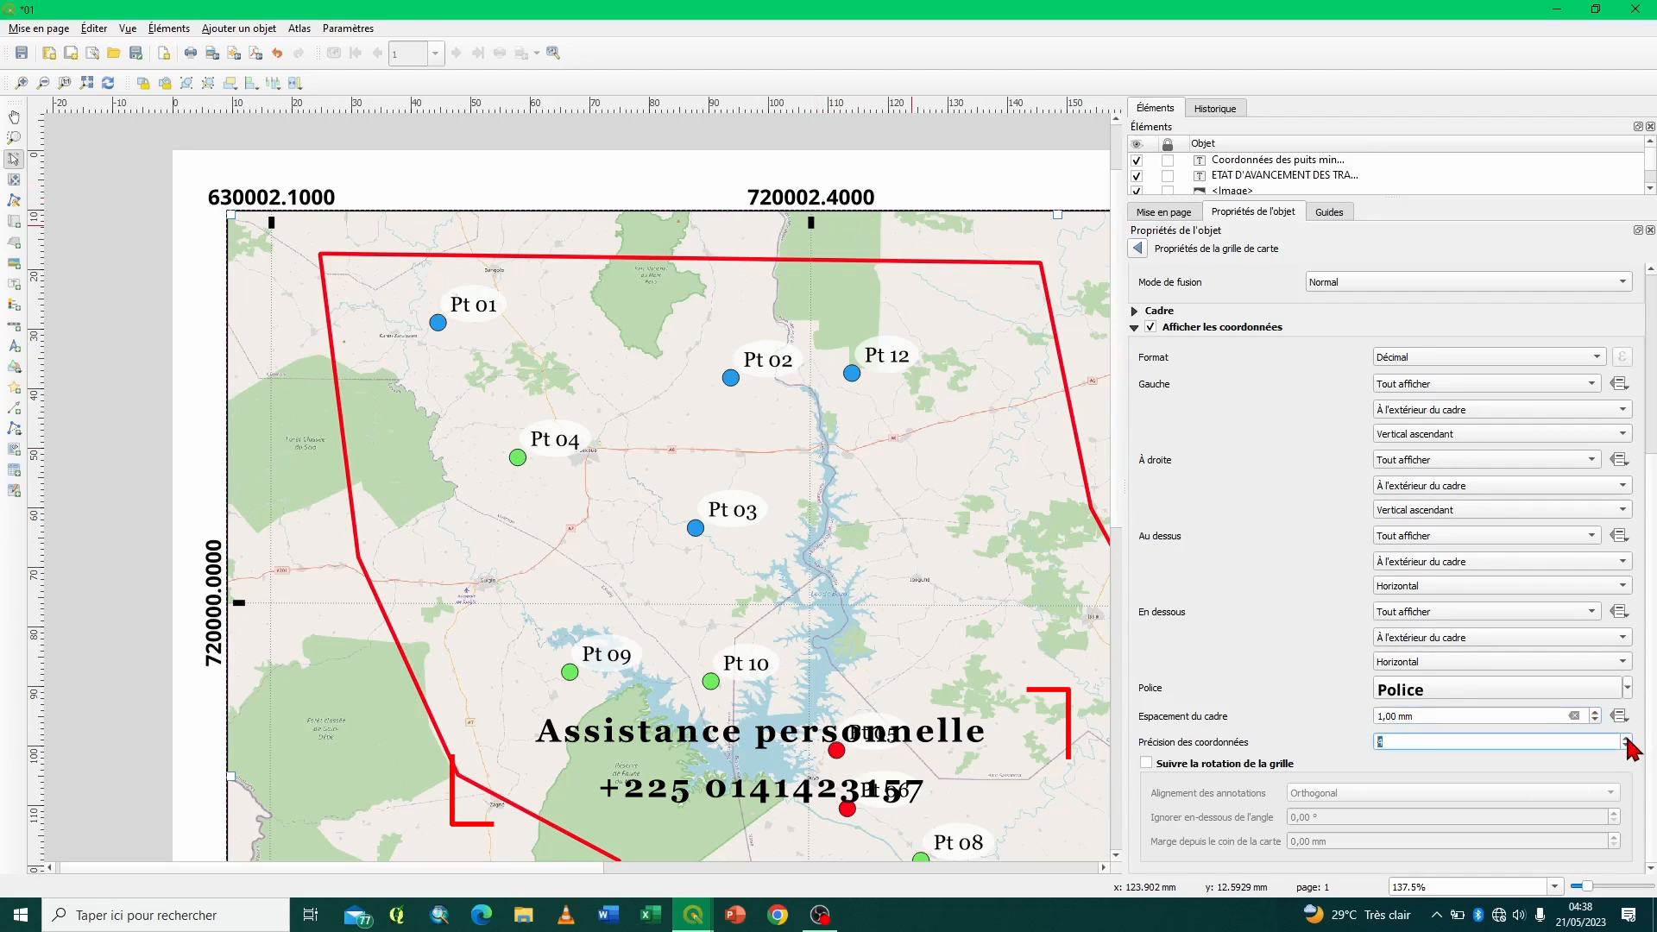
click(1626, 739)
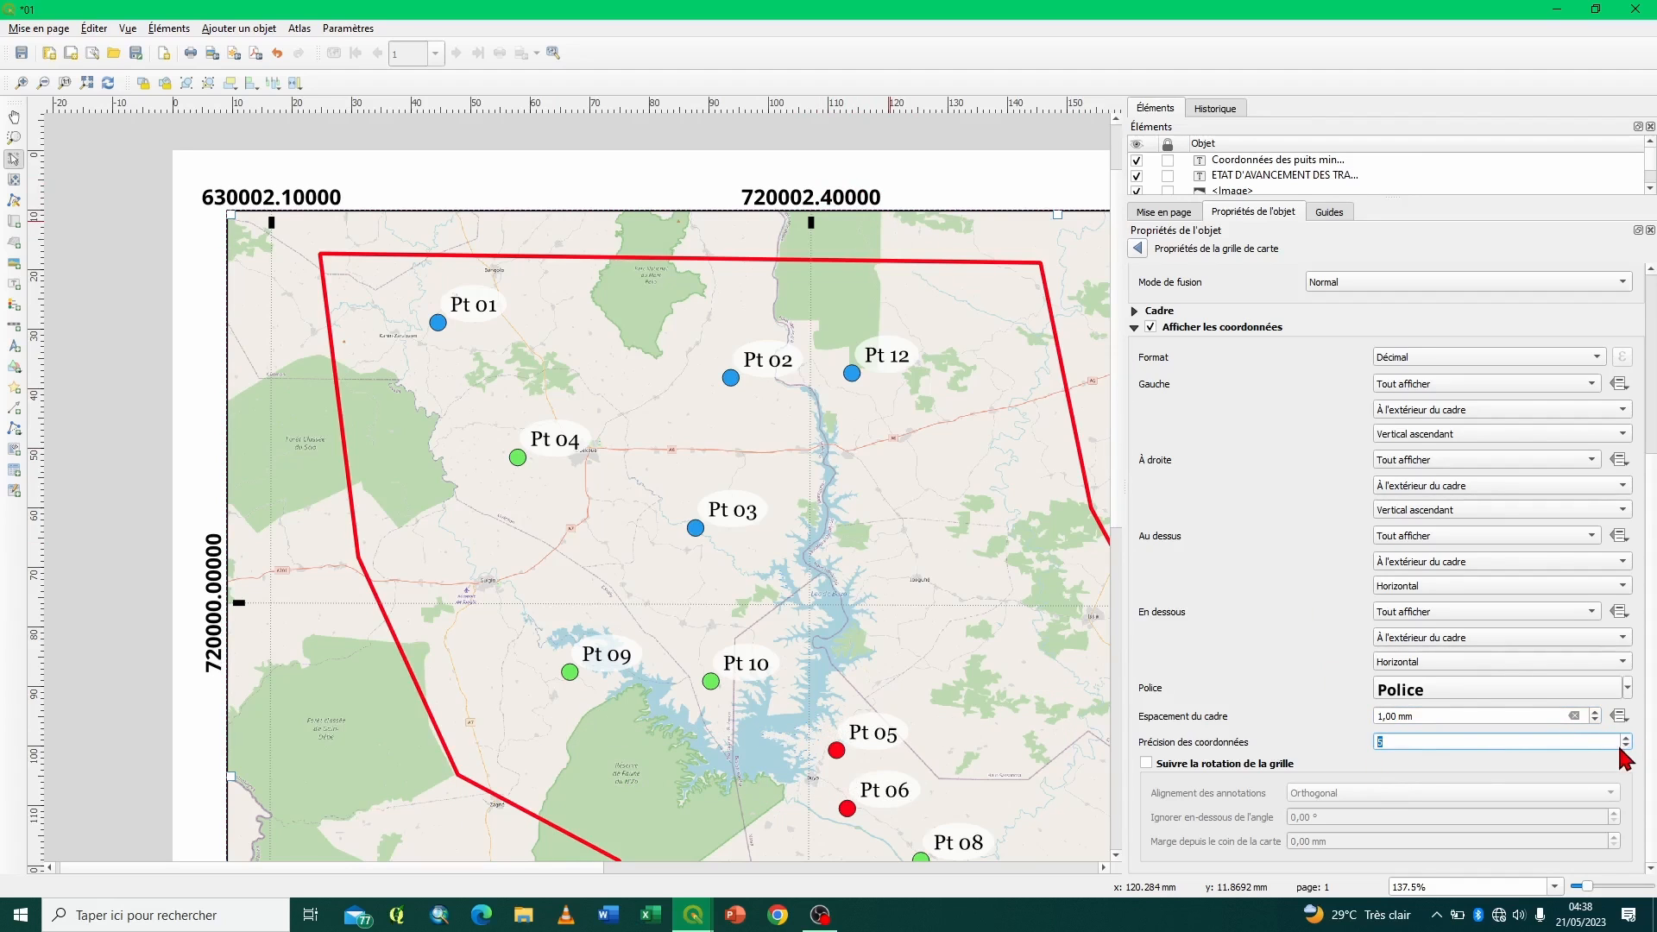
click(1625, 746)
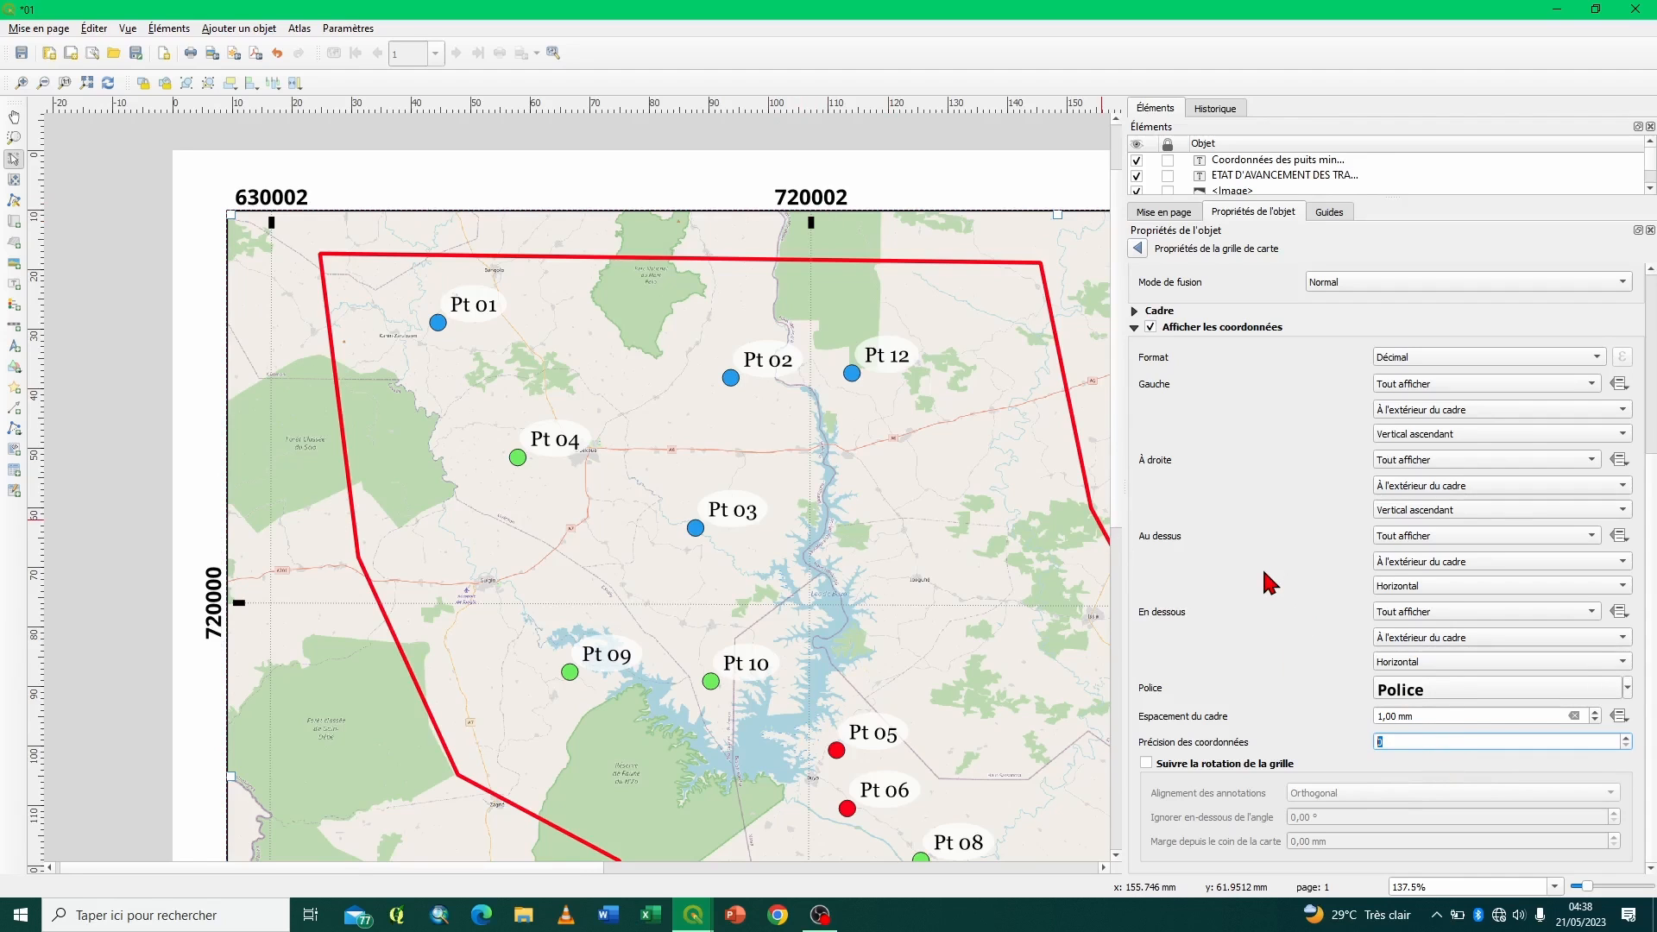
click(1133, 327)
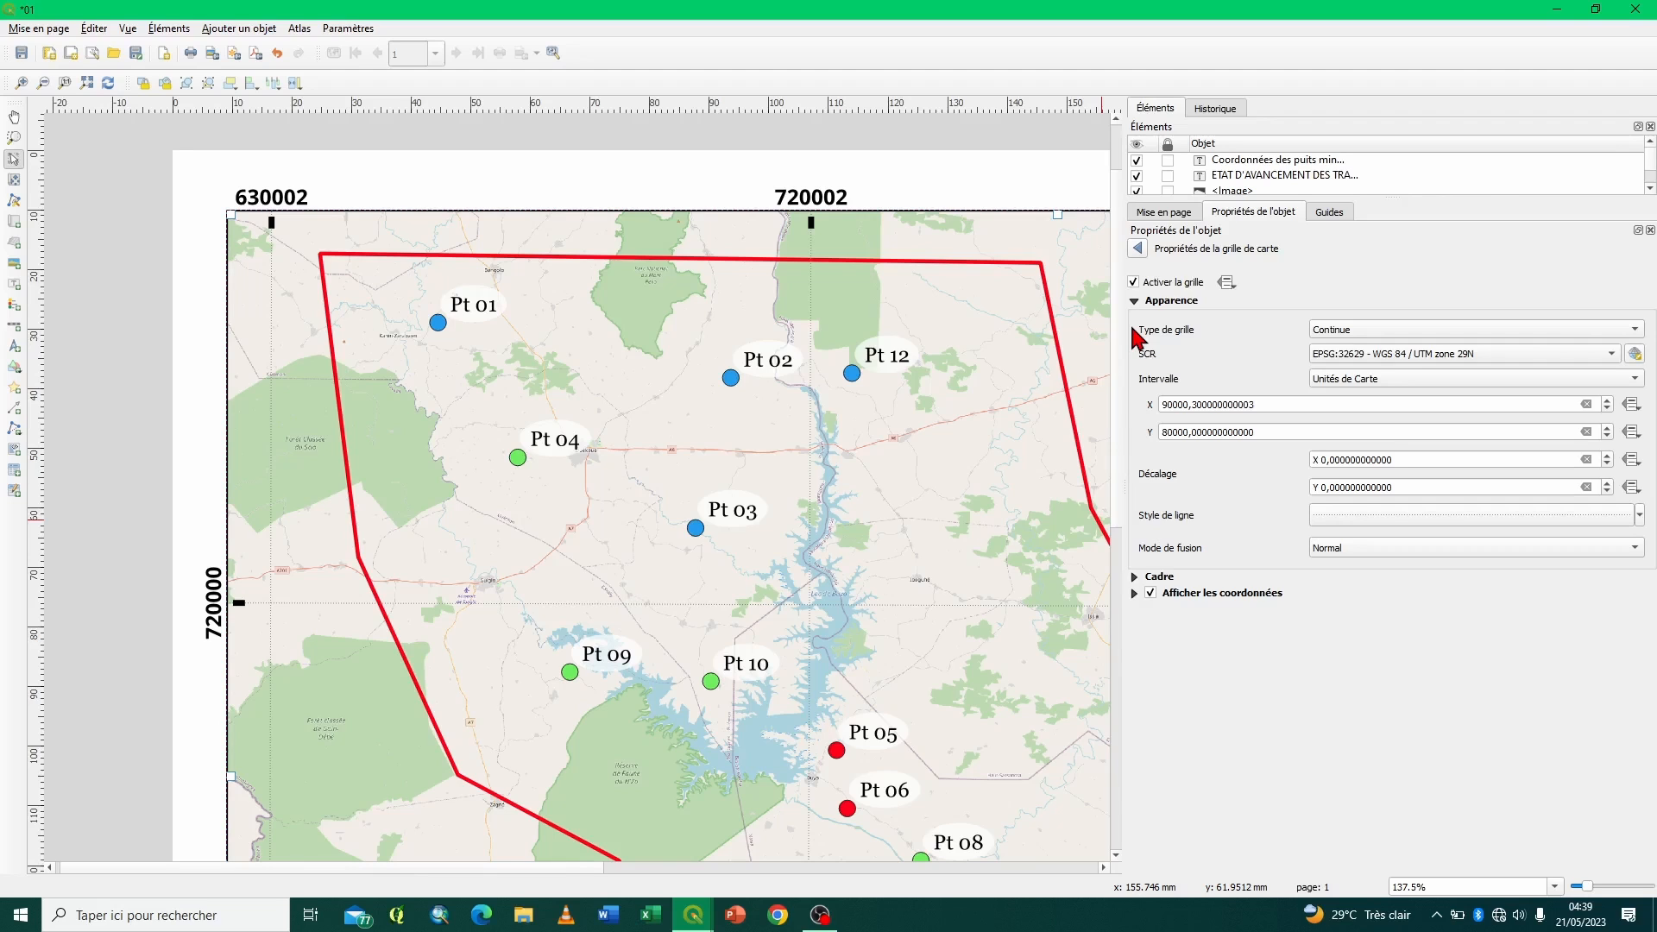
click(1133, 593)
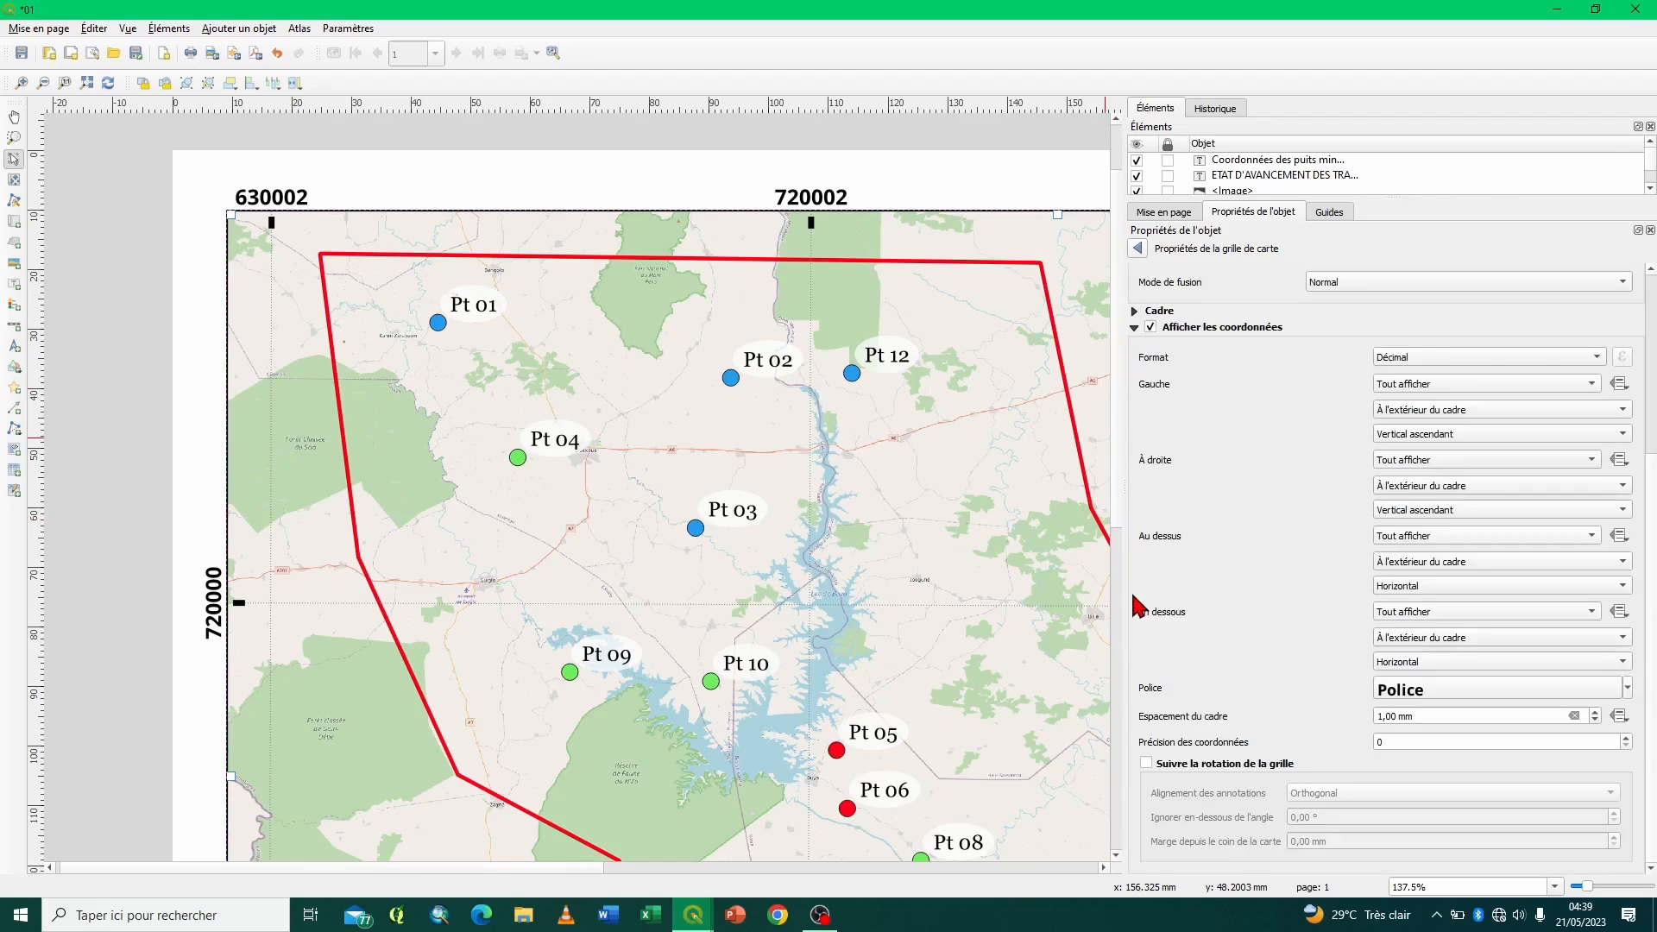
- Try a larger coordinate-to-frame spacing, restore 1,00 mm, and set the grid coordinates' precision to 4
click(1594, 712)
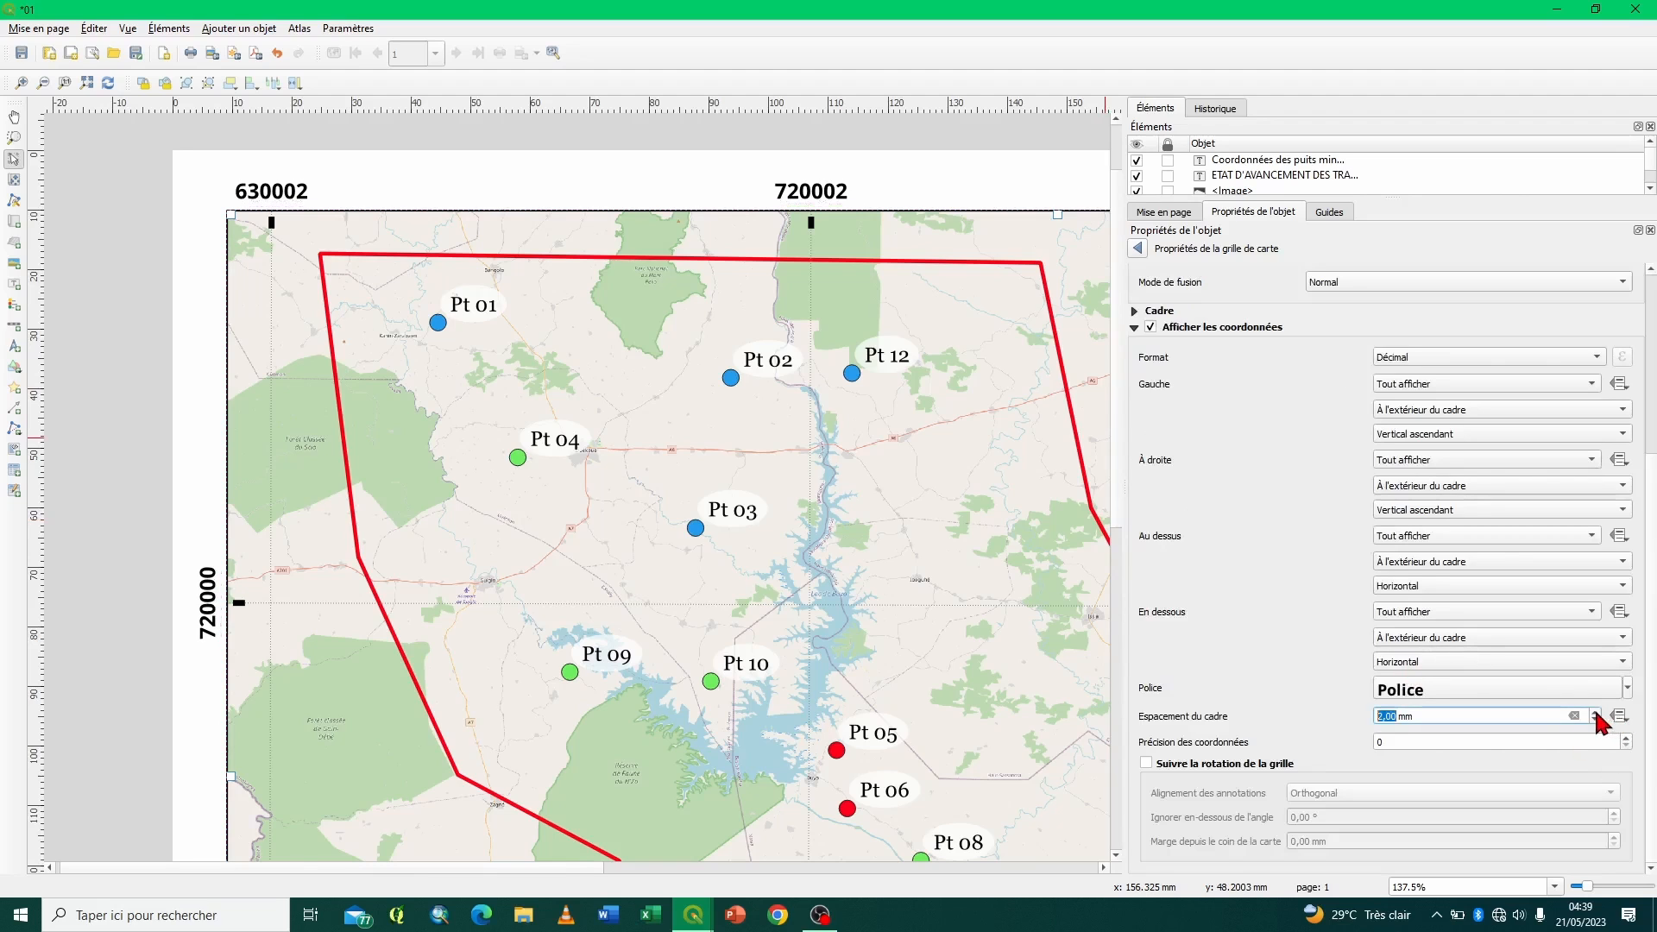
click(1594, 720)
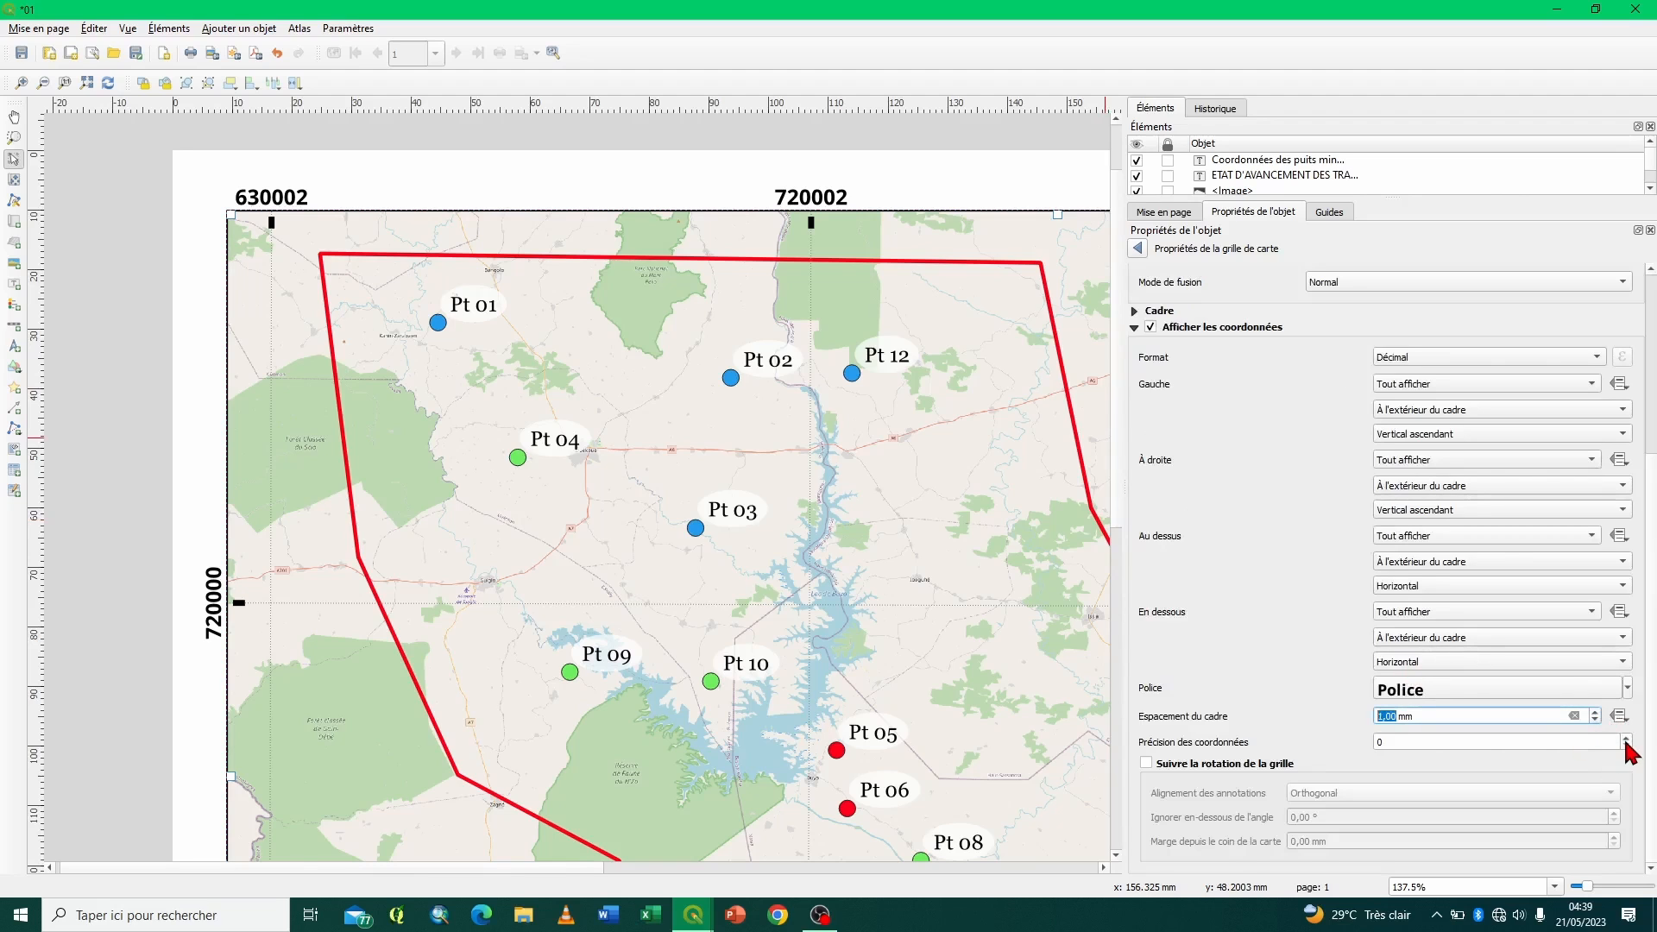
click(1626, 738)
click(1626, 738)
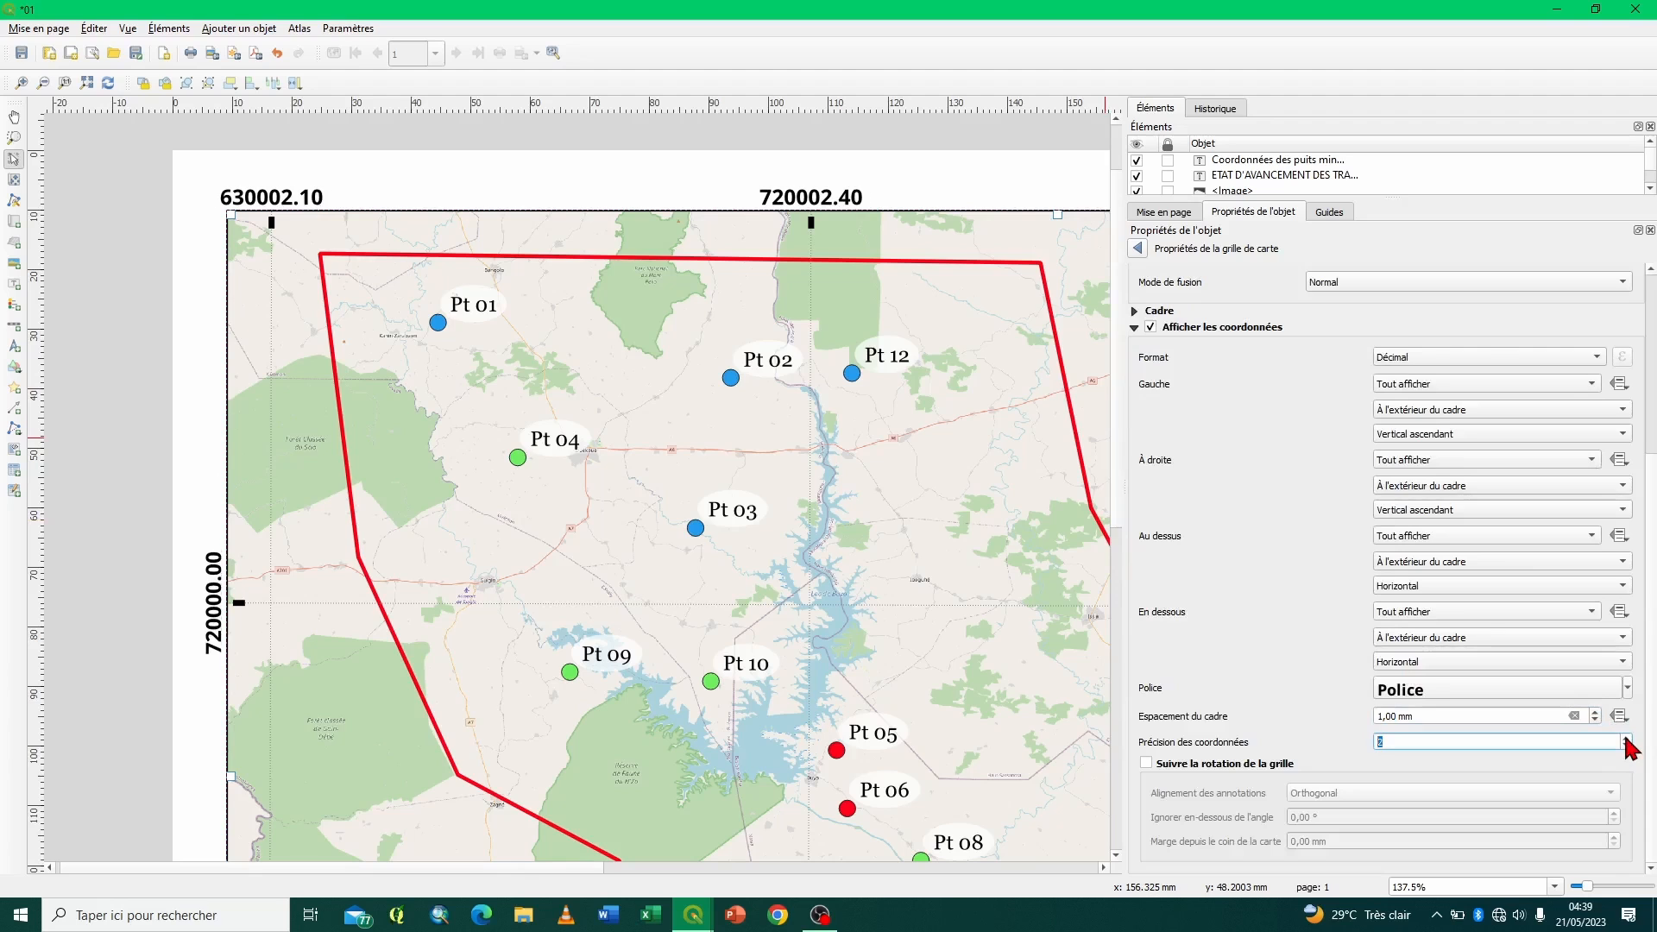
click(1626, 738)
click(1625, 738)
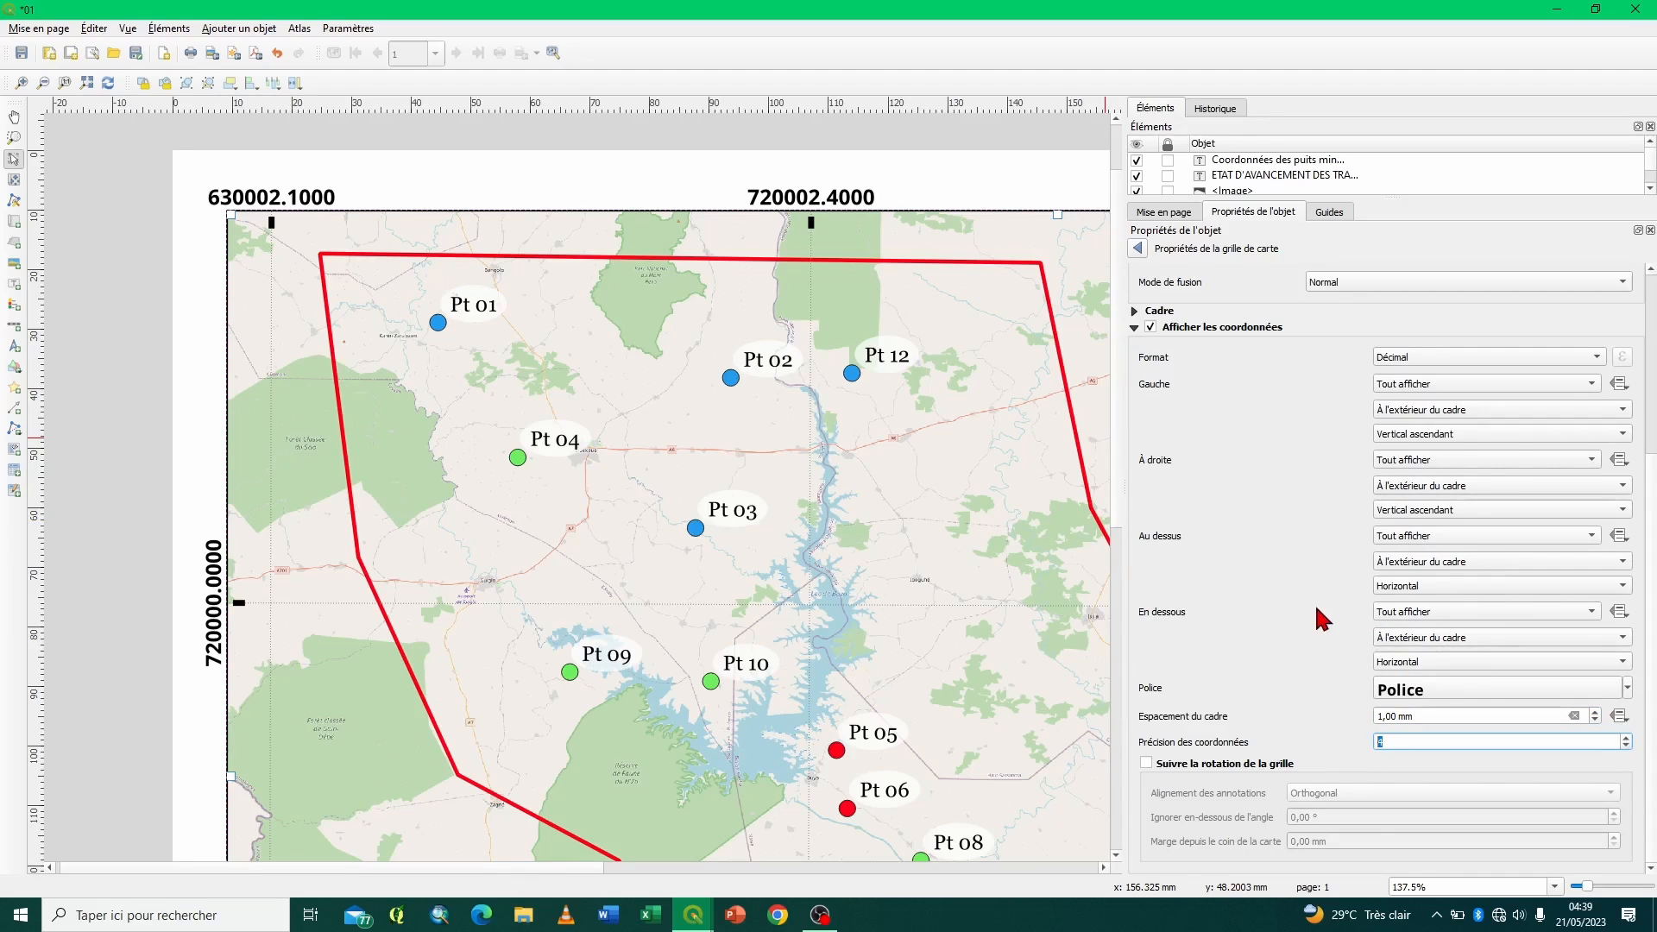
- Set the grid's Y interval to 80000,5 map units
scroll(1320, 618, up, 5)
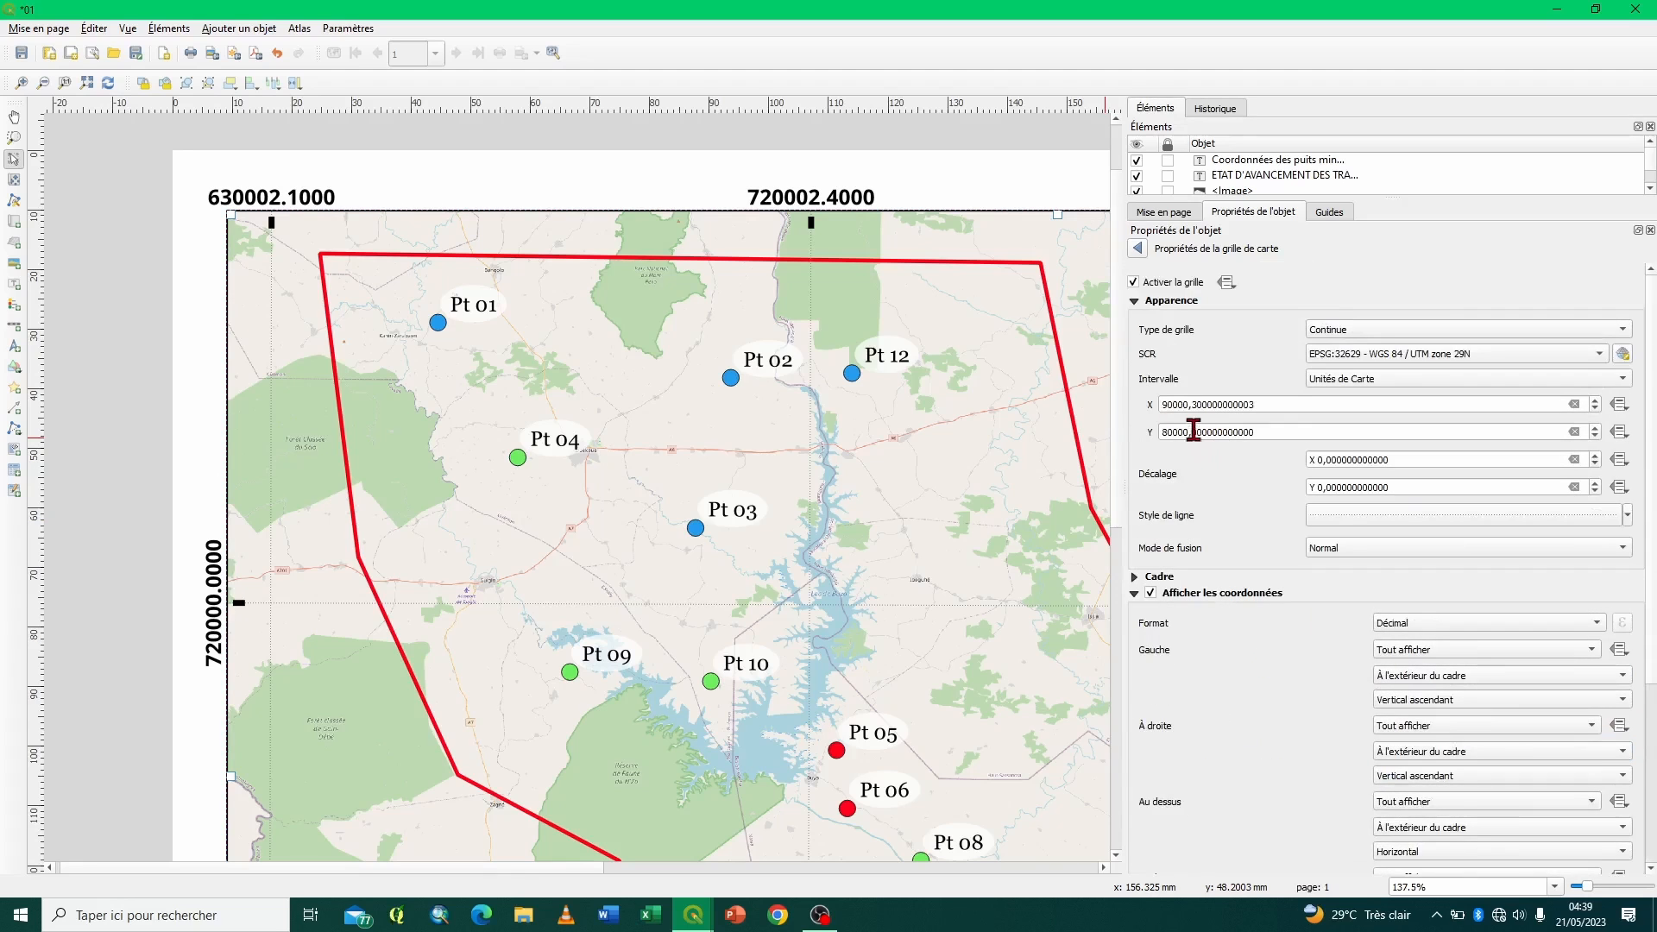
click(1192, 431)
text(5)
key(Return)
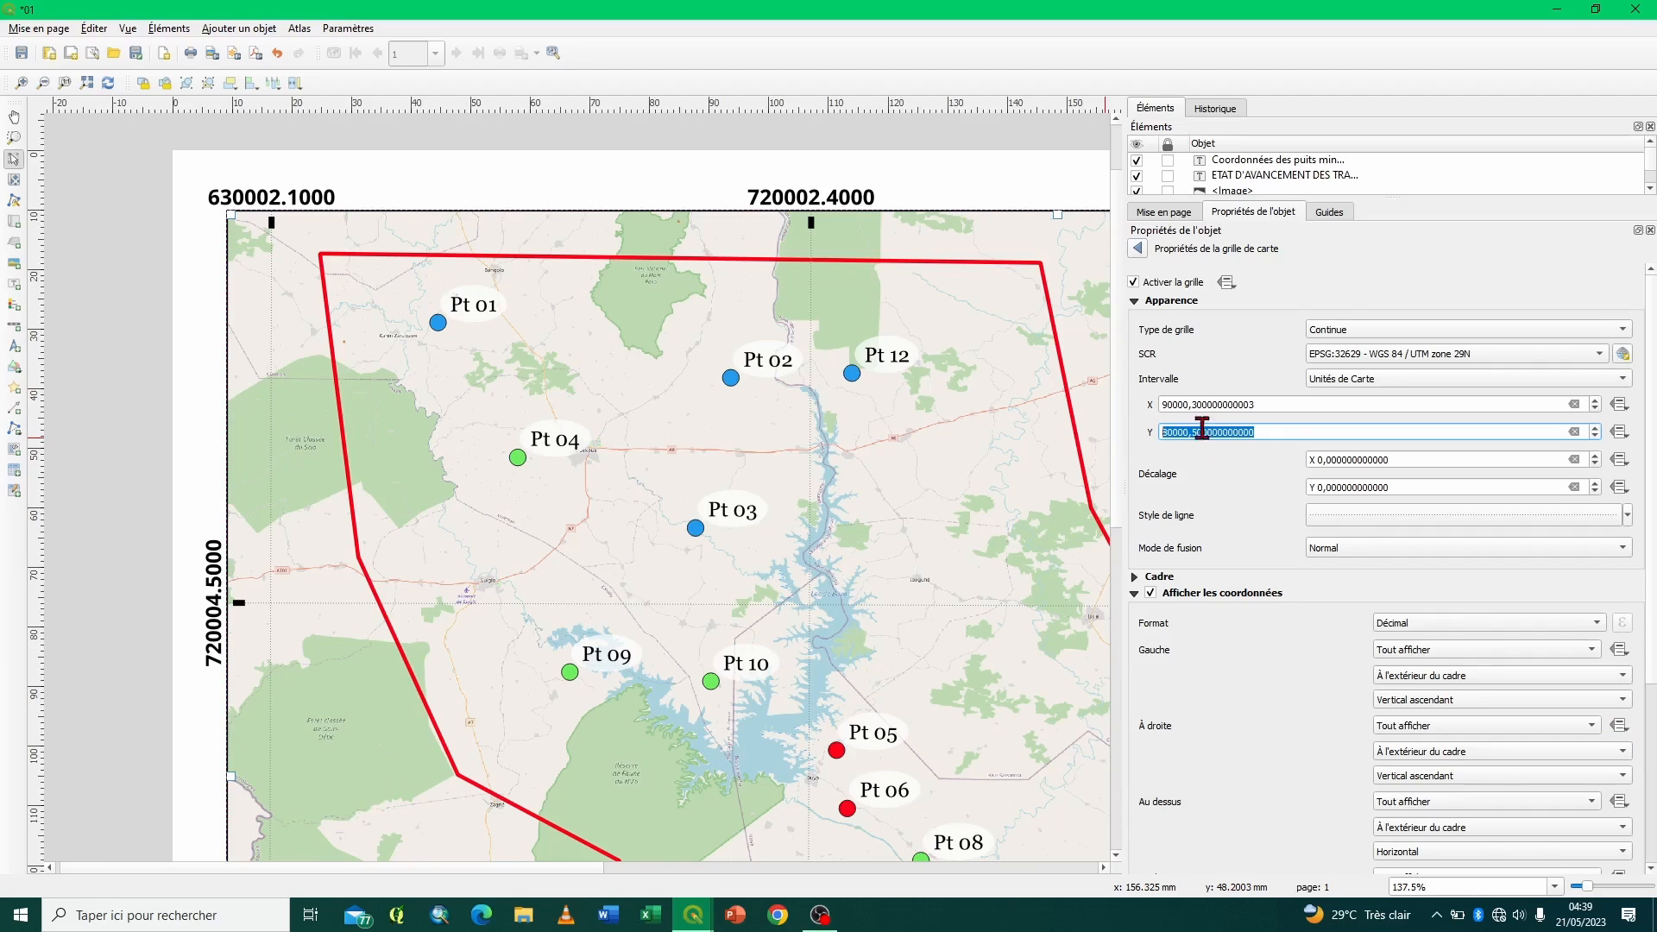
click(1259, 432)
key(Return)
- Try a grid X interval of 80000,3 map units, and replace it with the Y interval's value of 80000,5
click(1134, 596)
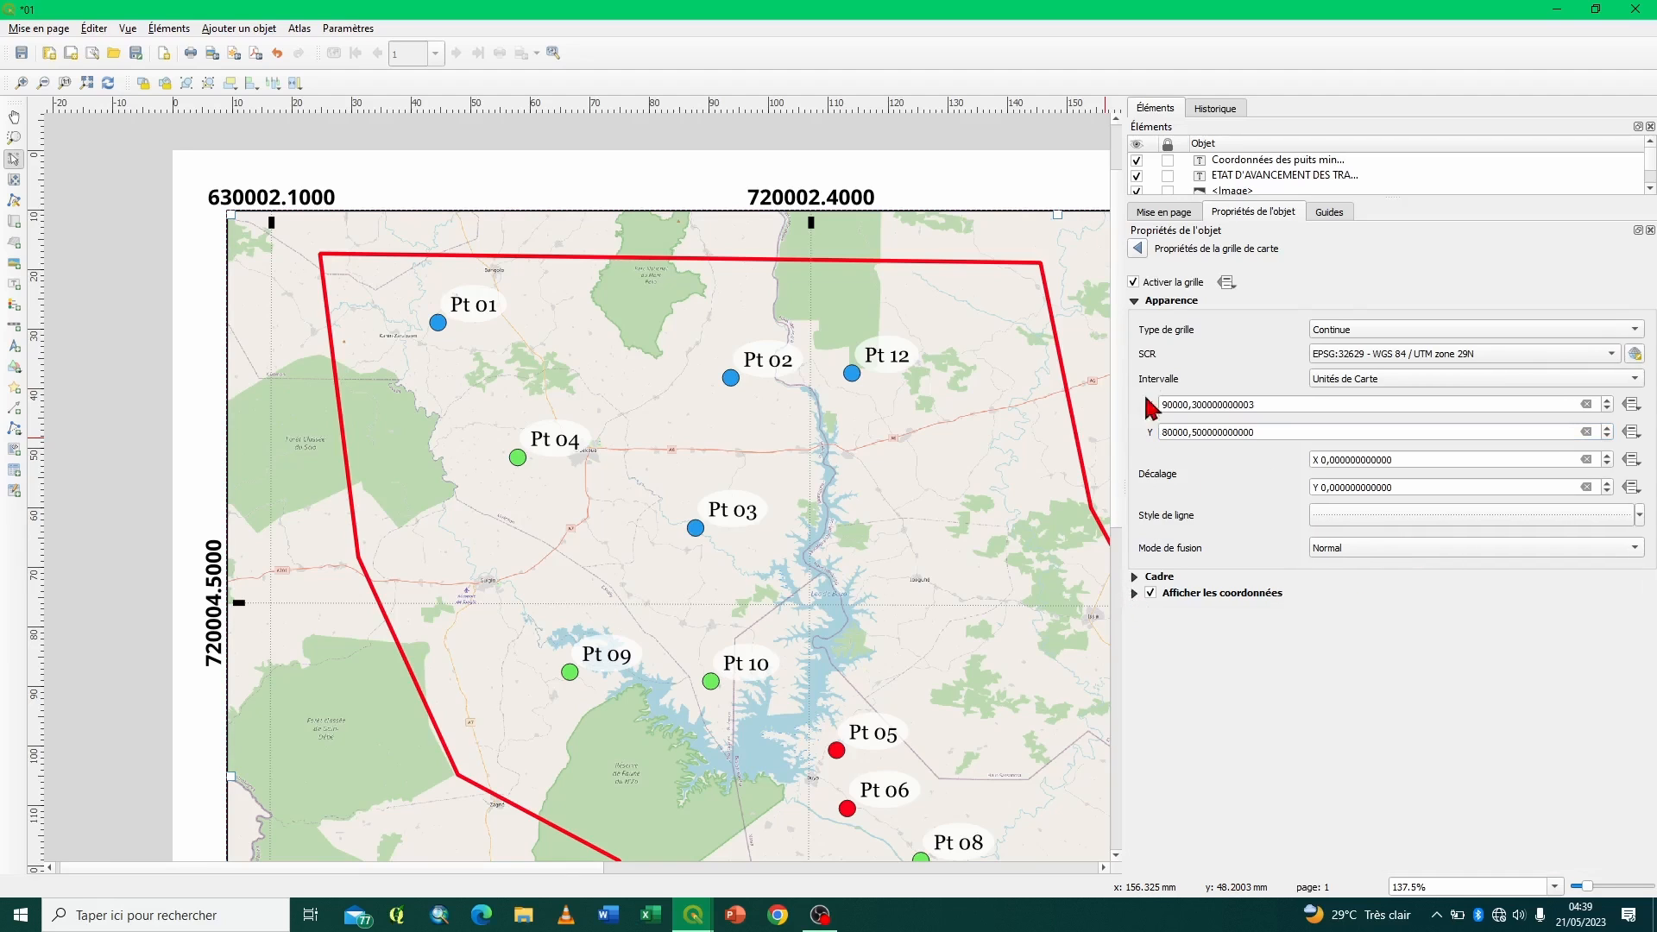
click(1133, 300)
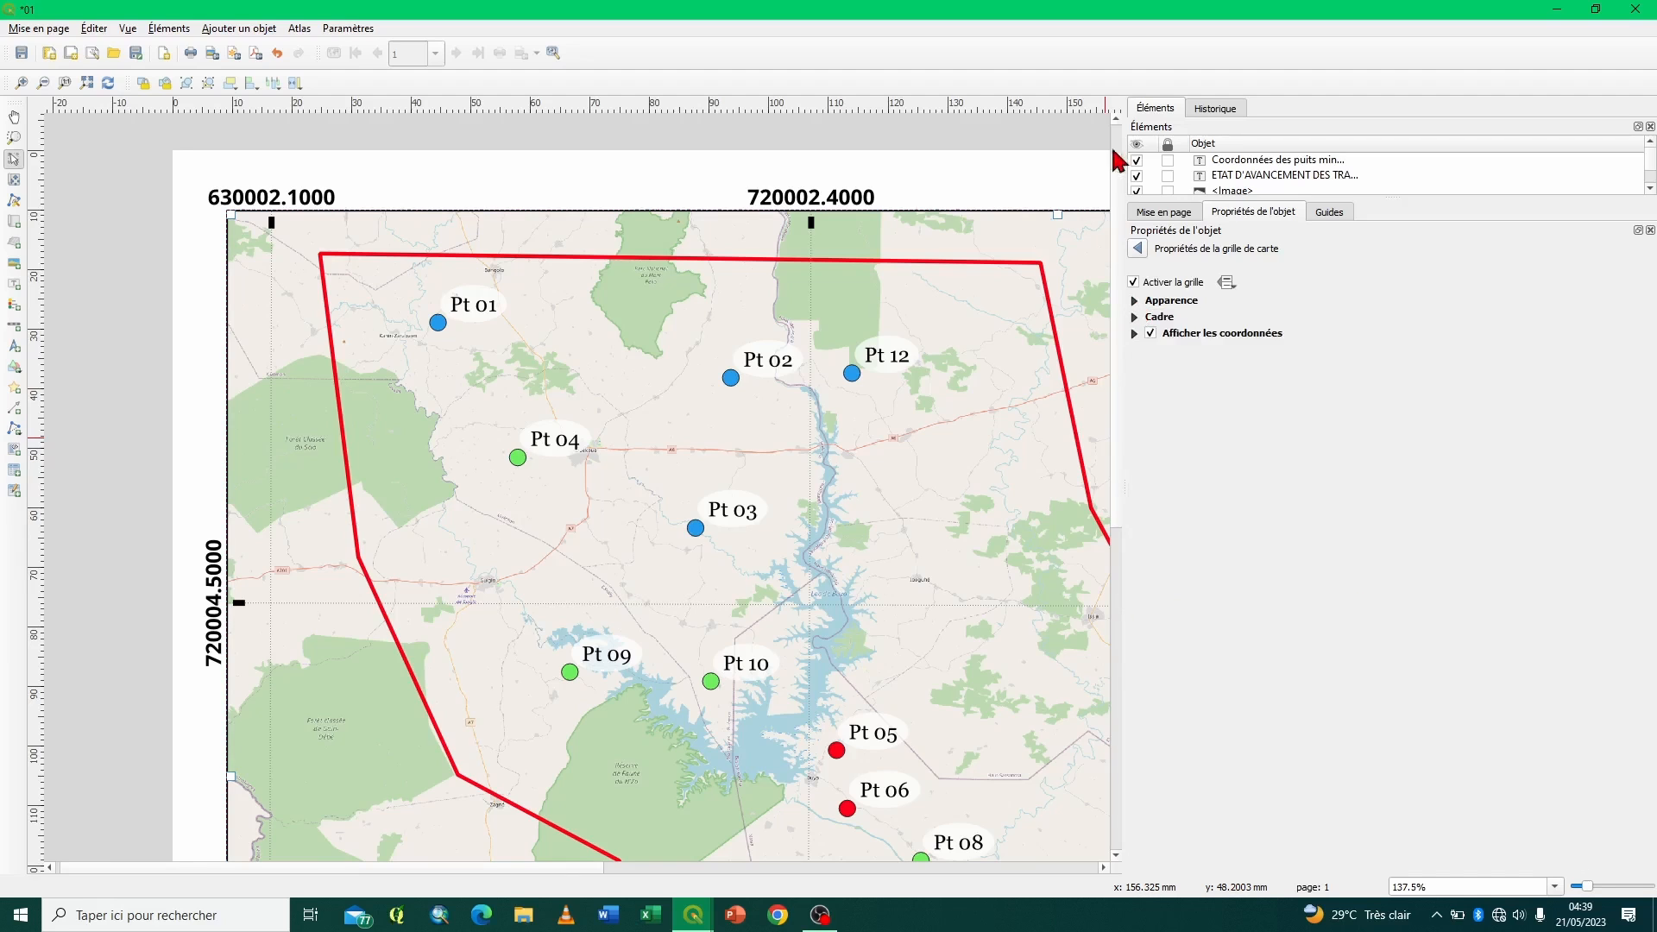
click(66, 85)
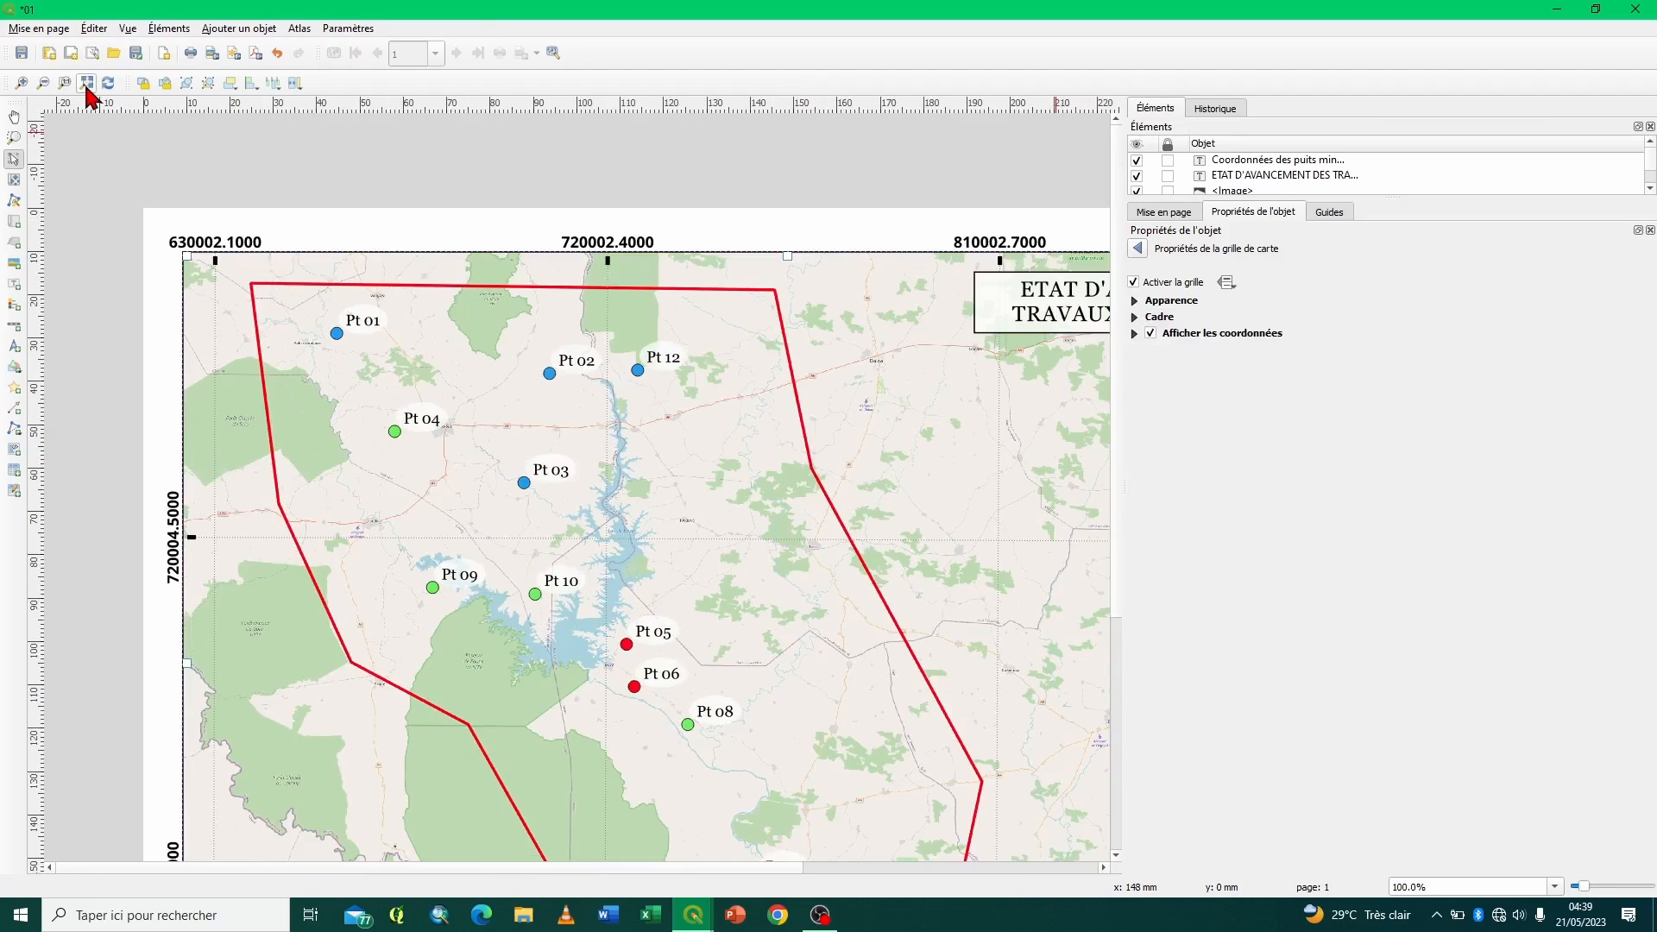
click(86, 84)
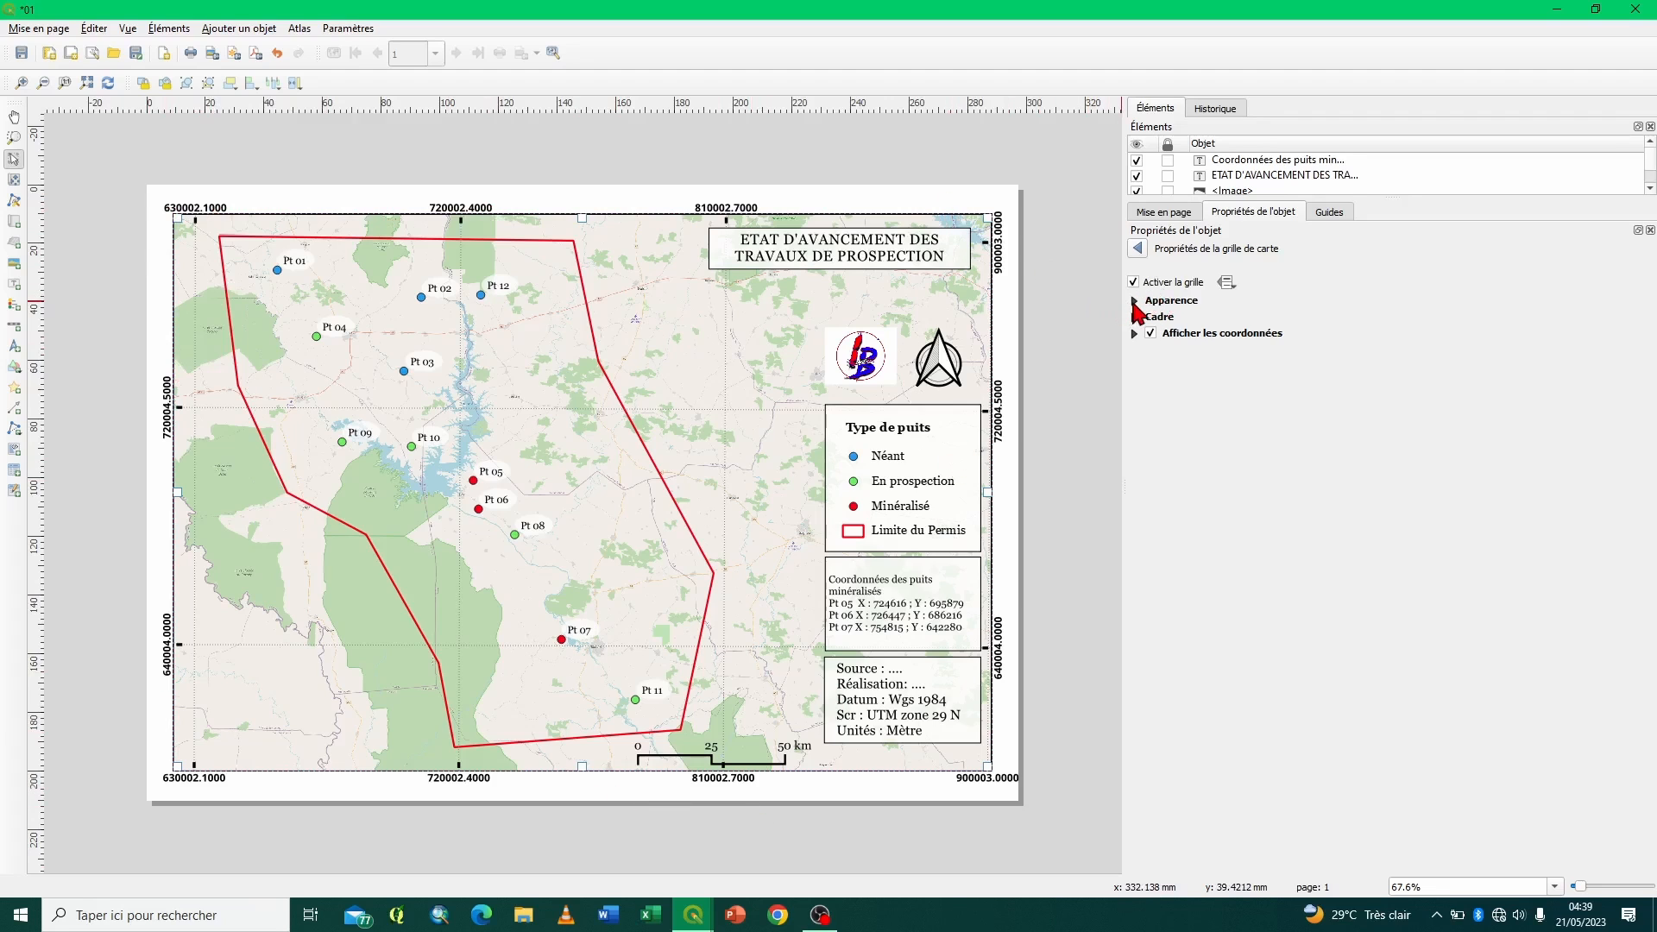
click(1136, 302)
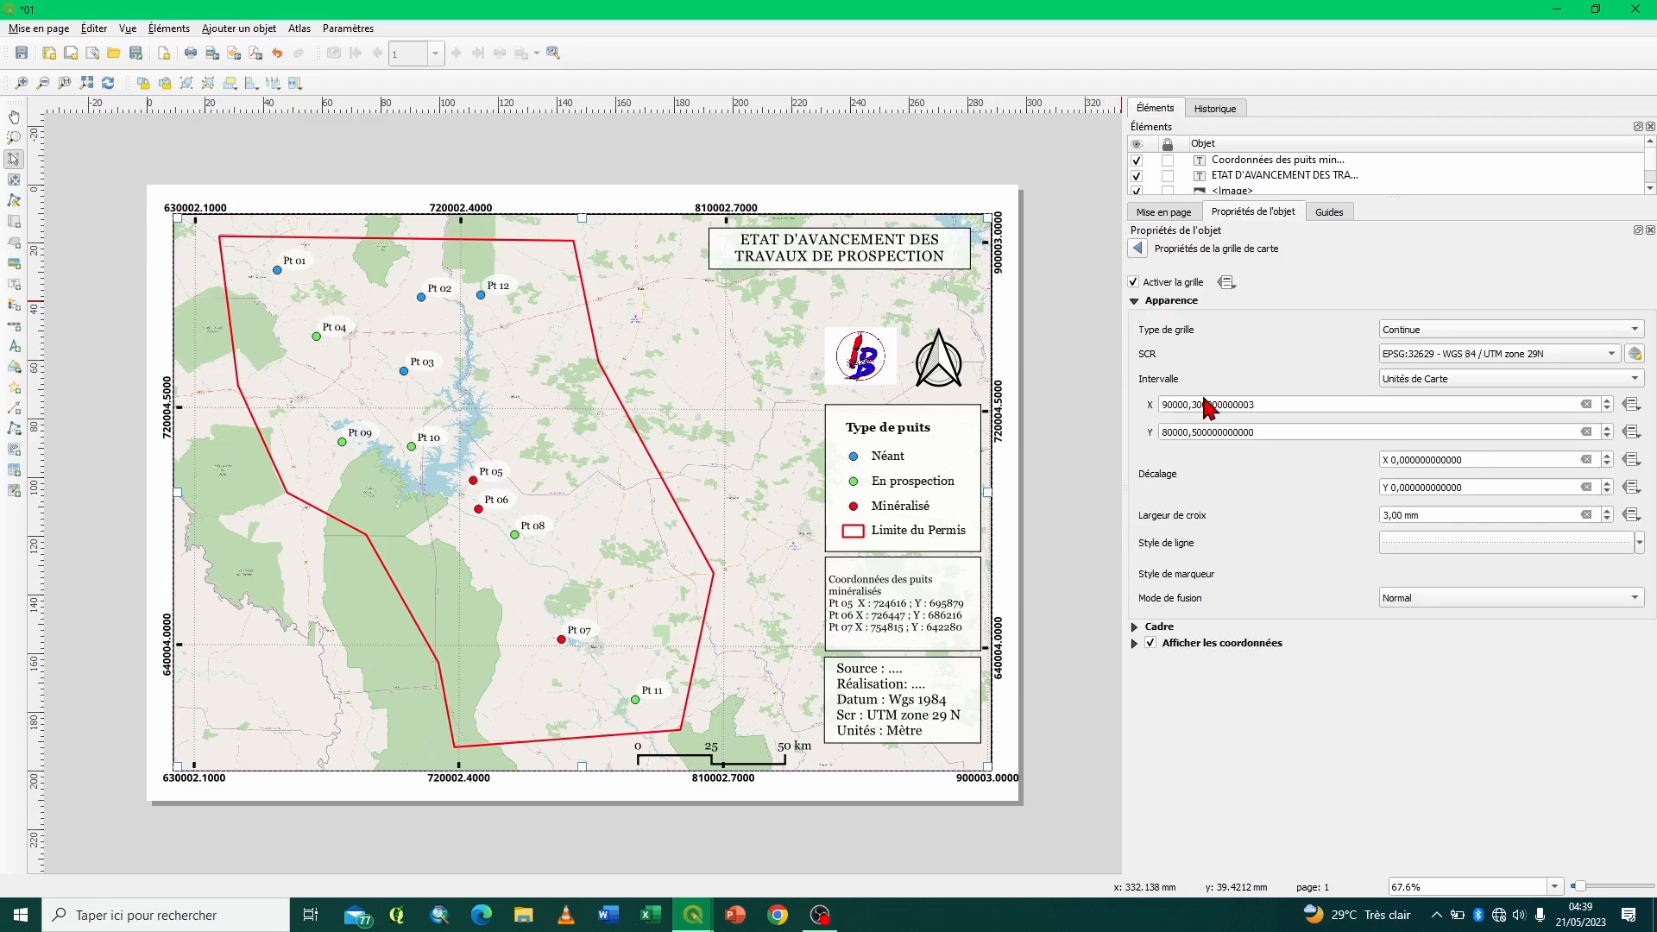
click(1160, 405)
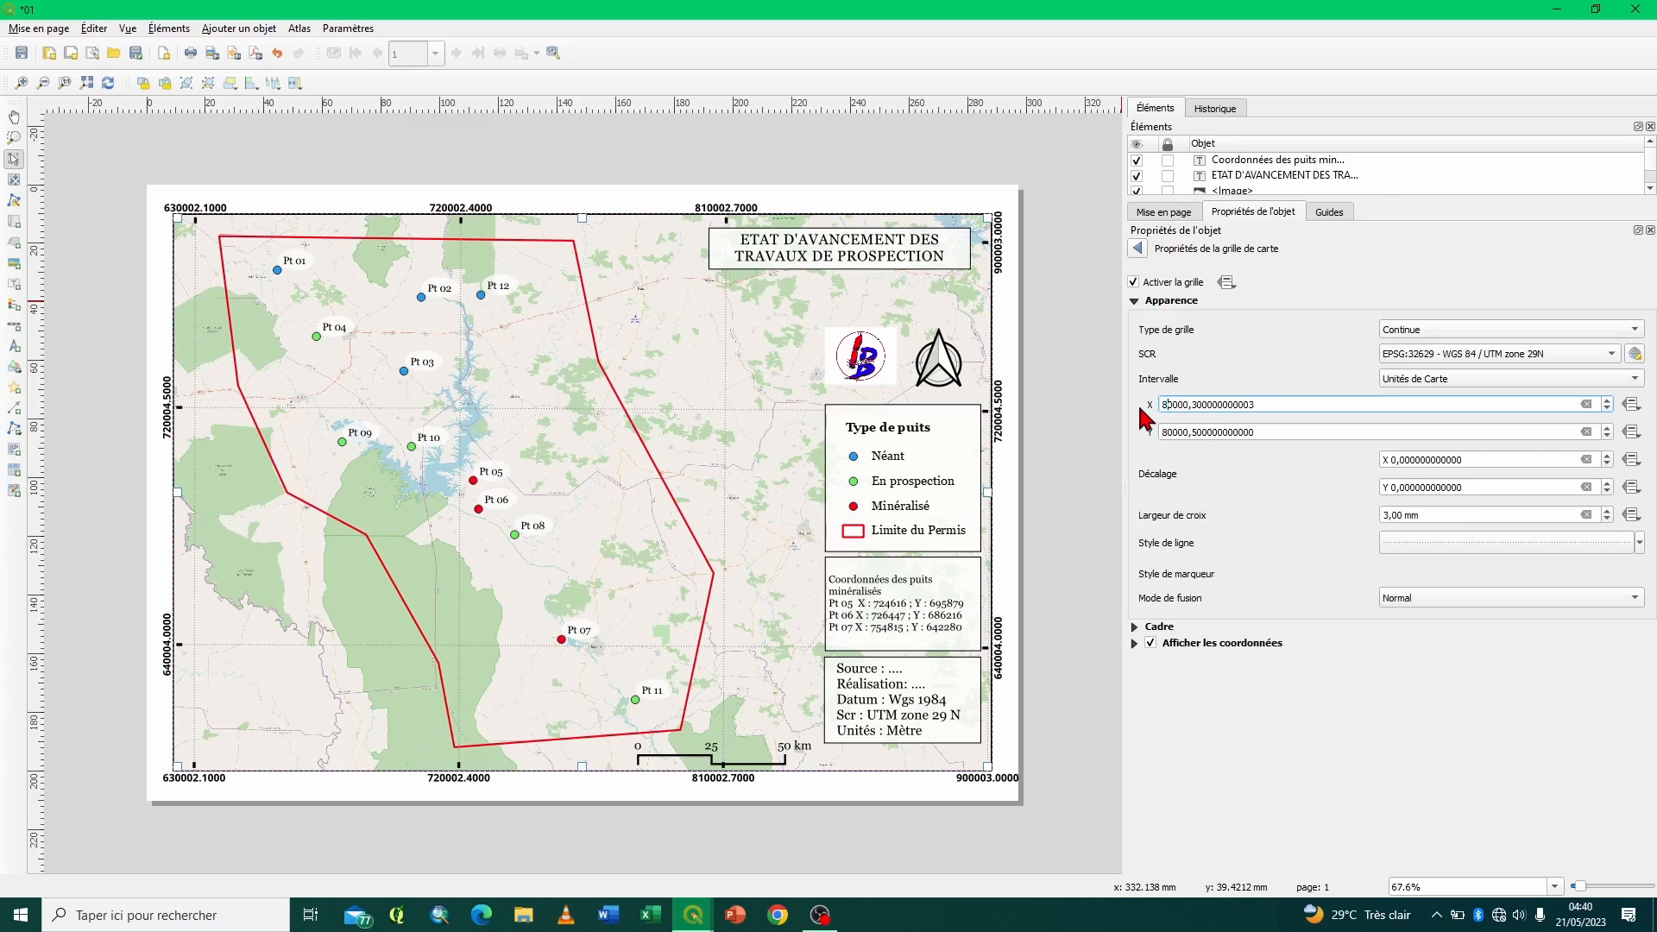
key(Return)
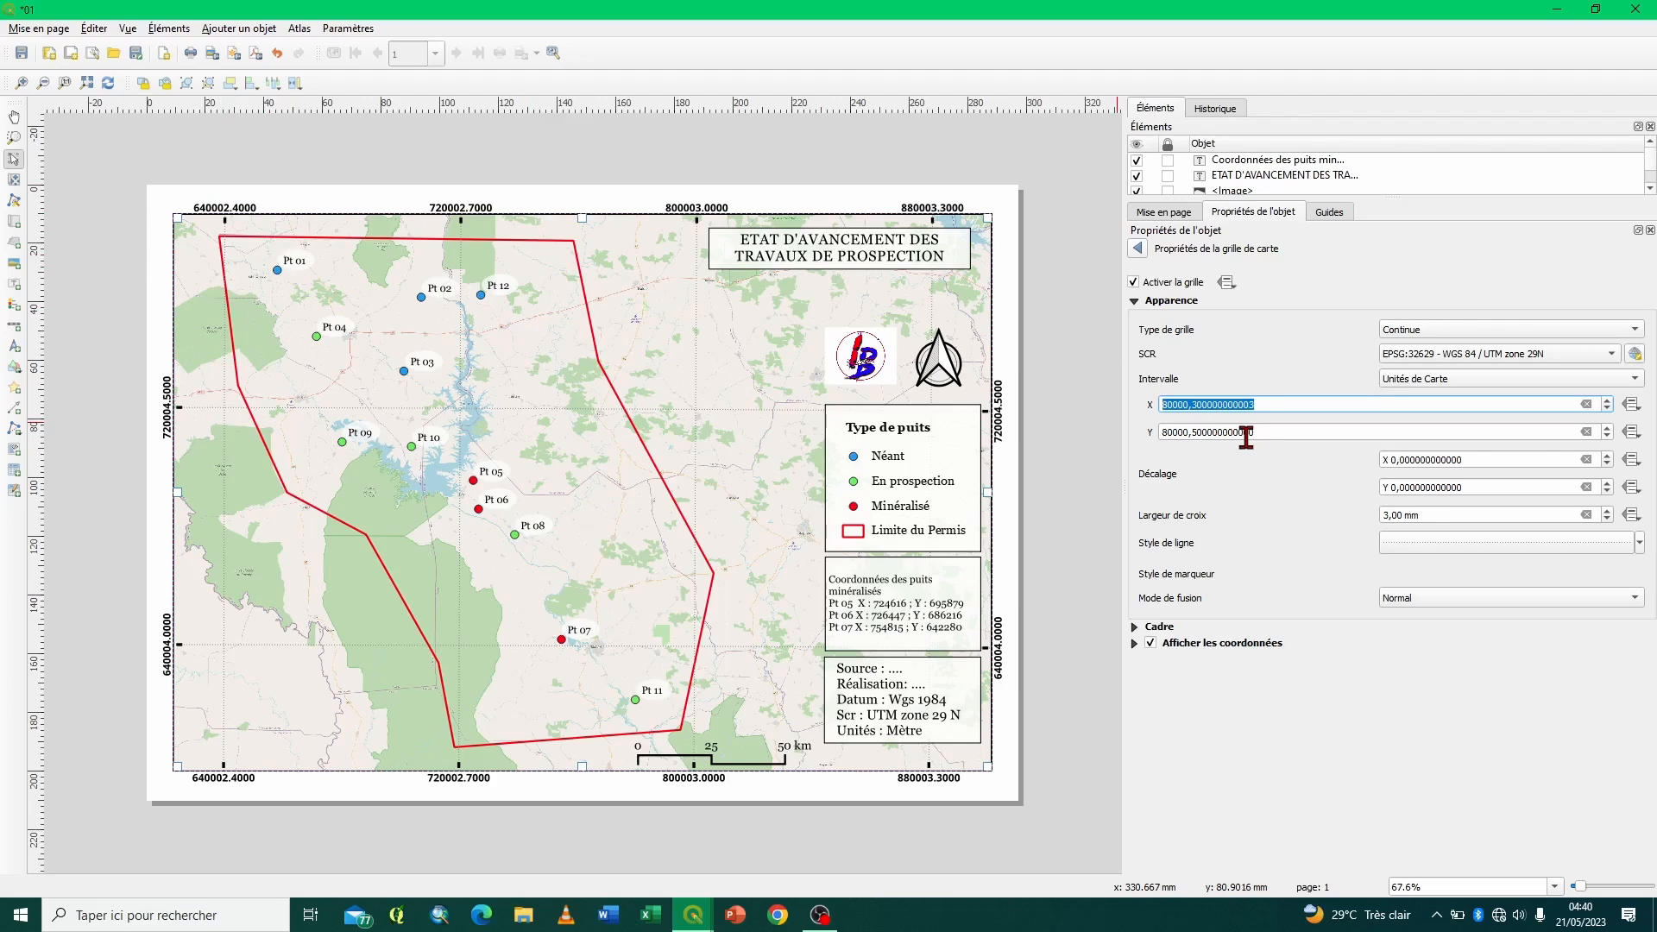
drag(1264, 432, 1114, 434)
key(ctrl+c)
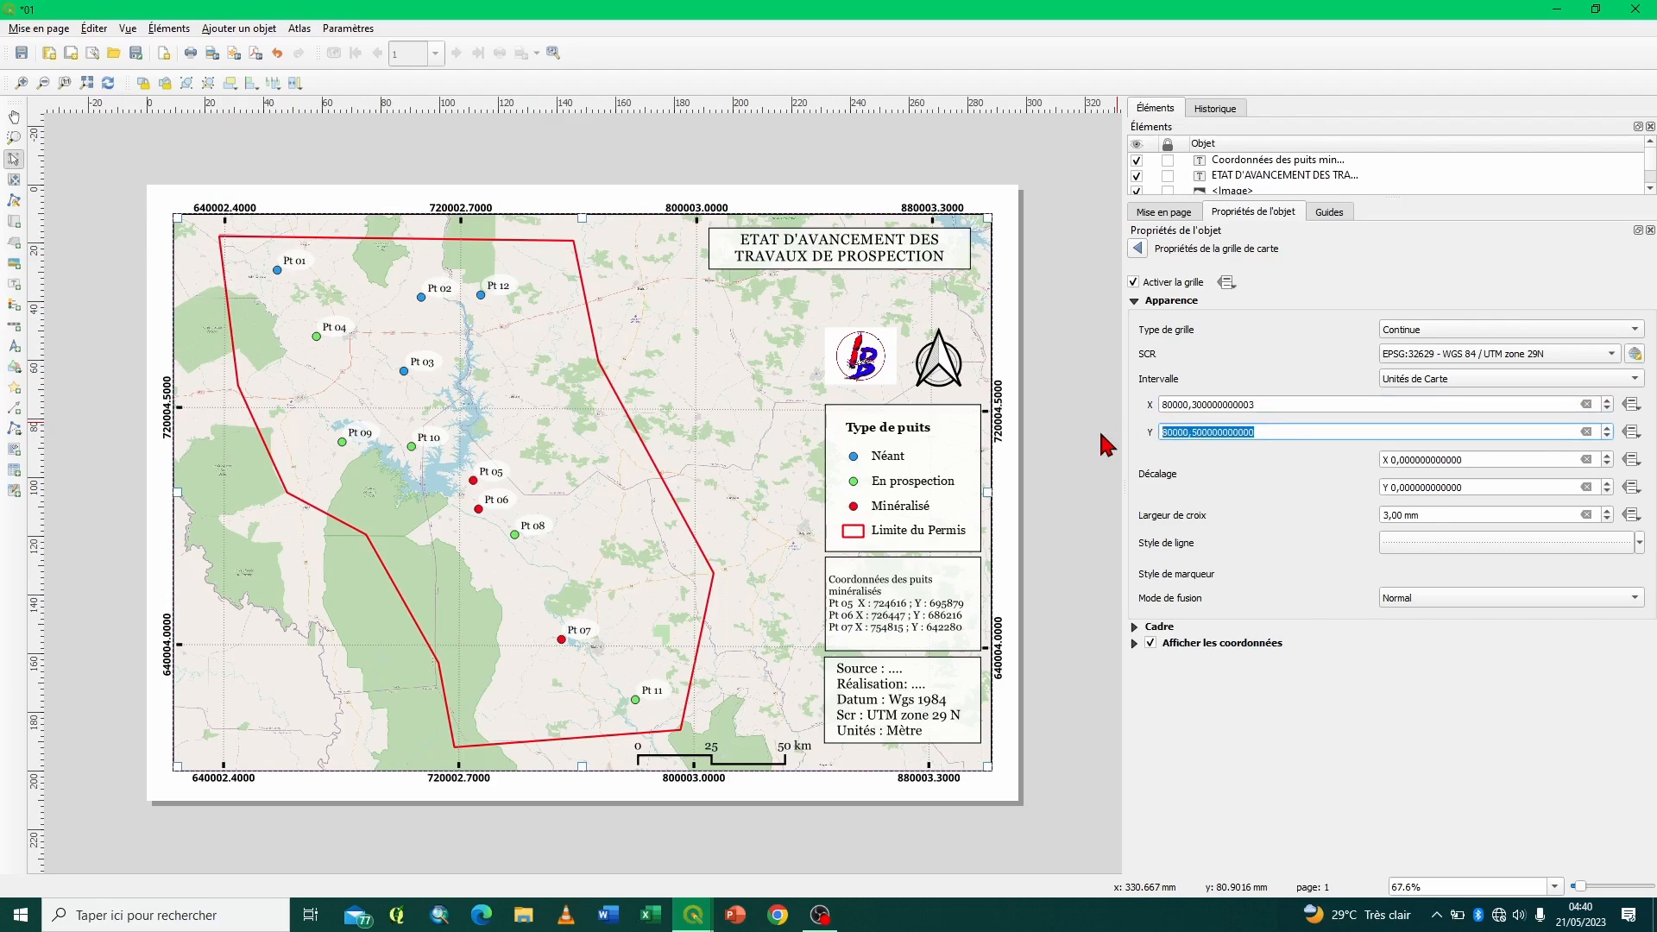
drag(1266, 404, 1136, 404)
key(ctrl+v)
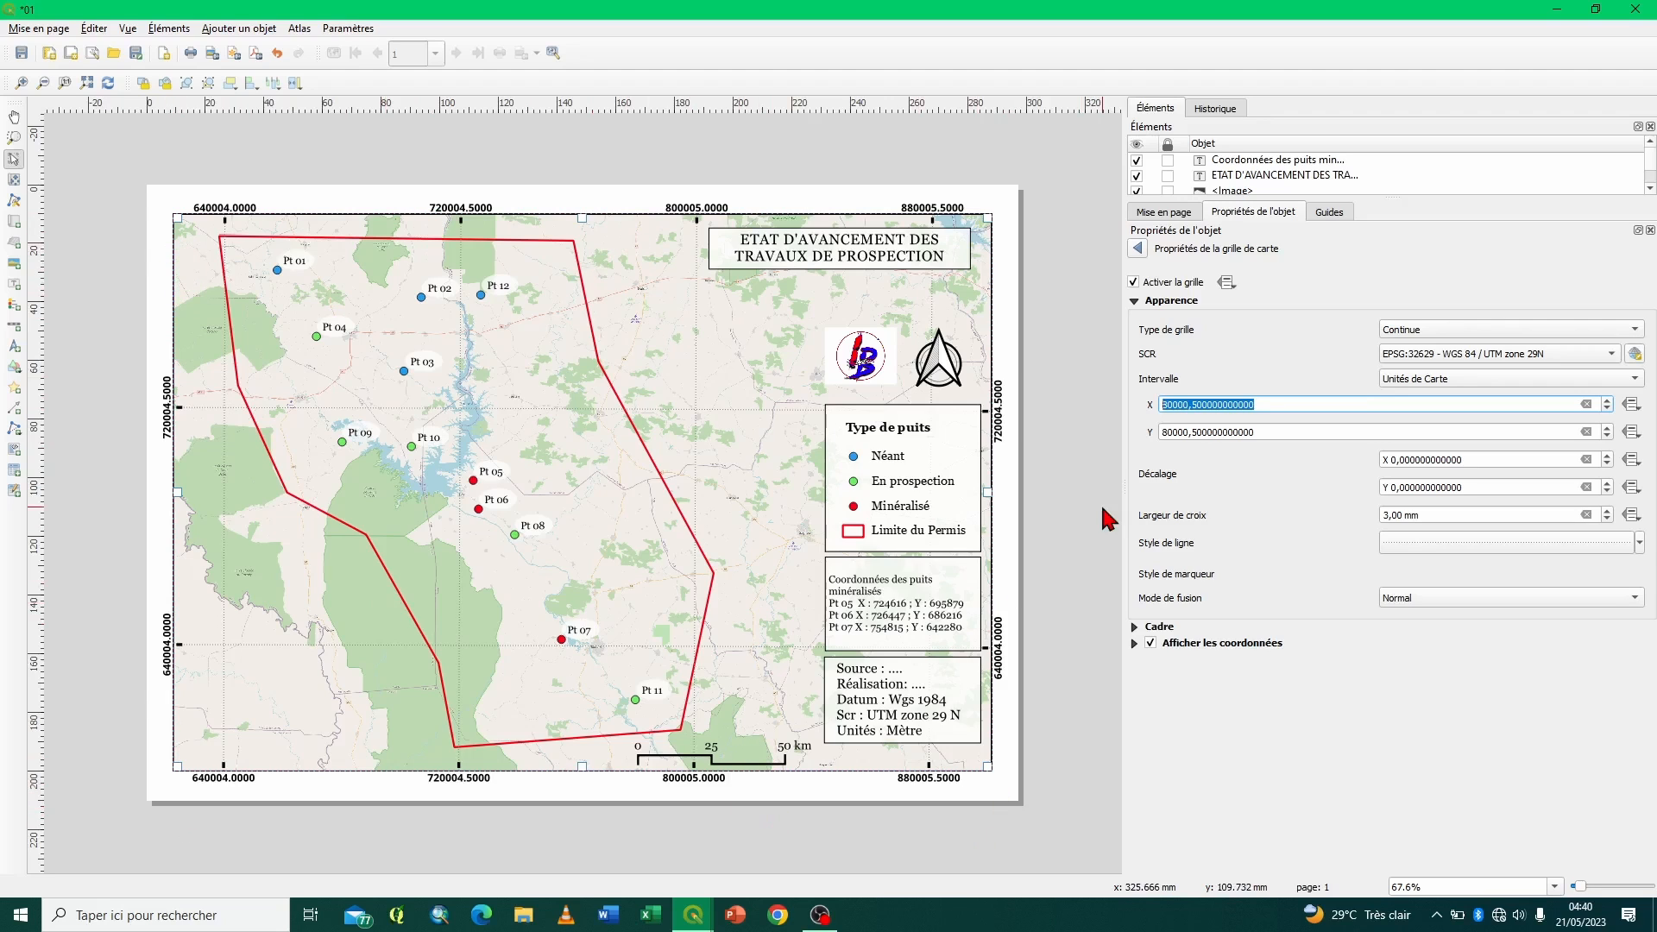
- Disable the grid coordinates above and on the right side of the map by setting both to Désactivé
click(1134, 645)
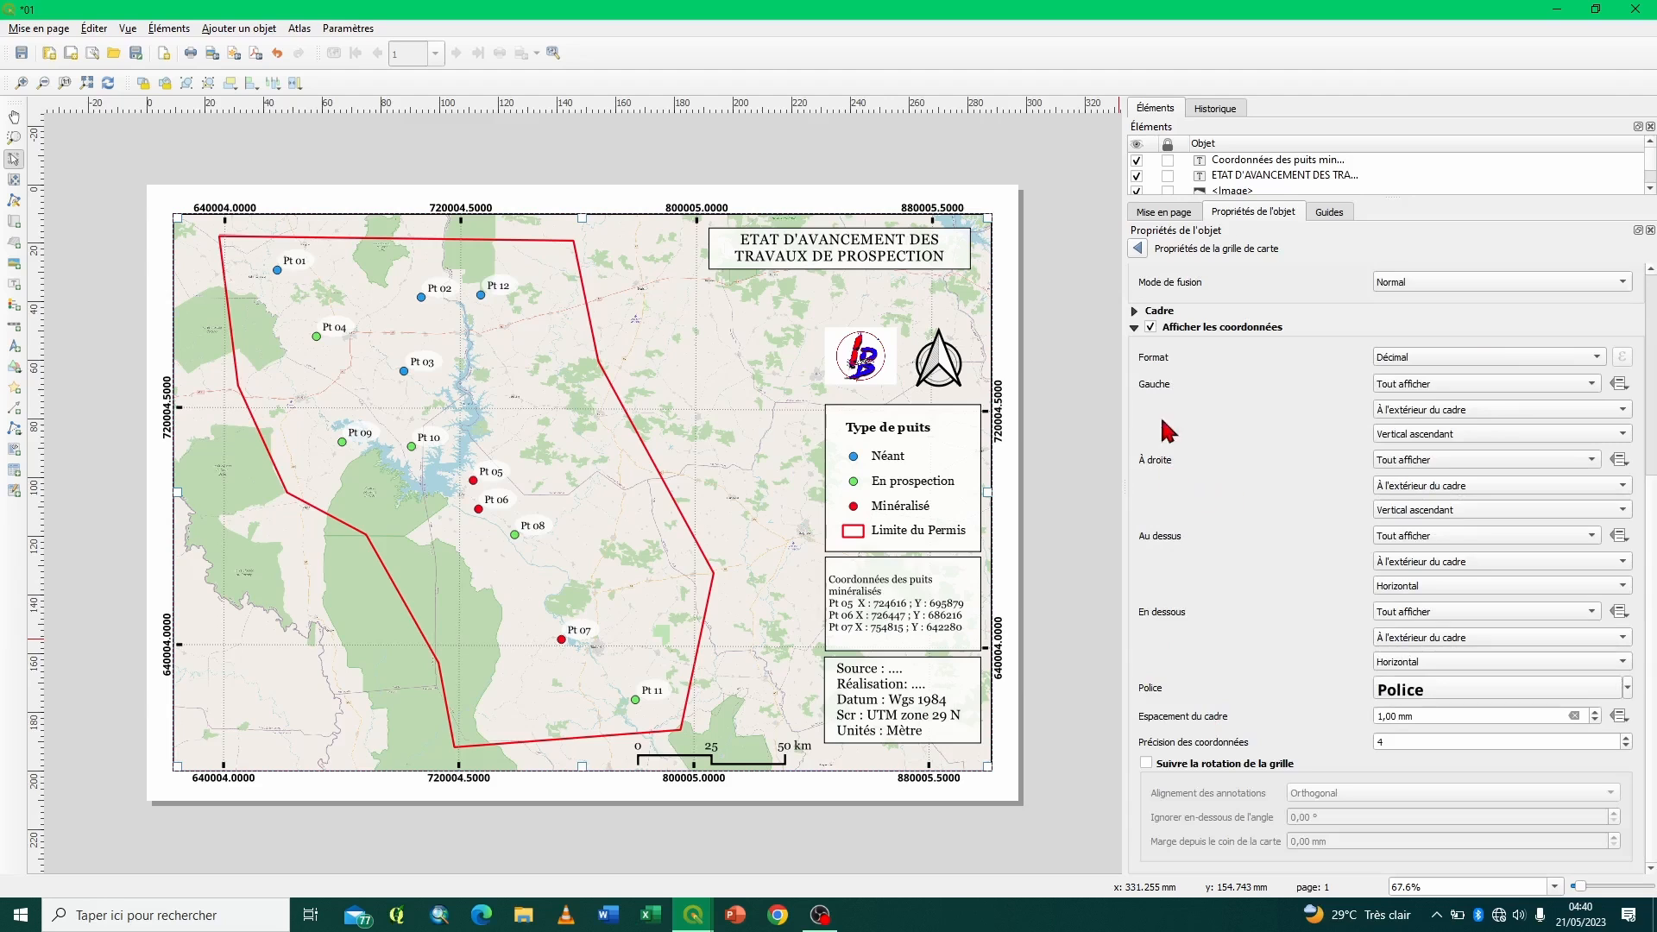
click(1425, 539)
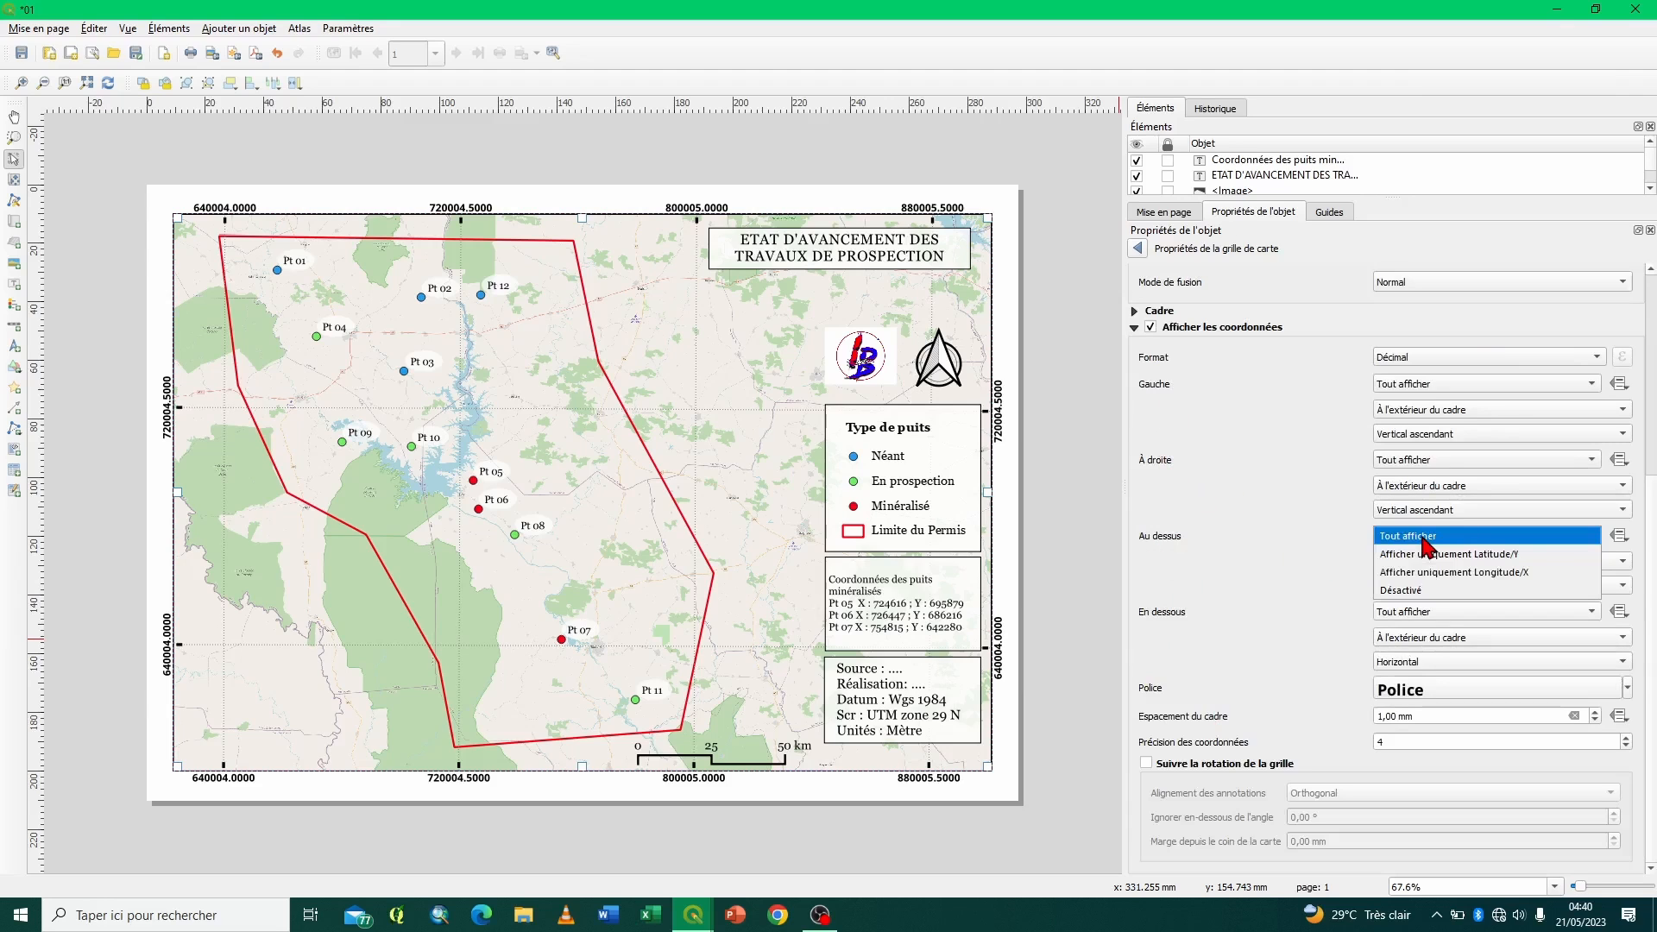
click(1418, 593)
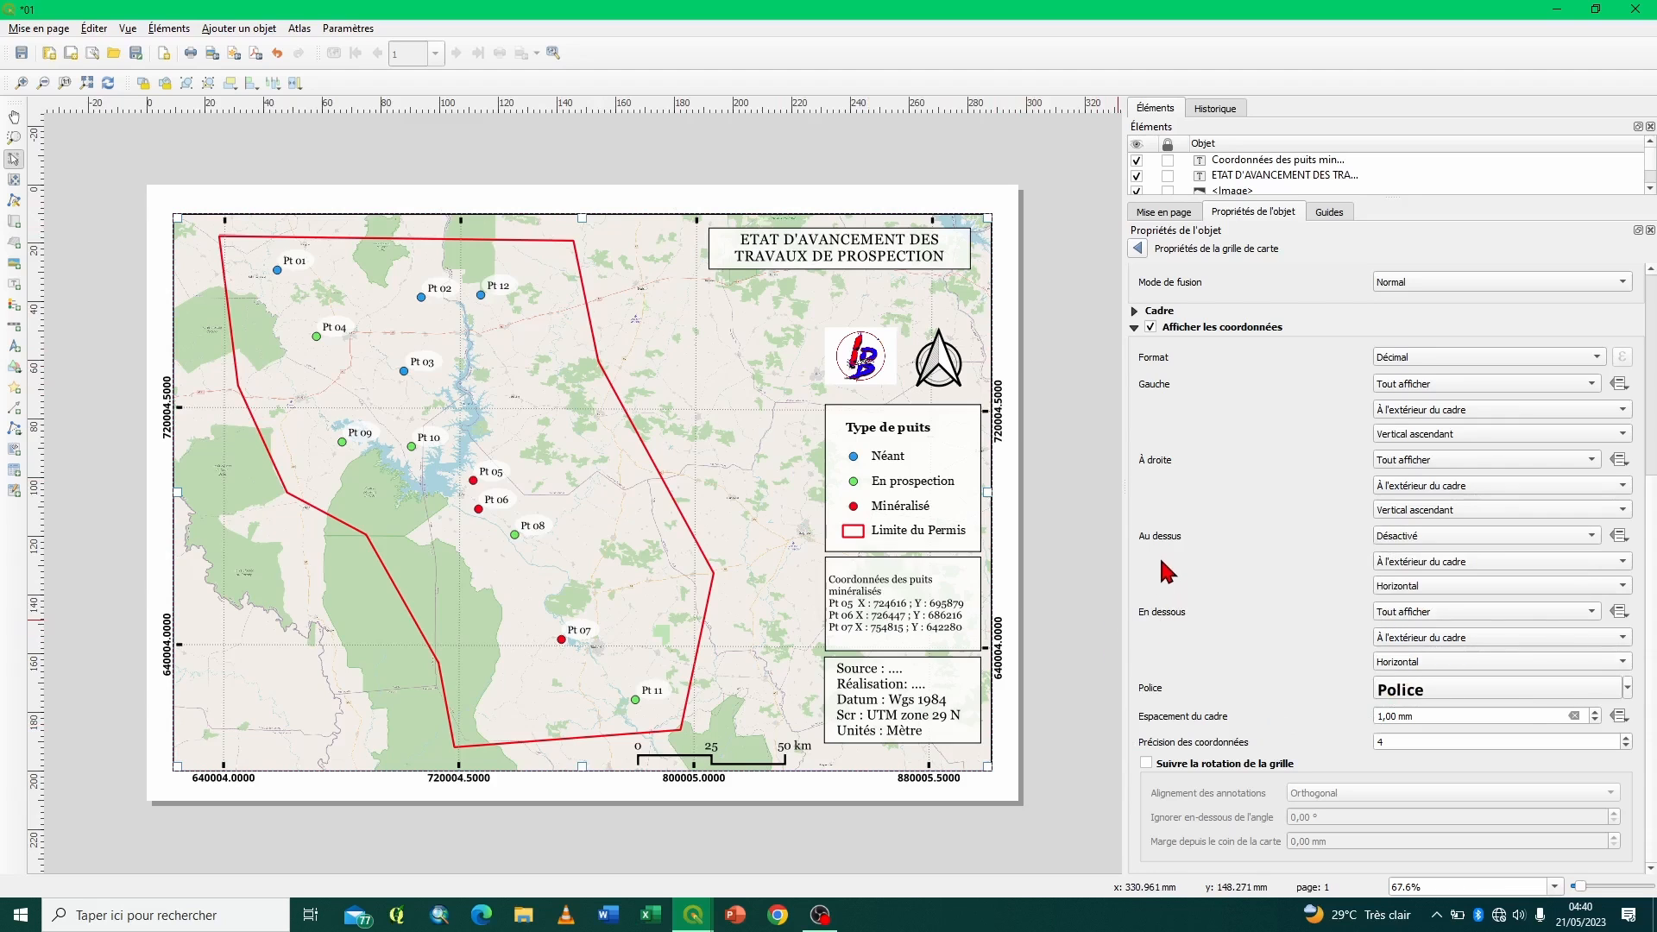
click(1387, 460)
click(1398, 523)
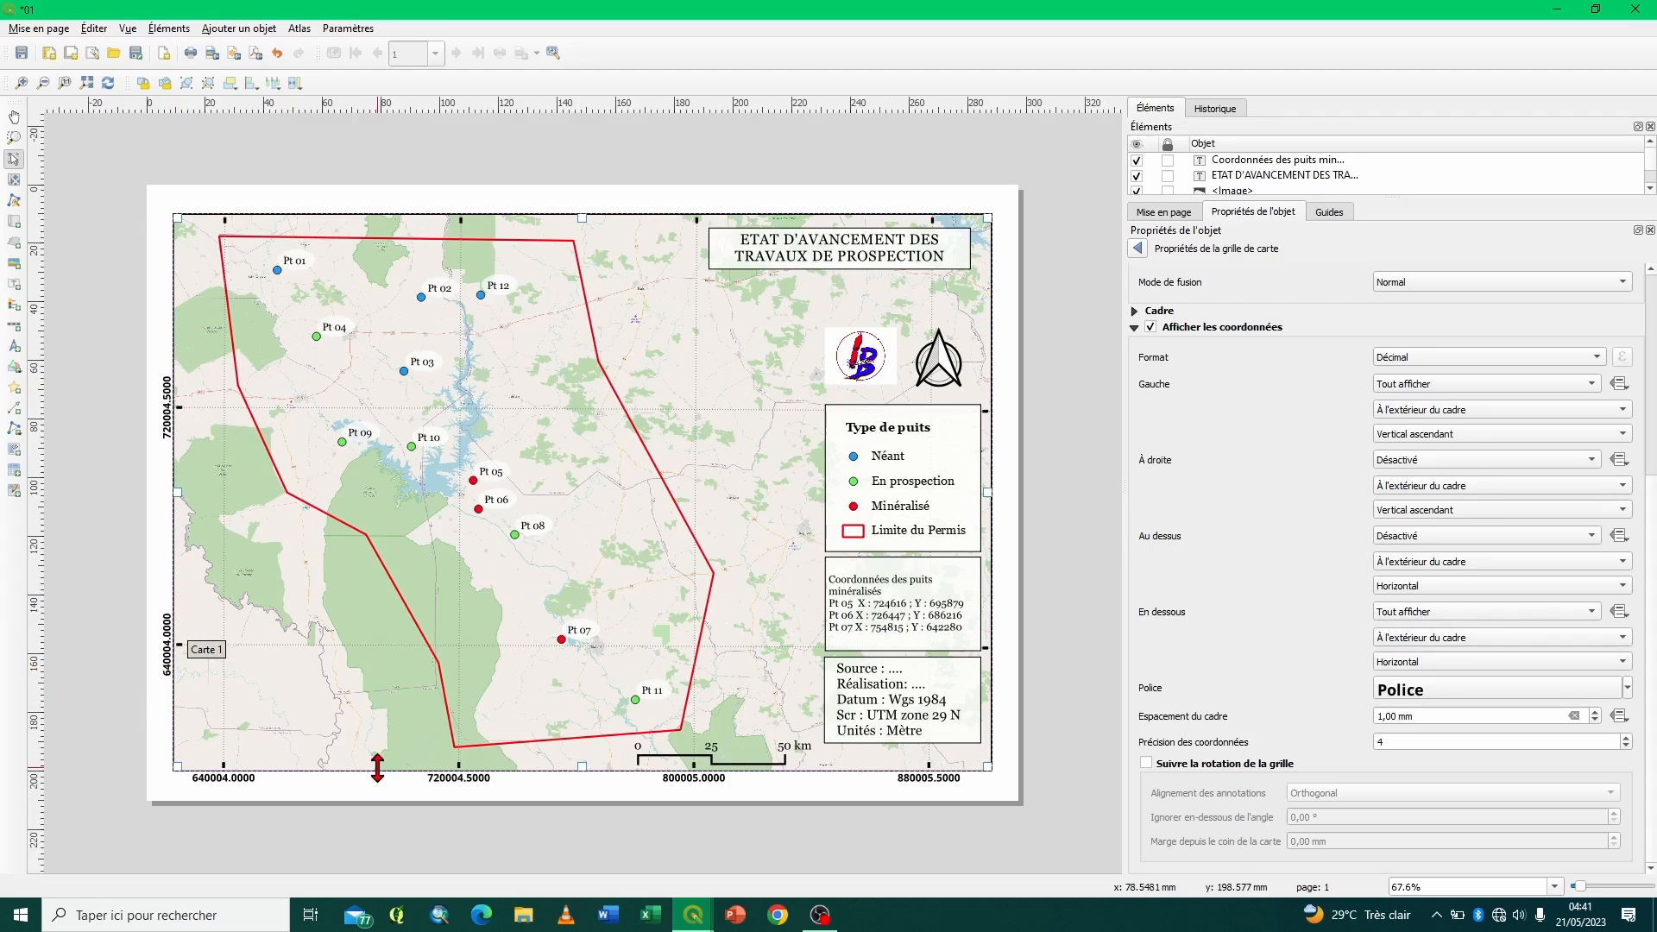
click(1135, 328)
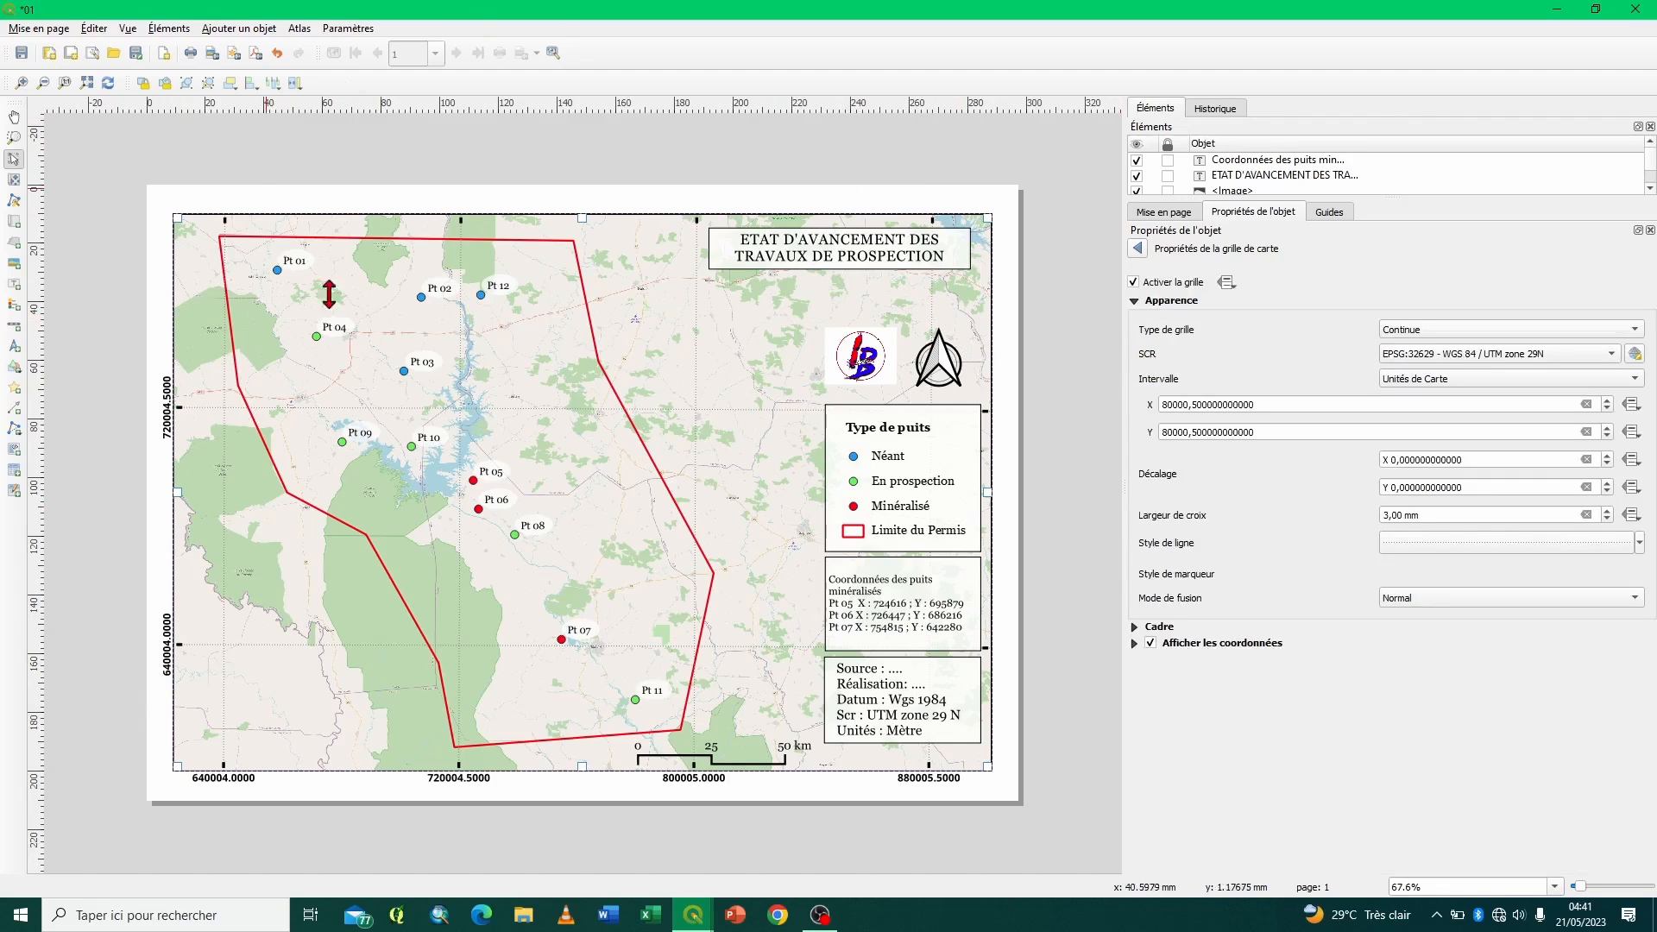
- Export the layout in JPG format as 01.jpg to the Bureau folder, dismissing the WMS layer notice
click(213, 54)
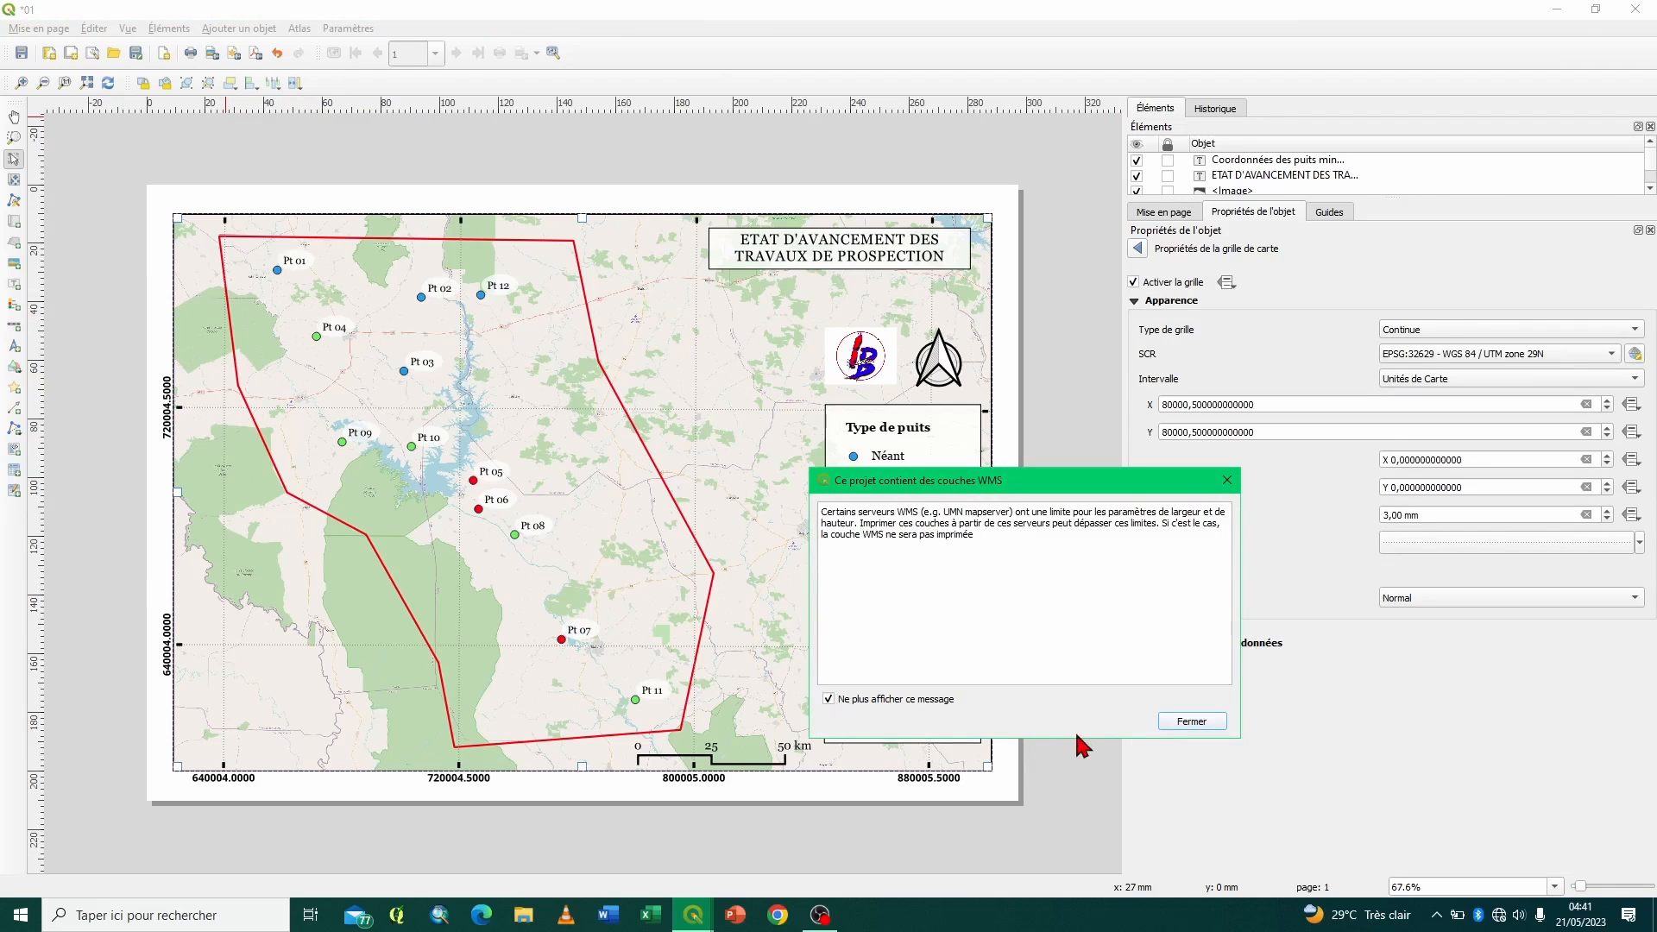
click(1170, 726)
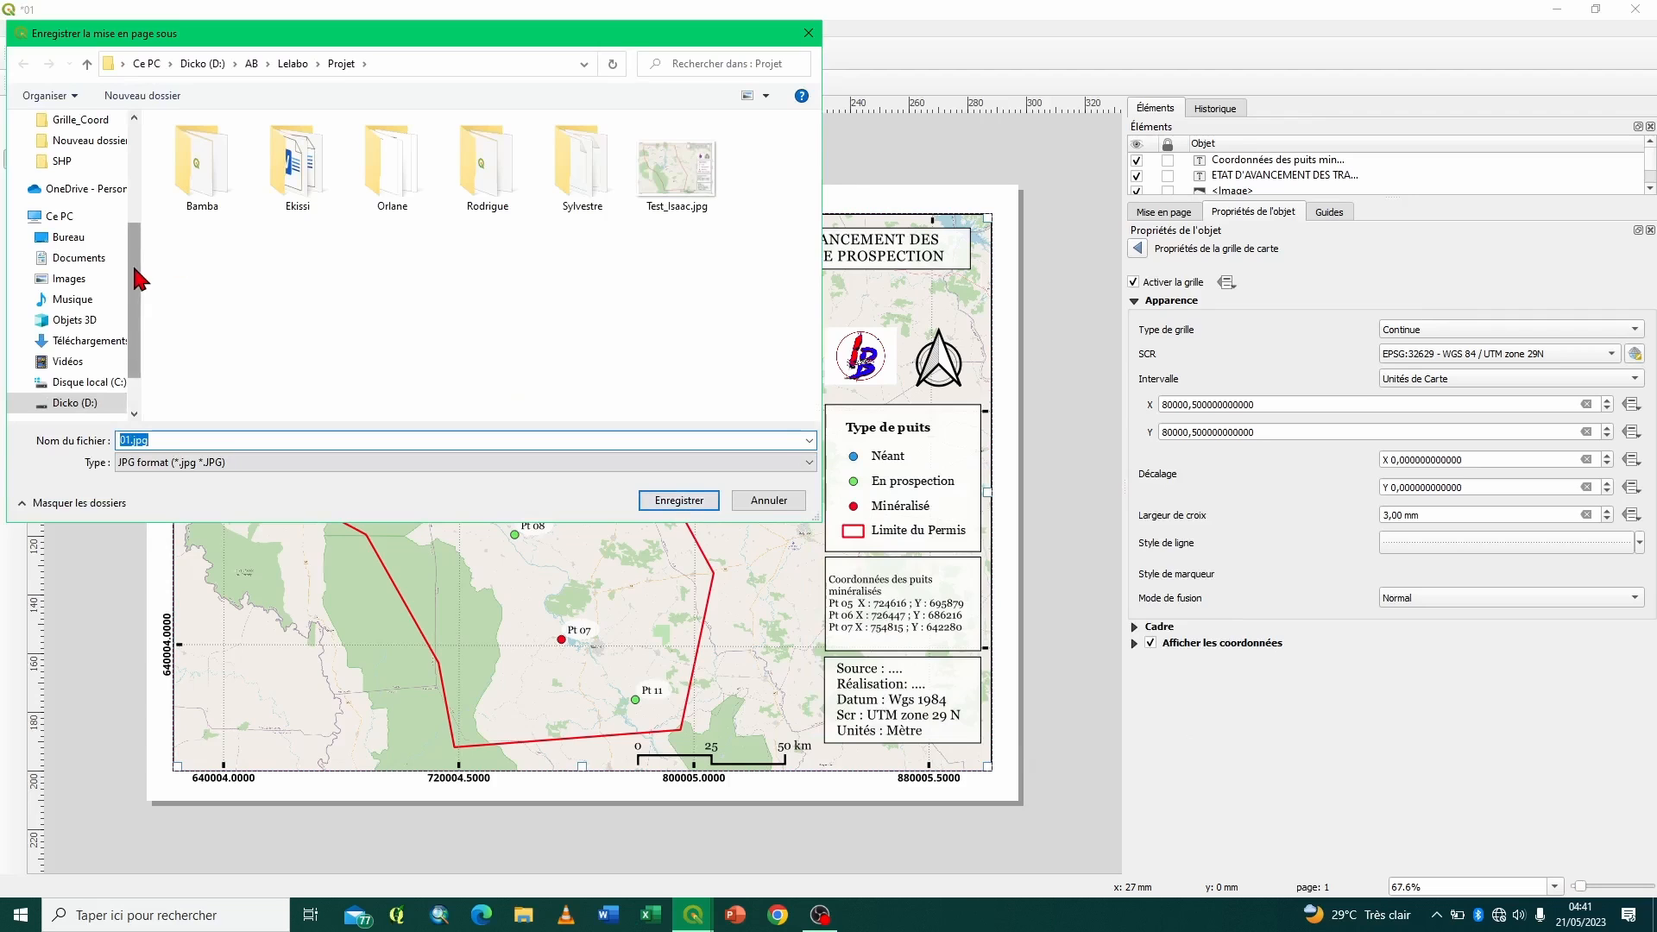
drag(138, 279, 138, 164)
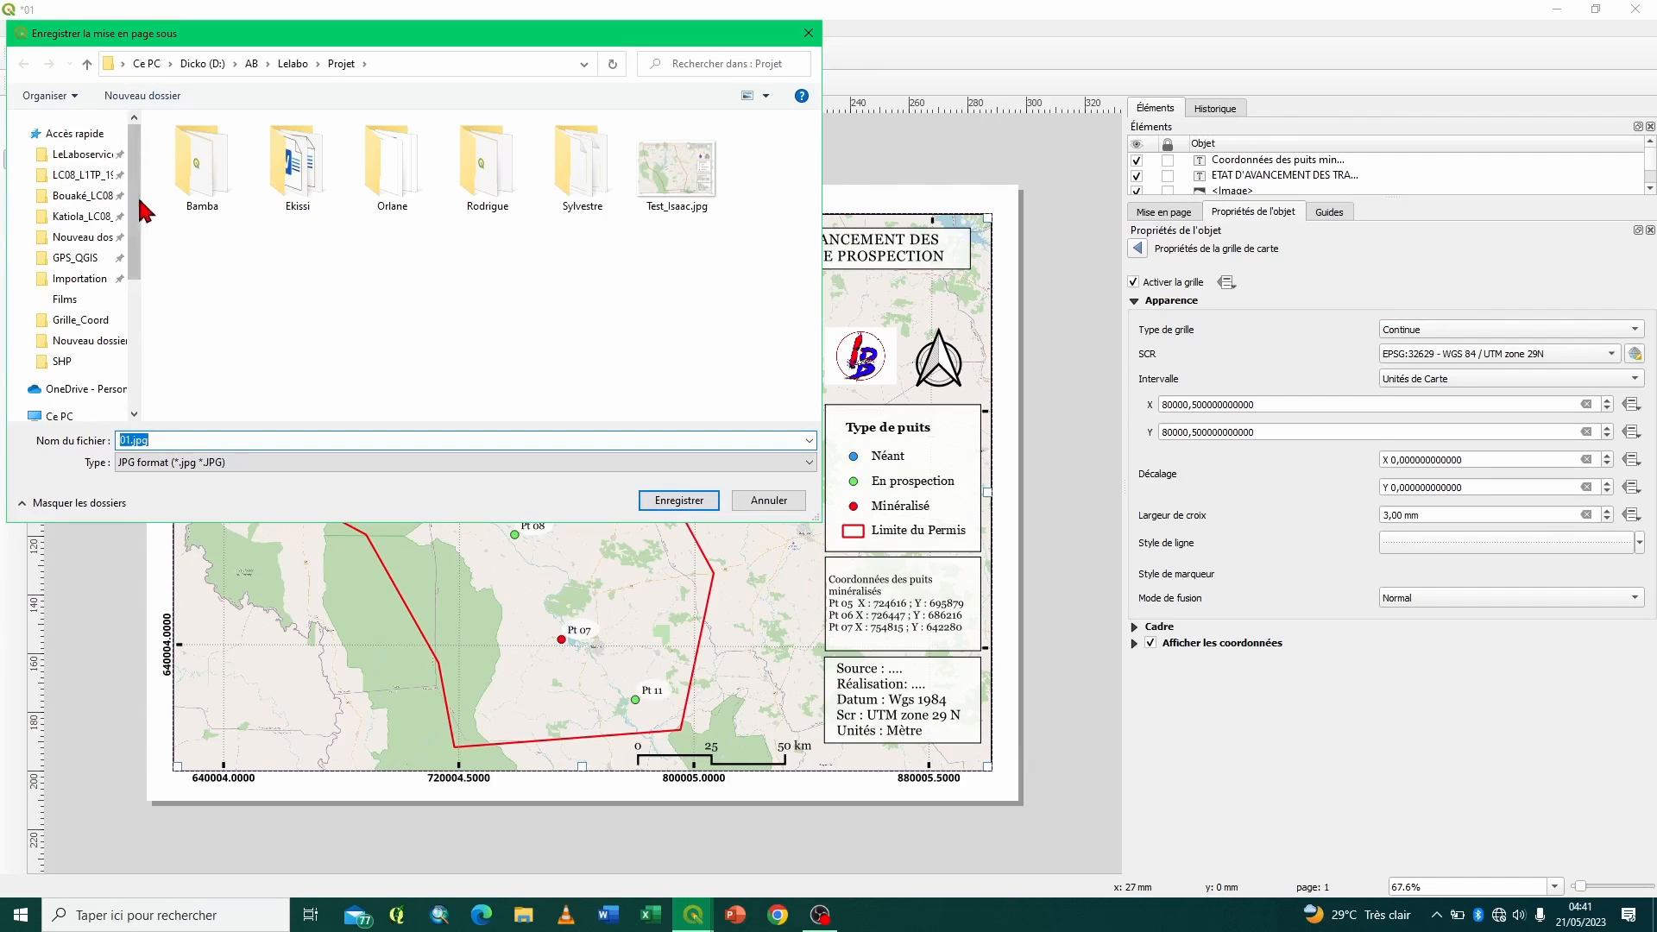
drag(136, 200, 139, 223)
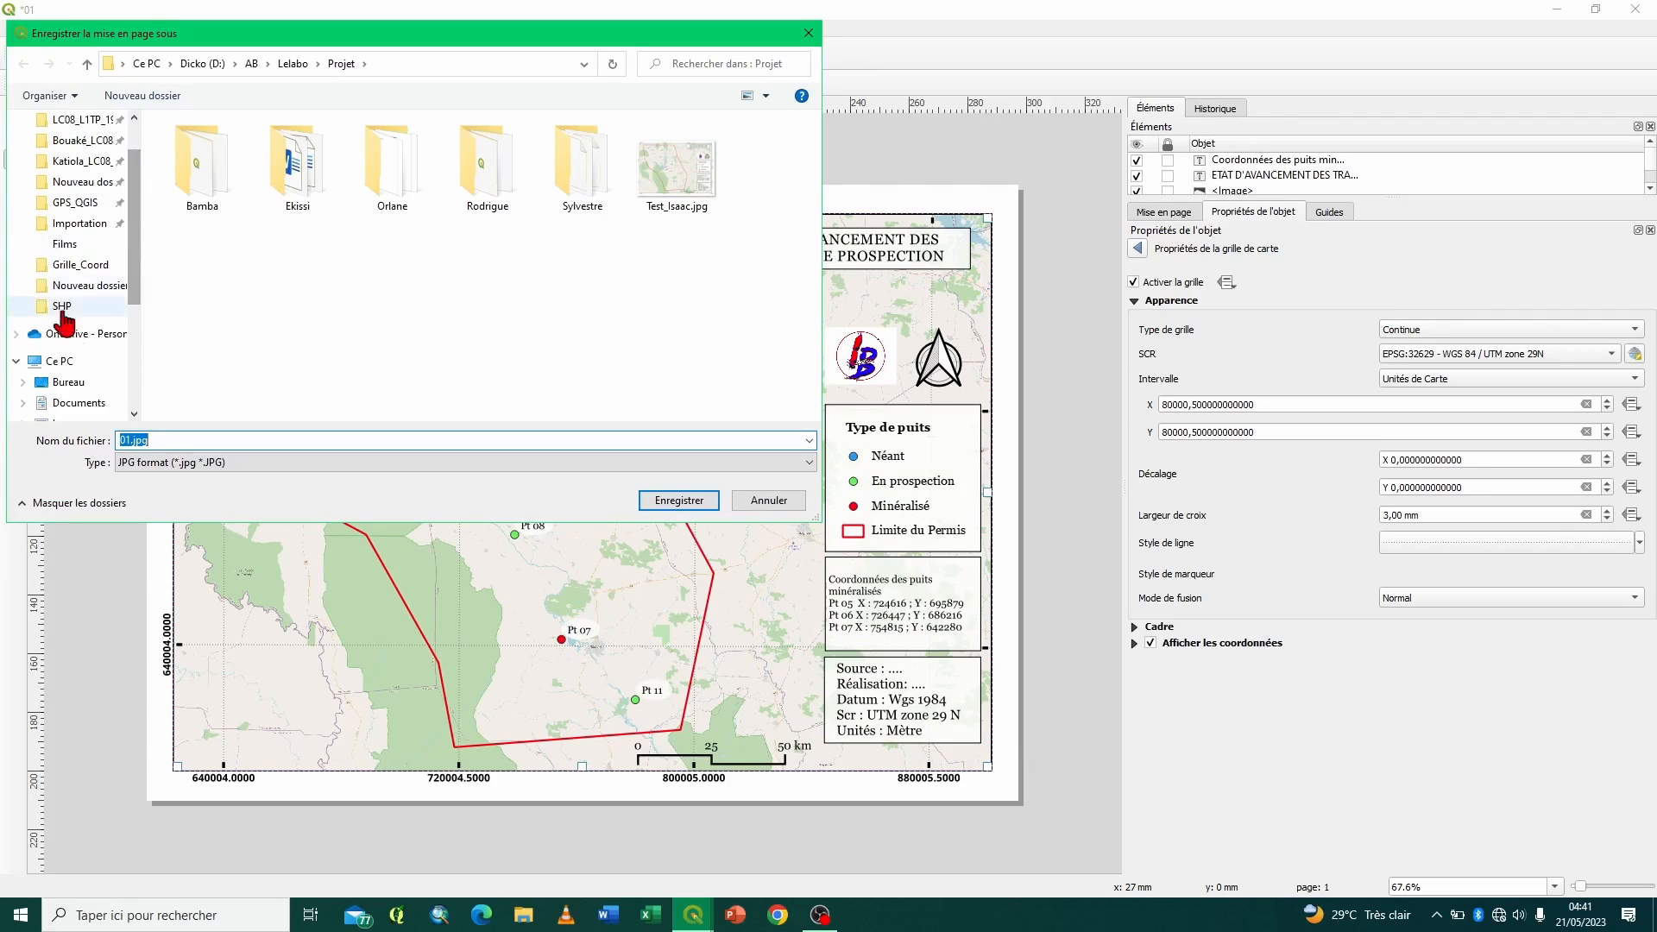
click(81, 361)
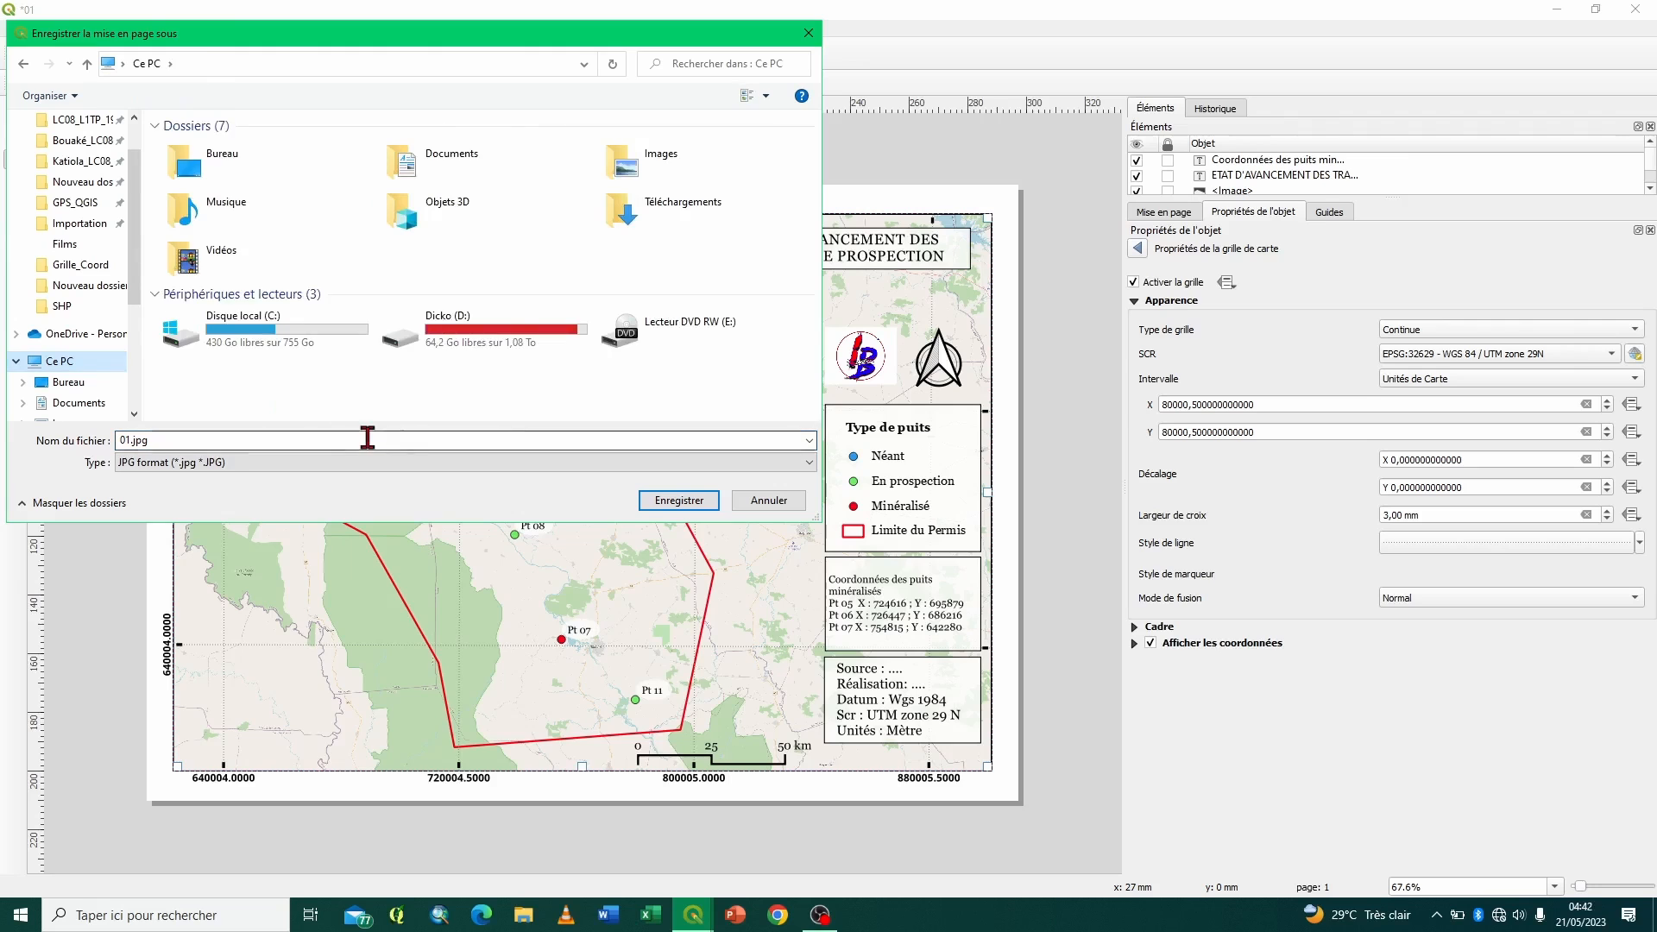
click(86, 382)
click(678, 500)
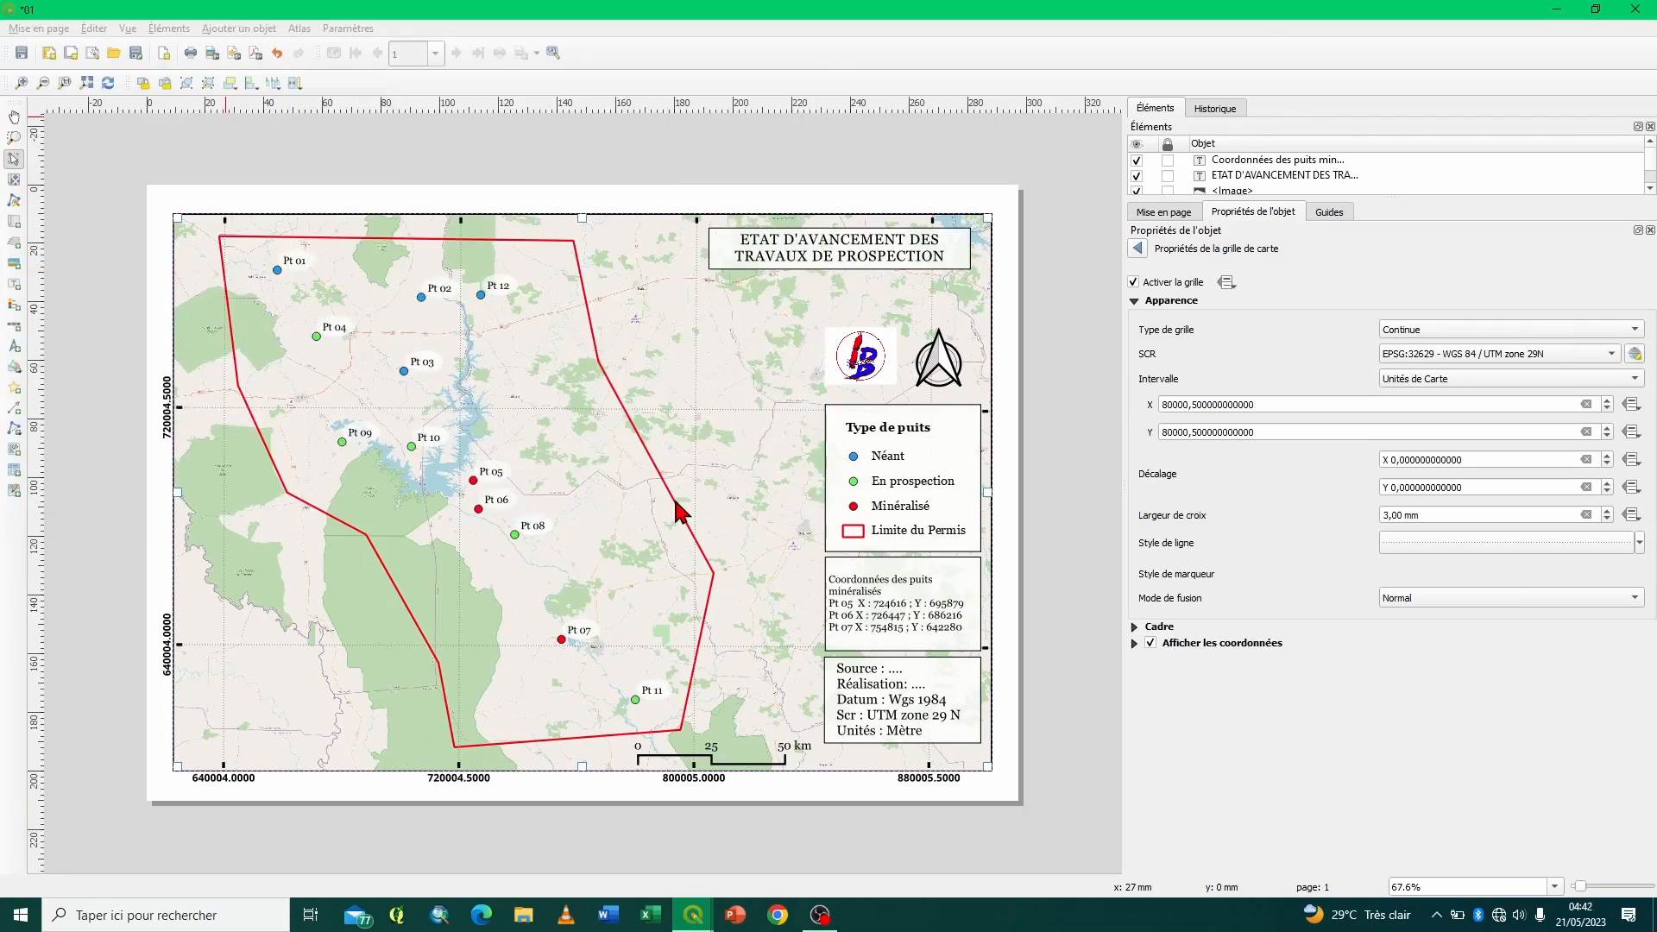
click(954, 622)
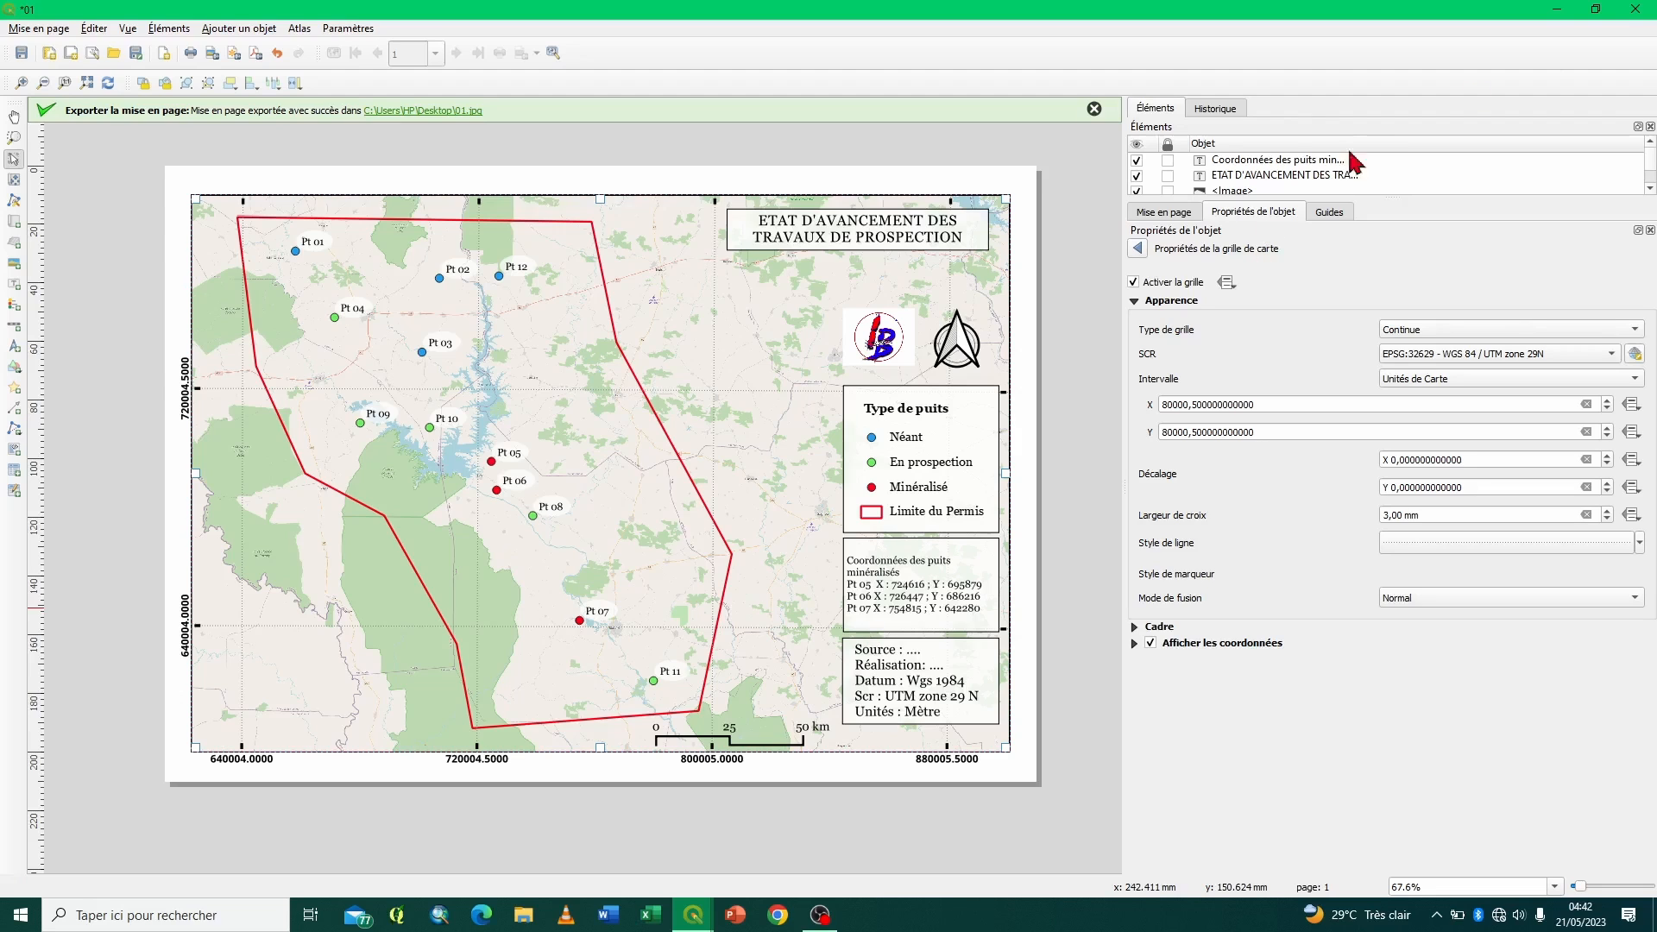
- Close layout 01 and the layout manager, and open the recent project Projet_02, saving the changes to Projet_01
click(1635, 11)
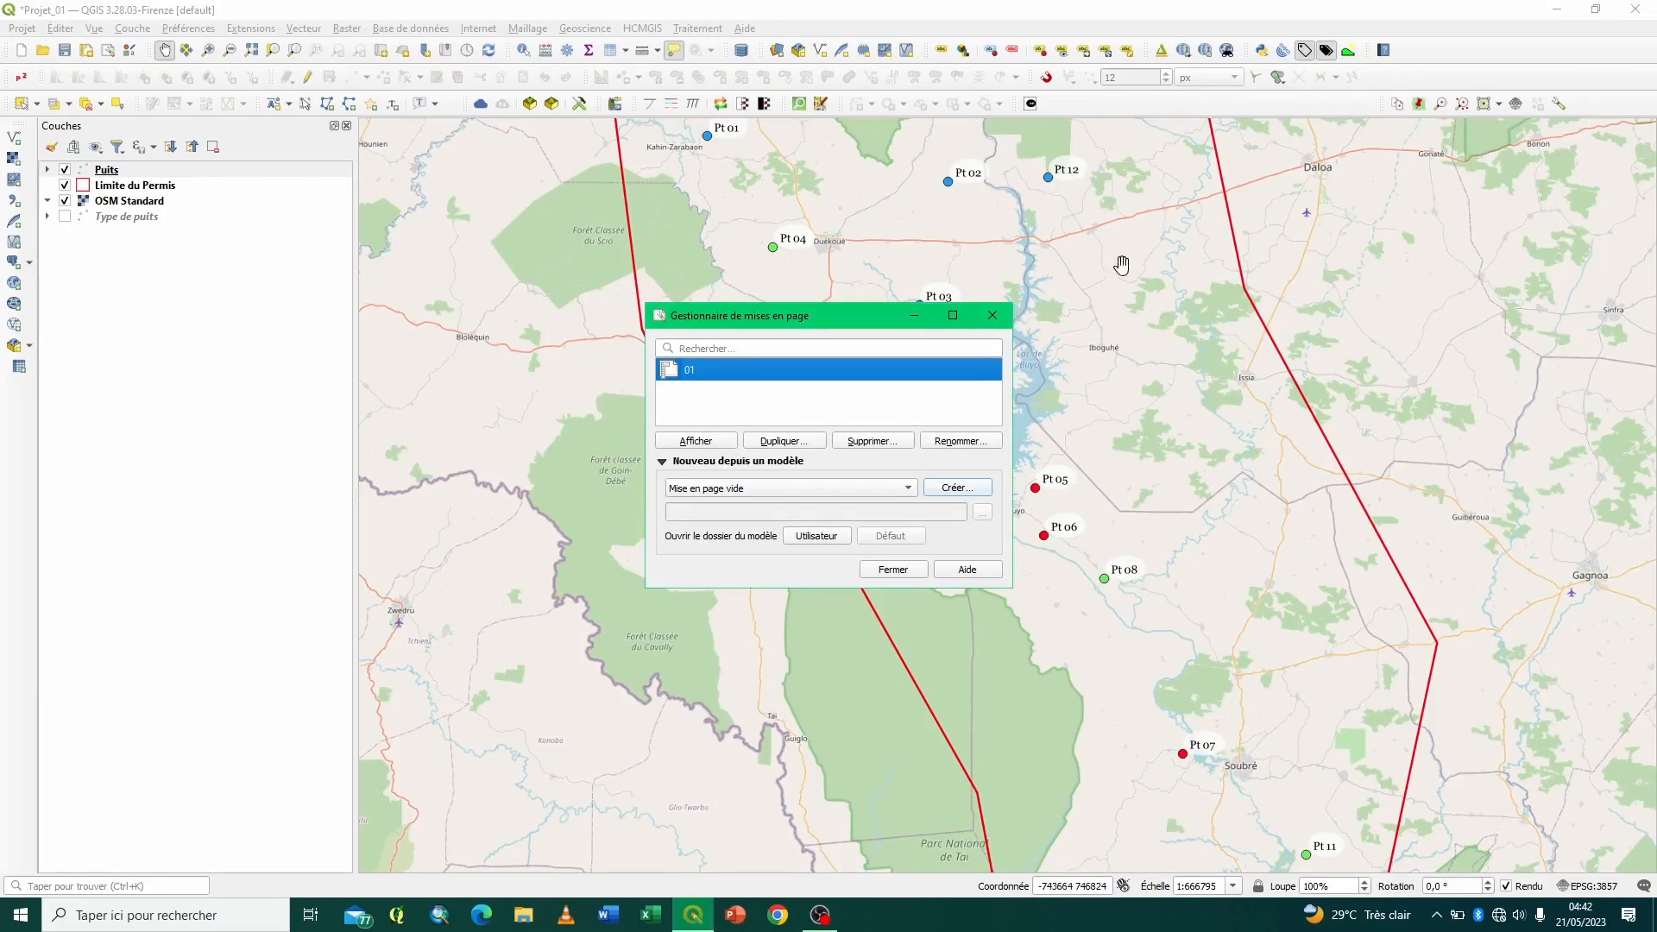
click(992, 315)
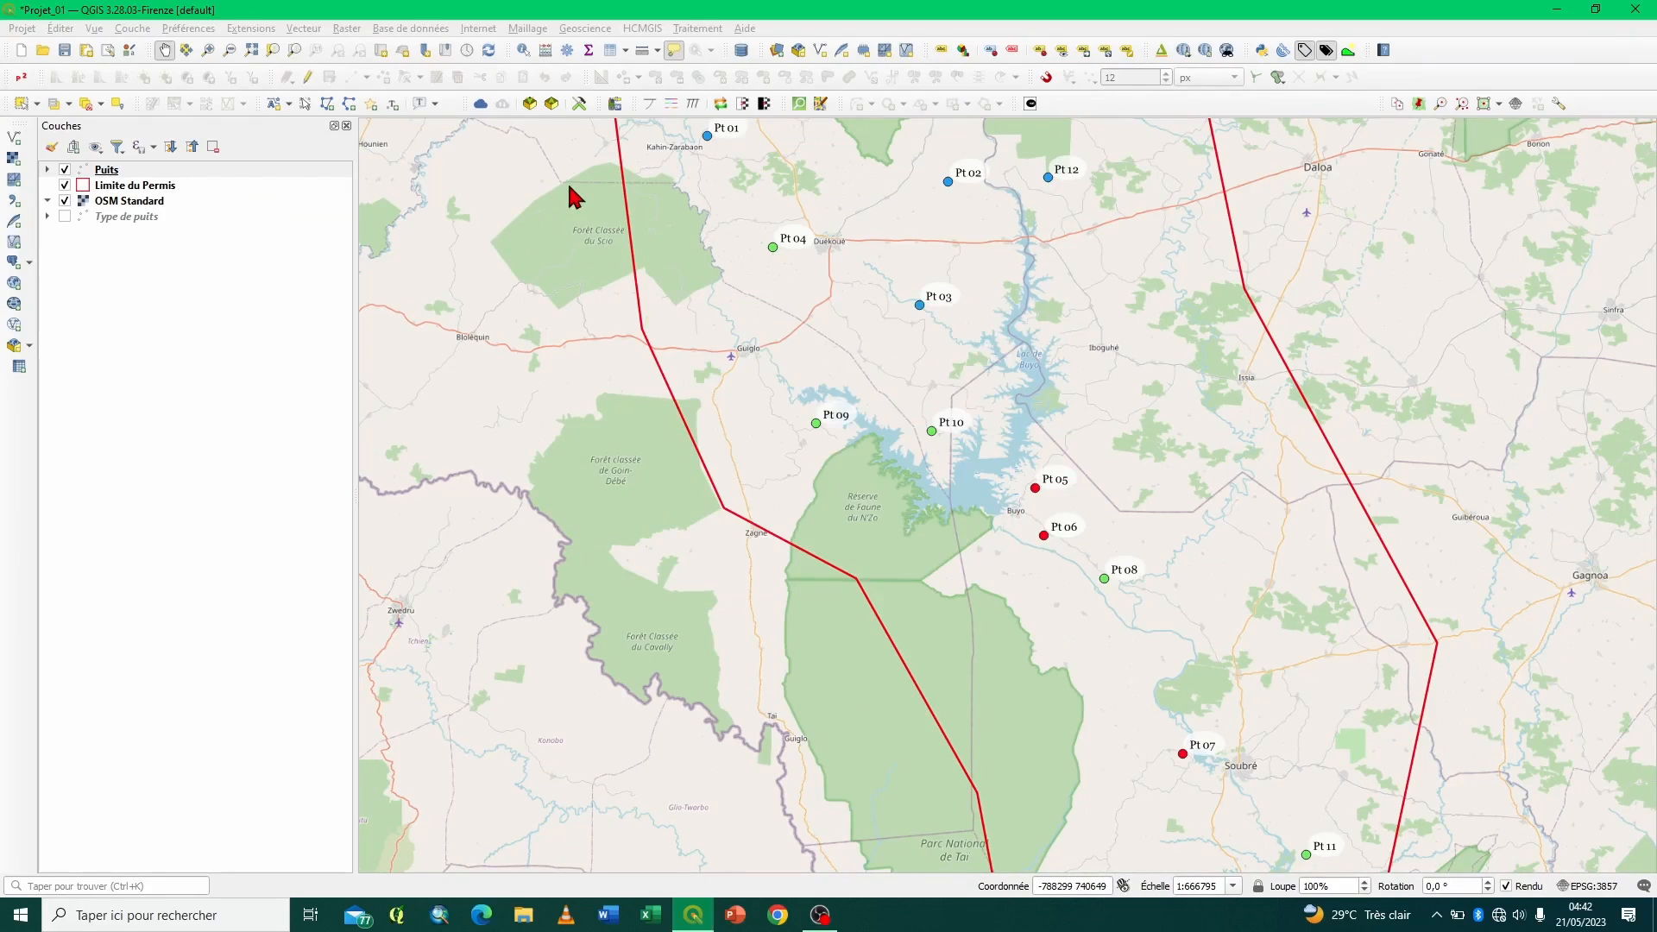
click(22, 29)
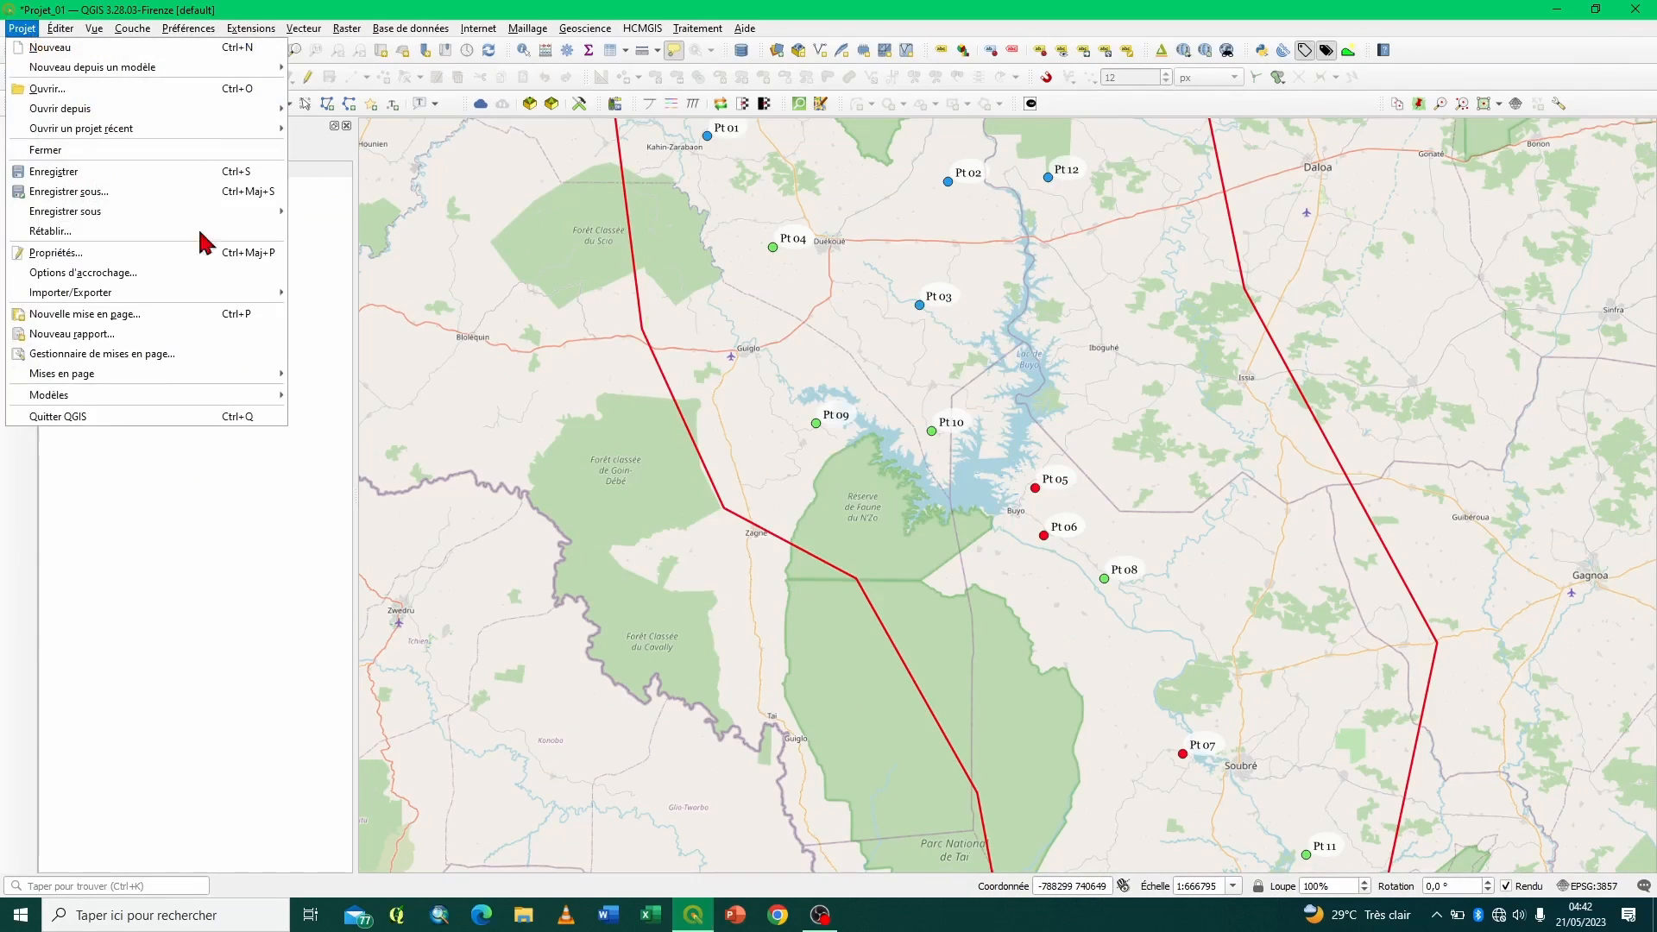
mouse_move(231, 138)
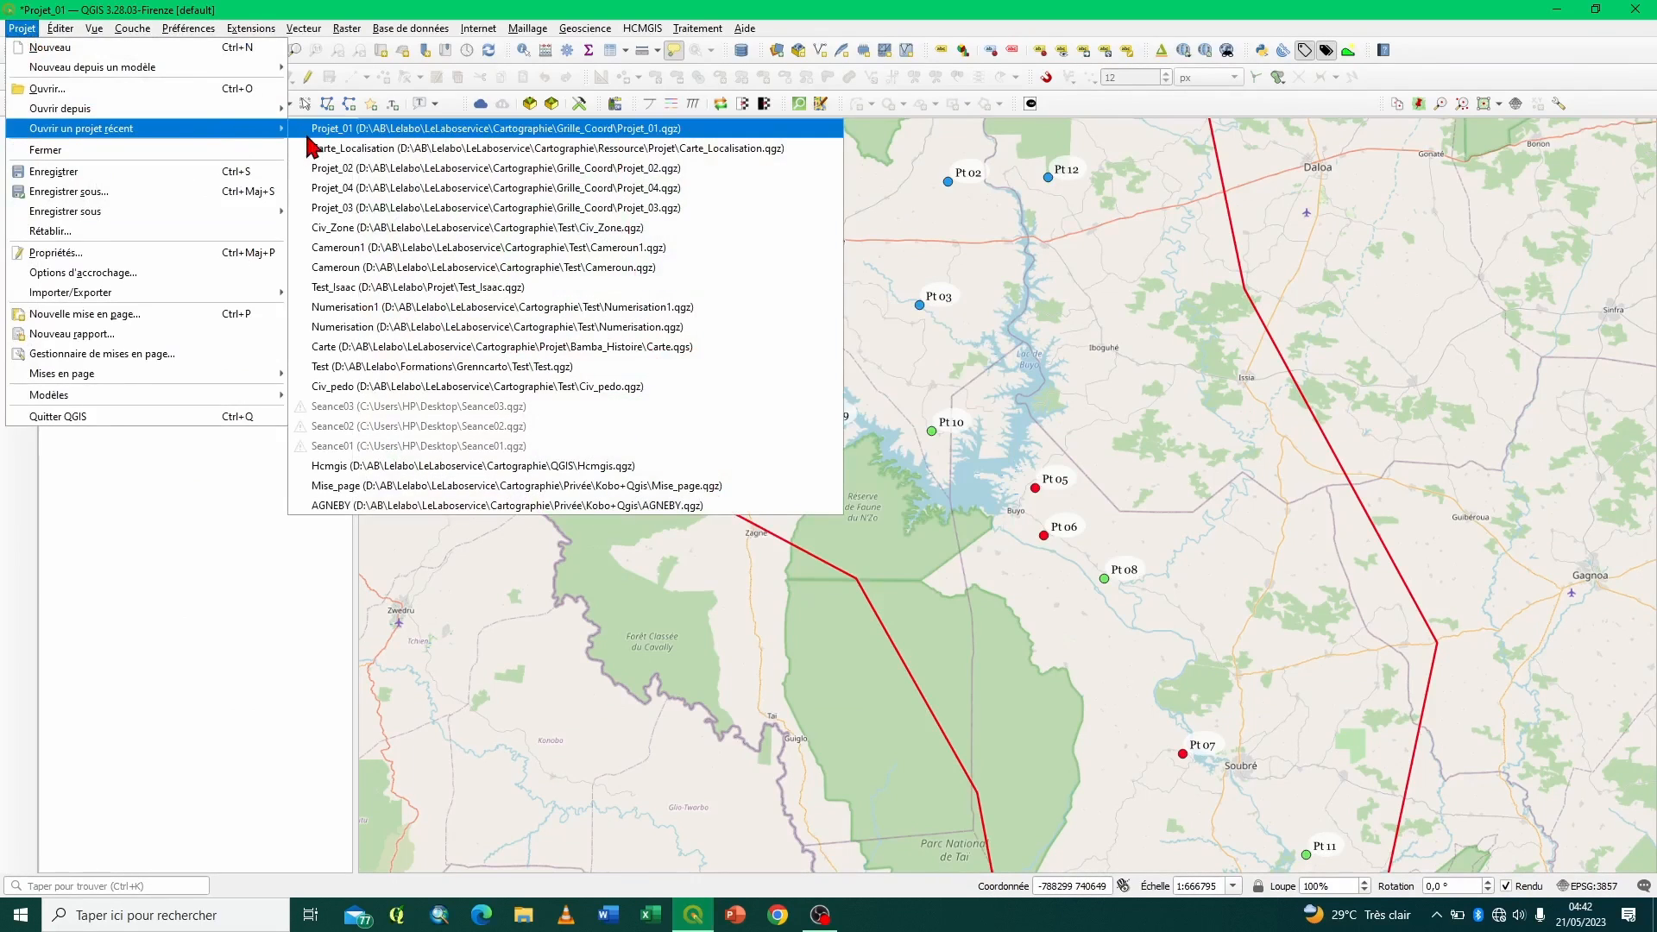
click(333, 168)
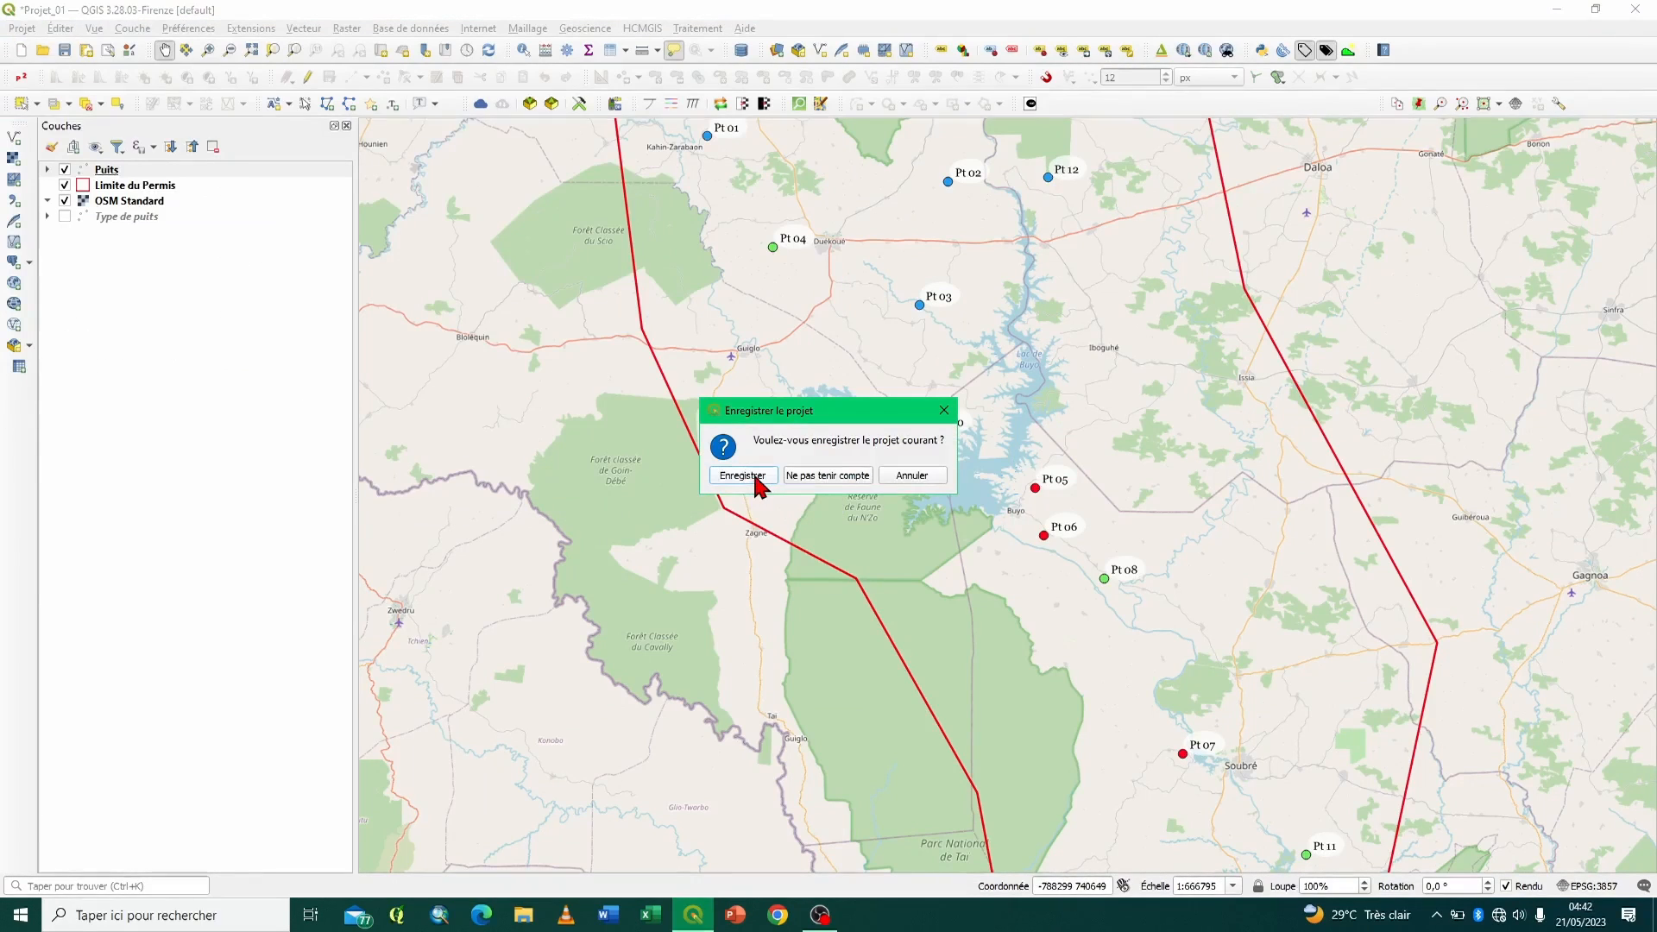
click(747, 481)
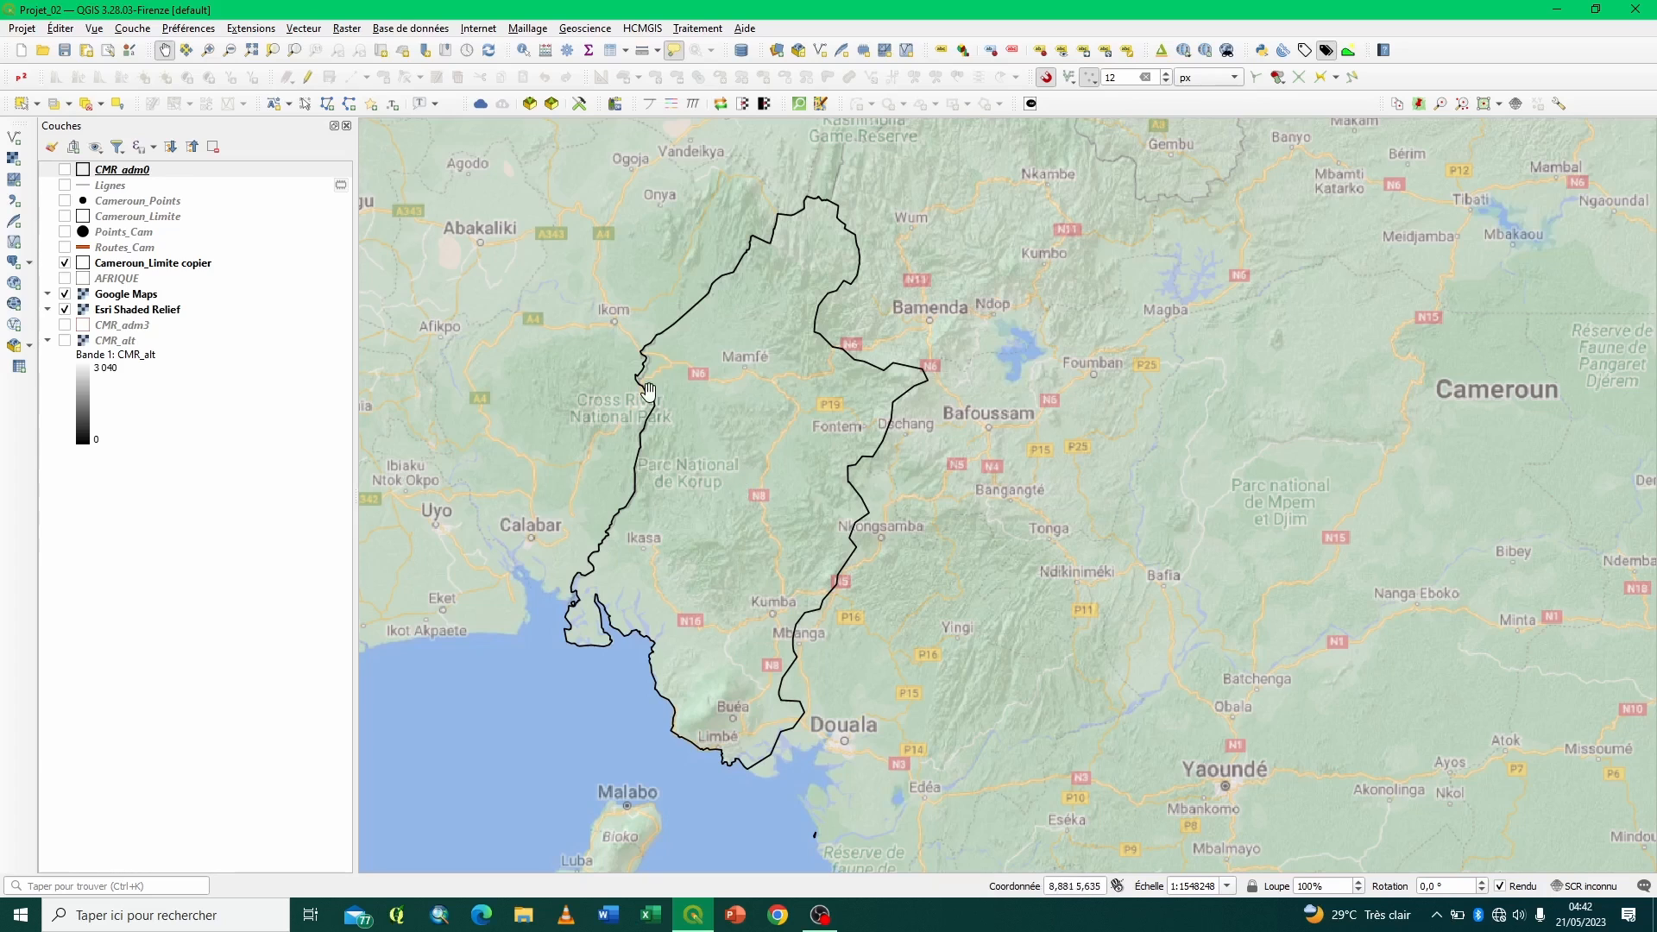
- Open the existing layout 01 of Projet_02 and display its page at 100 %
click(108, 50)
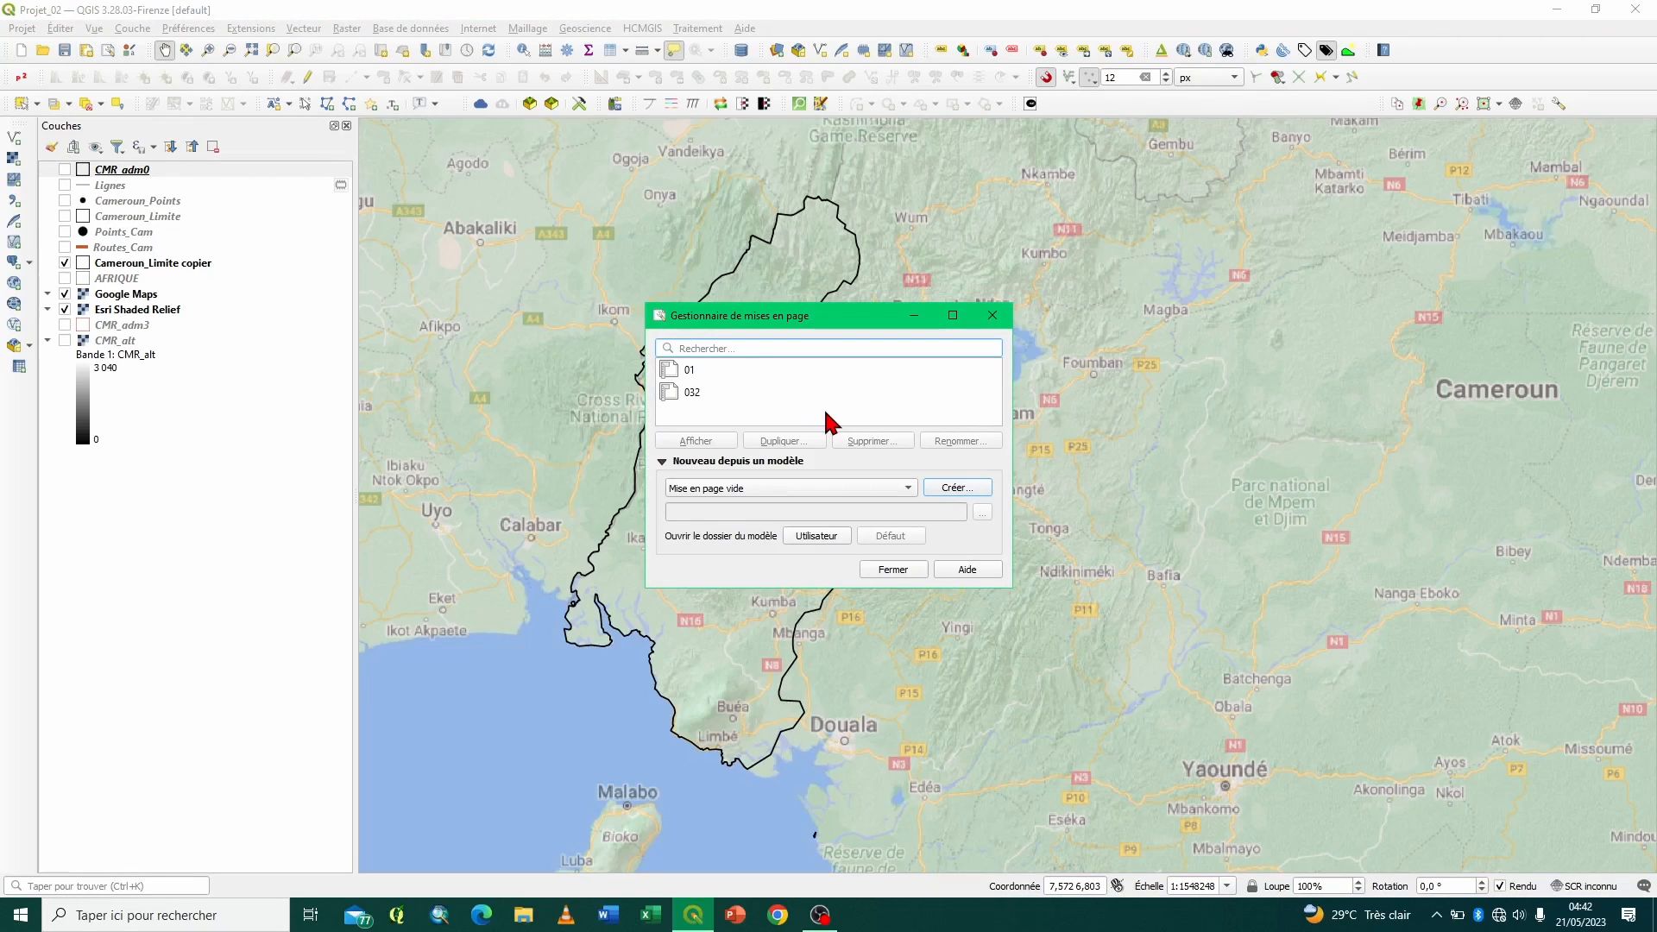
click(682, 375)
click(708, 441)
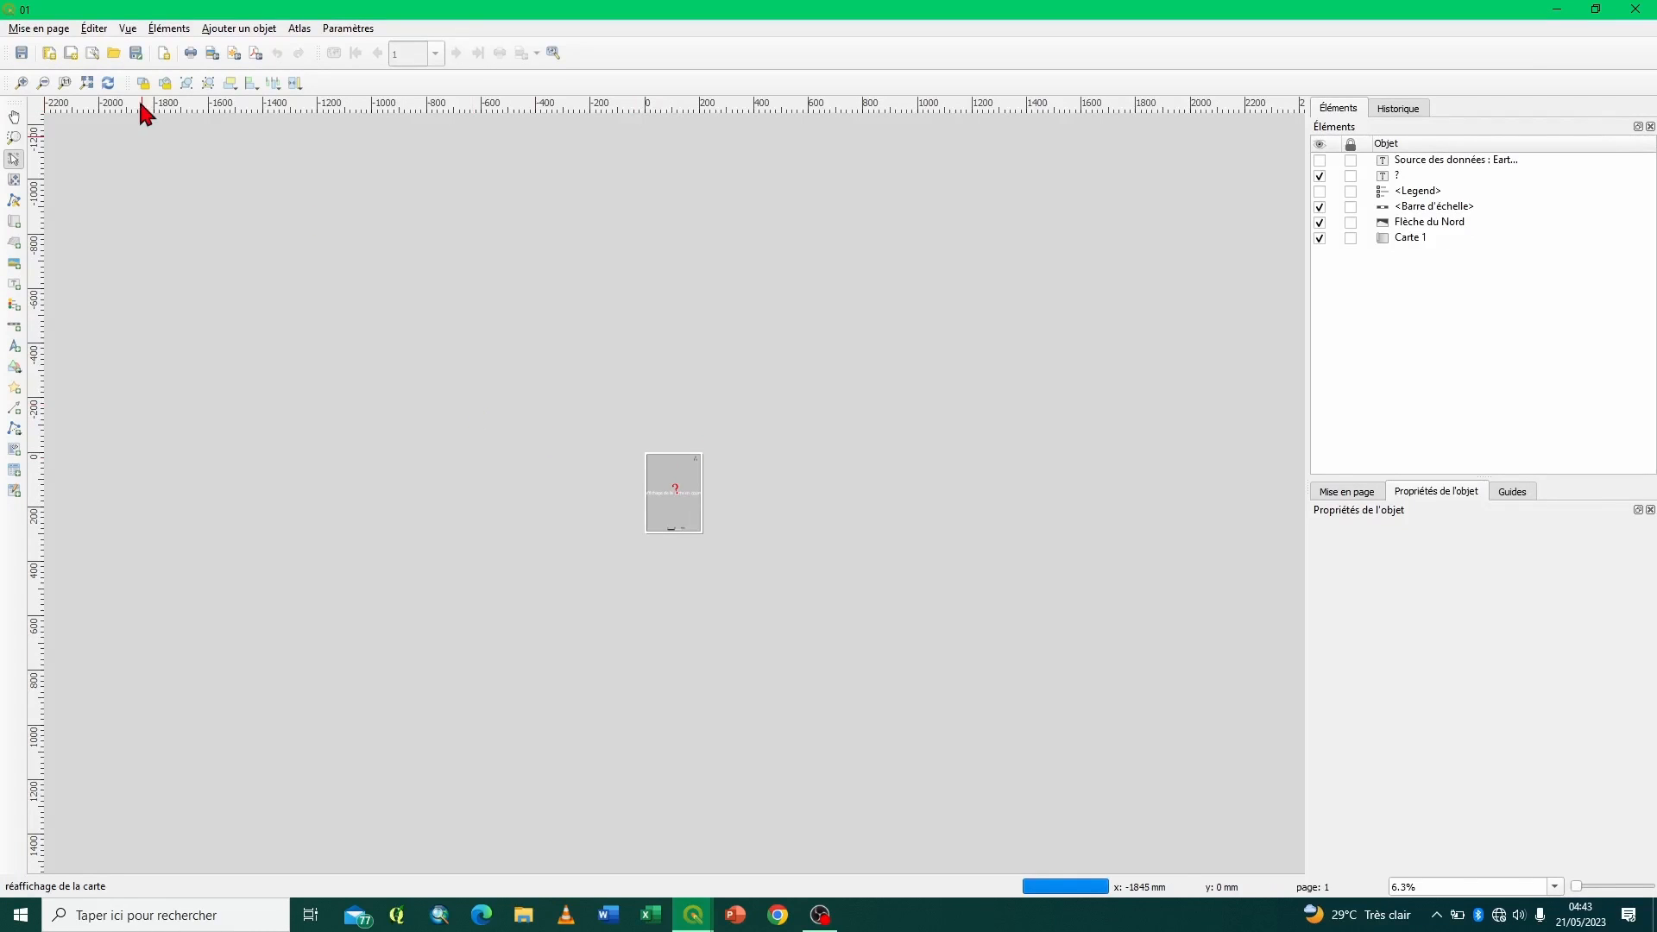
click(64, 83)
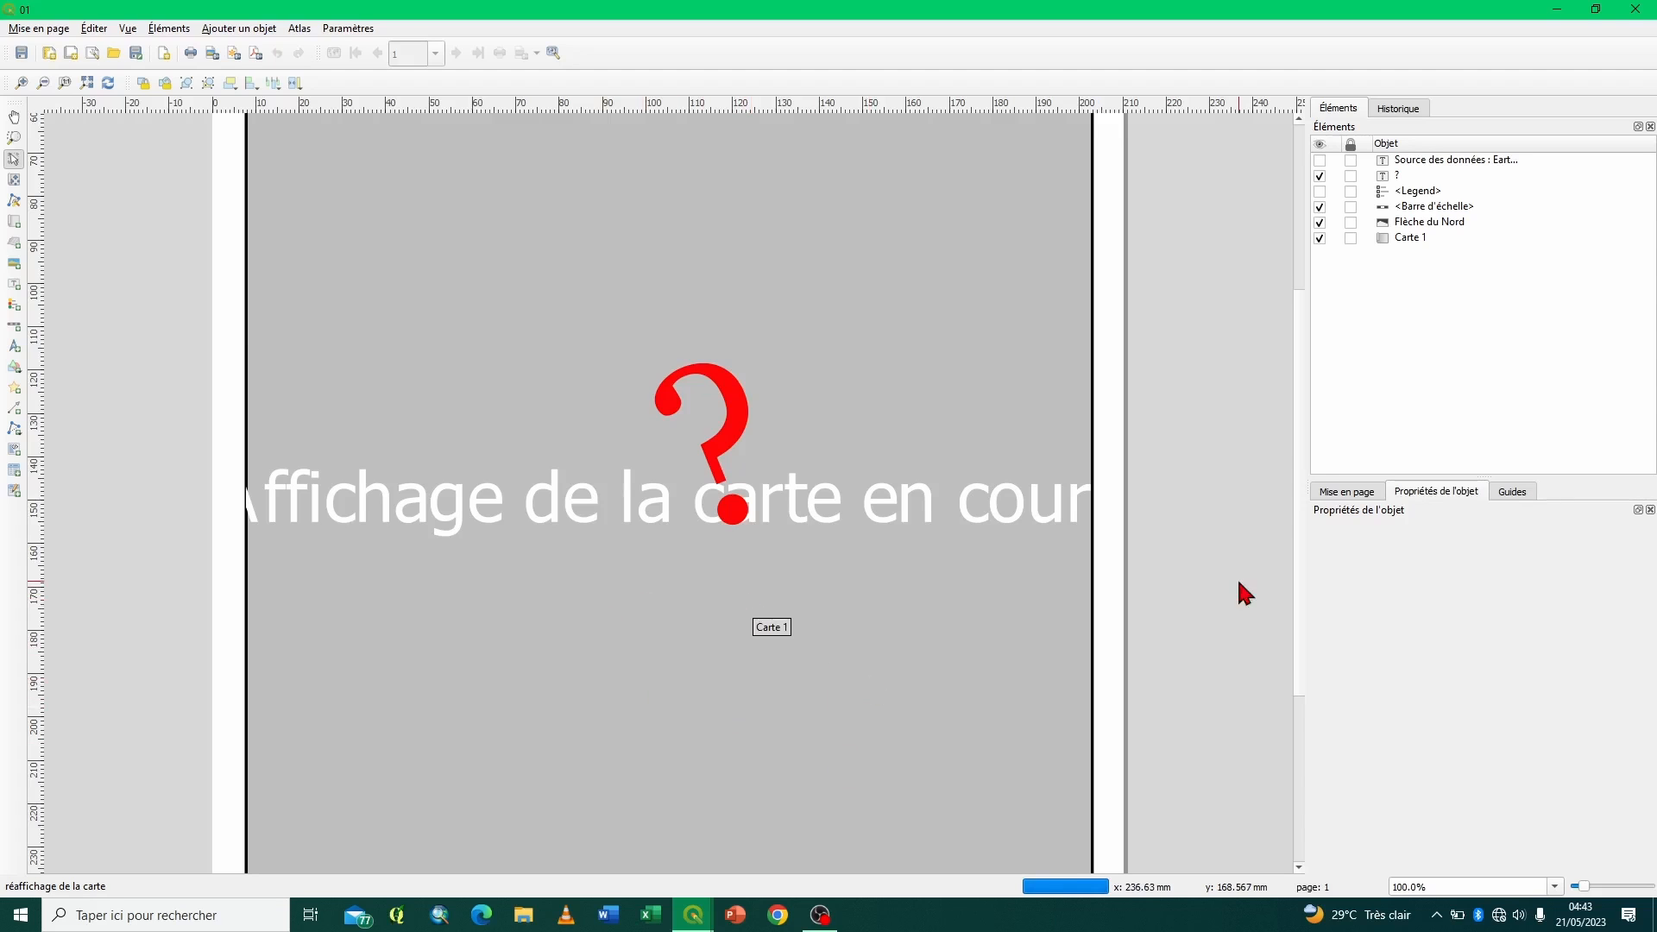
- Look over the map page of layout 01 and inspect the map's upper-left corner at 200 %
scroll(1296, 456, up, 2)
drag(1312, 383, 1304, 275)
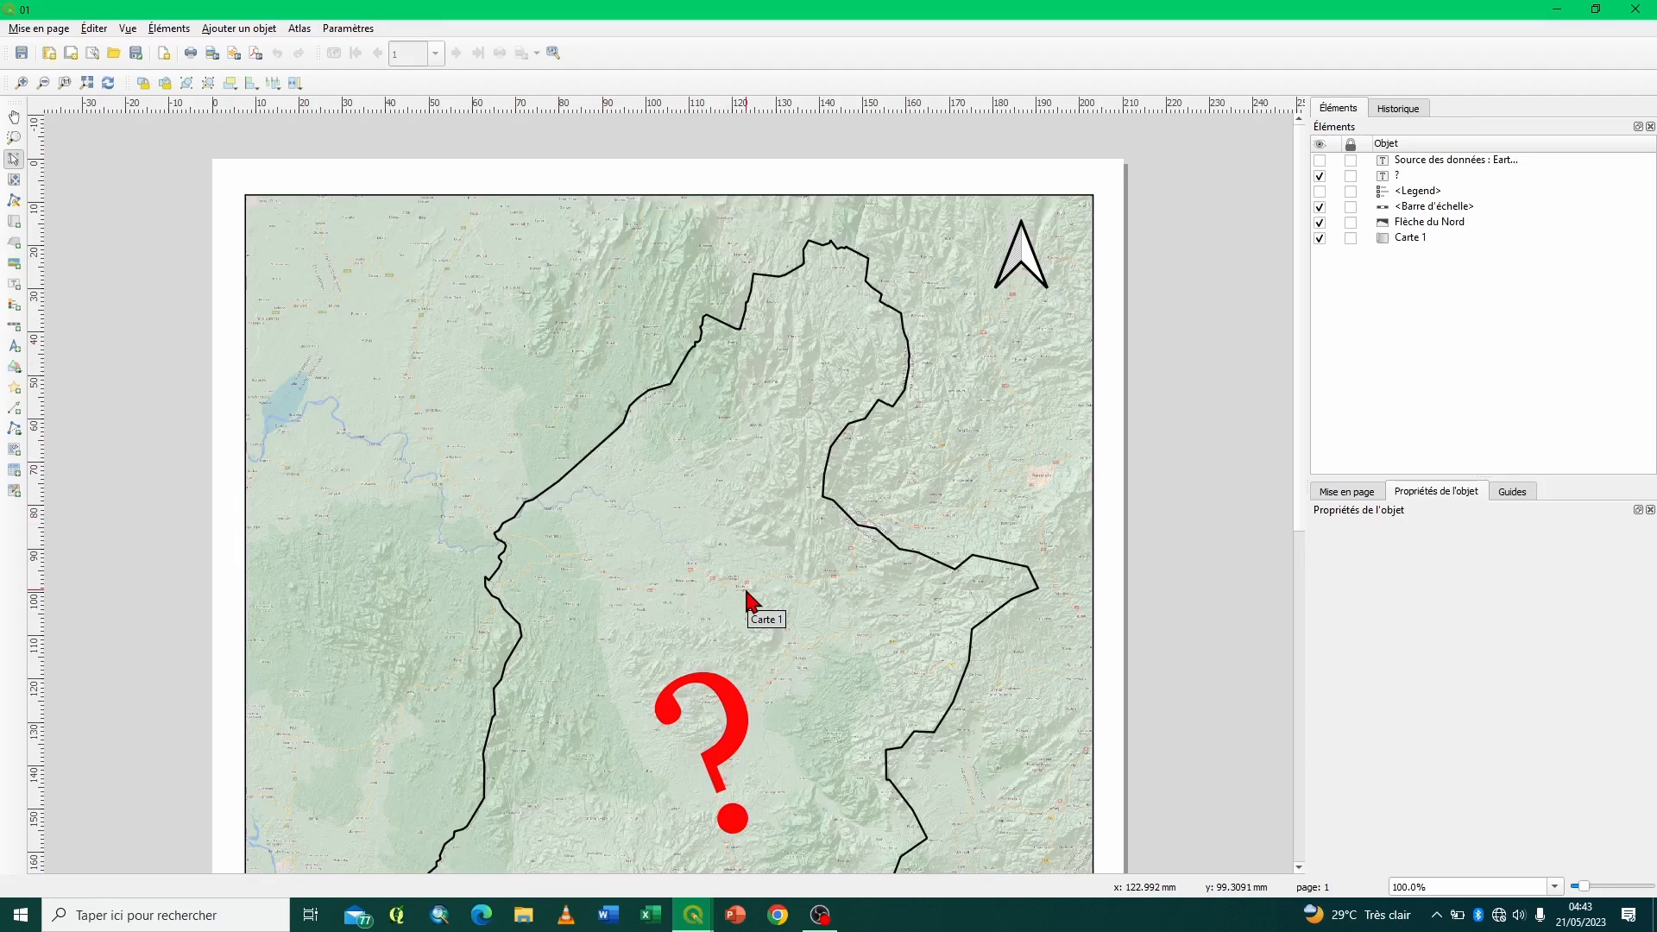
drag(1296, 466, 1300, 617)
drag(1304, 663, 1304, 667)
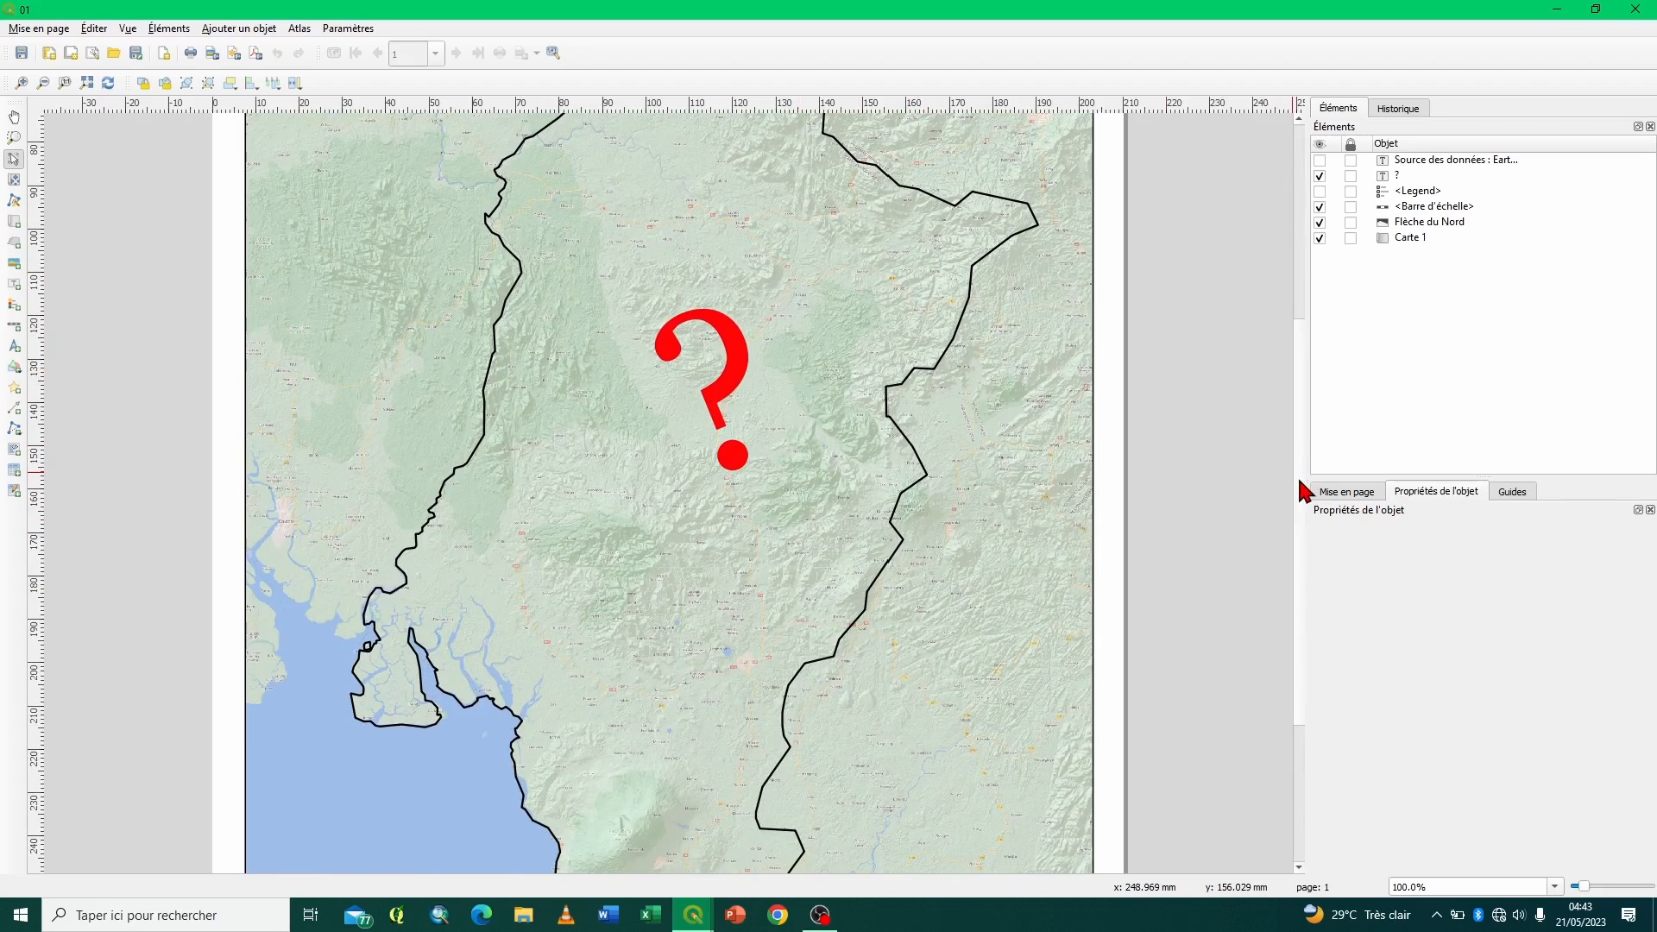
drag(1297, 475, 1291, 299)
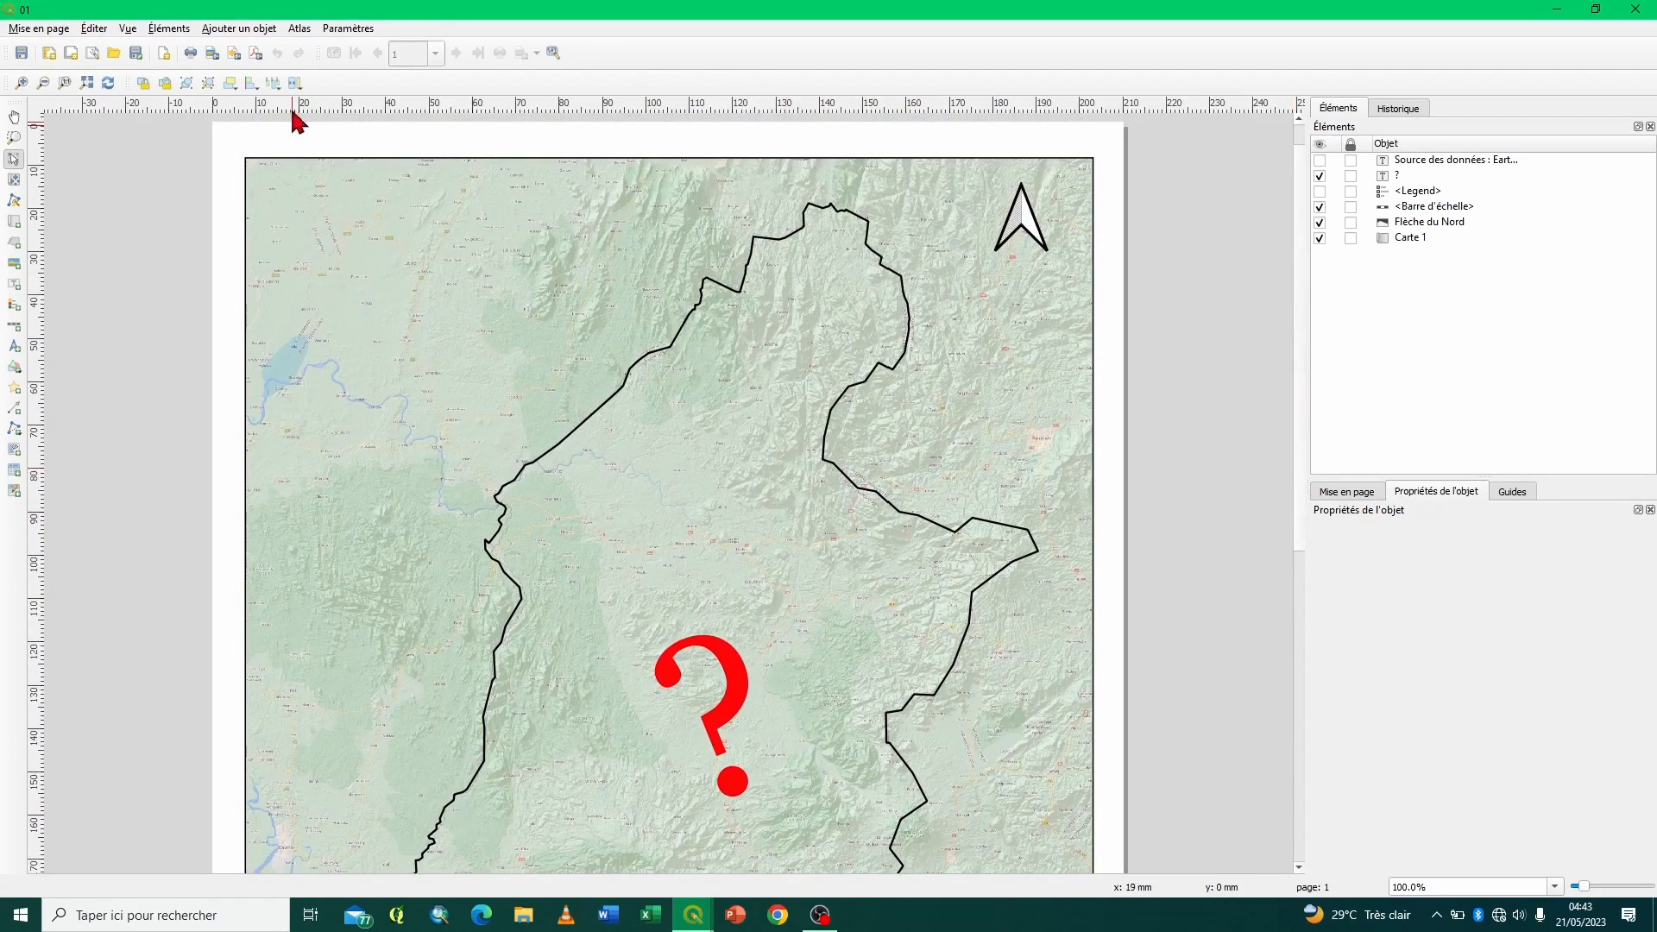
click(21, 82)
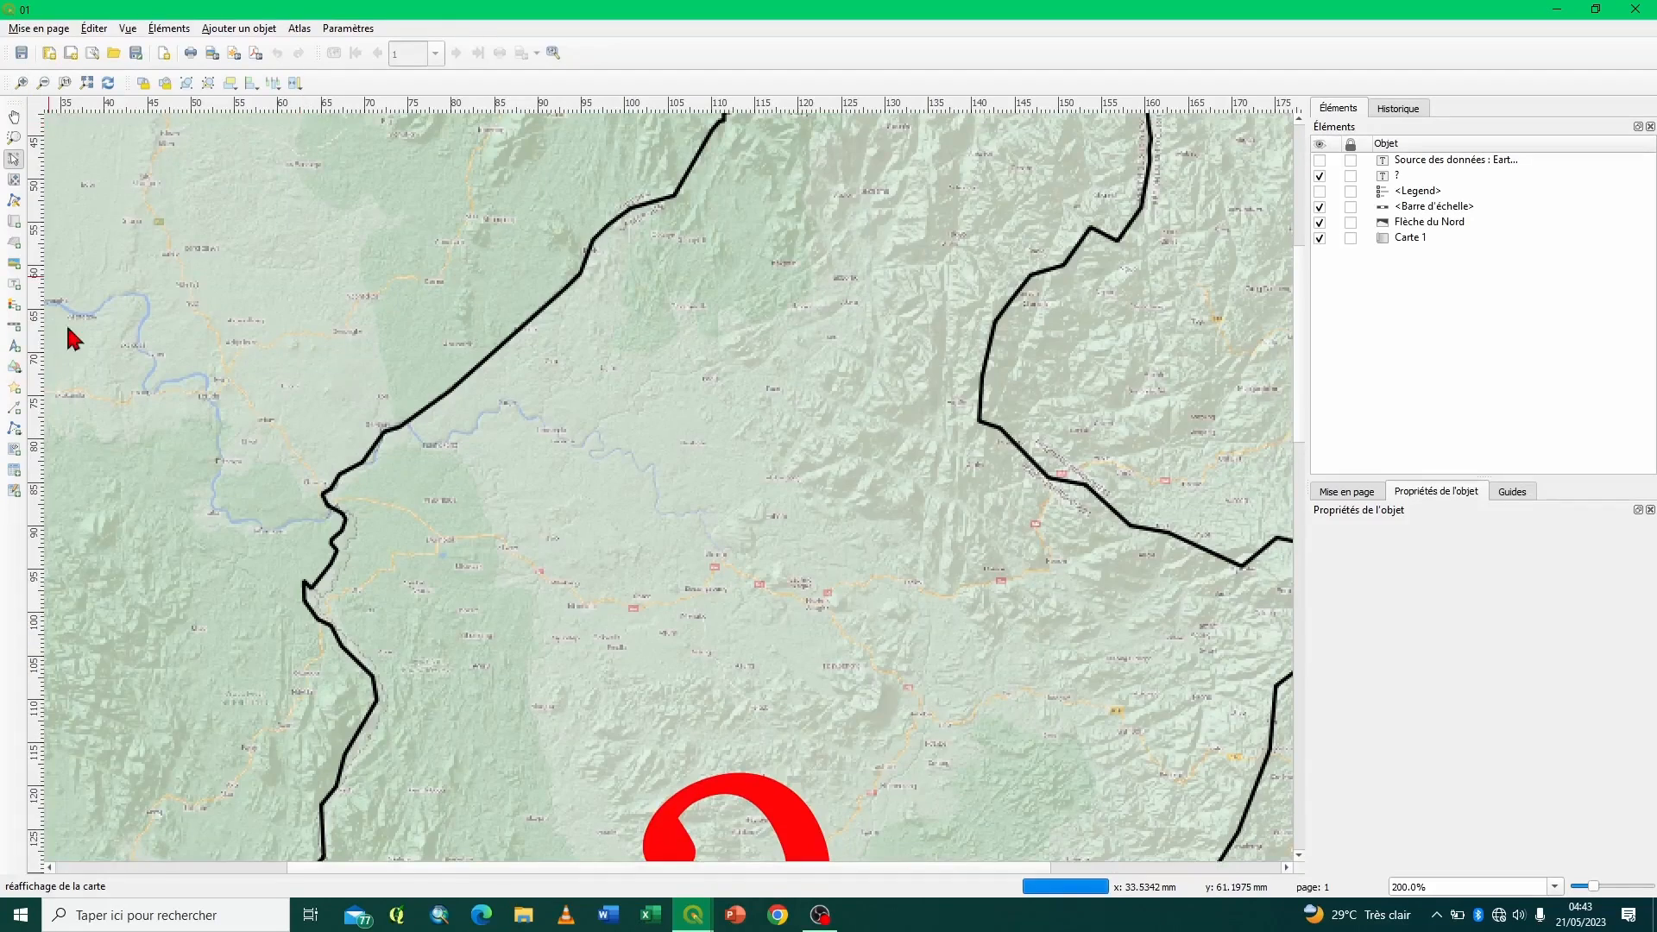
drag(428, 866, 204, 865)
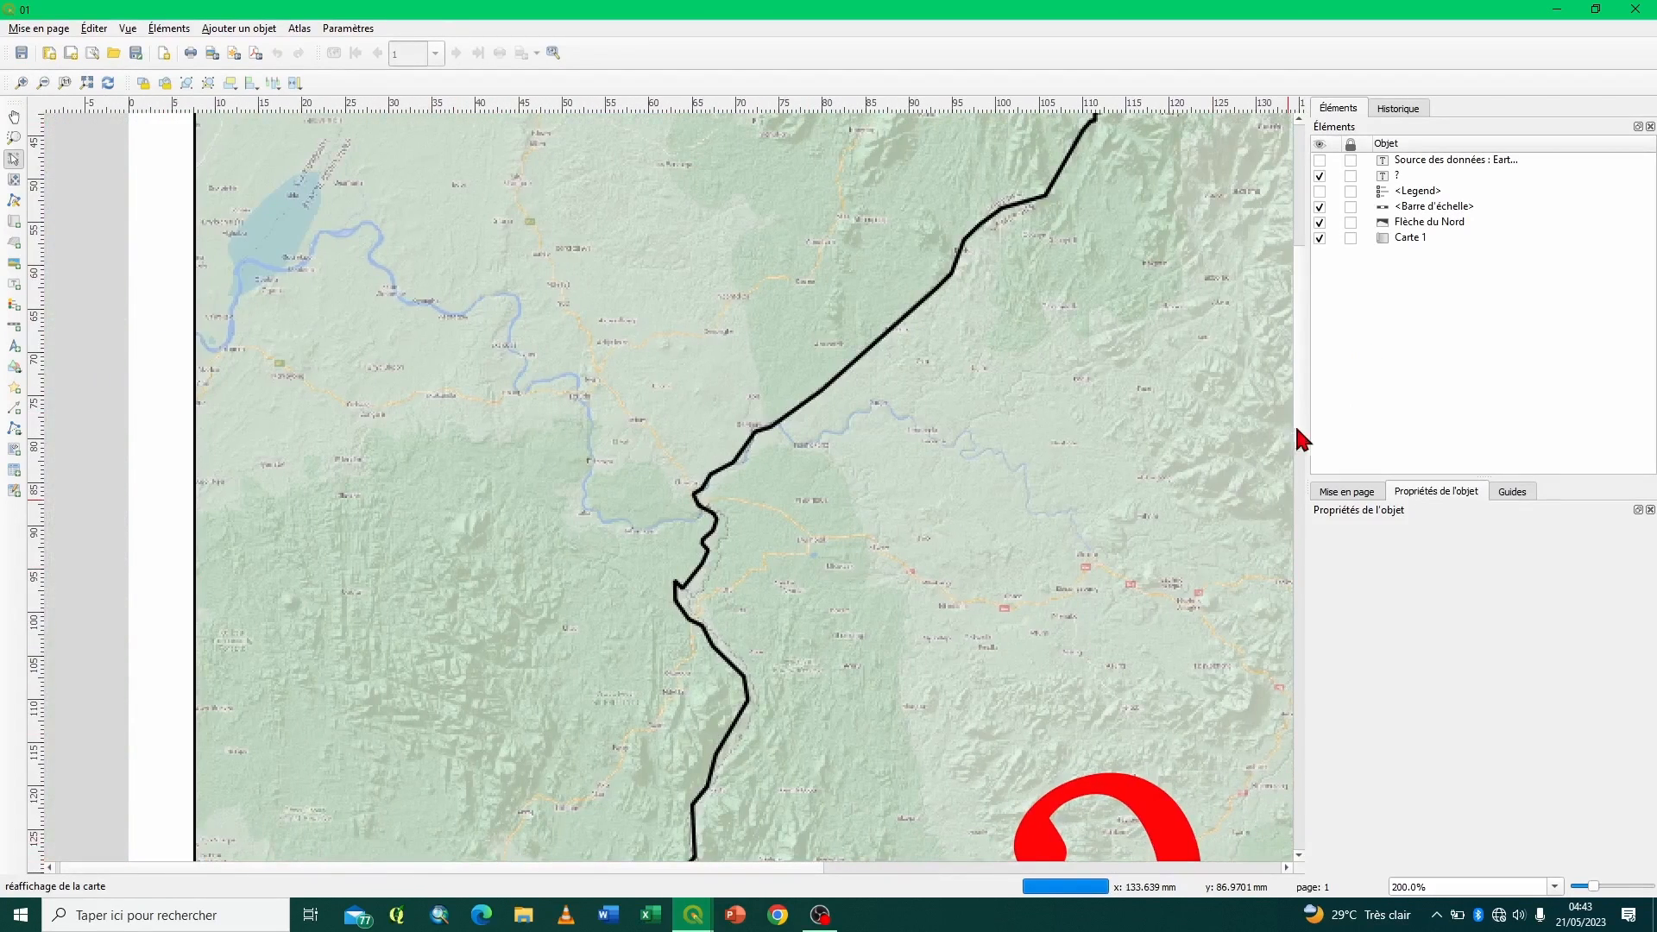
drag(1305, 414, 1323, 265)
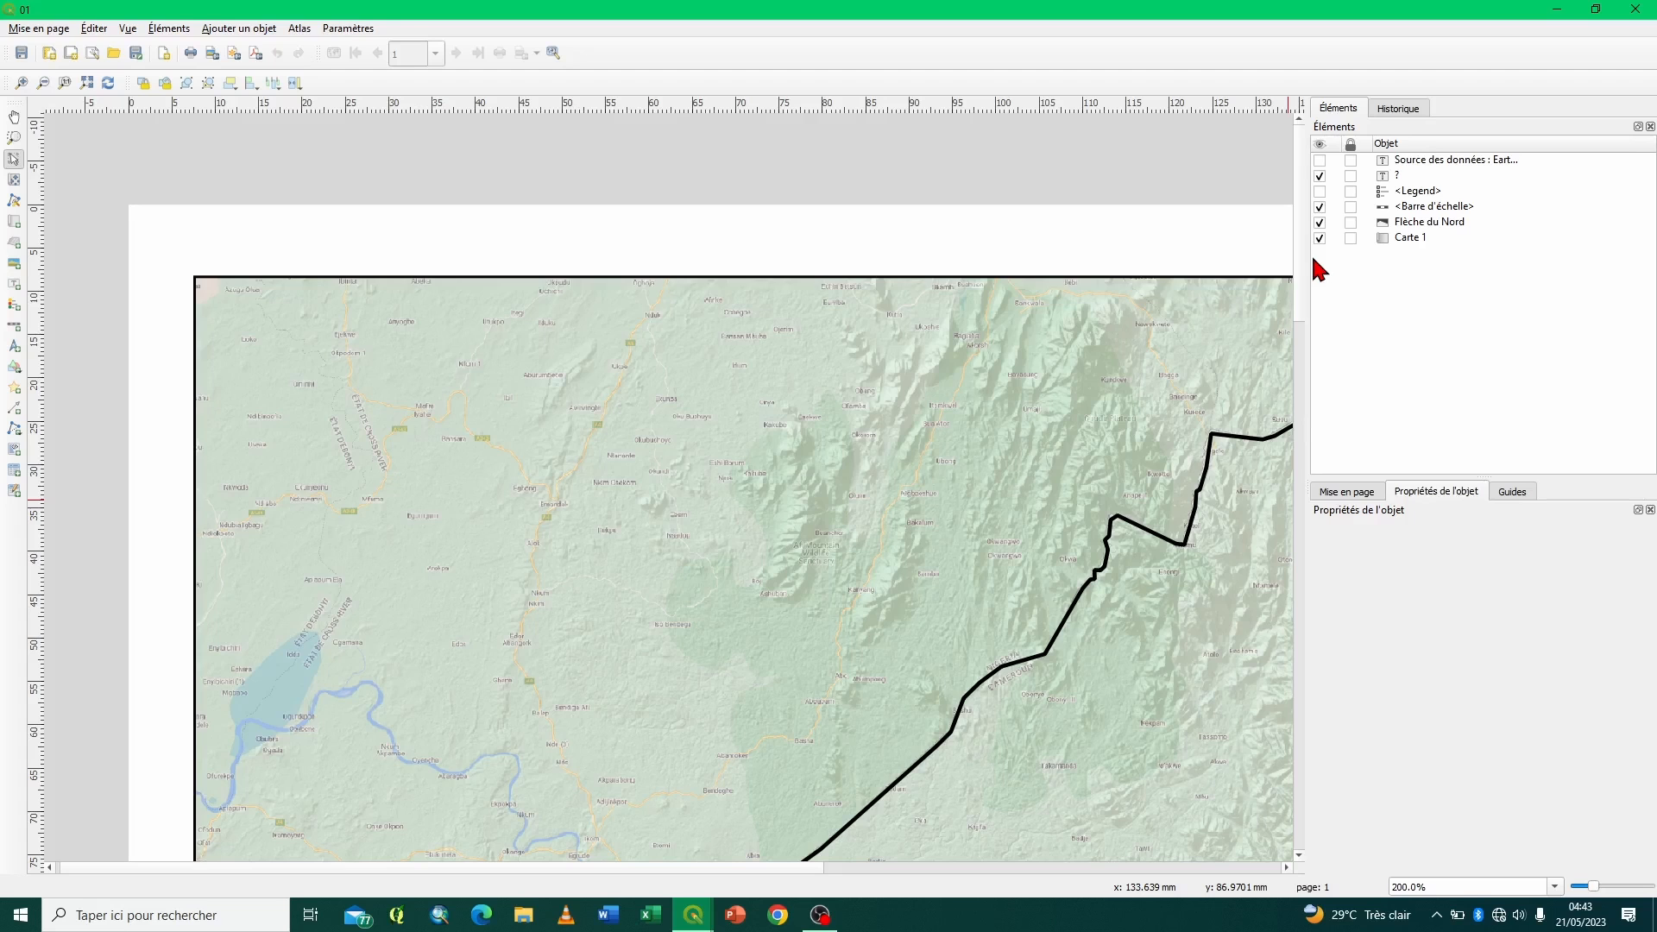
- Select Carte 1, collapse its main, layer and extent property groups, and add a new grid to it
click(842, 388)
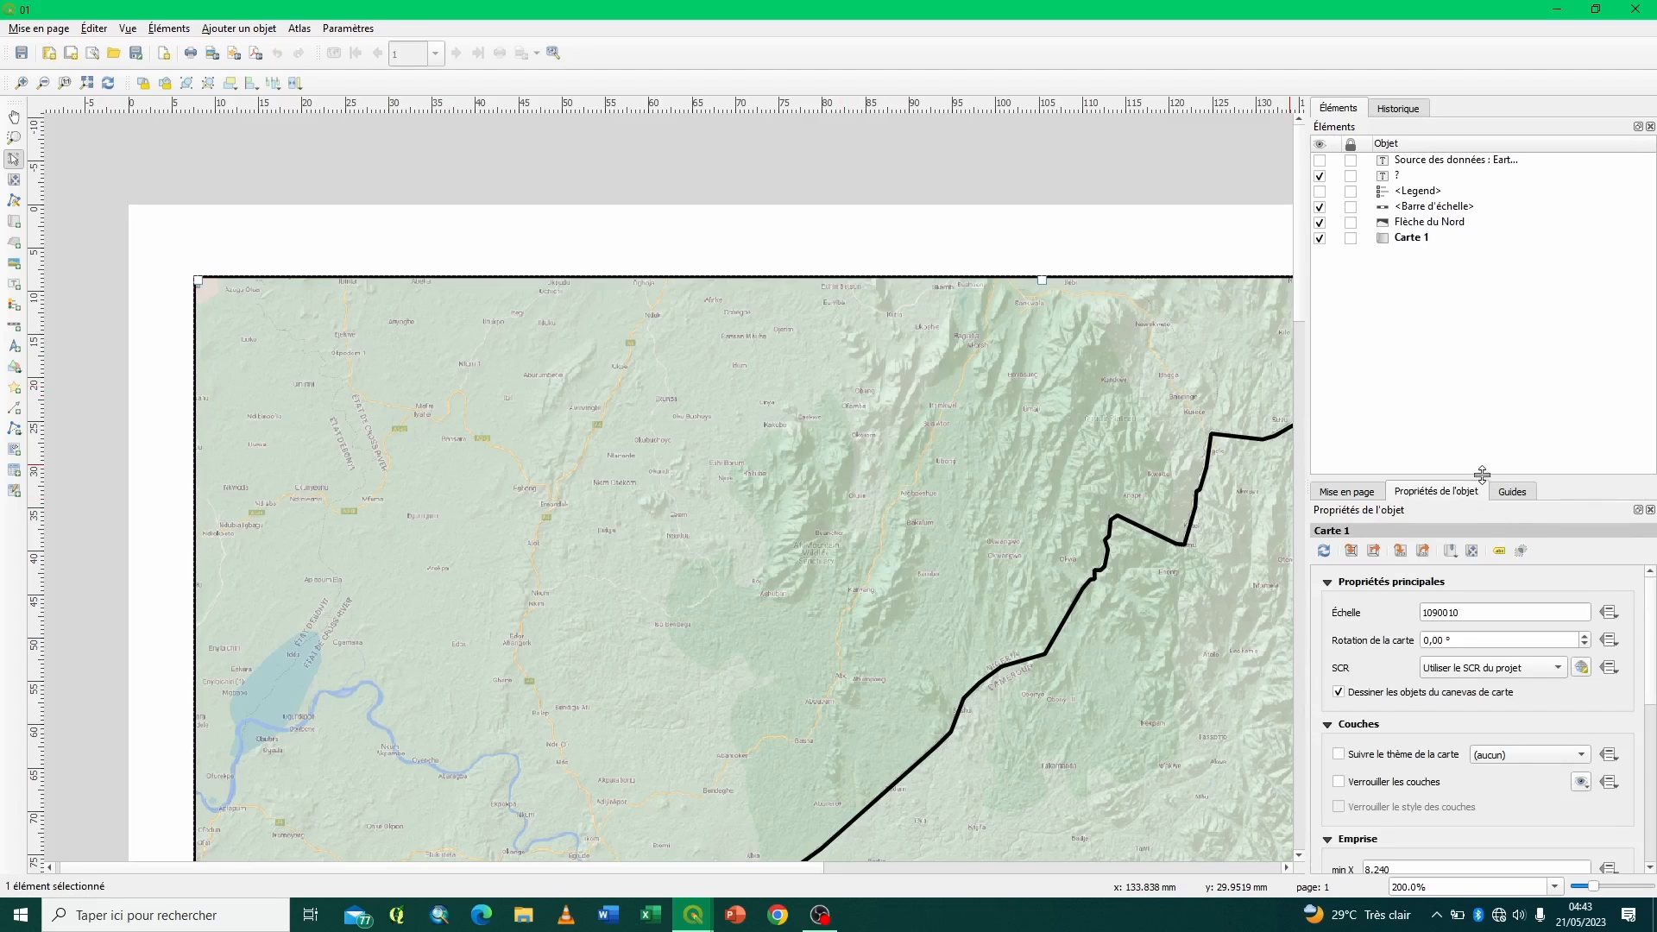
drag(1483, 482, 1481, 191)
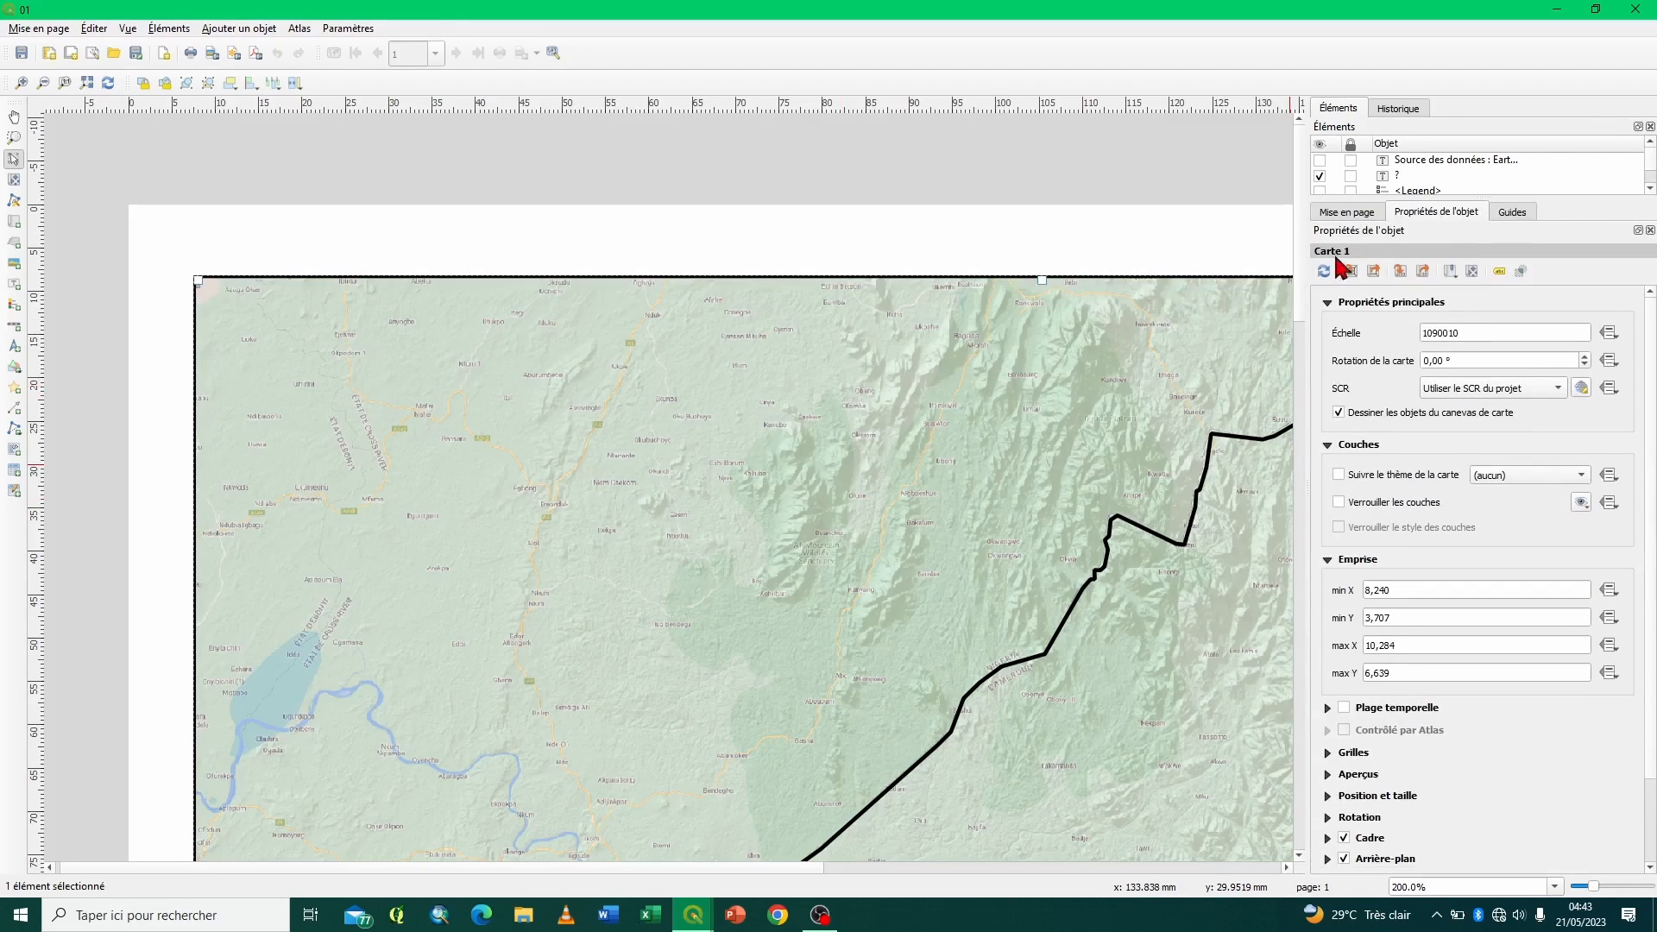
click(1329, 303)
click(1330, 325)
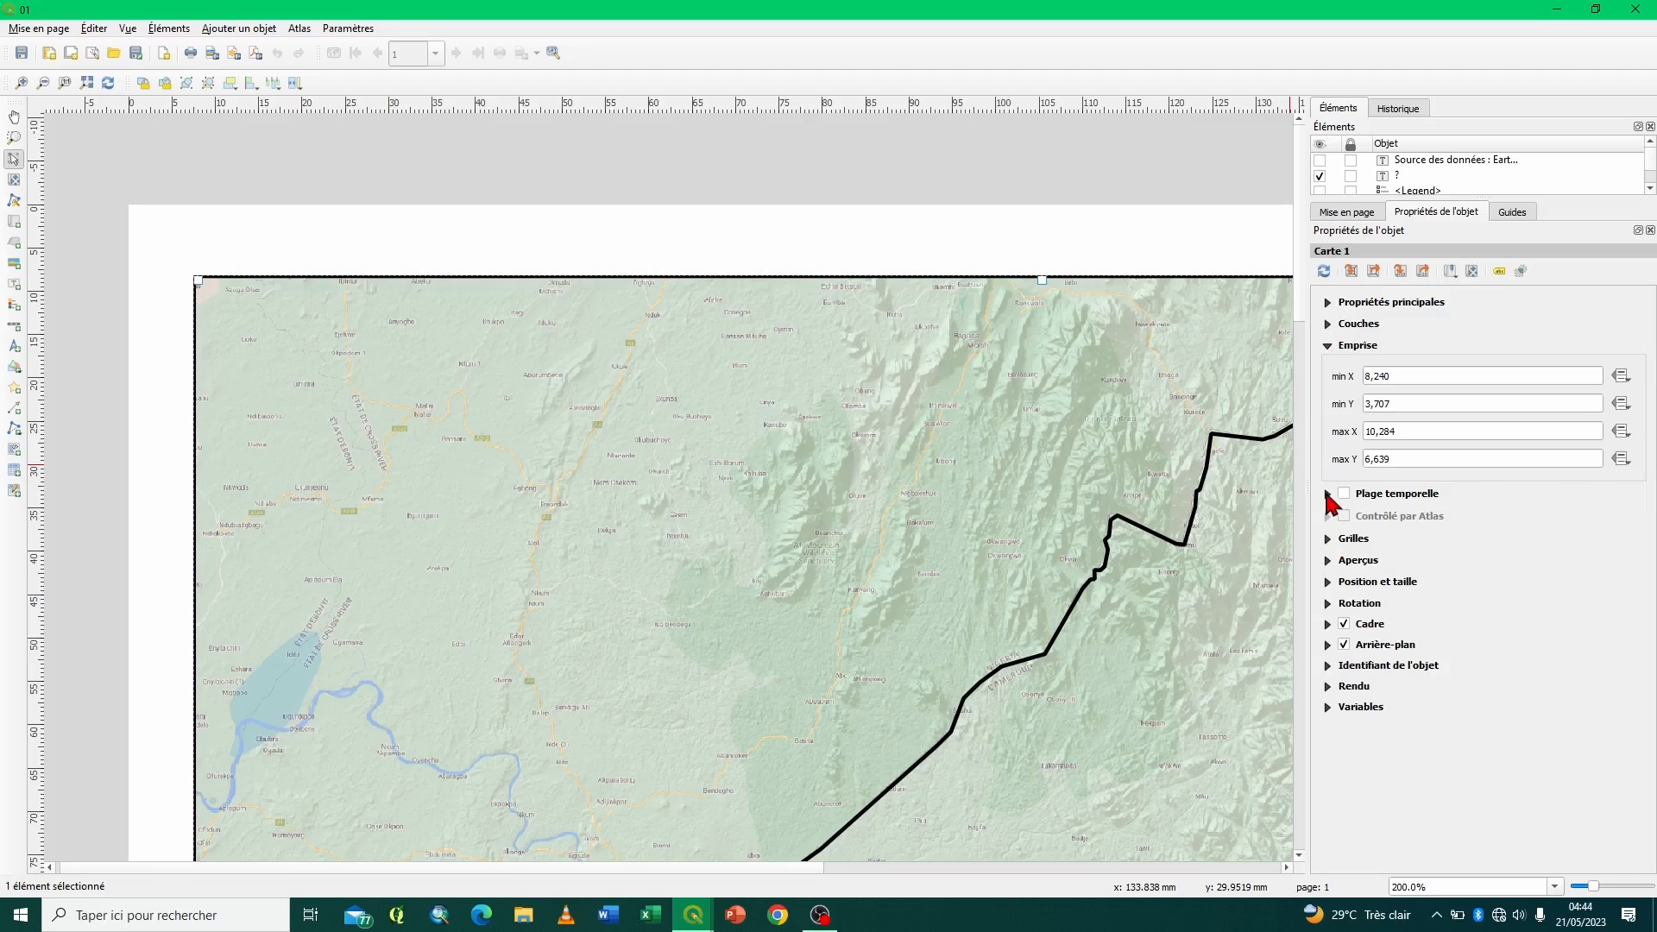
click(1328, 346)
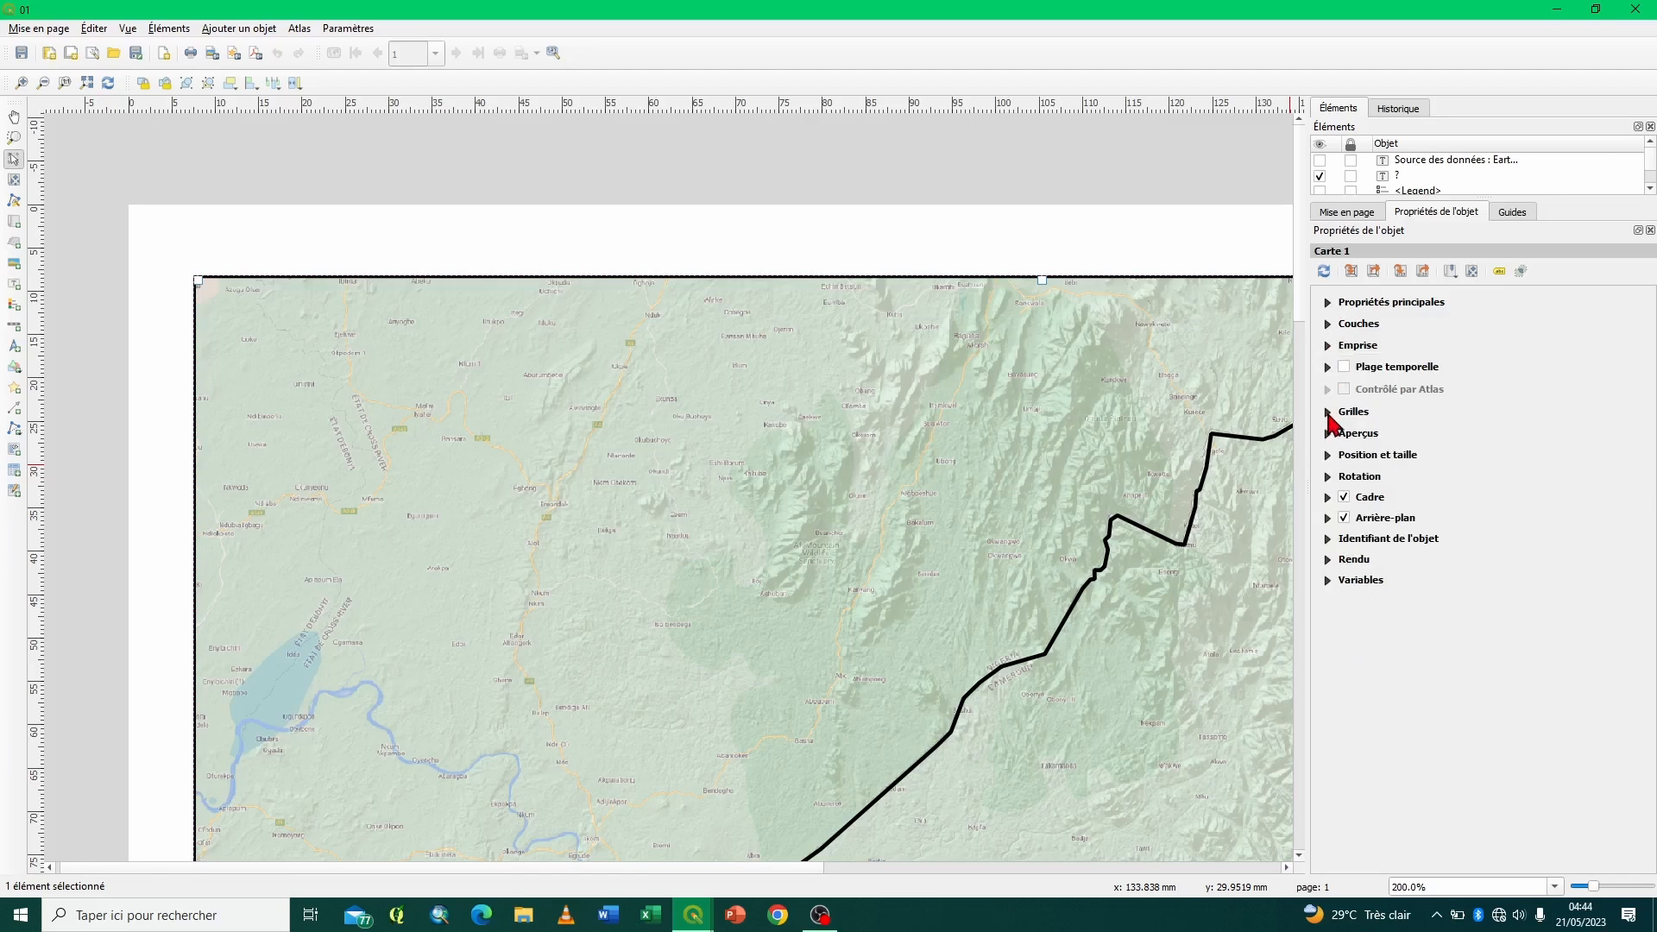
click(1328, 412)
click(1364, 453)
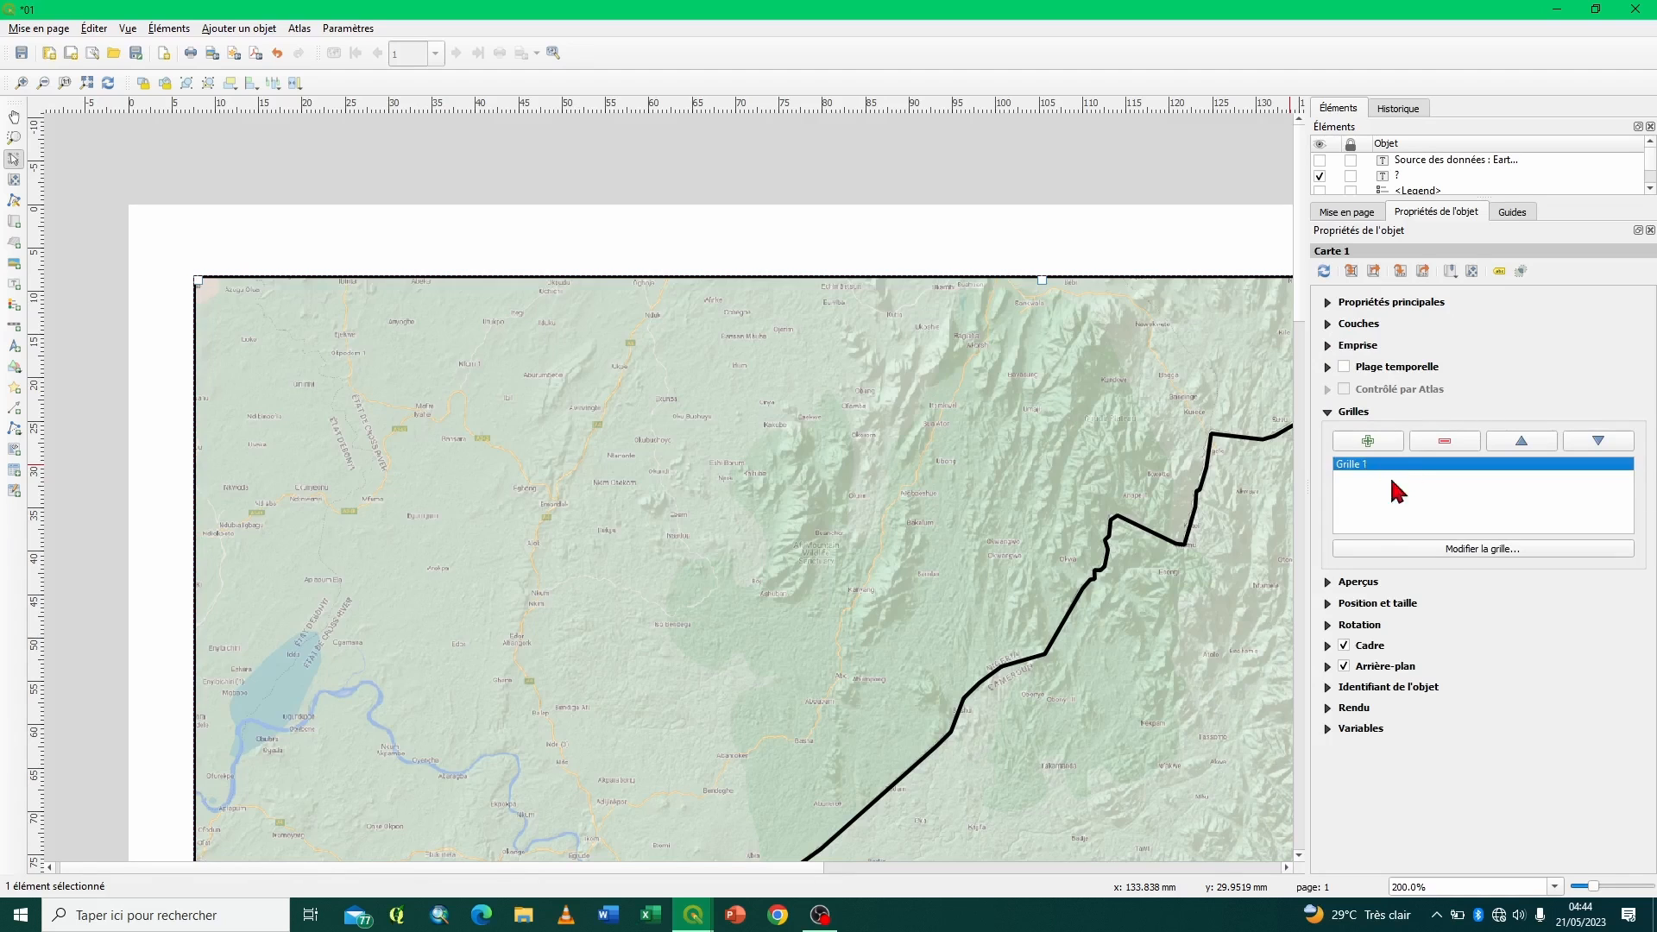
- Open the new grid's properties and set its type to Croix and its SCR to EPSG:4326 - WGS 84
click(1439, 550)
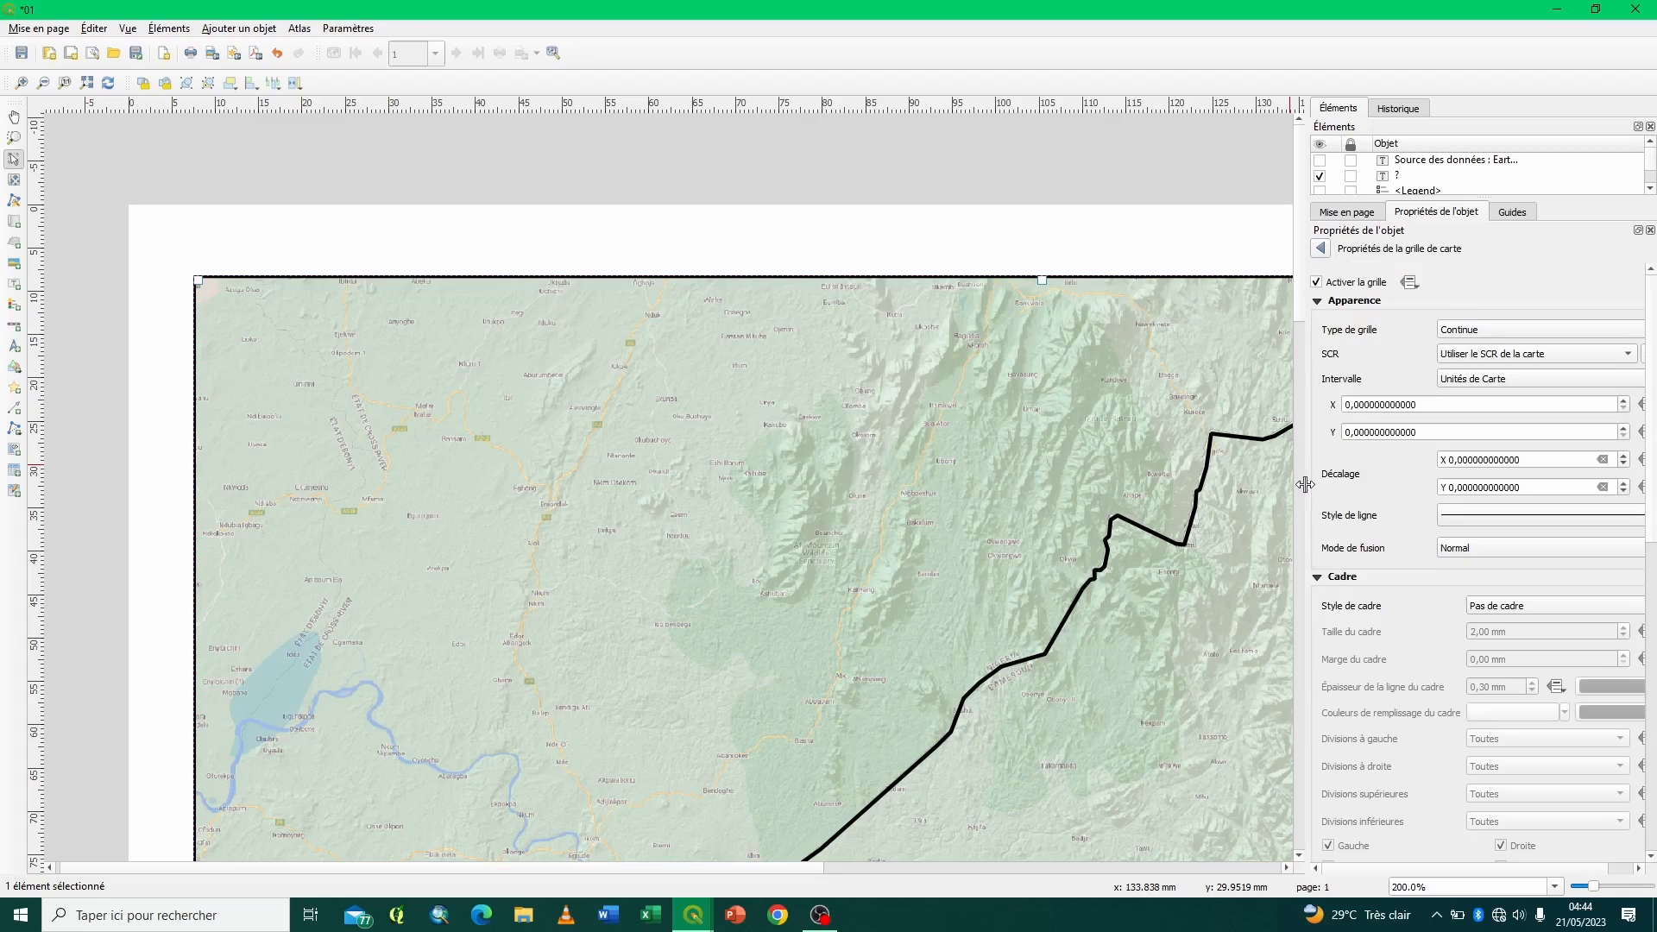
drag(1309, 484, 1054, 484)
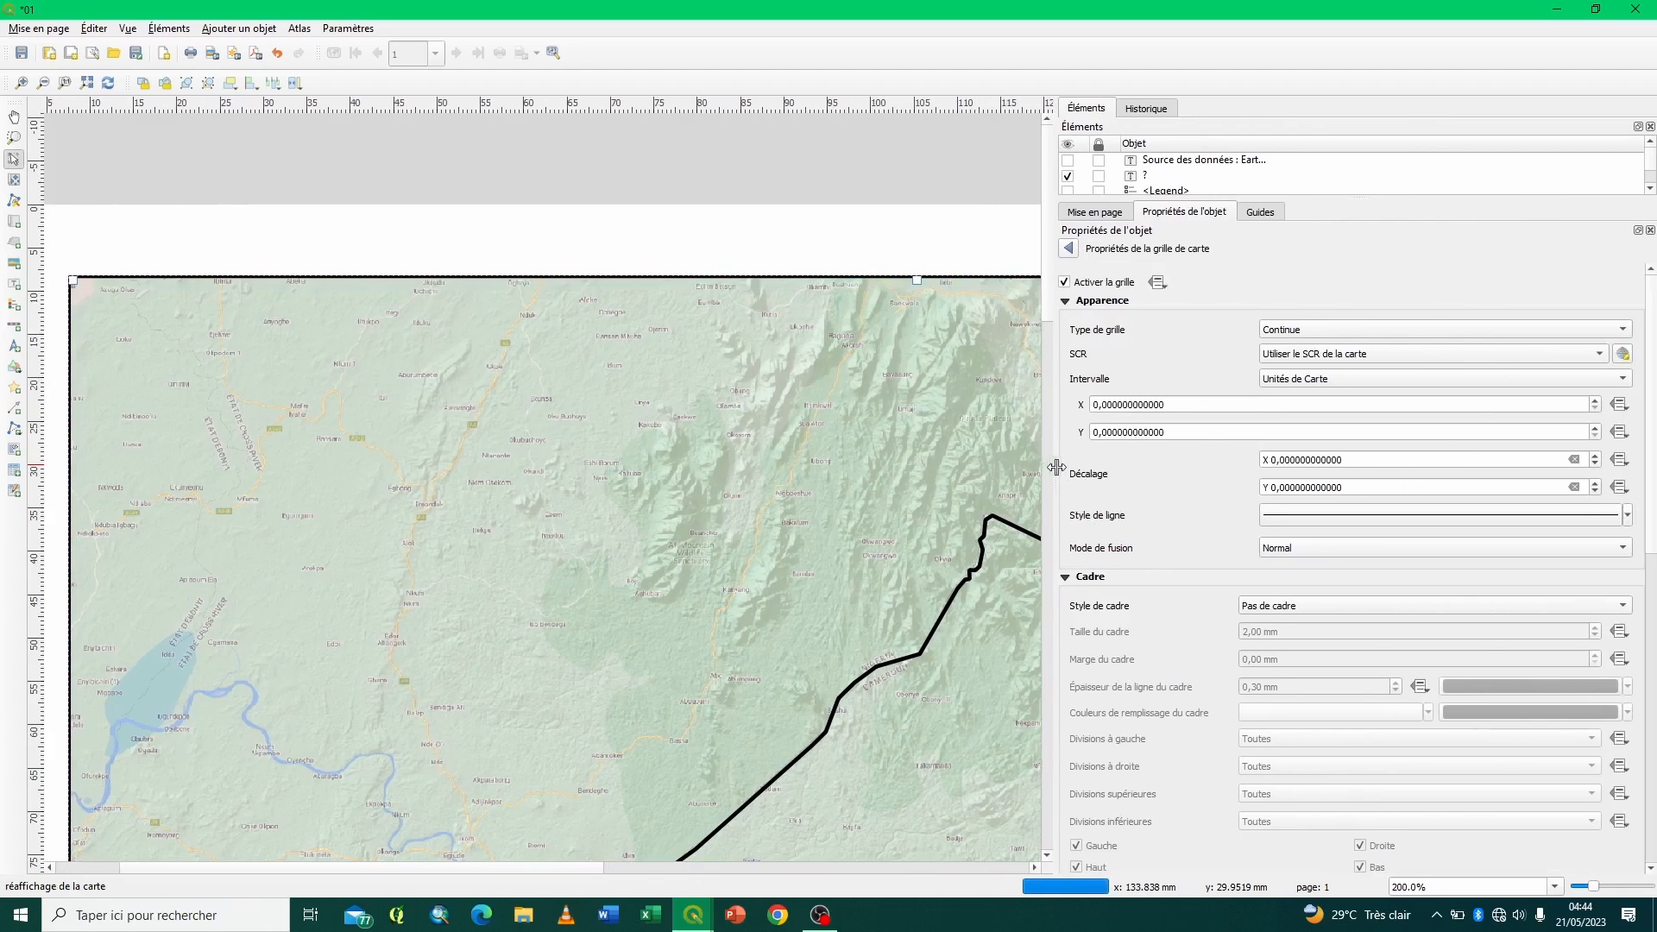
drag(555, 868, 402, 870)
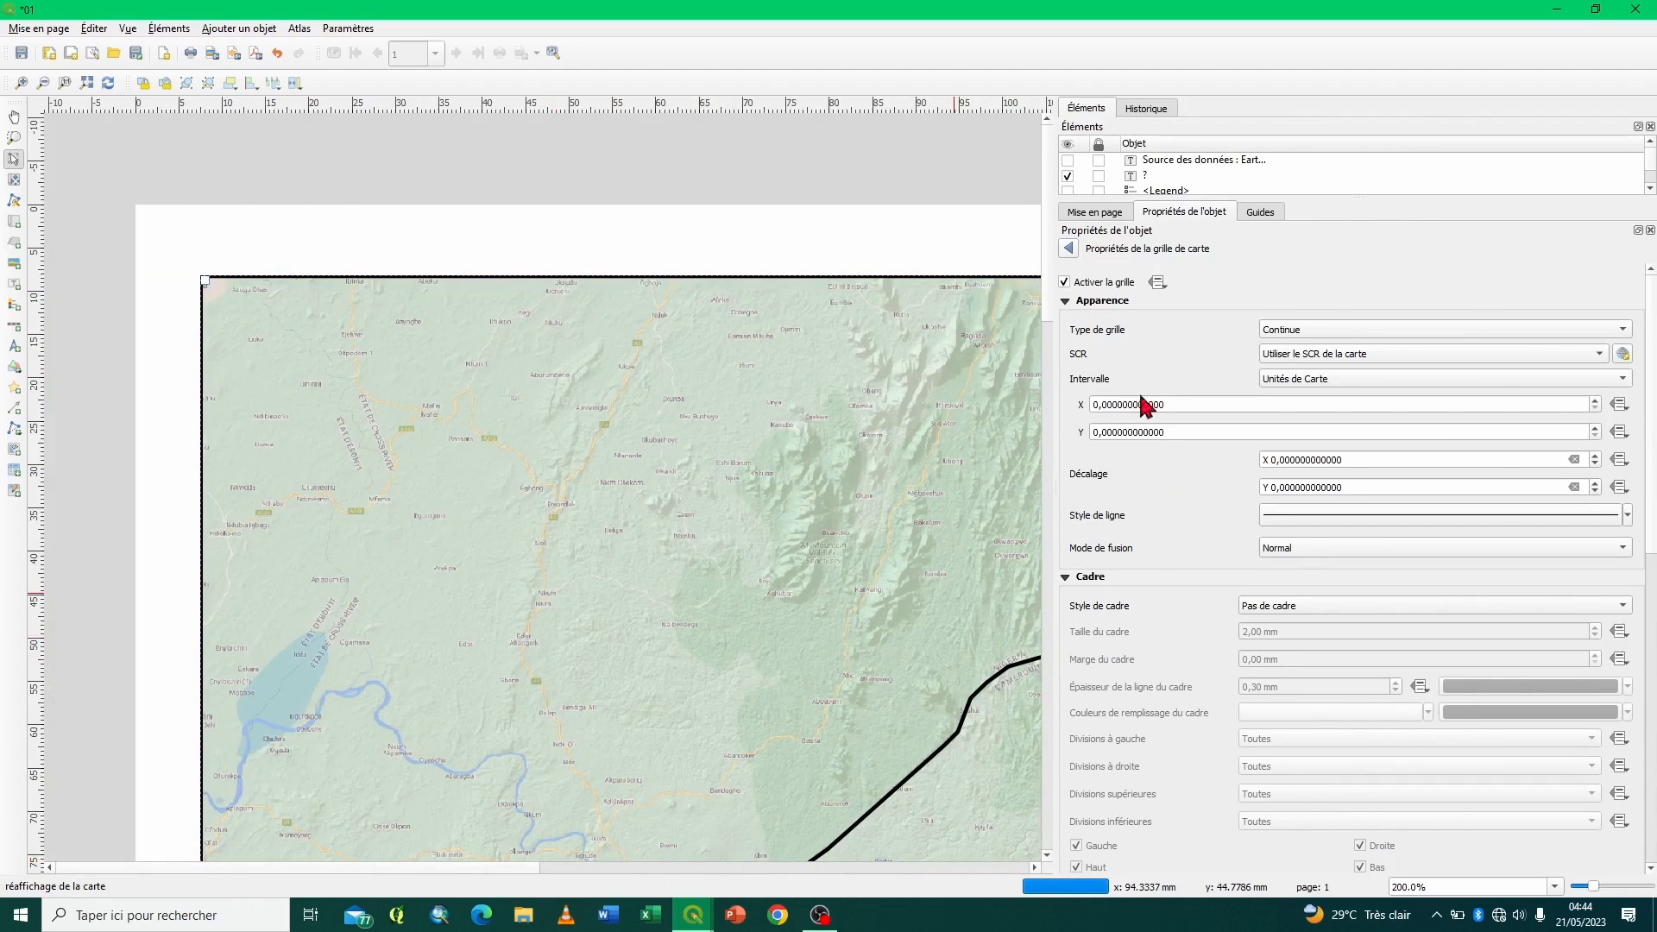
click(1301, 327)
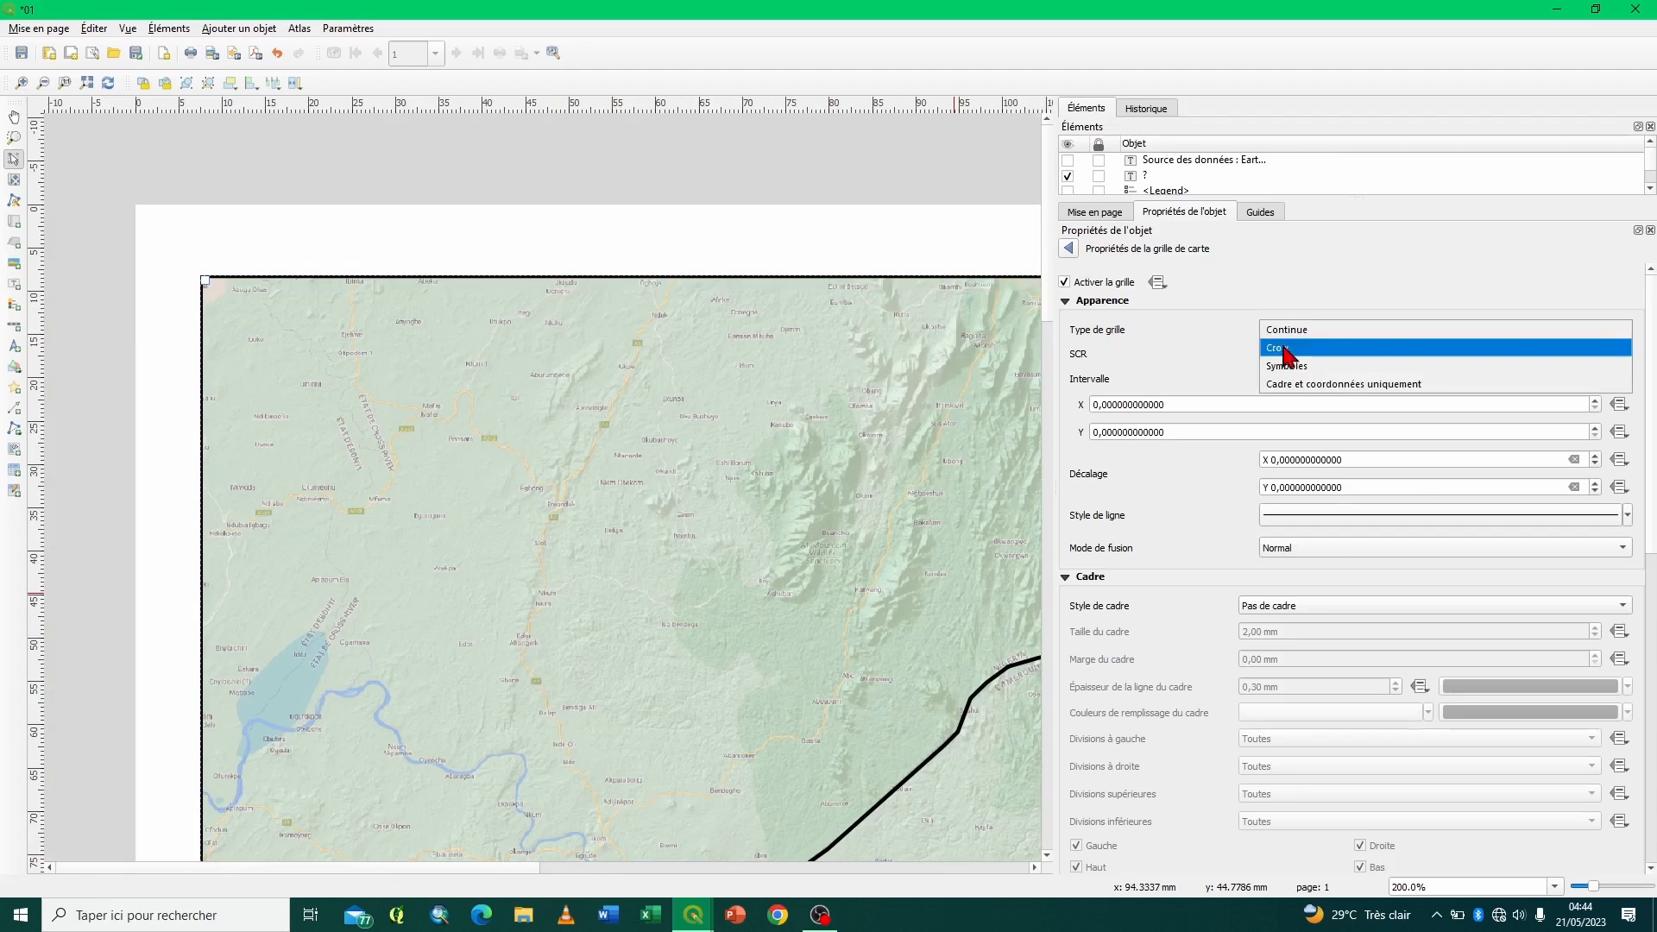
click(1289, 353)
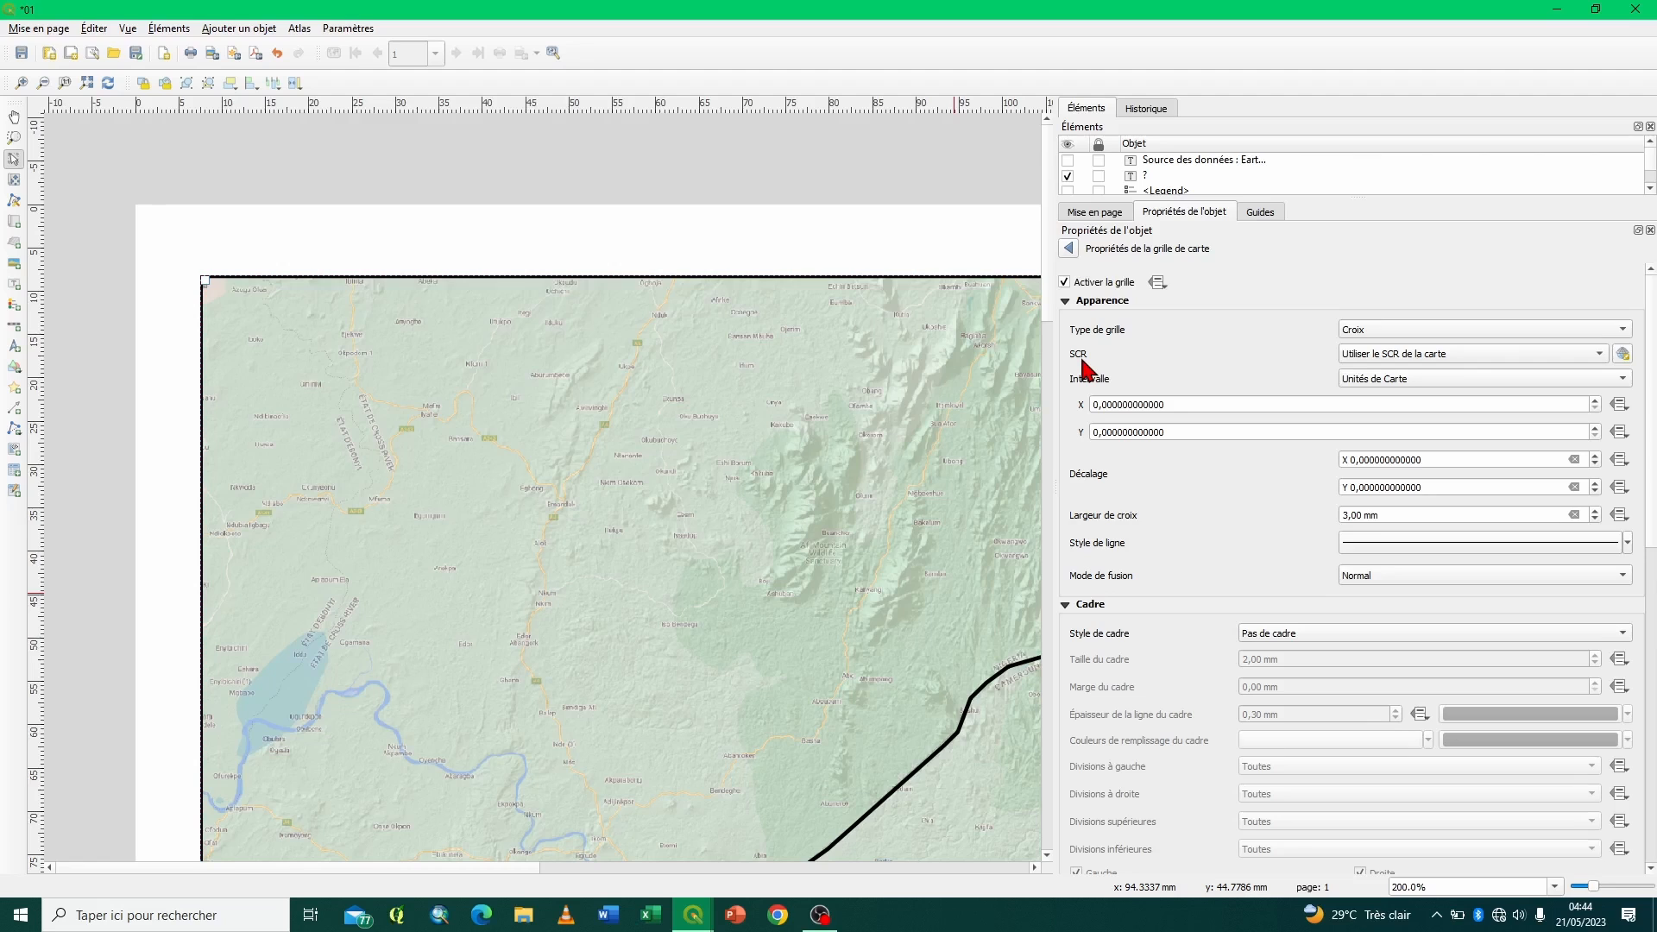
click(1599, 357)
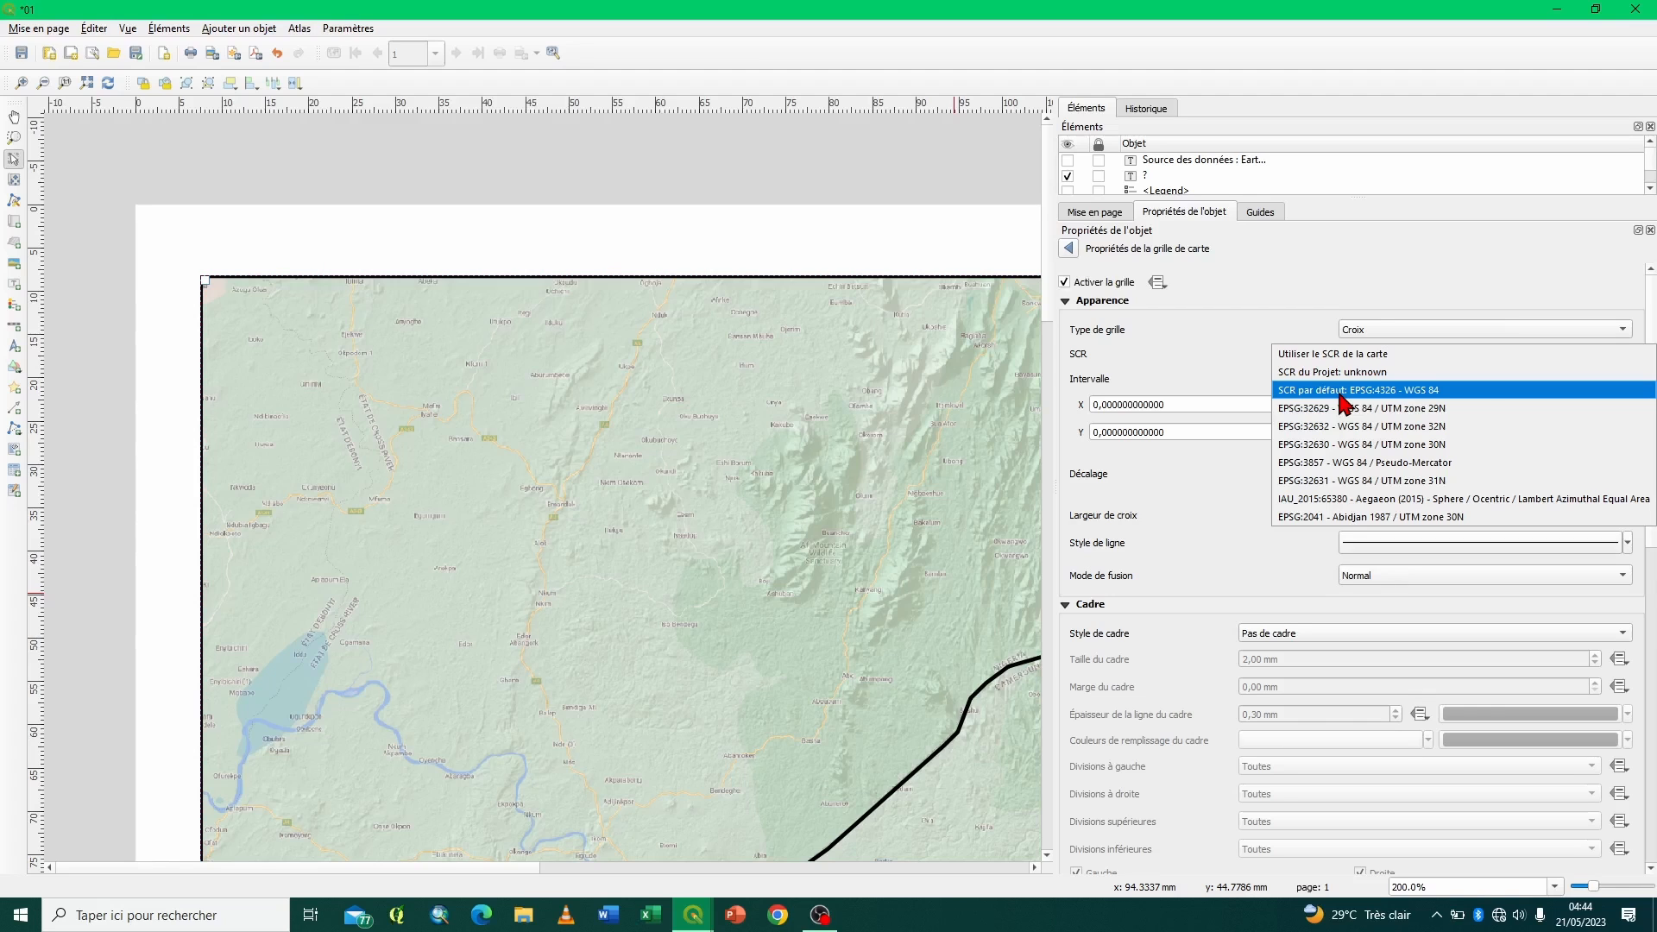
click(1401, 394)
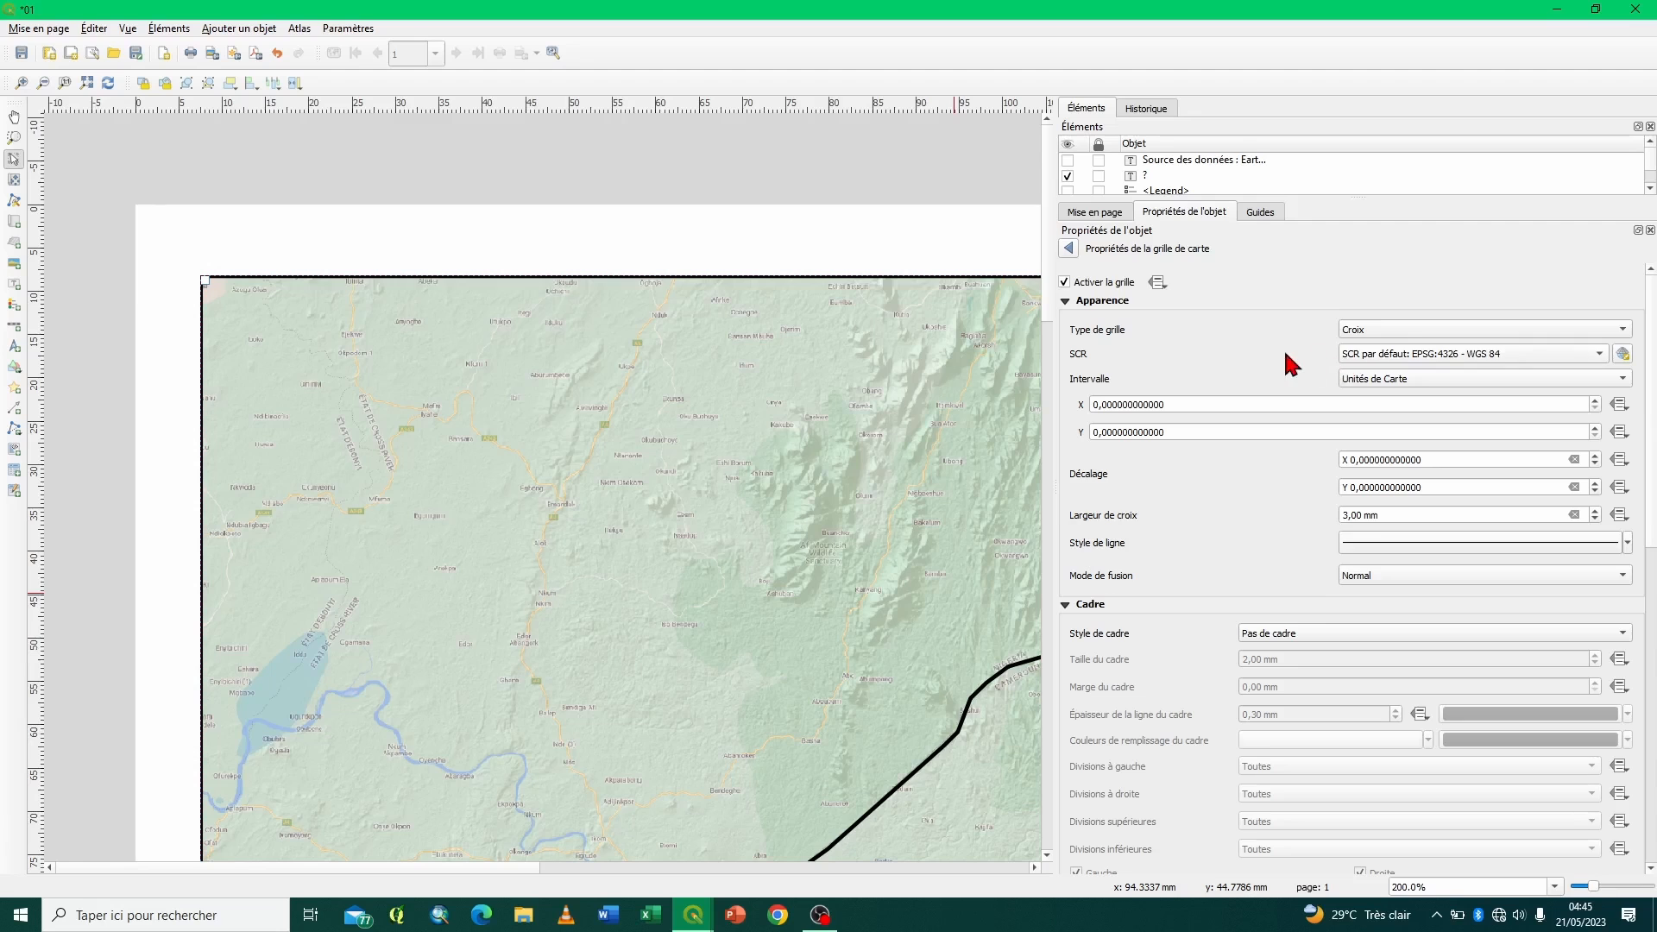
- Set the grid's X and Y intervals to 0,5 map units and enable the display of its coordinates
scroll(1144, 760, down, 10)
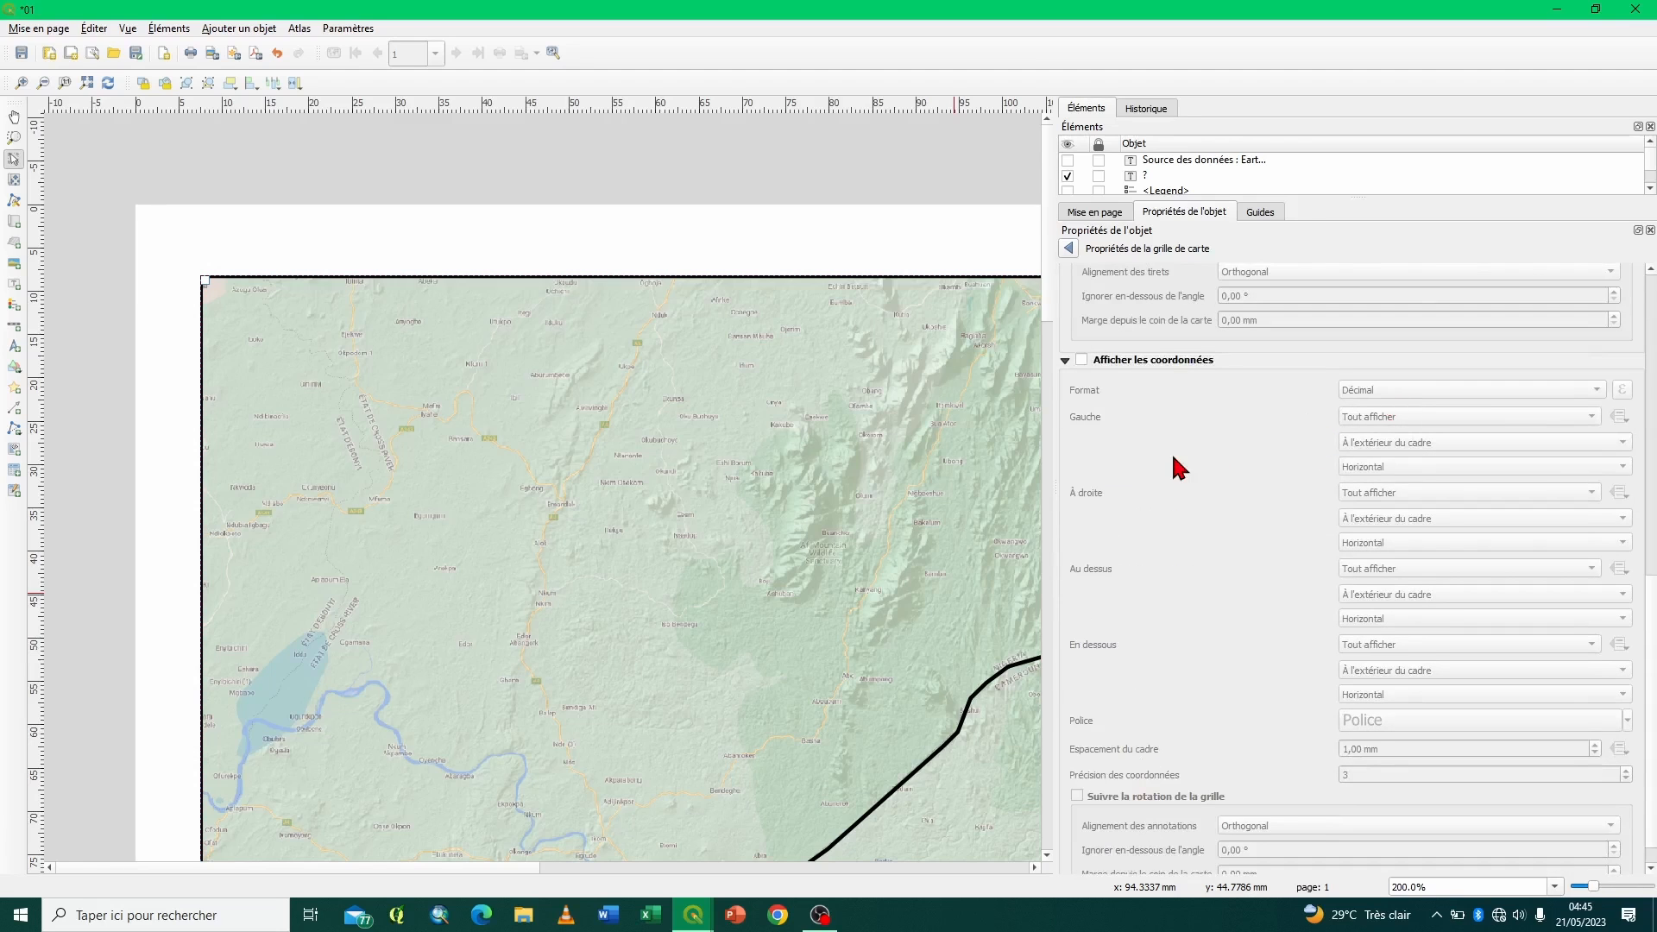
scroll(1172, 452, up, 10)
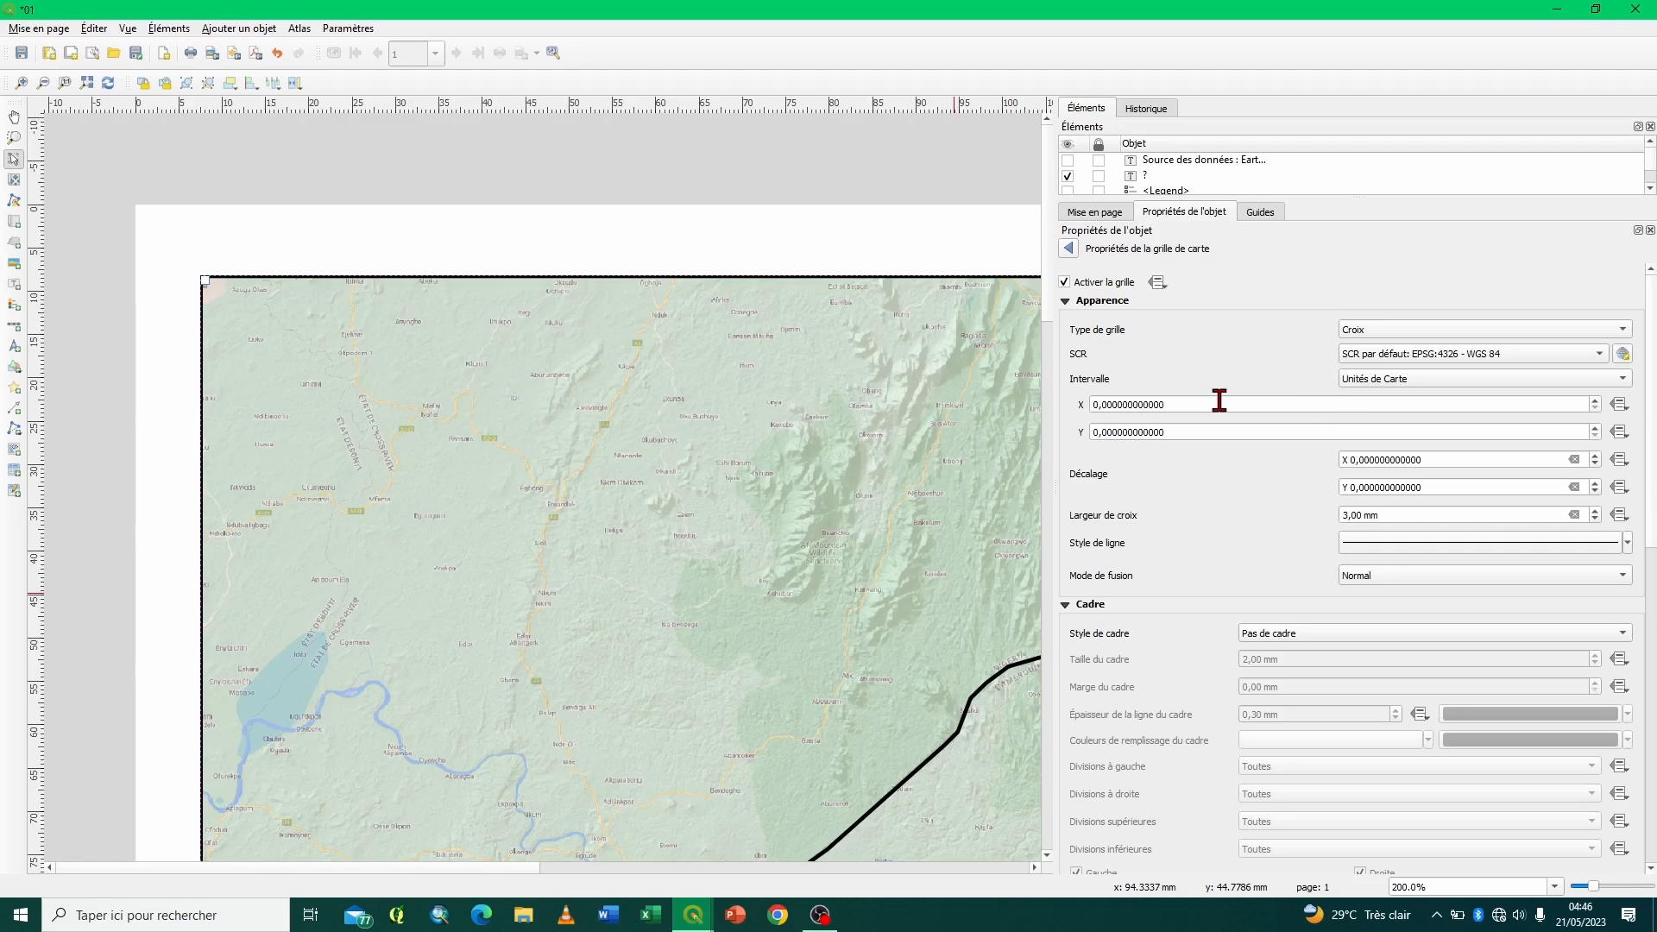
click(1103, 404)
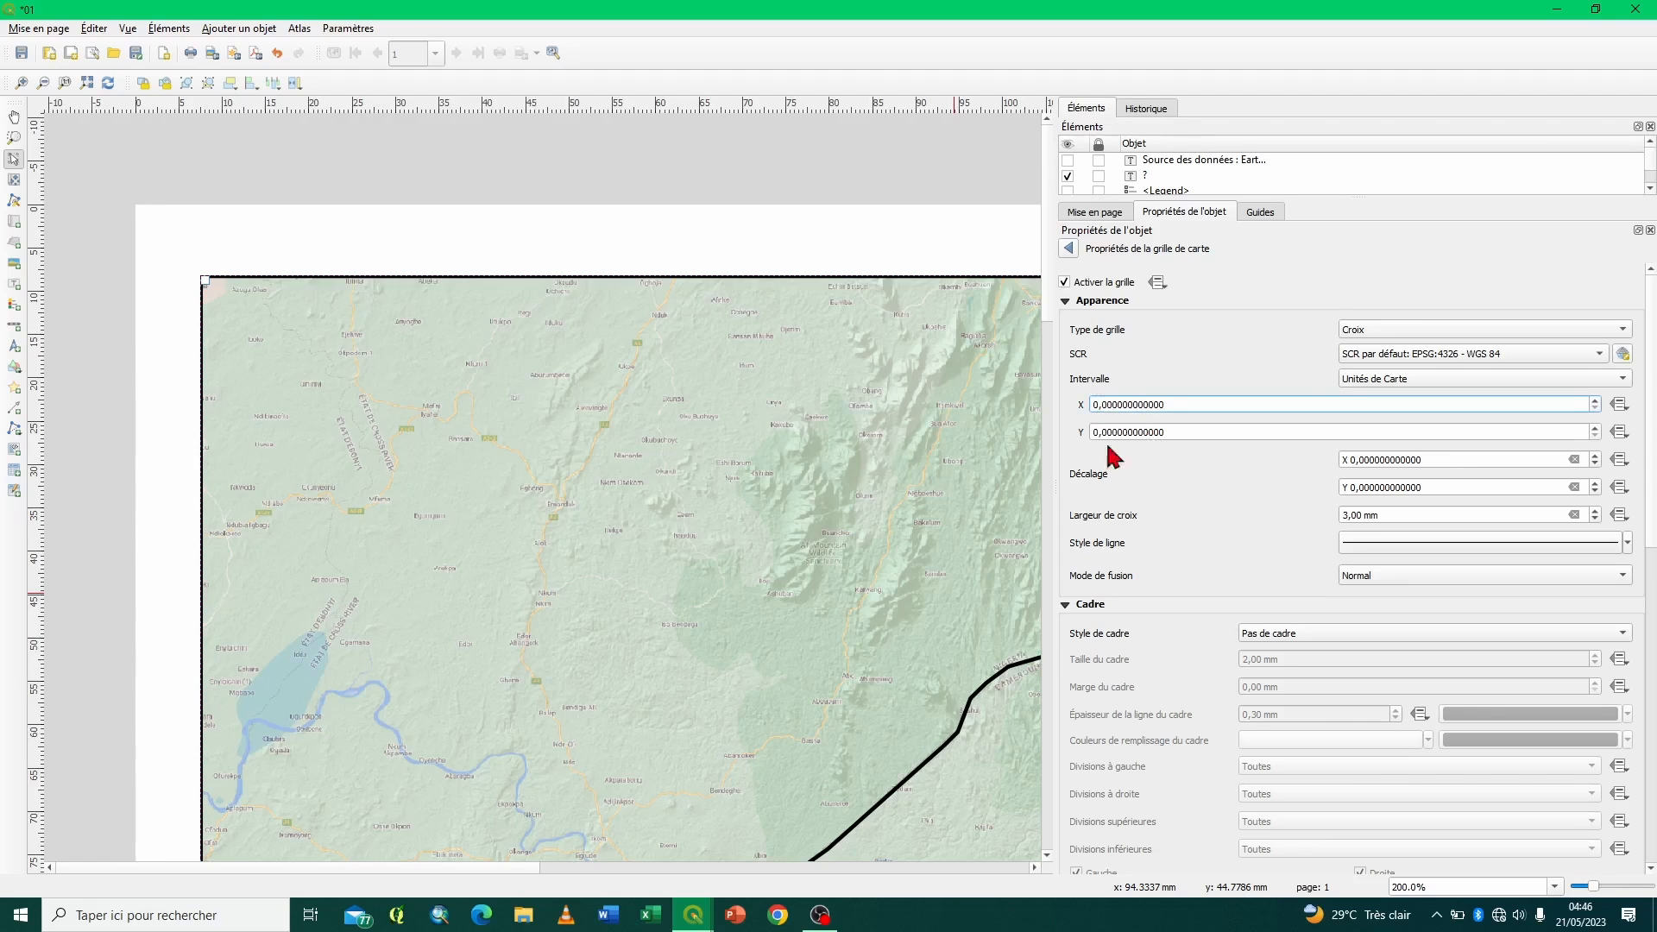
text(5)
click(1102, 432)
text(5)
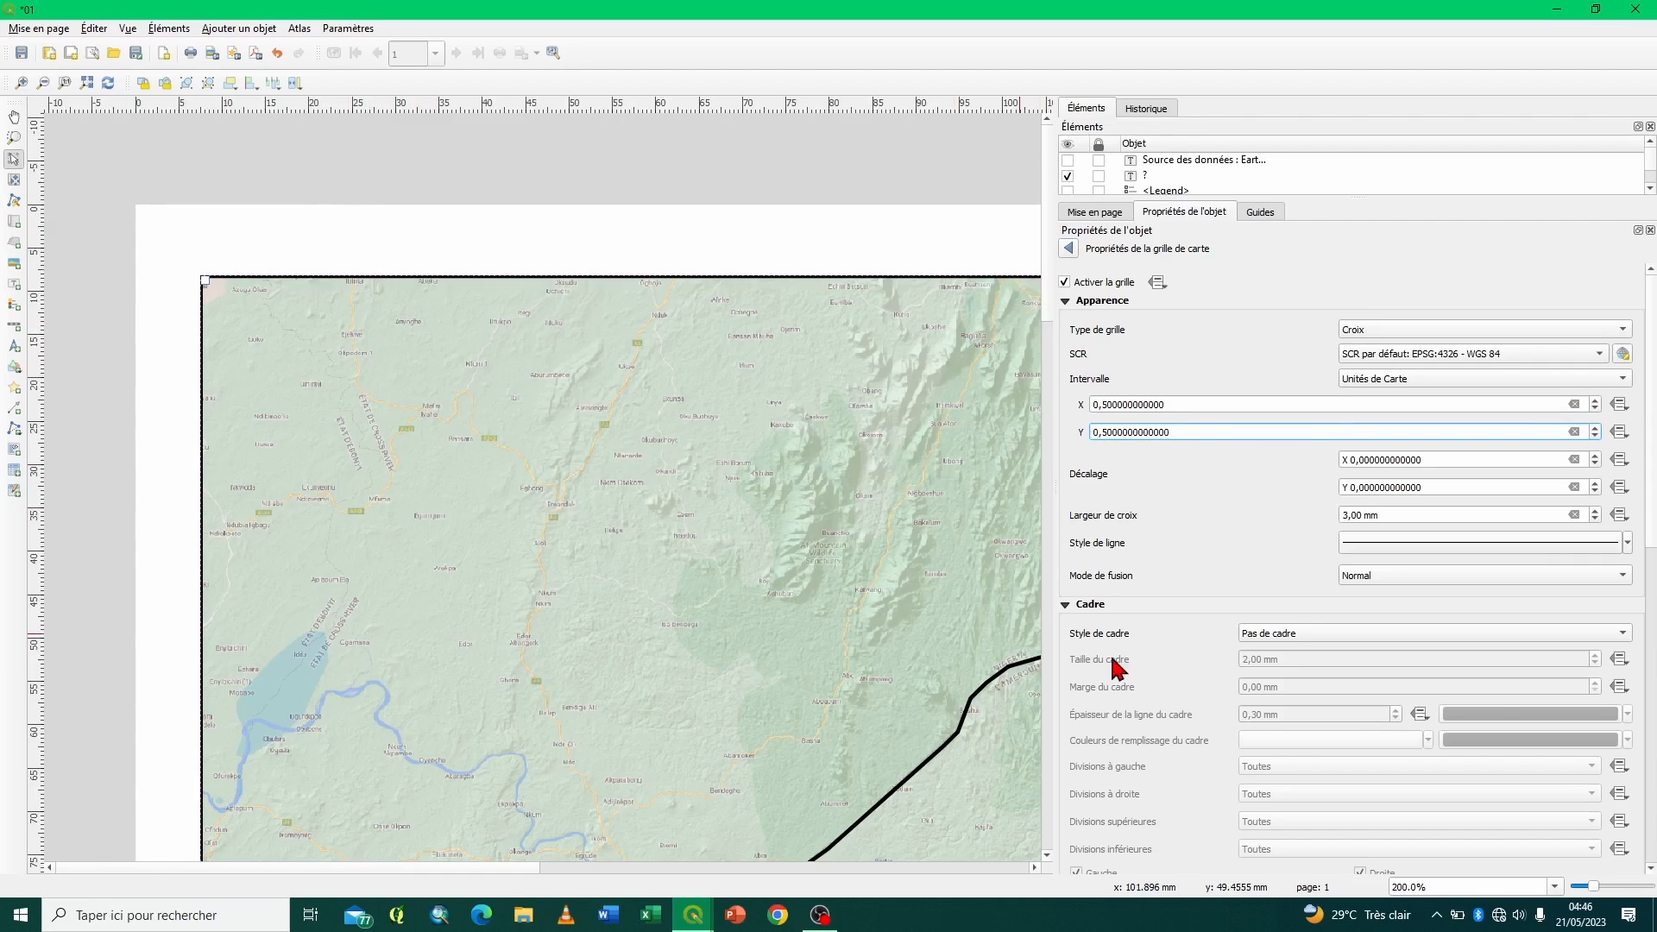
scroll(1174, 729, down, 10)
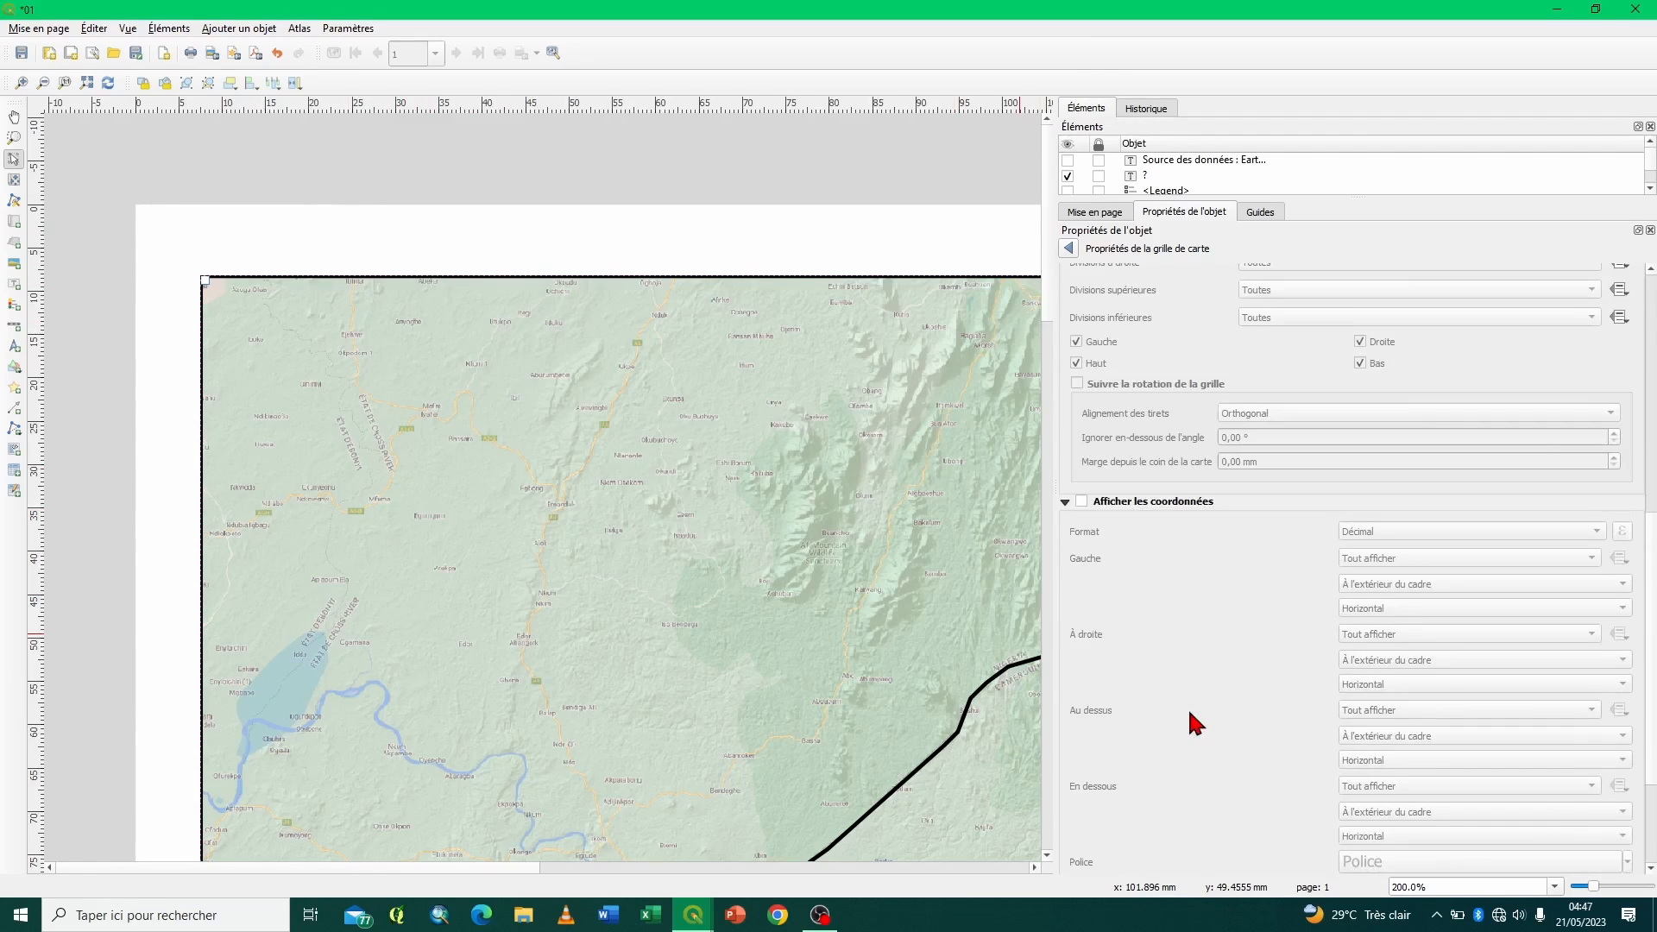
click(1082, 502)
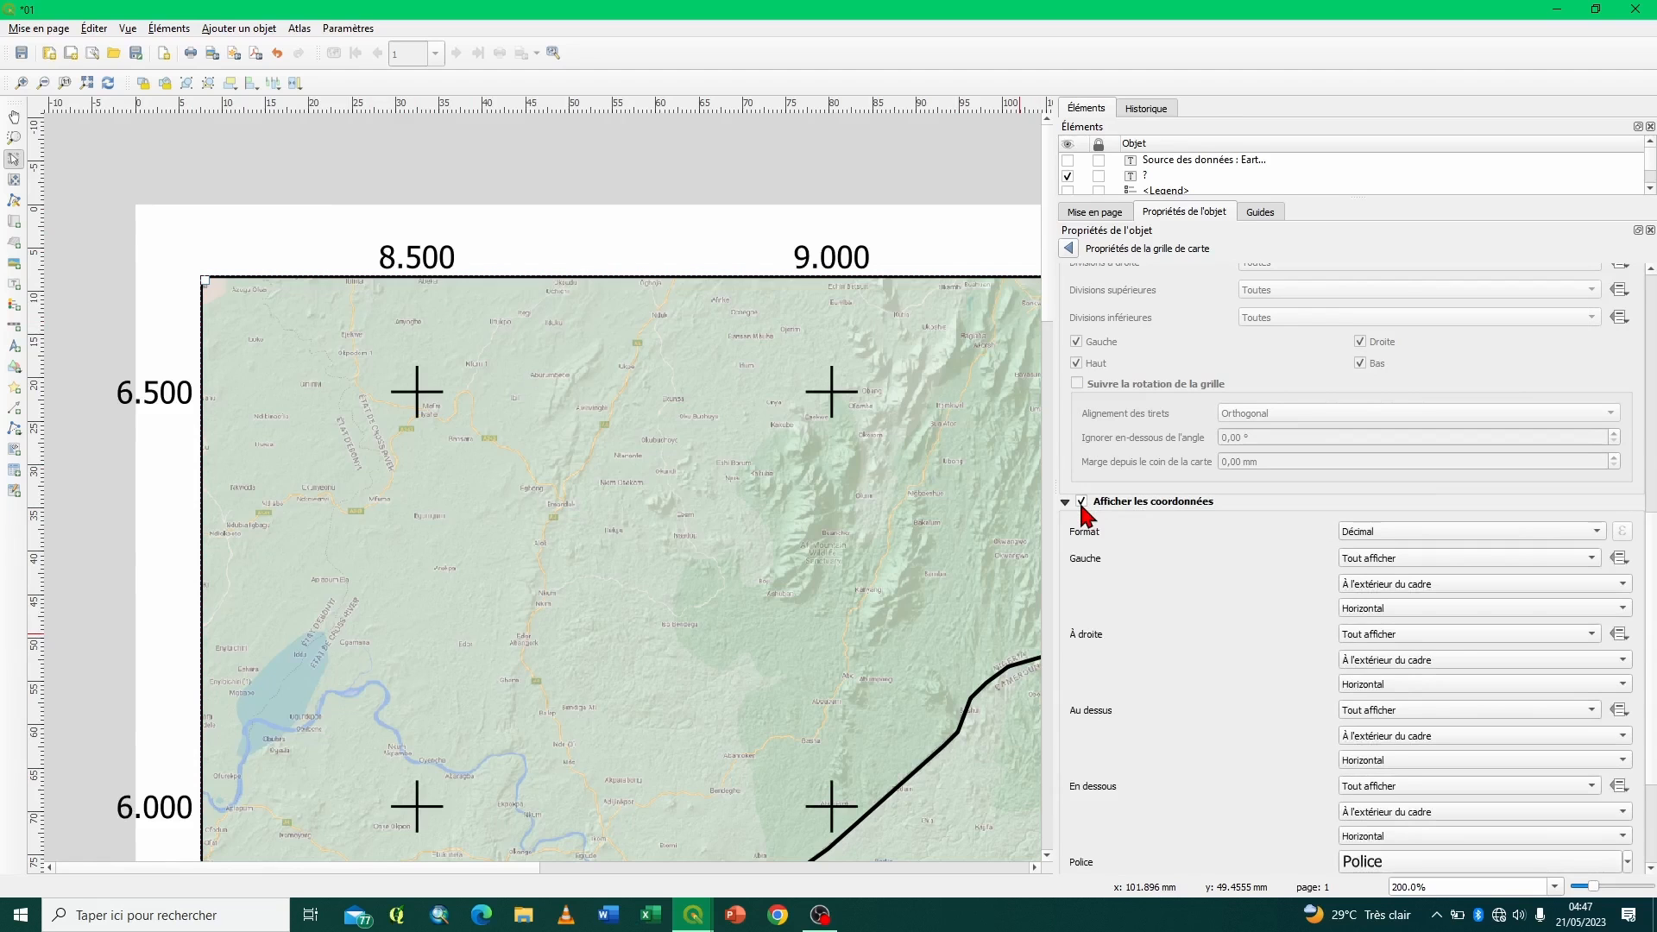
- Set the width of the grid crosses to 1,00 mm and open their line style settings
scroll(1084, 518, up, 6)
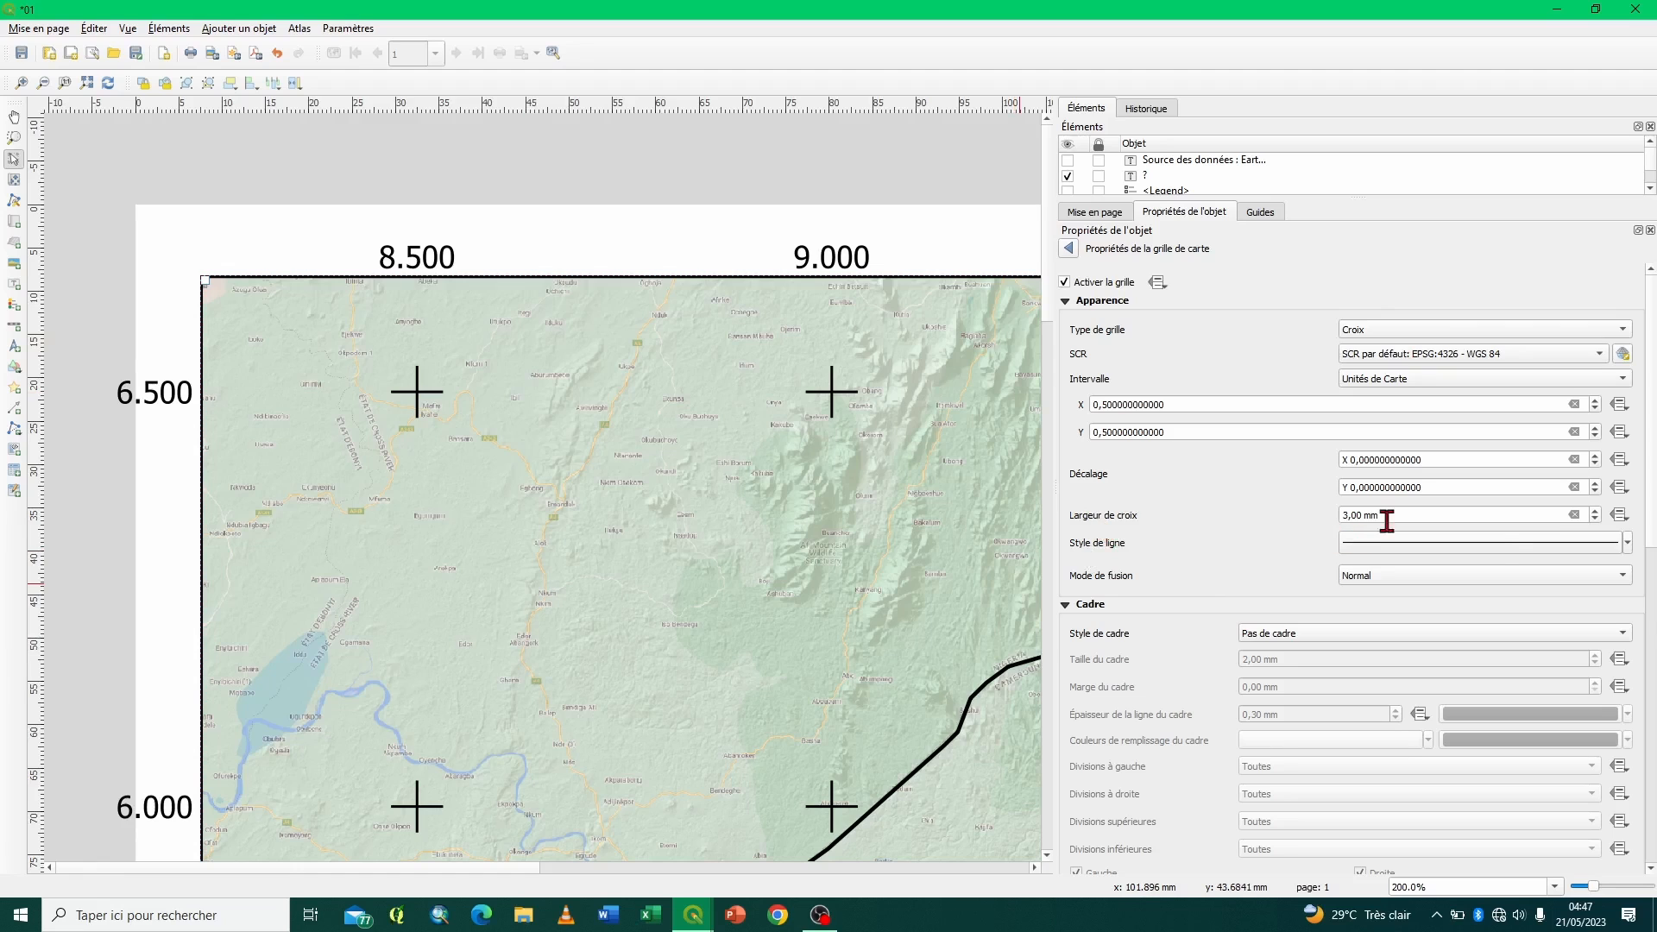
click(1595, 520)
click(1594, 519)
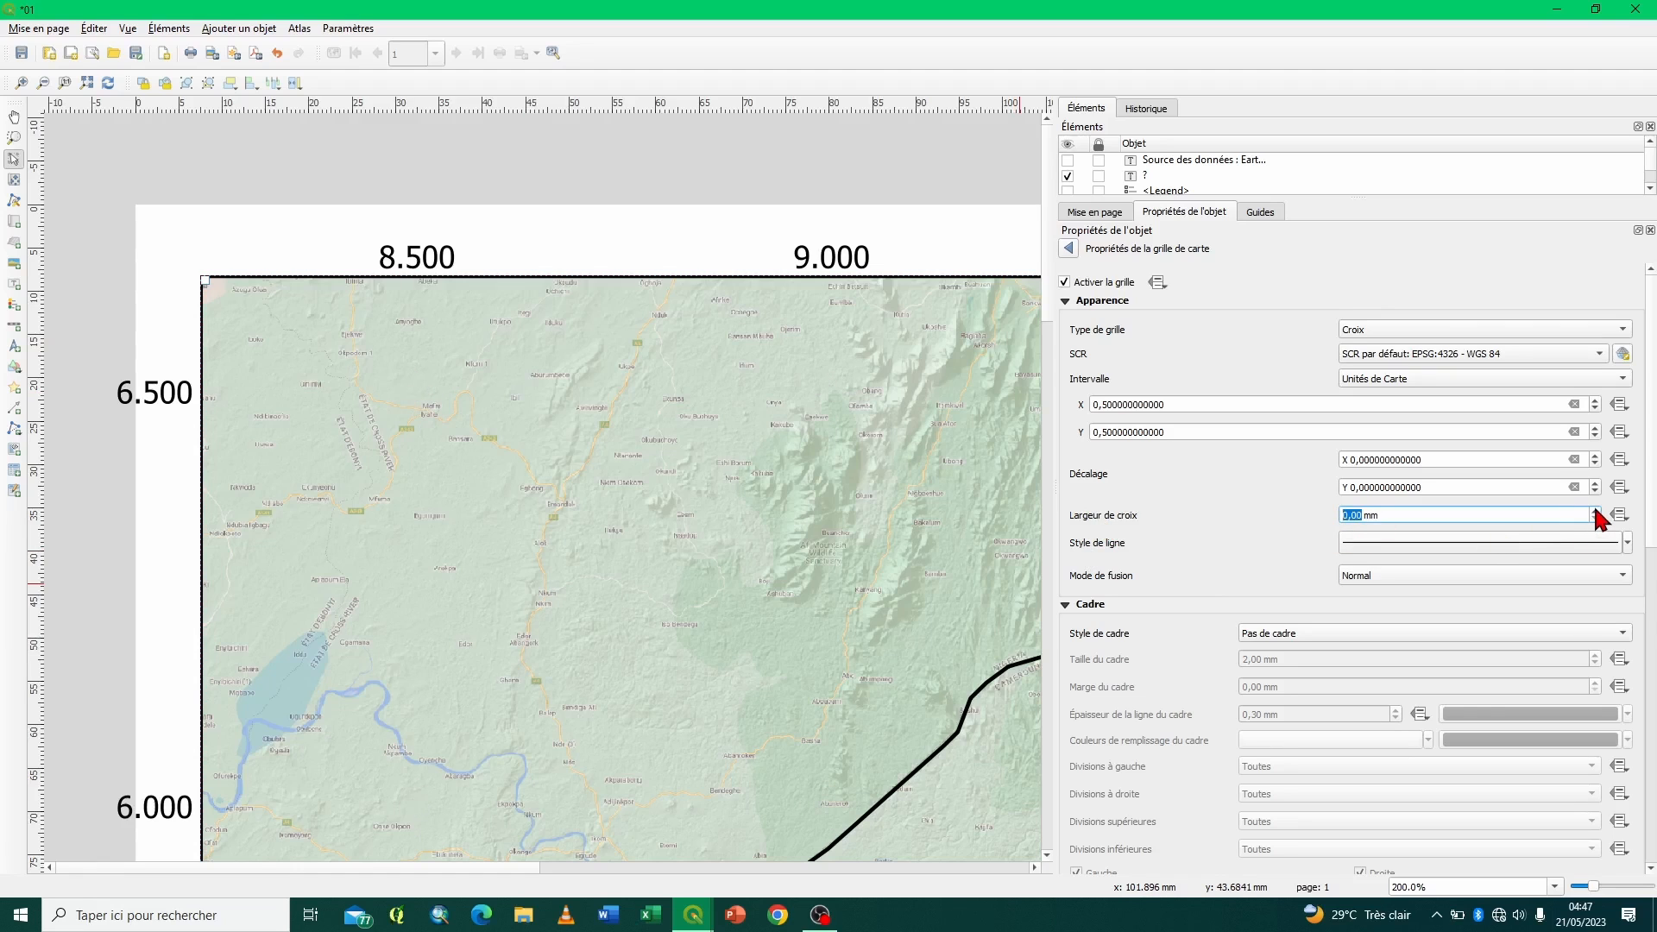
click(1595, 510)
click(1390, 543)
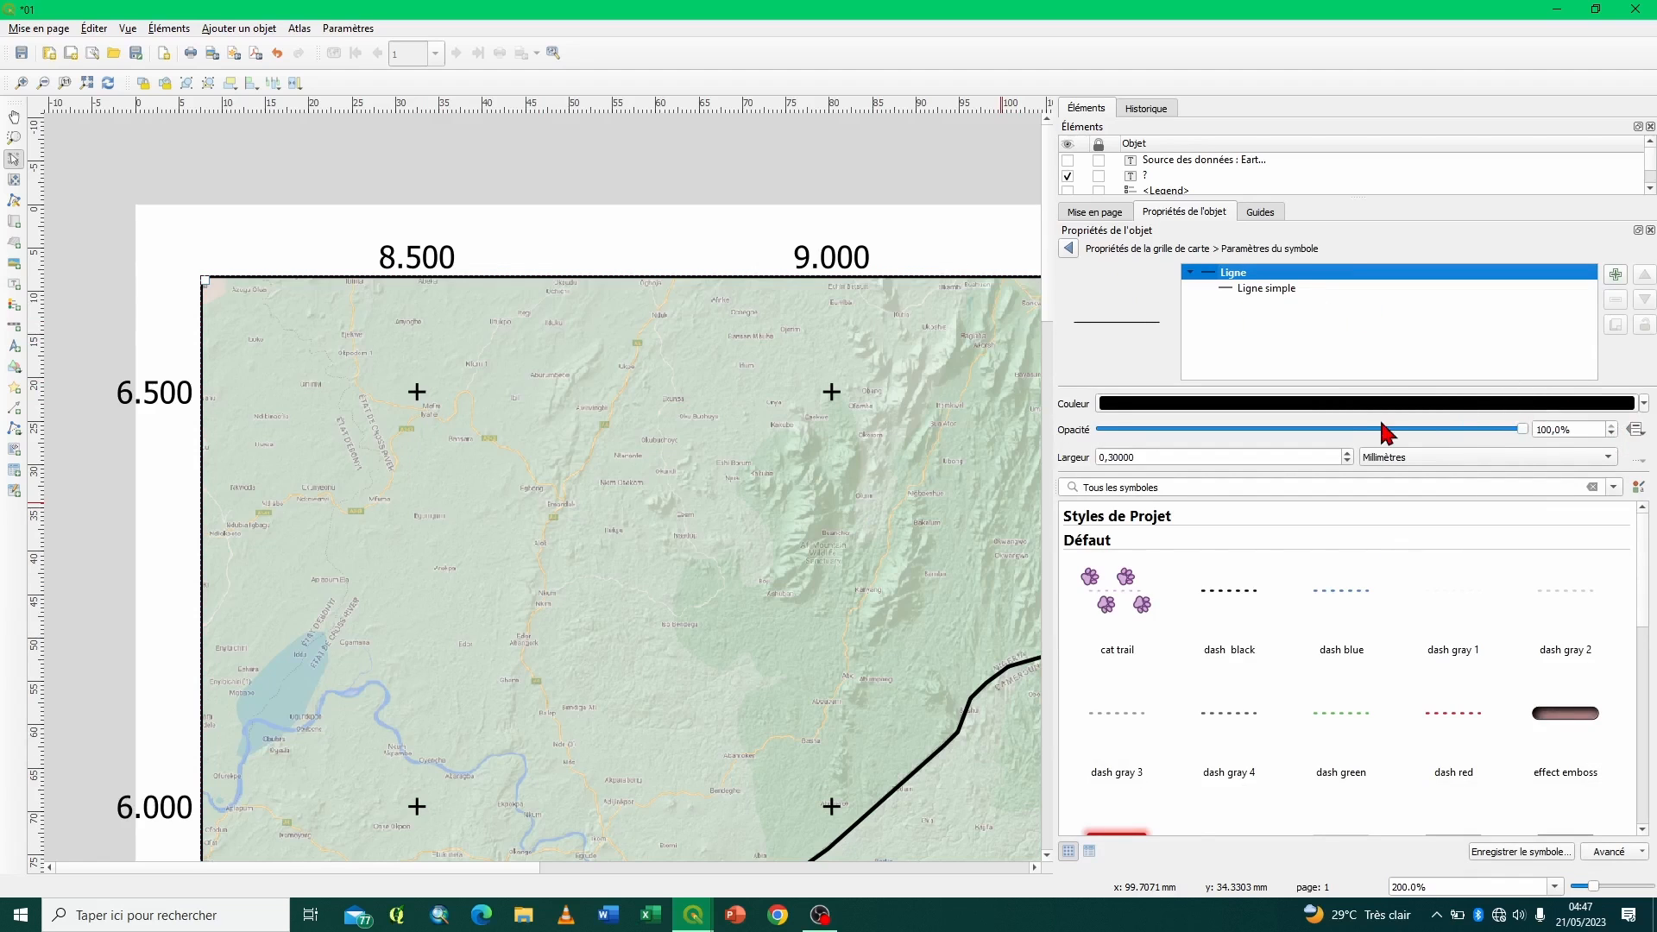
- Try a line width of 0,9 mm for the grid crosses and return it to 0,3 mm
triple_click(1348, 455)
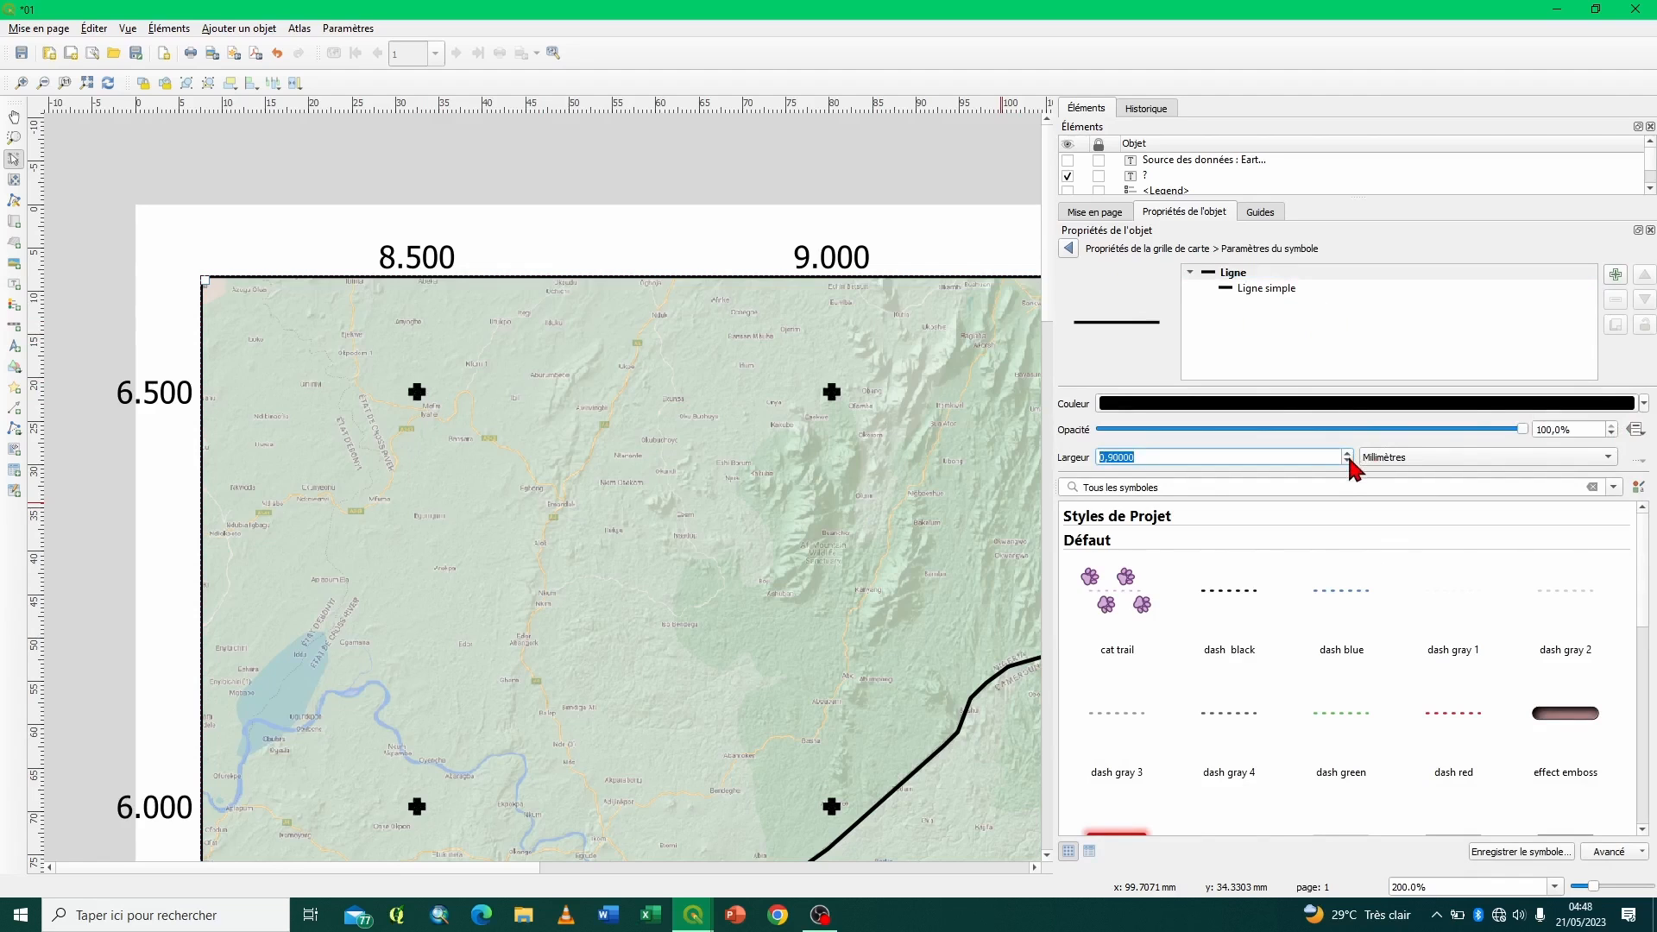
click(1347, 461)
click(1347, 460)
click(1347, 461)
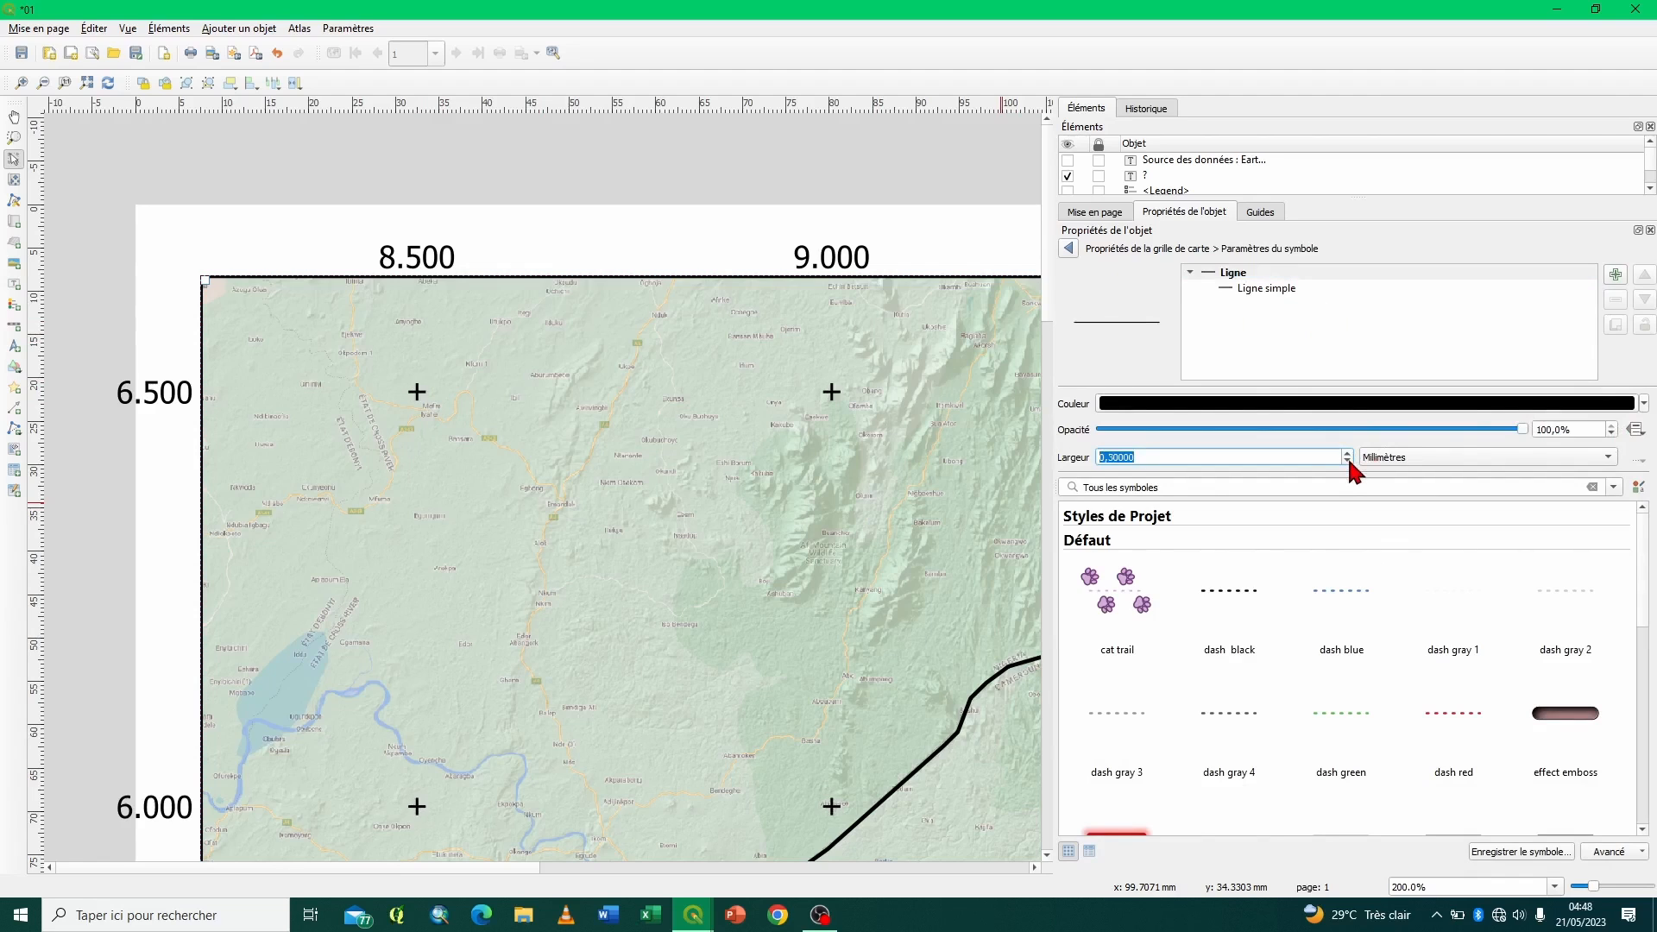
- Colour the grid crosses' line with the recent grey and return to the grid properties
click(1643, 404)
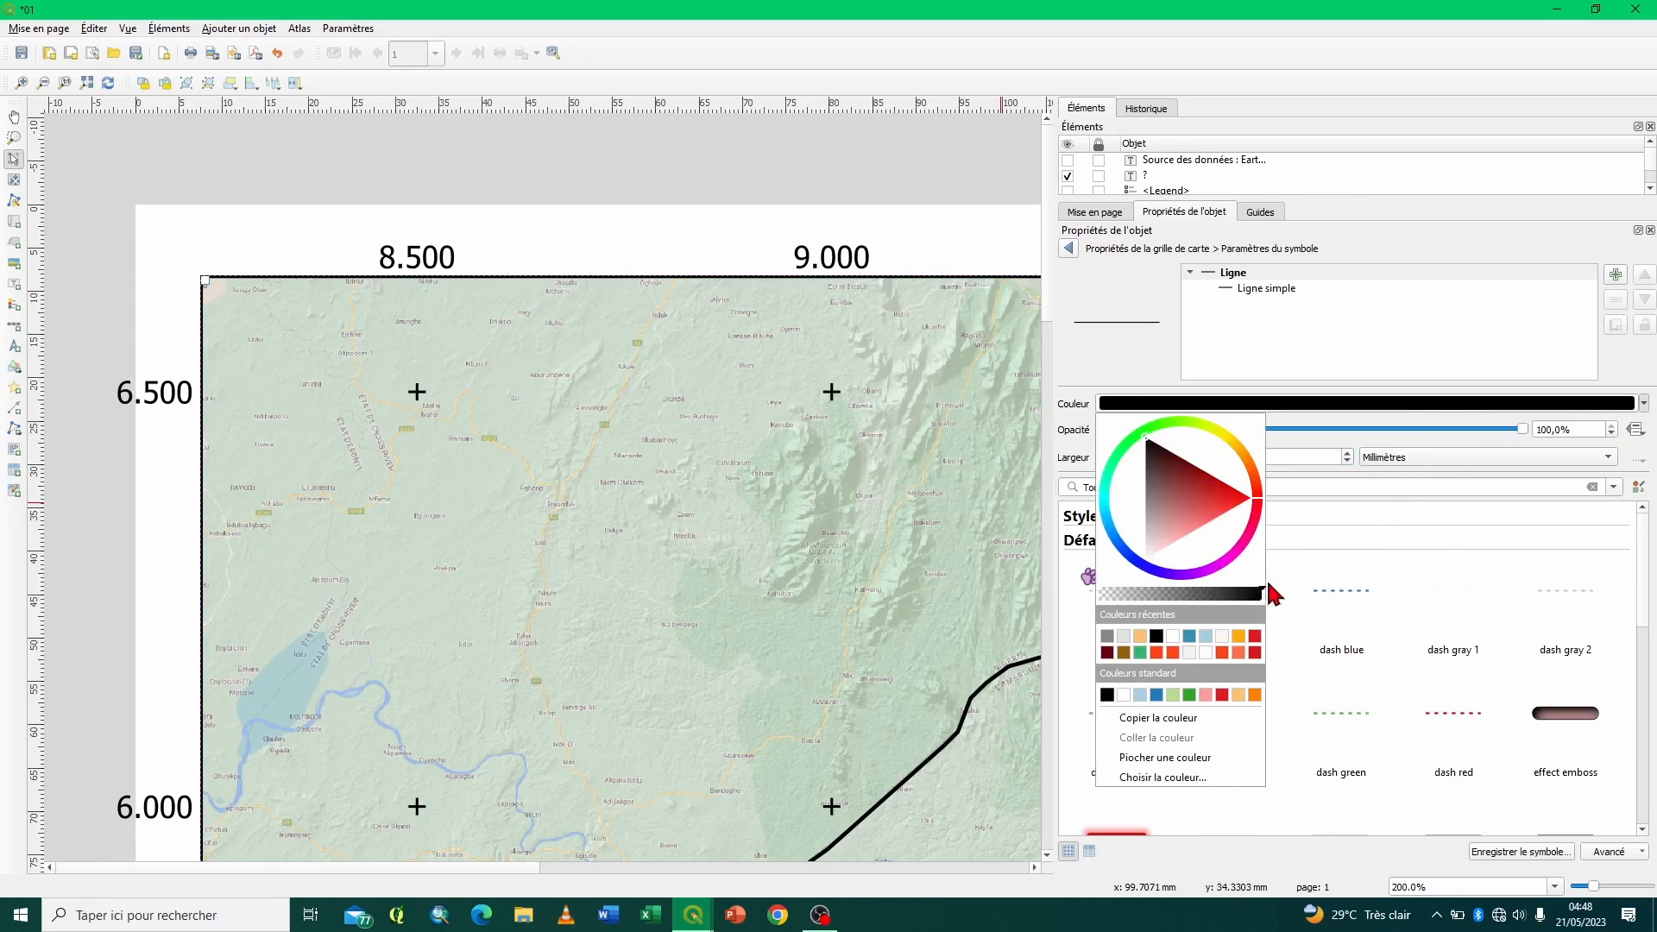
click(1109, 637)
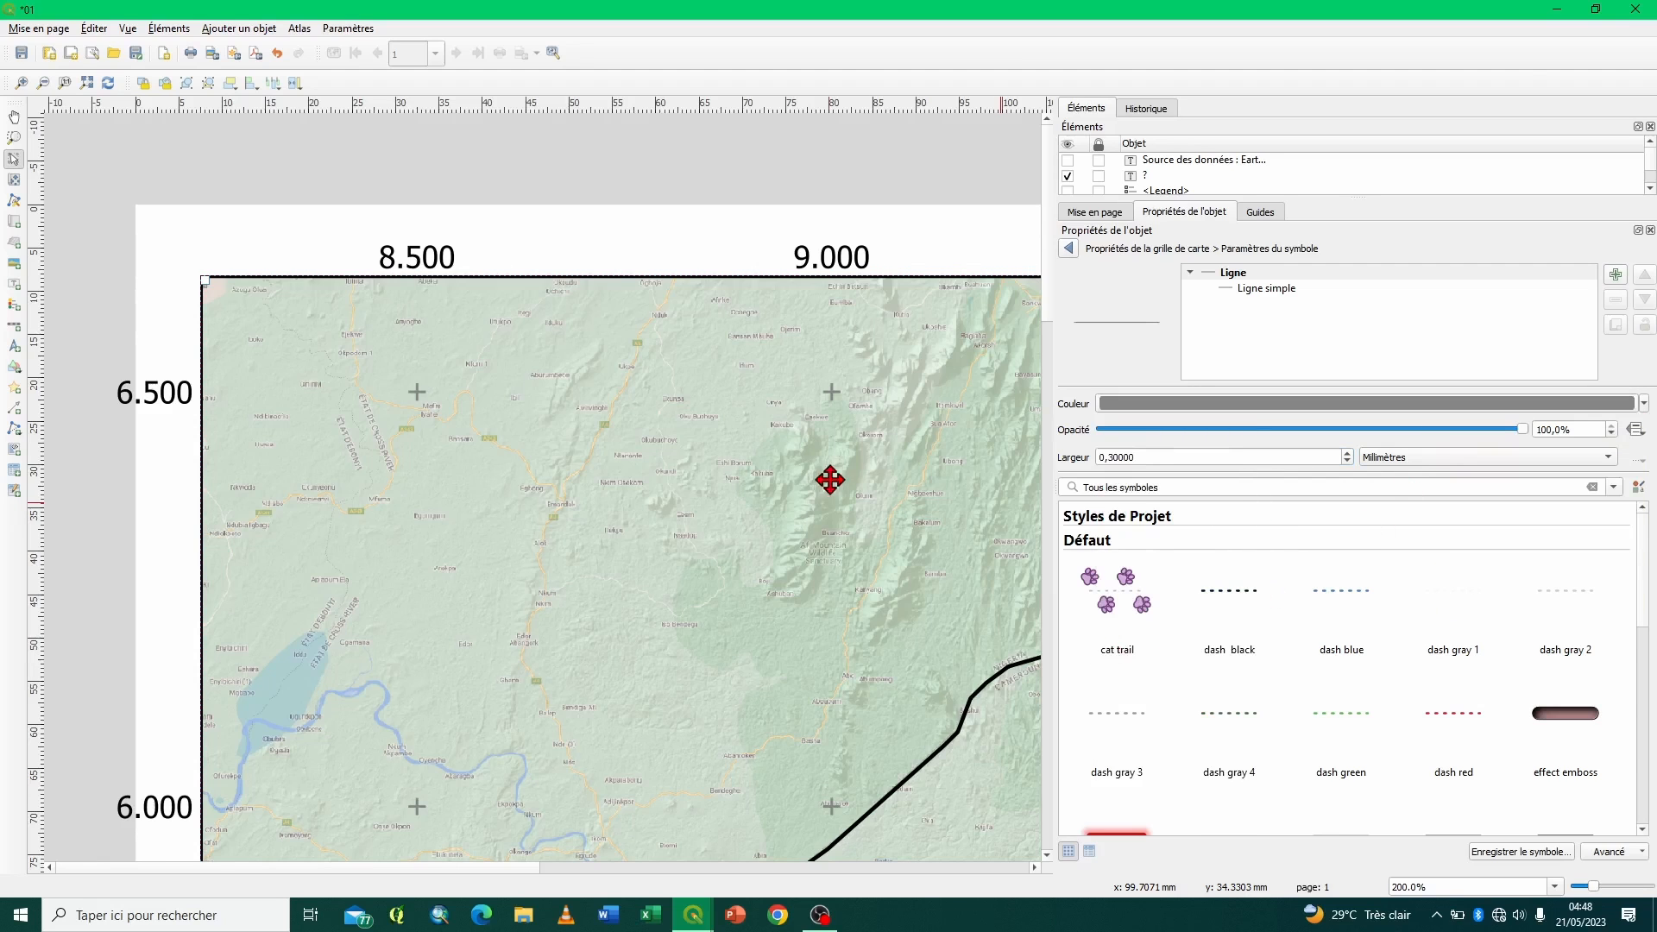
click(1068, 249)
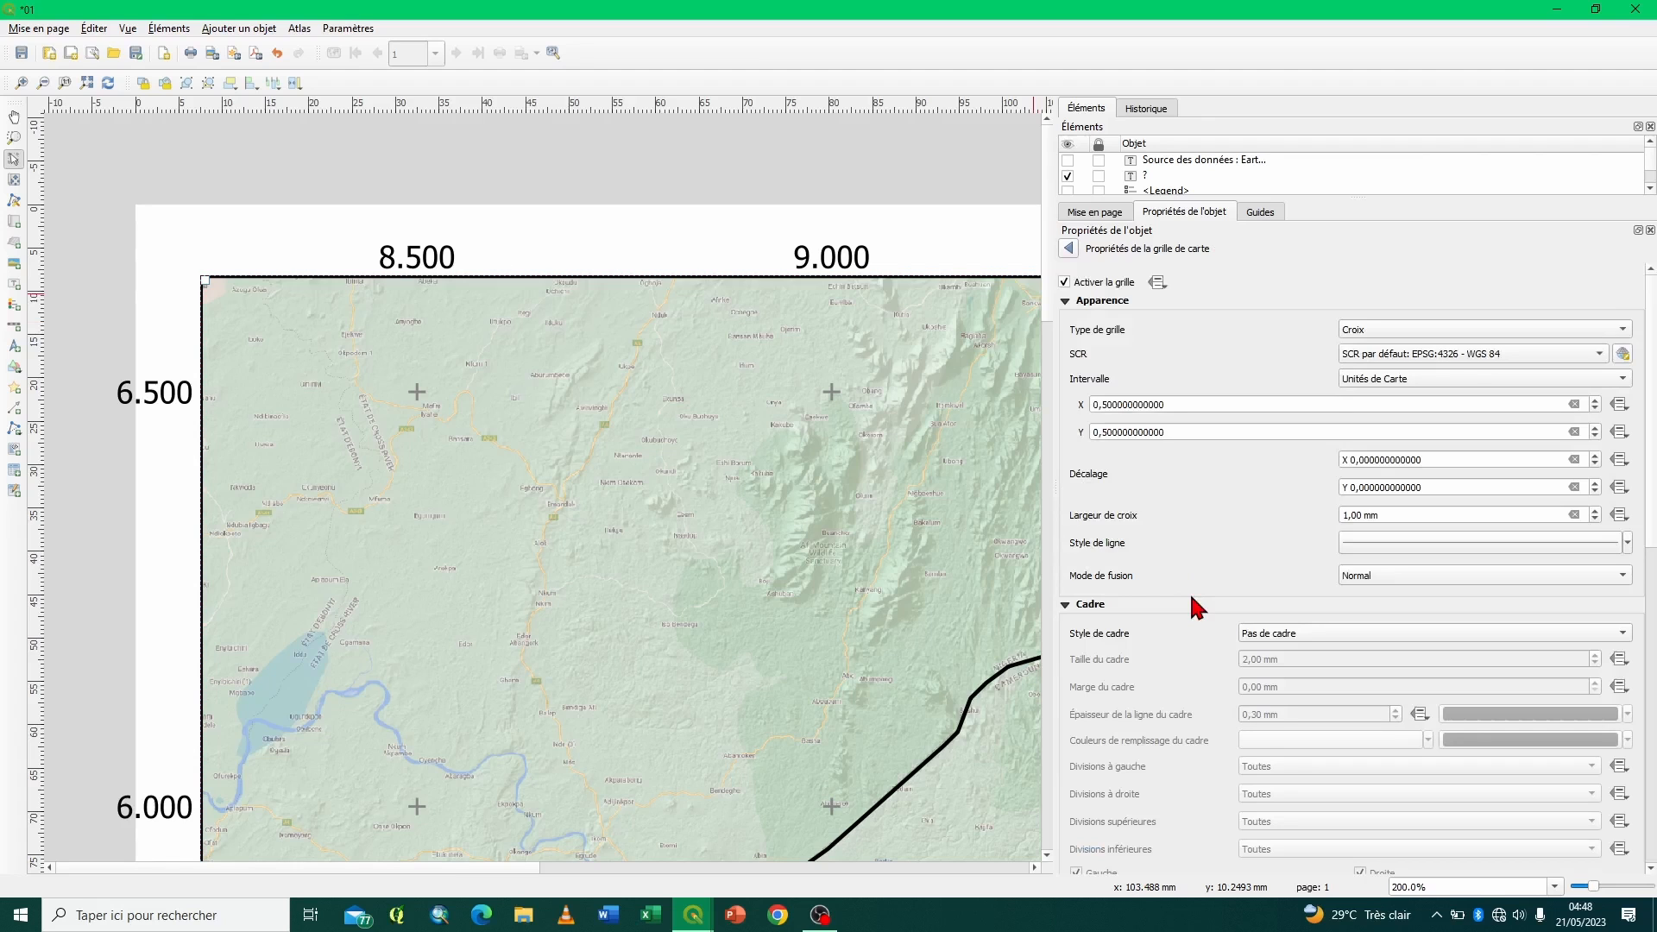
- Set the grid's frame style to Marques à l'intérieur et à l'extérieur
scroll(1191, 595, down, 2)
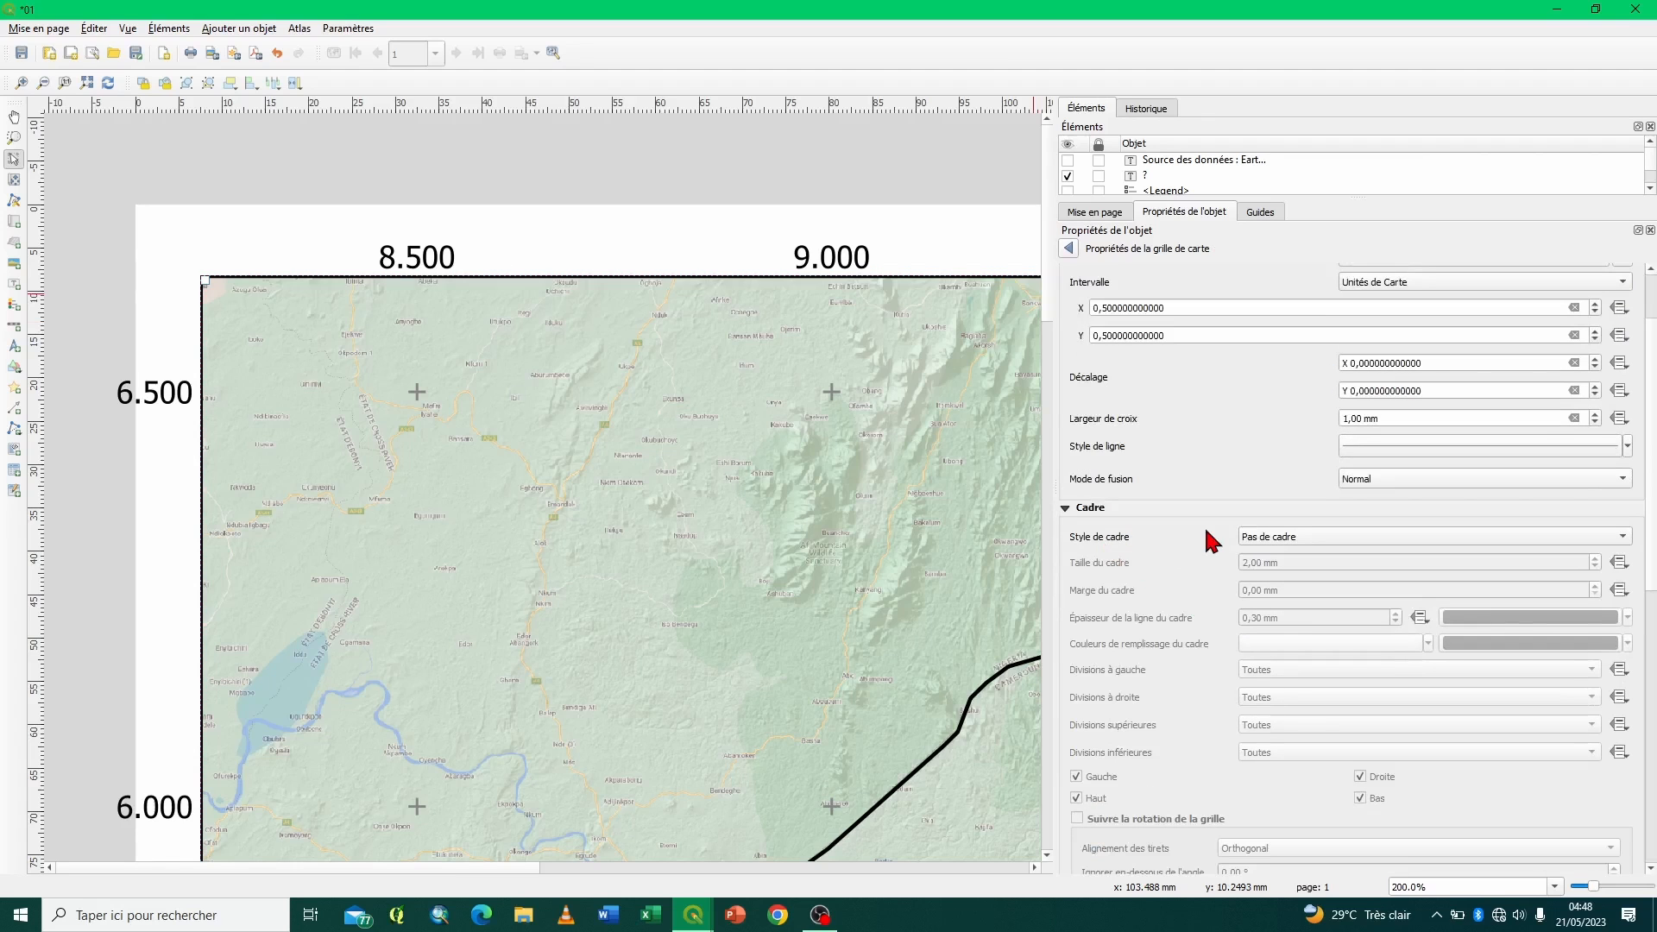
click(1254, 541)
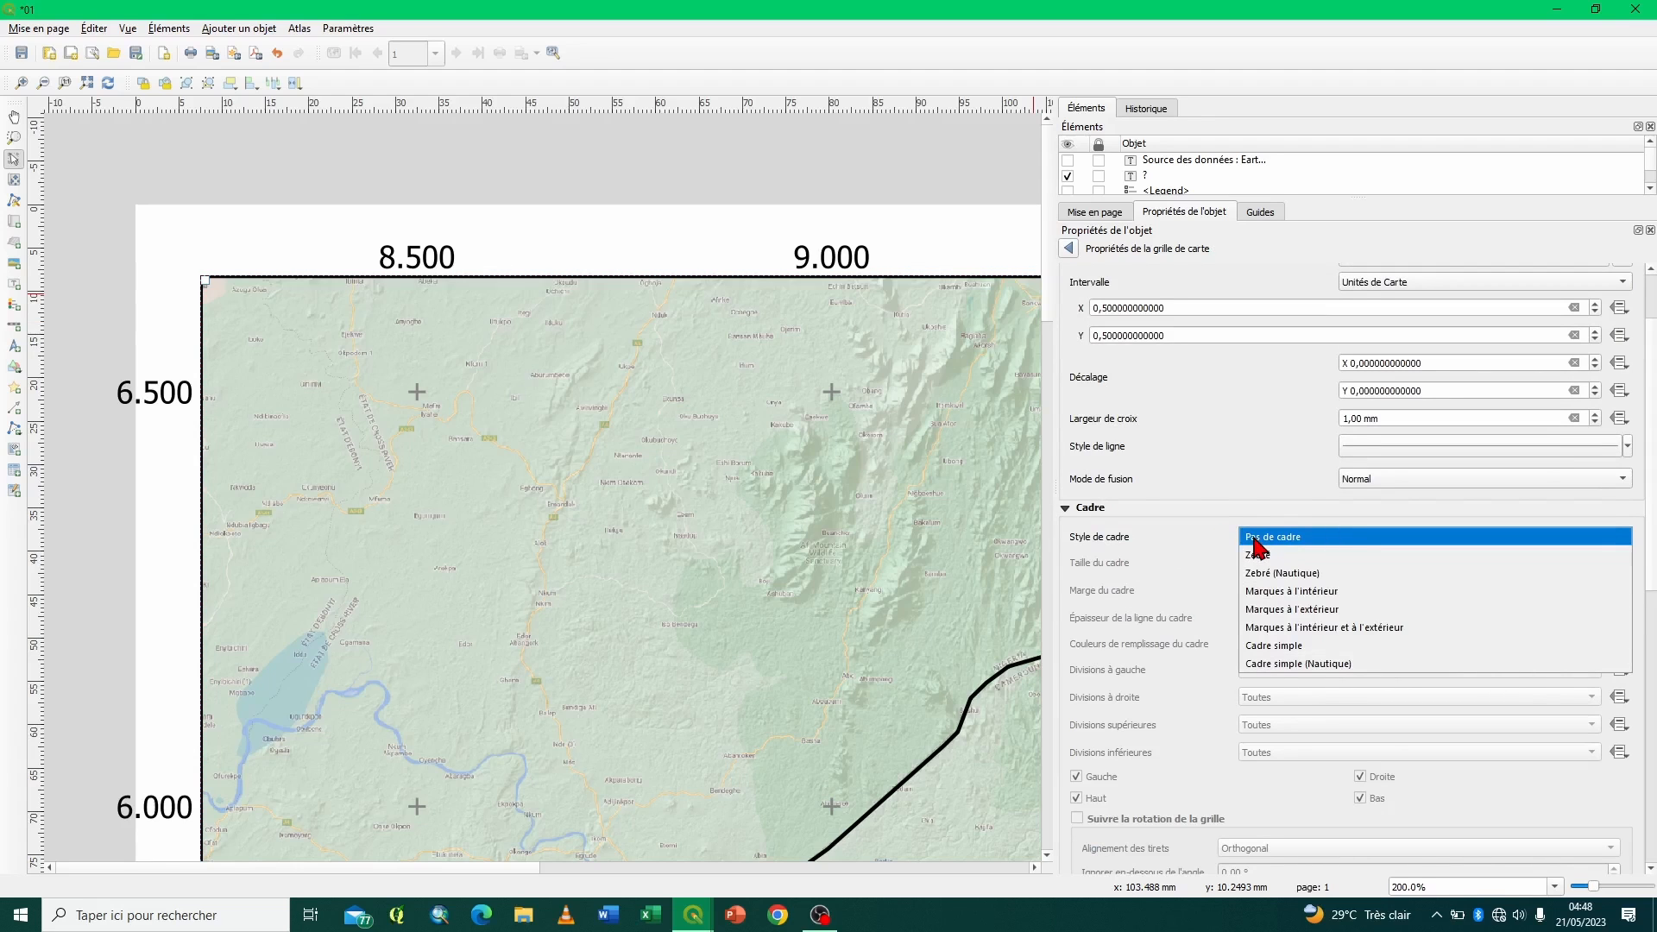
click(1297, 628)
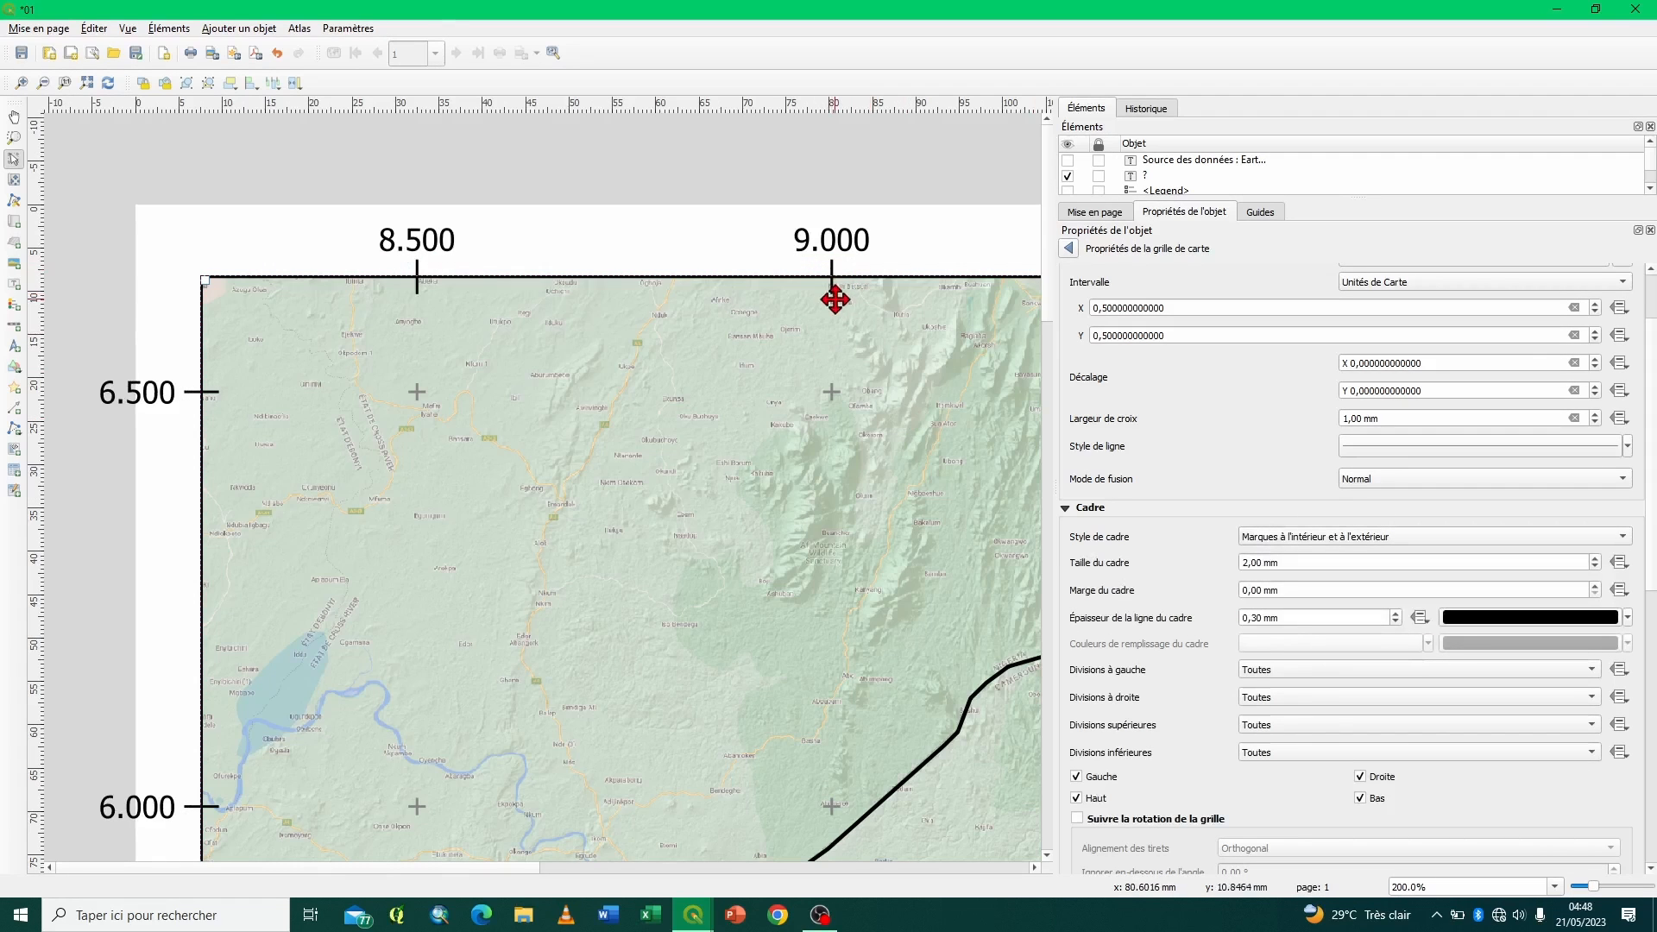
- Set the grid frame's size to 1,00 mm and its line thickness to 1,00 mm
click(1594, 567)
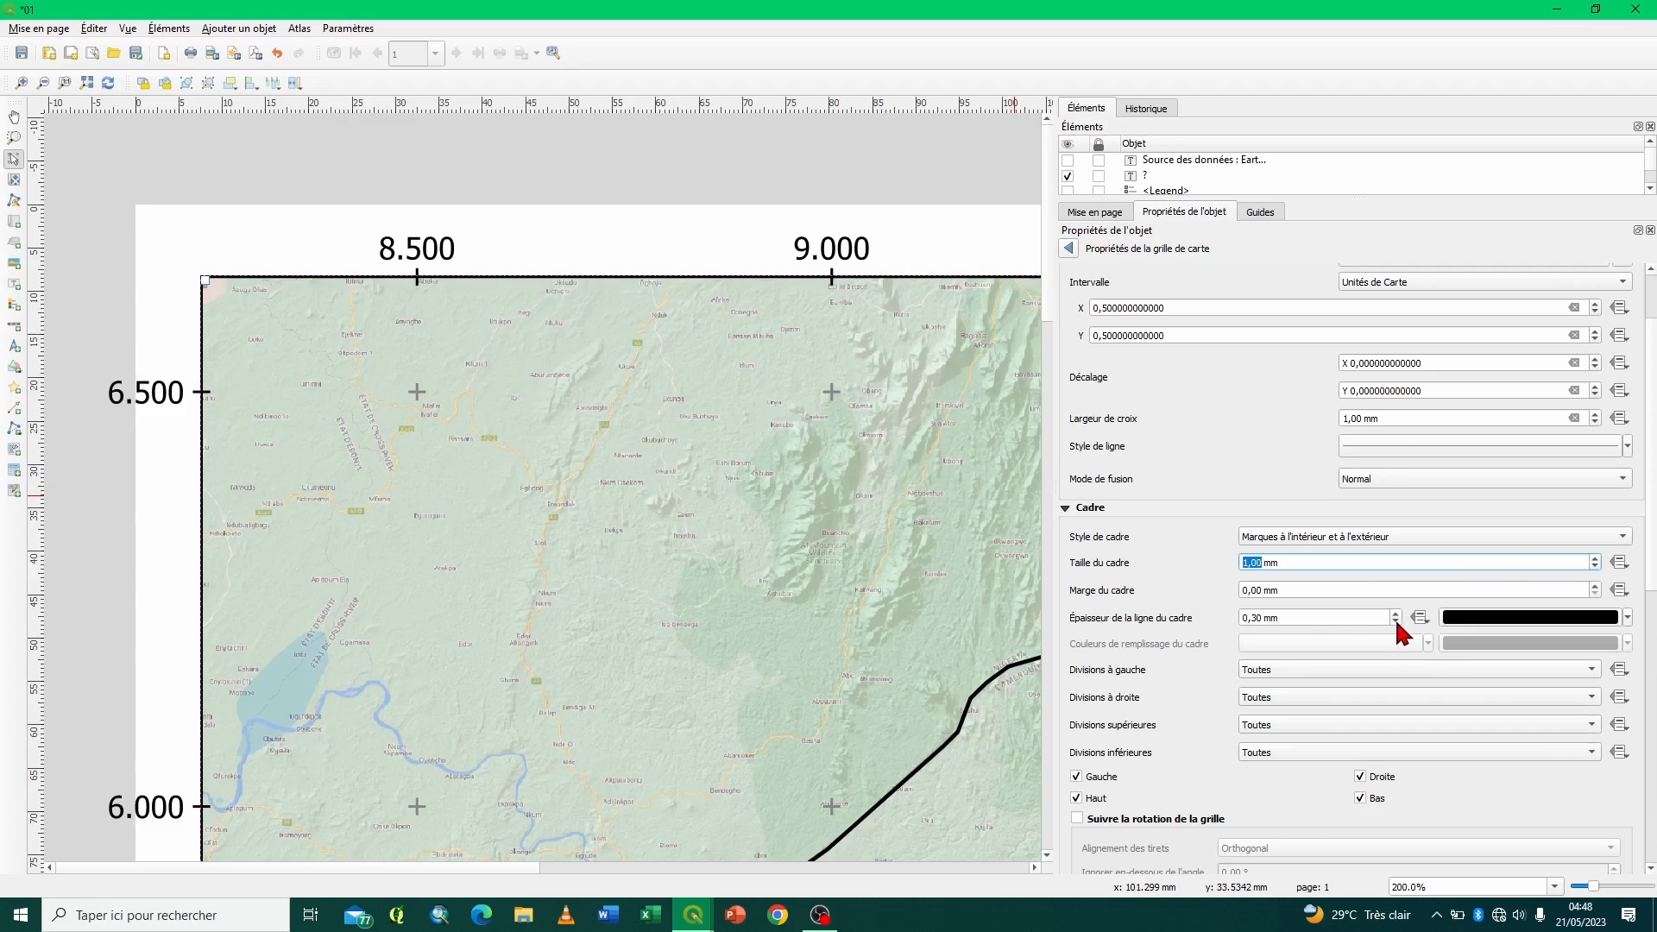
click(1396, 621)
click(1396, 613)
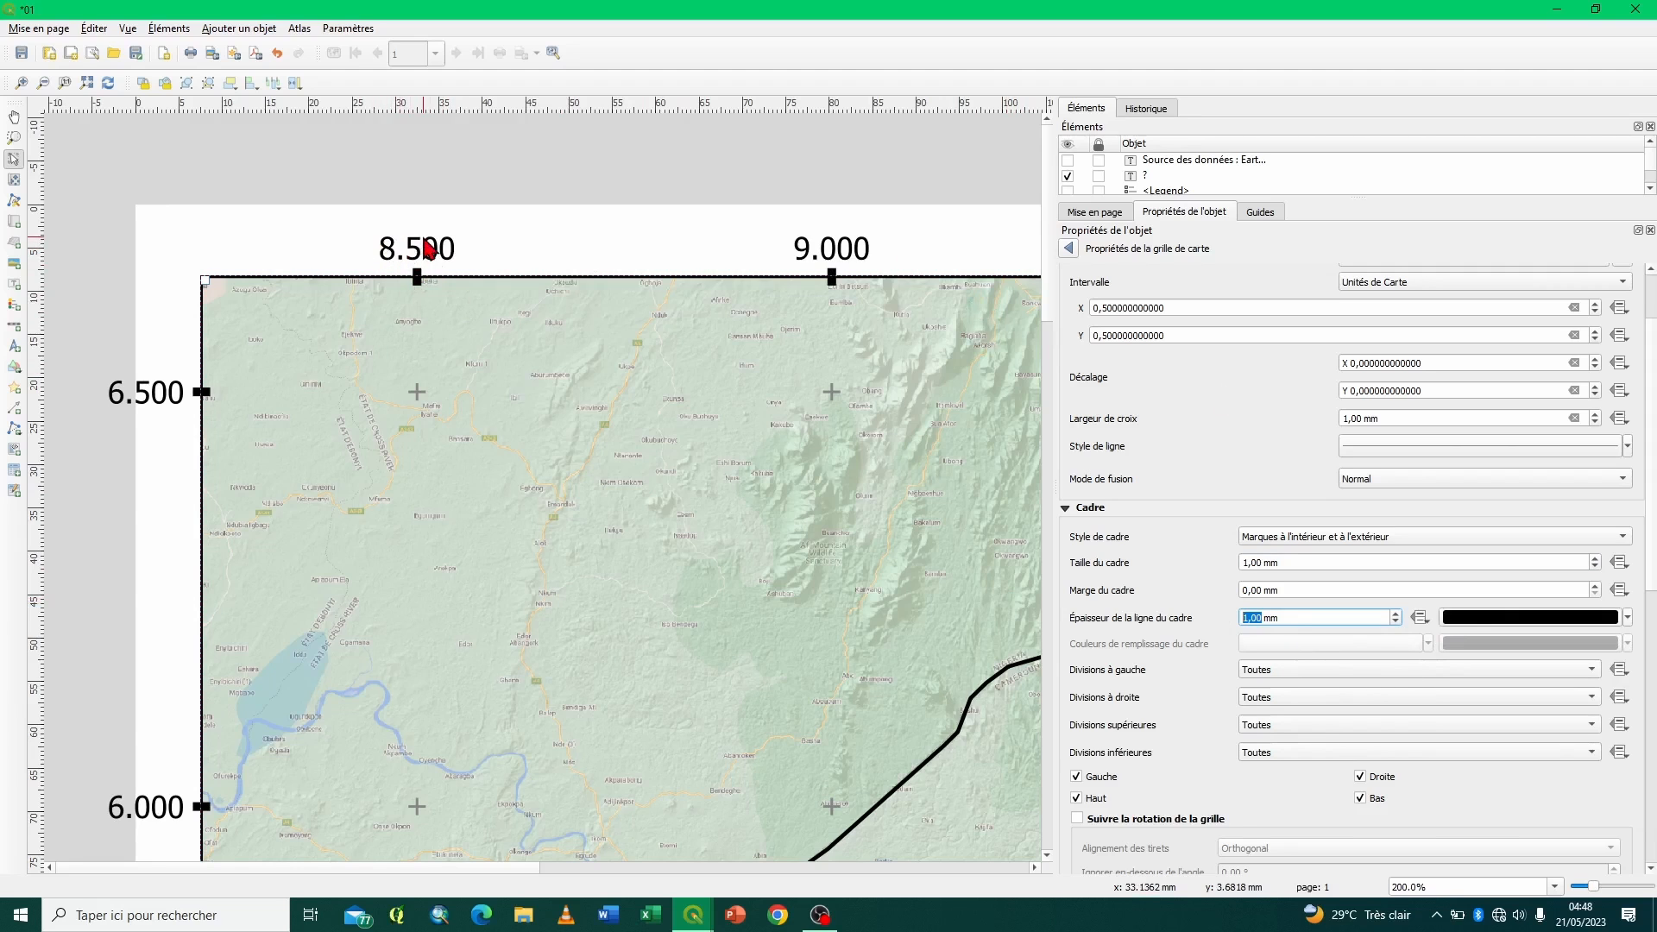
- Set the format of the grid's displayed coordinates to Degrés, minutes avec suffixe
scroll(1094, 725, down, 3)
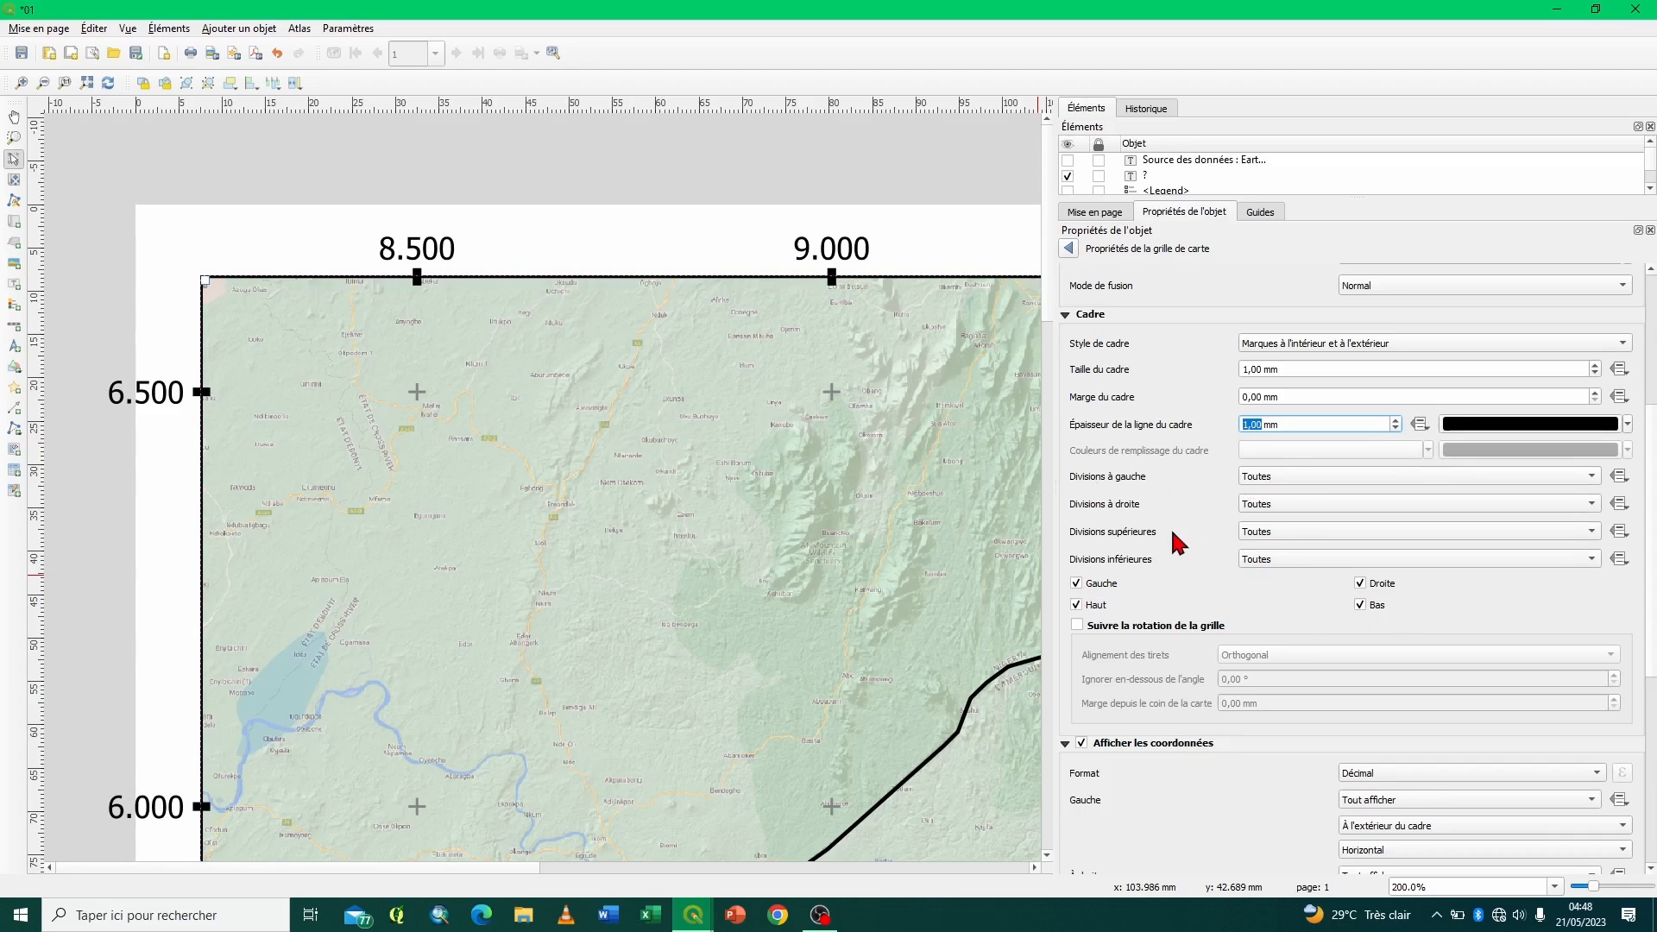
scroll(1179, 542, down, 5)
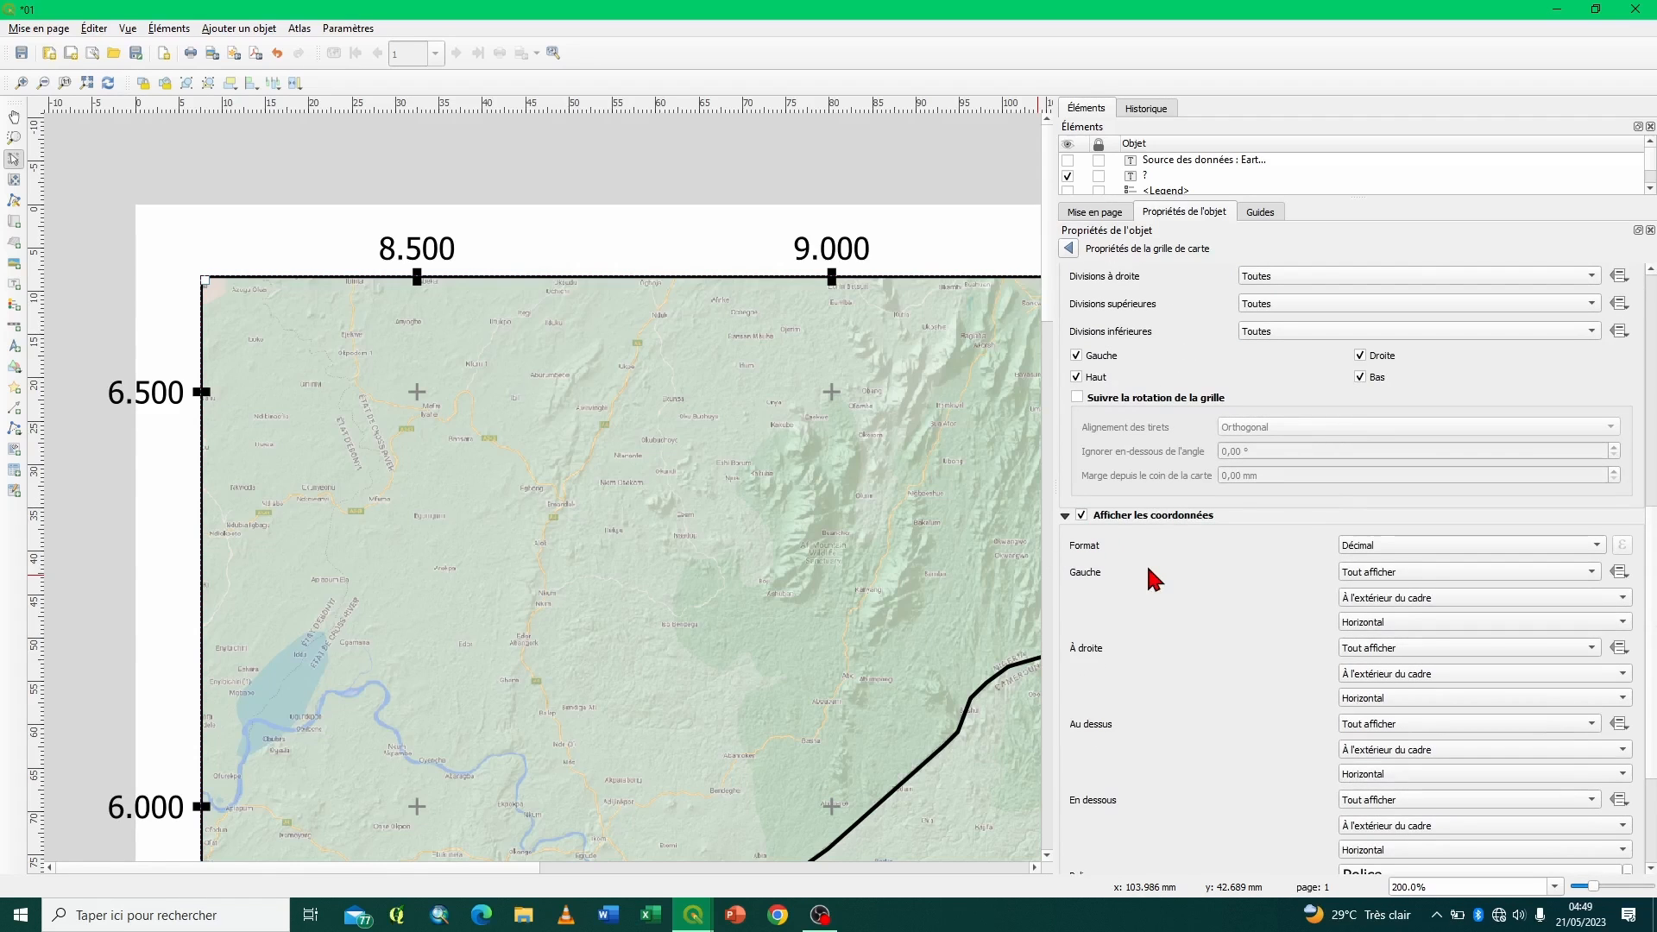
click(1449, 546)
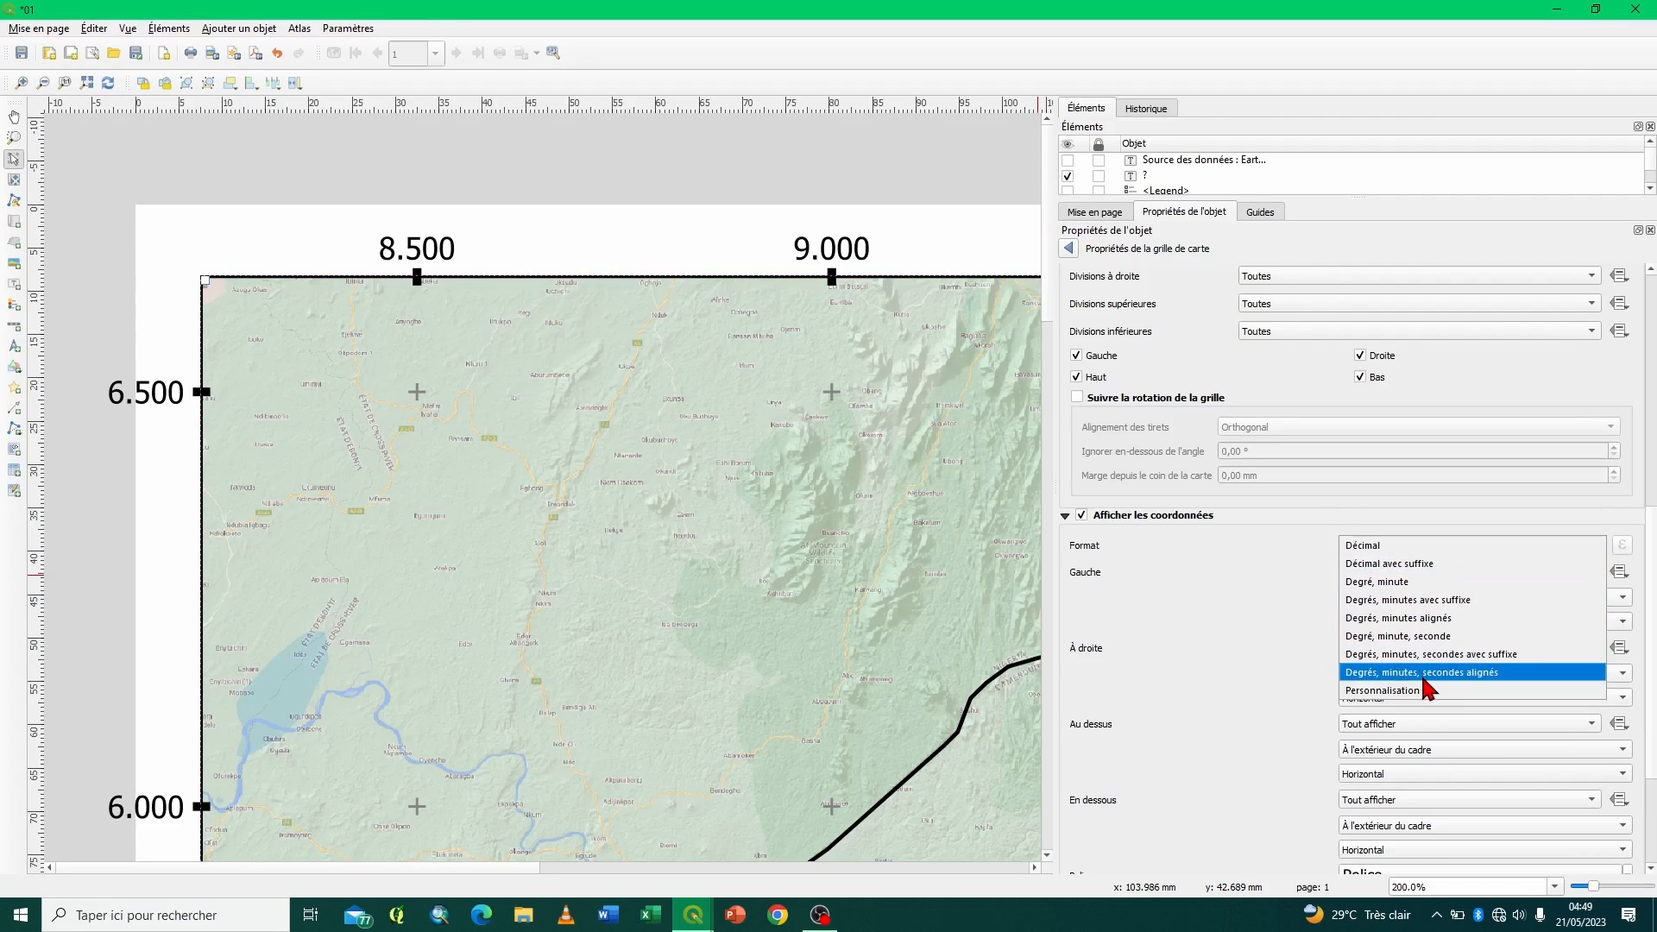
click(1248, 590)
scroll(1234, 596, up, 10)
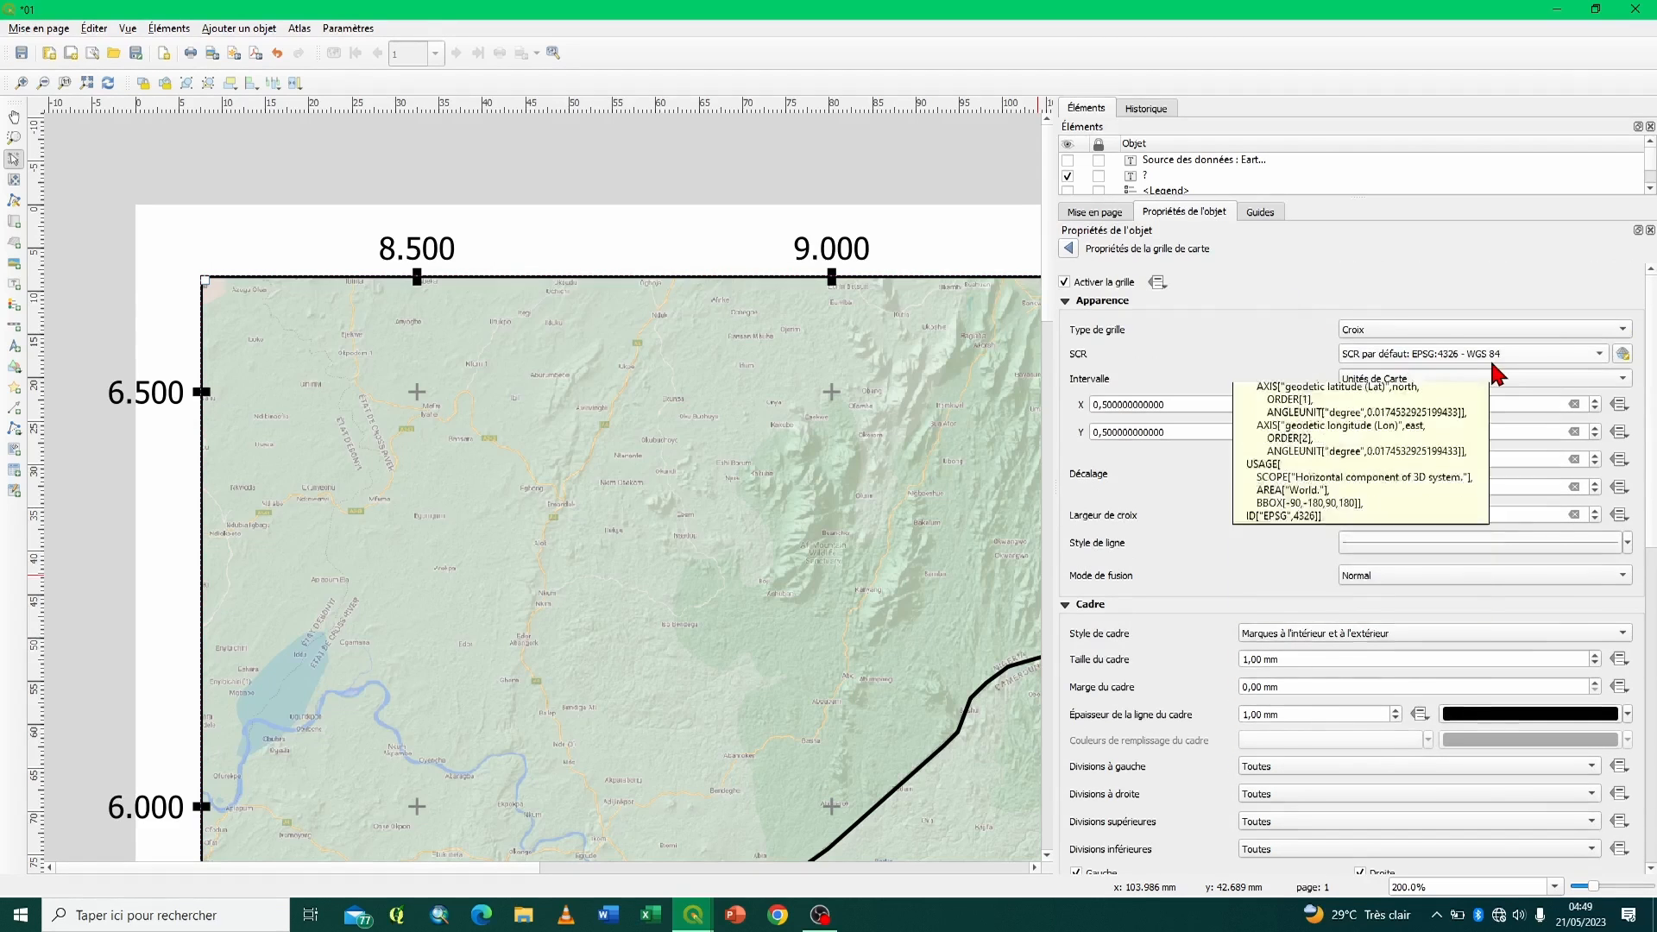
scroll(1182, 721, down, 5)
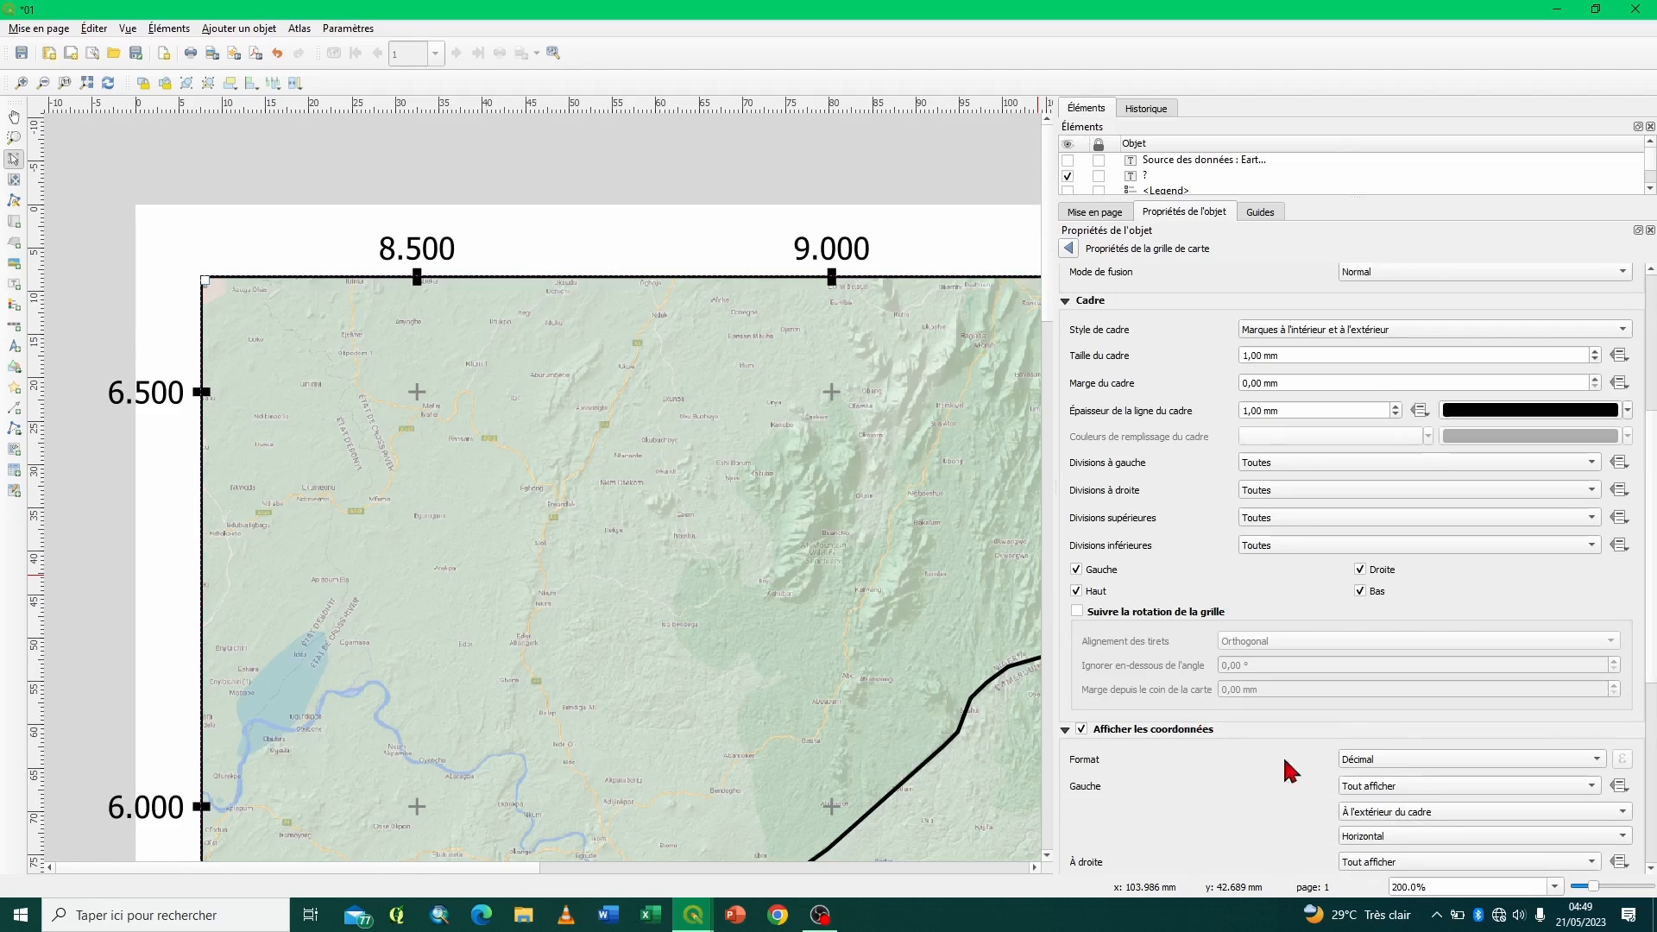
click(1365, 771)
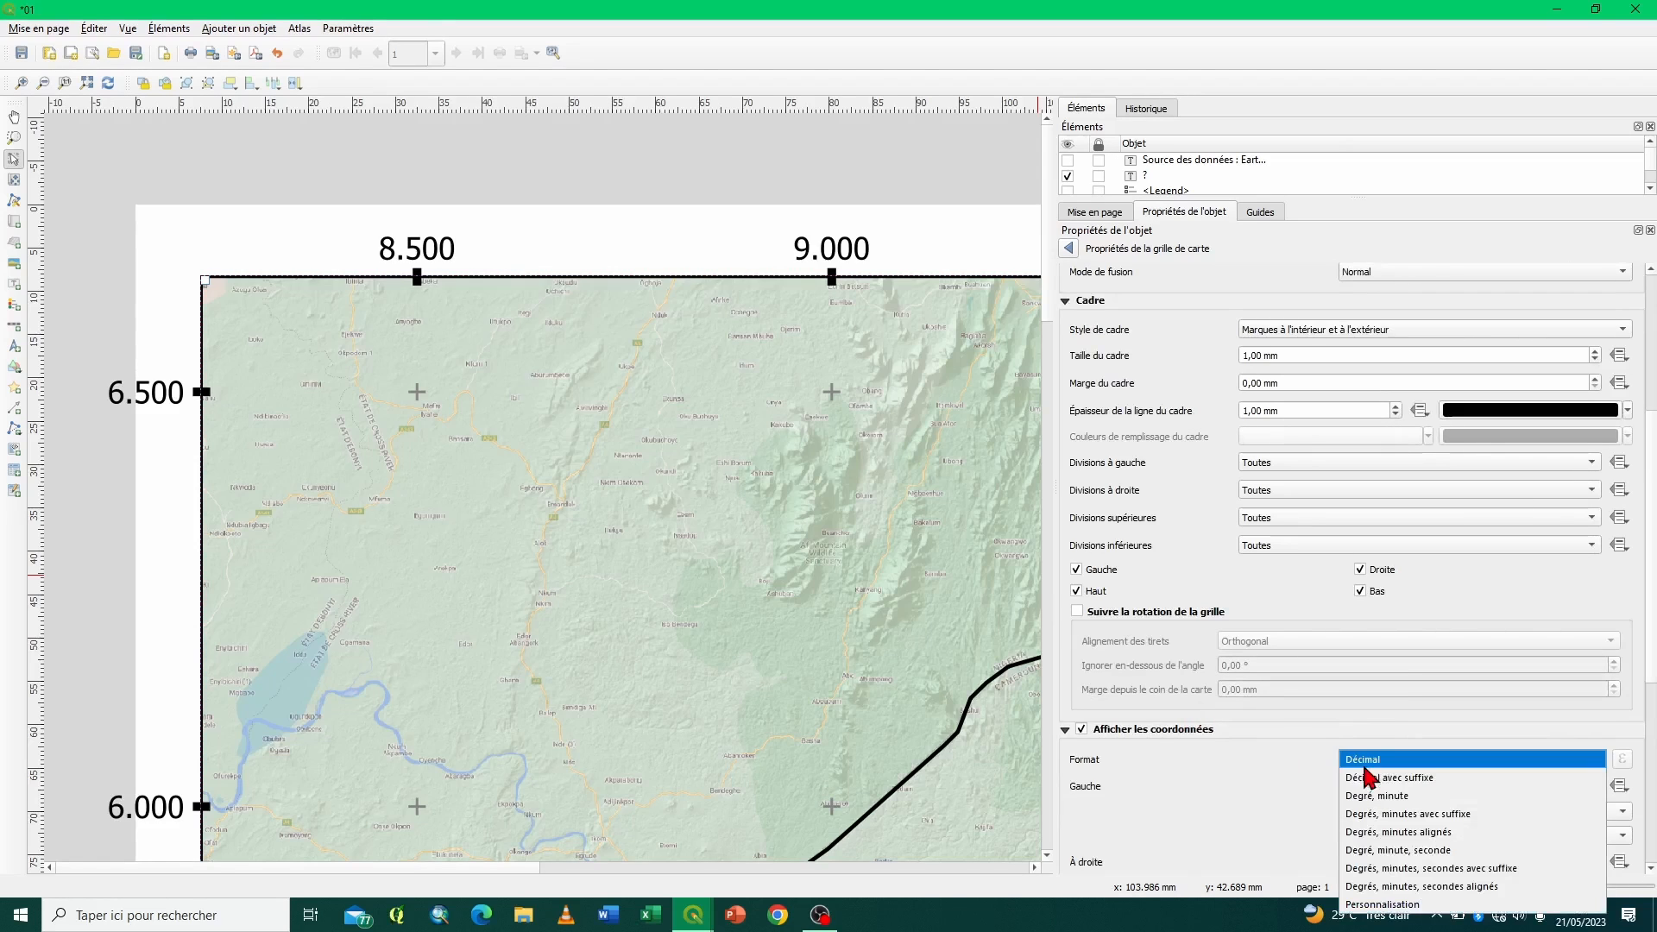
click(1264, 764)
scroll(1261, 754, down, 5)
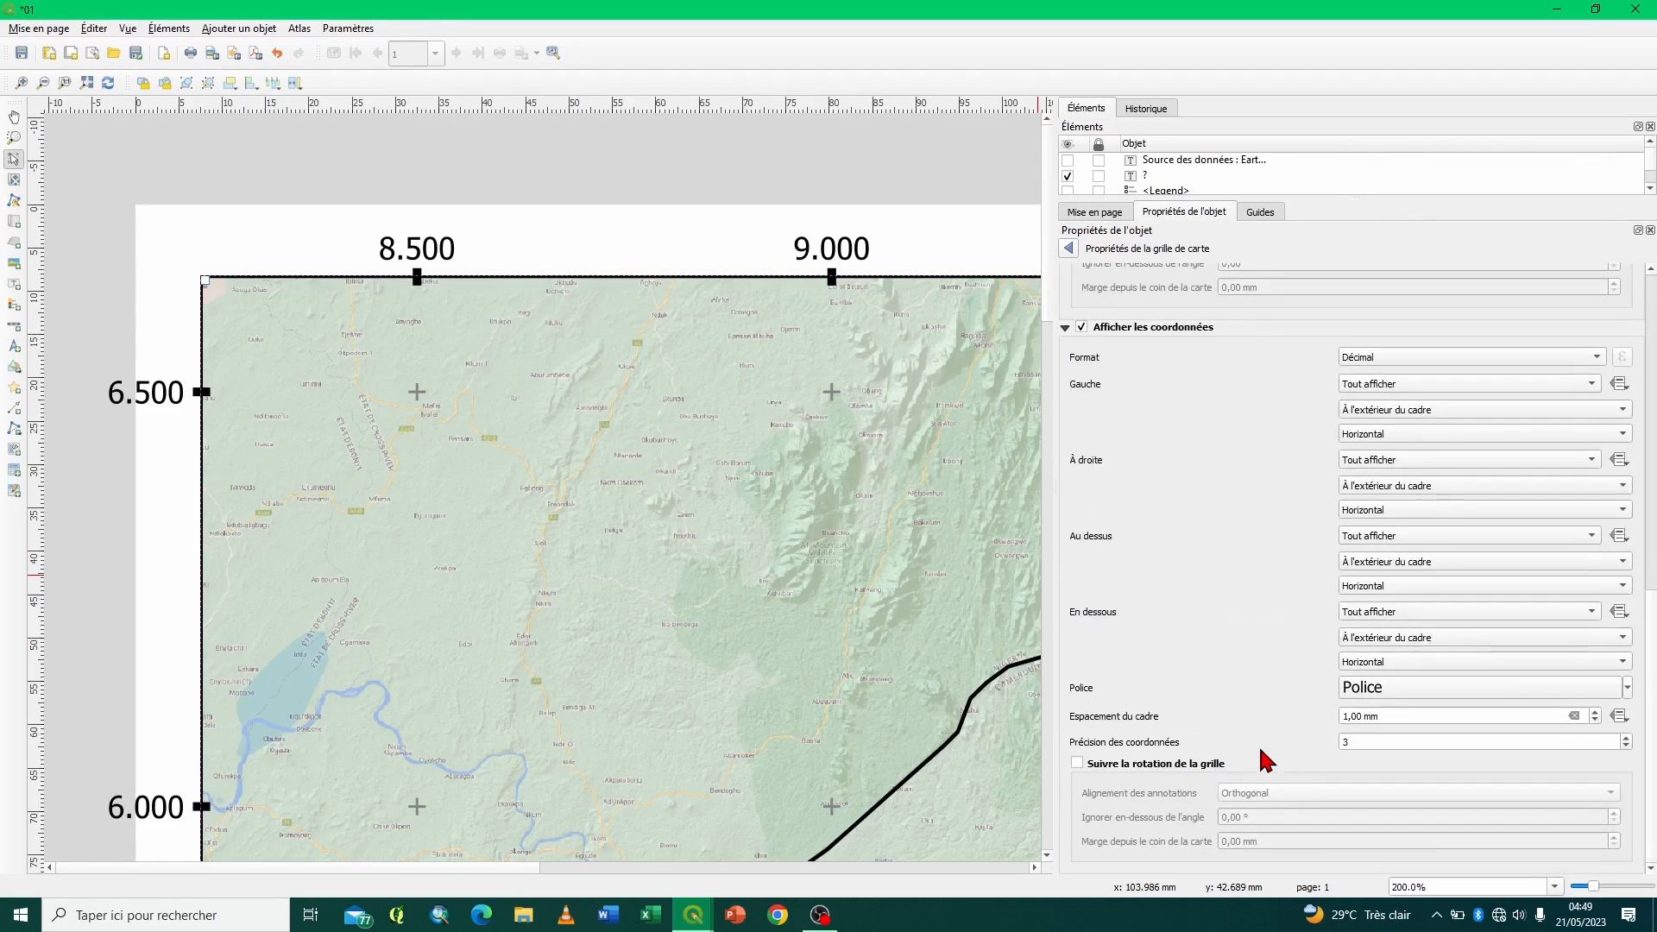
click(1584, 362)
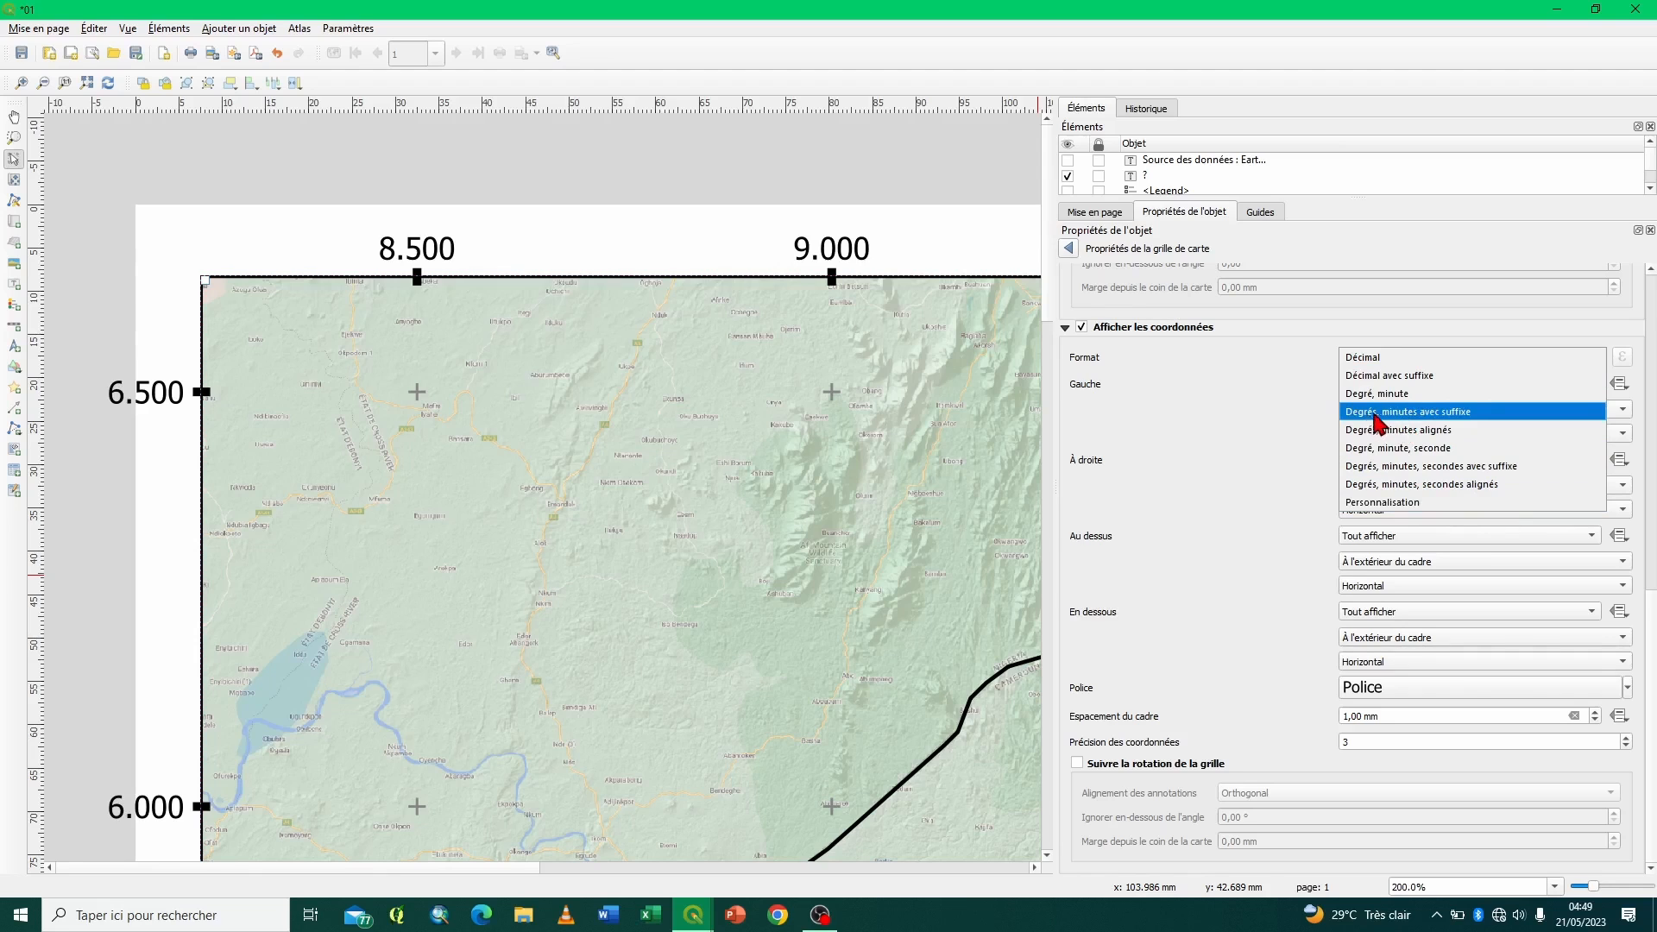
key(Escape)
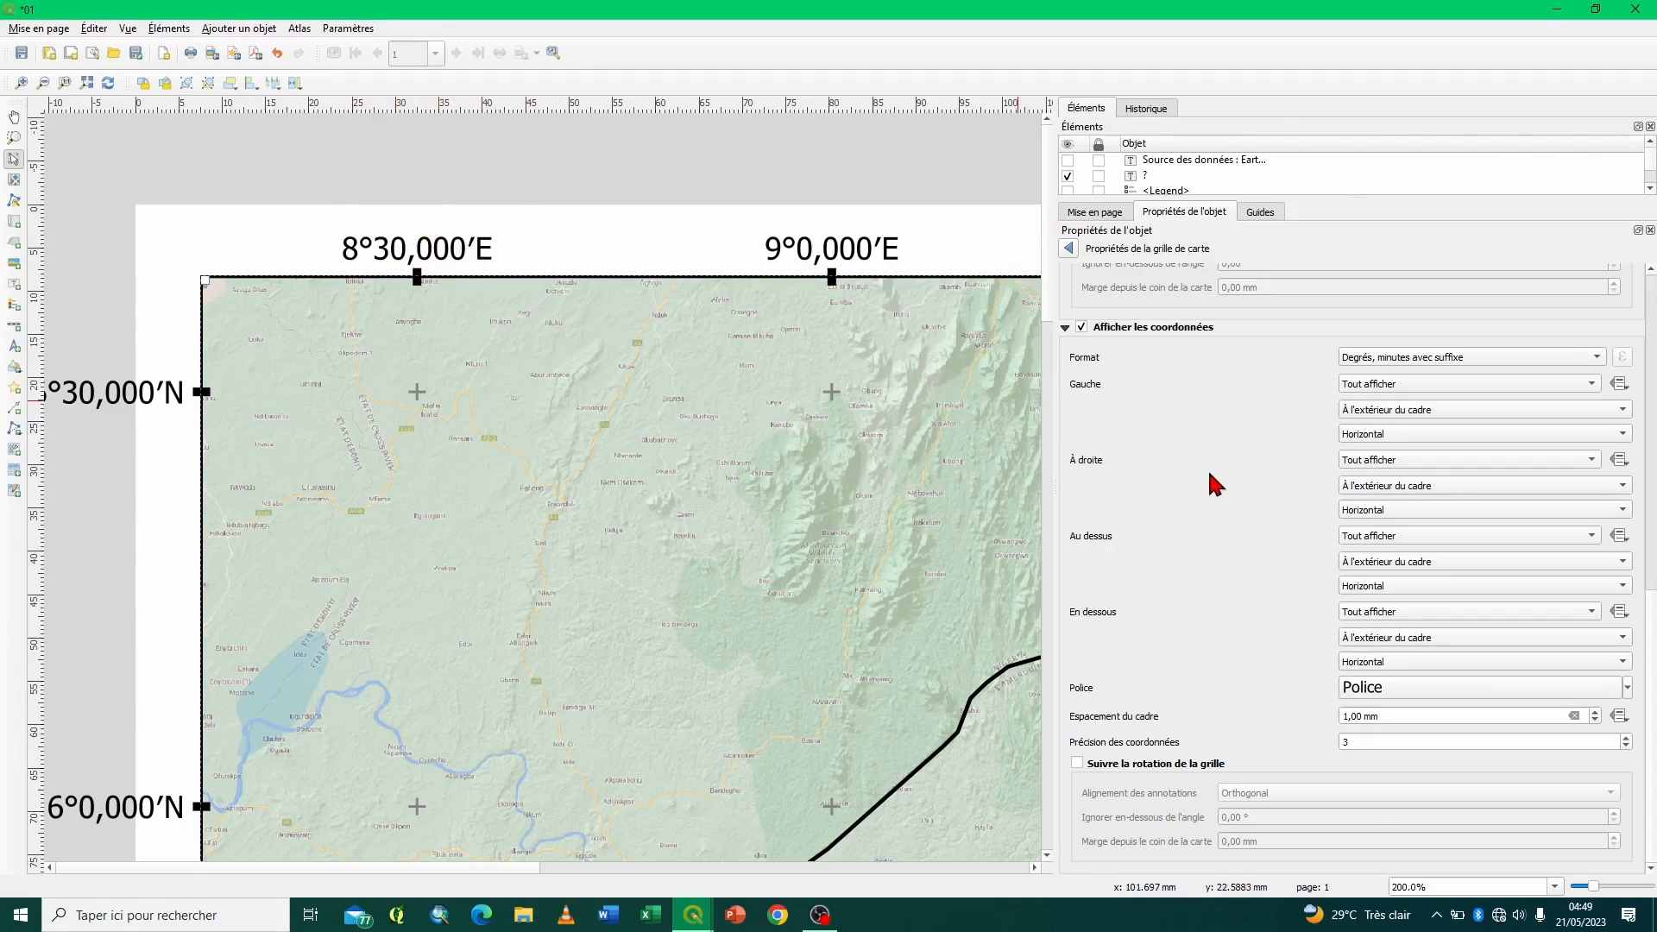
- Set the grid's X interval to 0,51 map units
scroll(1215, 485, up, 10)
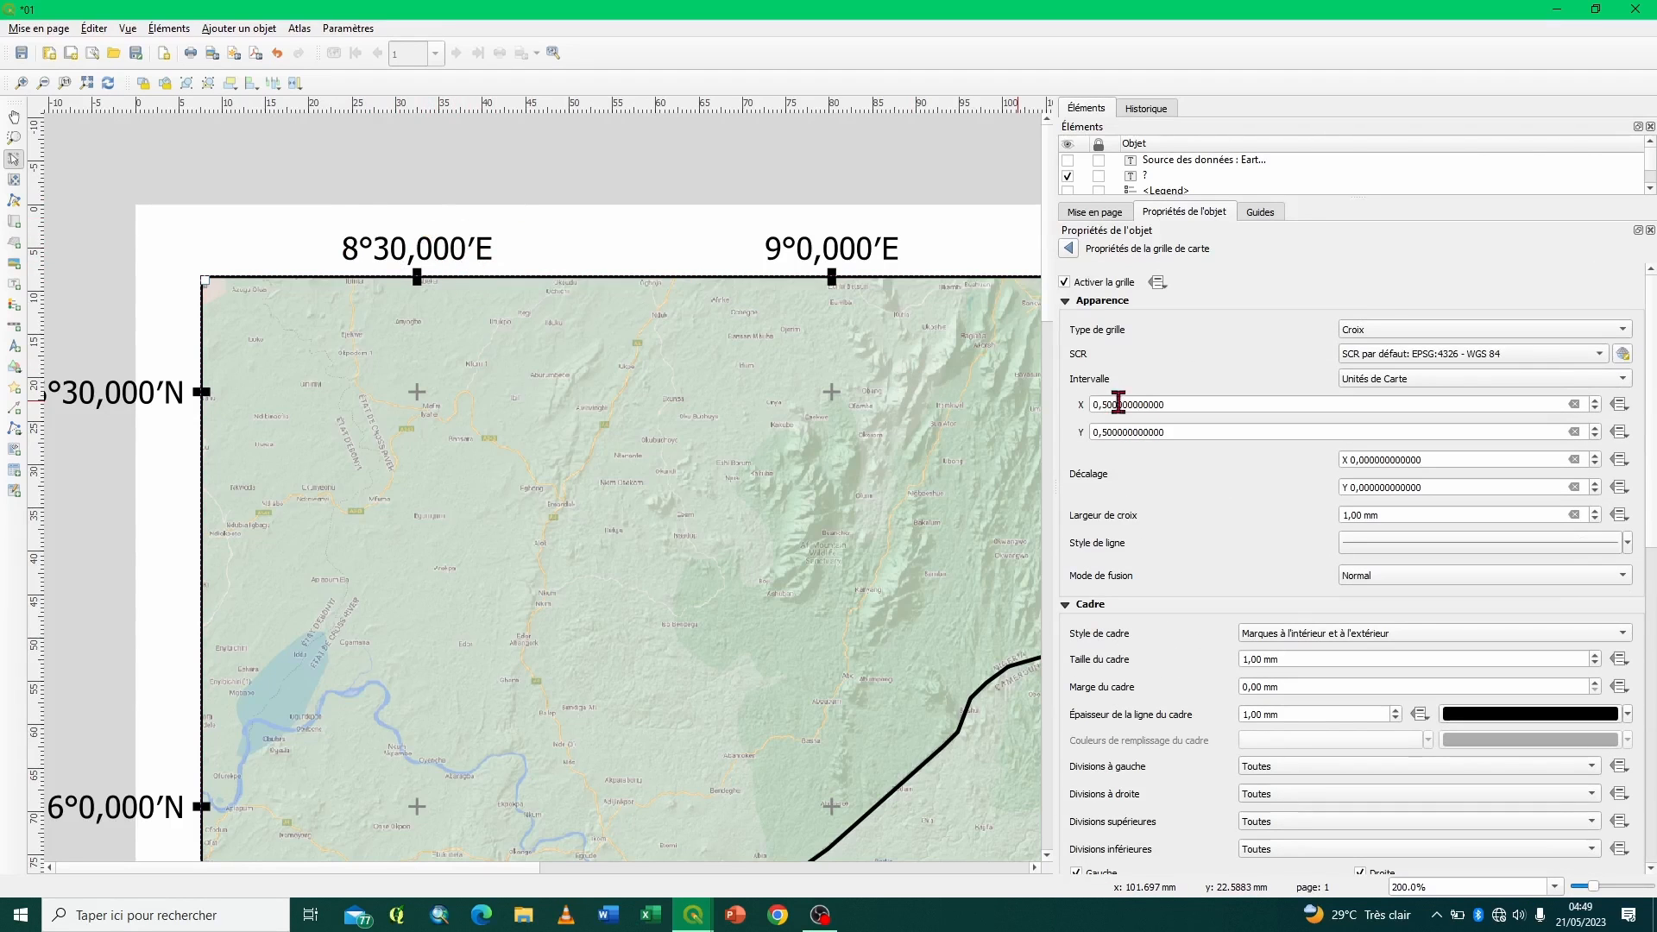
click(1111, 404)
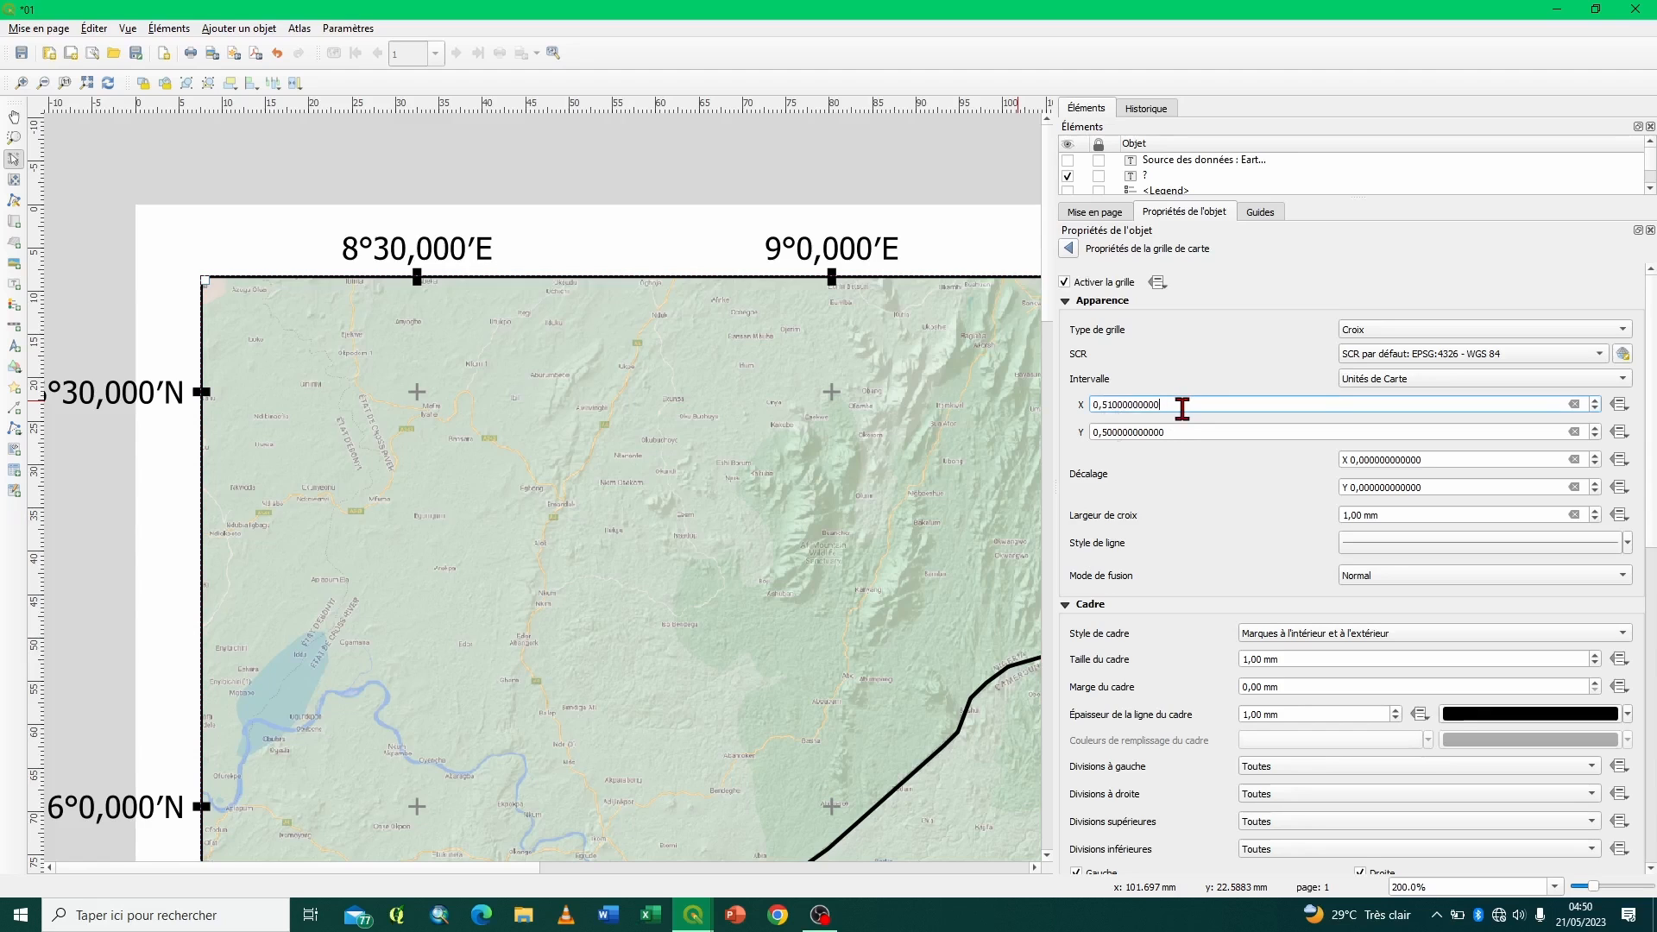
key(Return)
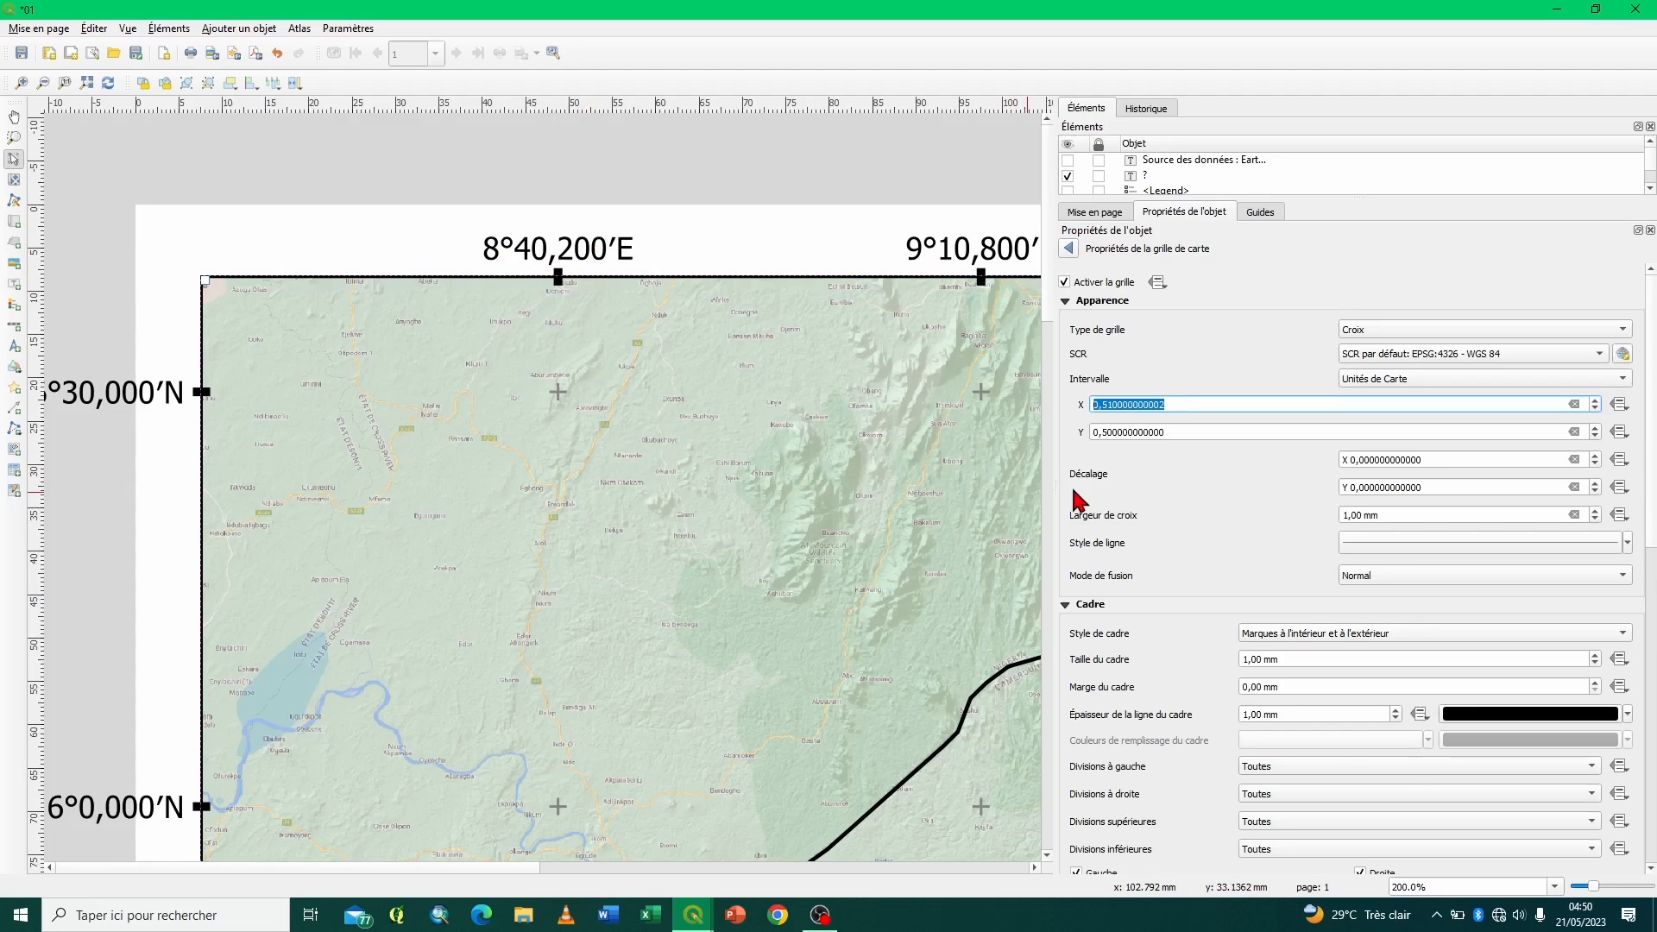
- Try a Y interval of 0,51 map units for the grid and return it to 0,50
click(1113, 431)
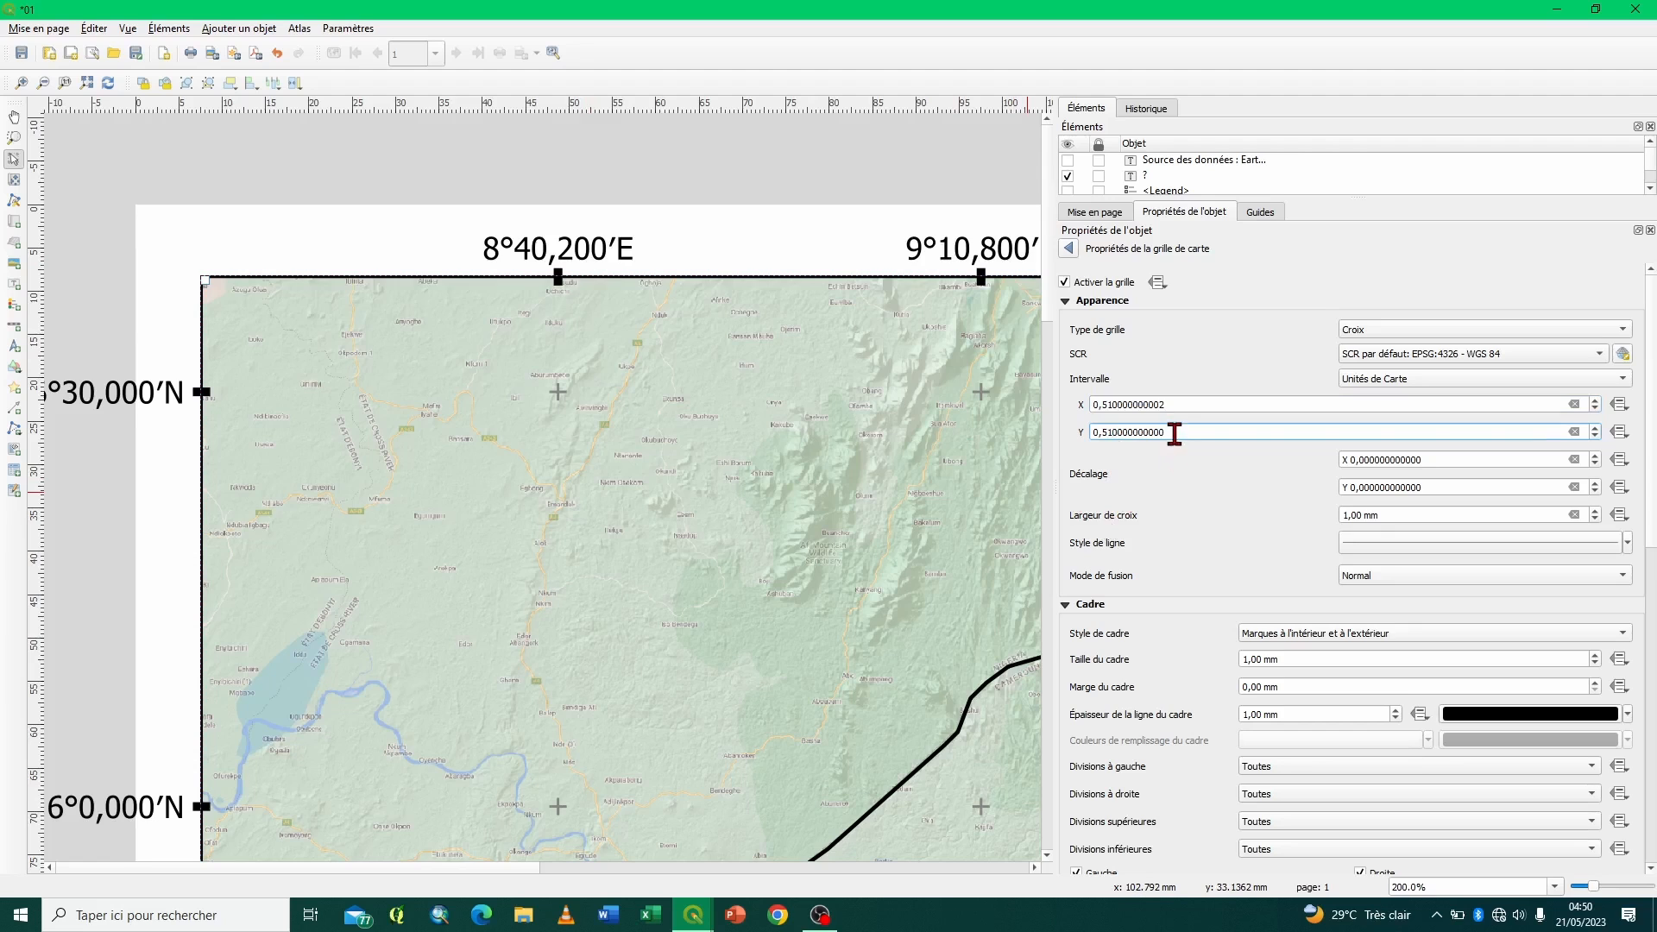
key(Return)
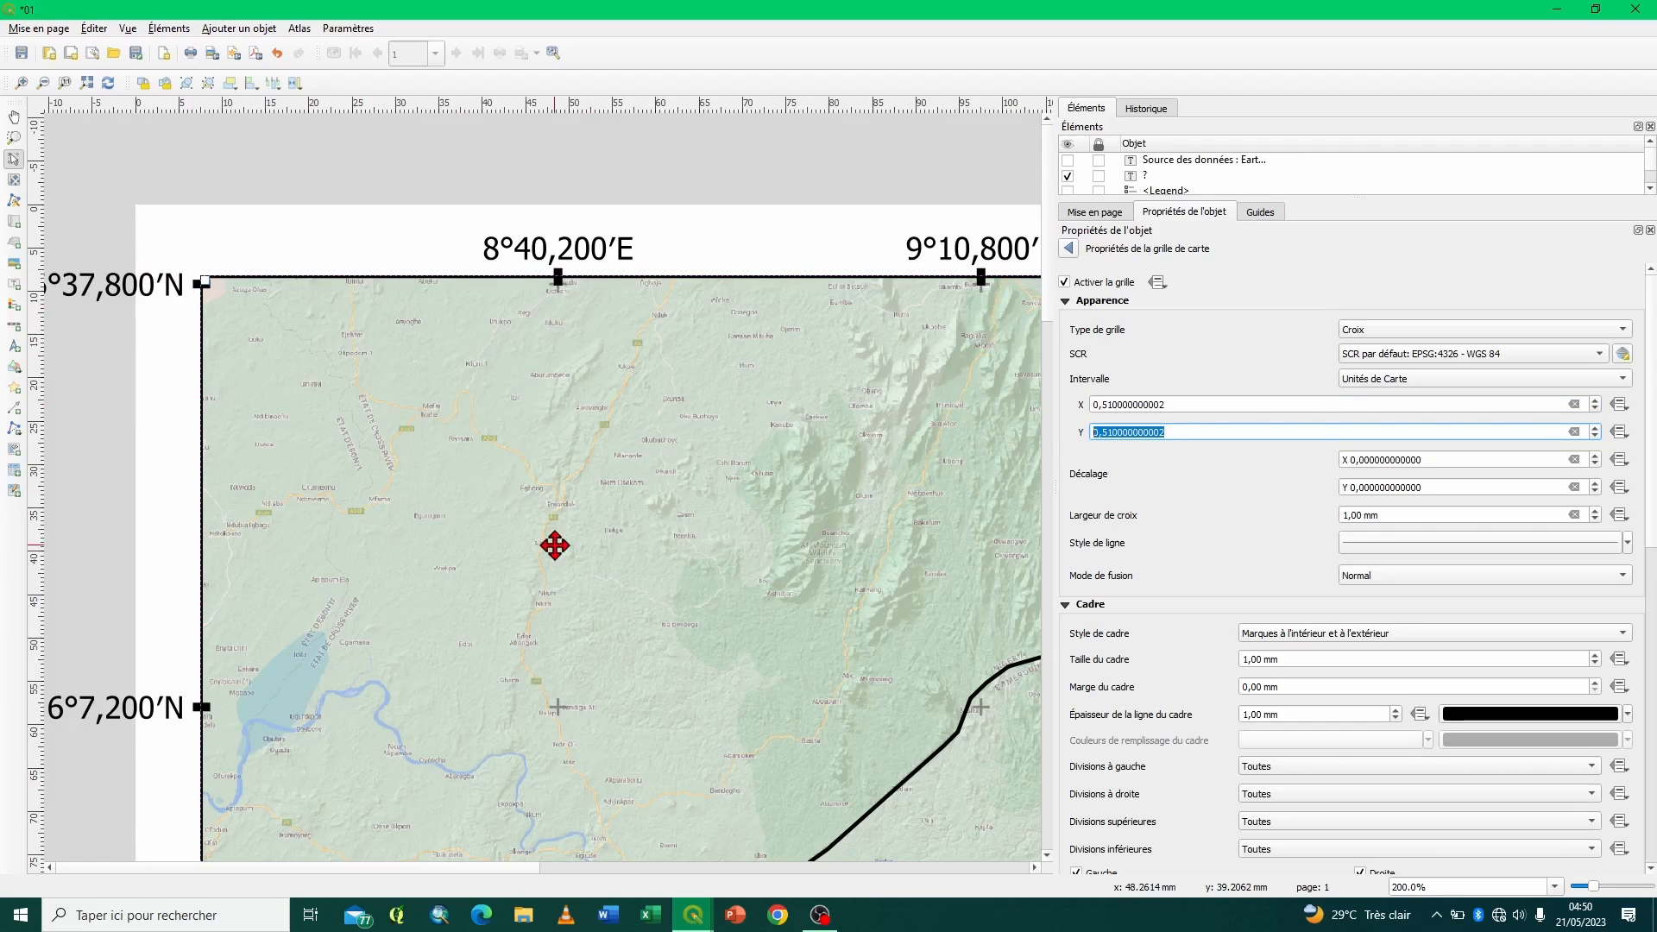
click(1113, 432)
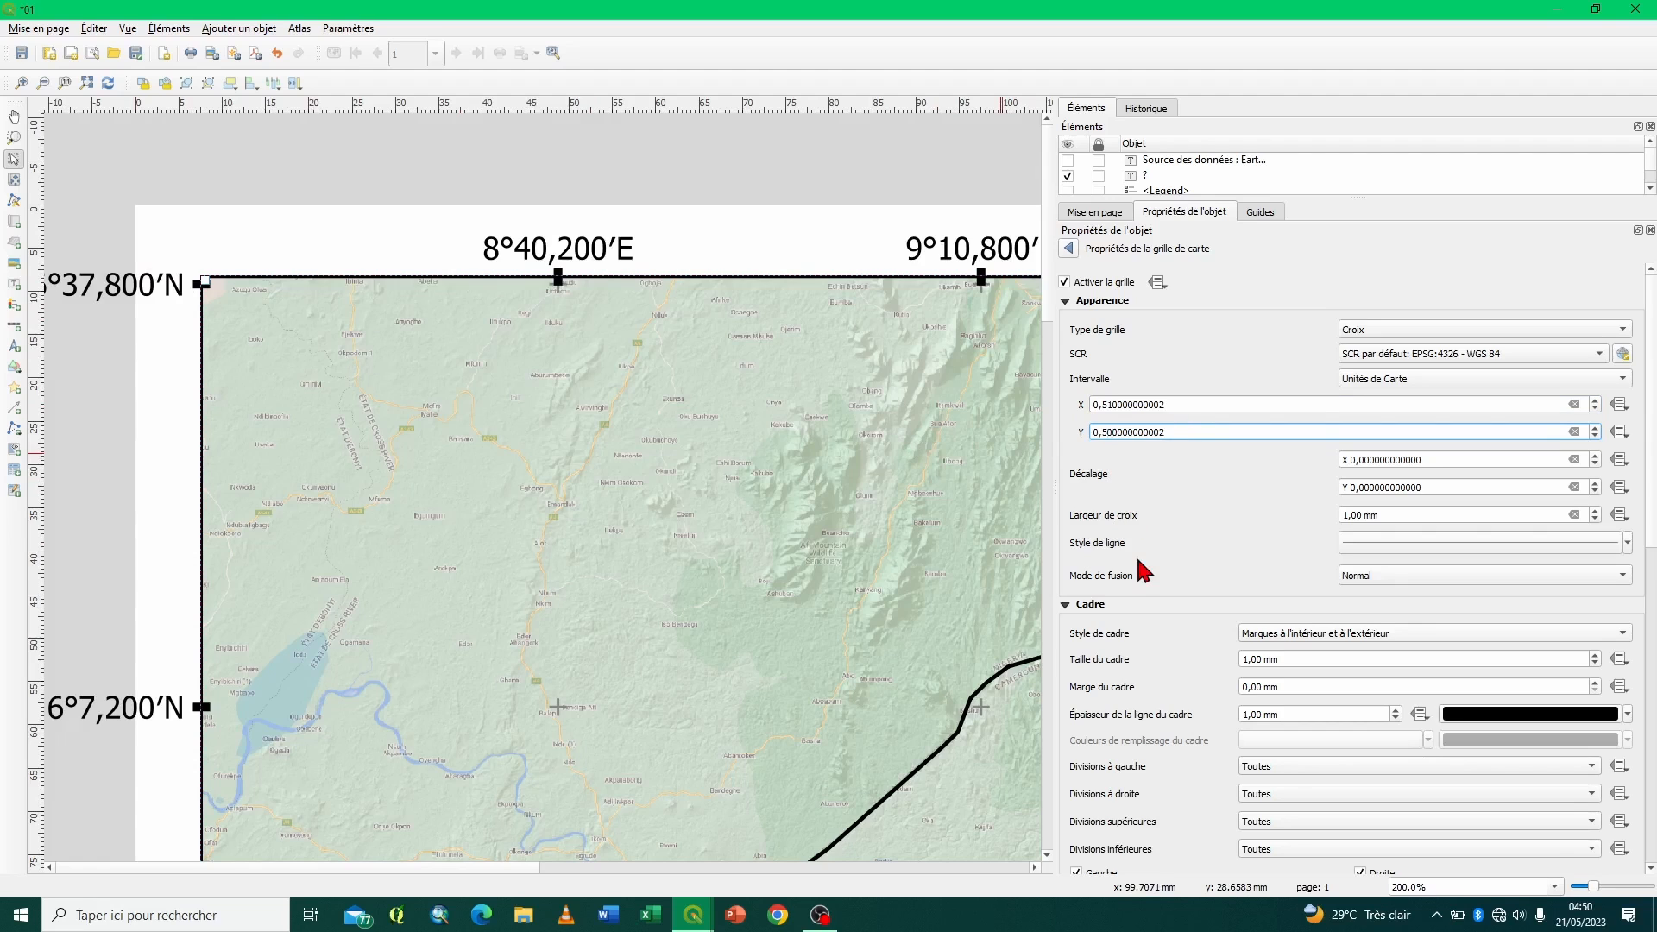
key(Return)
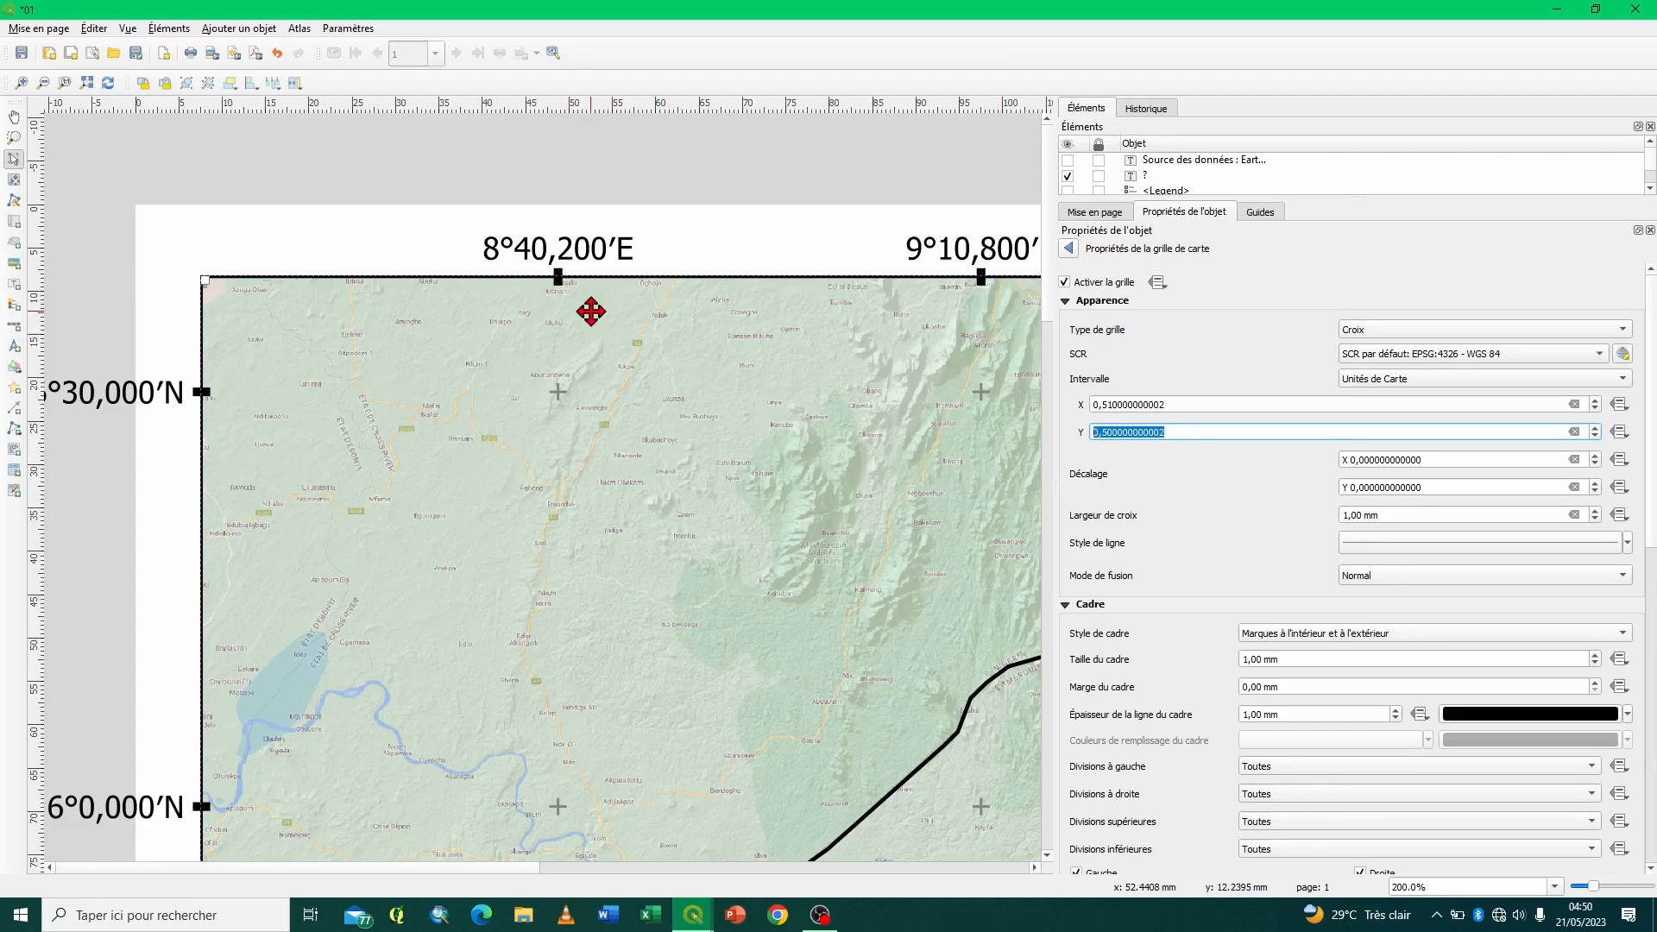
- Collapse the Apparence and Cadre settings and compare the coordinate formats Degrés, minutes alignés and Degrés, minutes avec suffixe
click(1066, 301)
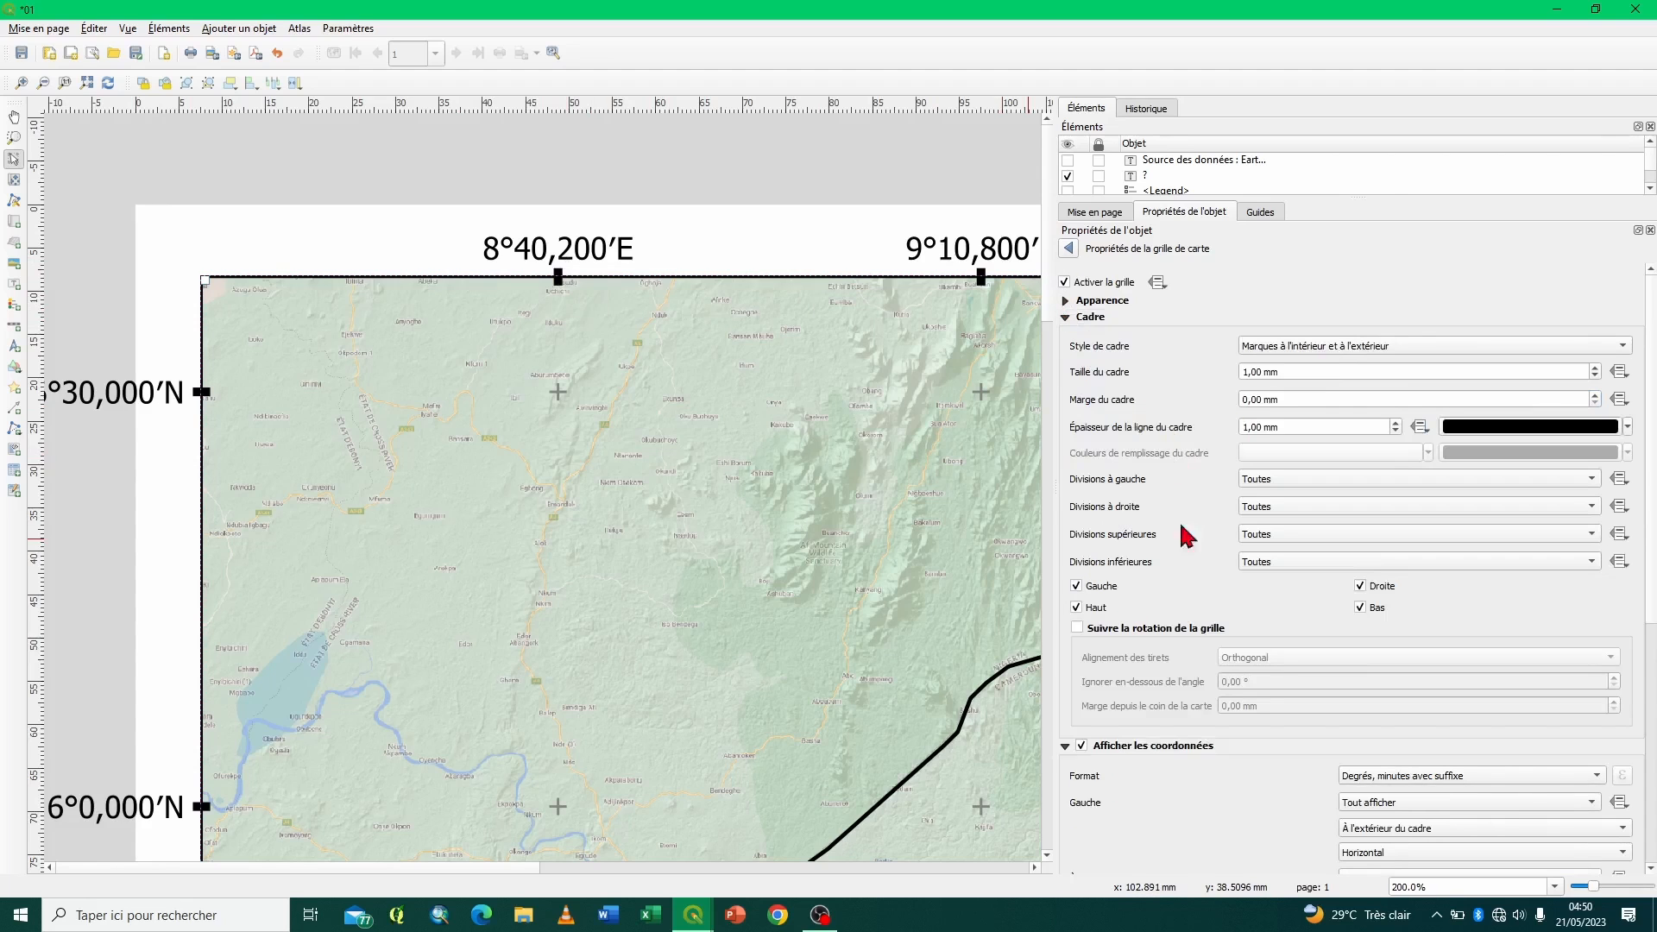
click(1068, 319)
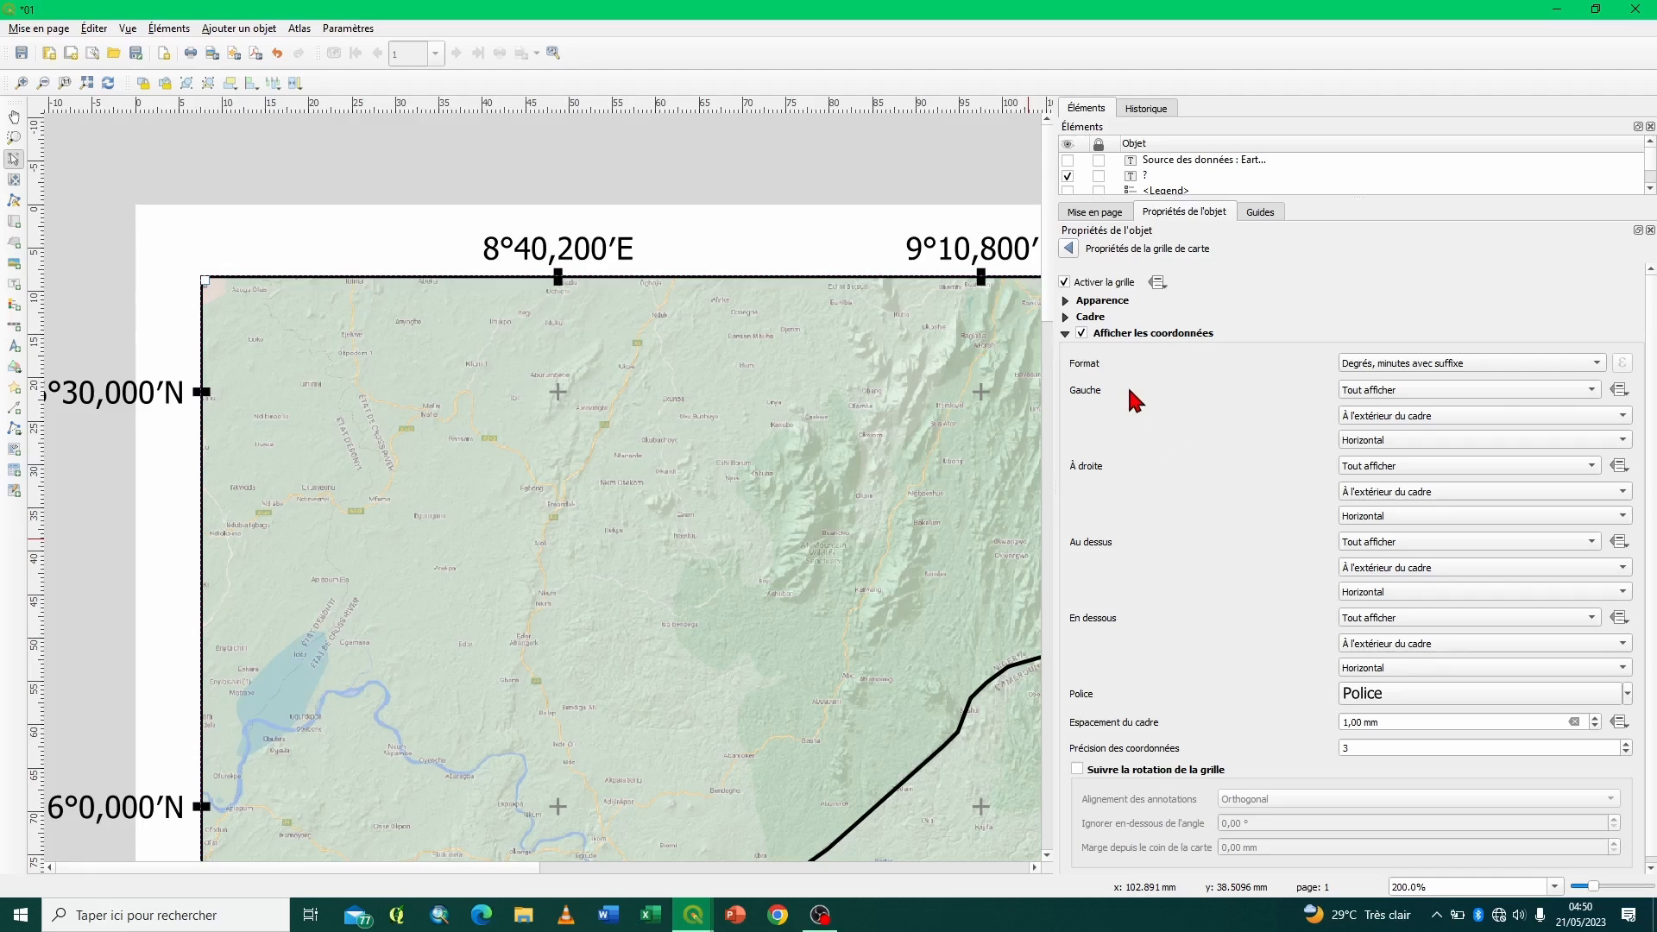
click(1435, 366)
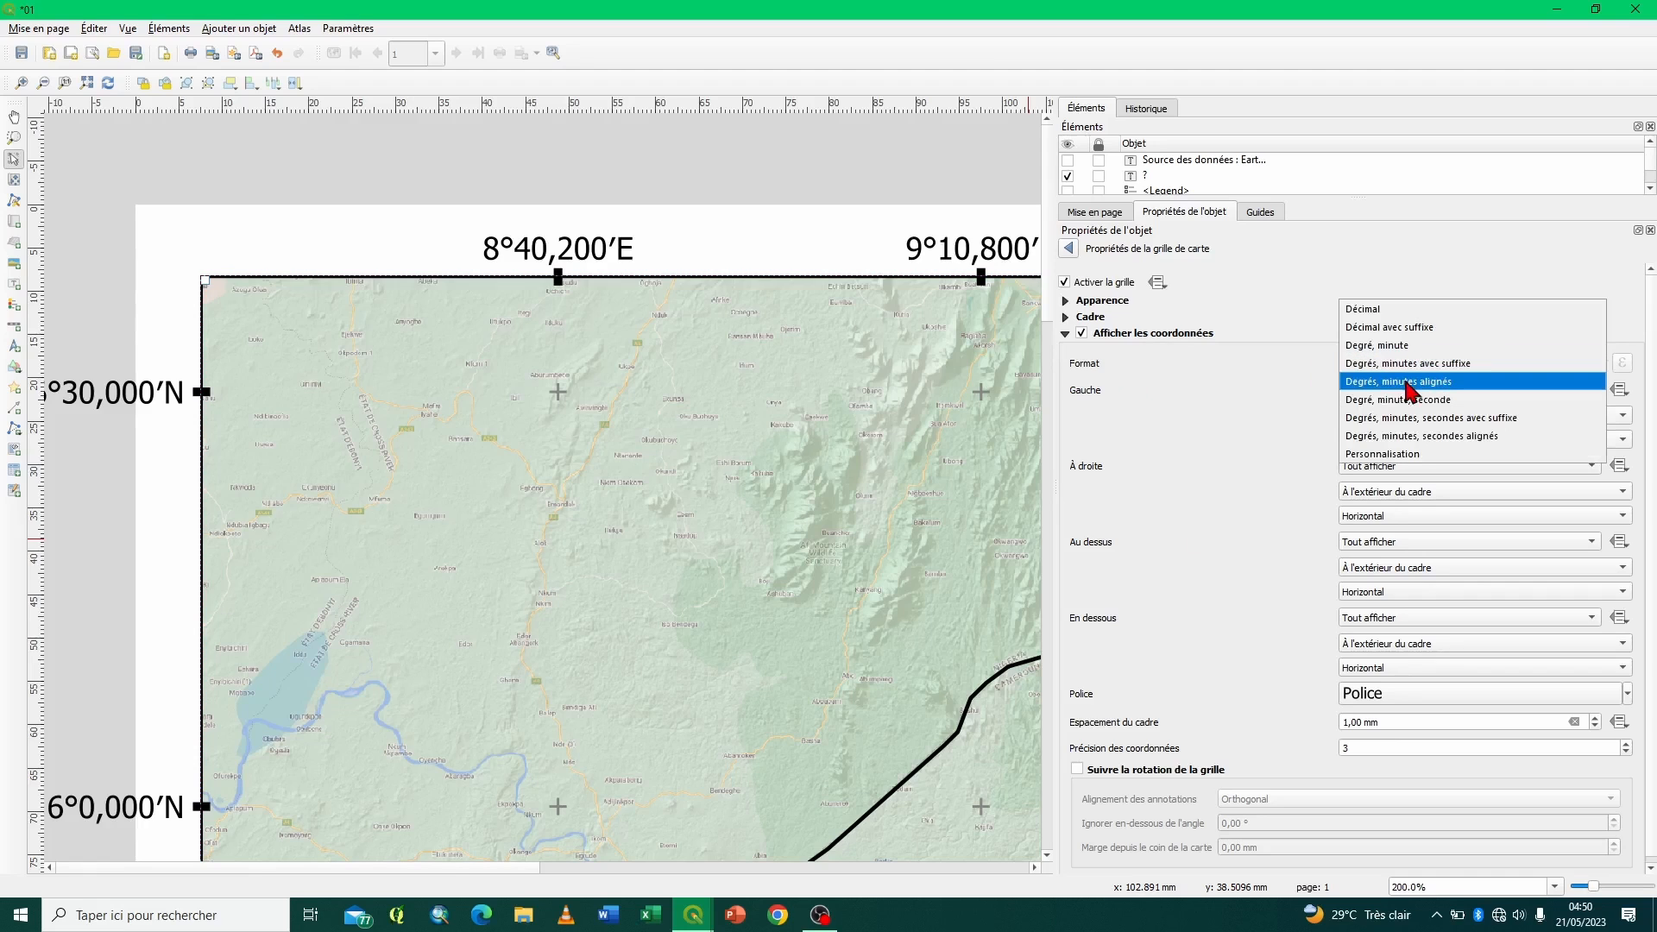
click(1407, 381)
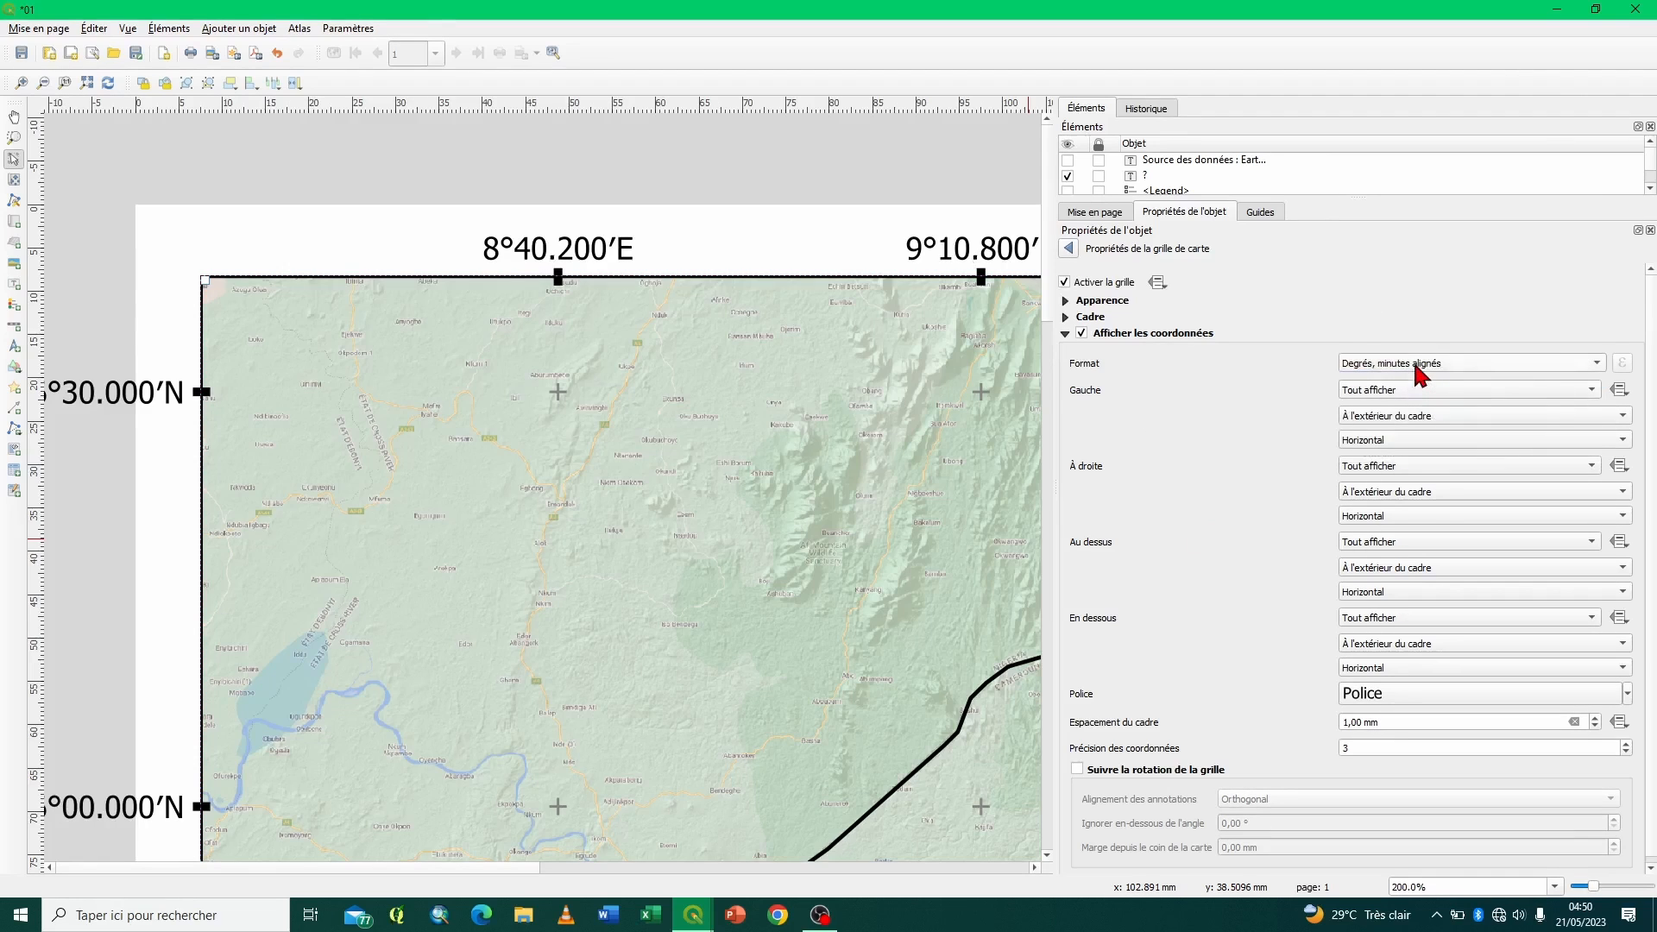
click(1415, 366)
click(1417, 347)
click(1377, 366)
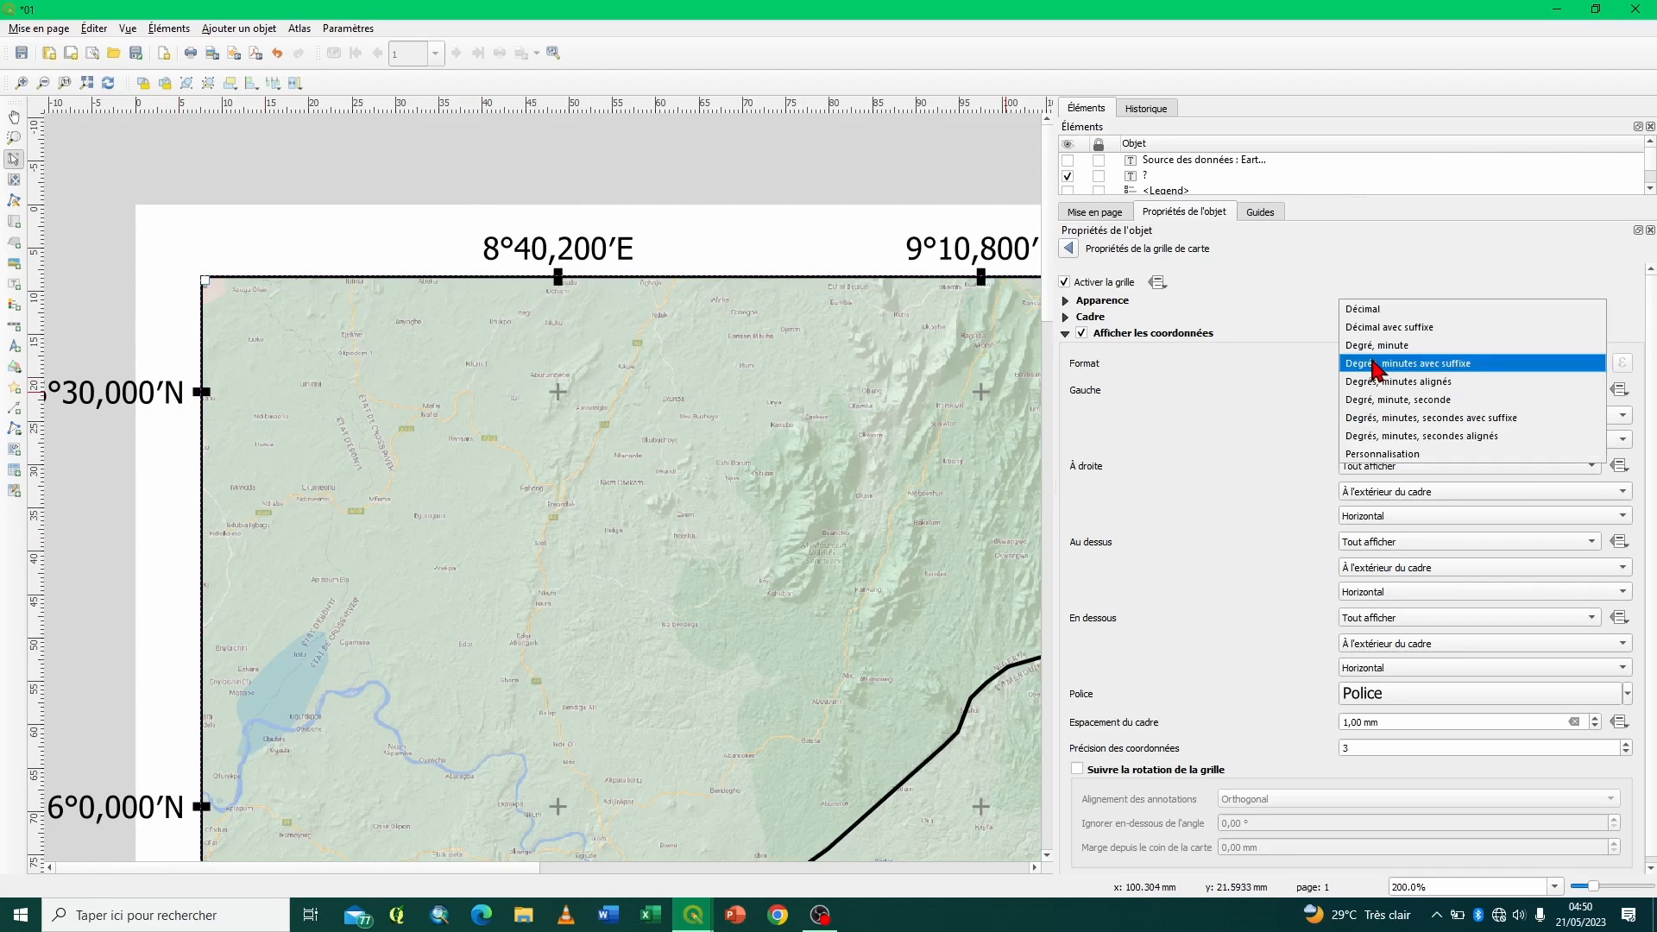
click(1378, 382)
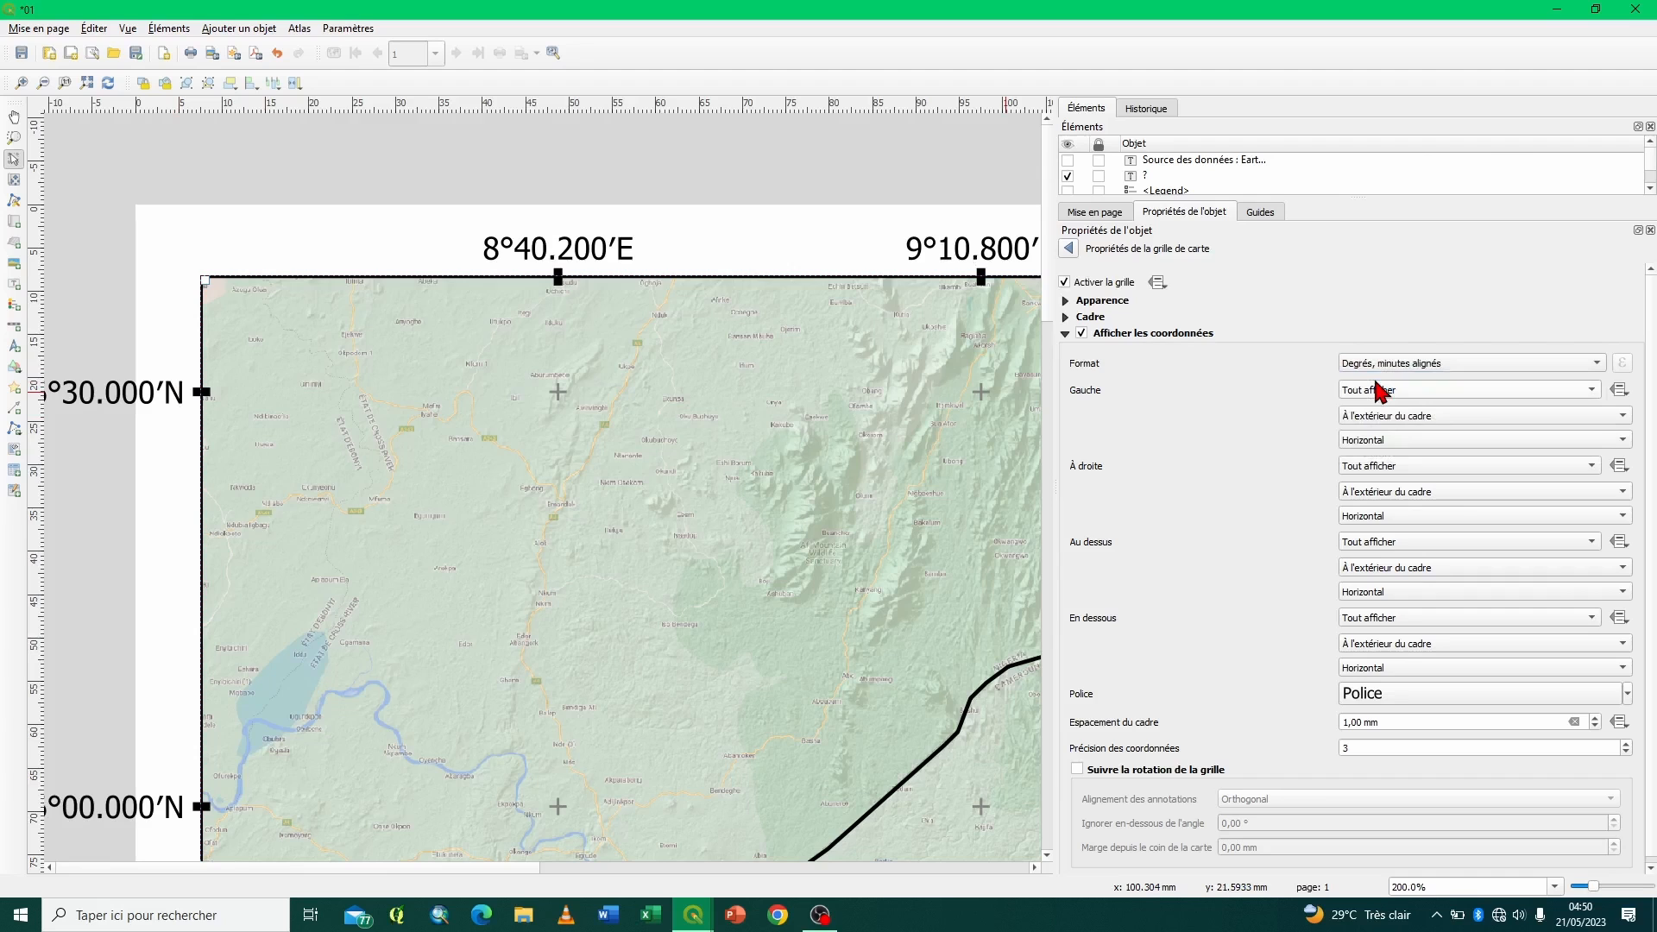
- Try the coordinate formats Degré, minute, seconde, Degrés, minutes, secondes alignés and Décimal avec suffixe, and restore Degrés, minutes avec suffixe
click(1426, 367)
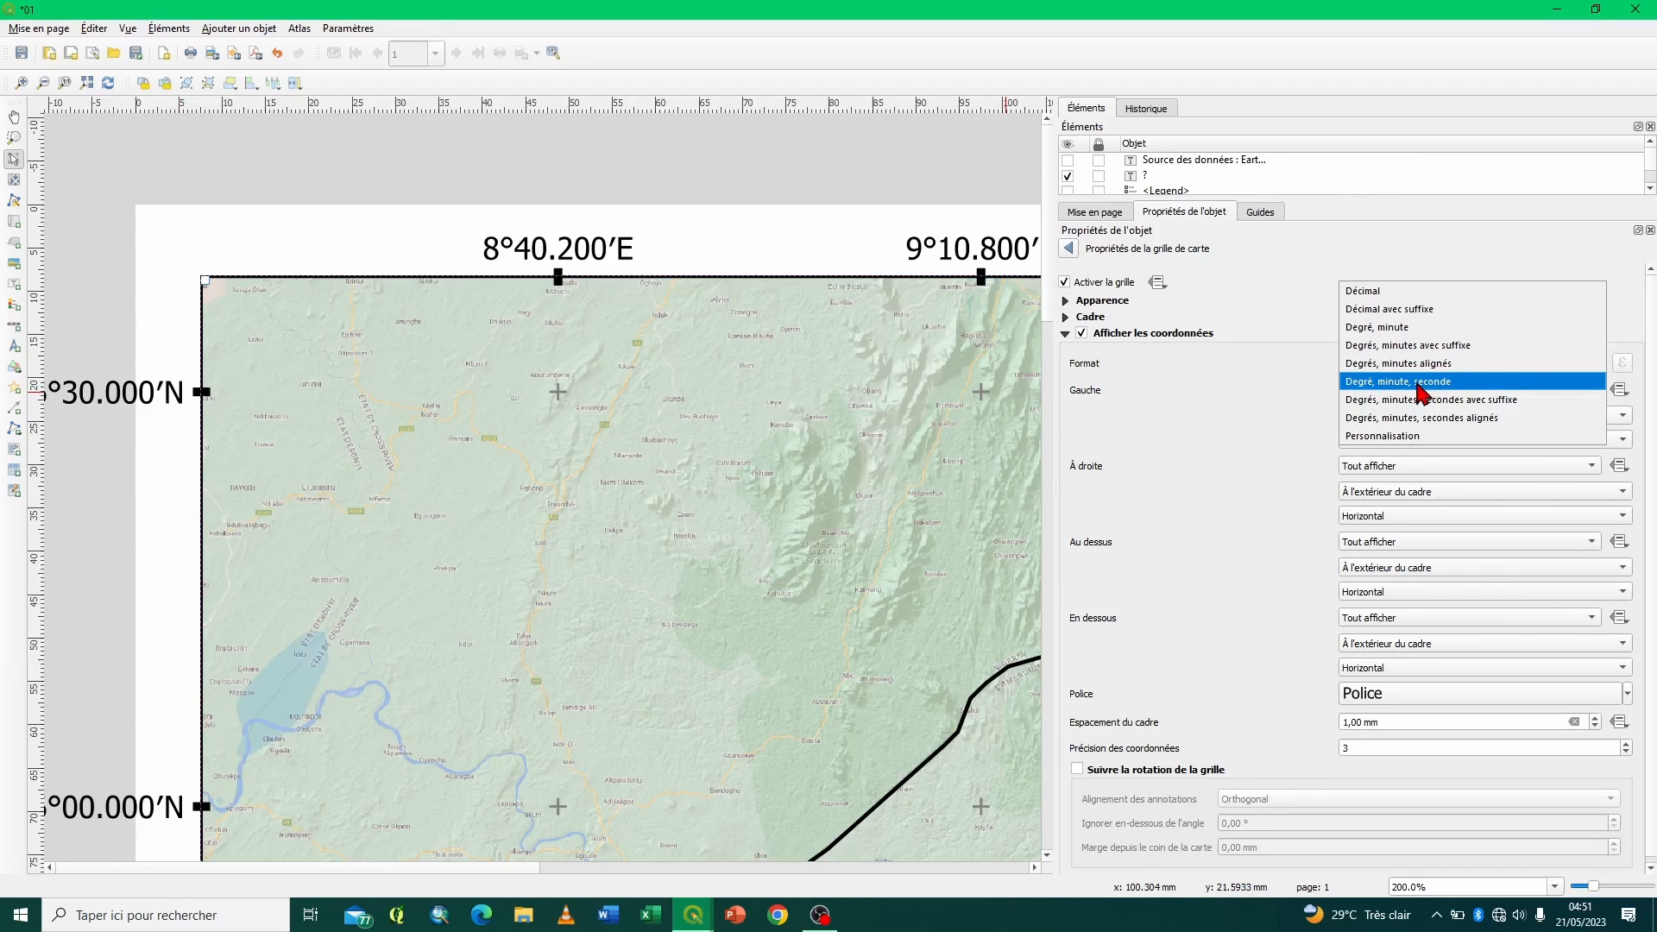
click(1420, 383)
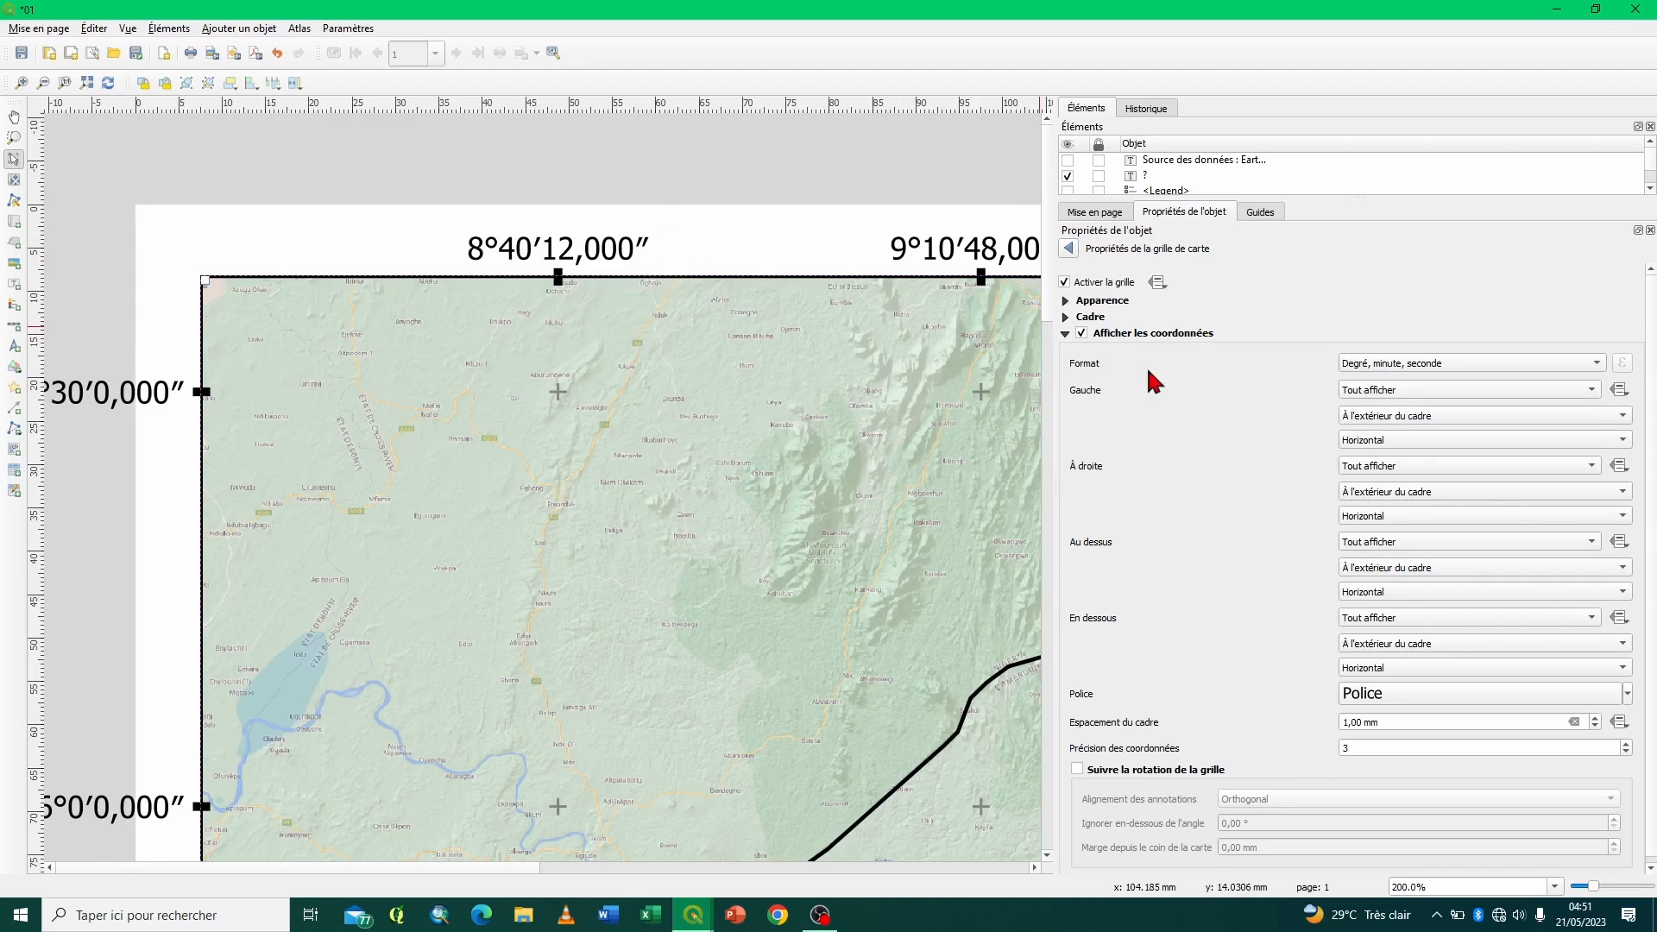
click(1450, 362)
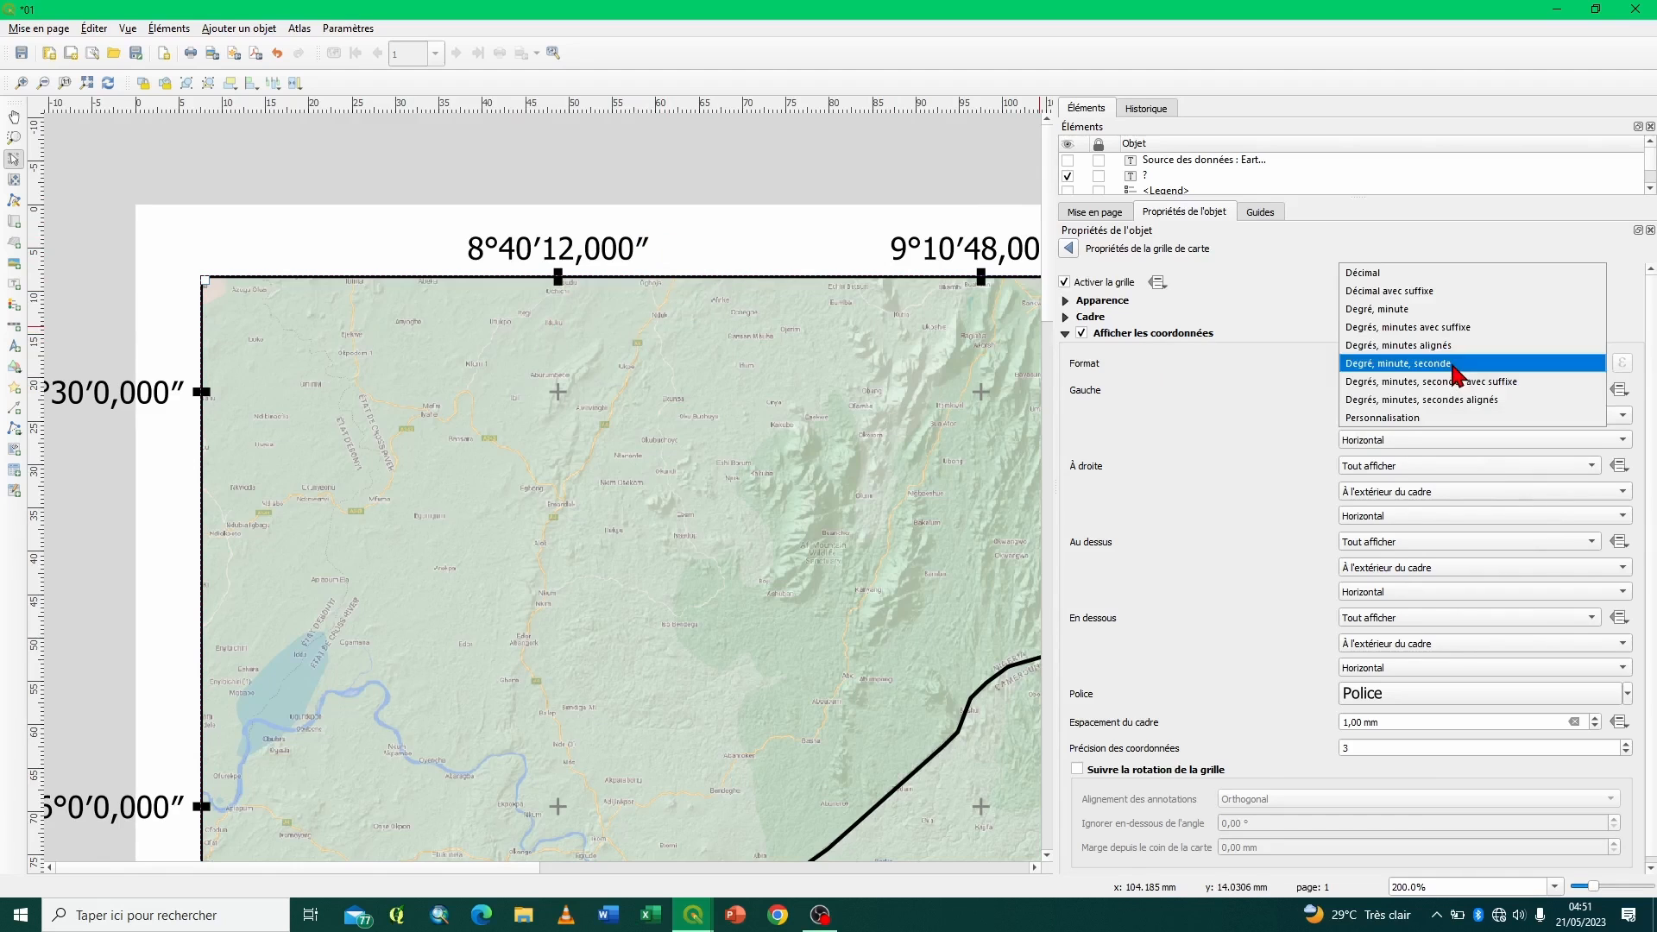
click(1440, 401)
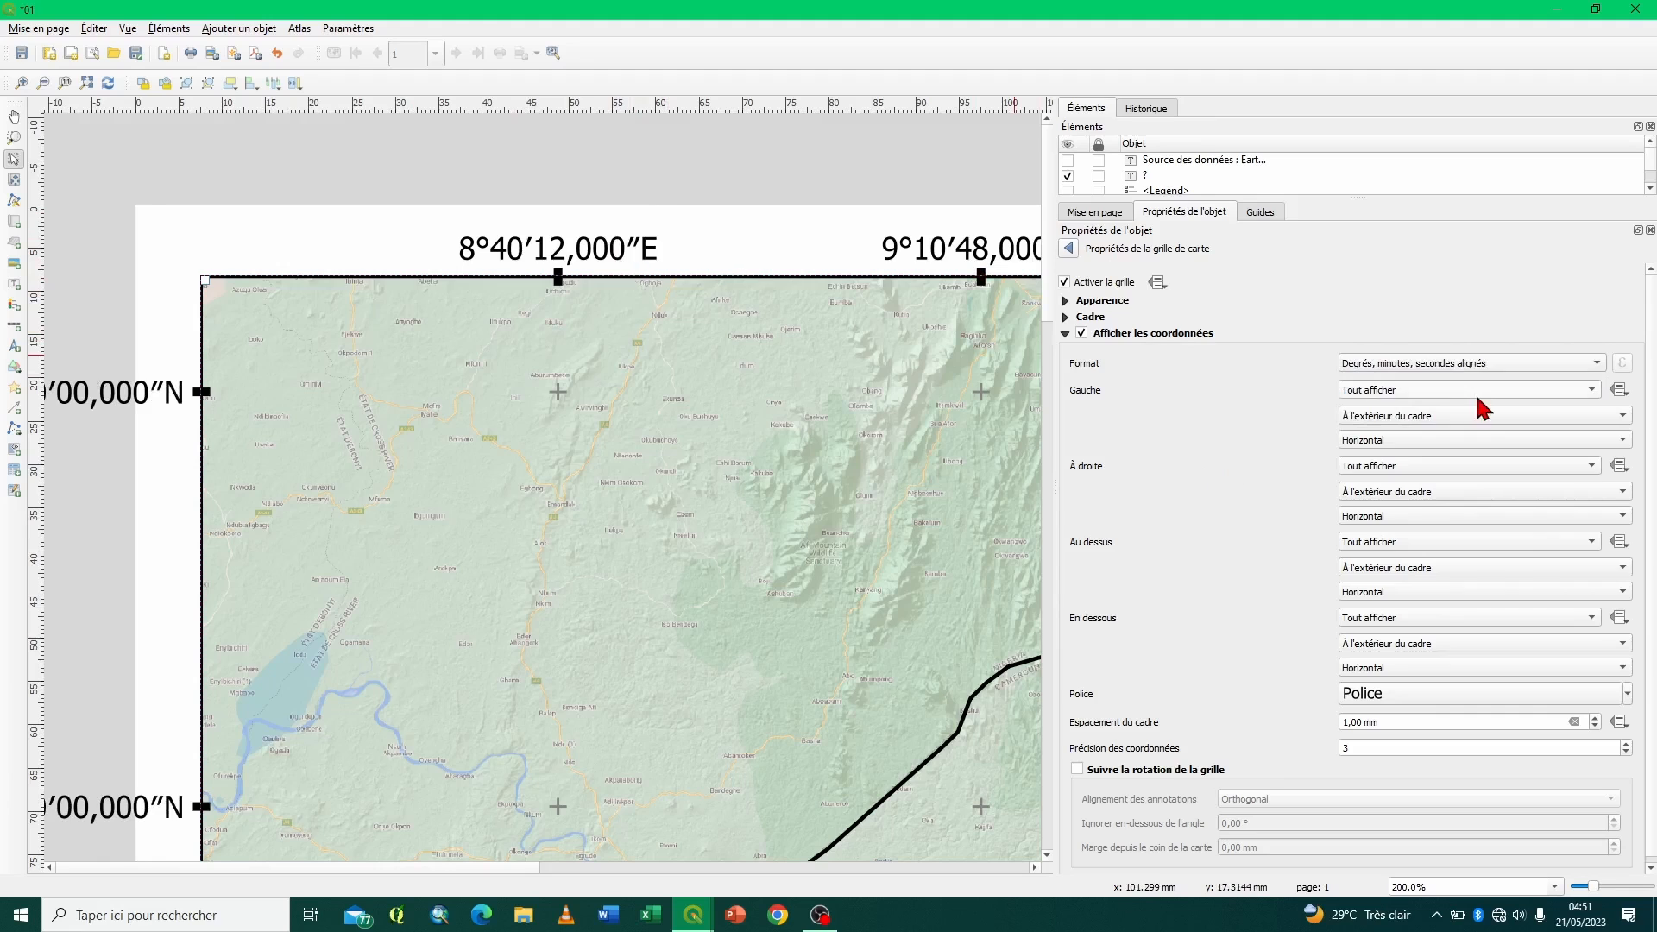
click(1463, 364)
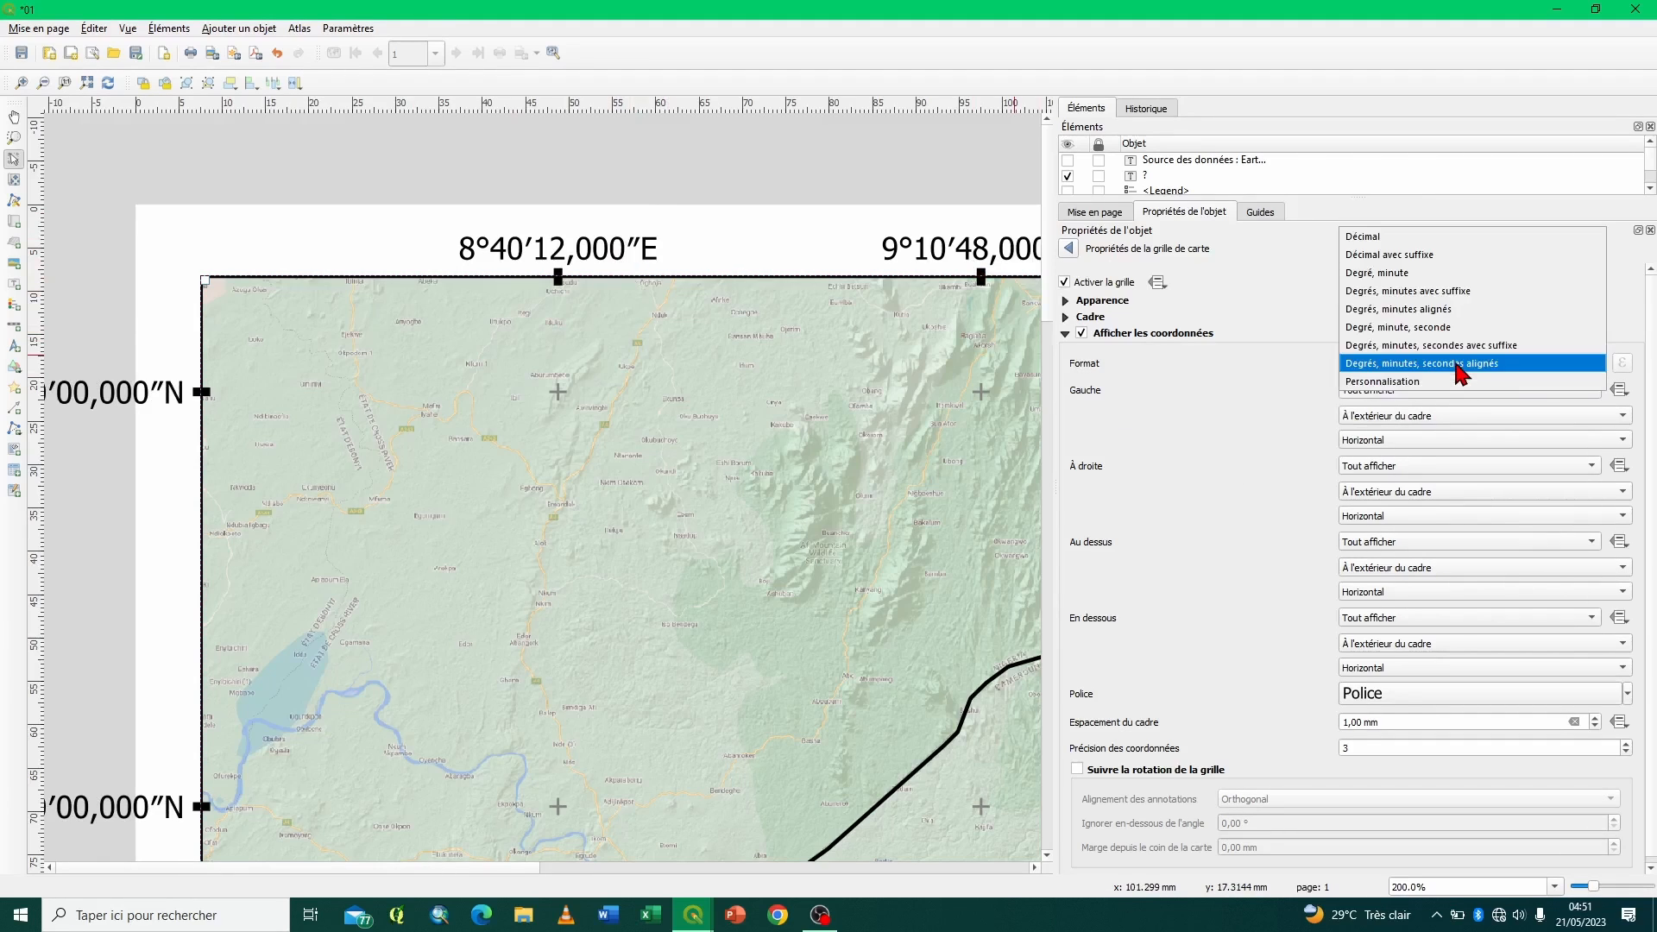
click(1412, 257)
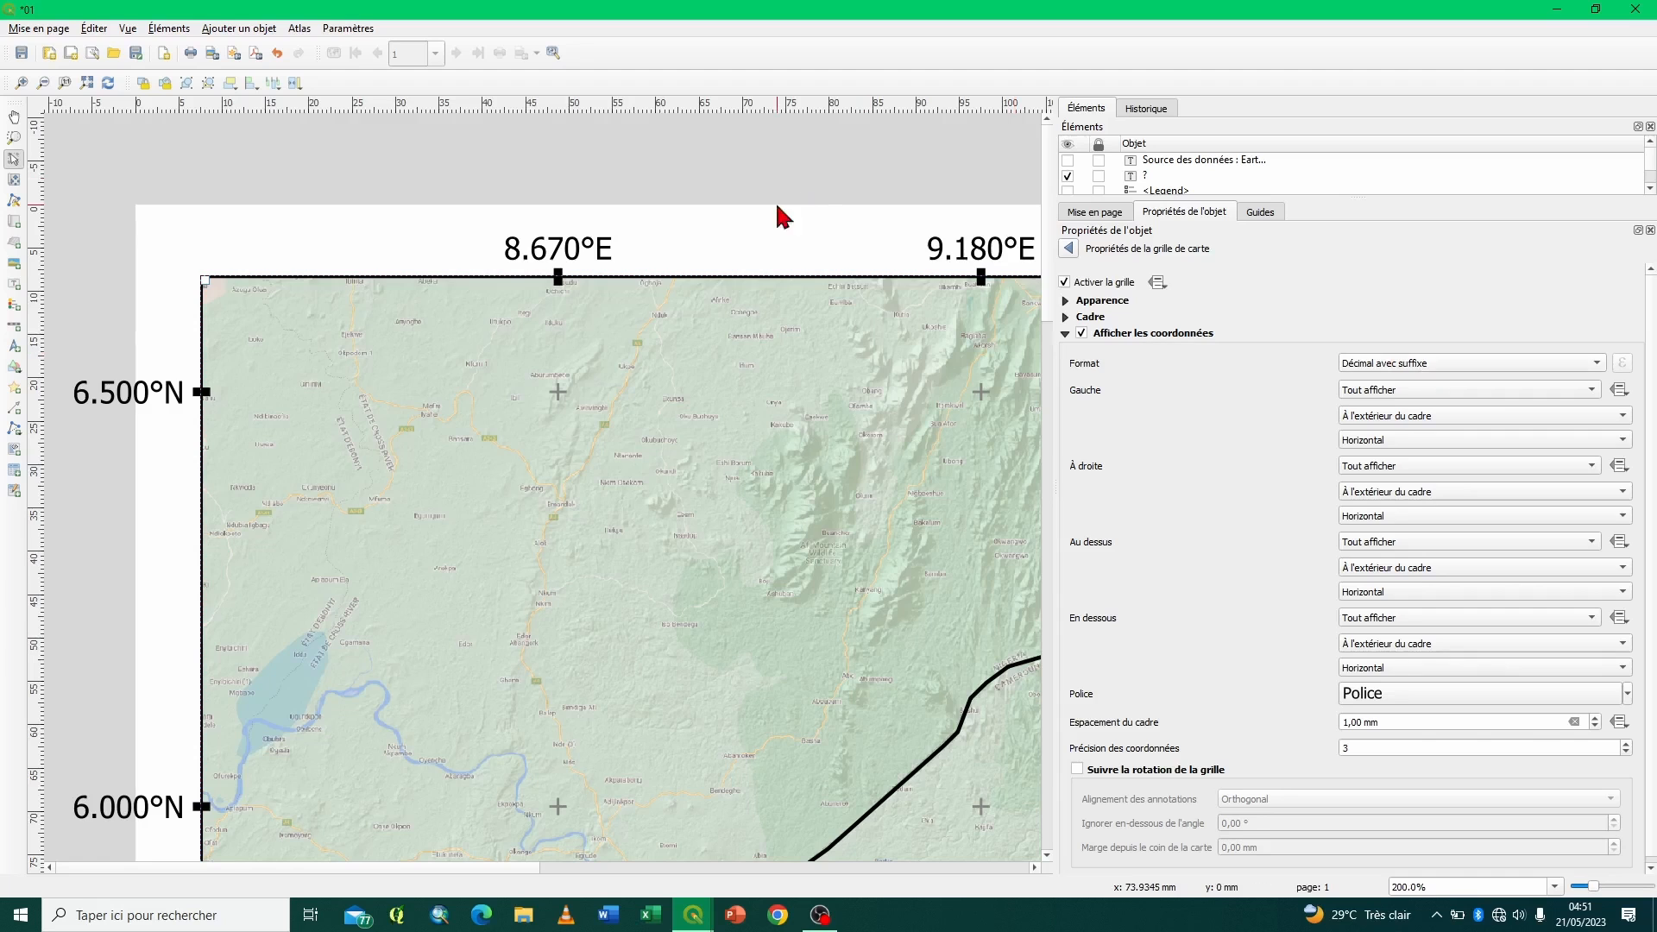
click(1405, 363)
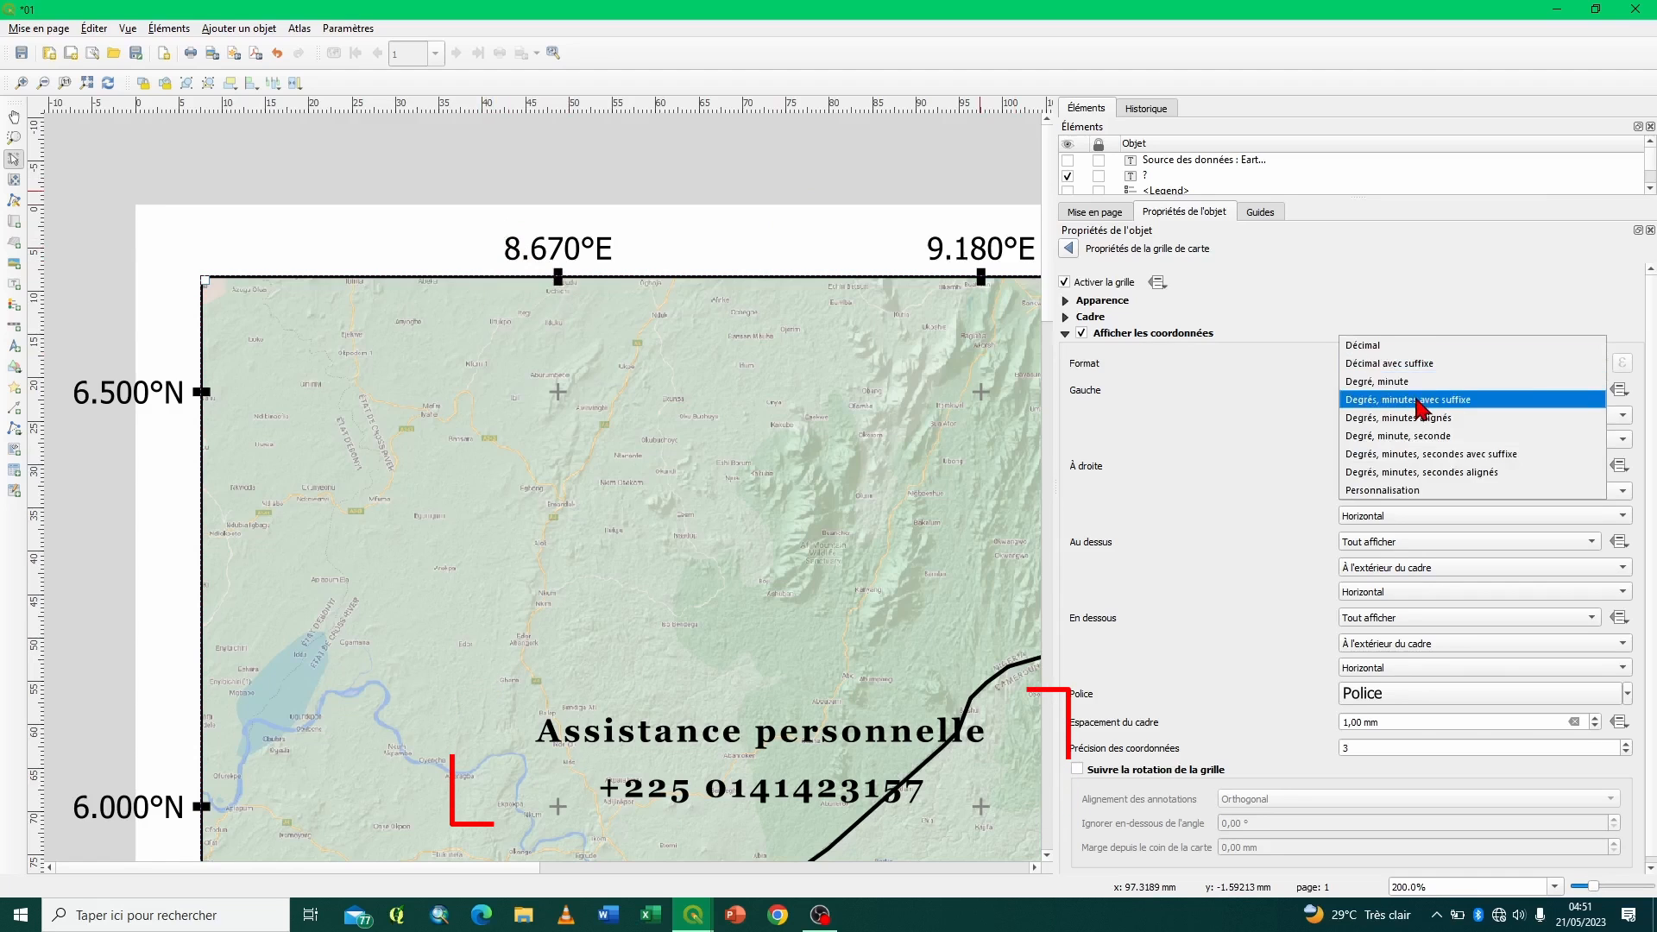
click(1418, 400)
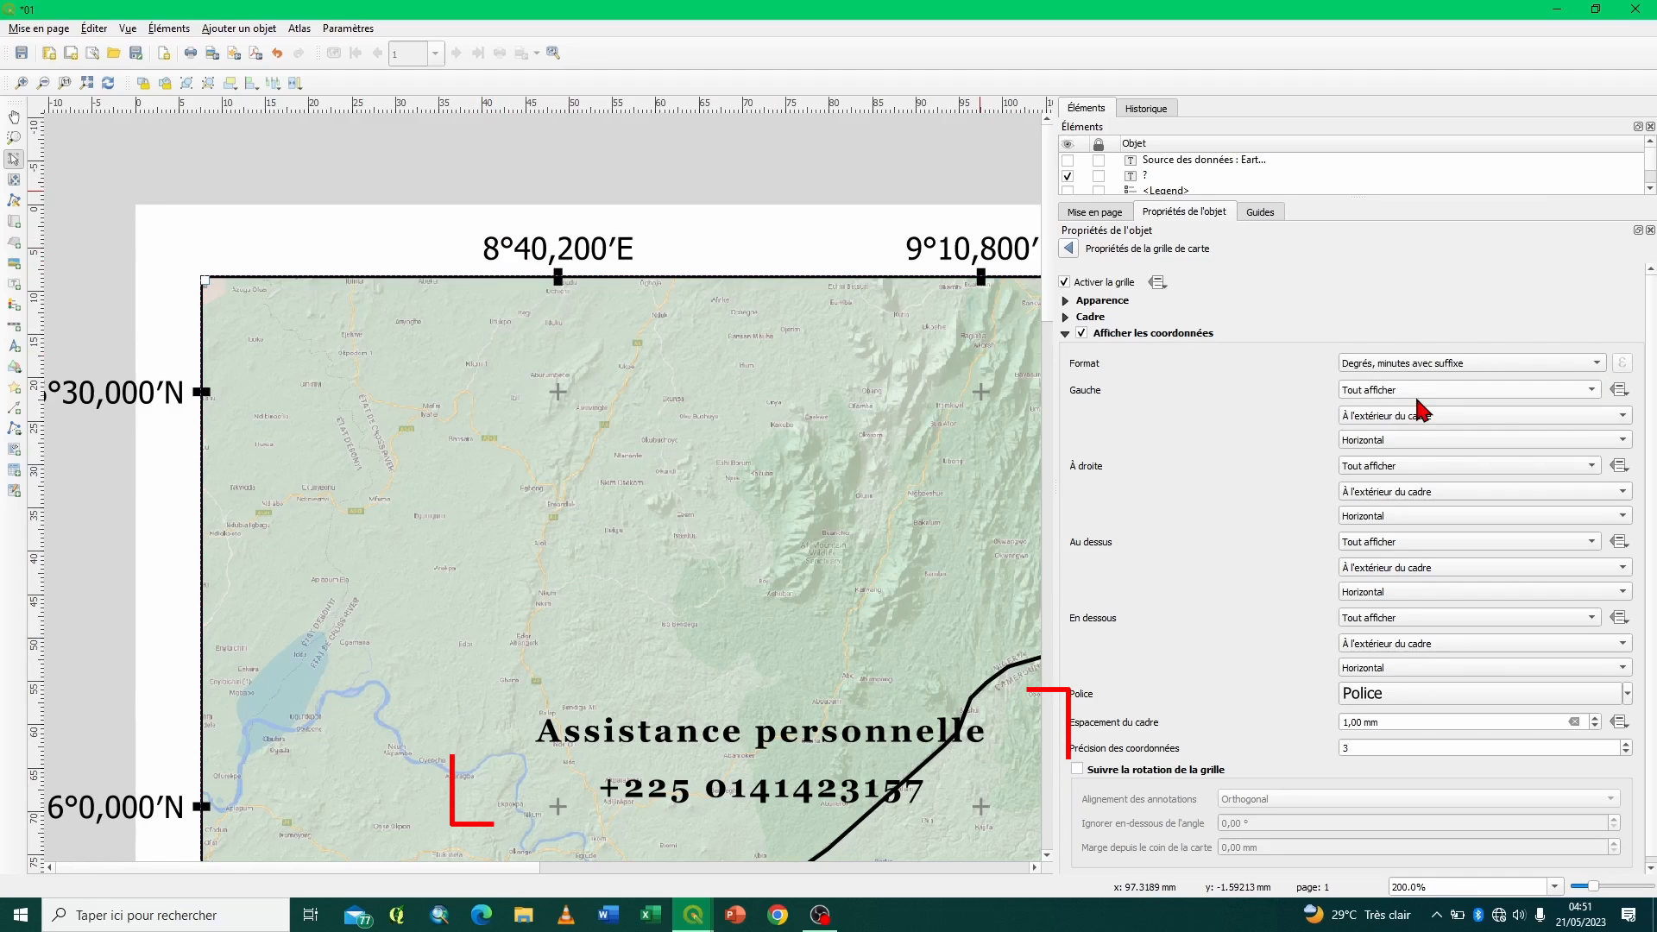
- Set the orientation of the coordinates on the map's Gauche side to Vertical ascendant
scroll(1240, 587, down, 1)
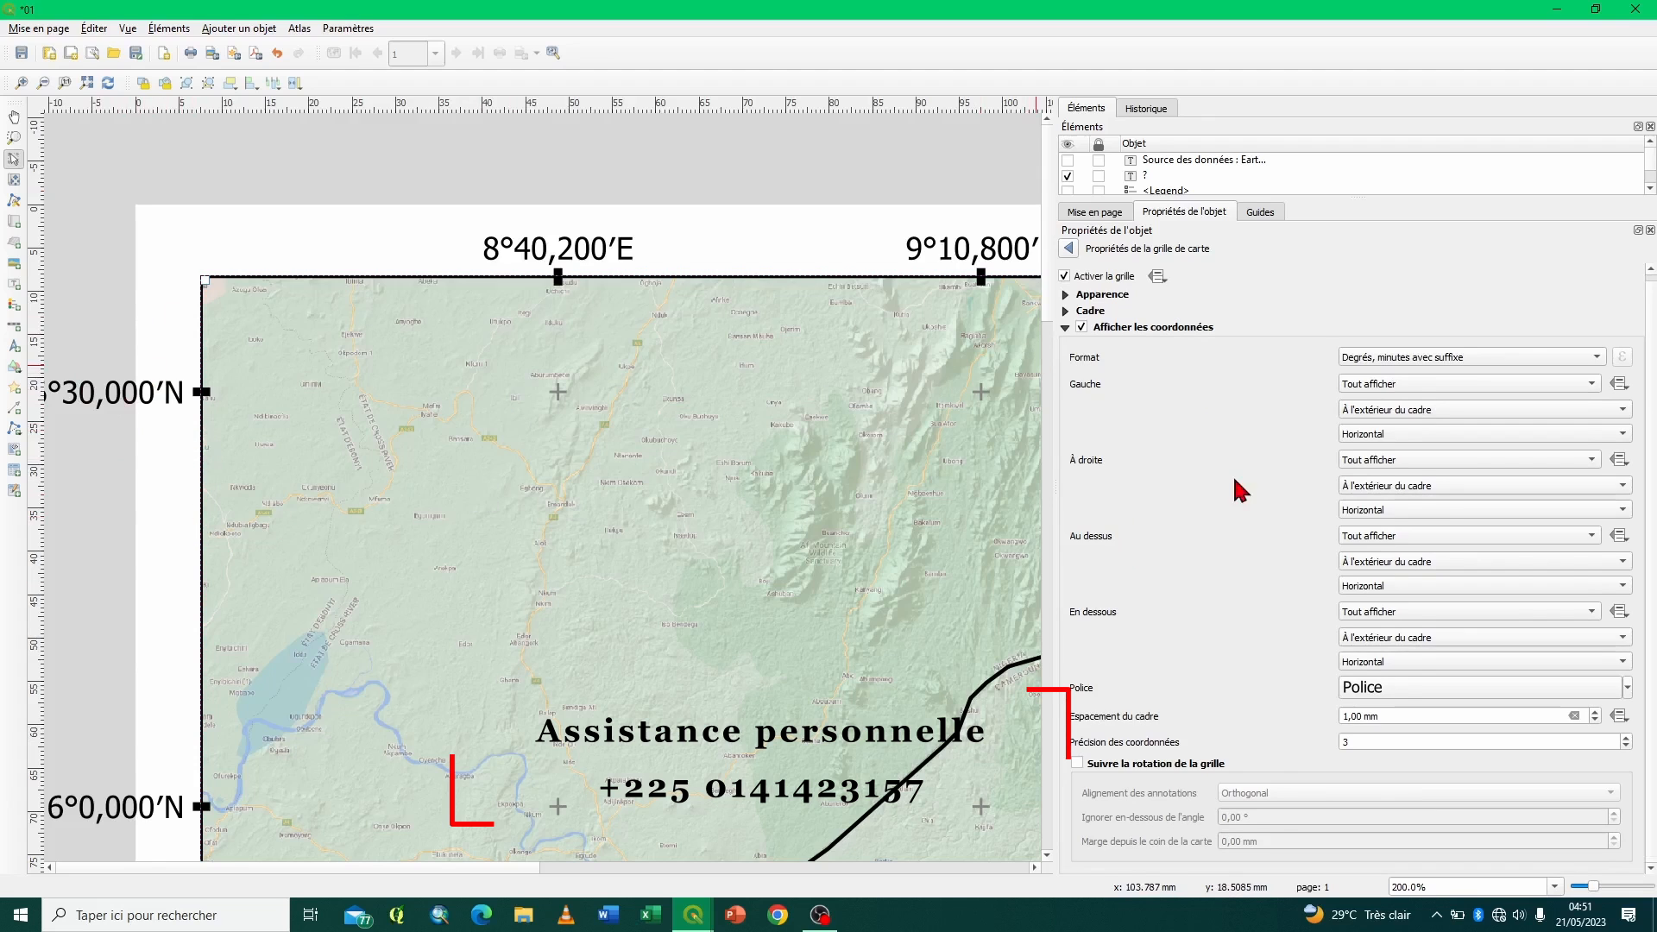
click(1379, 435)
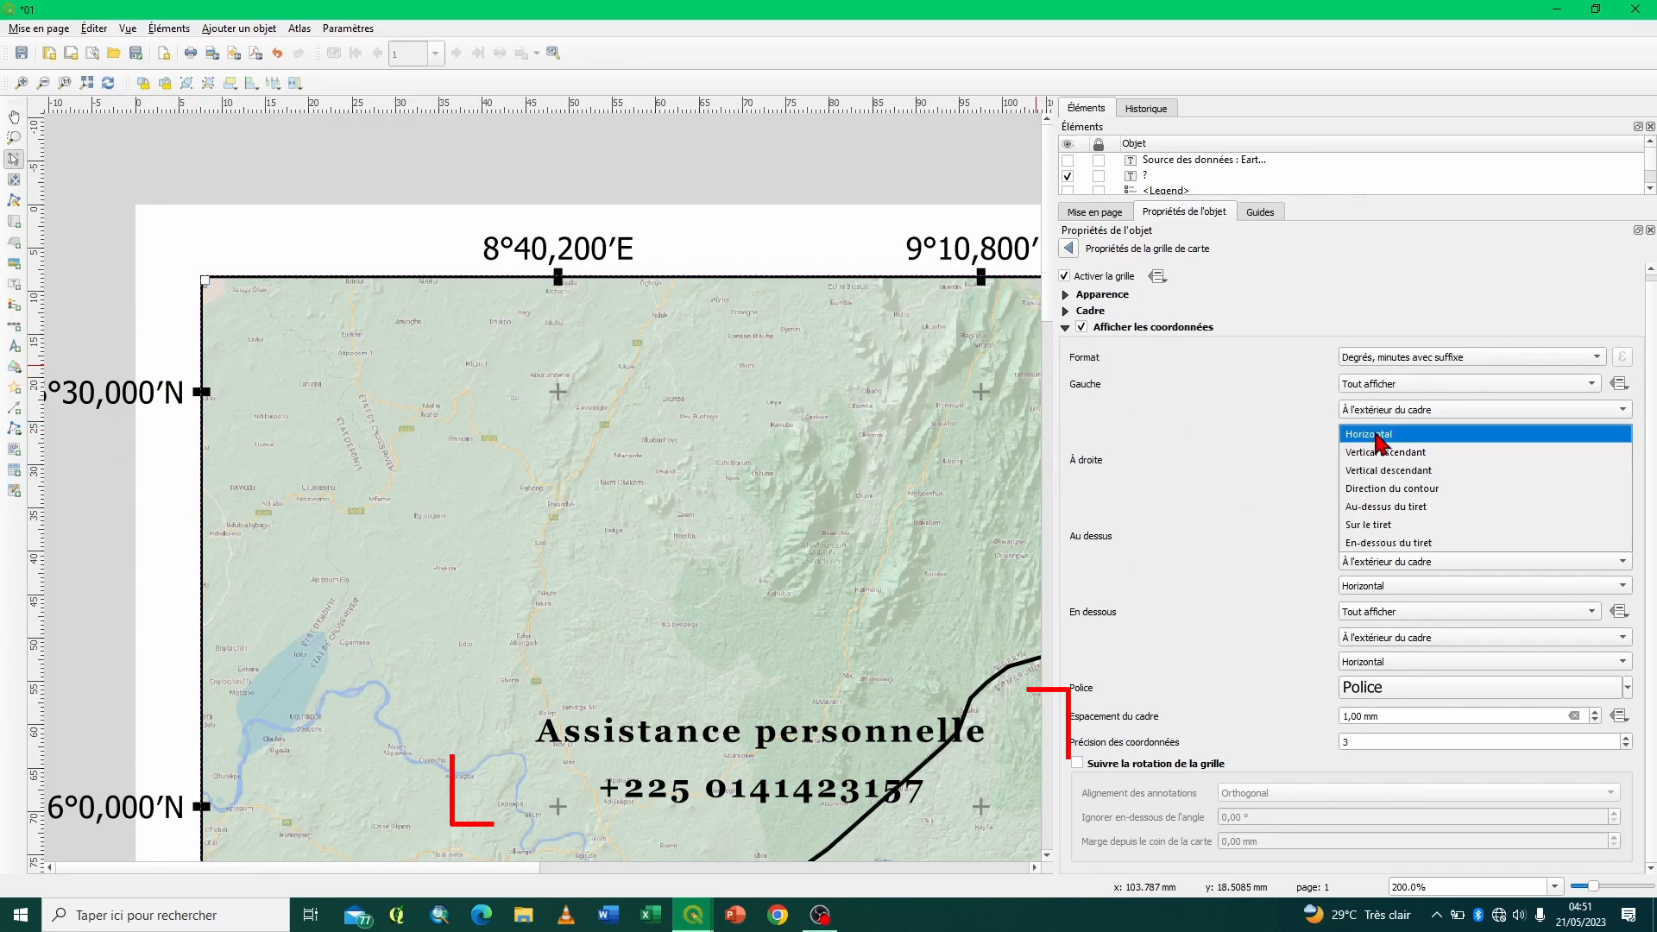
click(1382, 453)
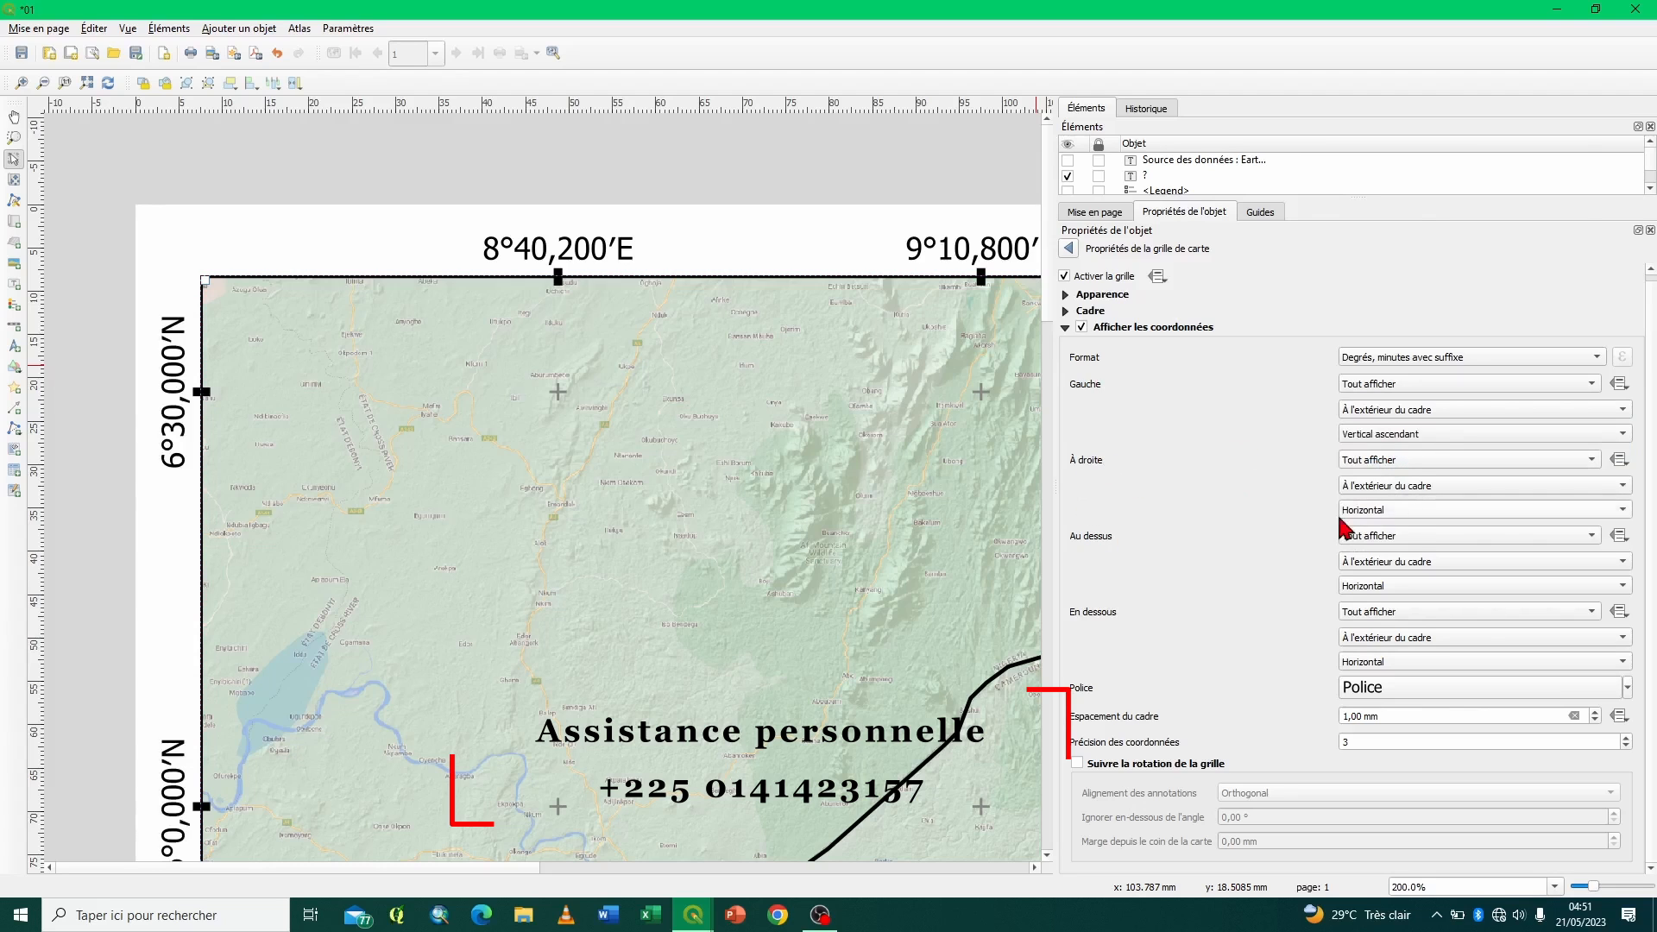
- Set the orientation of the coordinates on the map's À droite side to Vertical ascendant
click(1374, 515)
click(1380, 529)
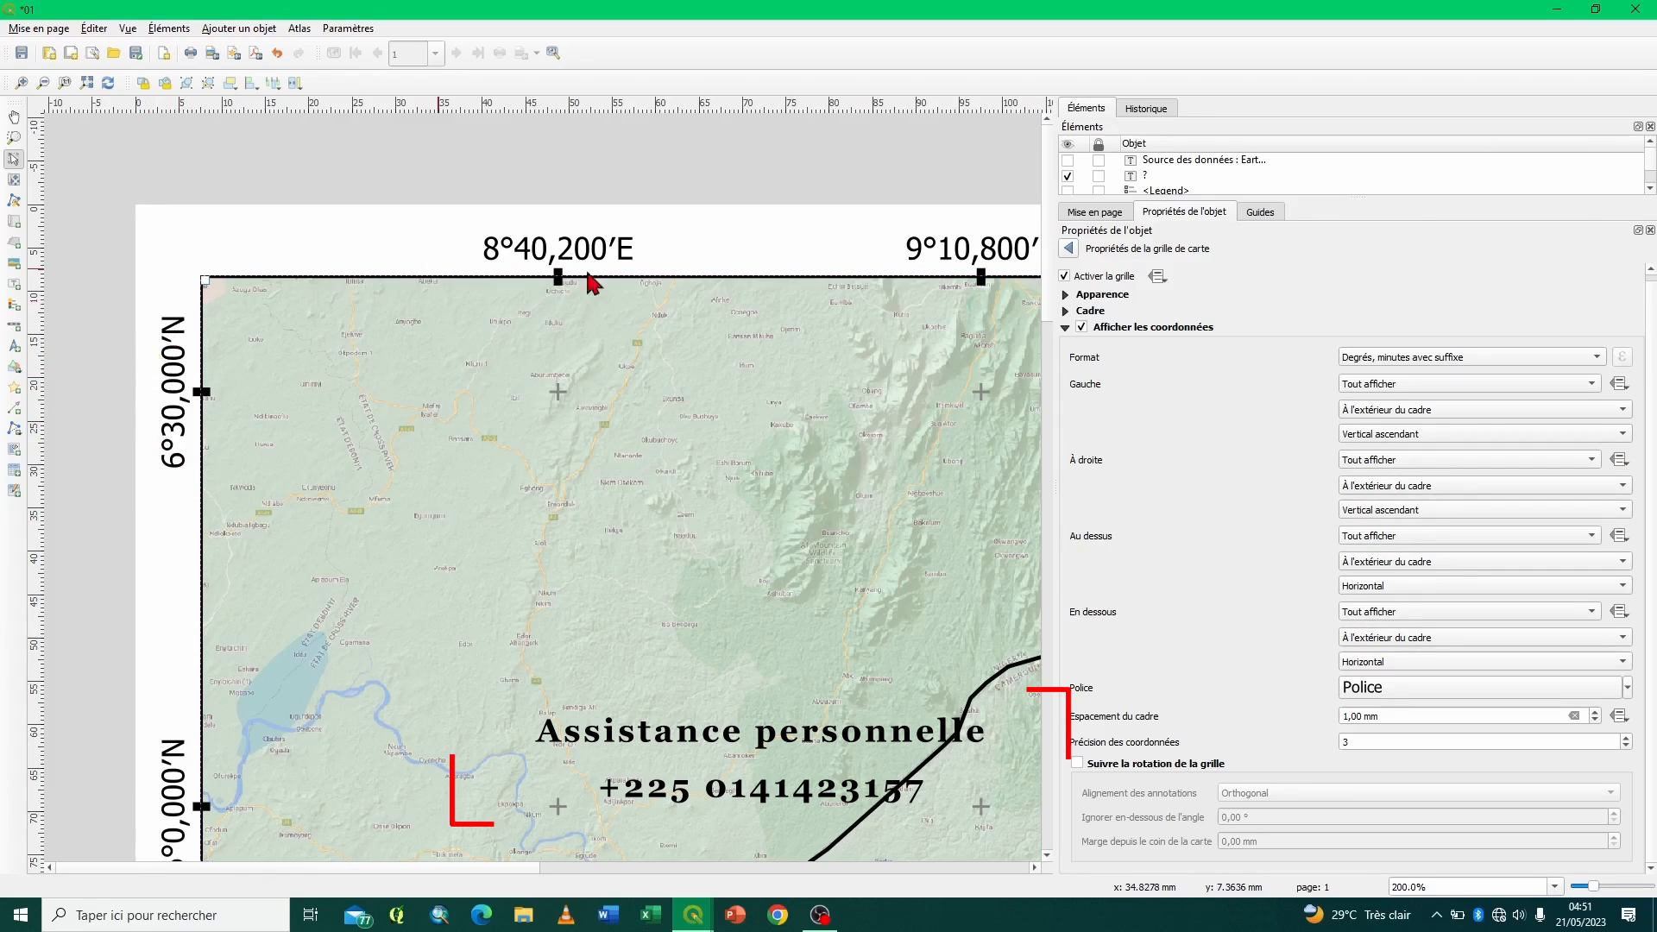
- Format the grid coordinate font in black, Bold style and 8 points, and return to the map's grid list with Grille 1 selected
click(1626, 689)
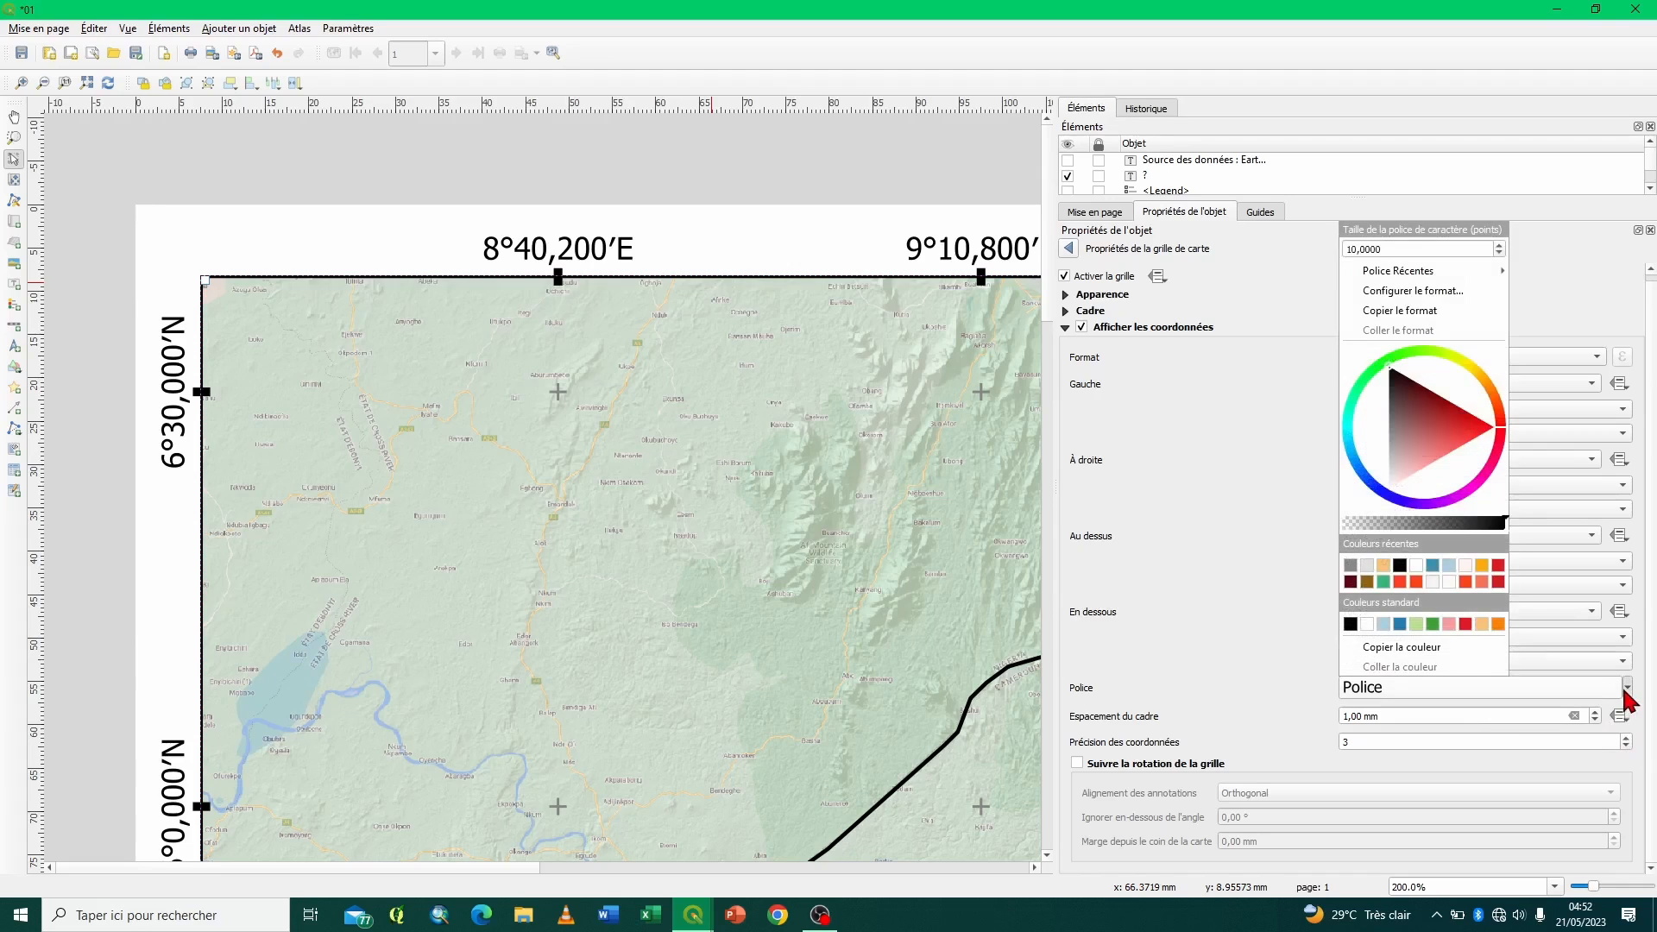
click(1439, 682)
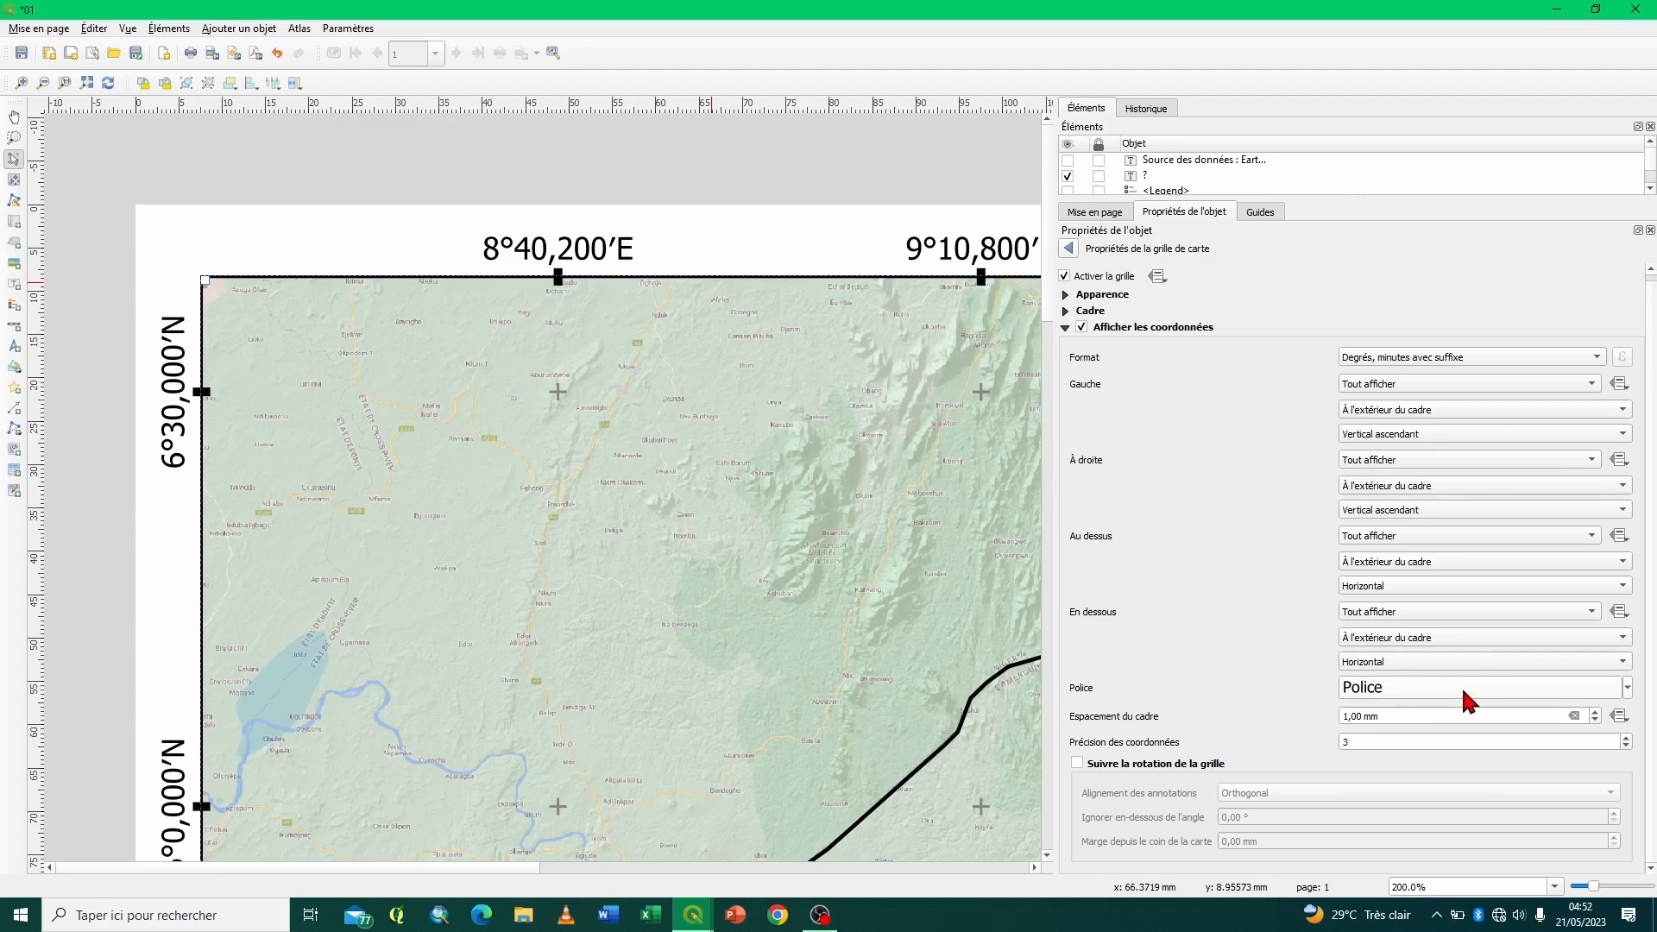
click(1462, 686)
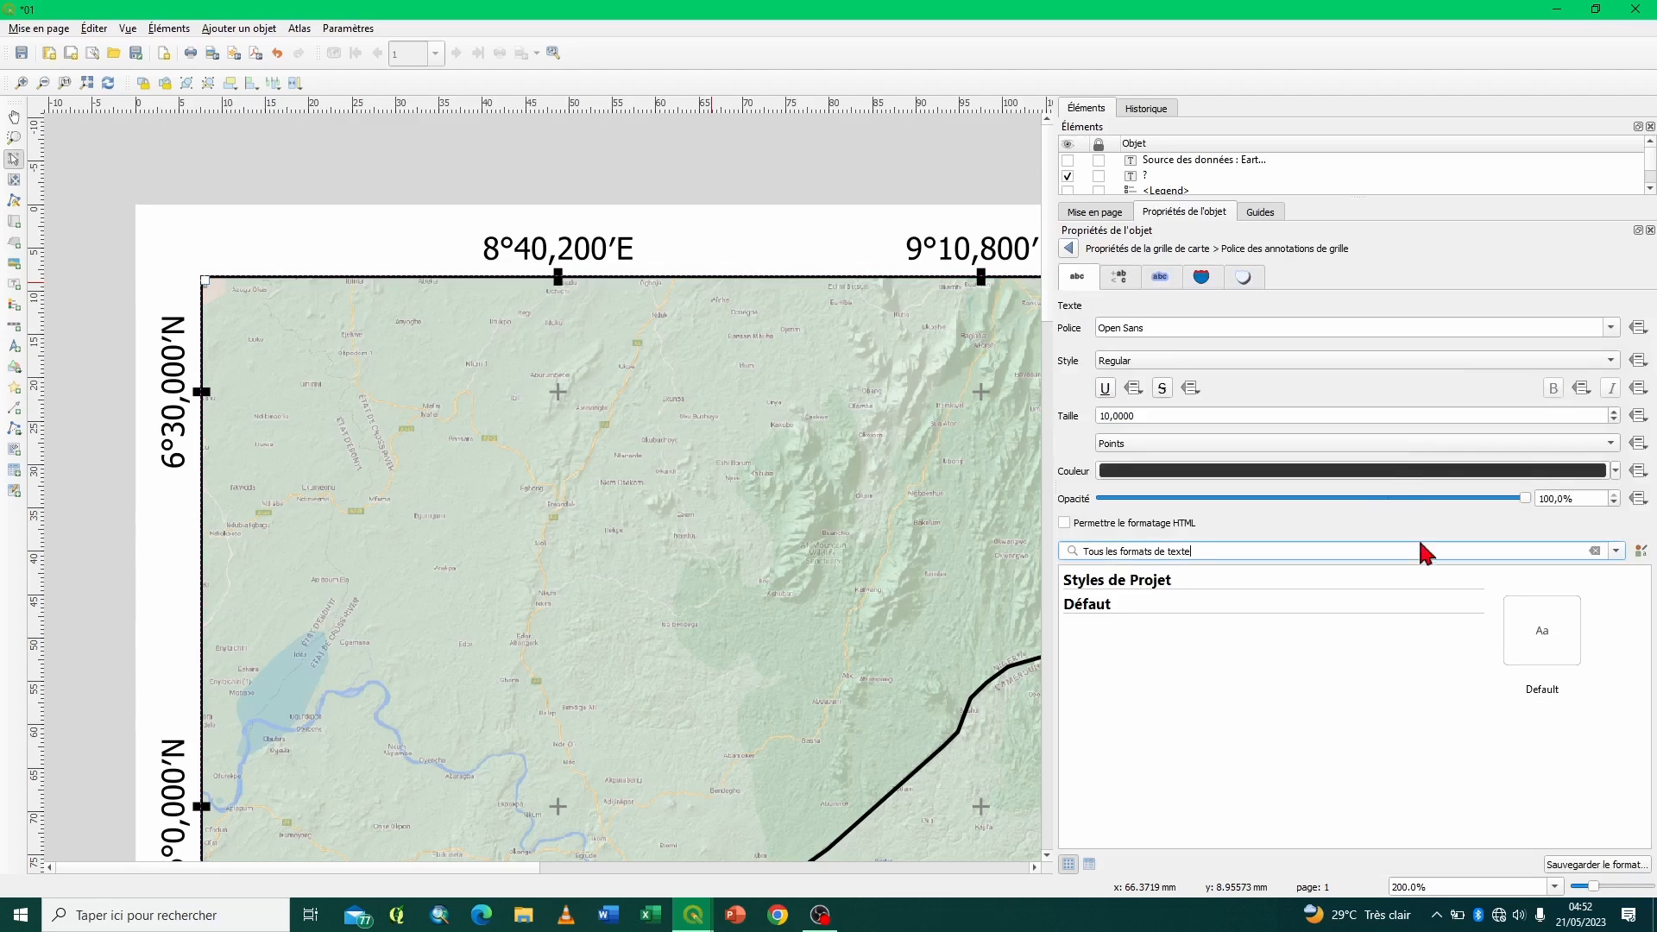
click(1616, 471)
click(1226, 489)
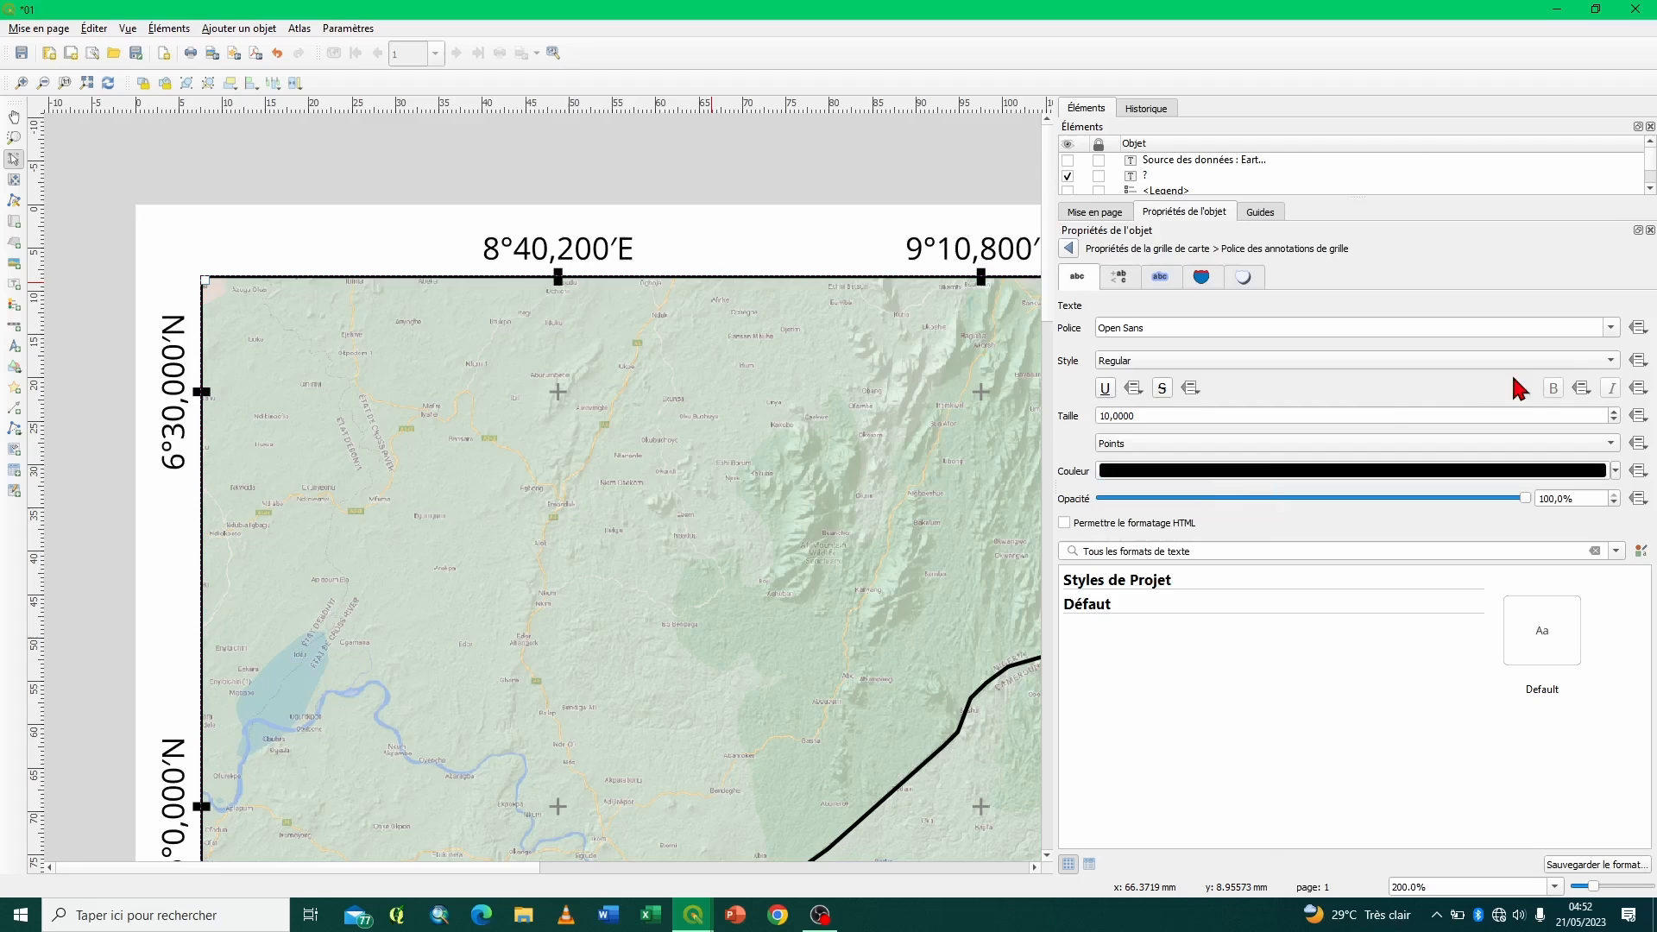
click(1610, 360)
click(1127, 218)
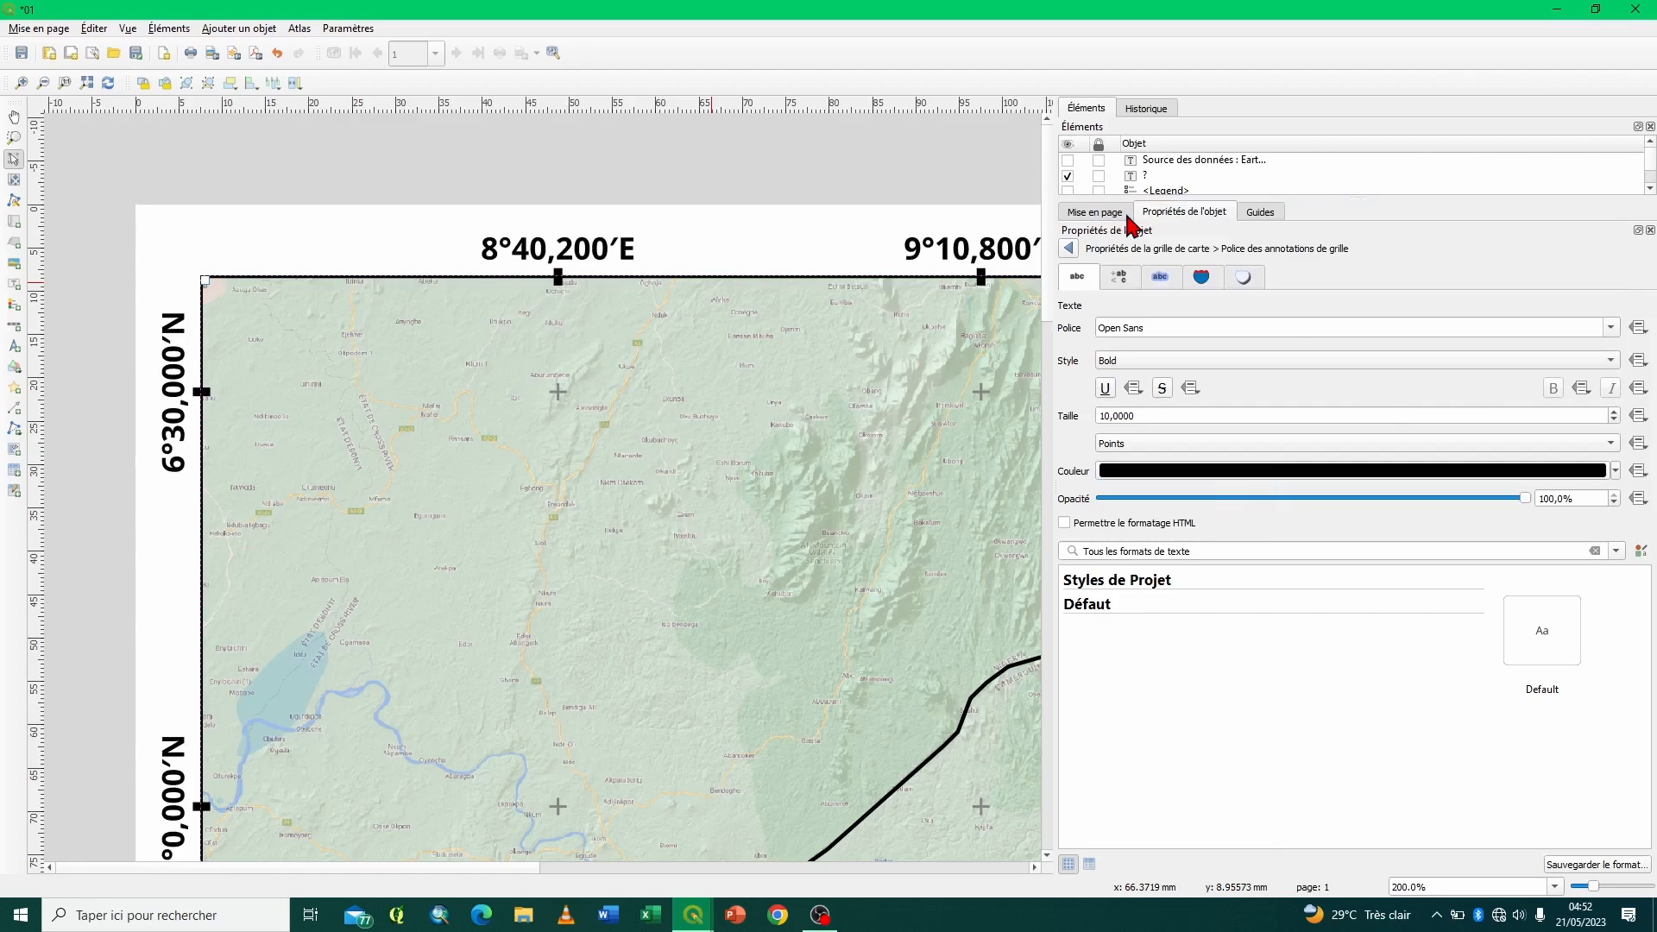
click(1612, 420)
click(1613, 421)
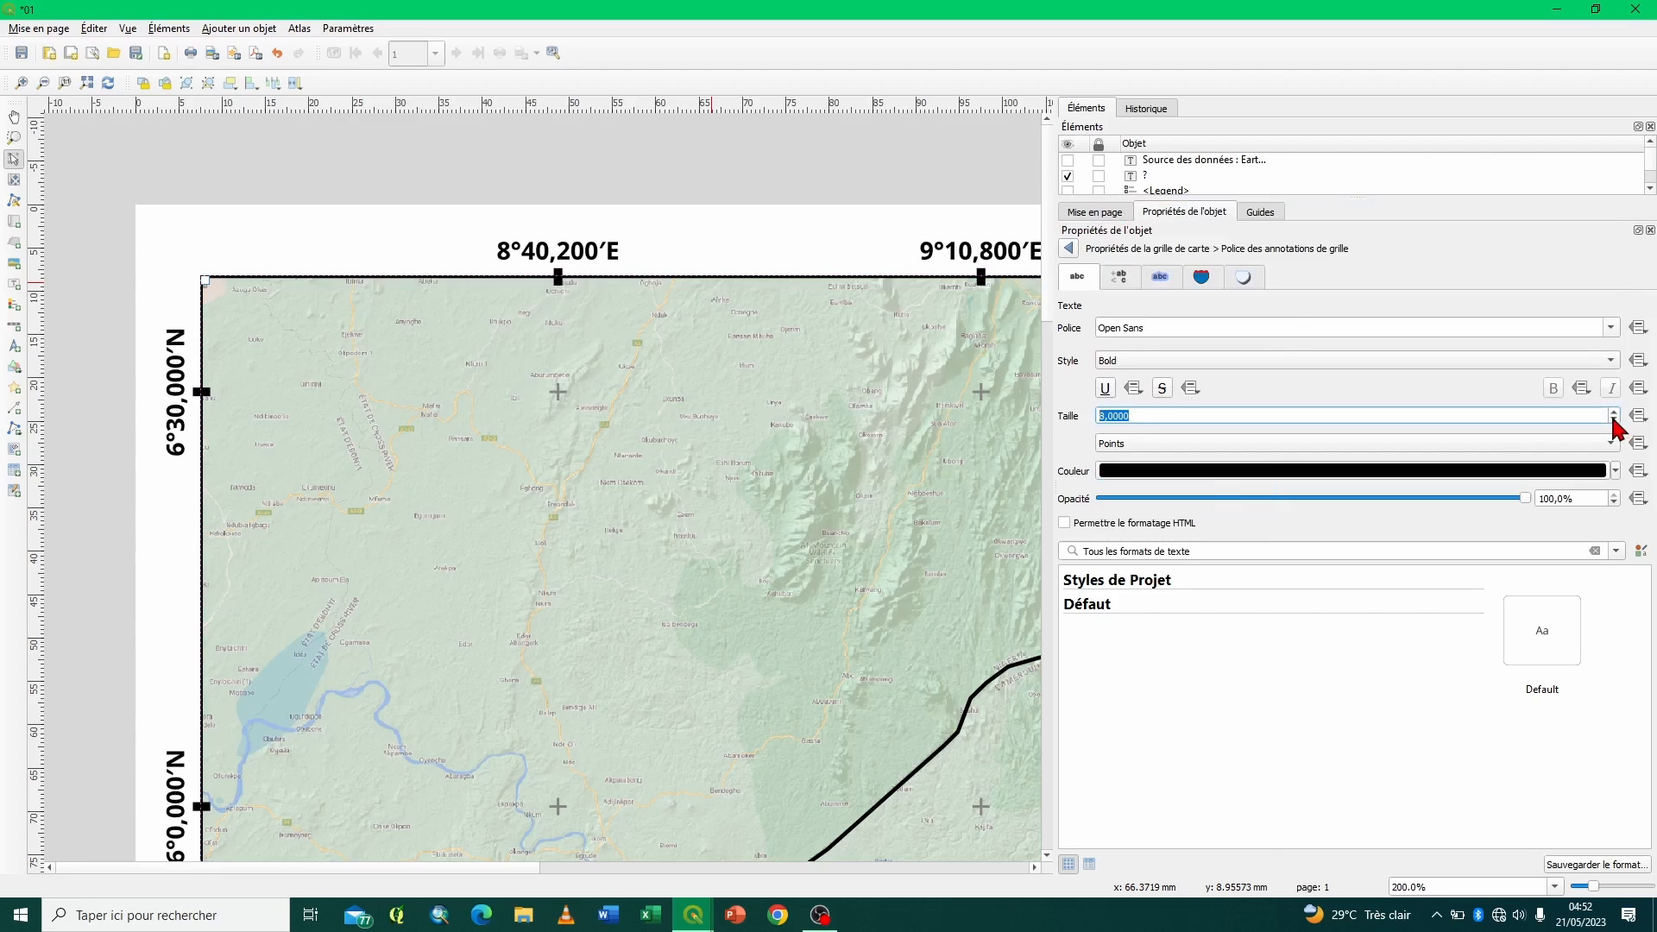
click(1068, 250)
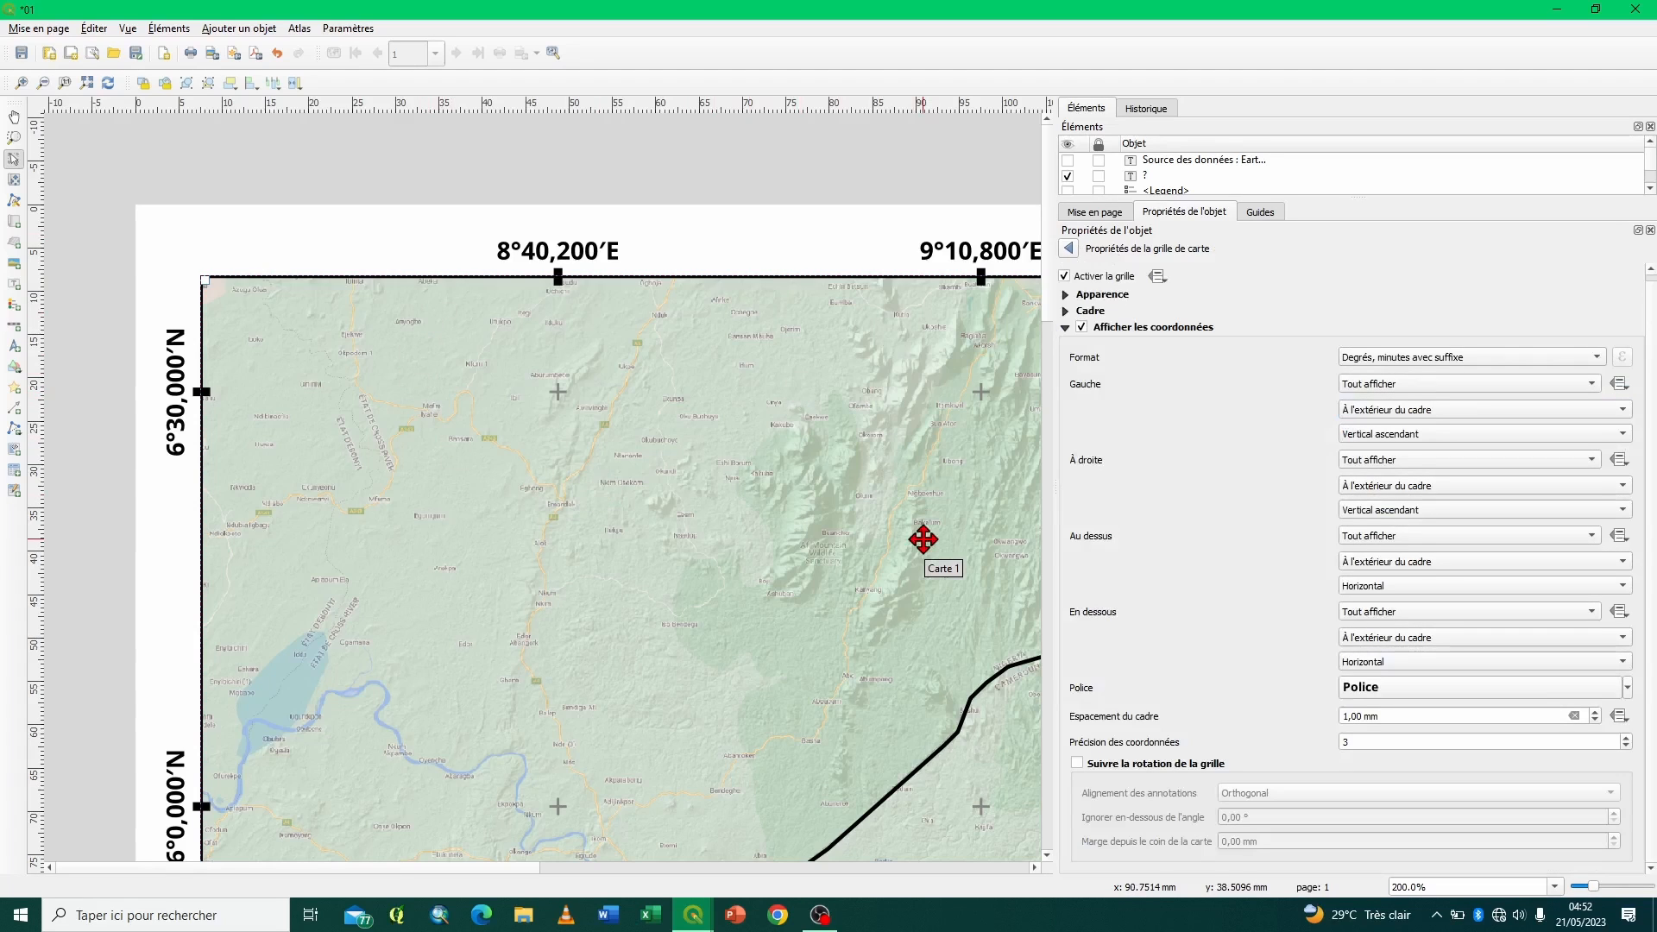
click(1067, 248)
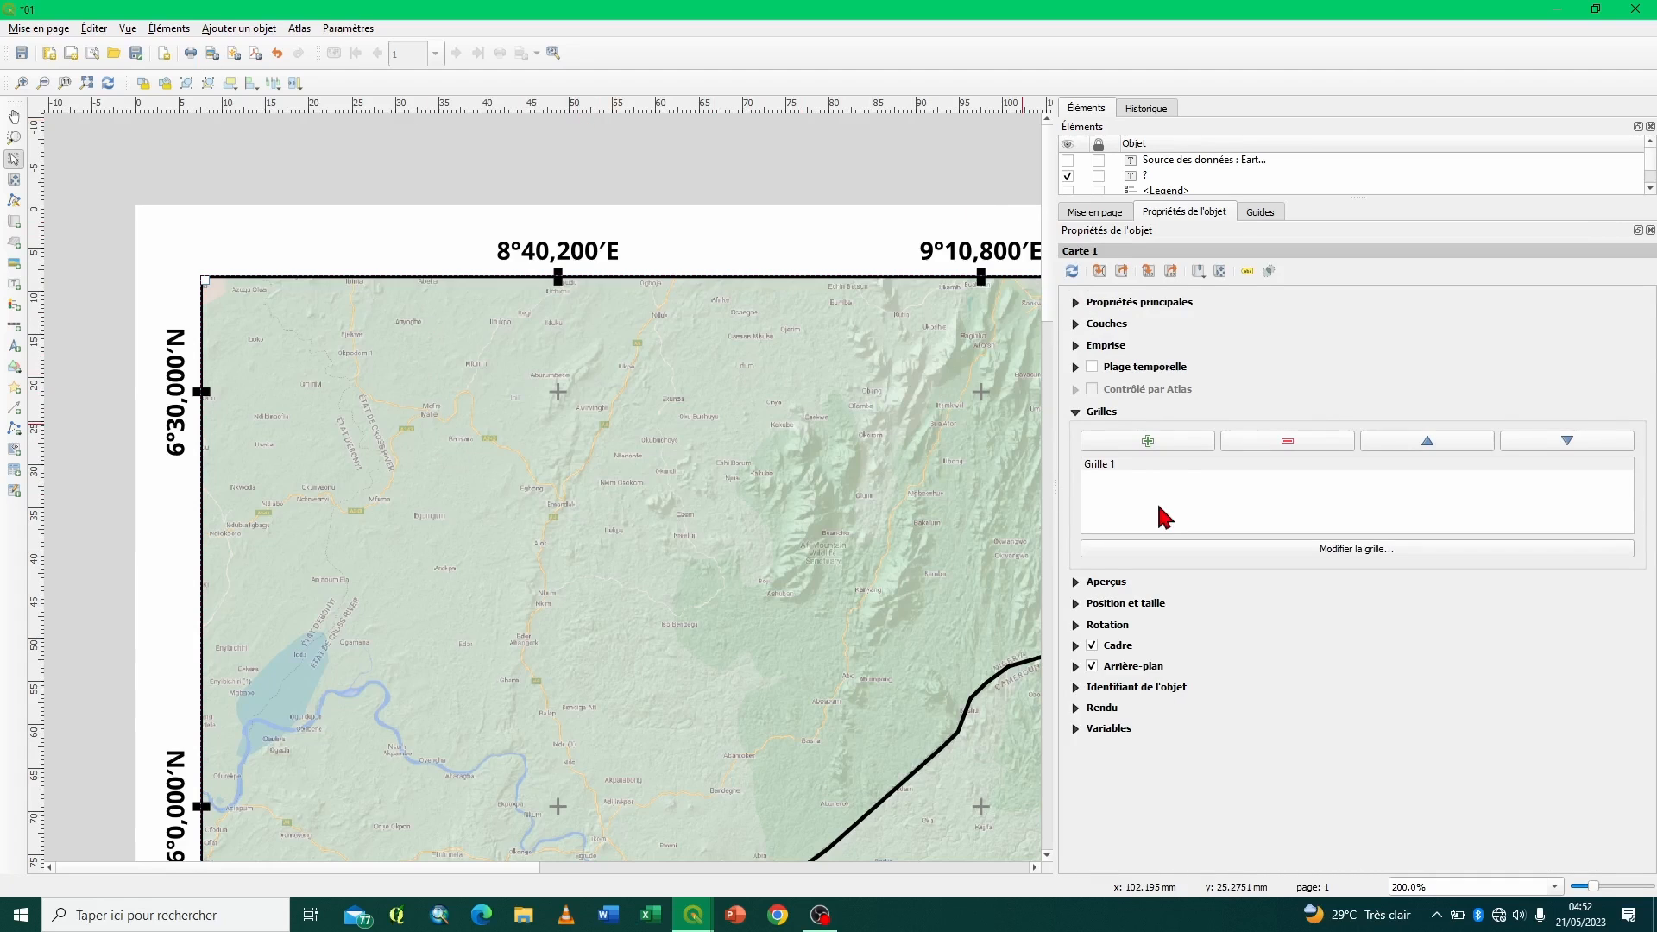
click(1246, 470)
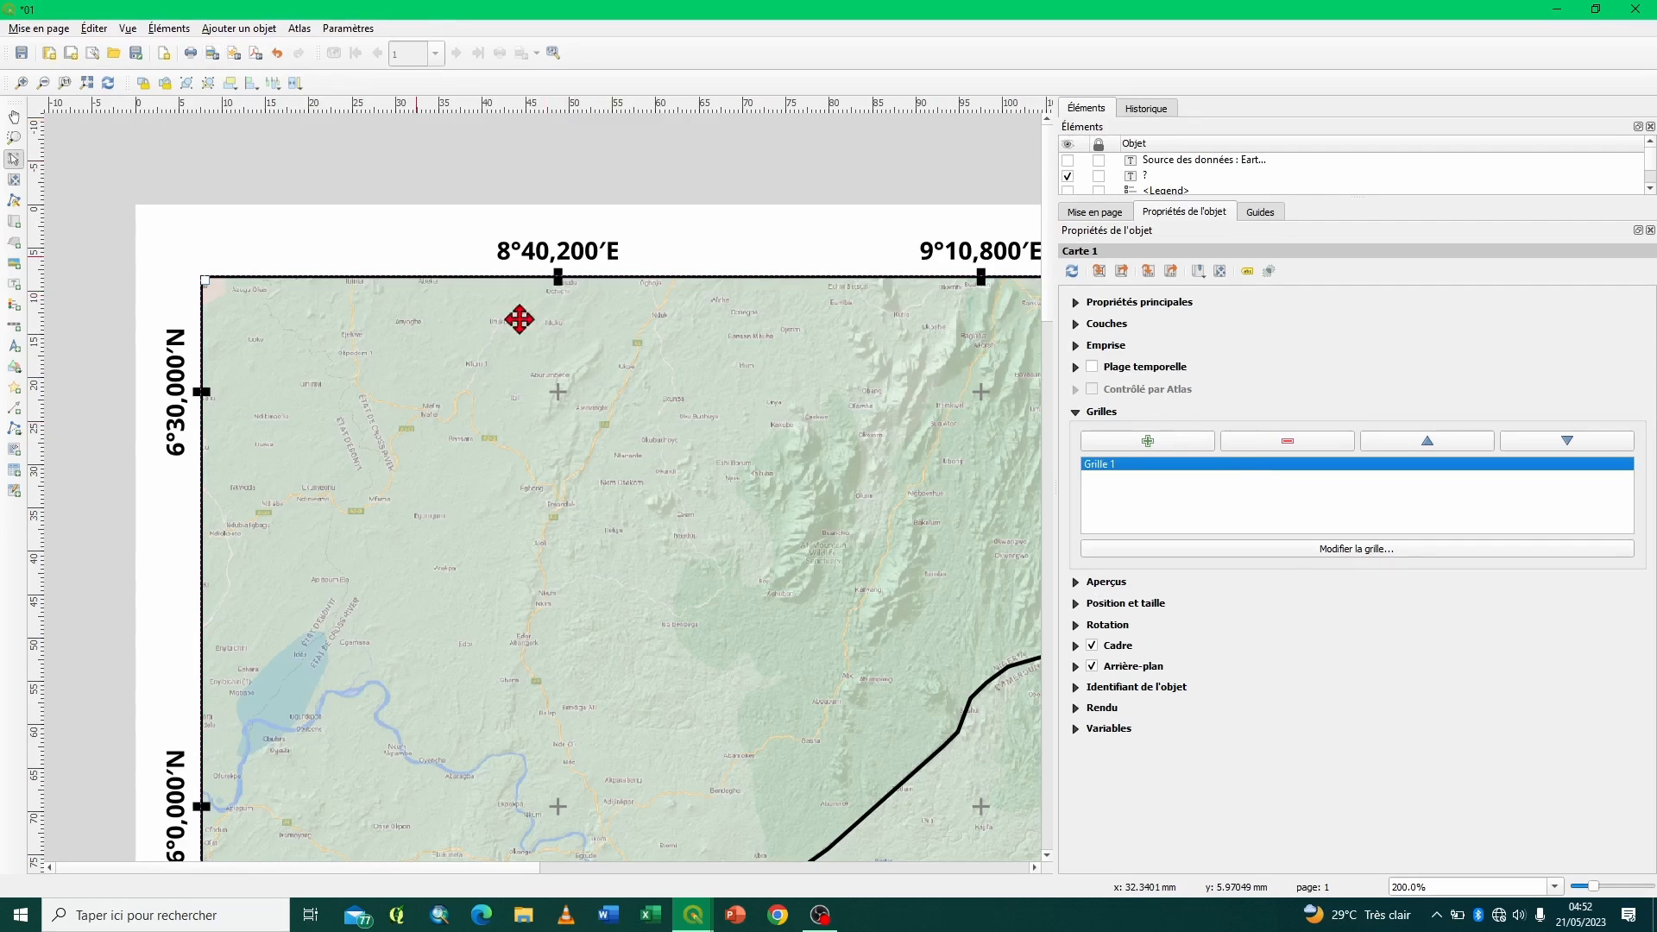
- Export the layout as a JPG image named 02 to the Bureau folder at 300 dpi
click(211, 54)
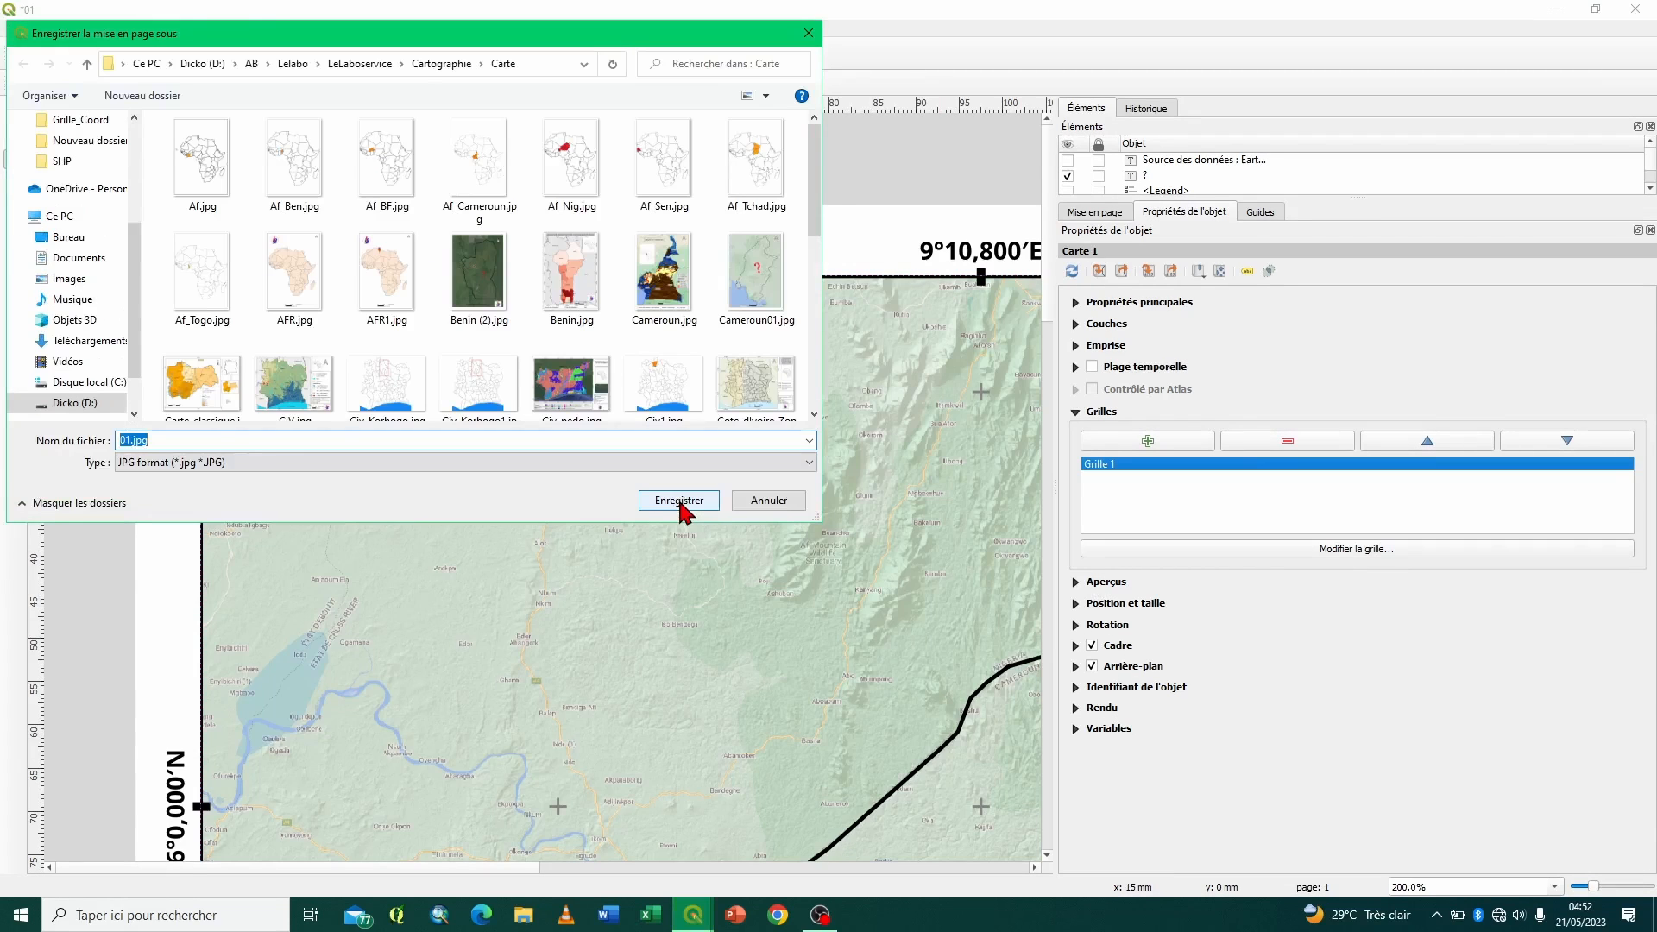
text(0)
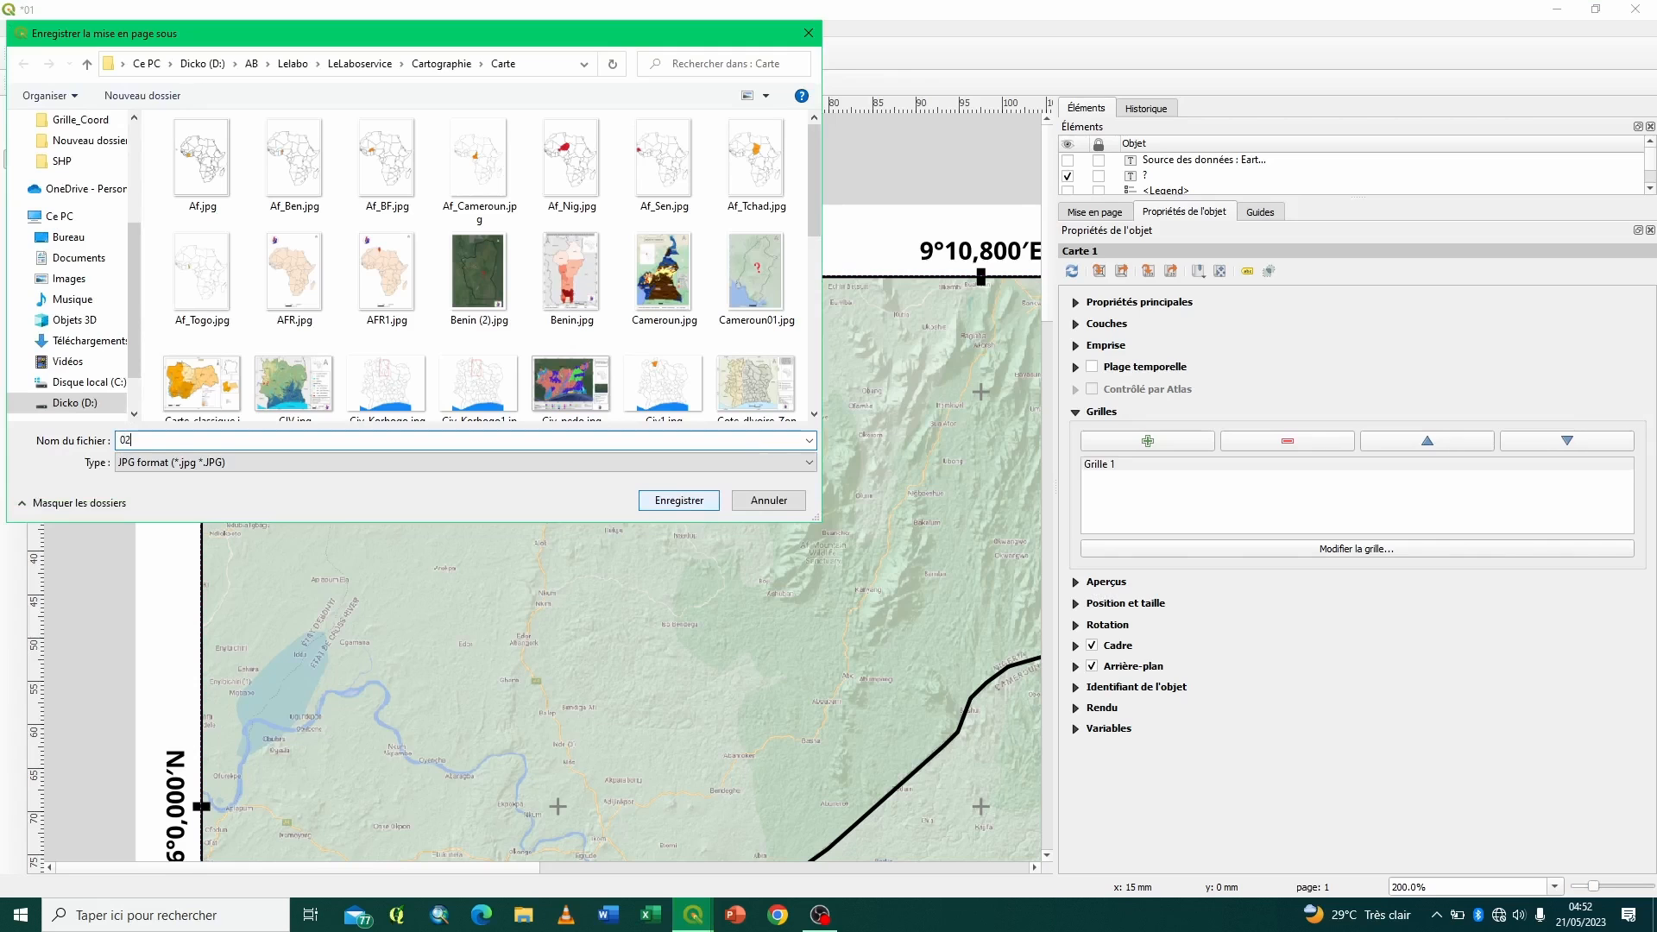
text(2)
click(108, 241)
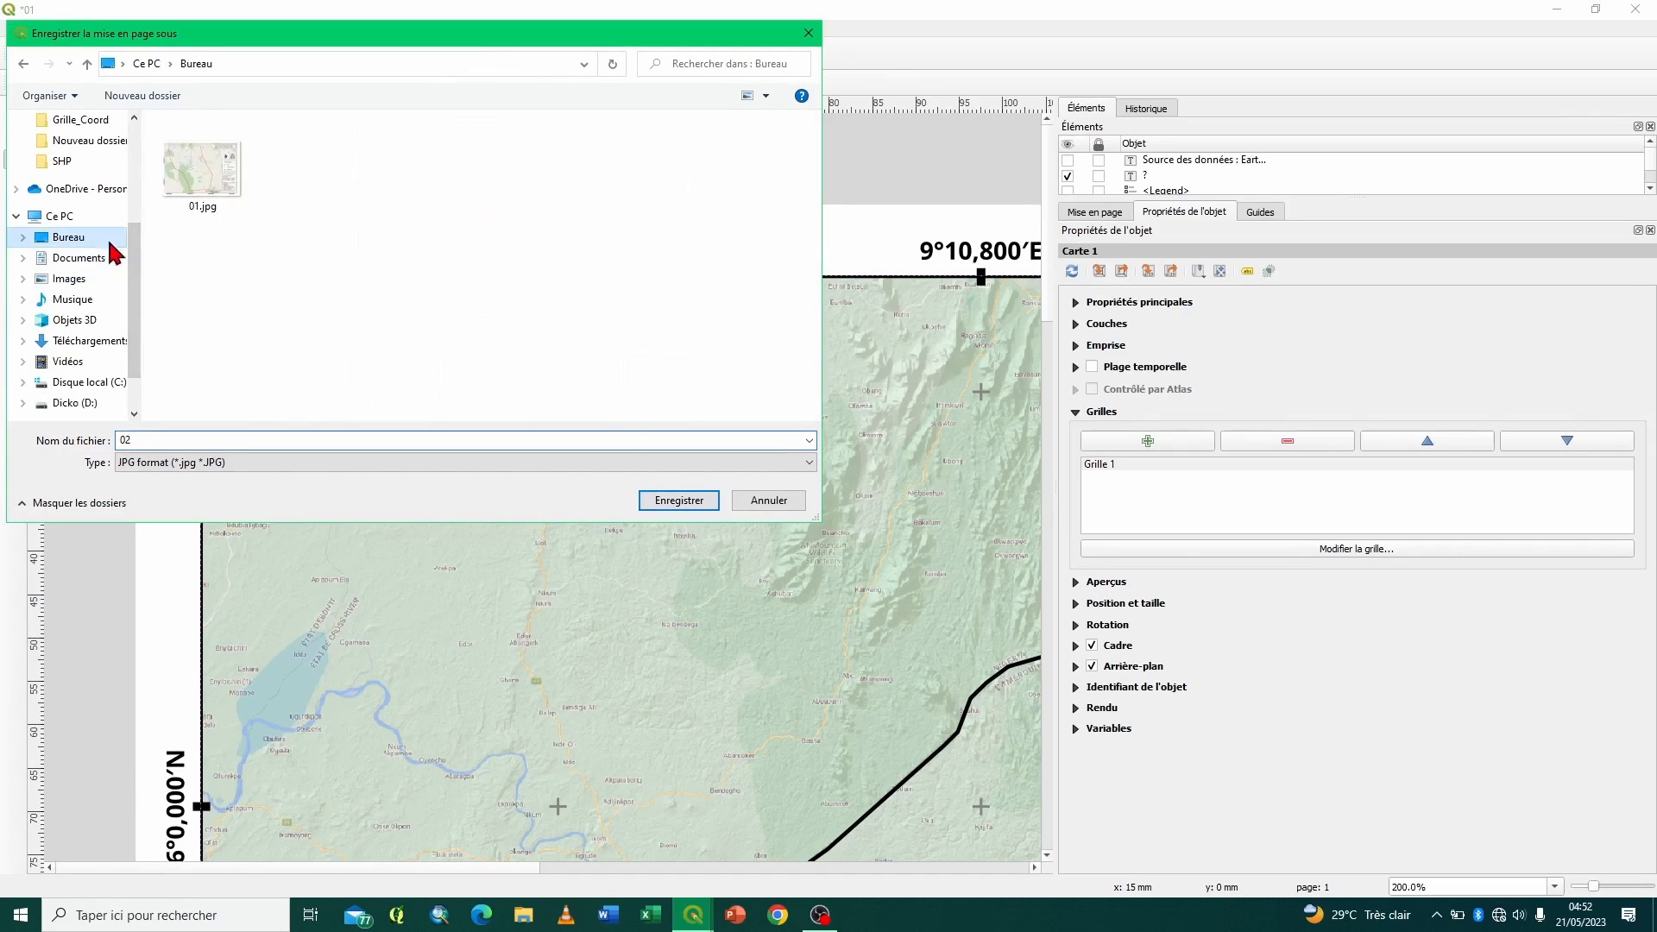
click(687, 504)
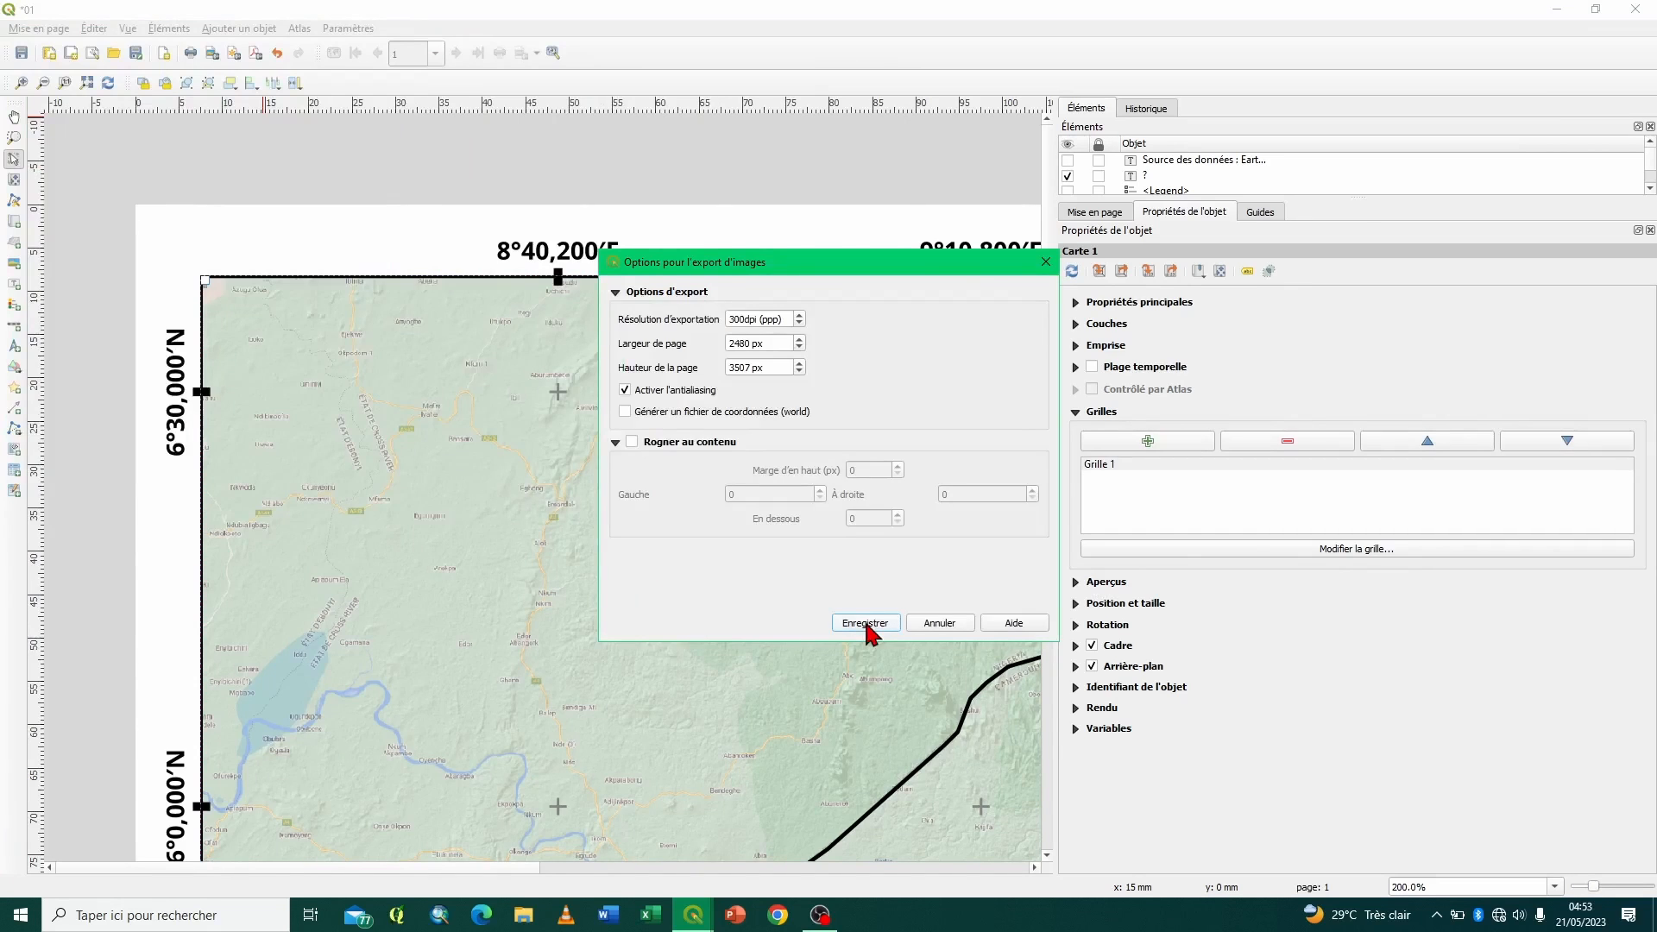
click(865, 623)
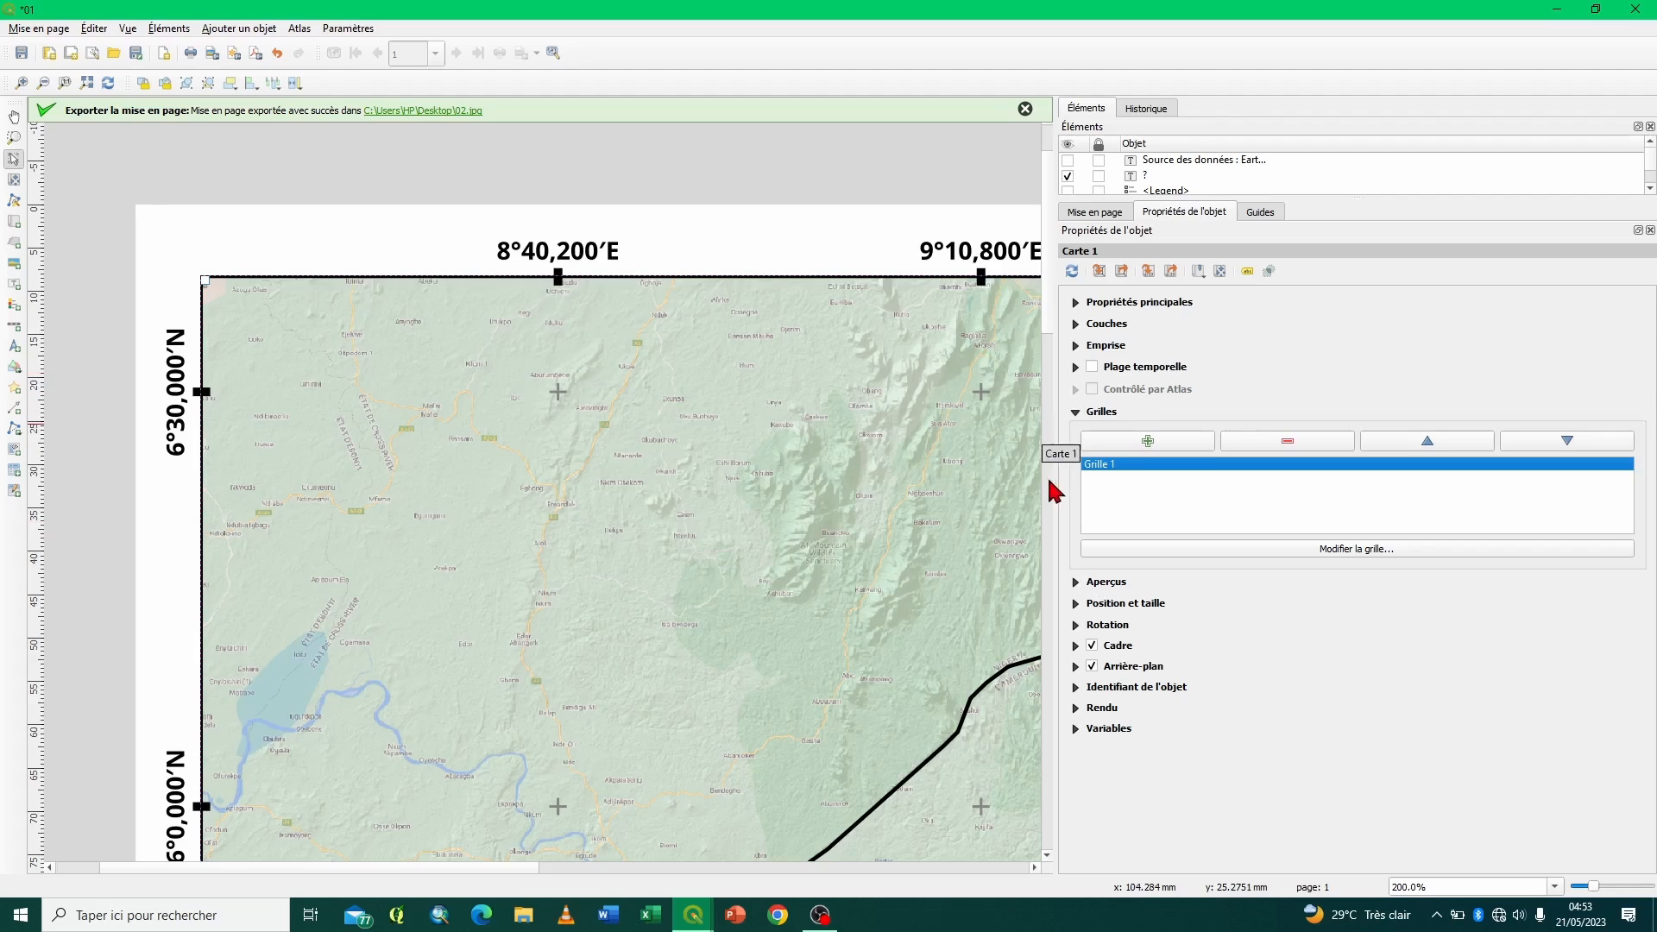
- Close layout 01 and the layout manager, and save the project Projet_02
drag(1056, 484, 1256, 476)
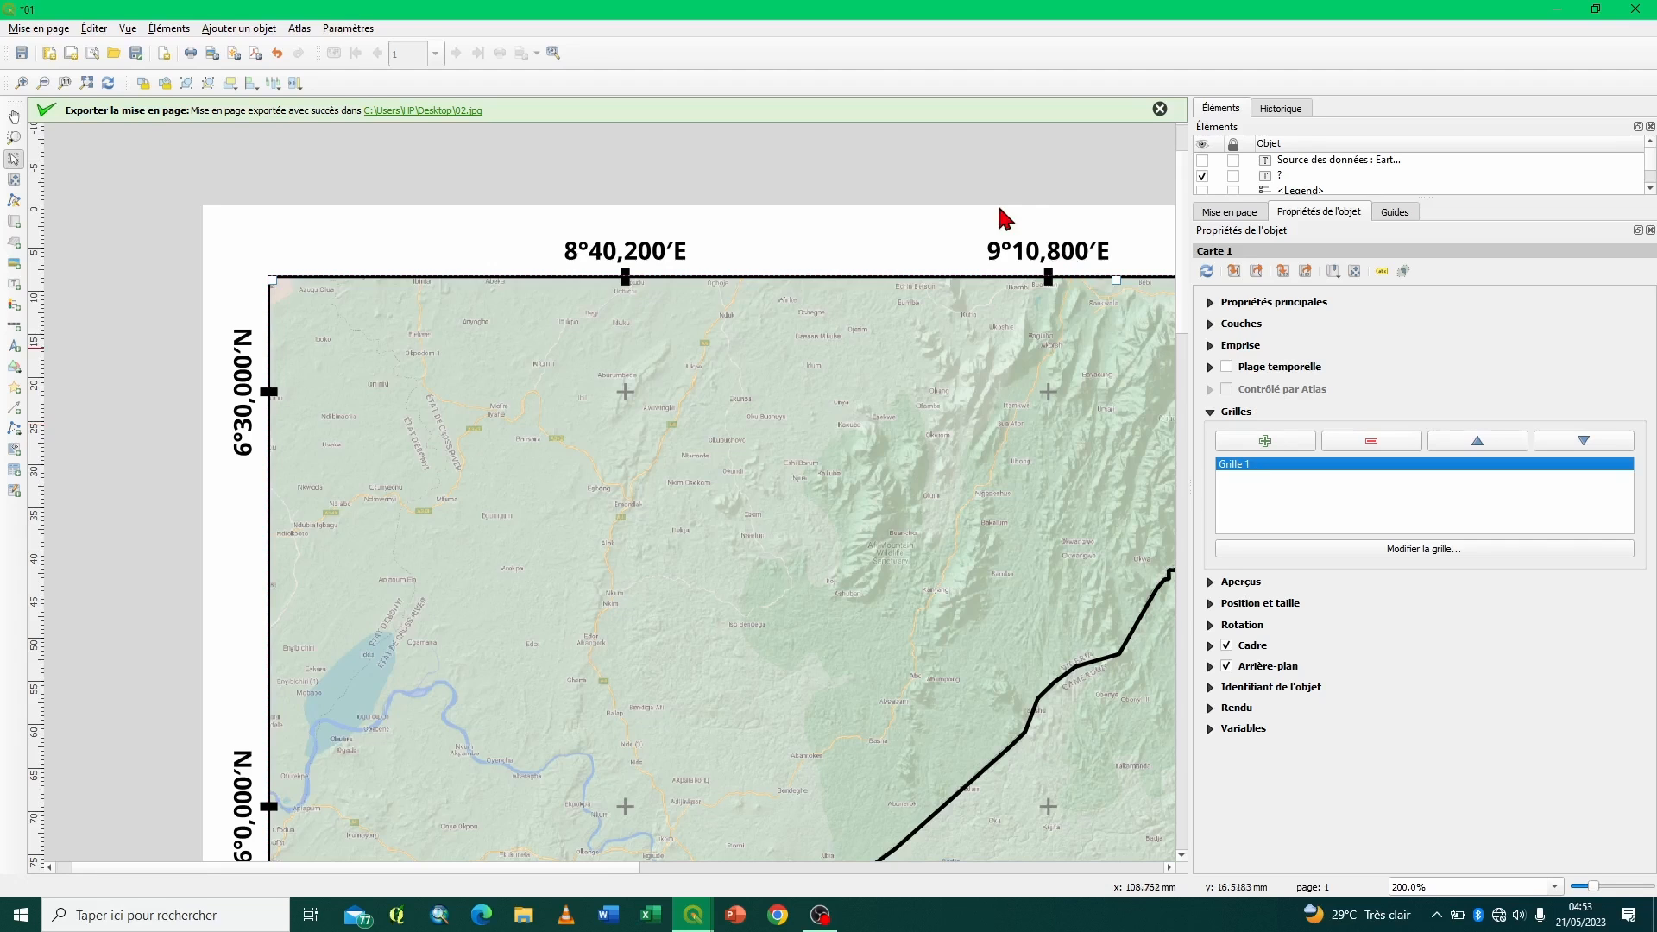
click(1635, 8)
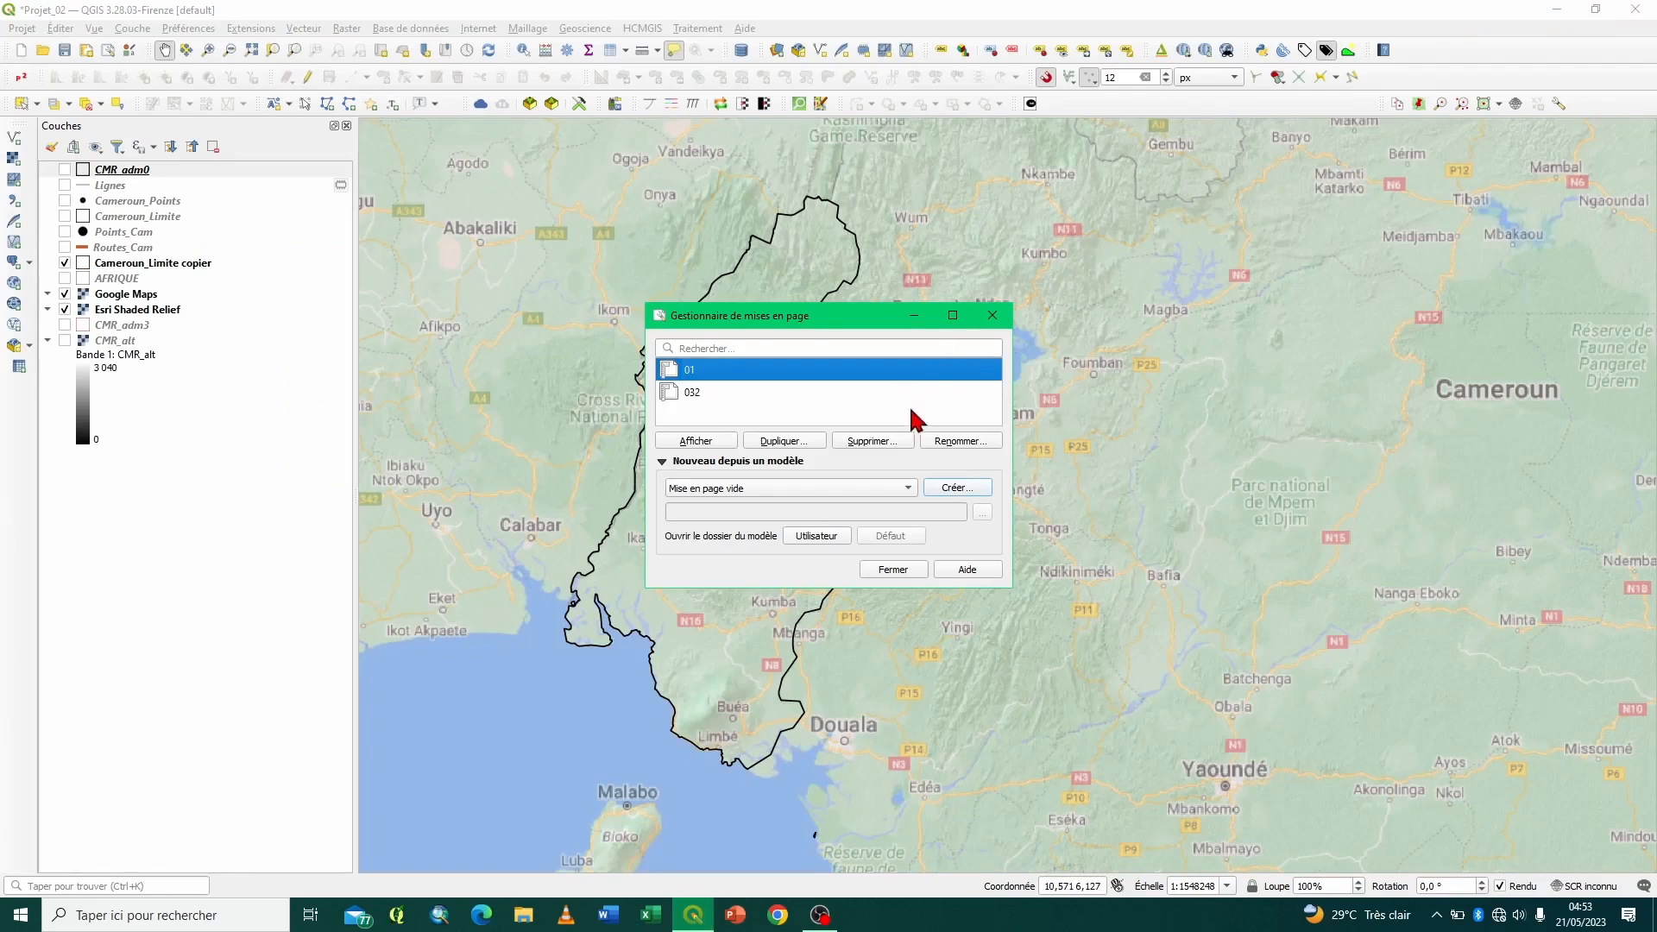
click(992, 315)
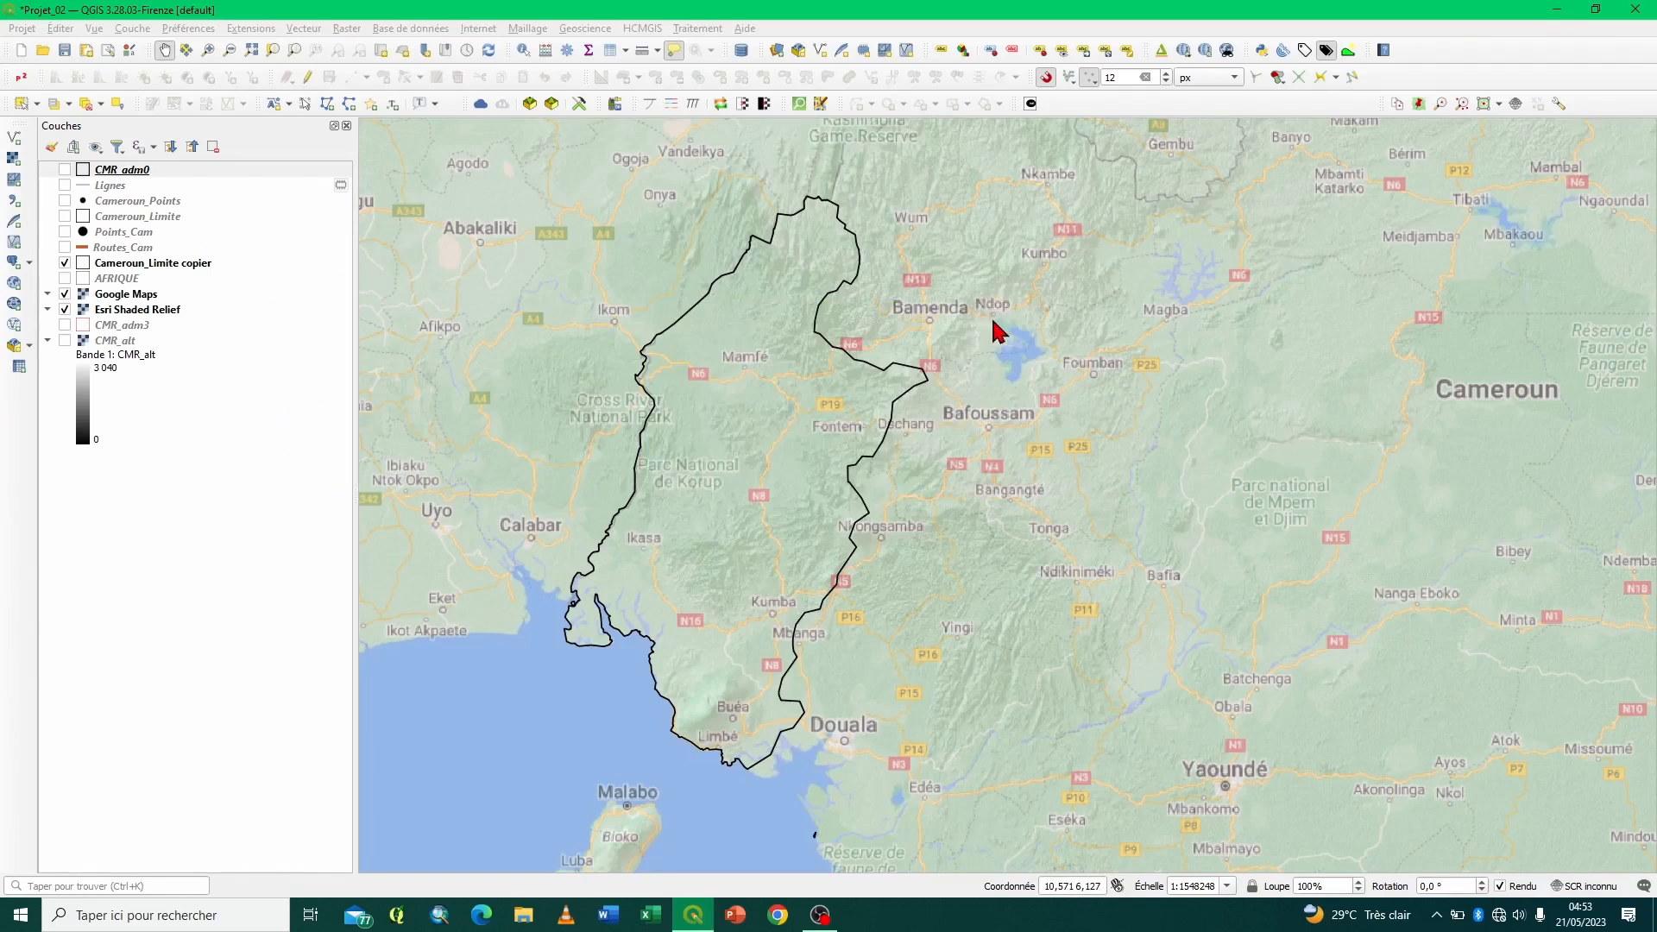
click(64, 50)
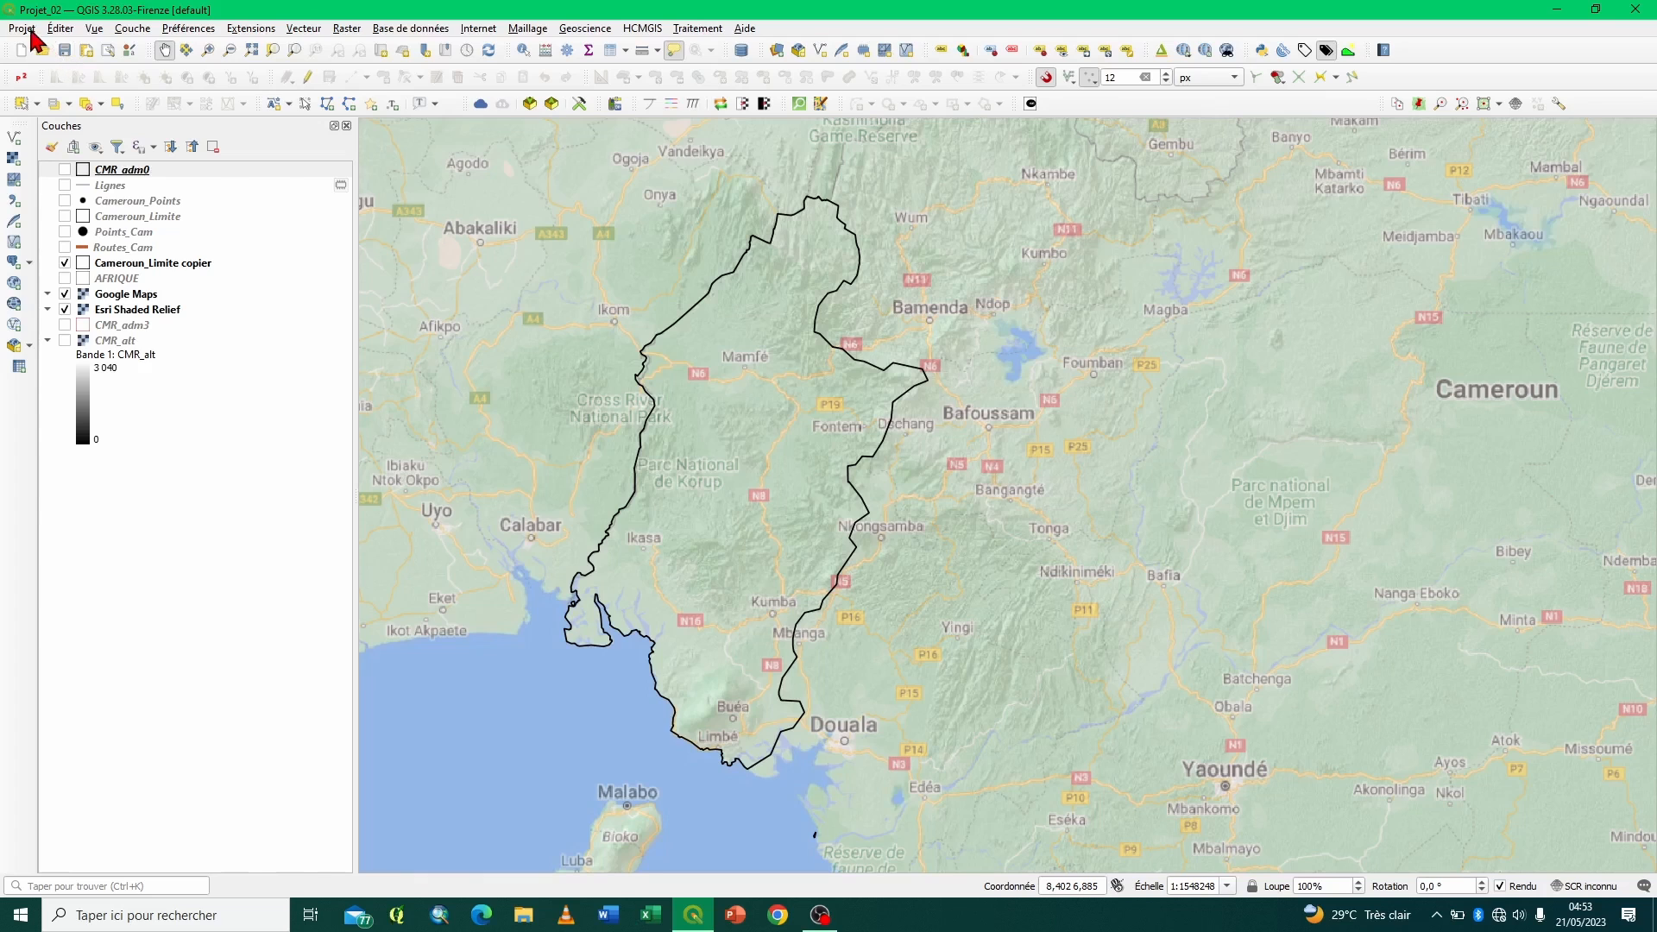
- Open the recent project Projet_03 and examine the UTM zones 29 N and 30 N and the intermediate zone
click(32, 31)
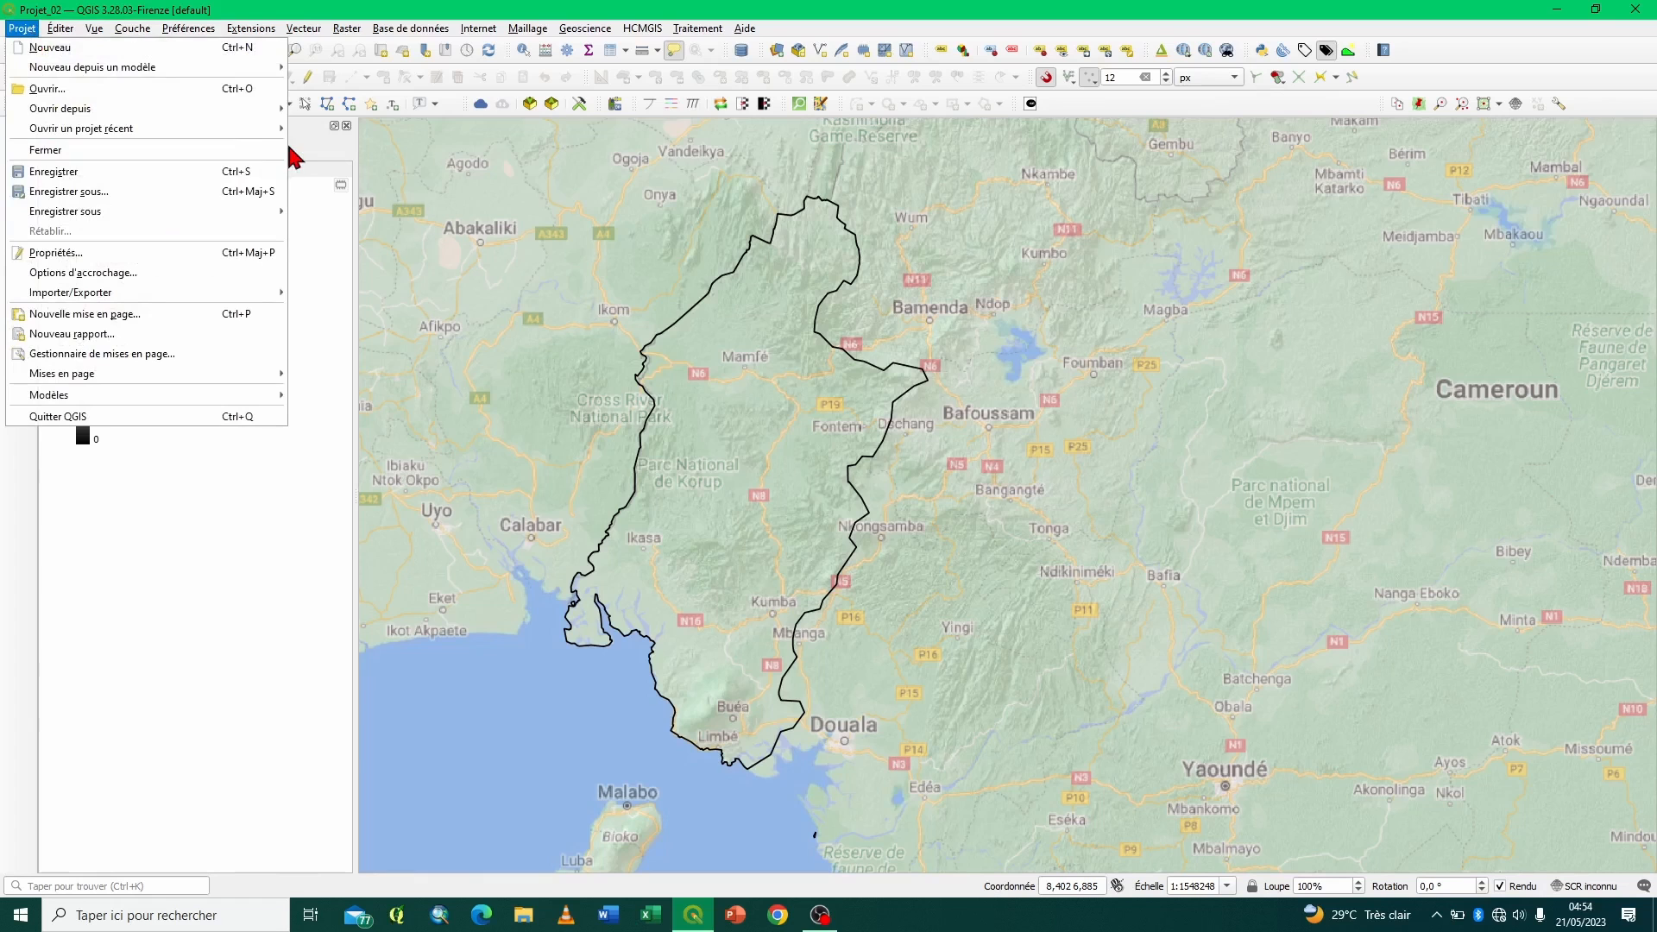
mouse_move(281, 129)
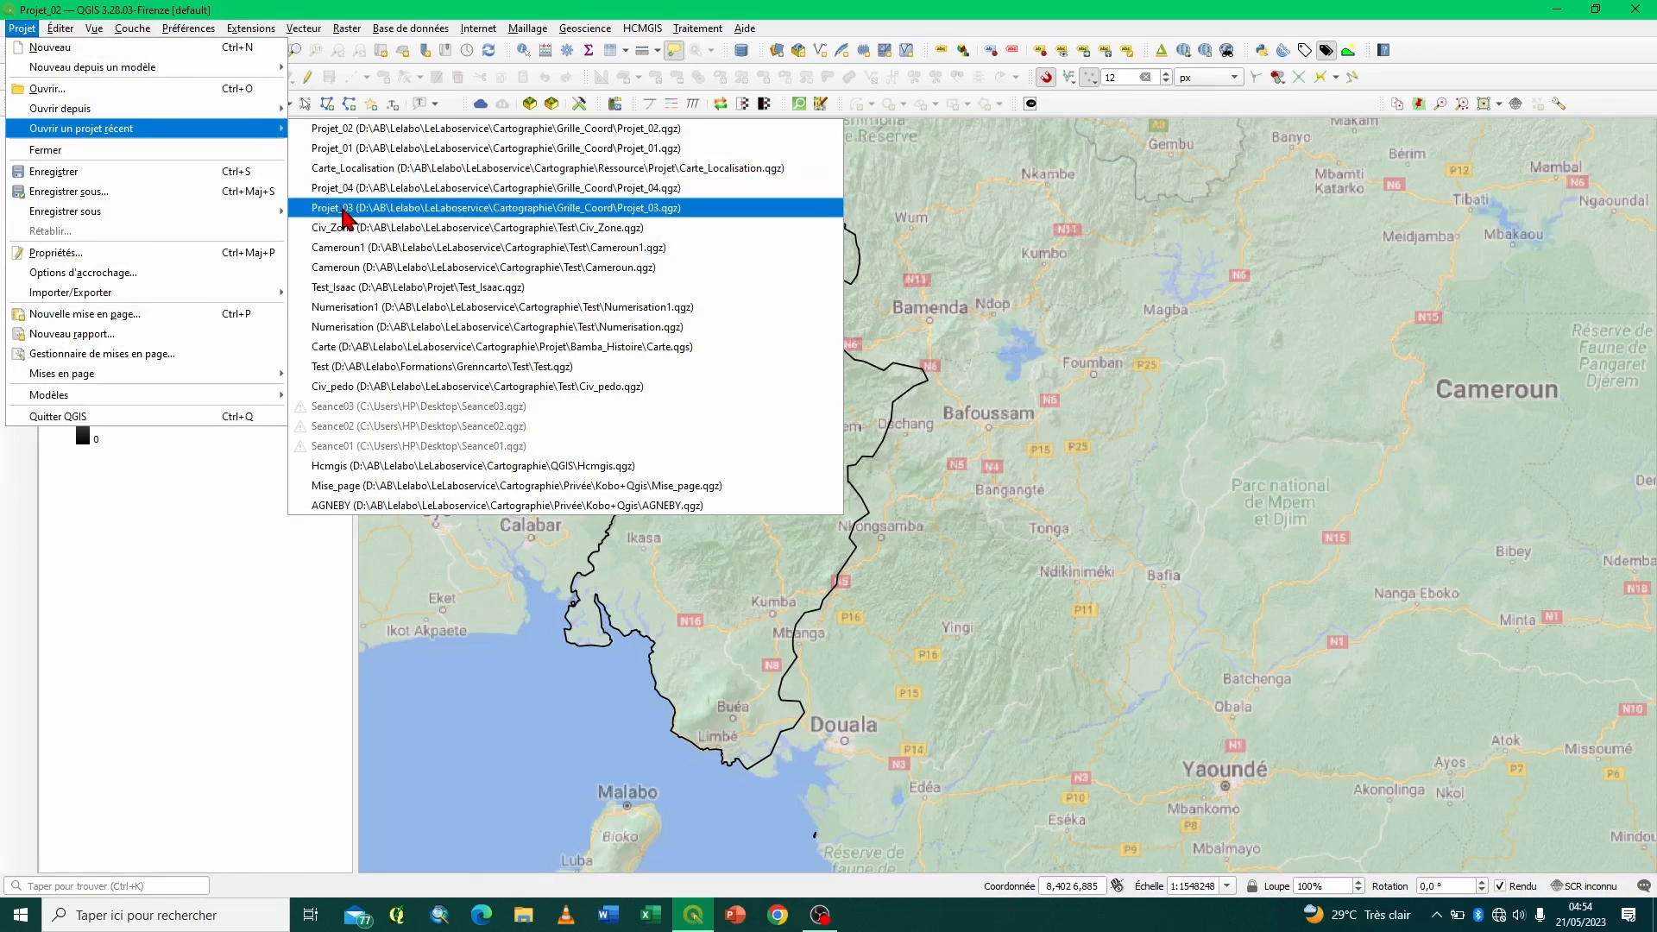
click(344, 210)
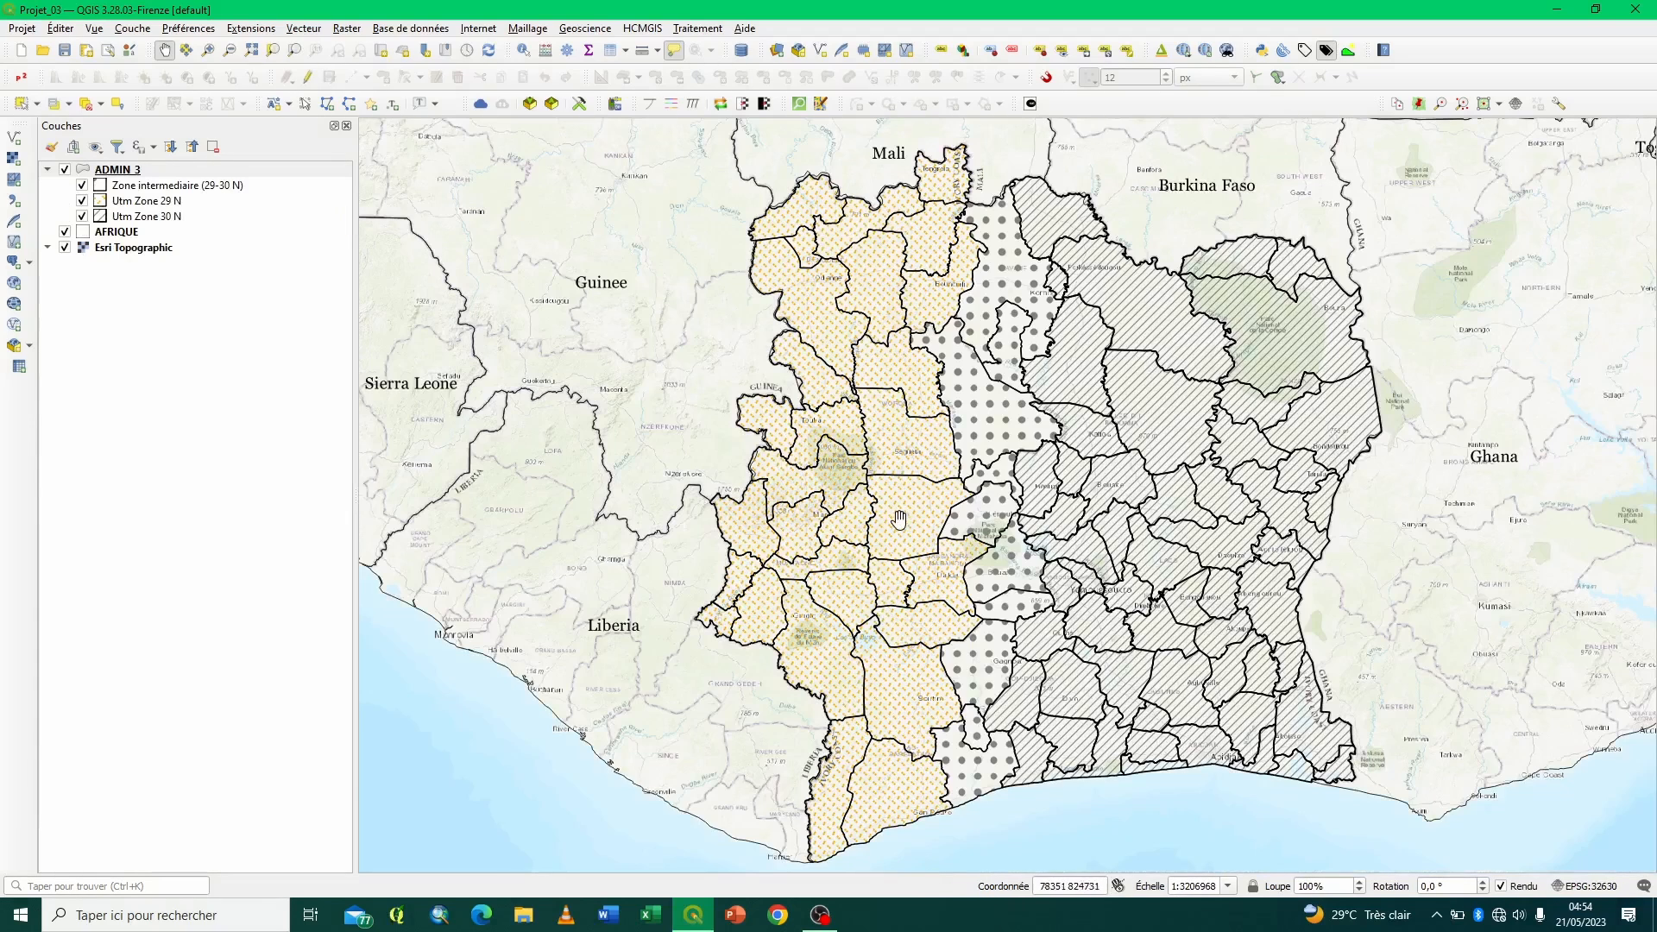
mouse_move(960, 493)
mouse_move(890, 735)
mouse_move(995, 609)
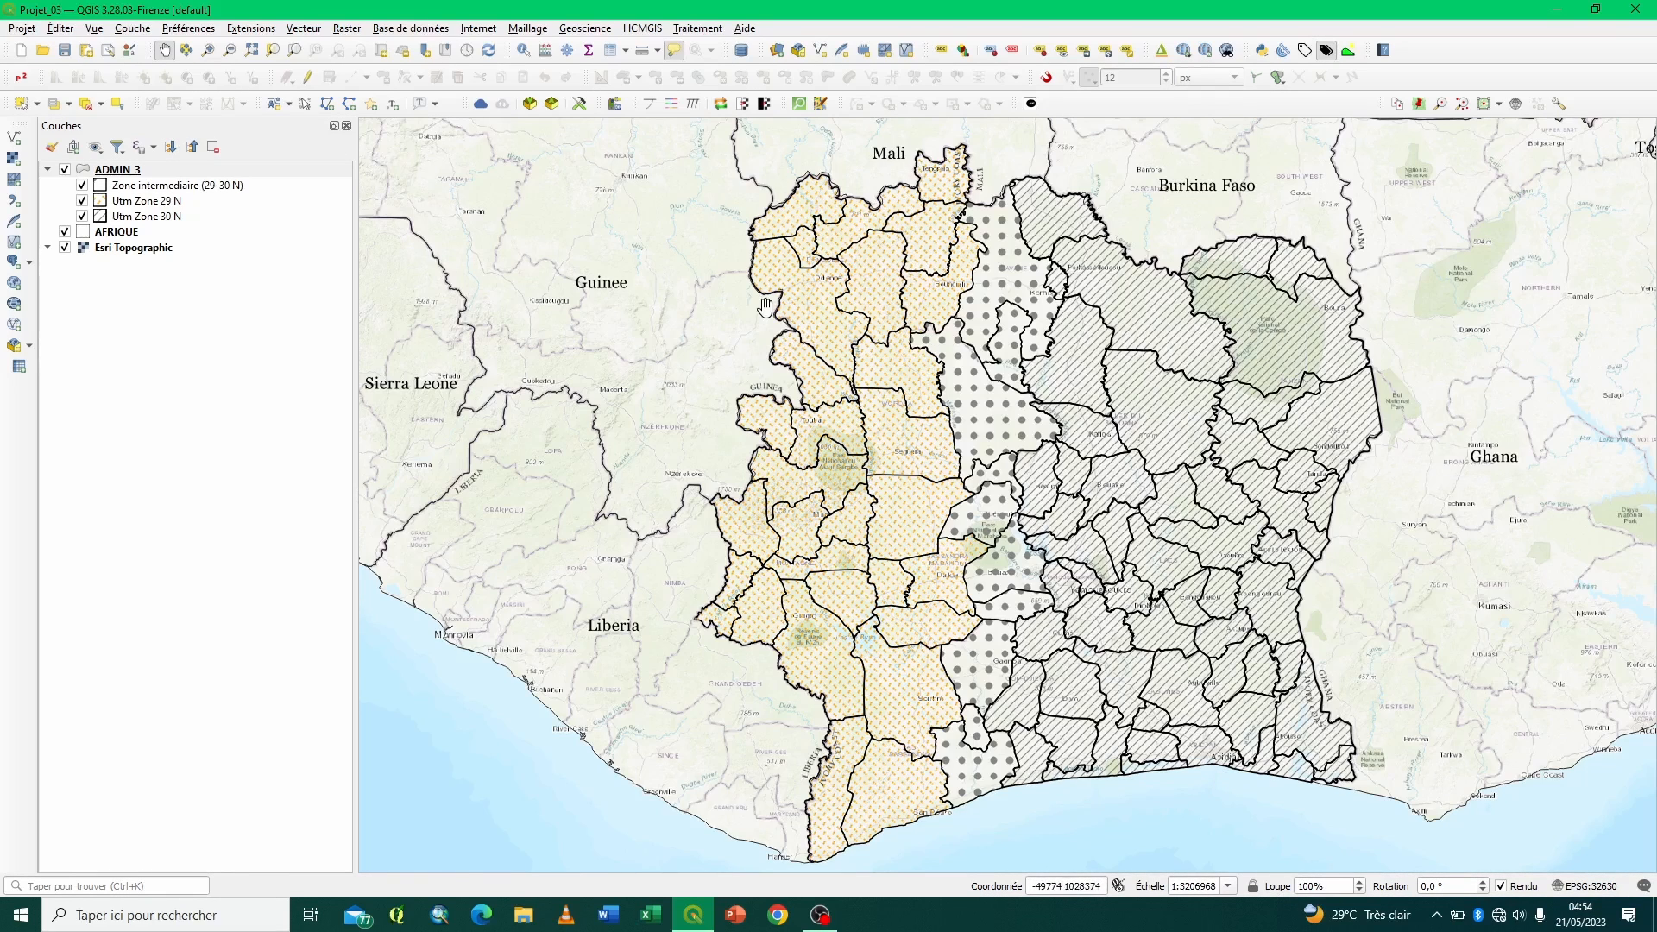
click(87, 51)
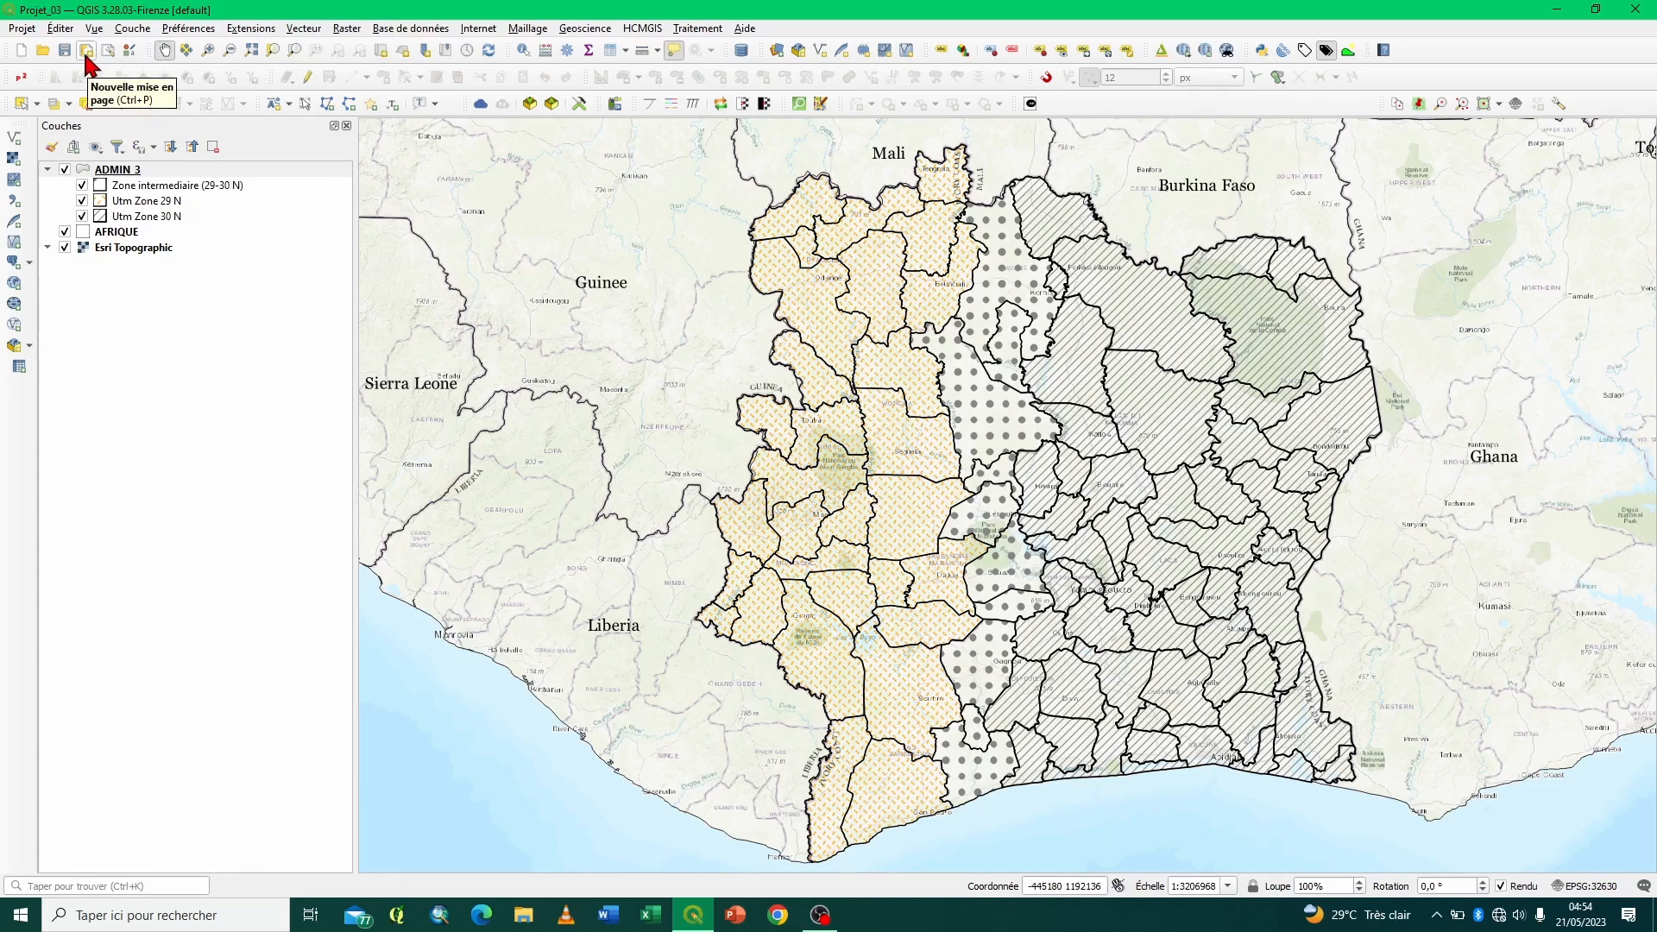
click(87, 54)
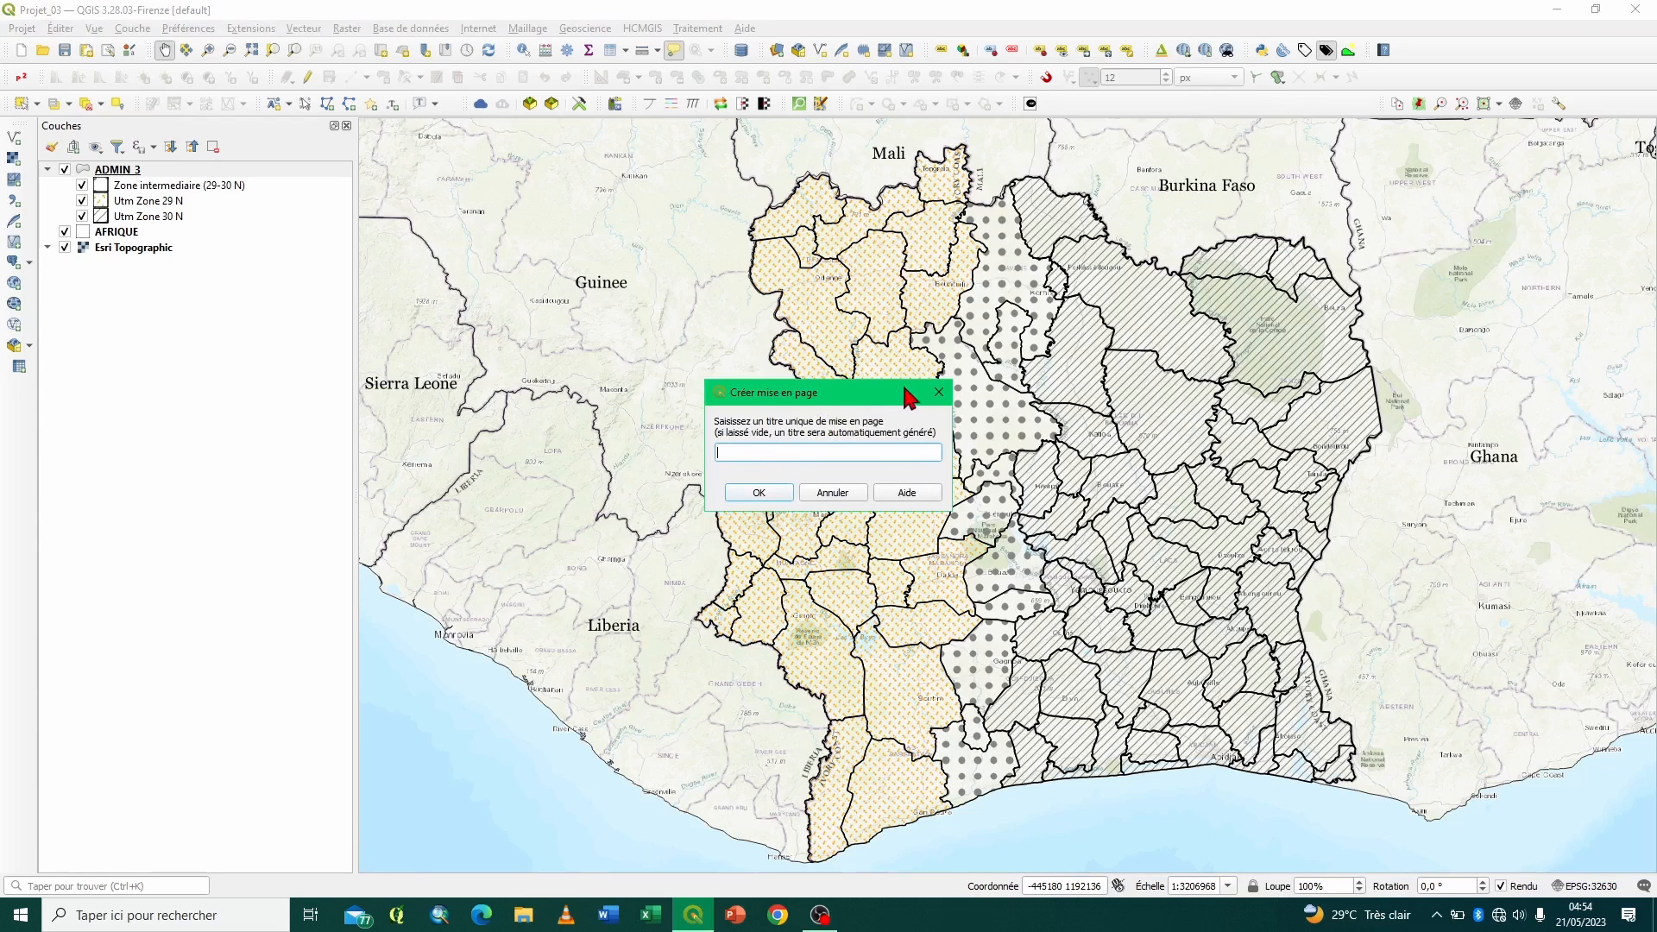
click(939, 392)
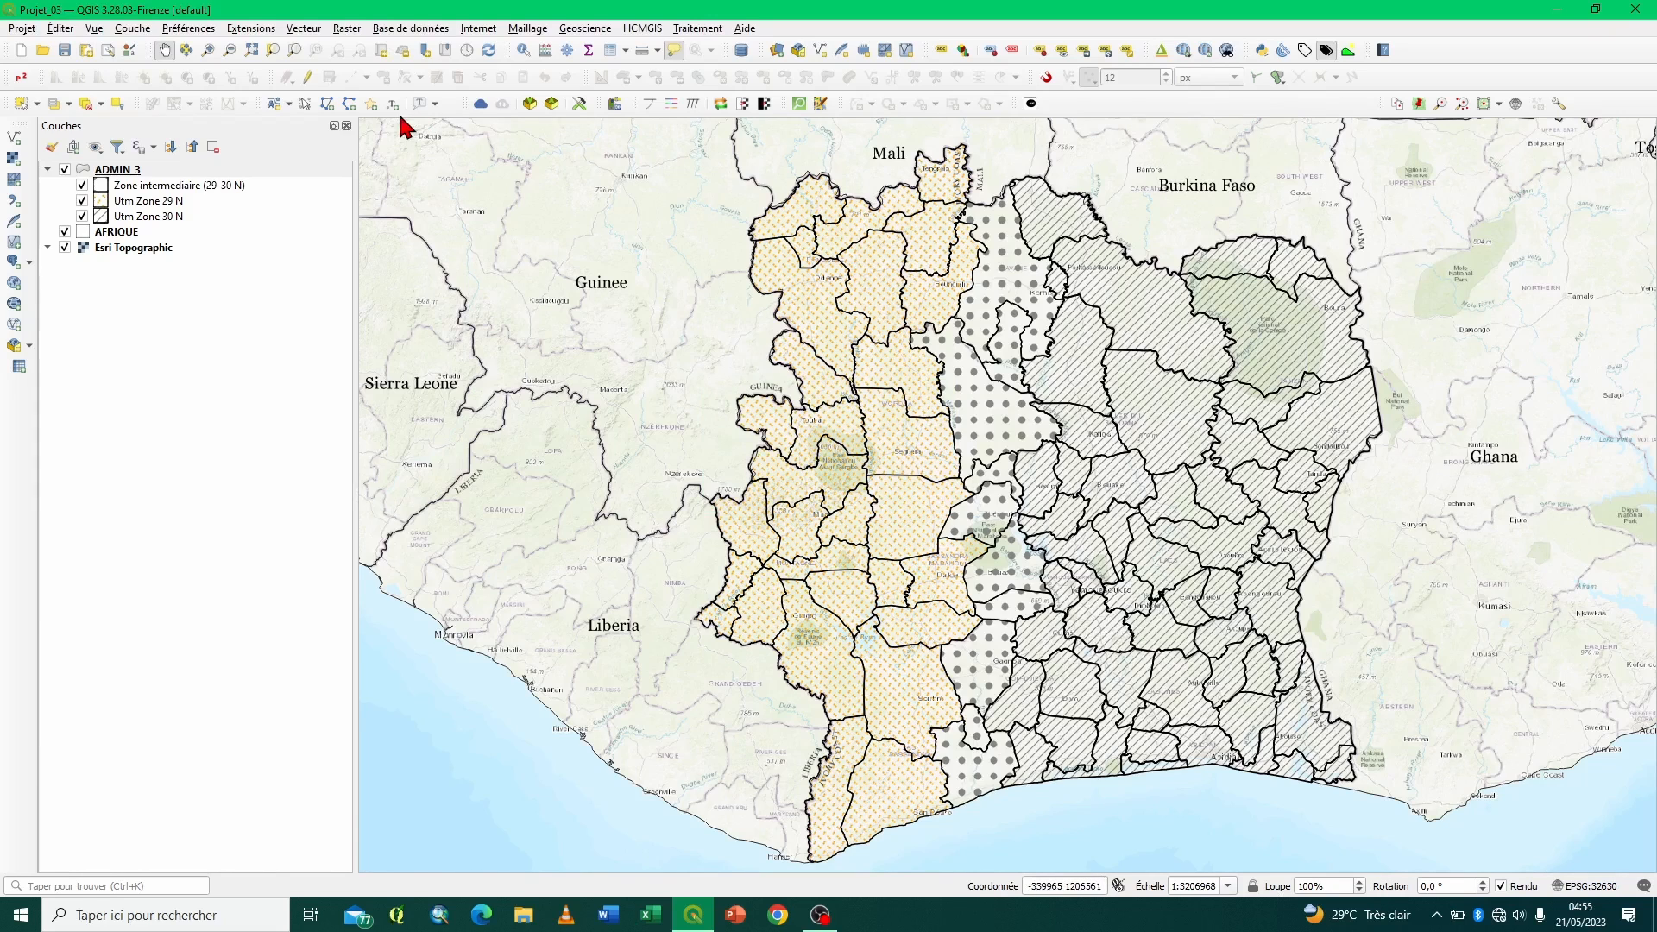
- Open the existing layout 01 of Projet_03 from the layout manager
click(107, 51)
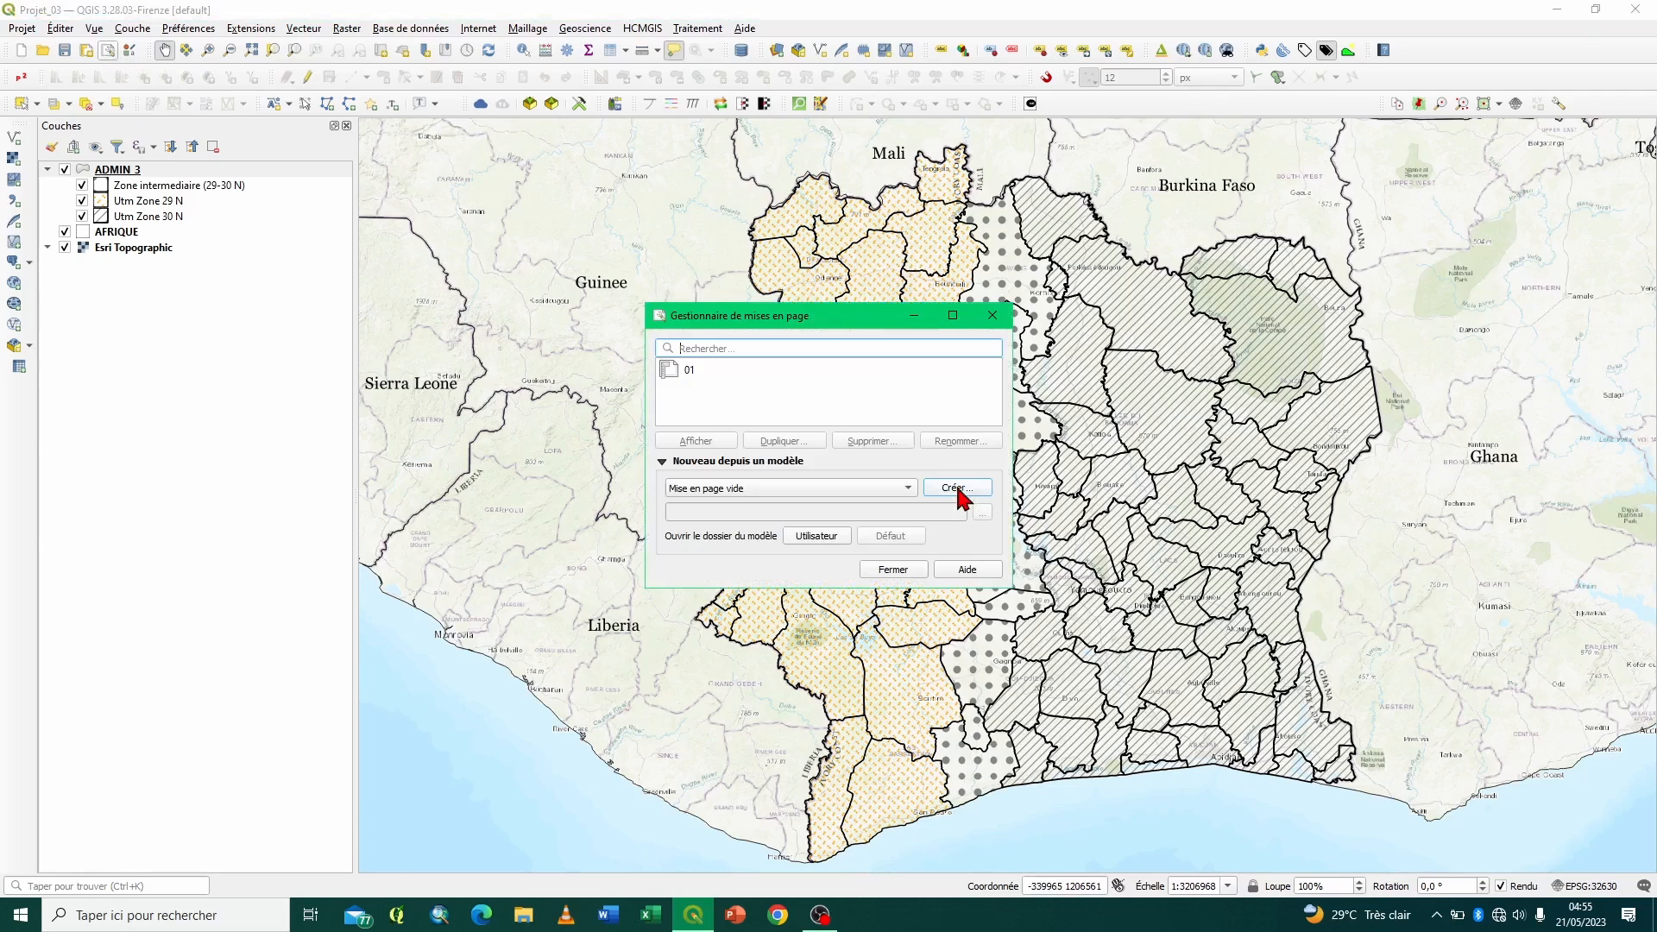
click(688, 380)
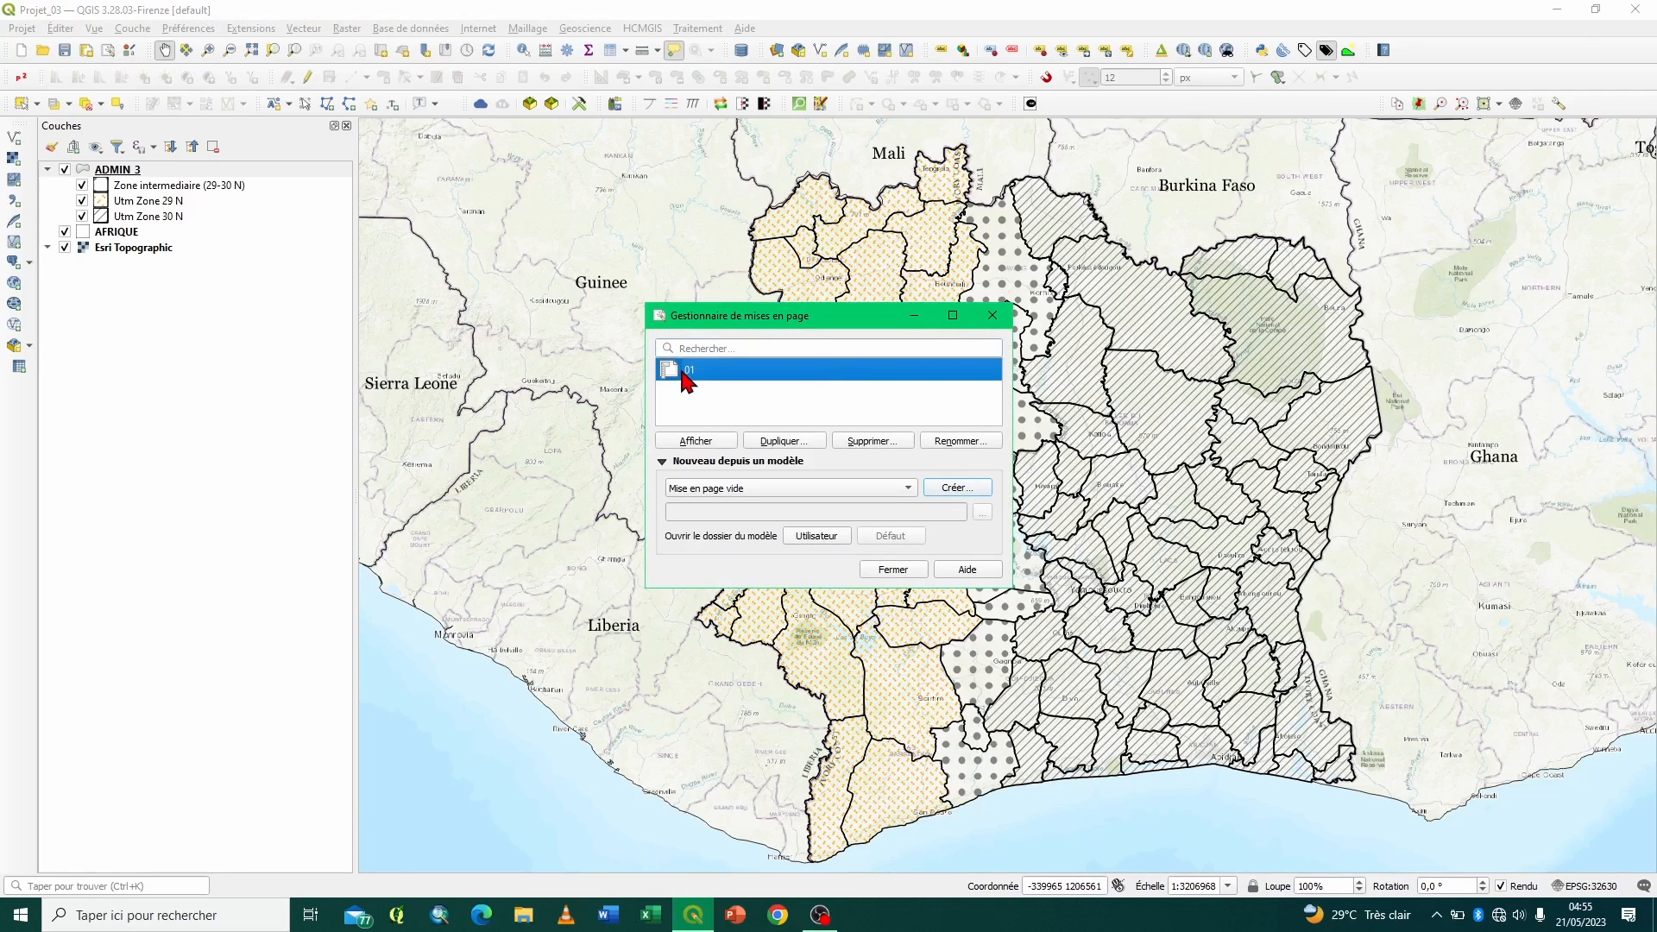
click(699, 441)
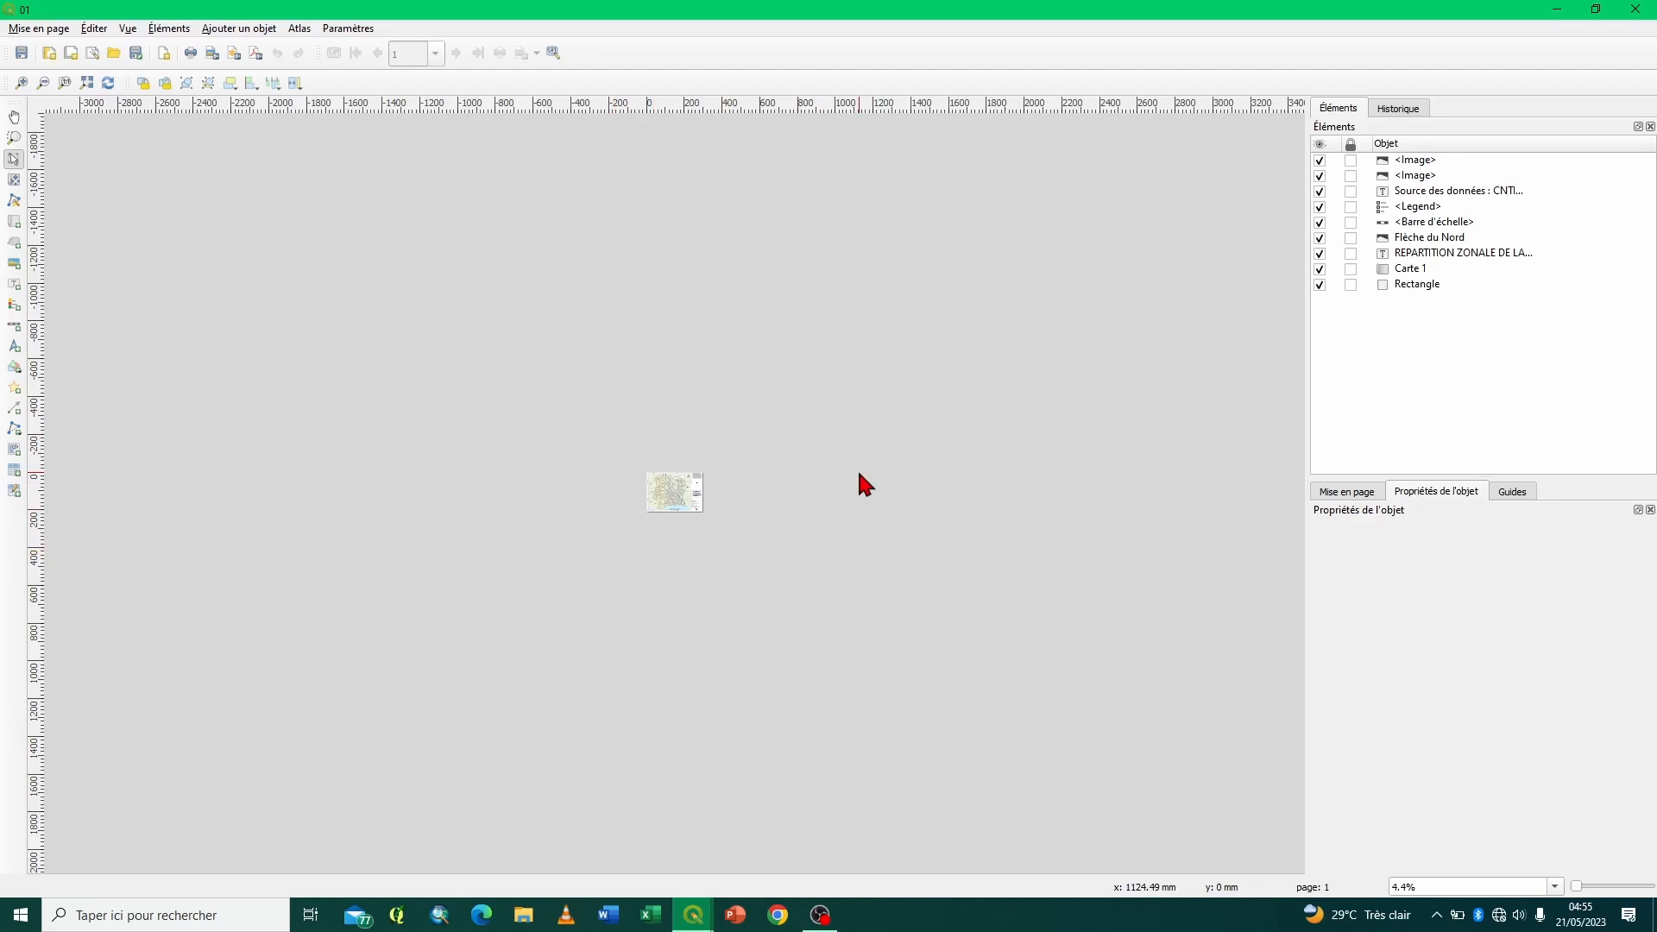
- Delete the existing grid of Carte 1 in the layout
click(66, 82)
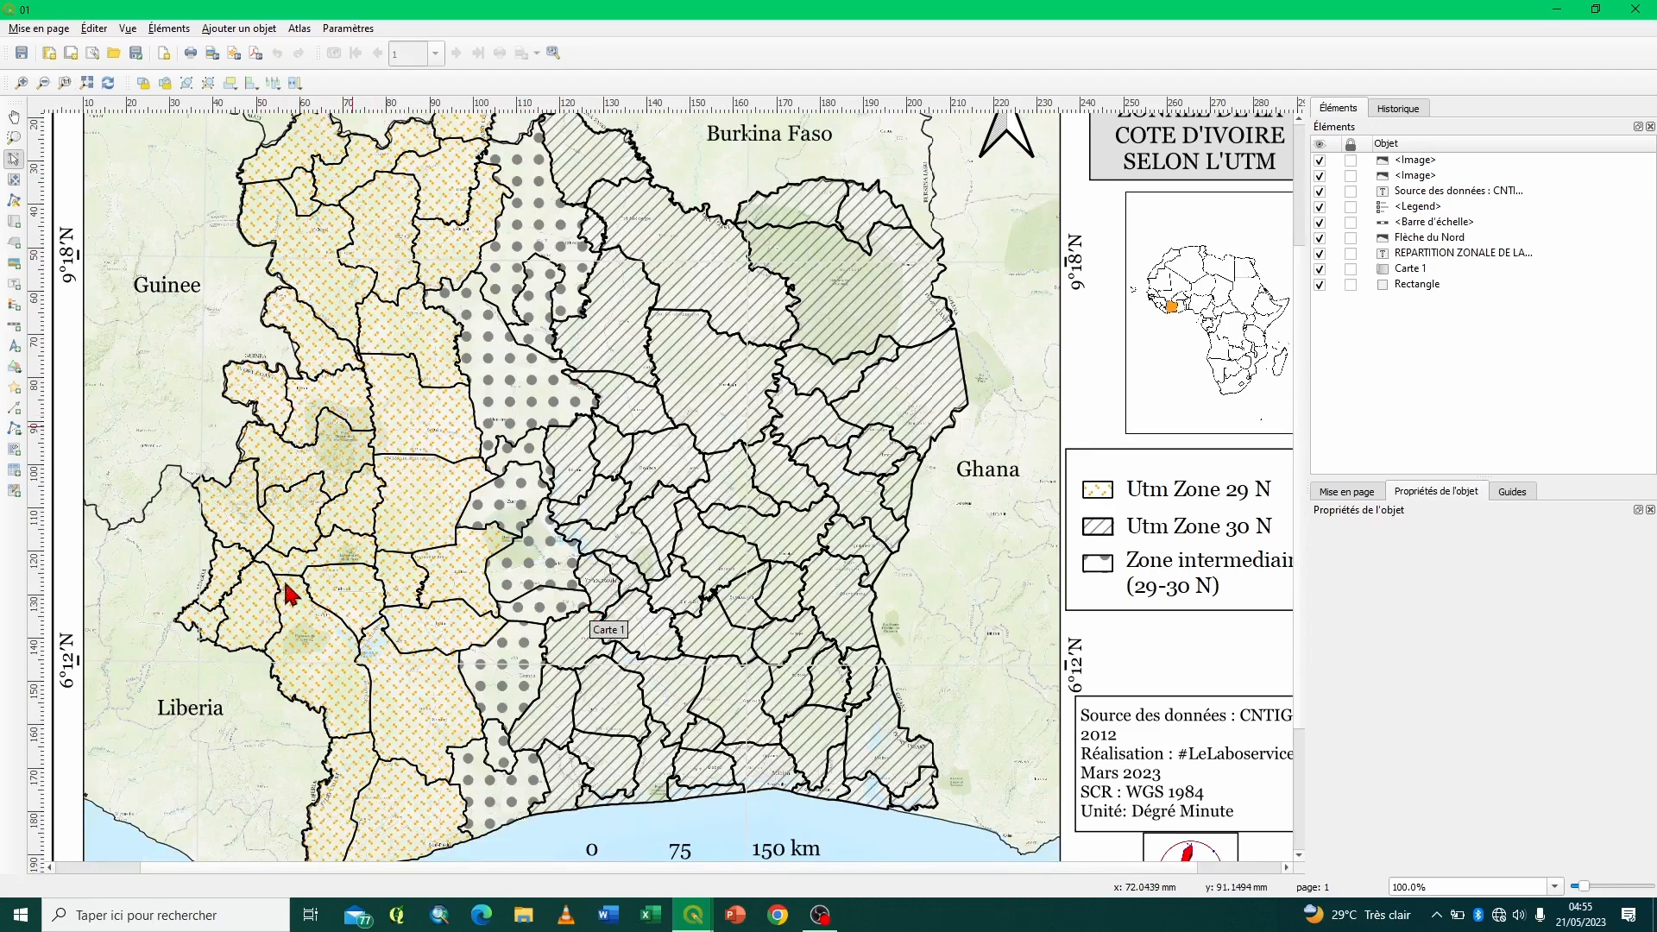
scroll(195, 870, left, 2)
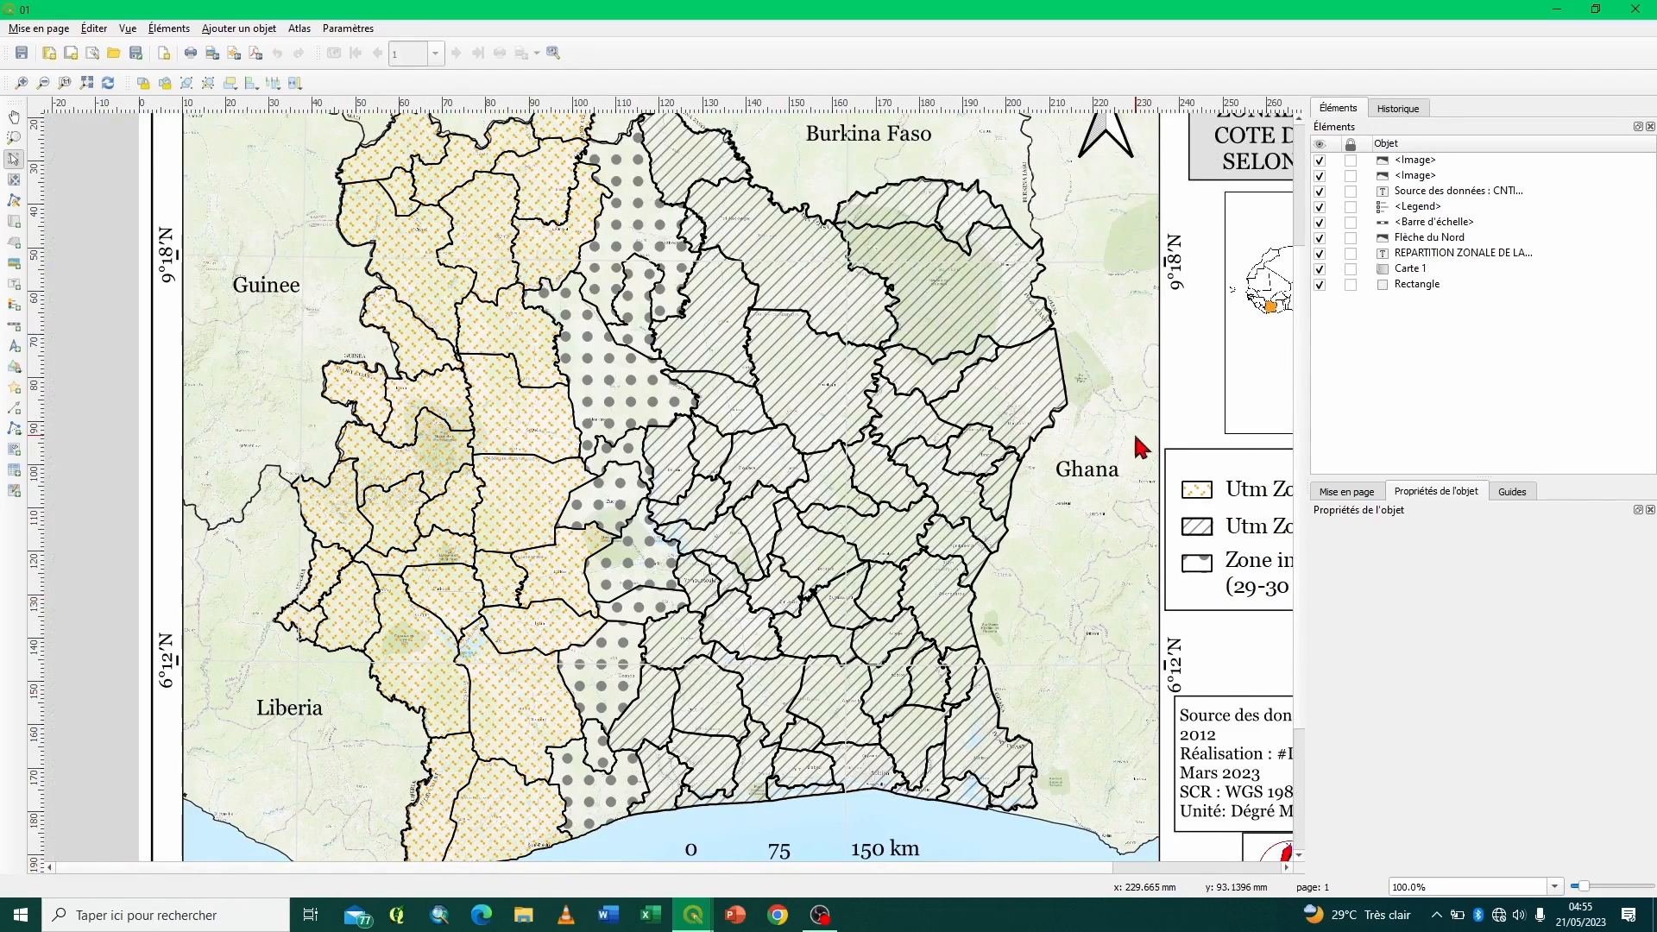
scroll(1305, 254, up, 4)
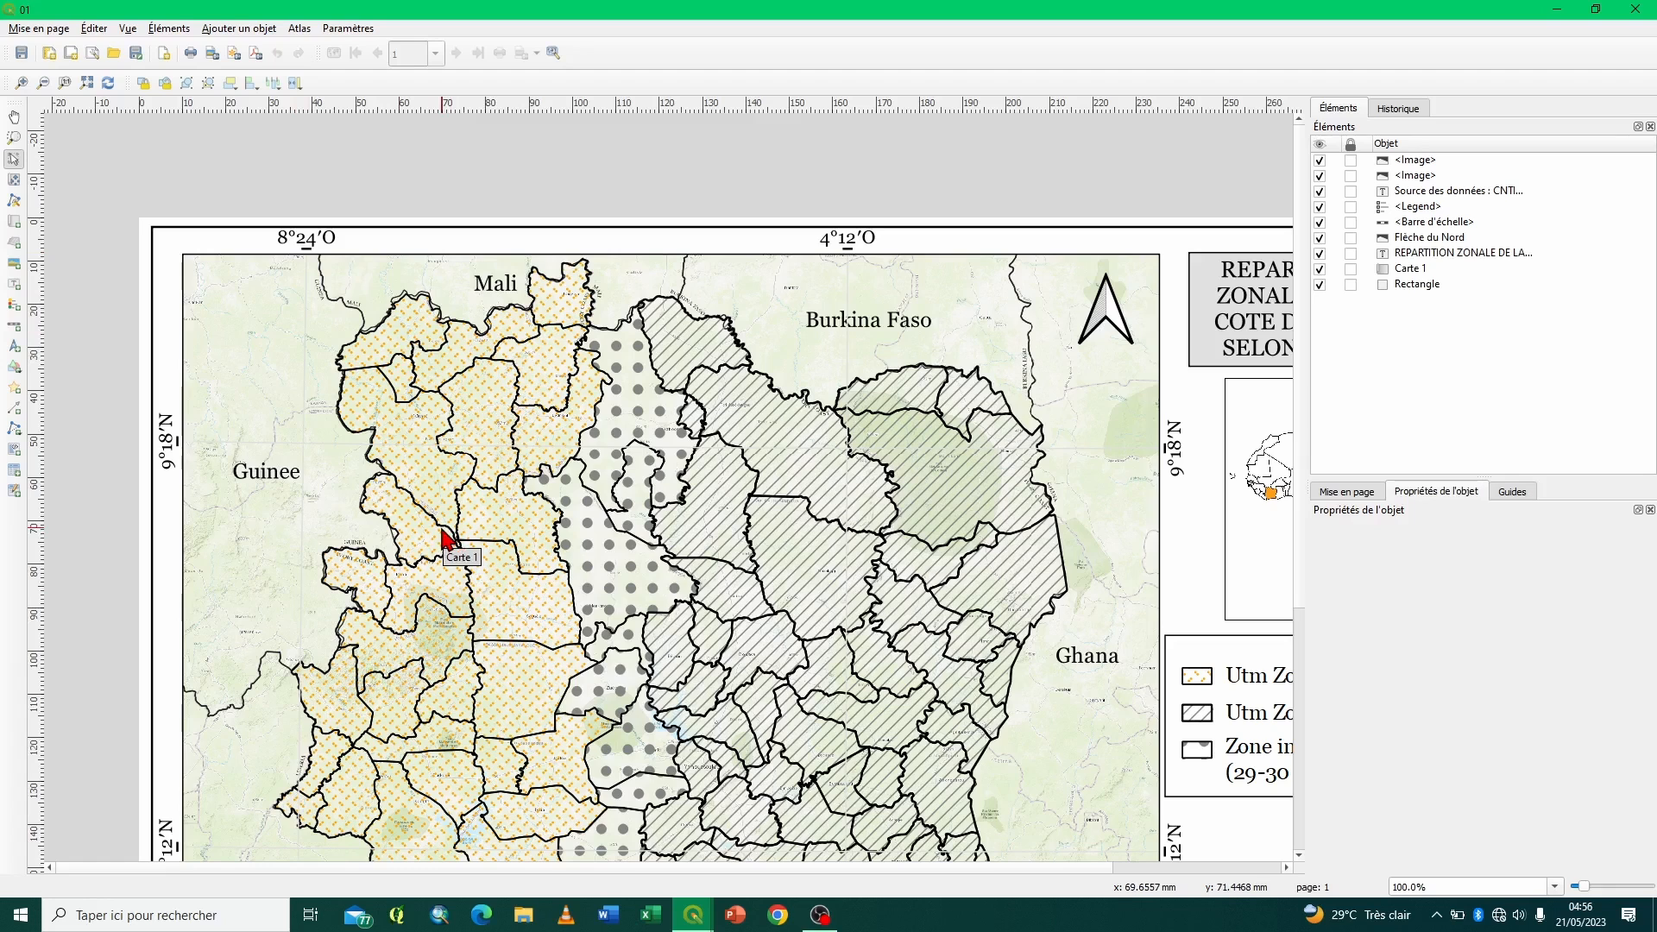
click(880, 327)
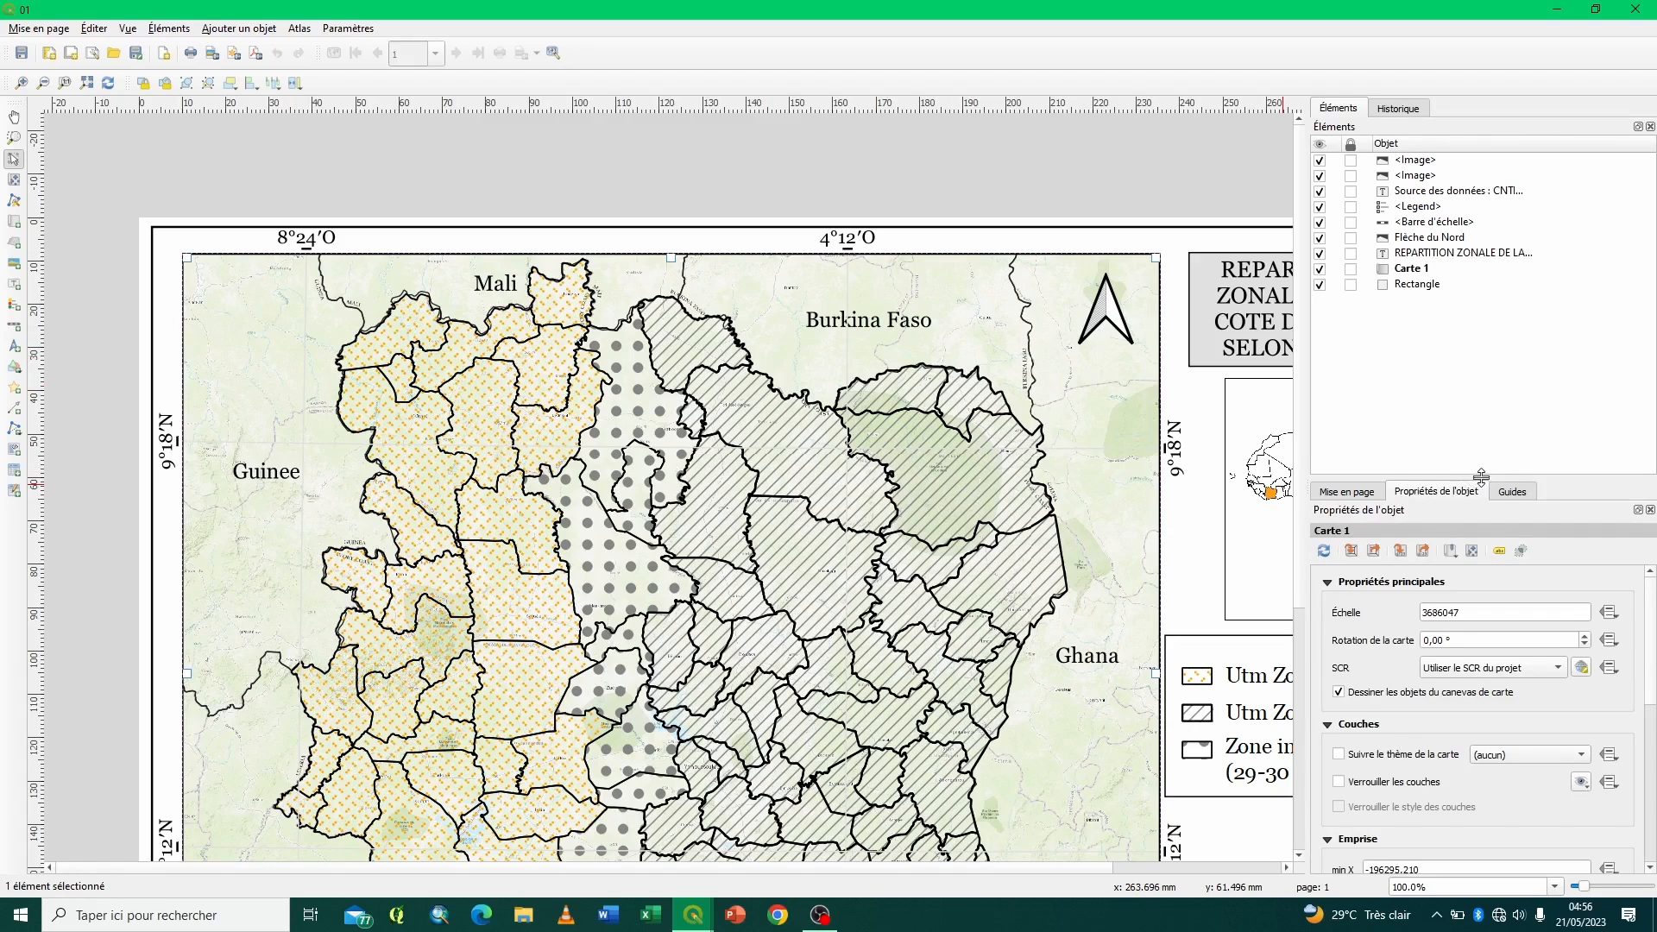
drag(1479, 477, 1441, 164)
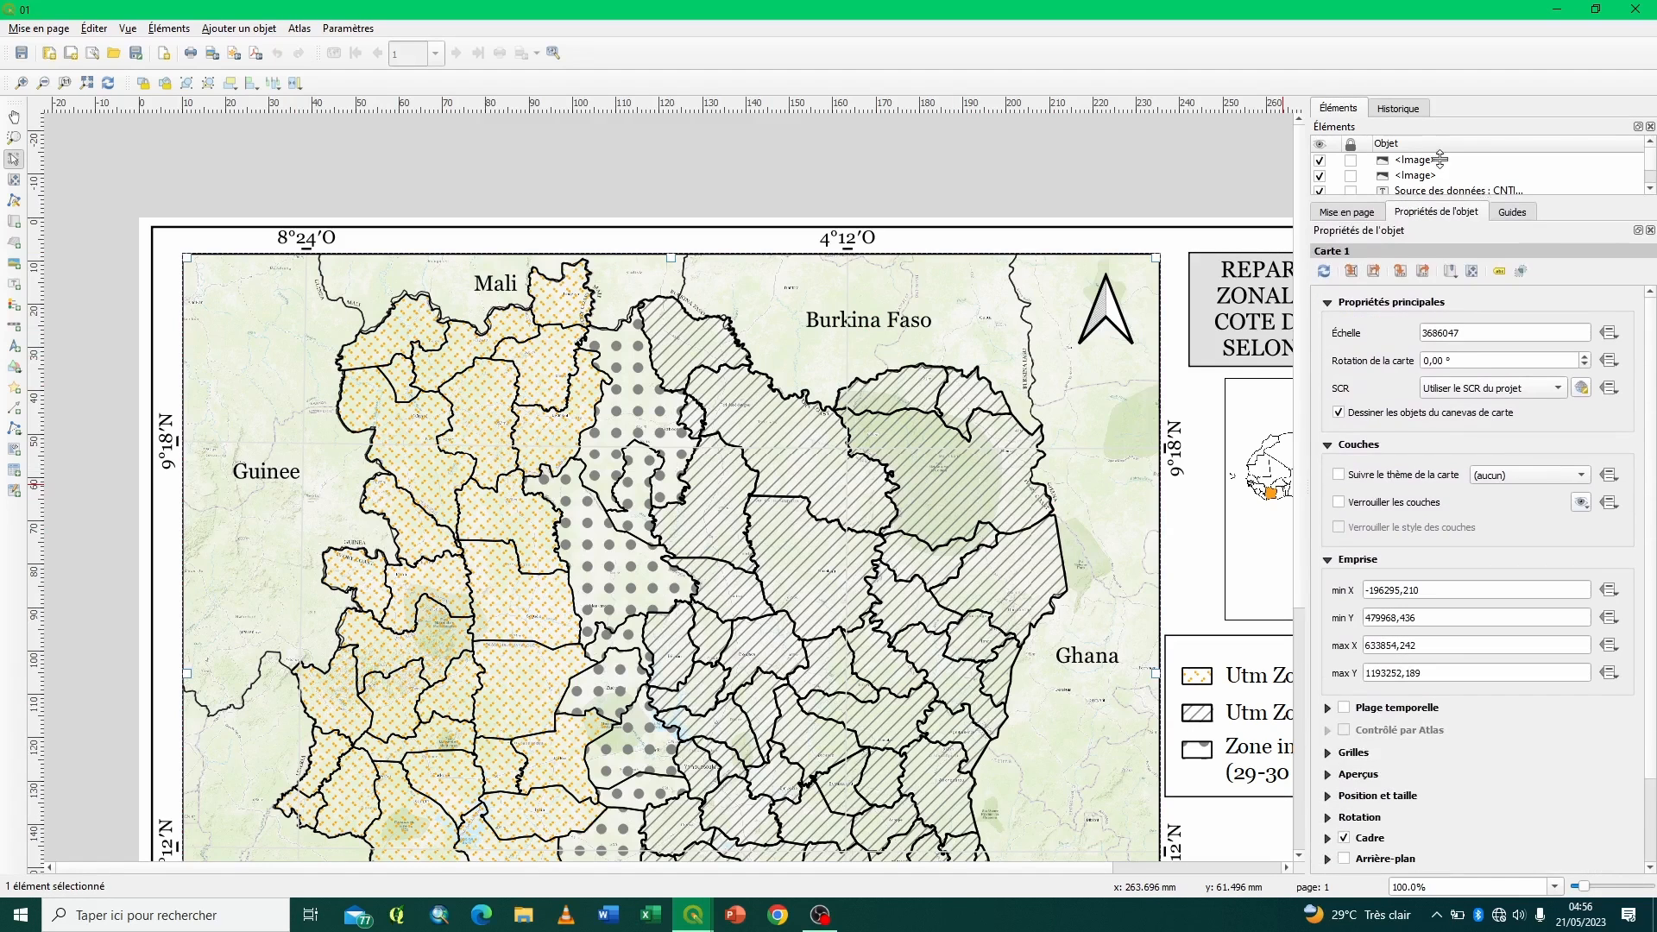
click(1328, 302)
click(1328, 323)
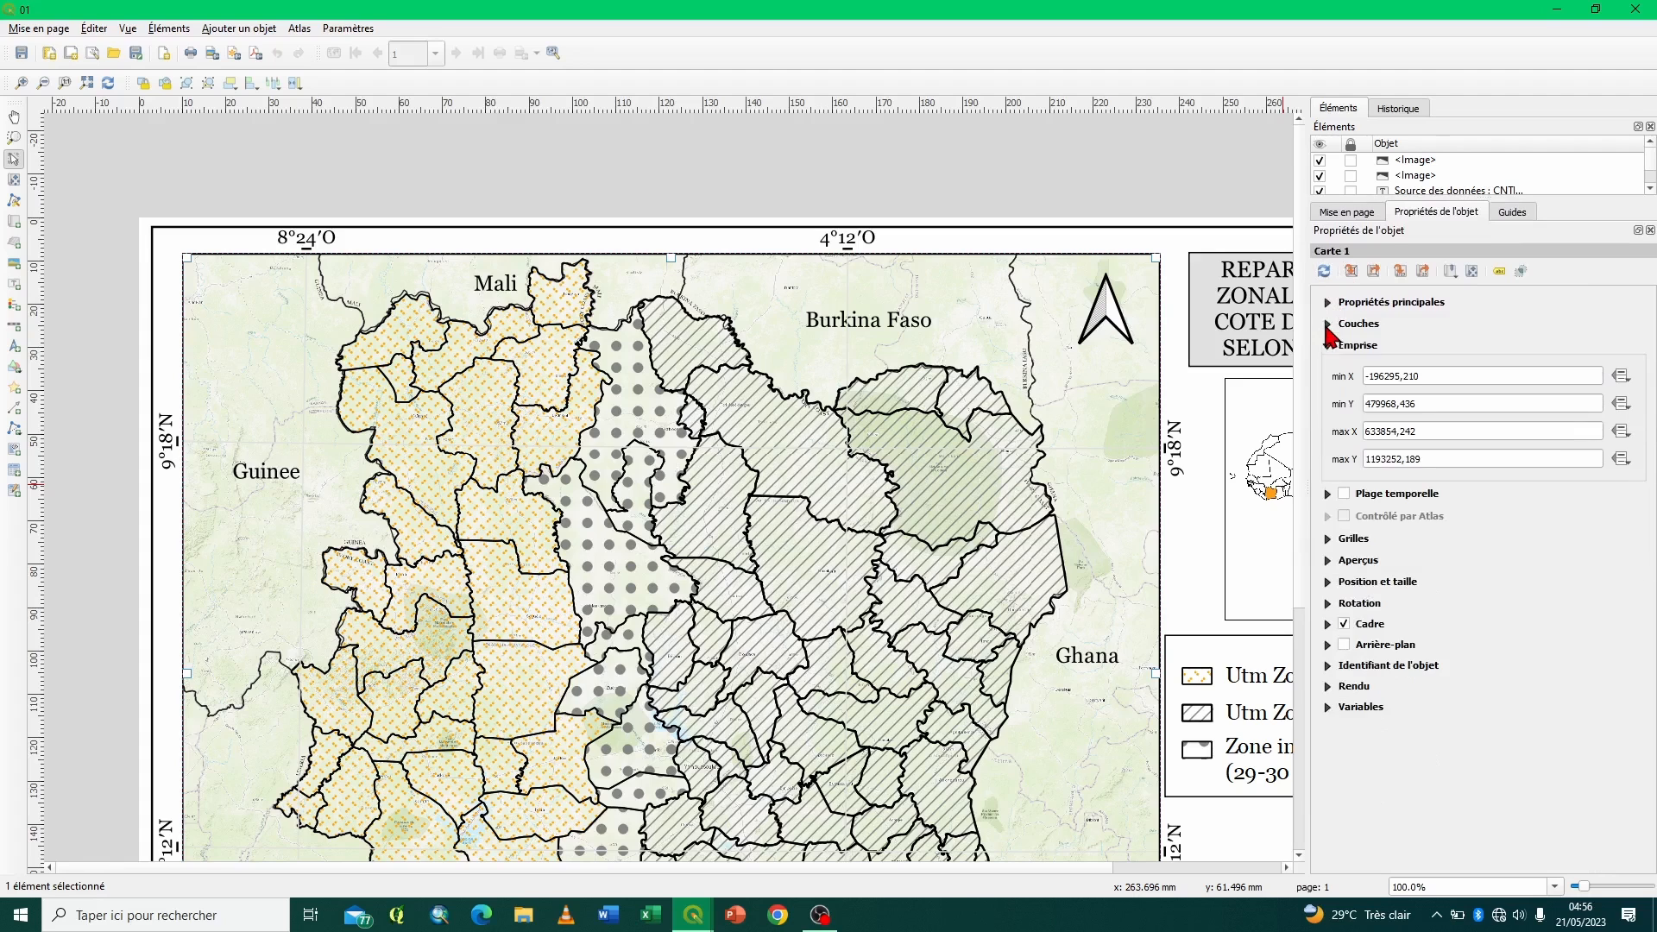
click(1328, 347)
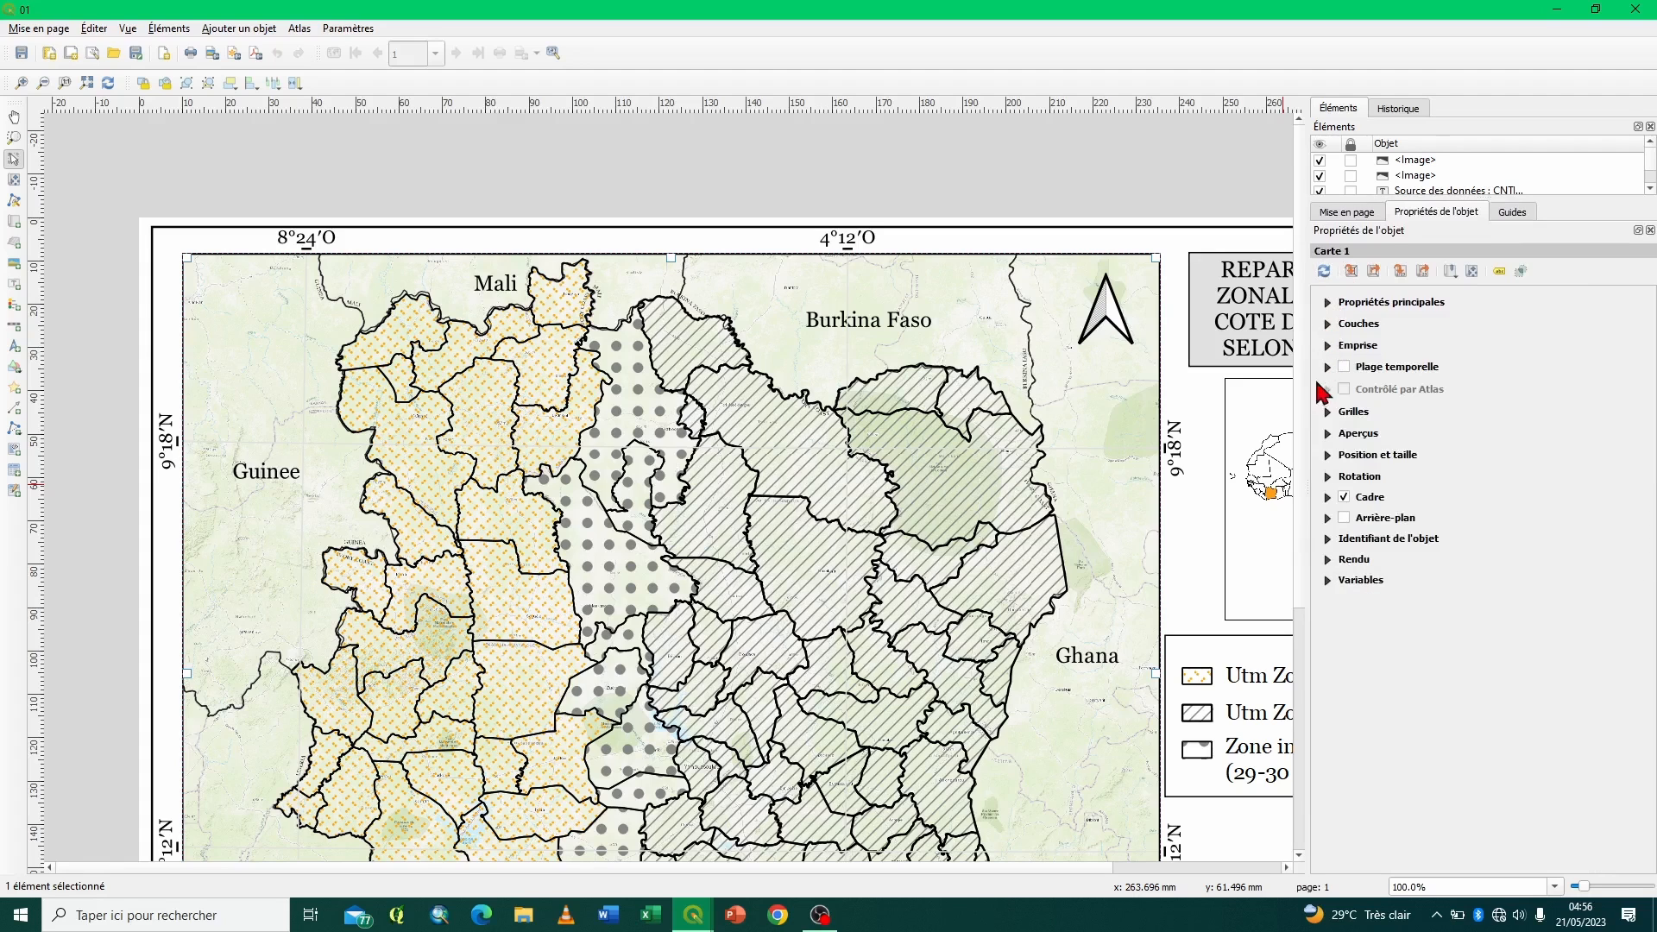
click(1328, 412)
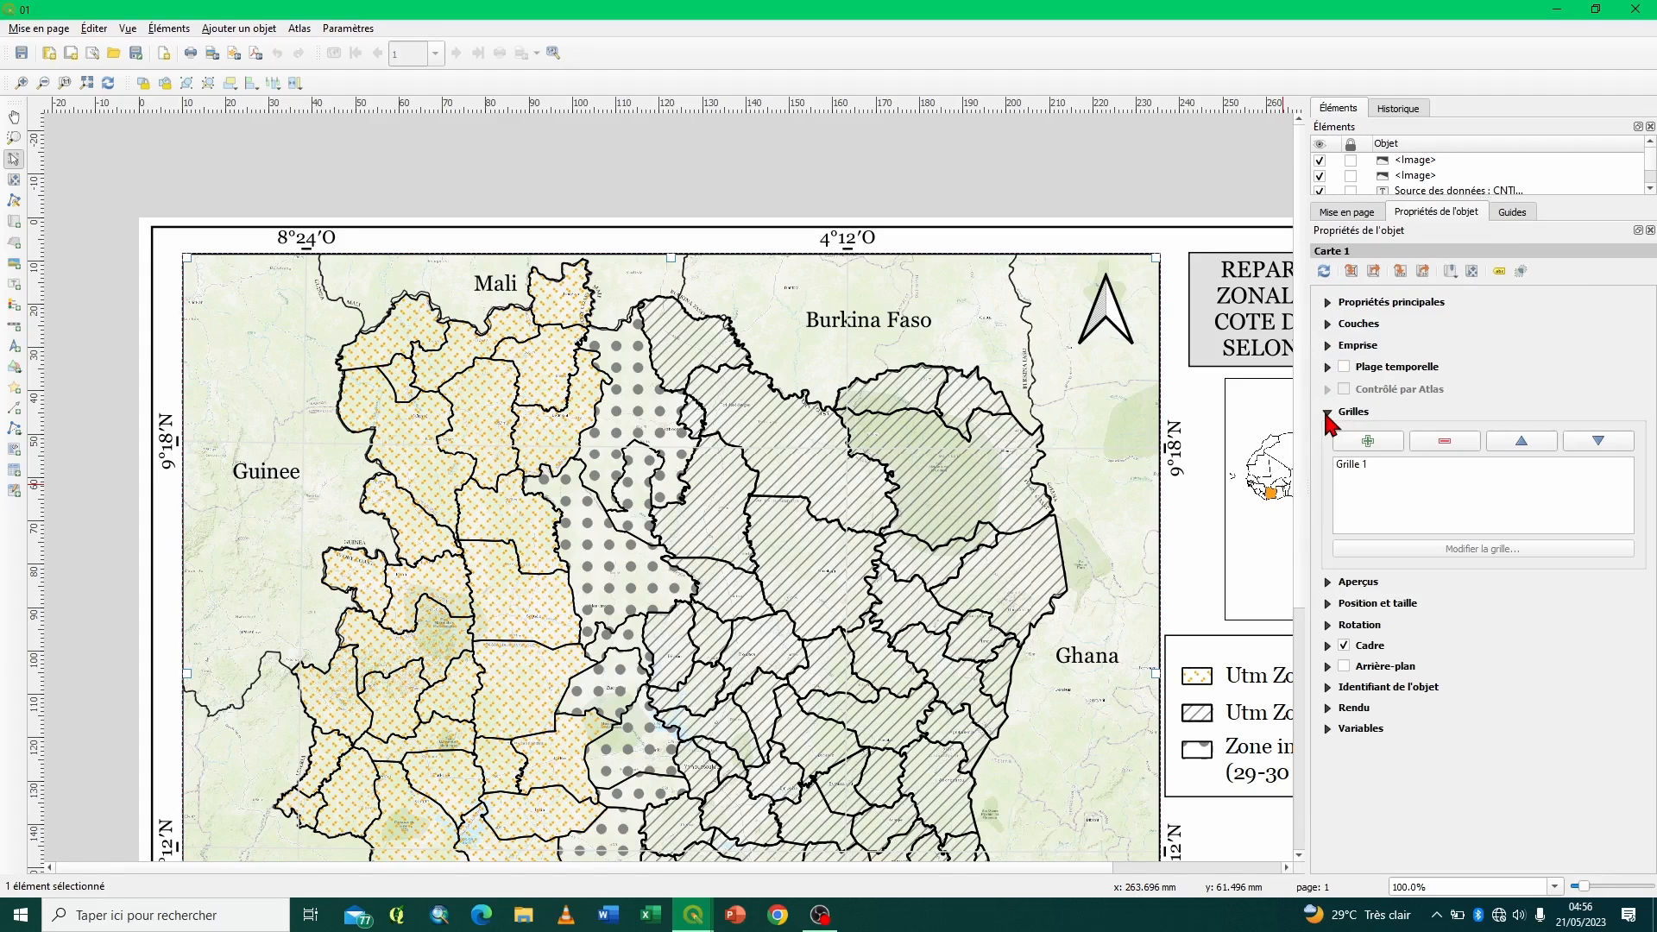
click(1357, 464)
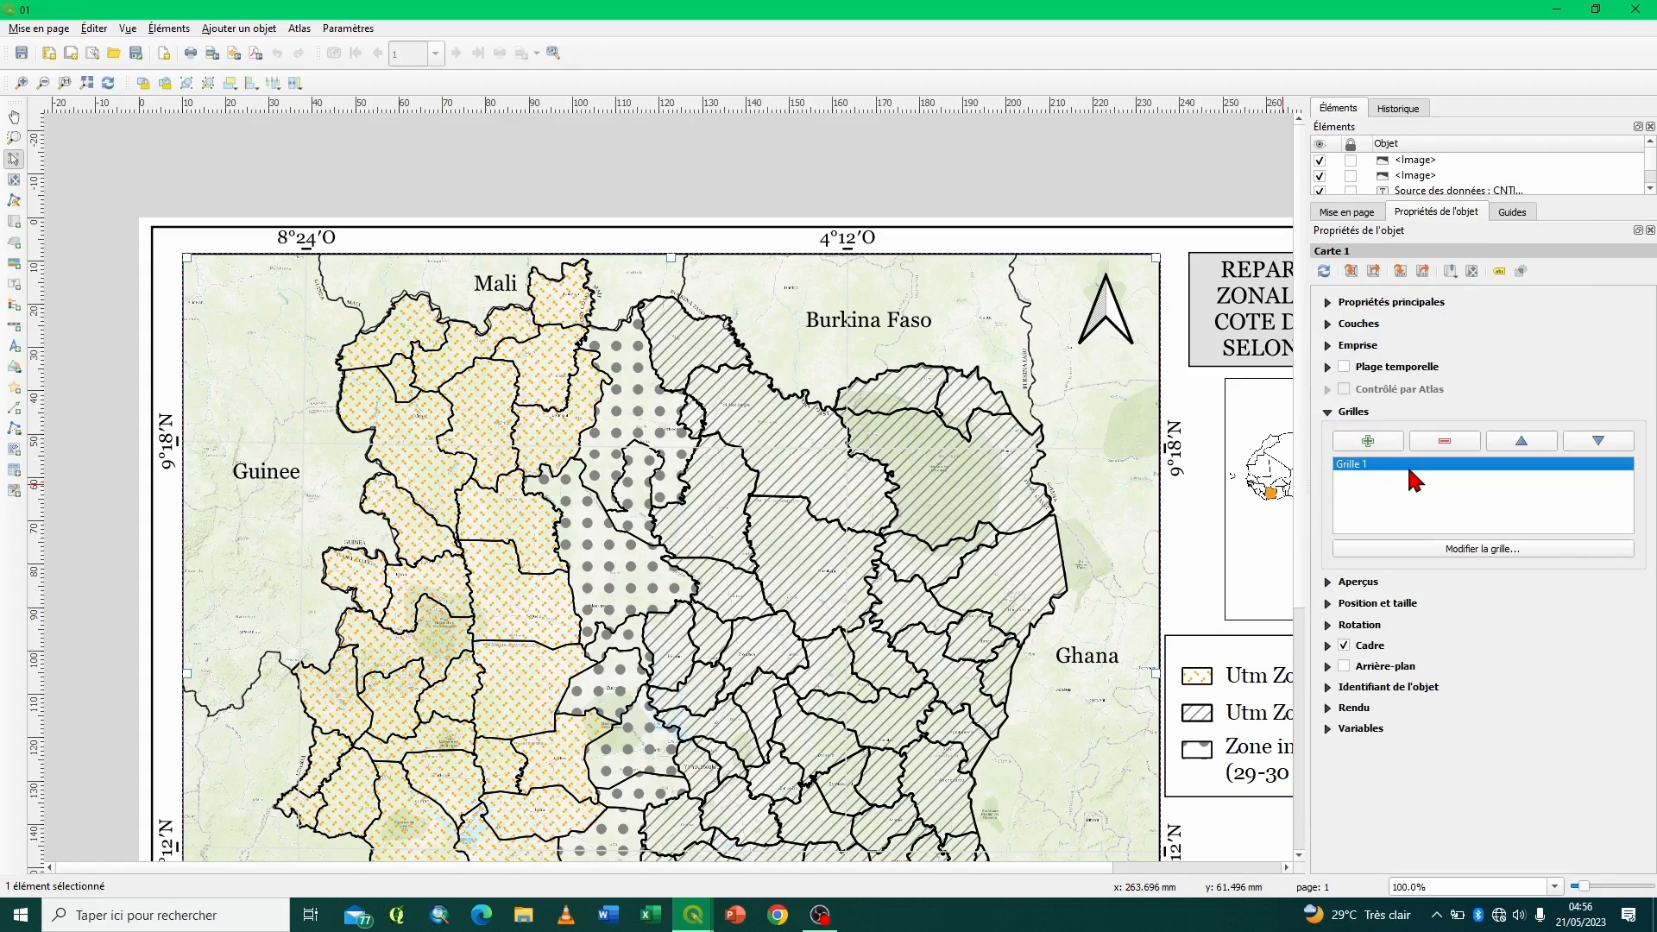
click(1444, 441)
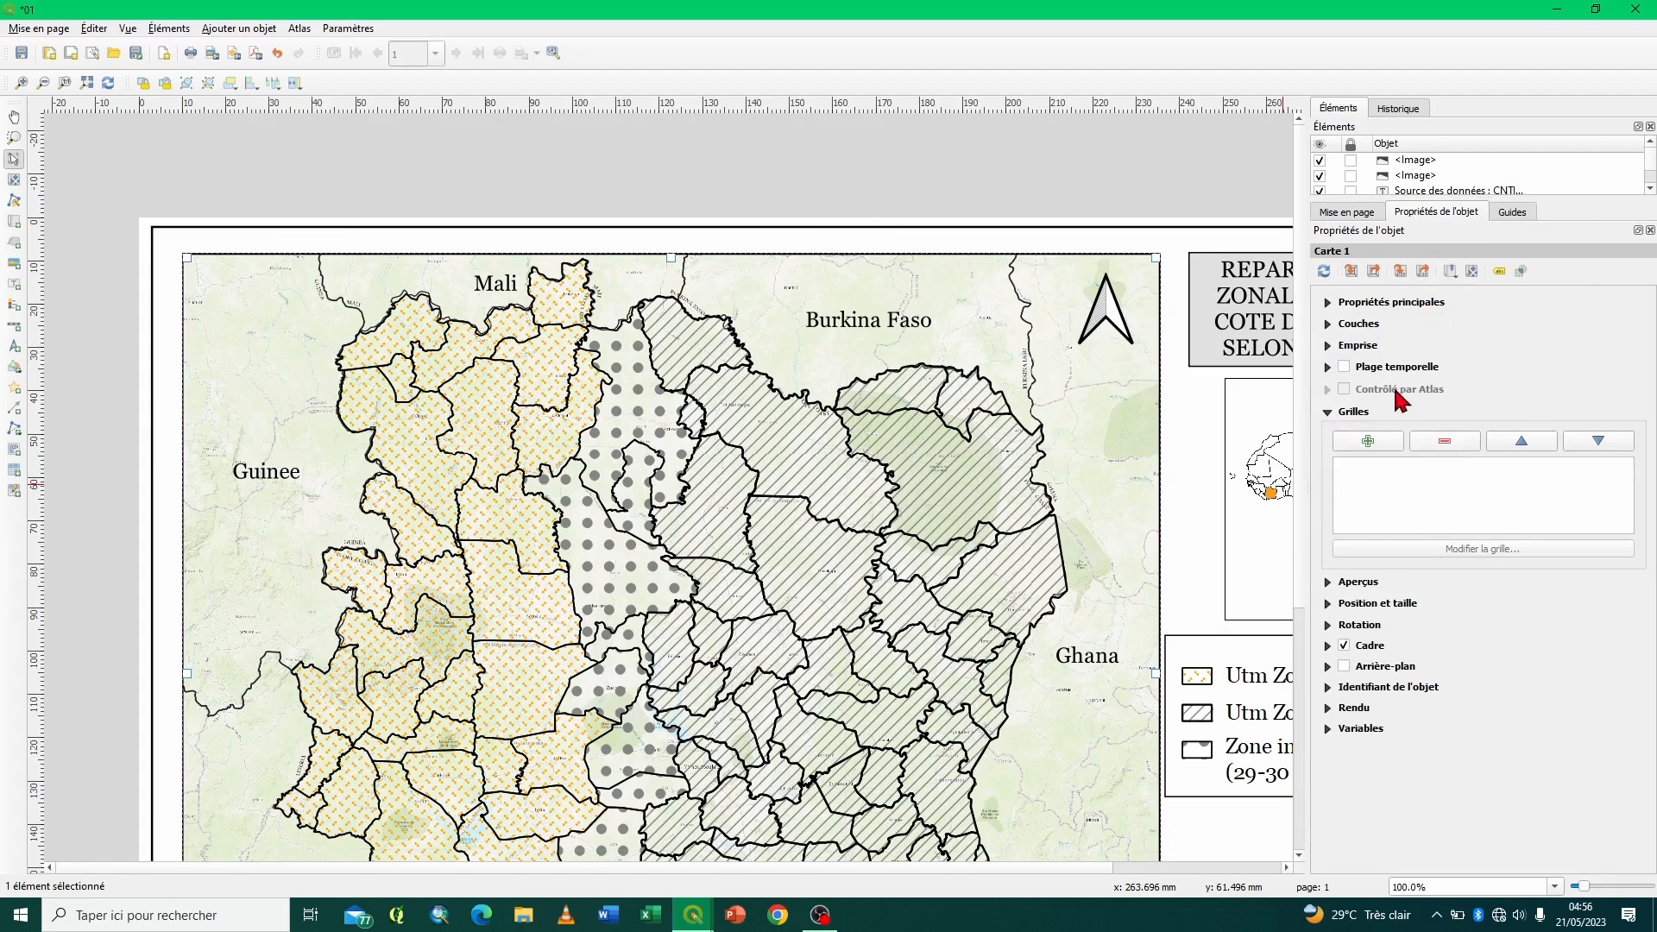
- Add a new grid to Carte 1, set its grid type to Symboles, and open its marker style settings
click(1367, 443)
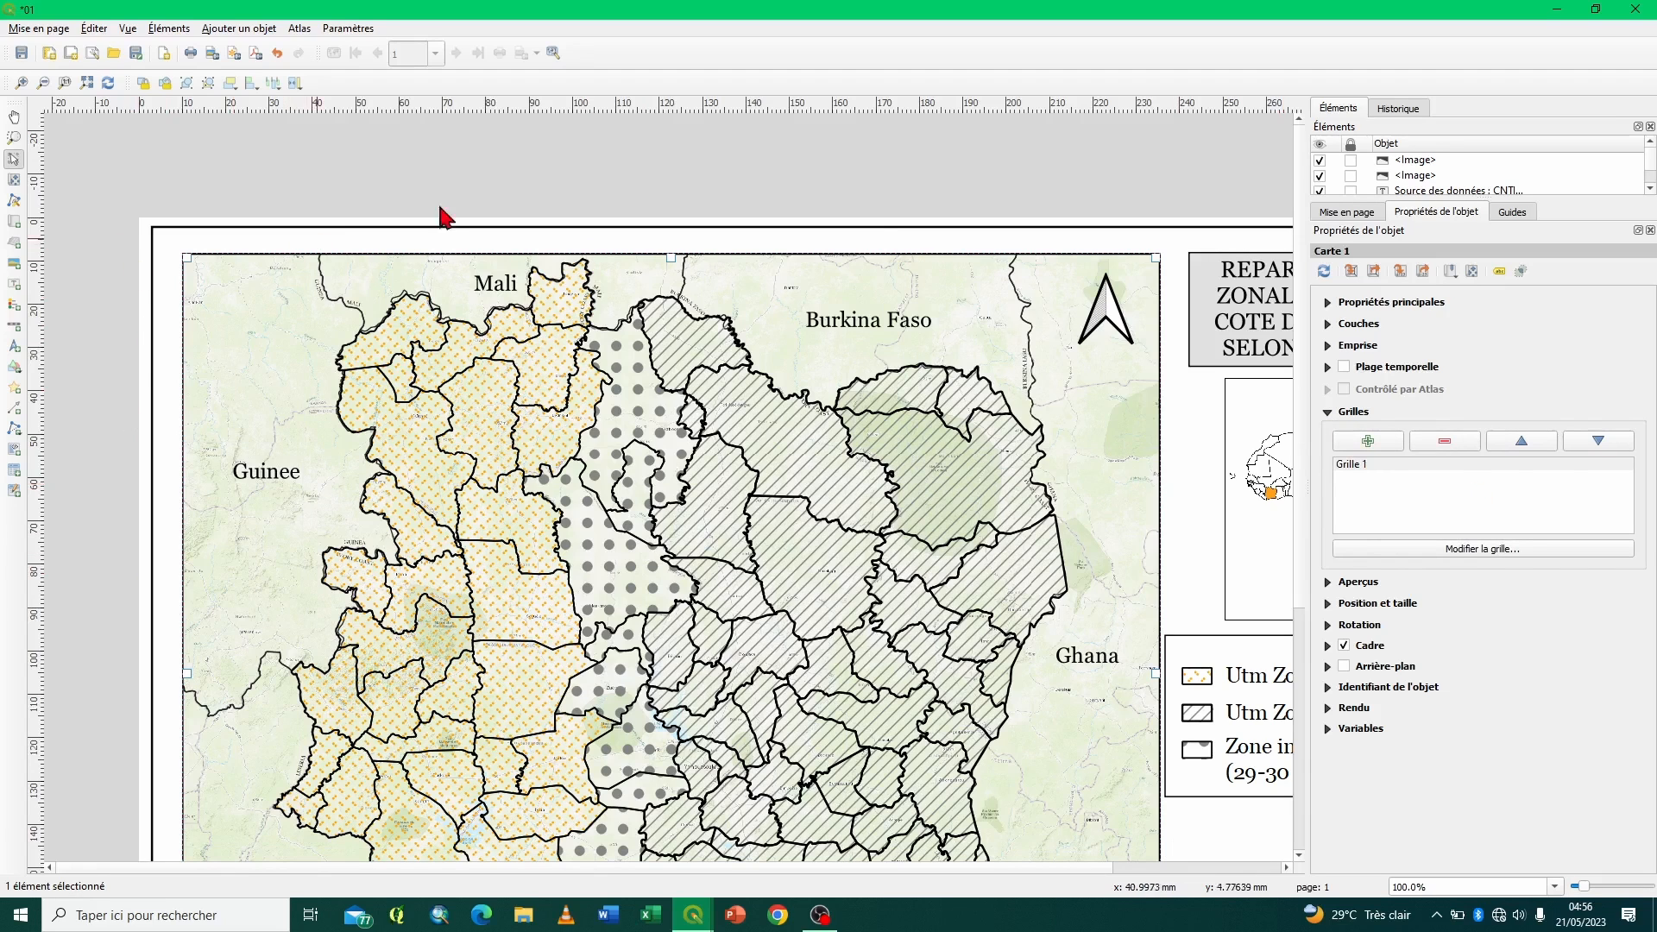
click(1464, 549)
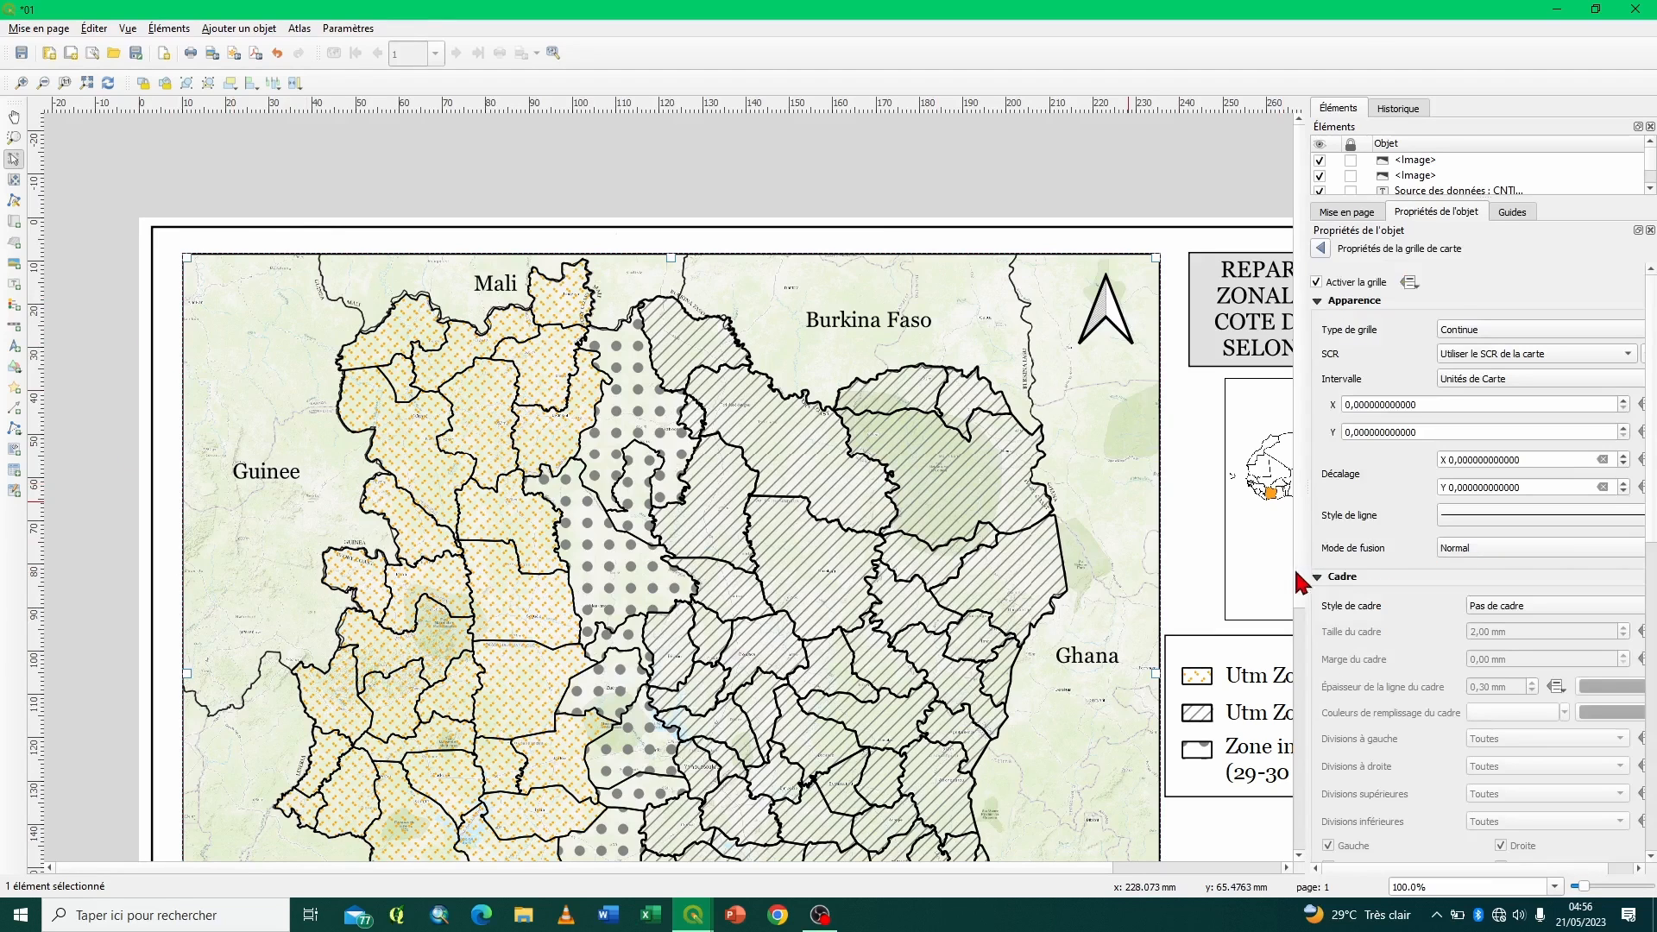
drag(1306, 545, 1115, 521)
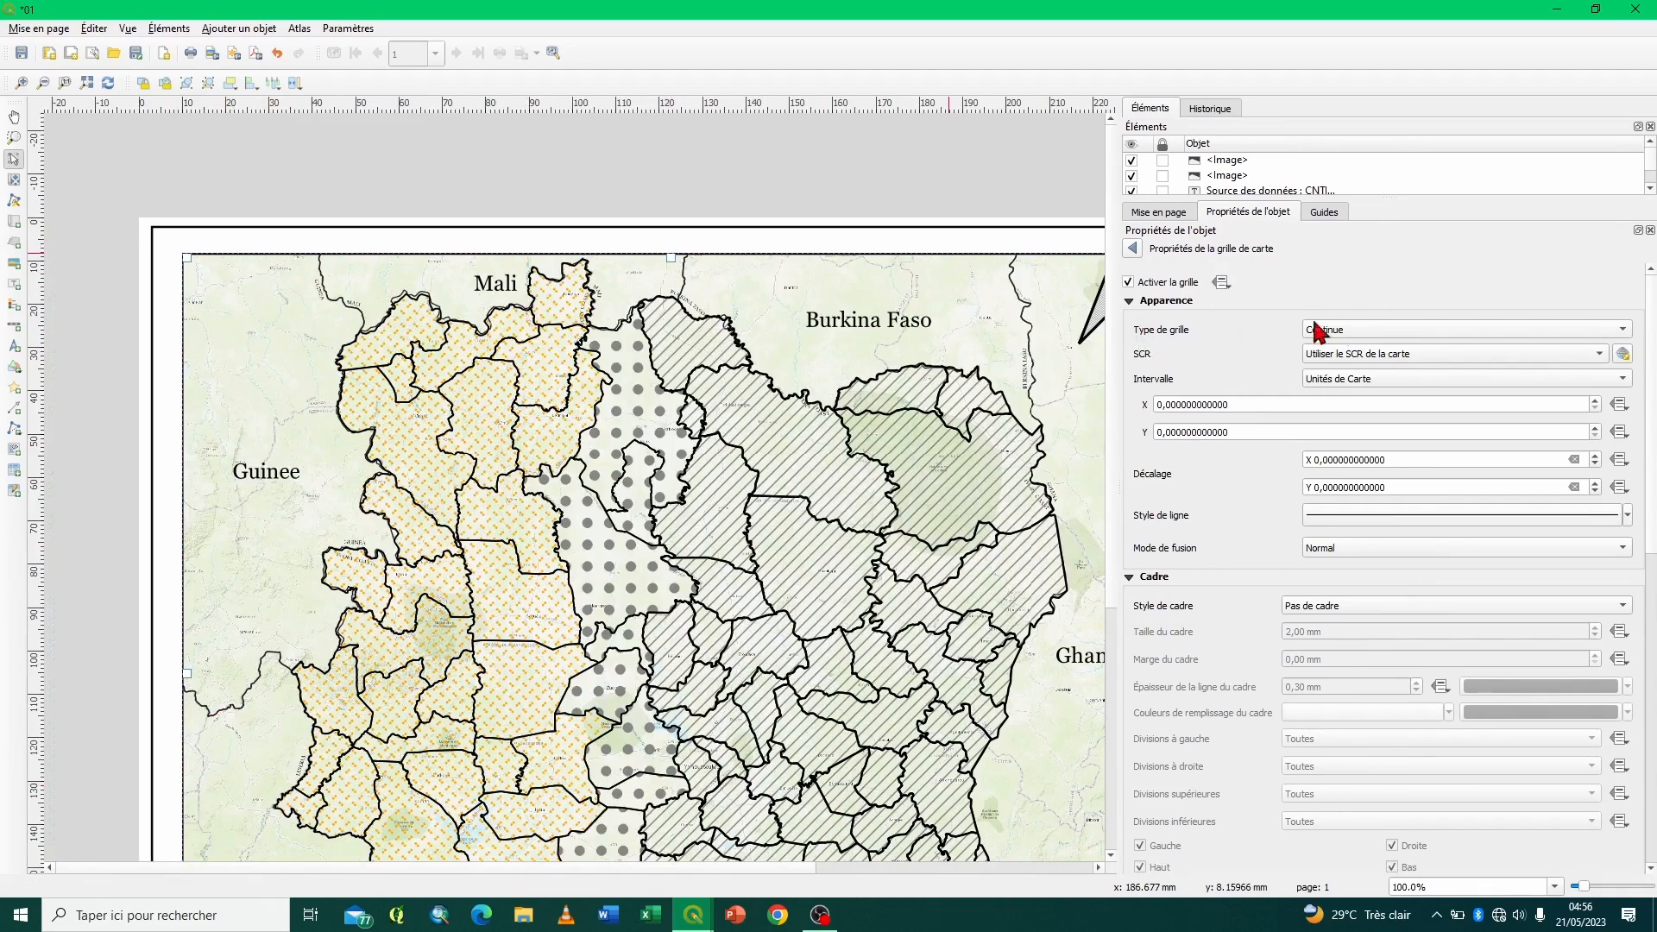
click(1361, 334)
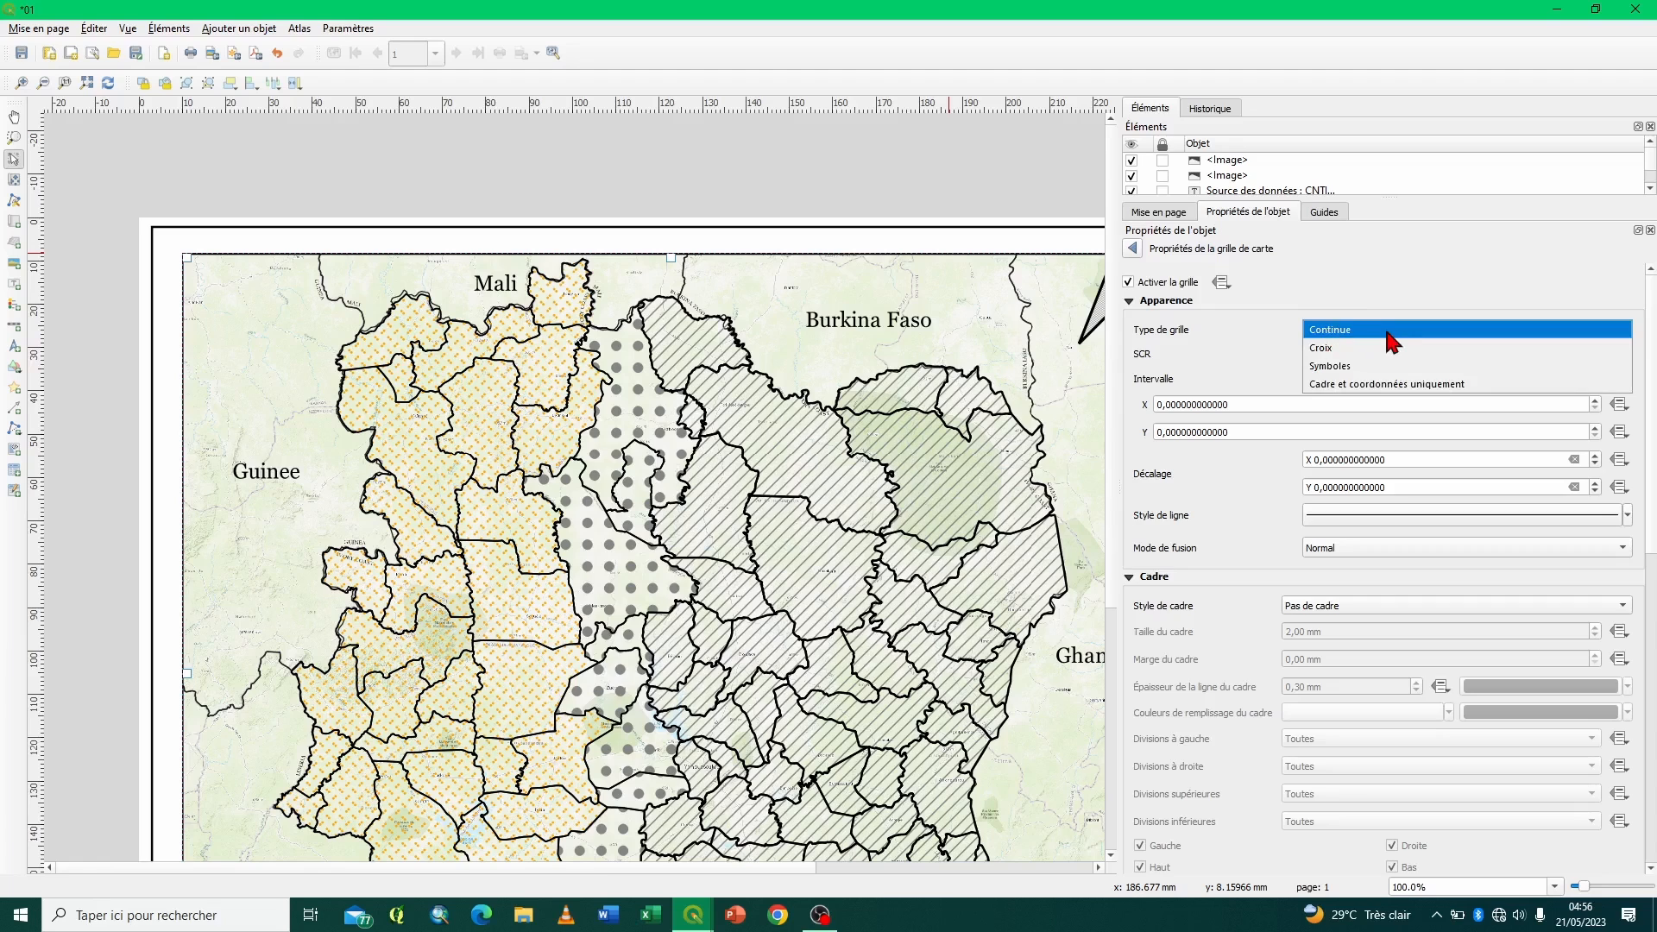
click(1334, 366)
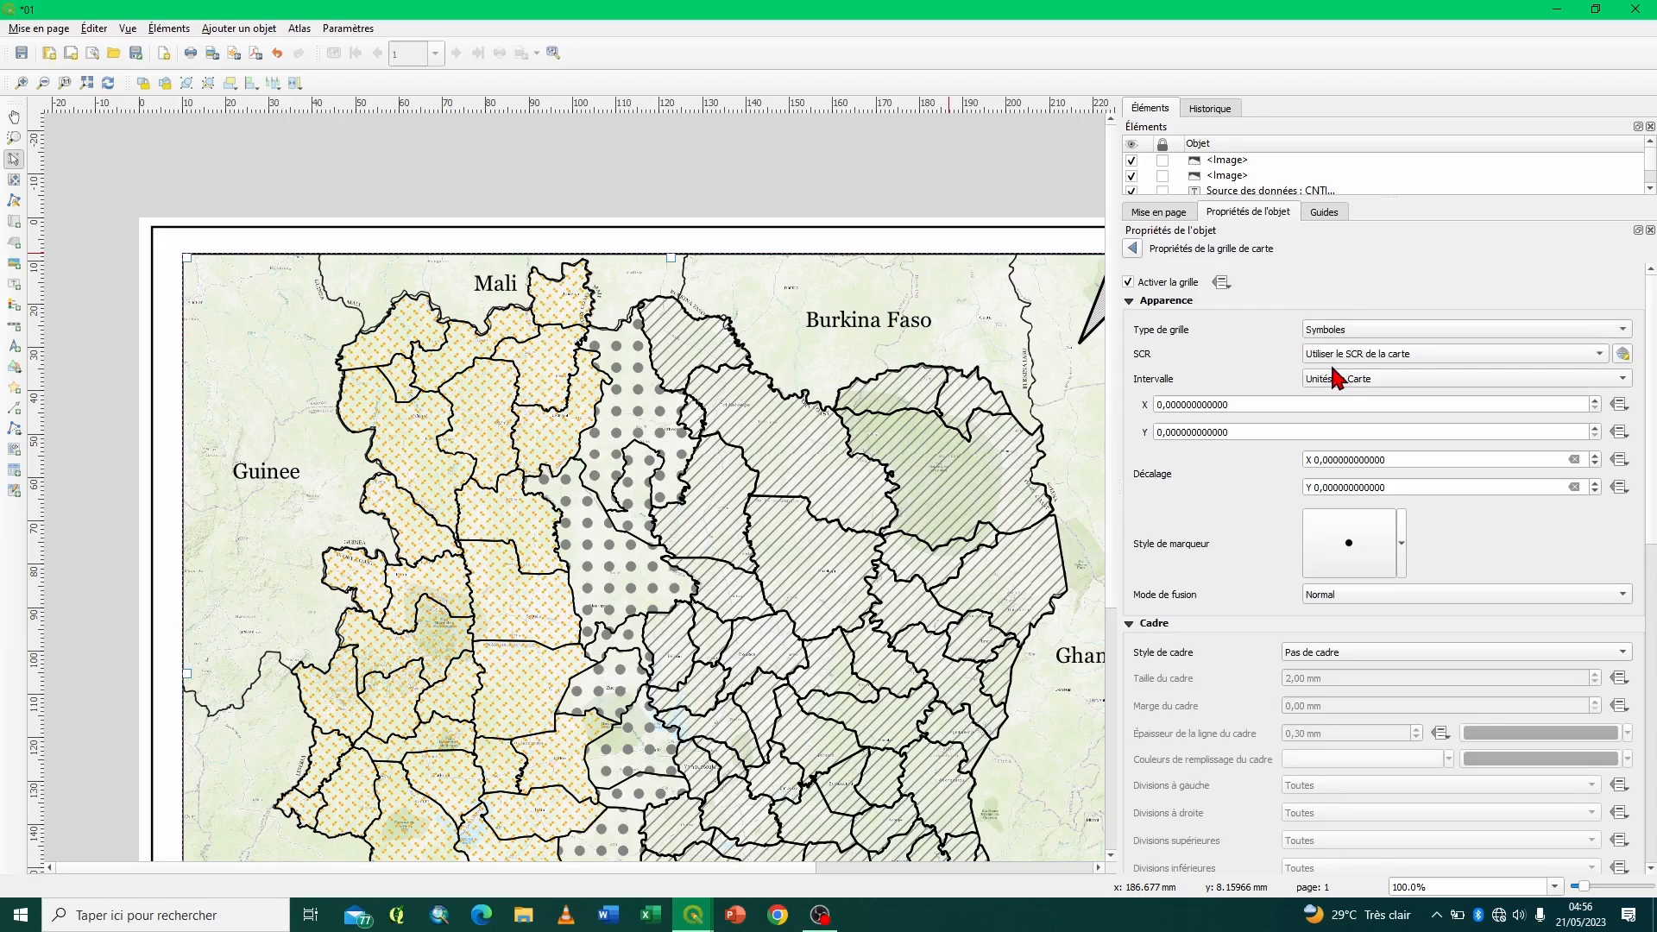
click(1350, 545)
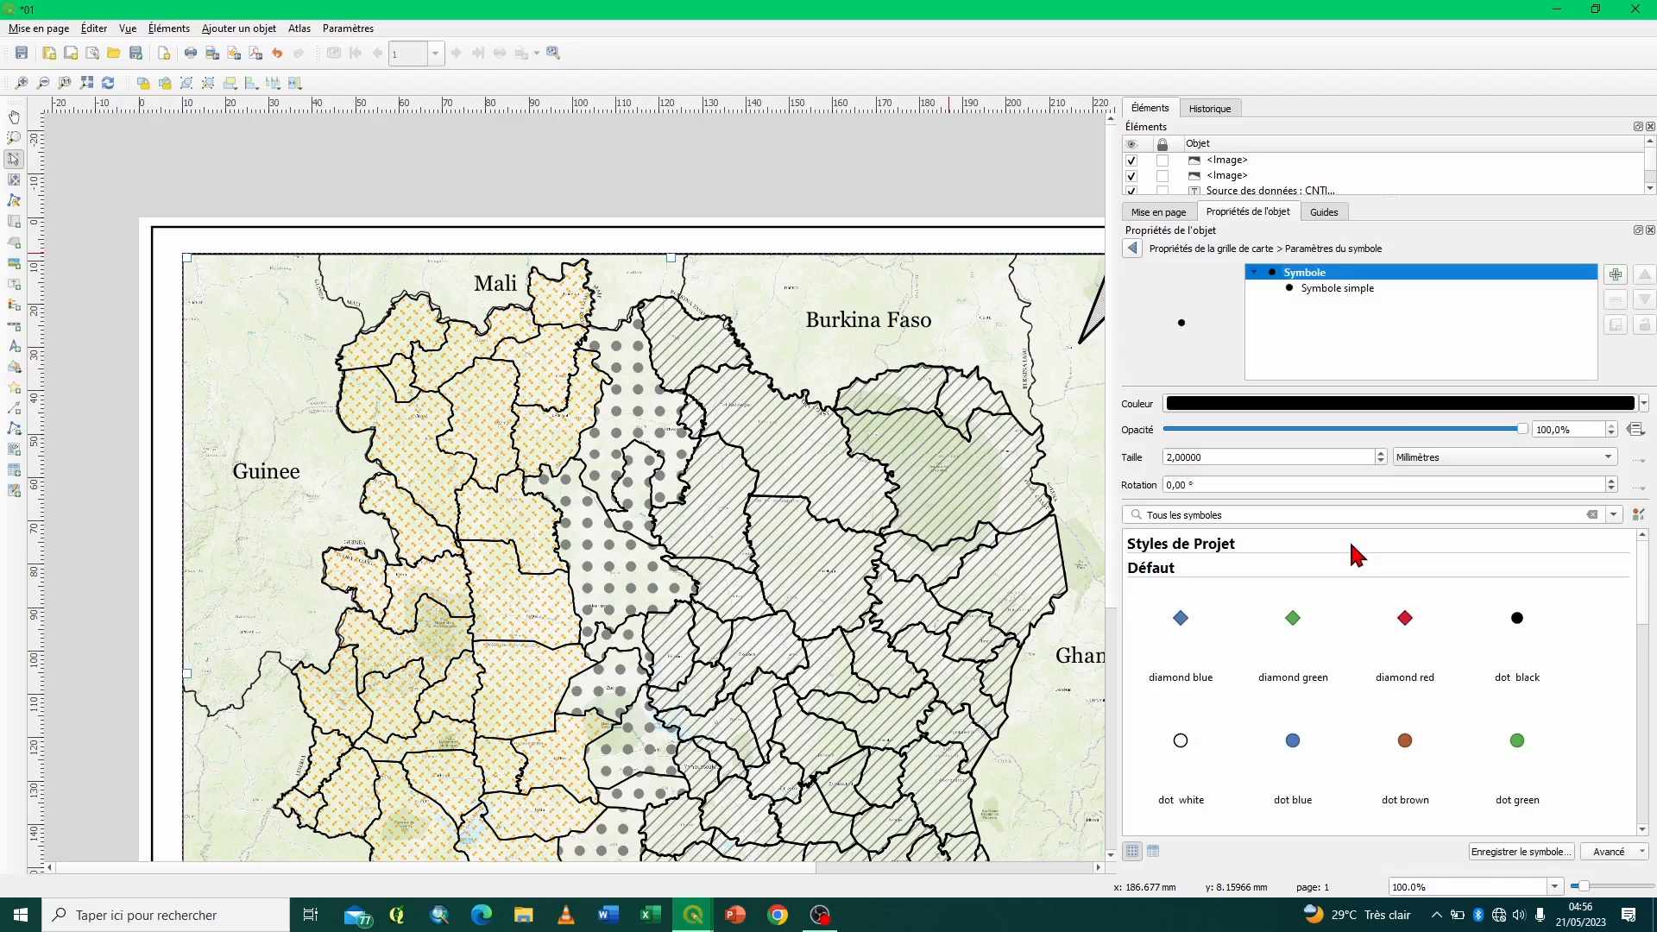
- Try the diamond red, diamond green, diamond blue and dot black presets as the grid marker
click(1405, 620)
click(1293, 622)
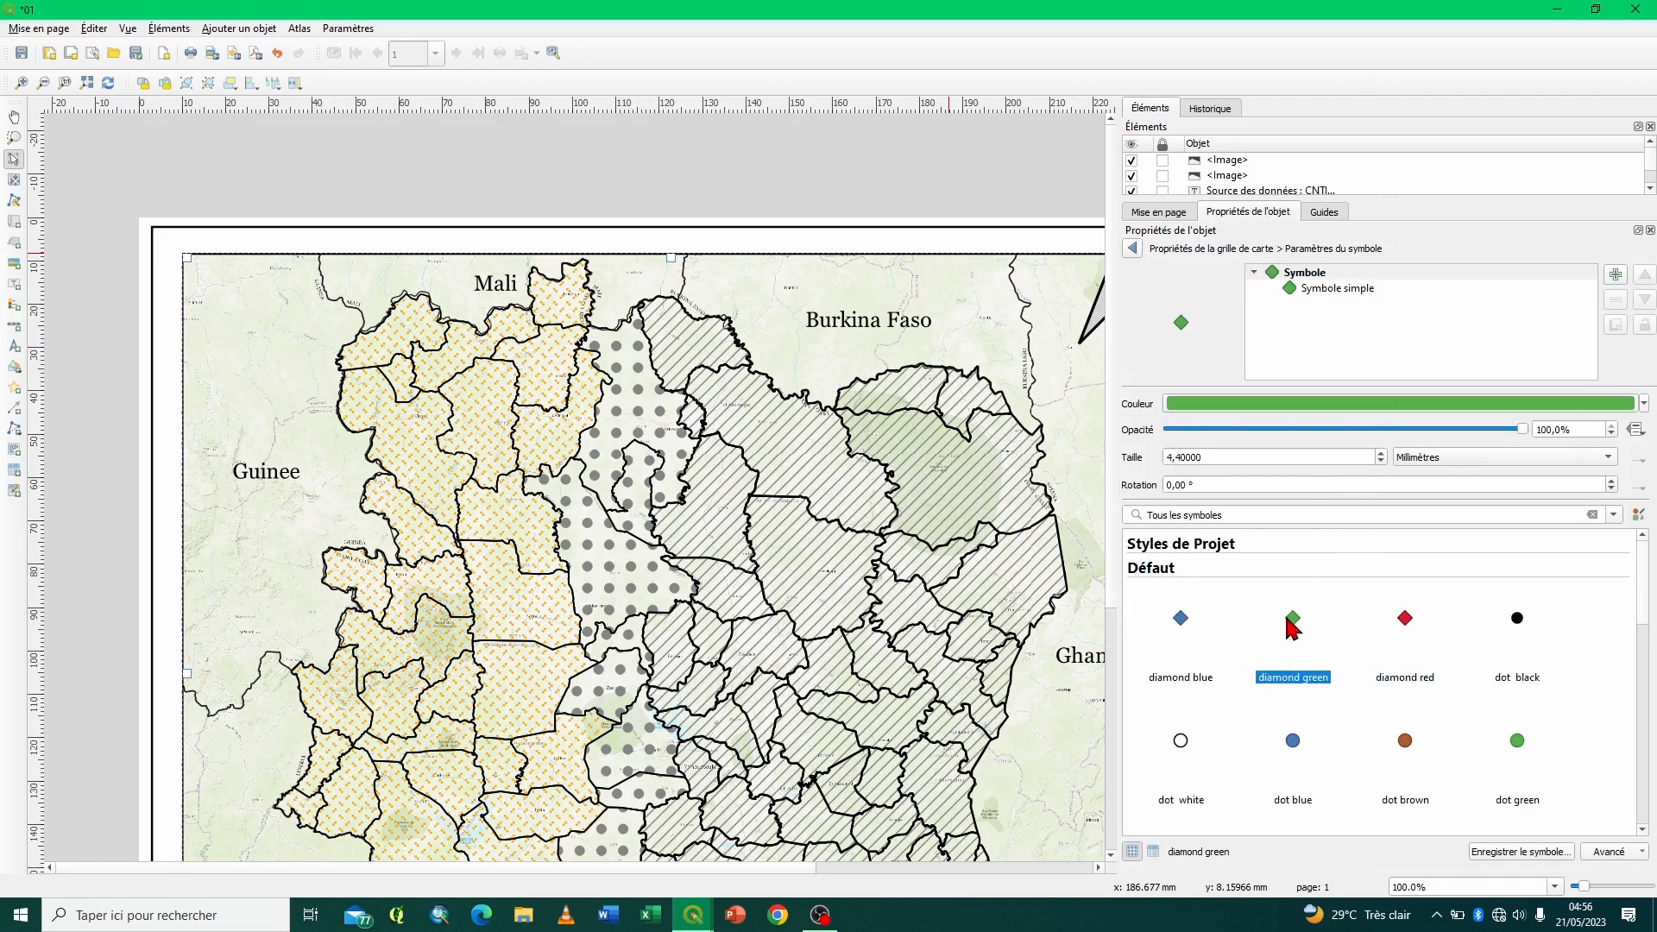
click(1182, 621)
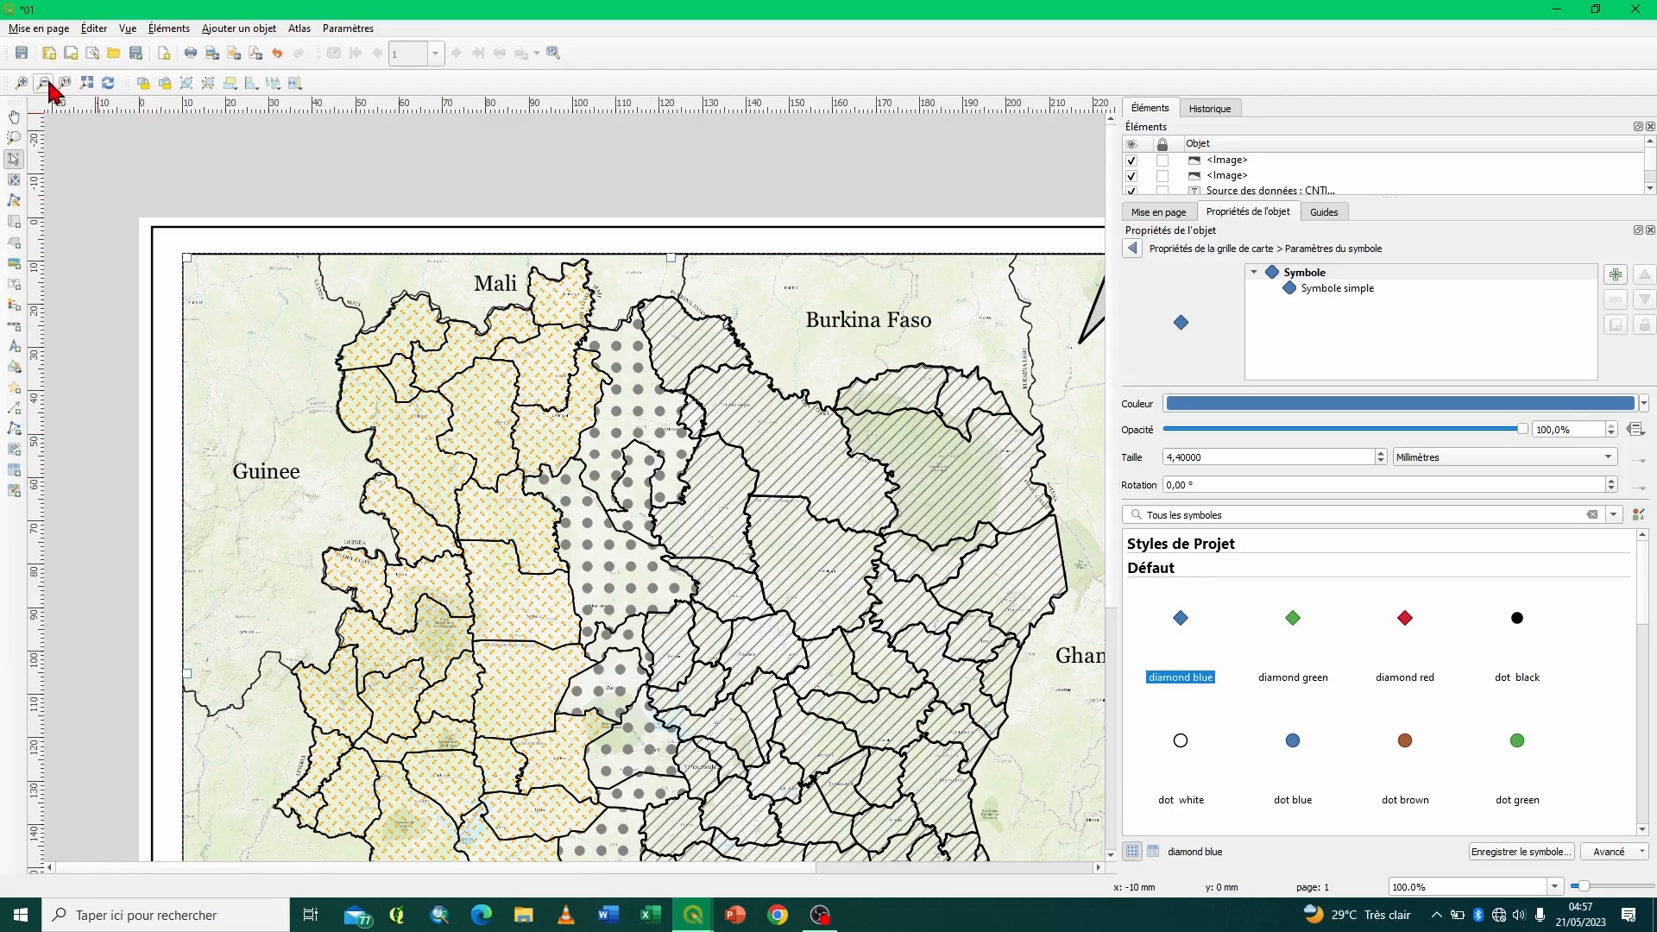
click(21, 83)
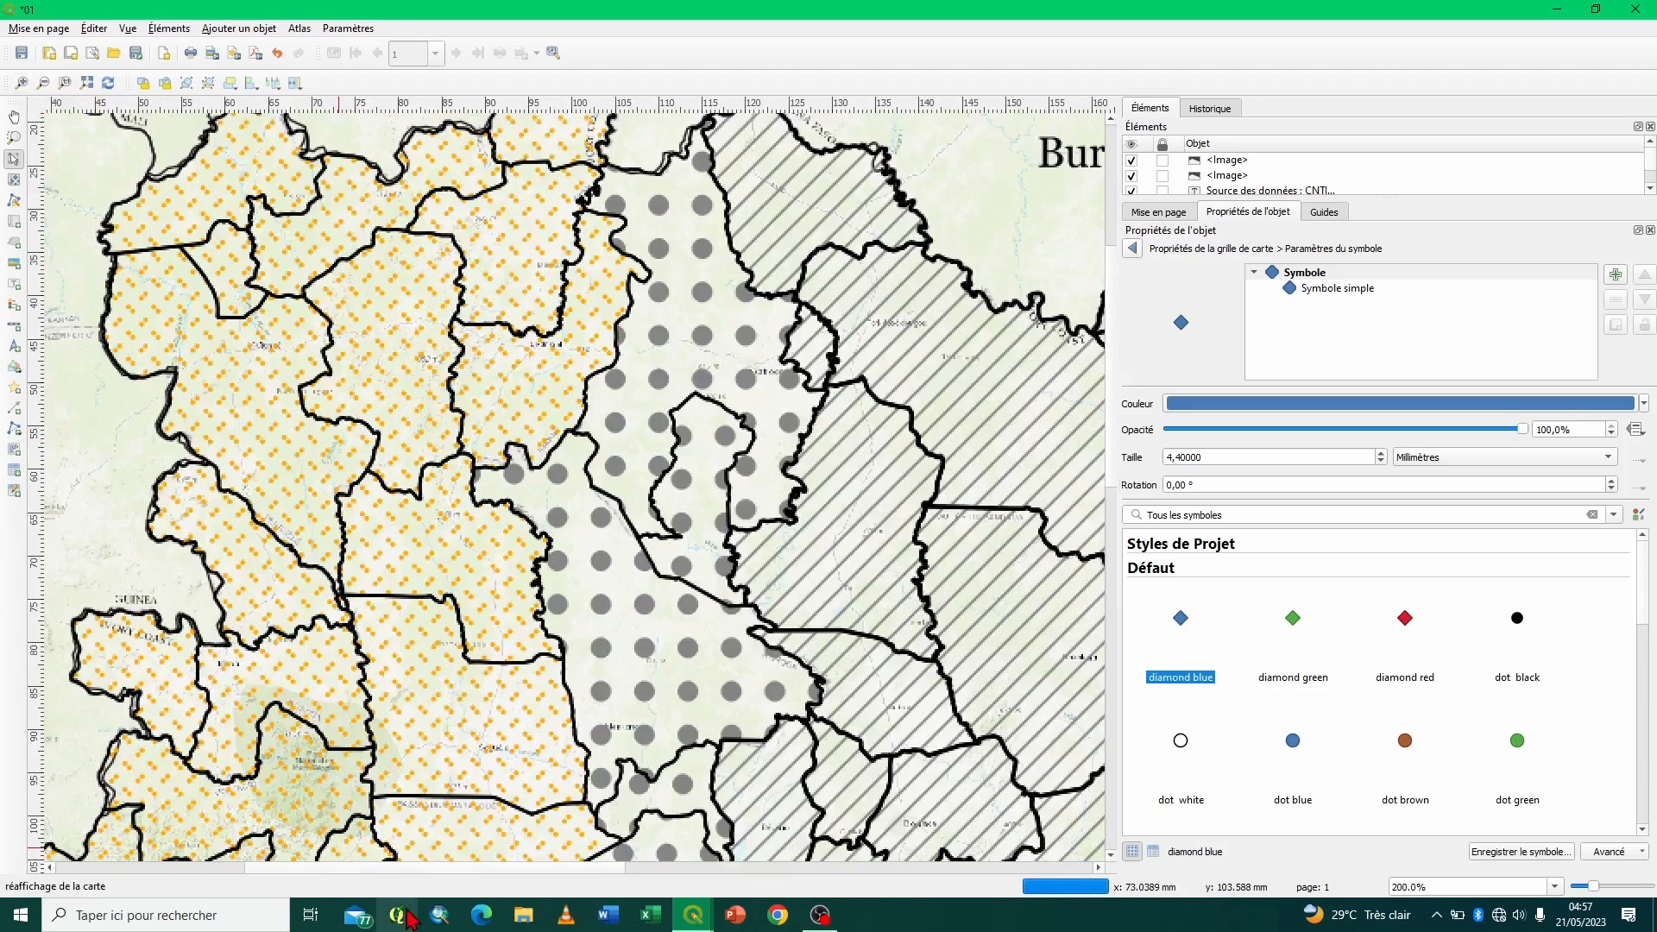
scroll(301, 870, left, 5)
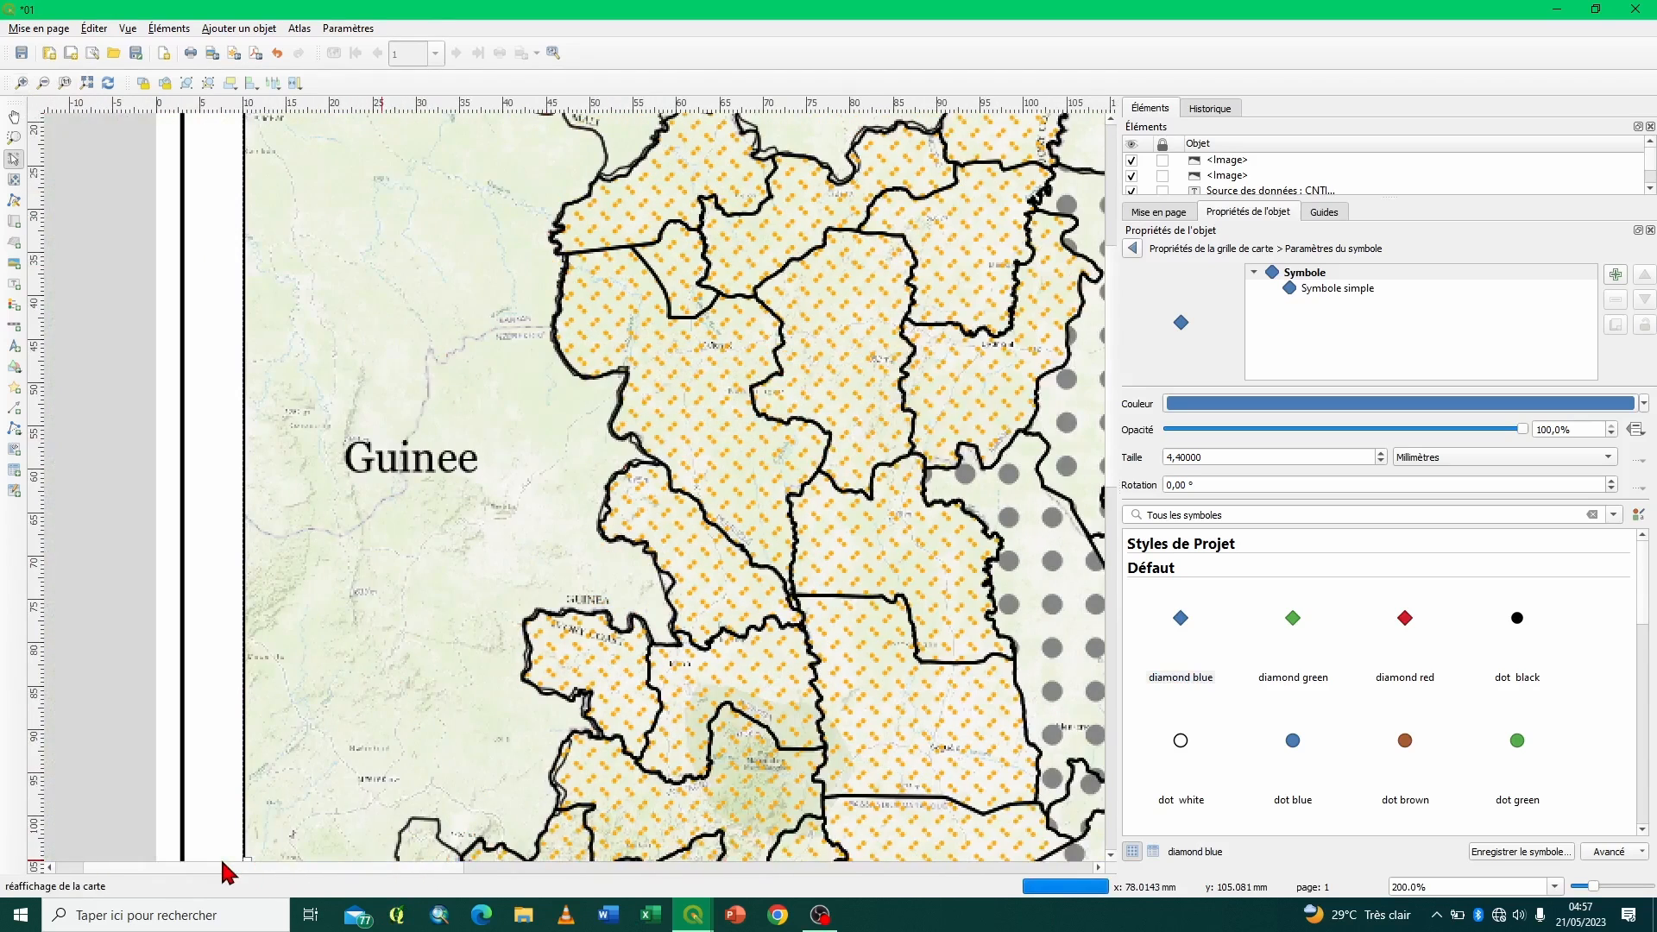
scroll(1116, 448, up, 3)
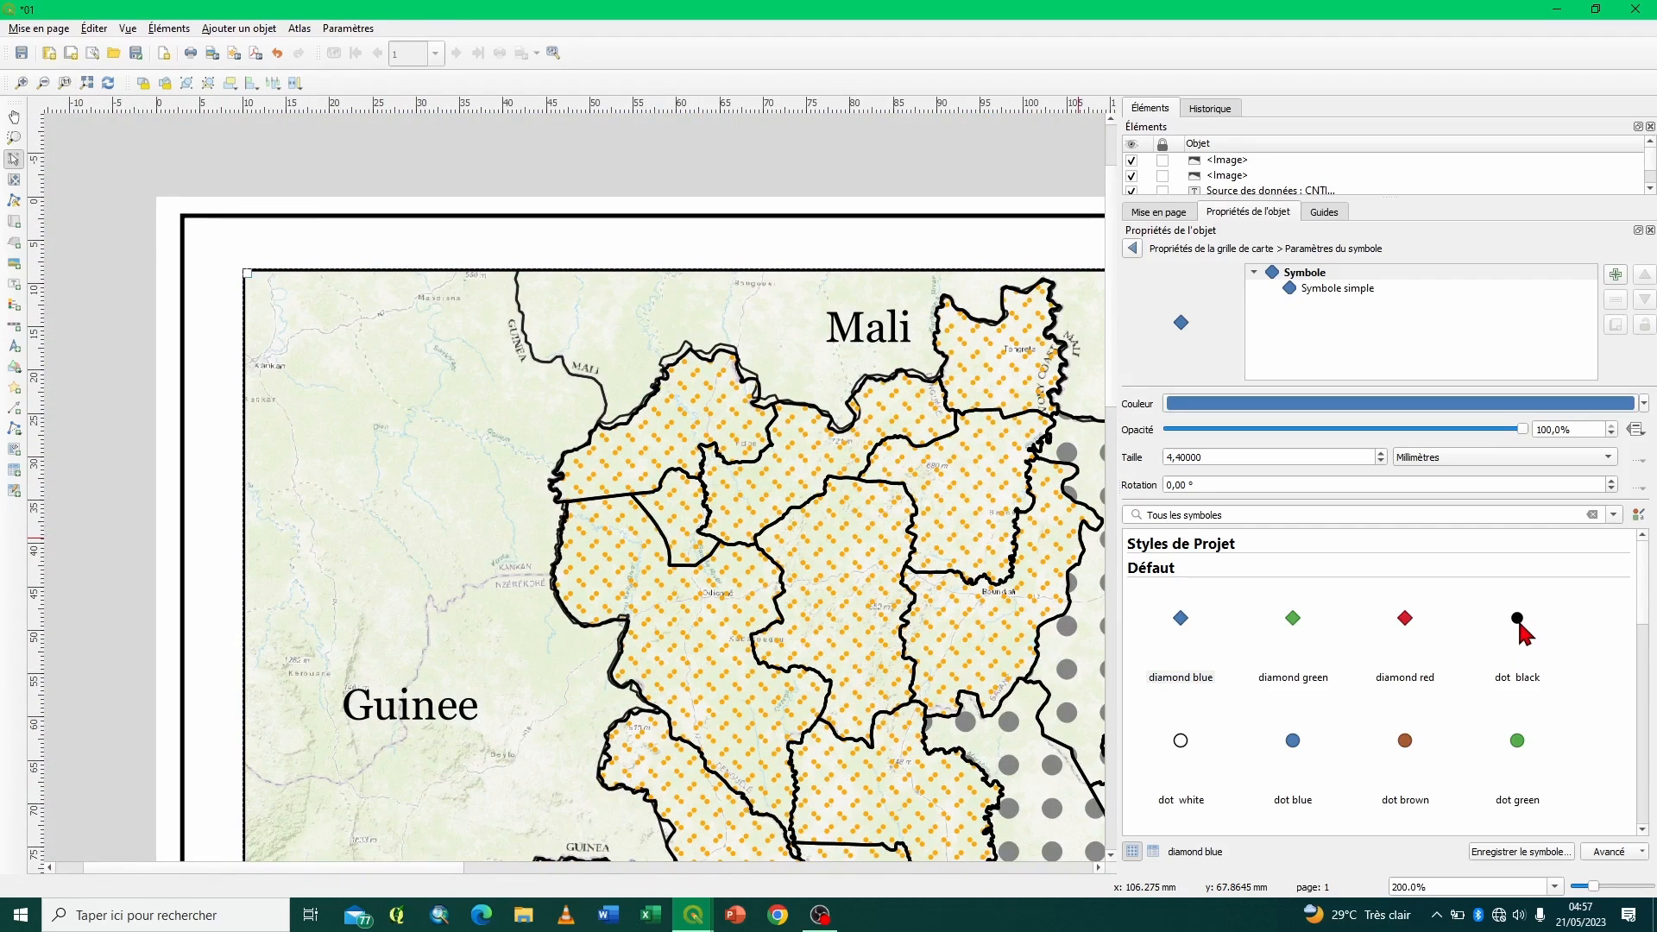
click(1520, 630)
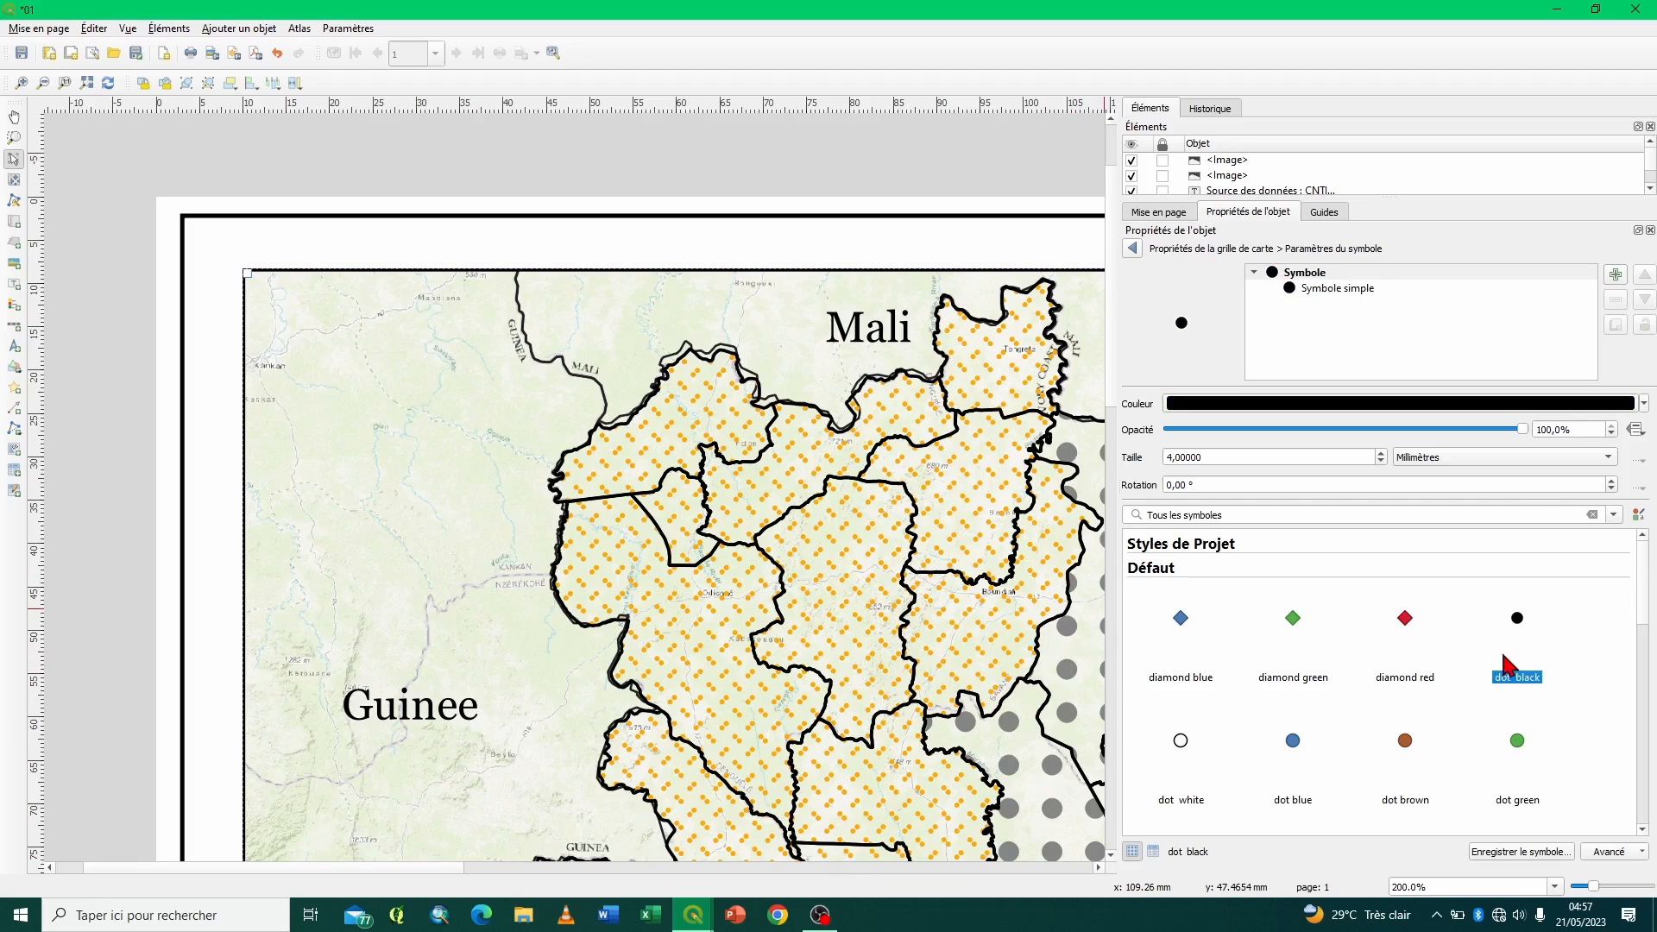
- Apply the topo pop house preset to the grid marker and make its outline transparent
drag(1641, 595, 1650, 788)
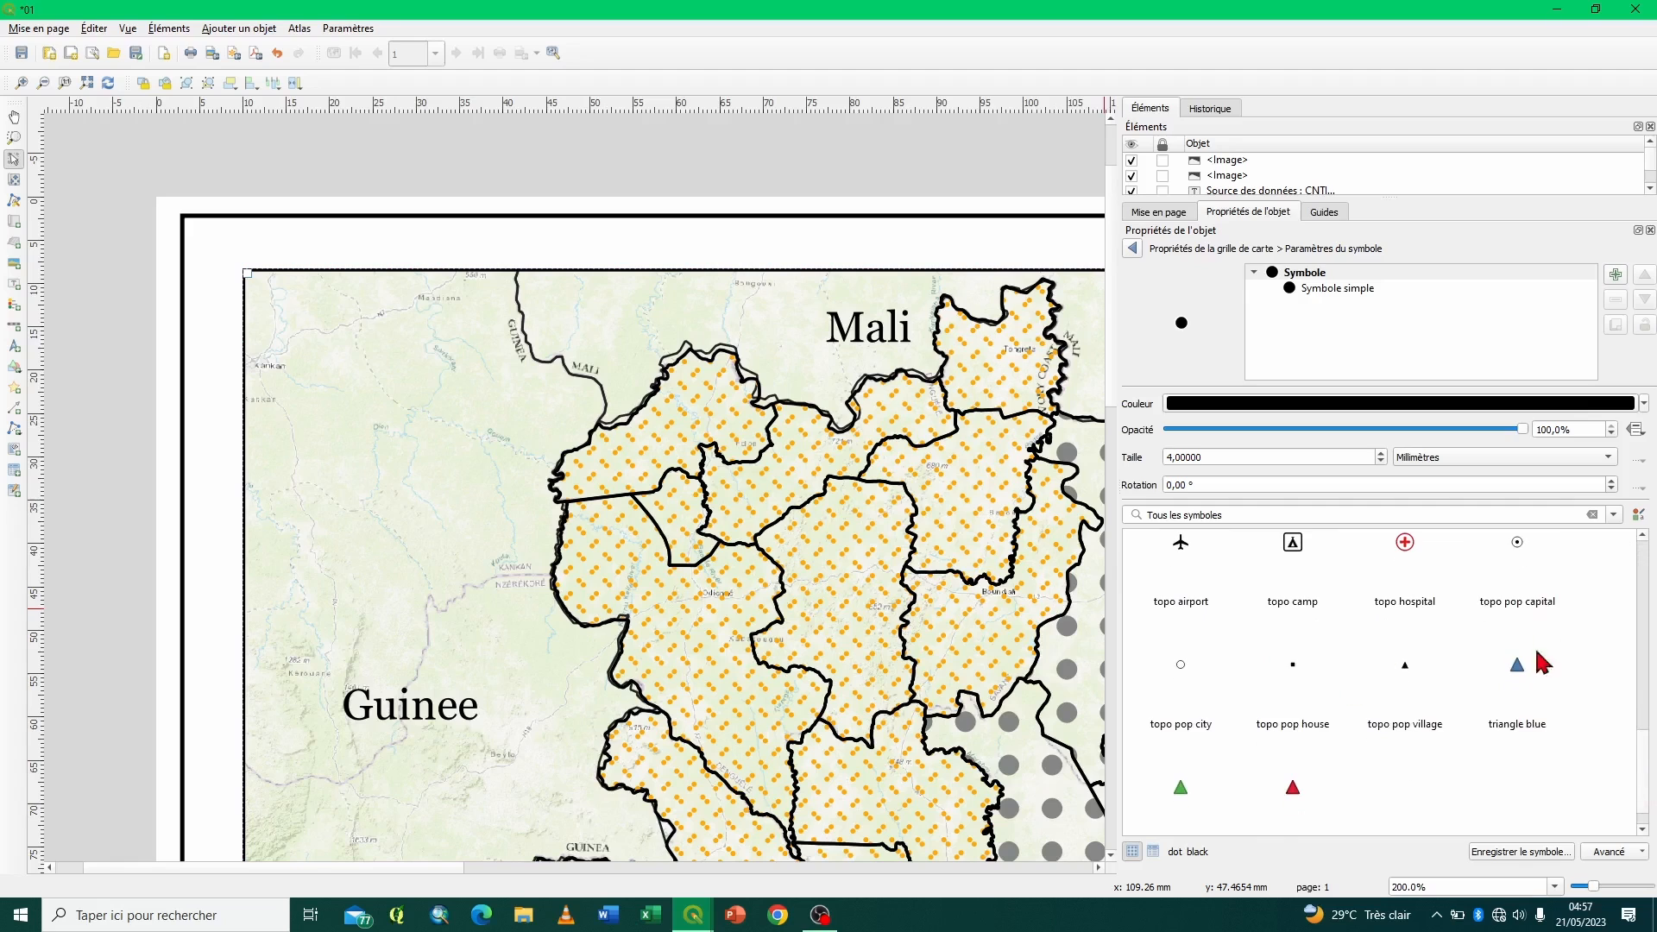
click(1295, 675)
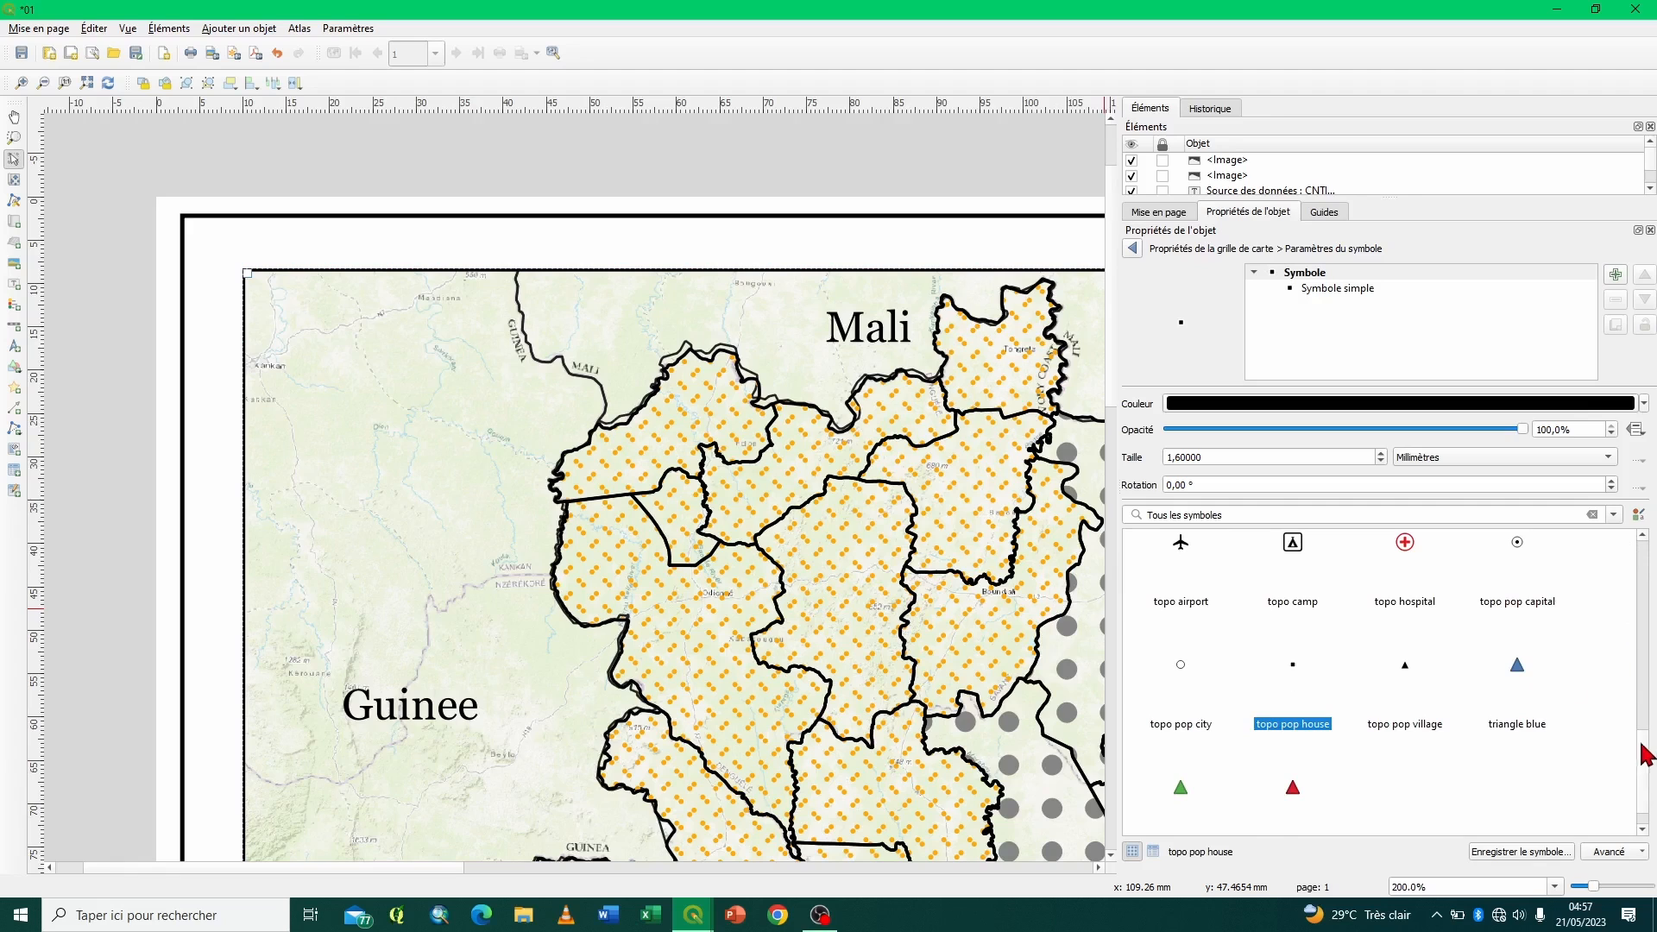
click(1340, 294)
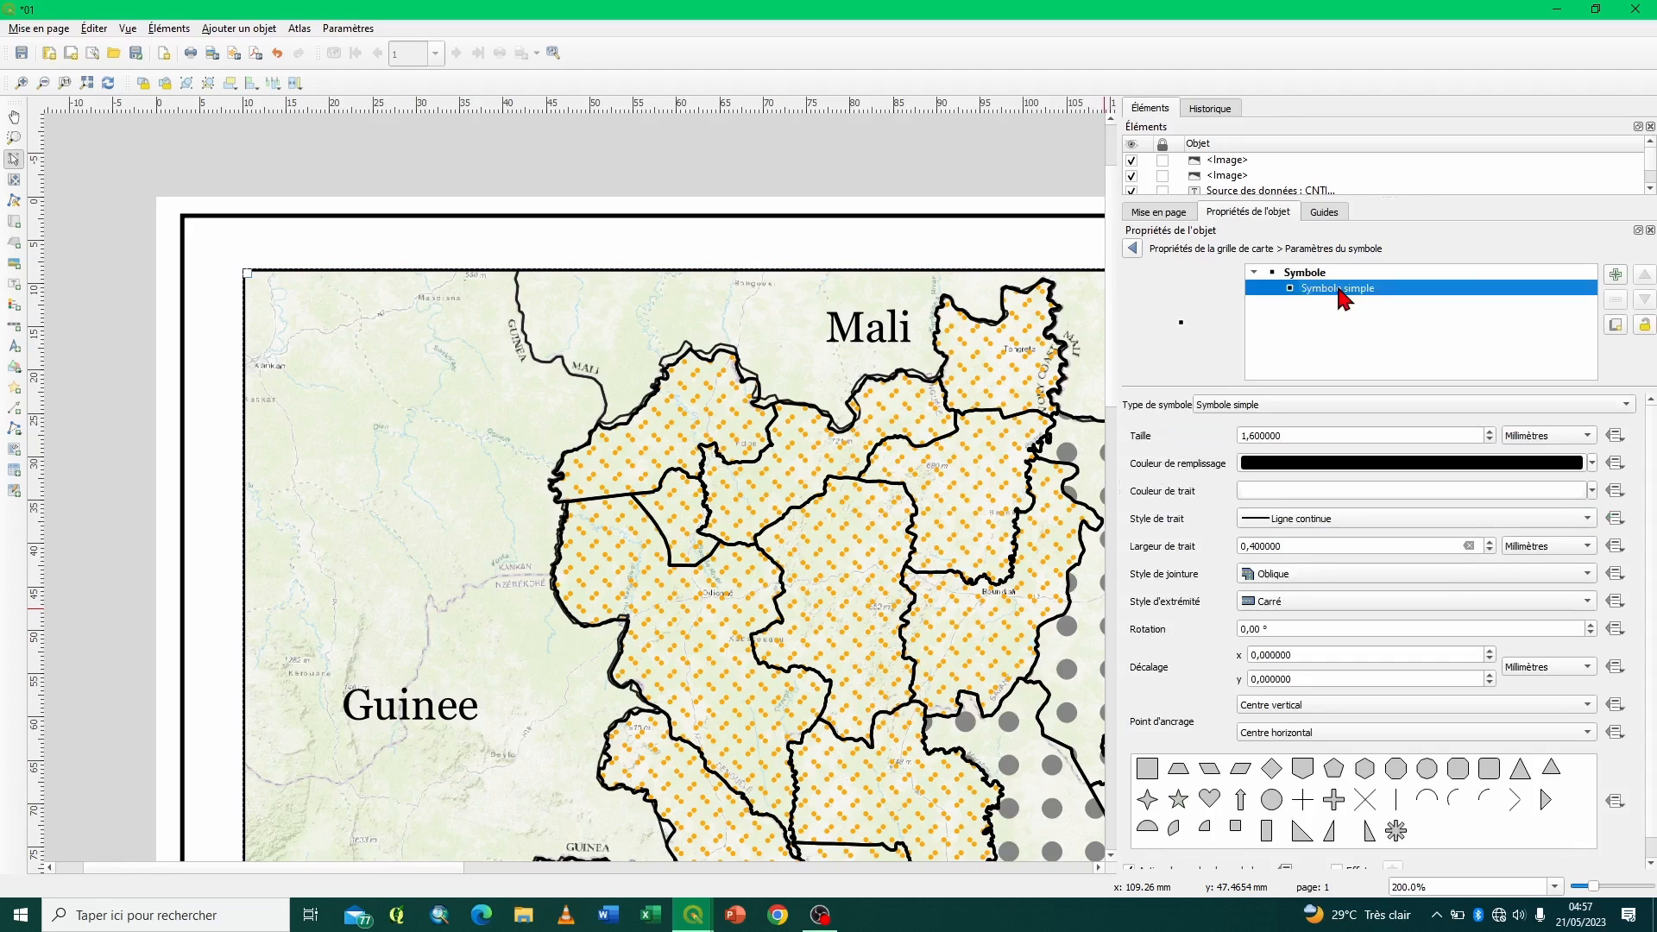
click(1311, 490)
click(1132, 249)
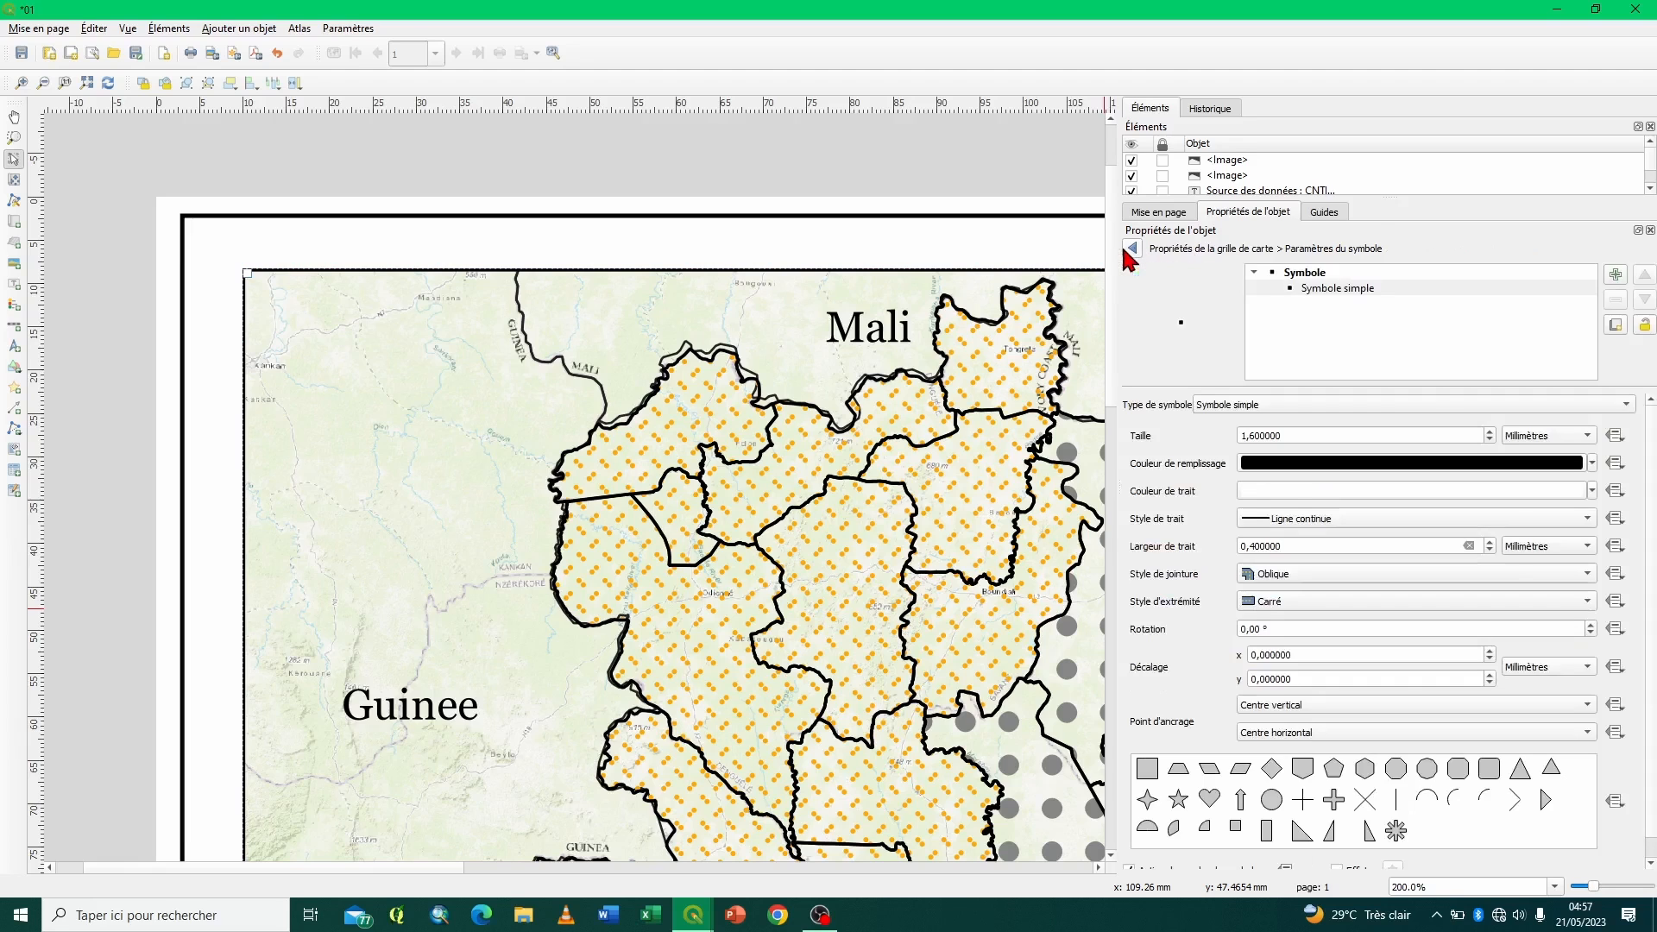
click(1592, 491)
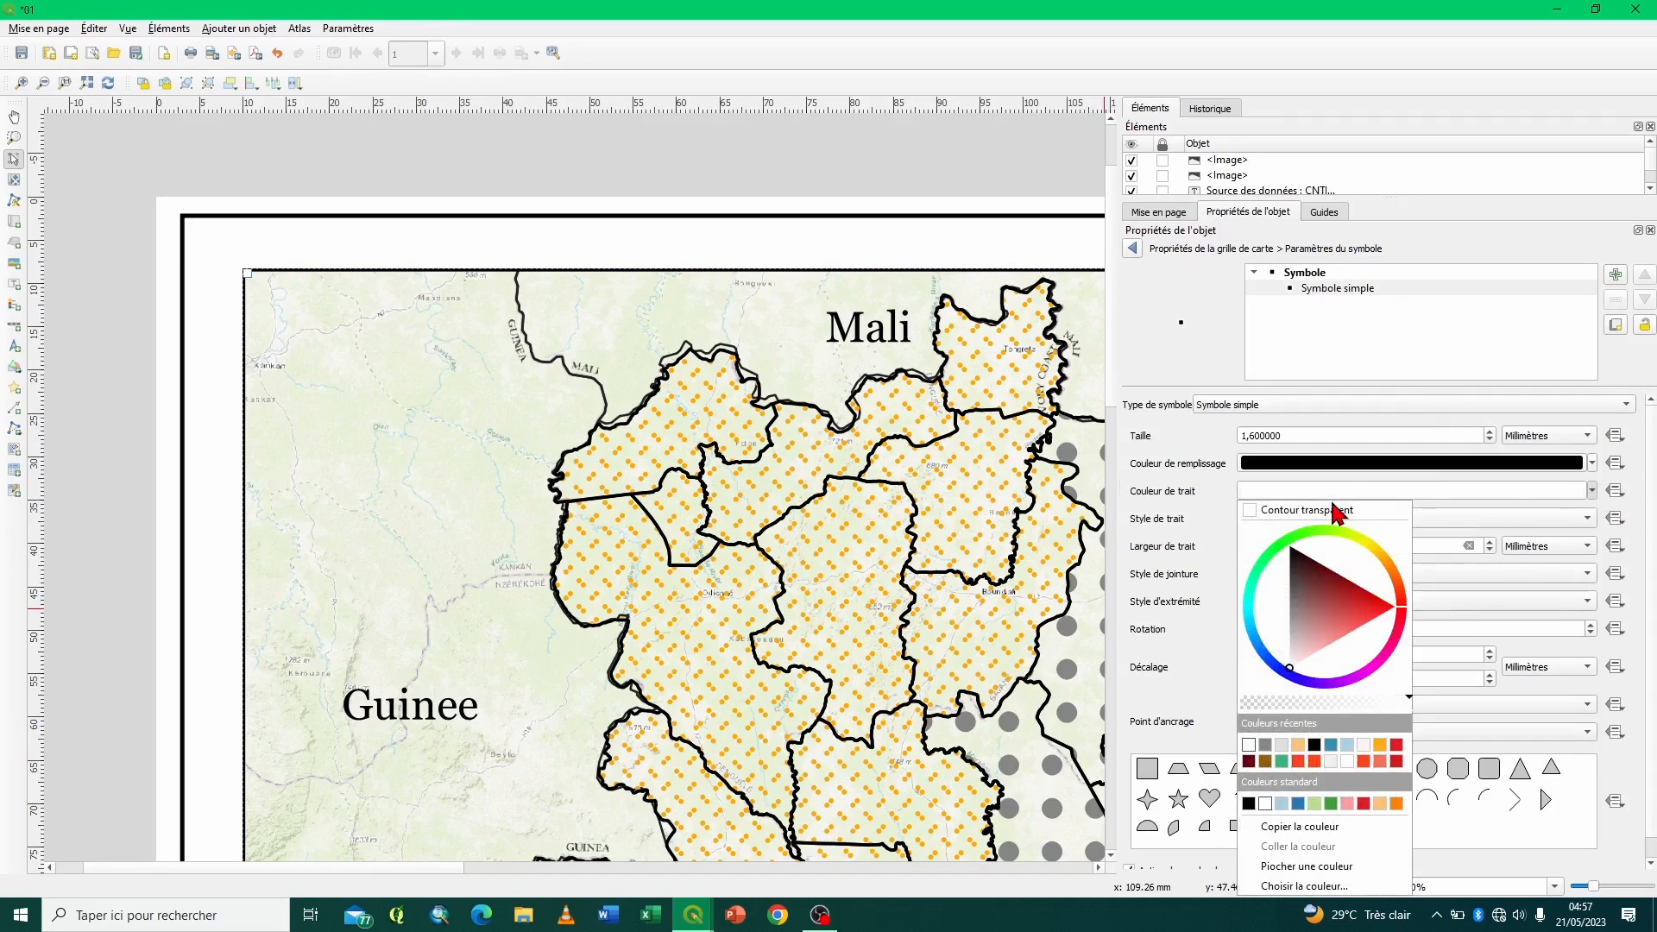
click(1316, 512)
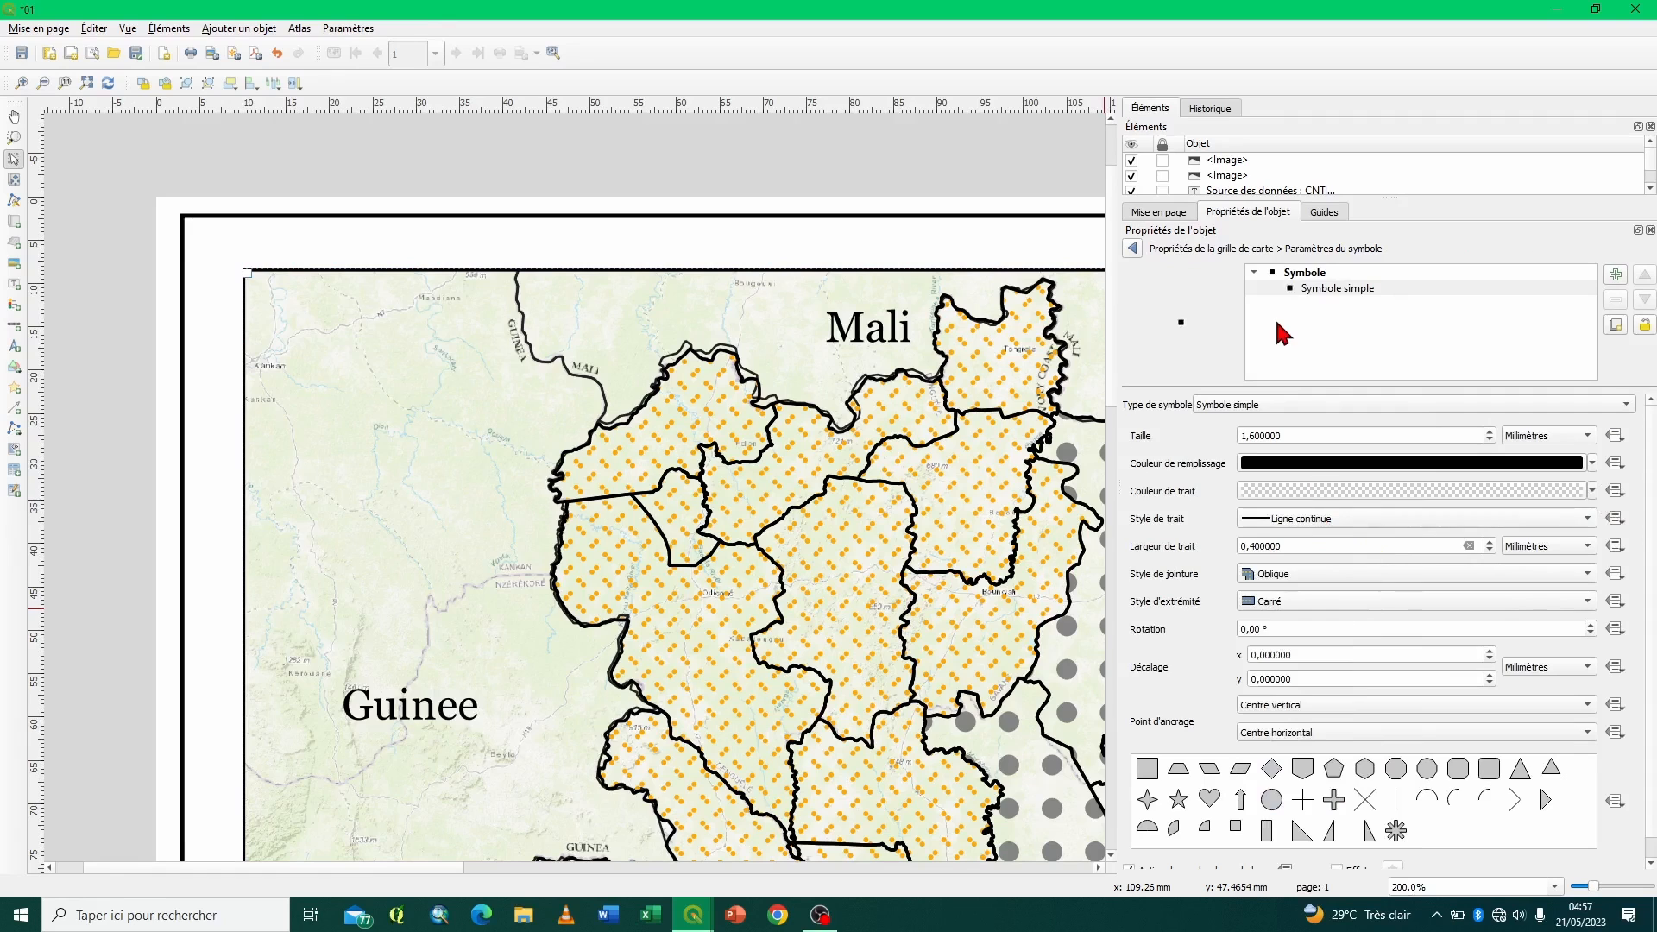
click(1132, 249)
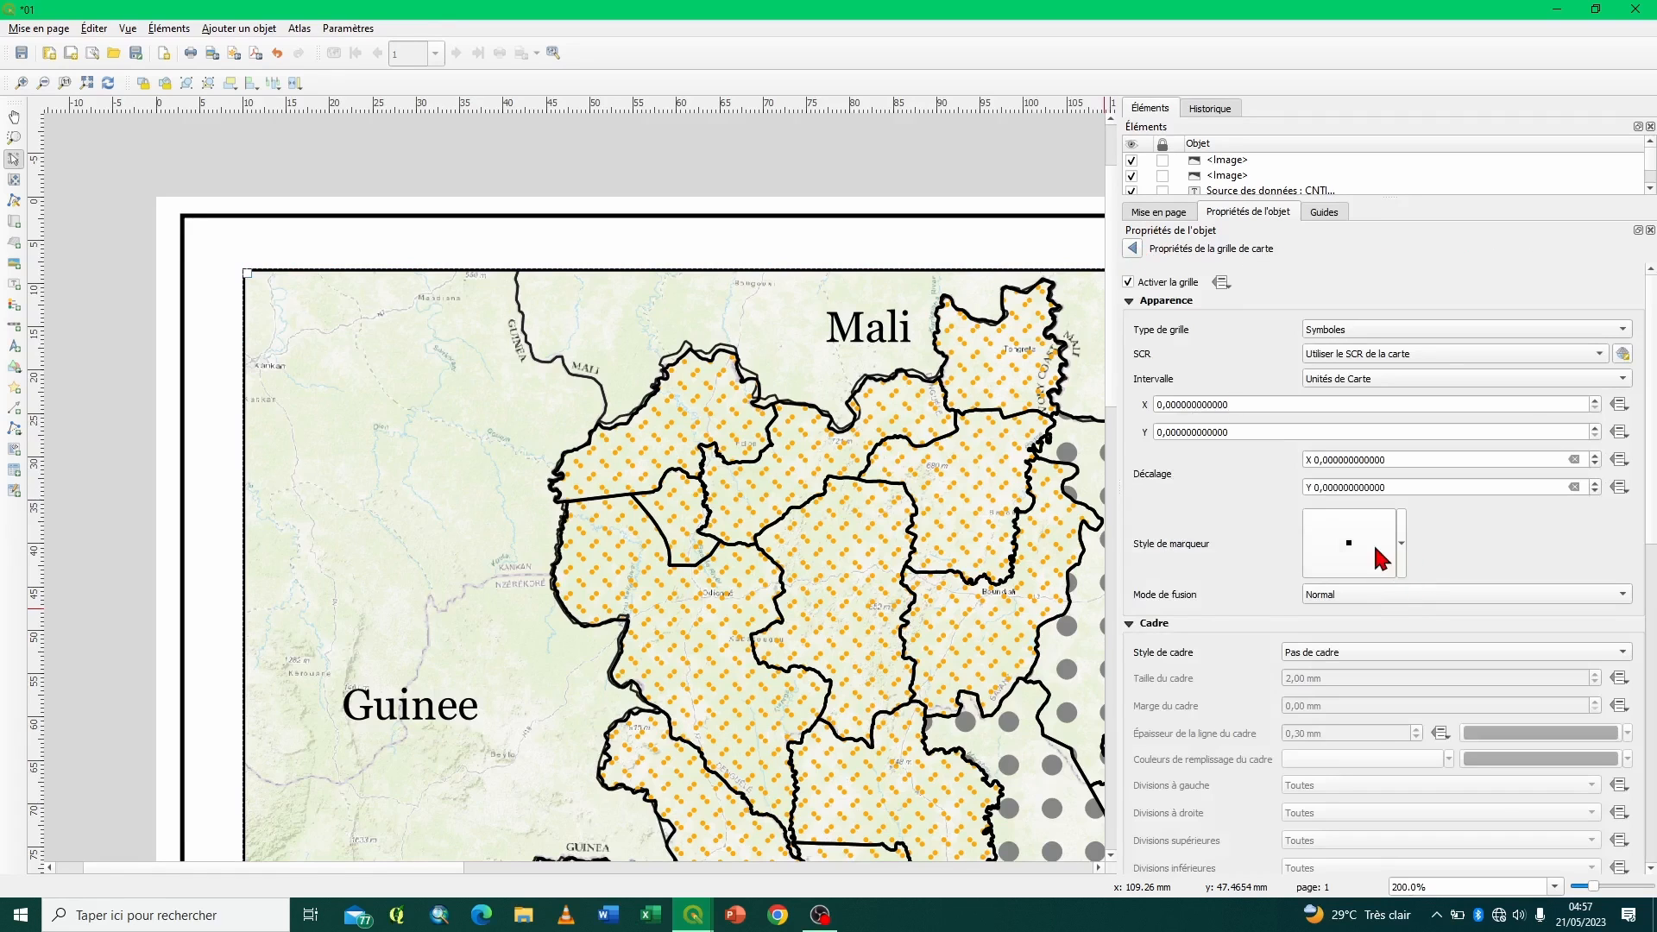
- Try grey as the grid marker's colour, restore it to black, and return to the grid properties
click(1374, 542)
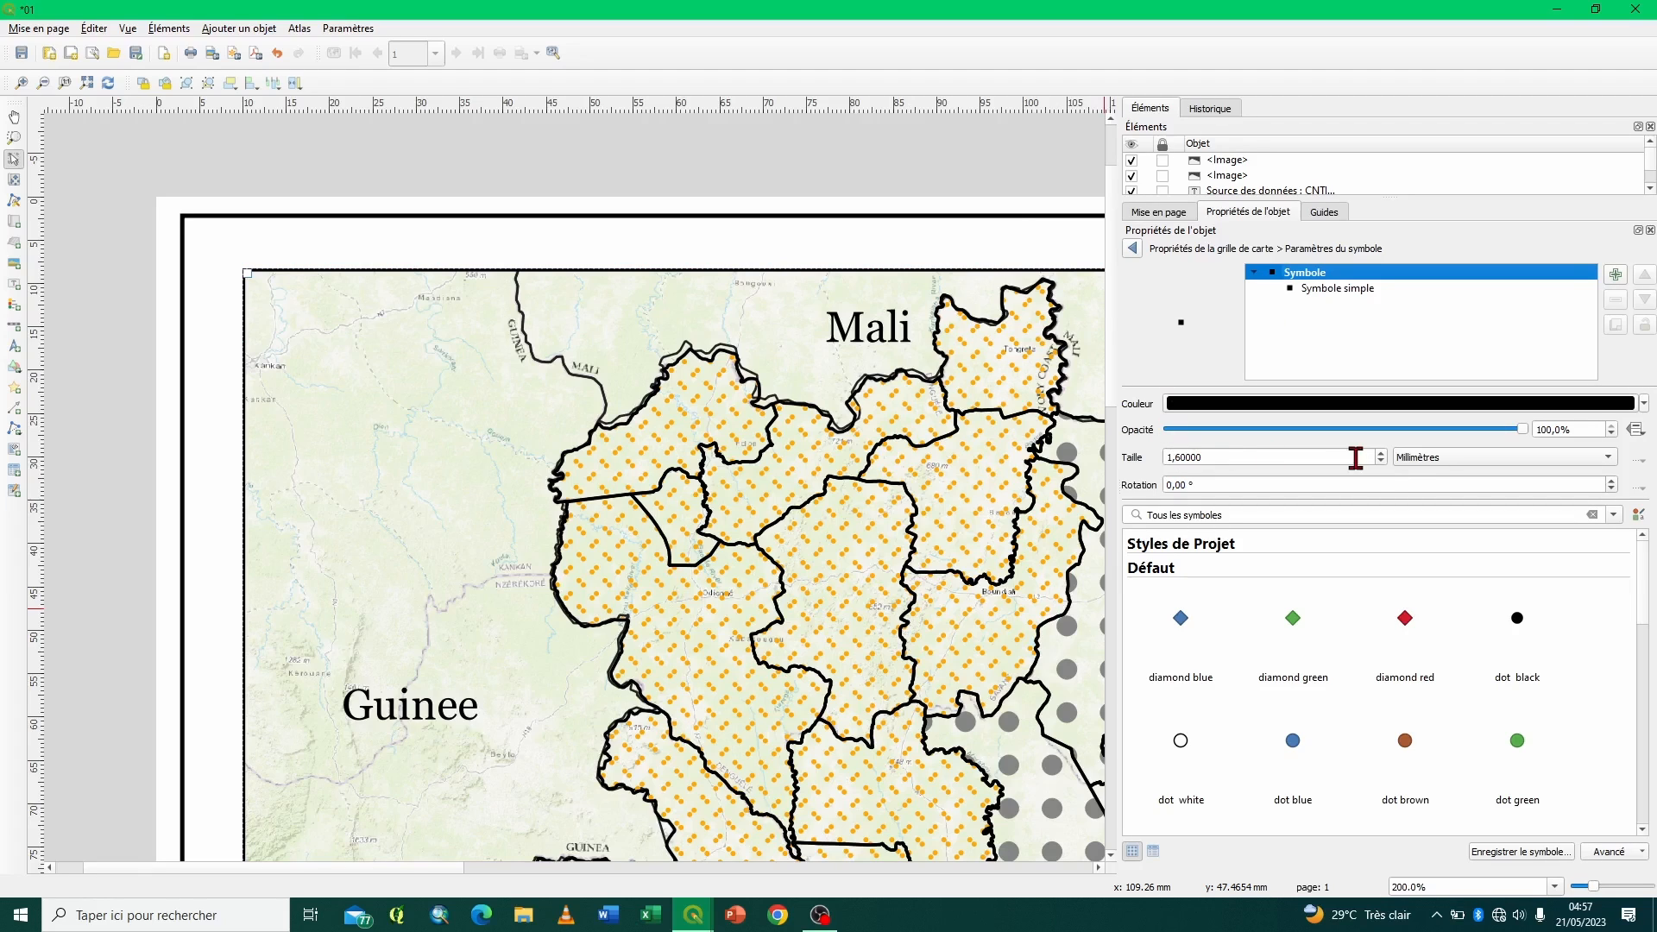
click(1381, 453)
click(1380, 461)
click(1381, 461)
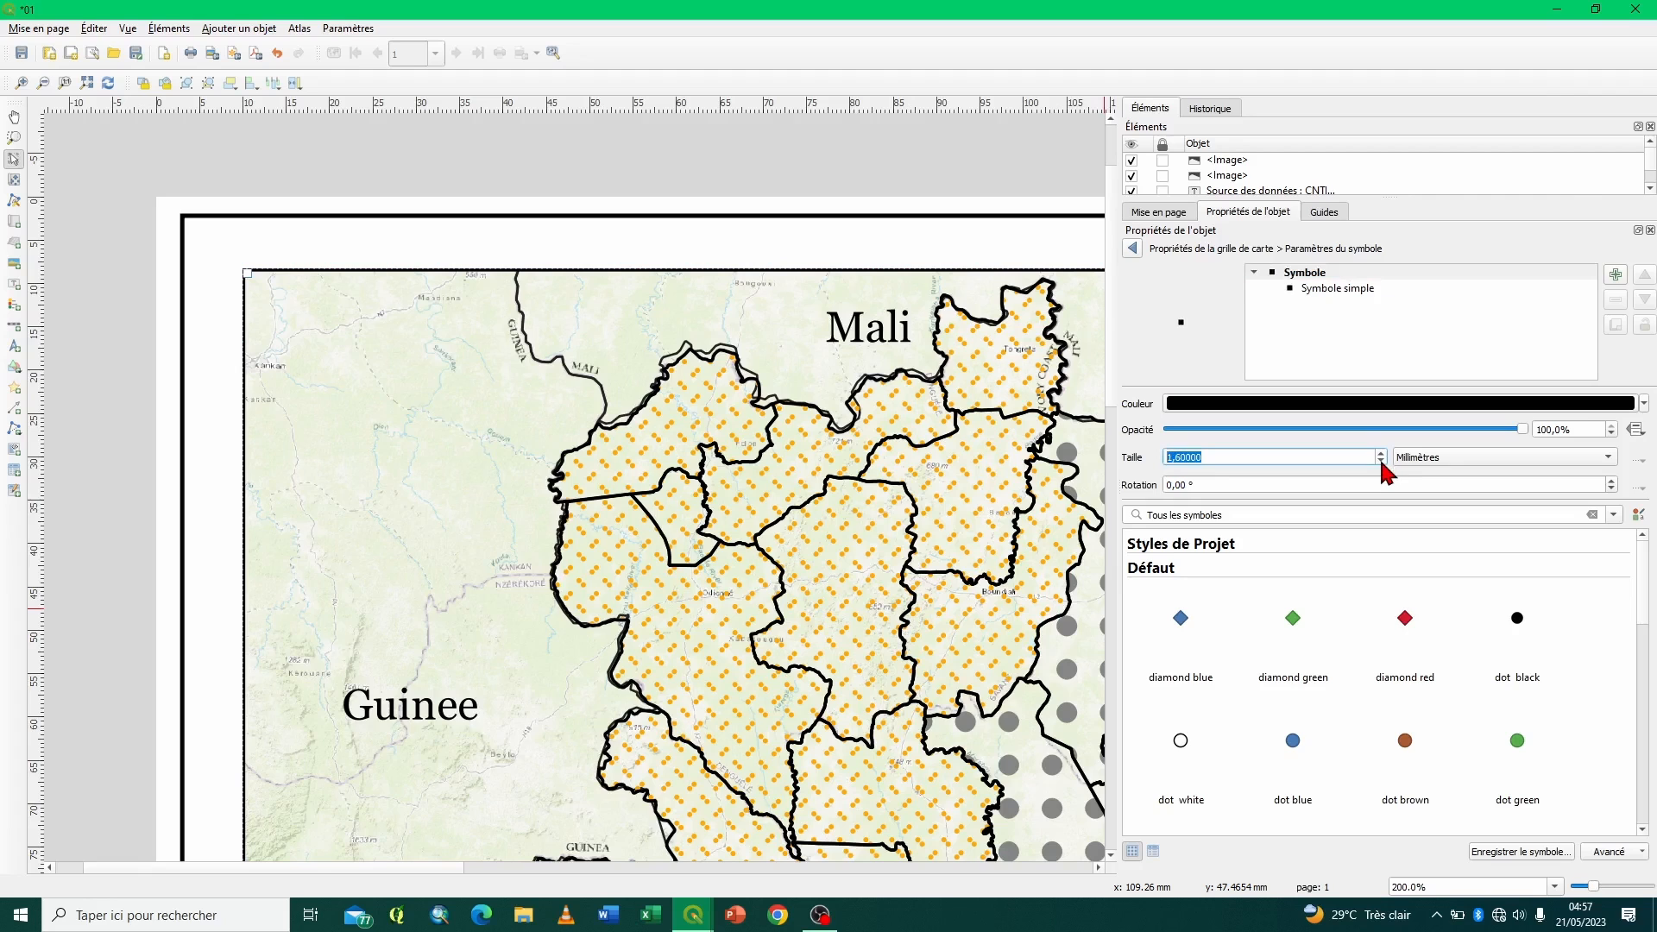
click(1644, 404)
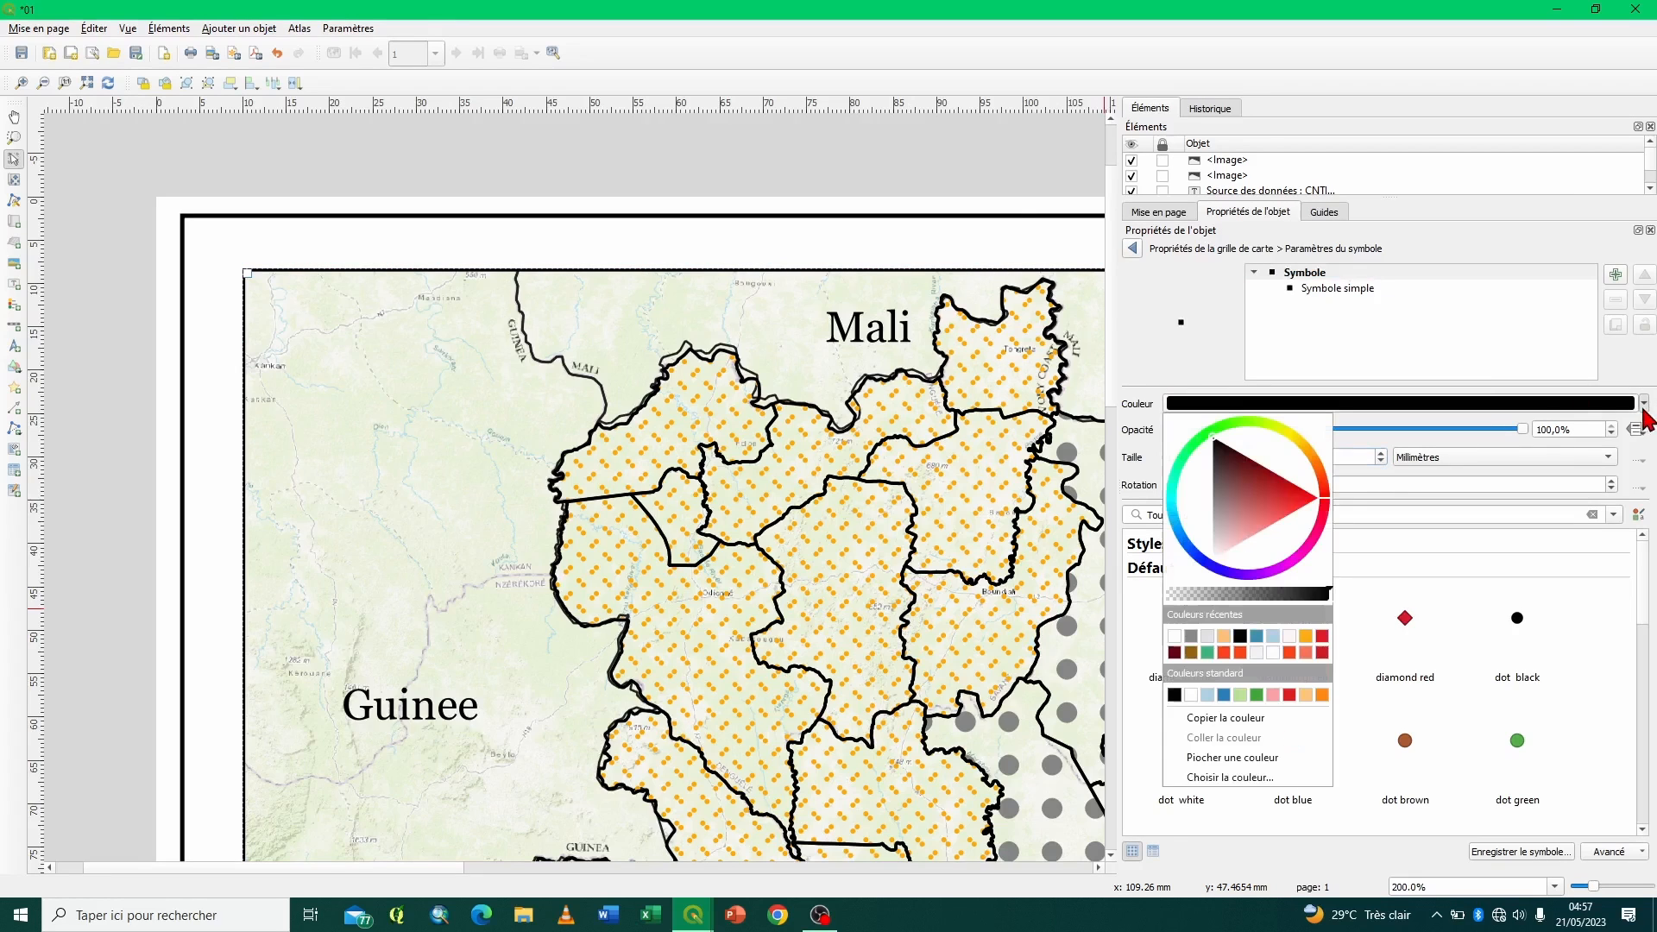
click(1191, 637)
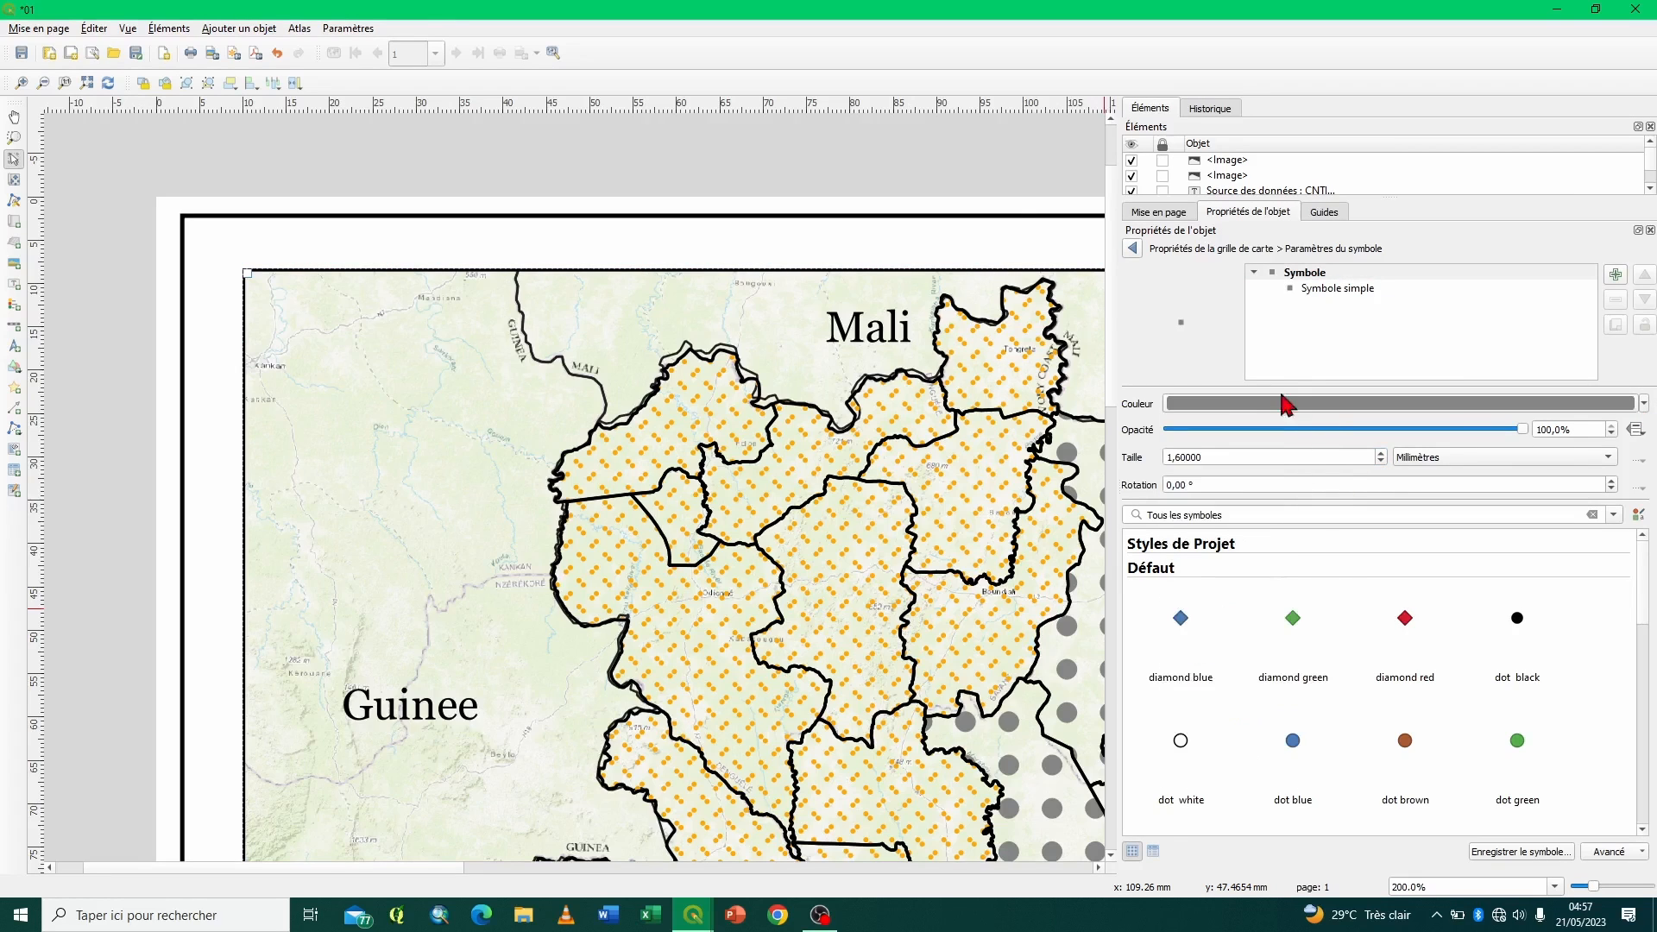
click(1644, 403)
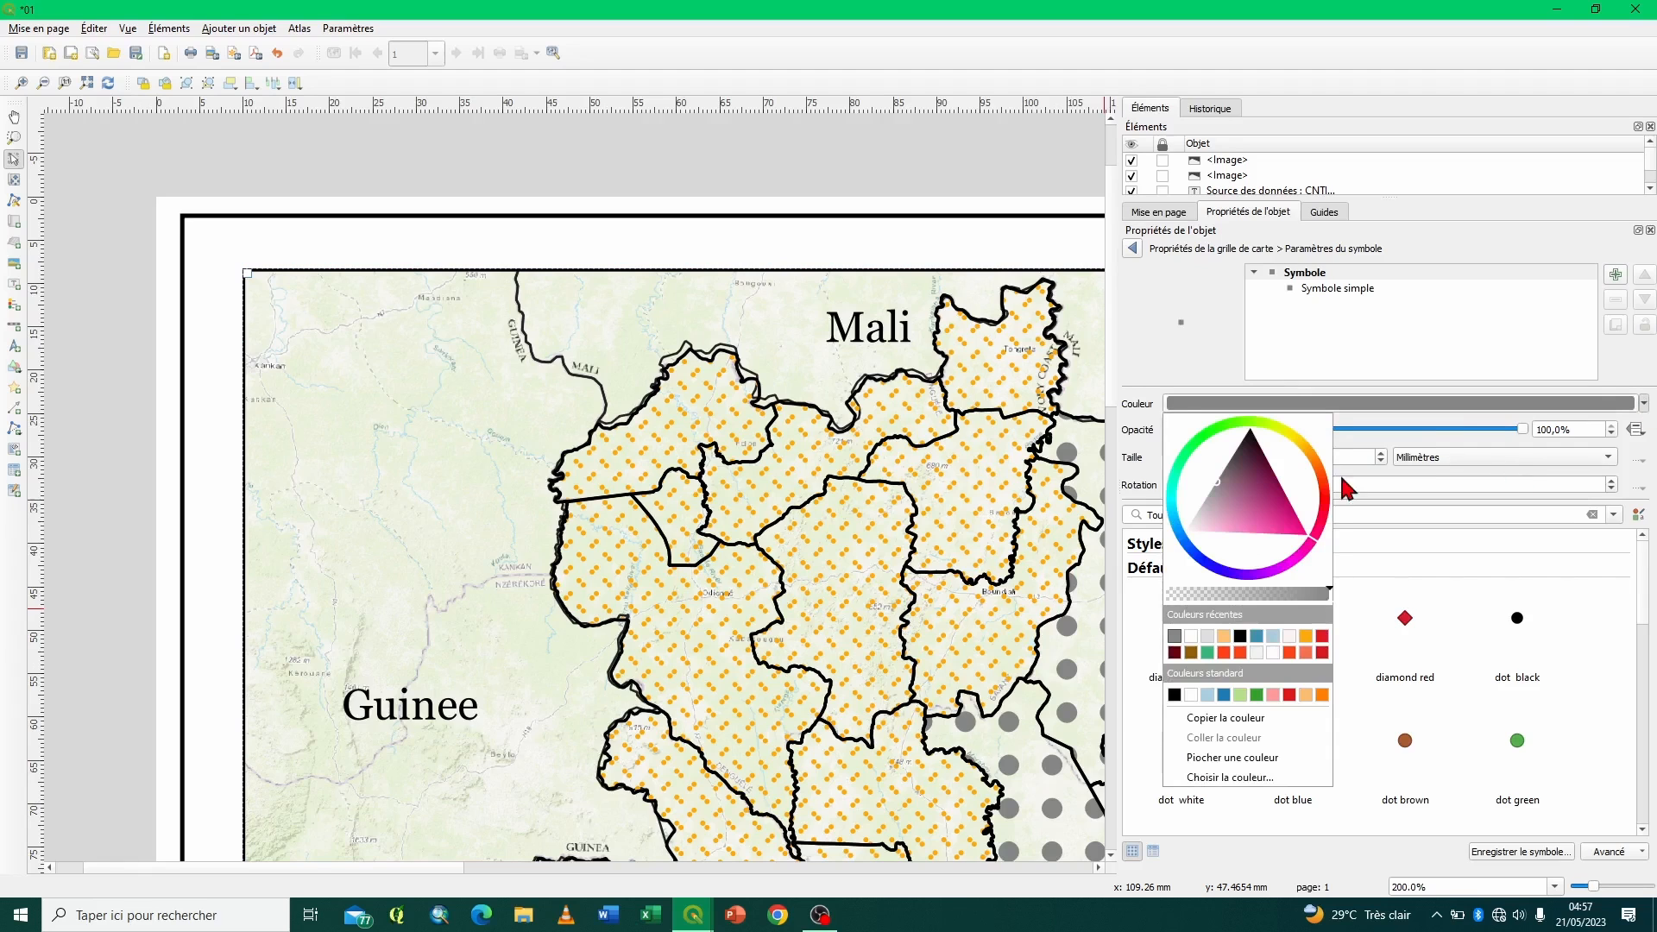
click(1240, 638)
click(1132, 249)
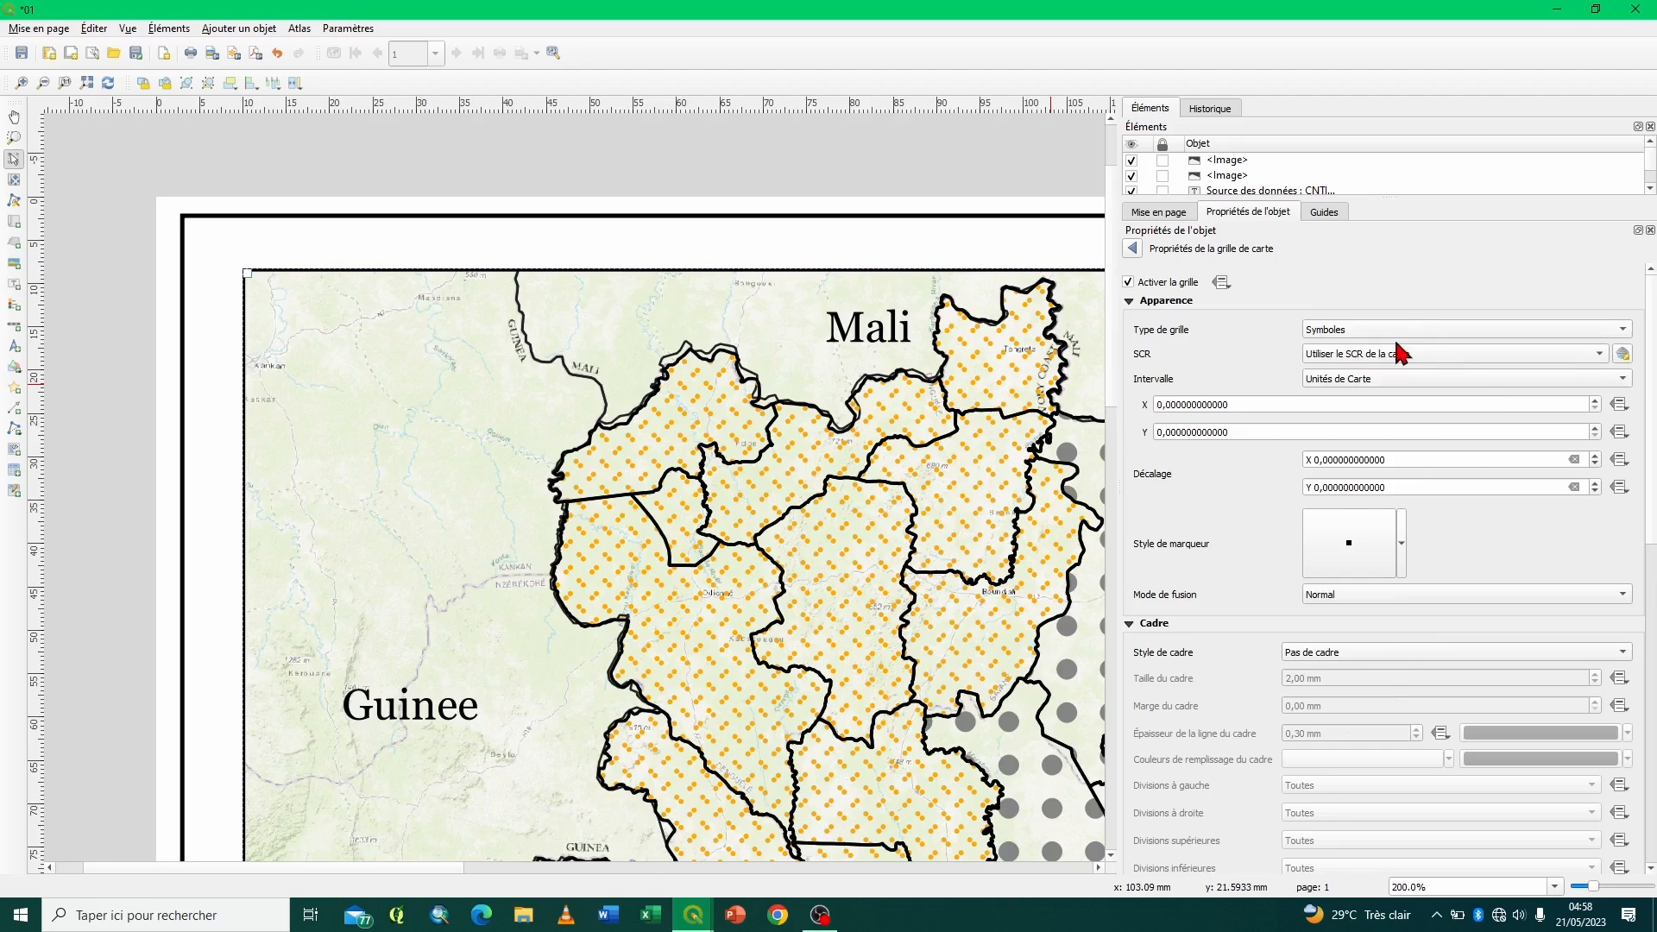
- Set the grid's CRS to EPSG:4326 - WGS 84 and its interval to 4.2 in X and 2.5 in Y map units
click(1599, 355)
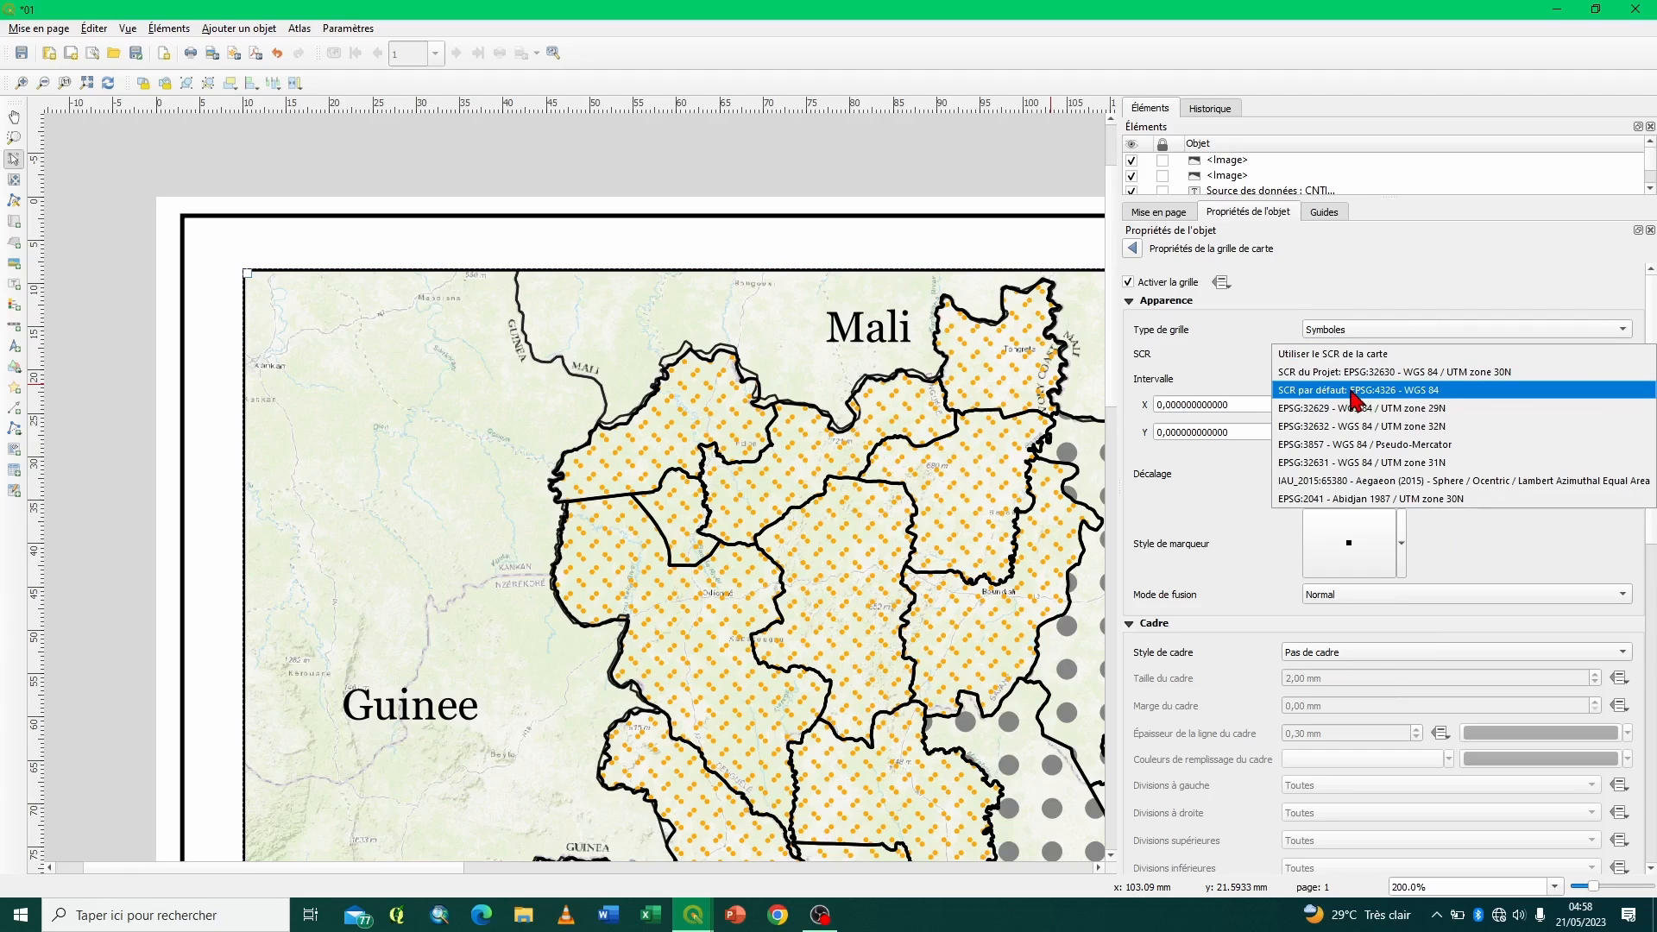
click(1433, 390)
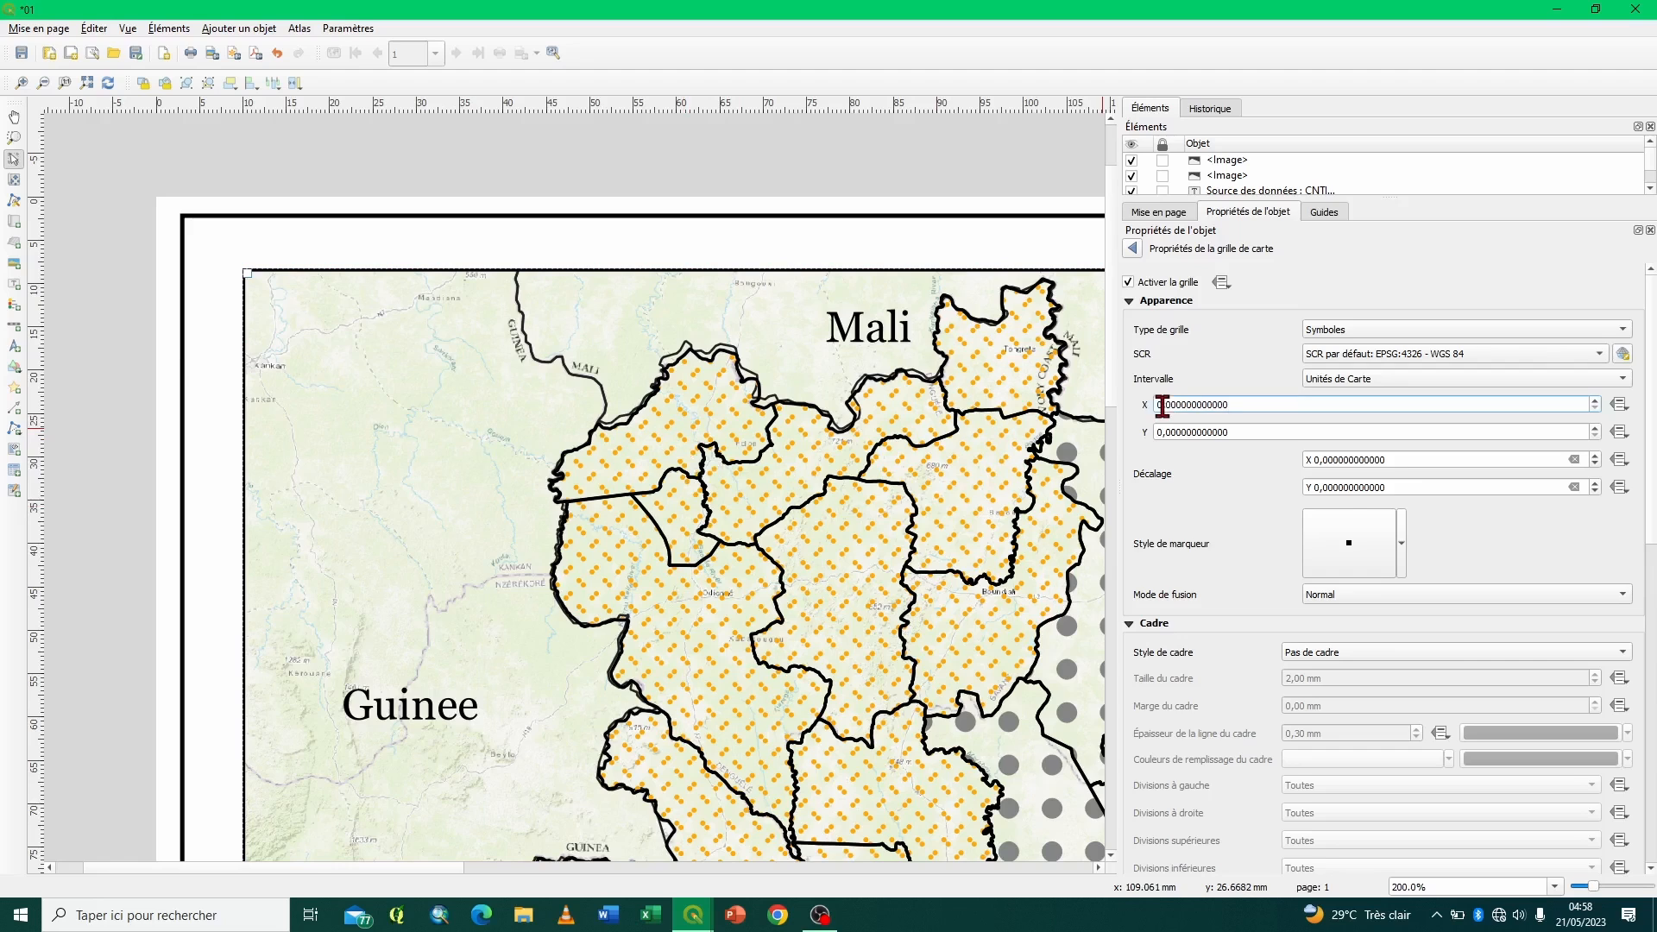
drag(1163, 405, 1148, 416)
key(Return)
drag(1163, 434, 1137, 444)
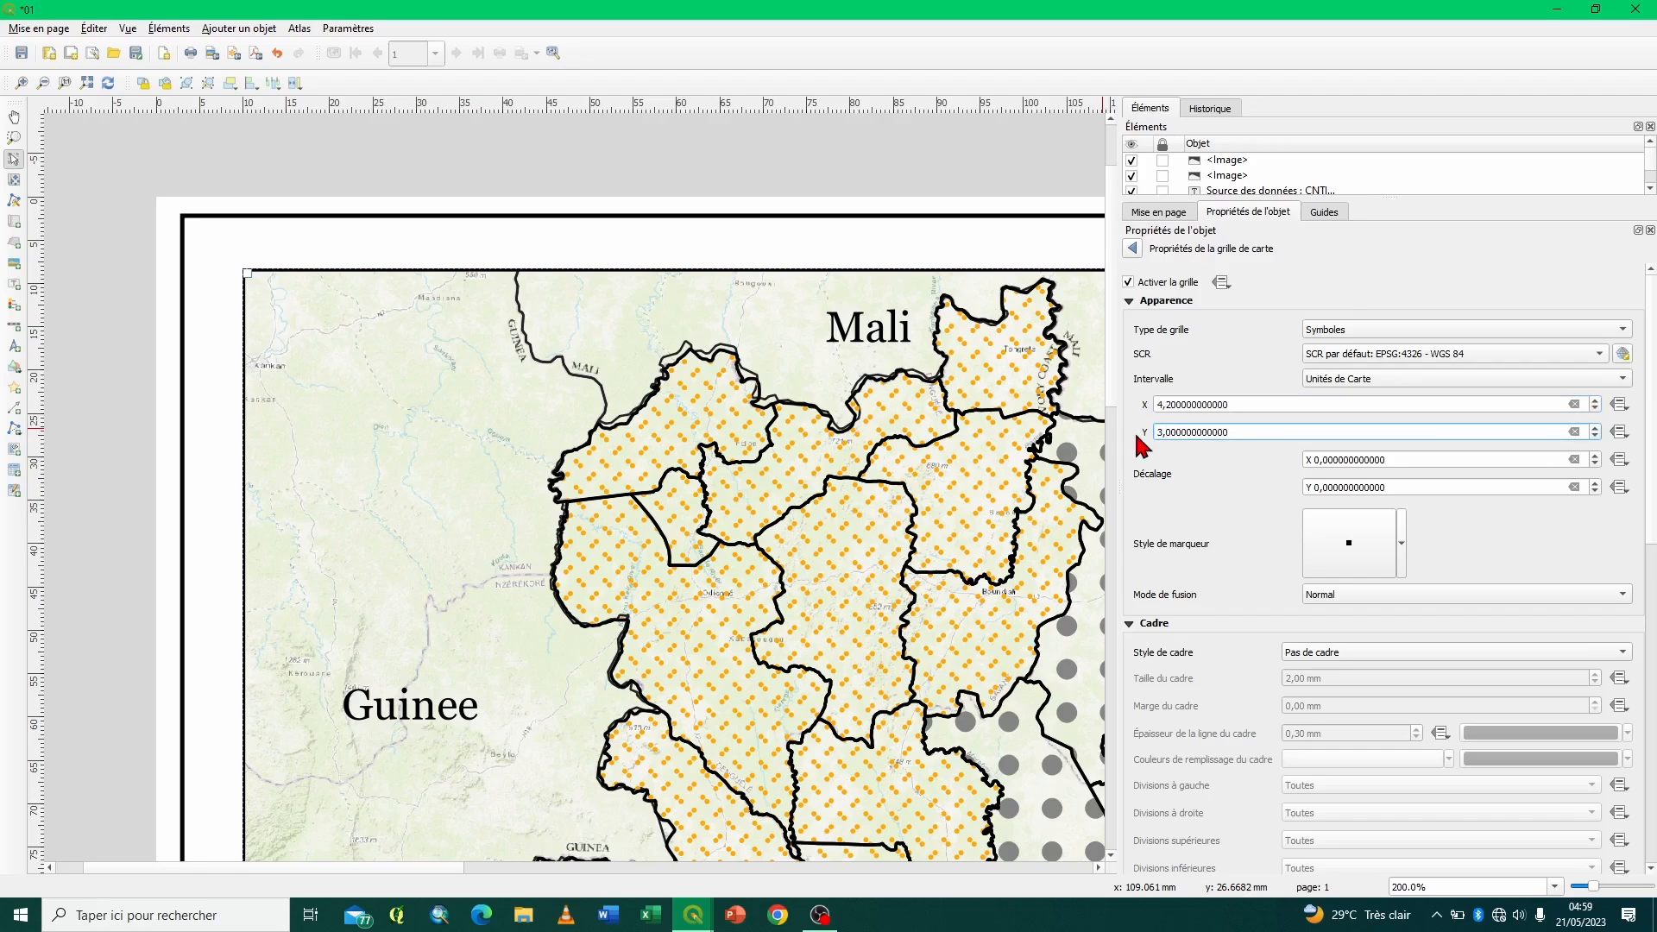
key(Return)
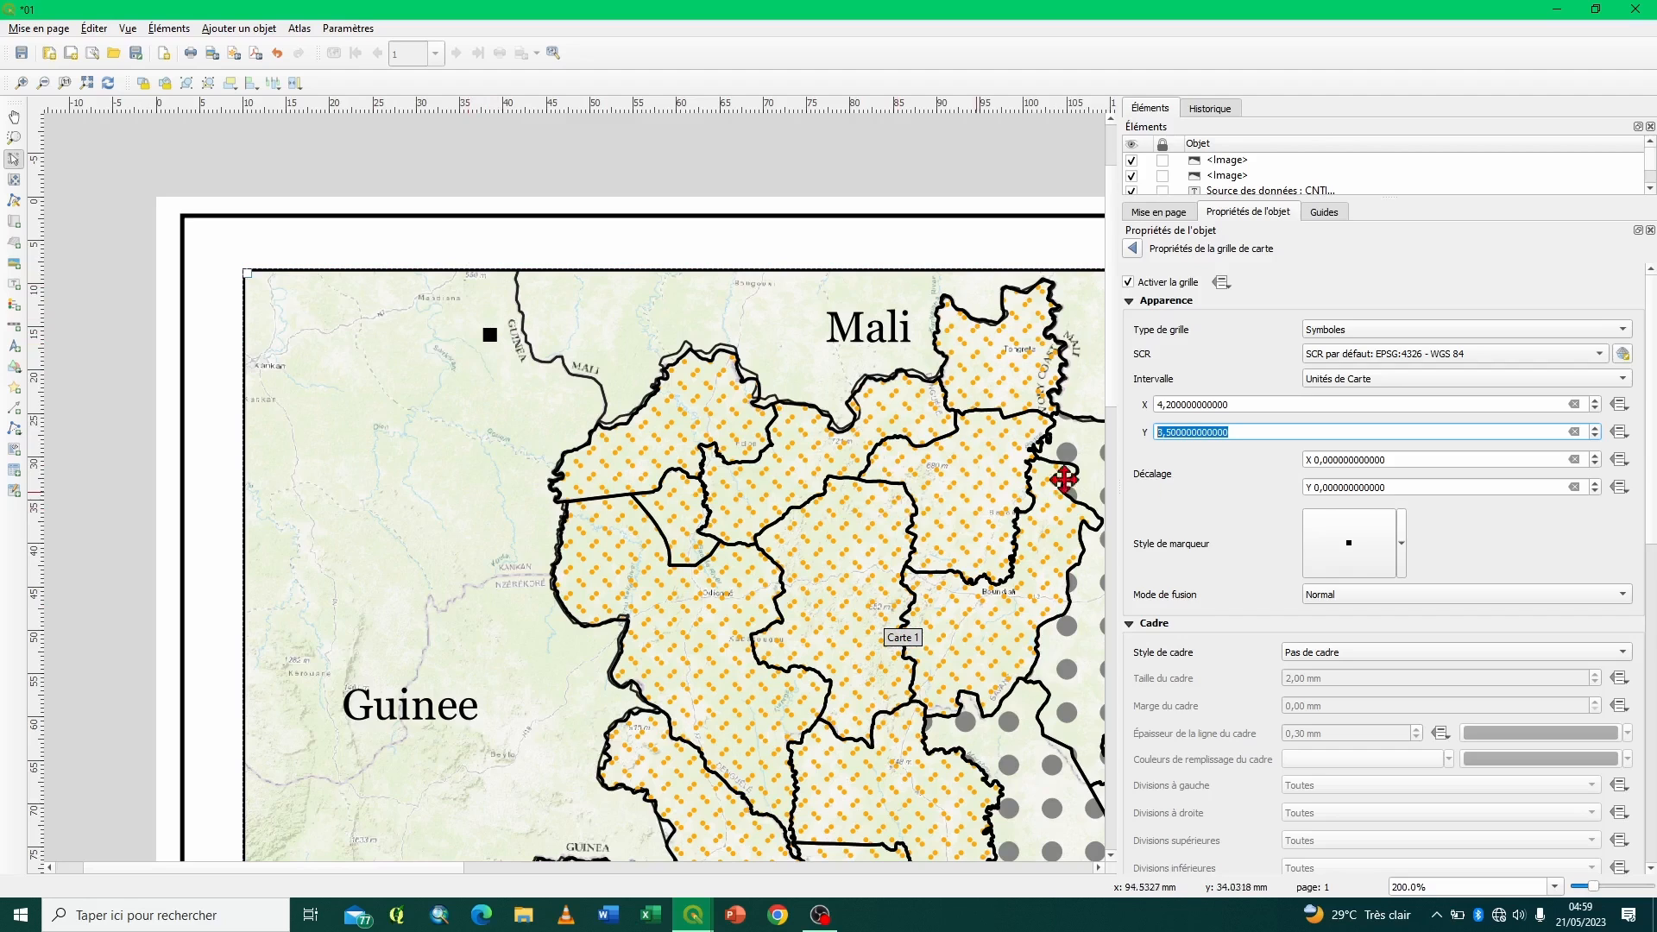
click(1162, 432)
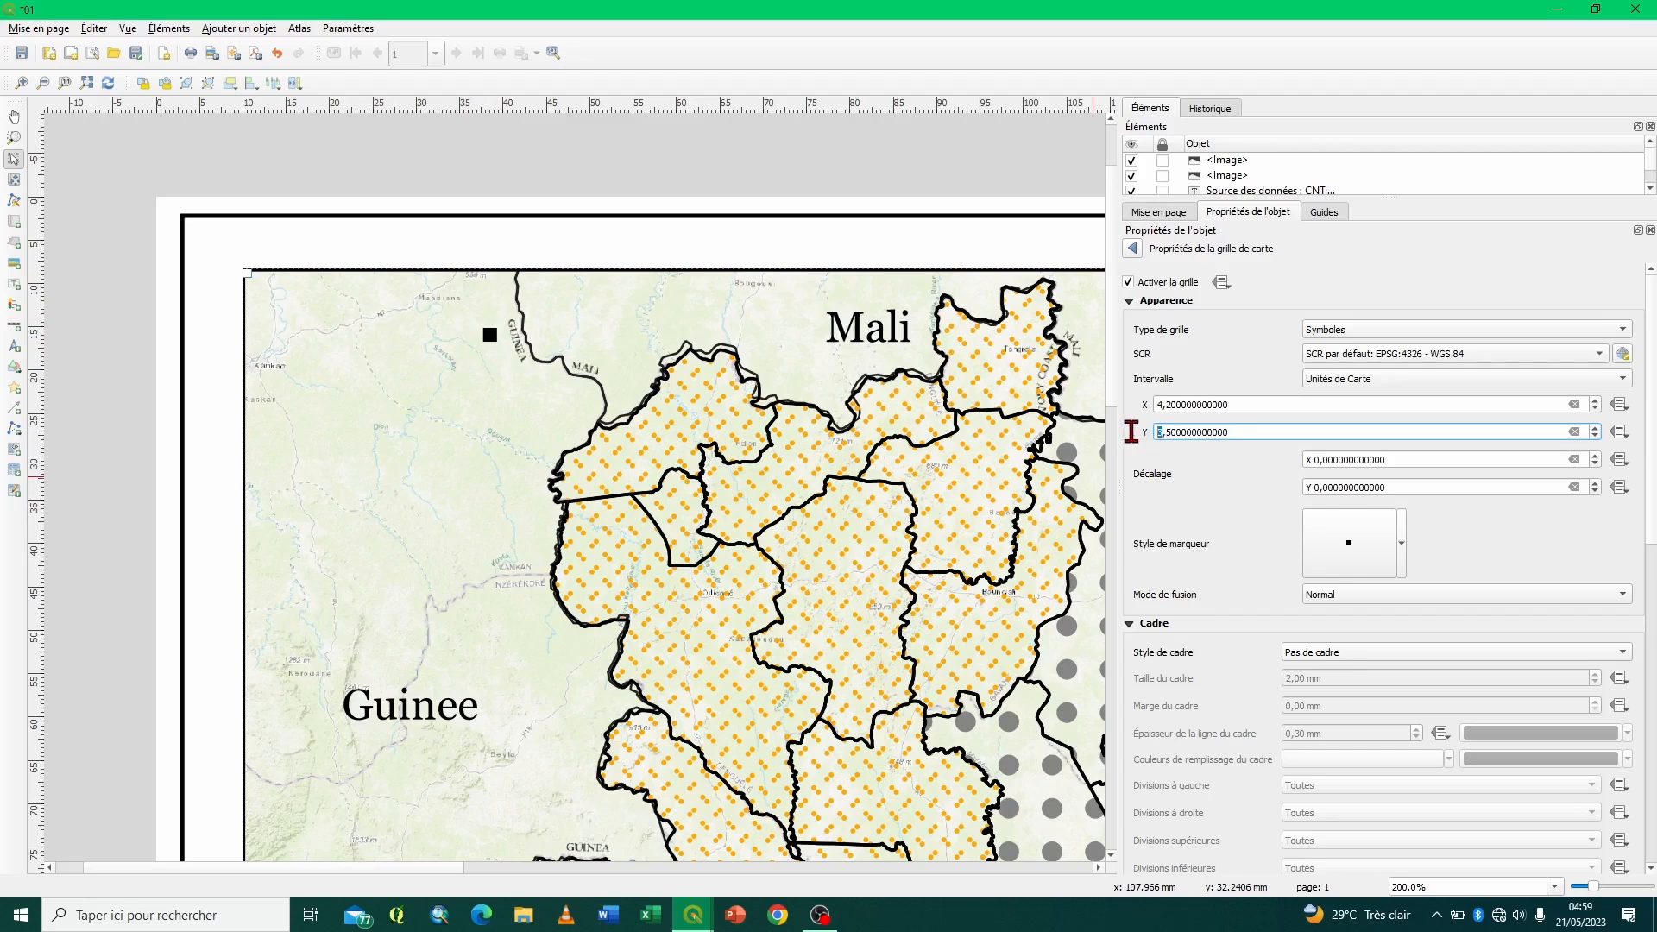
key(Down)
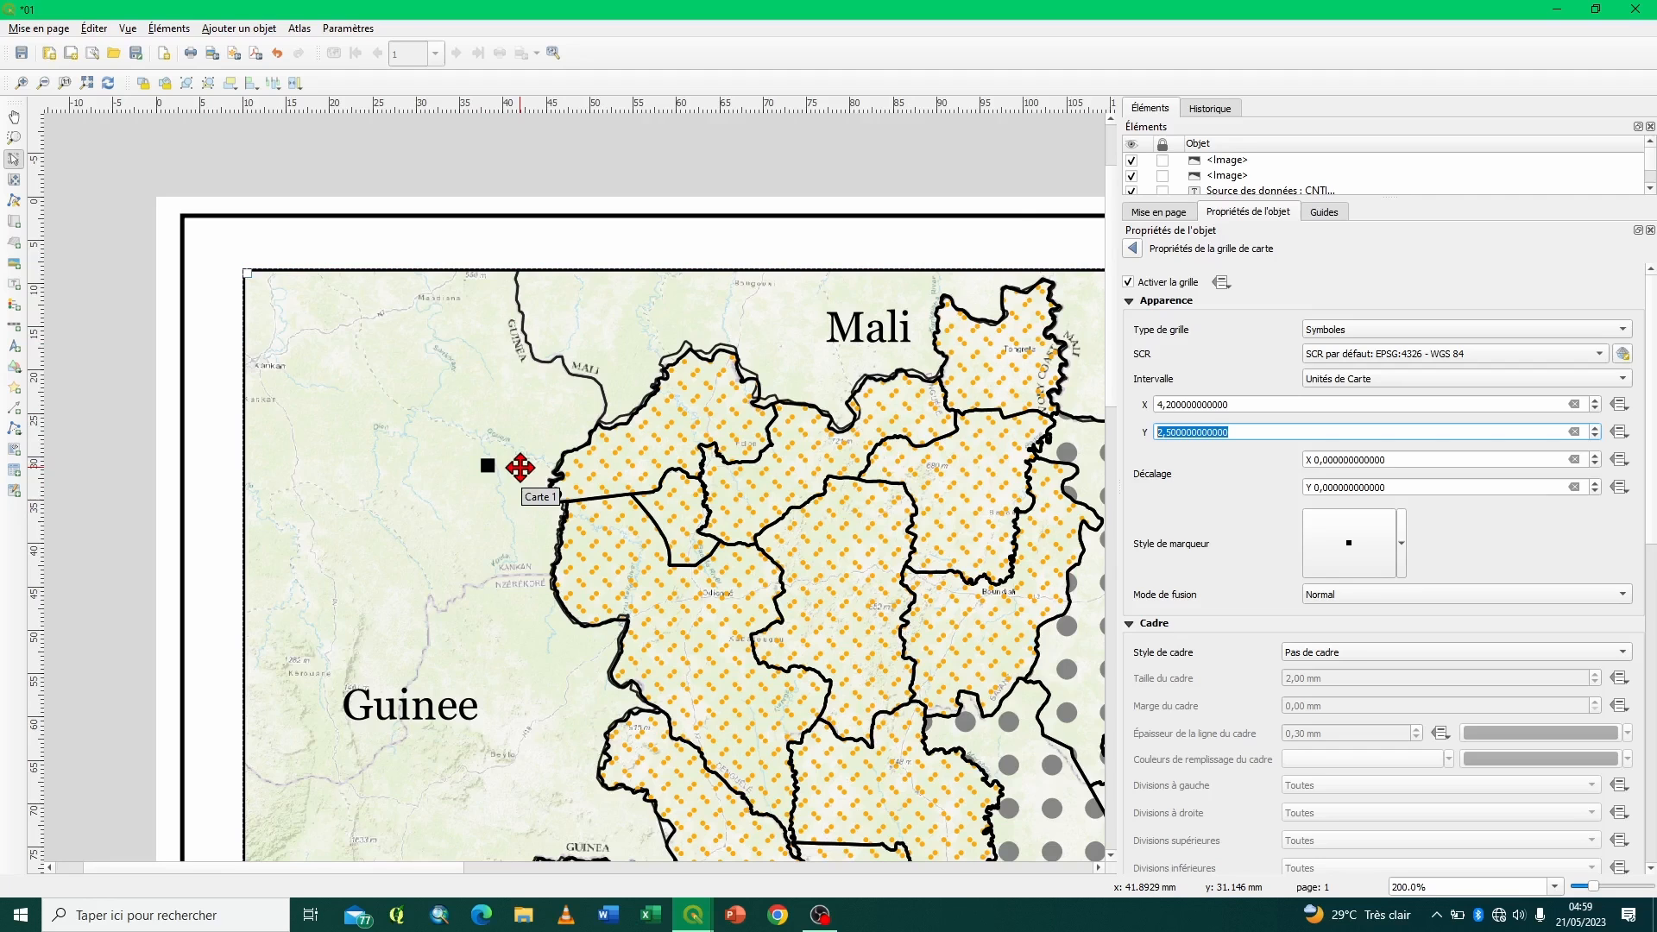
- Turn on the coordinate labels for the Carte 1 grid
scroll(1189, 681, down, 5)
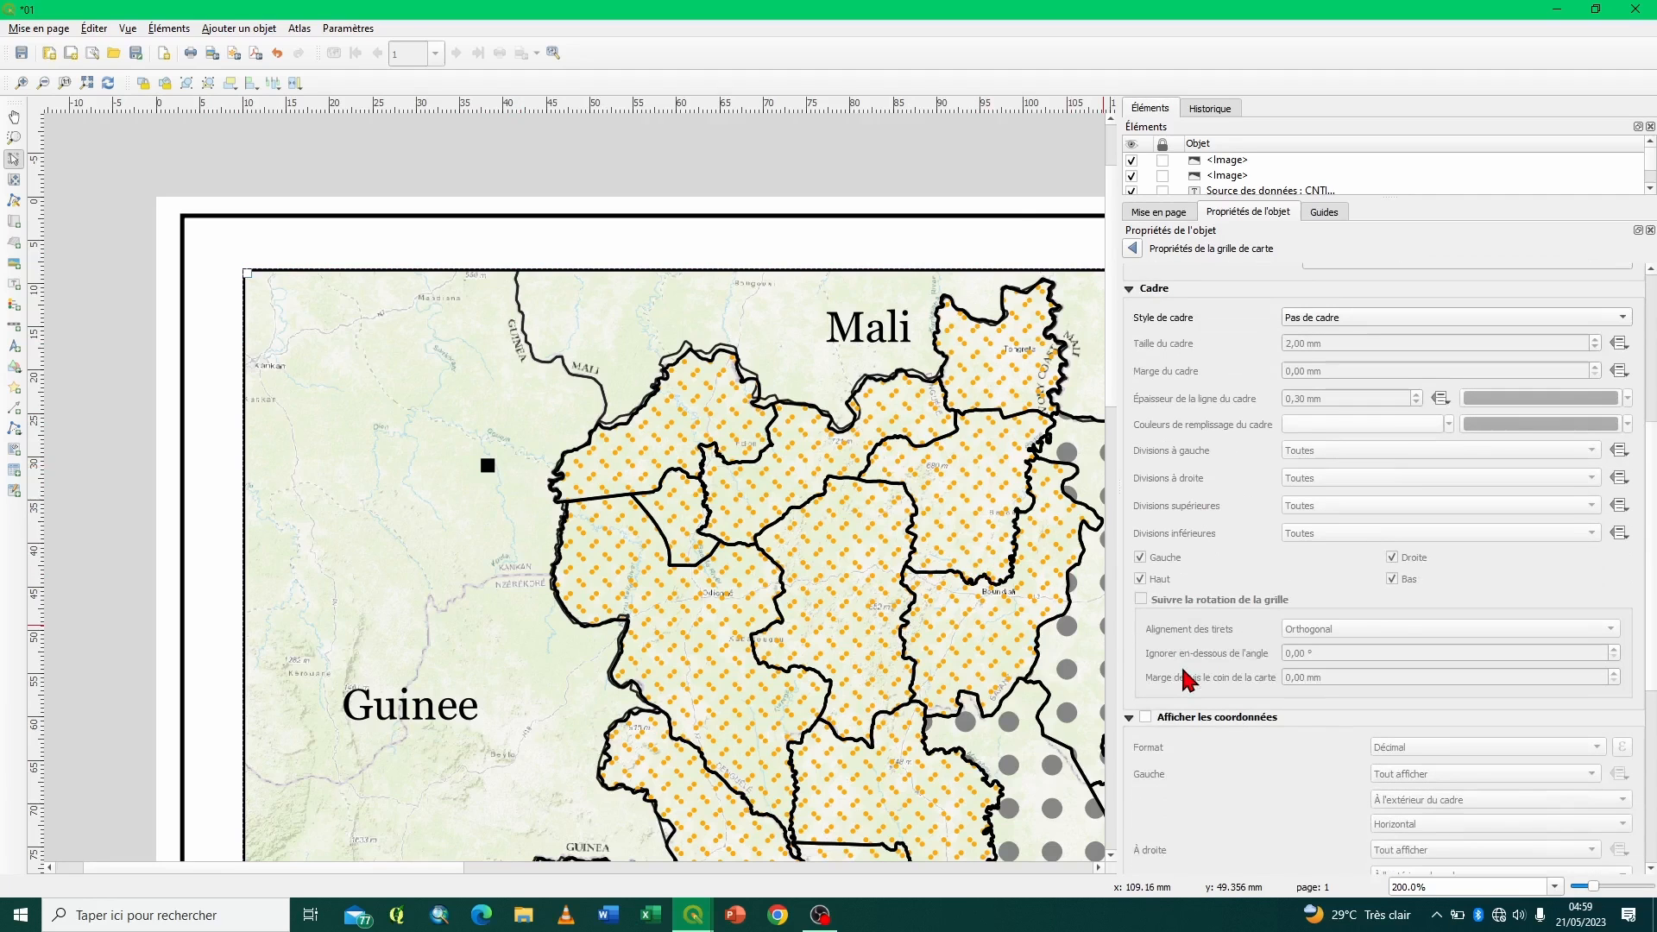
click(1147, 719)
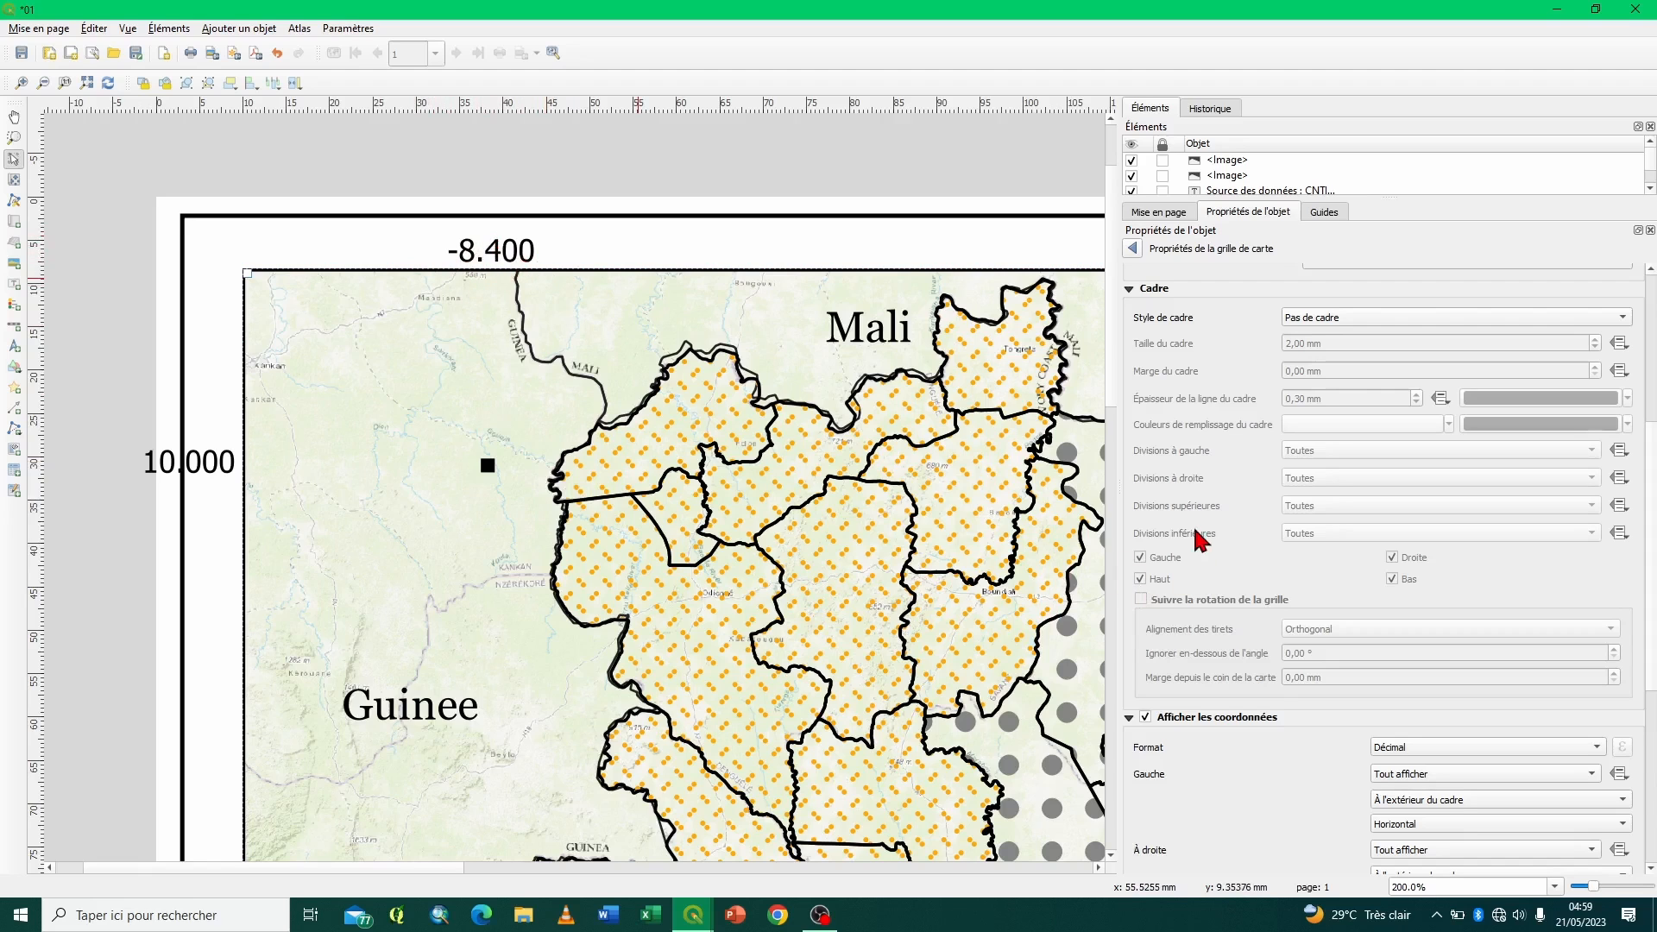
scroll(1204, 539, up, 5)
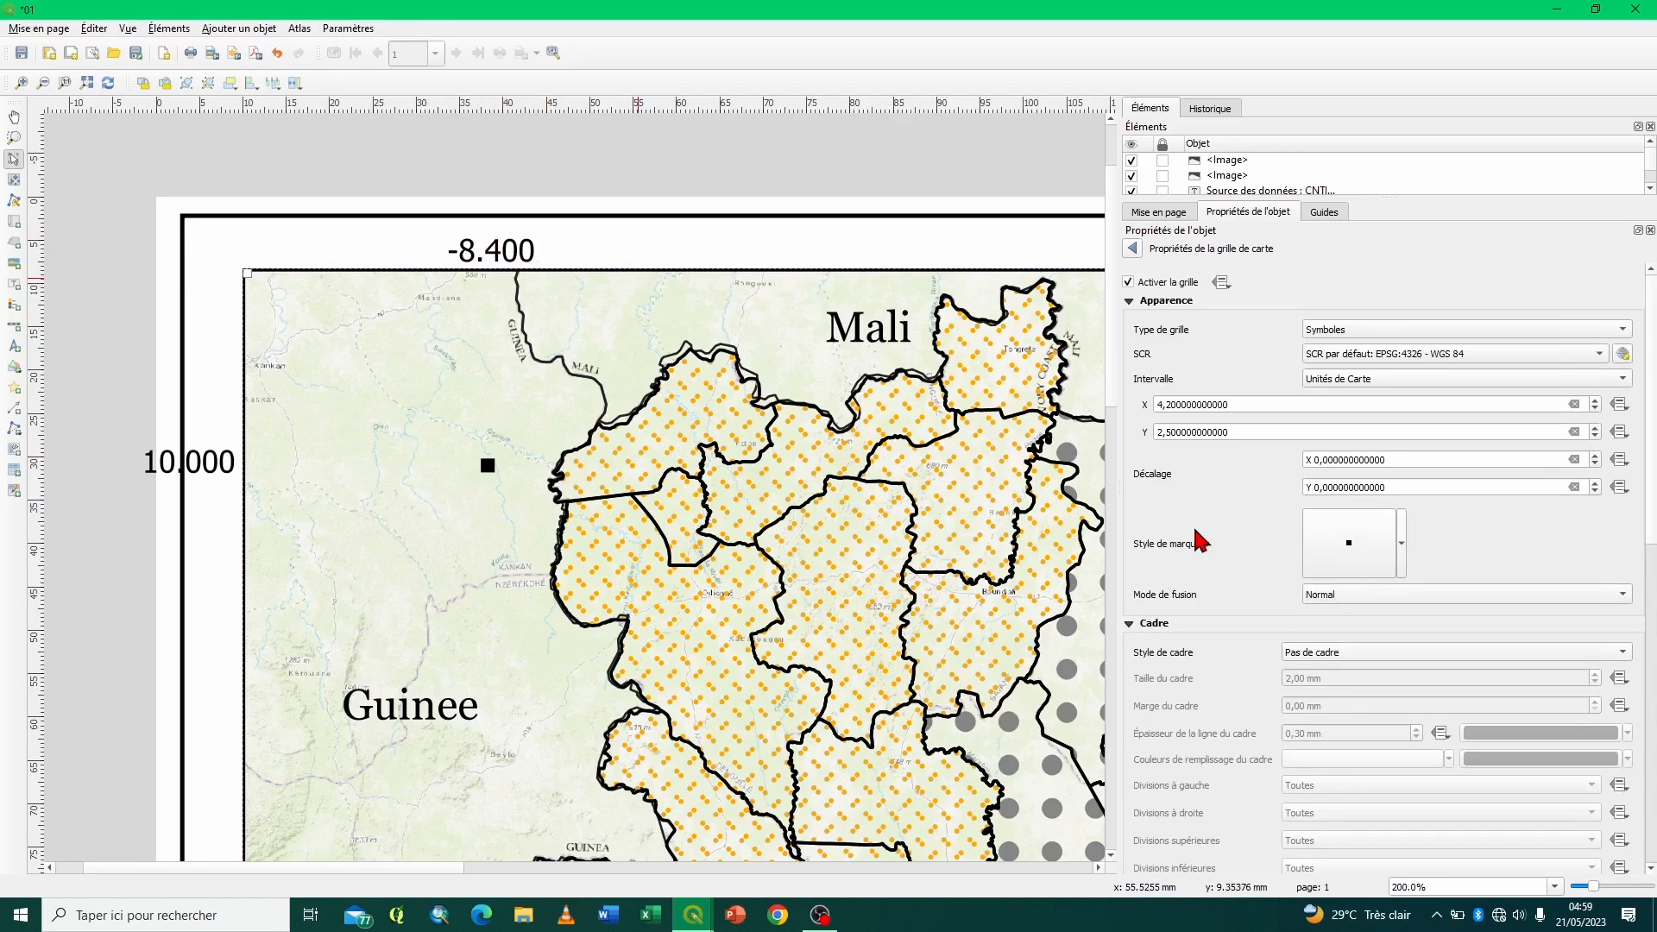
- Reduce the grid marker's size to 0.8 mm and return to the grid properties
scroll(1199, 539, down, 4)
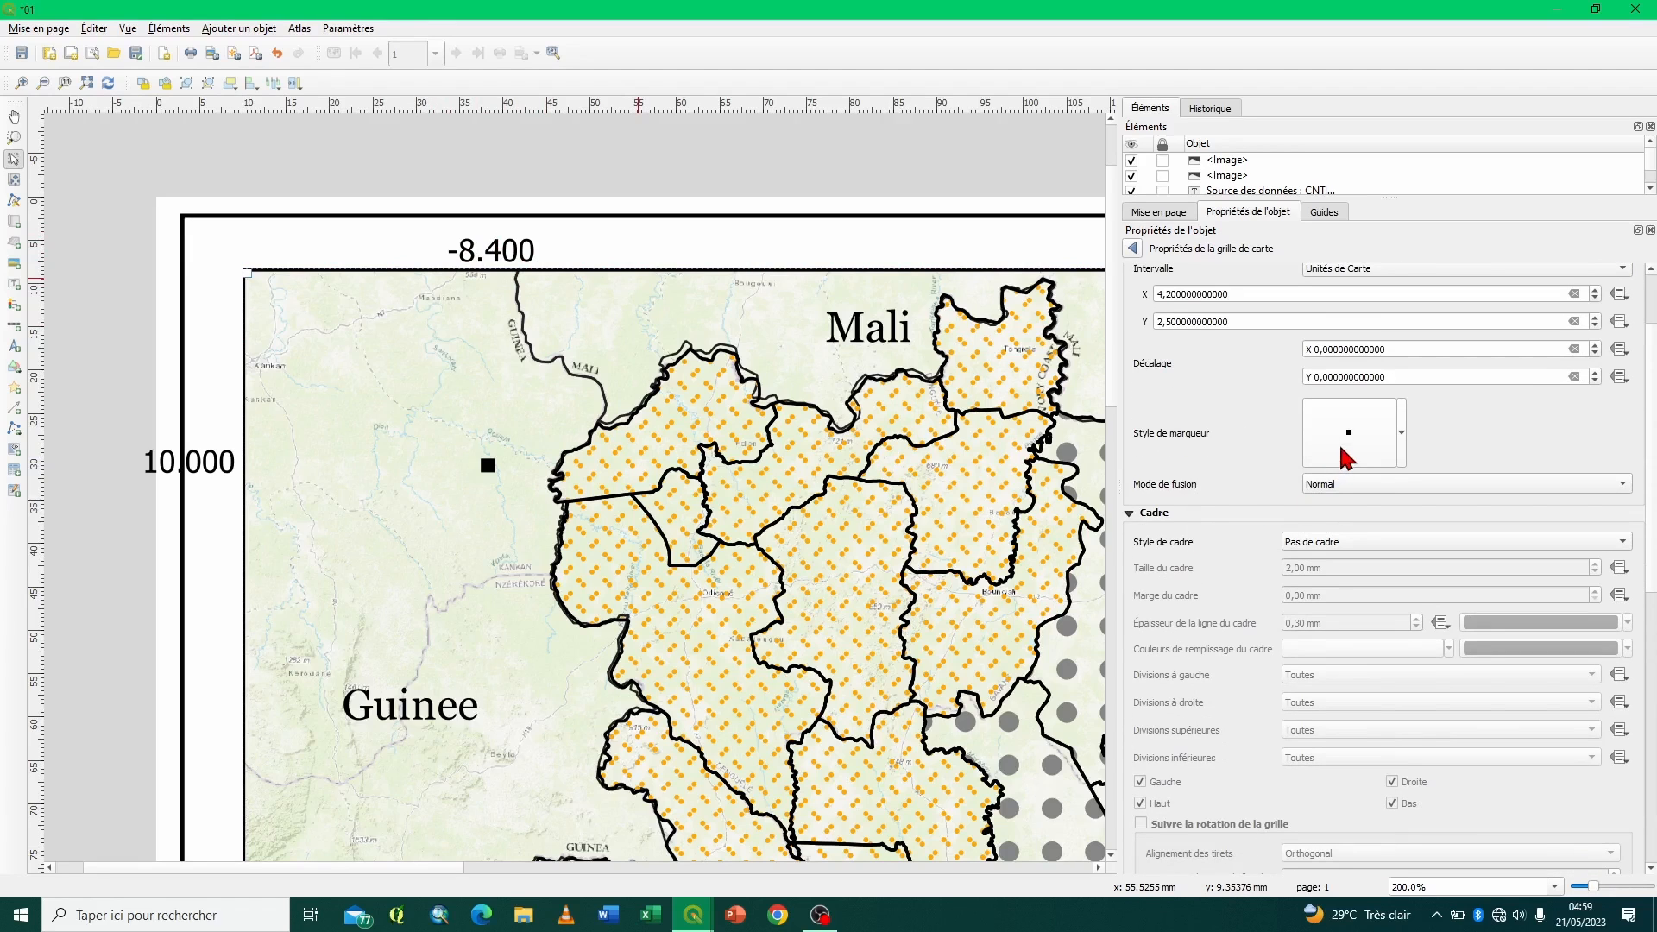
click(1402, 440)
click(1361, 455)
click(1351, 444)
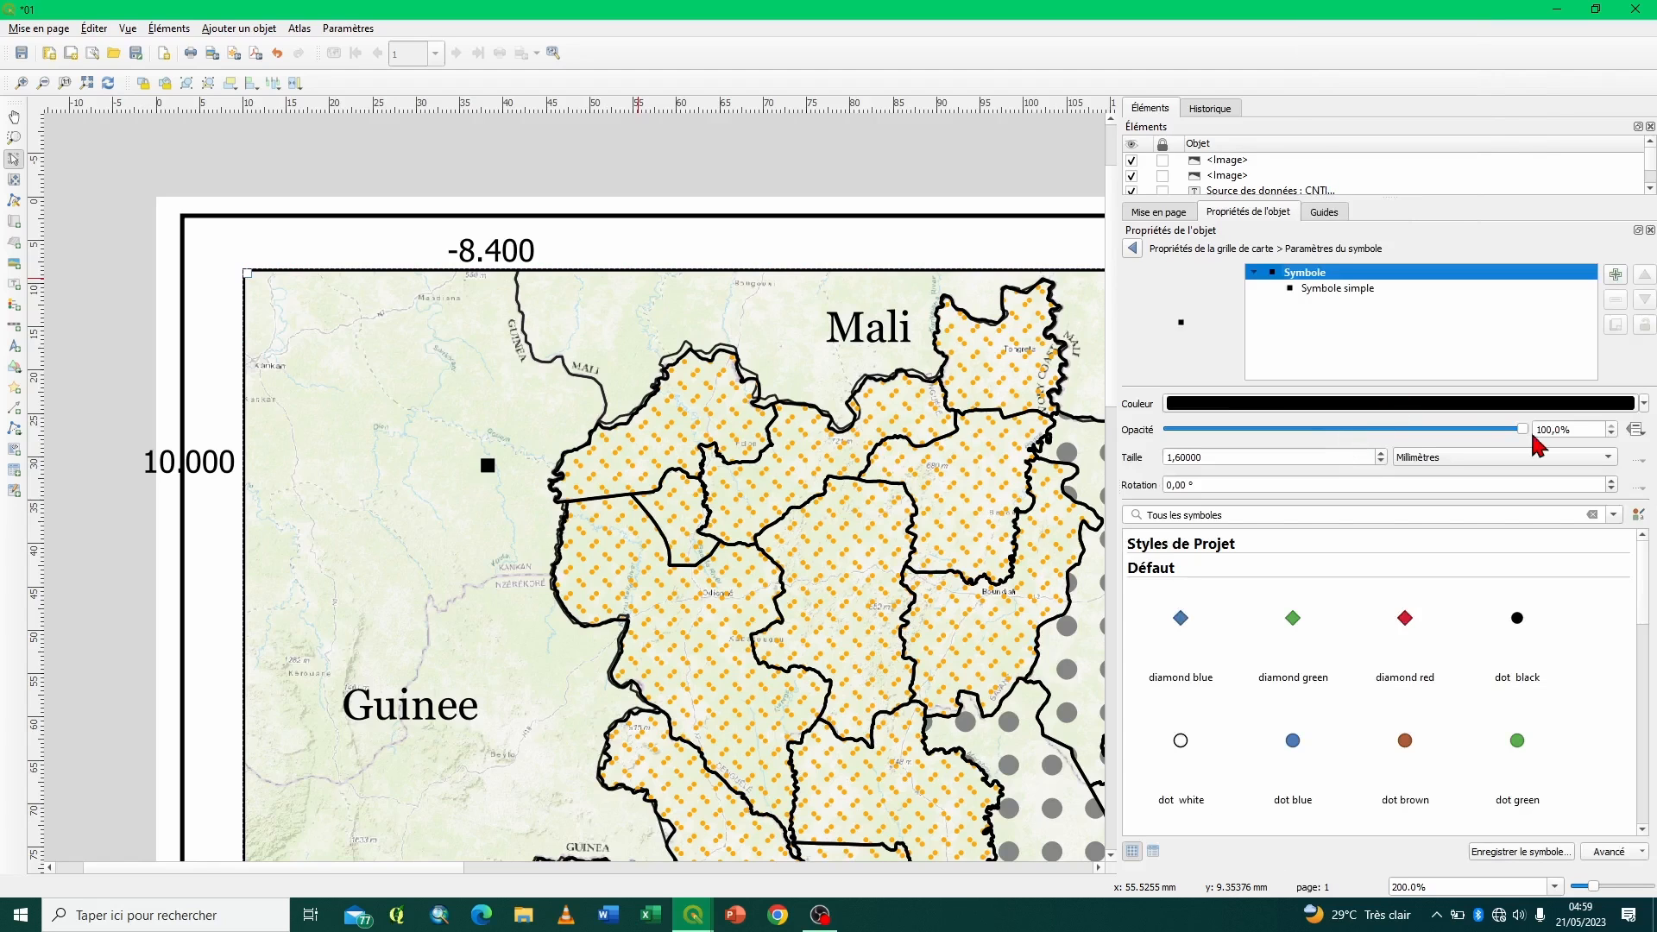
click(1381, 462)
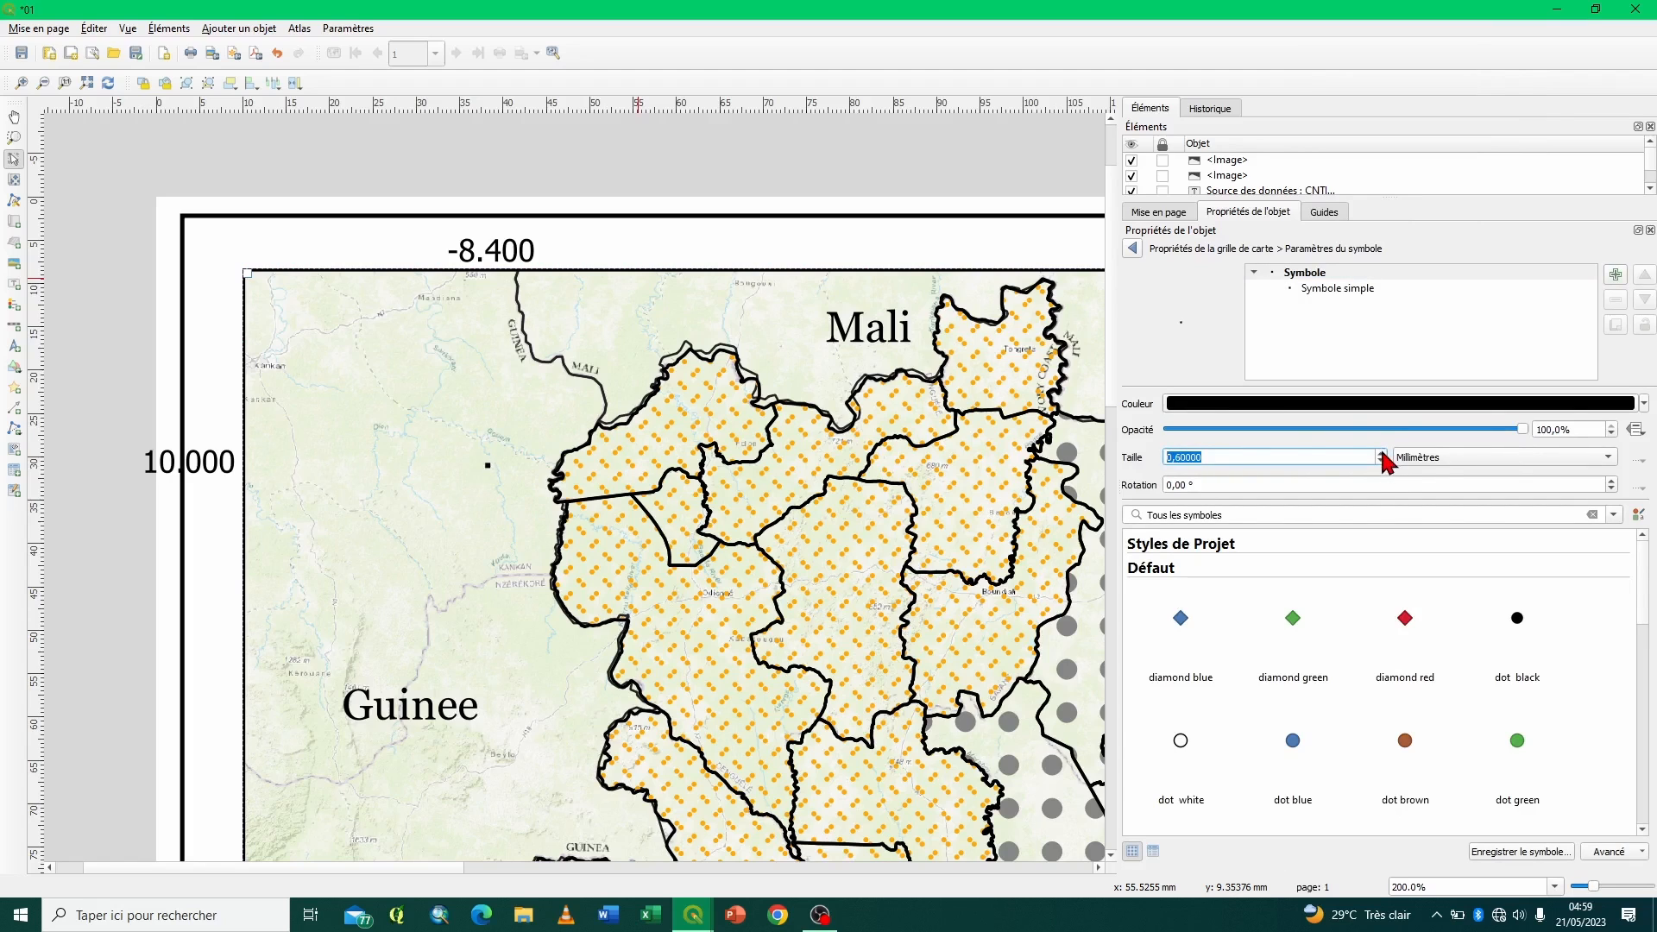
click(1133, 250)
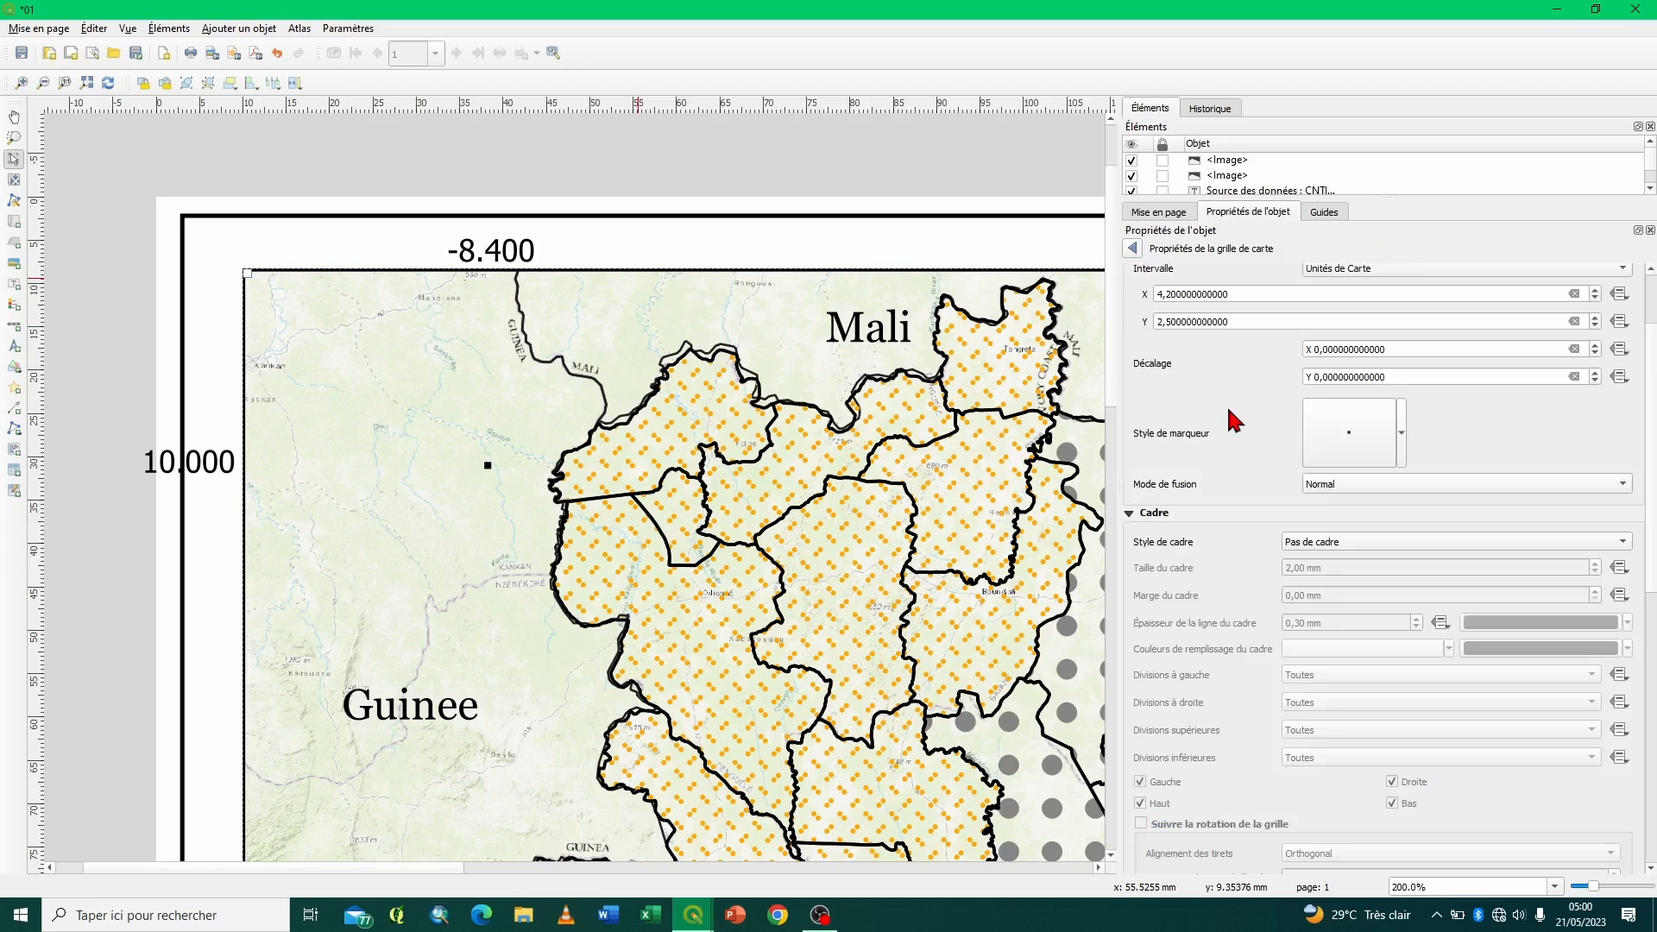
- Apply the Zébré frame style to the grid with a frame size of 1.00 mm and a line thickness of 0.00 mm
scroll(1225, 449, down, 3)
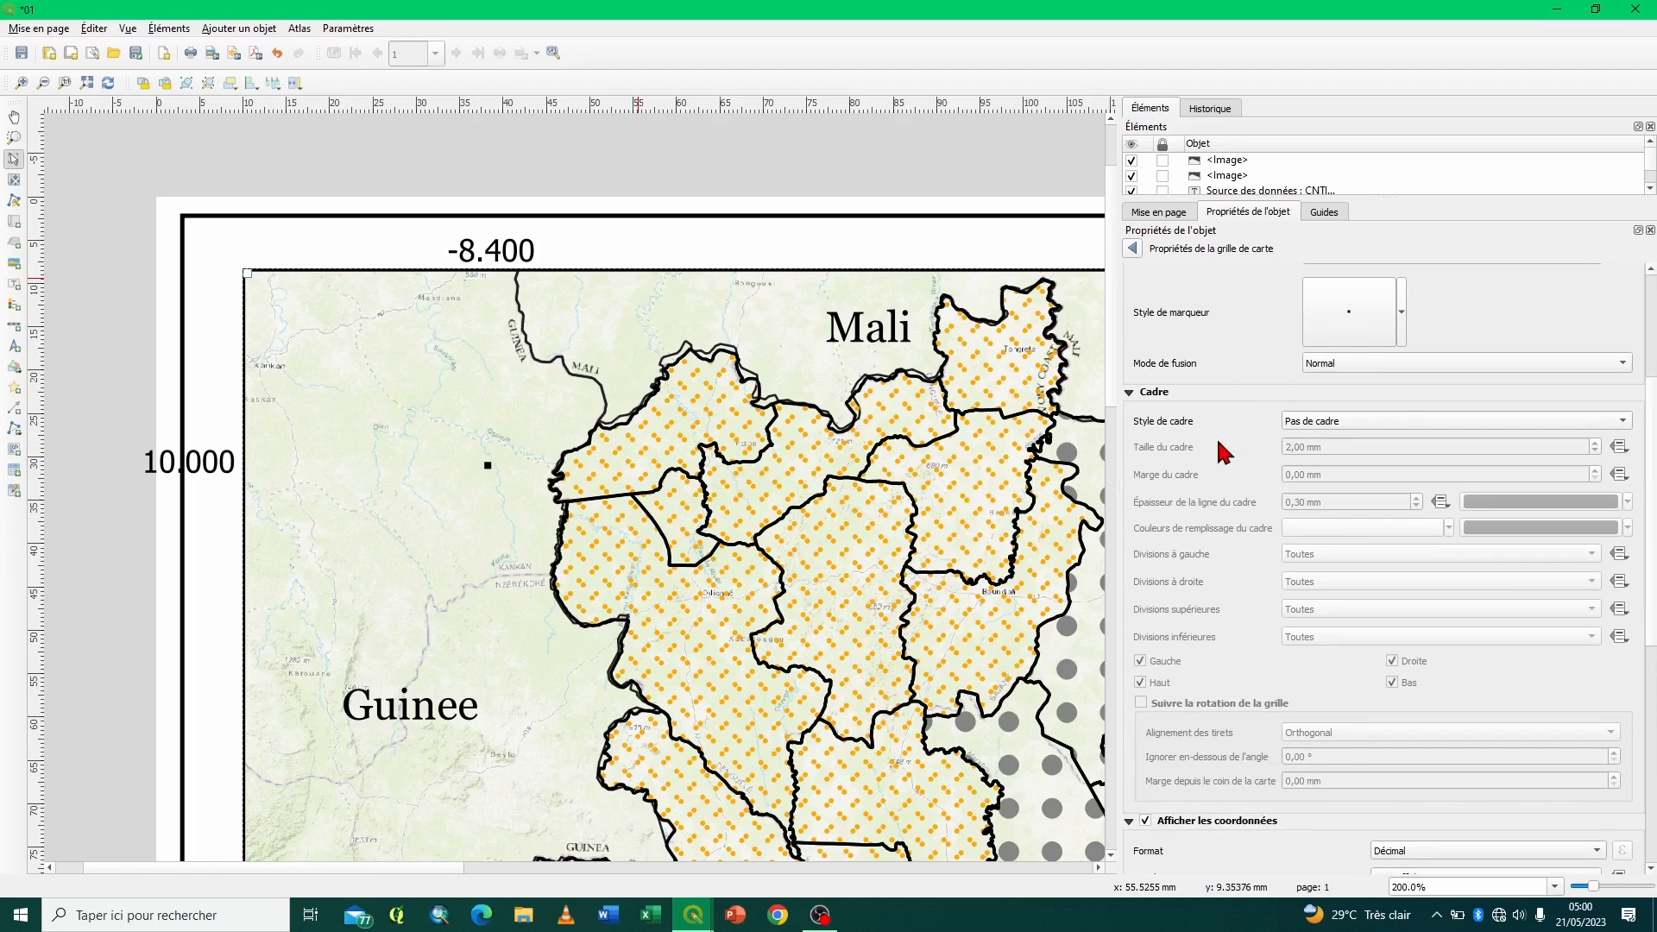
click(1344, 422)
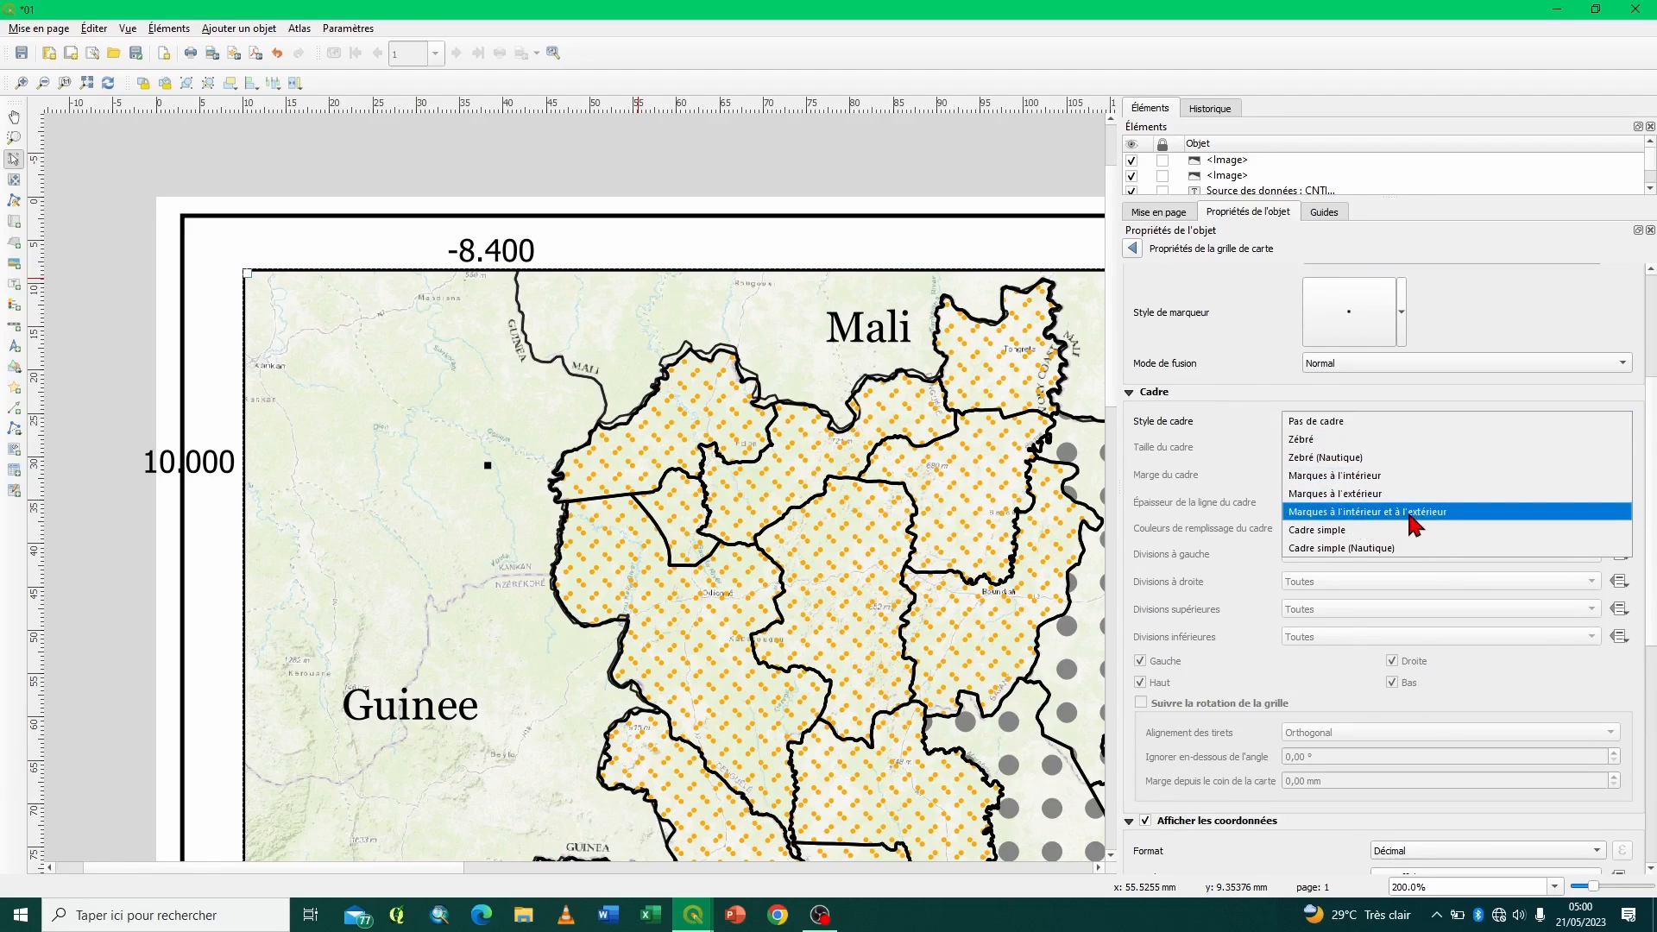
click(1313, 439)
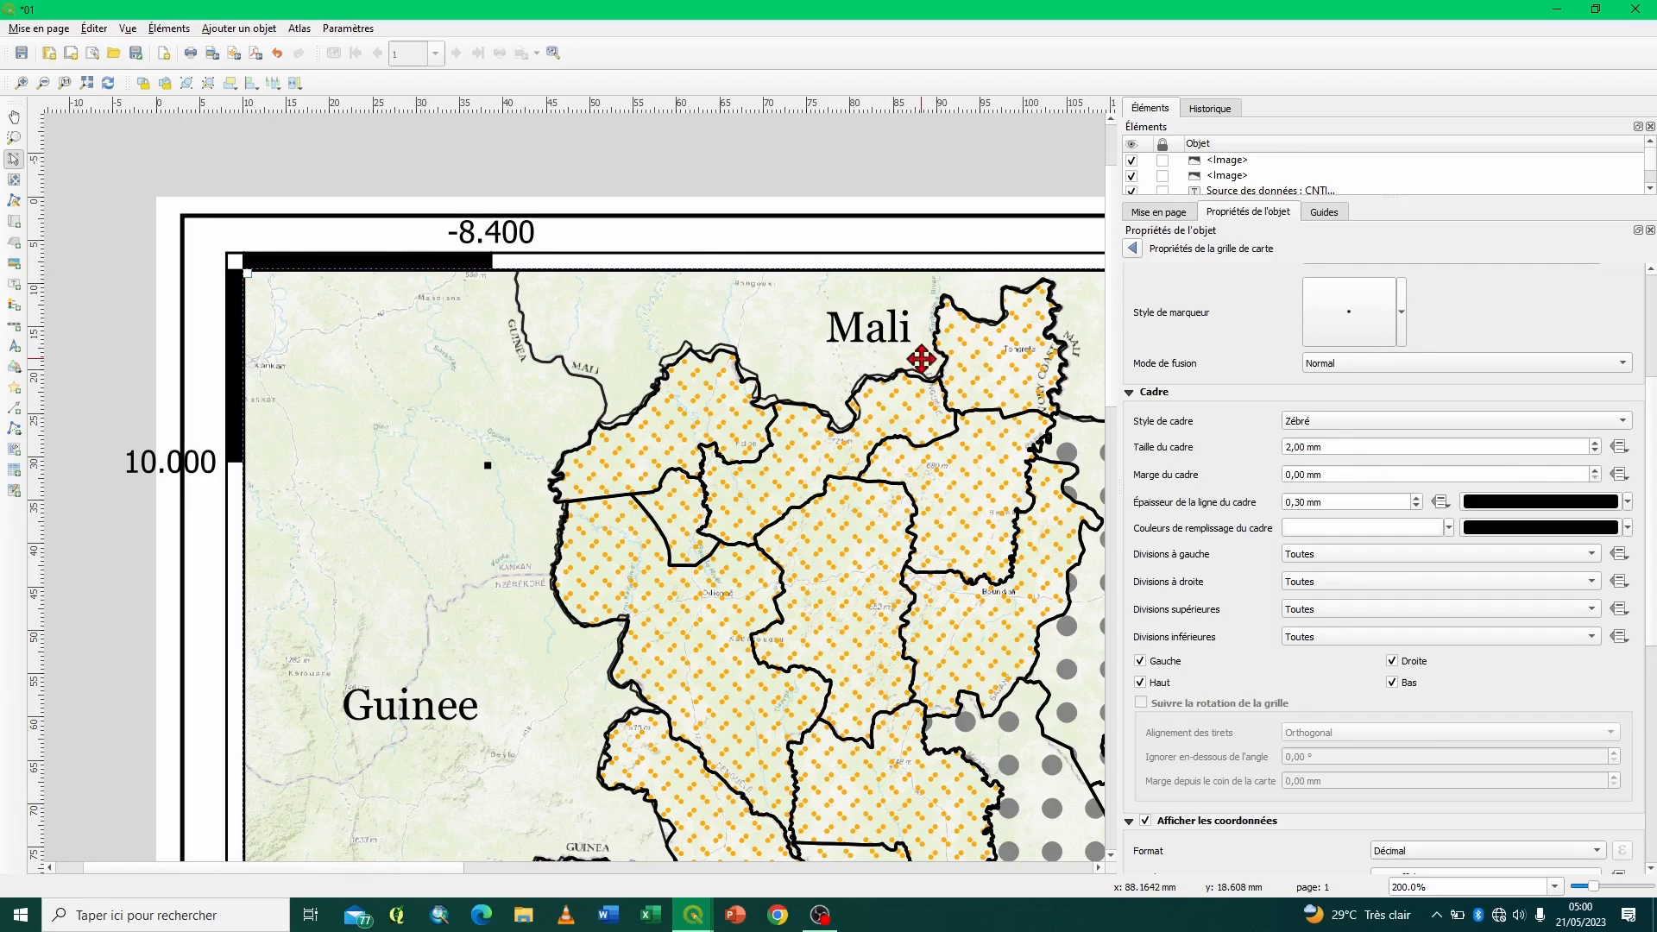
click(1596, 452)
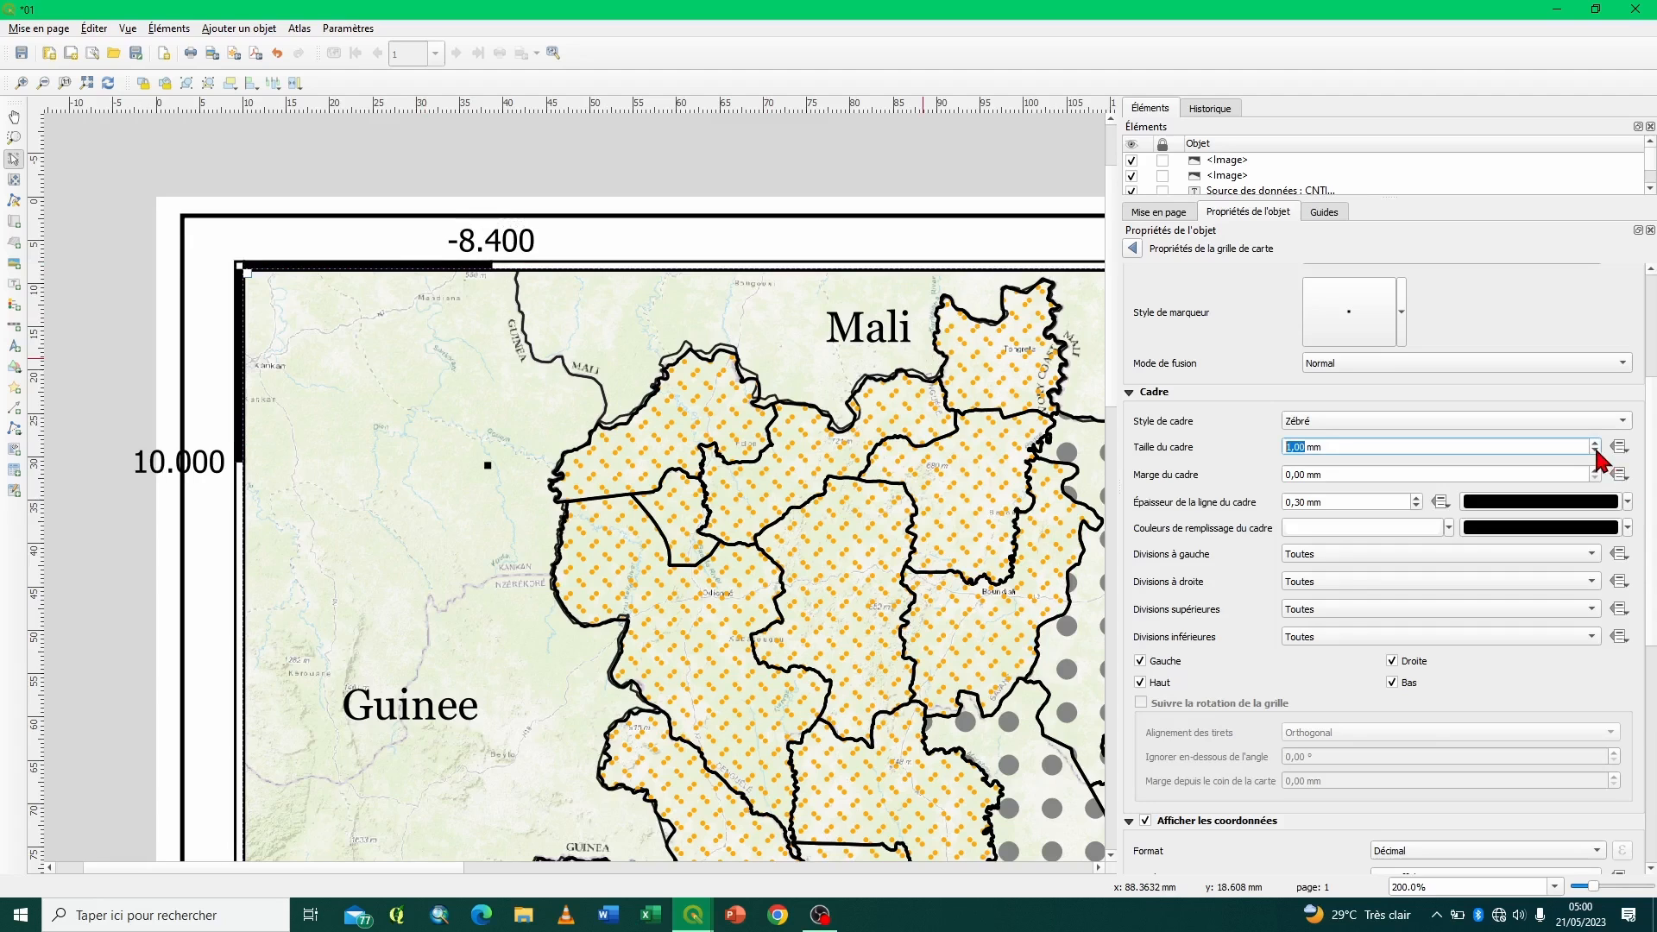
click(1595, 443)
click(1595, 477)
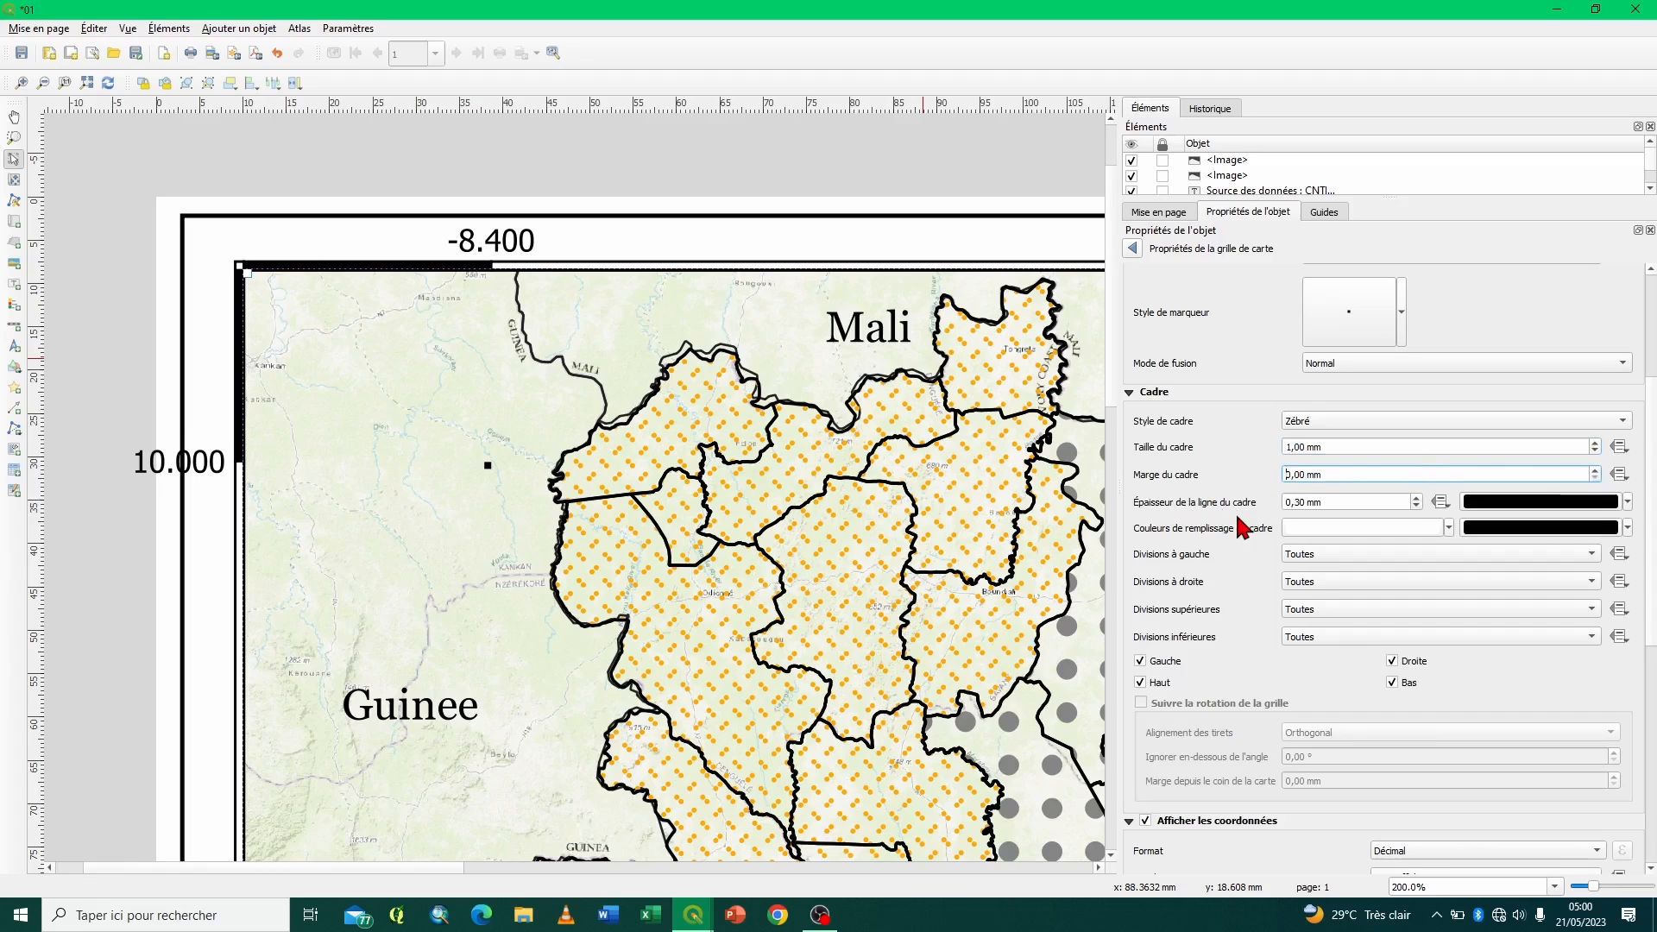
click(1415, 498)
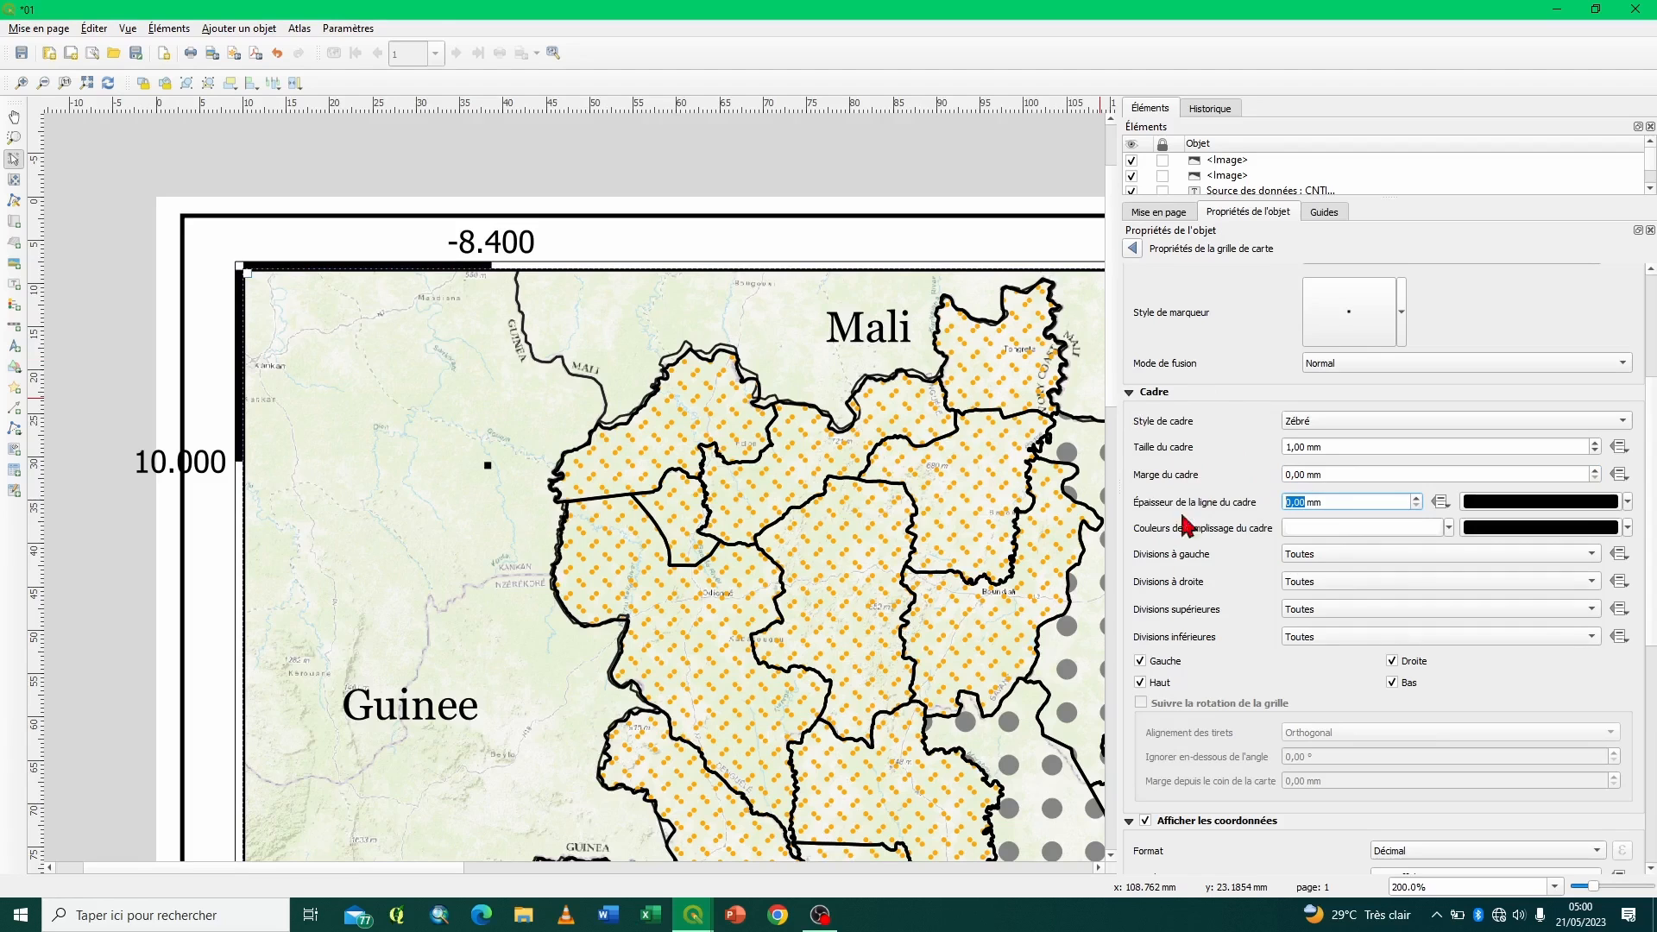
- Collapse the grid's frame settings and open the format choices for the coordinate labels
click(1131, 396)
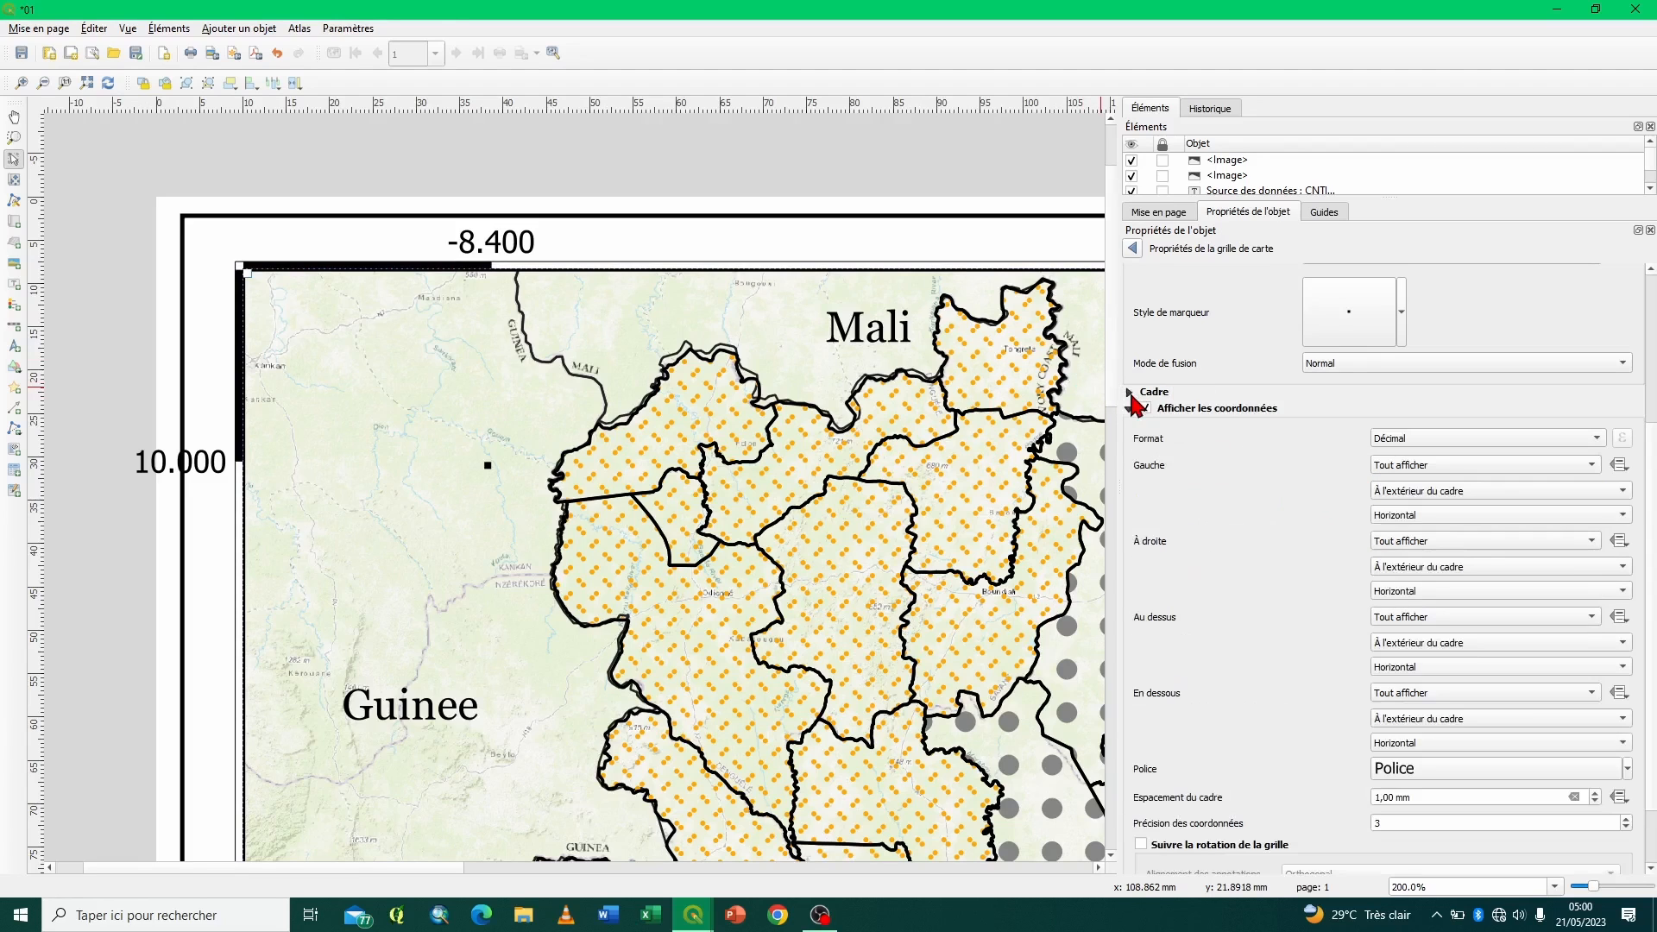
scroll(1208, 543, down, 1)
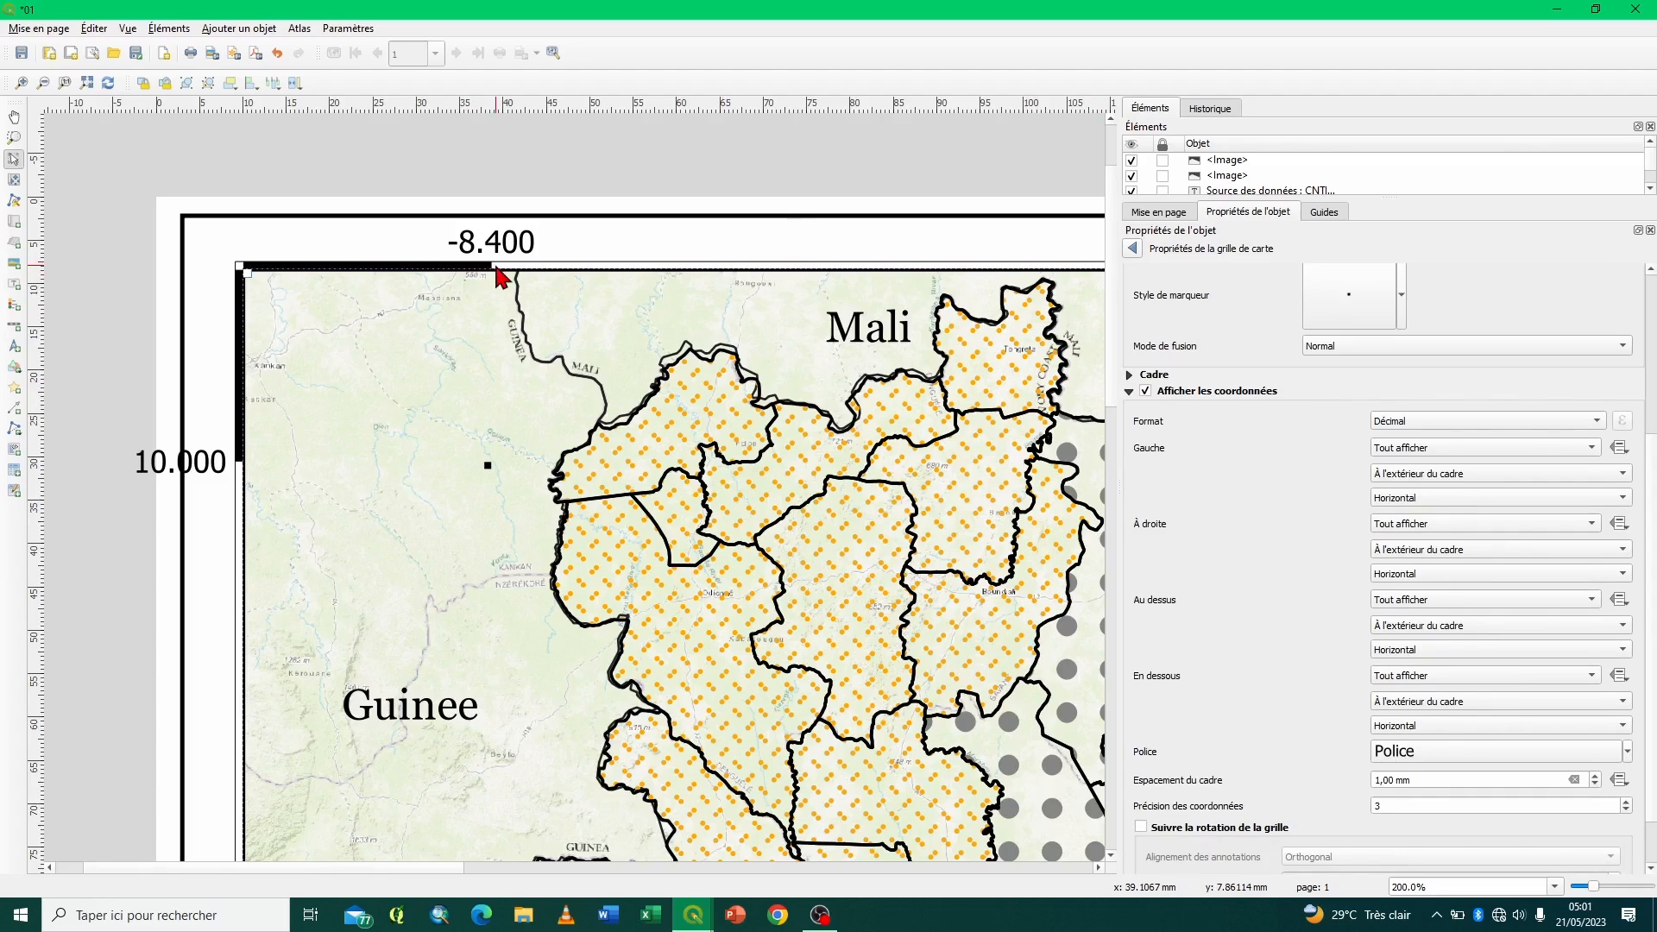
click(1422, 418)
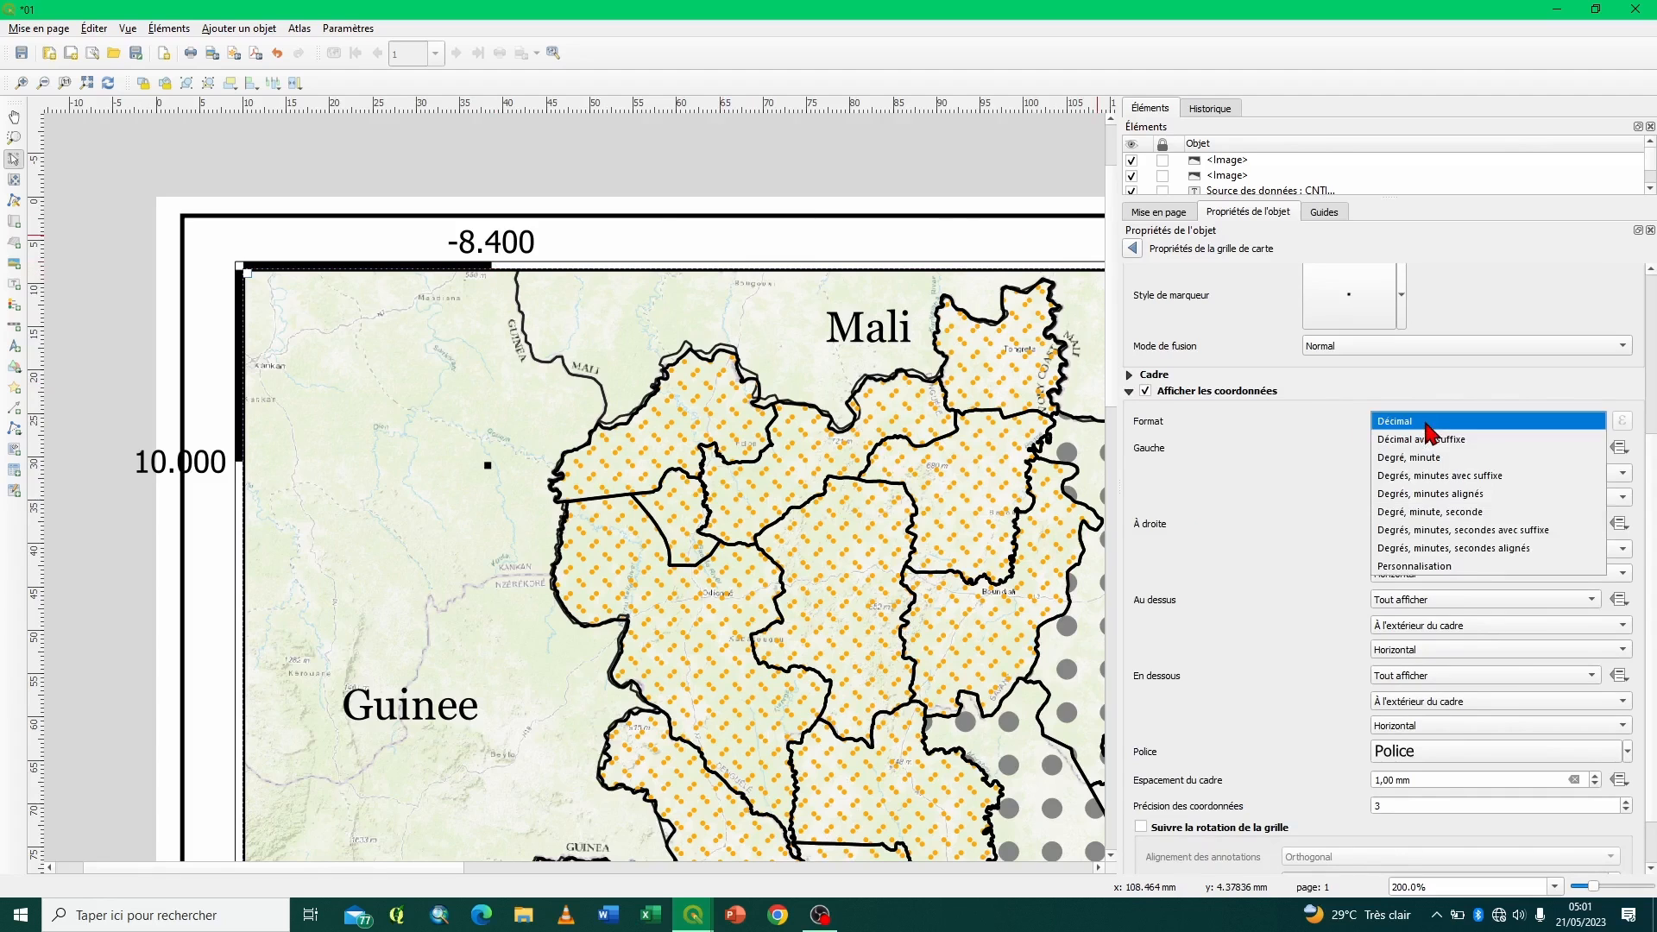
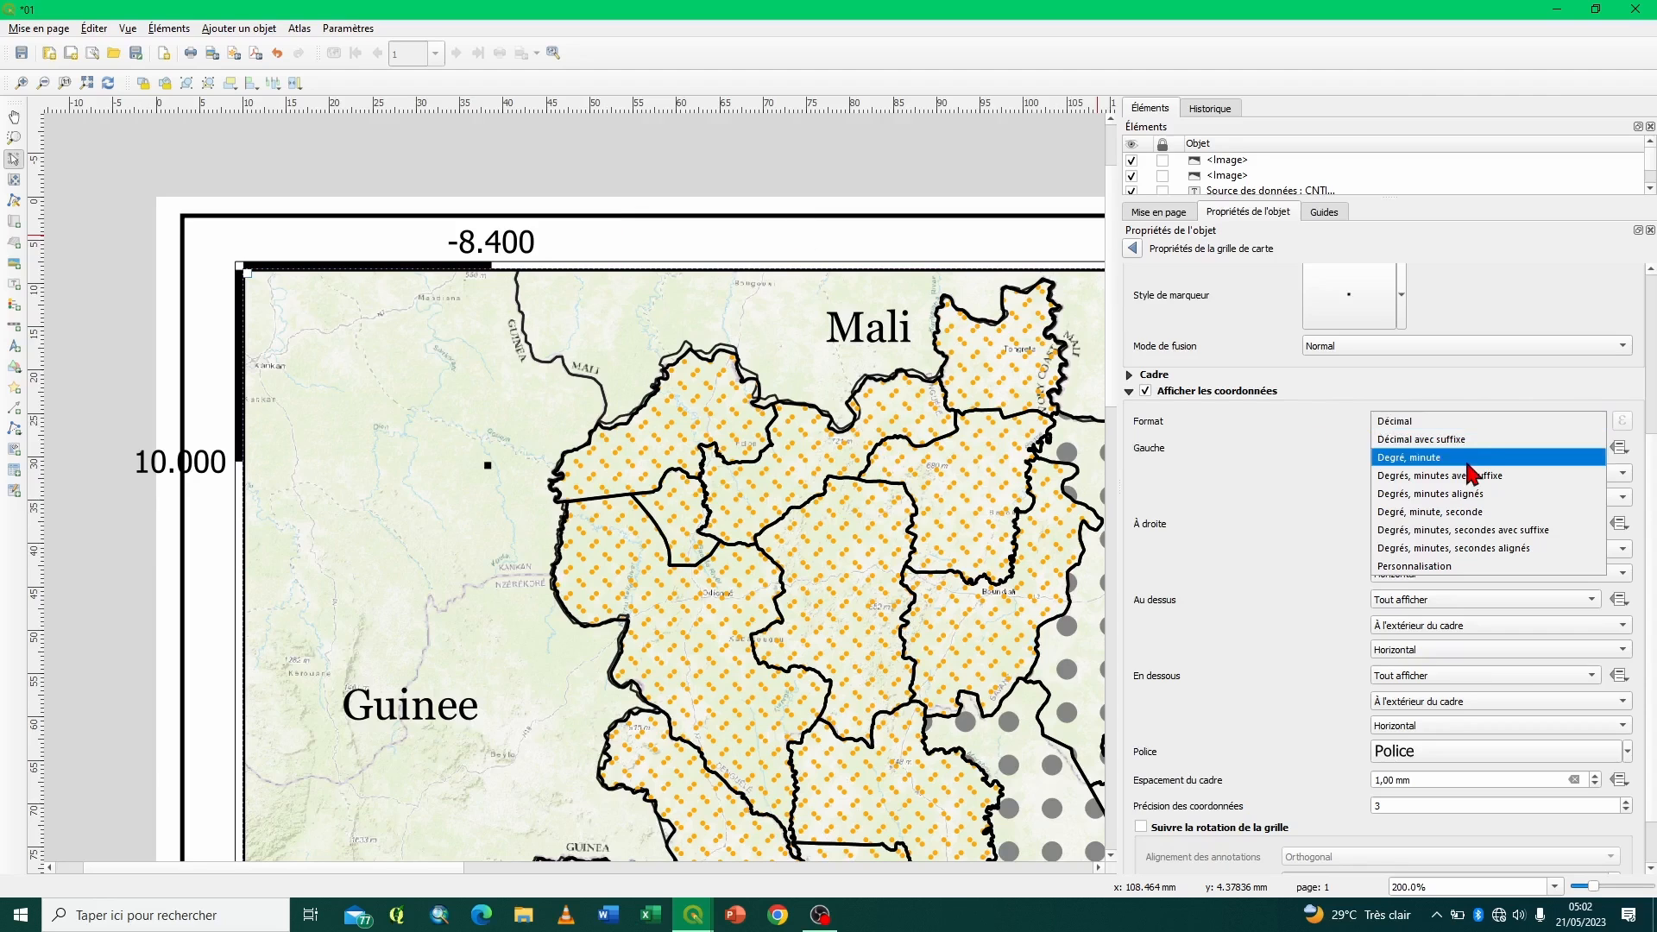
- Try the Décimal avec suffixe, Degrés, minutes, secondes avec suffixe, Degrés, minutes avec suffixe and Degré, minute formats on the grid's coordinate labels
click(1455, 440)
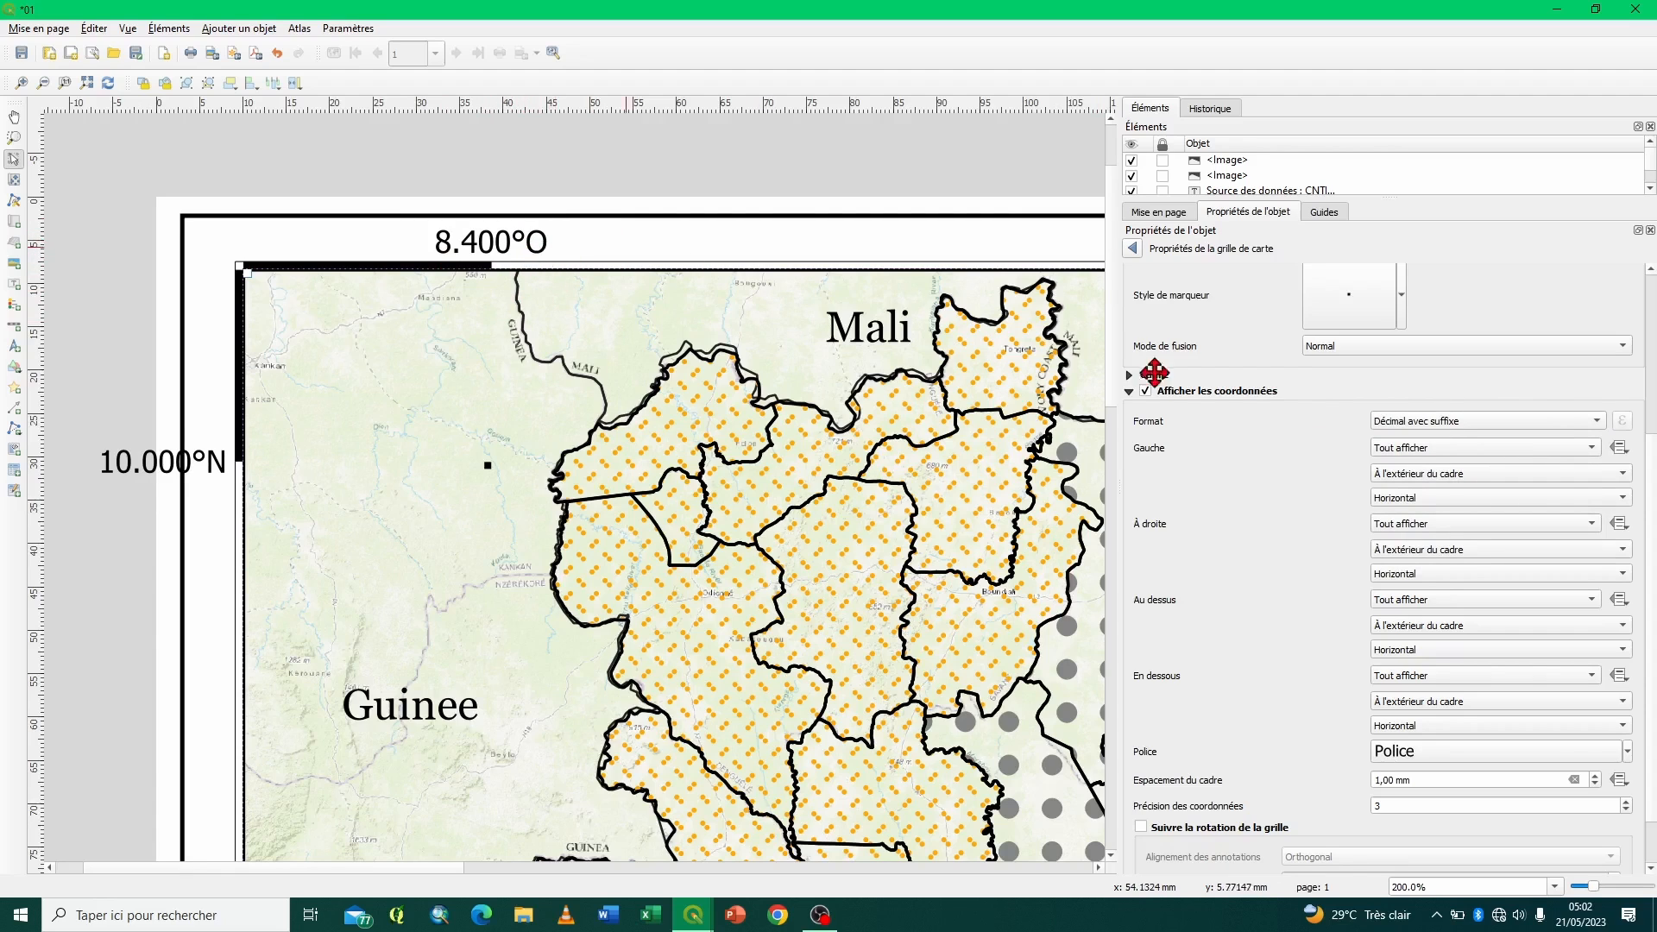
click(1548, 428)
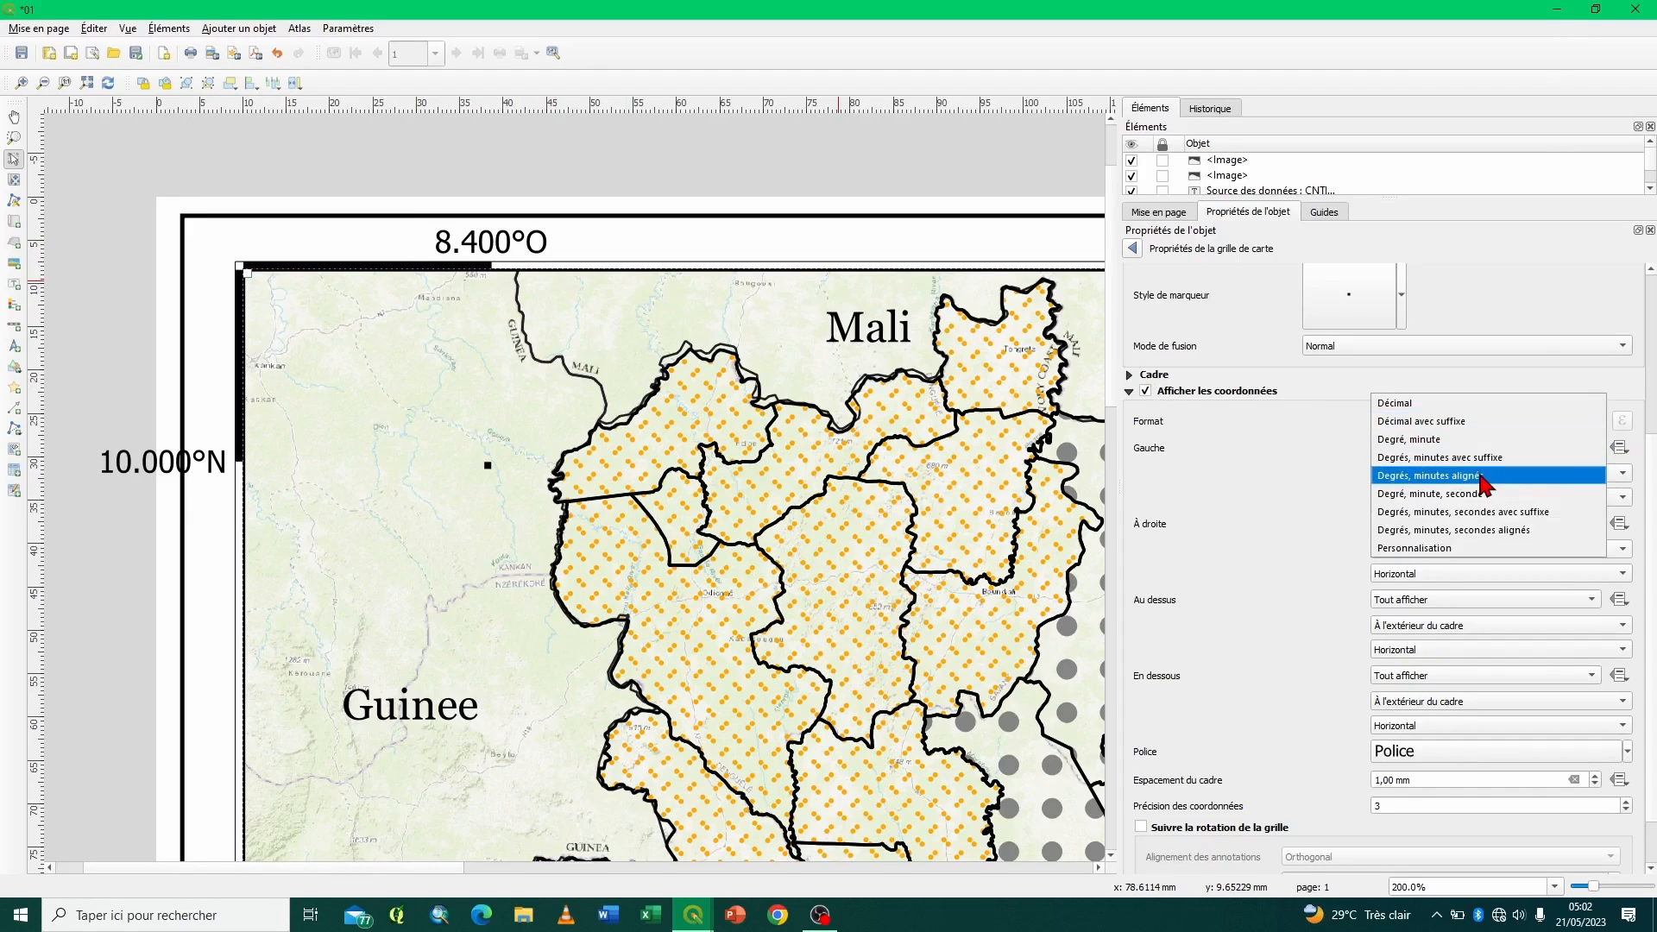
click(1451, 513)
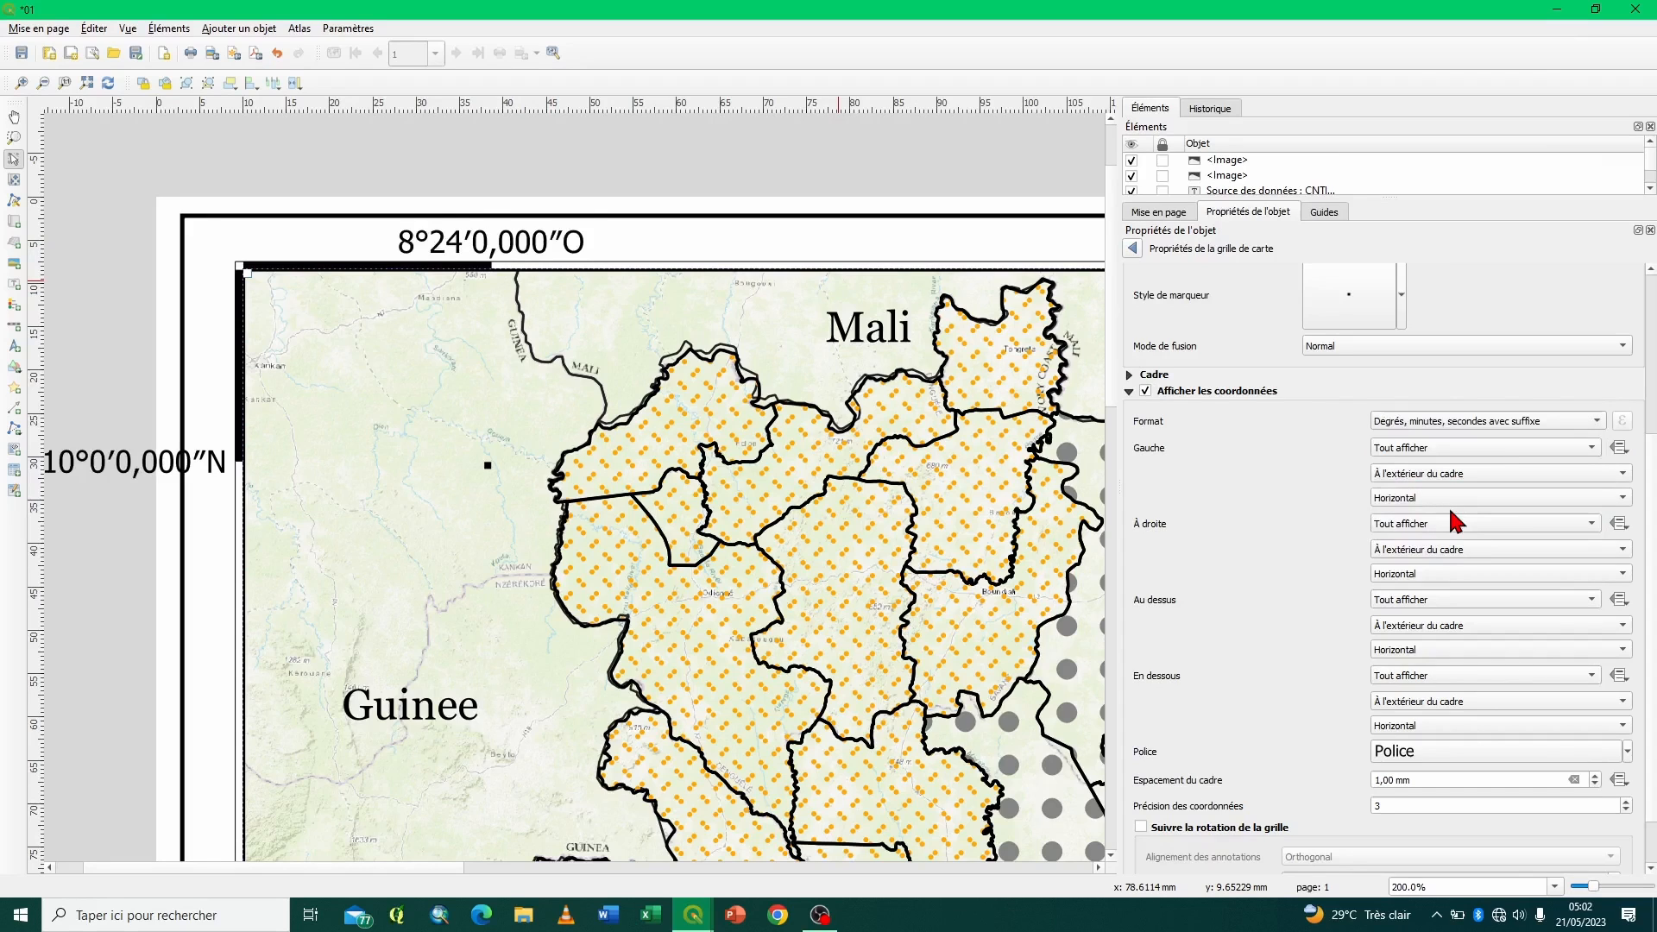
click(1453, 425)
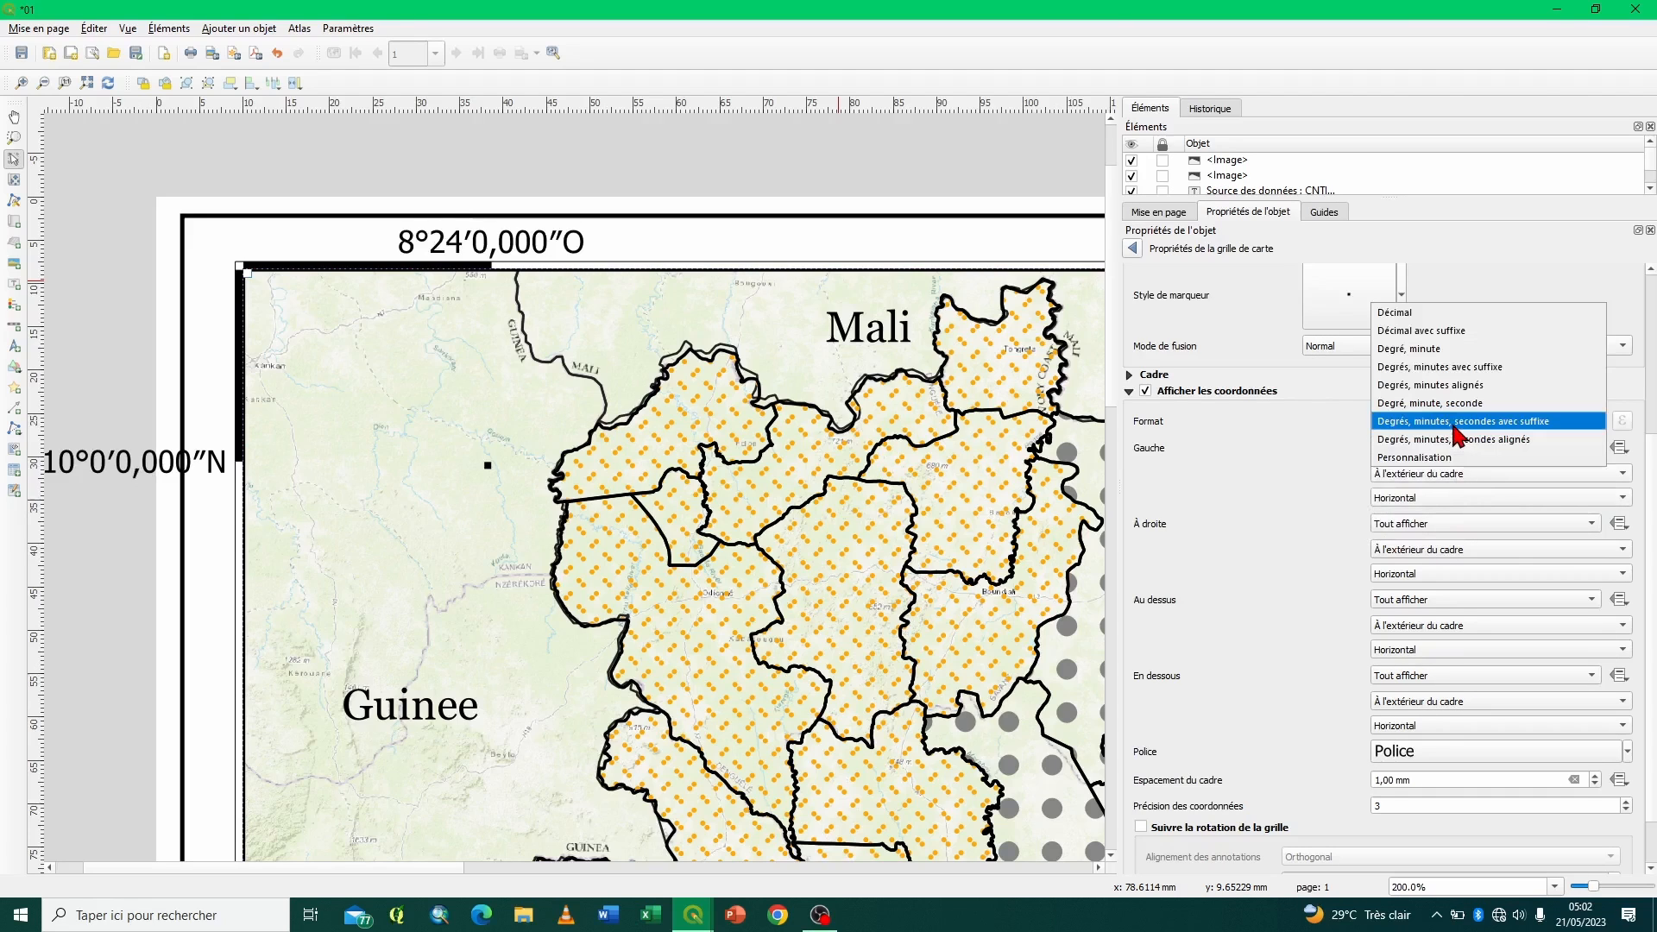
click(1454, 369)
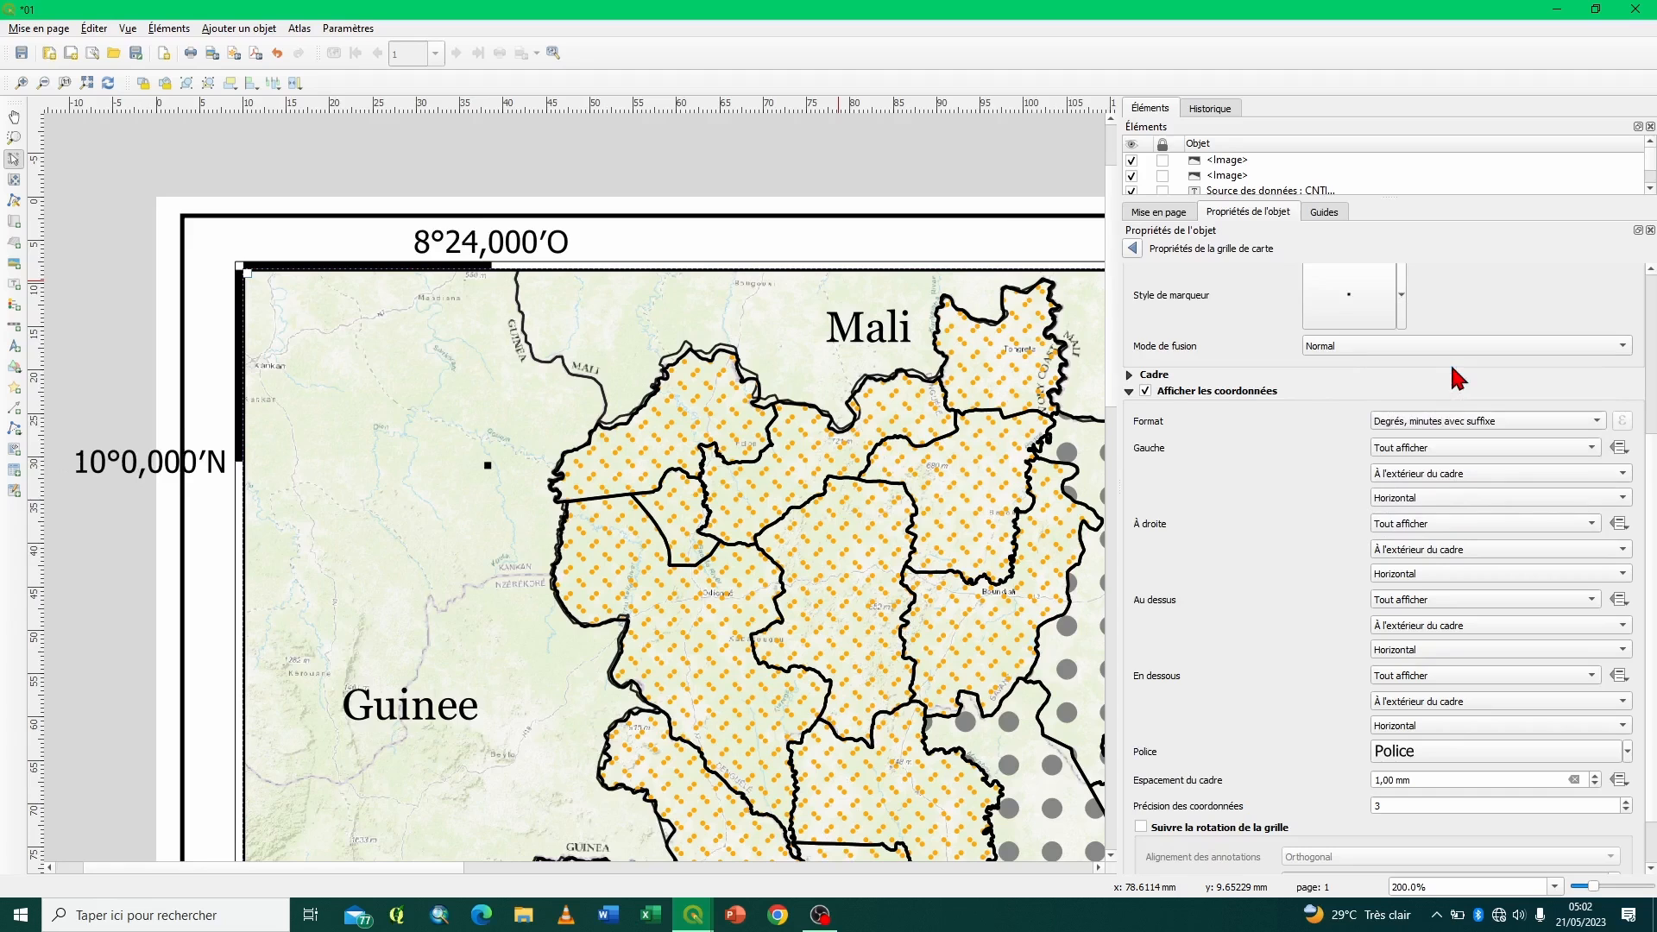
click(1484, 423)
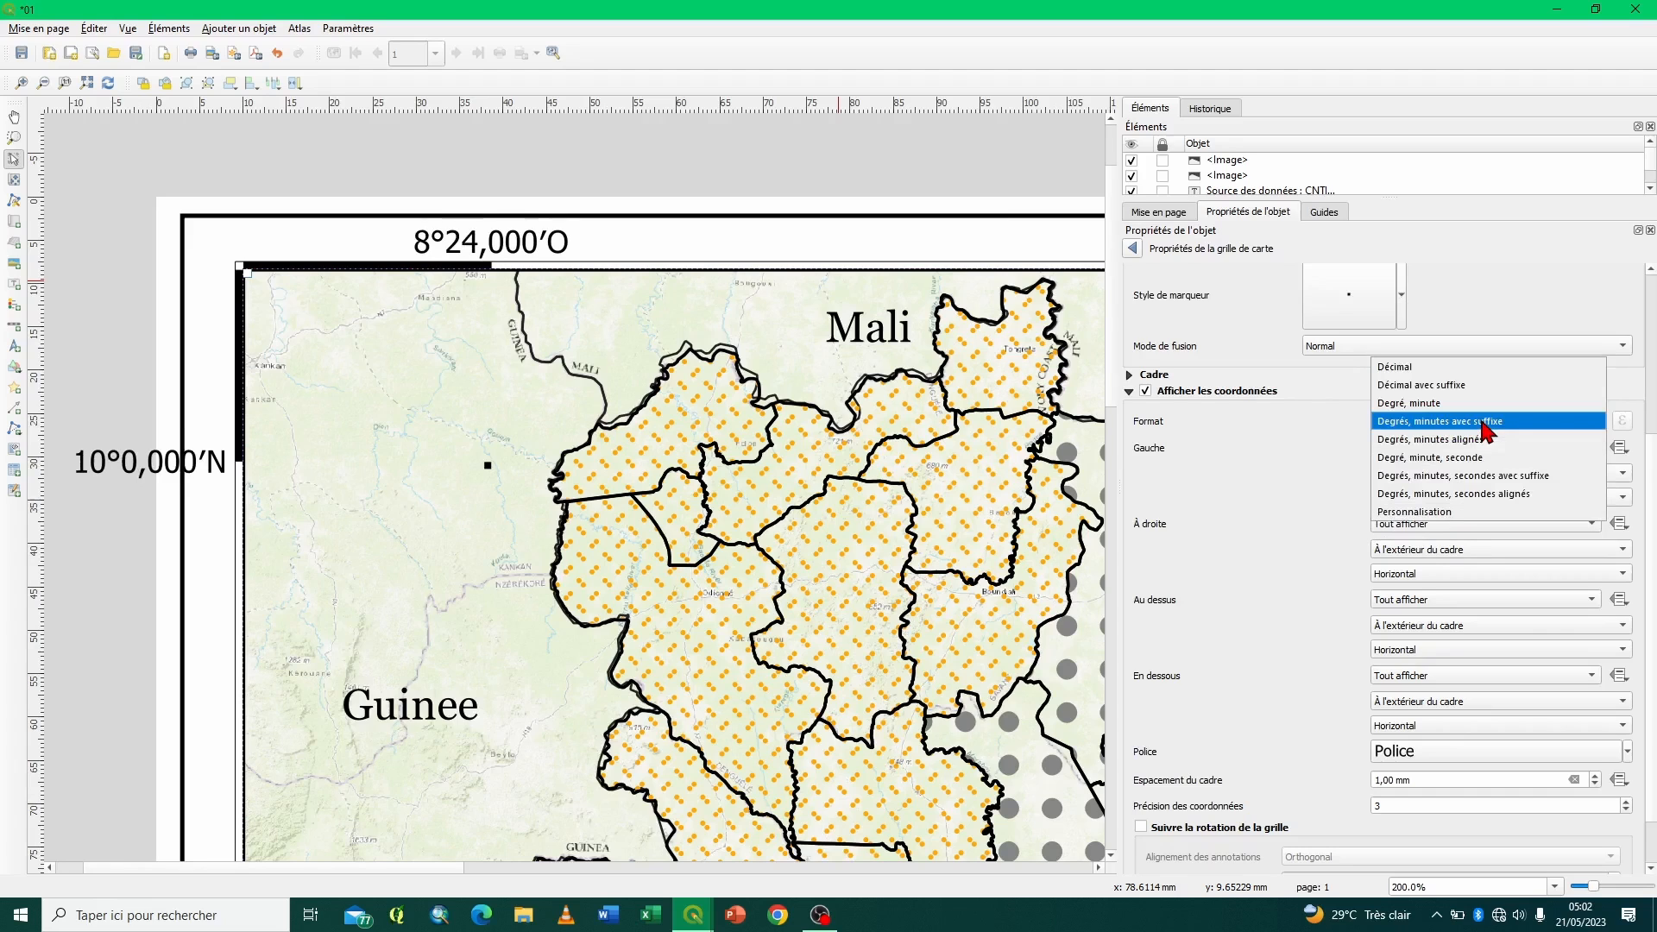
click(1467, 405)
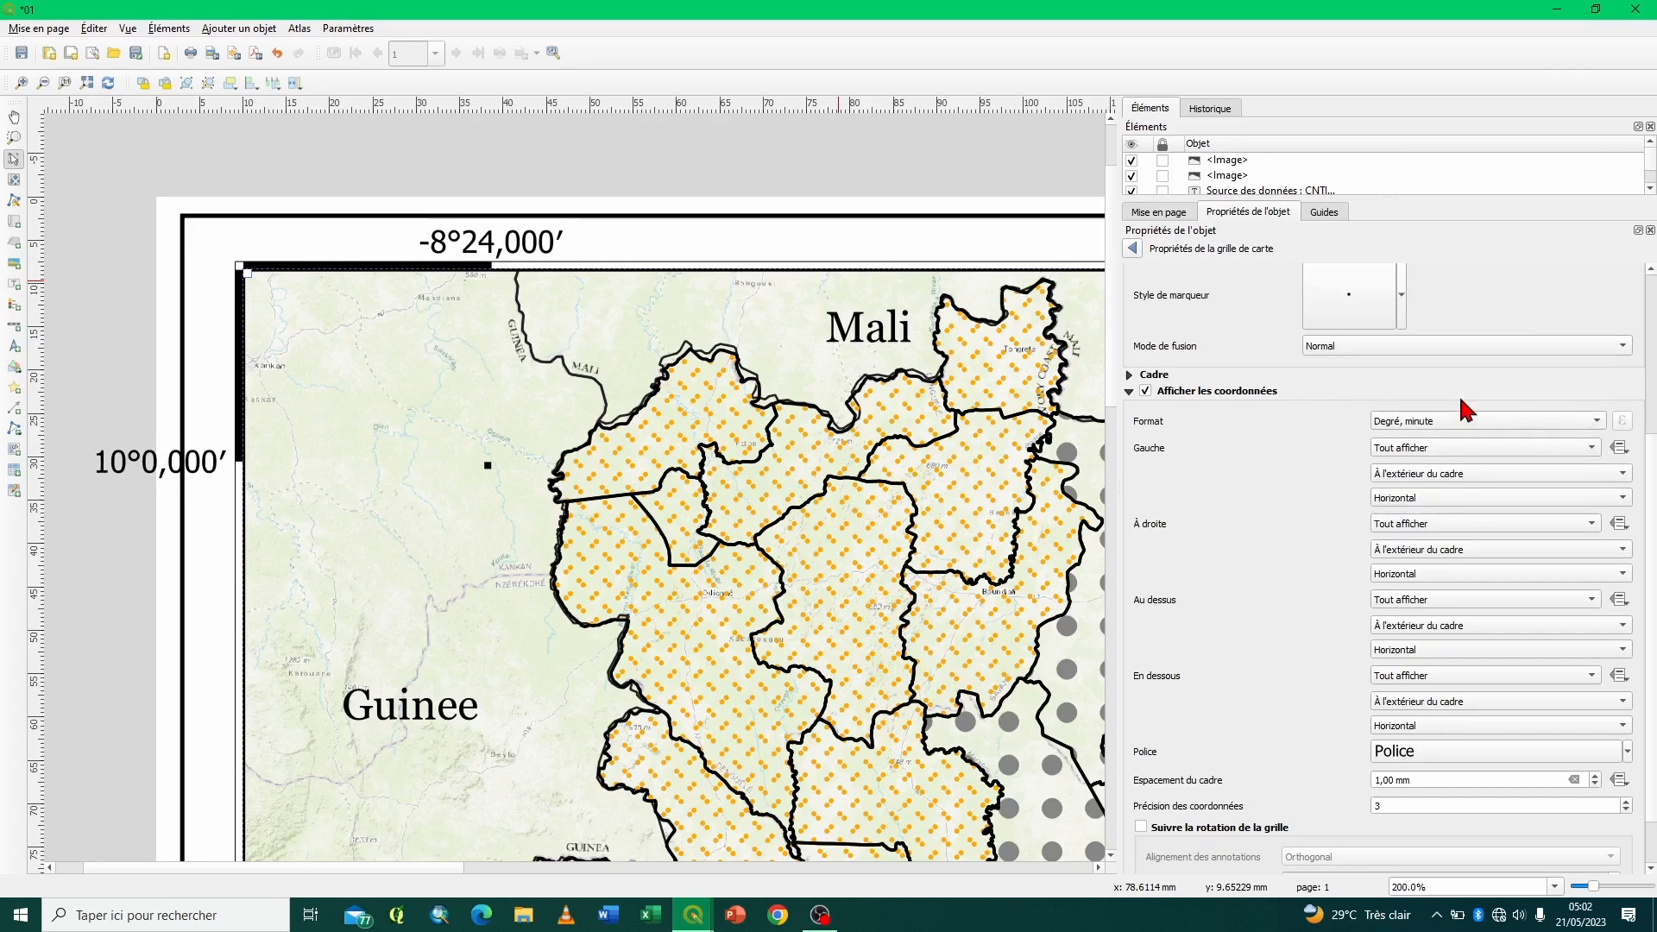
- Set the grid coordinate format to Degrés, minutes avec suffixe with a coordinate precision of 0
click(1464, 421)
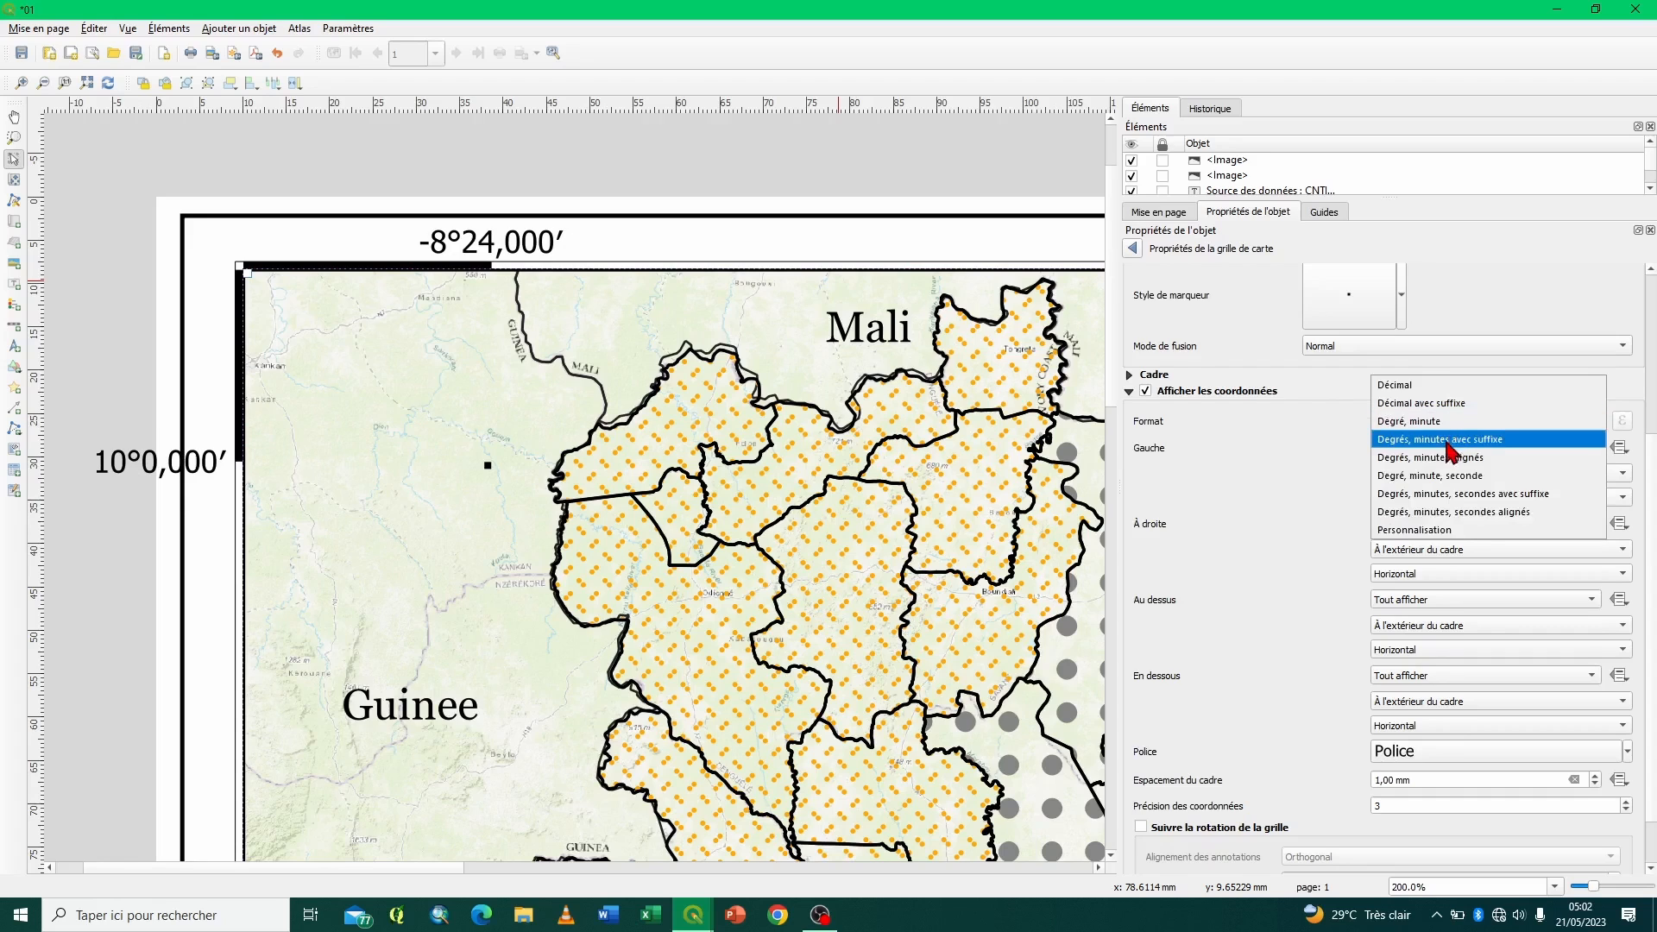
click(1466, 440)
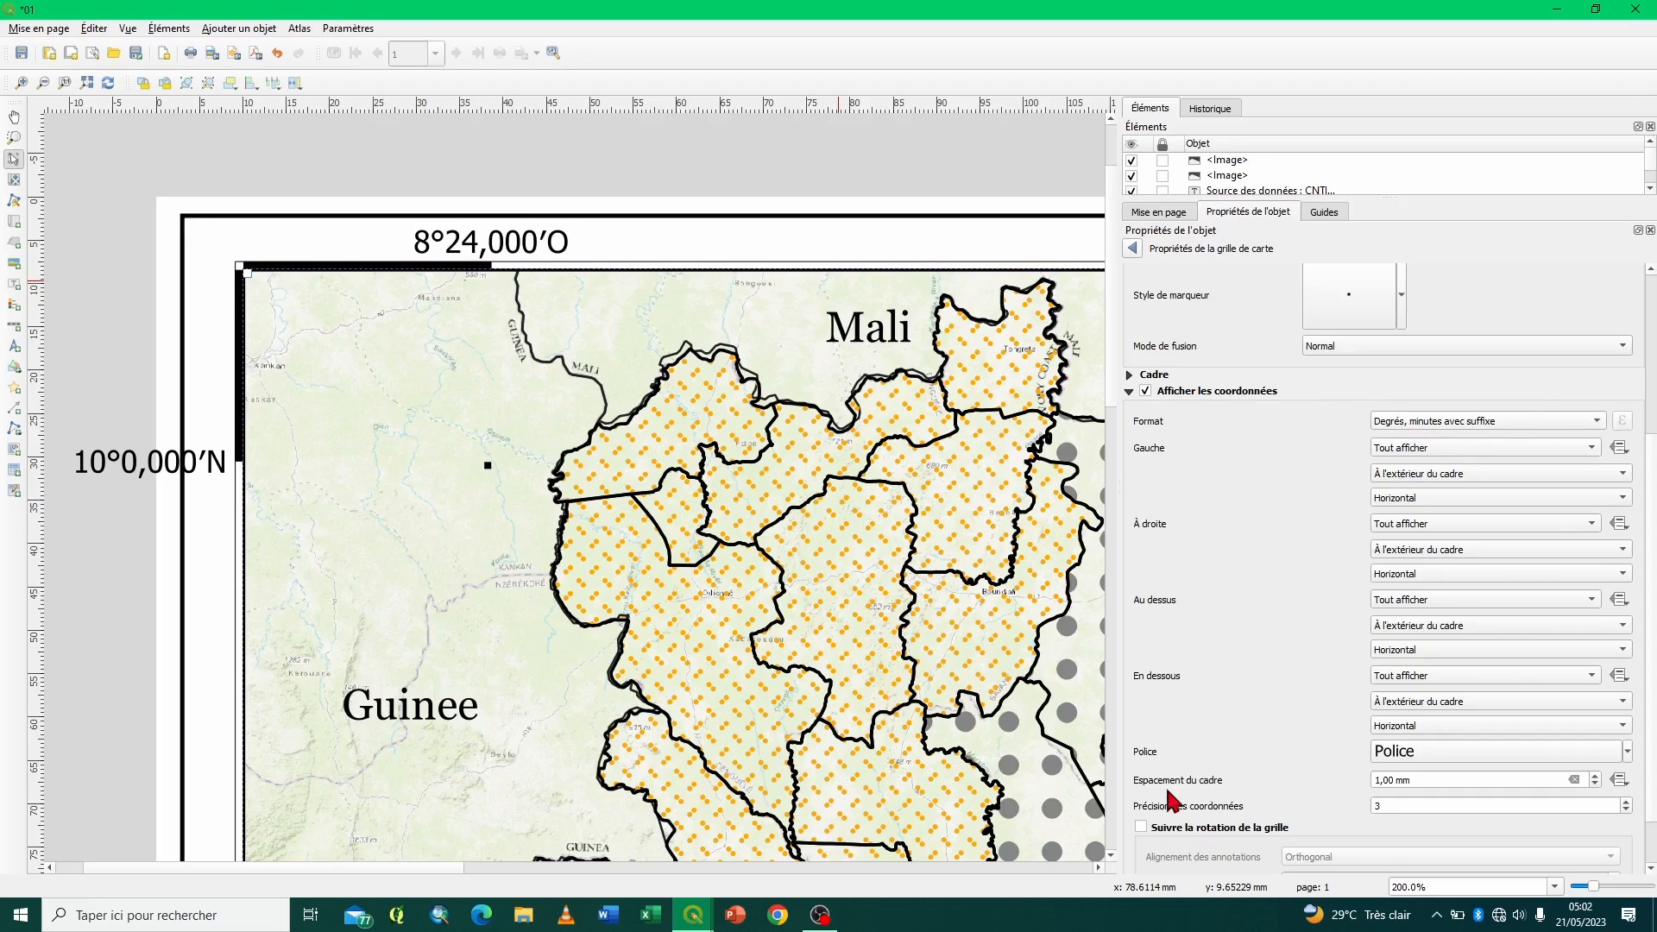
double_click(1378, 805)
text(0)
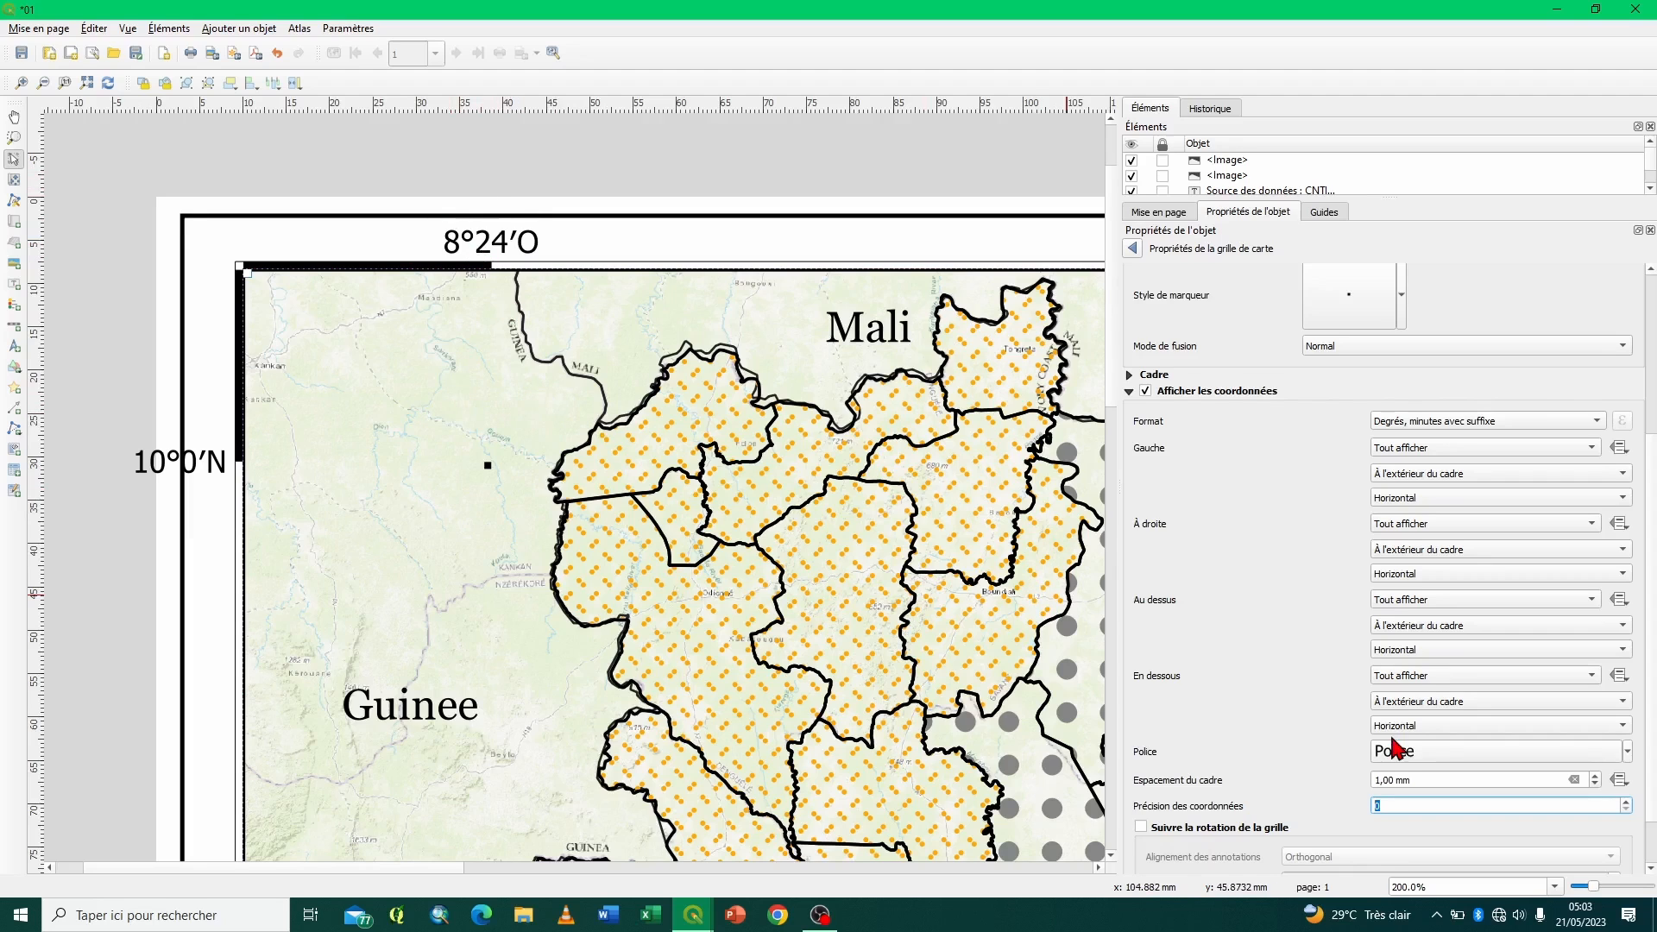
- Open the font settings of the grid's coordinate labels and change the text colour to black
click(1573, 751)
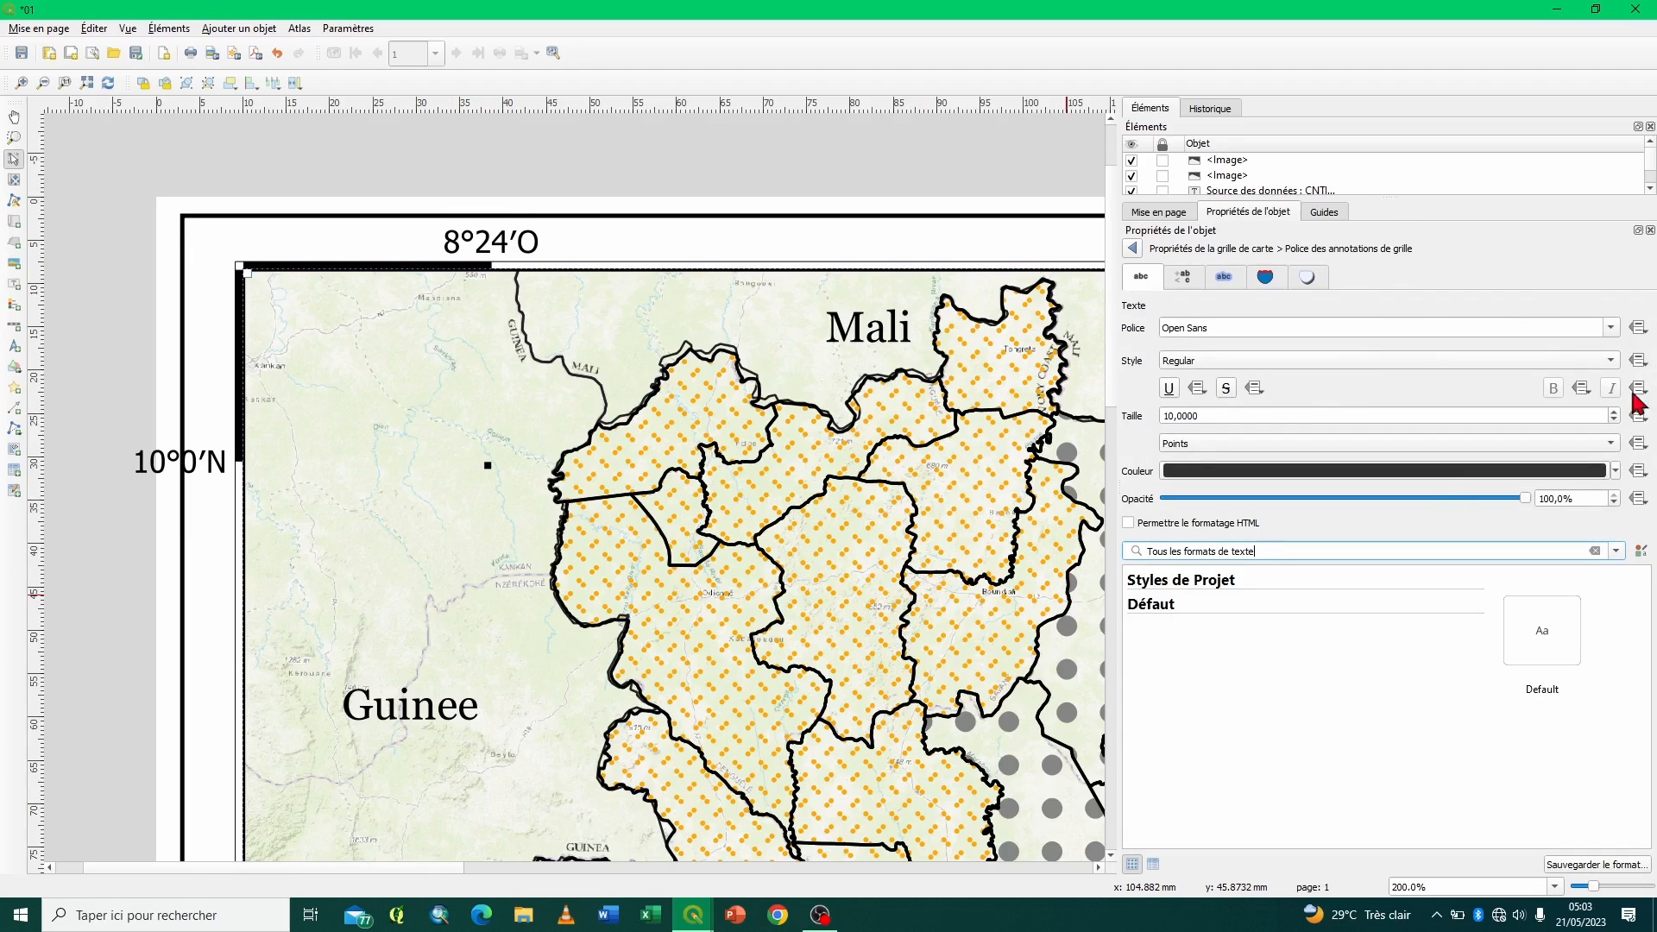
click(1604, 473)
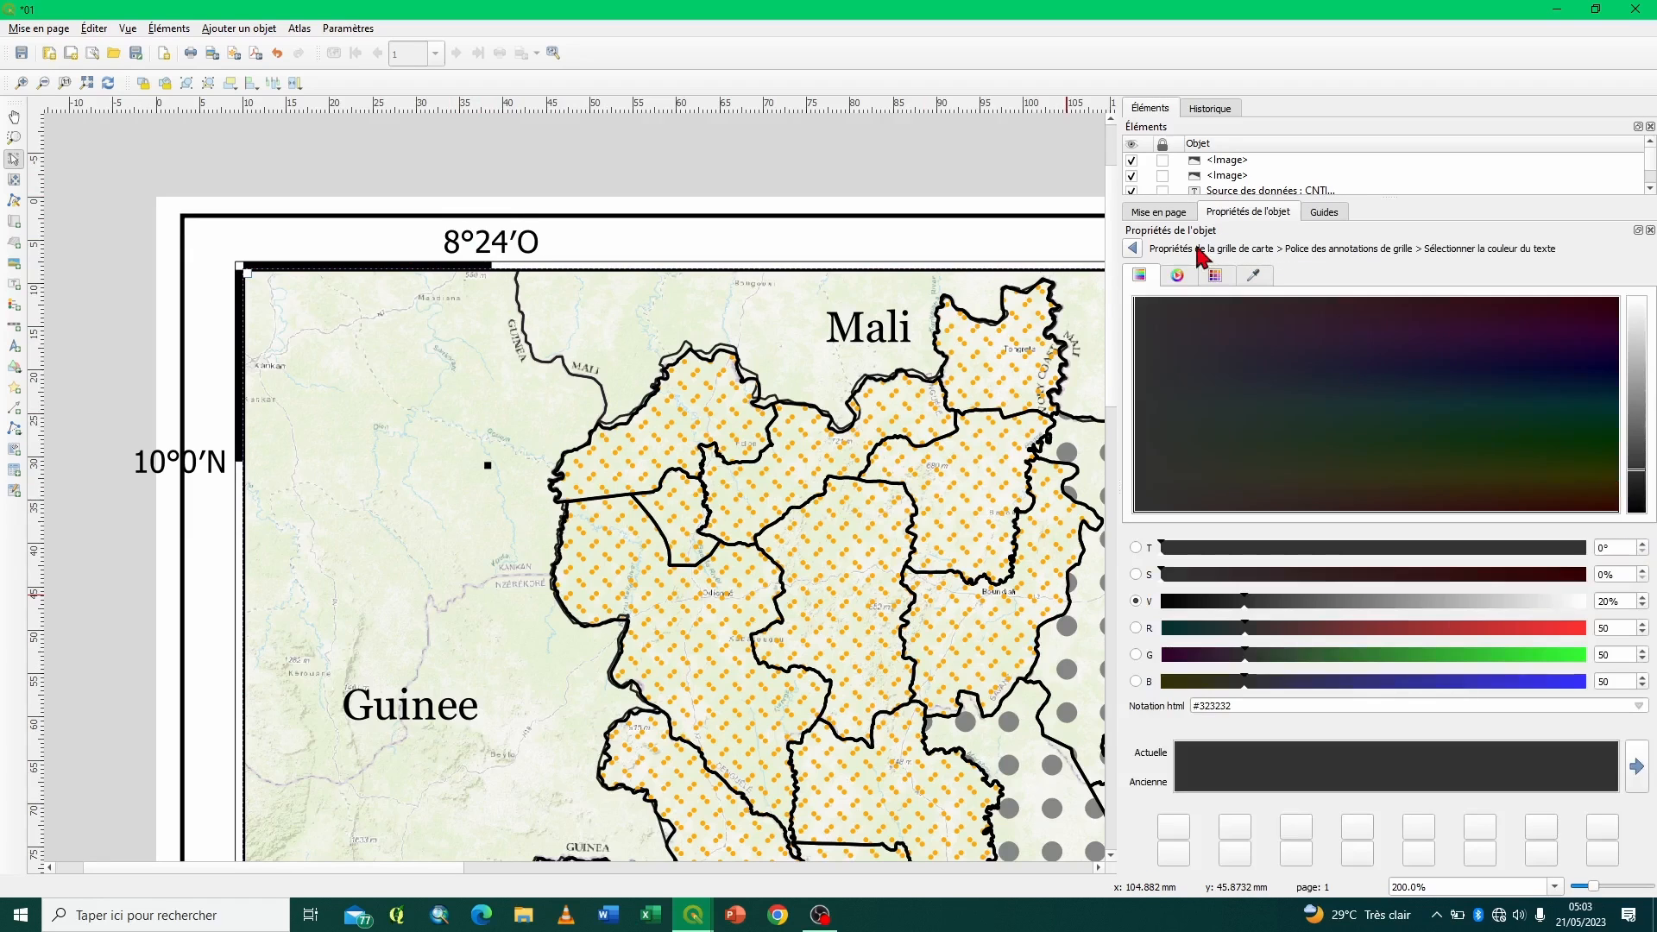
click(1132, 247)
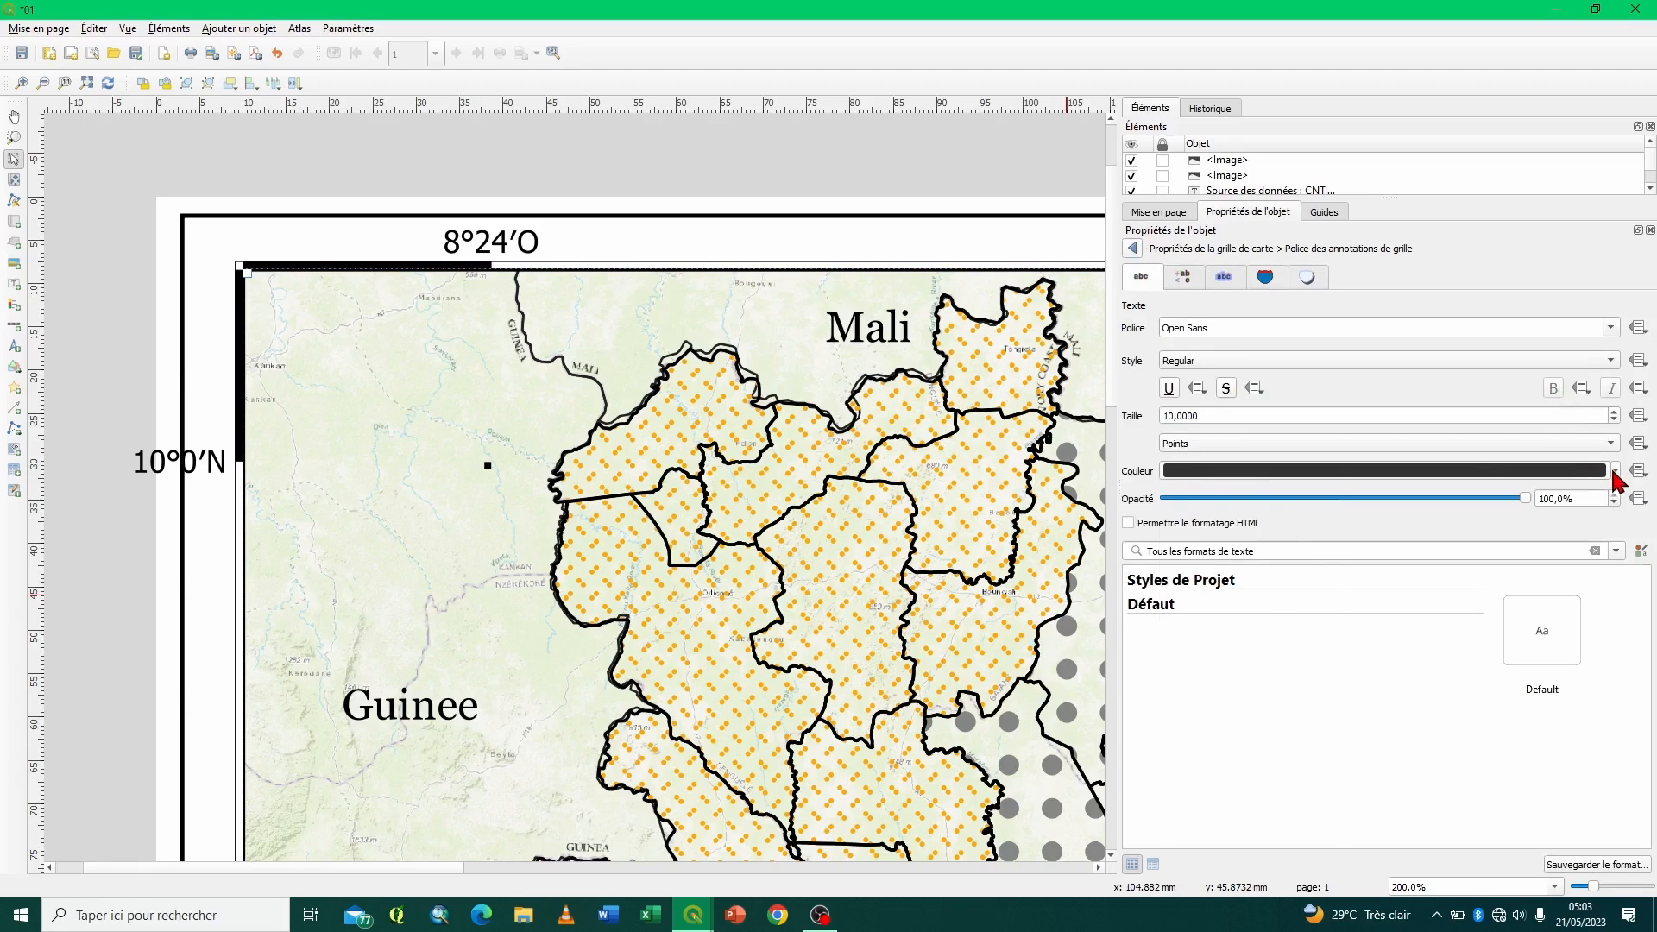
click(1615, 473)
click(1311, 497)
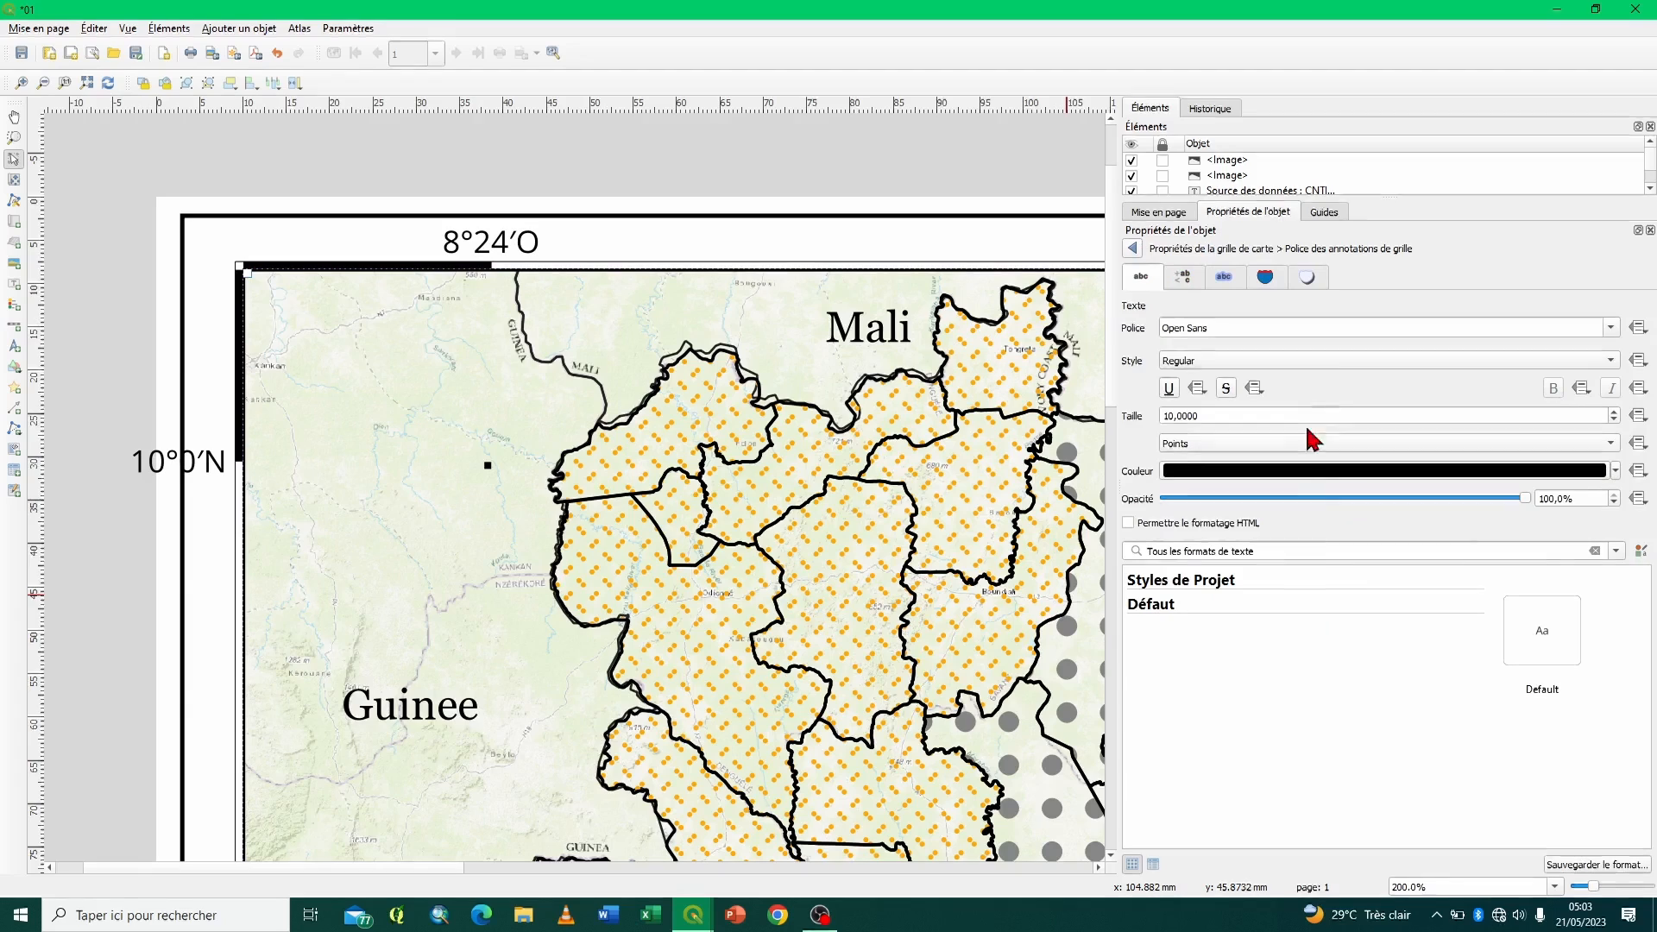
- Make the coordinate labels Bold at a size of 7 points and return to the grid properties
click(1329, 366)
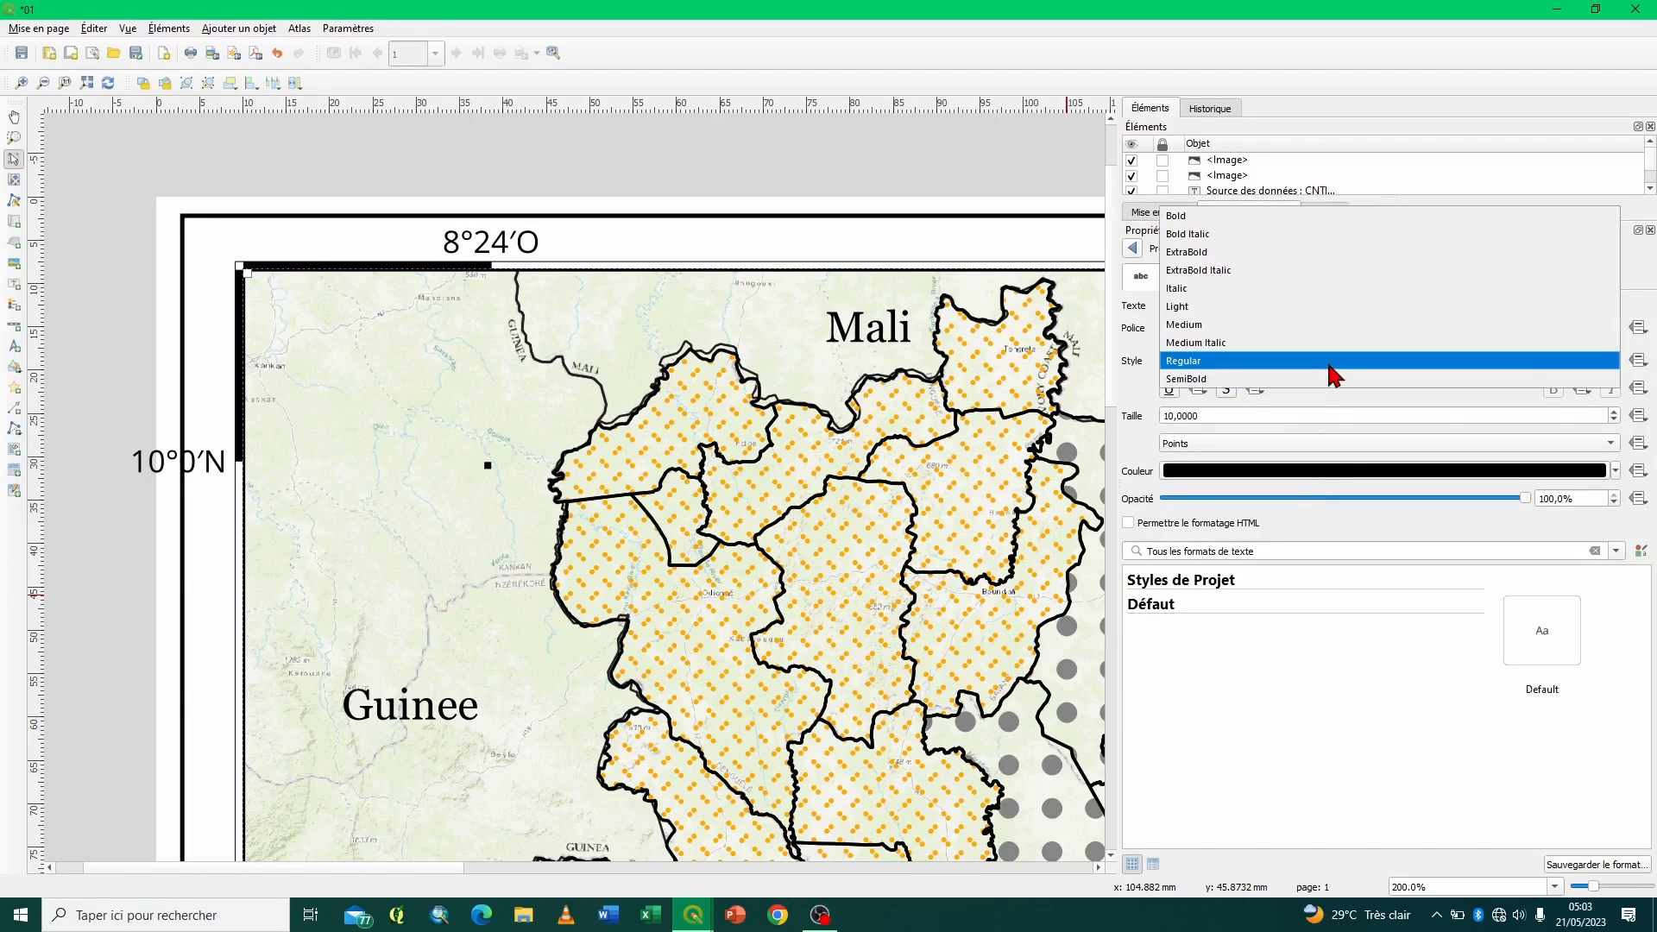
click(1207, 217)
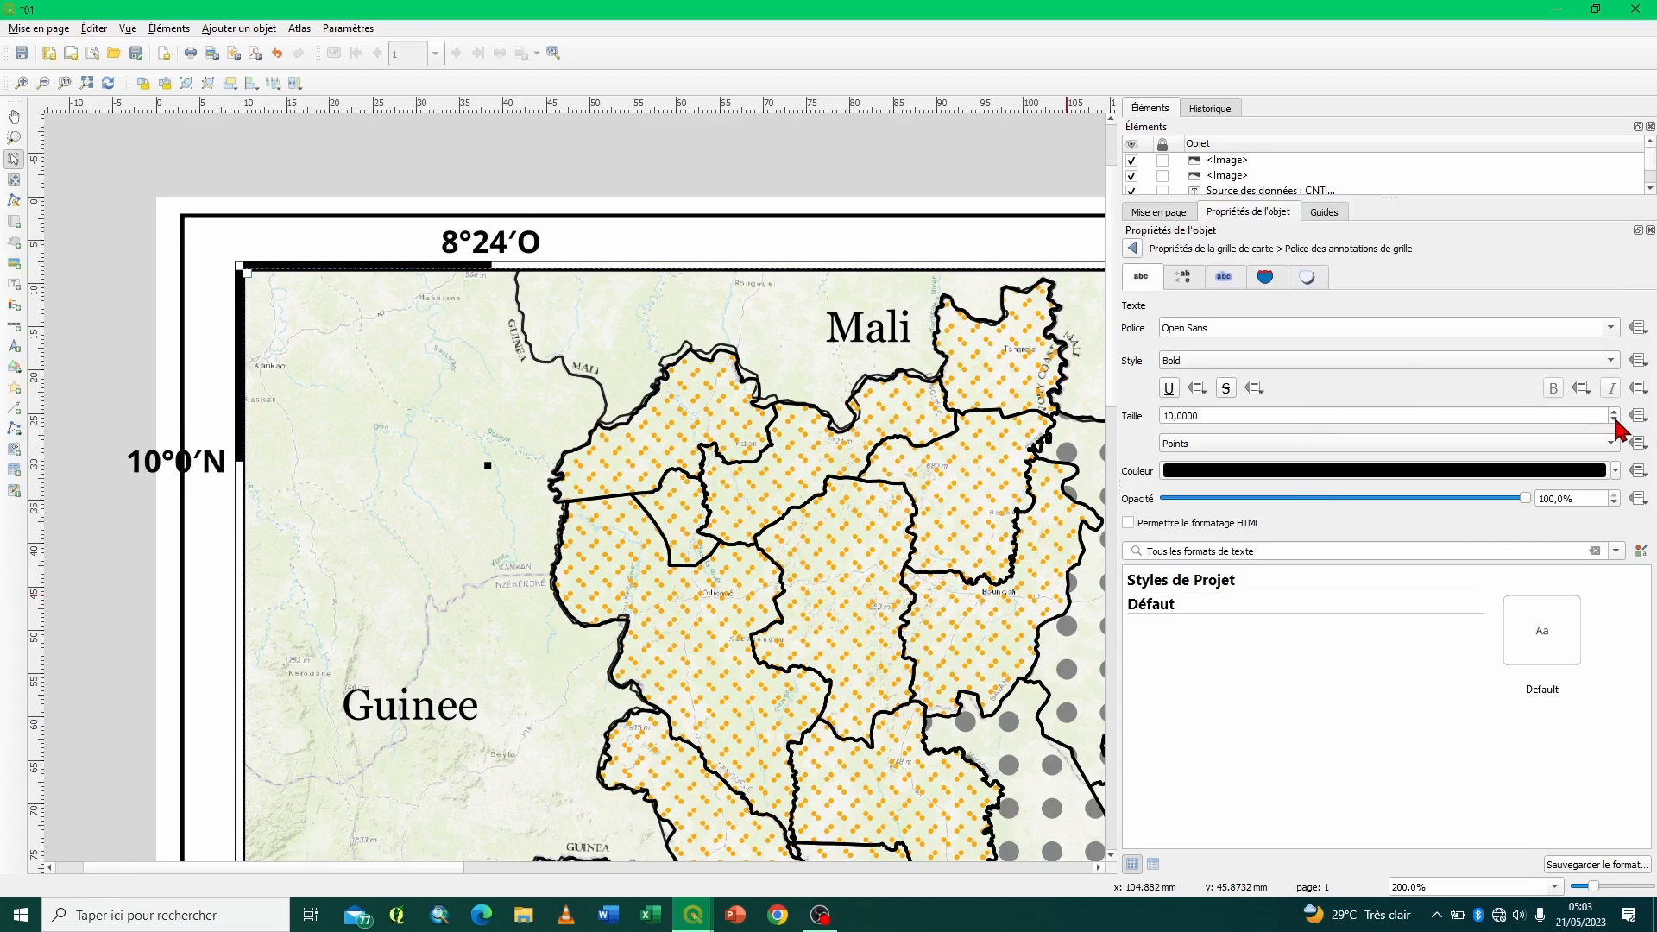
click(1614, 420)
click(1614, 420)
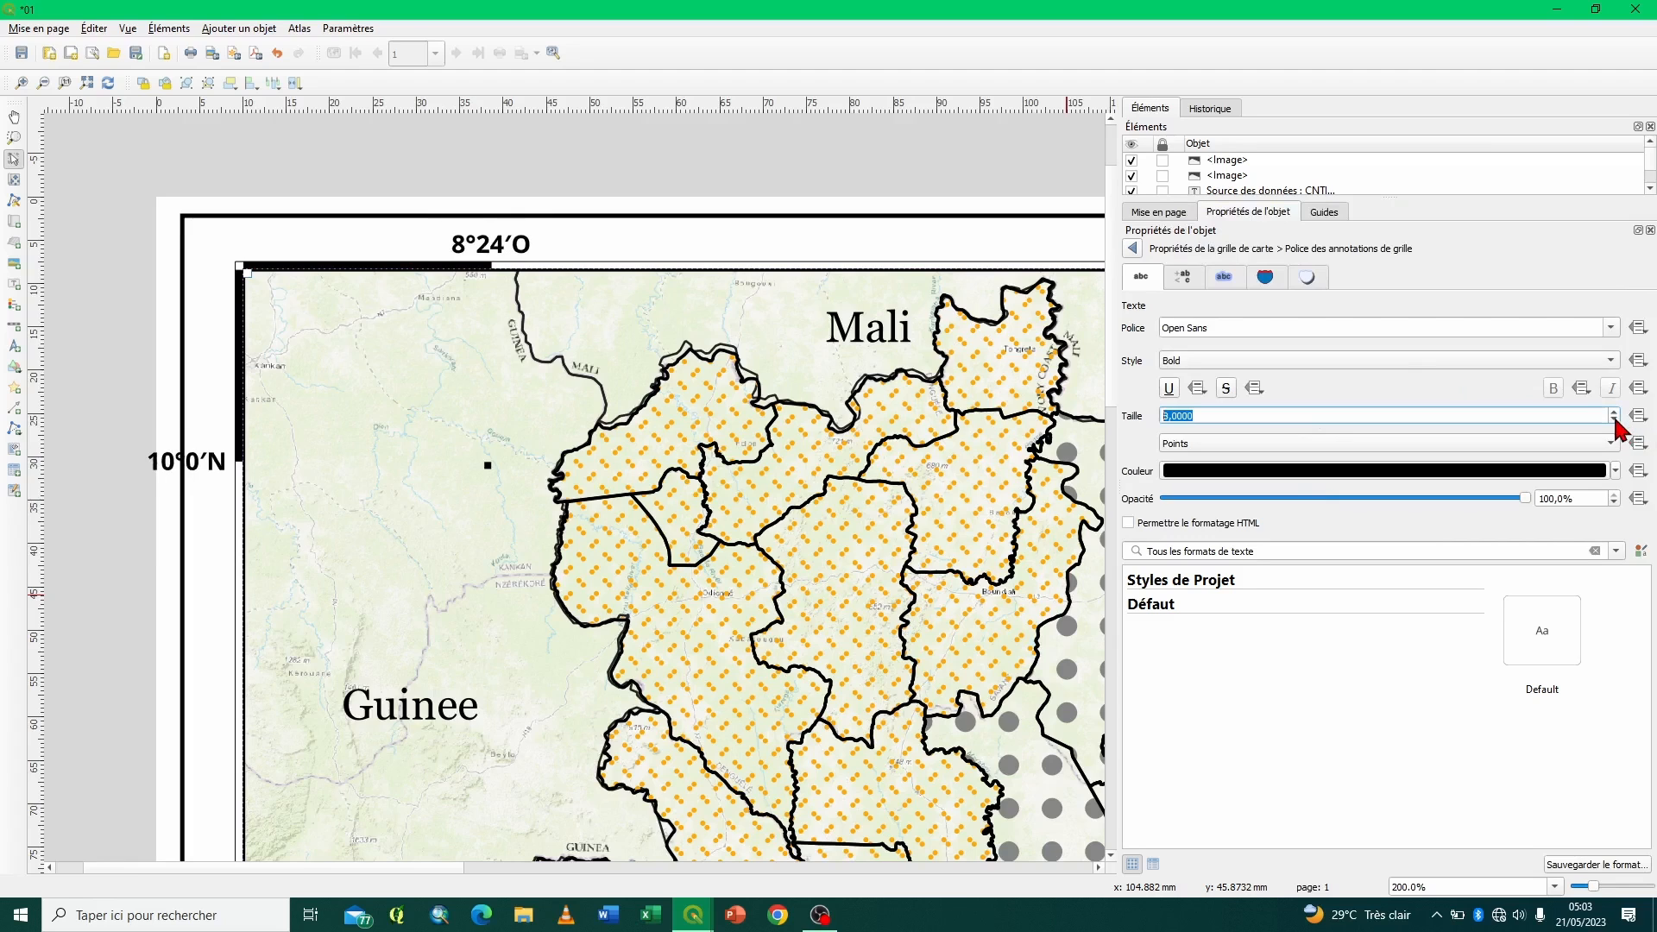
click(1615, 420)
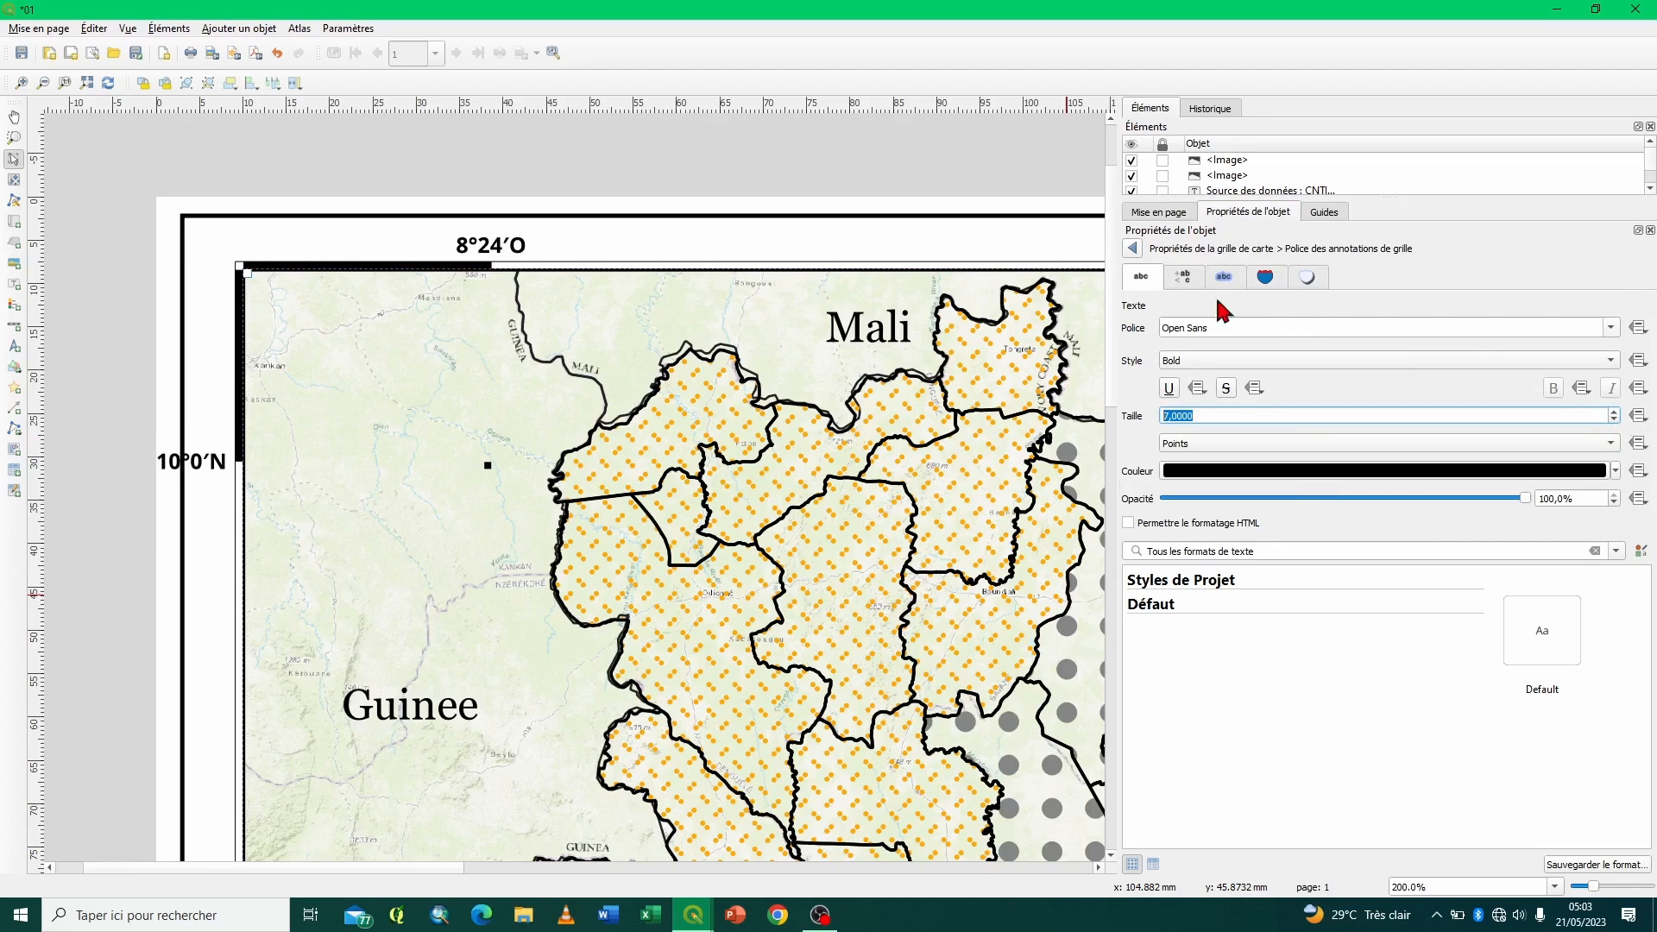
click(1132, 247)
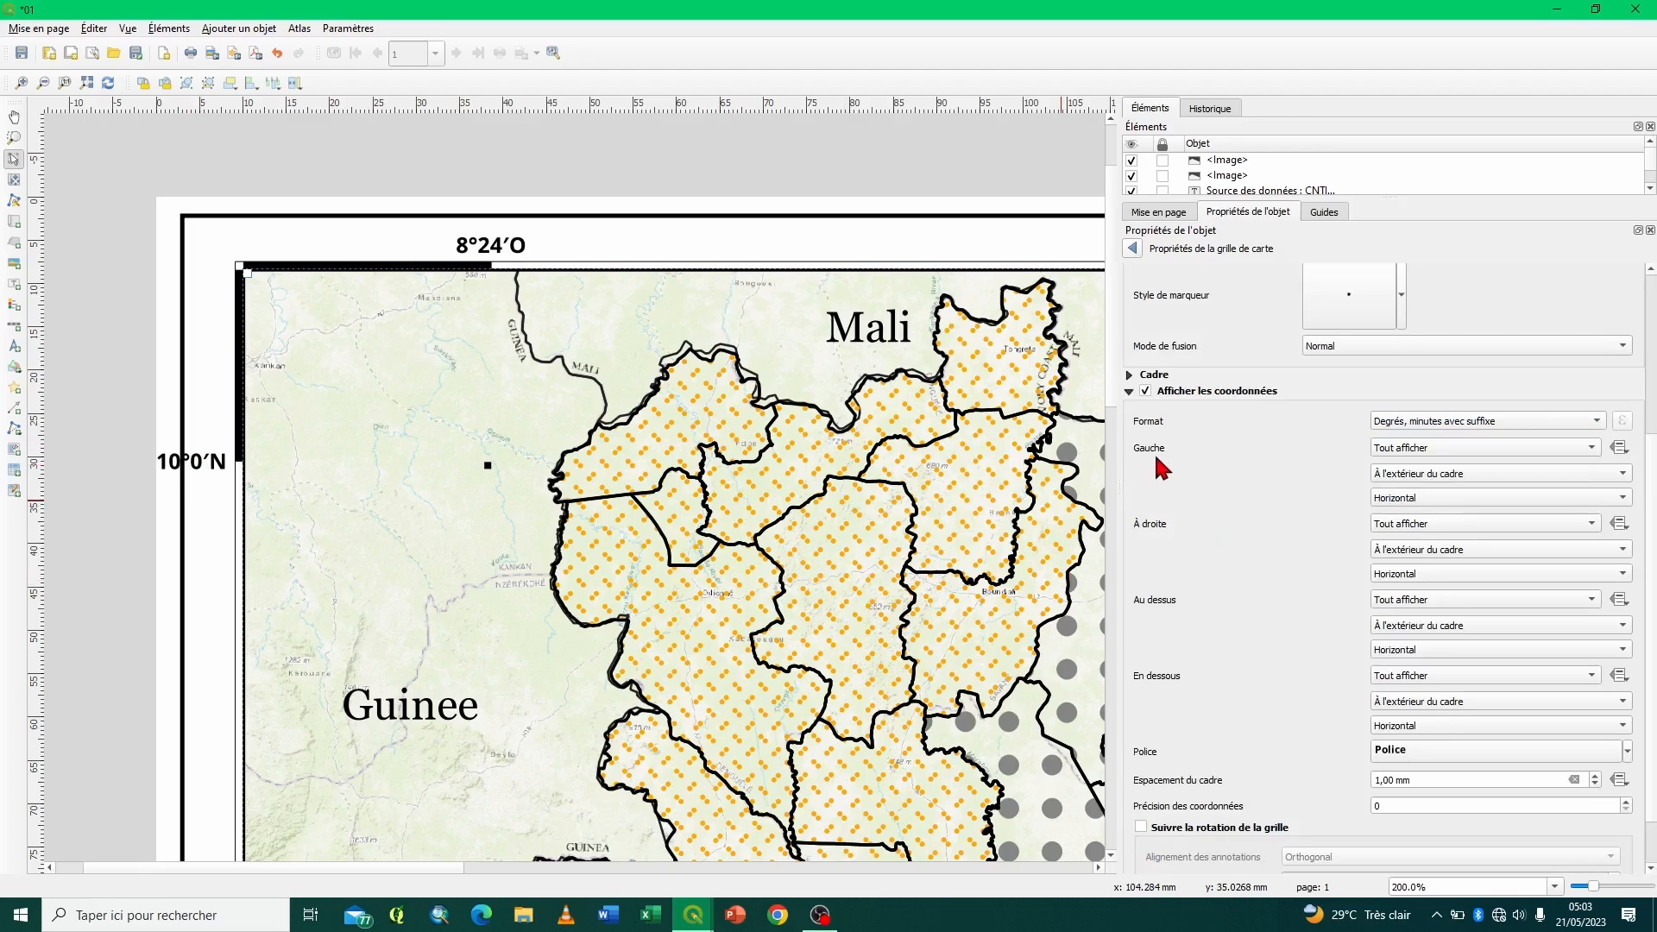
- Orient the coordinate labels on the grid's left and right sides as Vertical ascendant
click(1392, 500)
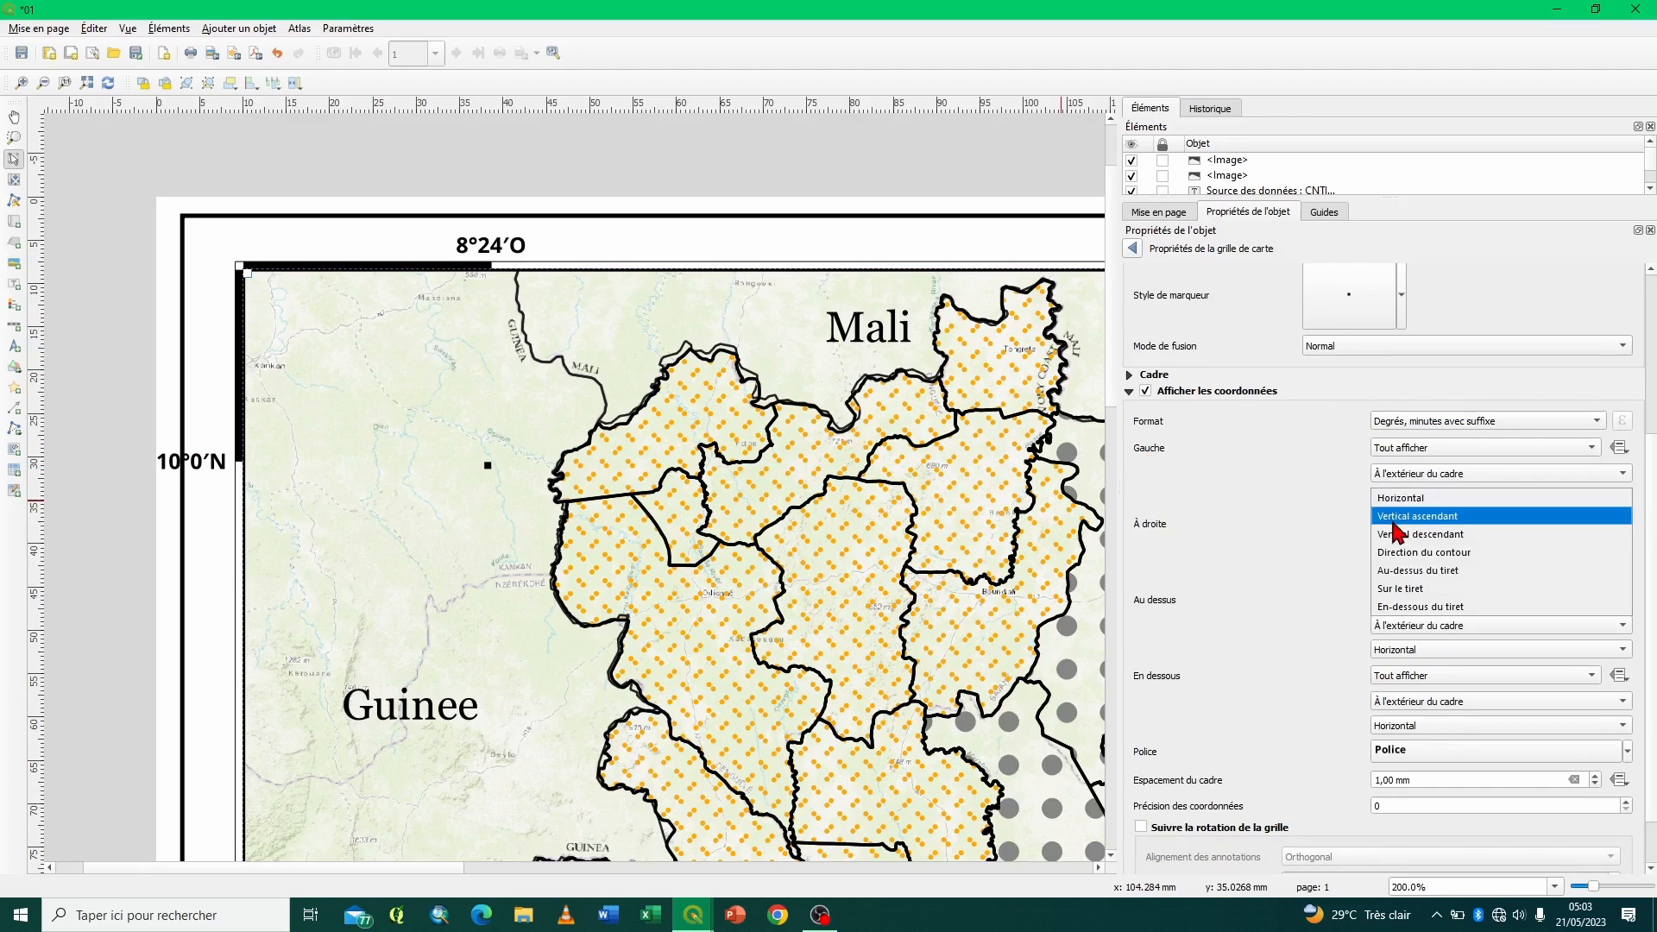
click(1393, 518)
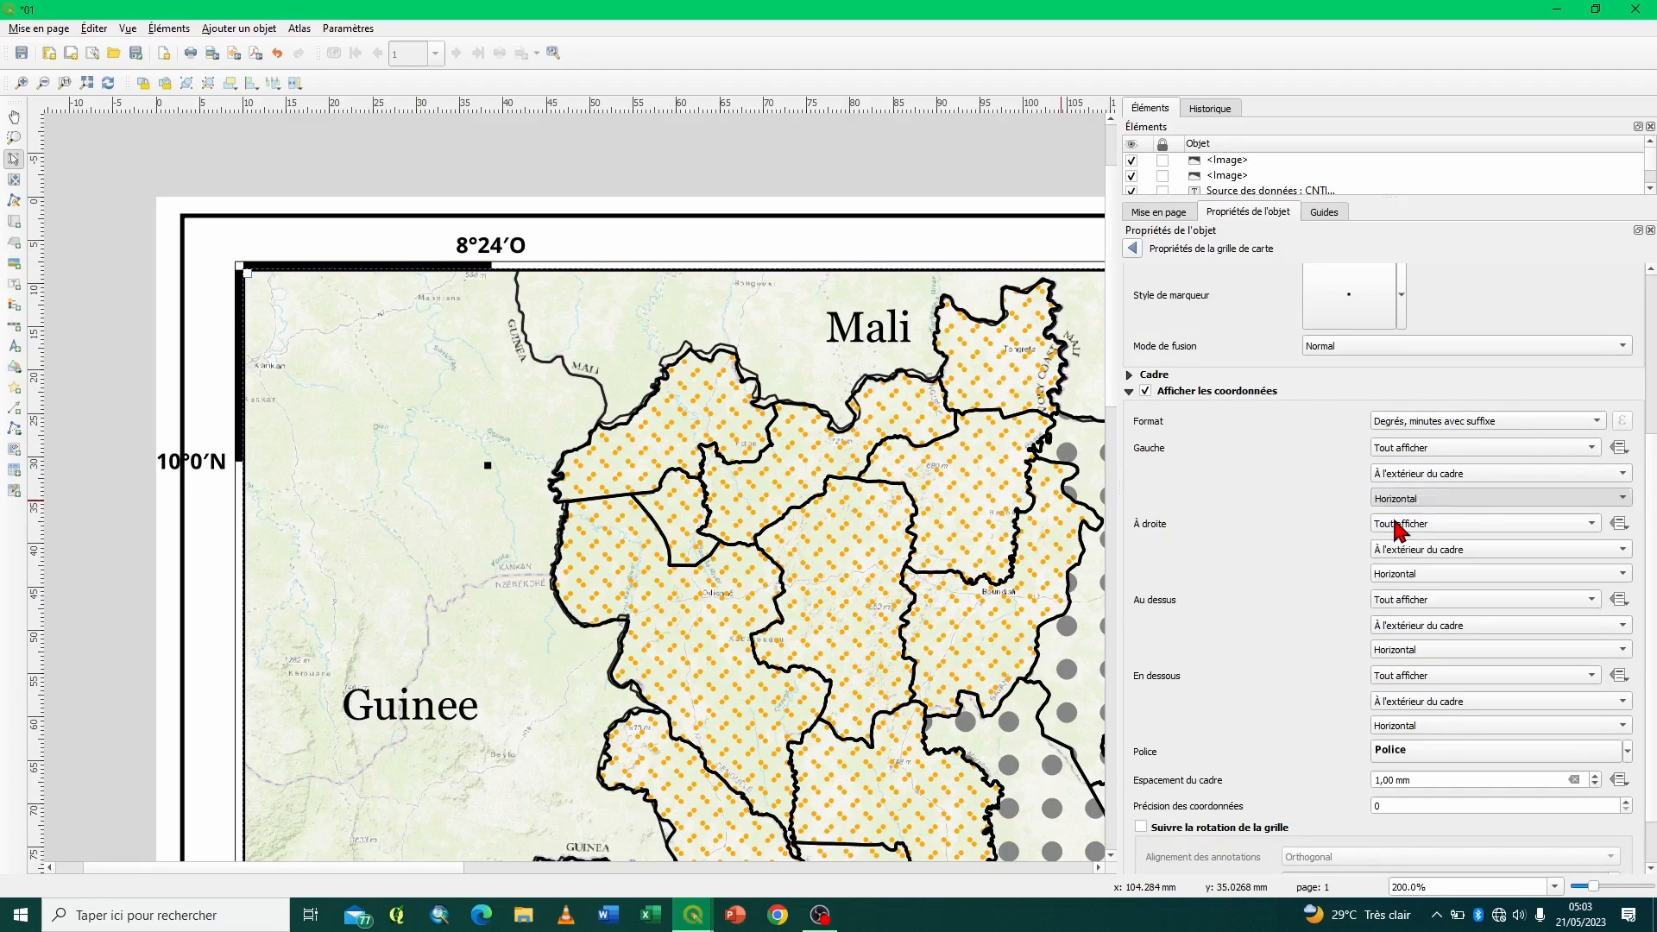
click(1441, 574)
click(1428, 594)
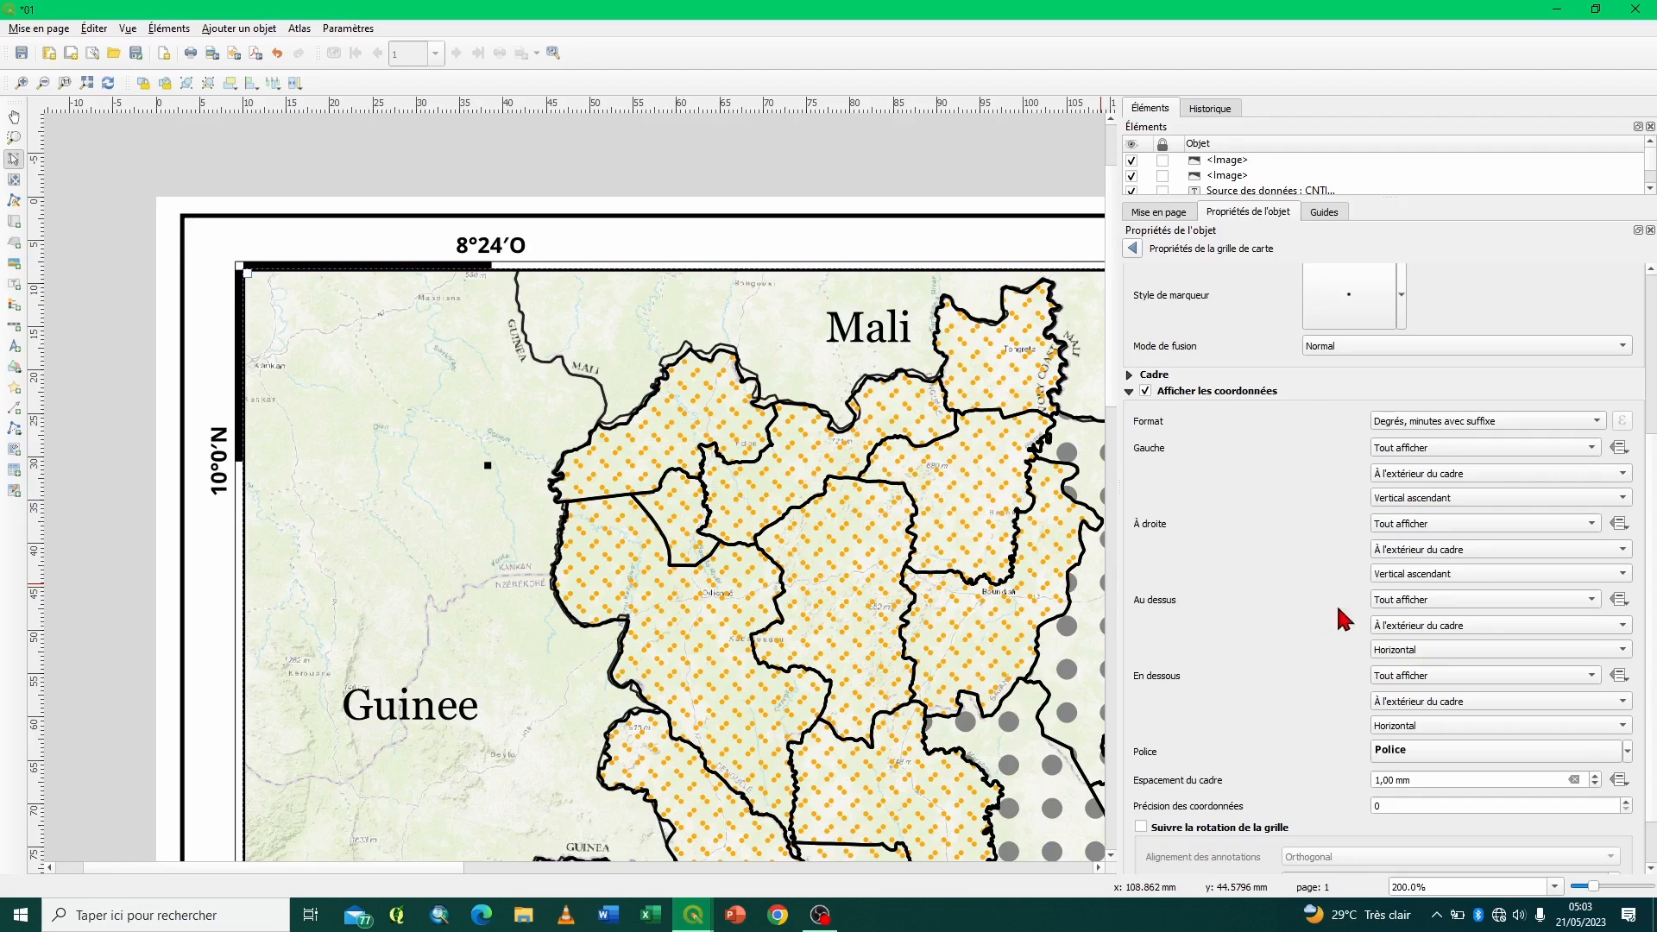
- Disable the coordinate labels above and to the right of the map, and collapse the coordinate settings
click(1381, 608)
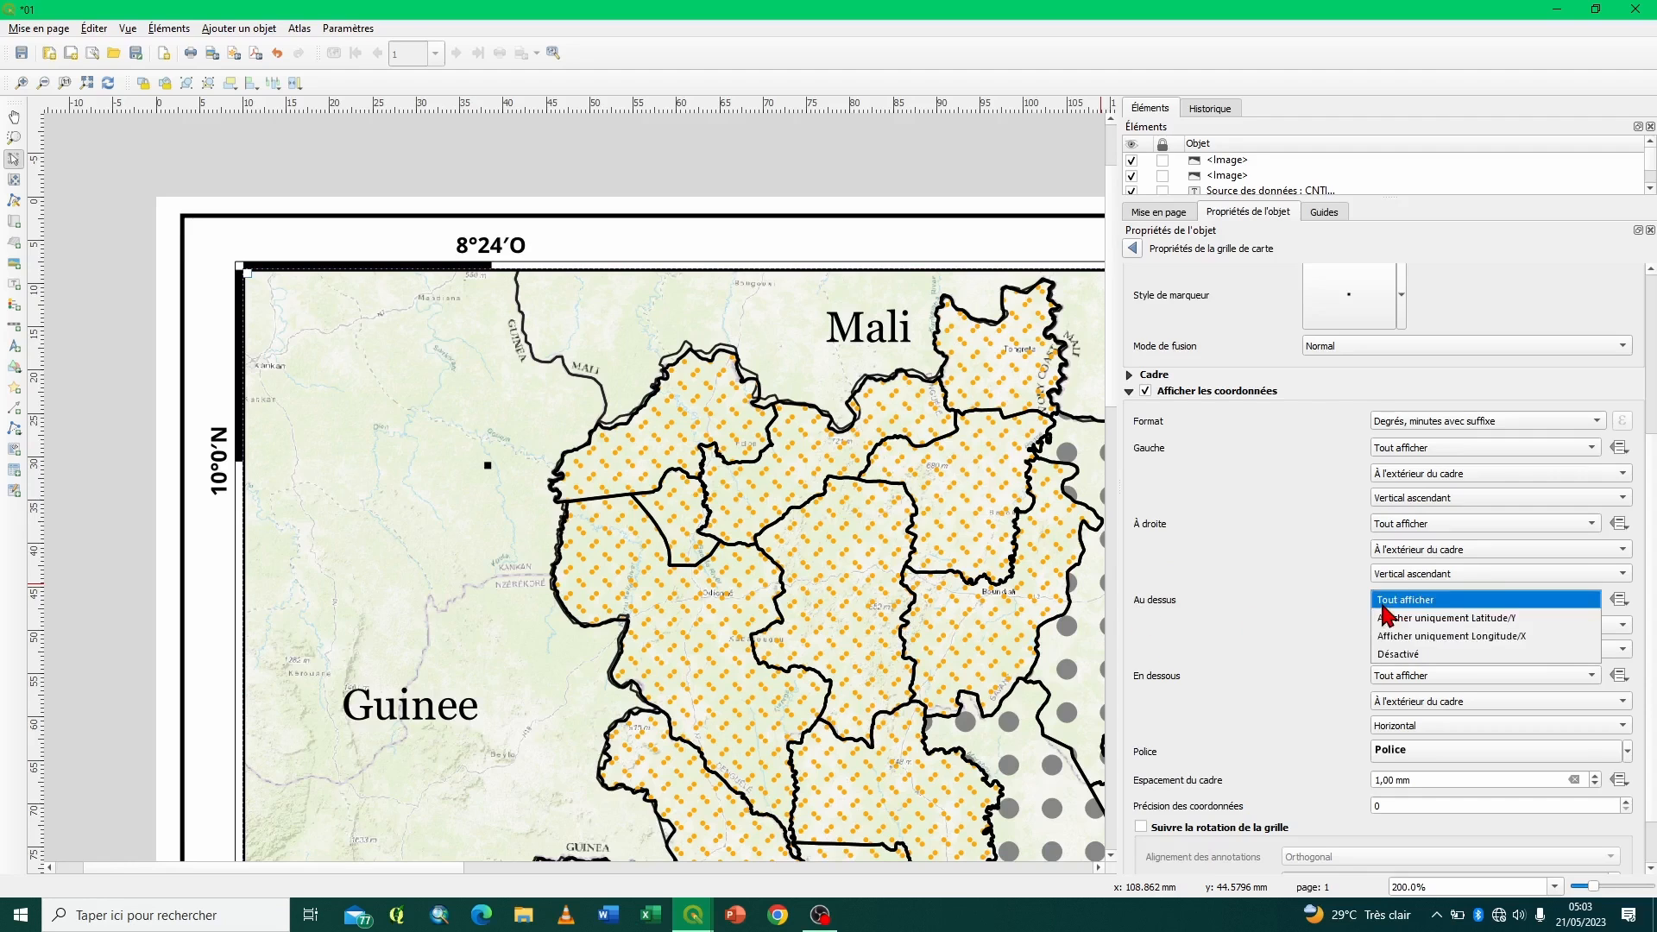
click(1395, 654)
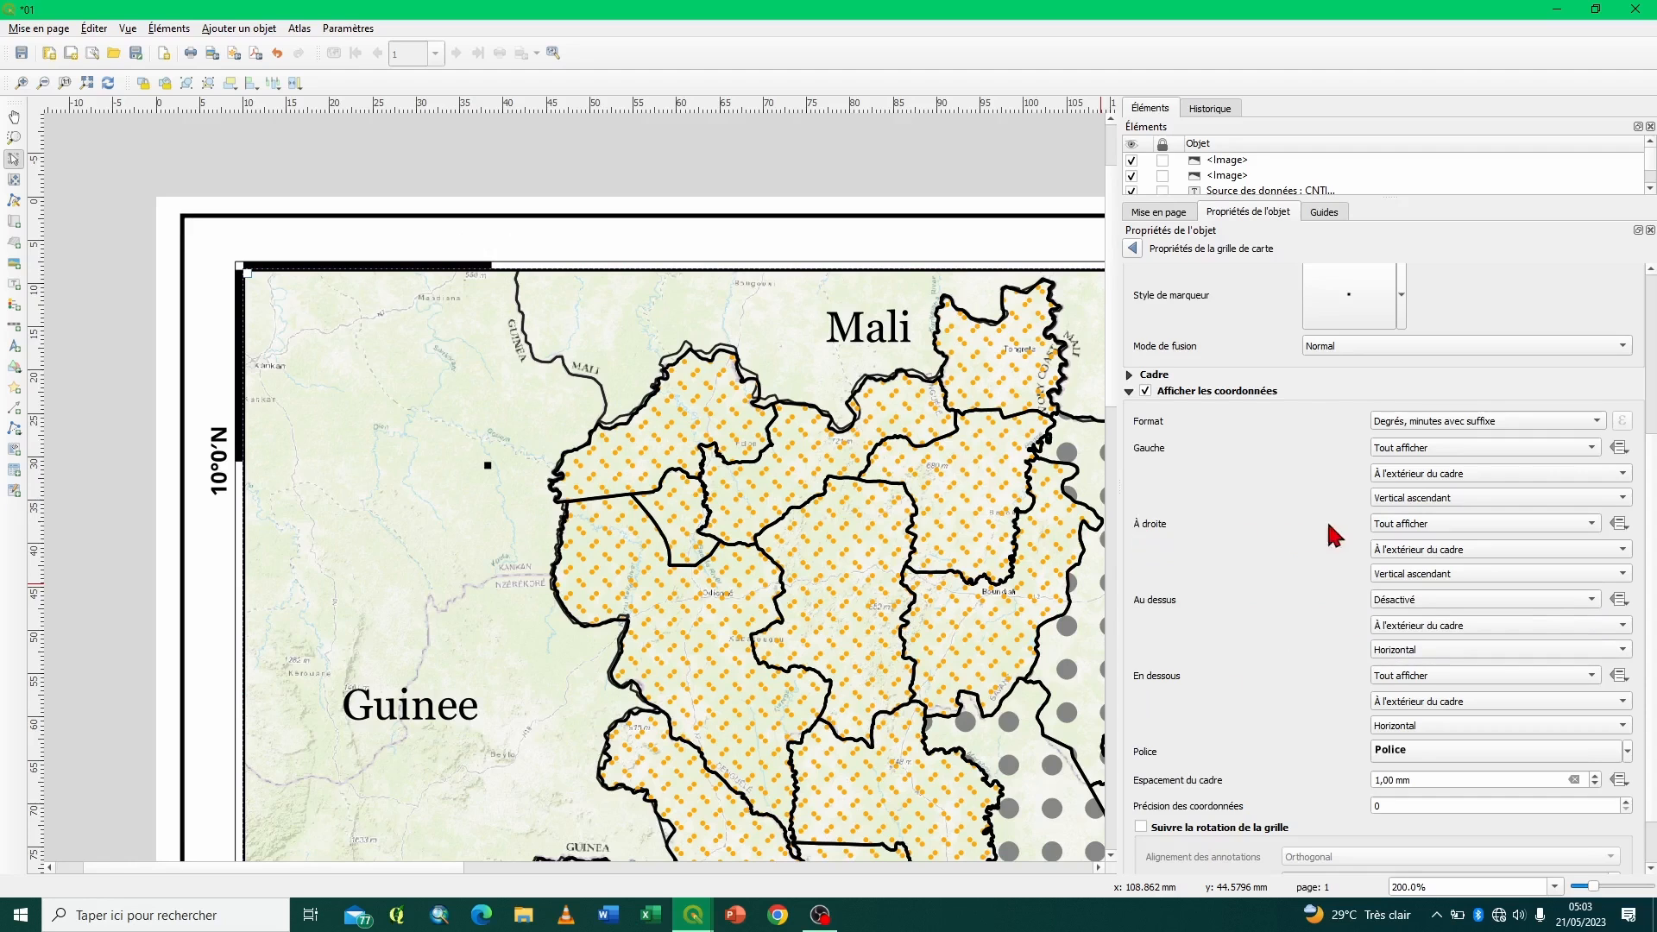
click(1384, 531)
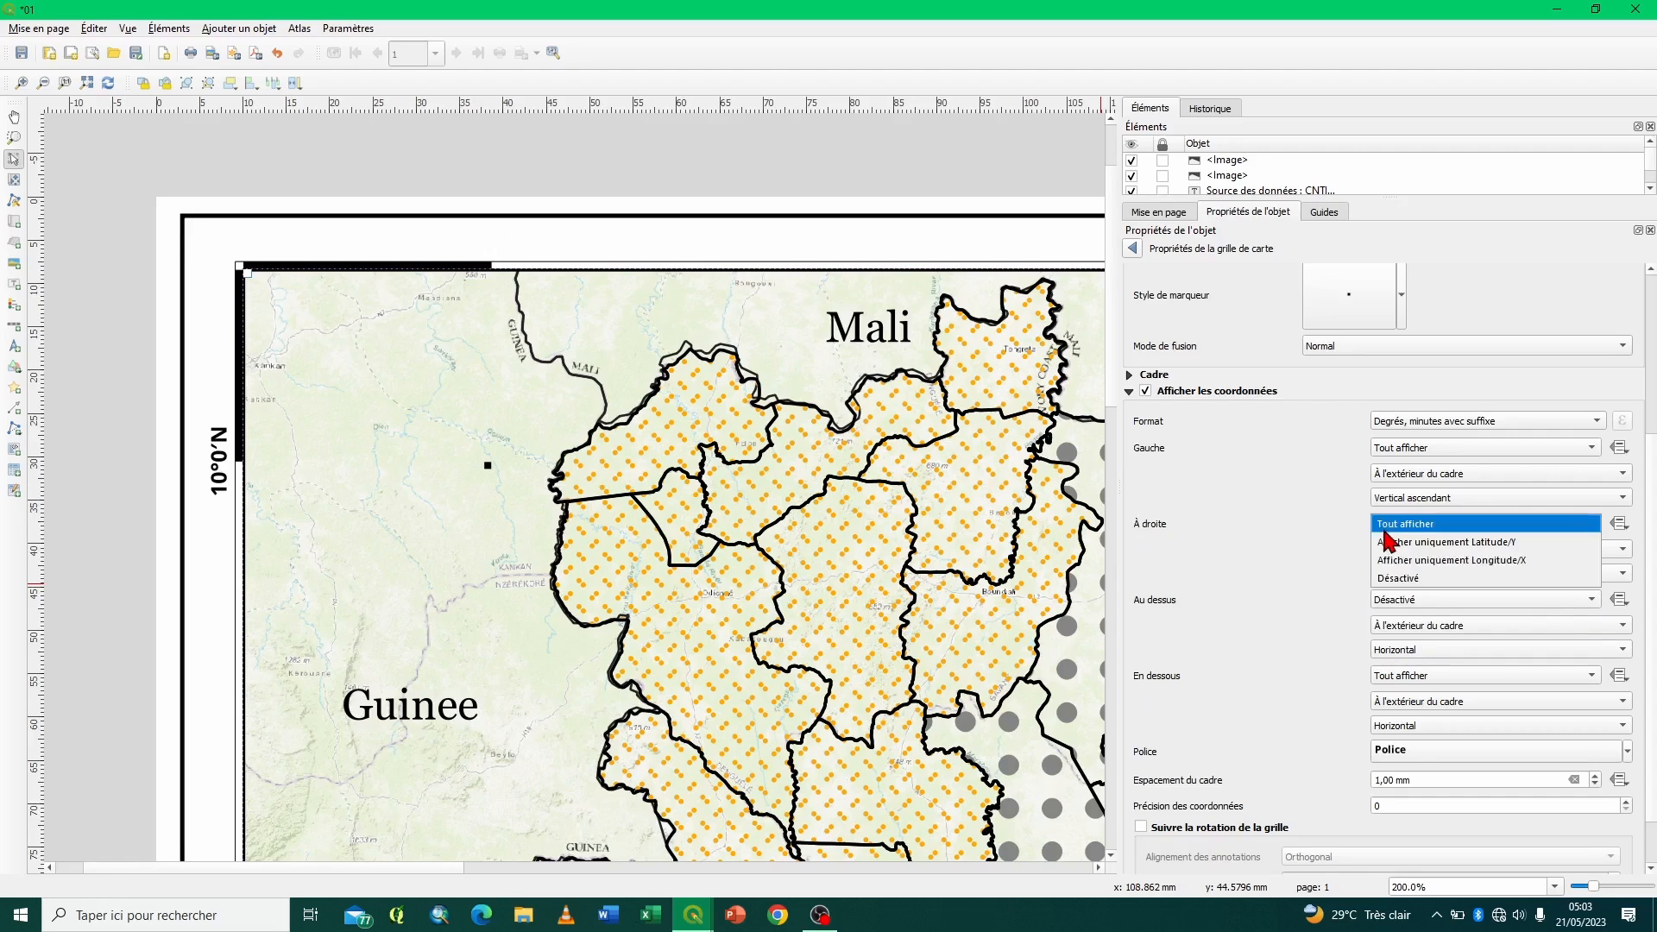
click(1392, 580)
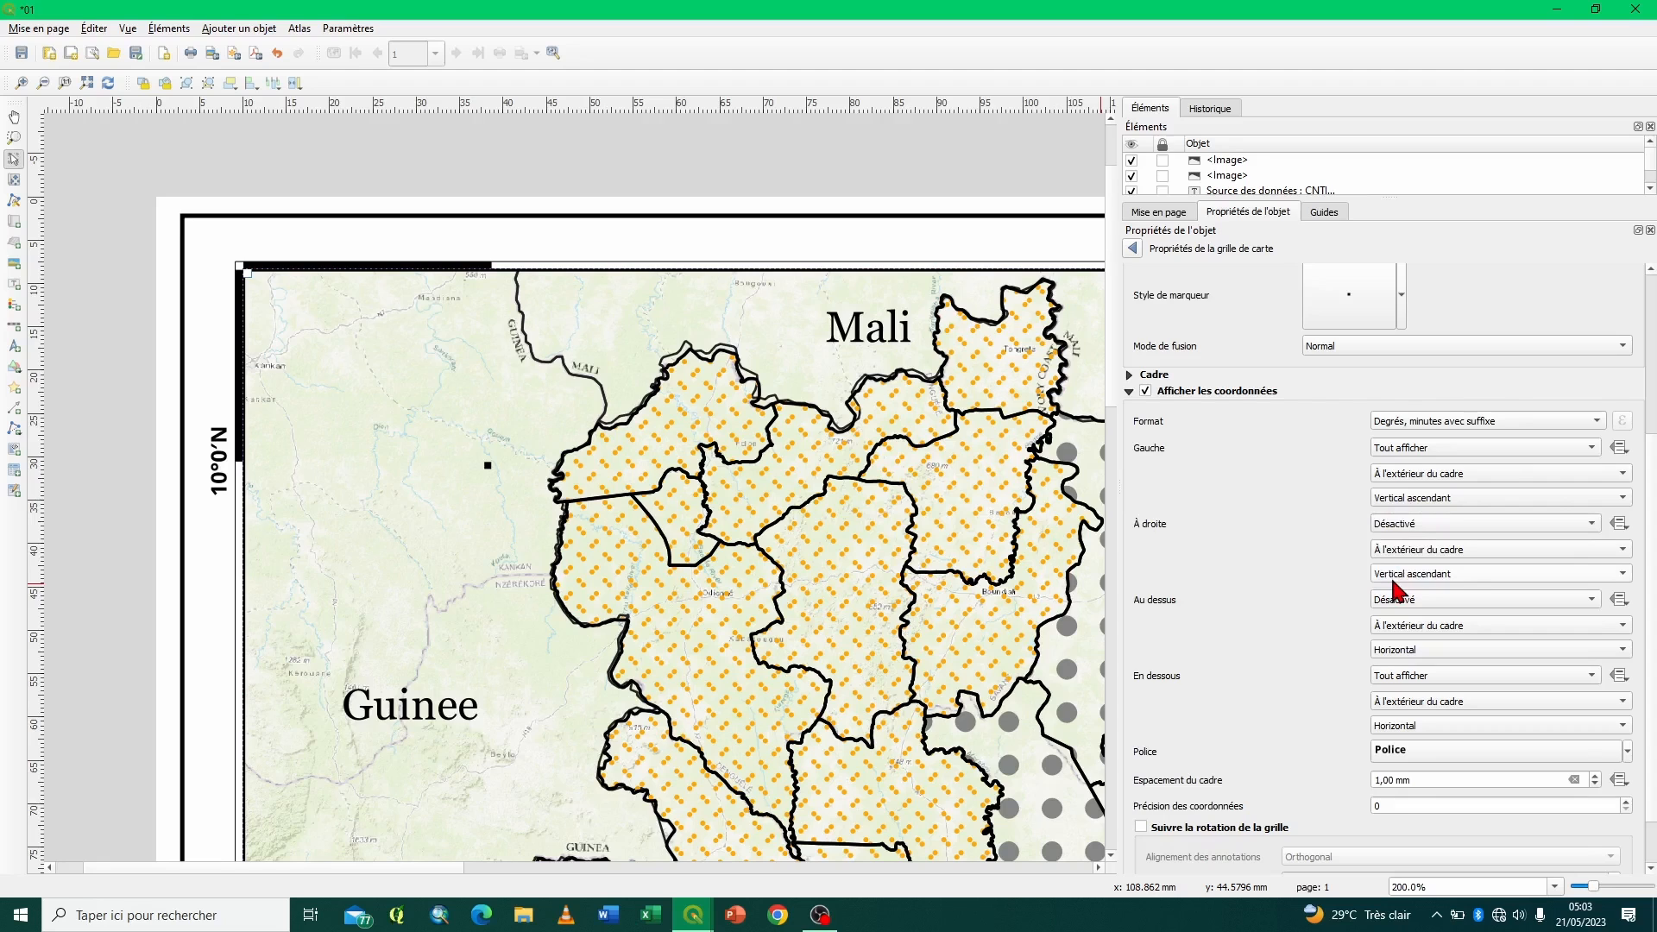
click(1129, 393)
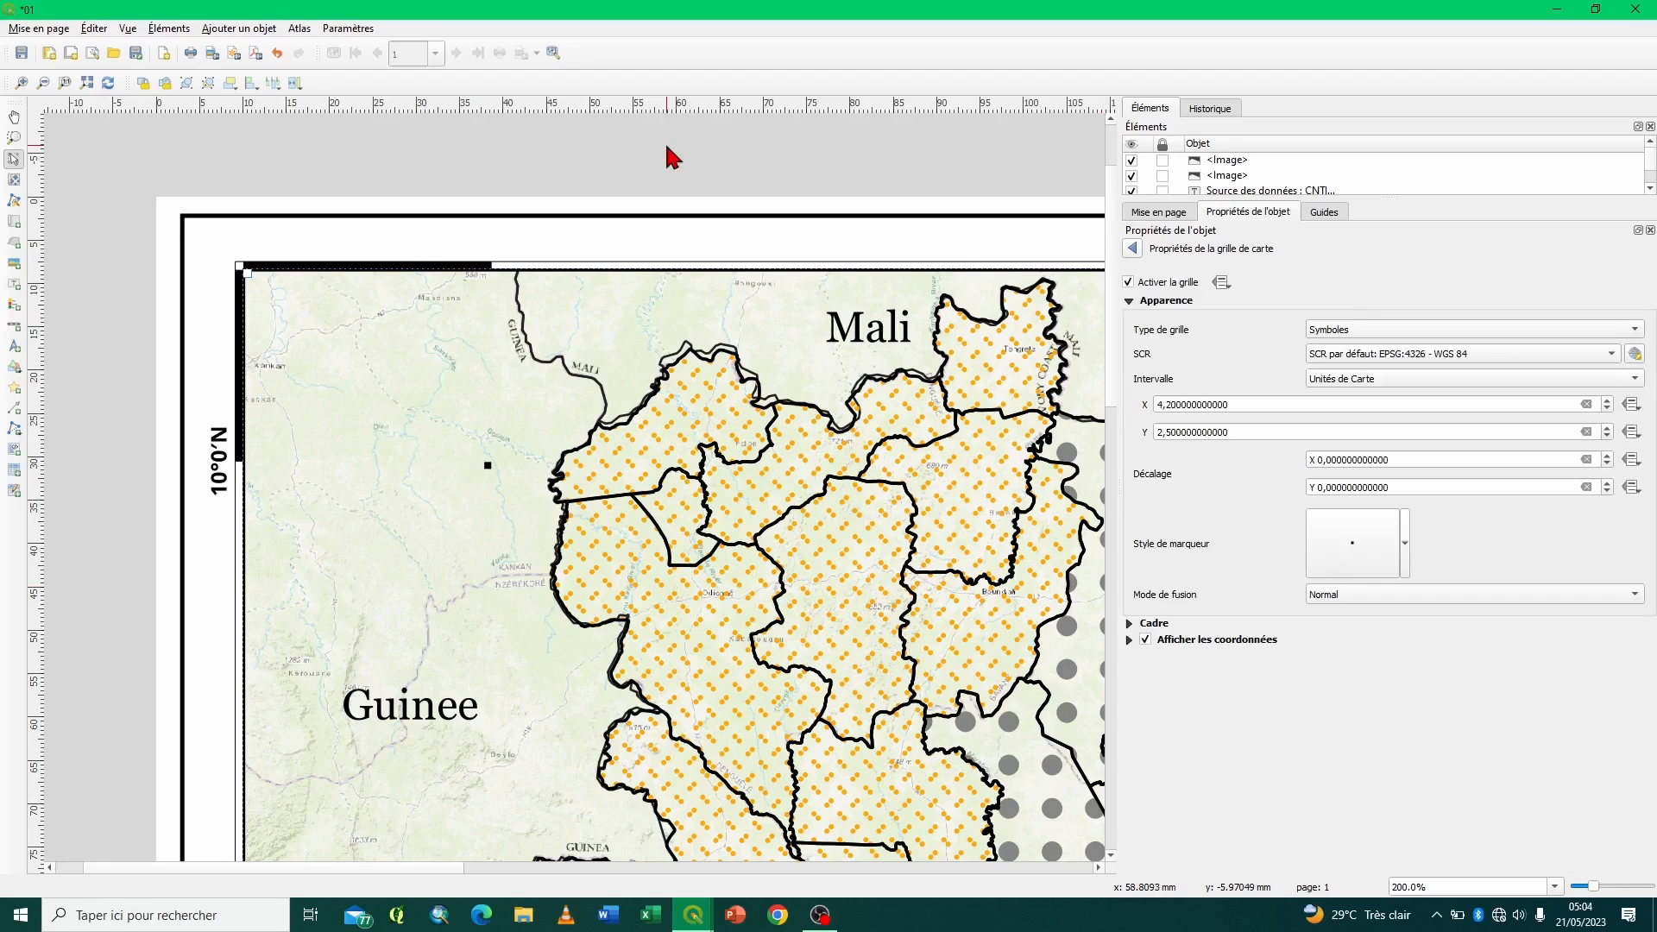
- Reopen the coordinate label font settings and increase the text size to 11 points
click(87, 84)
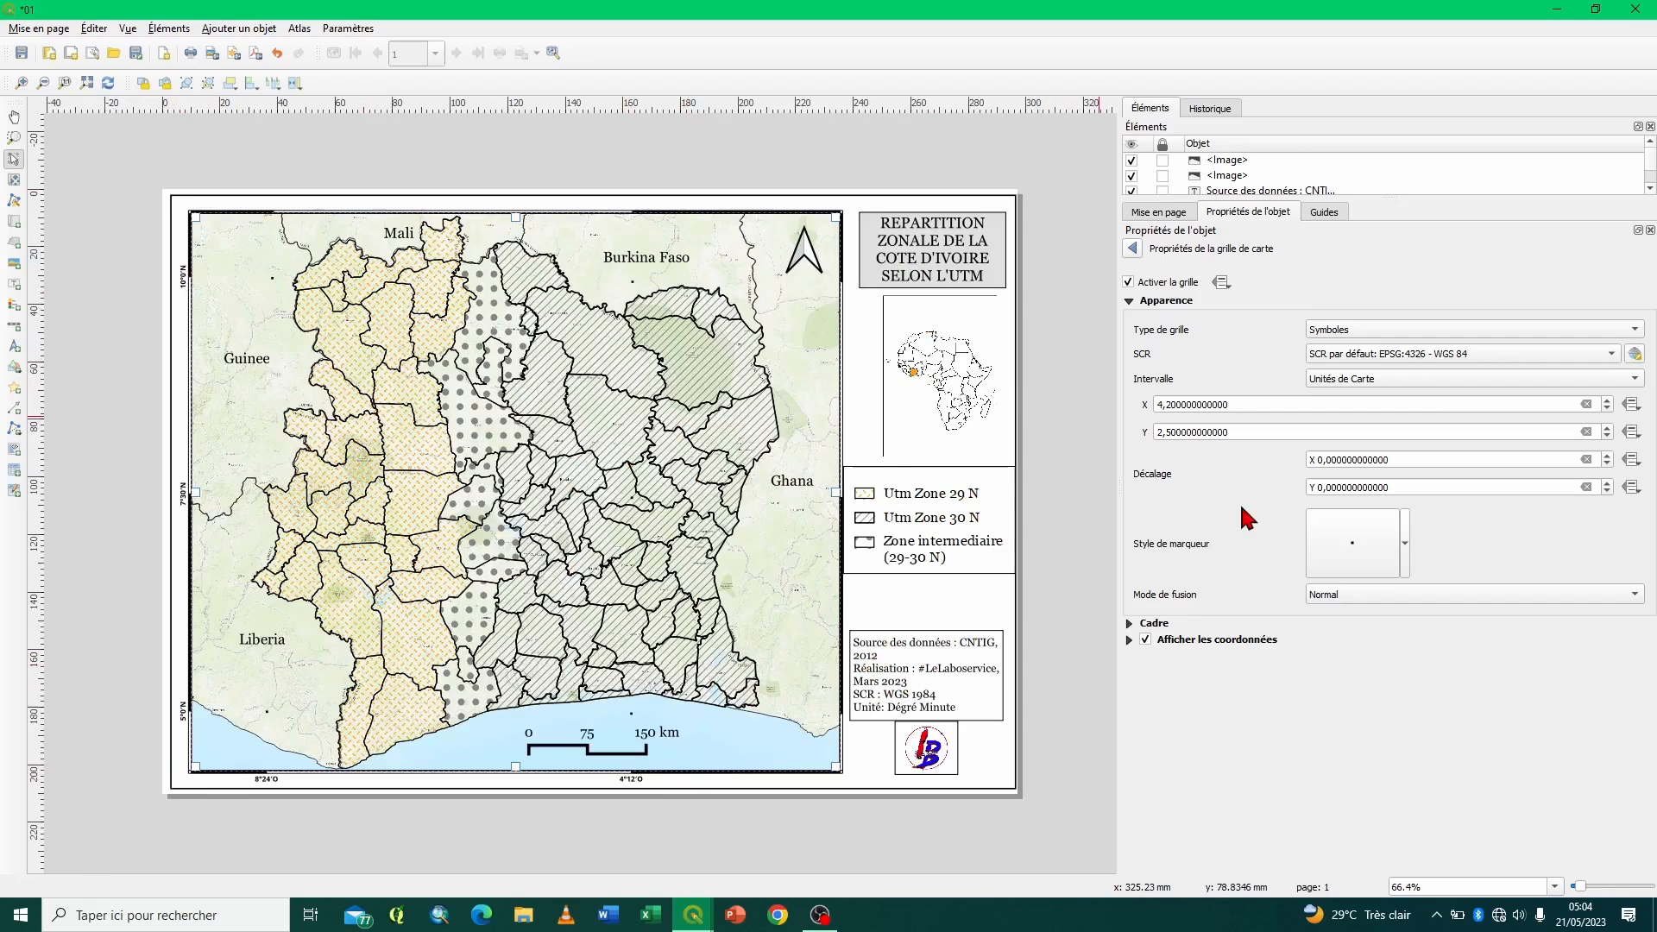
click(1129, 640)
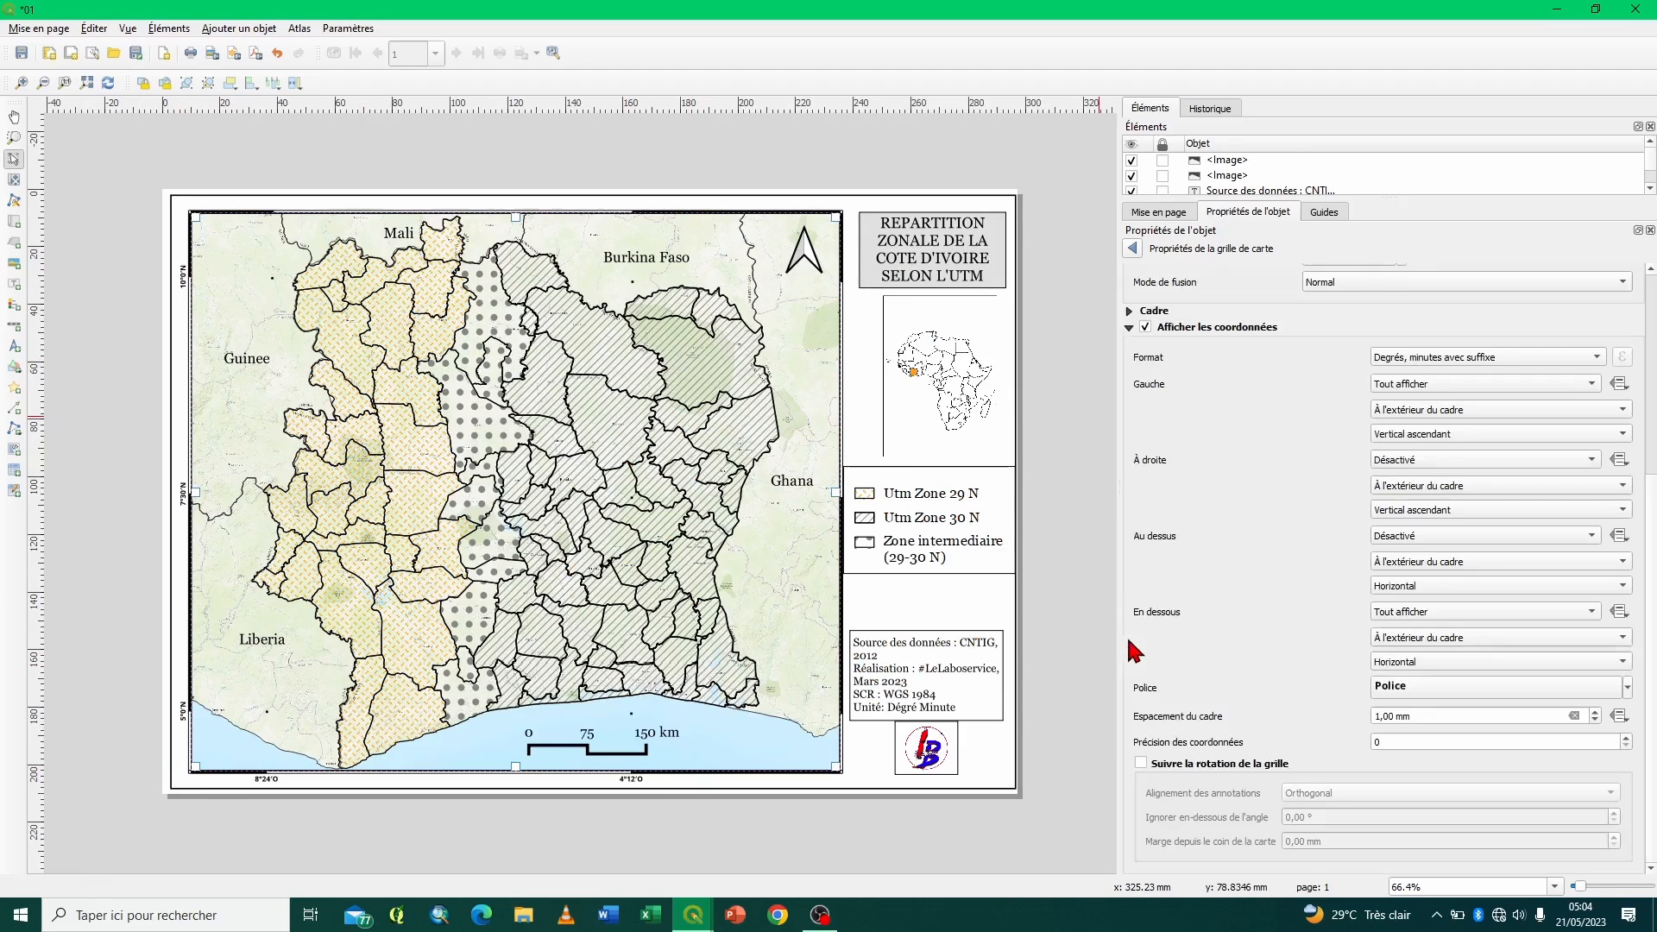
click(1534, 685)
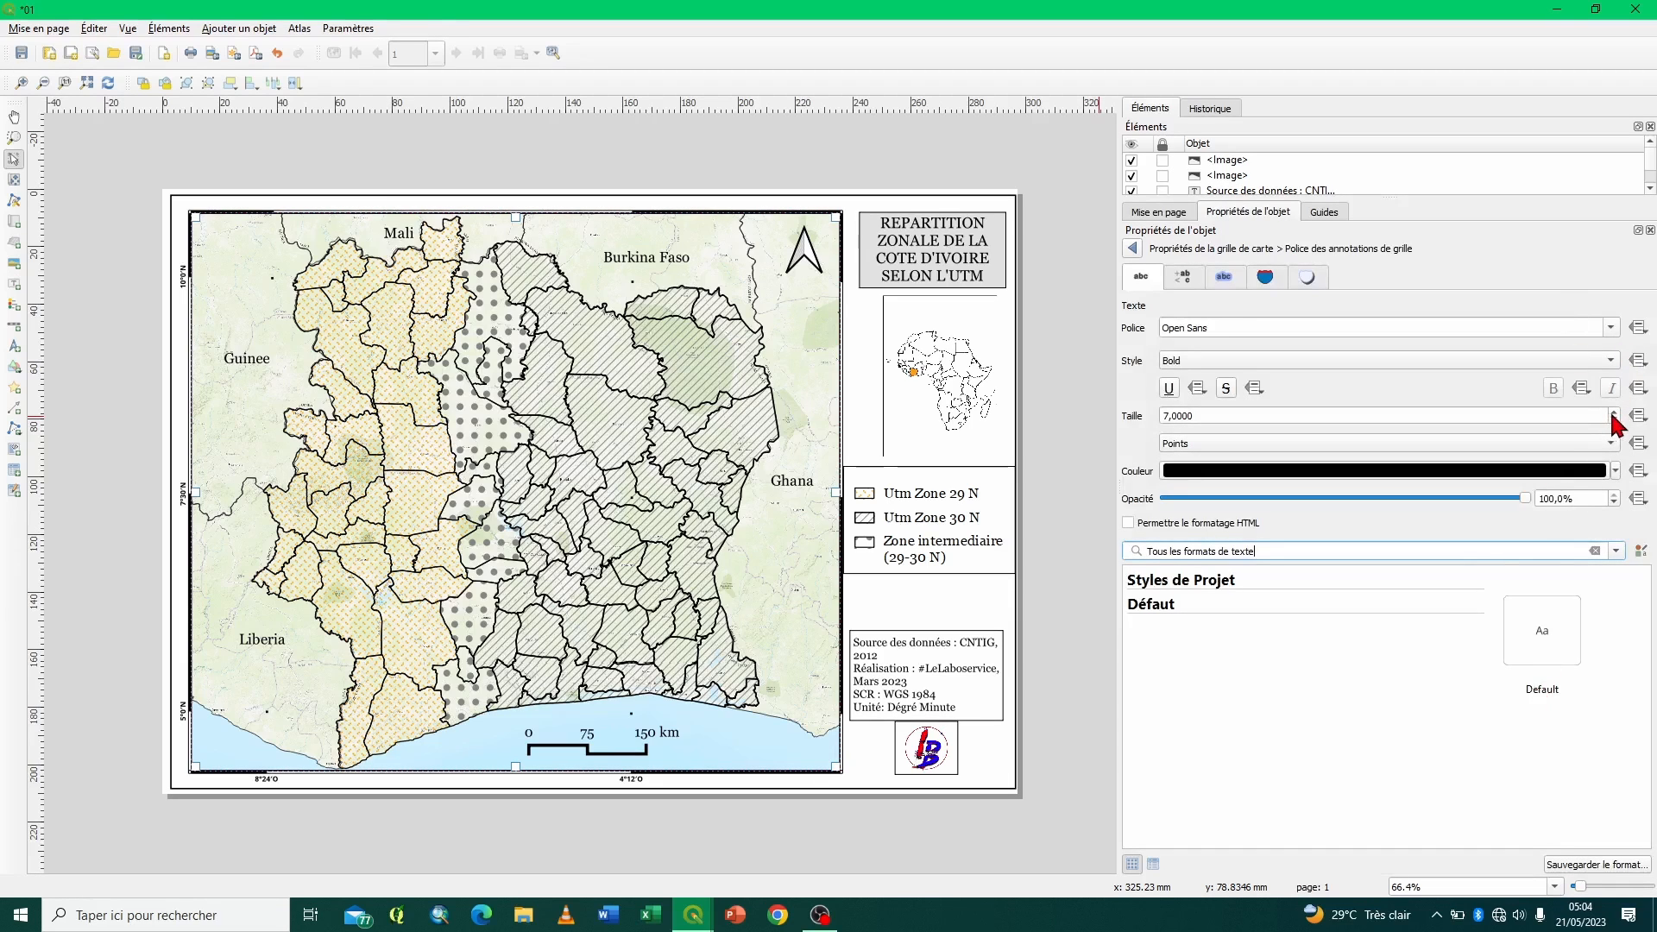
double_click(1613, 413)
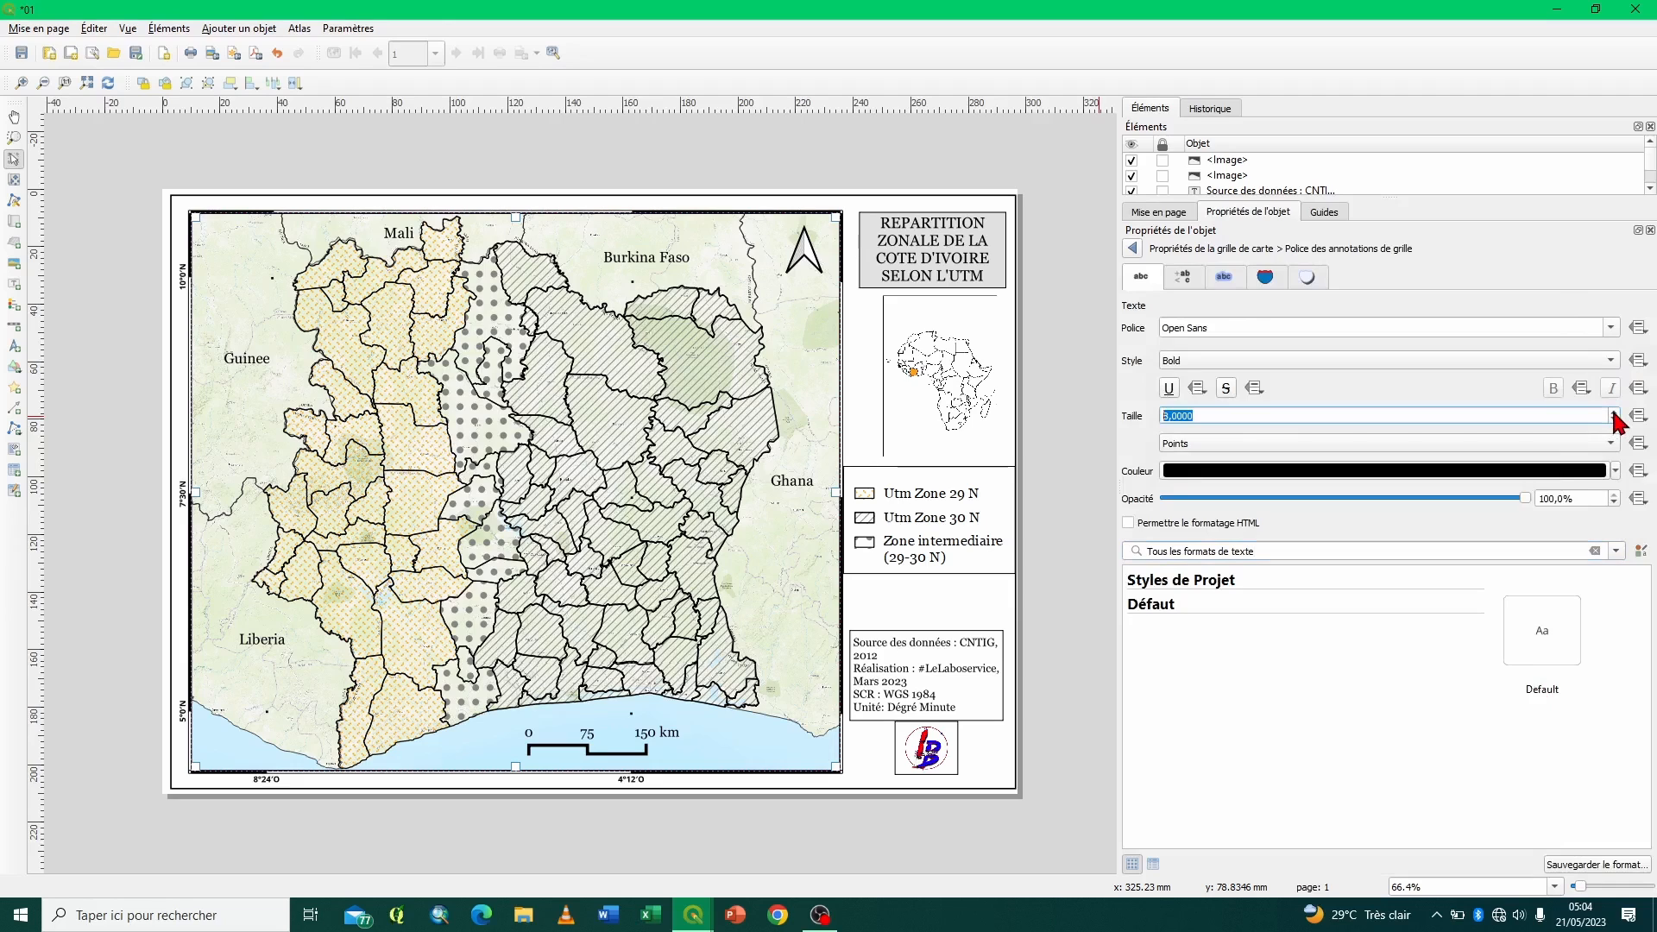
click(1613, 413)
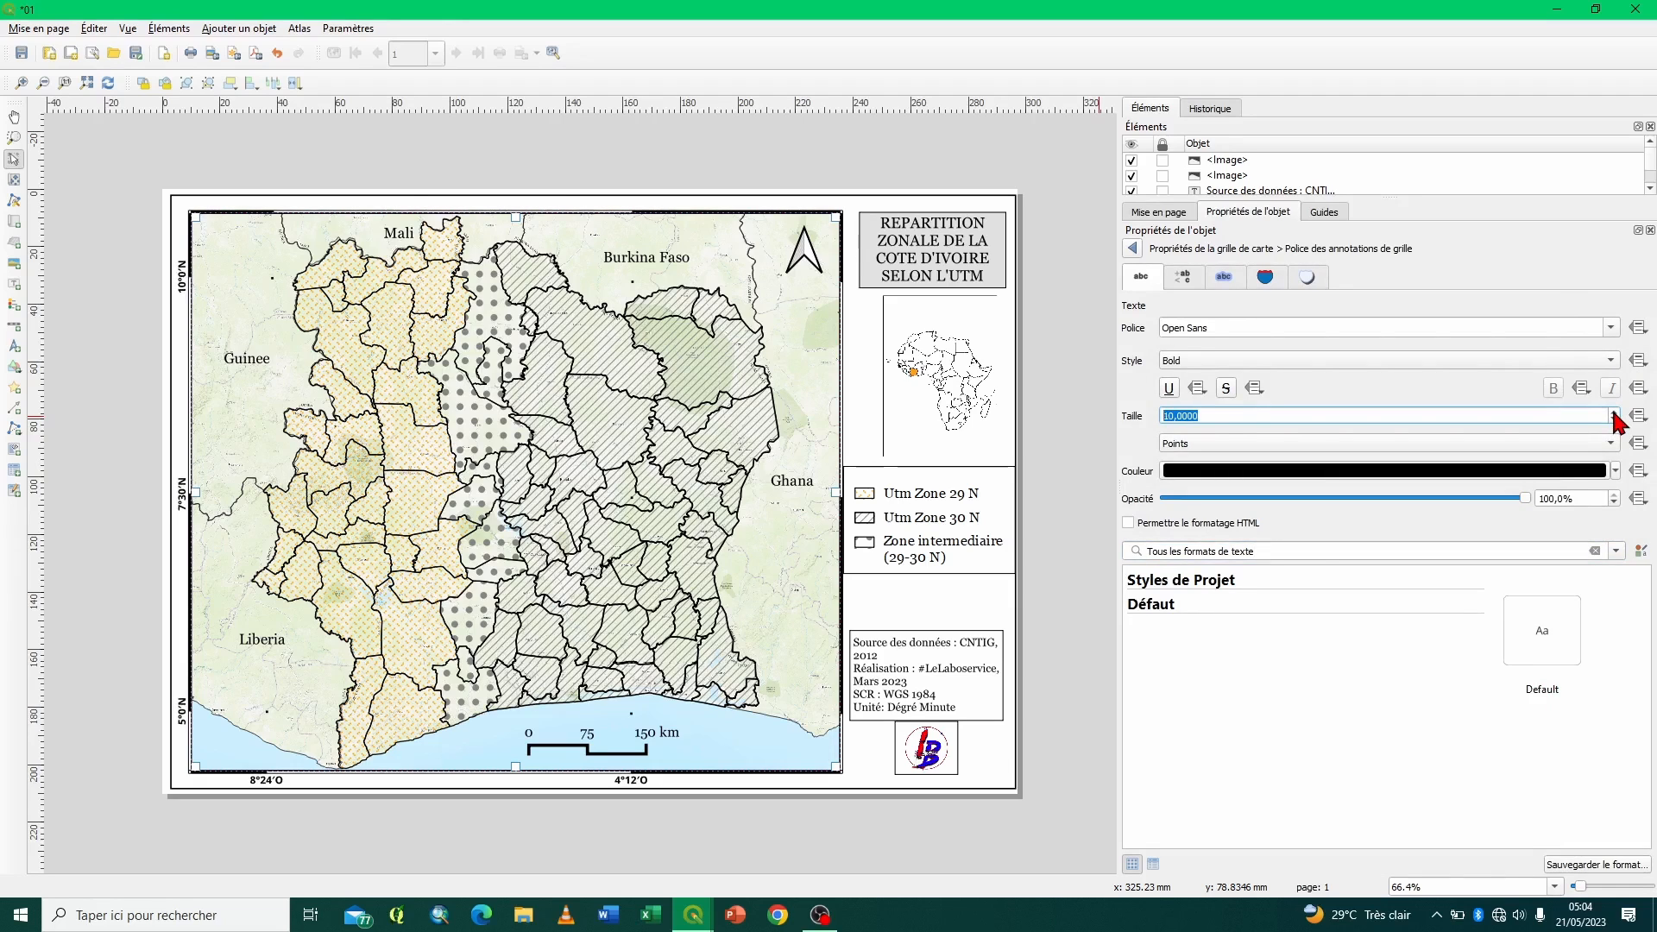
click(1613, 413)
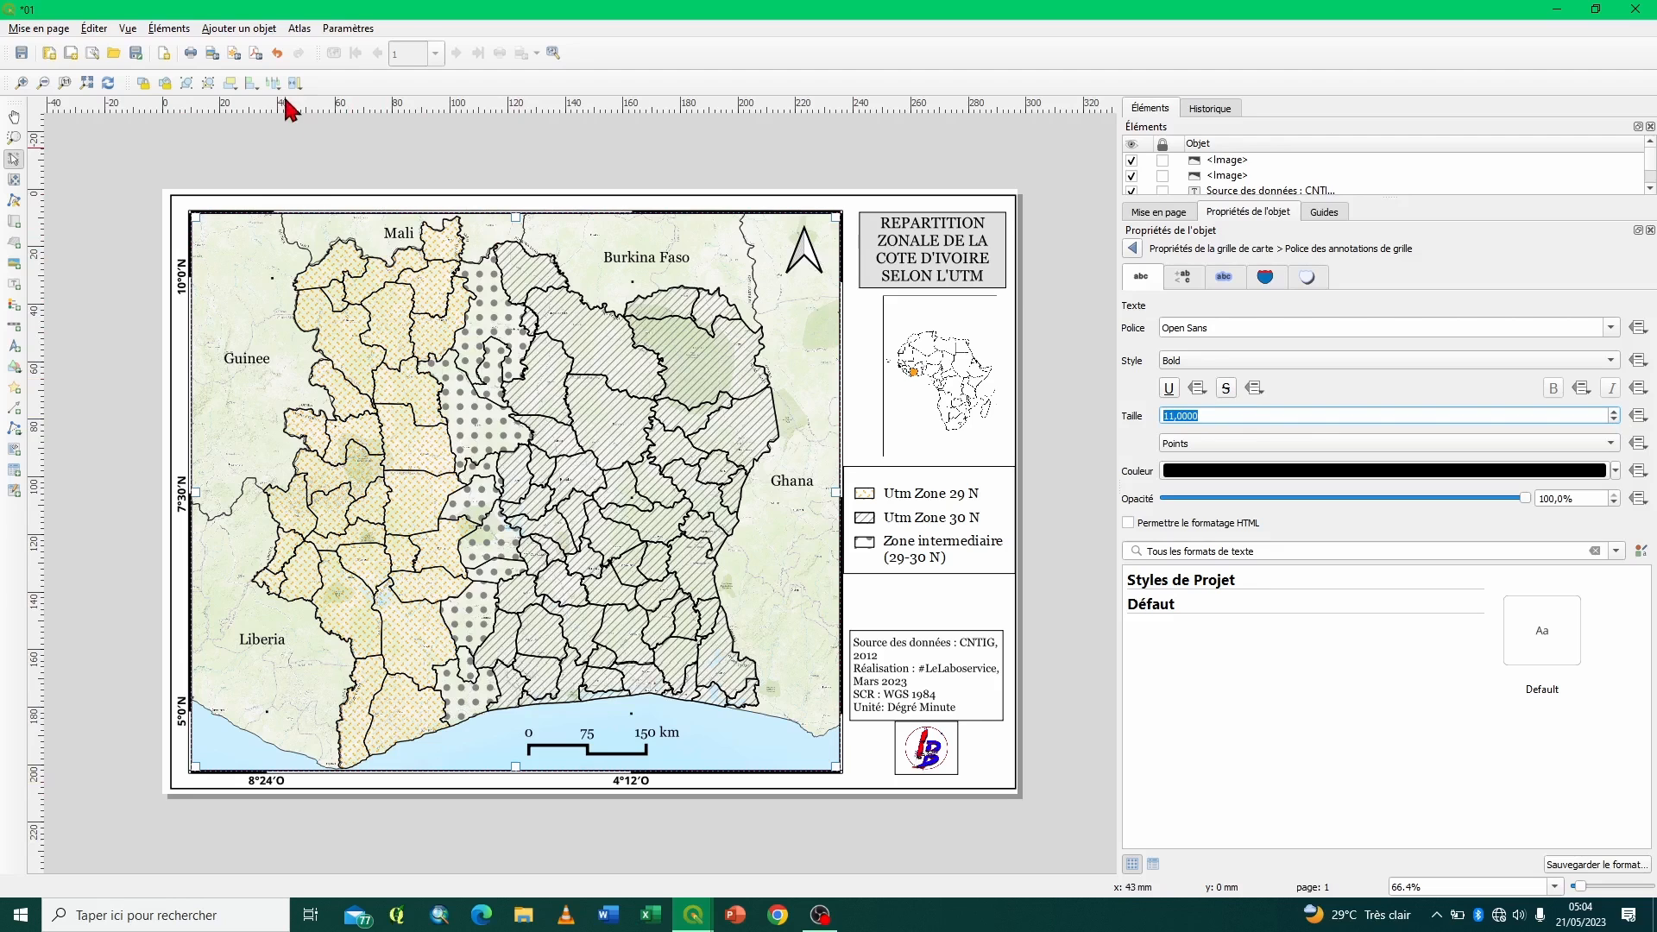
- Export the layout as a JPG image named 03 to the Bureau folder, accepting the export options
click(211, 55)
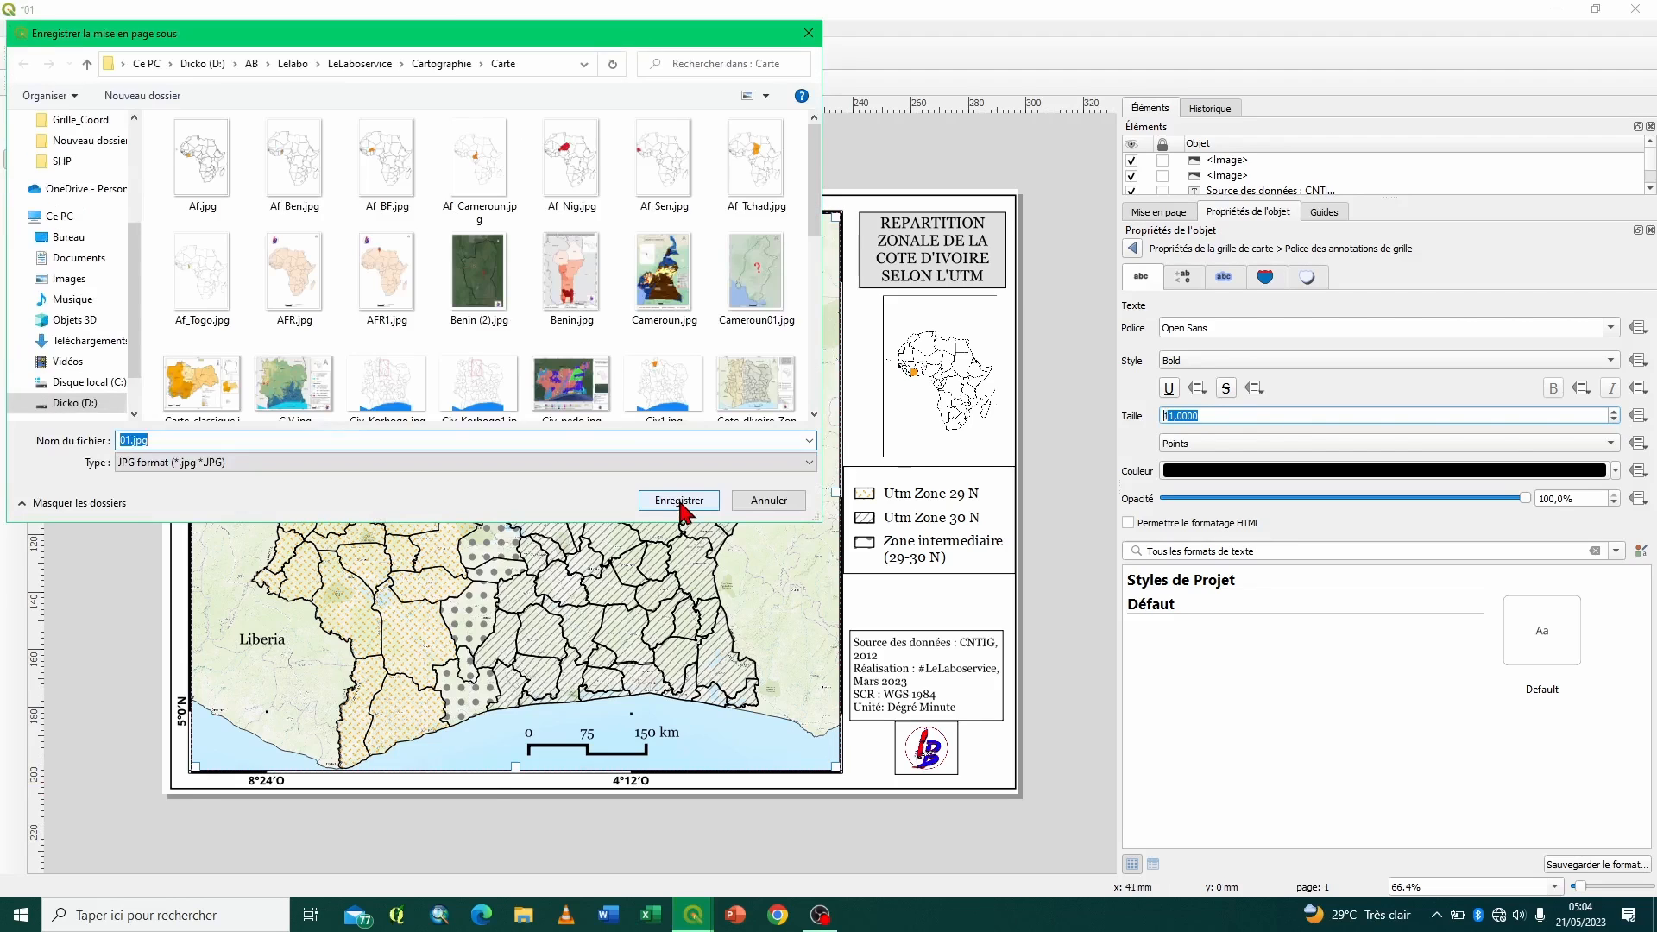
text(03)
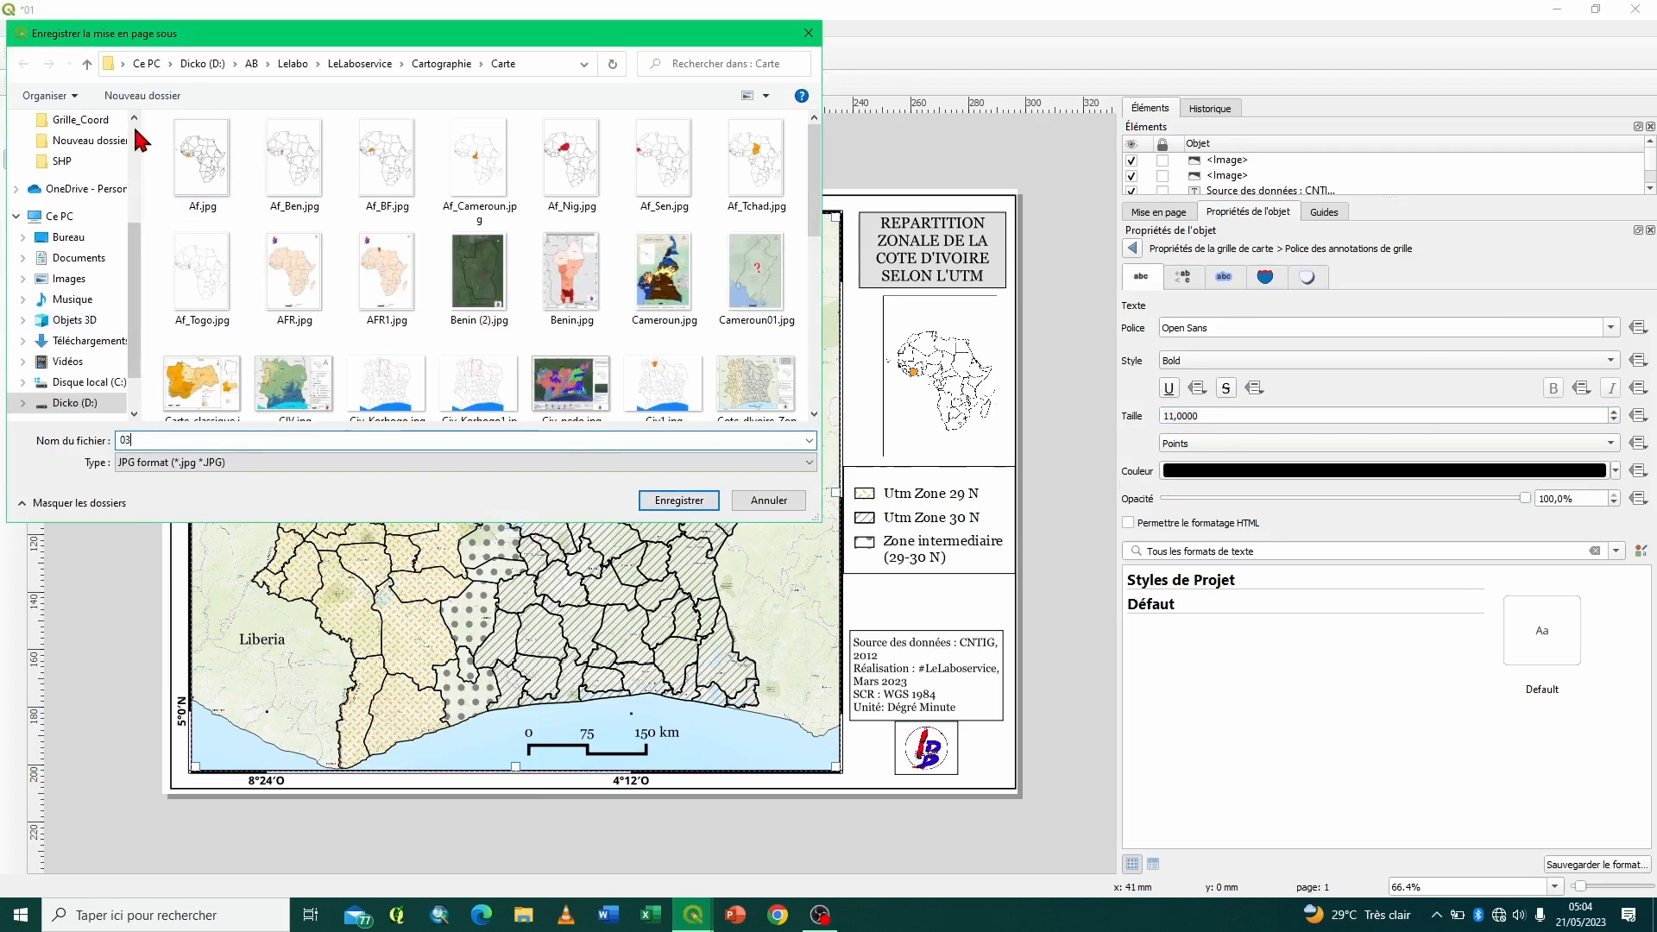
click(71, 236)
click(682, 502)
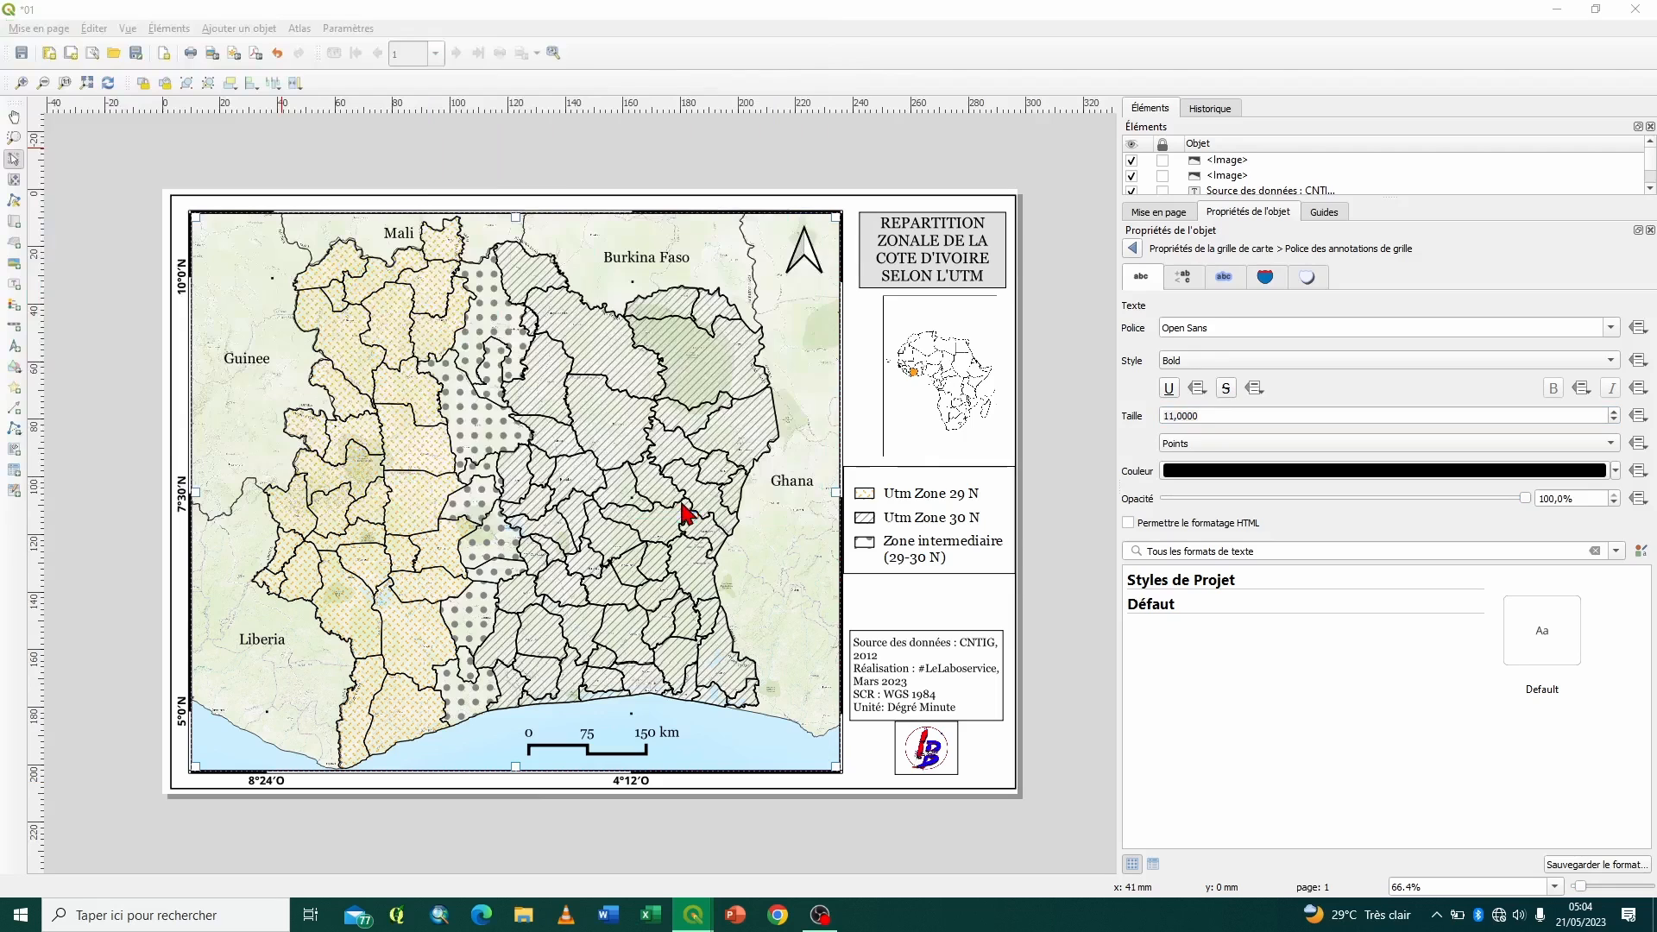
click(866, 623)
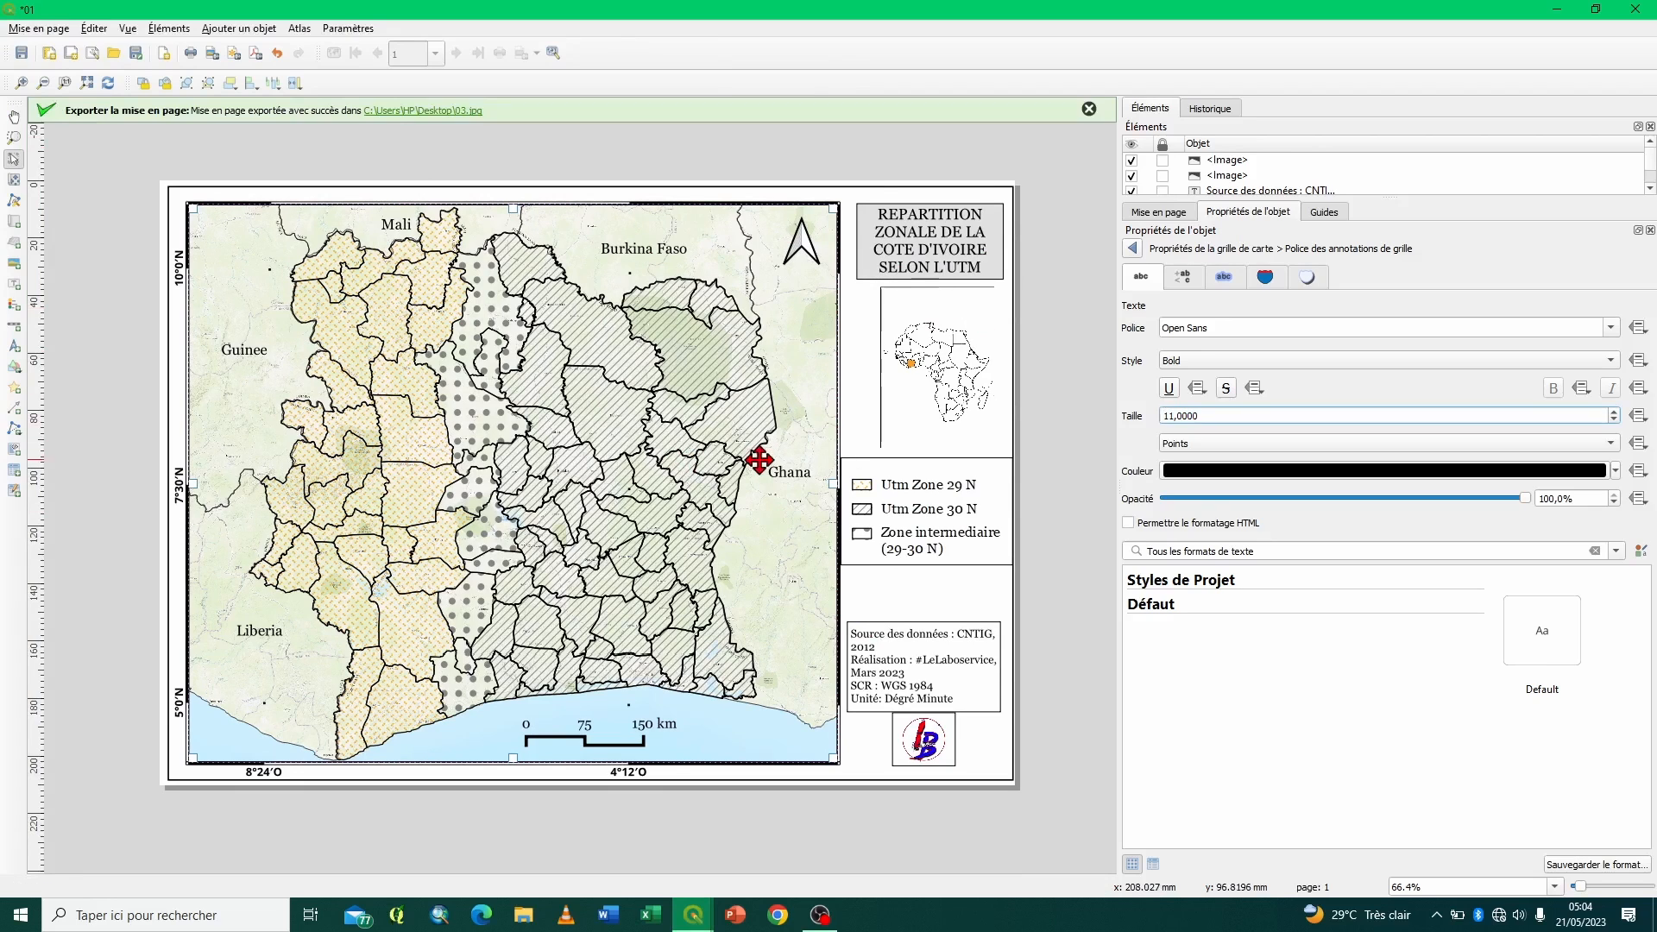
- Close layout 01 and the layout manager, and save the Projet_03 project
click(1635, 8)
click(831, 369)
click(993, 315)
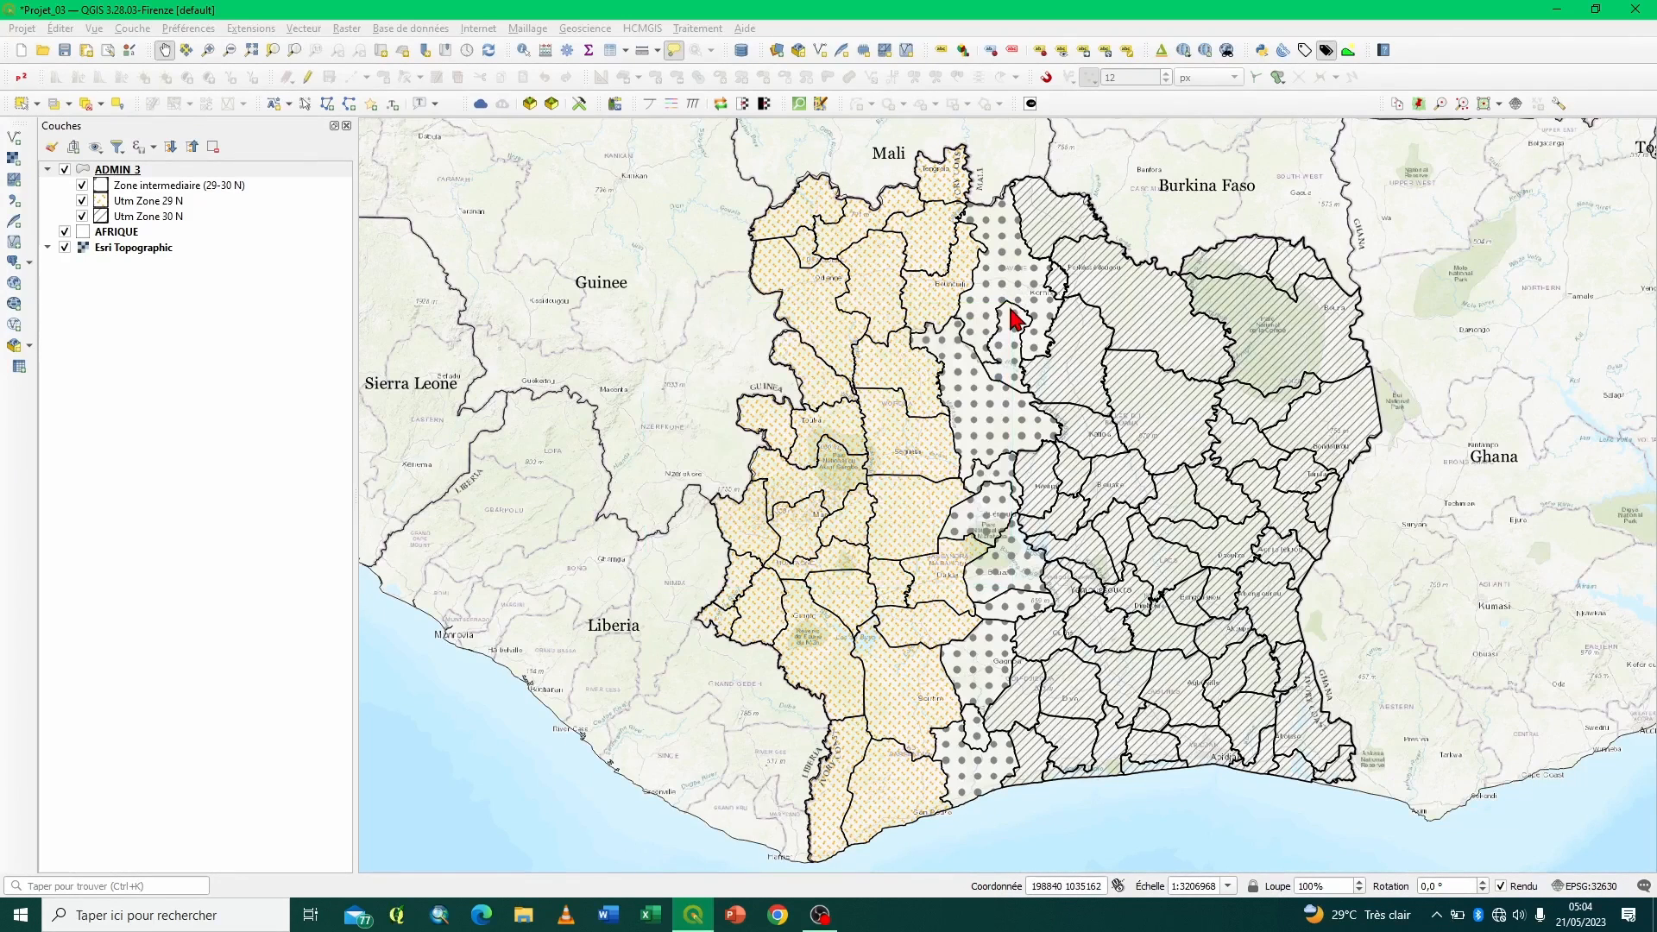
click(66, 51)
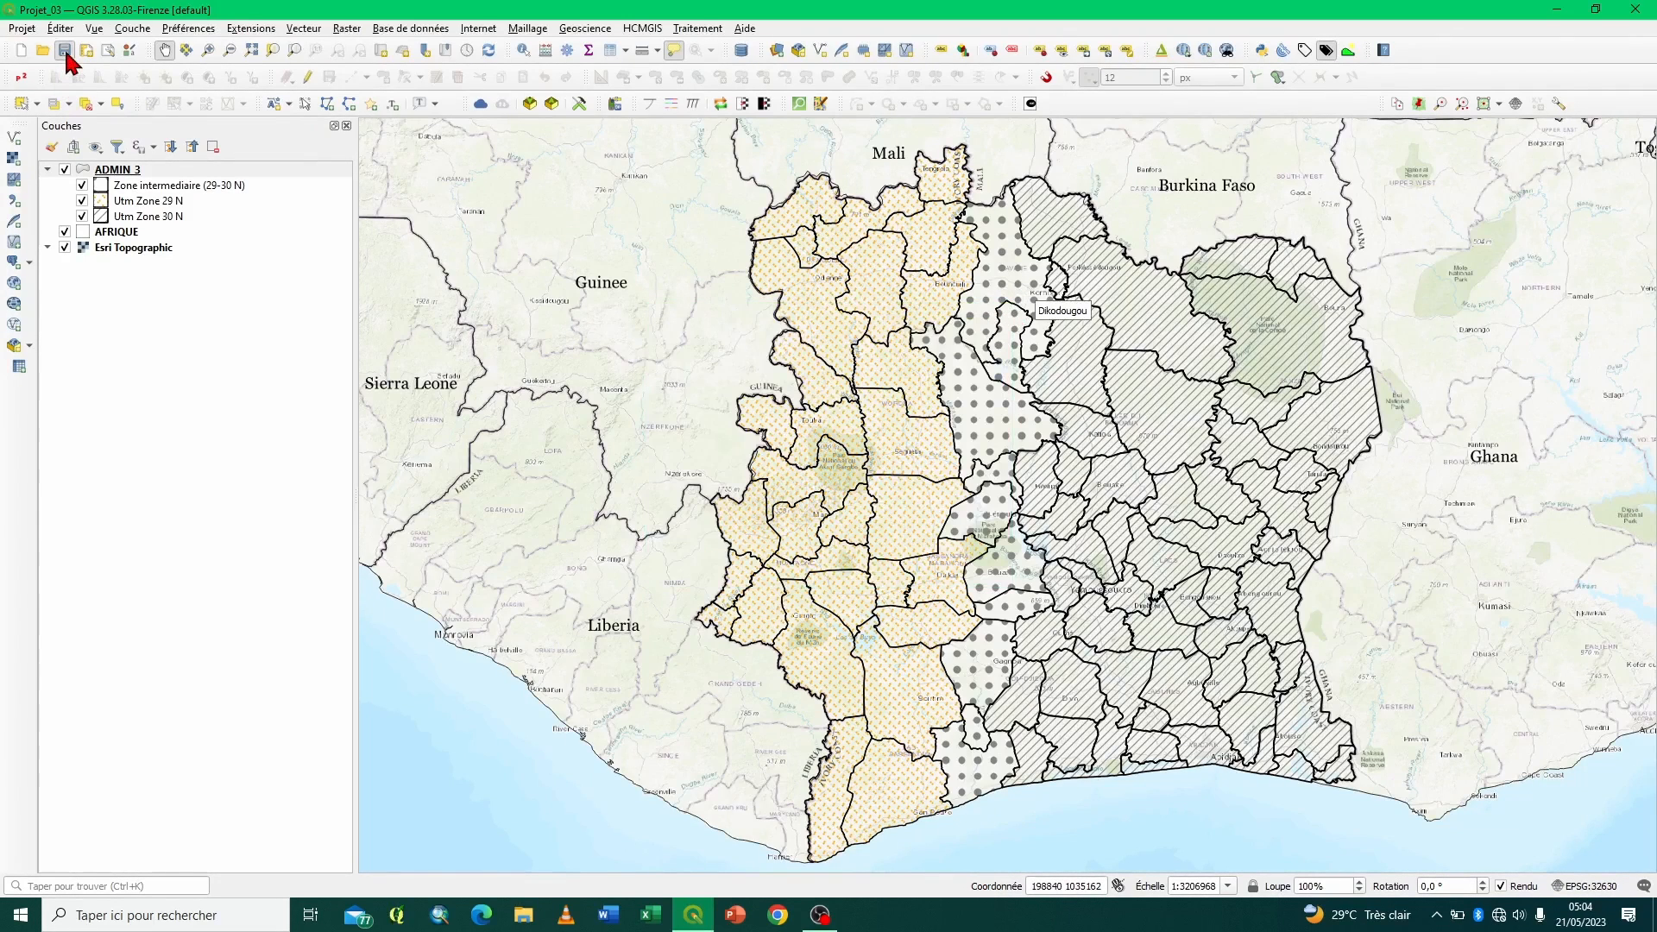
- Open the recent project Projet_04 from the Grille_Coord folder
click(21, 31)
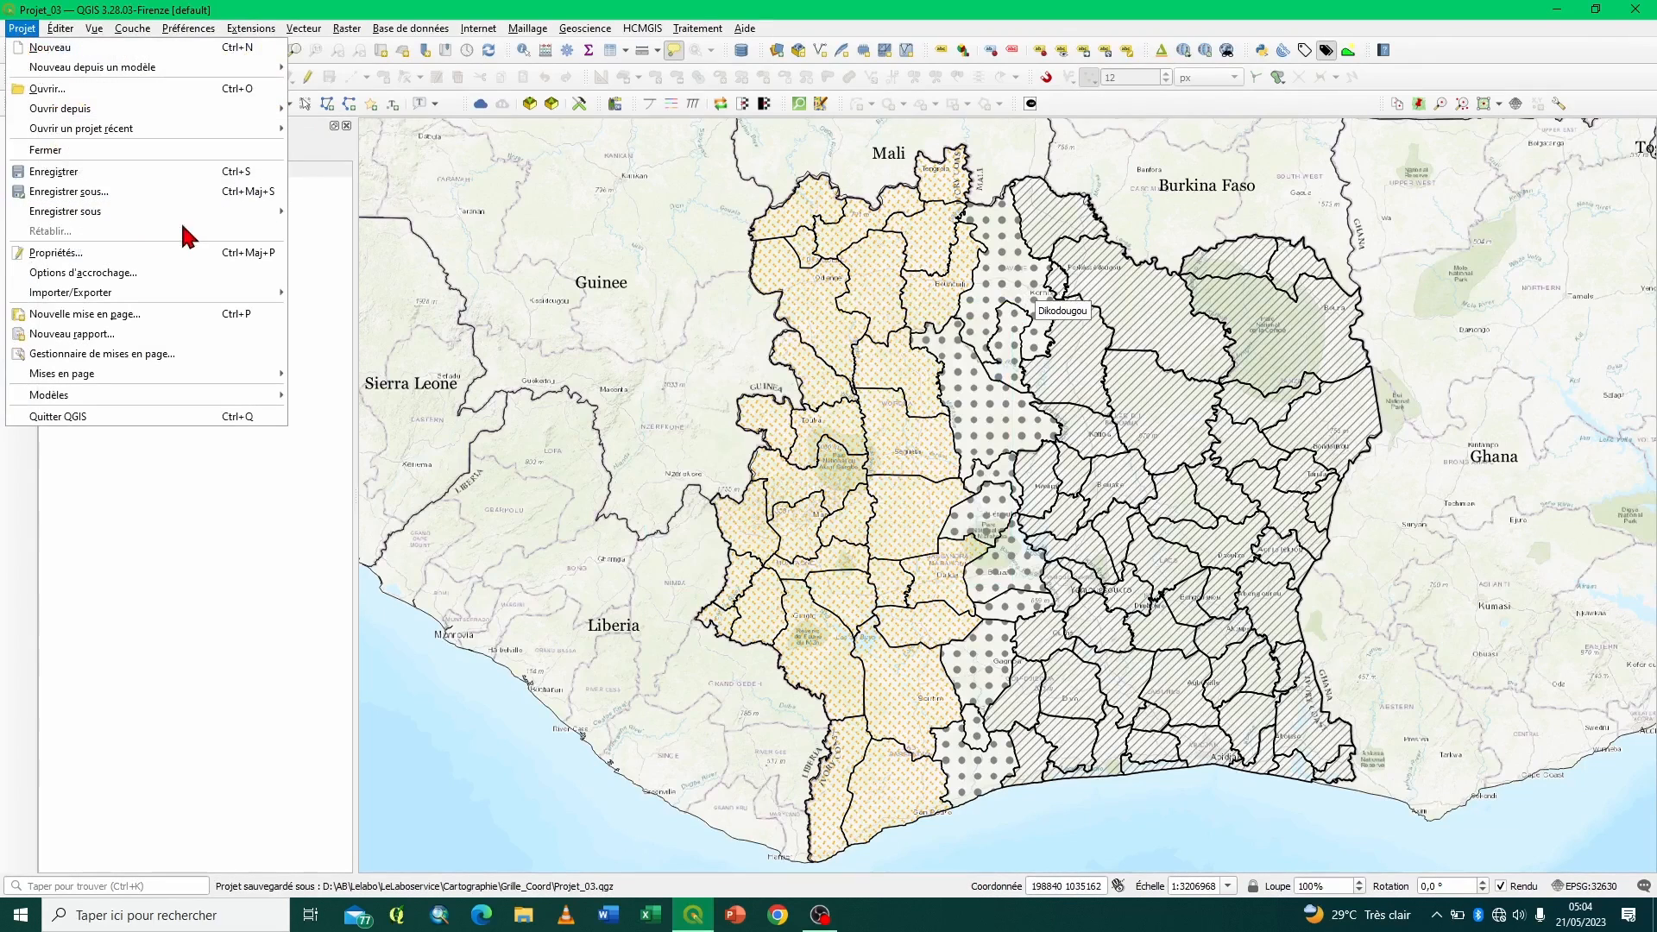
mouse_move(210, 131)
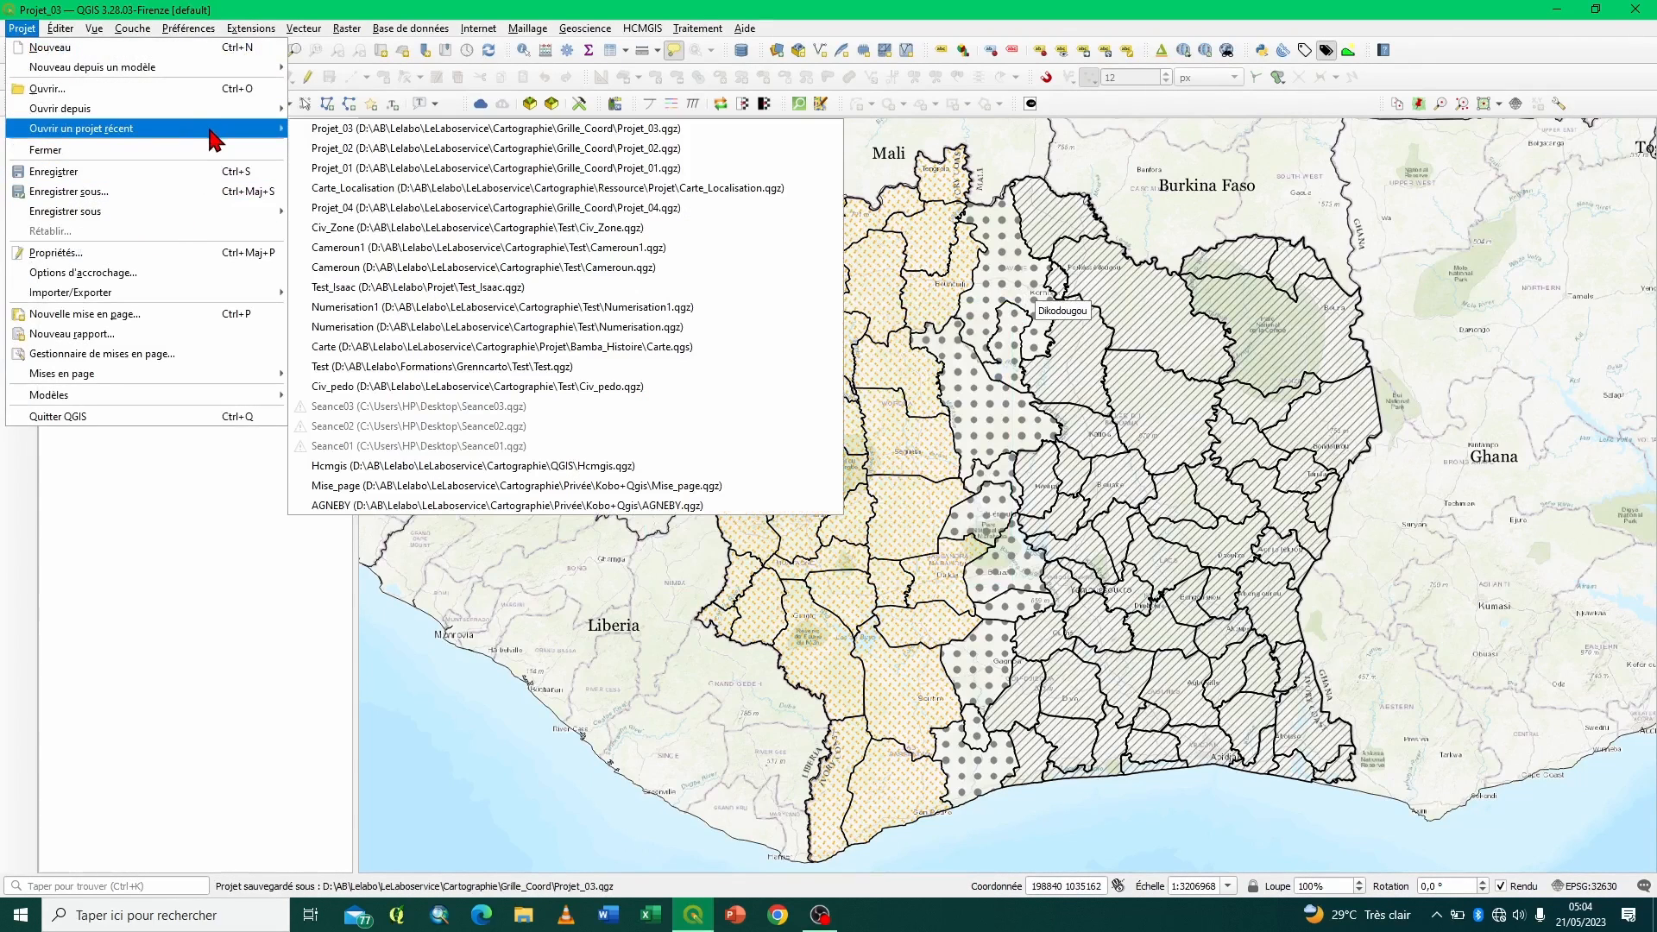
click(386, 216)
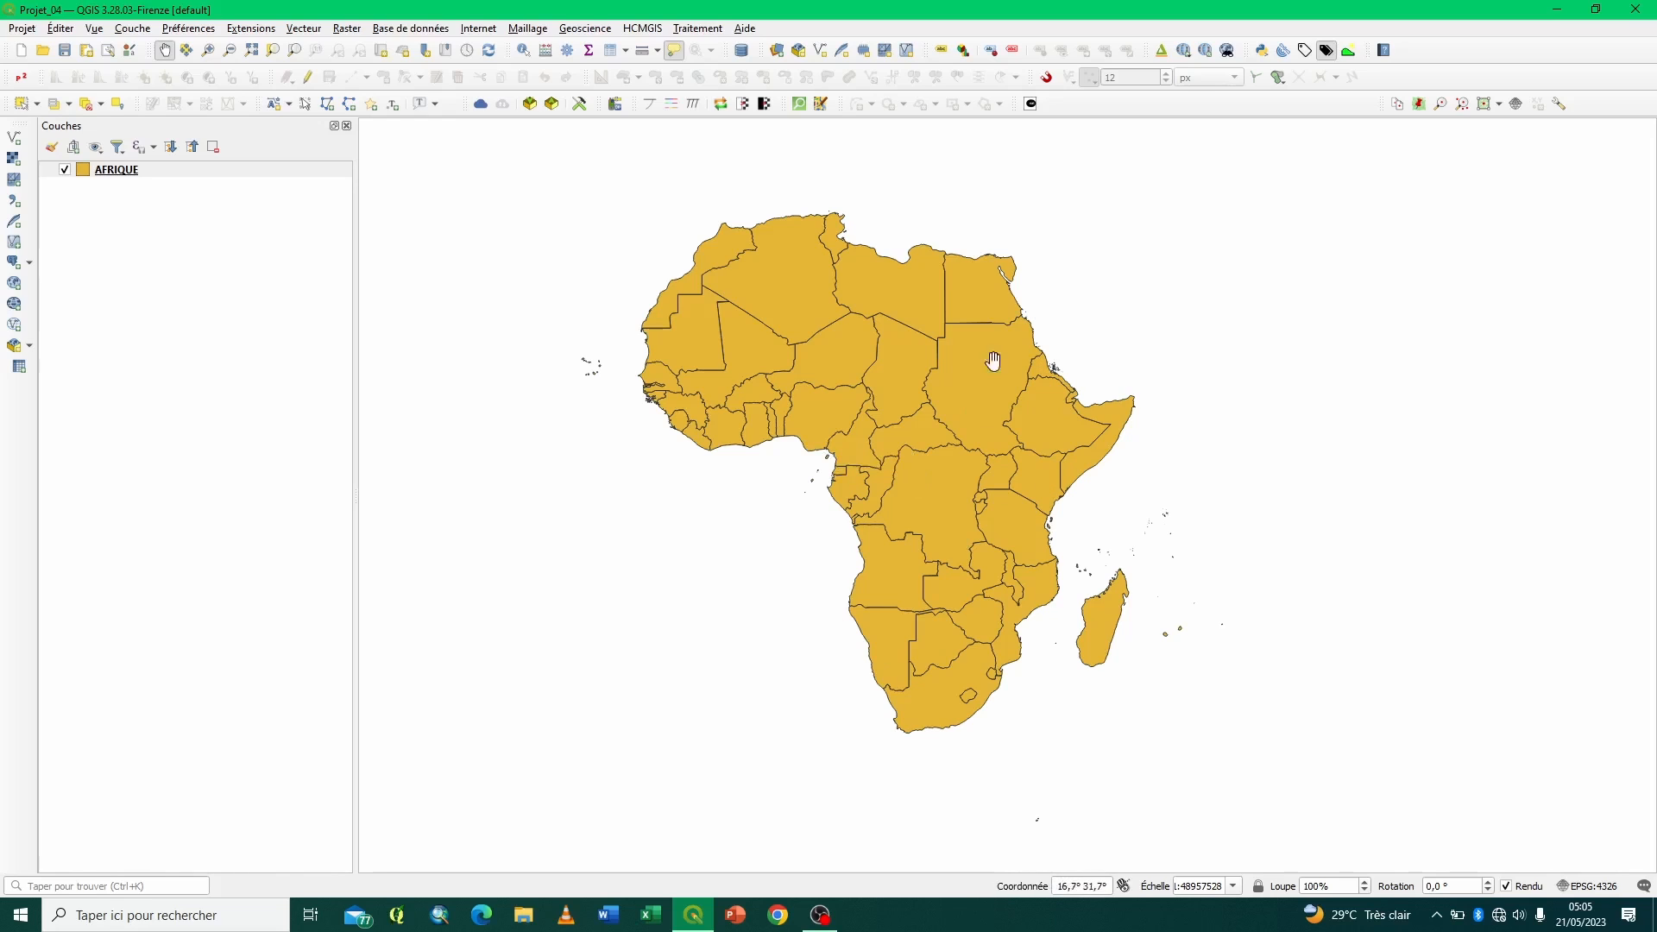
- Open the existing Projet_04 layout from the layout manager
mouse_move(953, 570)
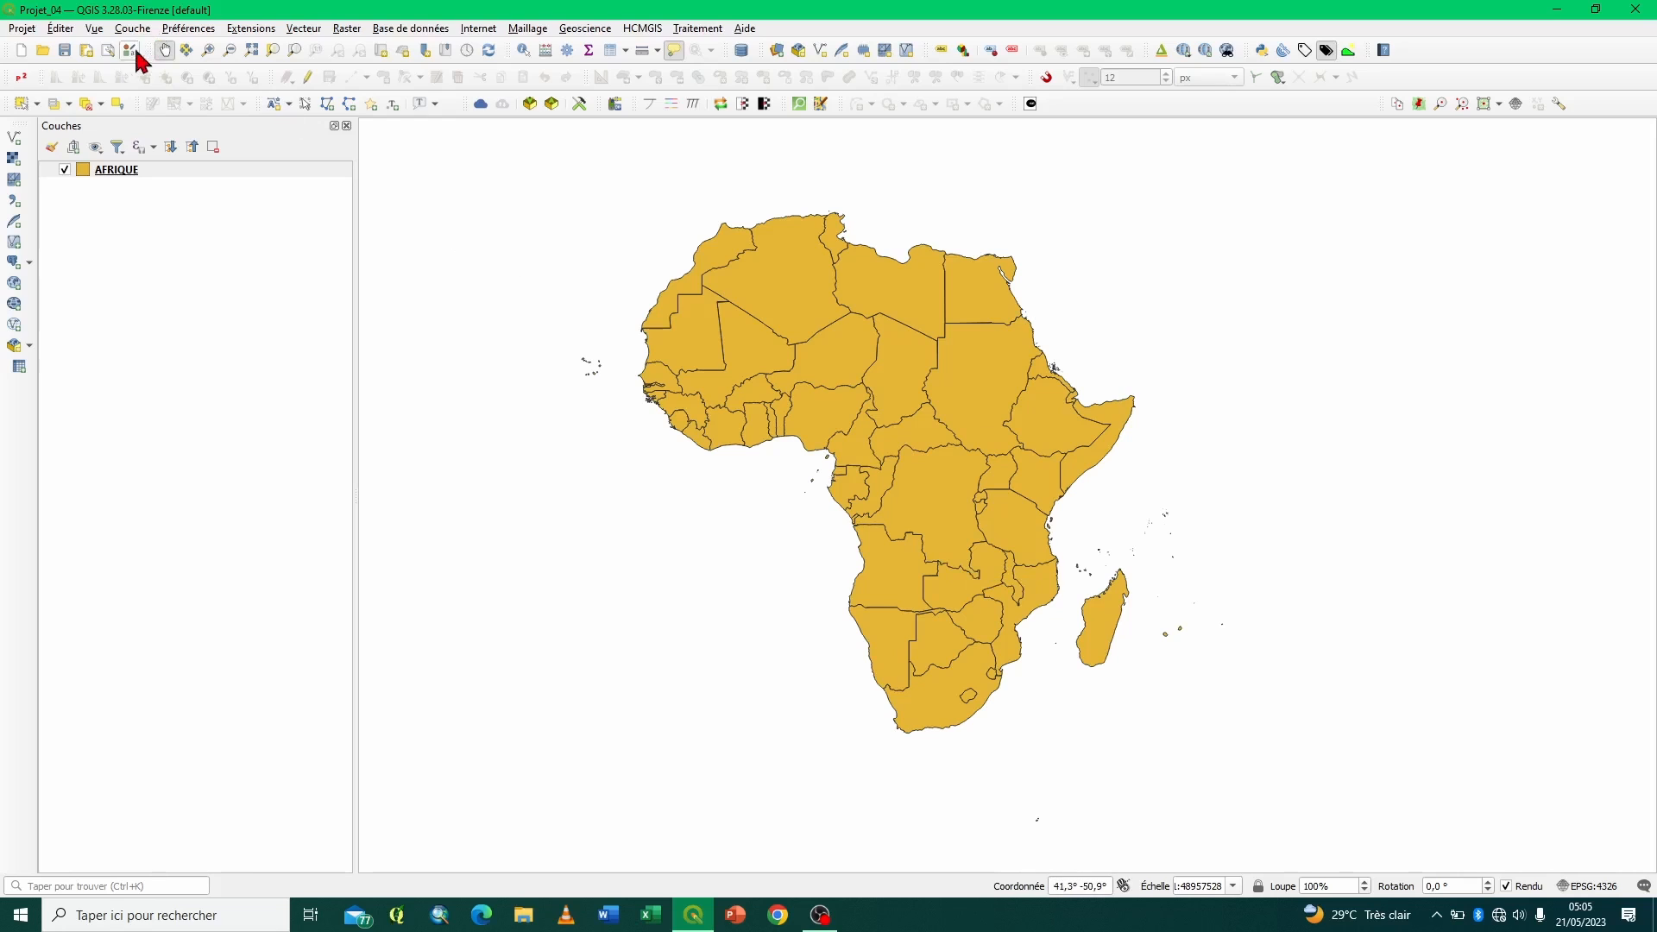
click(107, 50)
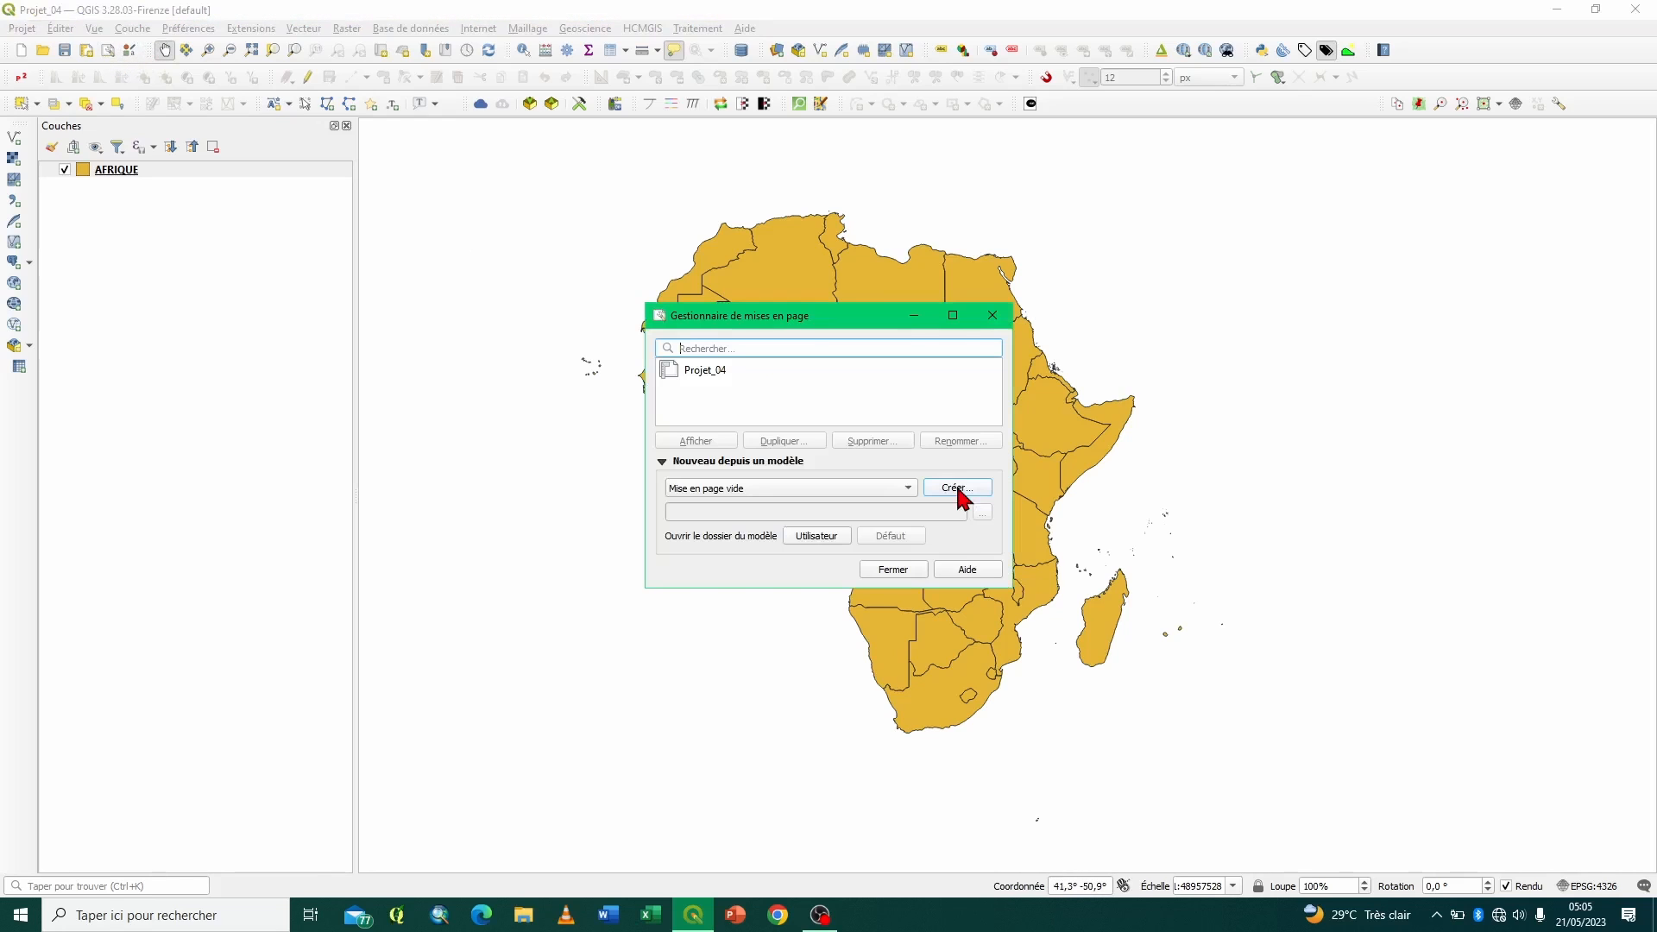
click(699, 377)
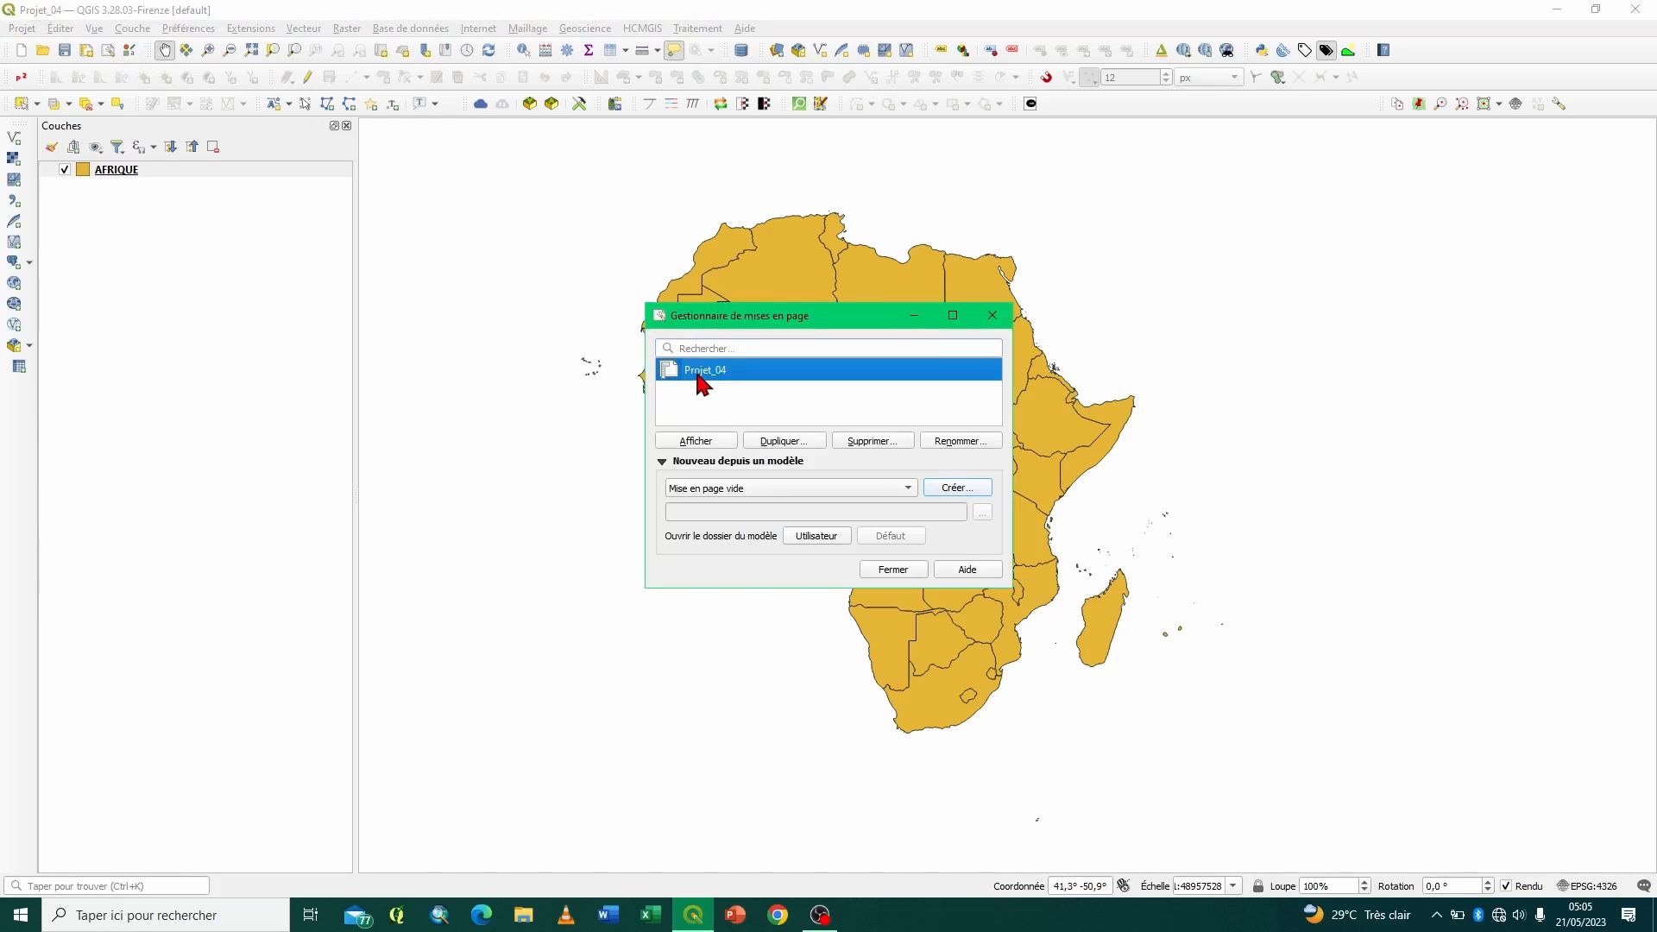
click(708, 443)
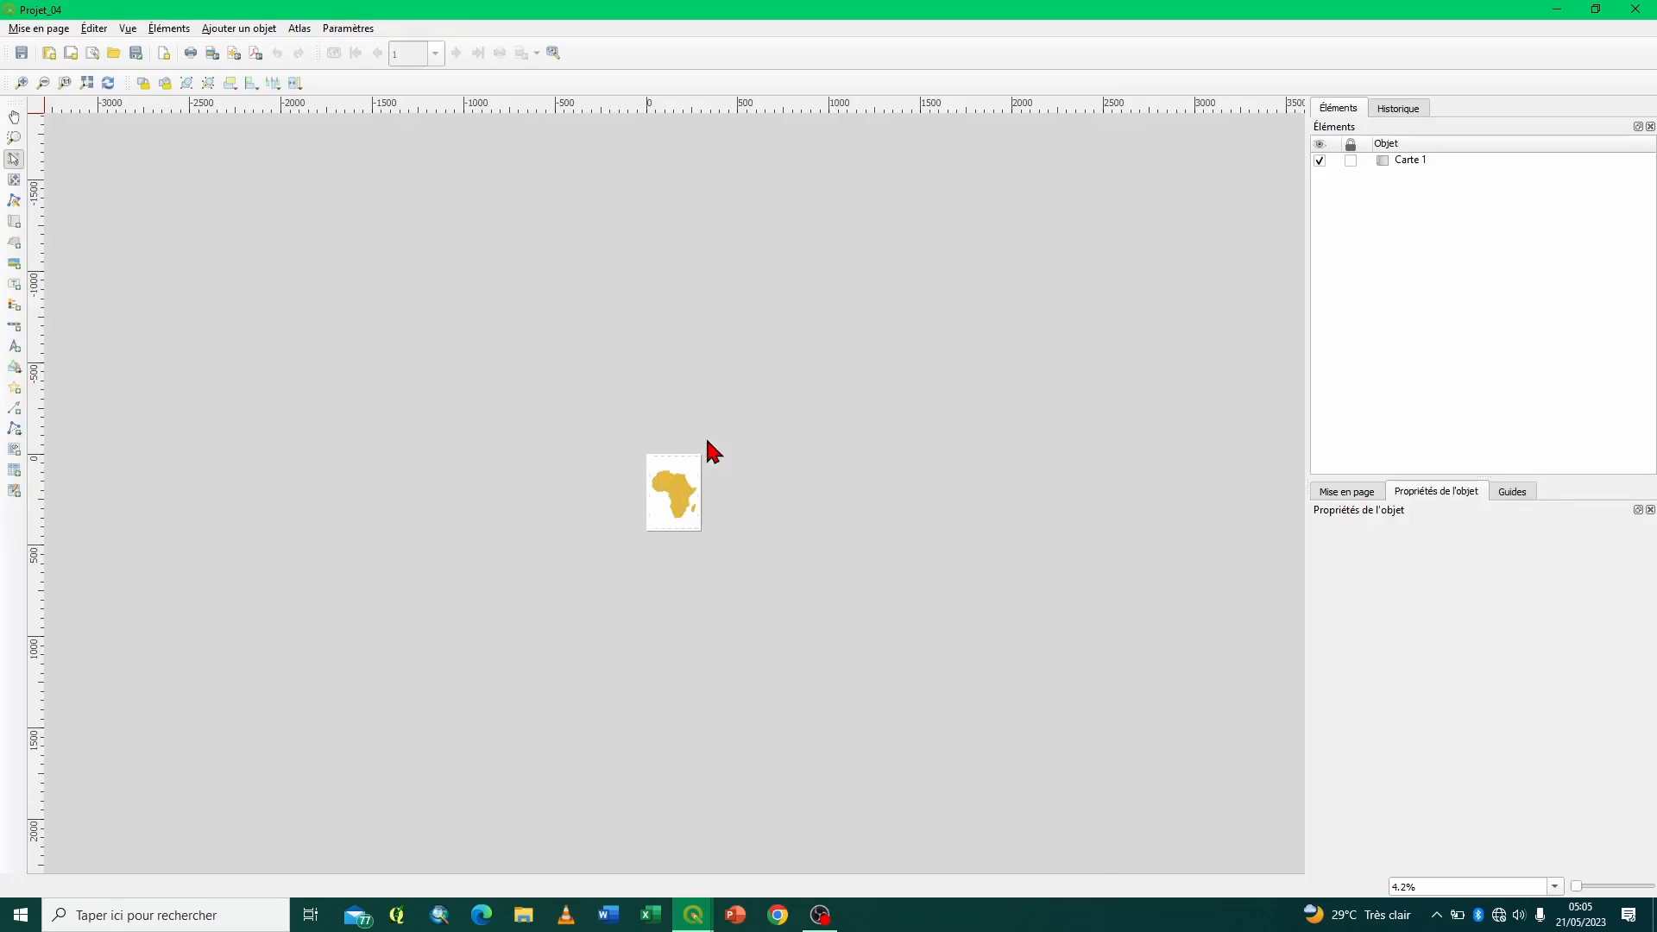
- Select Carte 1 in the layout and enlarge the area showing its item properties
click(65, 82)
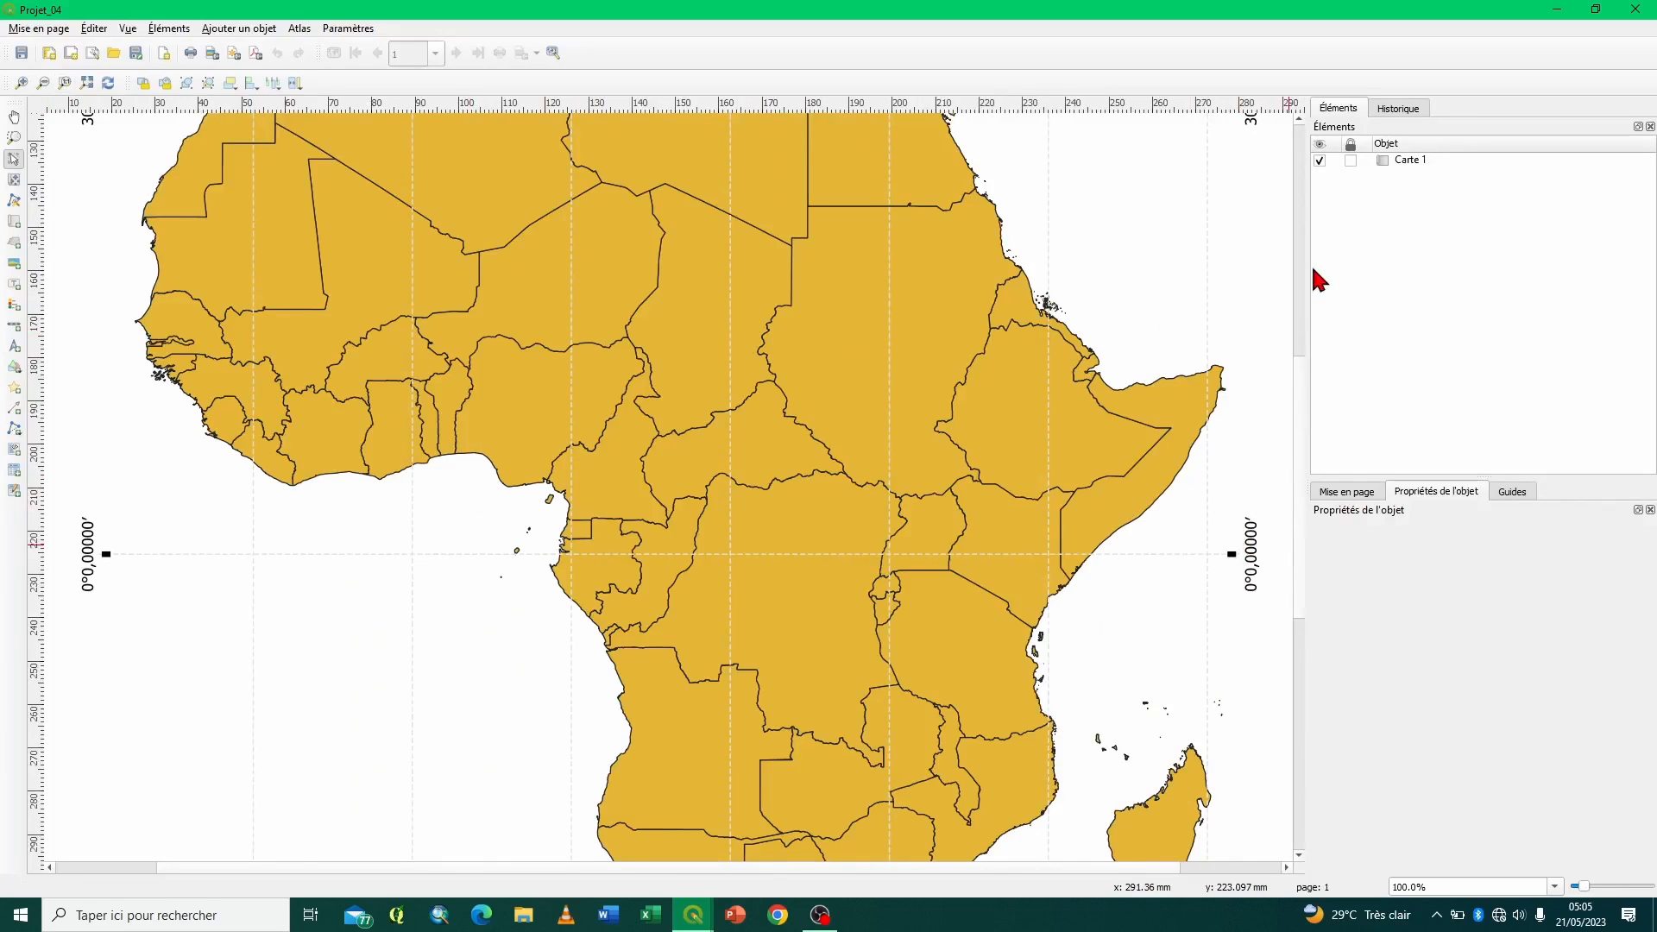
scroll(1310, 277, up, 8)
scroll(1310, 199, down, 3)
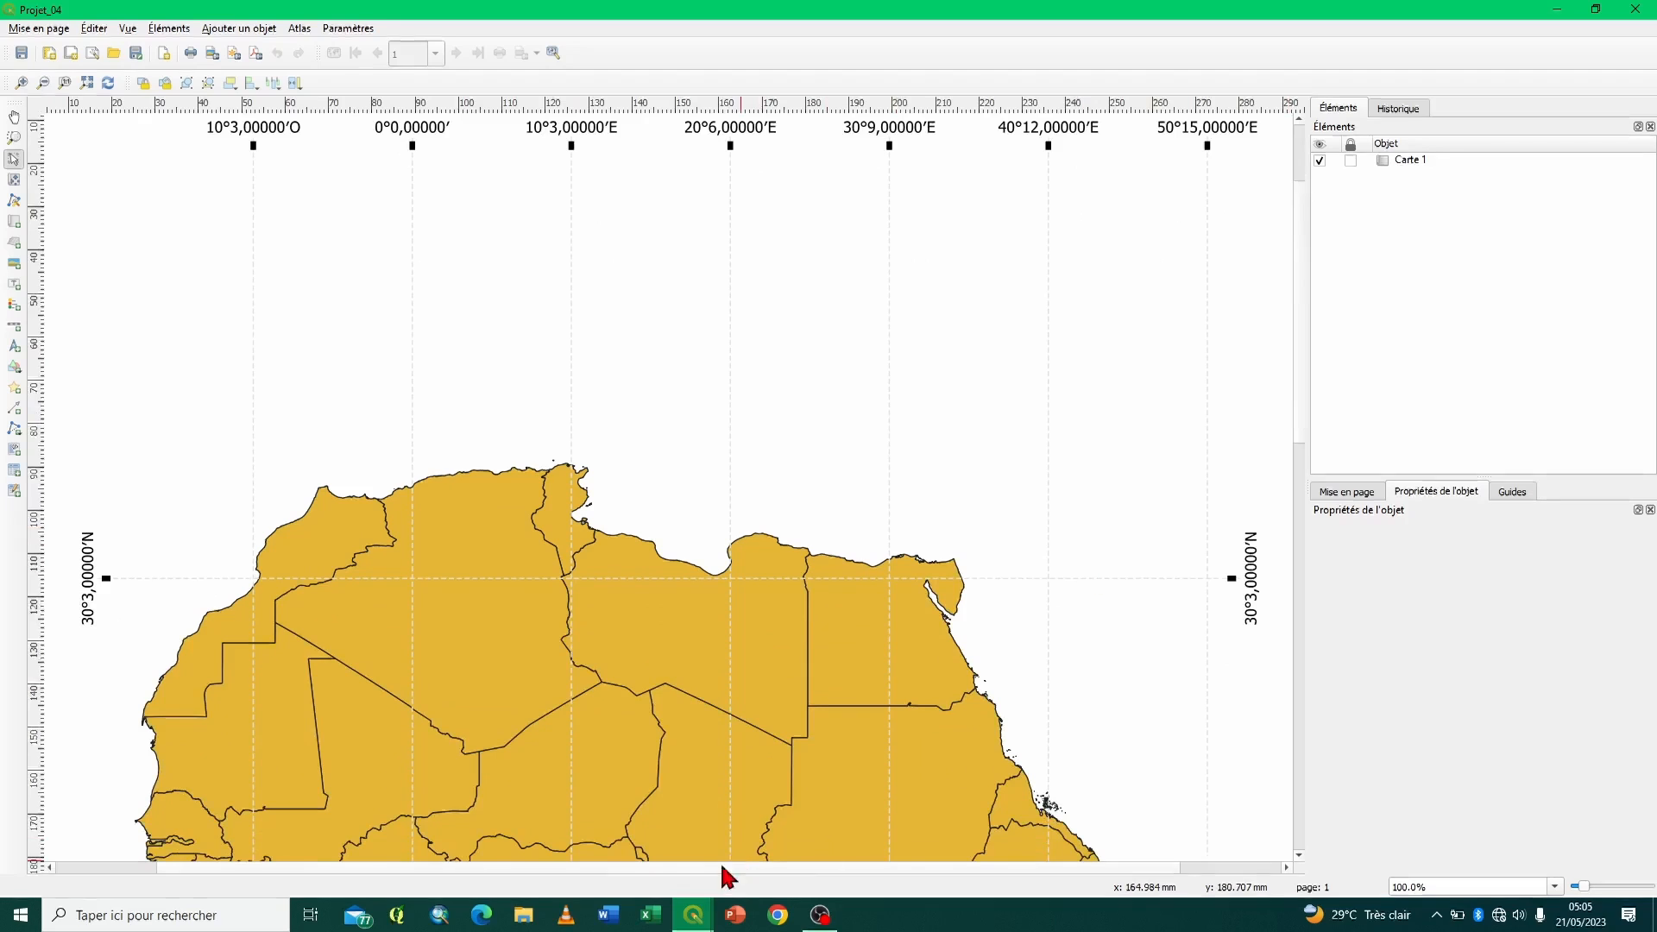
drag(730, 867, 521, 886)
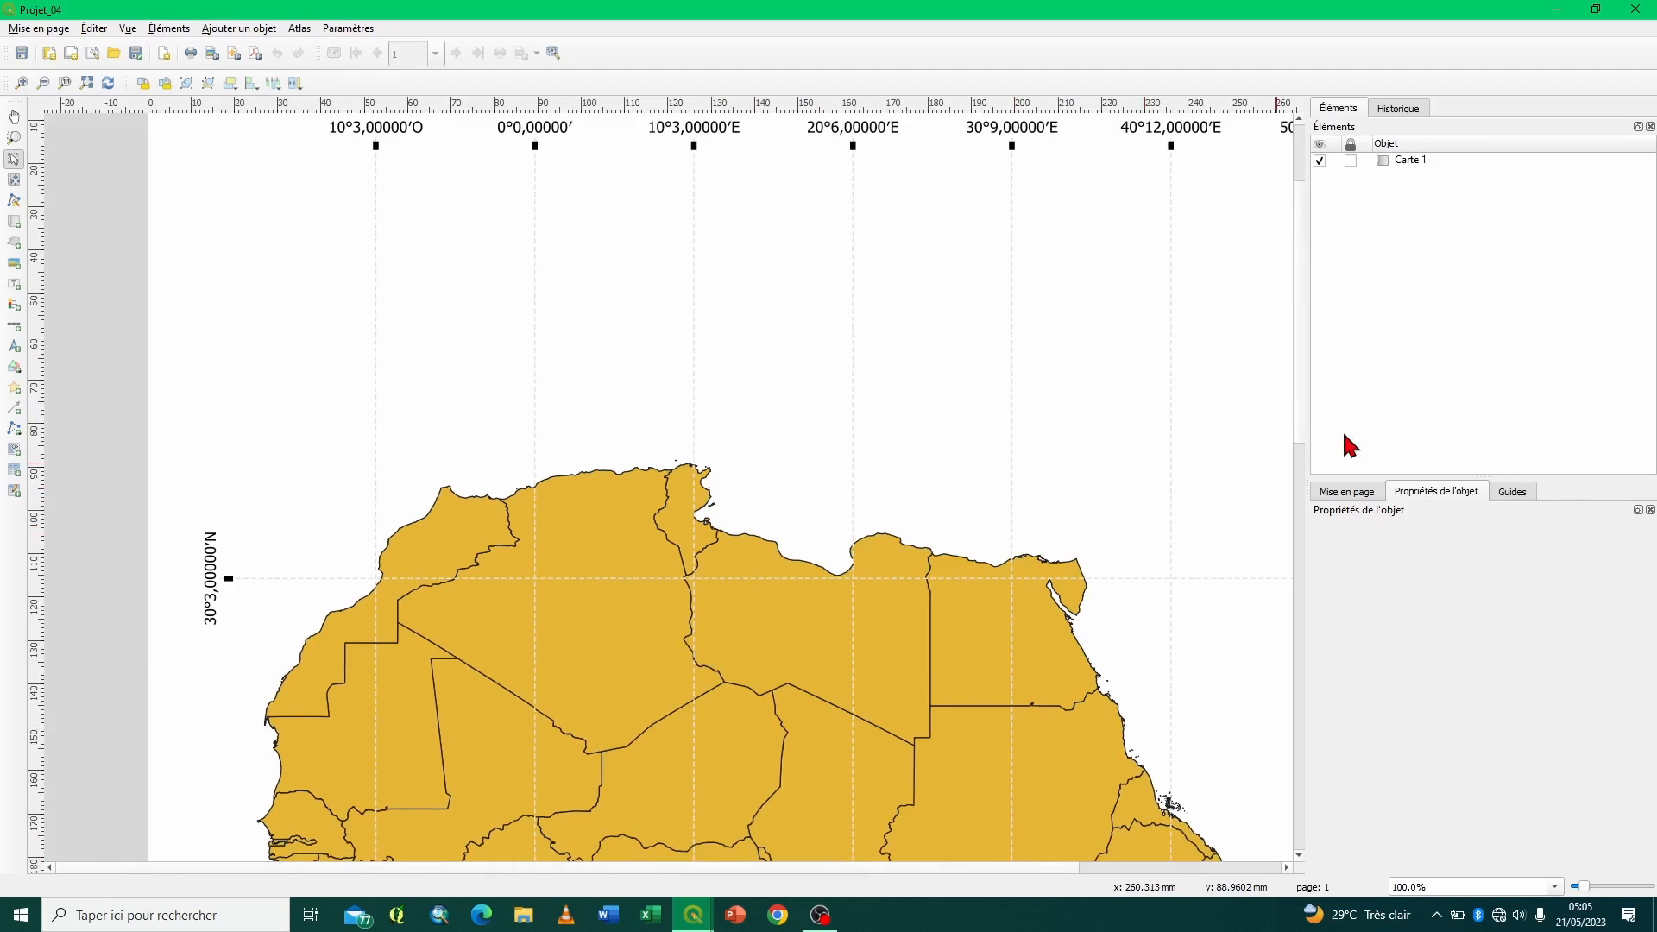
scroll(1299, 389, up, 4)
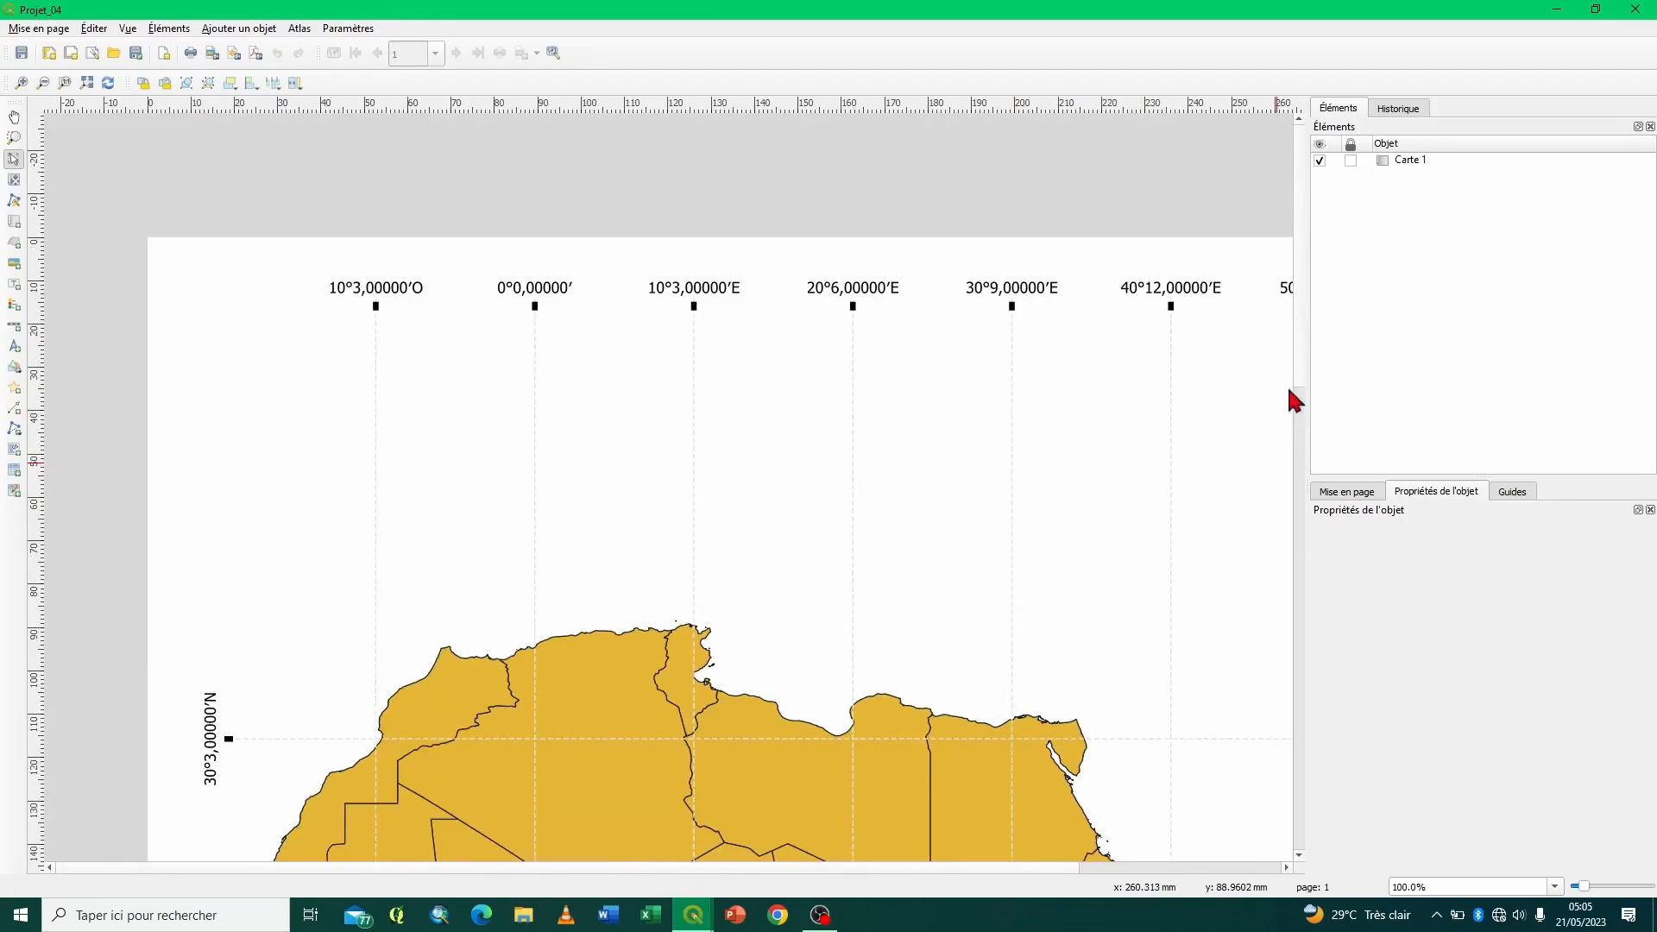
drag(1306, 492, 1139, 483)
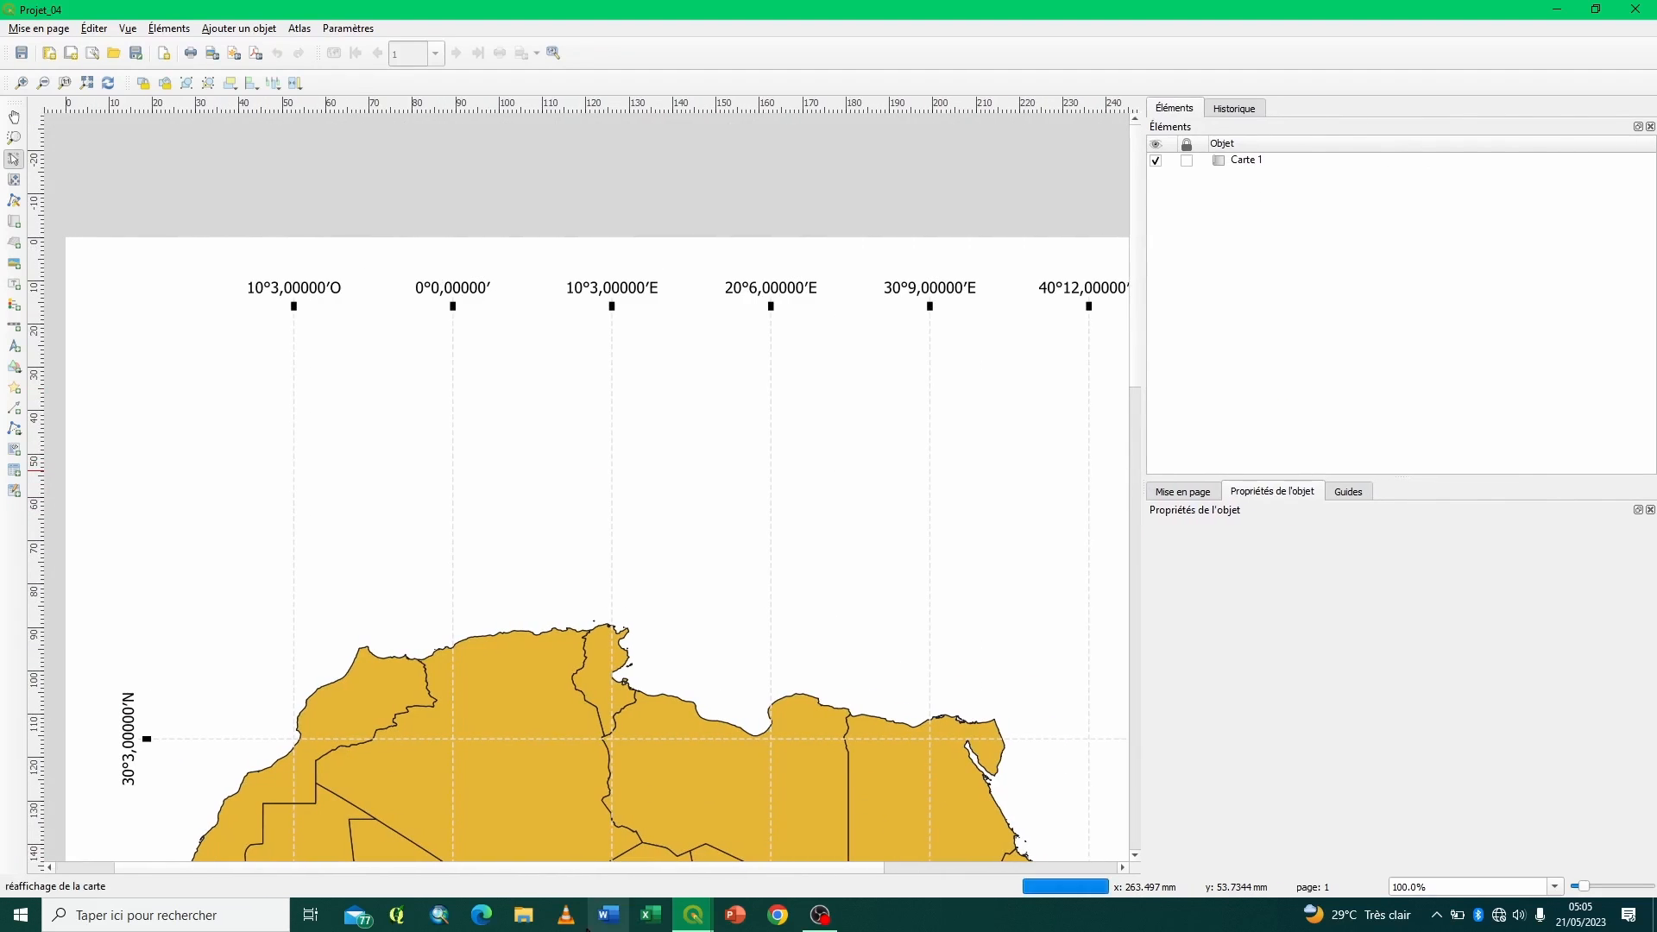
drag(474, 867, 381, 867)
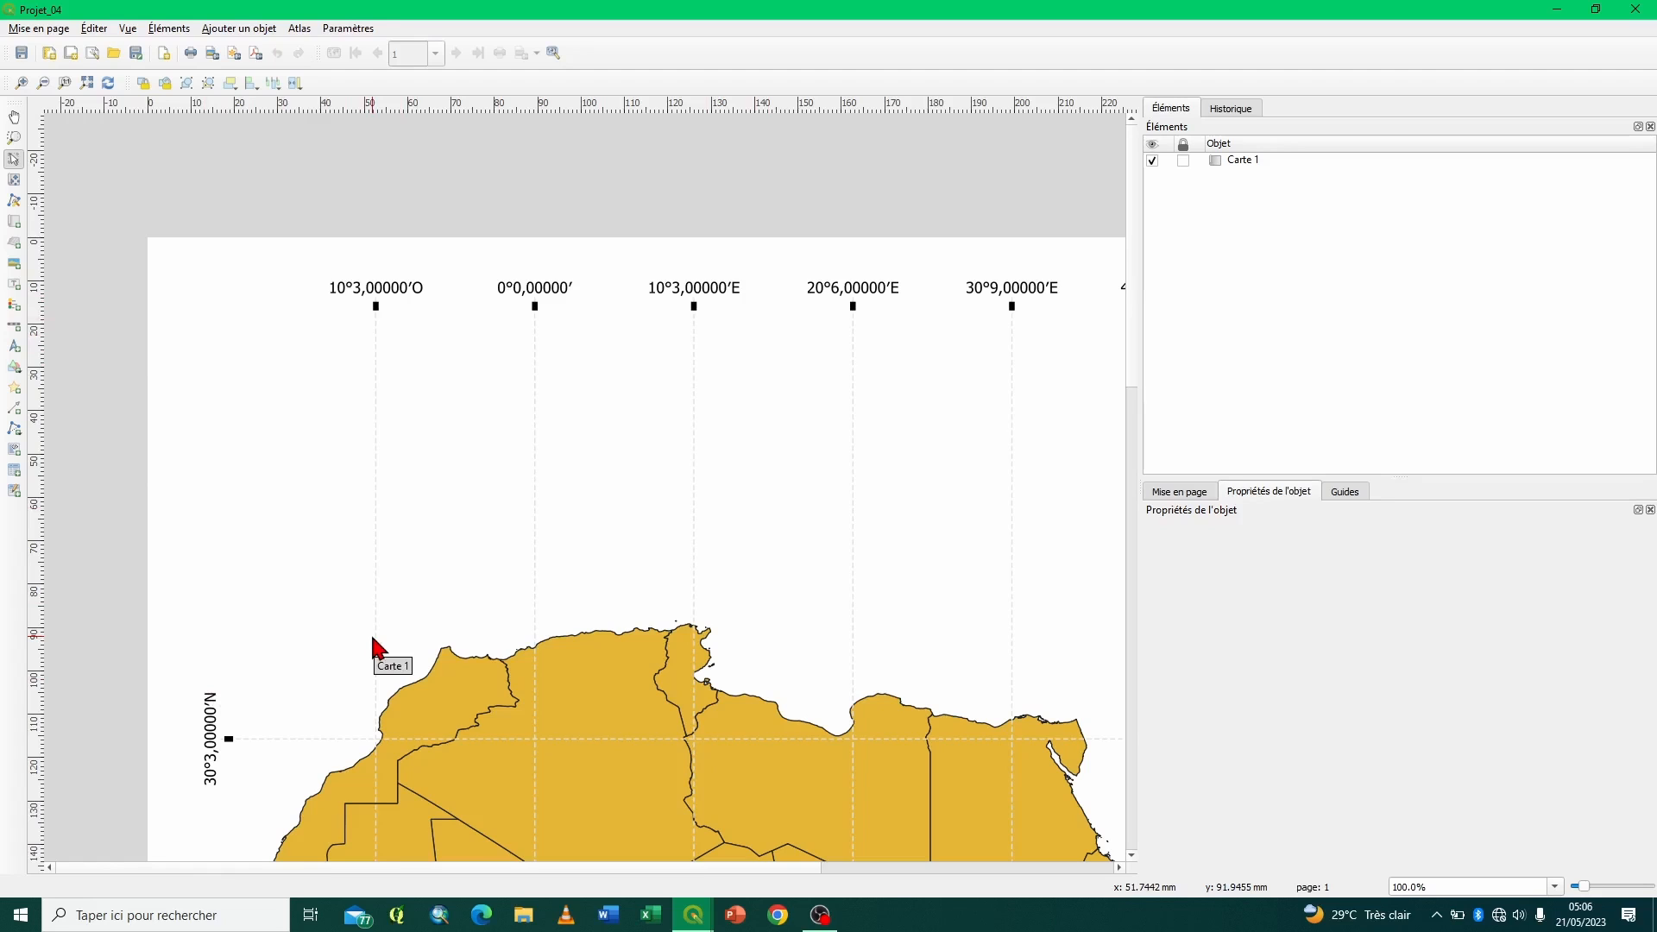
click(431, 465)
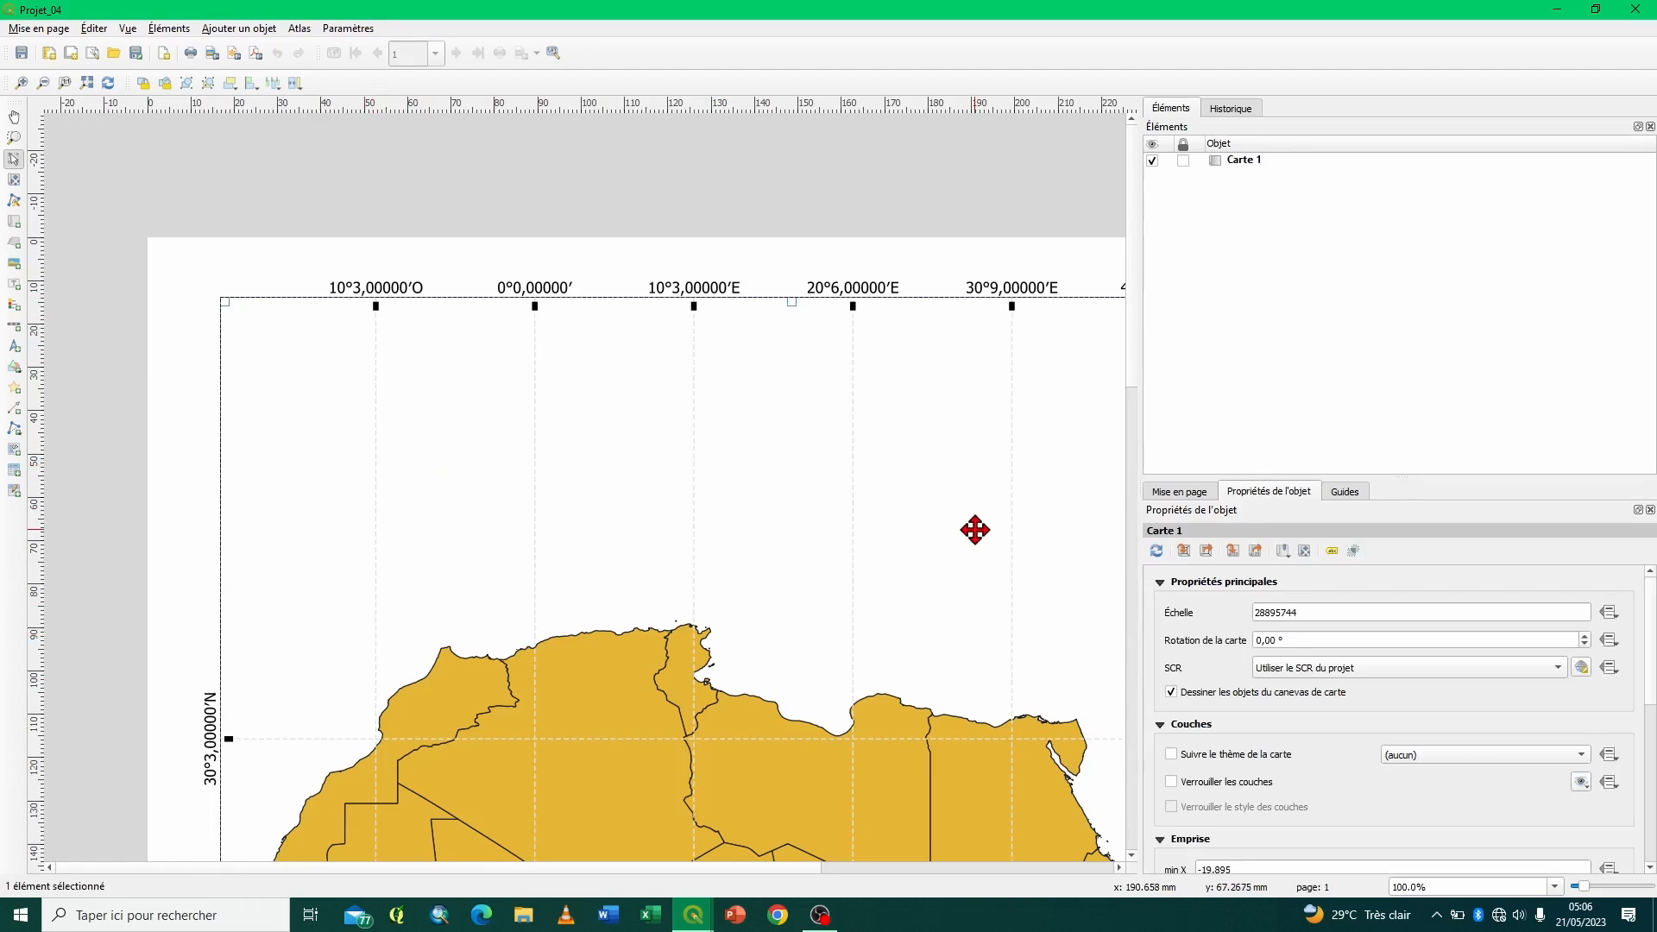
drag(1299, 475, 1295, 153)
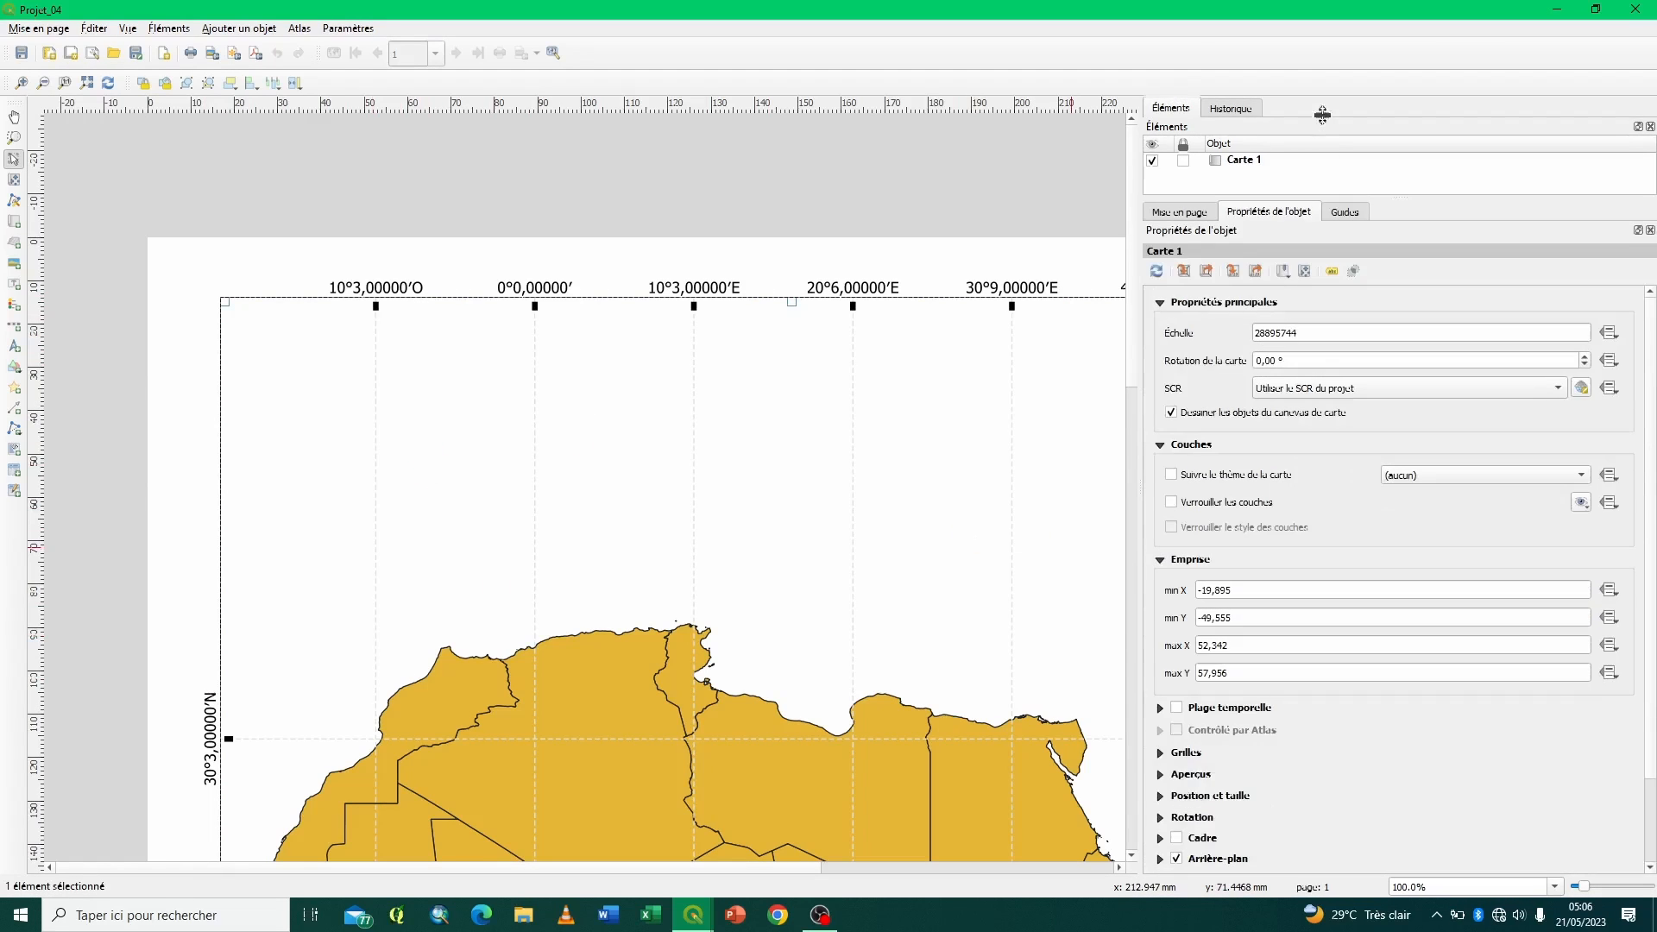
- Collapse Carte 1's main, layer and extent settings, and delete its existing grid, Grille 1
click(1161, 303)
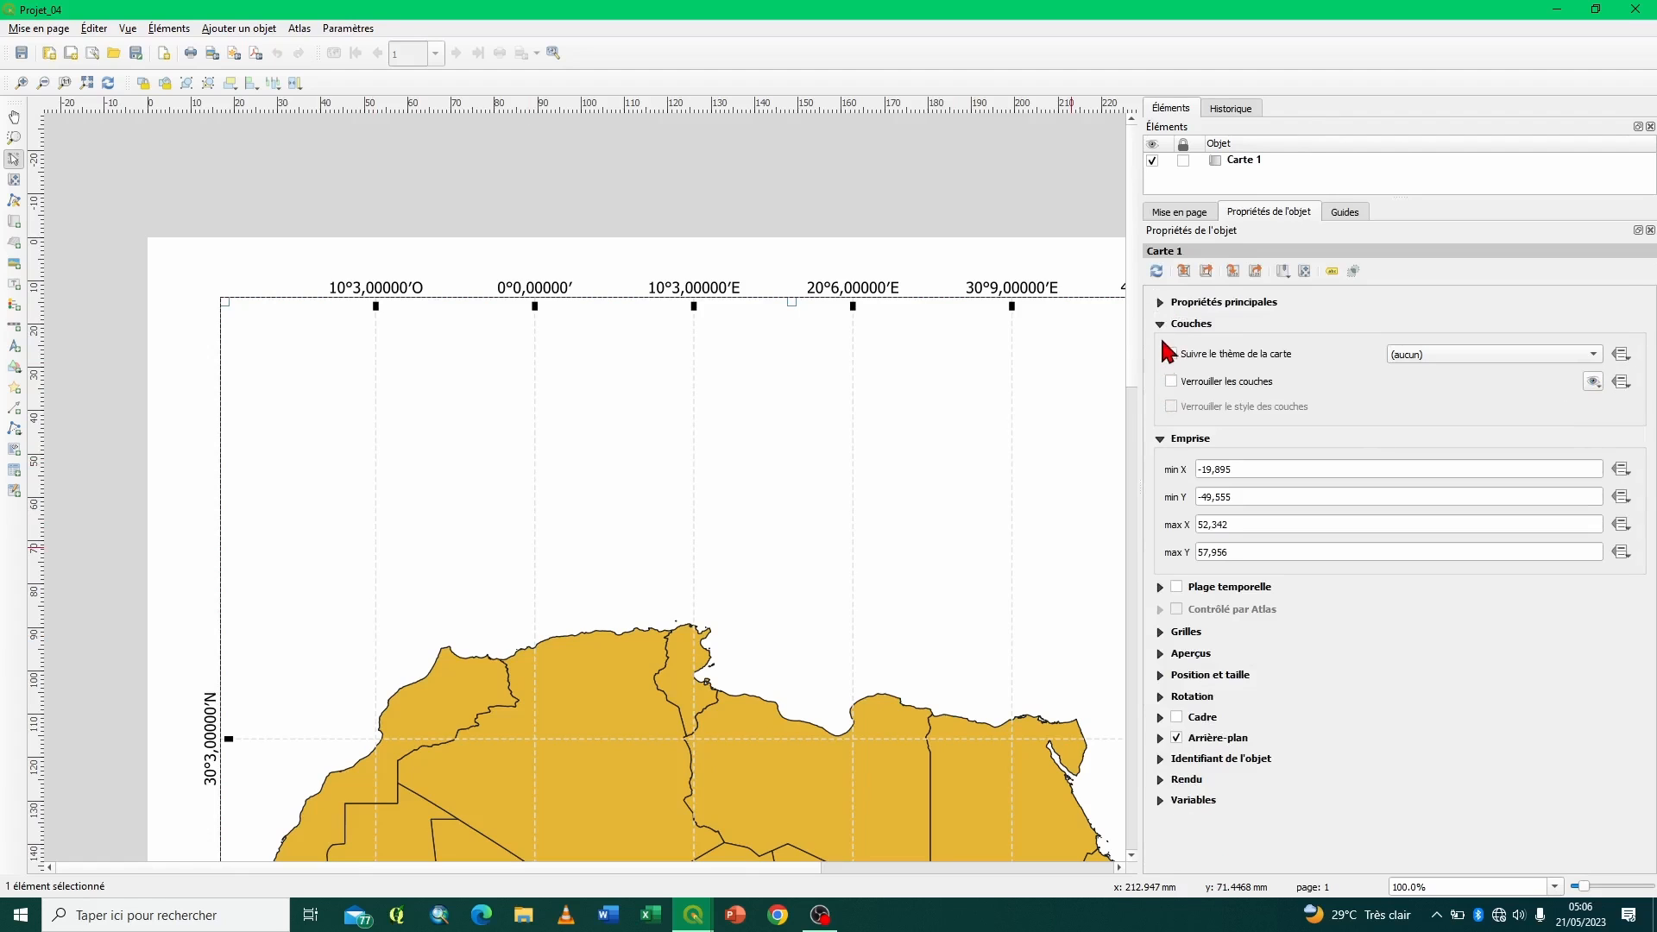
click(1160, 325)
click(1161, 346)
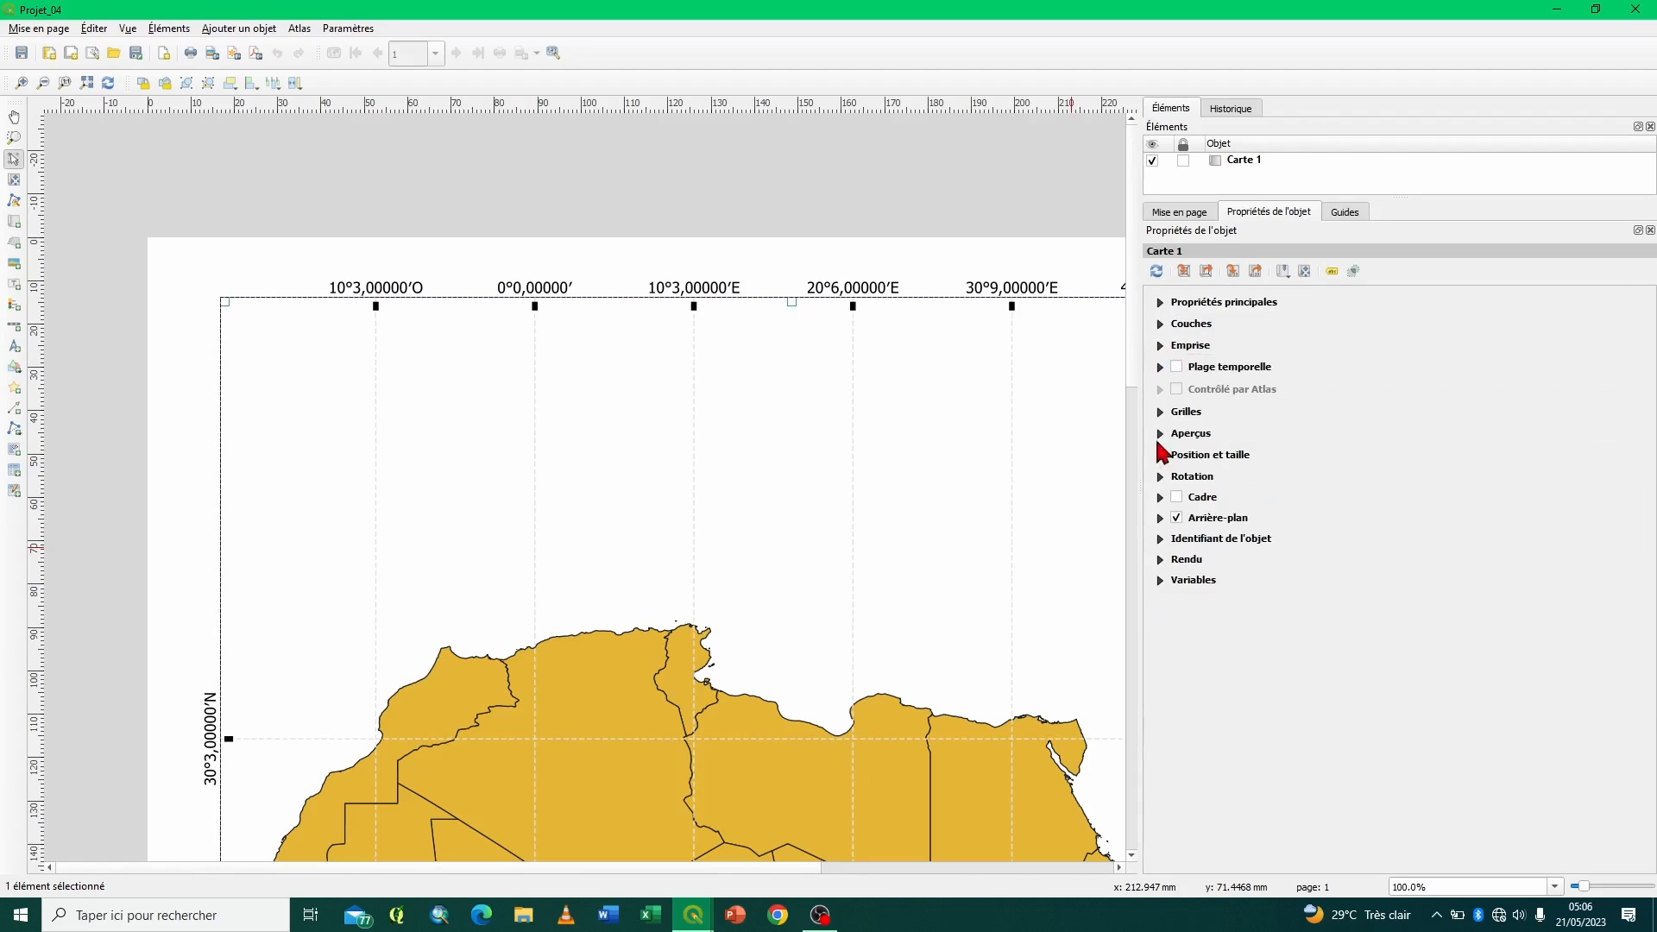
click(1161, 412)
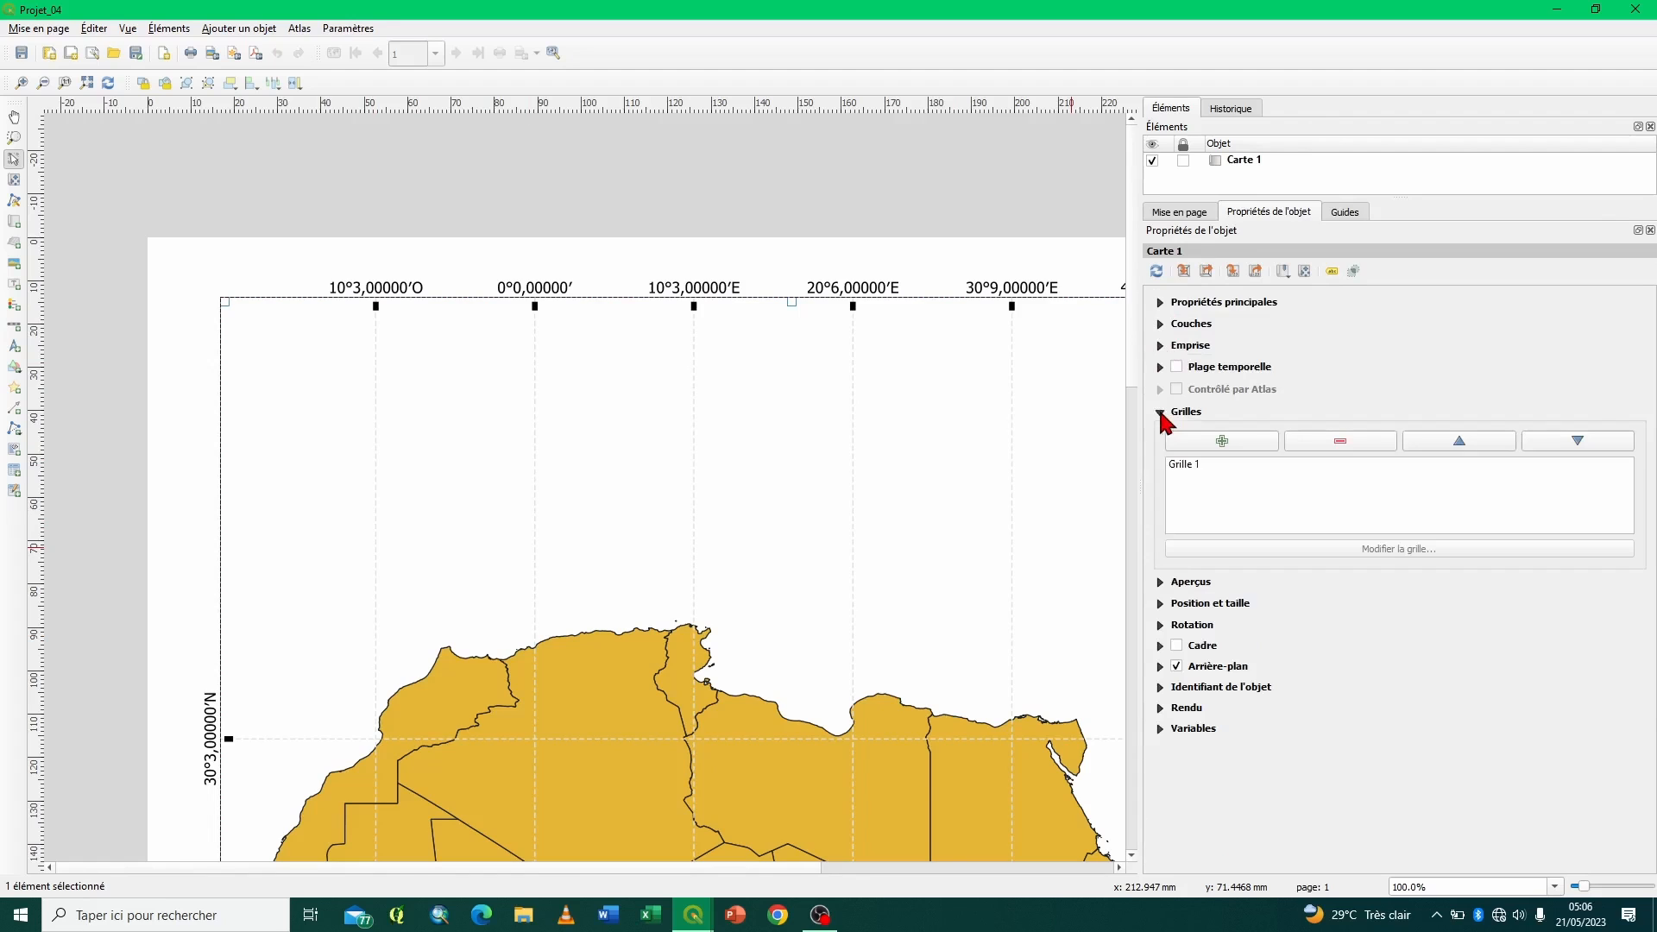
click(1184, 465)
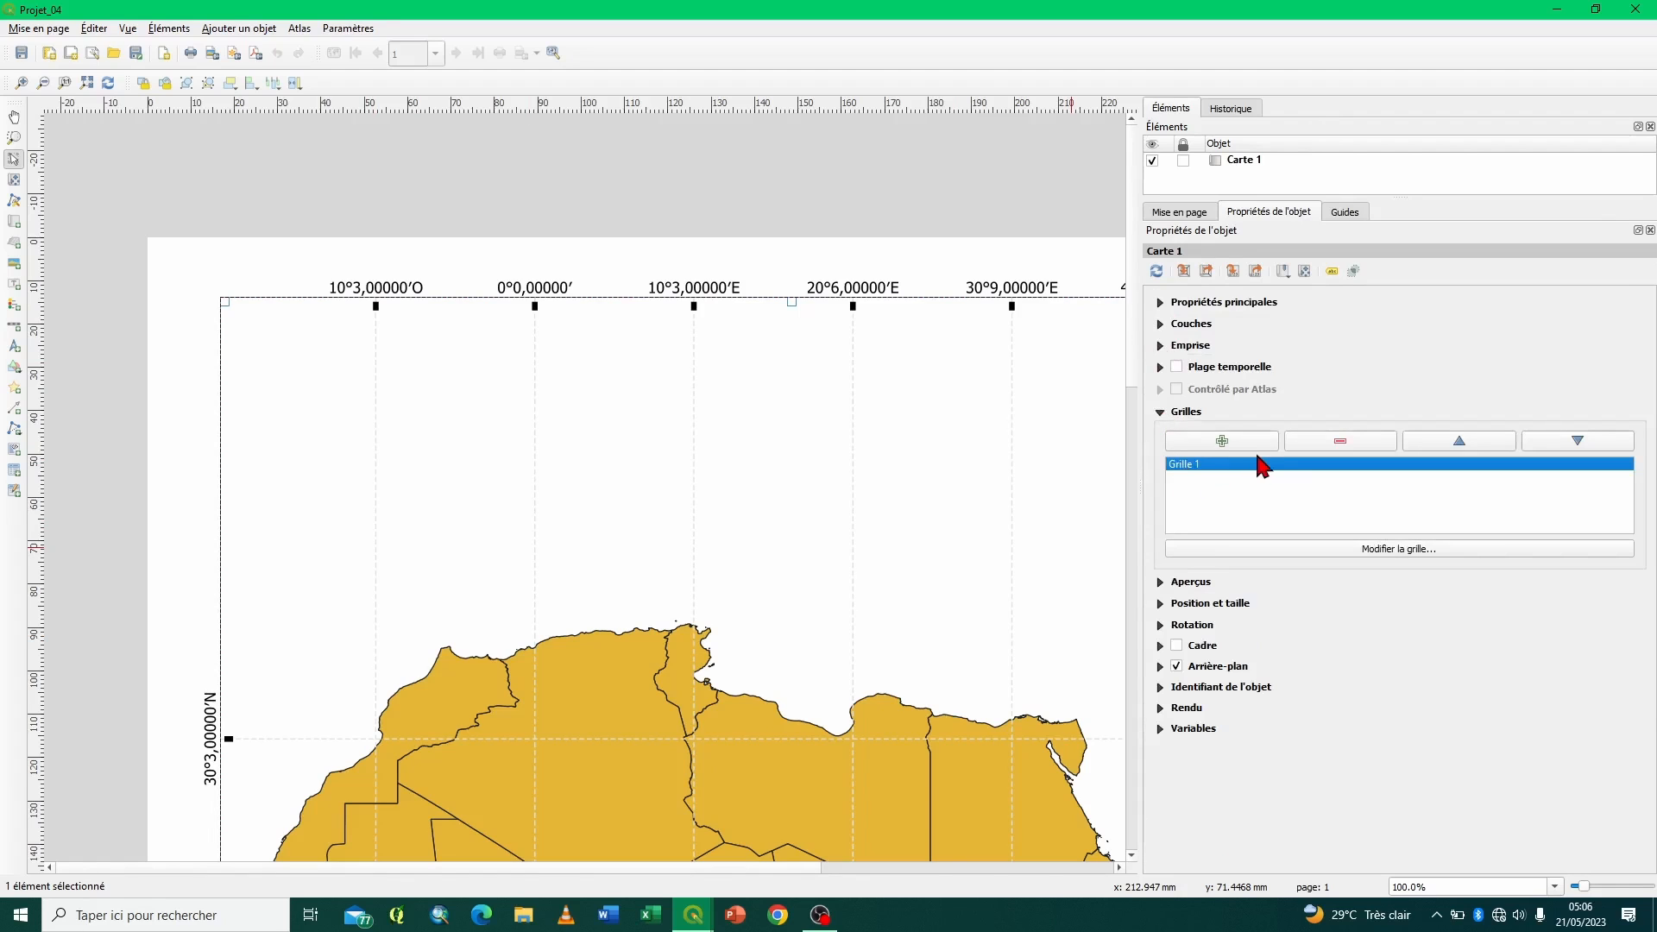
click(1308, 445)
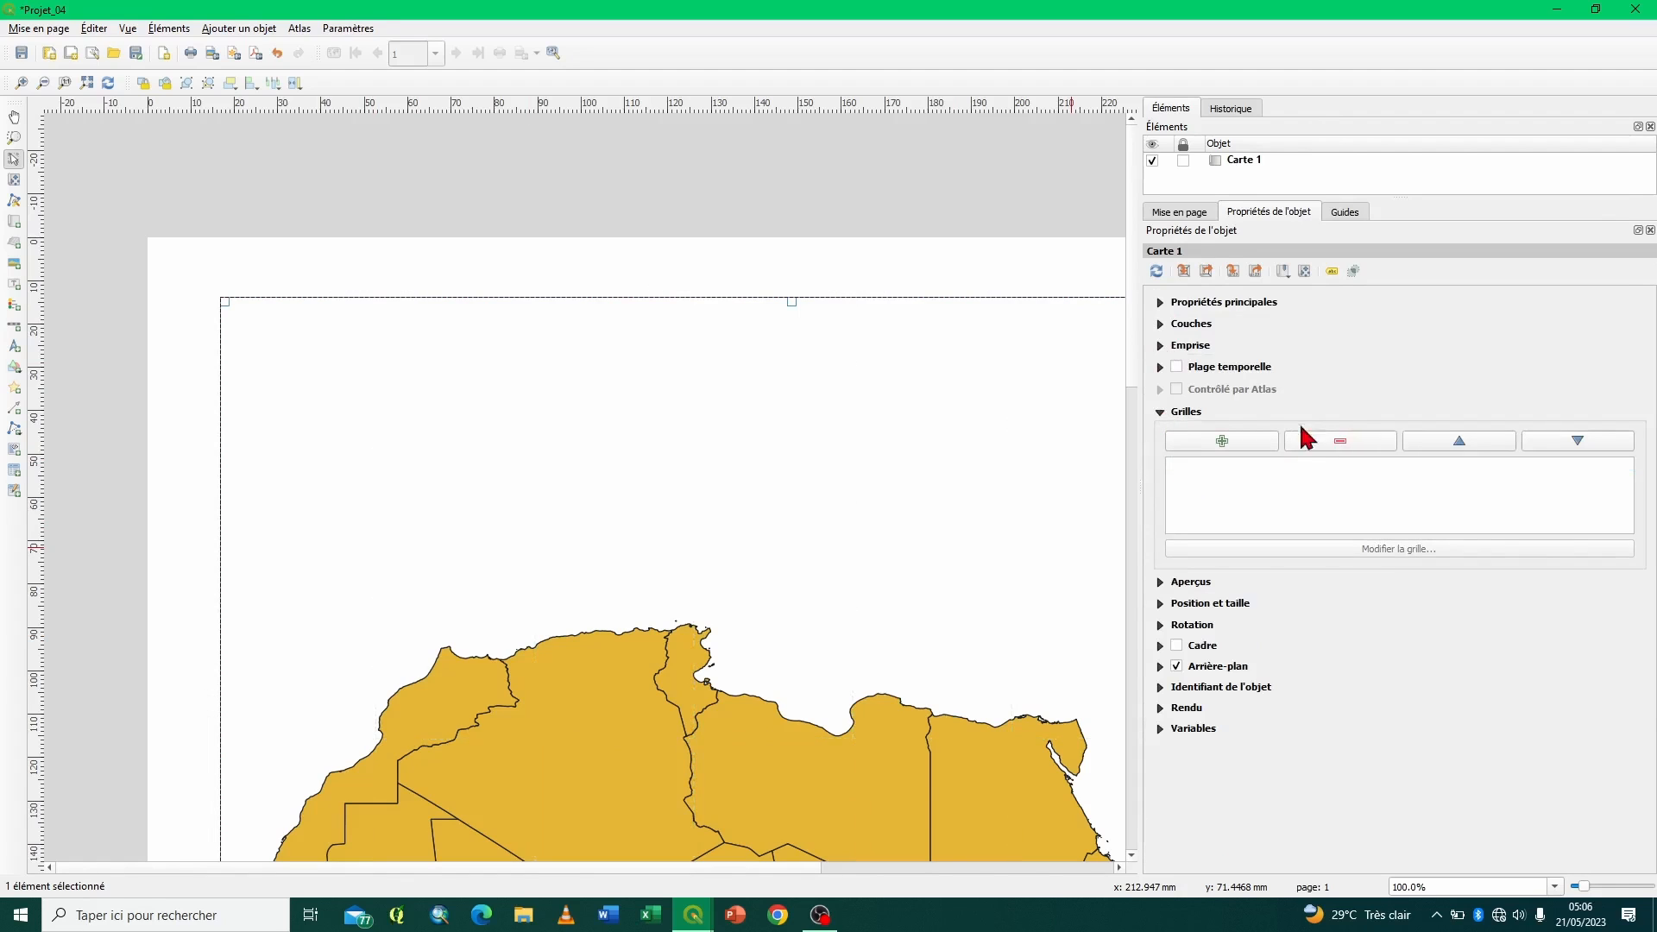
- Add a new Continue grid to Carte 1 and set its SCR to the project's EPSG:4326 - WGS 84
click(1226, 440)
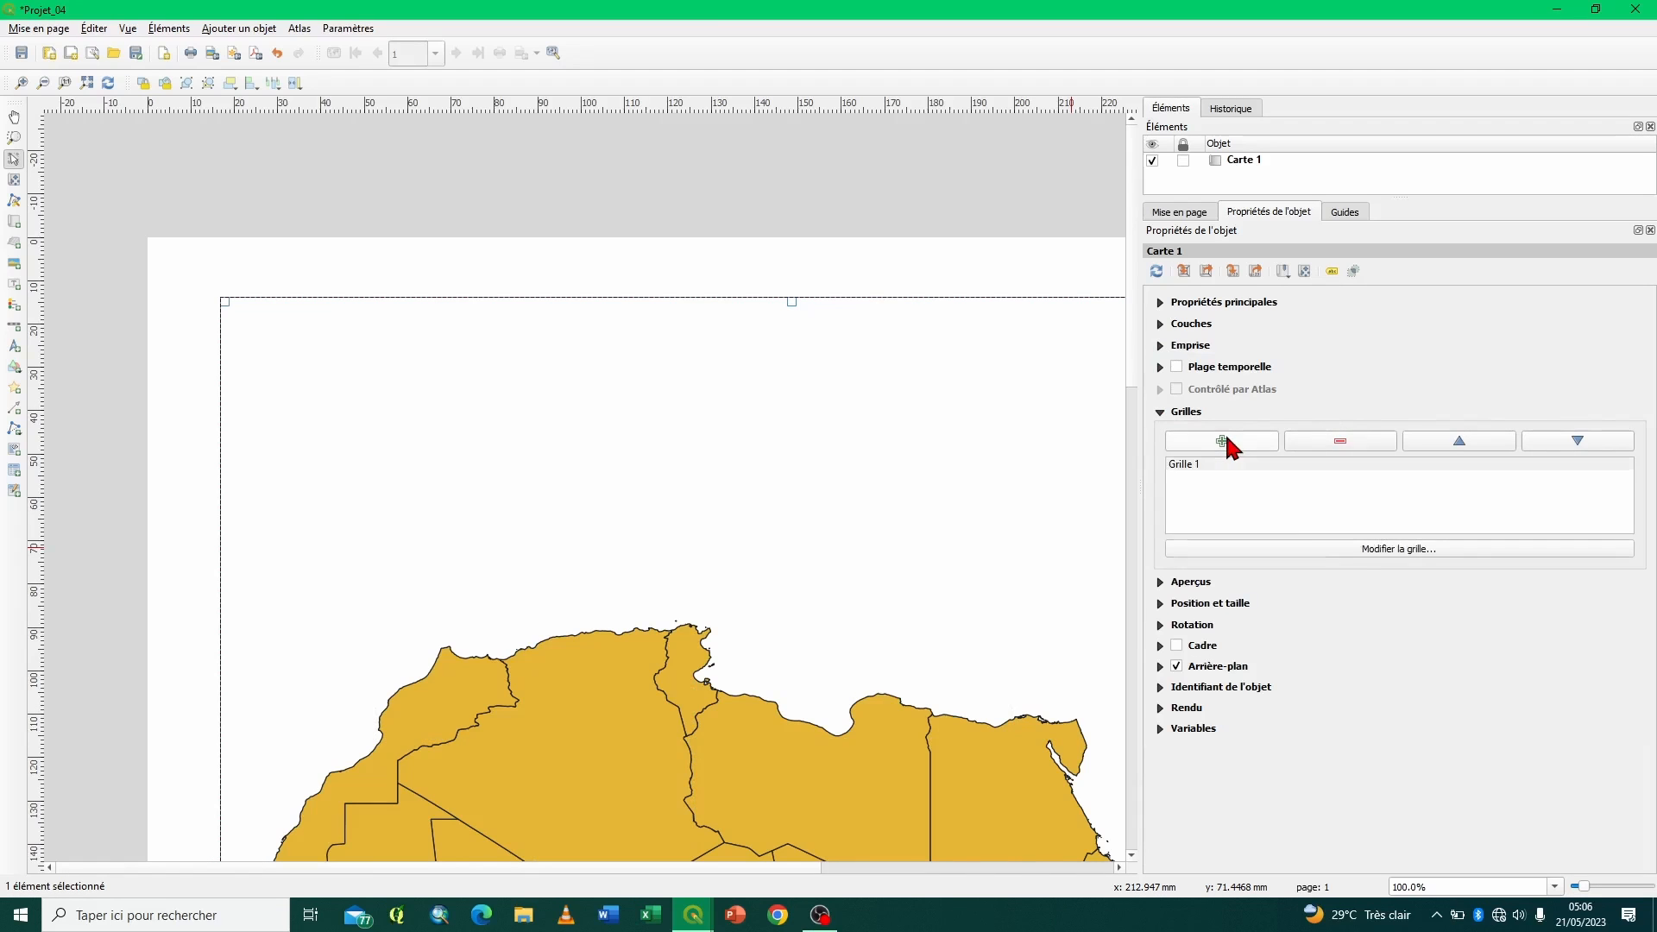
click(1370, 552)
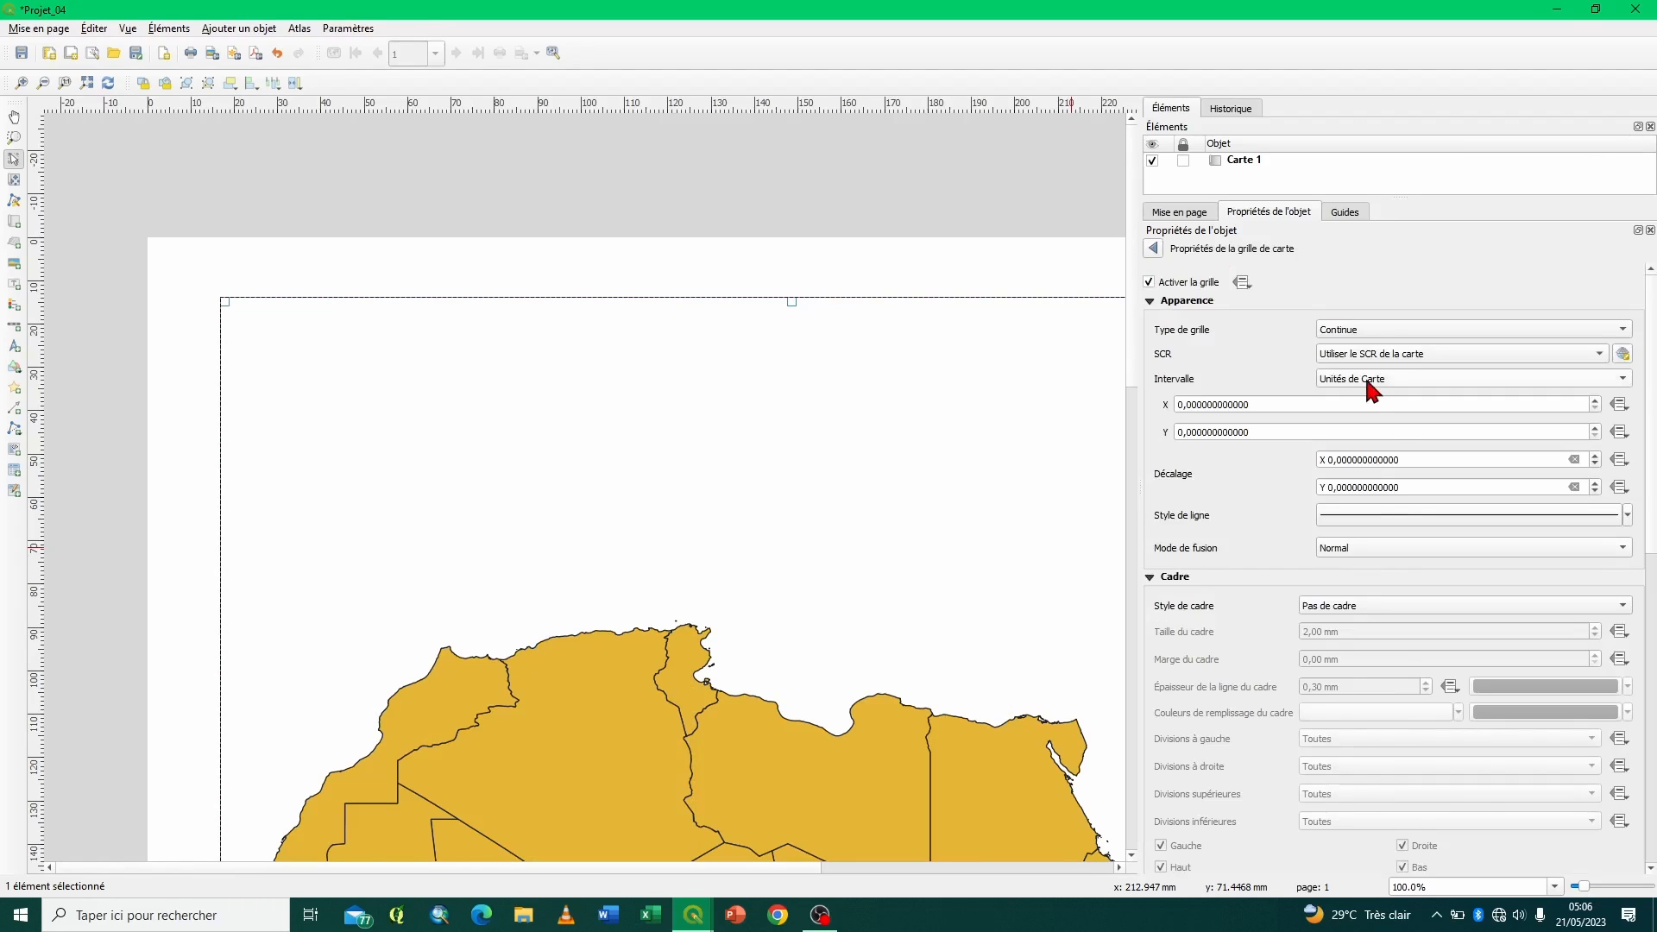
click(1381, 330)
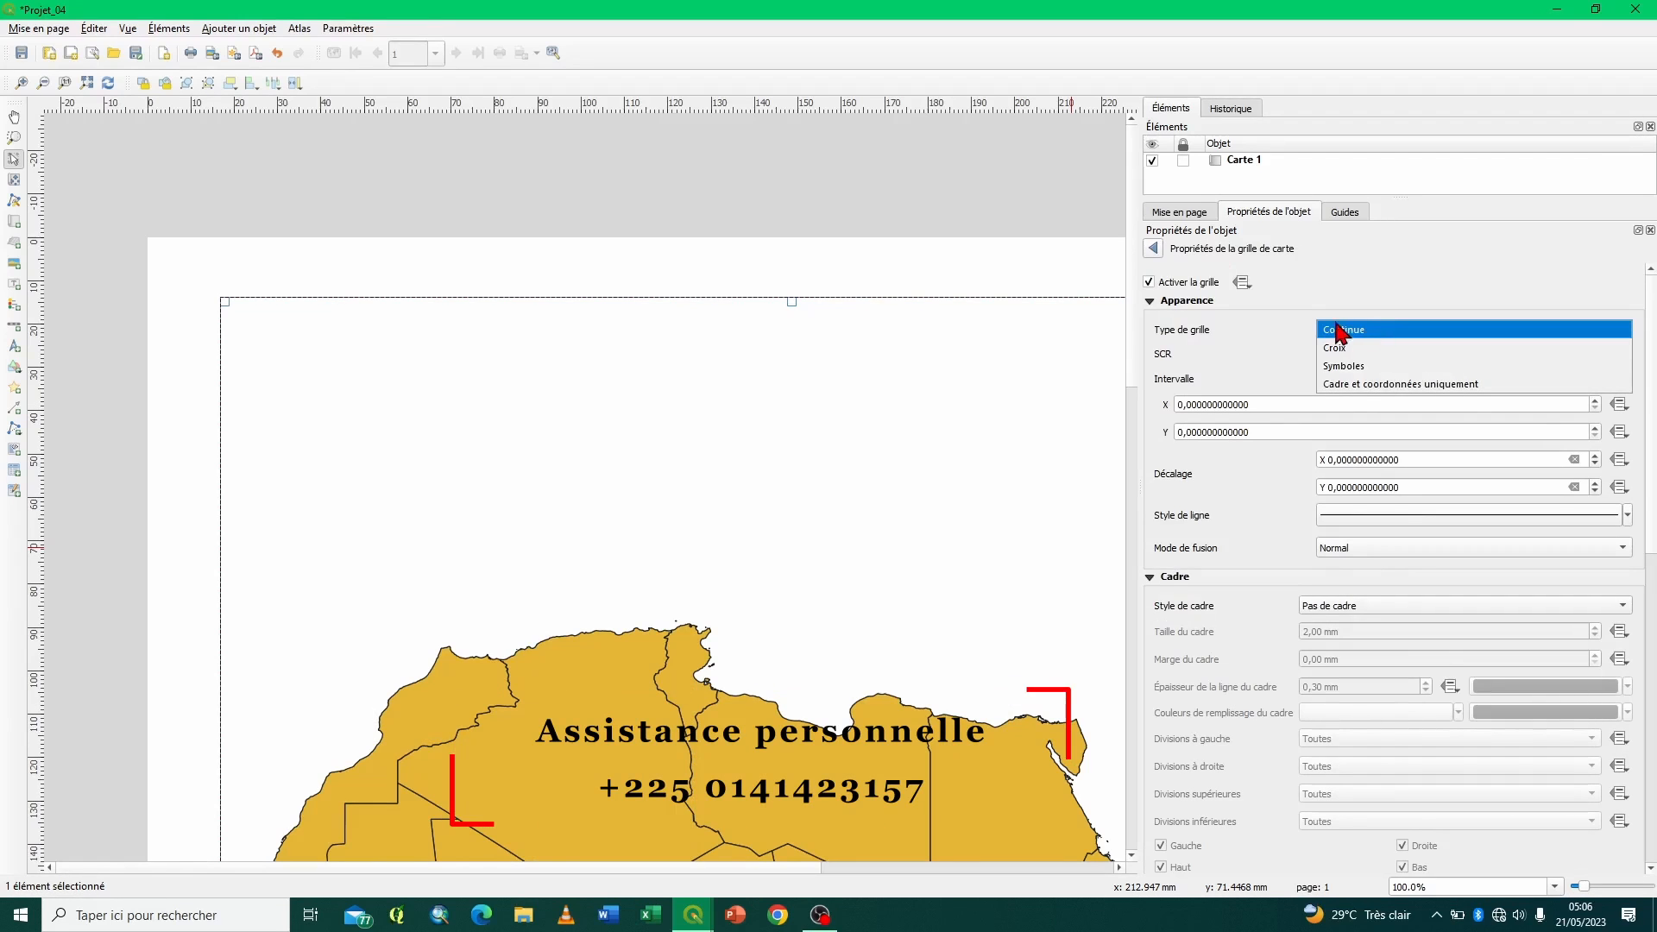
click(1355, 333)
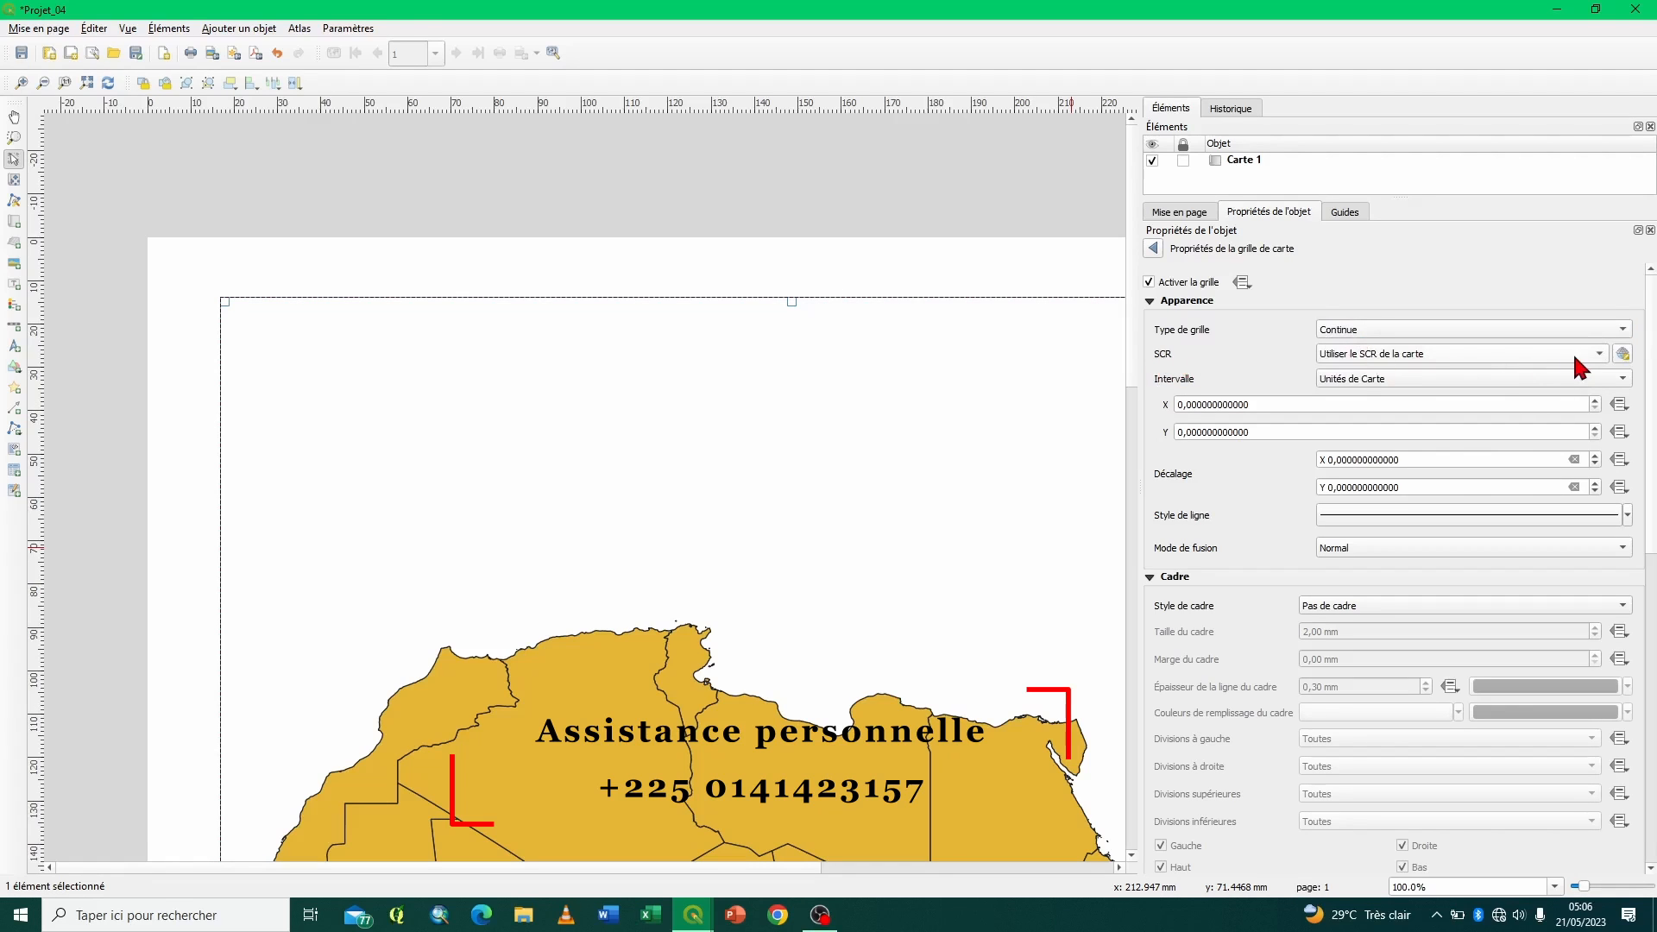
click(1596, 356)
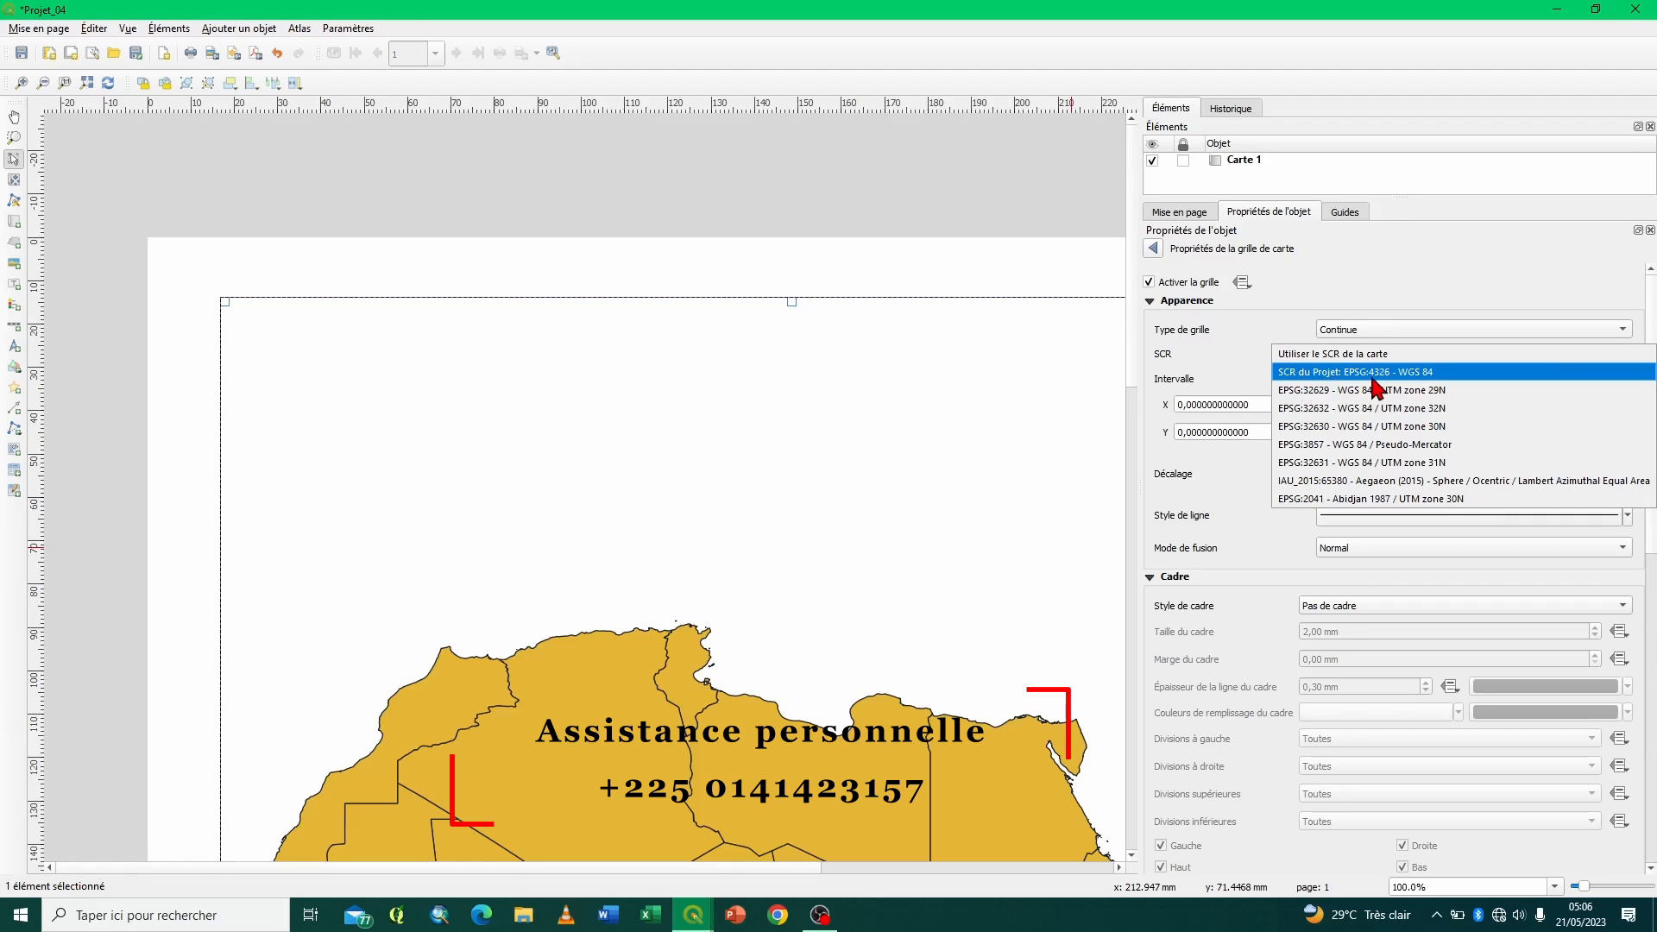
click(1407, 372)
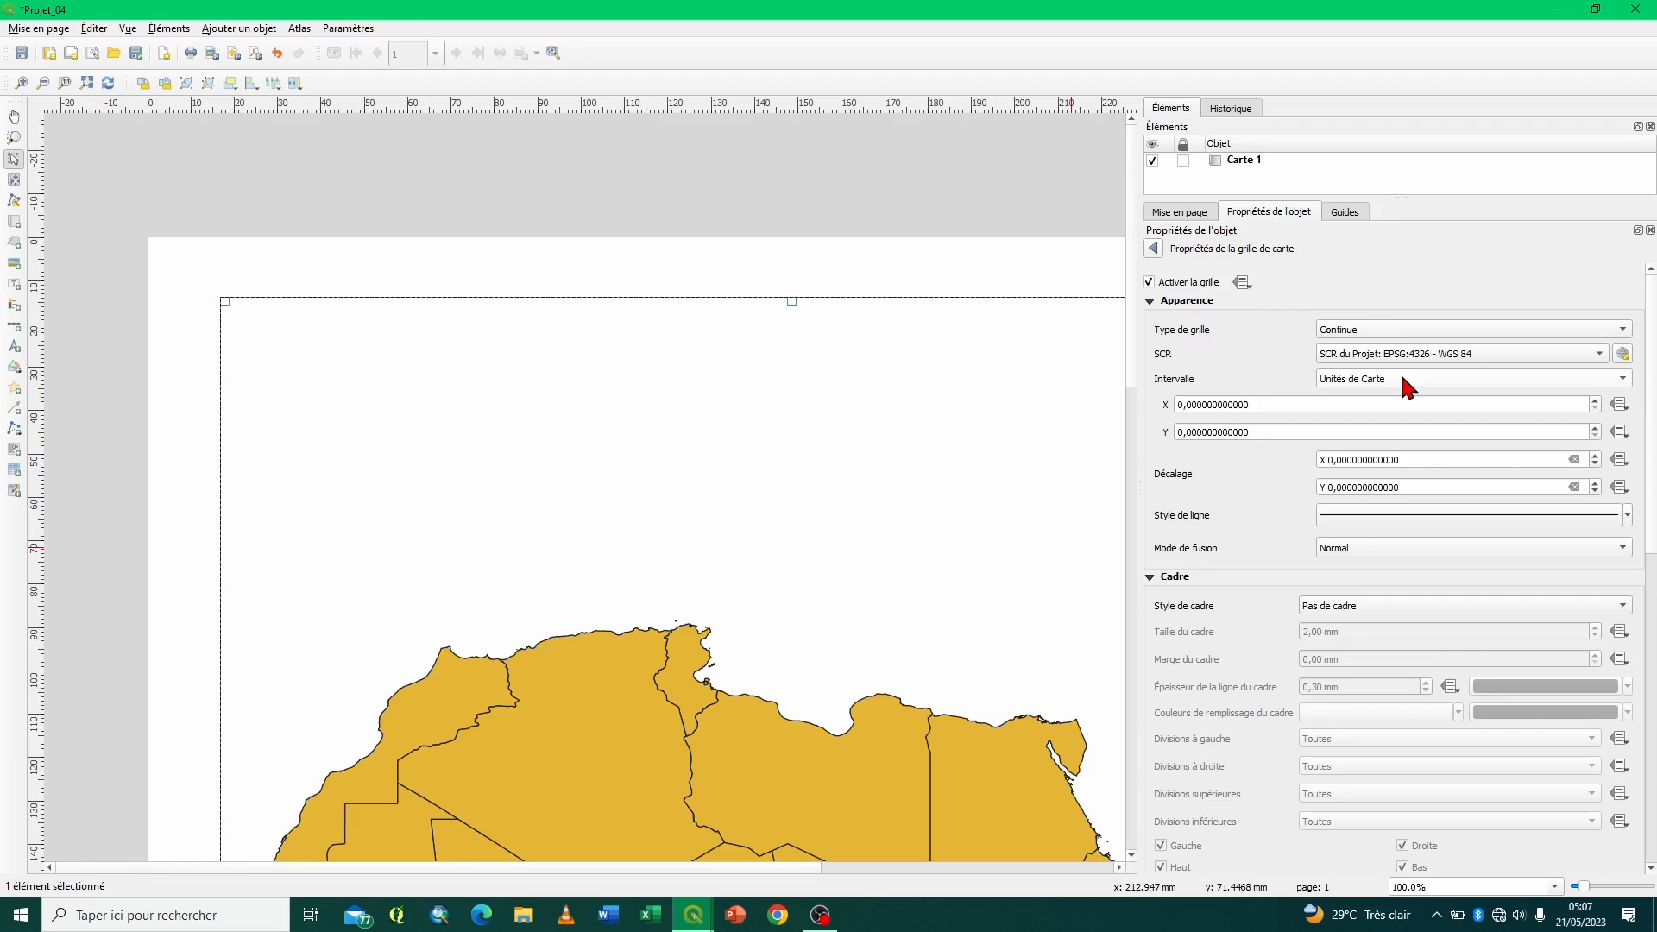
- Set the grid type to Cadre et coordonnées uniquement with X and Y intervals of 10 map units
click(1422, 333)
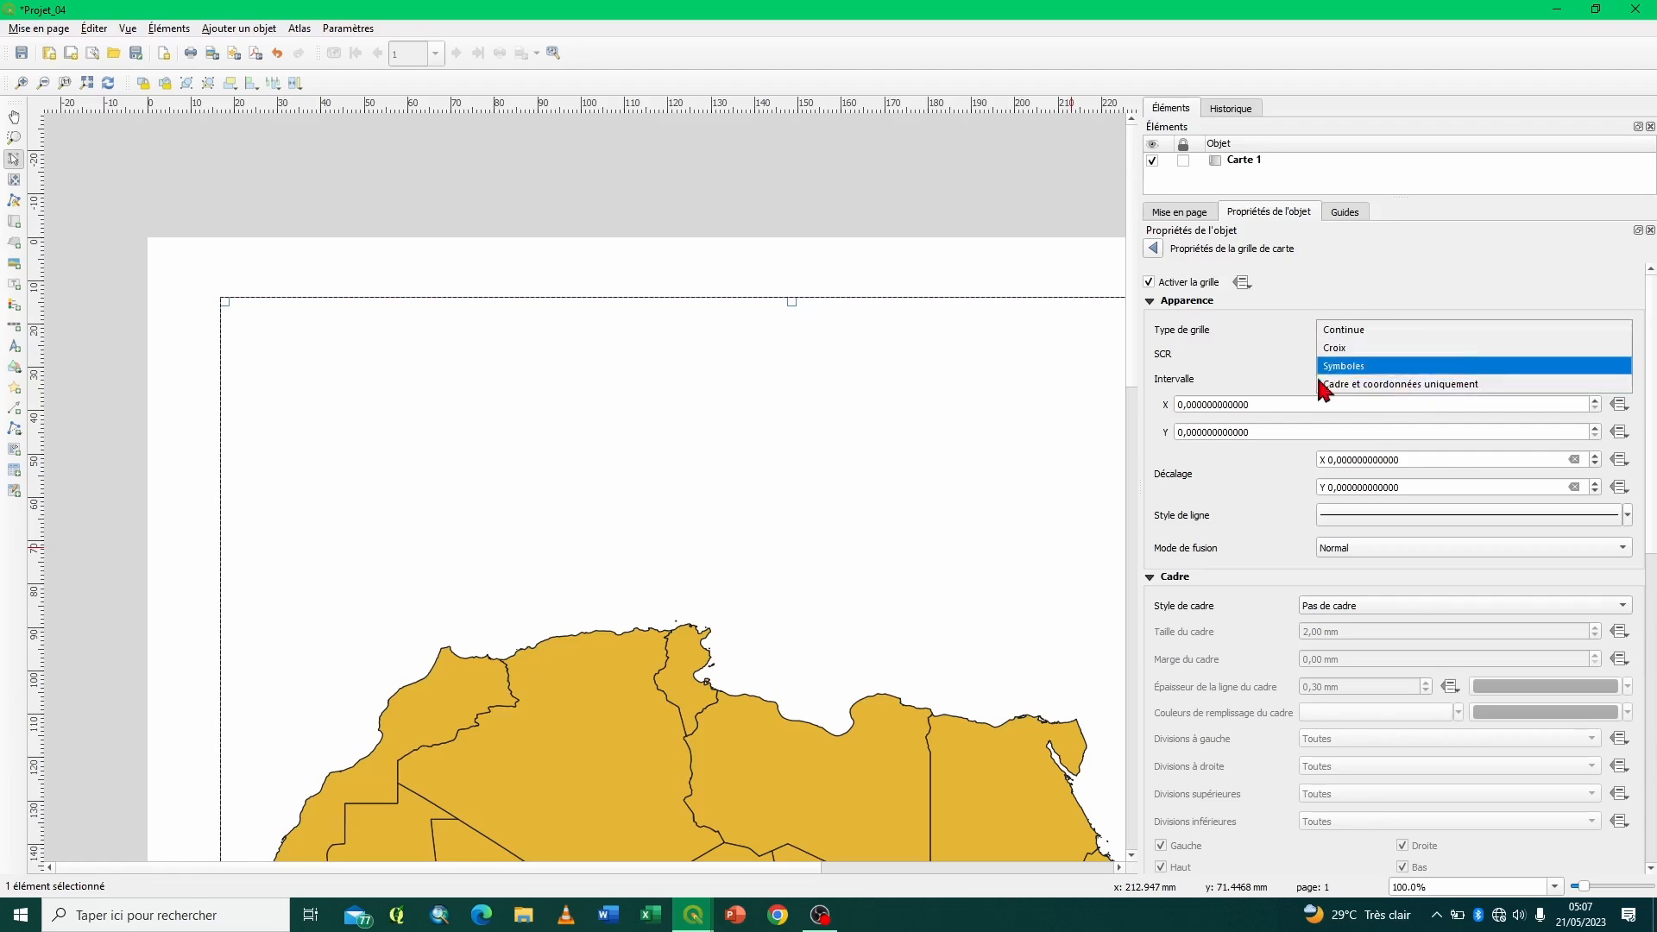
click(1356, 385)
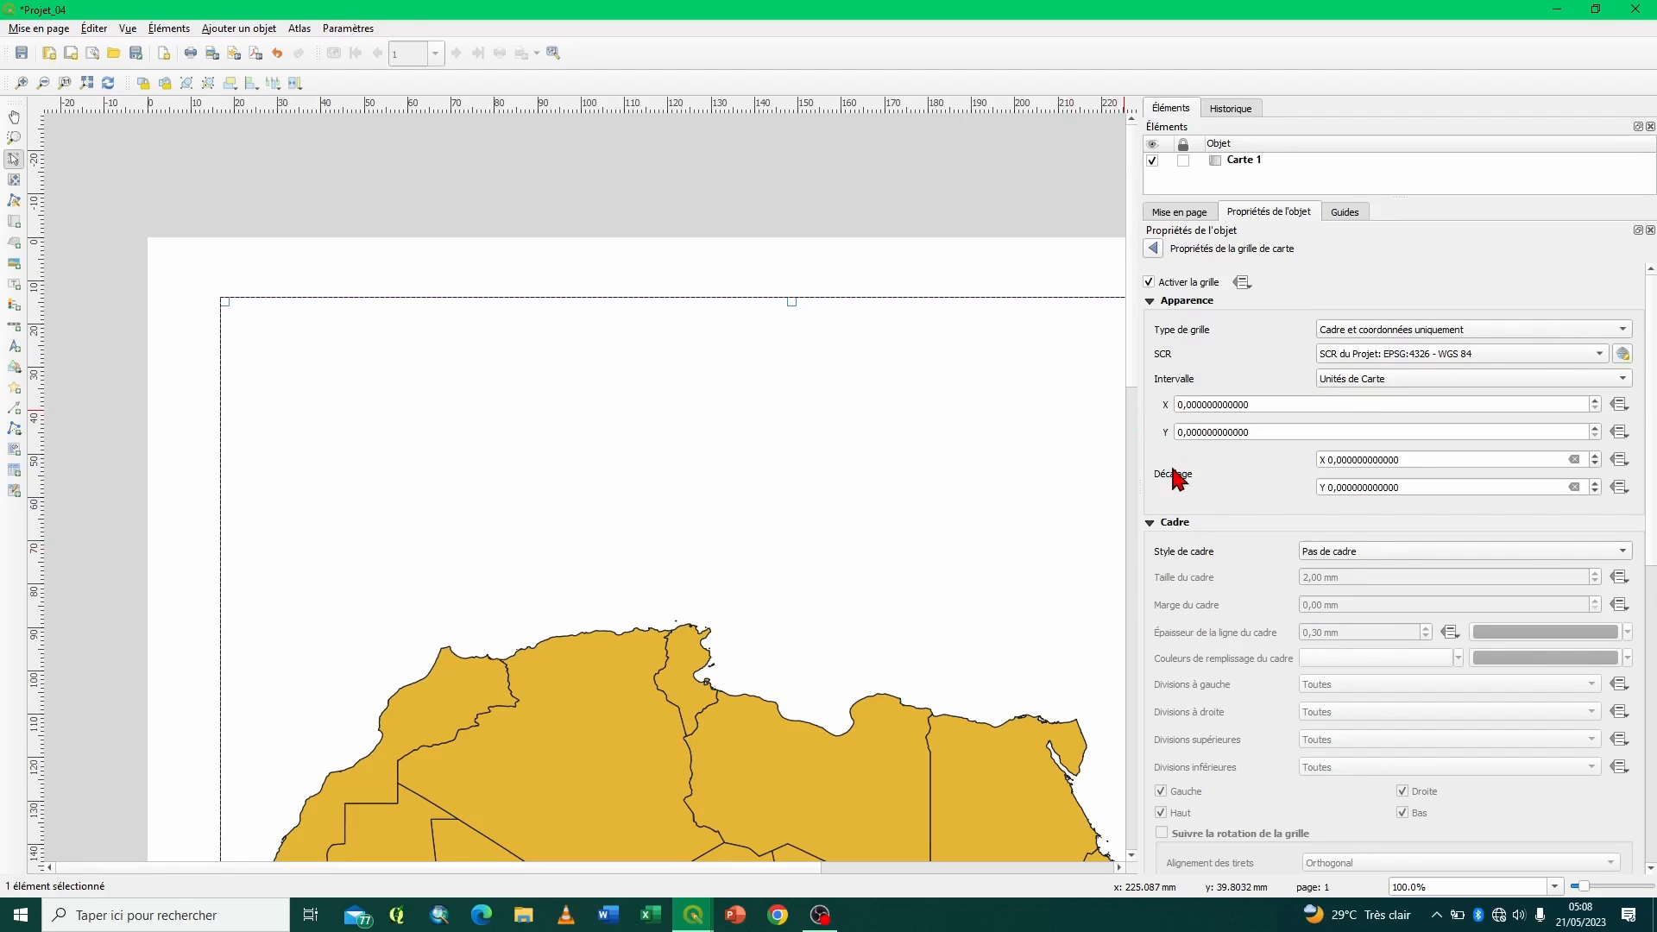
click(1180, 404)
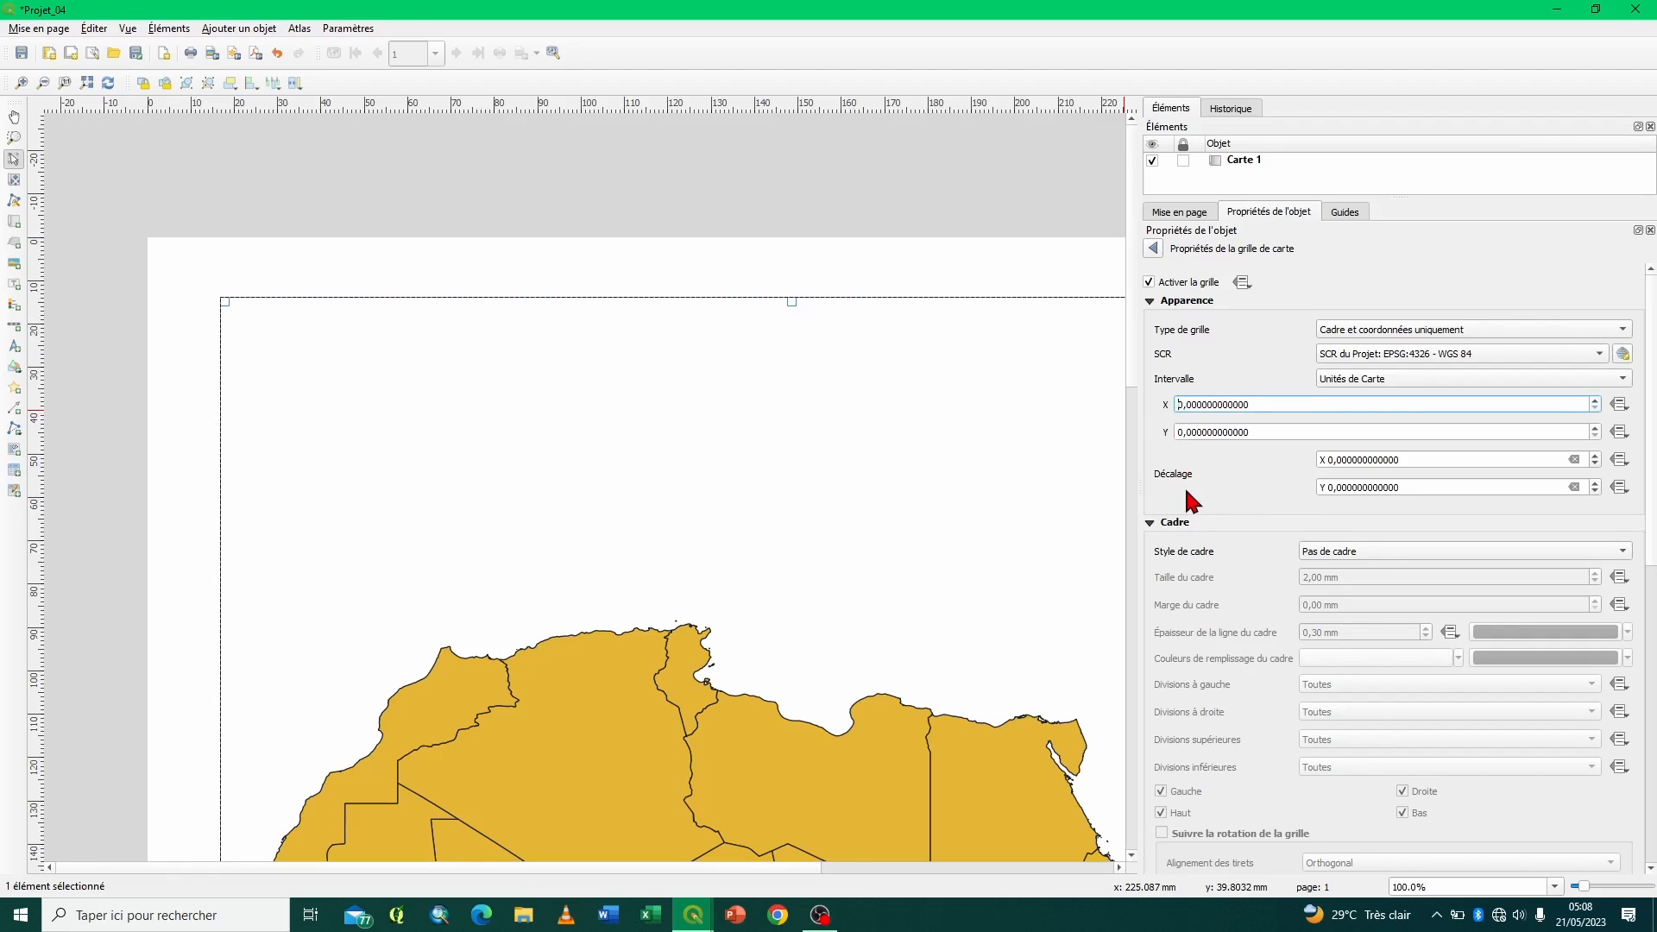
text(1)
click(1179, 431)
text(1)
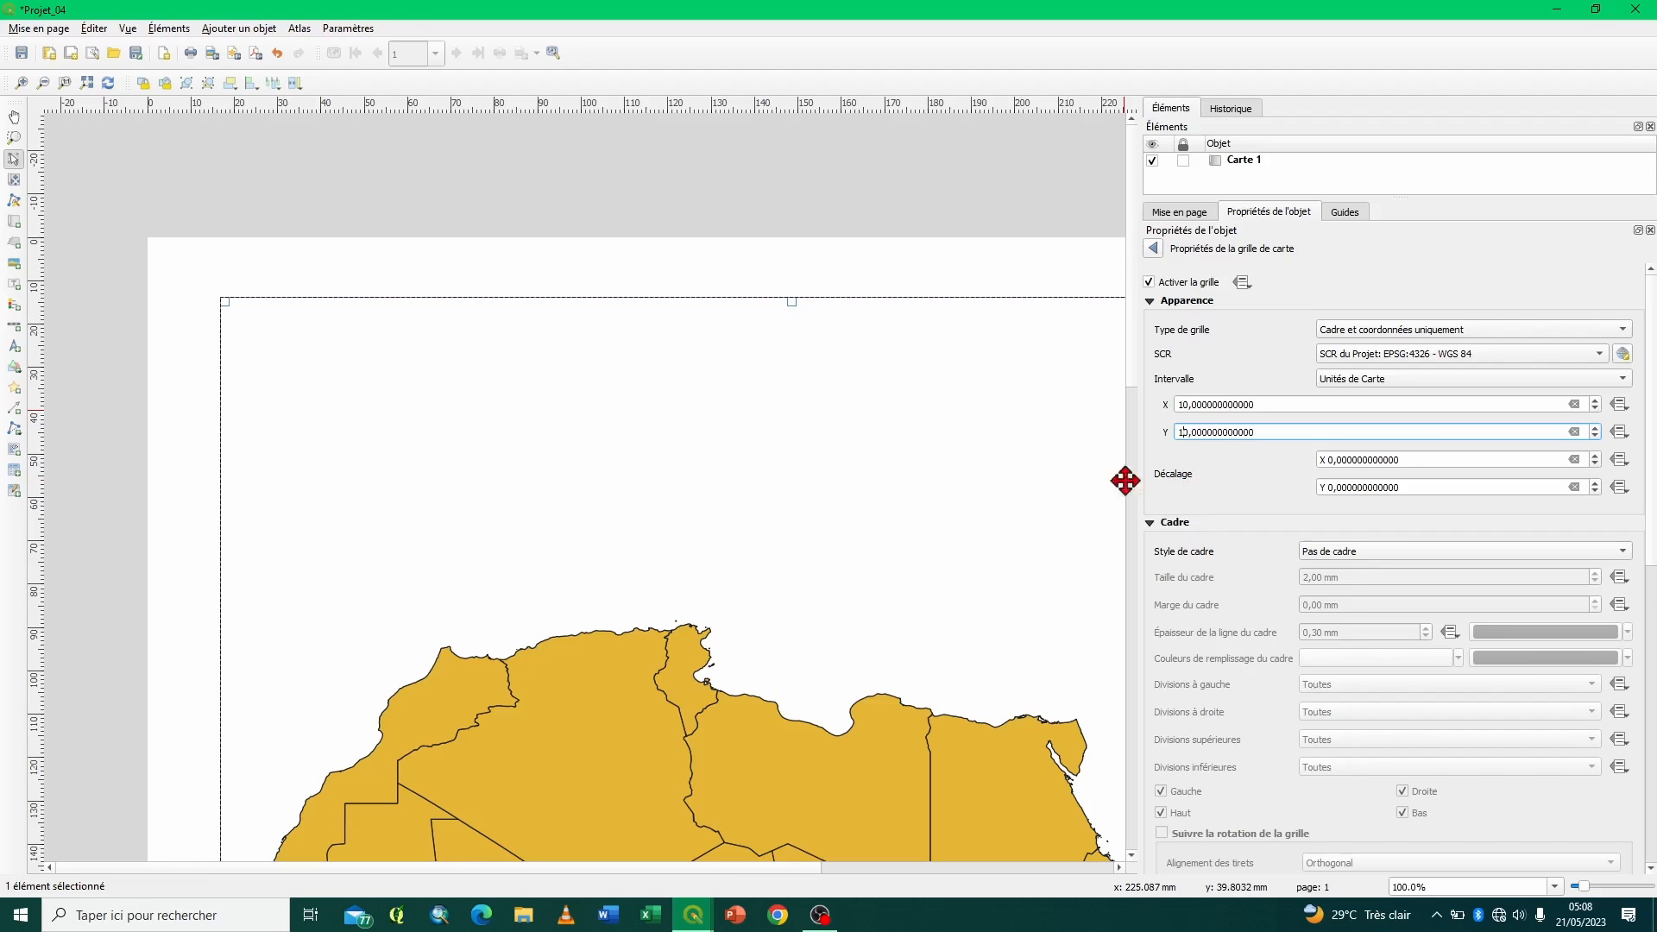
- Give the grid a Cadre simple frame with a line thickness of 0,50 mm
click(1393, 549)
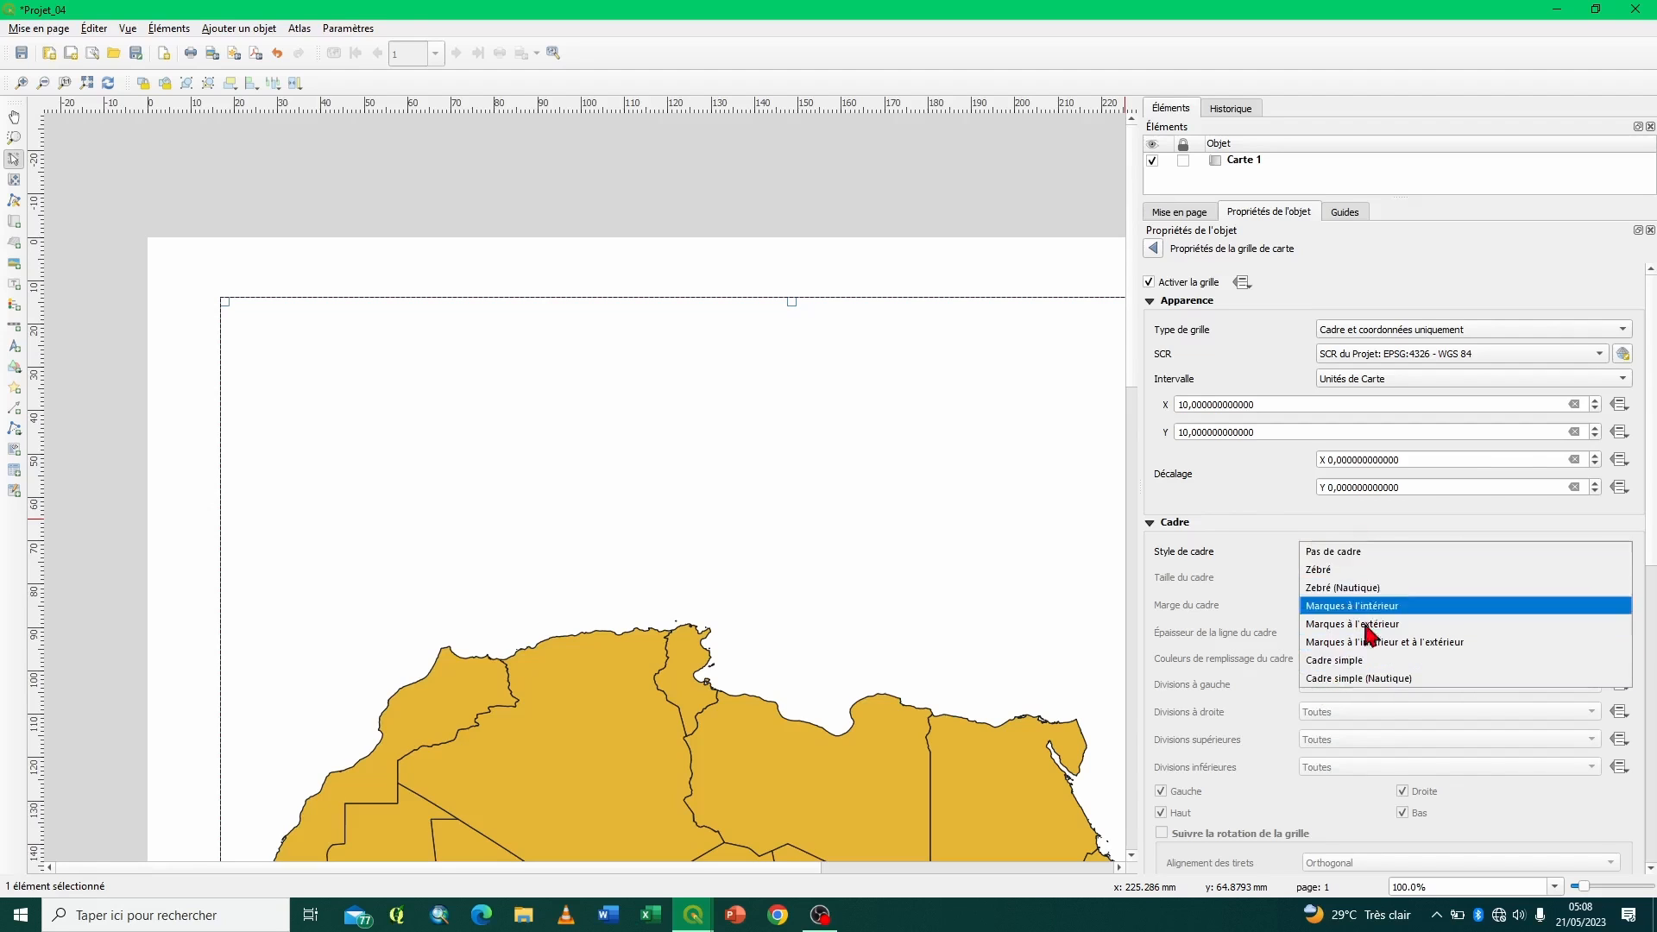
click(1354, 666)
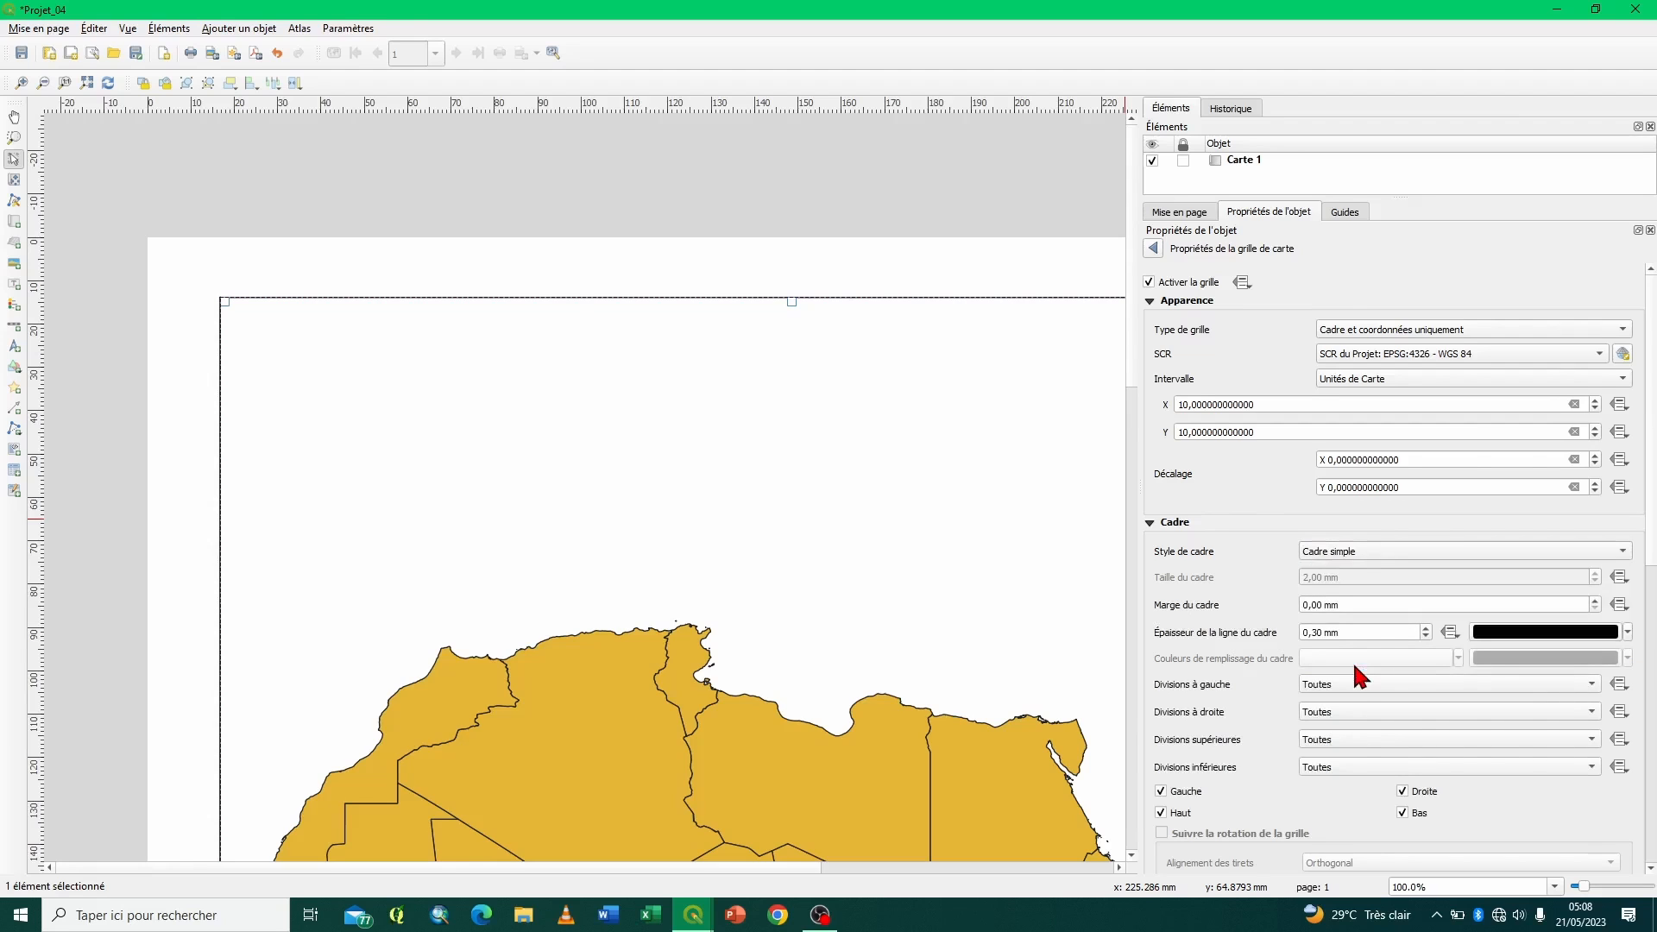
click(1425, 628)
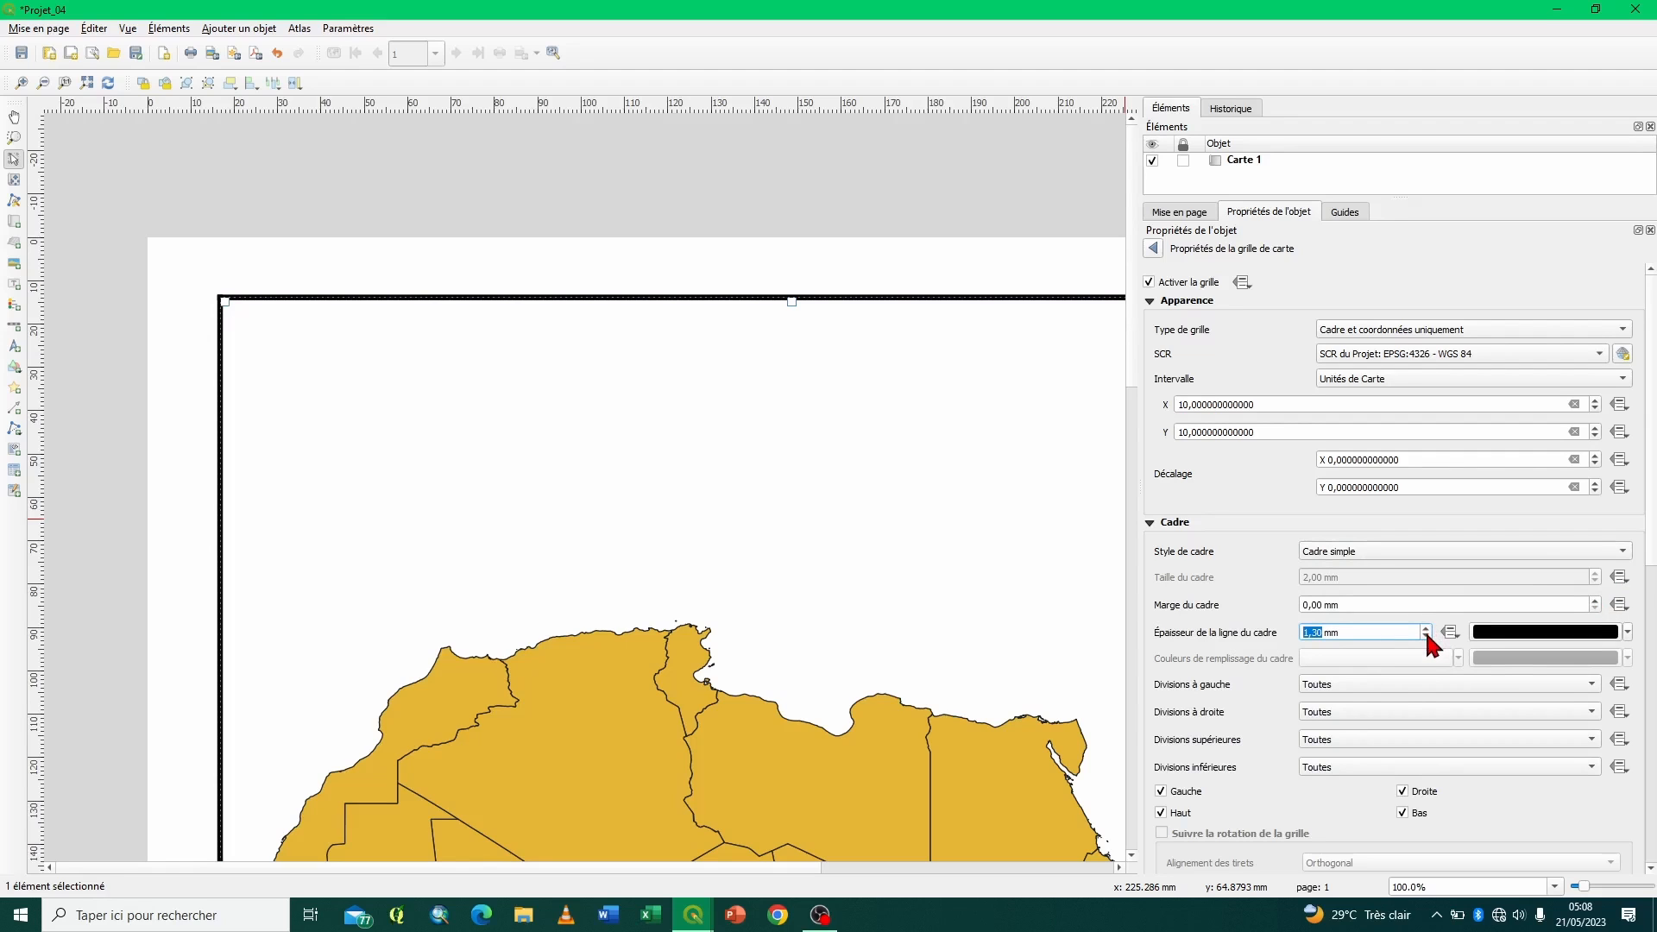
click(1426, 636)
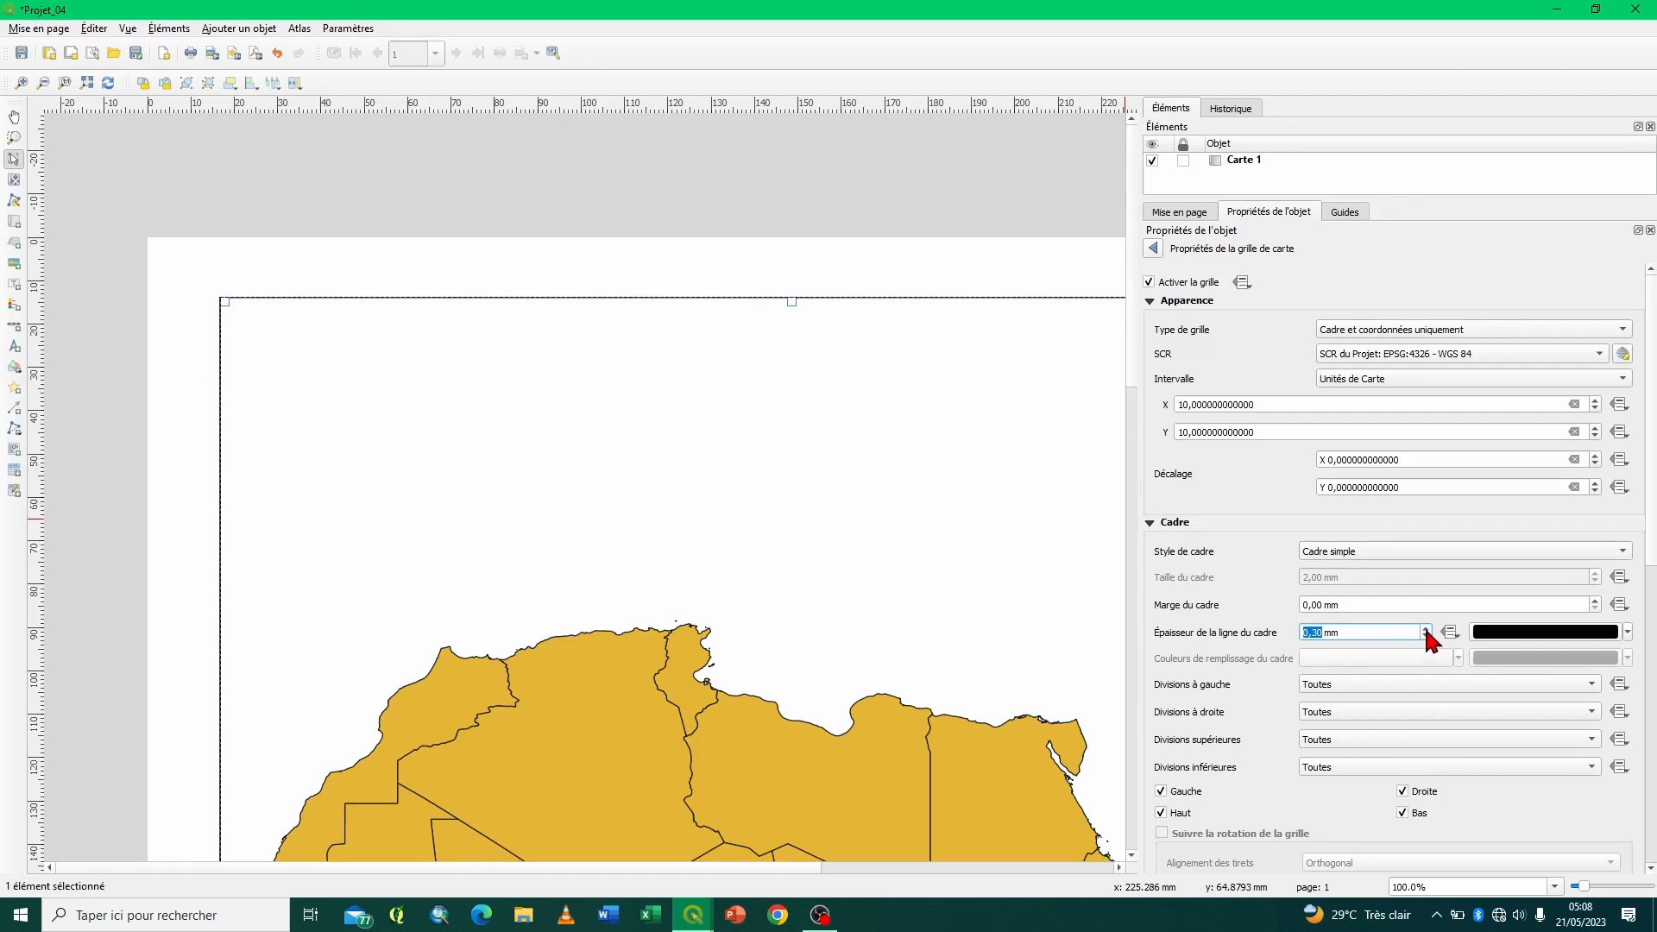
click(1317, 633)
key(BackSpace)
text(5)
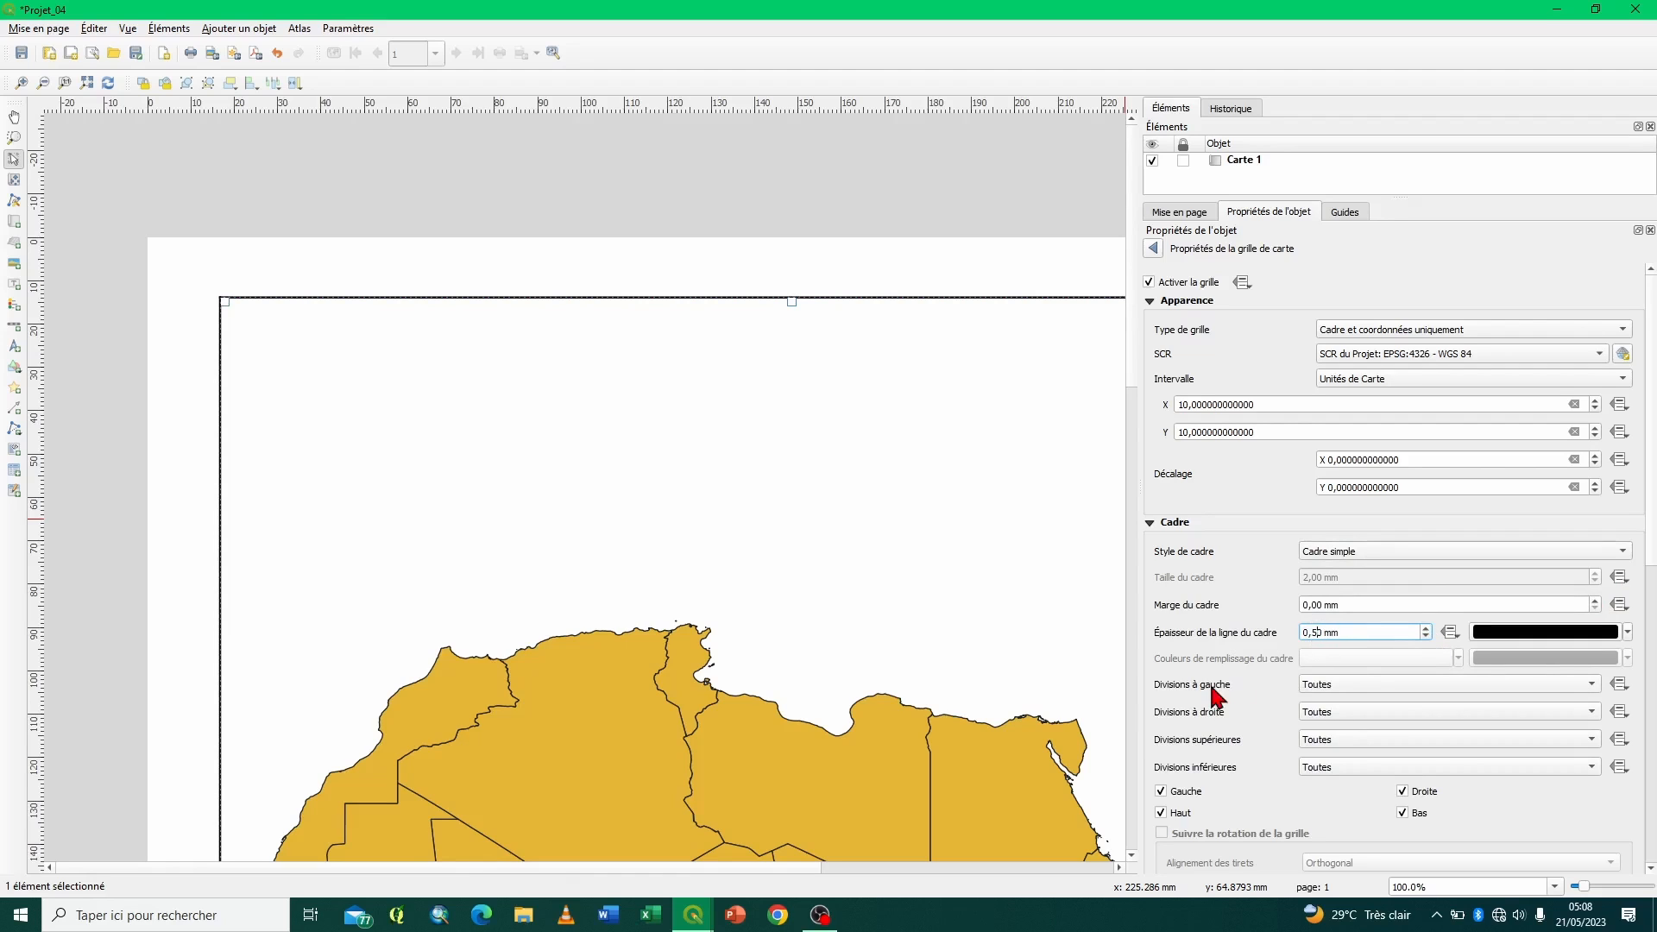
- Collapse the frame settings and display the grid coordinates in the Degrés, minutes, secondes avec suffixe format
click(1149, 523)
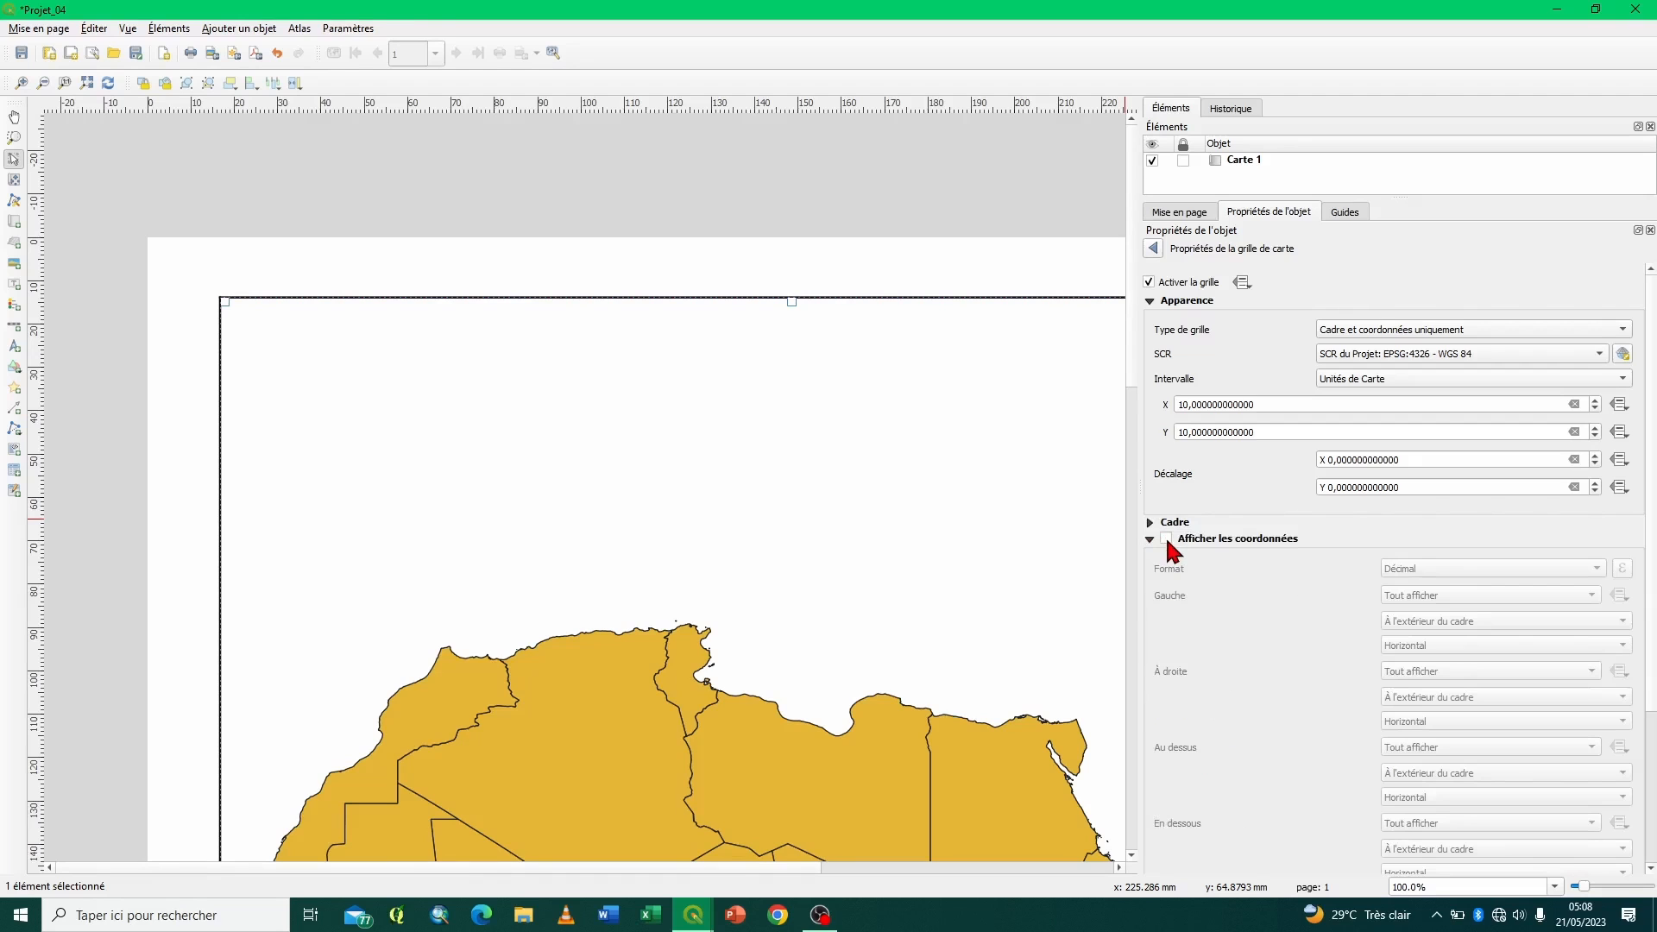
click(1166, 538)
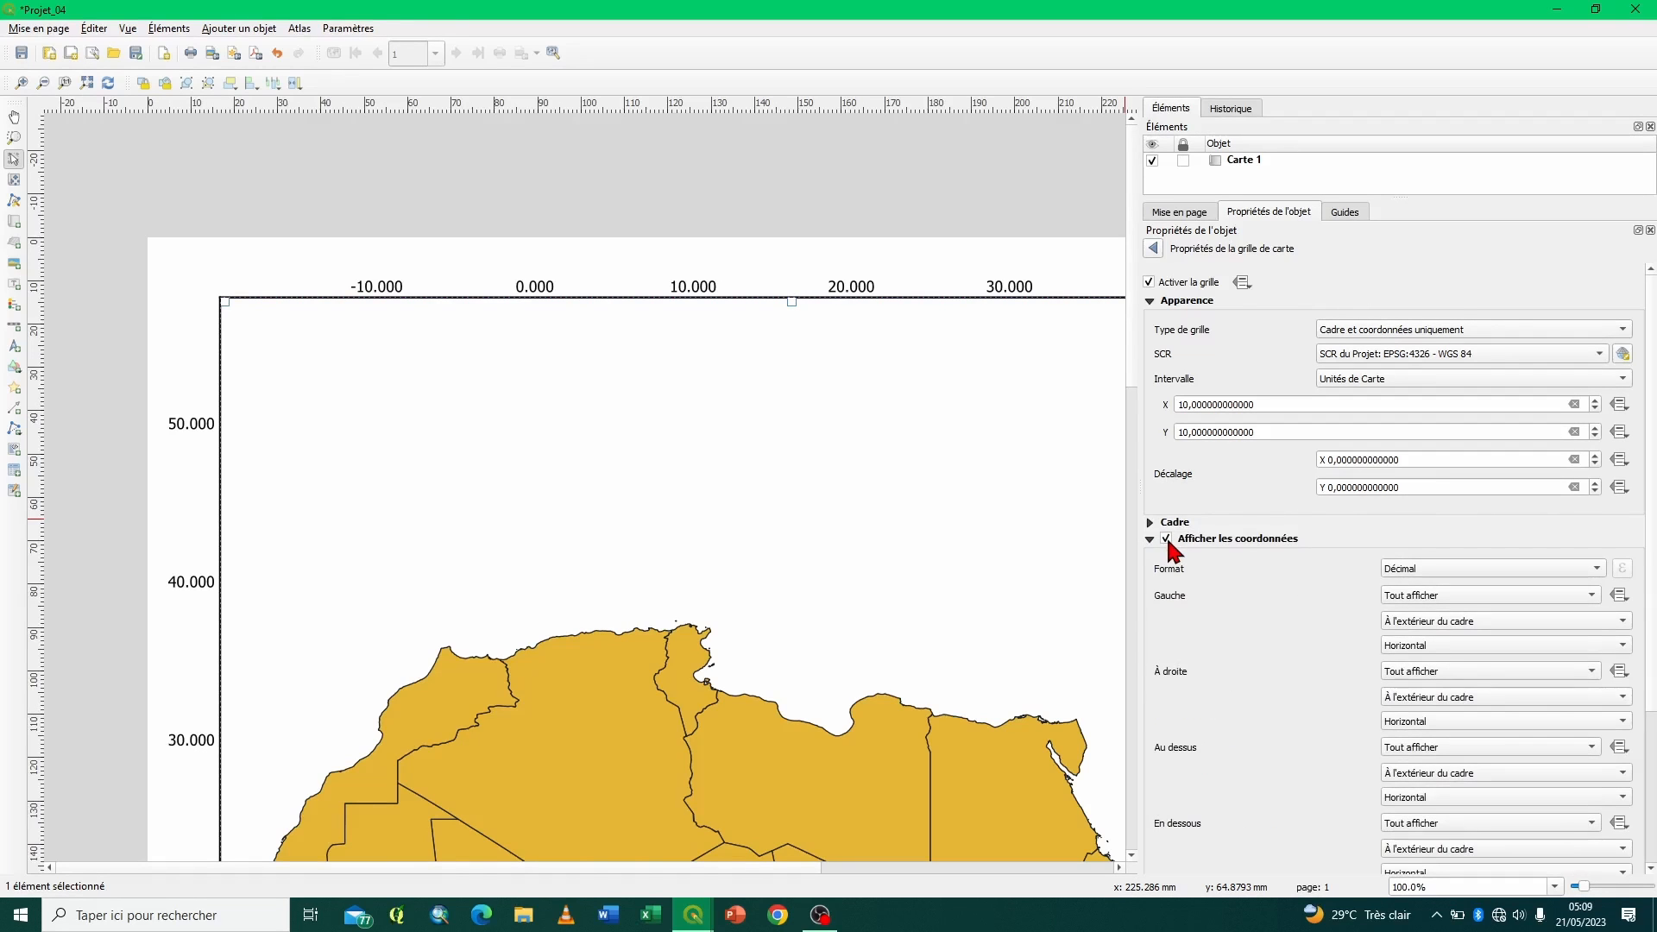
click(1498, 570)
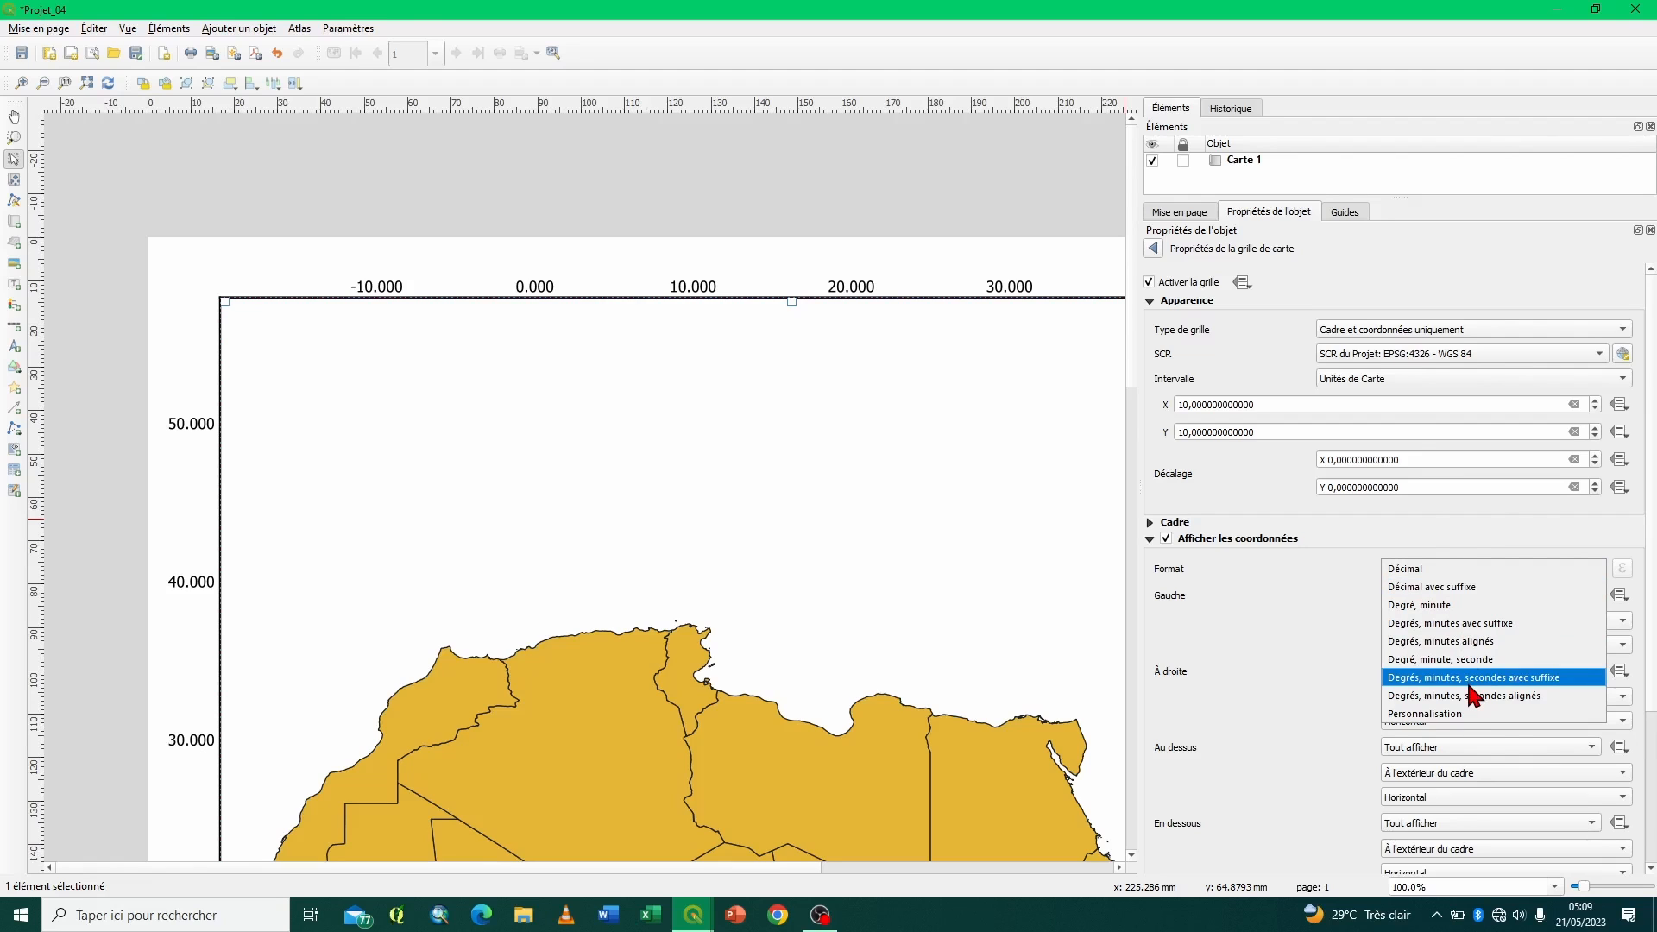
click(1520, 679)
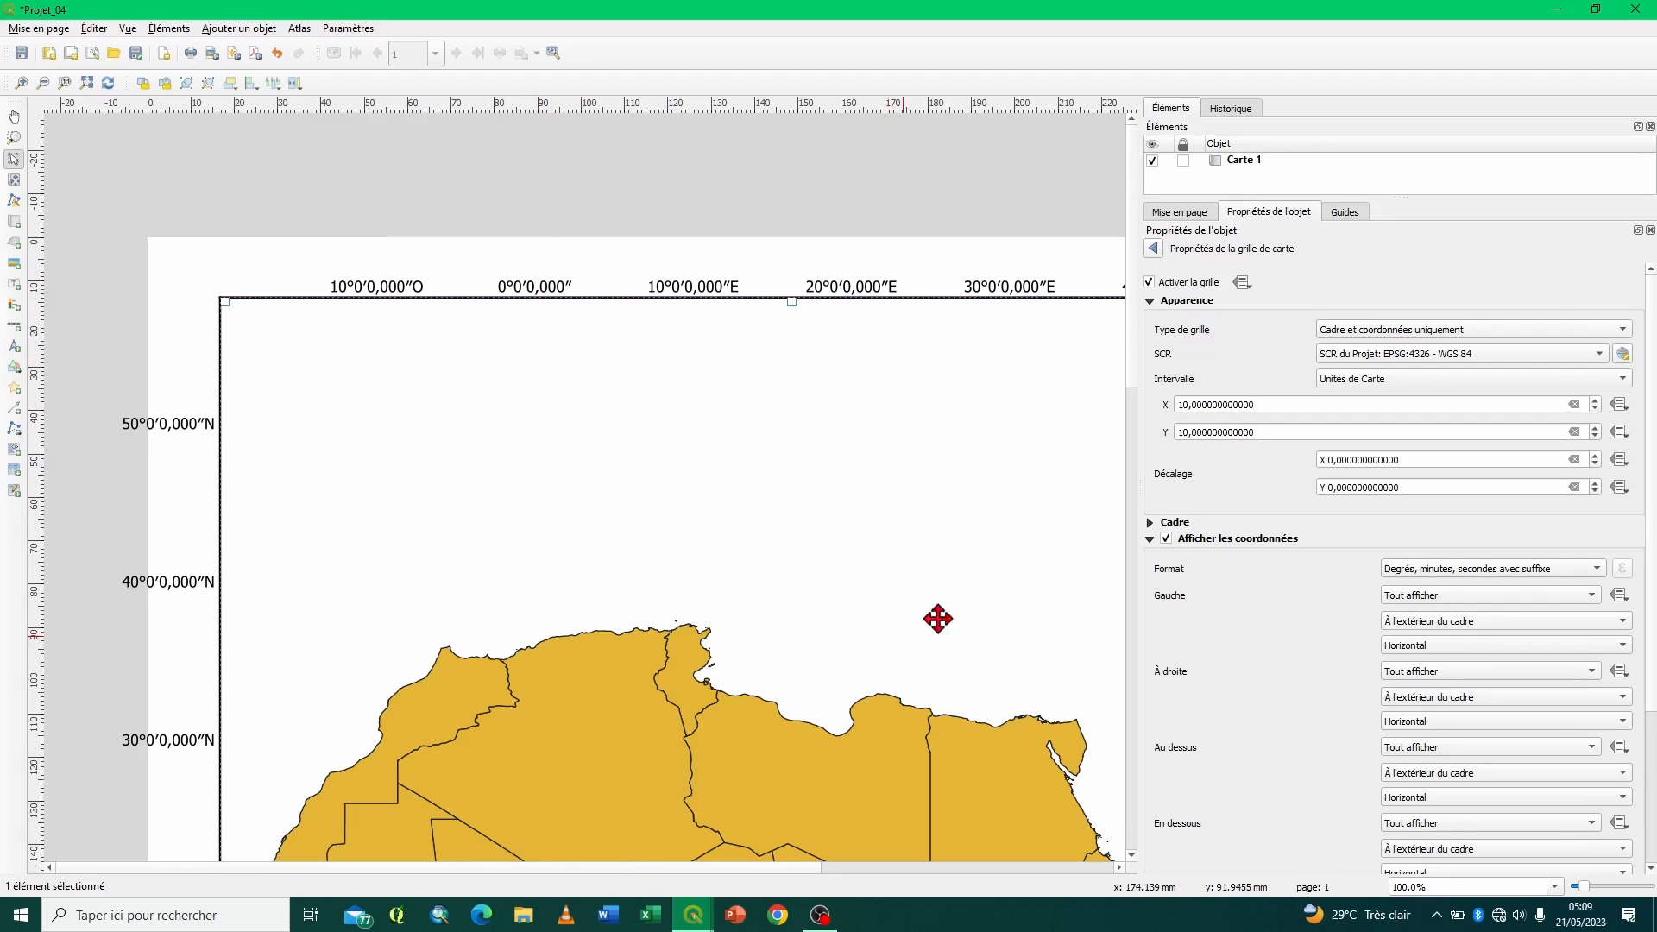
- Inspect the coordinates along the map, and set the orientation of those on its left and right sides to Vertical ascendant
drag(1131, 348, 1132, 561)
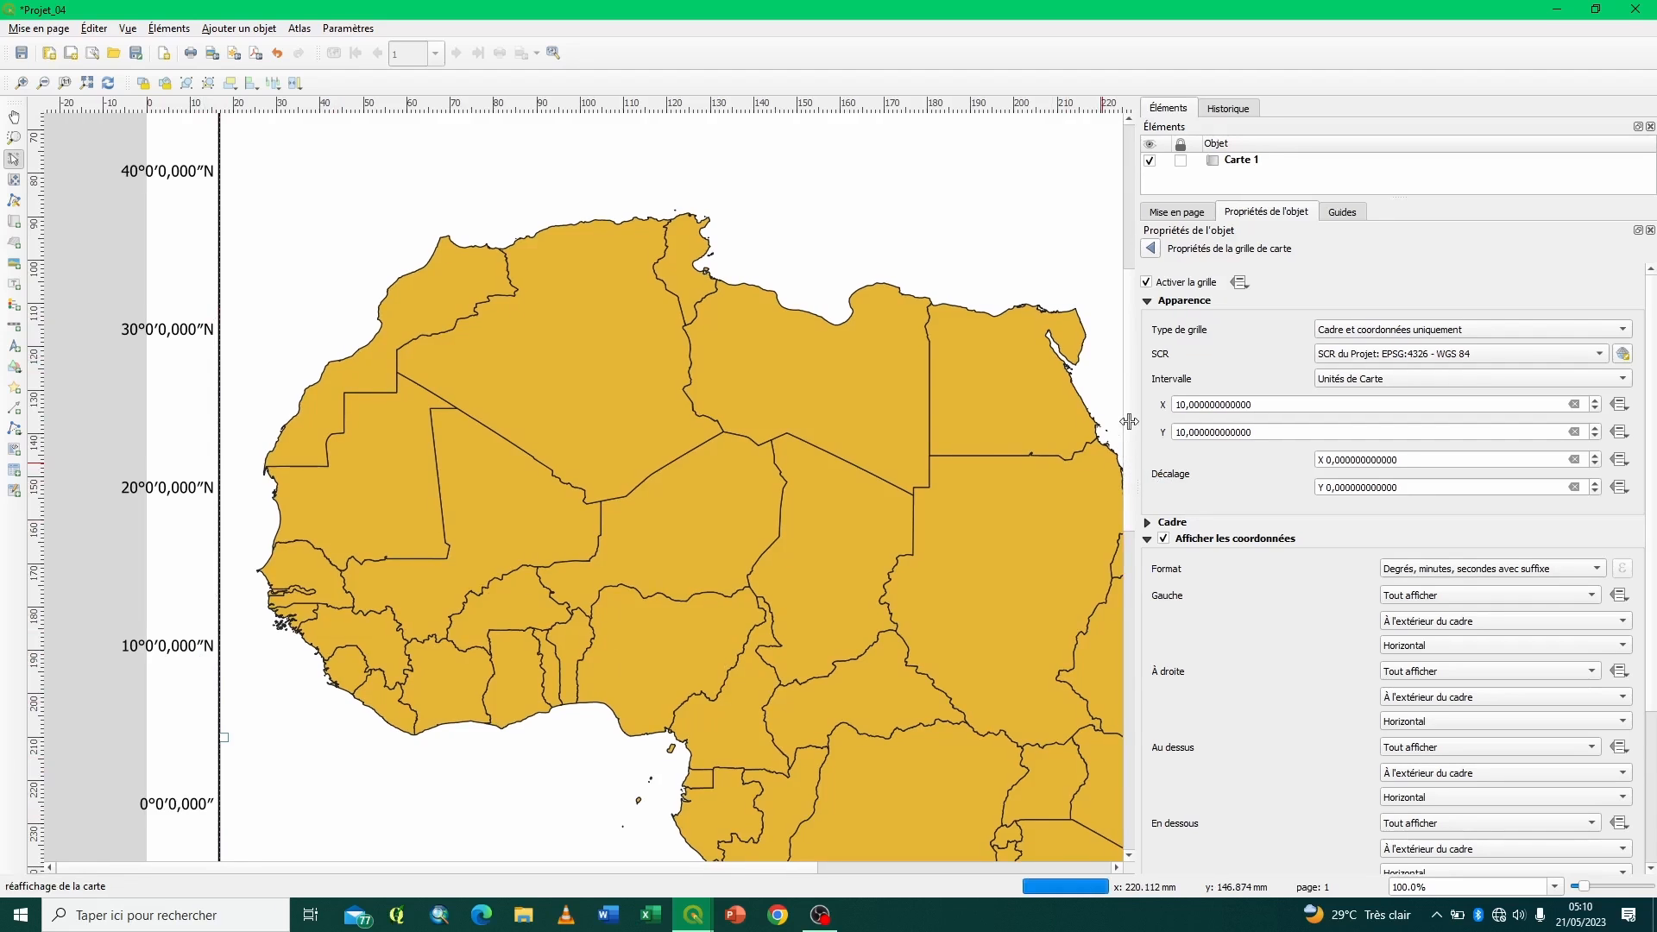
scroll(1132, 509, down, 3)
scroll(1133, 522, down, 3)
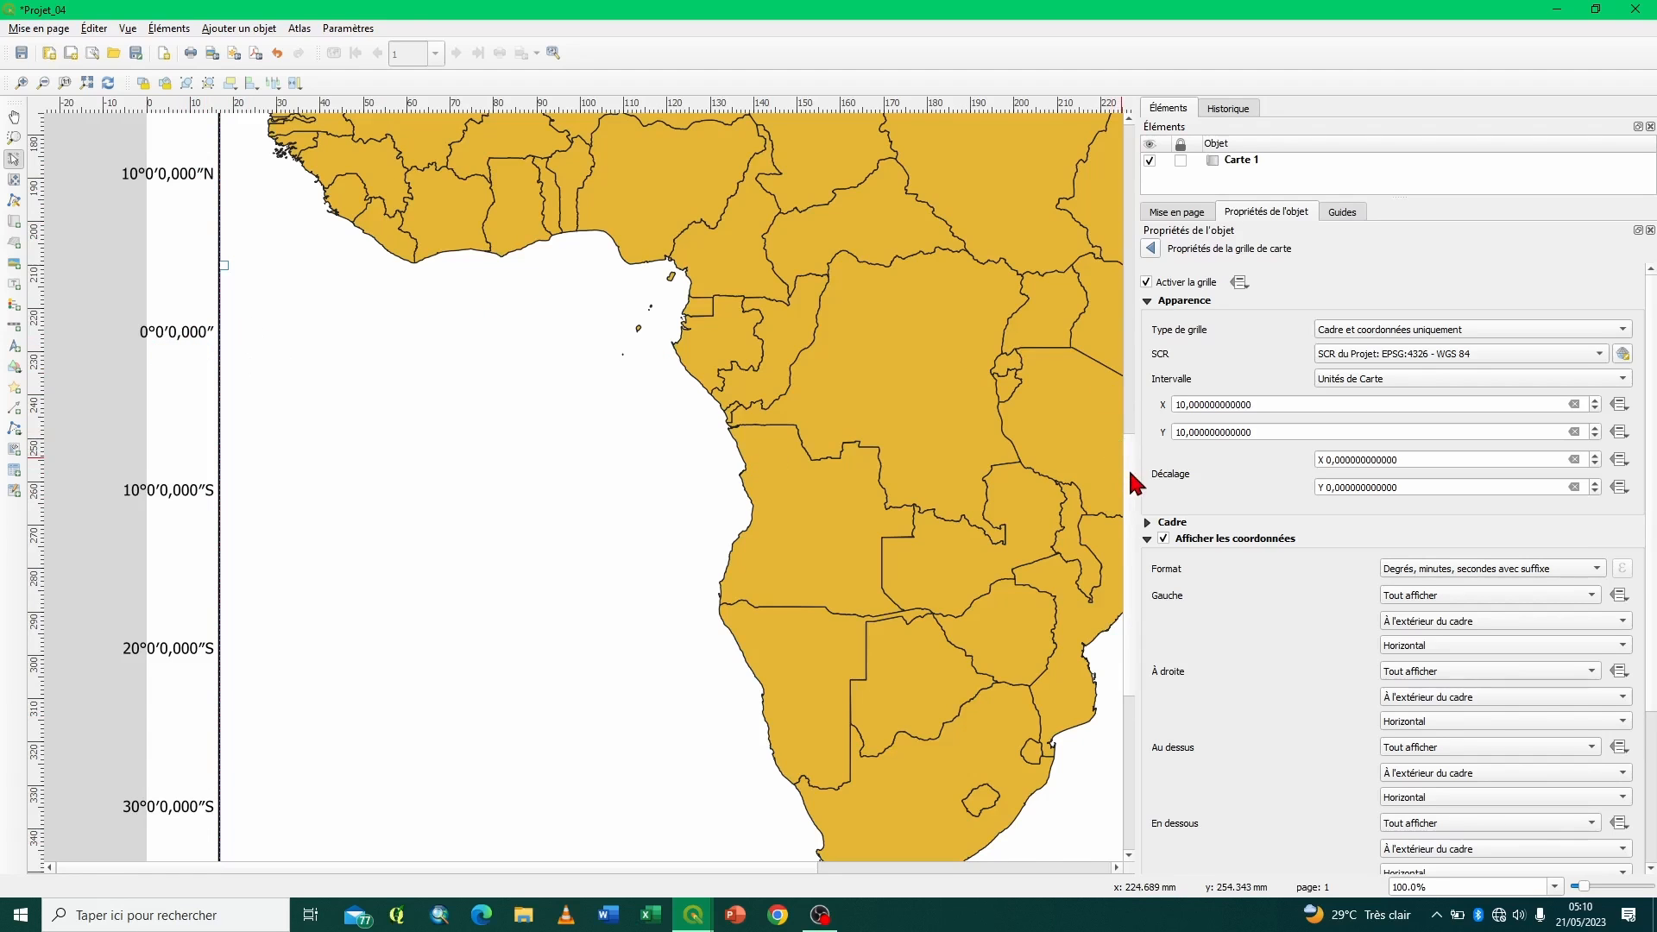
drag(1125, 393, 1090, 177)
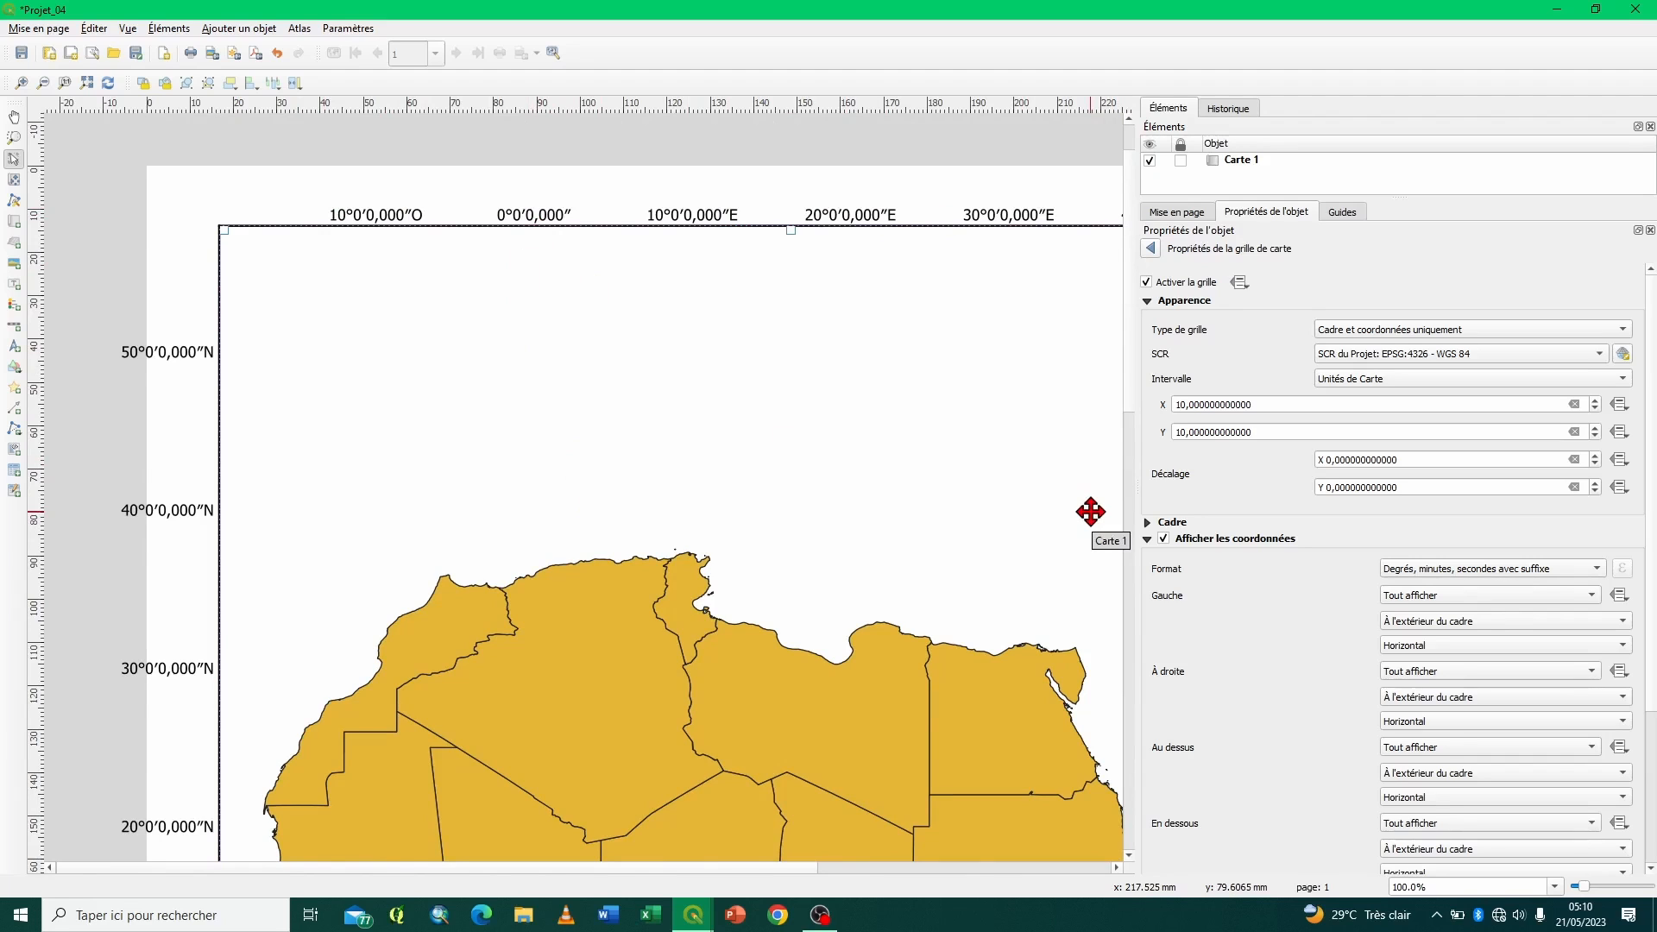
scroll(1286, 608, down, 2)
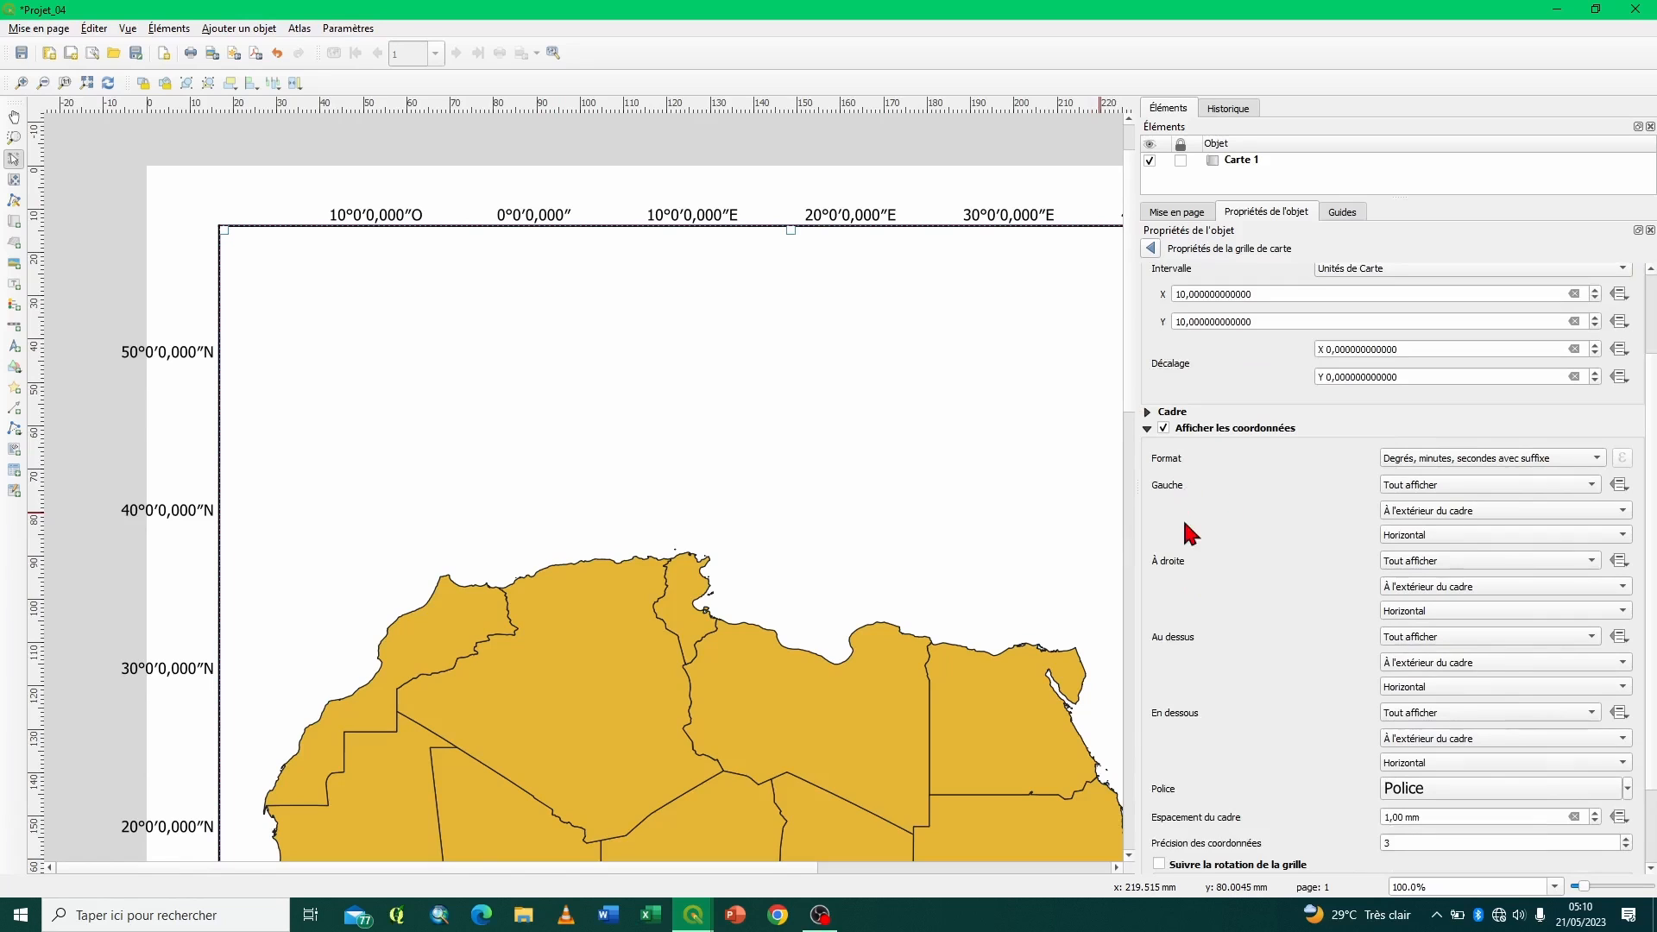
click(1443, 535)
click(1443, 553)
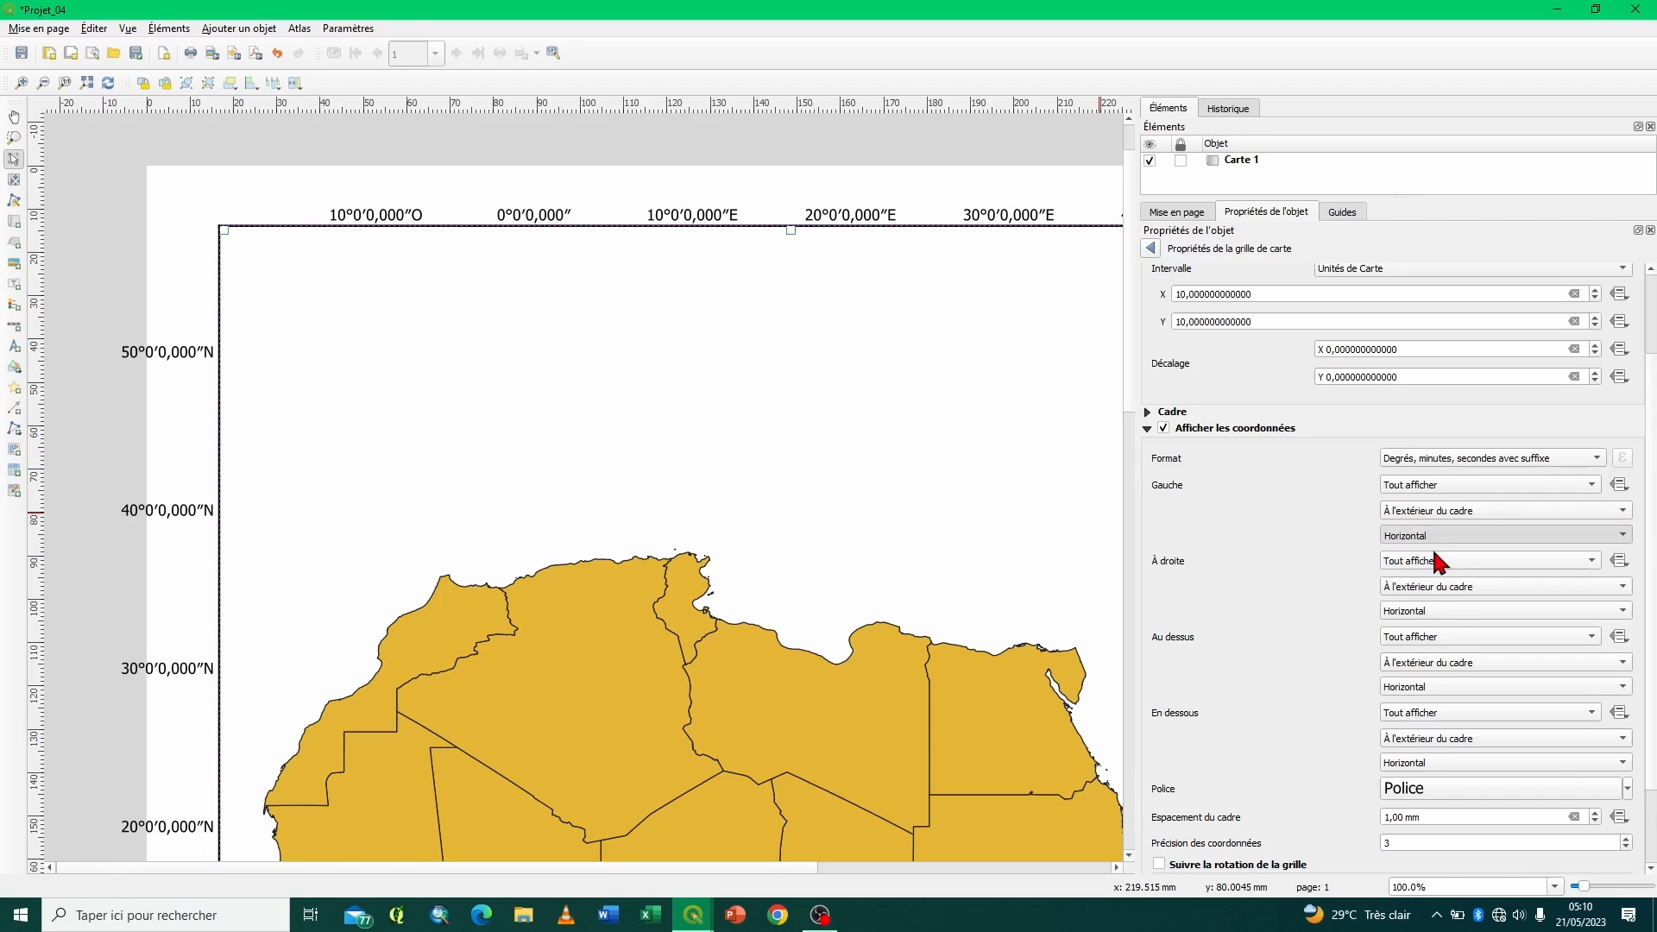
click(1451, 610)
click(1436, 631)
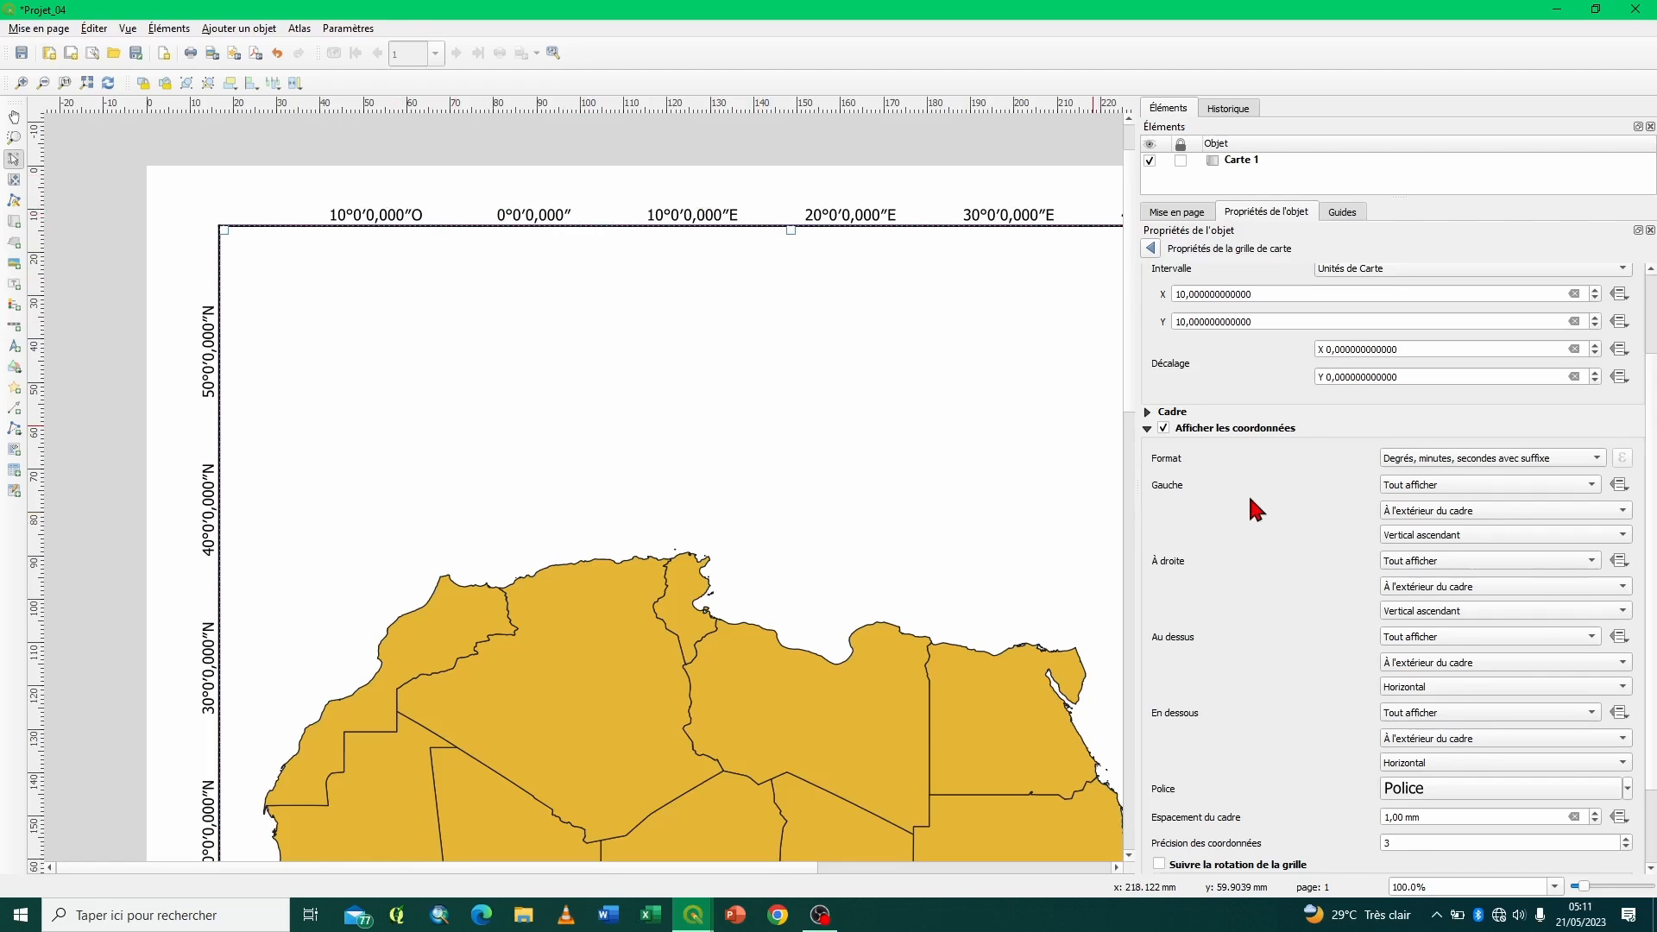
- Try a grid X interval of 20 map units, and restore it to 10
scroll(1248, 493, up, 2)
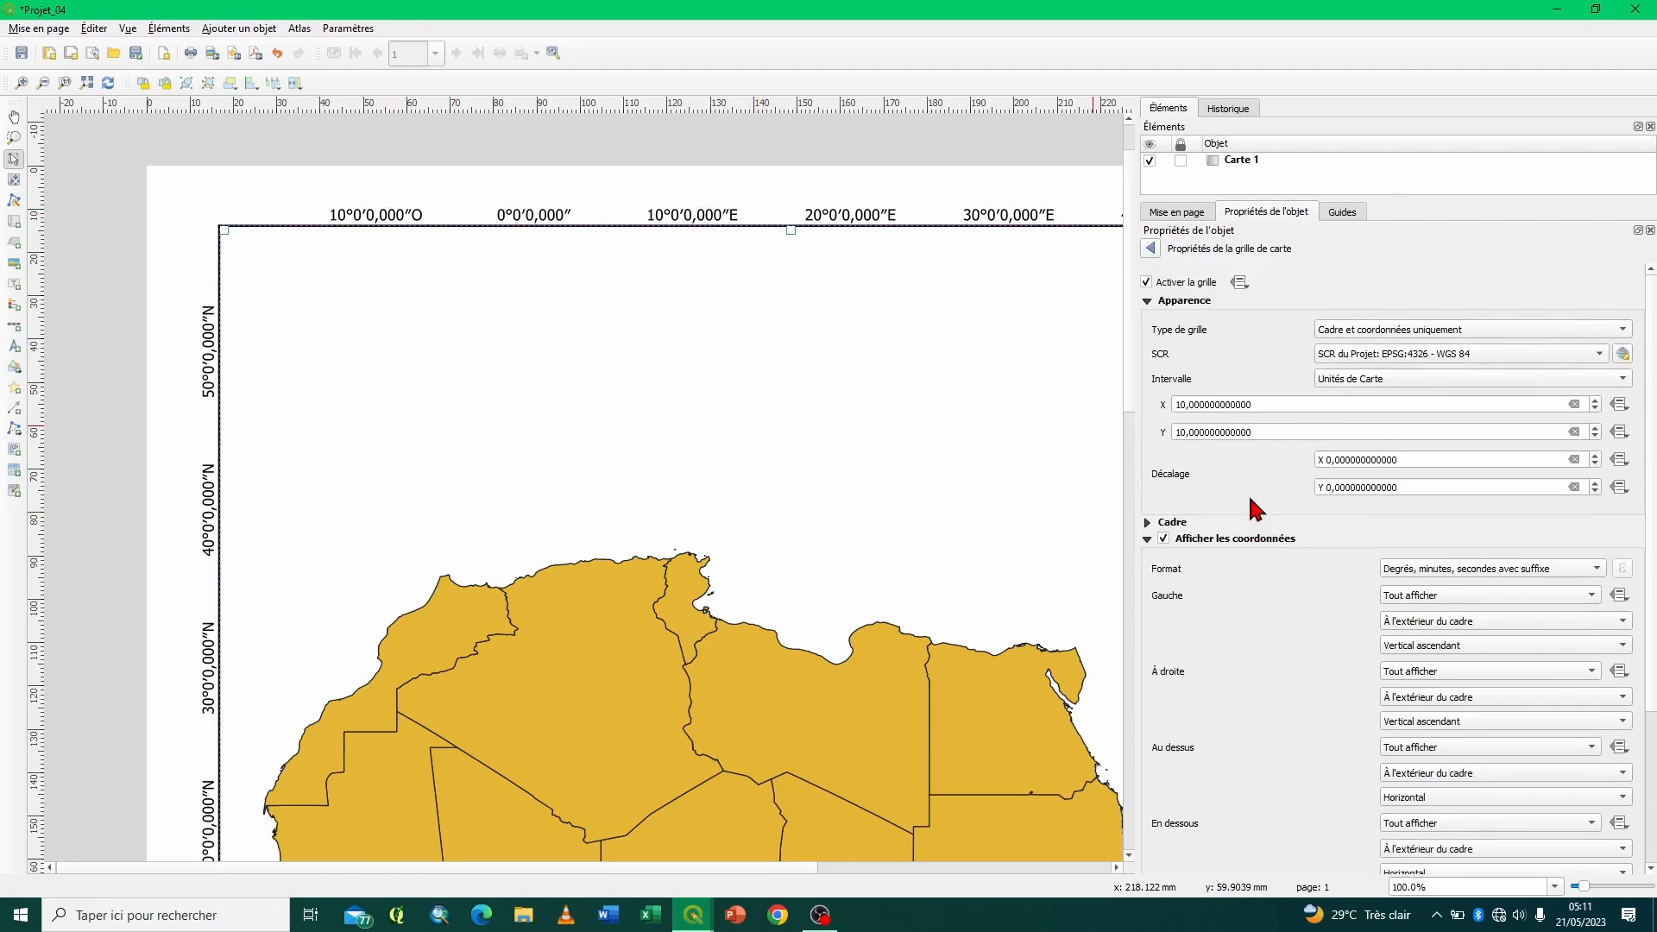
click(1183, 404)
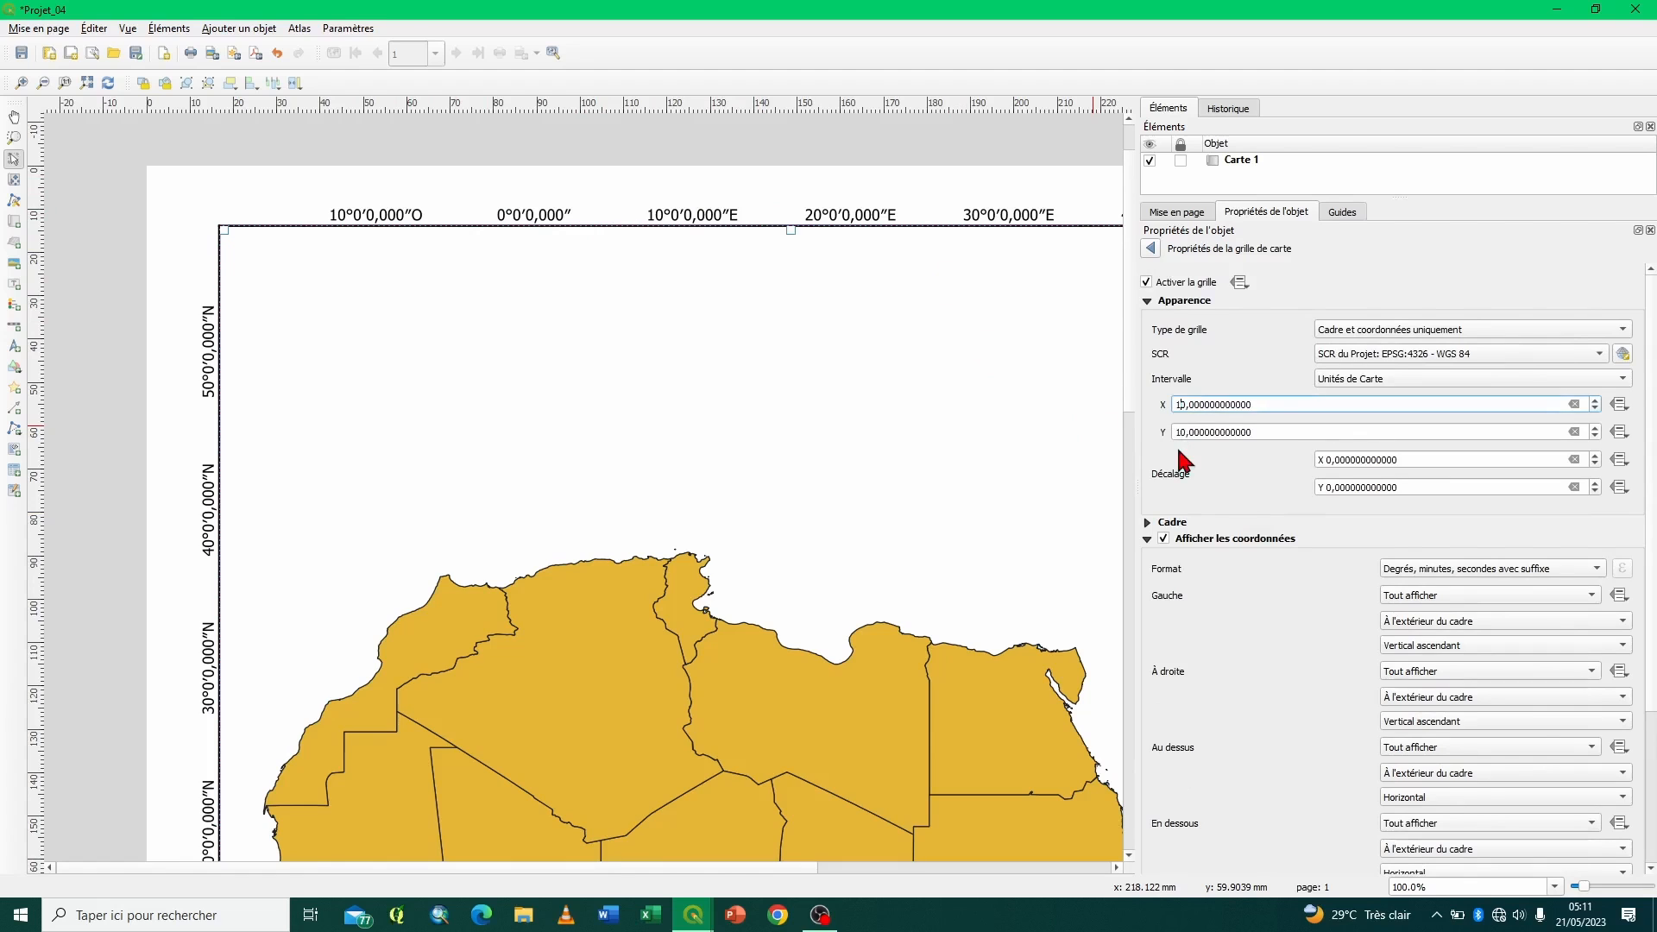
key(Return)
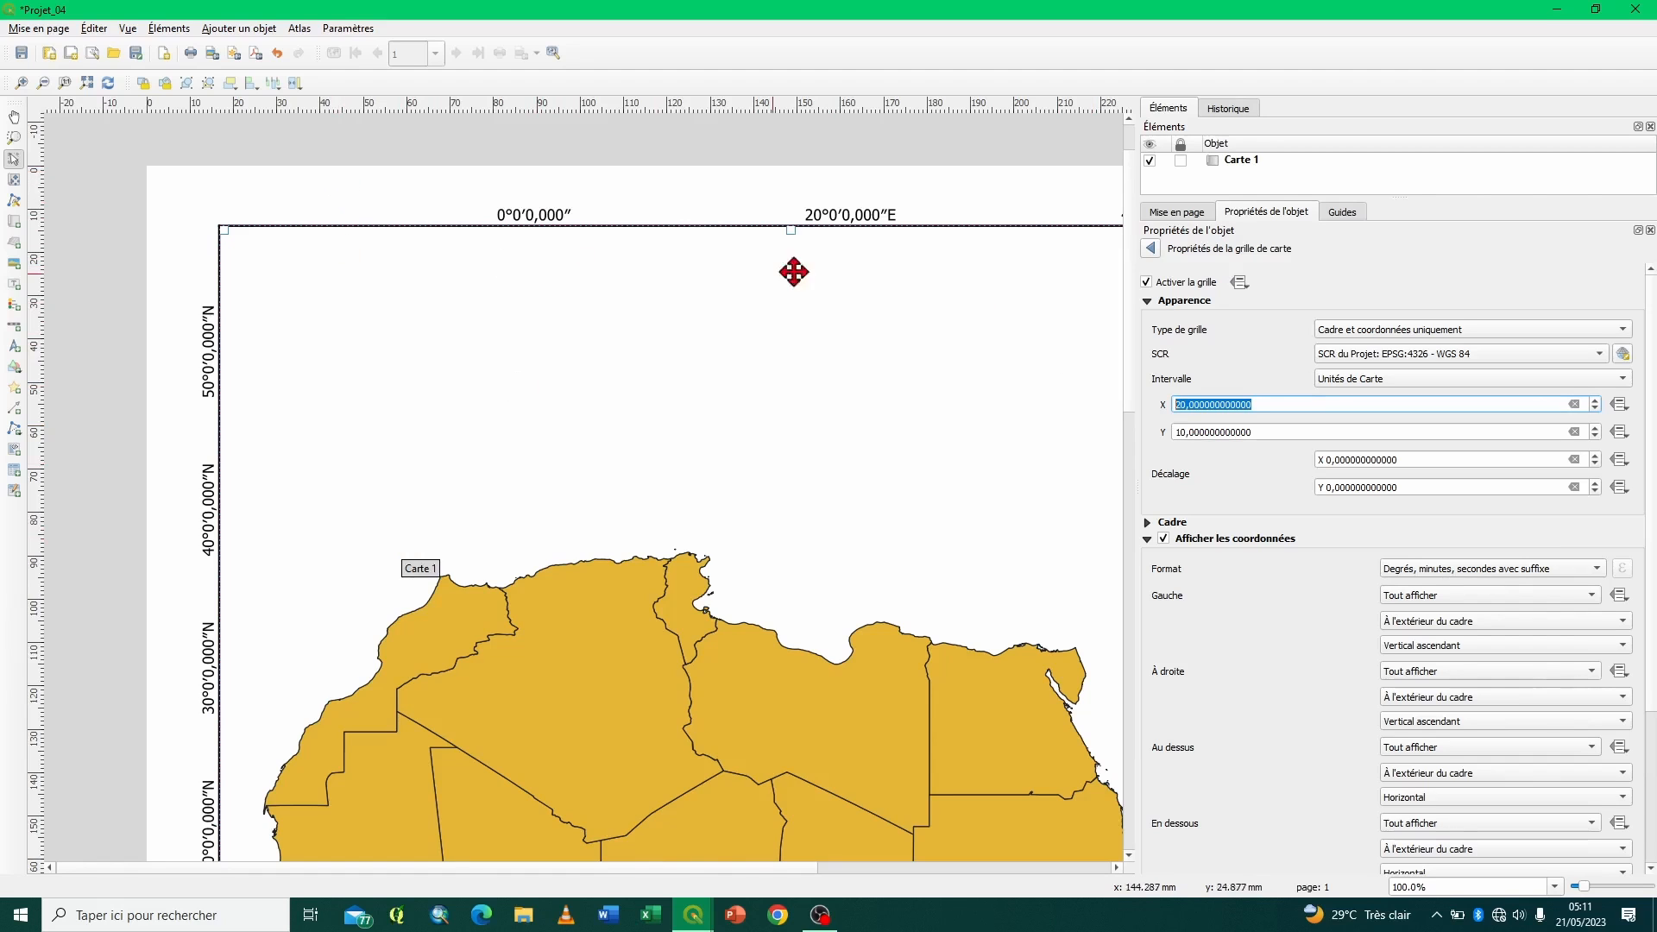
click(1178, 403)
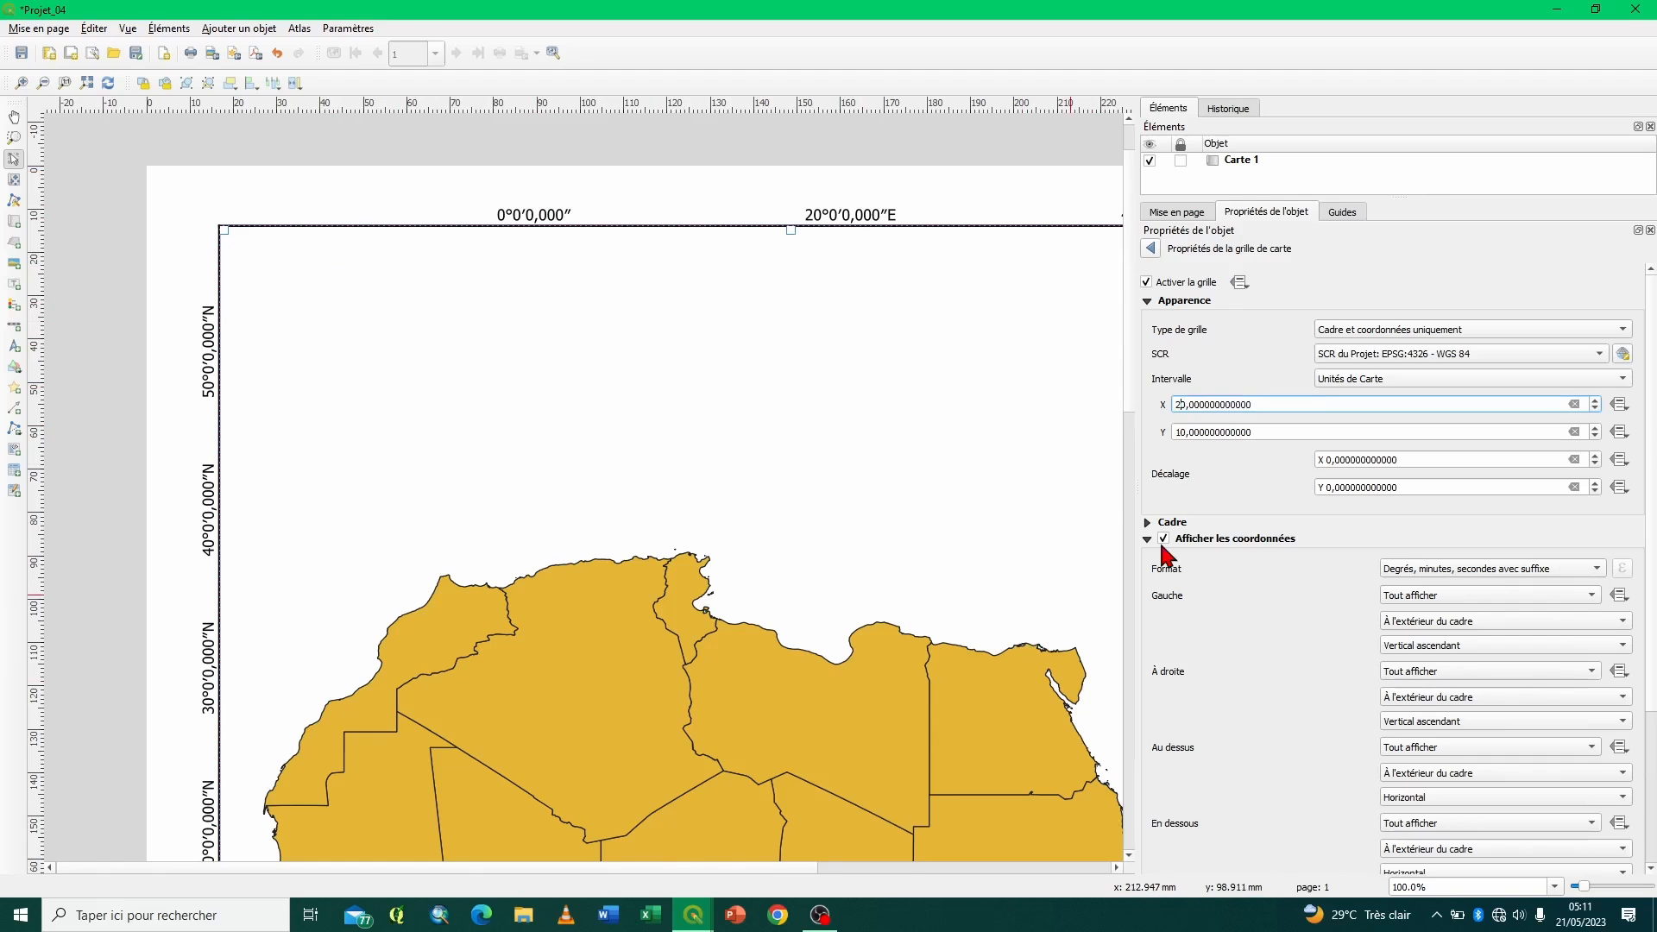
key(Return)
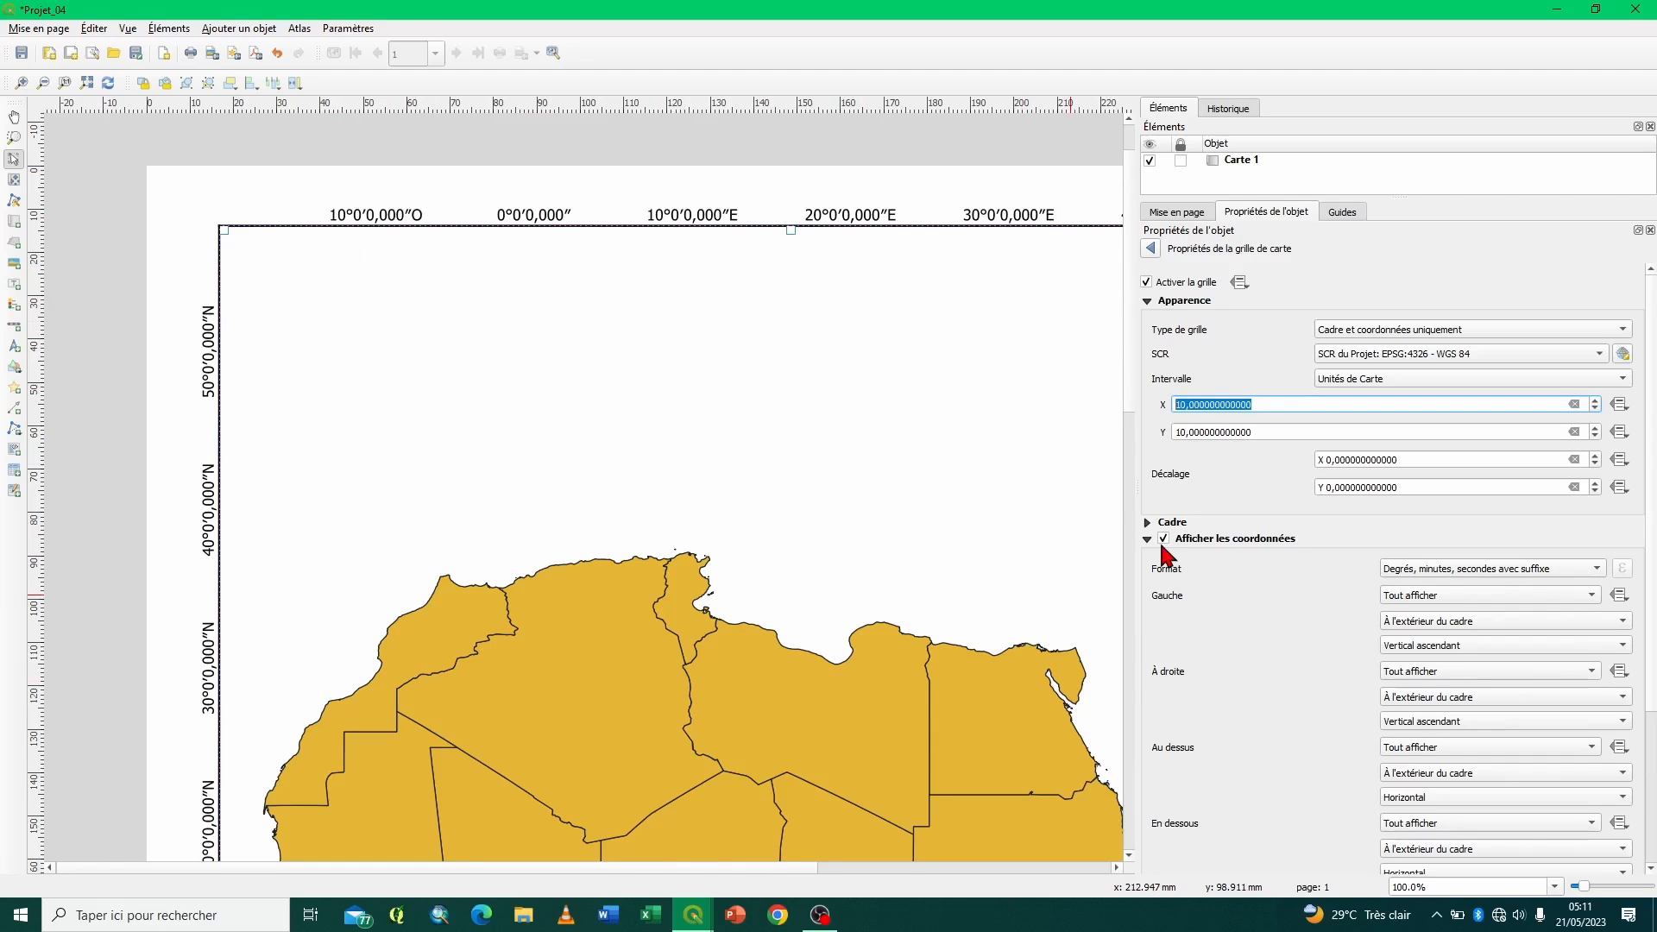
- Set the grid's X interval first to 11 and finally to 11,21 map units
click(1185, 403)
text(1)
key(Return)
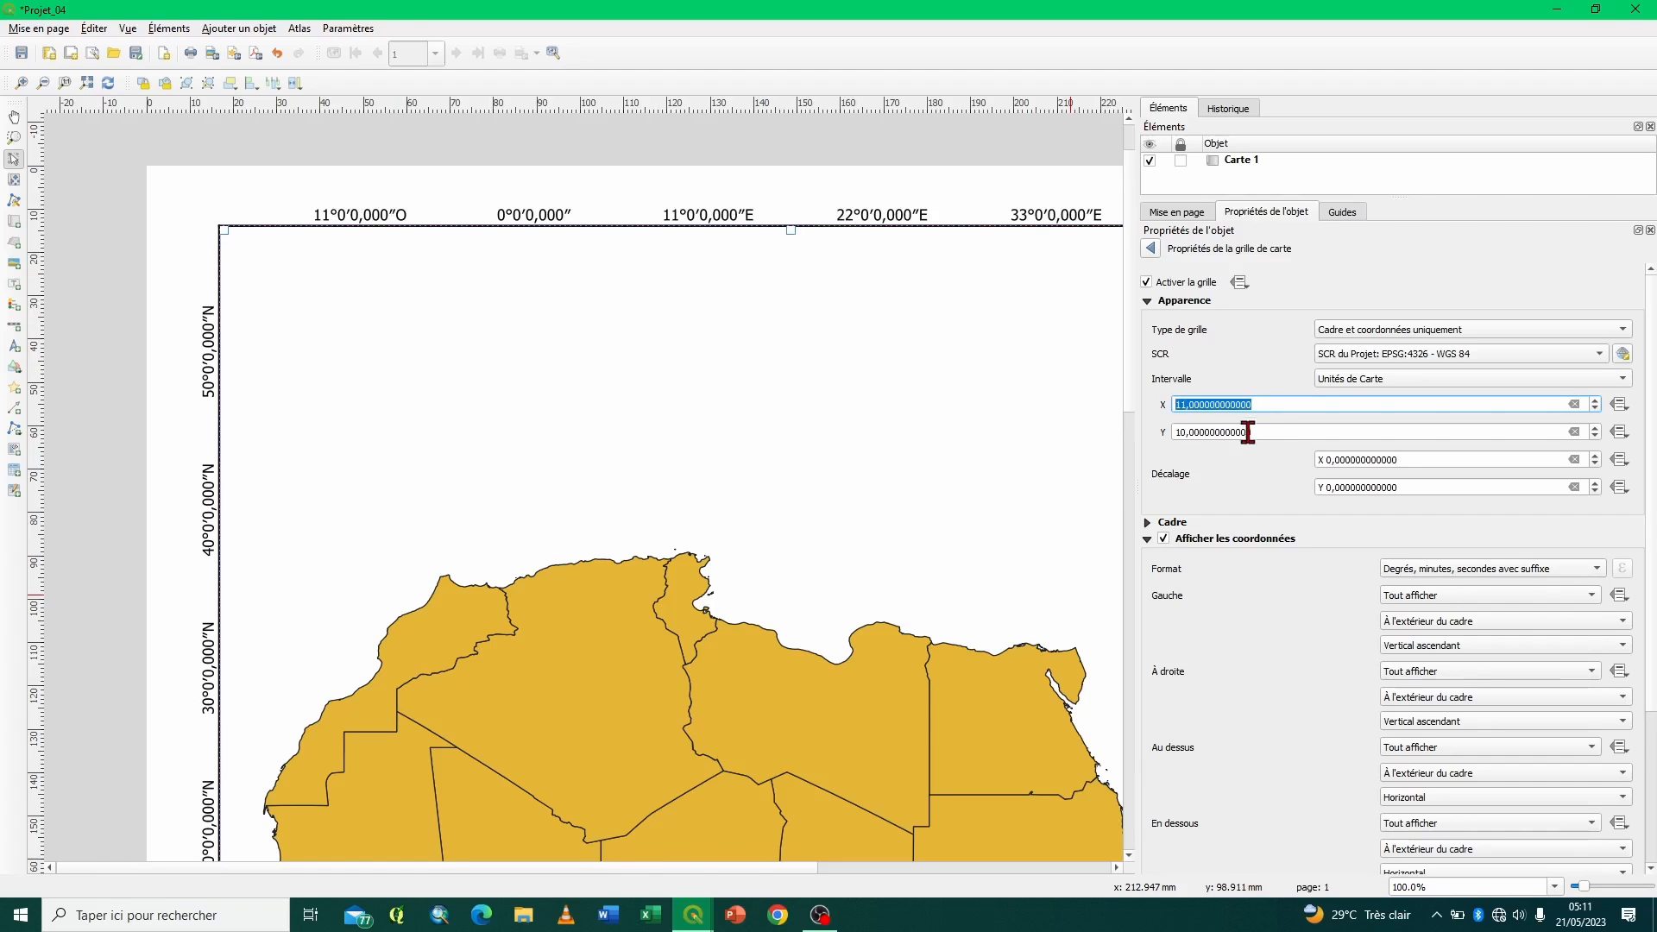
click(1191, 404)
click(1270, 405)
key(Return)
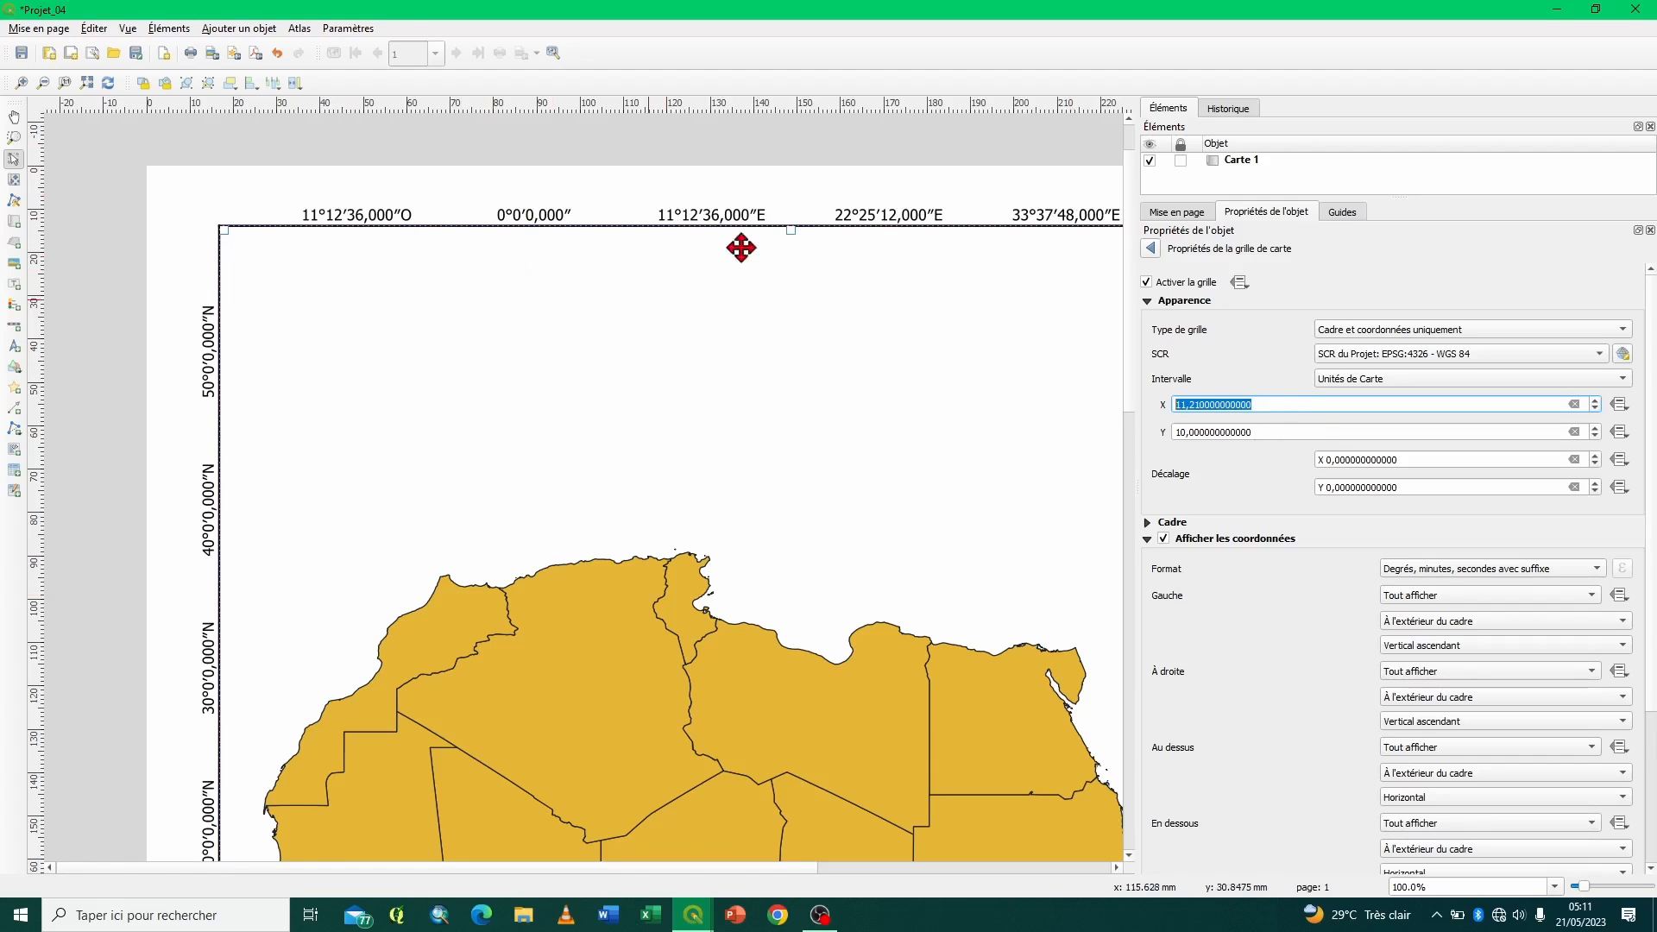
- Format the grid coordinates' font with the default colour and the Bold style, and return to the grid properties
scroll(1224, 480, down, 3)
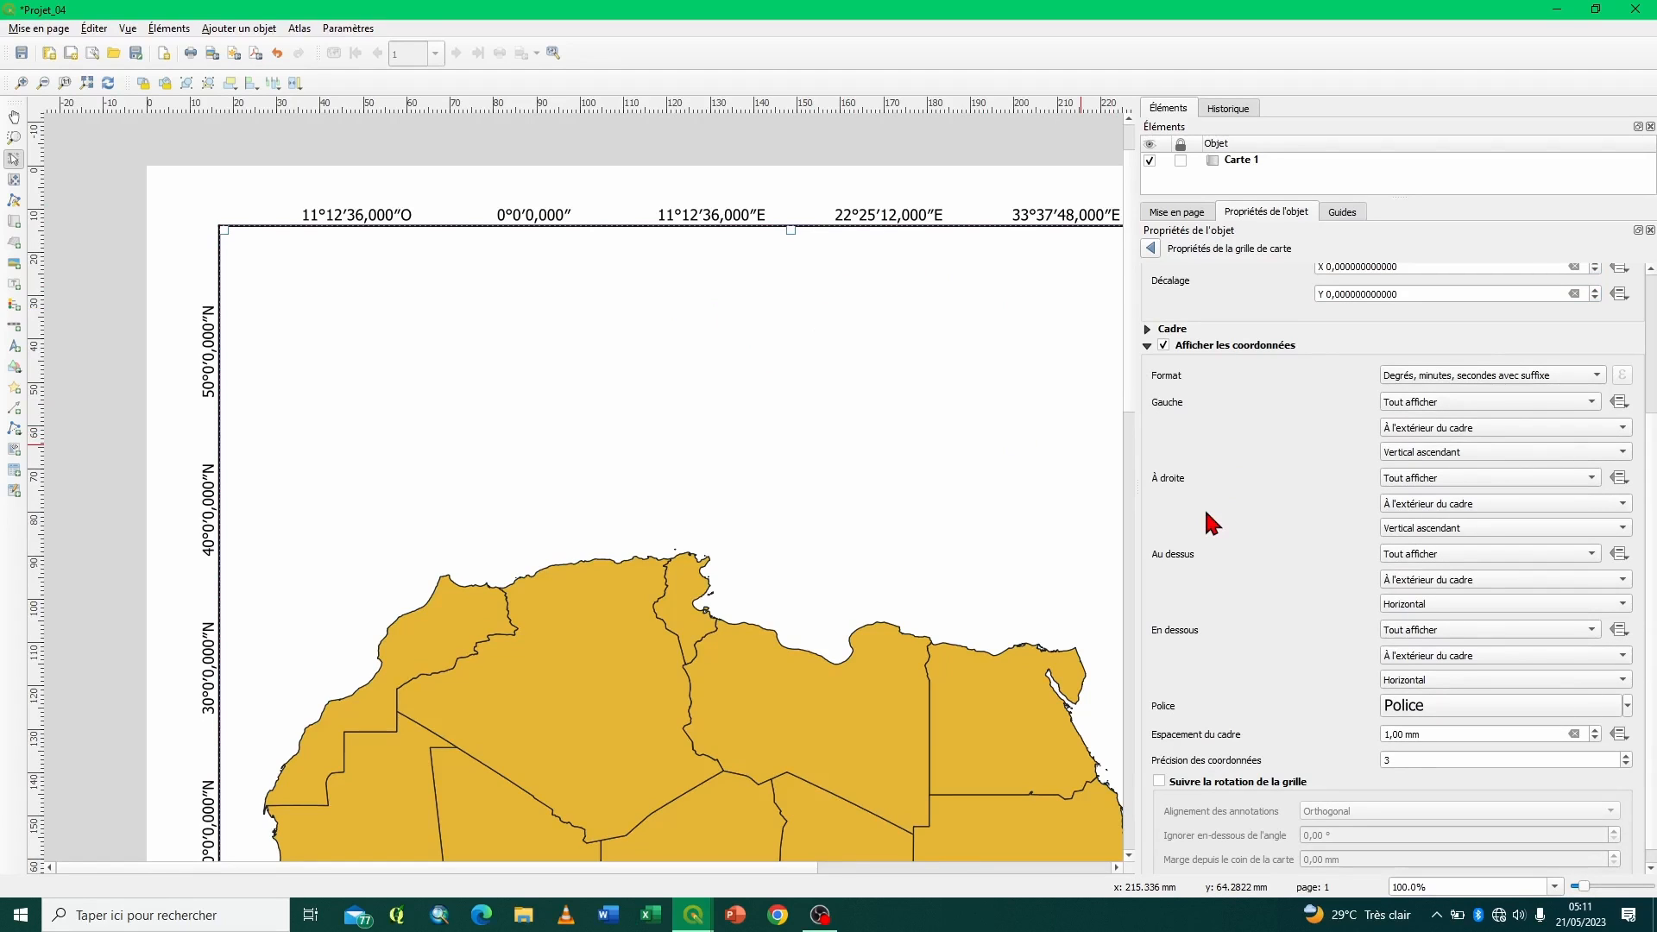
click(1441, 714)
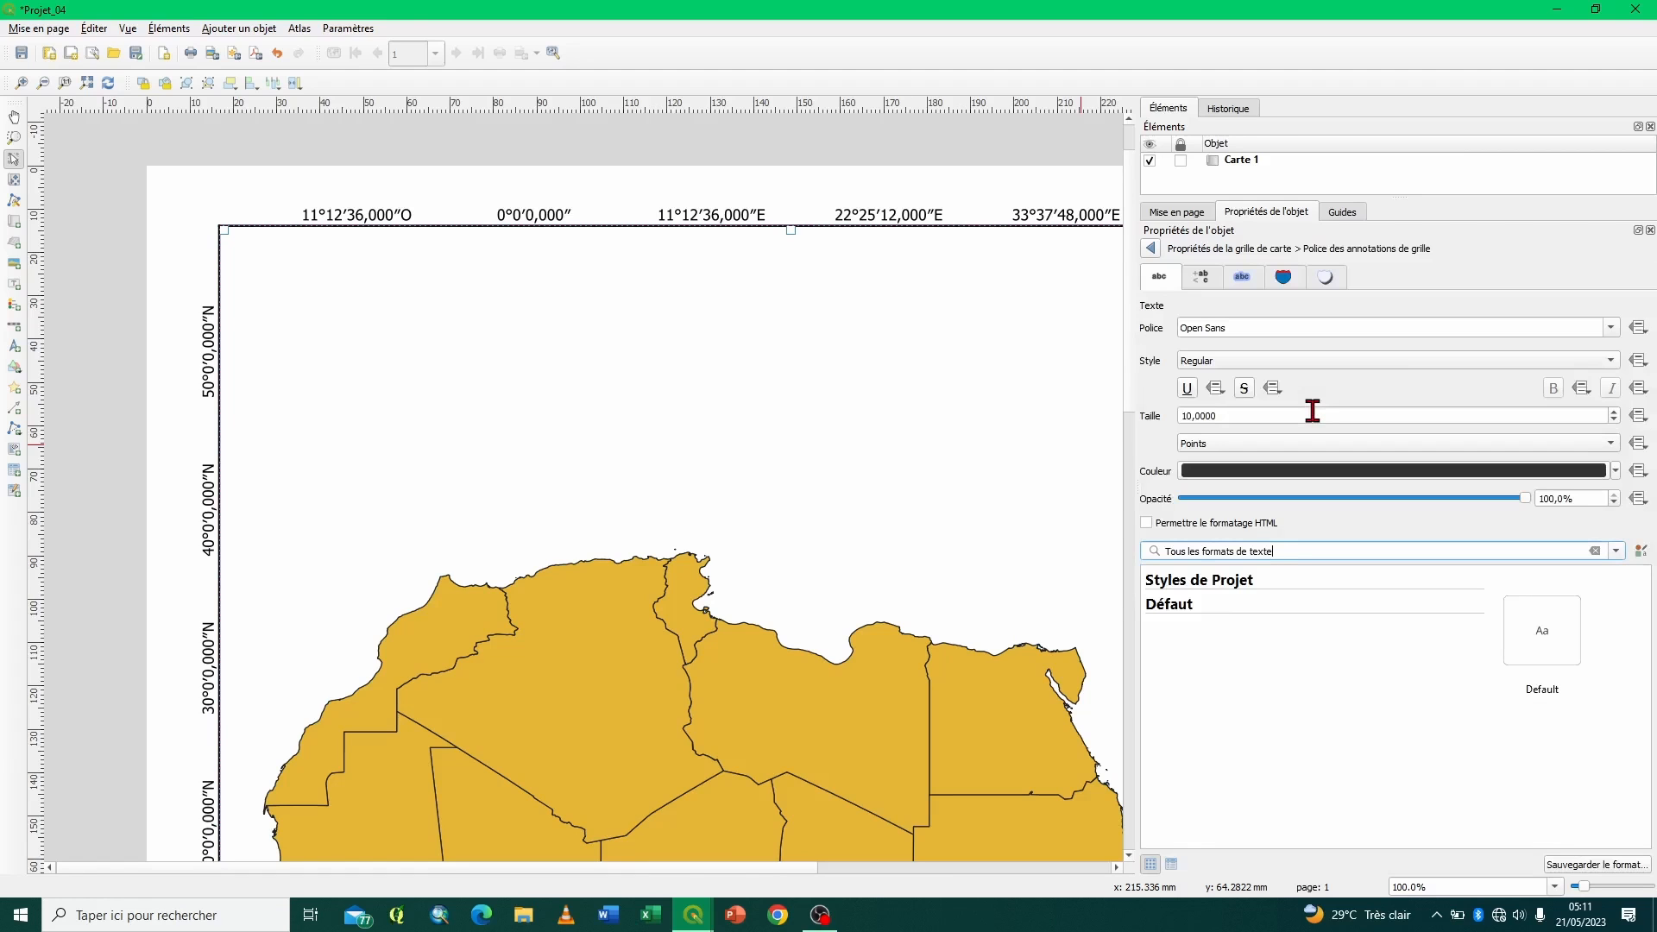
click(1615, 470)
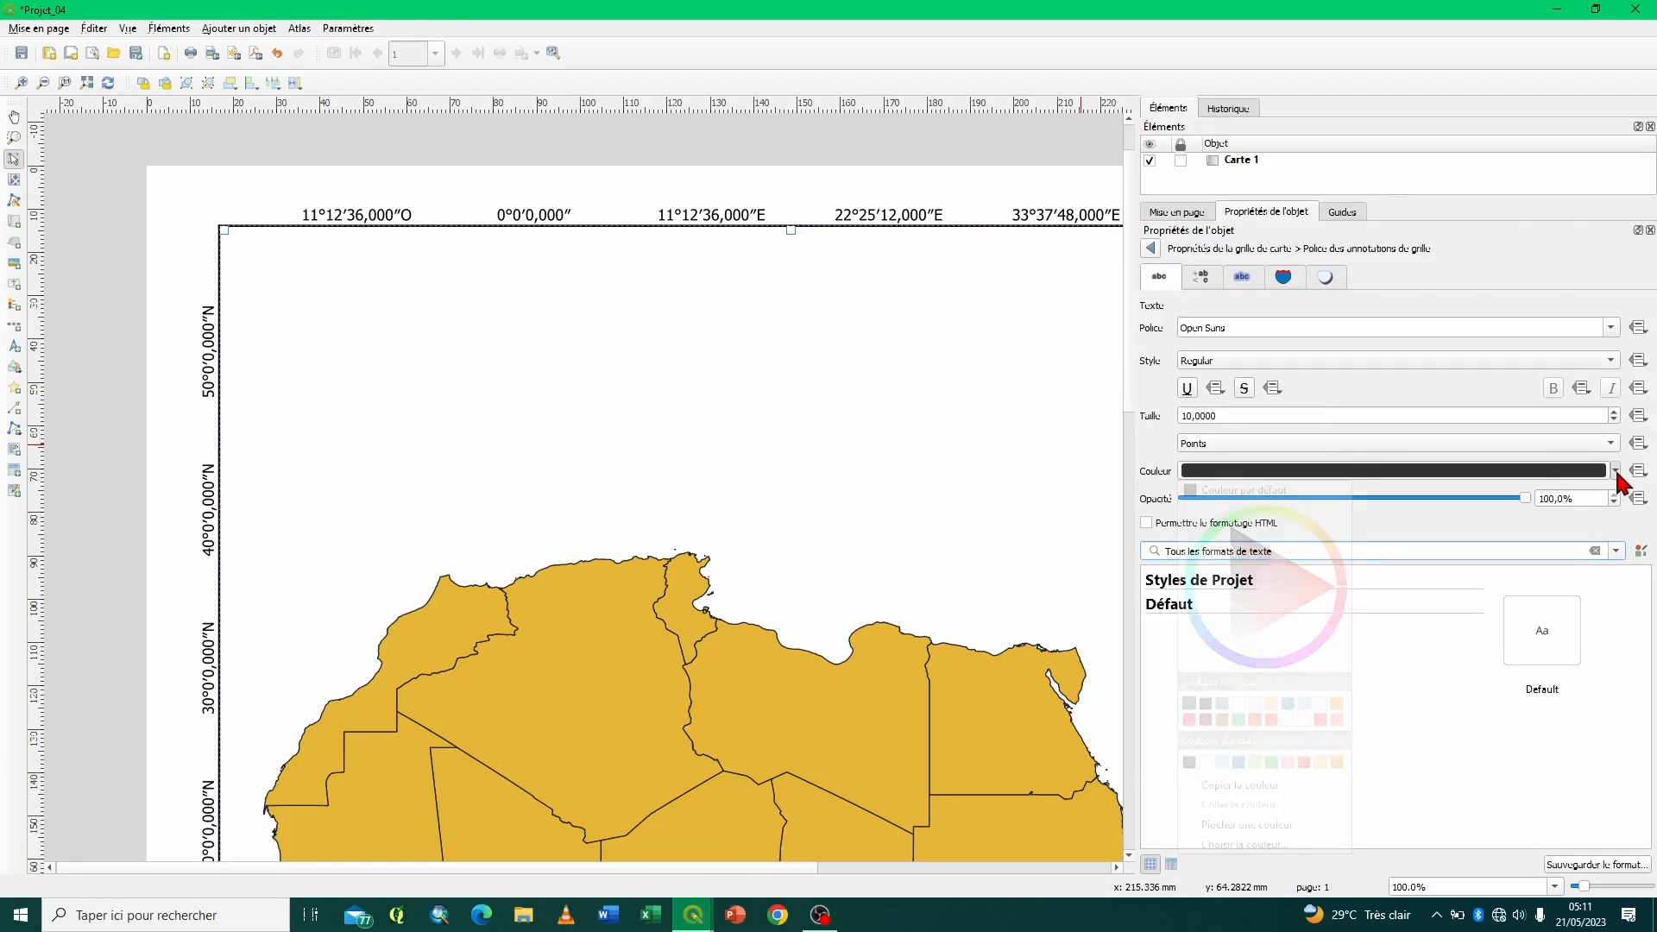
click(1275, 491)
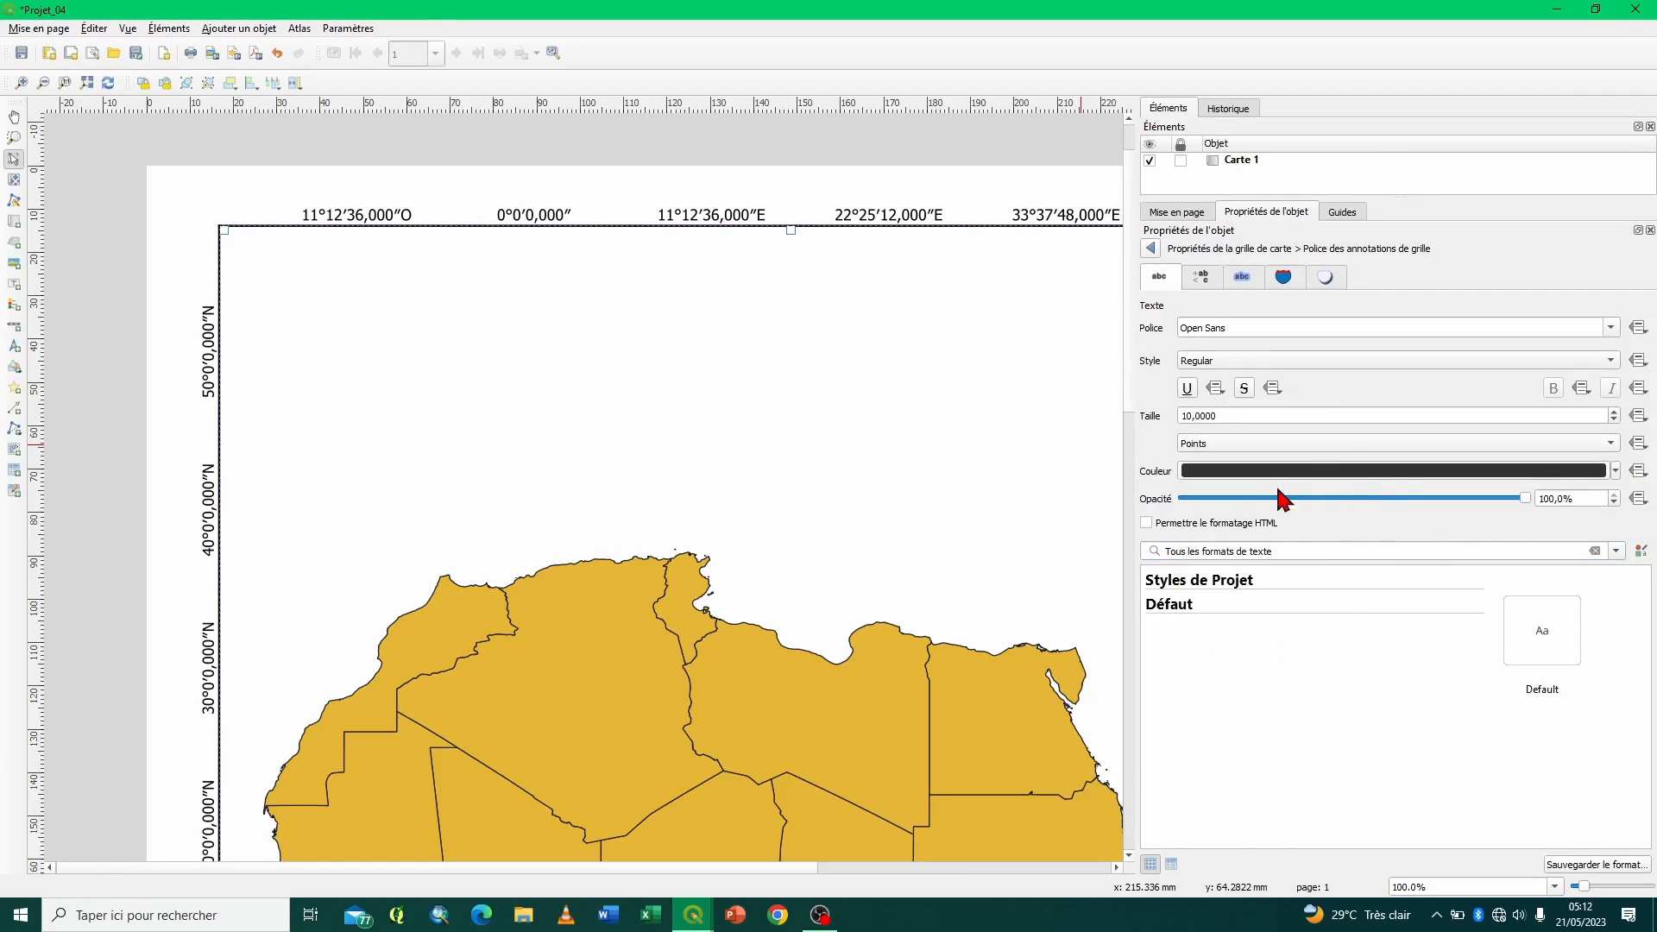
click(1253, 362)
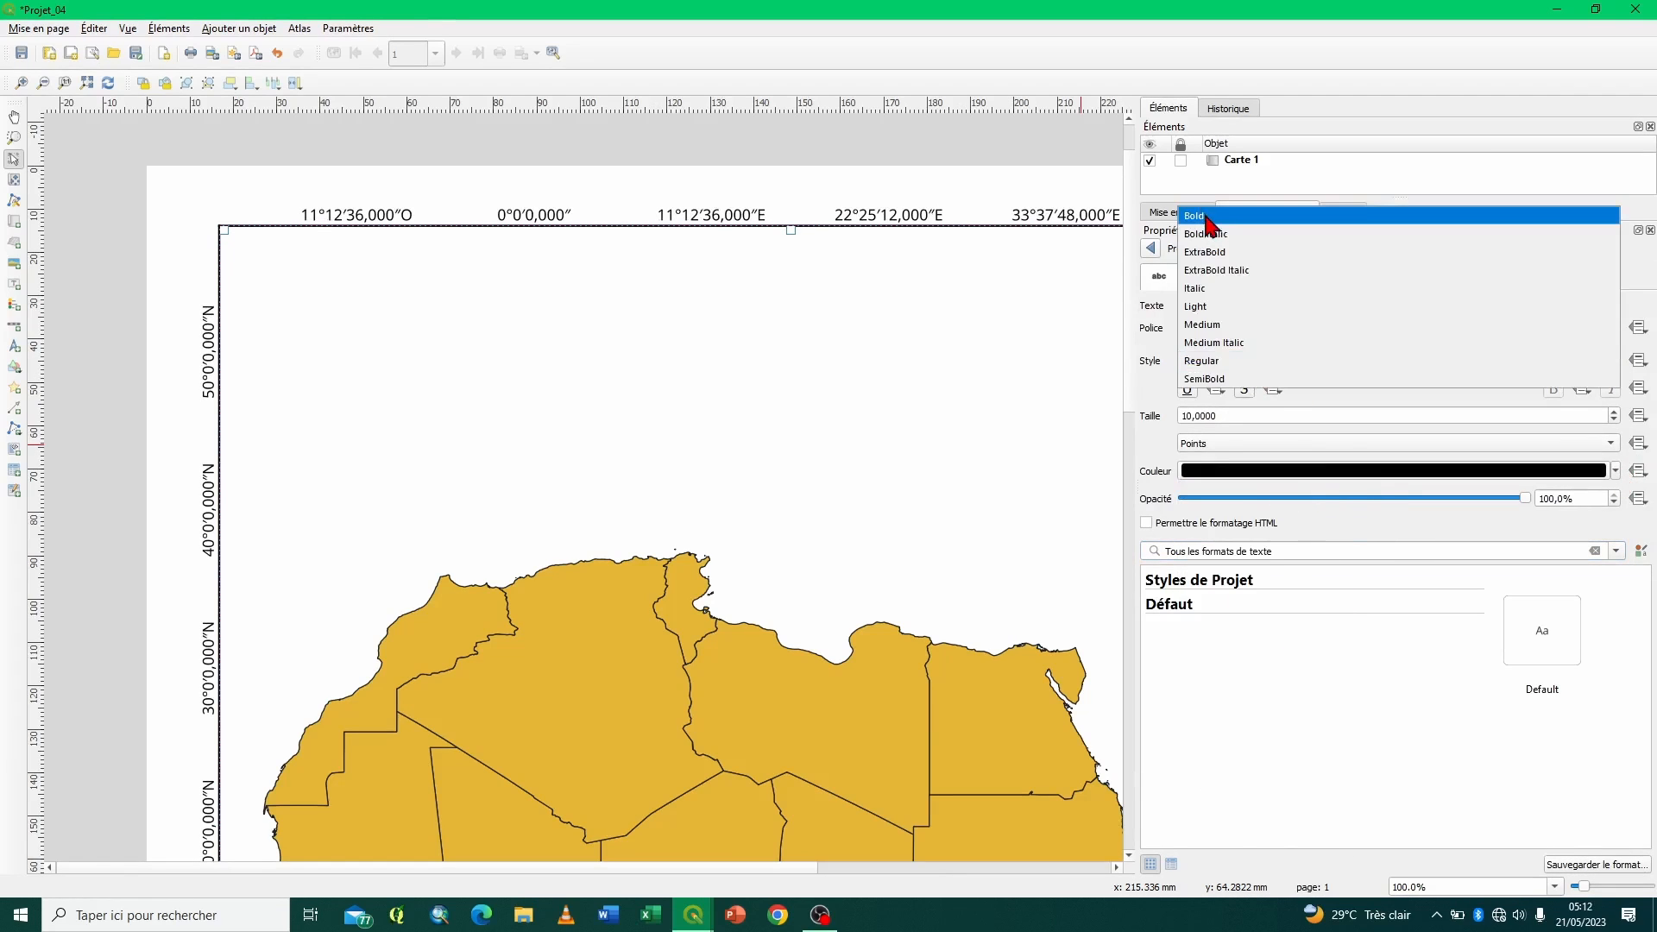
click(1208, 221)
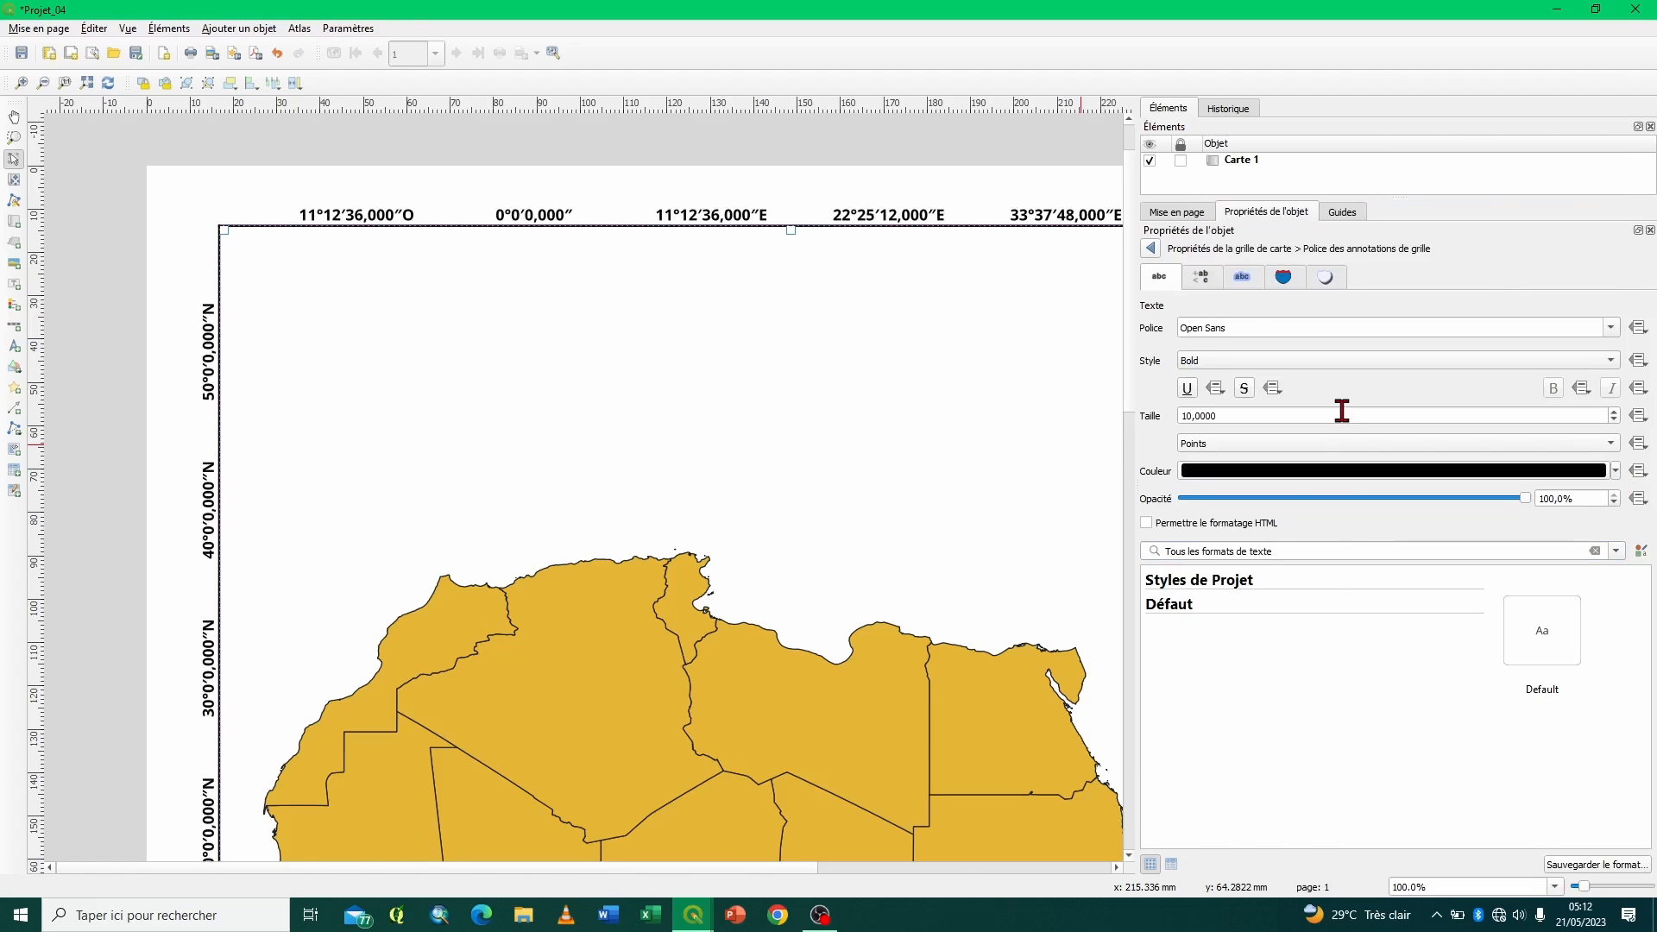
click(1151, 250)
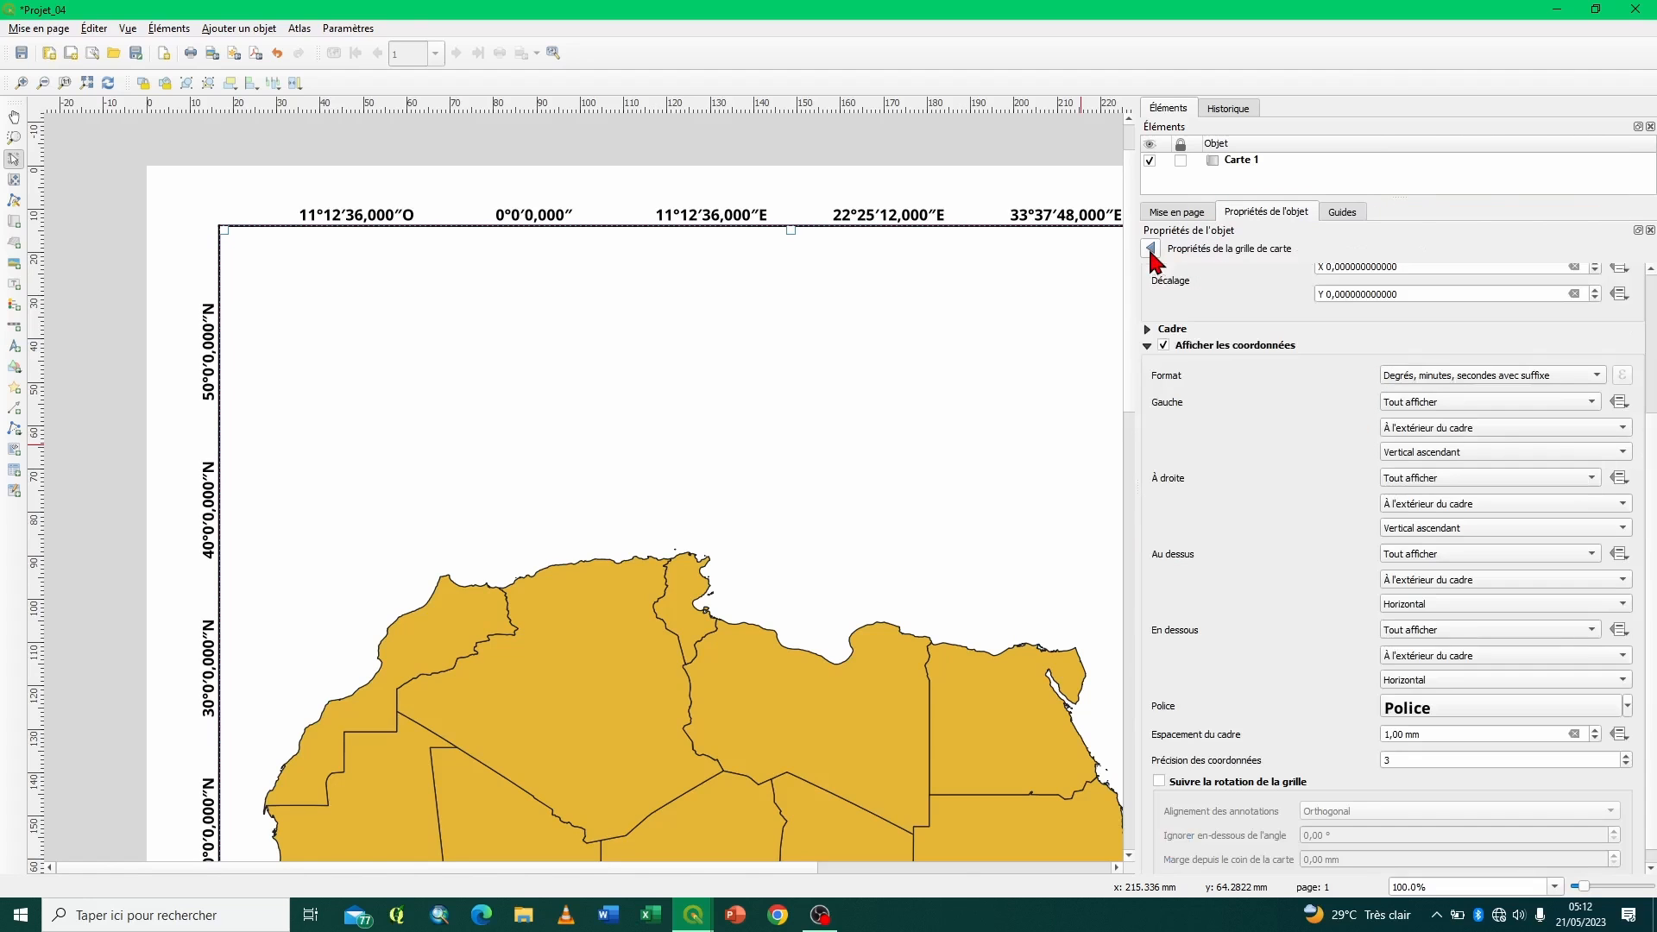
- Narrow the item properties area so that the layout view has more room for the map
scroll(1210, 495, up, 4)
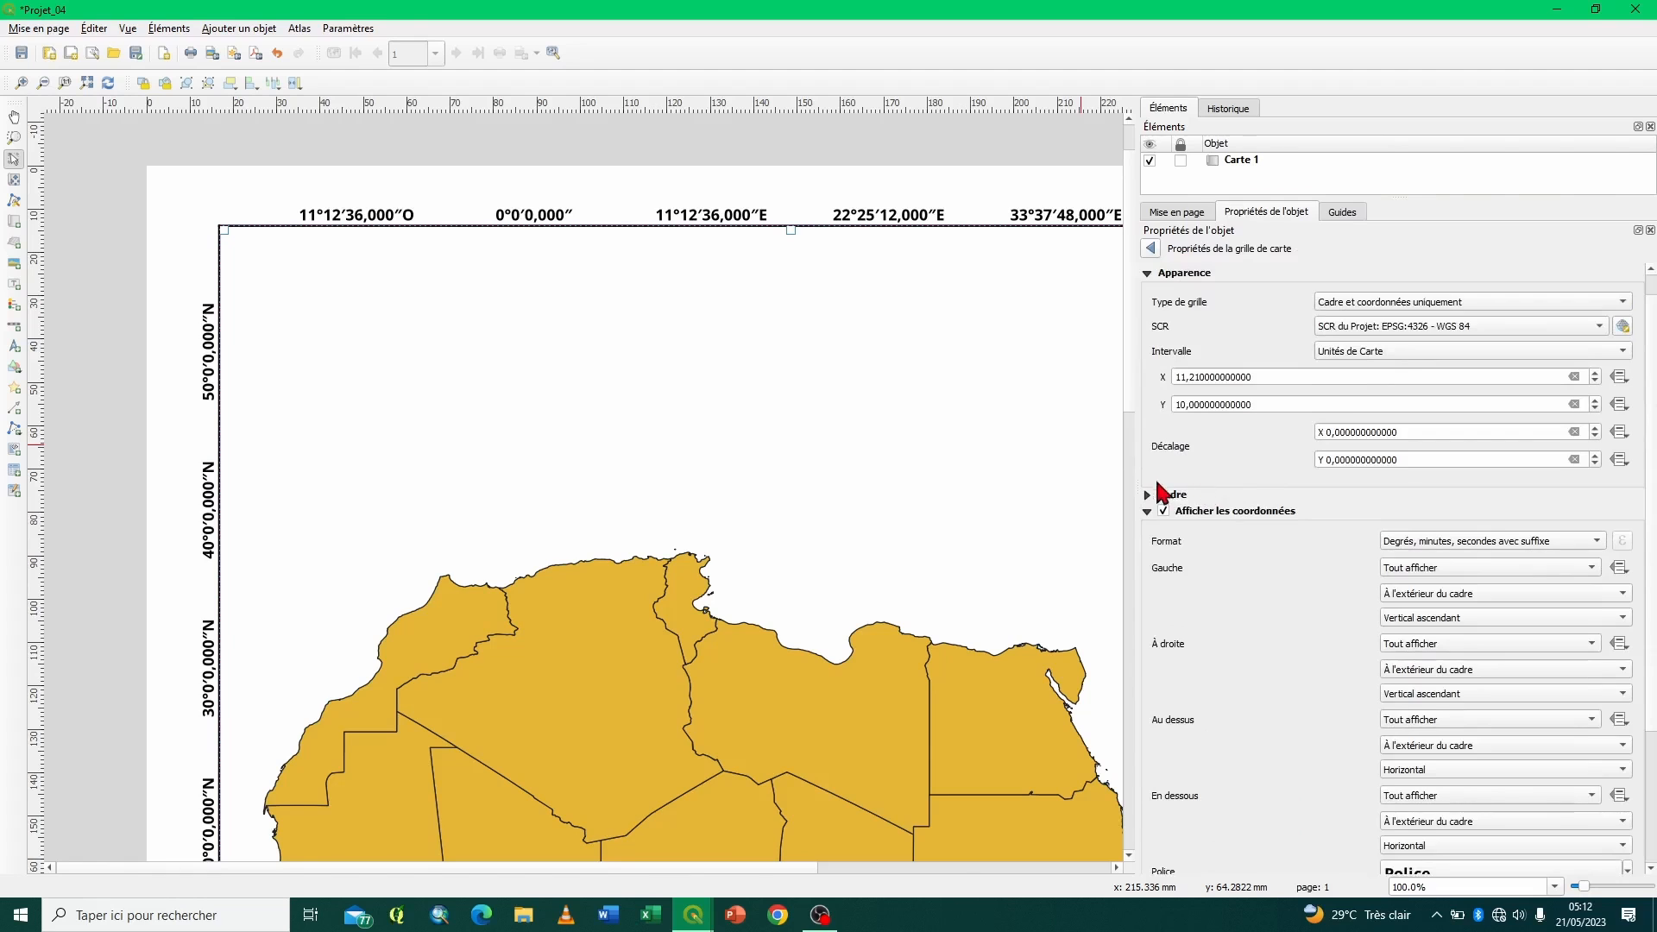
drag(1139, 483, 1402, 446)
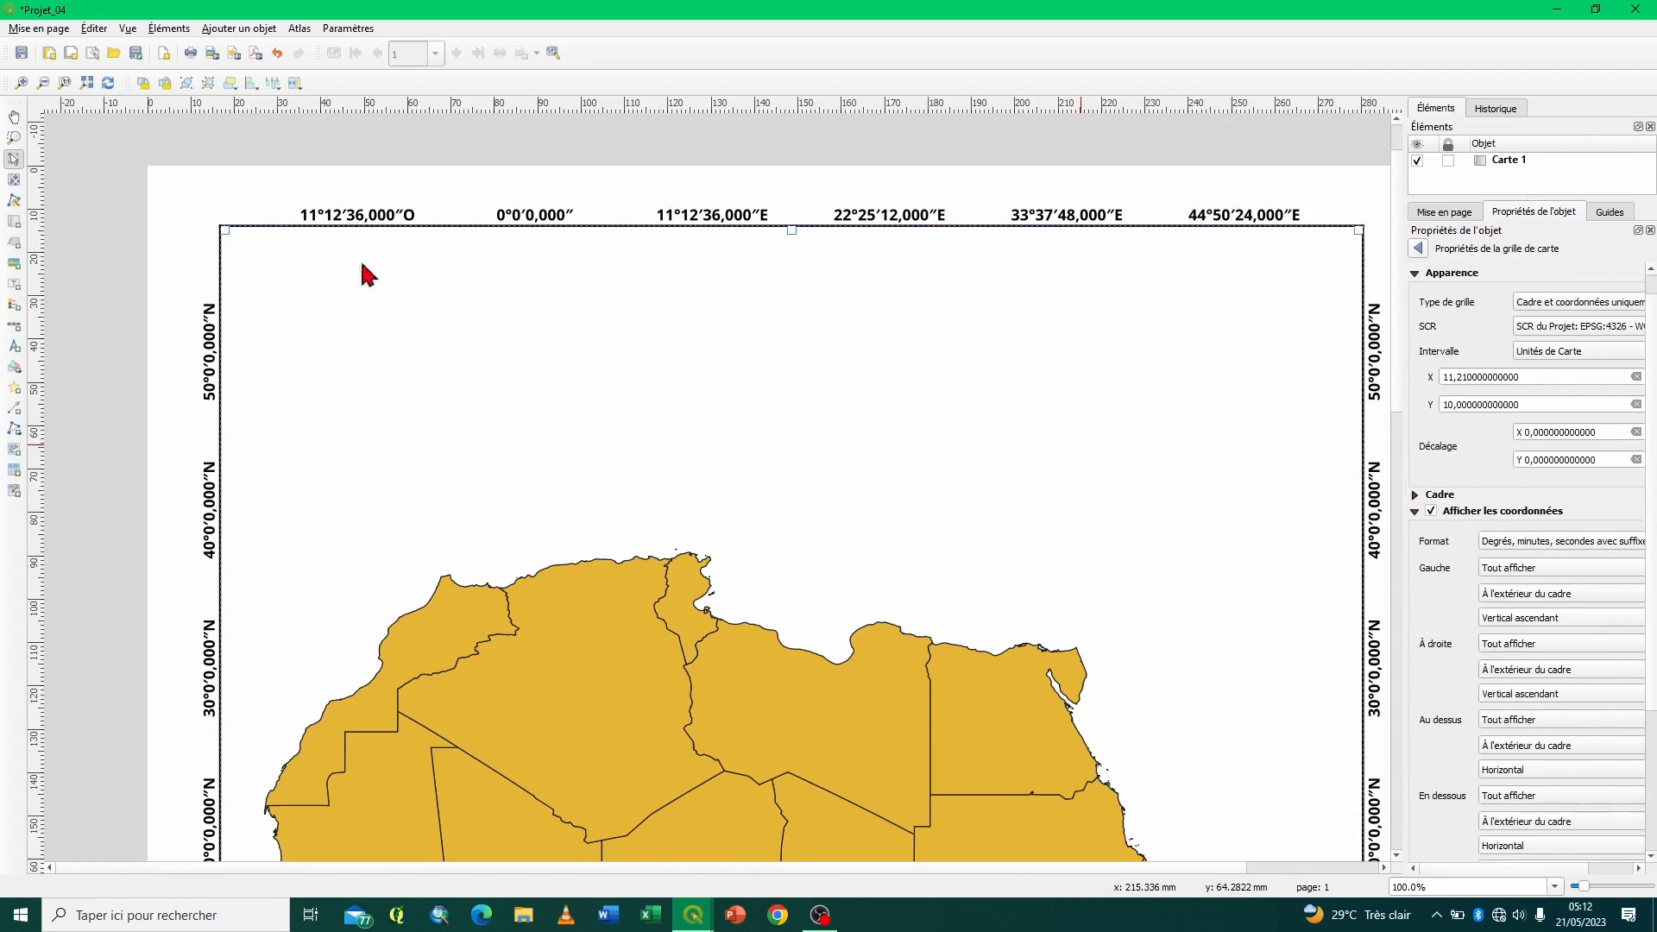
- Widen the item properties area so that all fields of the grid settings are fully visible
click(87, 84)
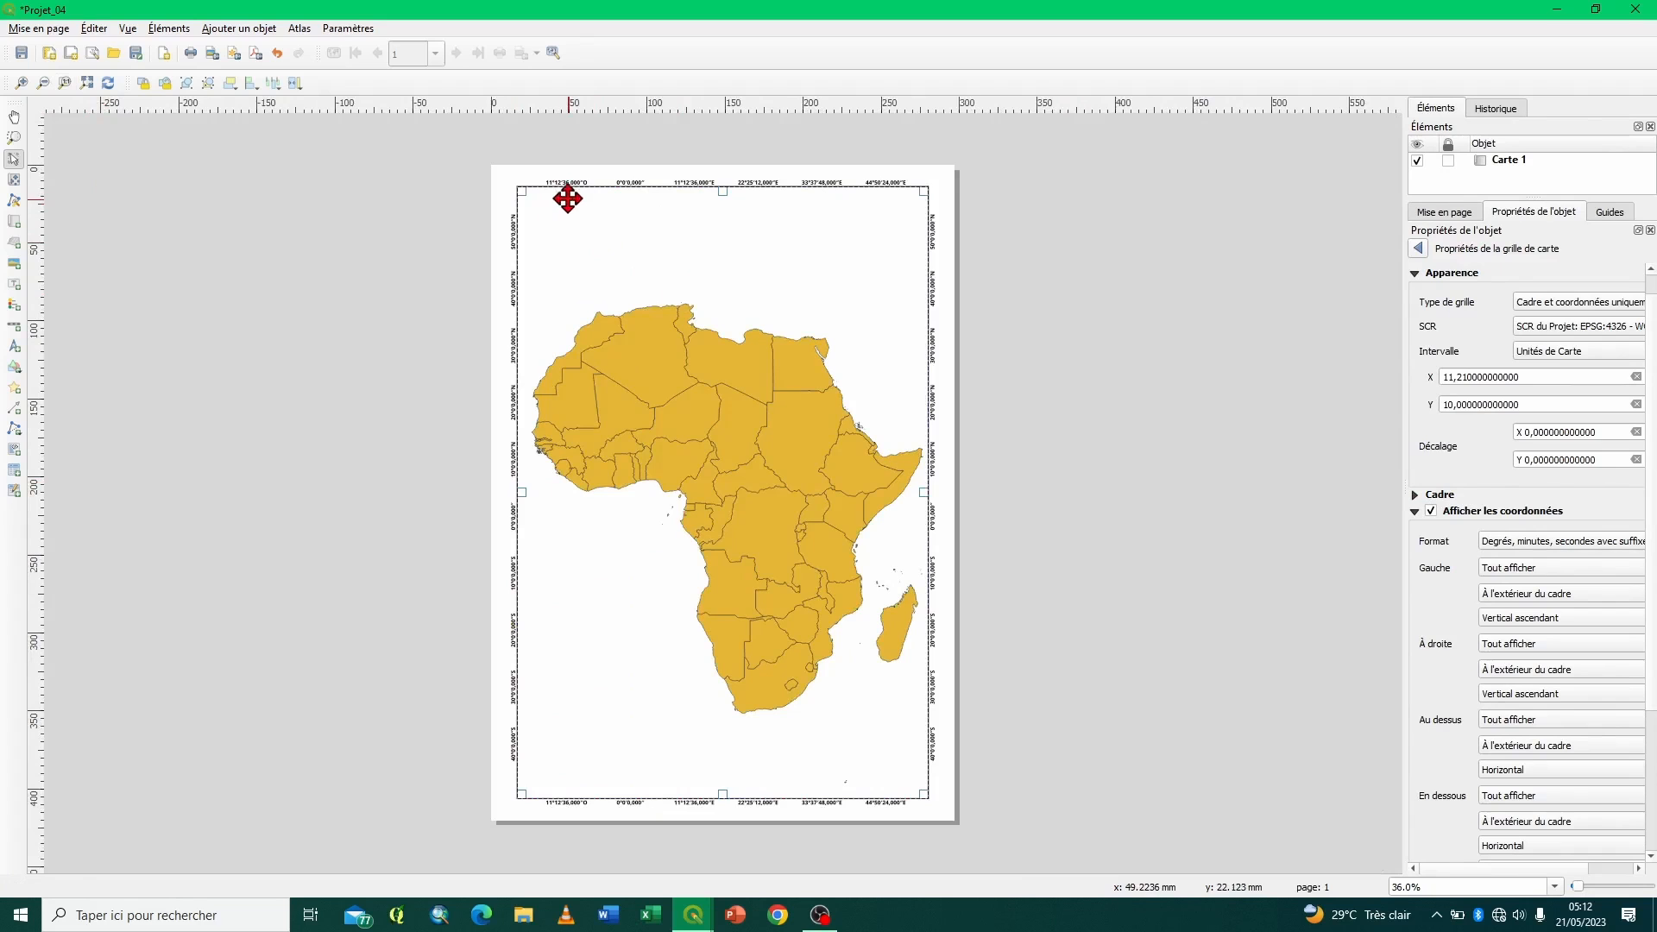
click(65, 82)
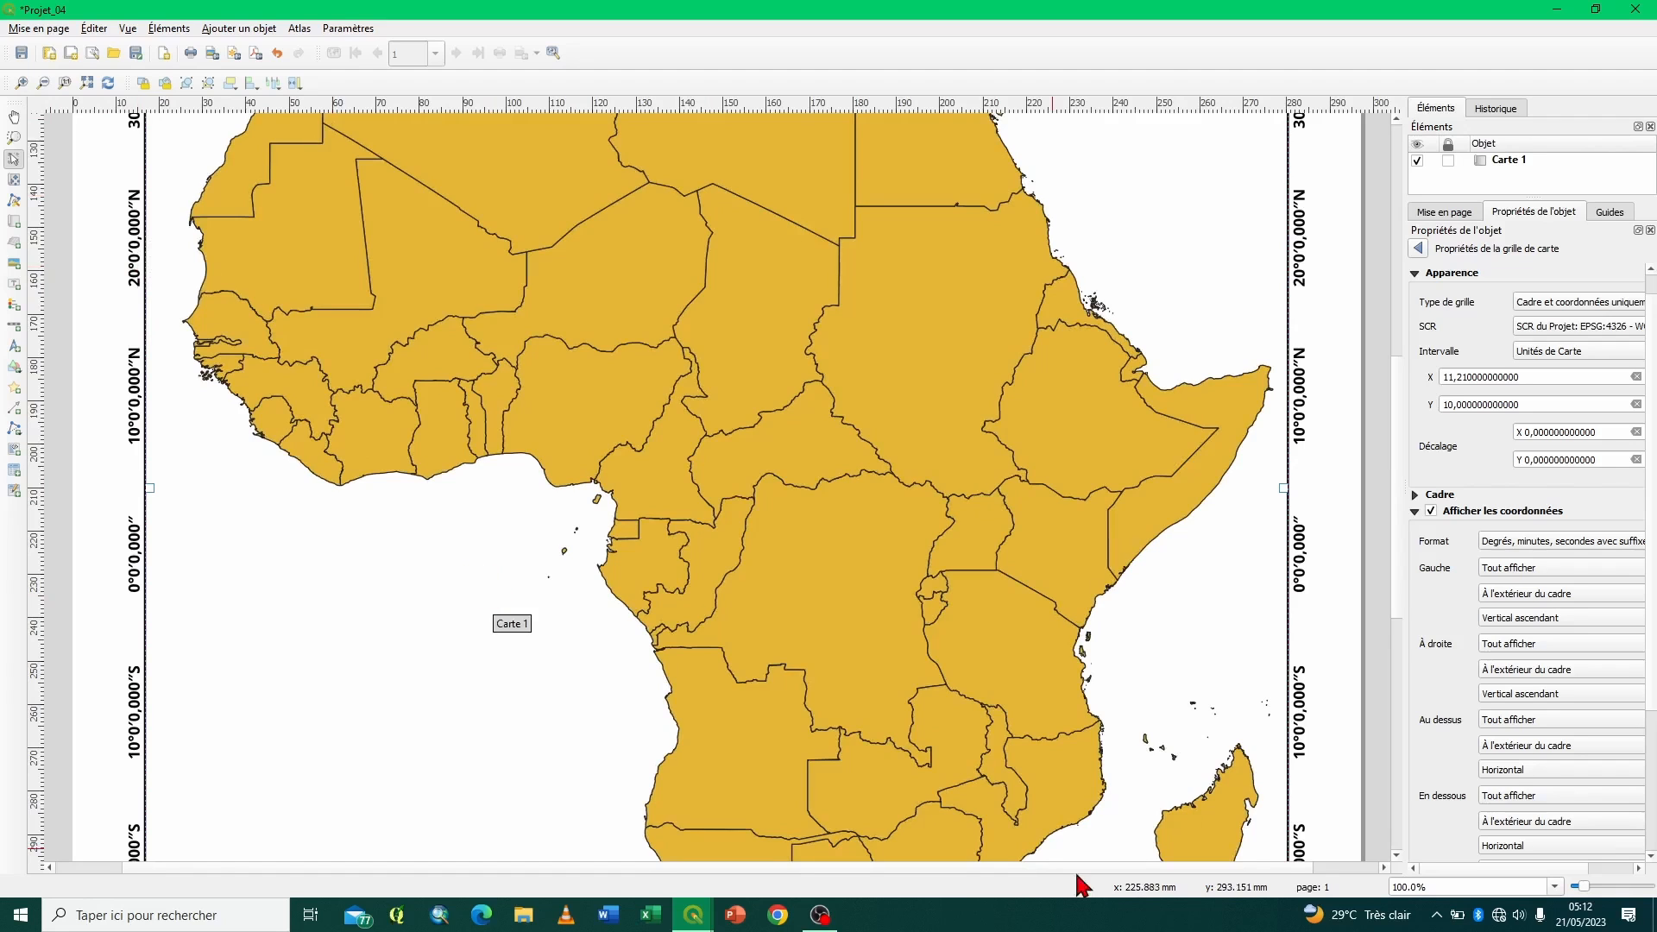
drag(1405, 488, 1299, 483)
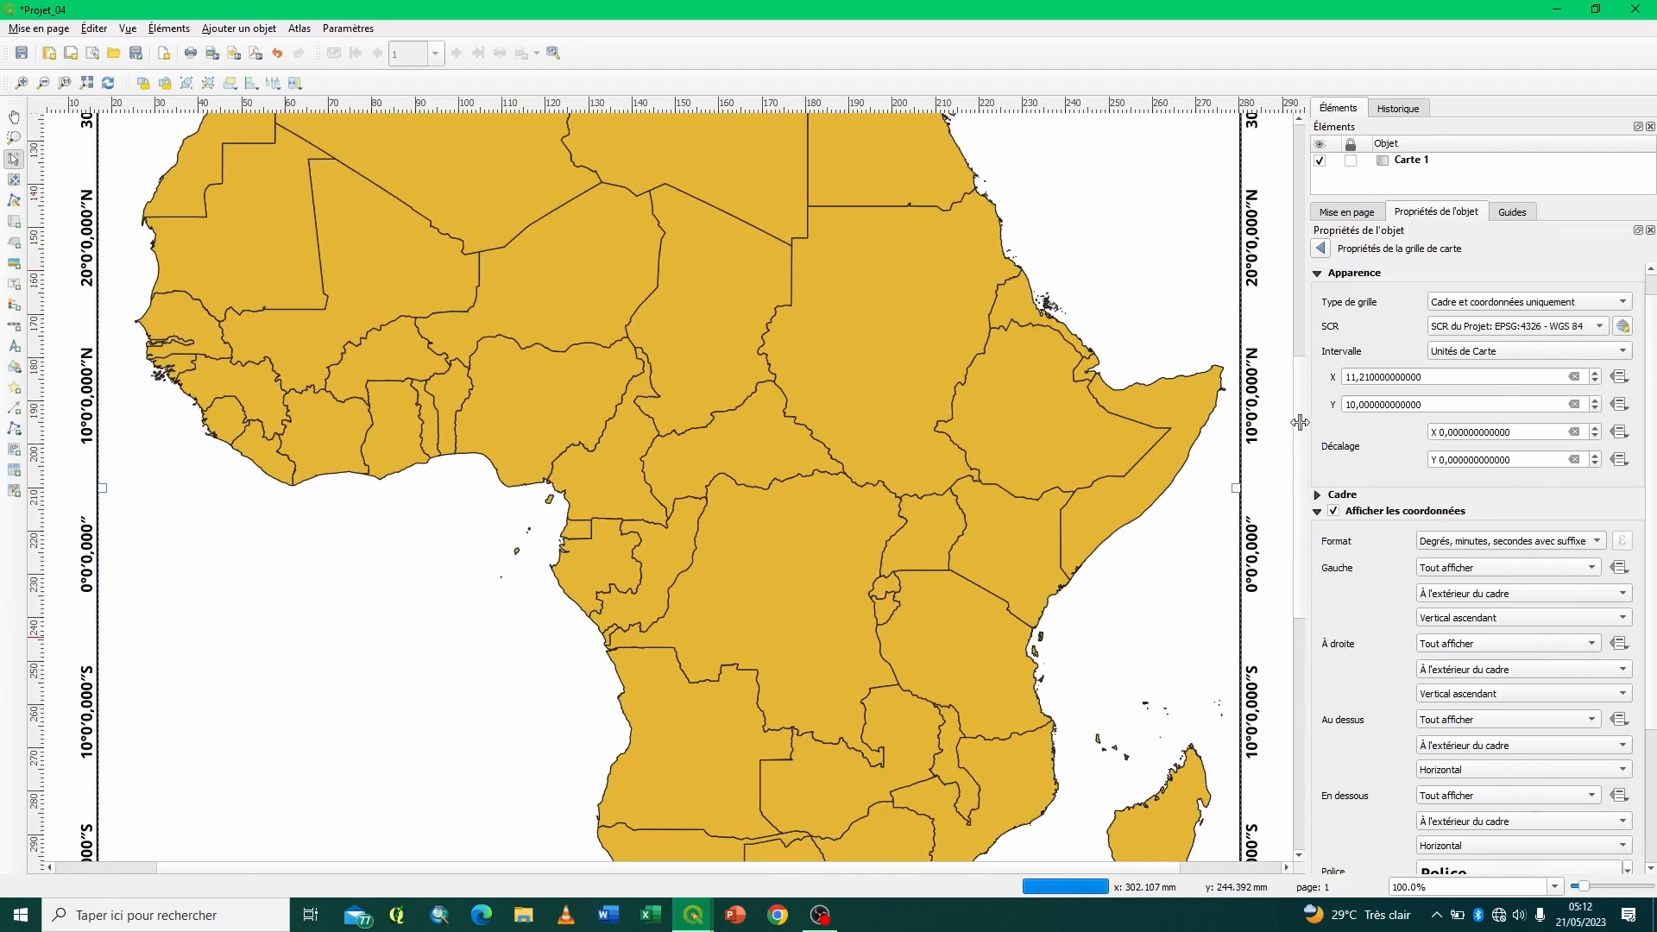
drag(1300, 410, 1271, 409)
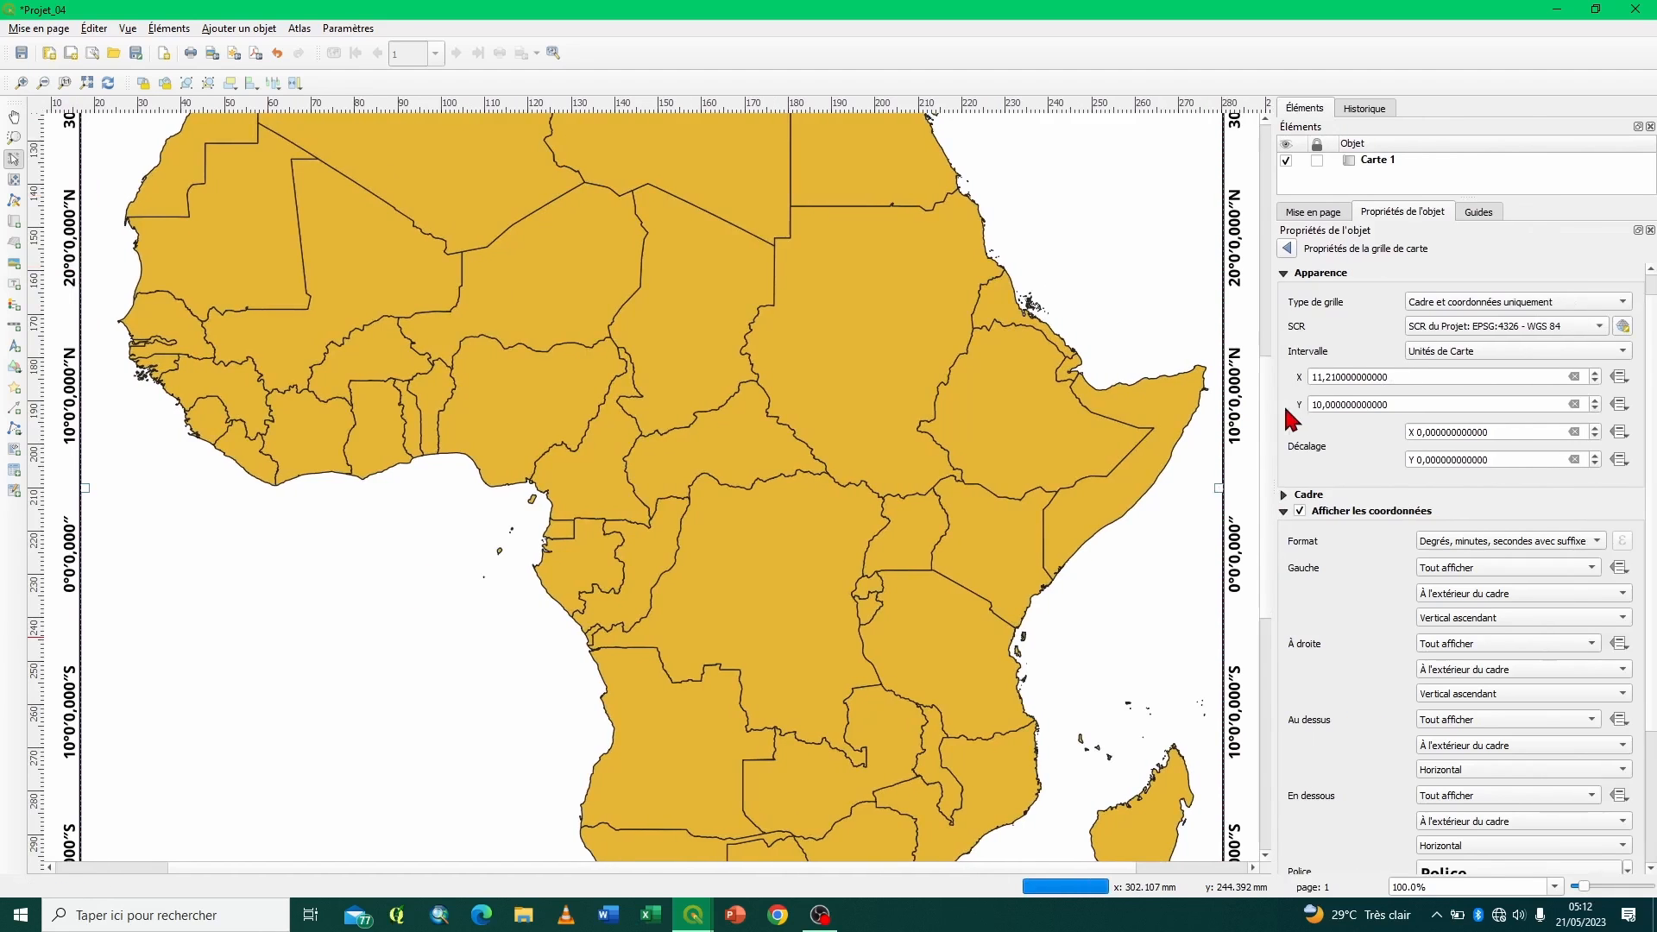
- Set the grid's frame style to Marques à l'extérieur with a frame size of 1,00 mm
scroll(959, 232, up, 6)
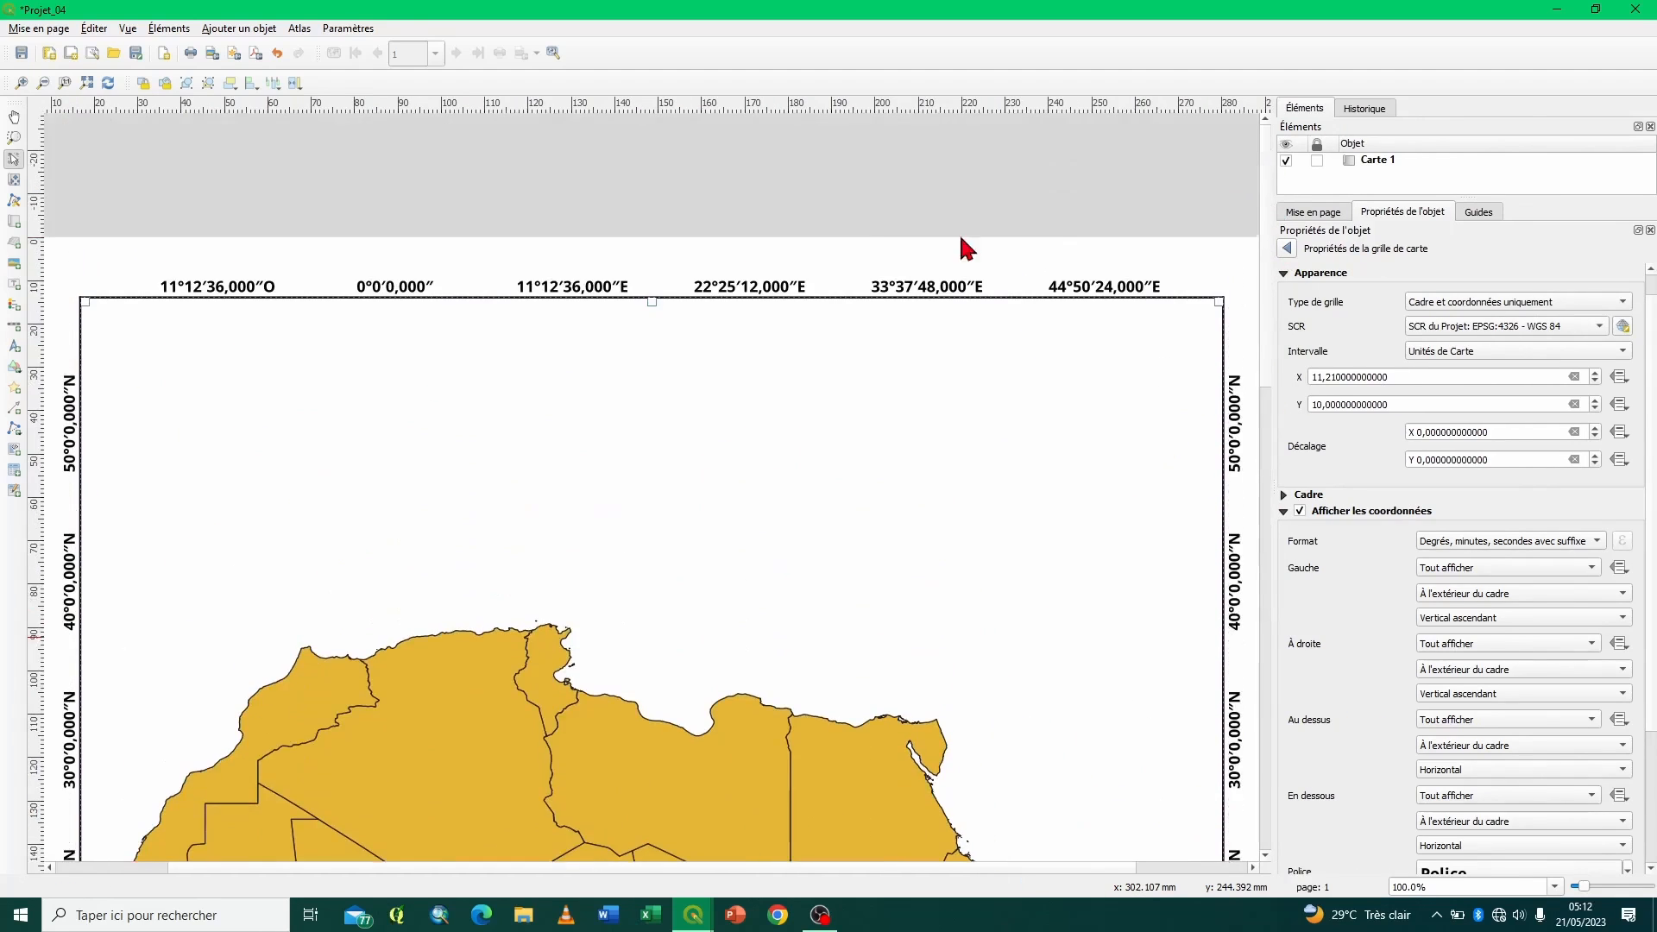
click(1284, 513)
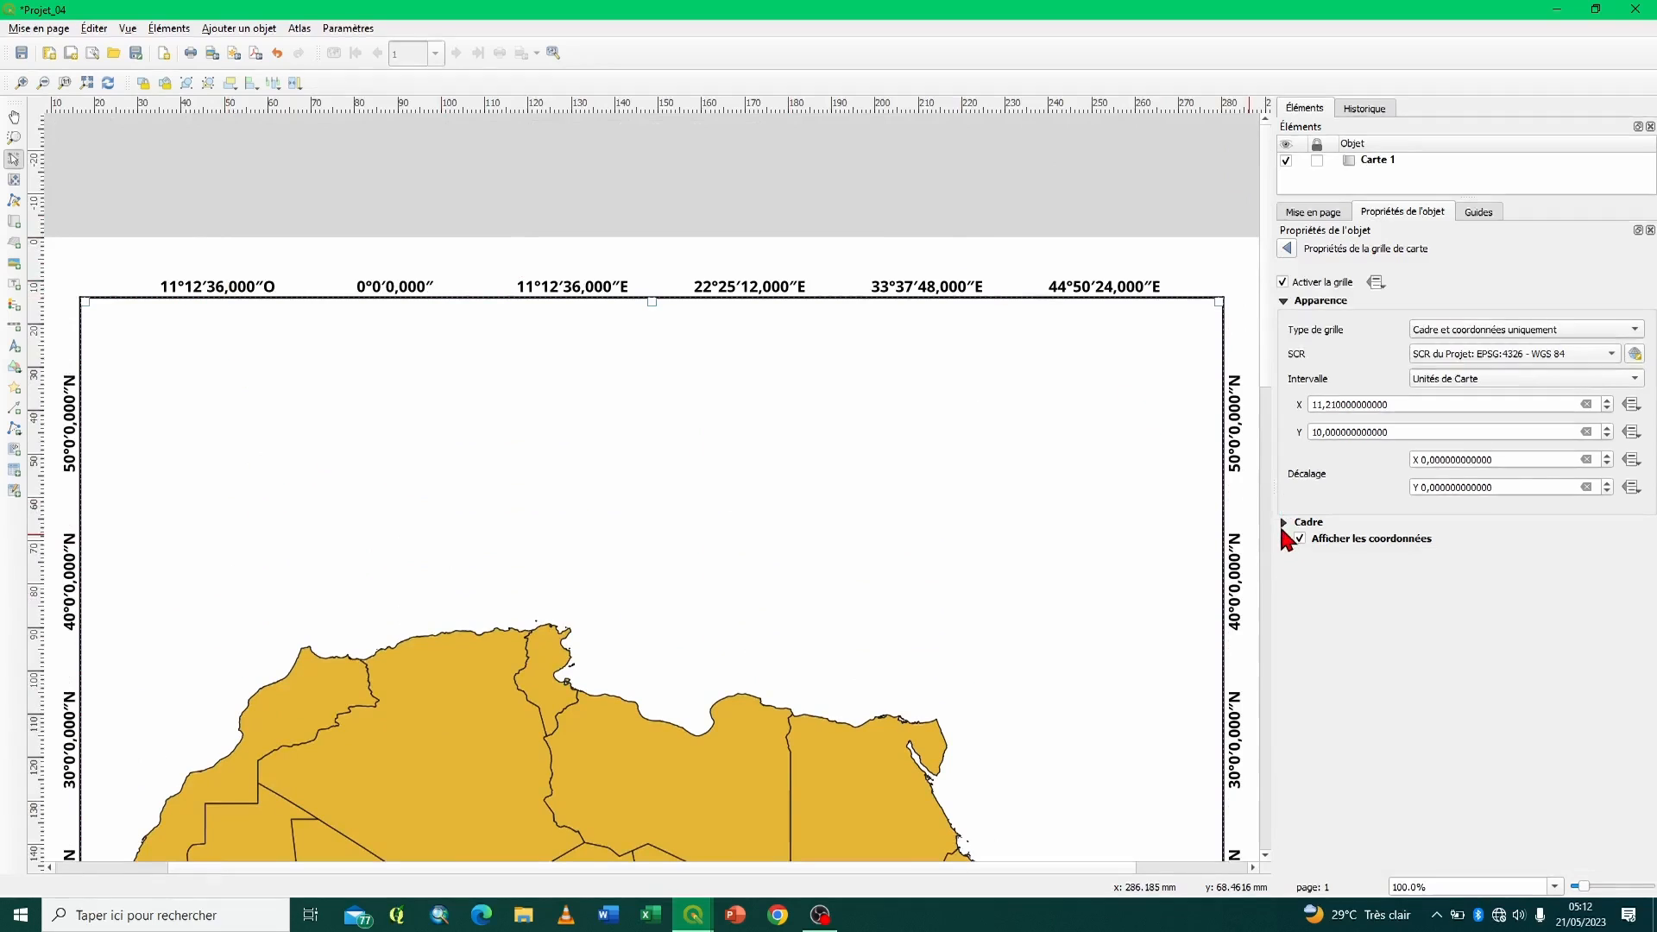
click(1283, 525)
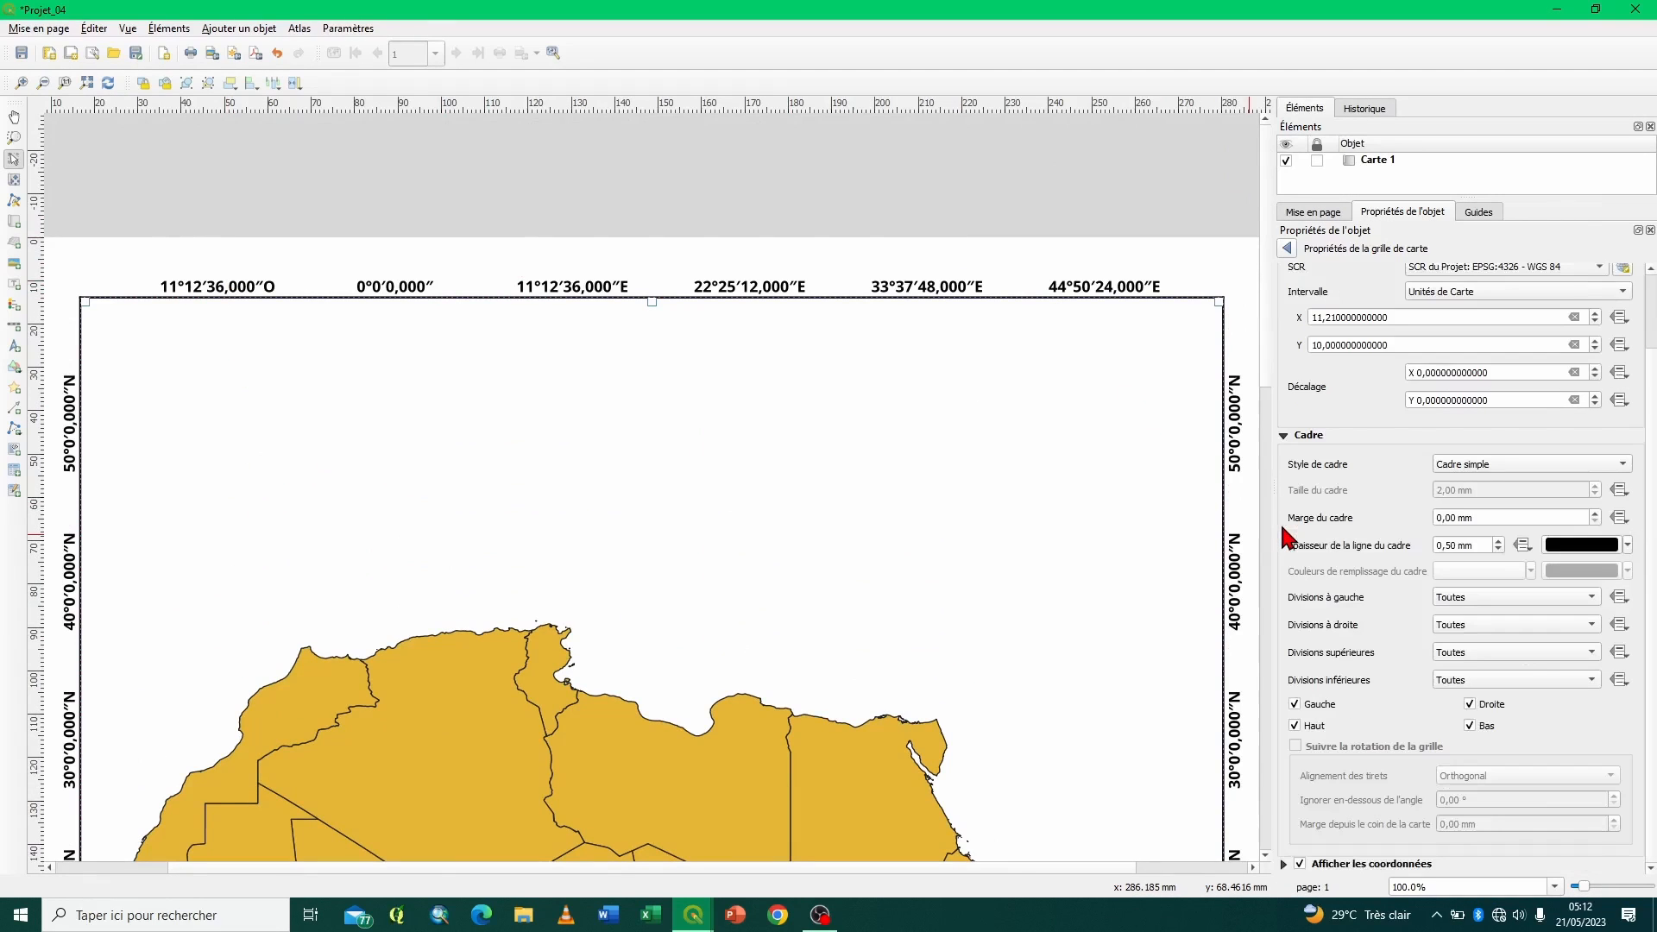
click(1481, 471)
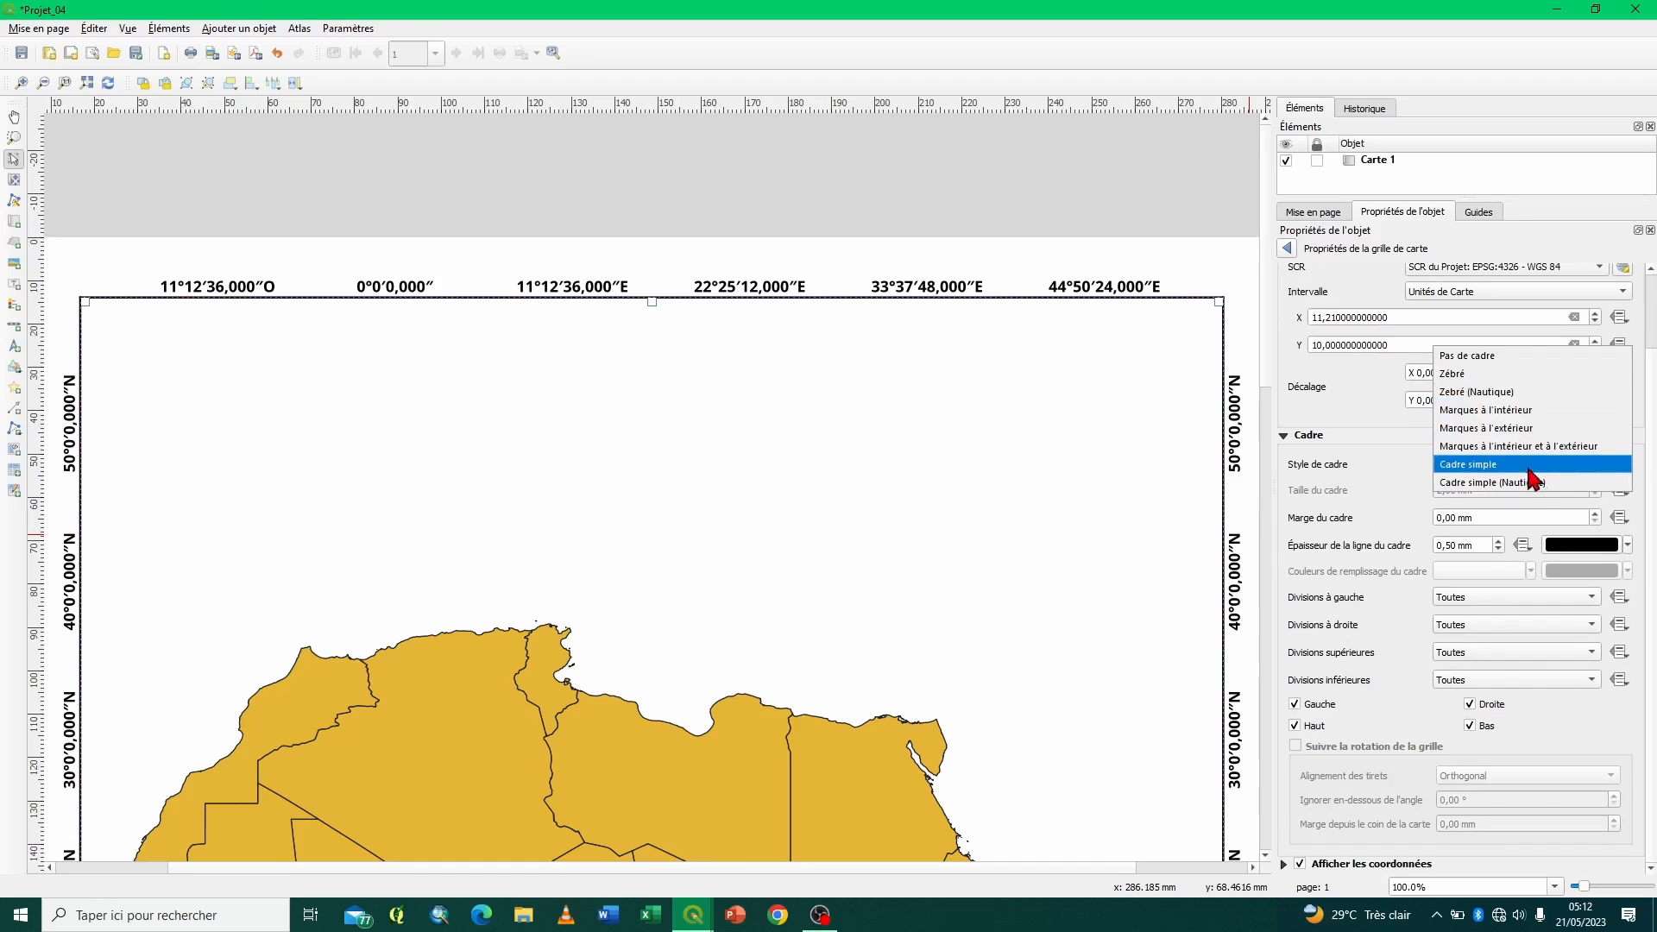
click(1511, 427)
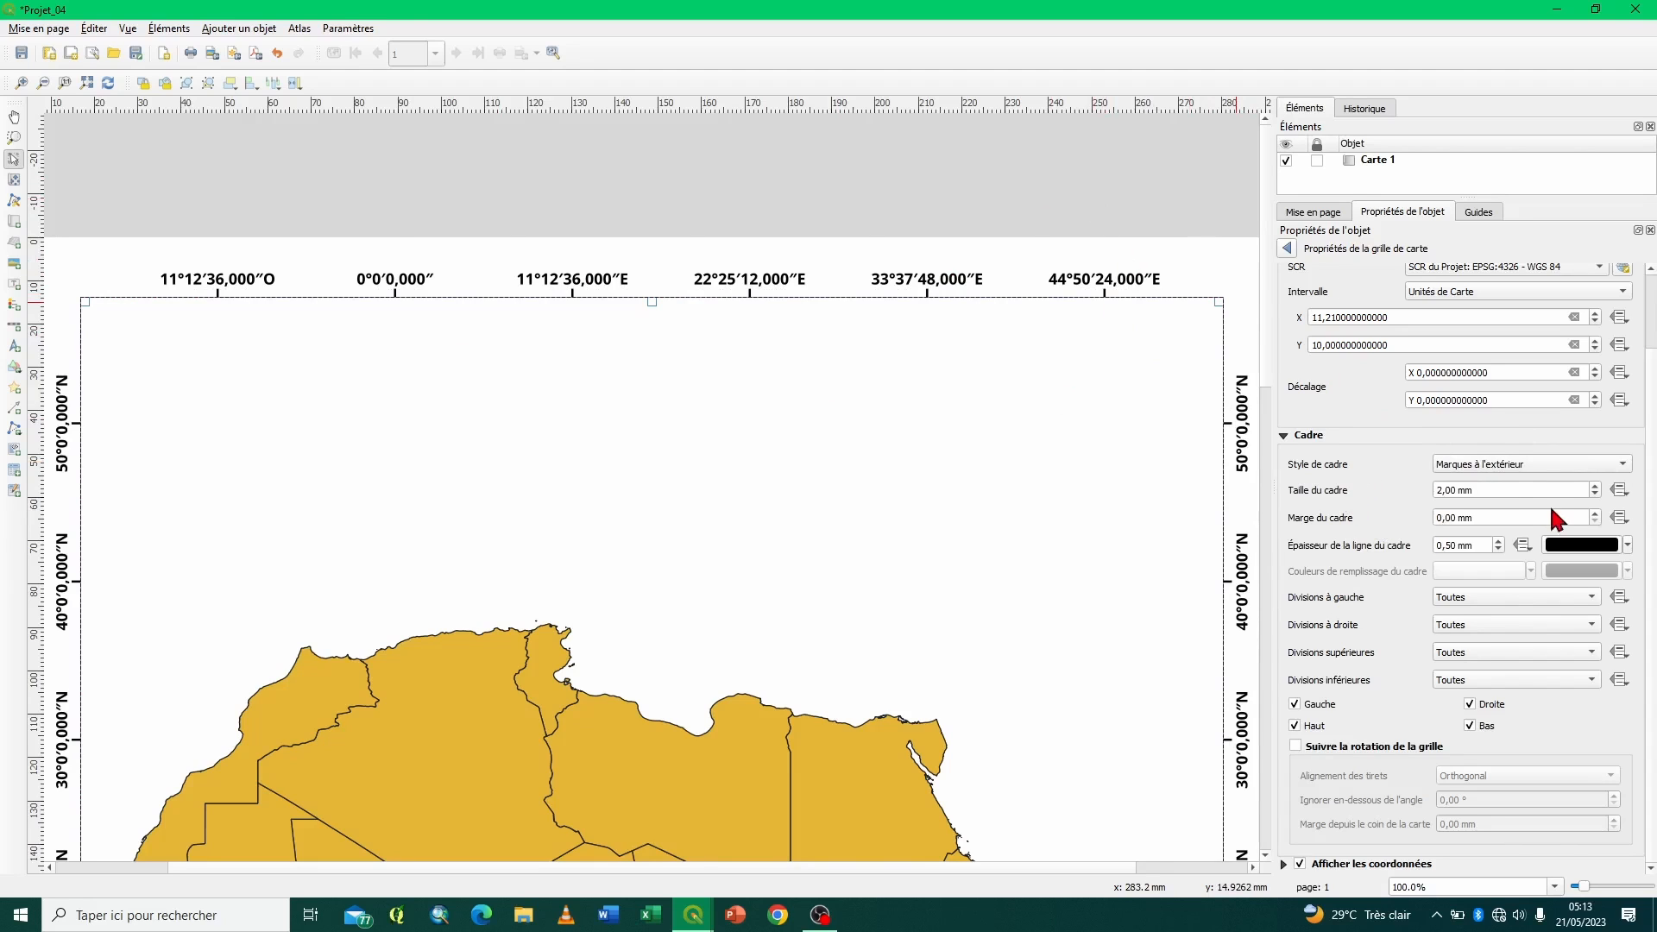
click(1594, 495)
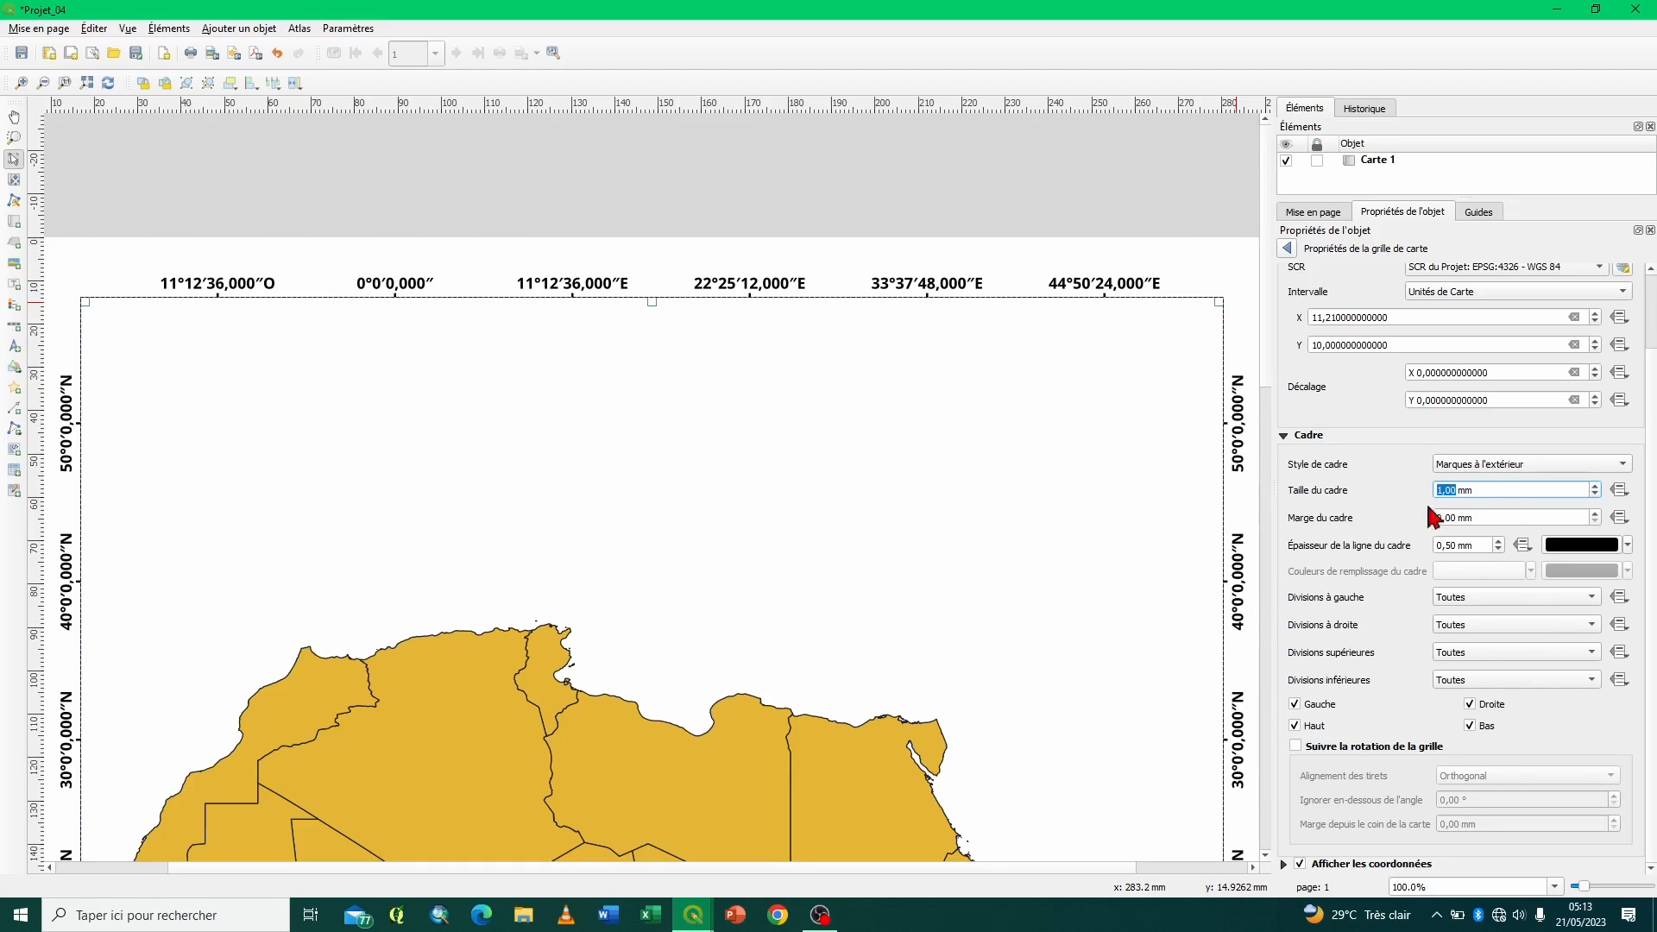
click(1036, 230)
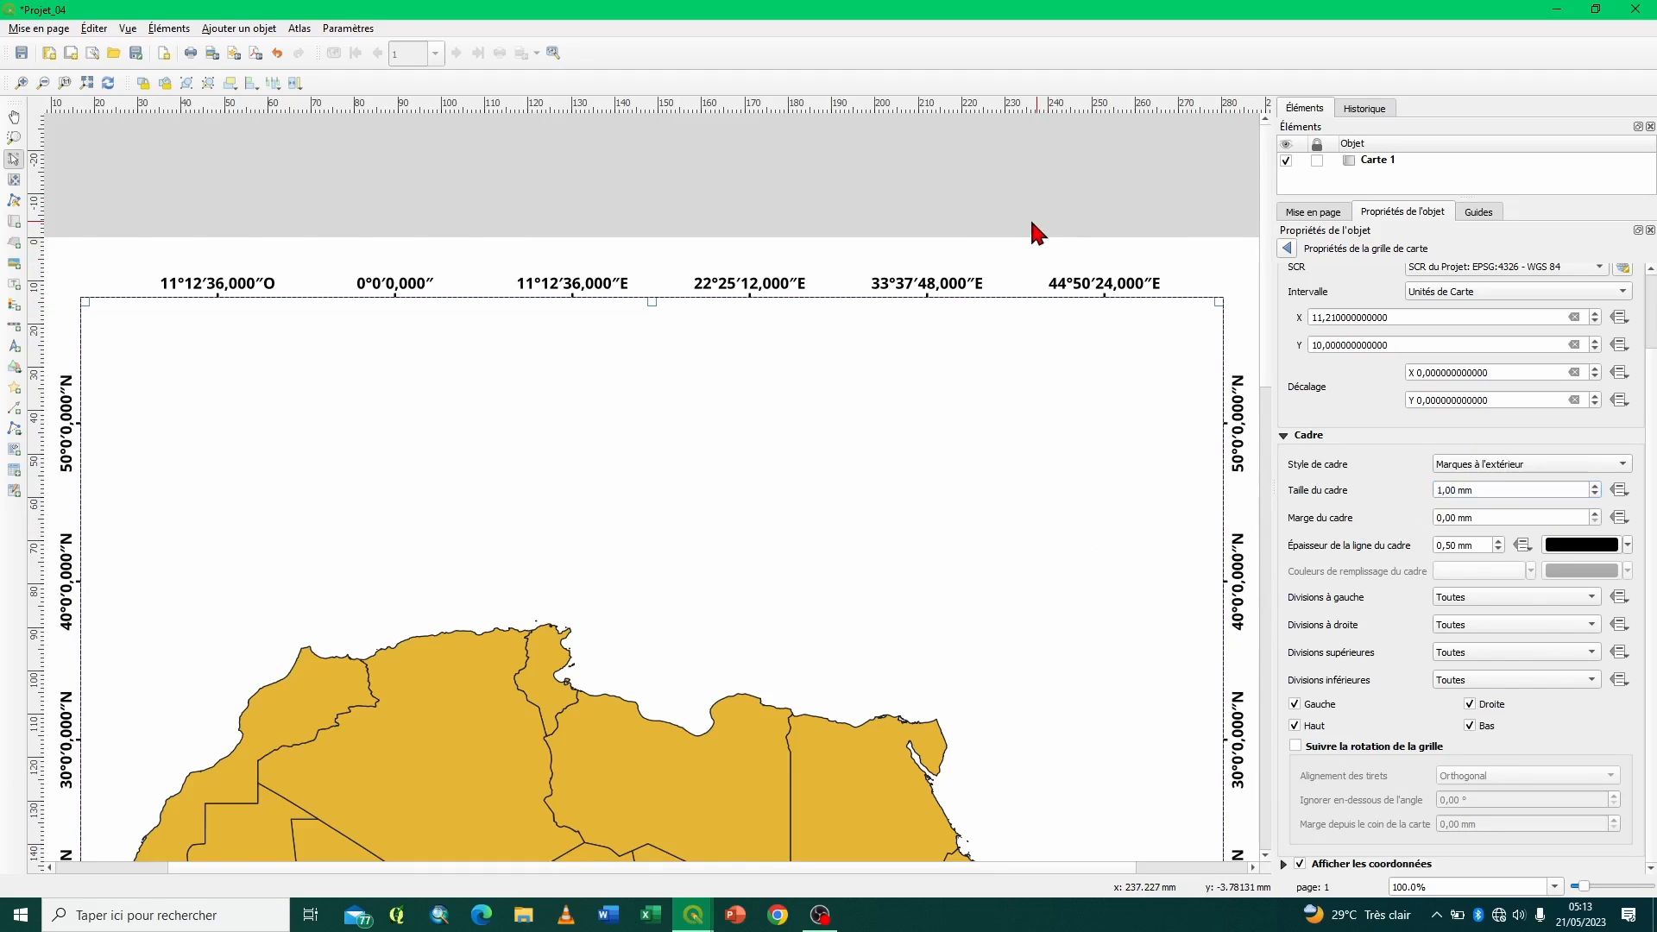
- Reselect Carte 1 in the layout and enable its own item frame (Cadre)
click(962, 306)
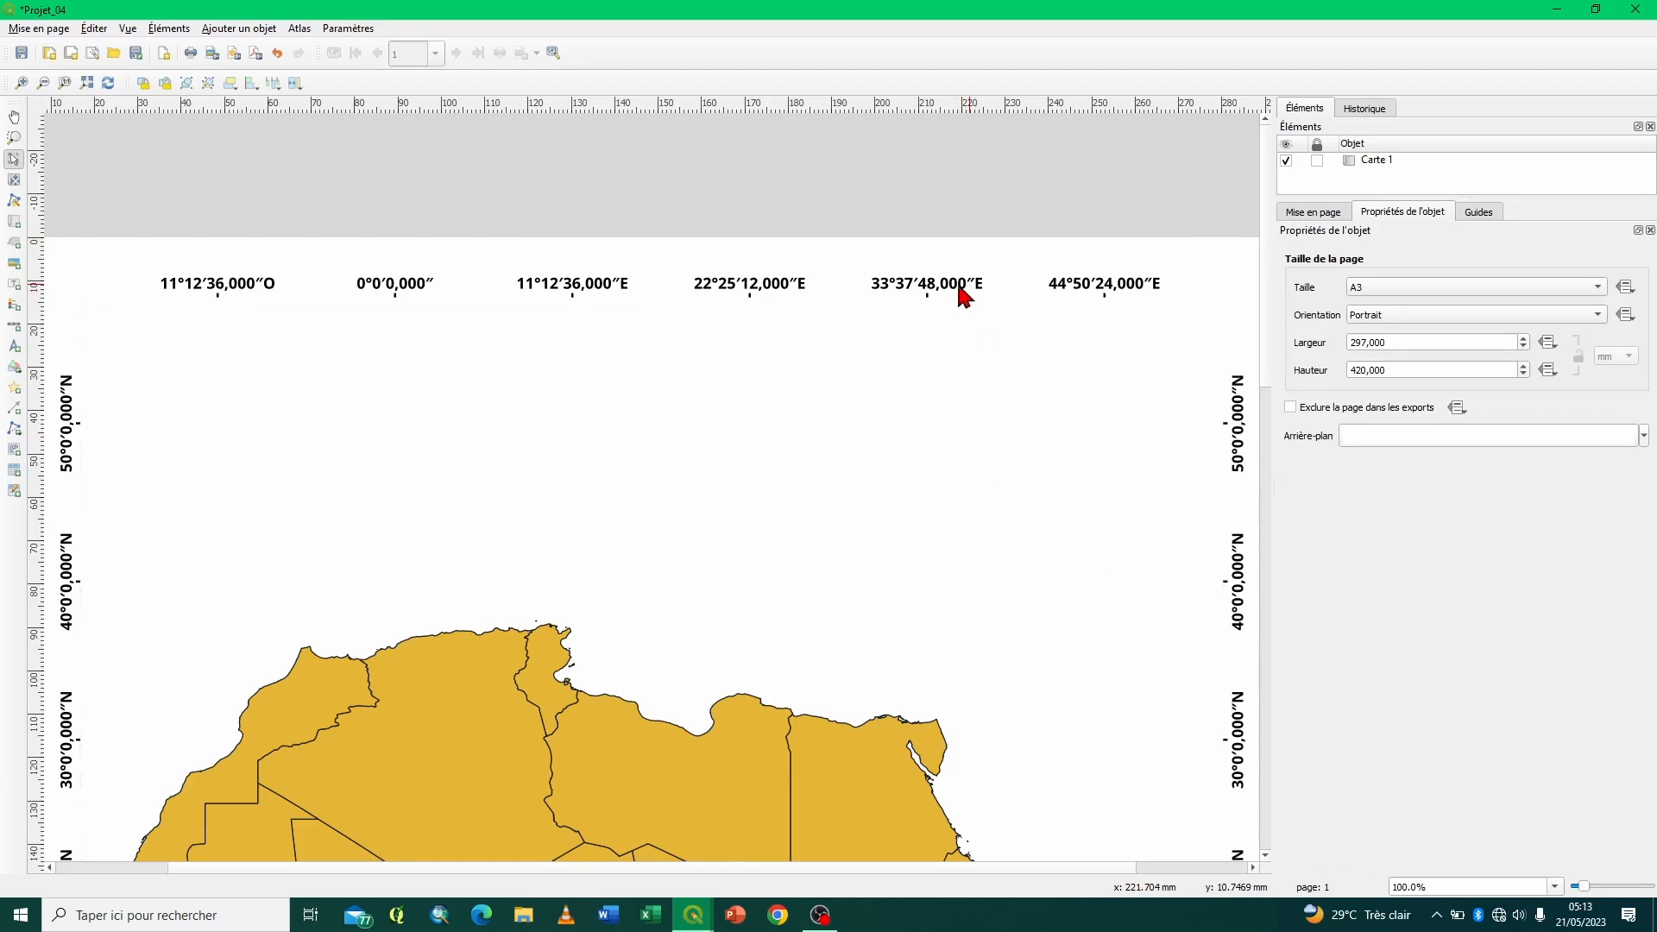
click(803, 487)
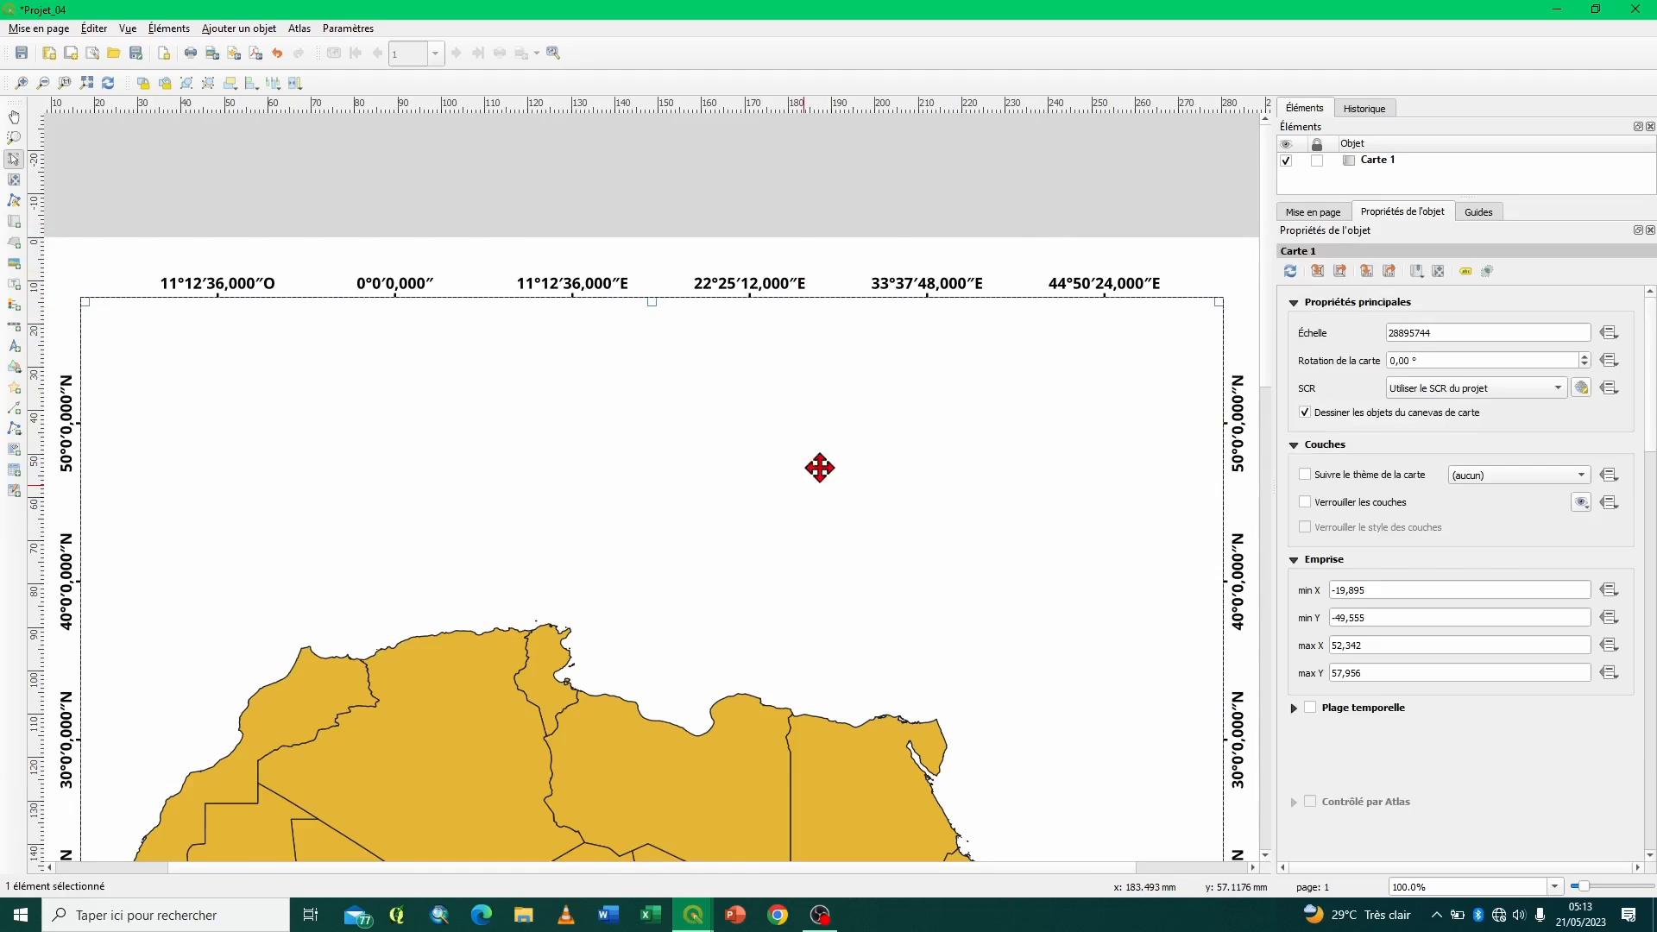
click(1296, 445)
click(1295, 466)
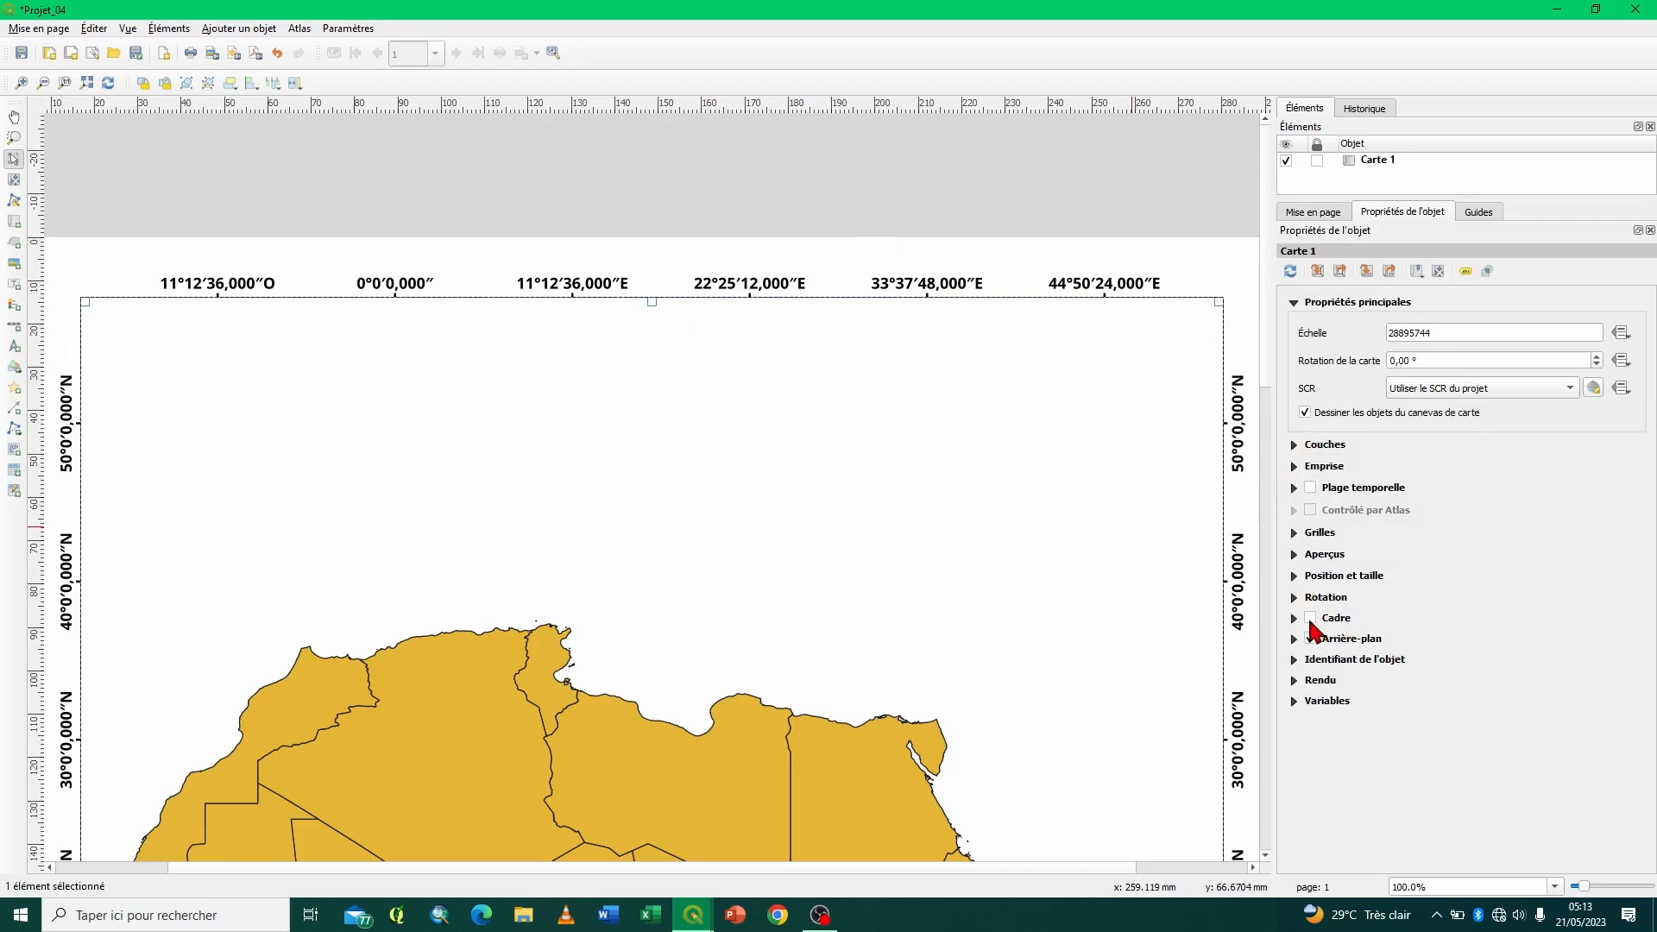
click(1310, 619)
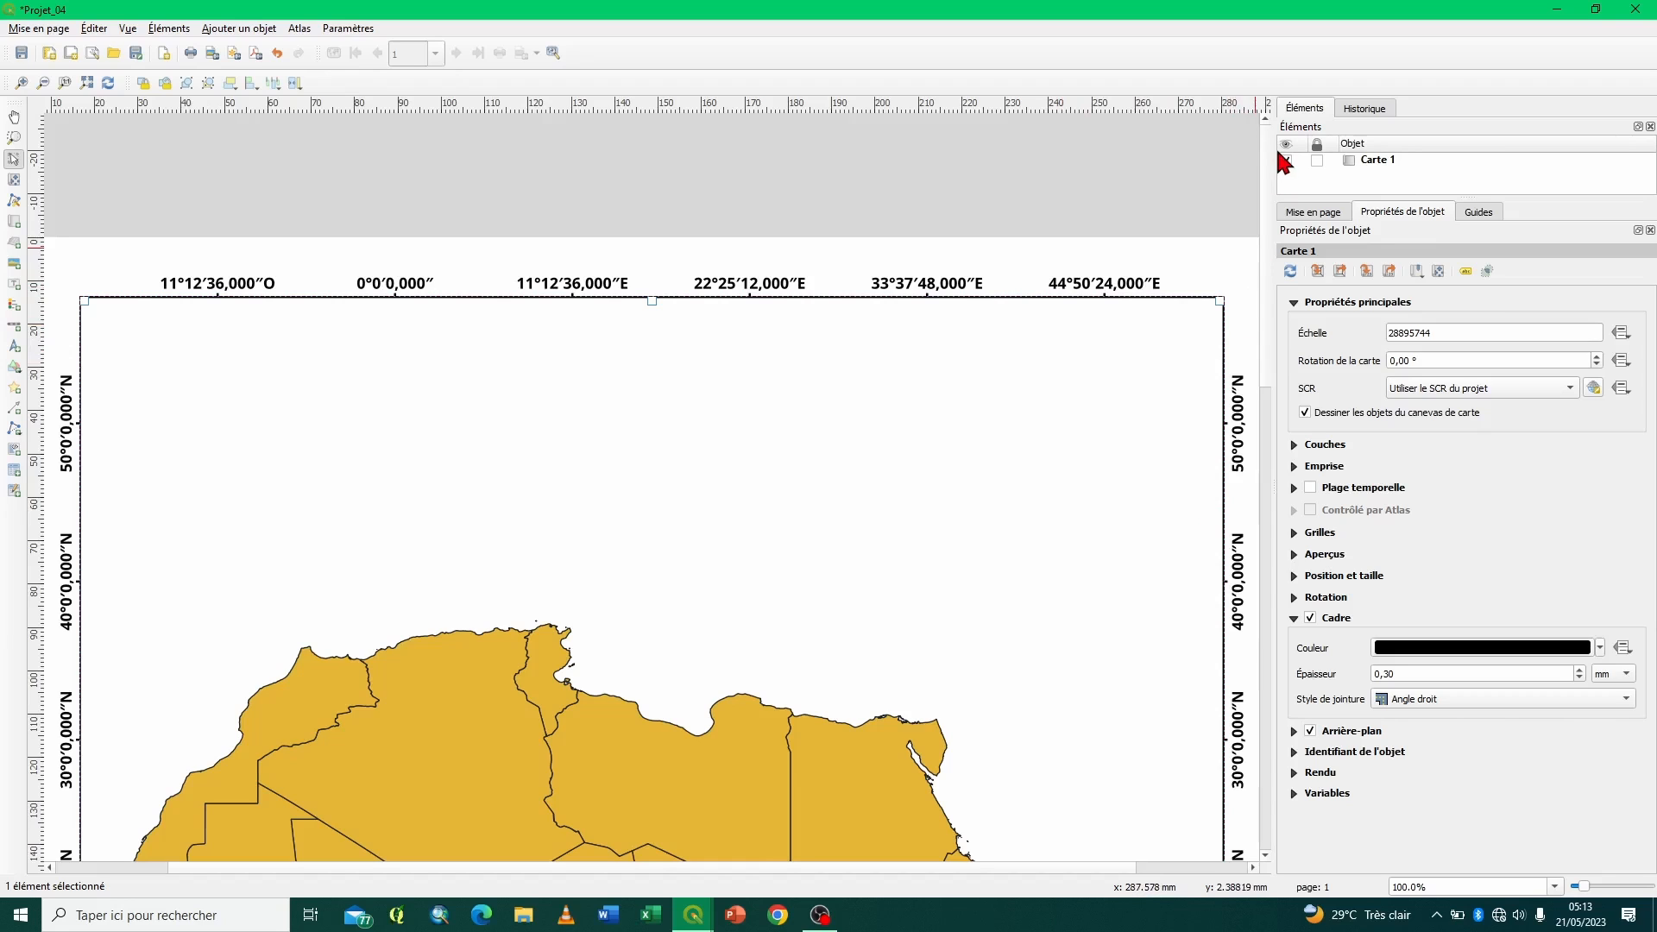
- Export the layout as a 300 dpi JPG image named 04 in the Bureau folder
click(64, 85)
click(87, 84)
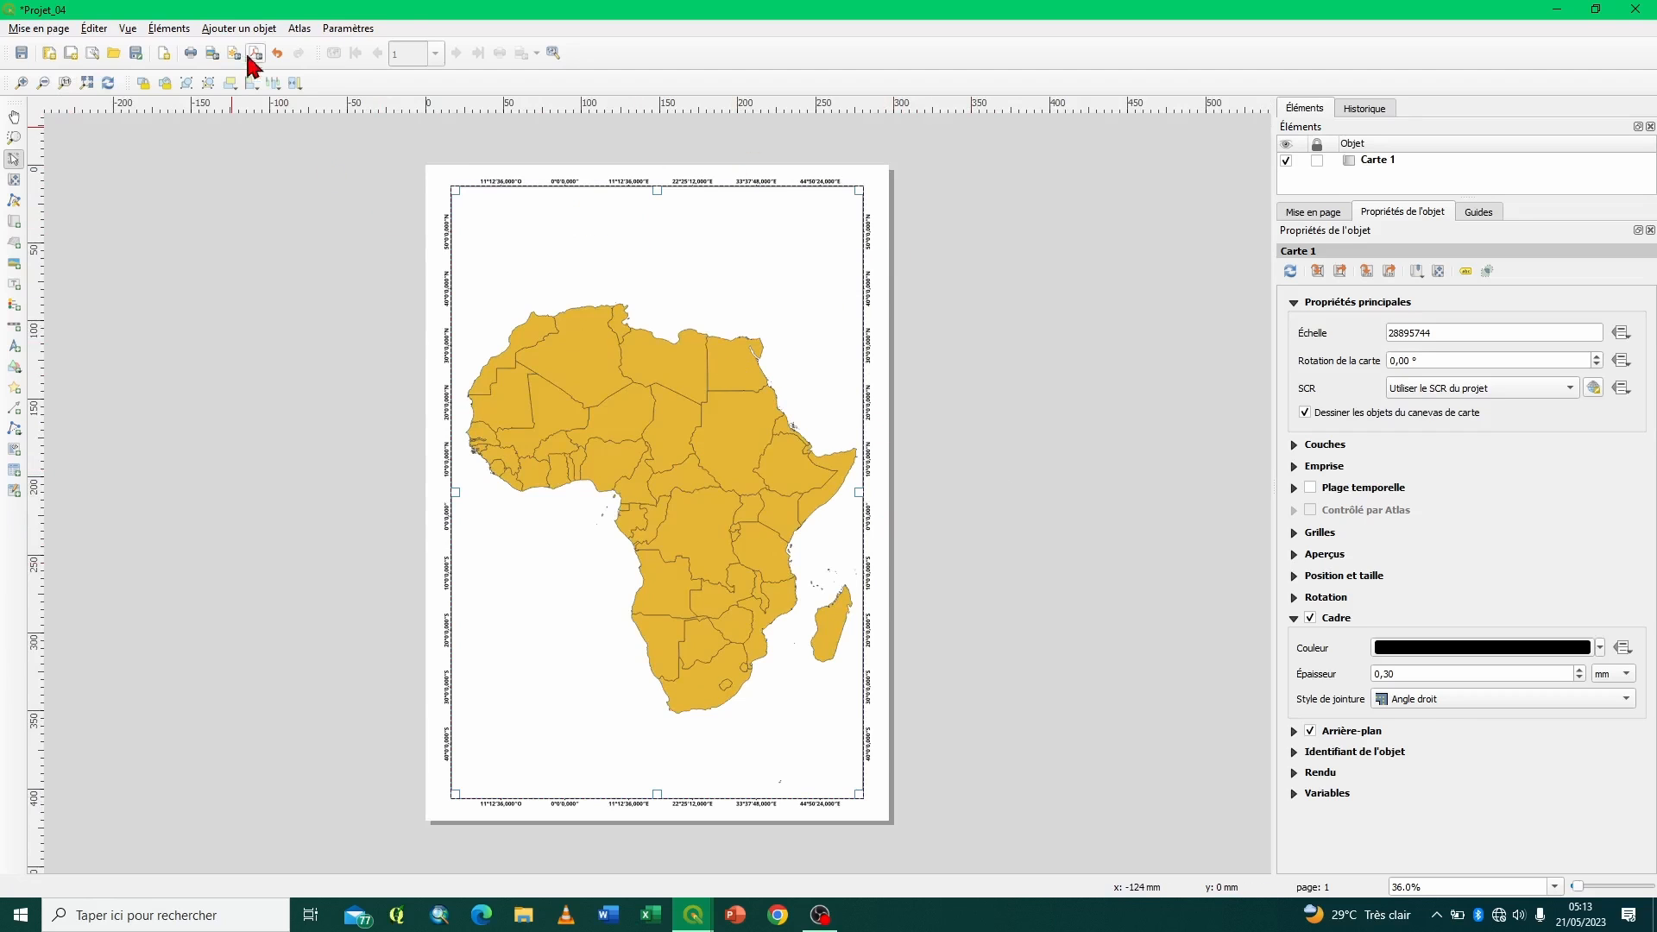
click(211, 55)
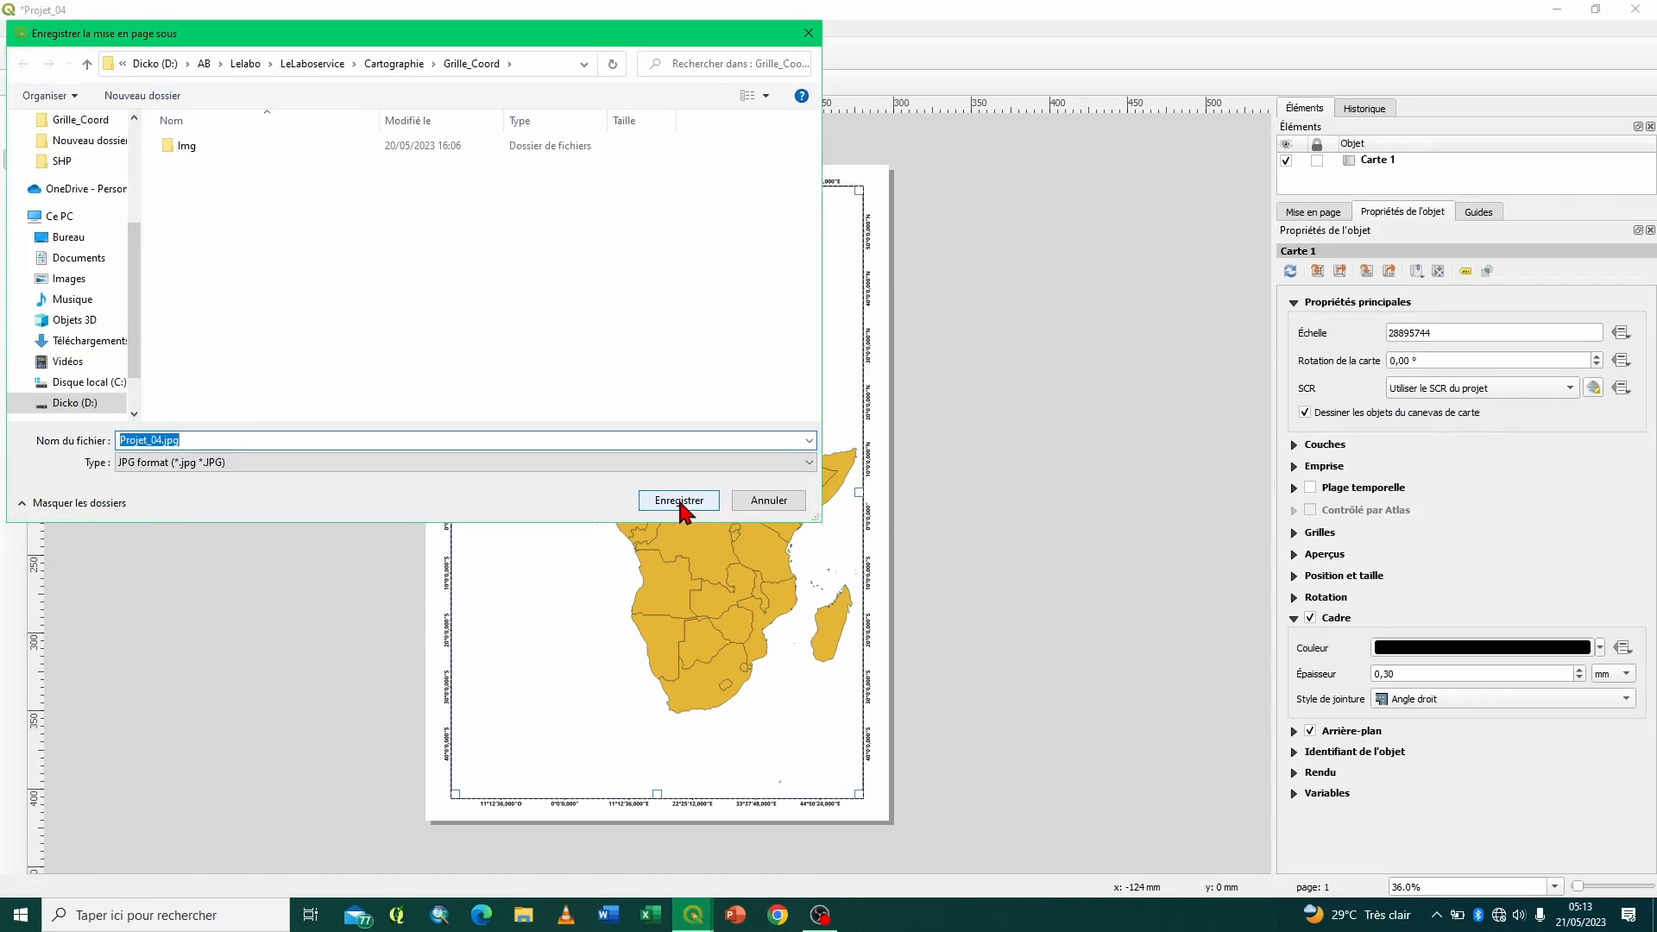
text(04)
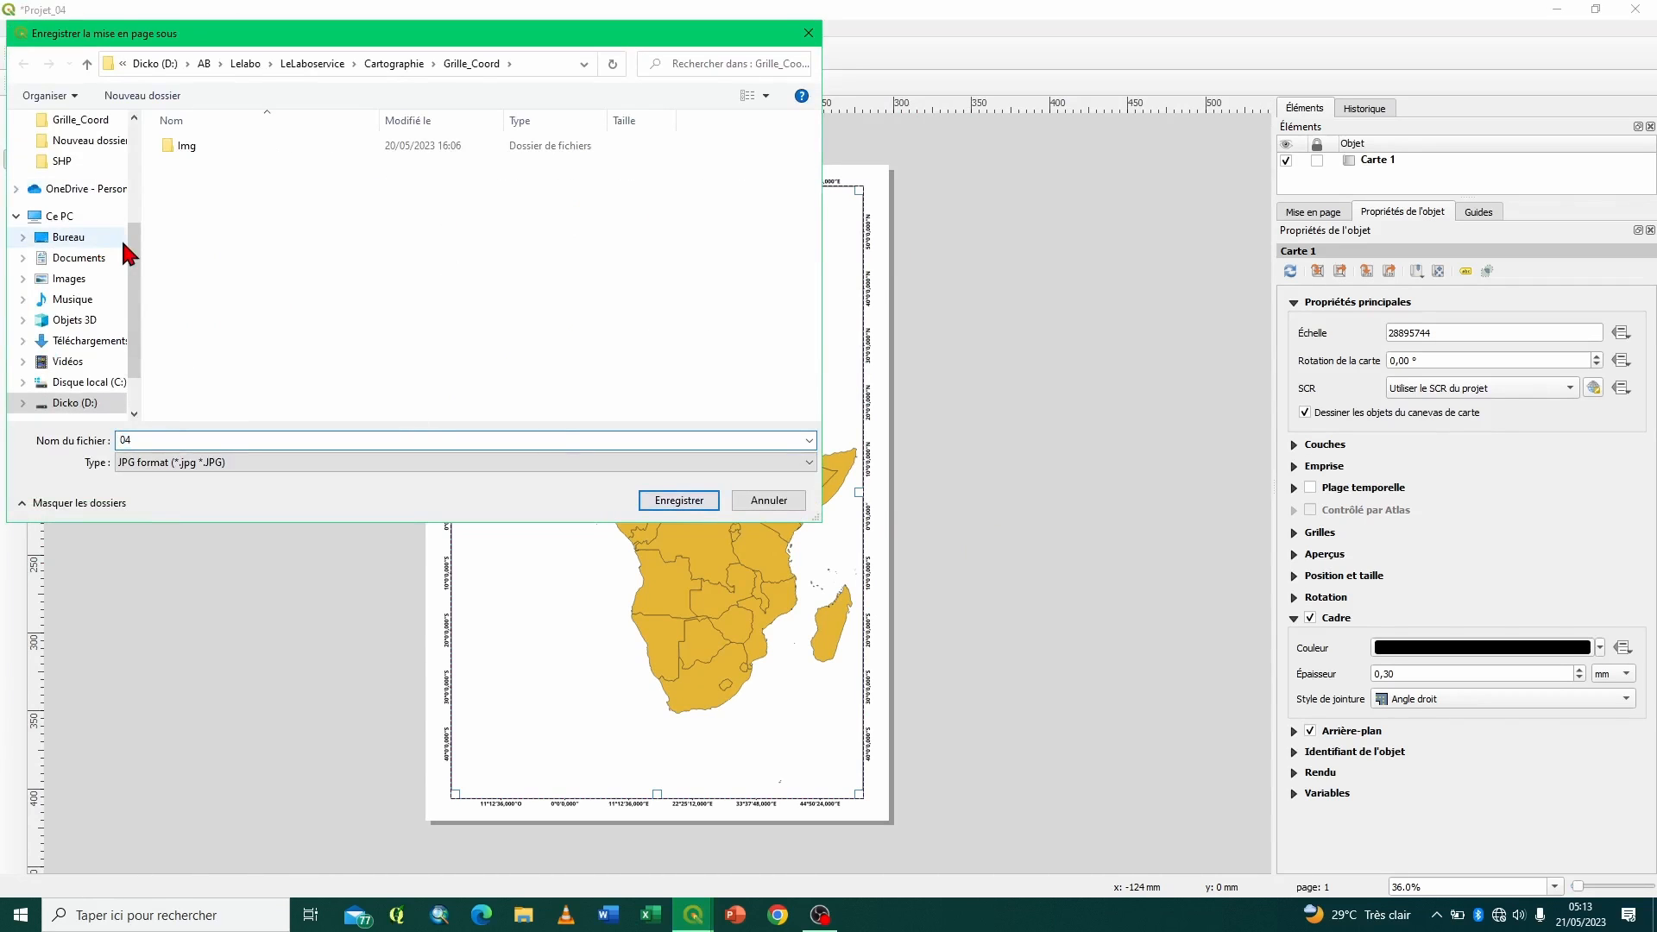
click(91, 241)
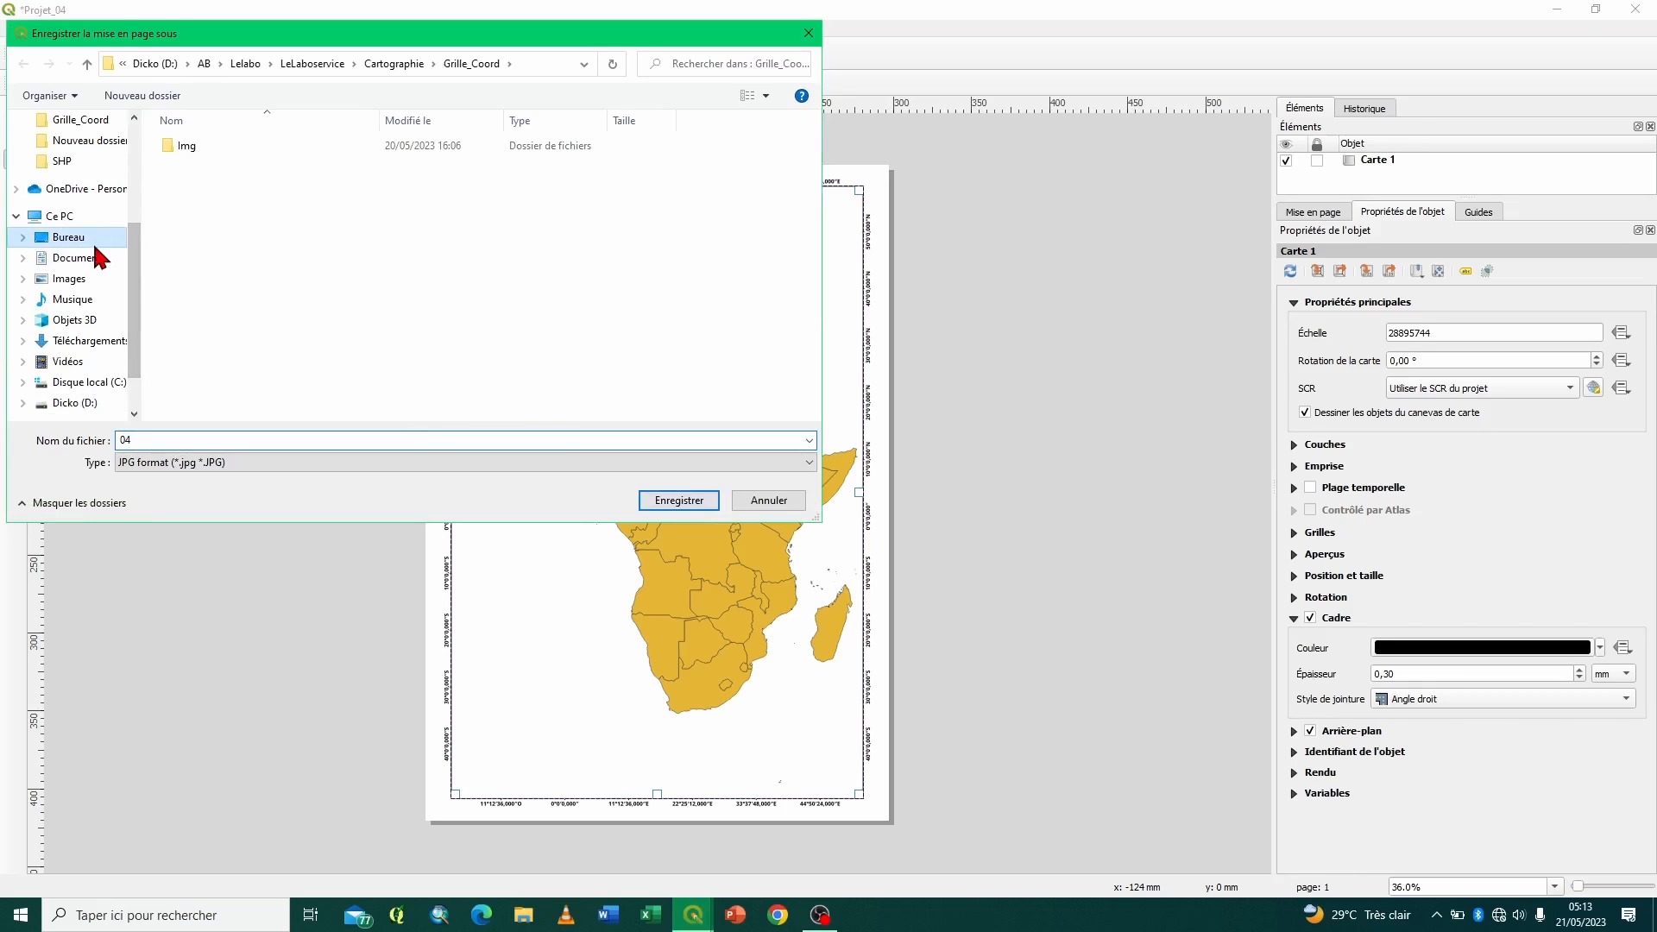
click(680, 501)
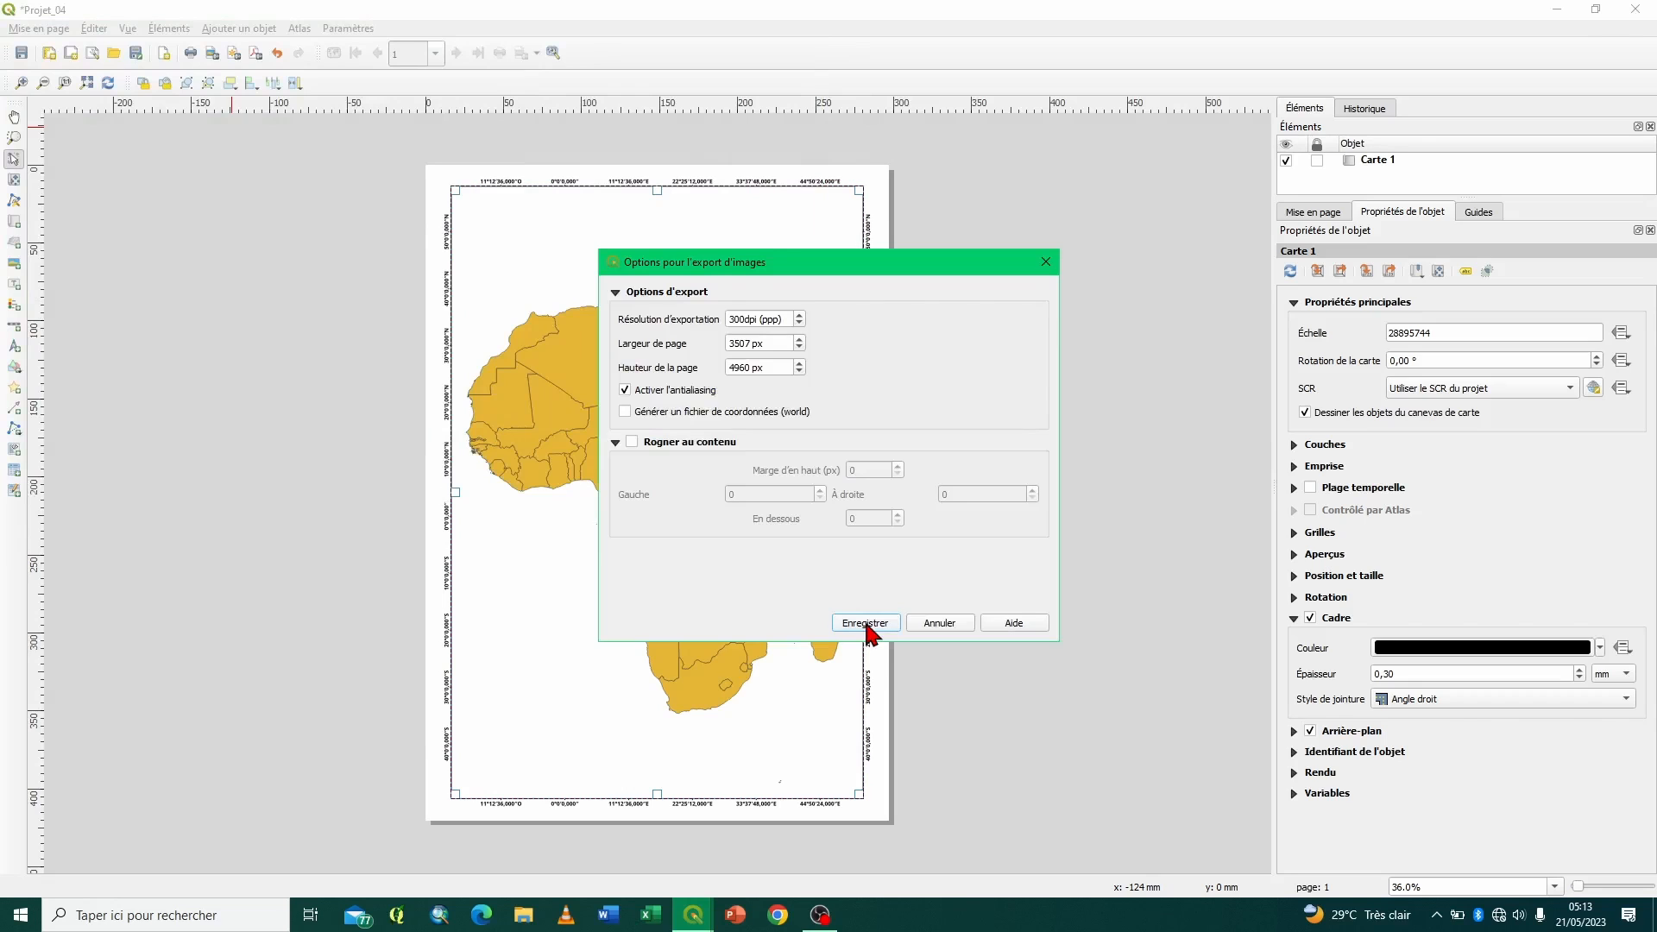
click(867, 627)
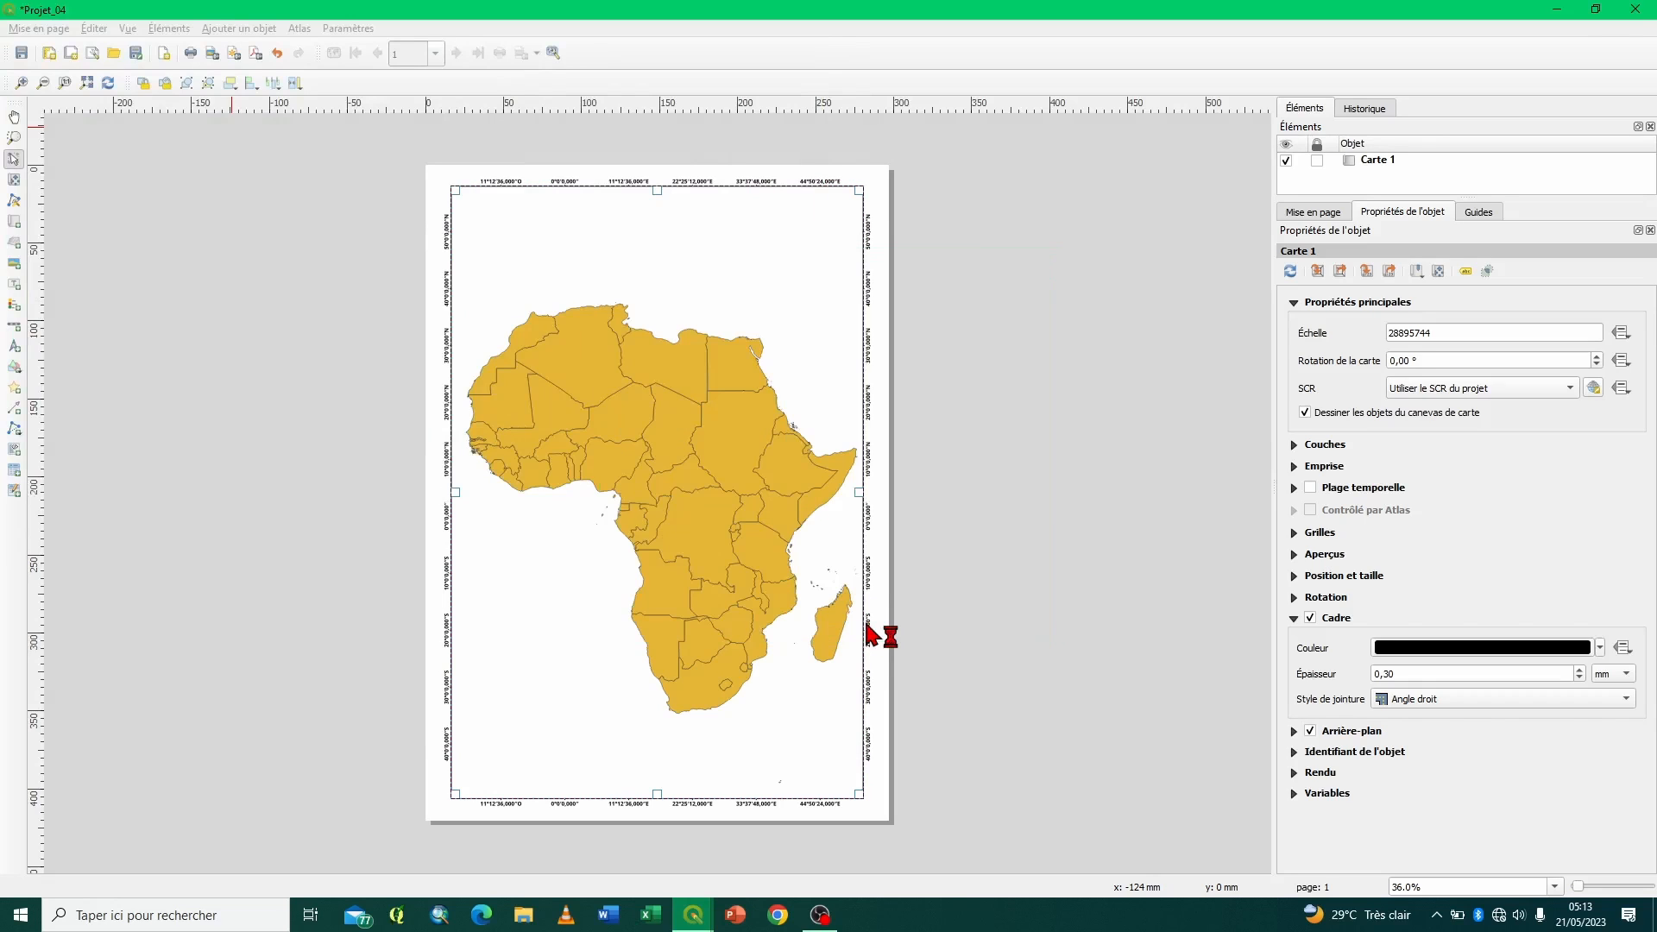